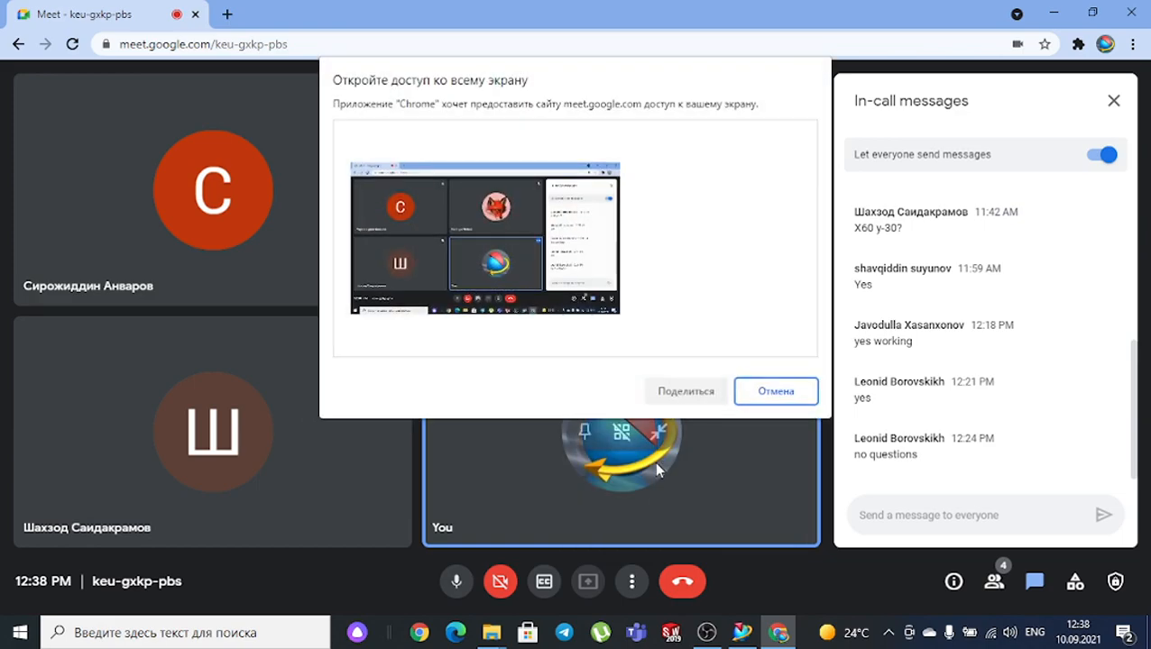
Share the entire screen in the Google Meet call and hide the sharing notification bar
left_click(685, 391)
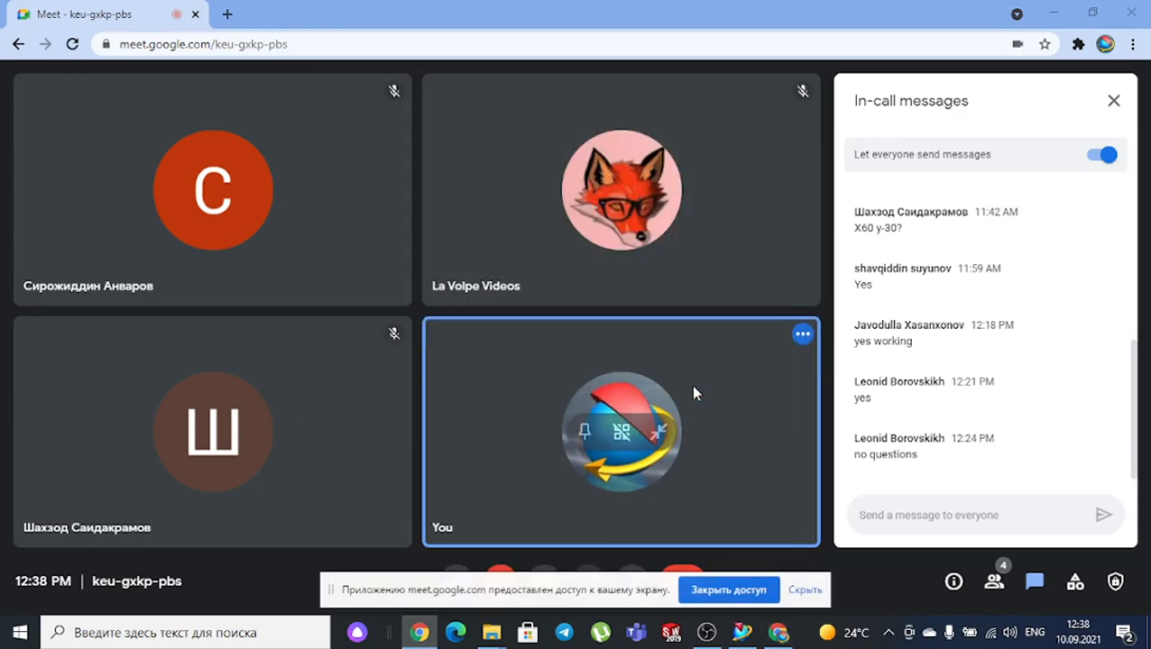
left_click(801, 588)
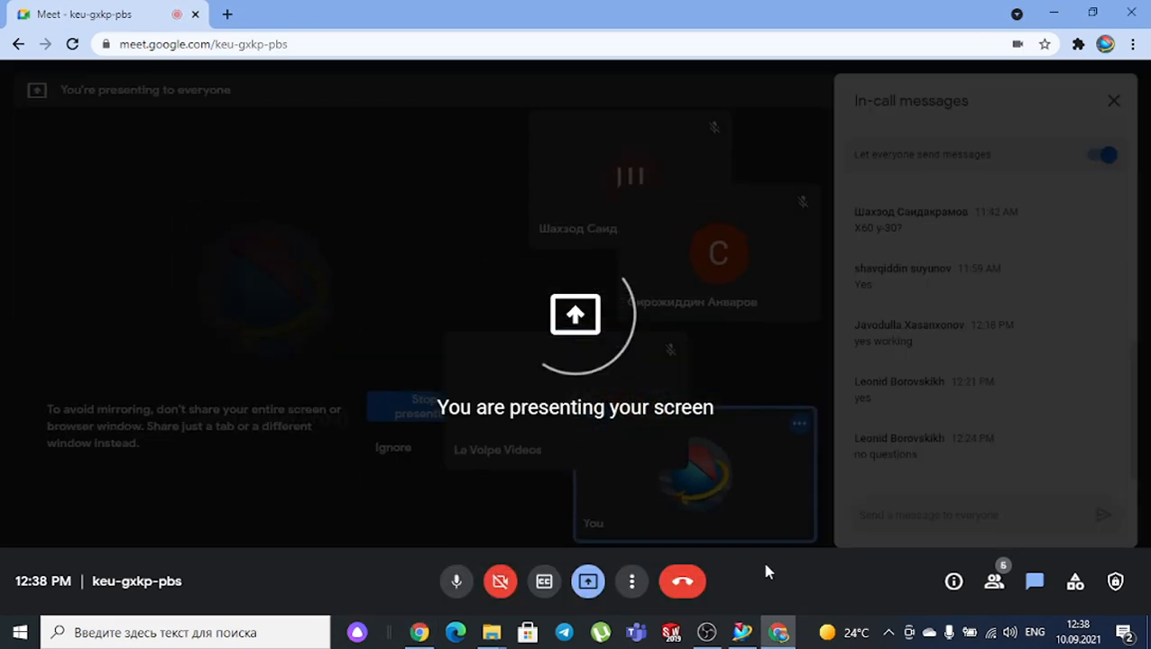
left_click(707, 632)
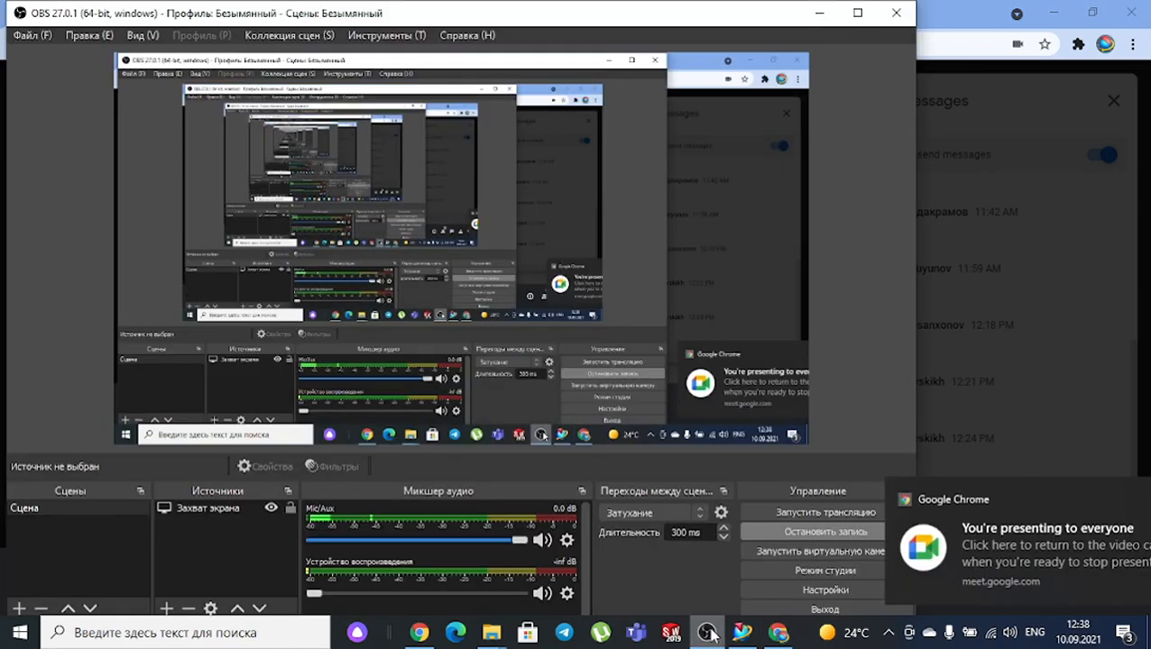
left_click(717, 633)
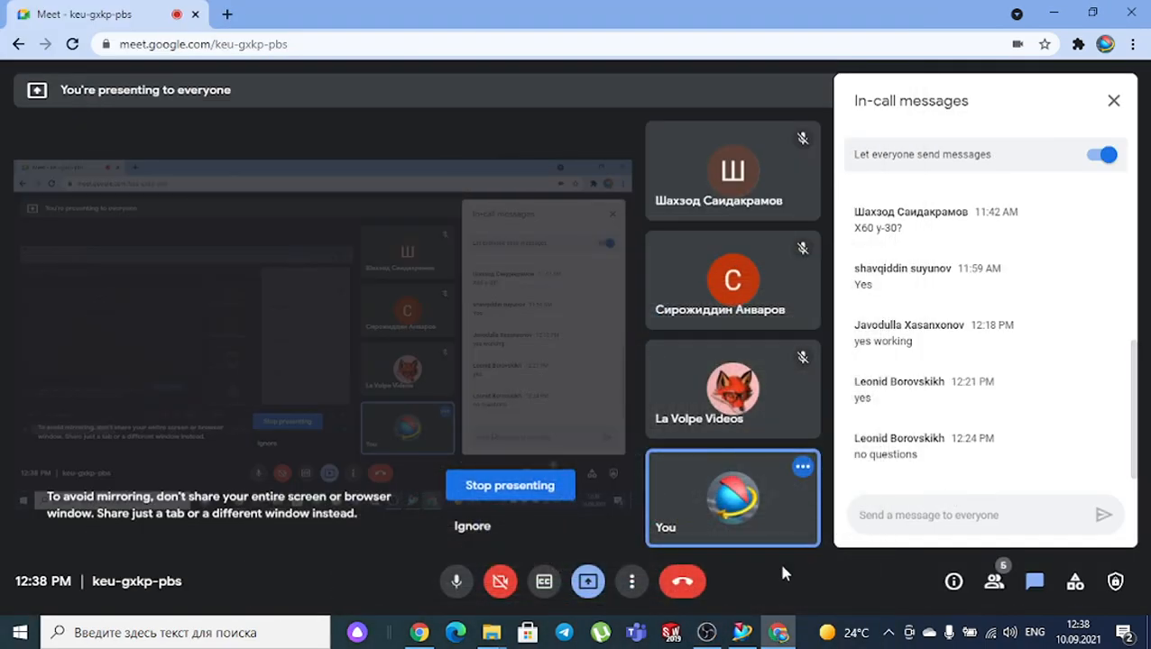
left_click(707, 631)
left_click(707, 631)
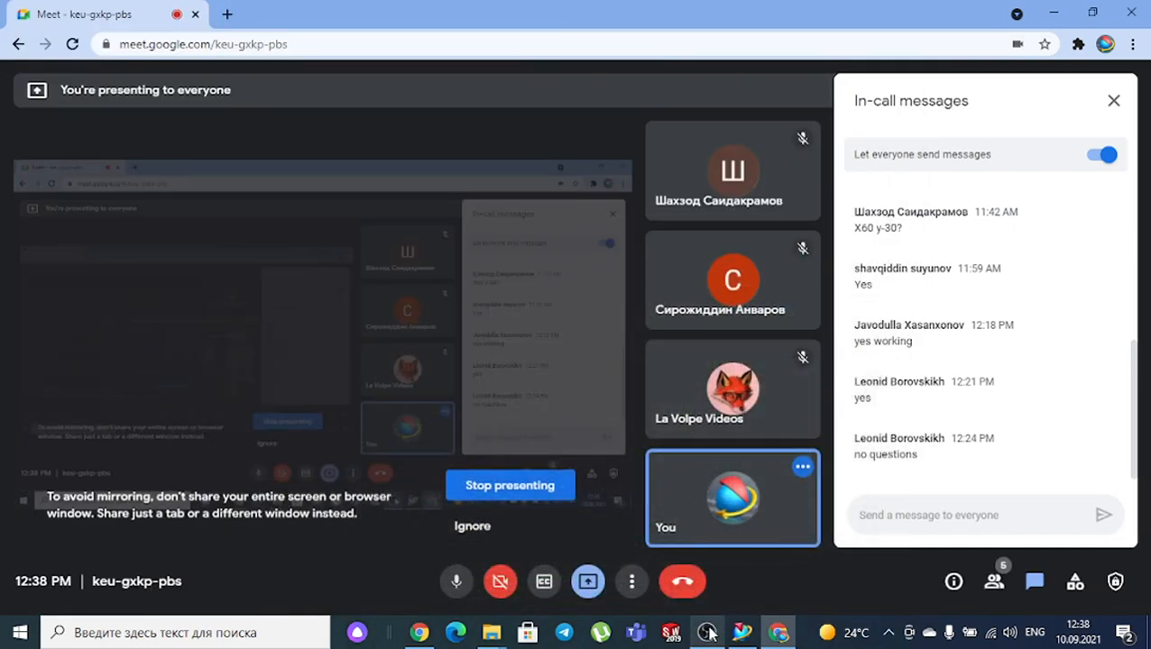
Switch to Siemens NX and create a new millimetre part model1.prt from the Model template
left_click(742, 632)
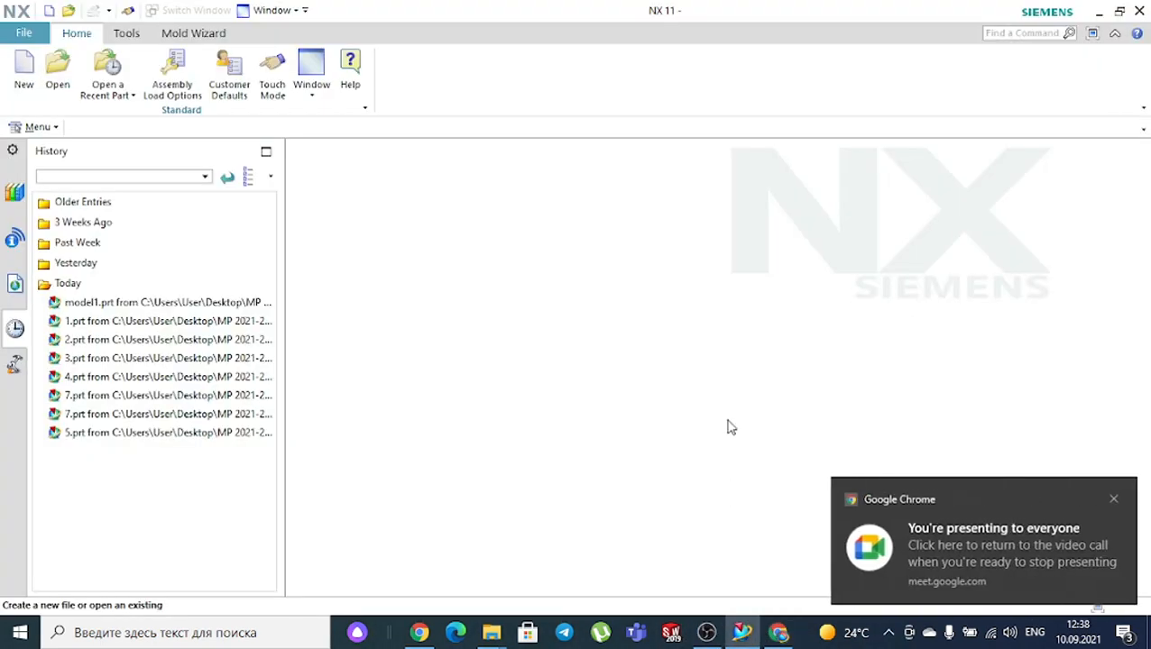
left_click(17, 73)
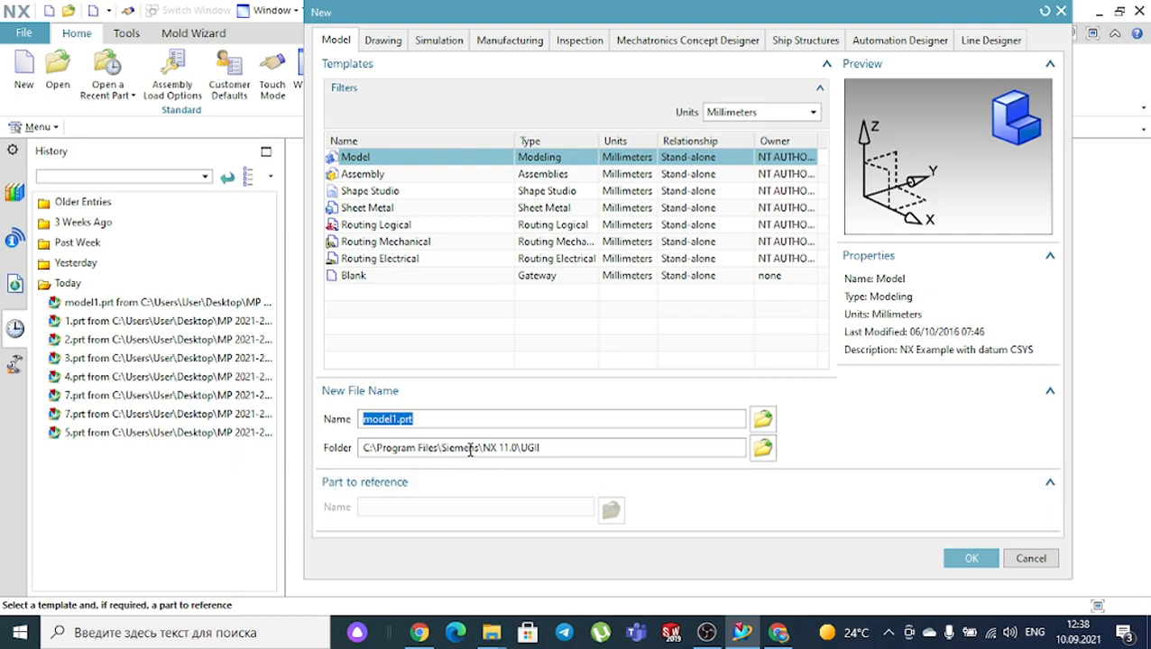
left_click(970, 559)
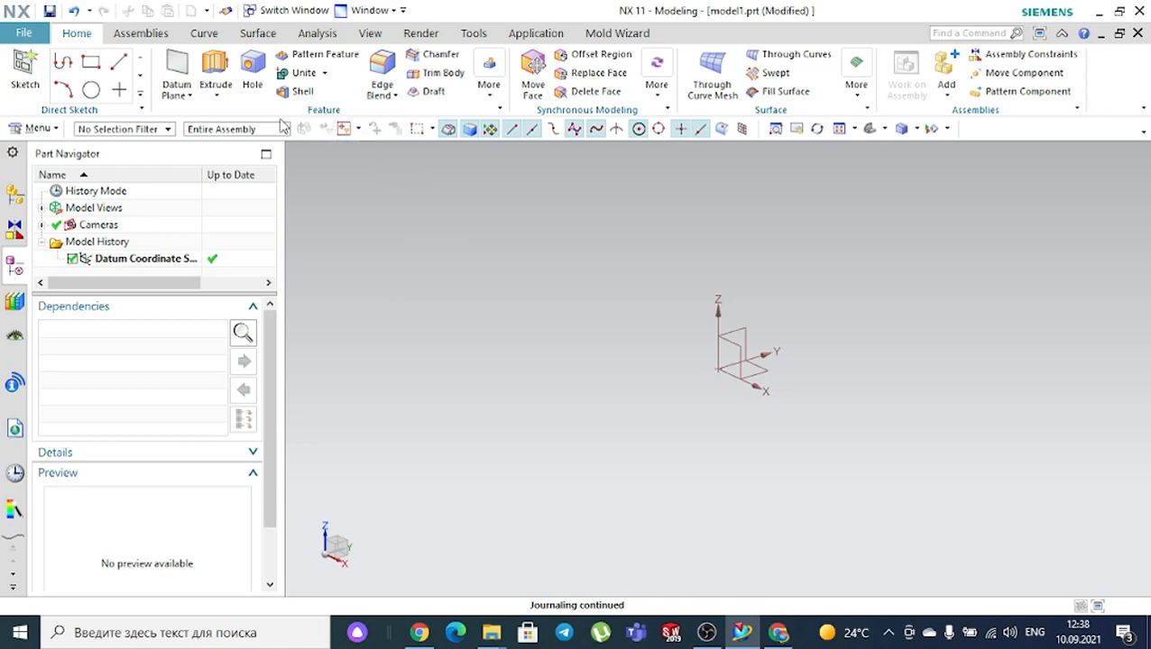
left_click(191, 96)
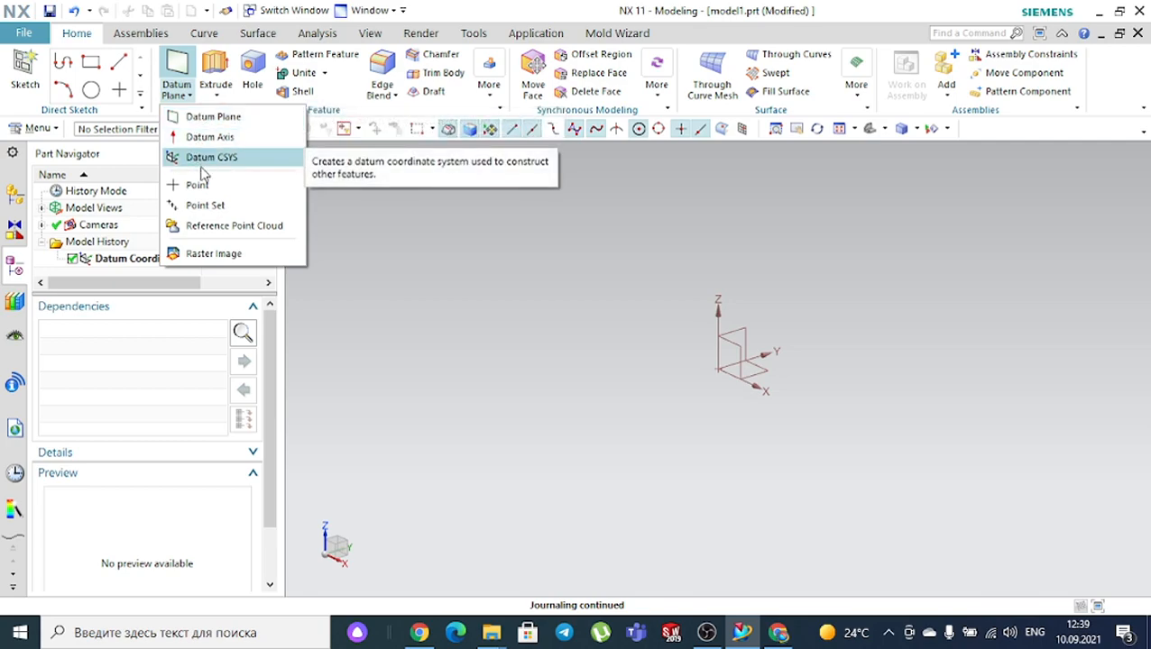
left_click(403, 205)
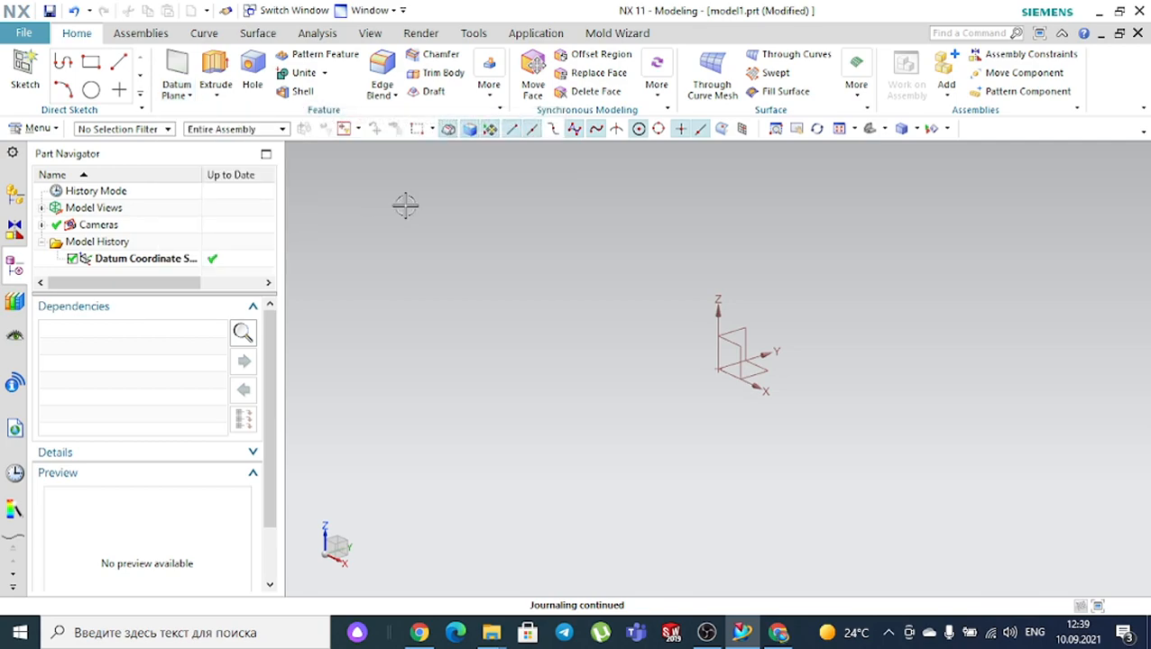
left_click(225, 102)
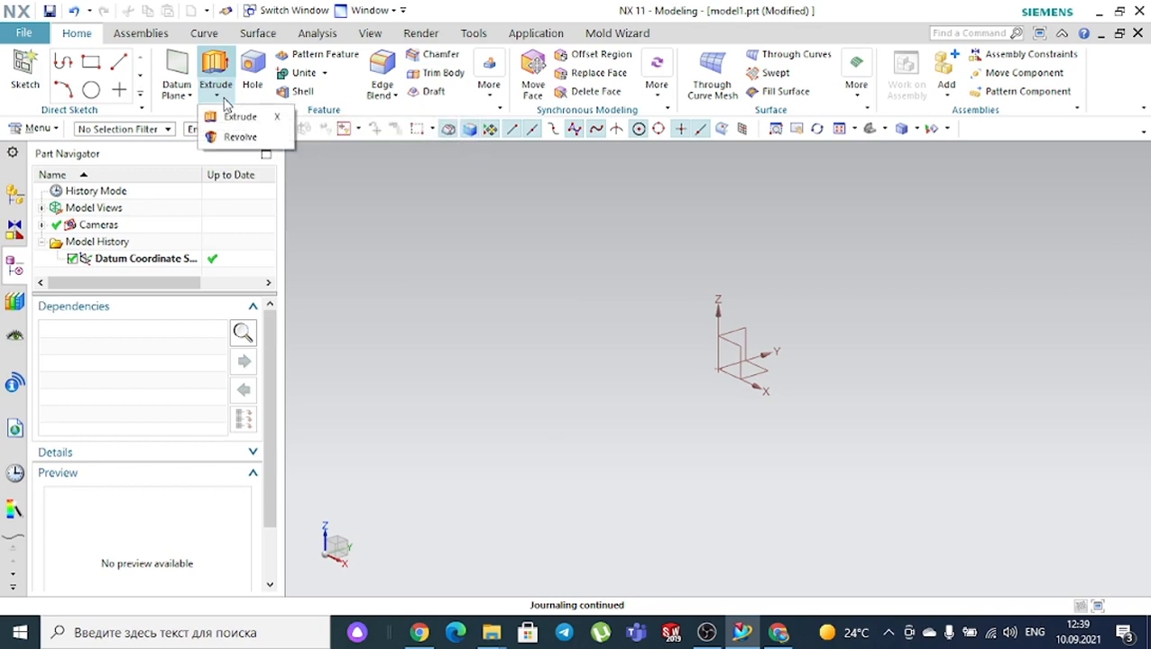
left_click(370, 166)
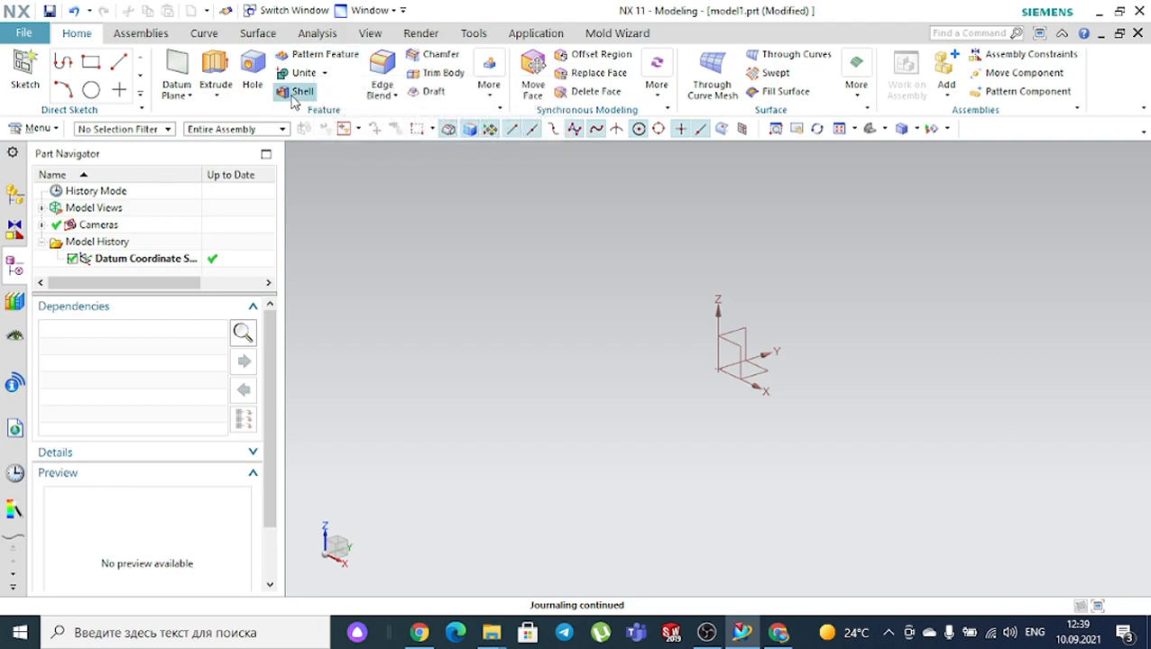
left_click(490, 99)
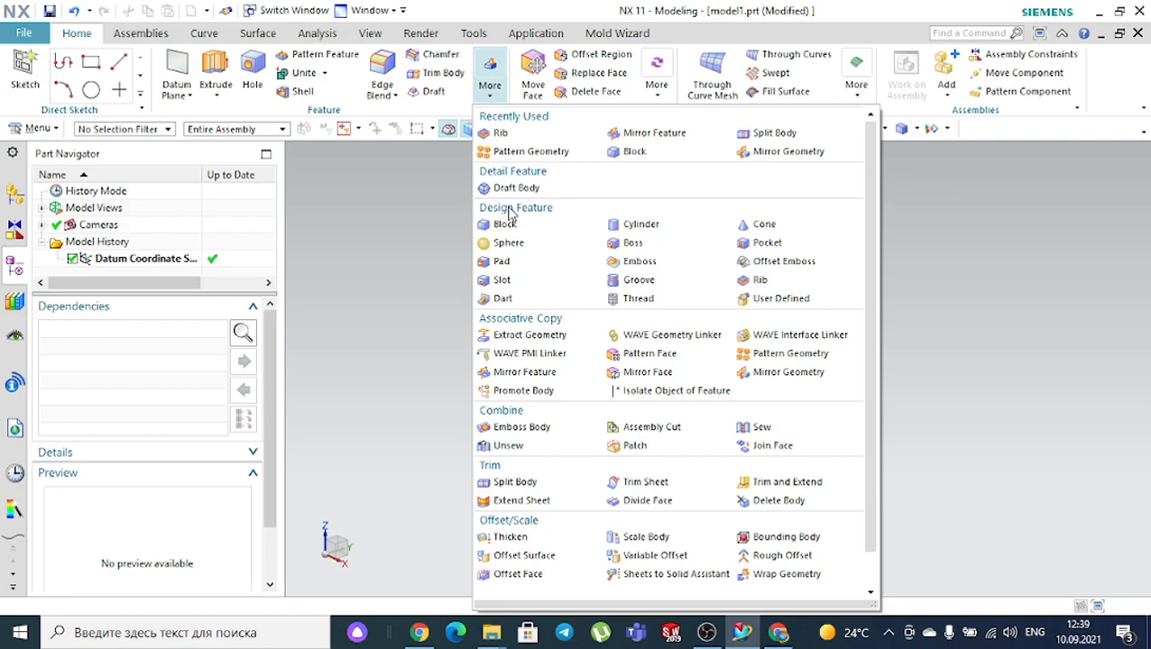
left_click(380, 204)
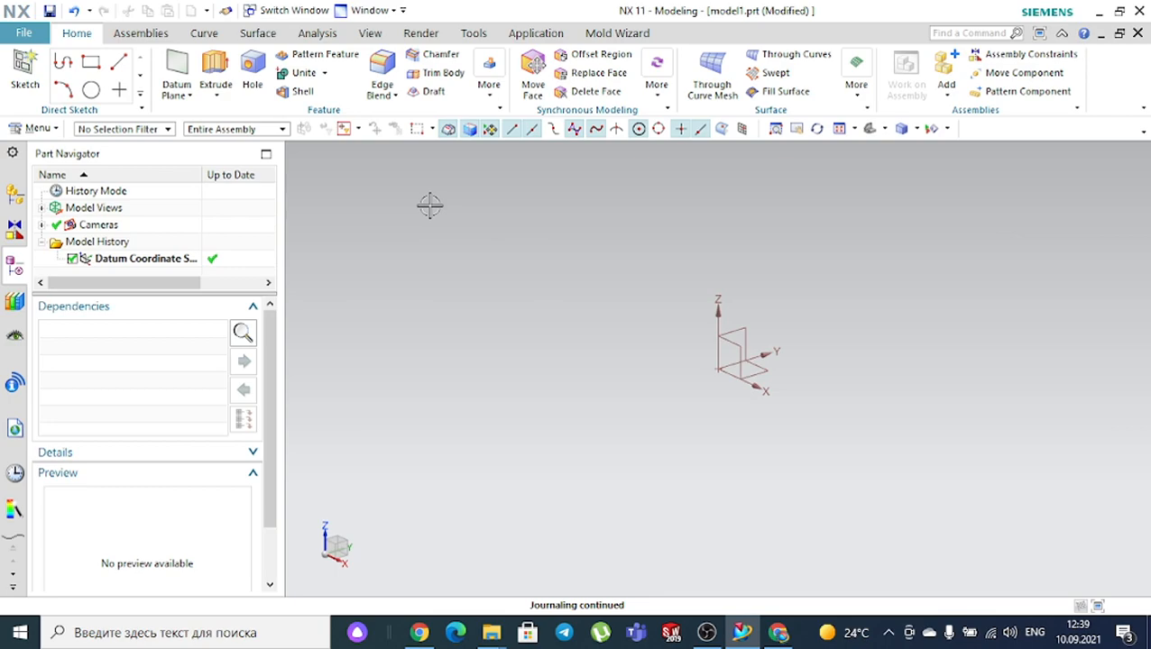
Start a new direct sketch on the XY plane of the datum coordinate system
left_click(26, 72)
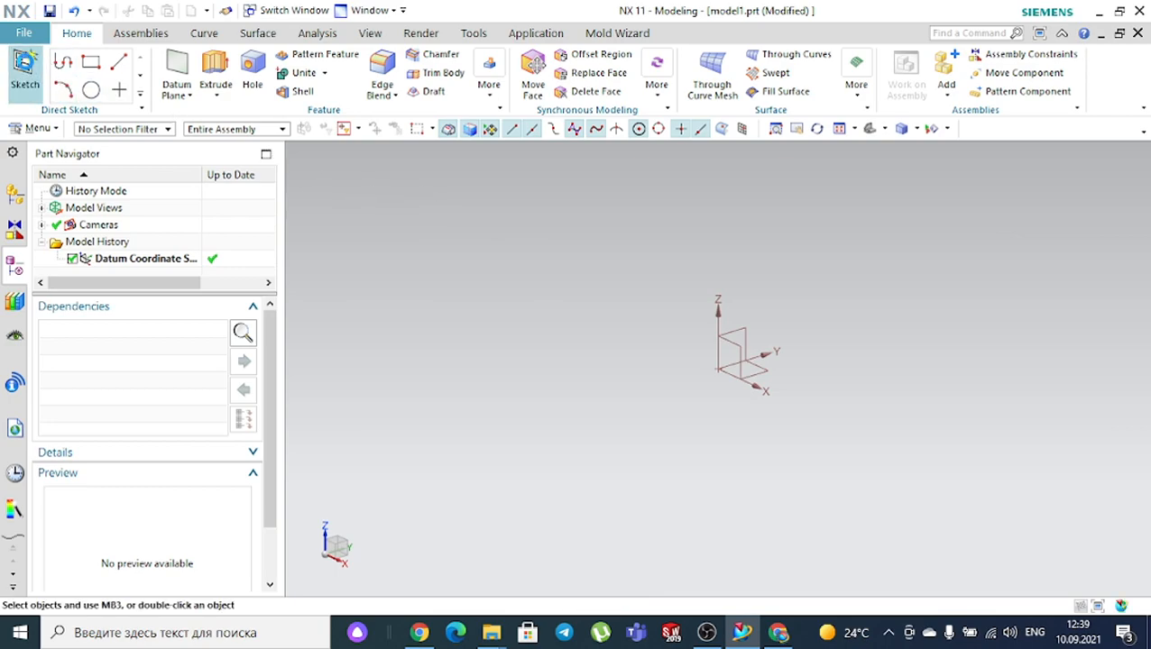
left_click(758, 369)
left_click(153, 364)
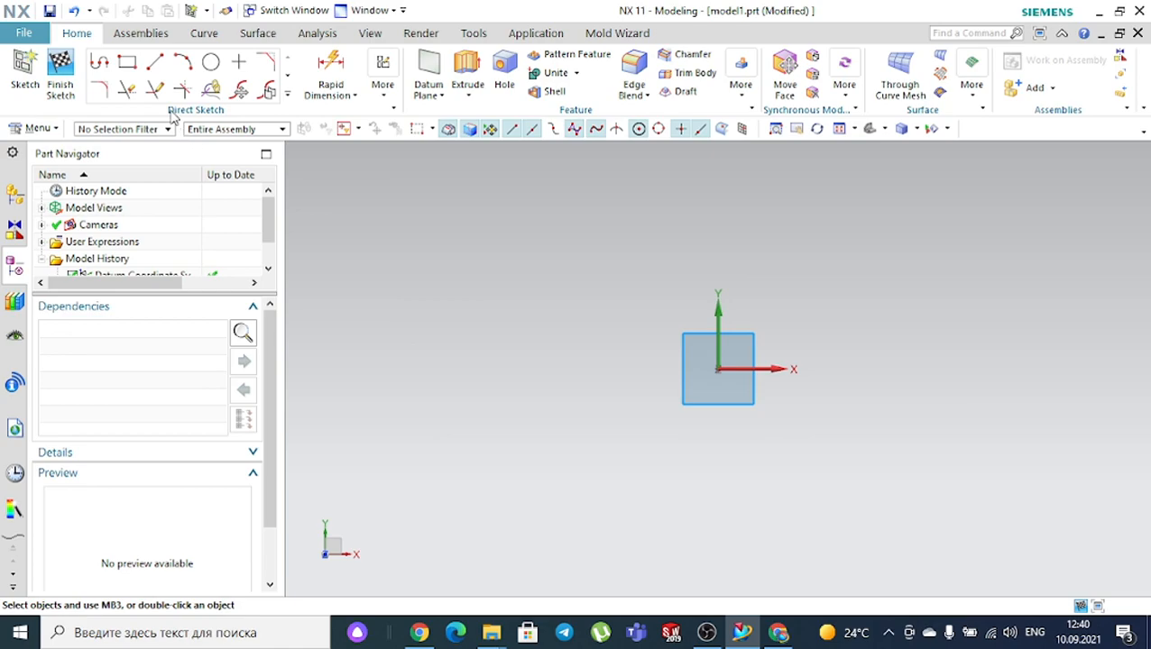
Sketch a two-point rectangle about 137 mm wide and 78 mm high around the origin, and finish the sketch
left_click(127, 61)
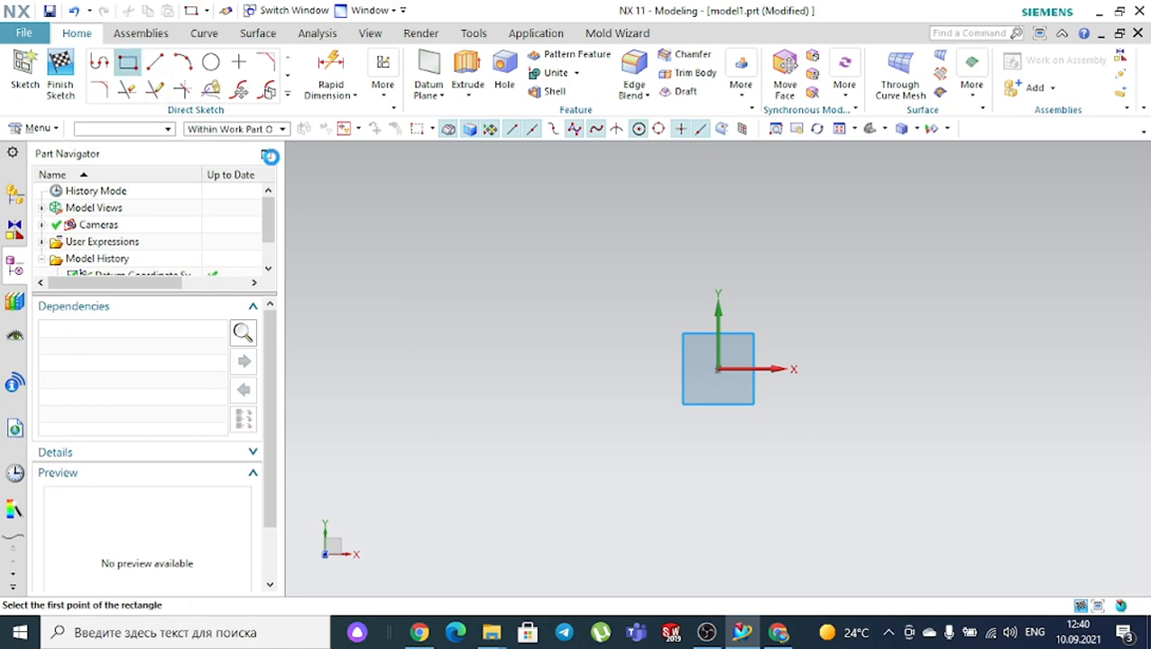
left_click(552, 267)
left_click(909, 469)
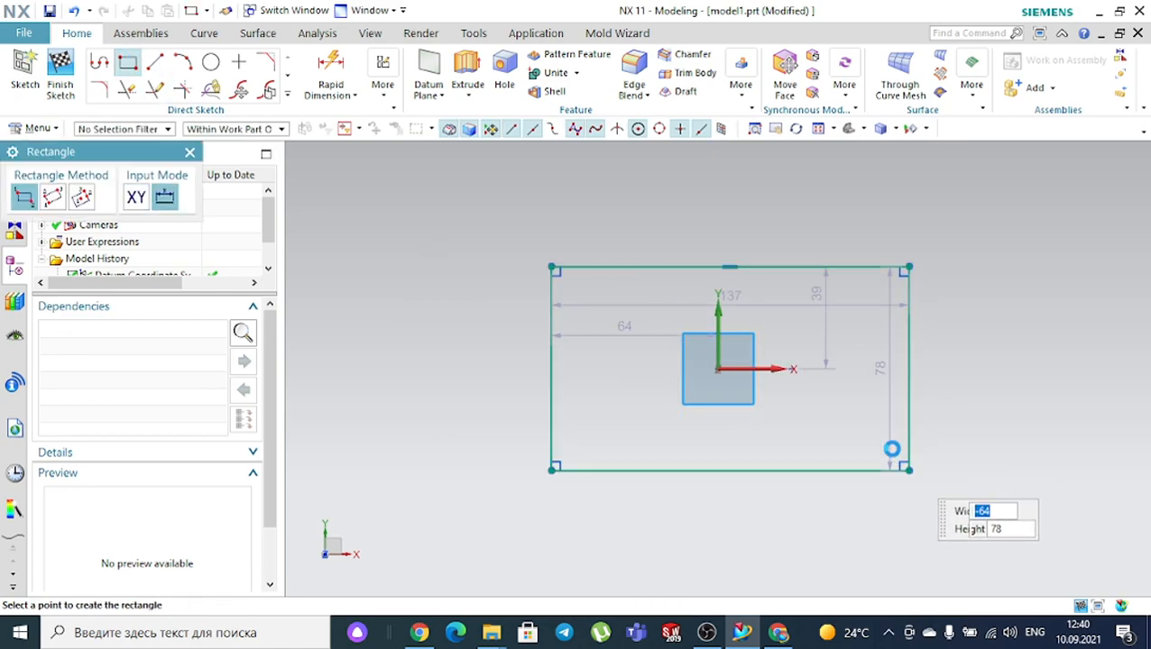
left_click(189, 152)
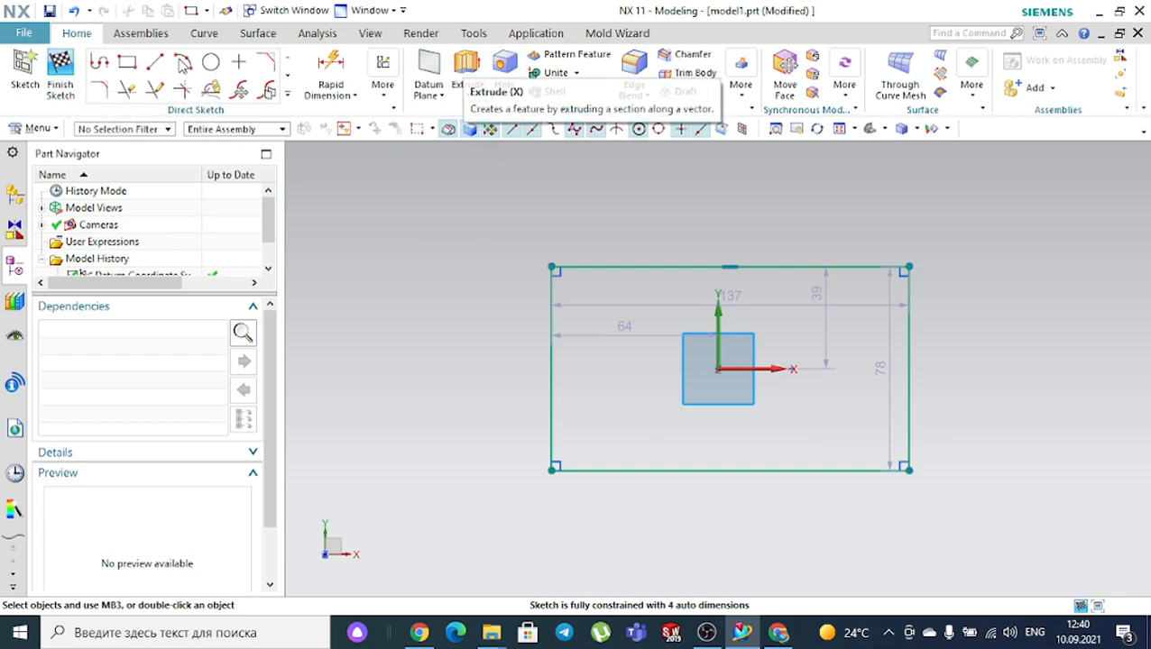
left_click(70, 81)
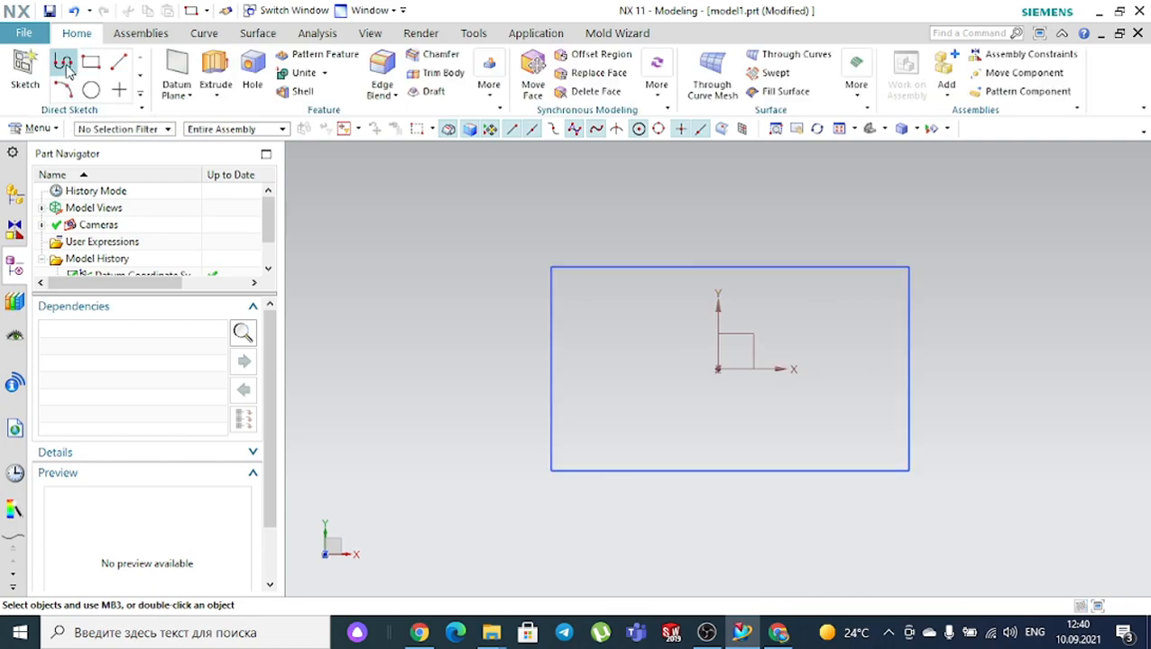
Start an Extrude with a start distance of 0 mm and an end distance of 10 mm
mouse_move(395, 309)
middle_mouse_down()
mouse_move(400, 277)
mouse_move(367, 267)
mouse_move(412, 264)
middle_mouse_up()
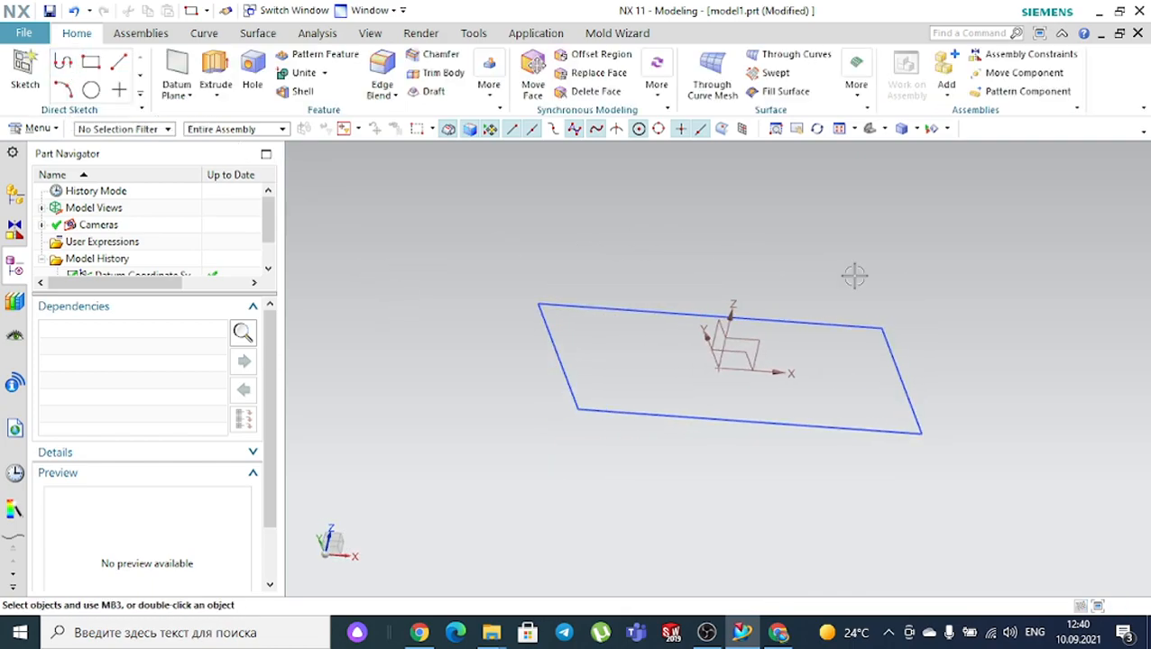
left_click(213, 85)
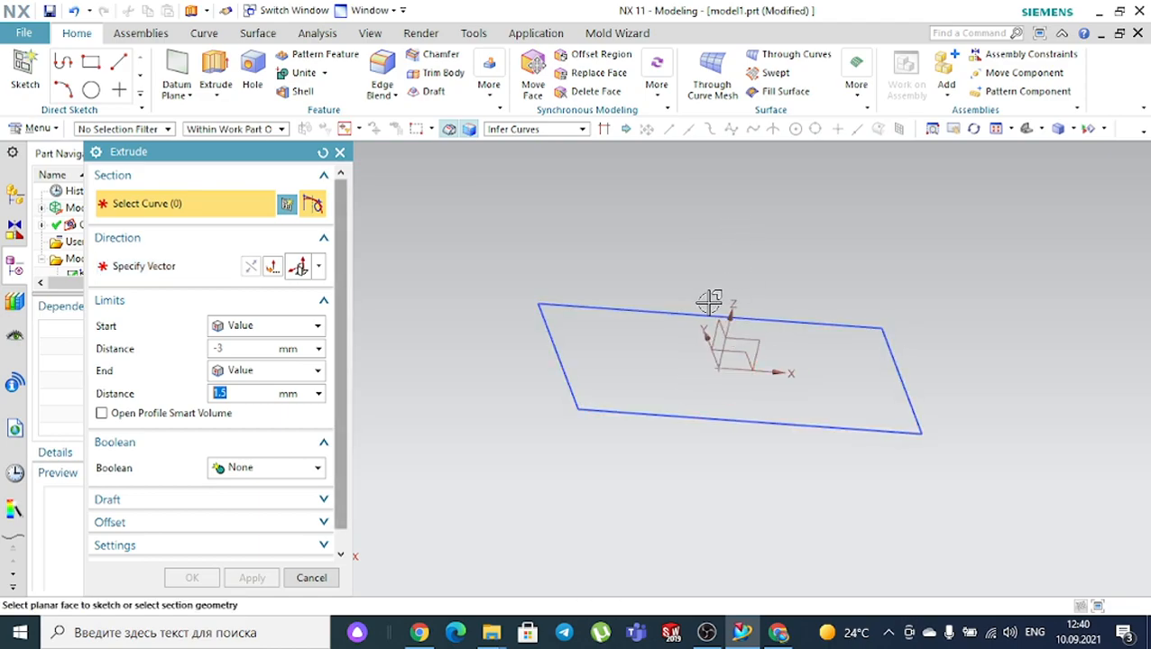
left_click(226, 348)
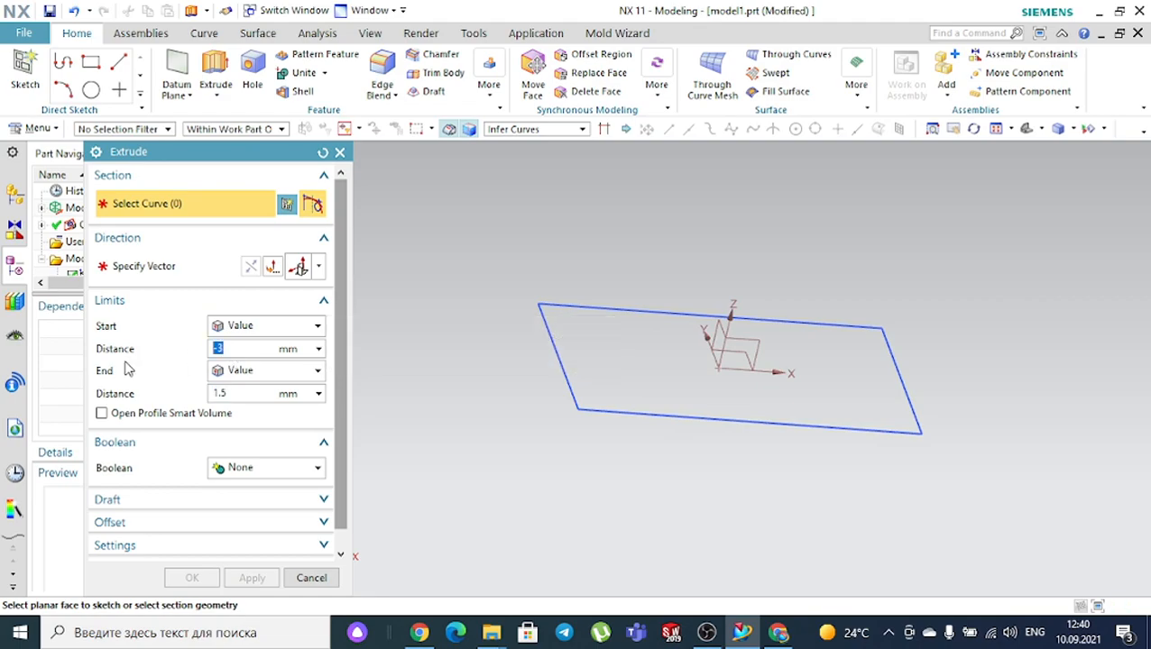
type("0")
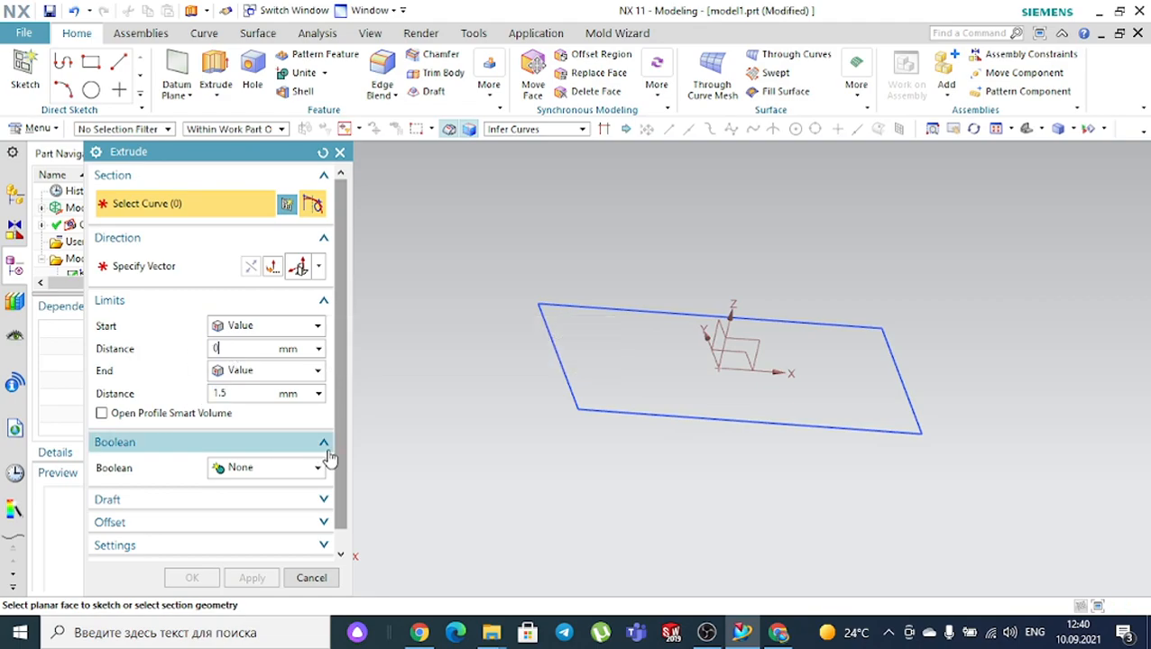
left_click(249, 393)
type("10")
Examine the Boolean, Draft, Offset and Settings options of the Extrude command
left_click(229, 469)
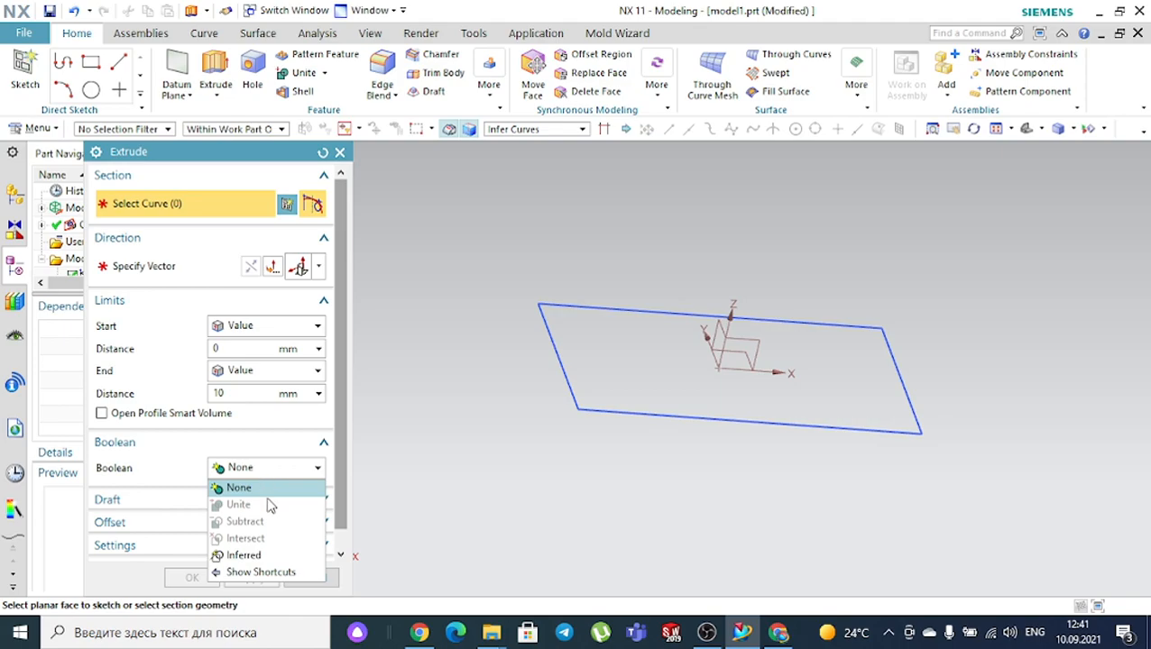
left_click(170, 453)
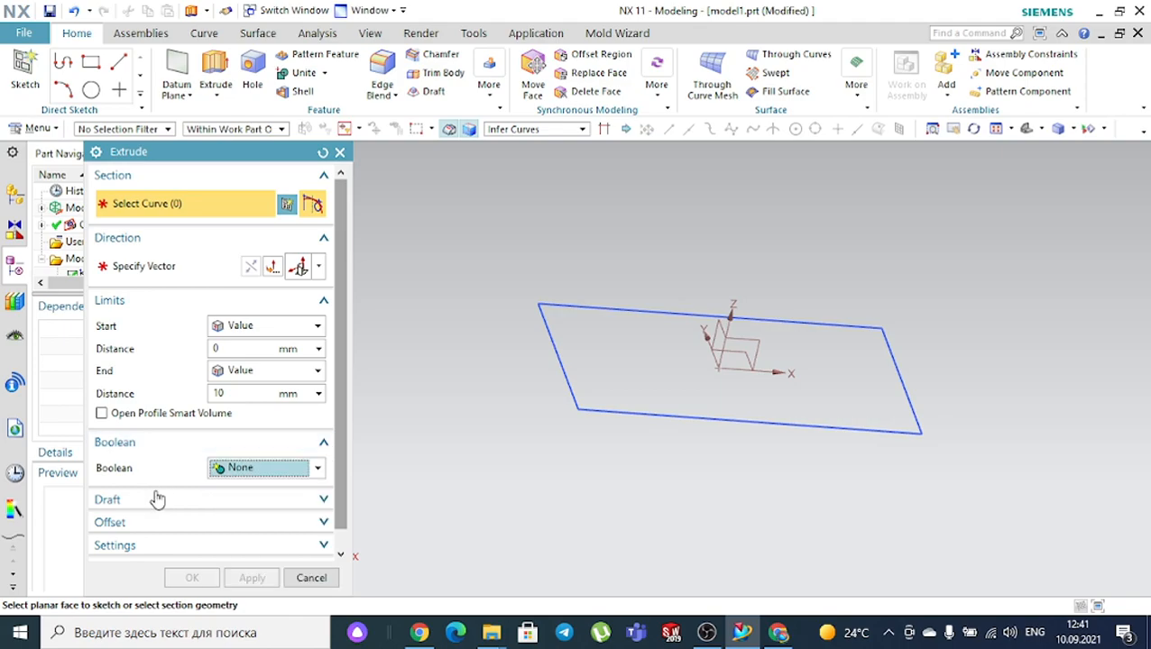
left_click(160, 500)
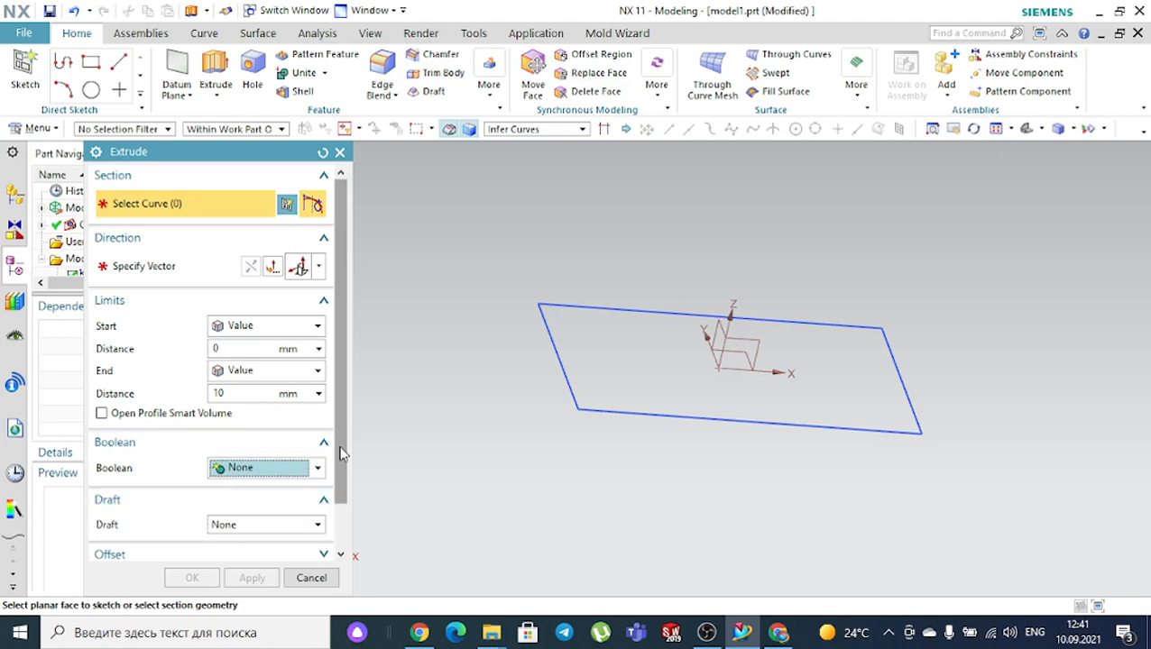
scroll(343, 469, "down", 2)
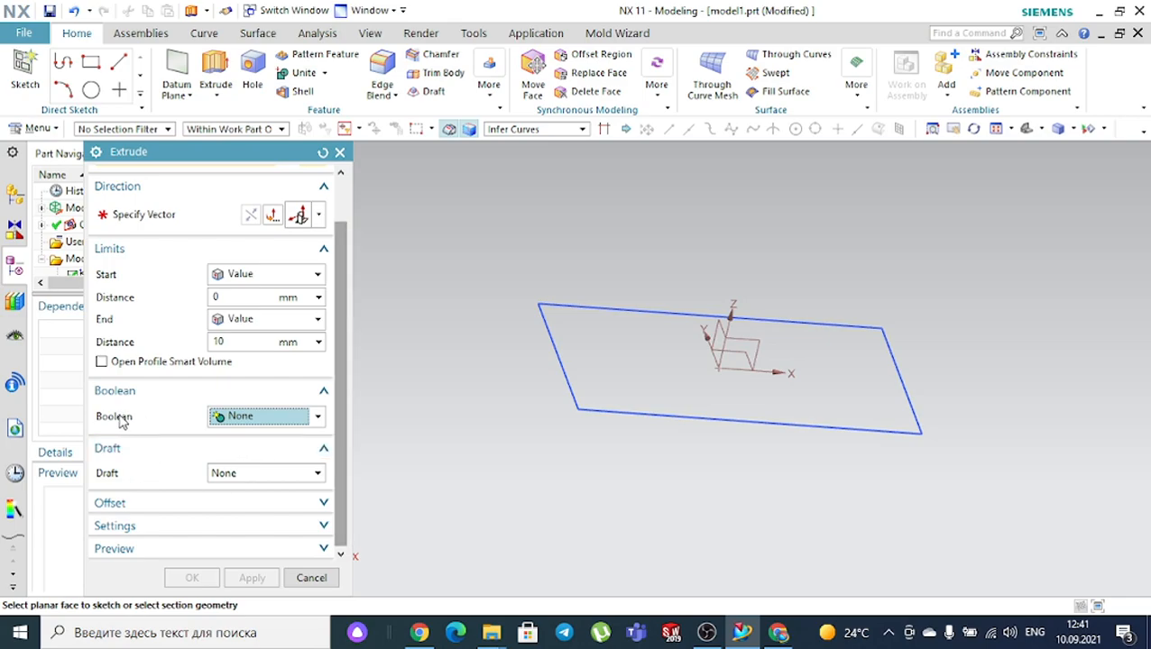
left_click(106, 449)
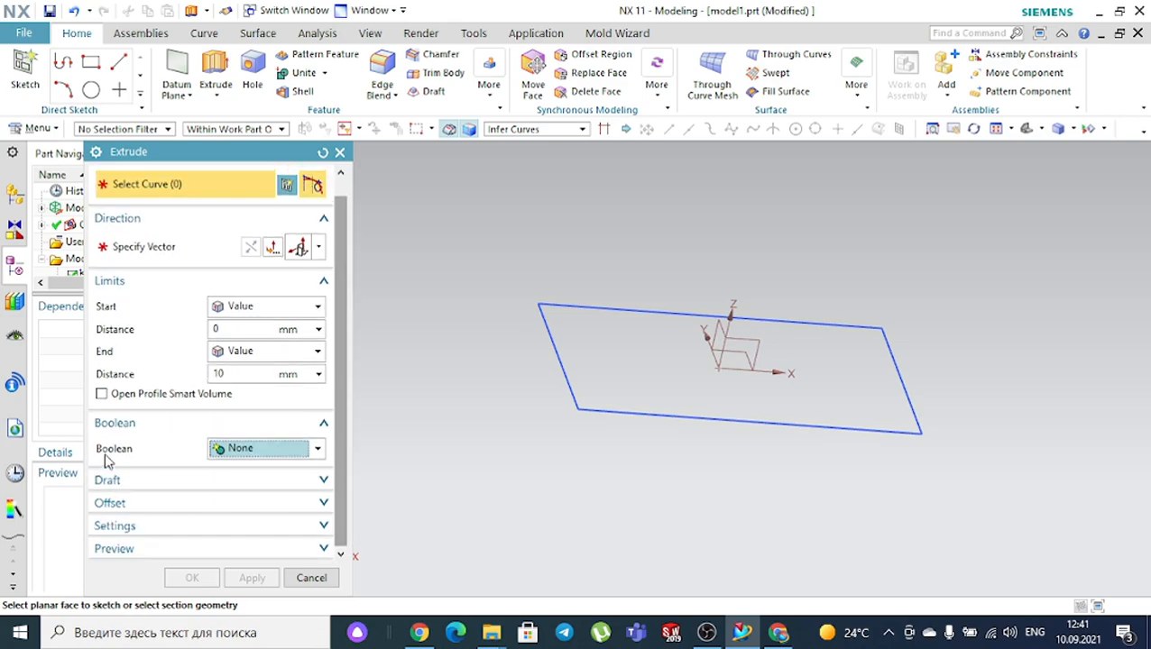
left_click(117, 506)
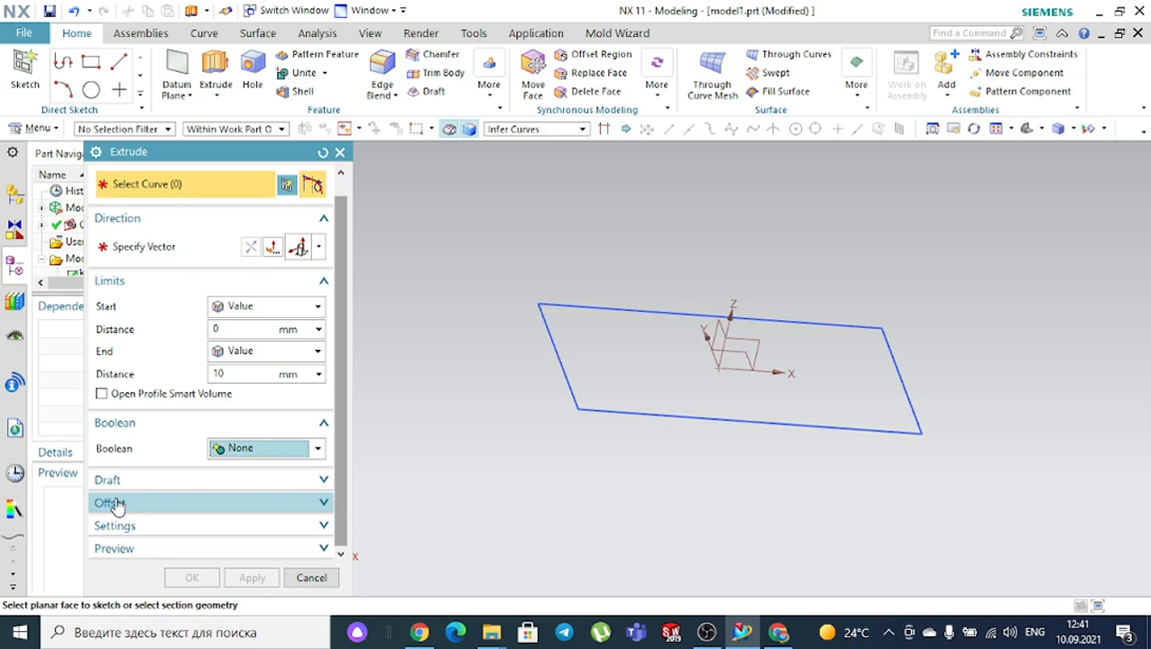
left_click(120, 525)
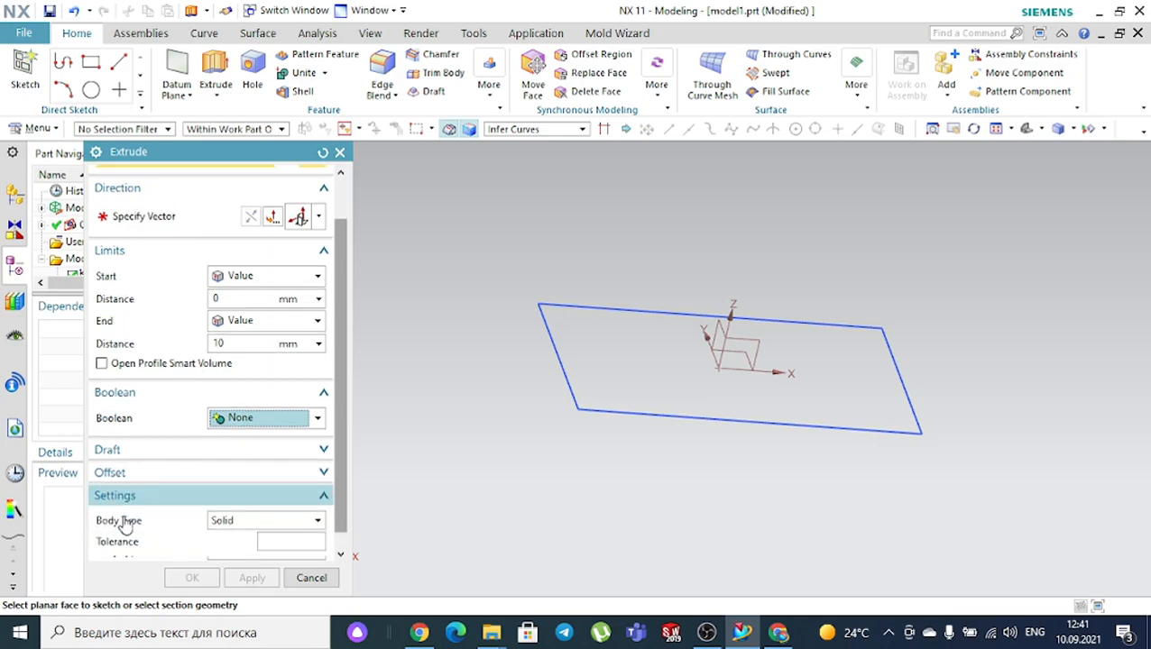
left_click(120, 498)
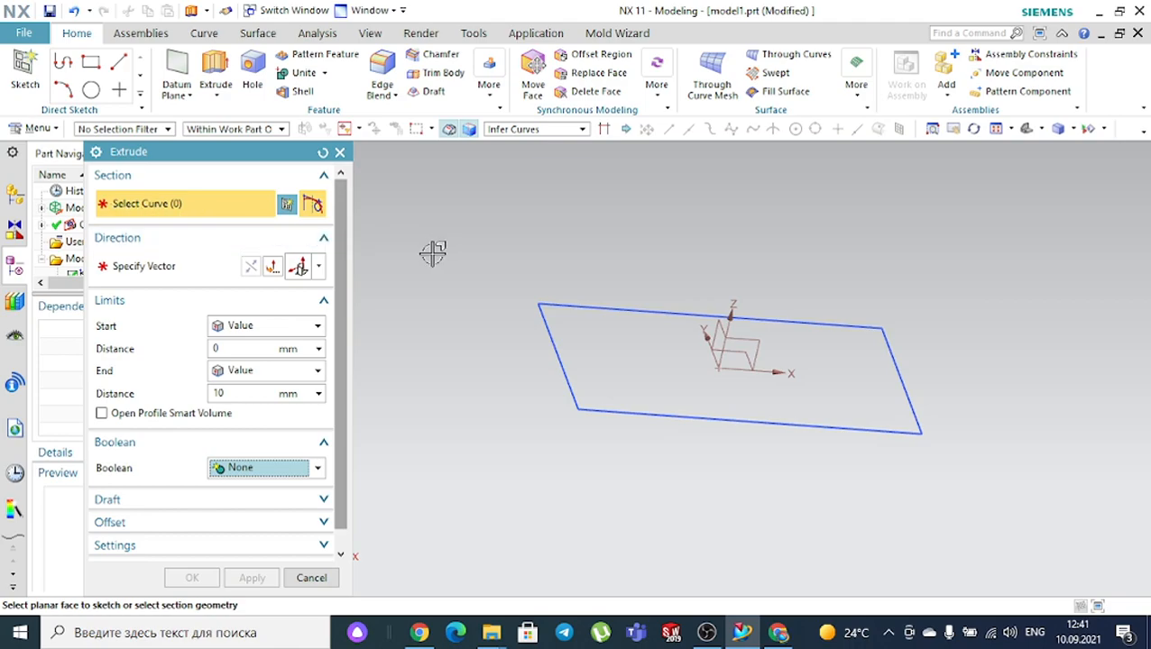
Select the four curves of the sketched rectangle as the Extrude section and activate its end limit
left_click(557, 300)
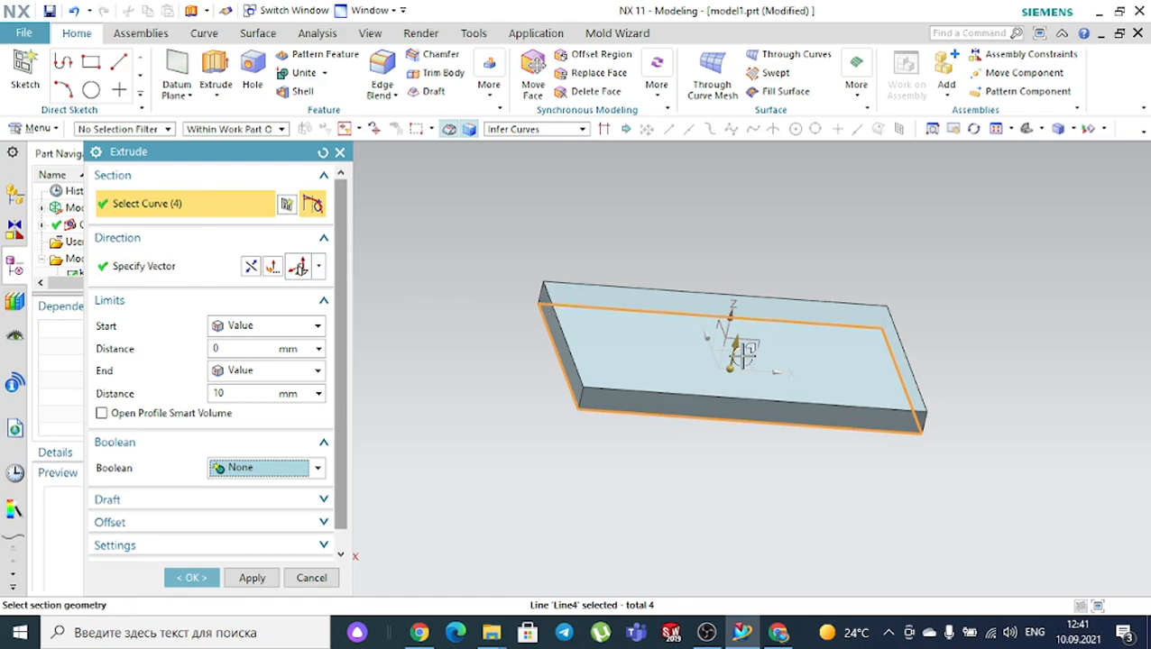
left_click(735, 347)
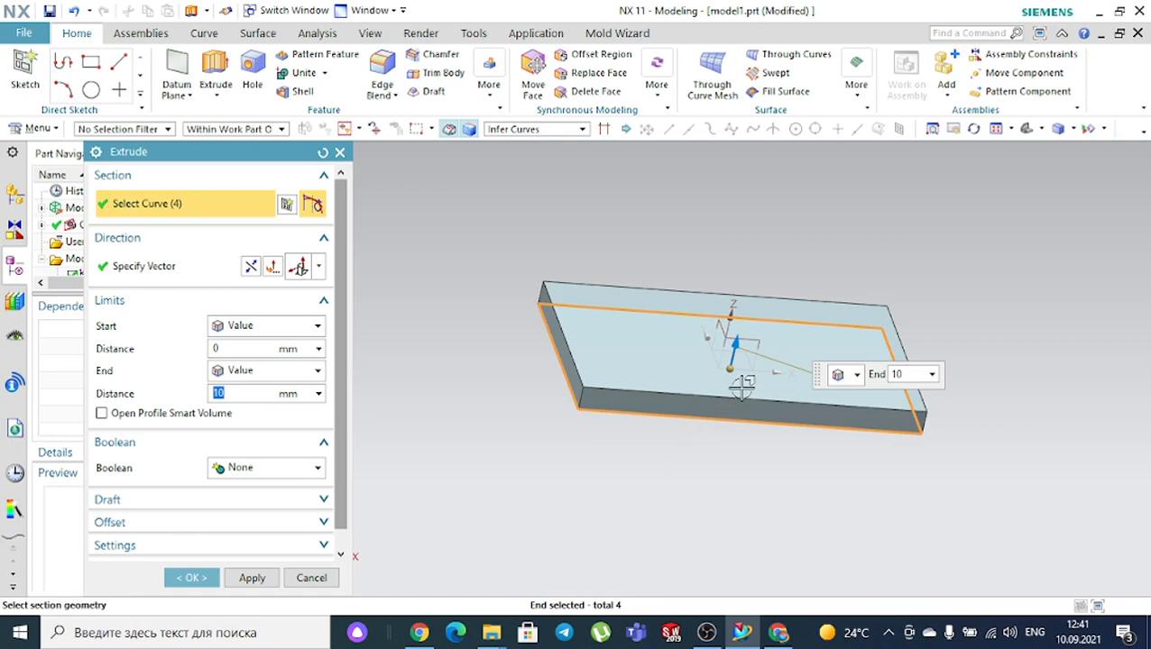
middle_click_drag(791, 262, 781, 232)
middle_click_drag(789, 254, 786, 253)
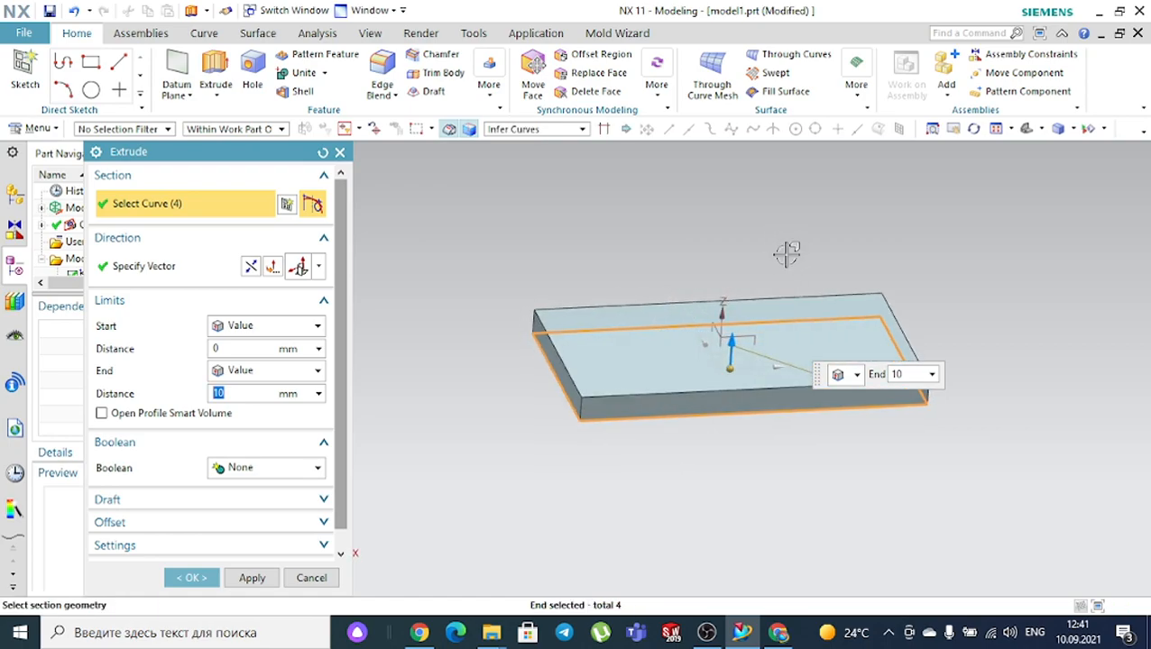
scroll(801, 271, "up", 2)
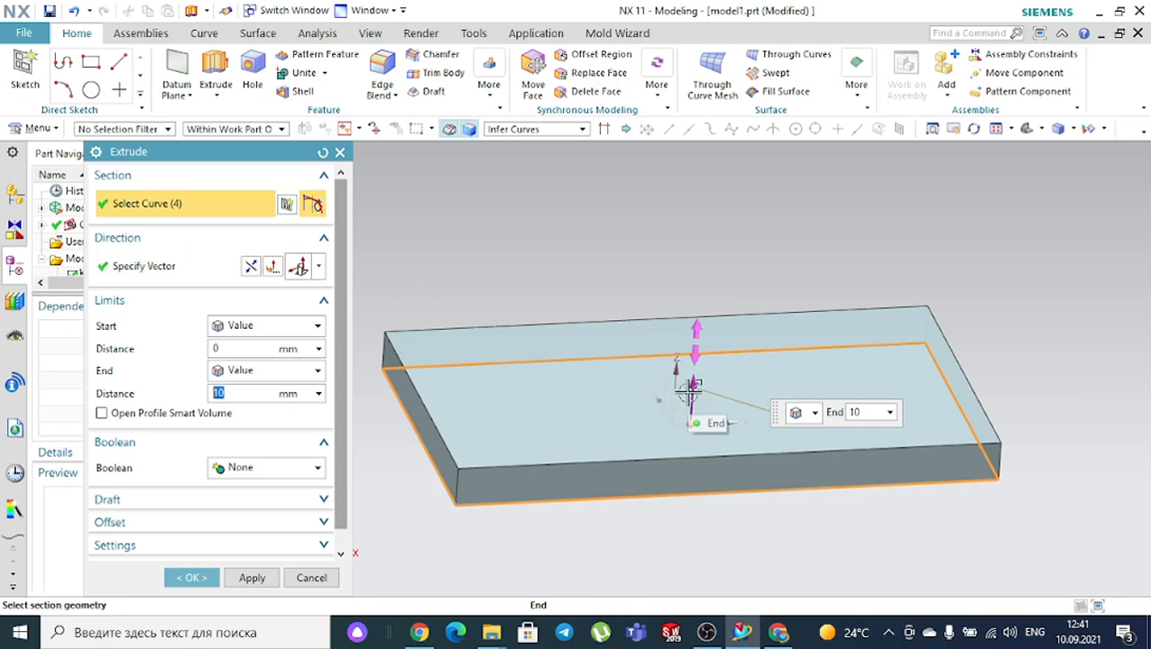
Stretch the extrusion's end limit upward to 27 mm
left_click_drag(690, 388, 702, 265)
middle_click_drag(633, 321, 736, 298)
left_click_drag(655, 325, 632, 386)
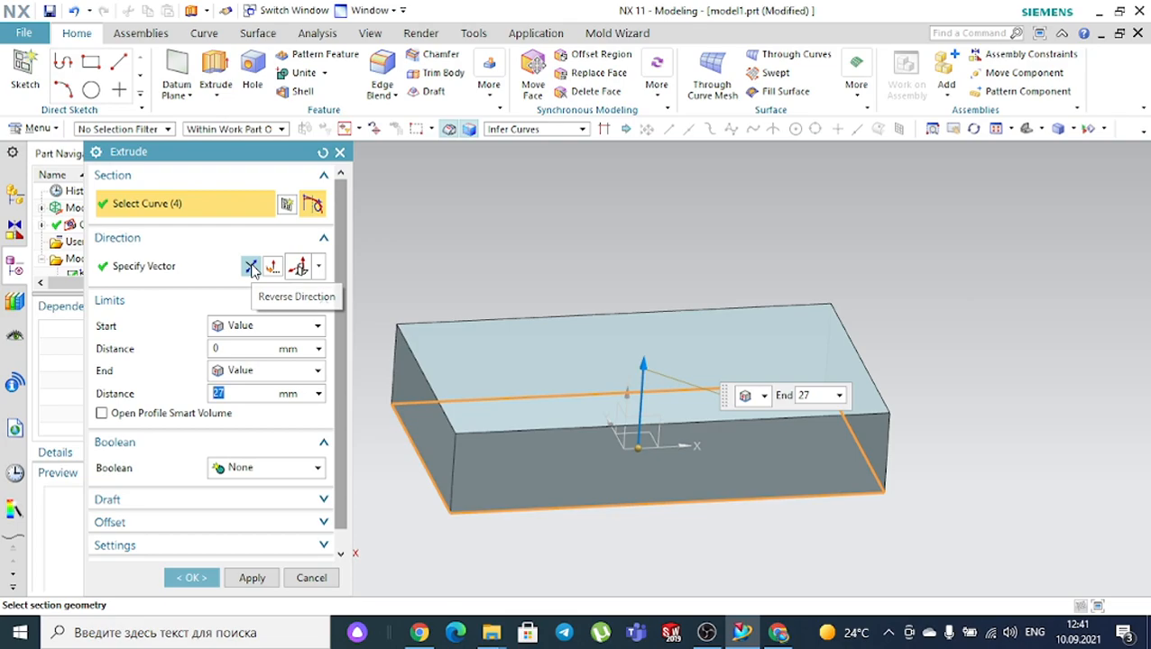
Reverse the extrusion direction to point below the sketch plane, and flip it back upward along Z
left_click(251, 267)
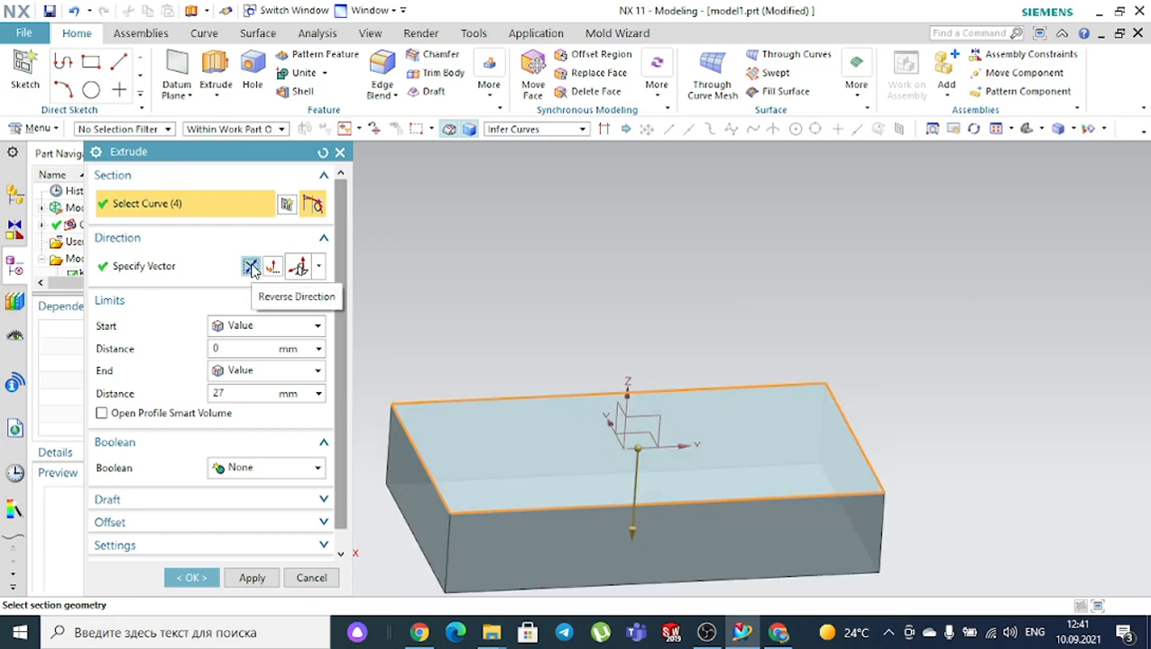
scroll(752, 259, "down", 2)
scroll(737, 490, "up", 2)
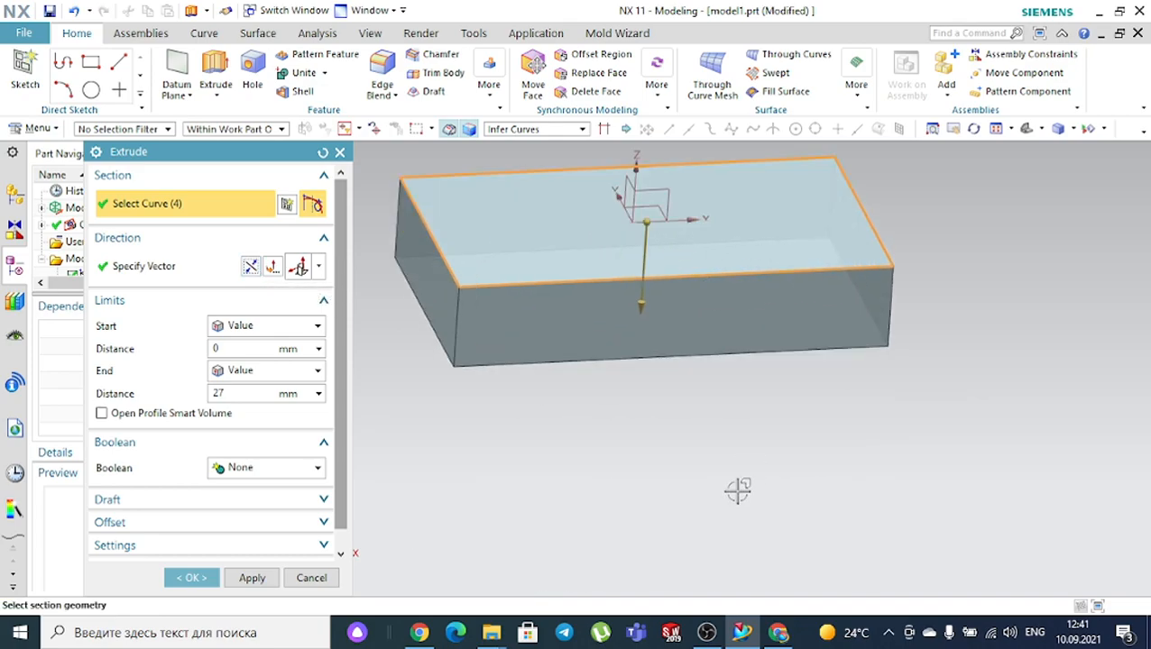
left_click(250, 267)
left_click(251, 268)
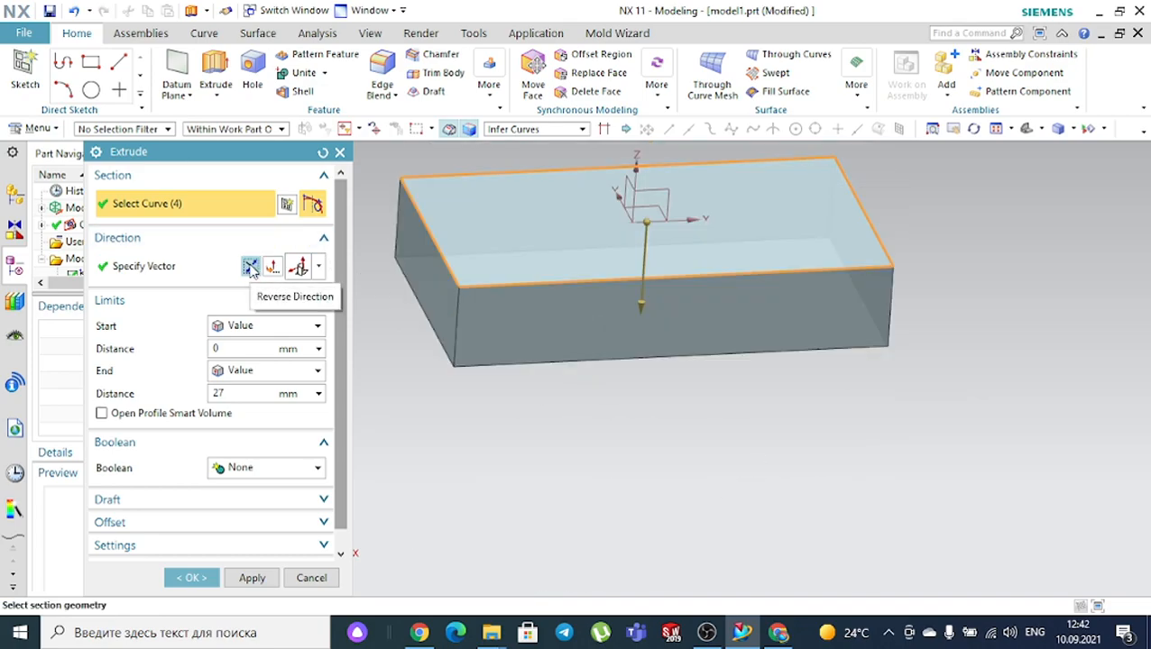
scroll(690, 431, "down", 2)
scroll(712, 242, "up", 2)
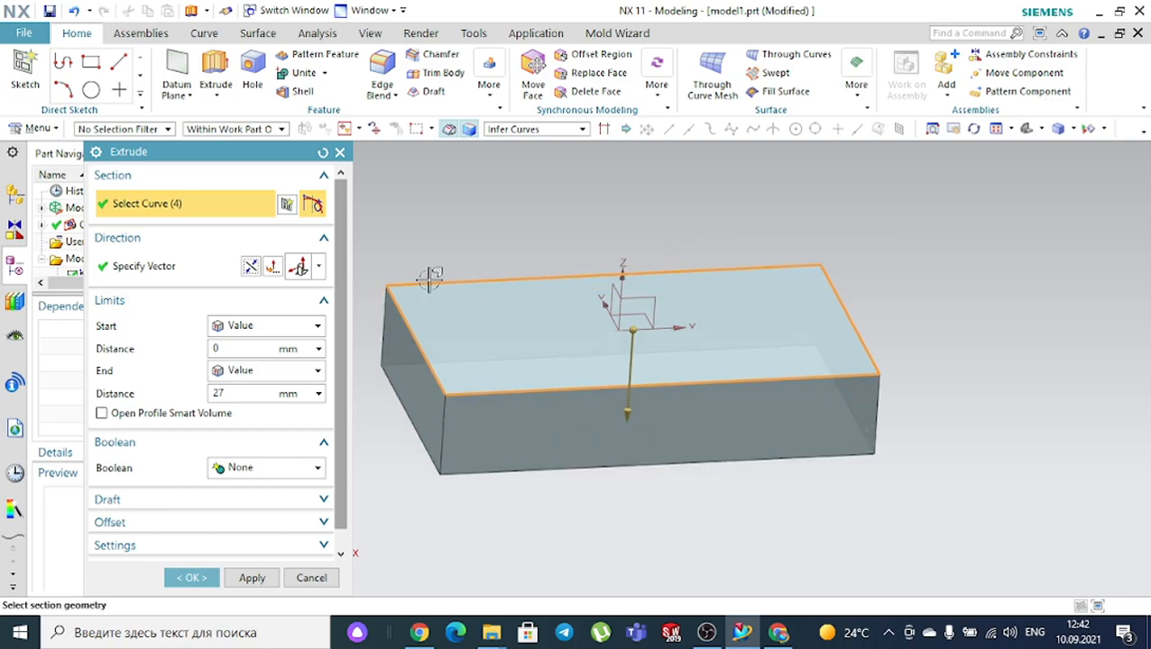
left_click(250, 270)
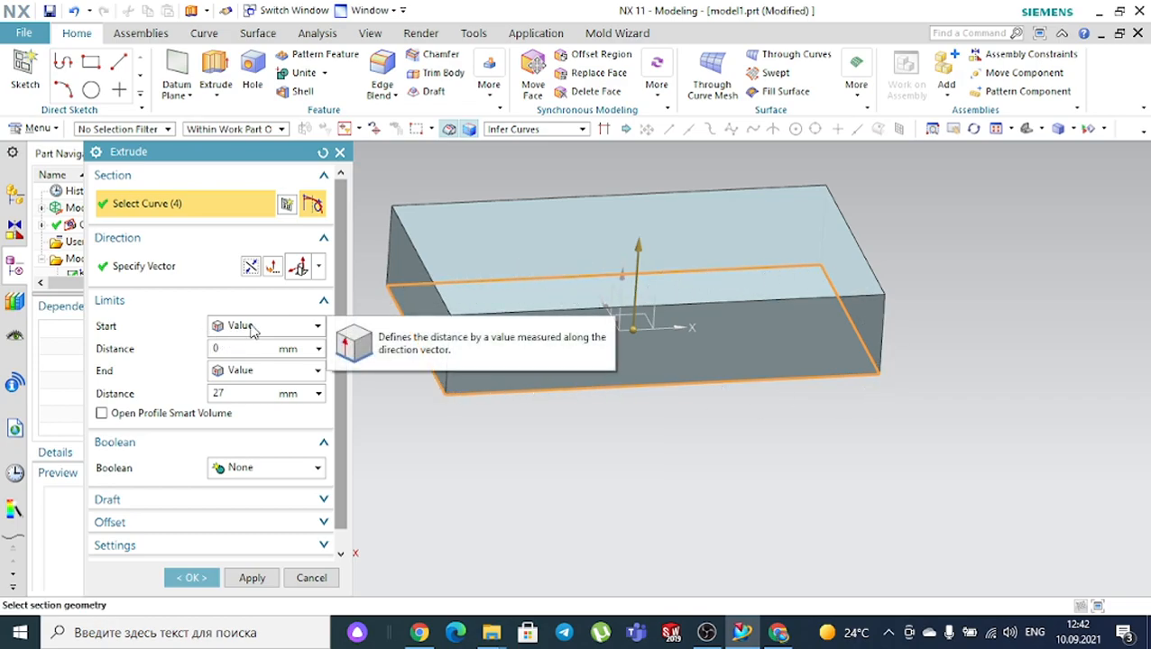
Set the extrusion's start distance to 10 mm and check the offset from the sketch plane
left_click(230, 348)
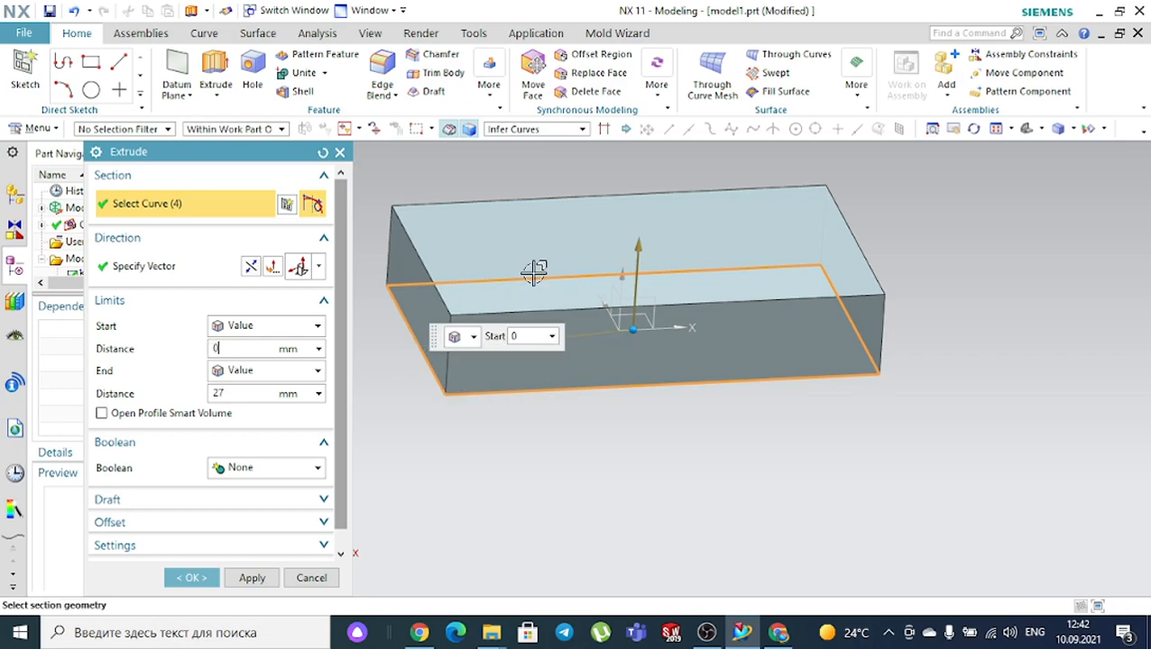
left_click(240, 394)
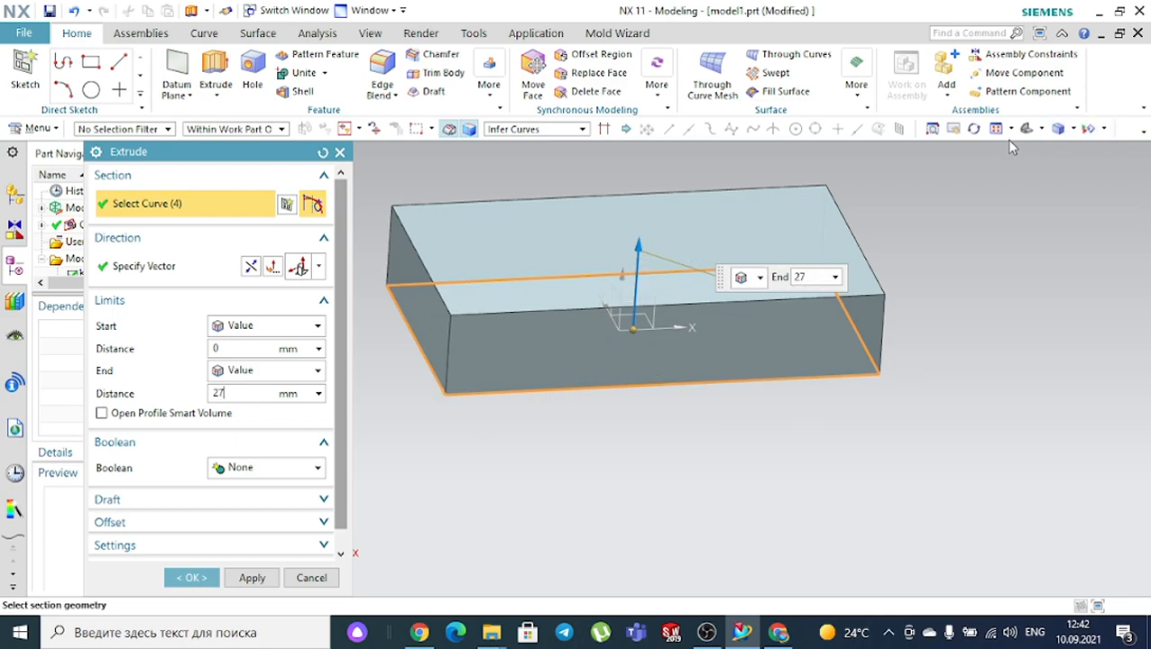
left_click(1044, 128)
left_click(1058, 155)
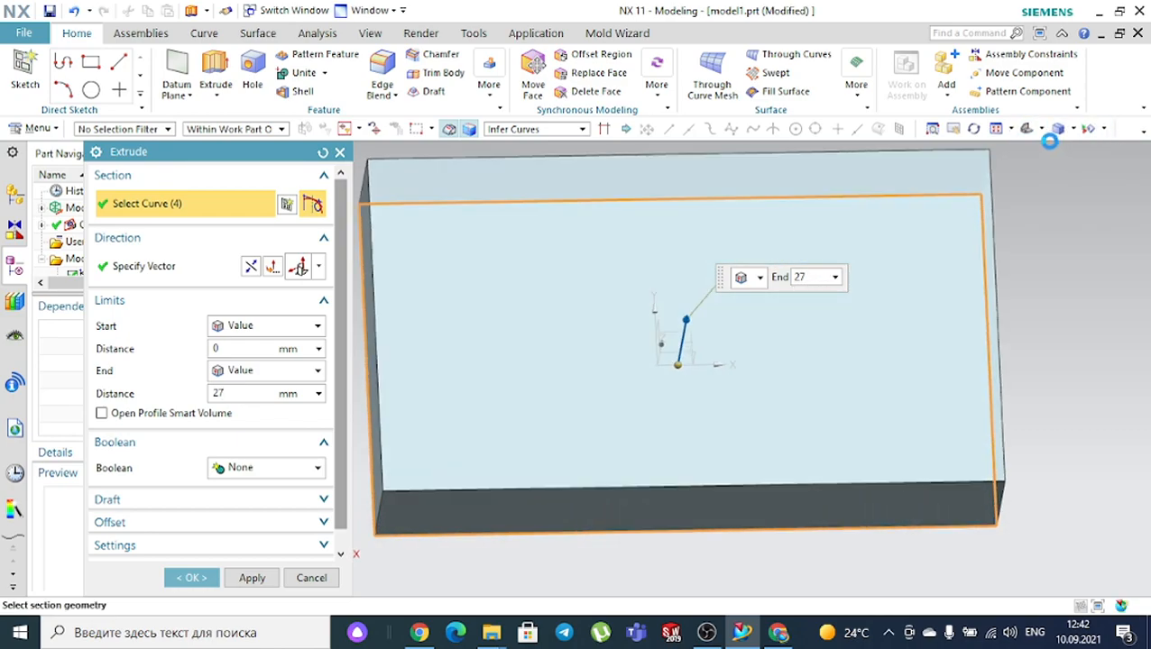
left_click(1044, 130)
left_click(1048, 175)
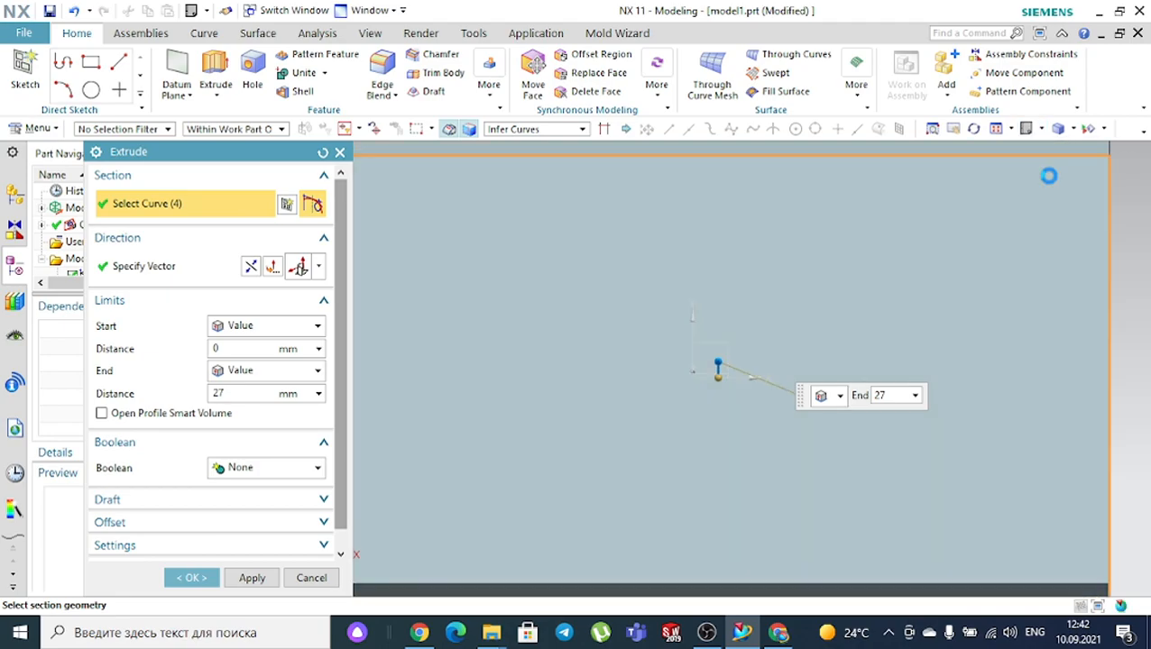
scroll(628, 302, "up", 2)
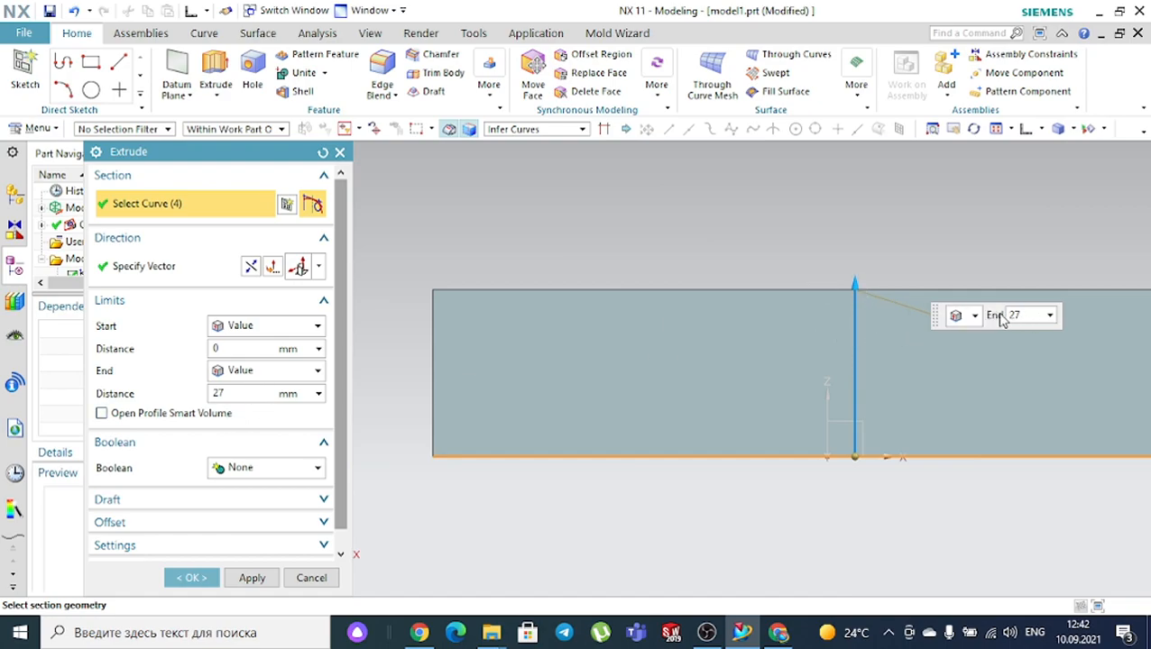
left_click(247, 350)
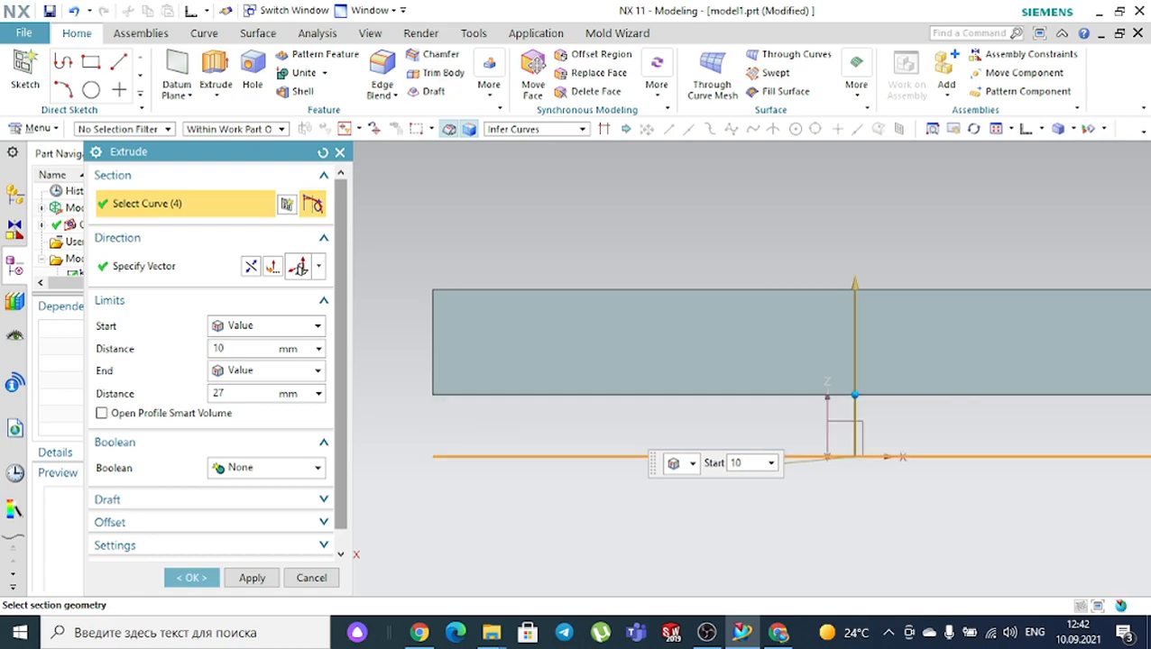
middle_click_drag(867, 478, 930, 516)
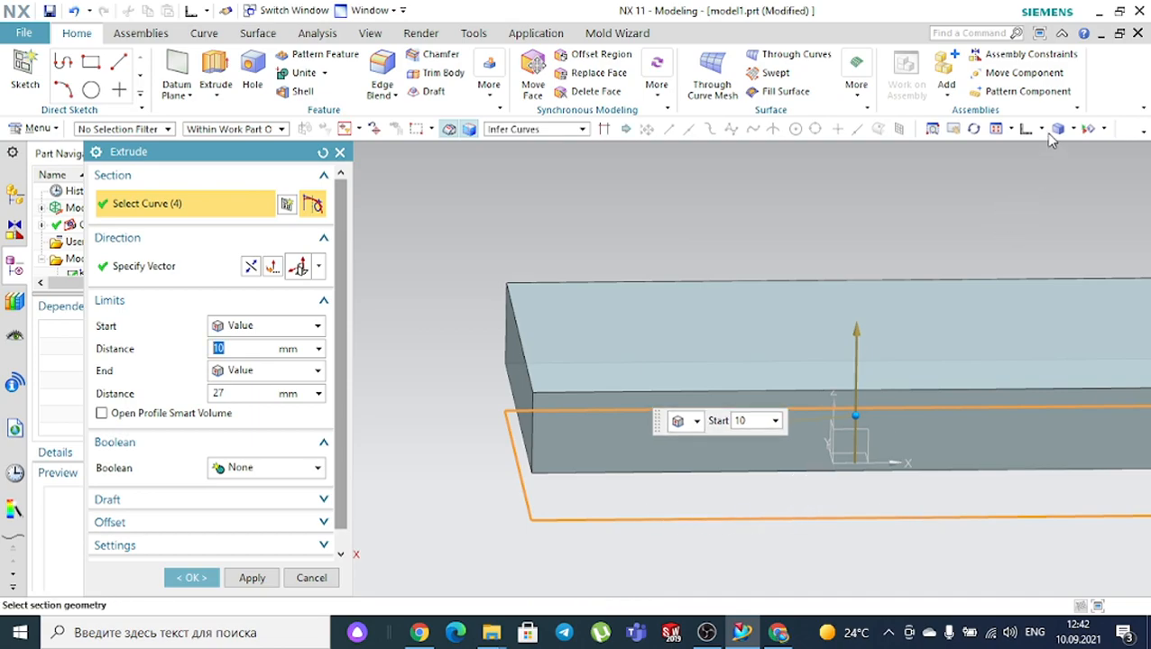
Set the extrusion's end distance to 35 mm in the front view
left_click(985, 174)
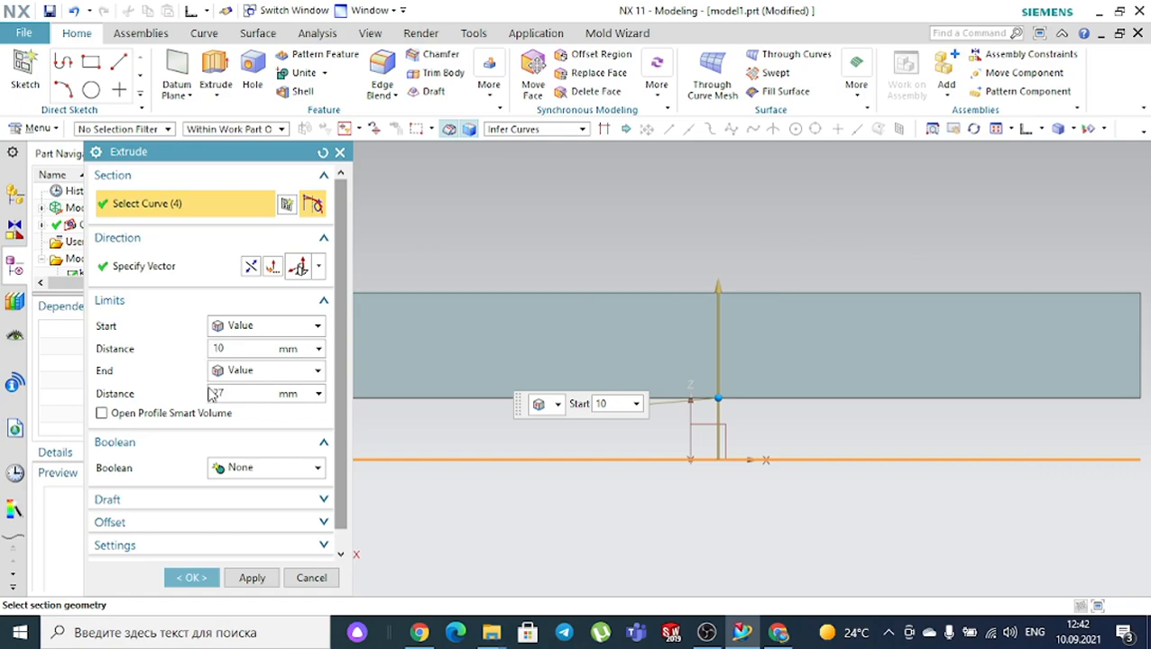
left_click(240, 389)
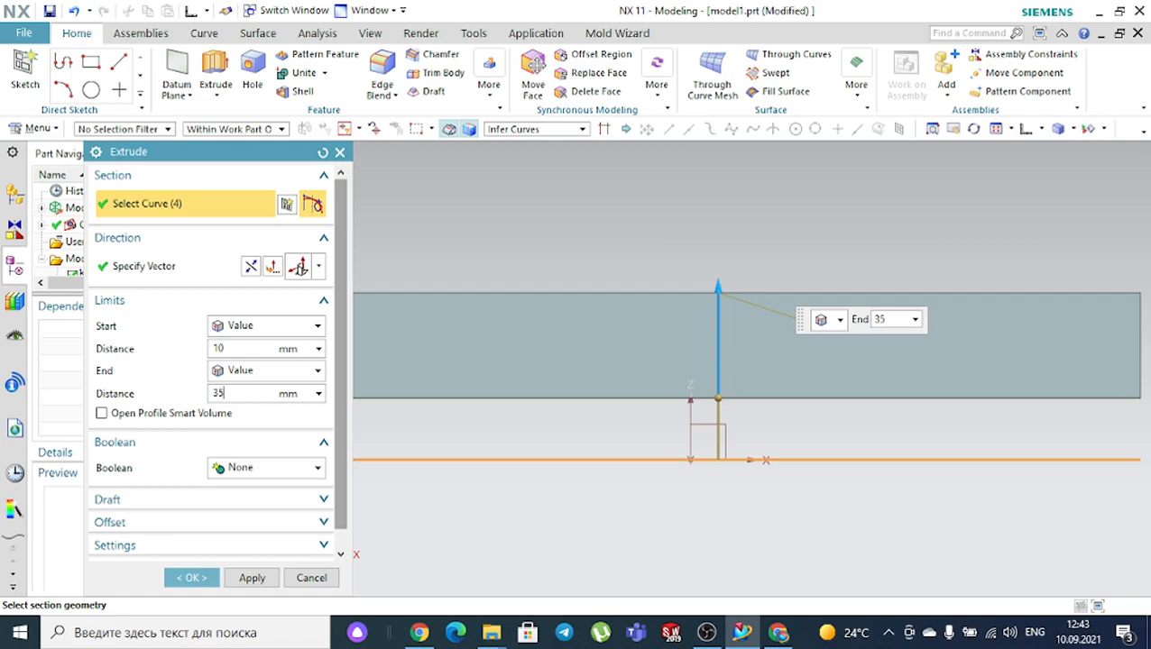
key("Return")
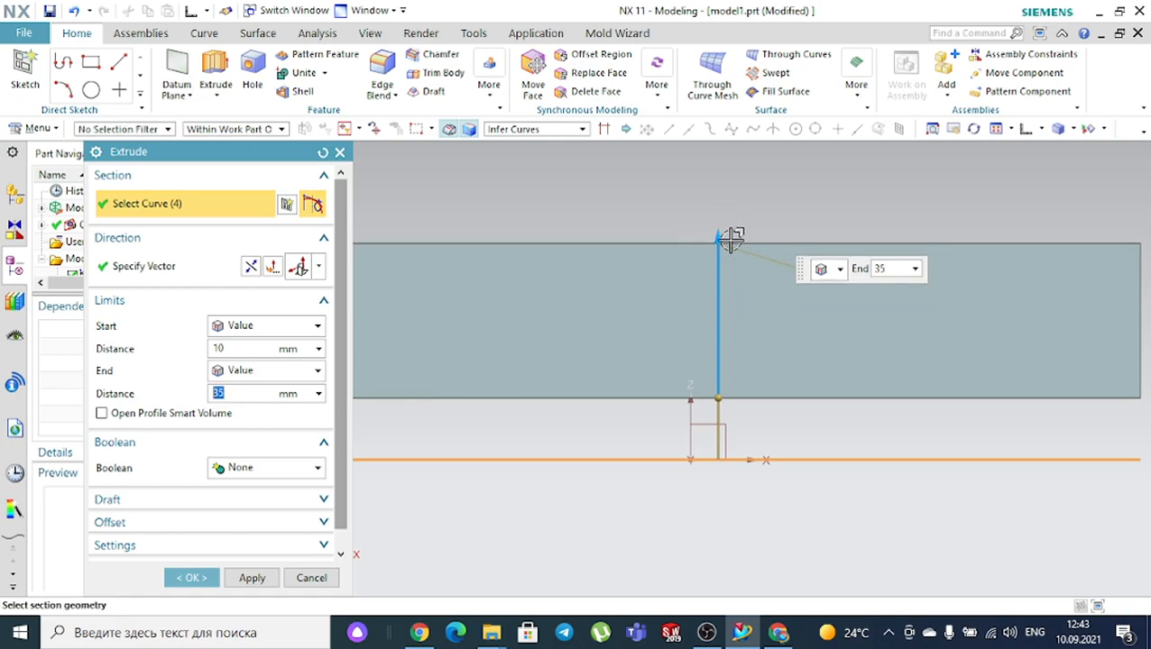
left_click(217, 348)
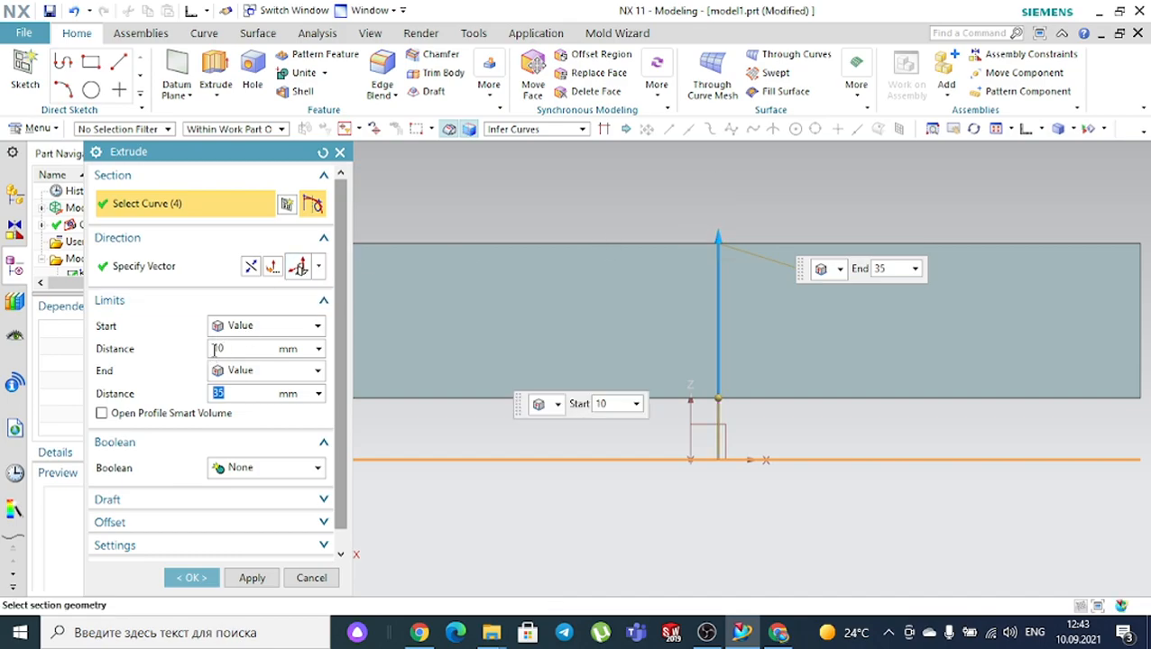
left_click(230, 394)
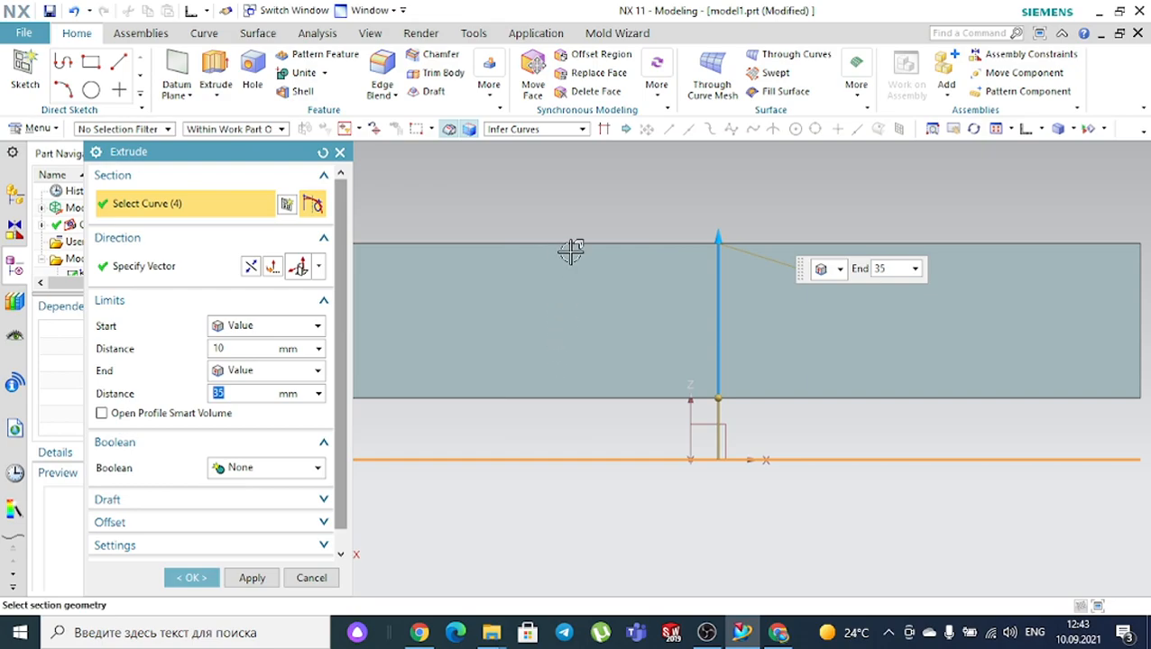
Set the start distance to -10 mm so the extrusion begins below the sketch plane
left_click(246, 349)
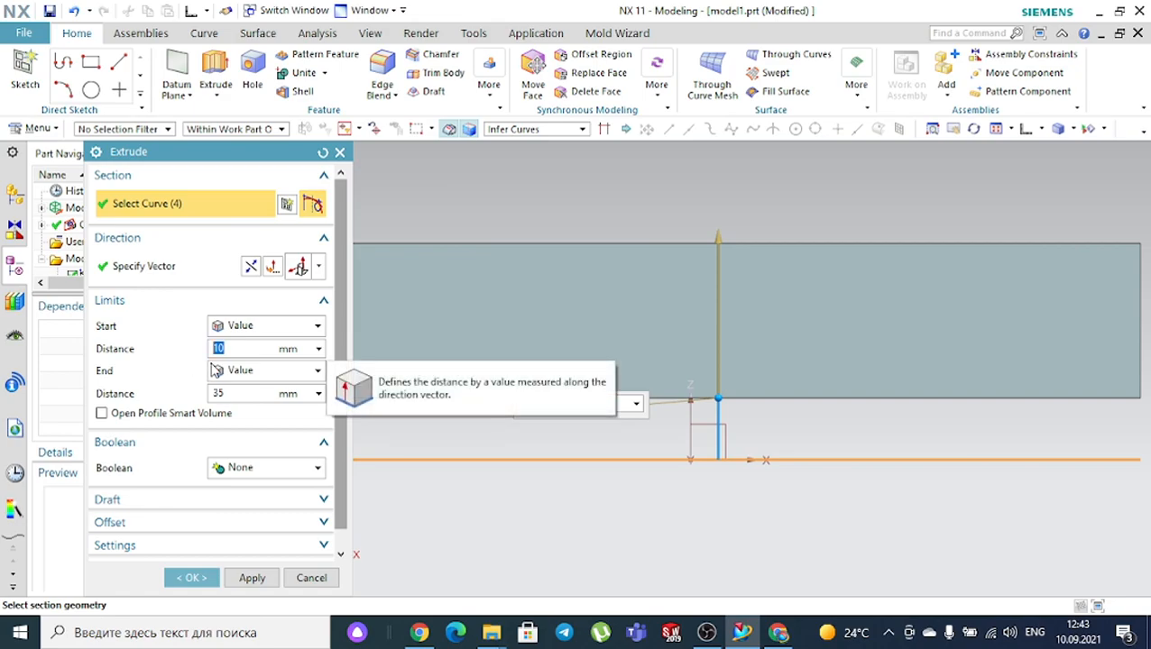
type("-10")
key("Return")
scroll(751, 349, "down", 3)
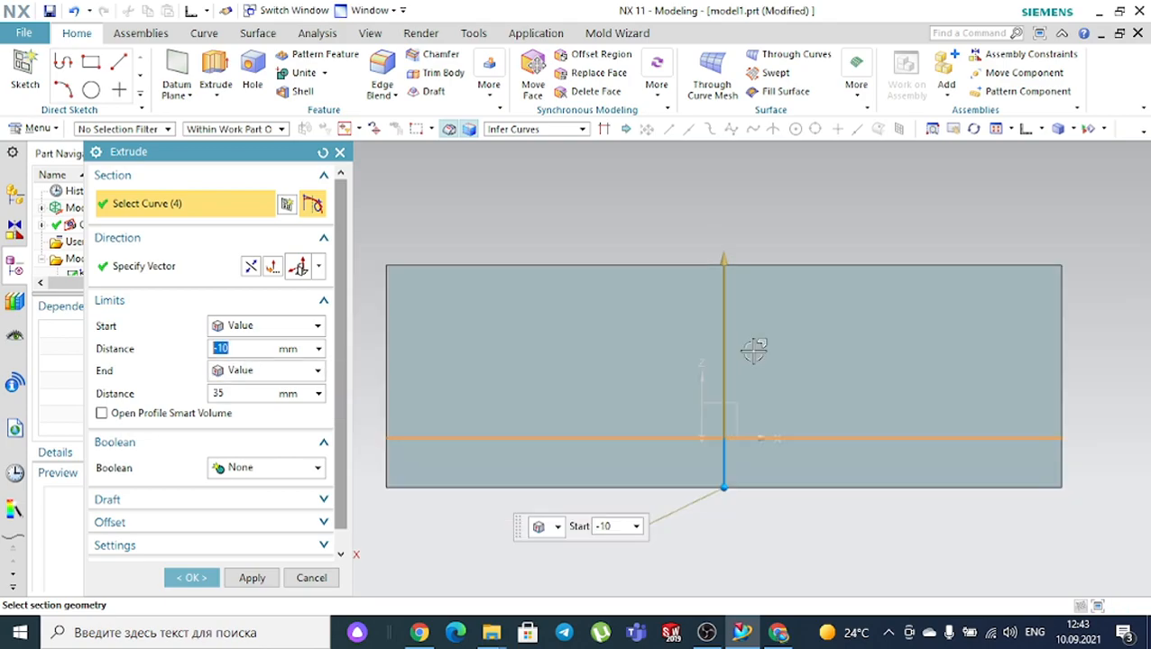
scroll(557, 435, "up", 2)
scroll(914, 403, "up", 1)
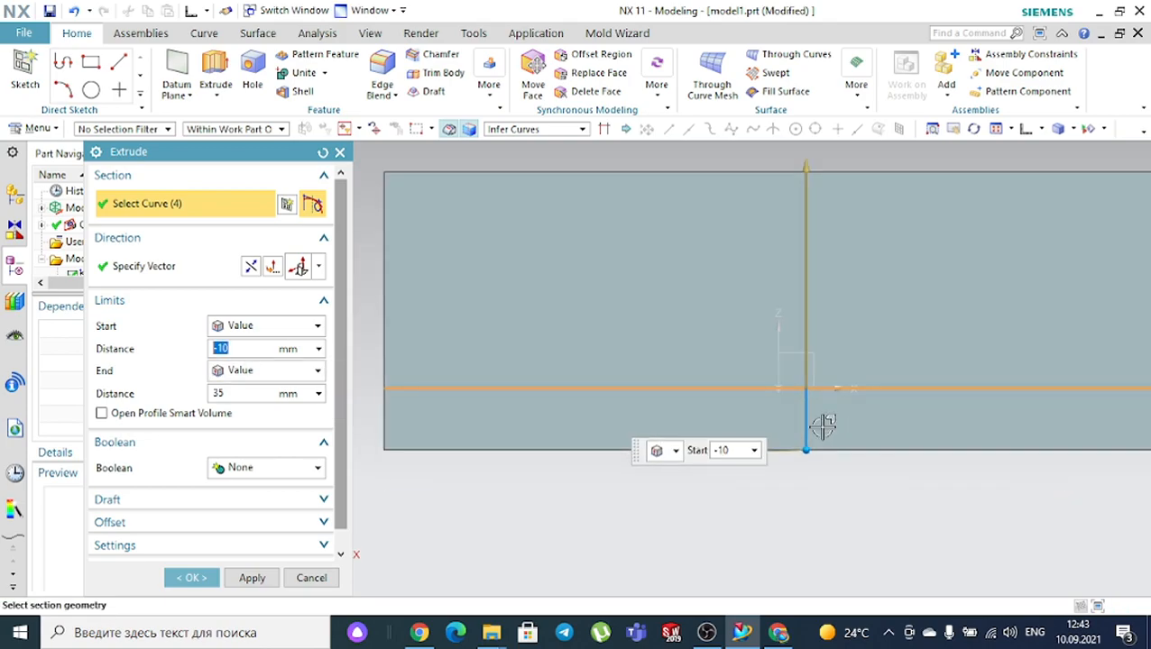
scroll(855, 424, "down", 3)
scroll(829, 461, "up", 1)
scroll(940, 430, "up", 1)
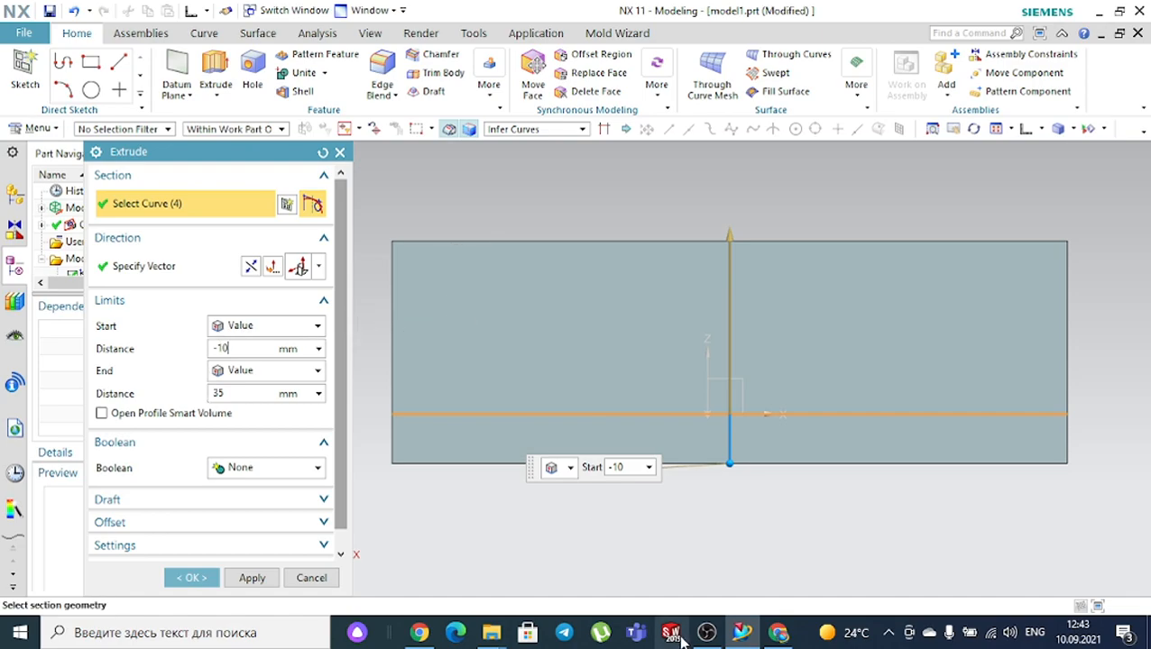
Switch to the Google Meet call, admit the waiting participant, and return to NX
left_click(779, 633)
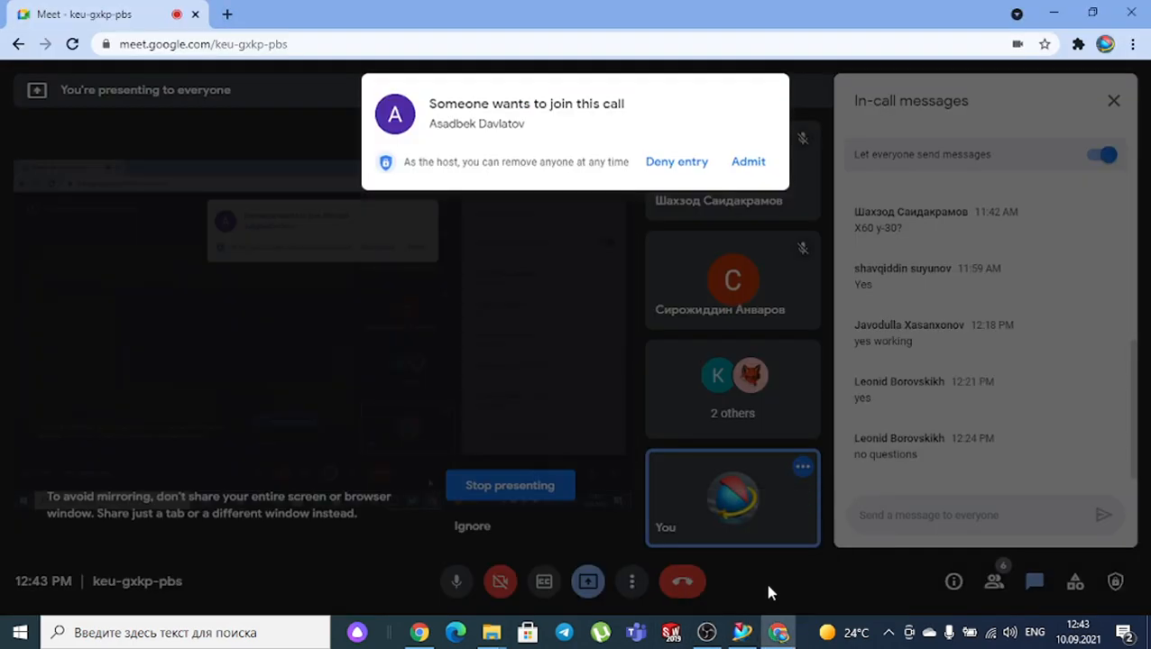
left_click(741, 163)
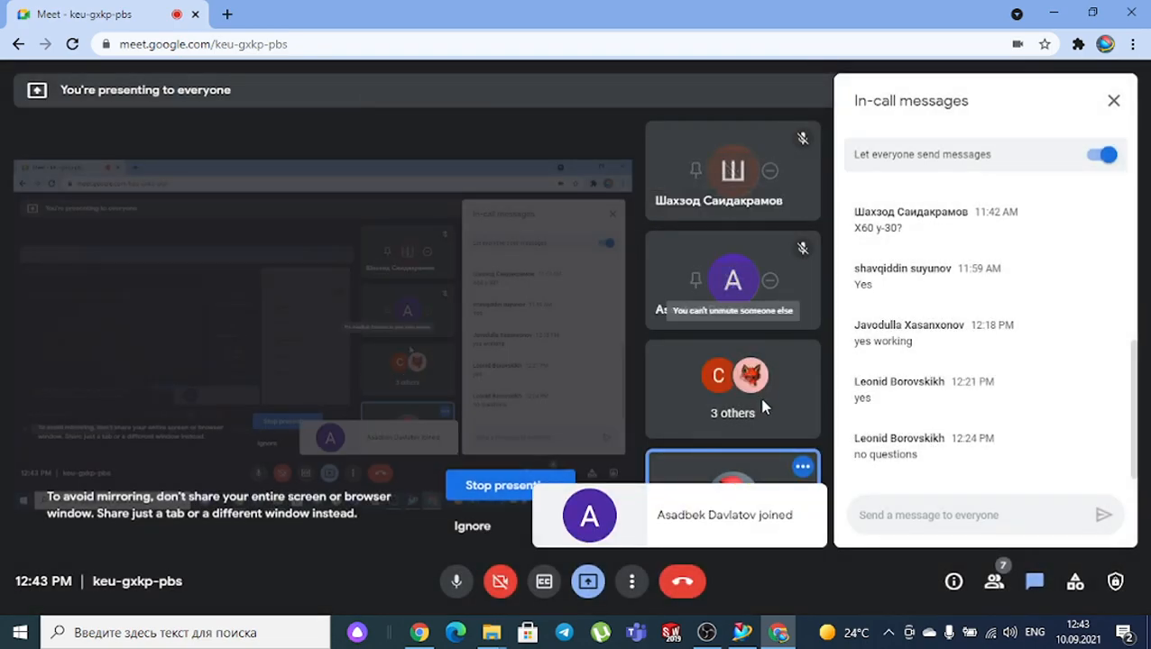
left_click(742, 632)
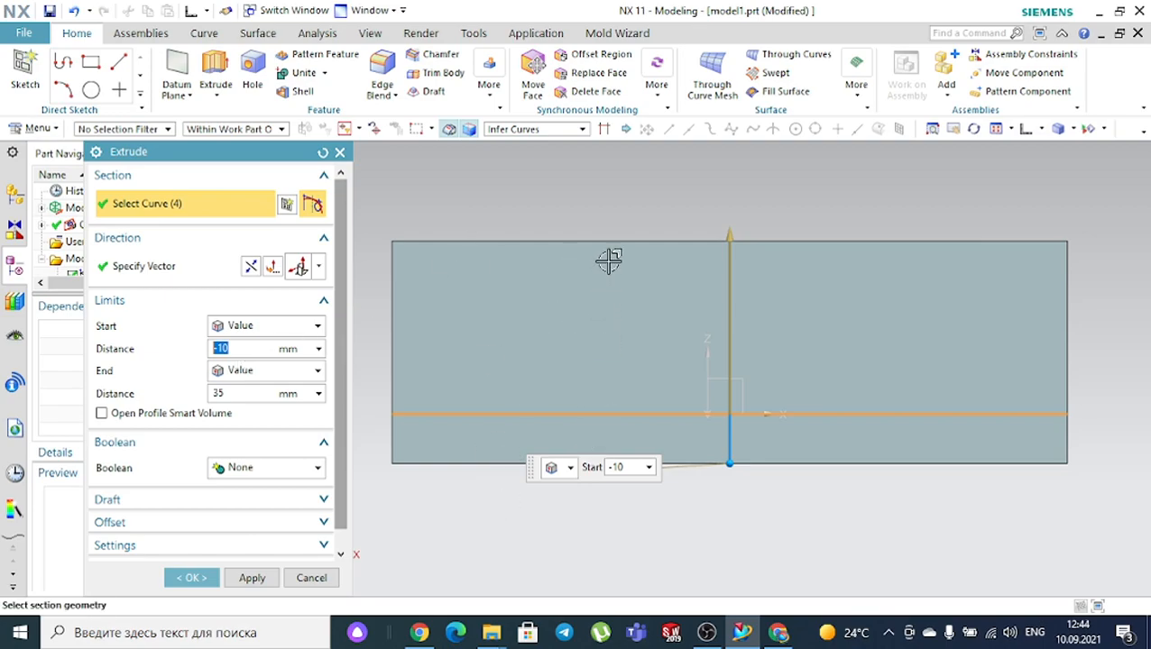
Examine the limit types available for the extrusion's Start and End, such as Symmetric Value, Until Selected and Through All
scroll(704, 271, "down", 2)
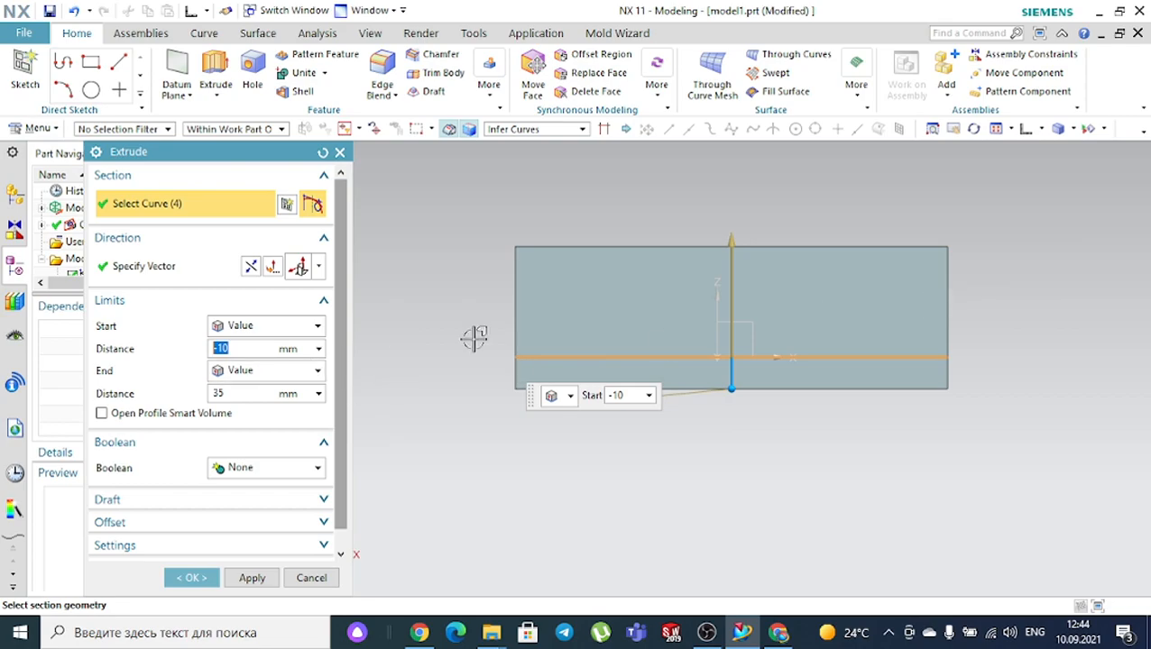
left_click(255, 327)
left_click(220, 330)
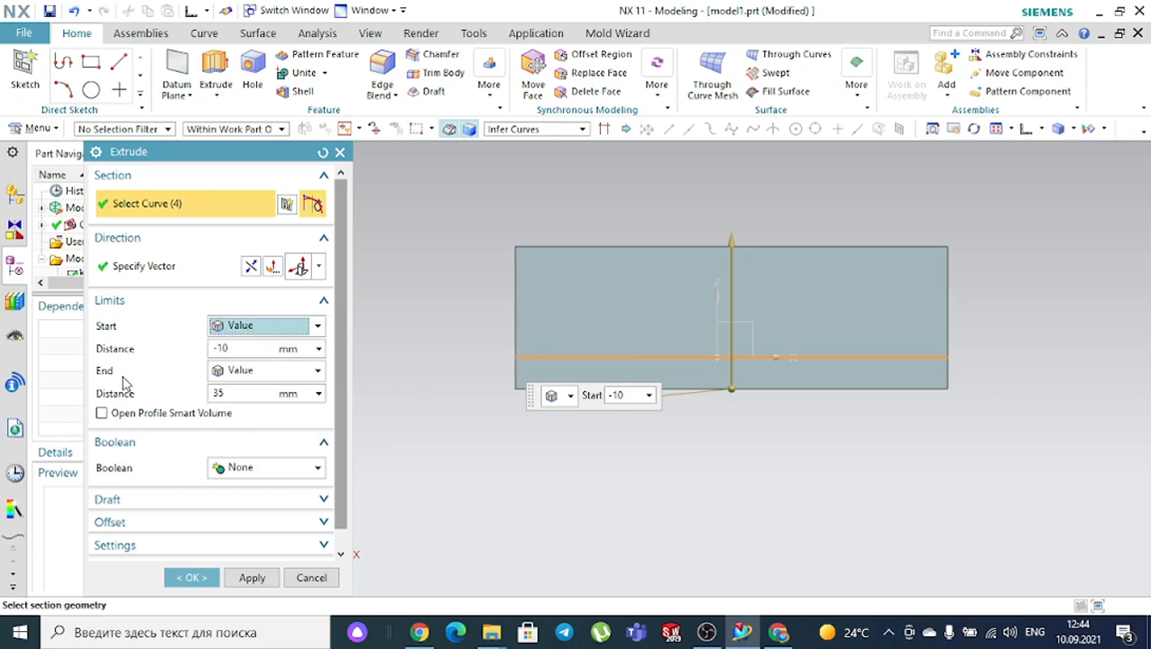
left_click(274, 335)
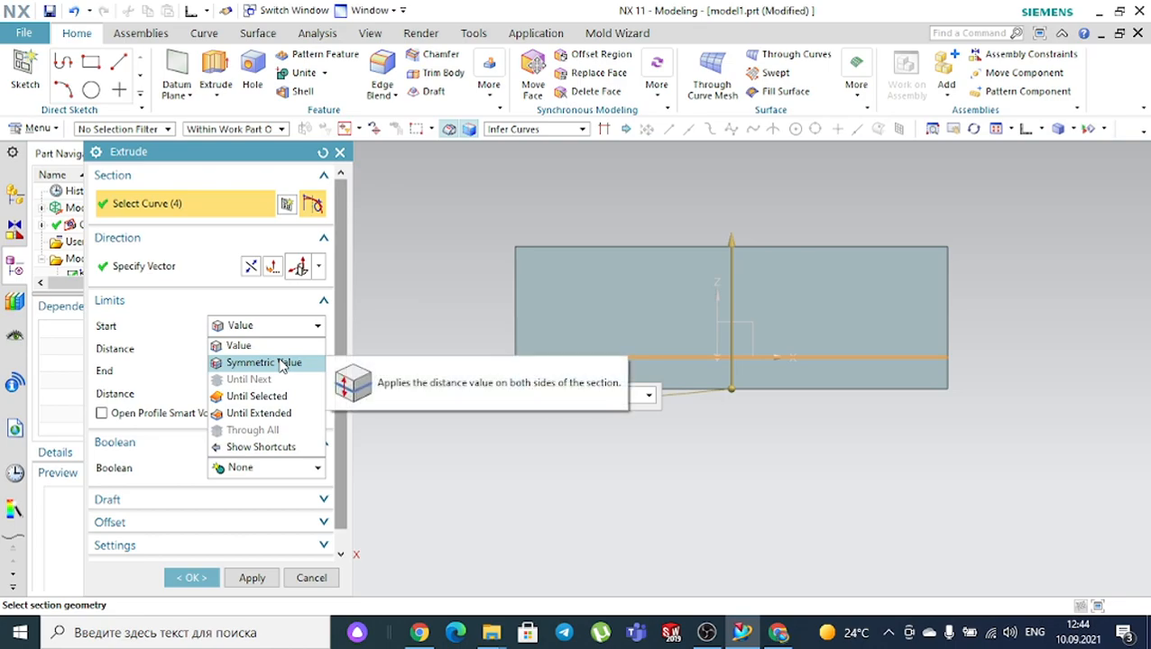
left_click(410, 336)
left_click(261, 379)
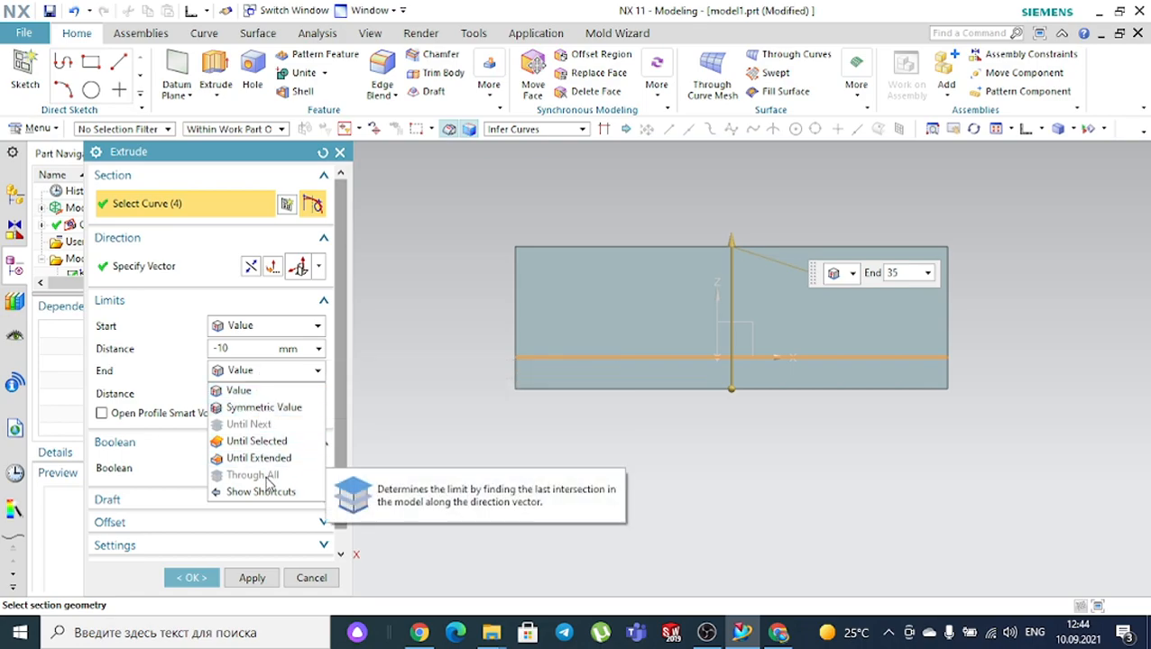
left_click(391, 398)
Set the extrusion's start distance to 0 mm
left_click(254, 349)
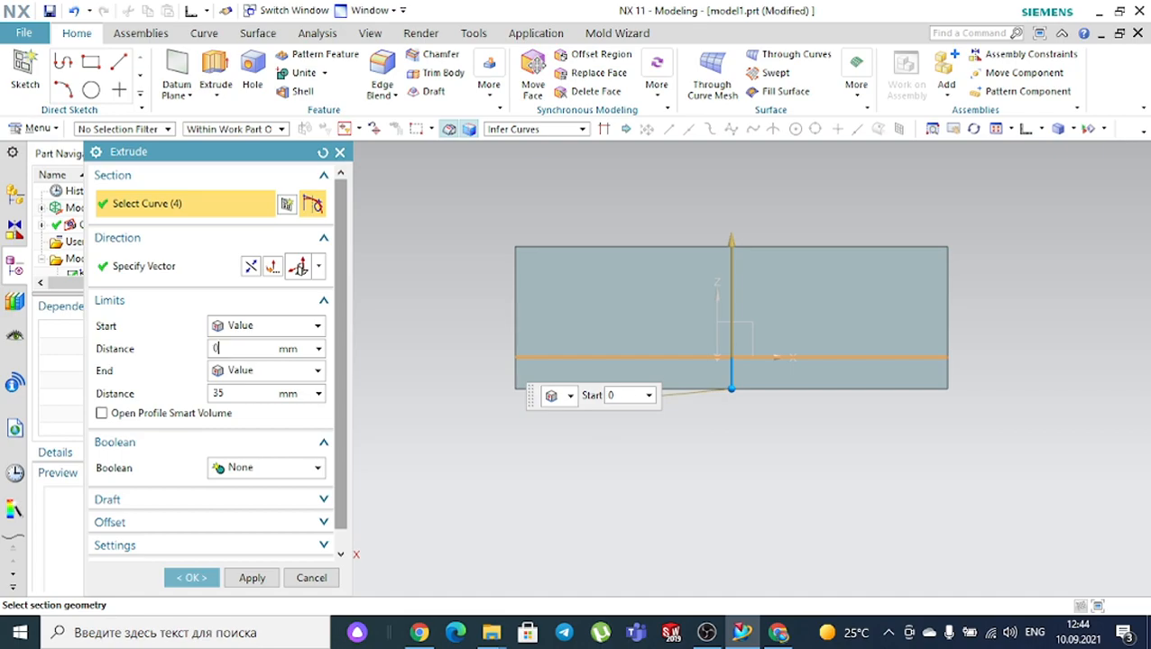
key("Return")
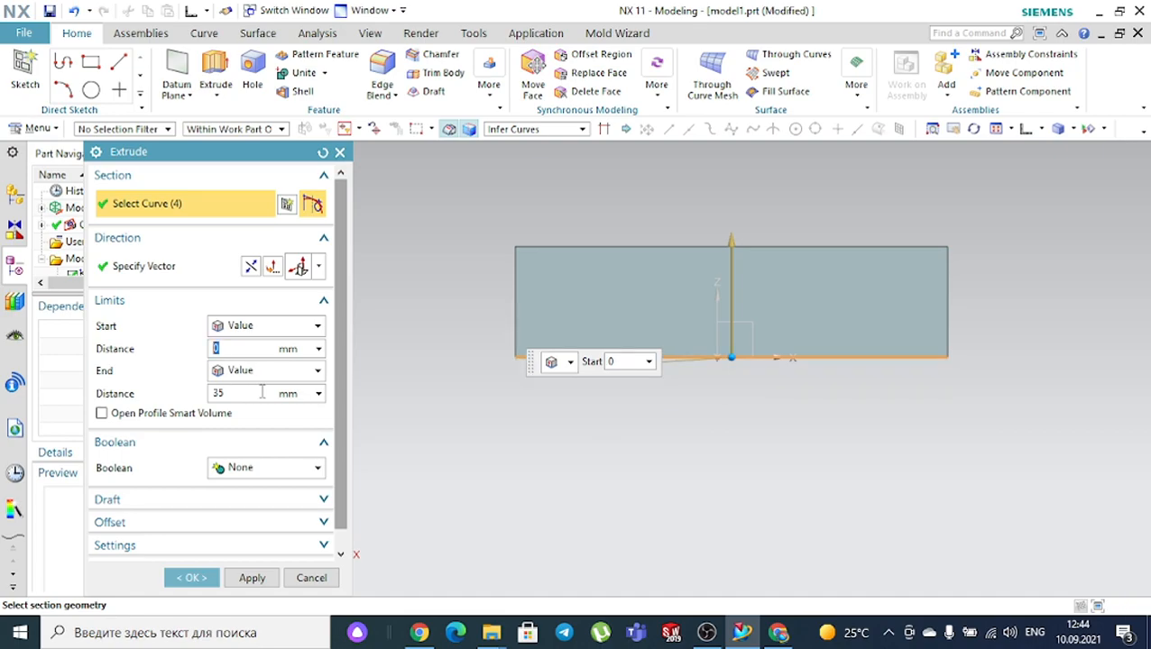
Set the extrusion's end distance to 30 mm
left_click(261, 393)
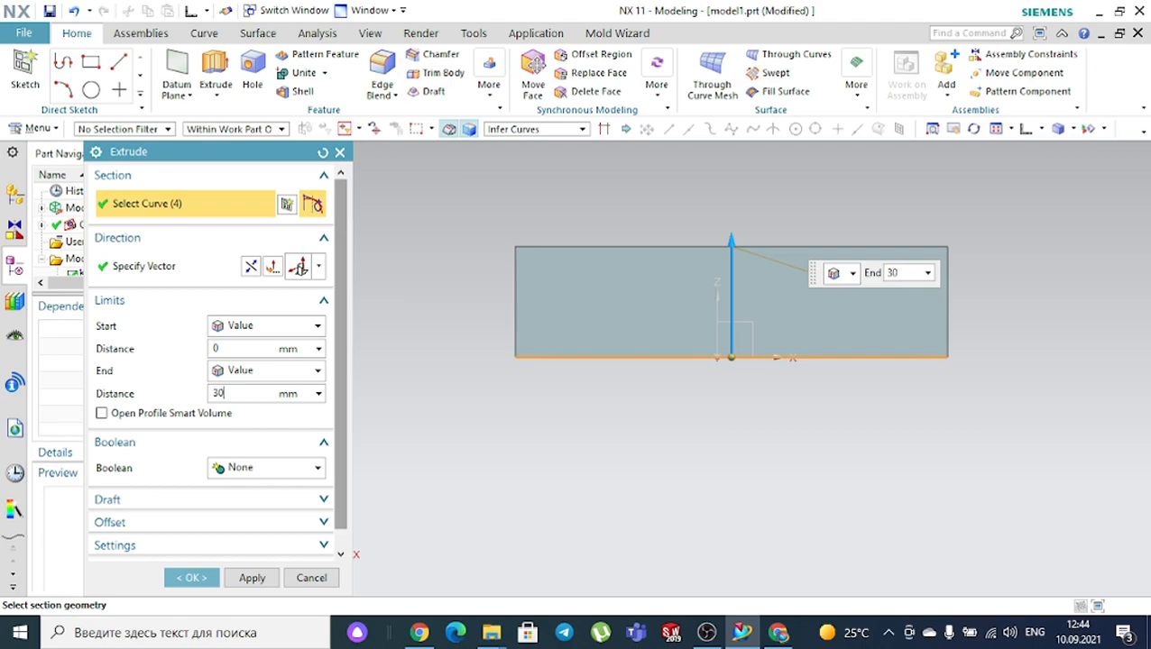
type("30")
key("Return")
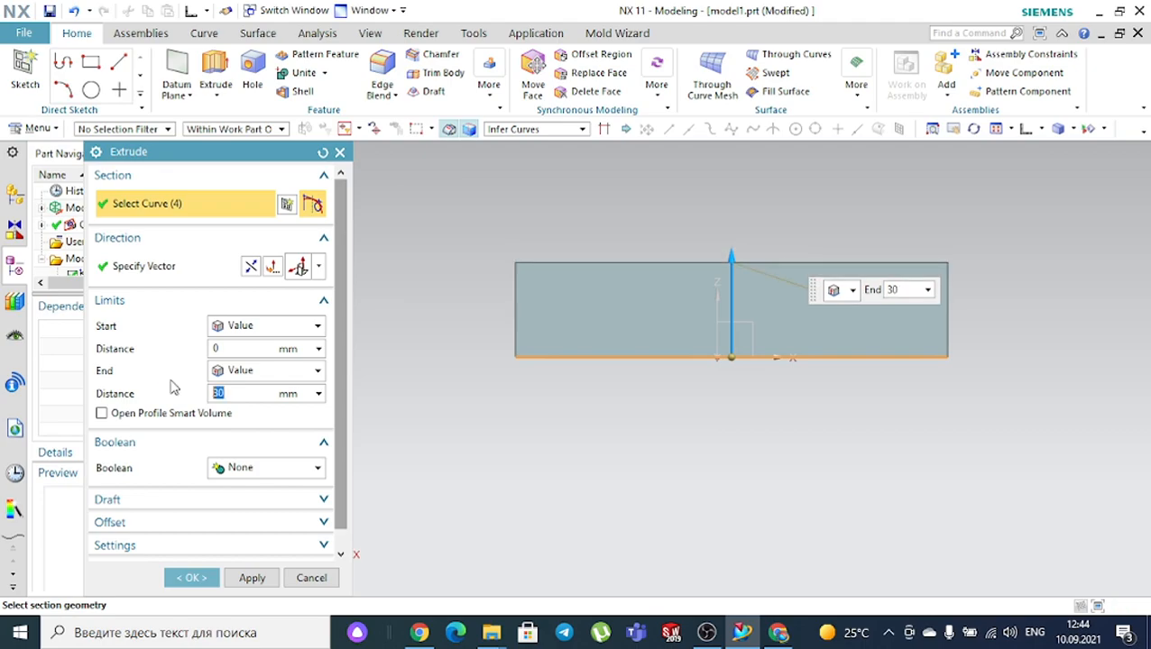
Extrude the rectangle with the Symmetric Value limit so it extends equally on both sides of the sketch plane, and create the solid
left_click(294, 326)
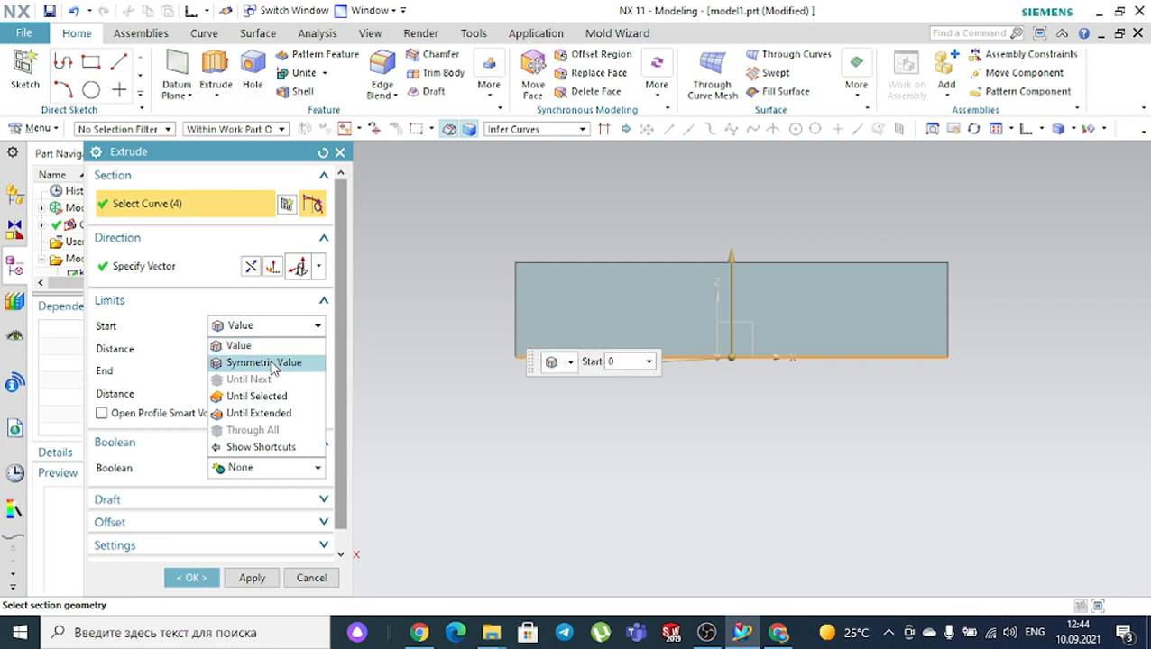
left_click(271, 362)
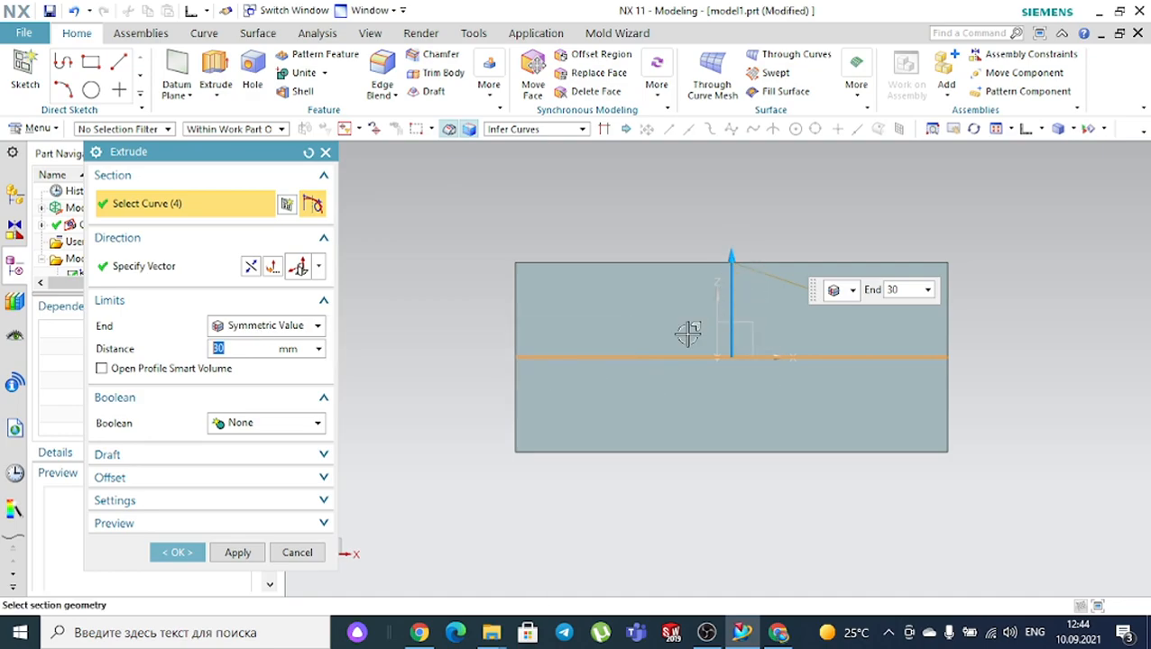
middle_click_drag(986, 365, 881, 408)
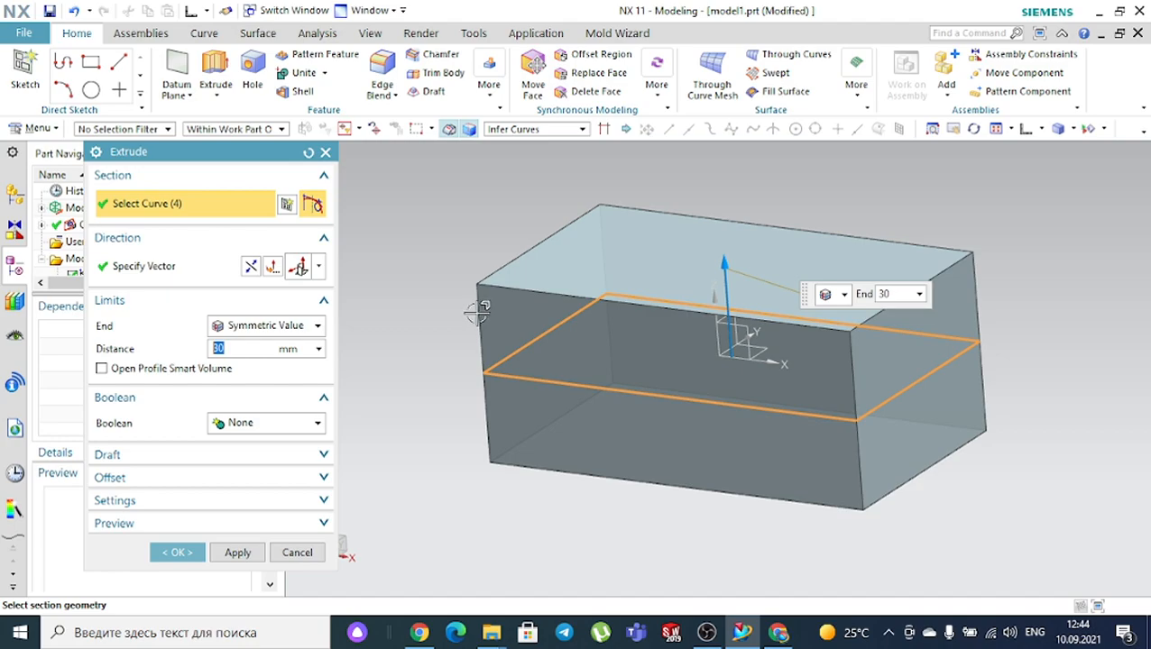
left_click(254, 327)
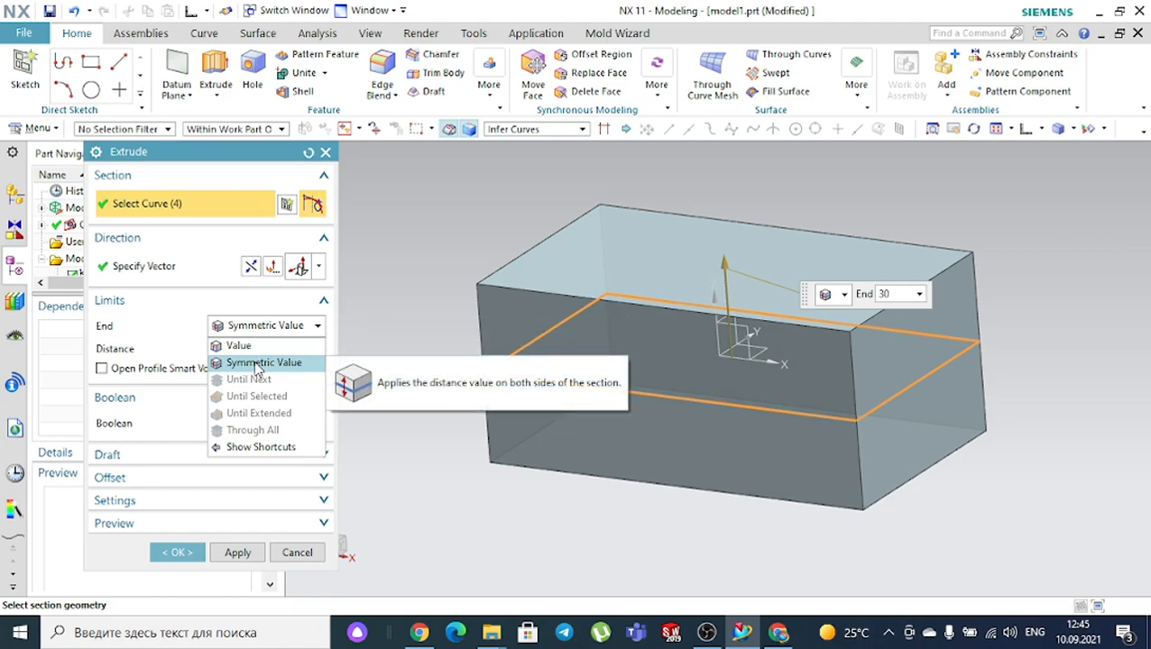
left_click(257, 364)
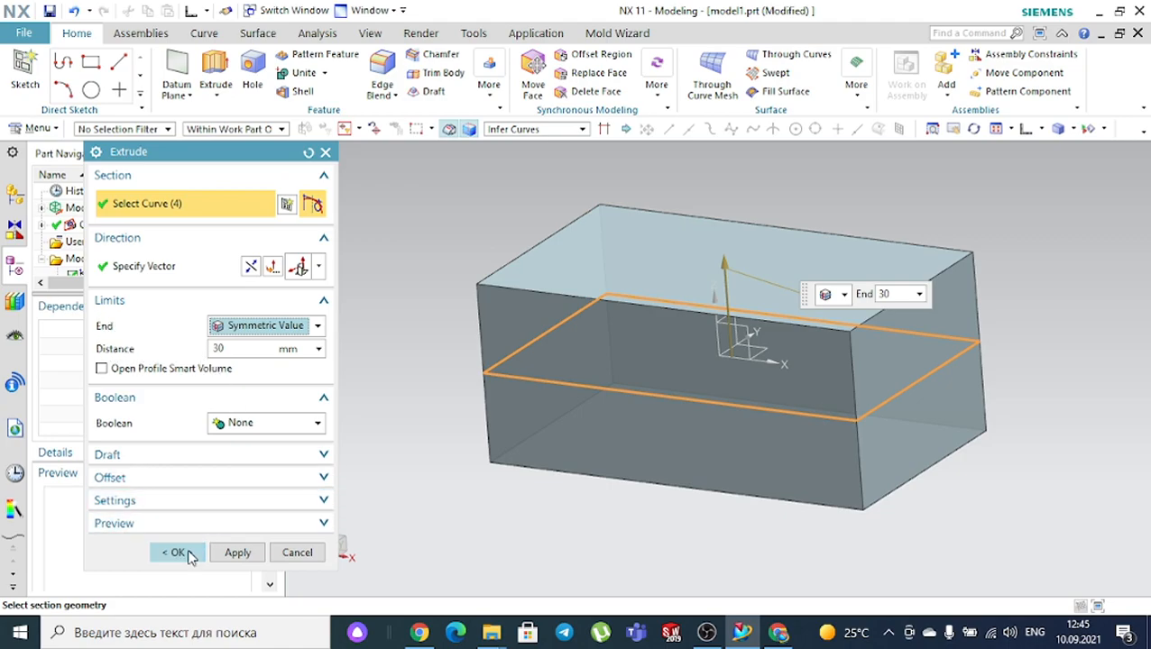
left_click(177, 553)
Create a datum plane at a distance of 85 mm above the block's top face
middle_click_drag(478, 436, 806, 344)
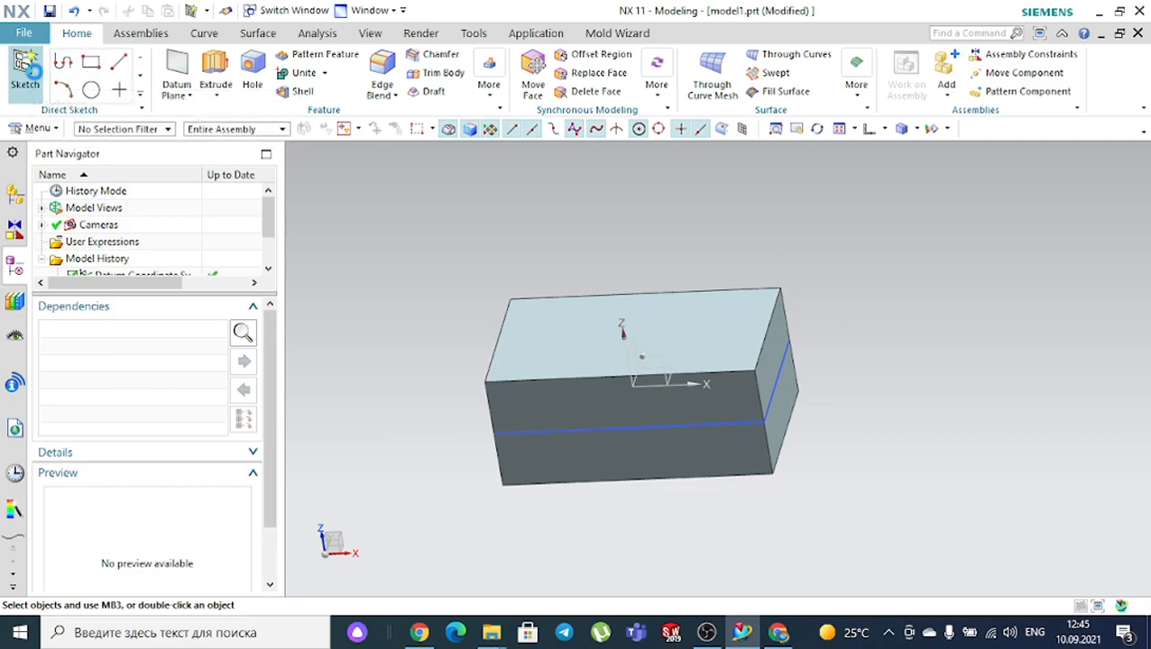
left_click(26, 71)
left_click(318, 153)
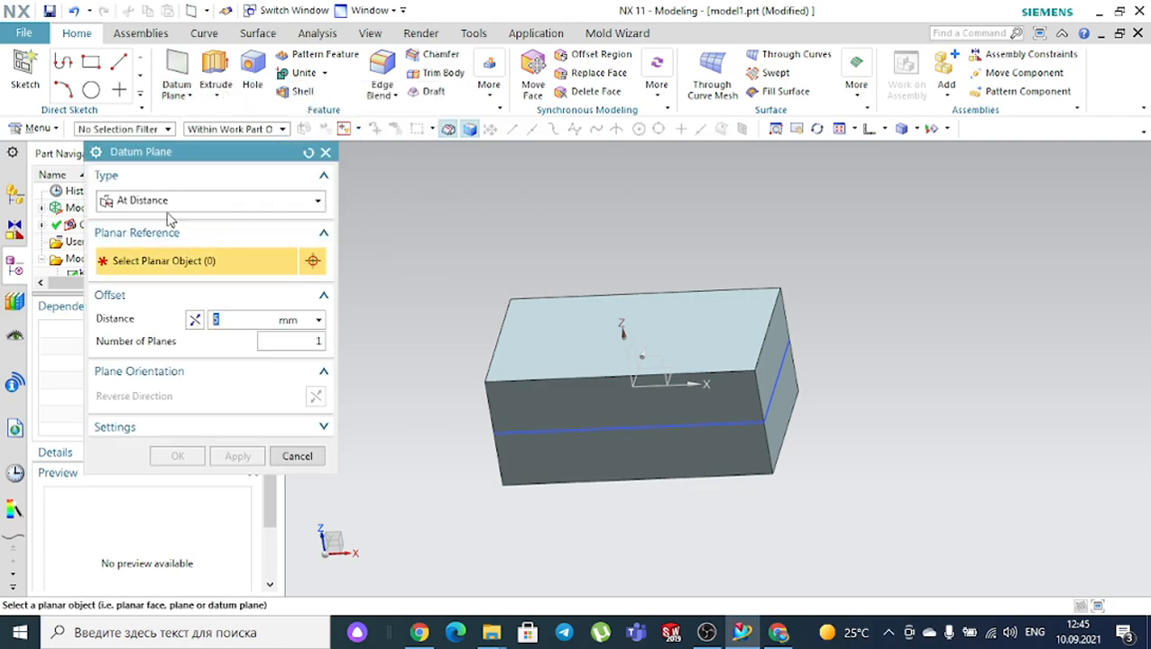
left_click(527, 330)
left_click(577, 338)
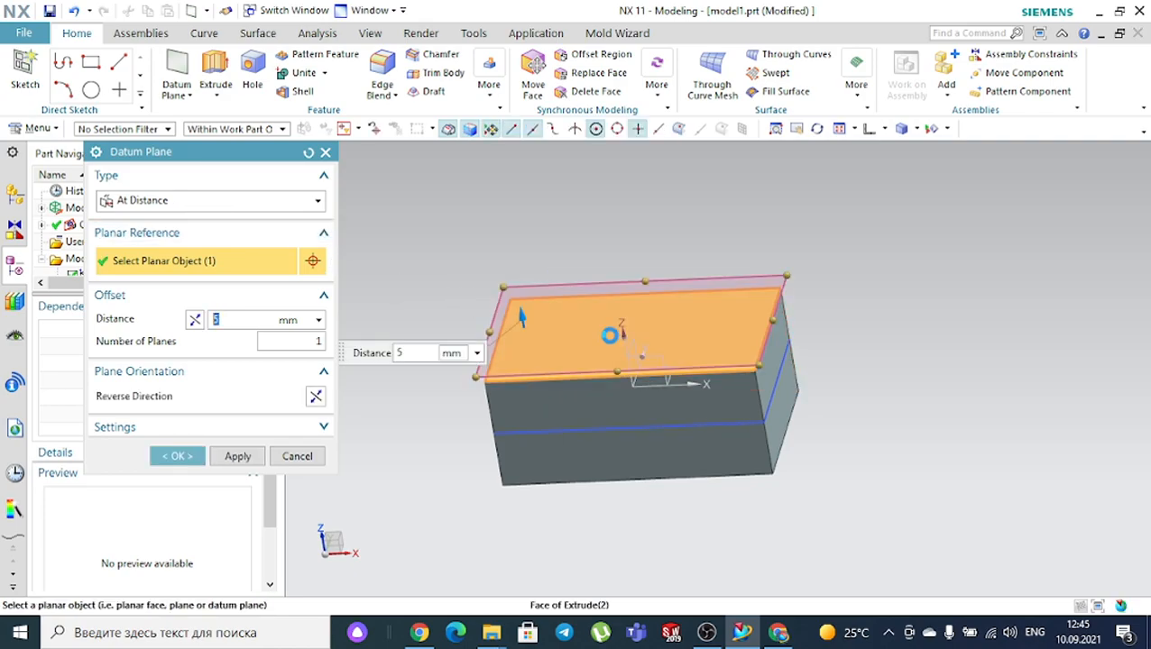
left_click_drag(521, 316, 496, 167)
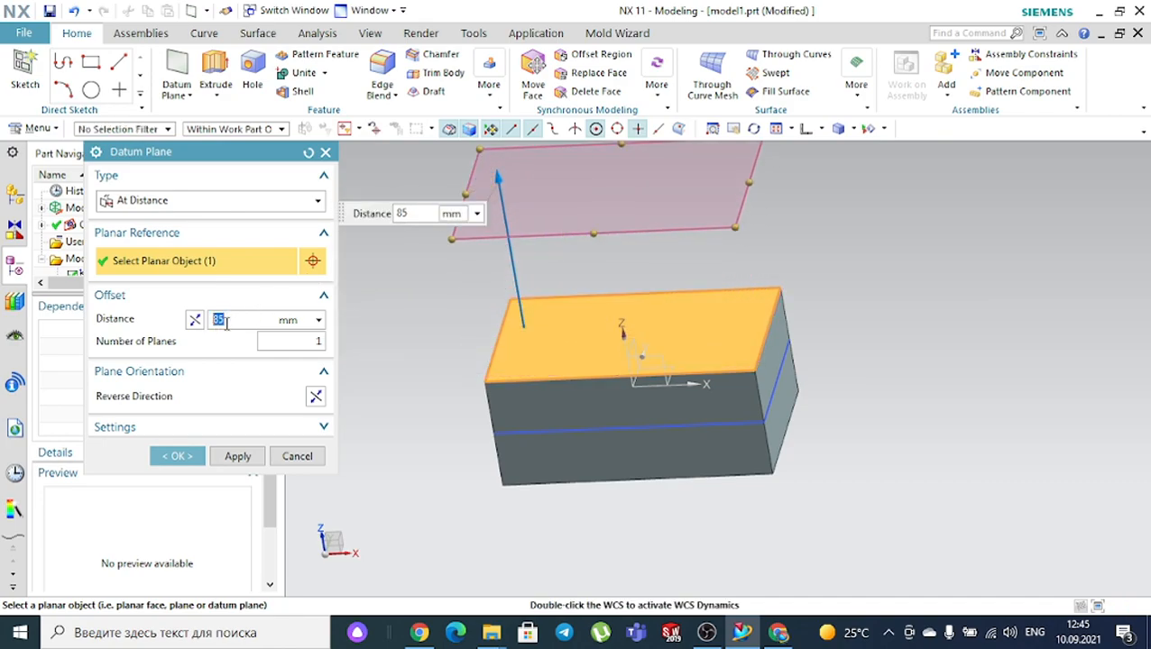
scroll(406, 311, "down", 2)
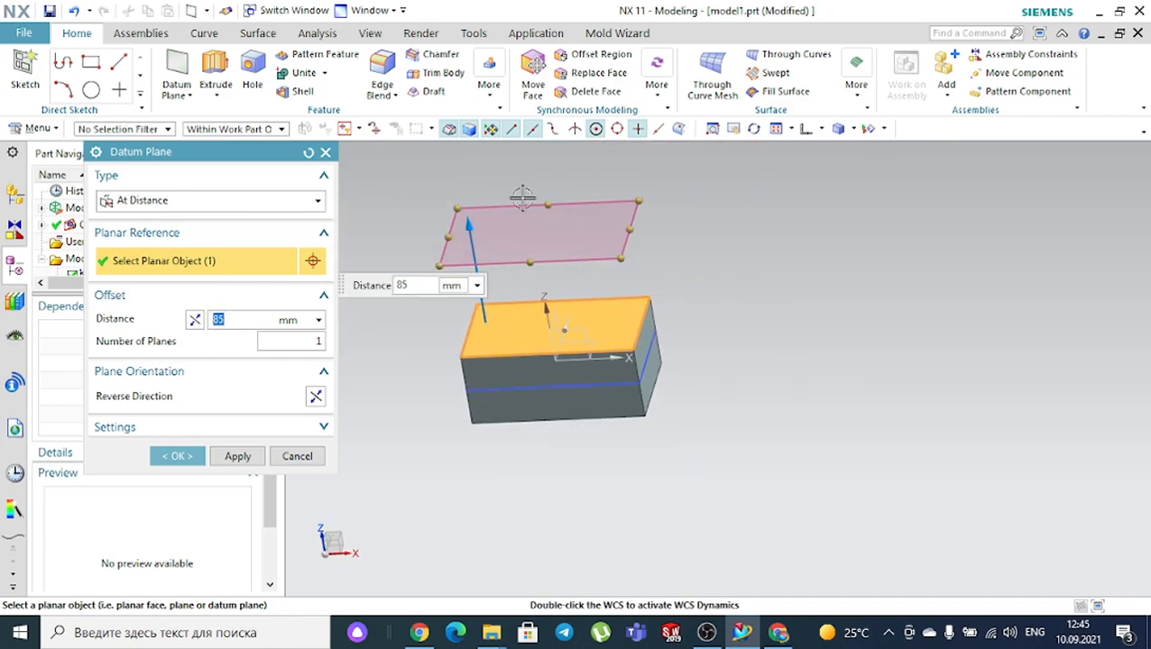
left_click(198, 456)
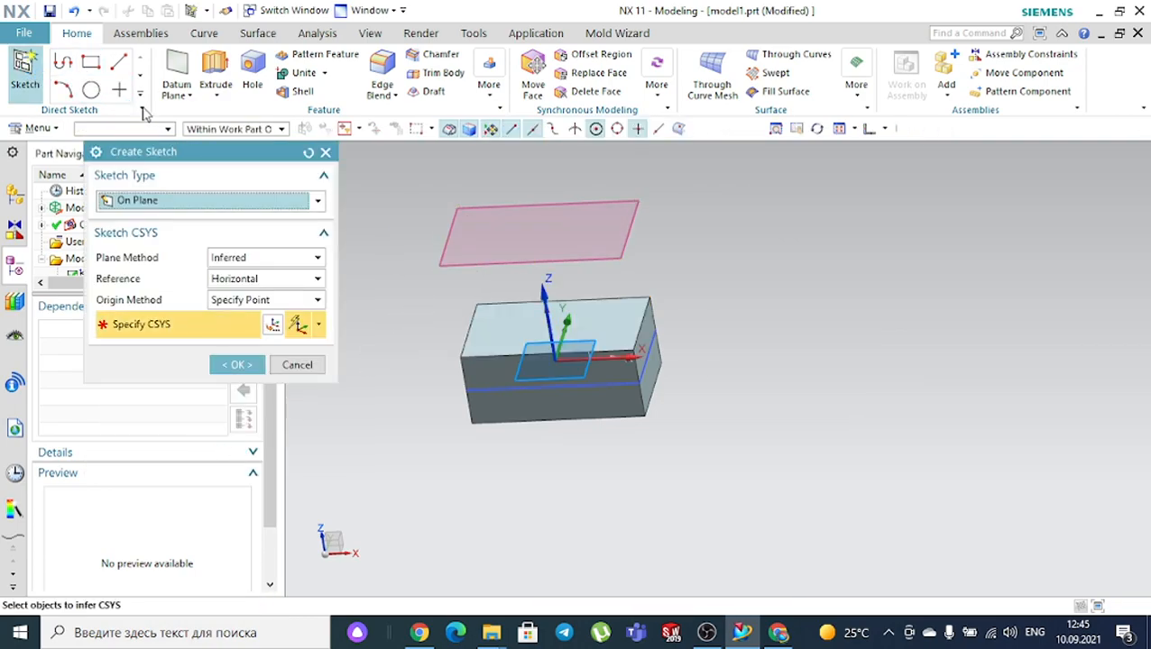
Sketch a circle centred on the origin of the offset datum plane and finish the sketch
left_click(465, 207)
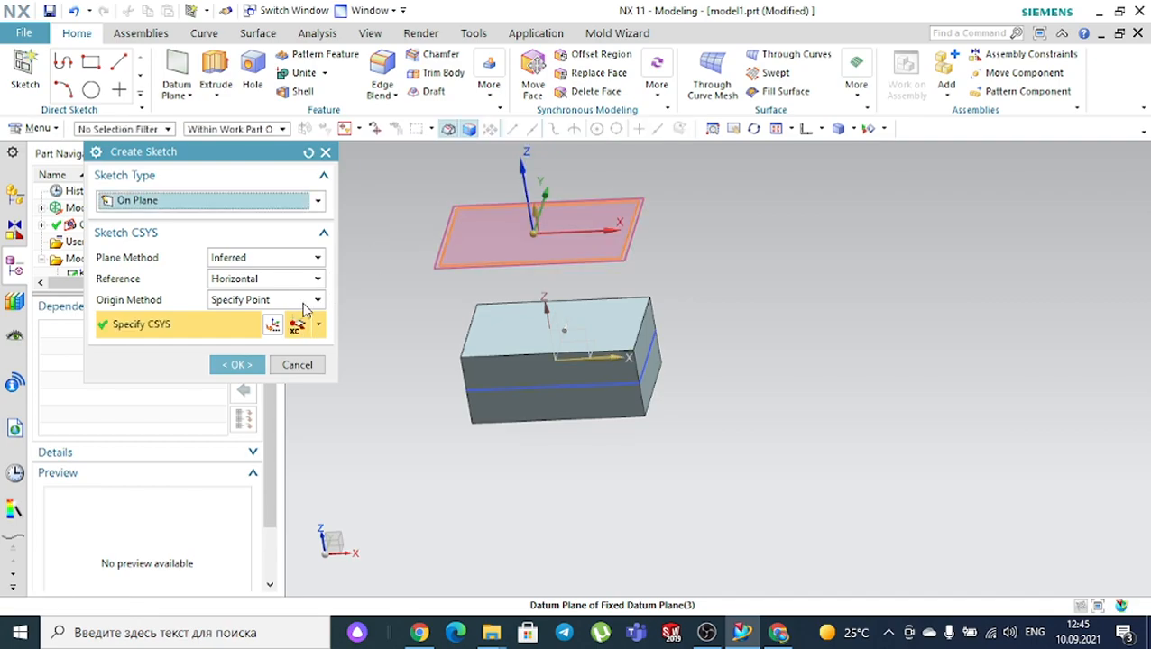
left_click(237, 365)
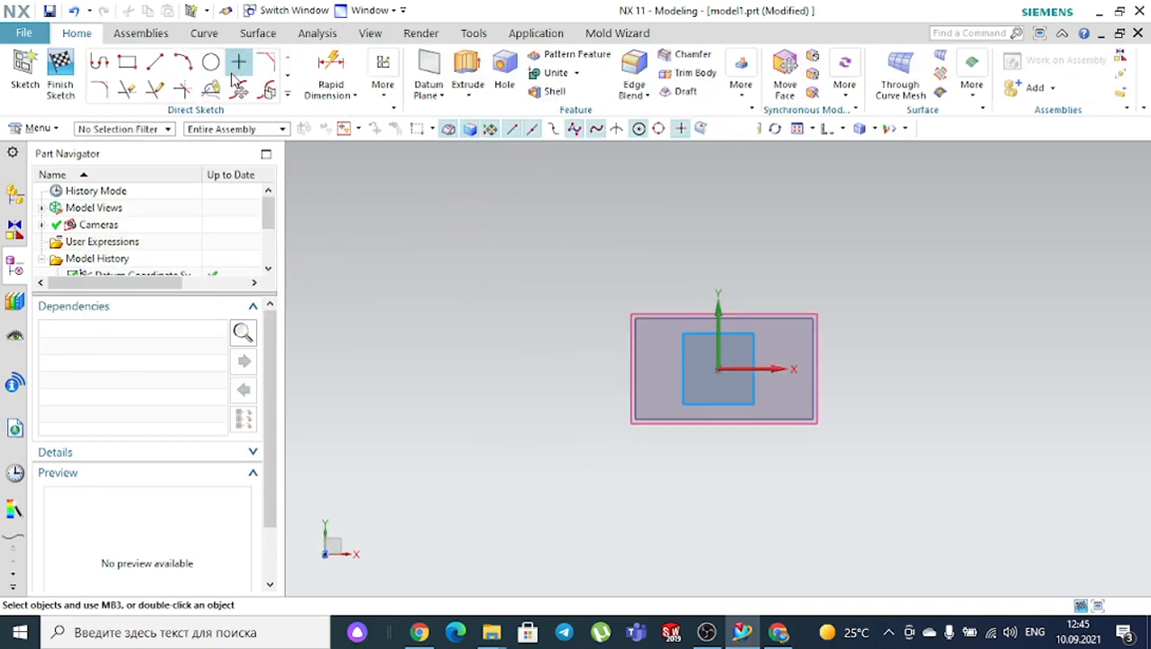
left_click(211, 62)
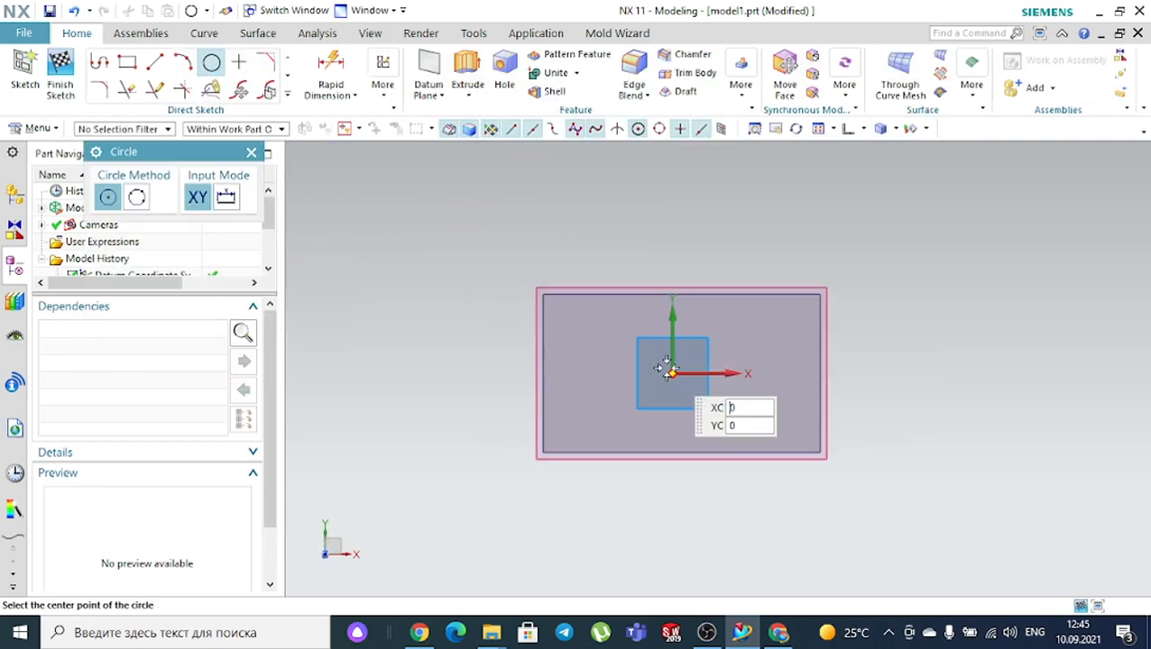
left_click(671, 374)
left_click(692, 336)
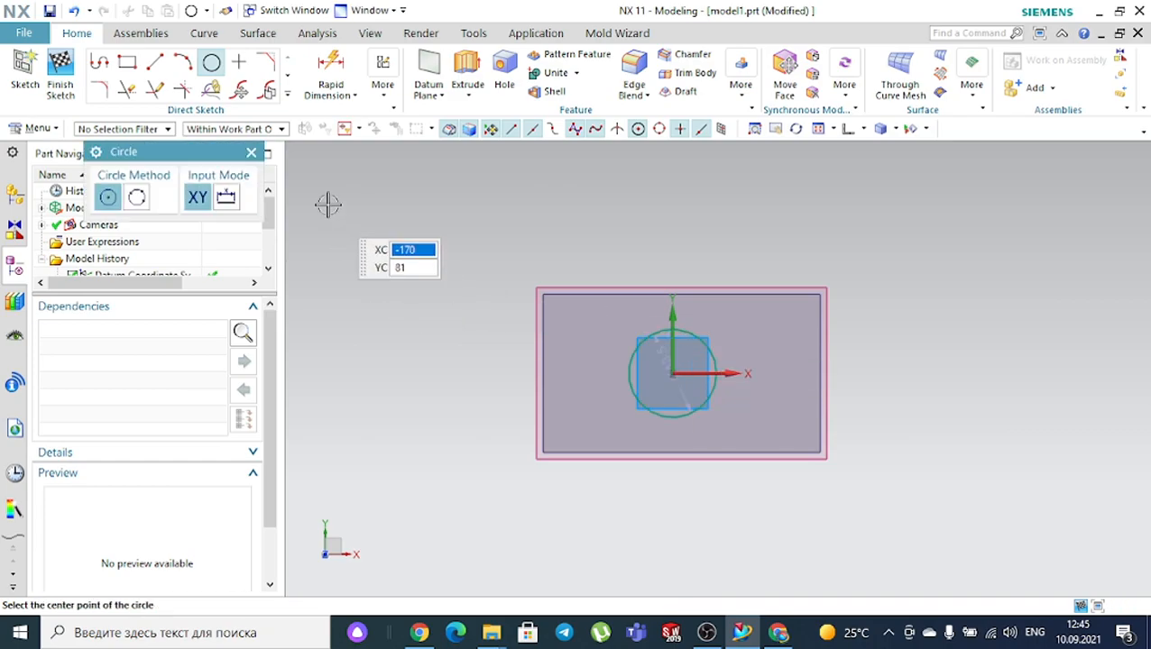
left_click(251, 151)
left_click(60, 72)
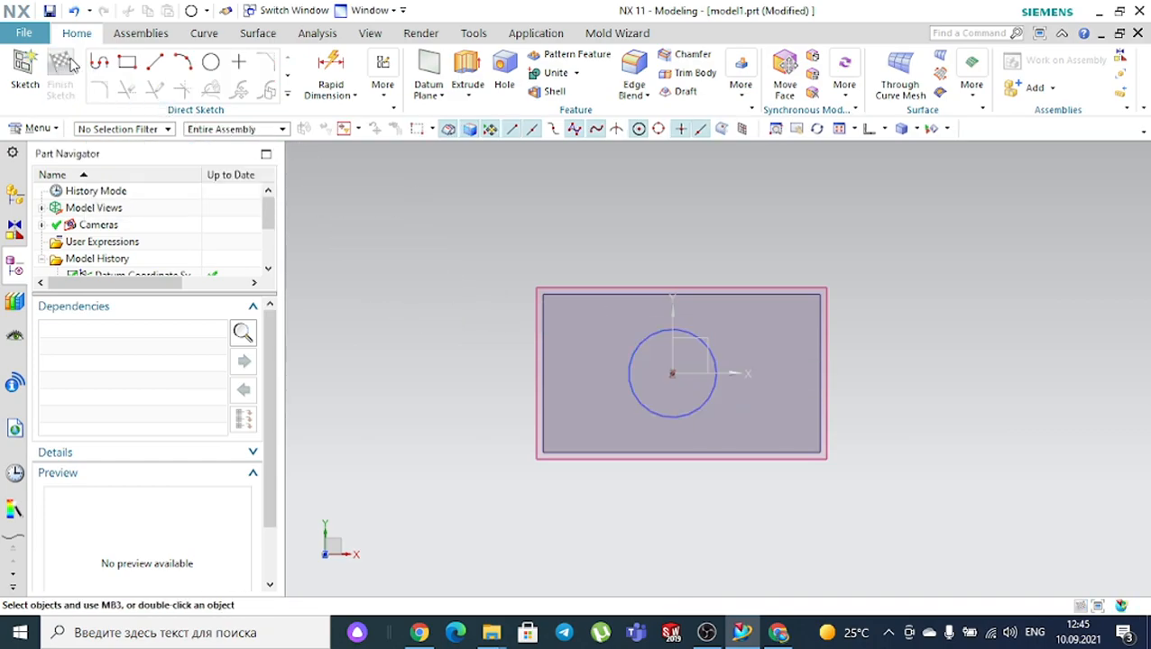
Select the circle for a new Extrude and reverse its direction so it points down toward the block
mouse_move(437, 365)
middle_mouse_down()
mouse_move(436, 306)
mouse_move(411, 285)
mouse_move(421, 310)
middle_mouse_up()
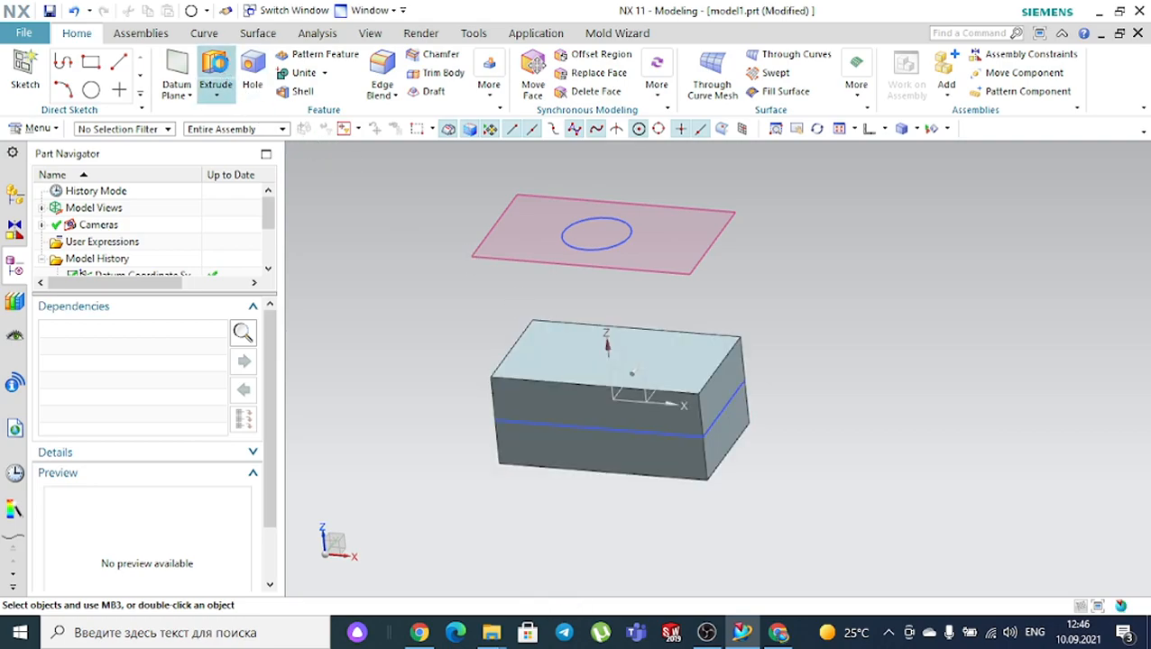
left_click(216, 76)
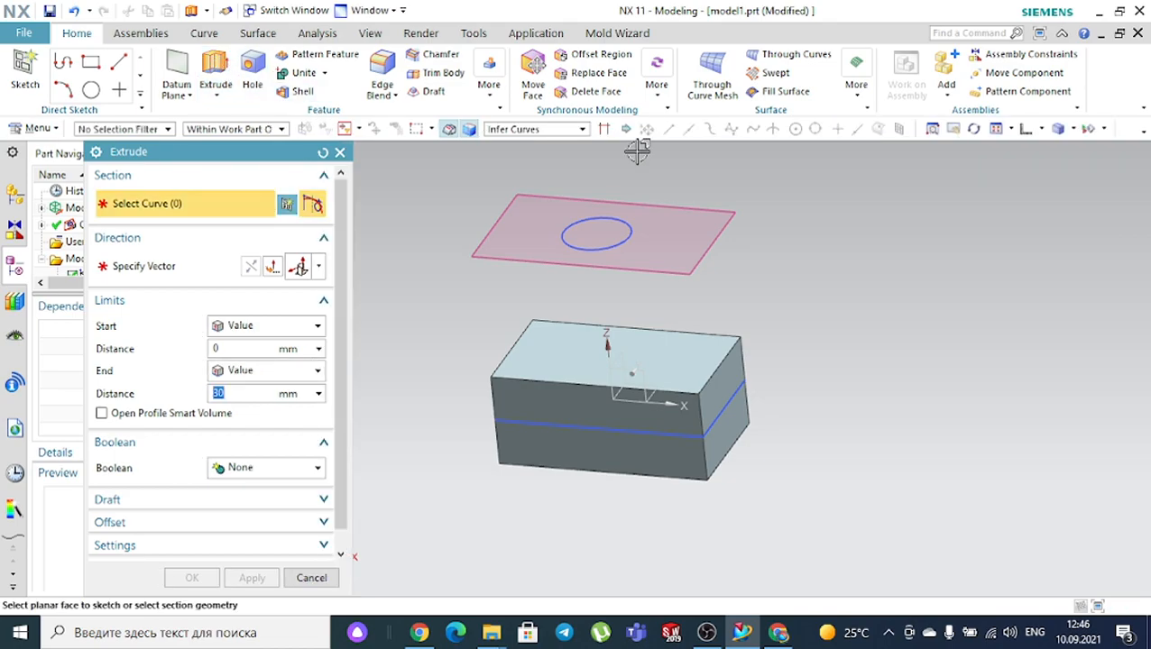
scroll(635, 154, "up", 1)
left_click(616, 235)
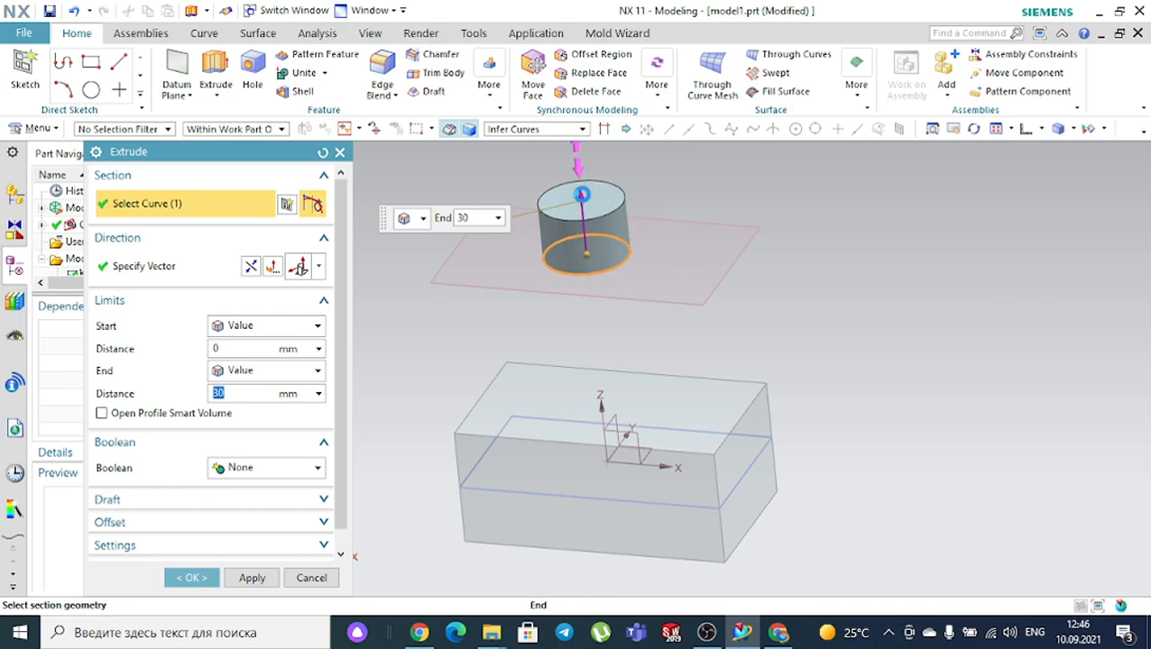
double_click(582, 206)
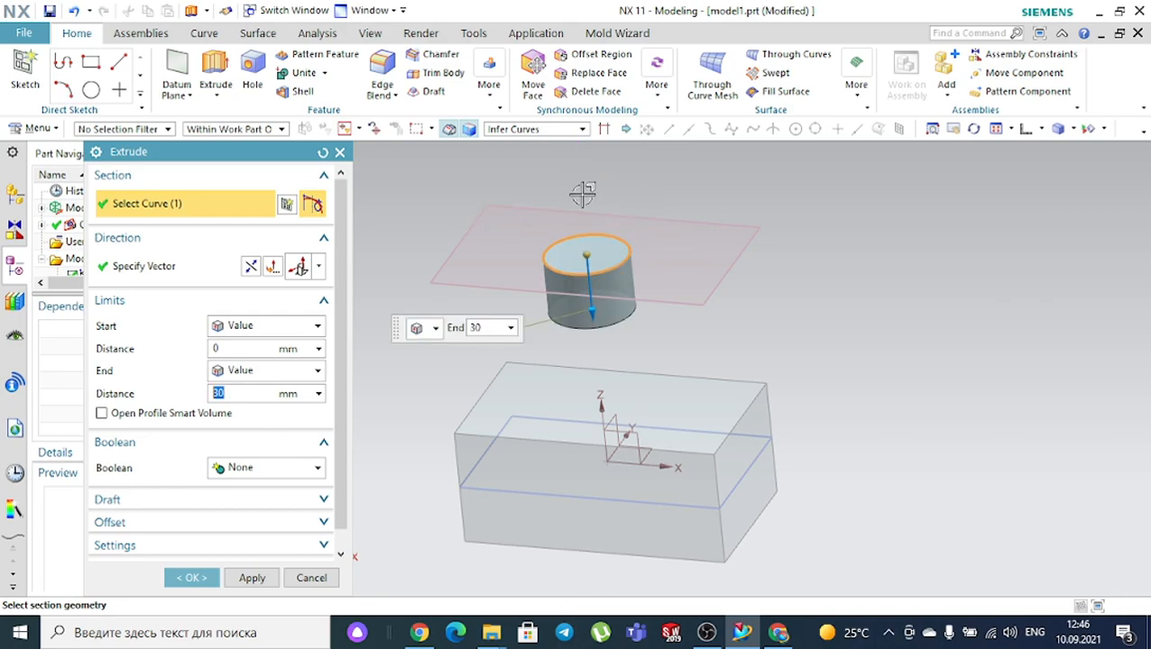
double_click(592, 317)
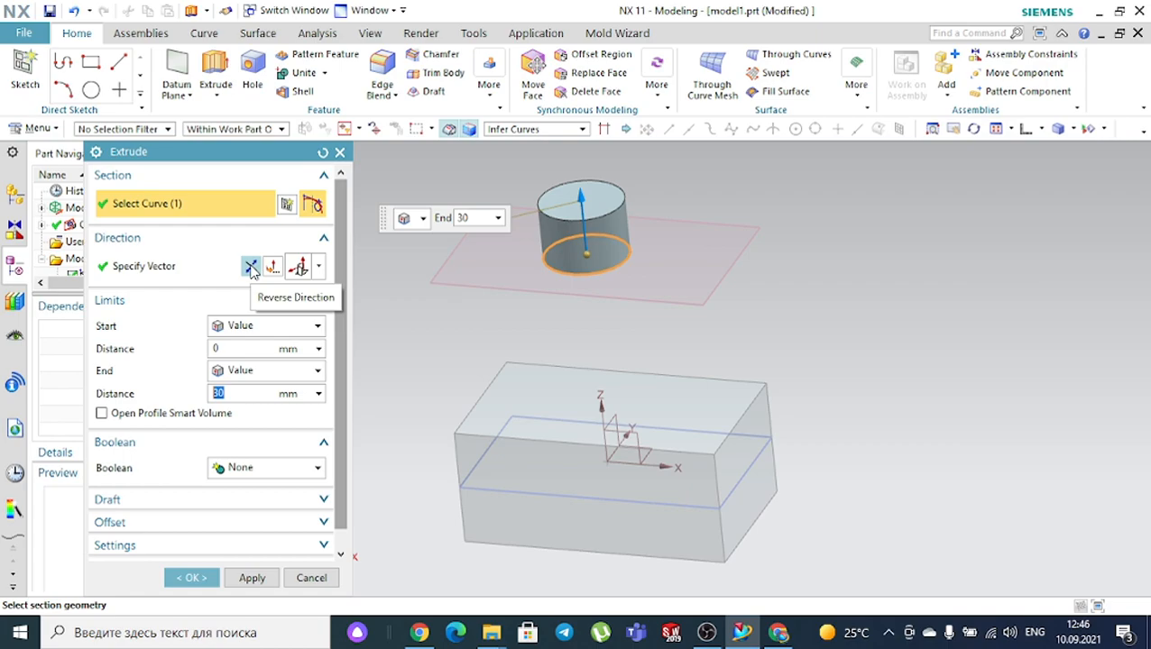
left_click(251, 268)
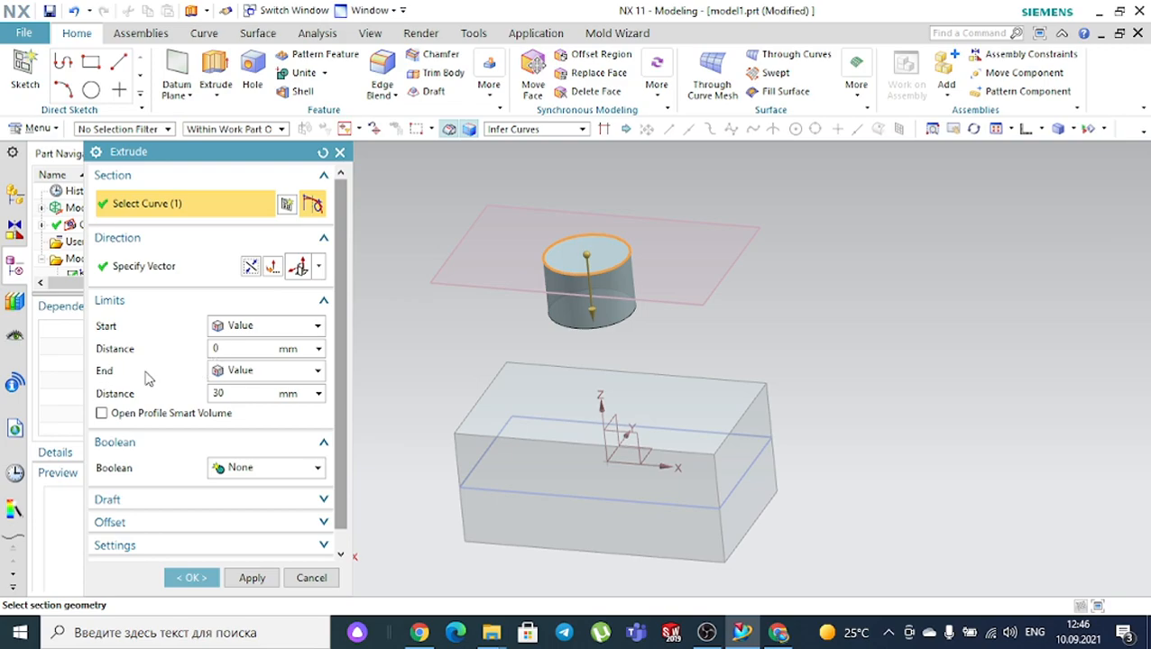
Set the circle extrusion's end limit to Until Next so it stops at the block
left_click(243, 377)
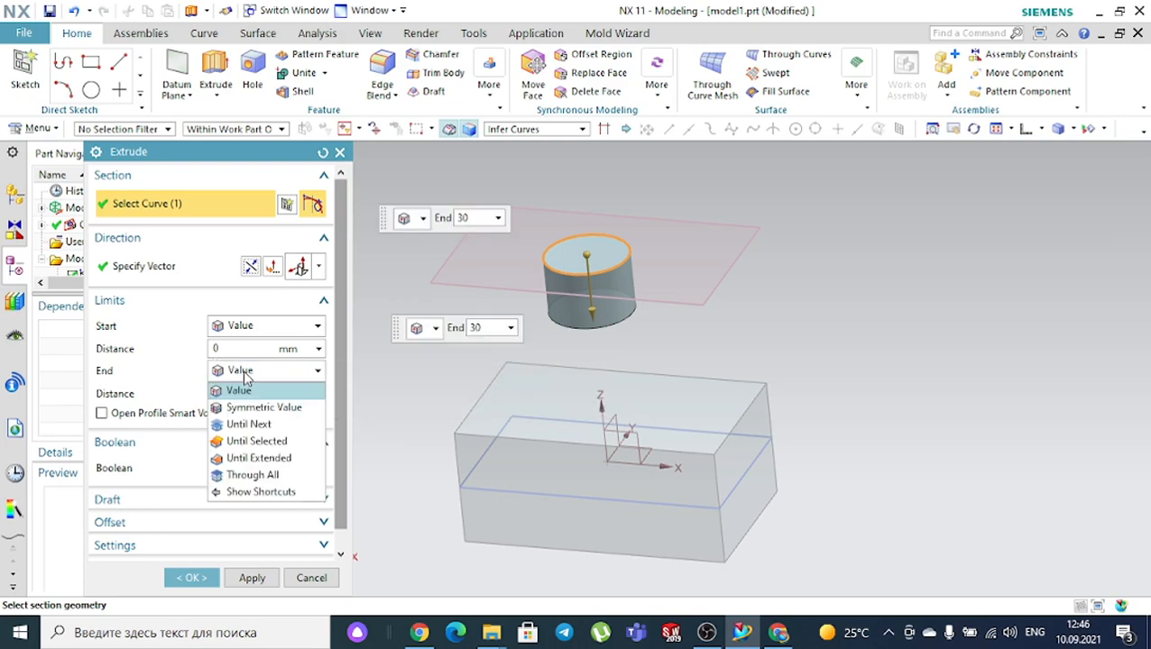
left_click(240, 425)
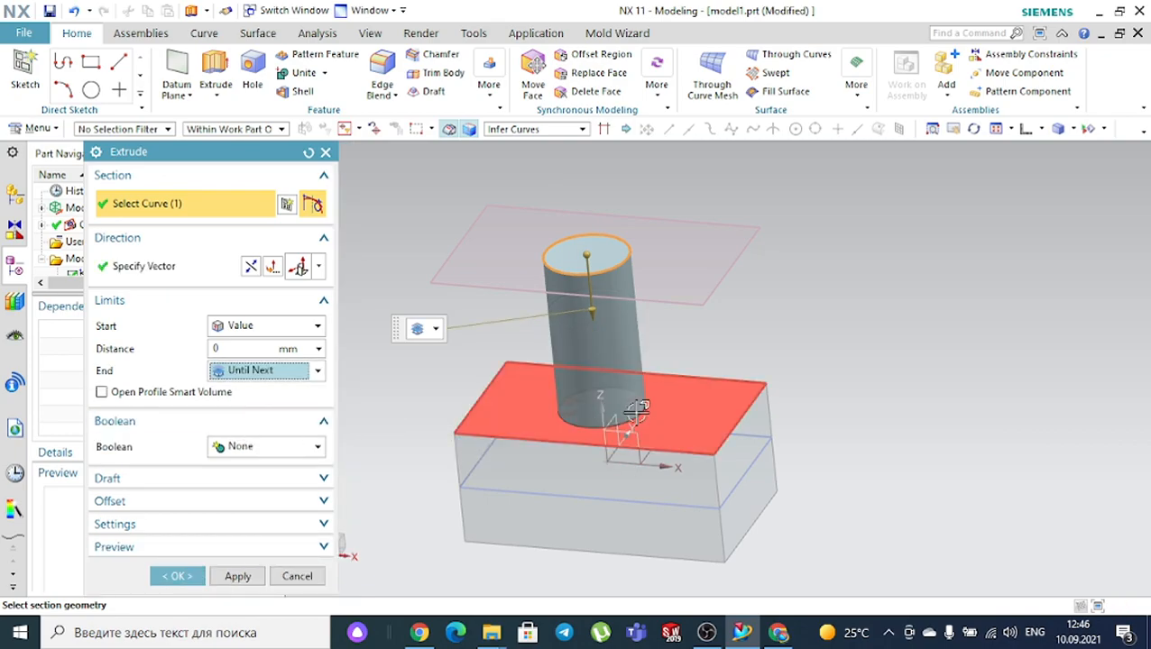
left_click(281, 381)
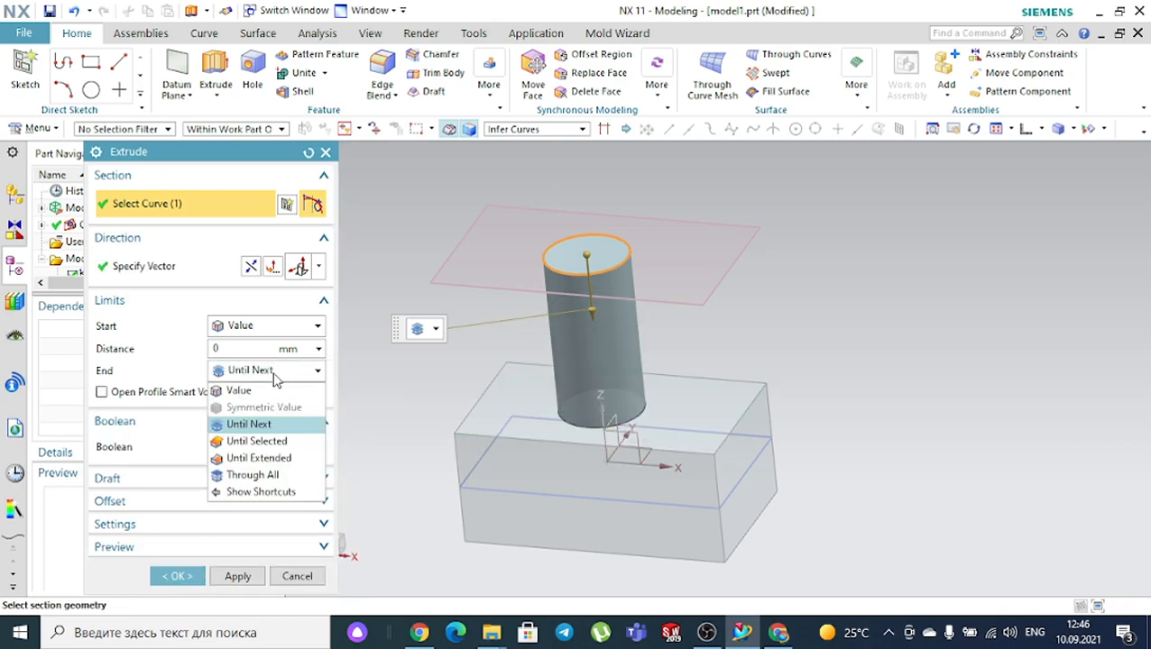
left_click(247, 426)
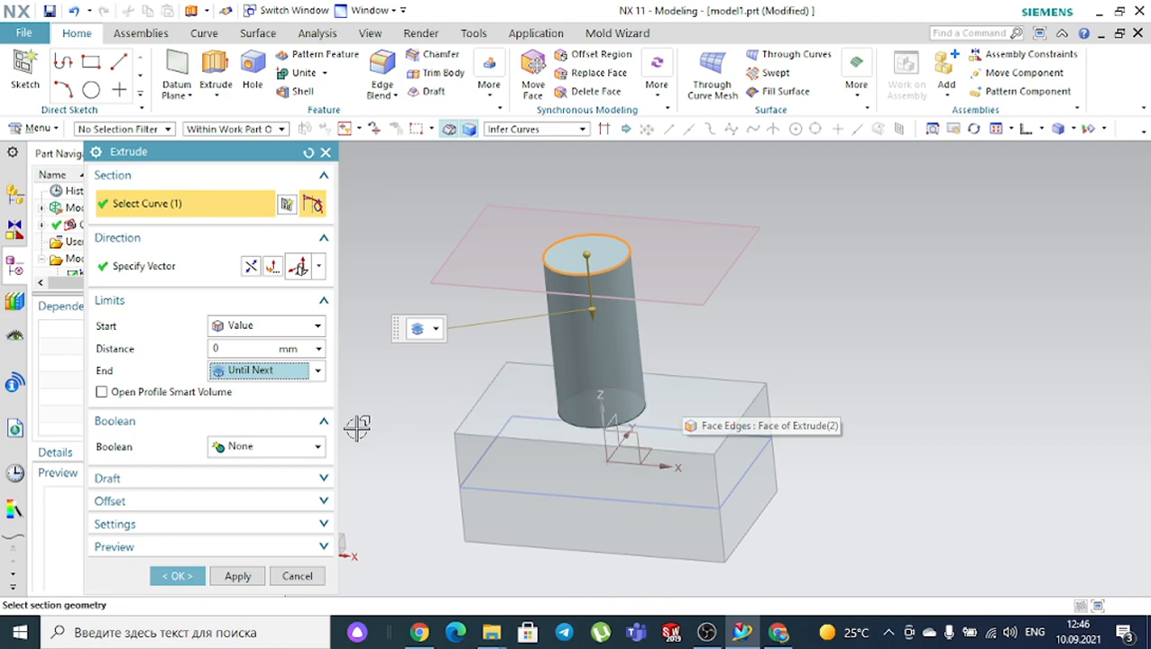
Show the result of the Until Next extrusion, inspect the cylinder meeting the block, and return to editing
left_click(253, 546)
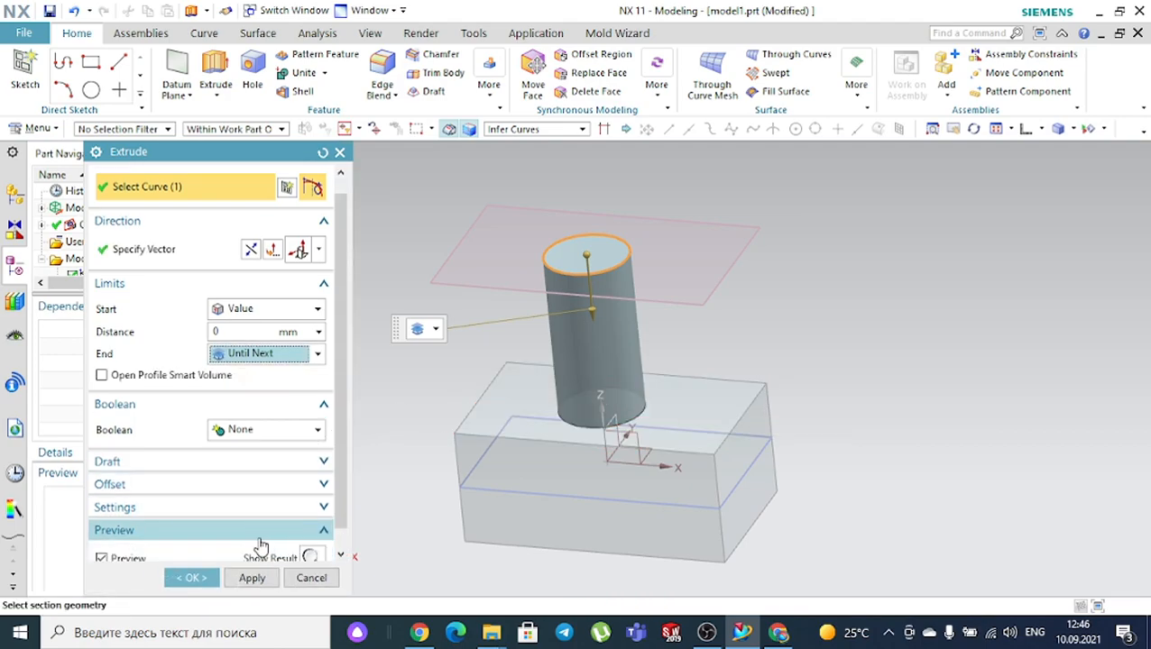
left_click(309, 557)
mouse_move(820, 354)
middle_mouse_down()
mouse_move(804, 331)
mouse_move(728, 351)
mouse_move(824, 348)
mouse_move(821, 375)
mouse_move(838, 361)
middle_mouse_up()
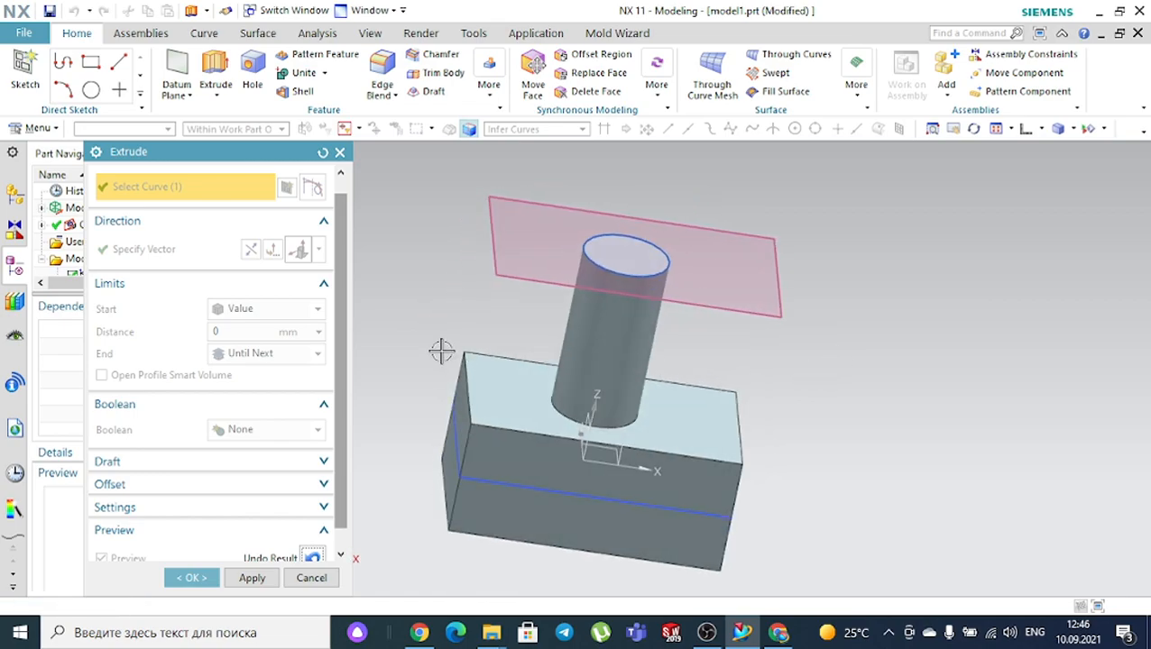
scroll(316, 523, "down", 1)
left_click(311, 537)
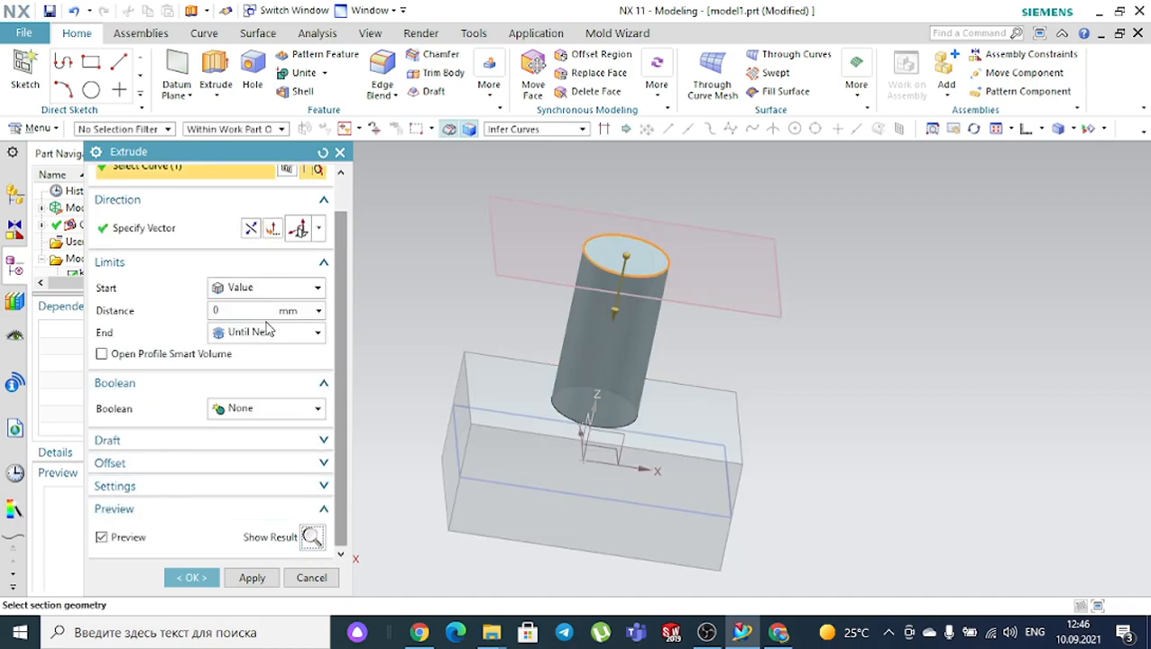
Set the circle extrusion's end limit to Until Selected and pick the block's top face as the end object
left_click(235, 335)
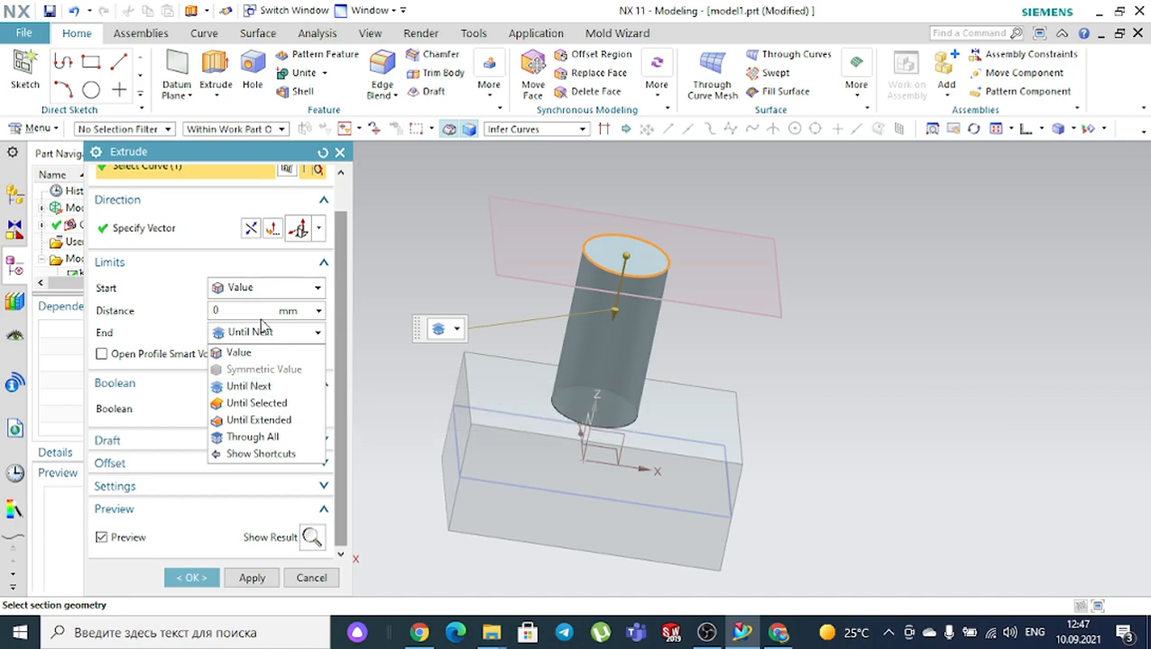
left_click(269, 352)
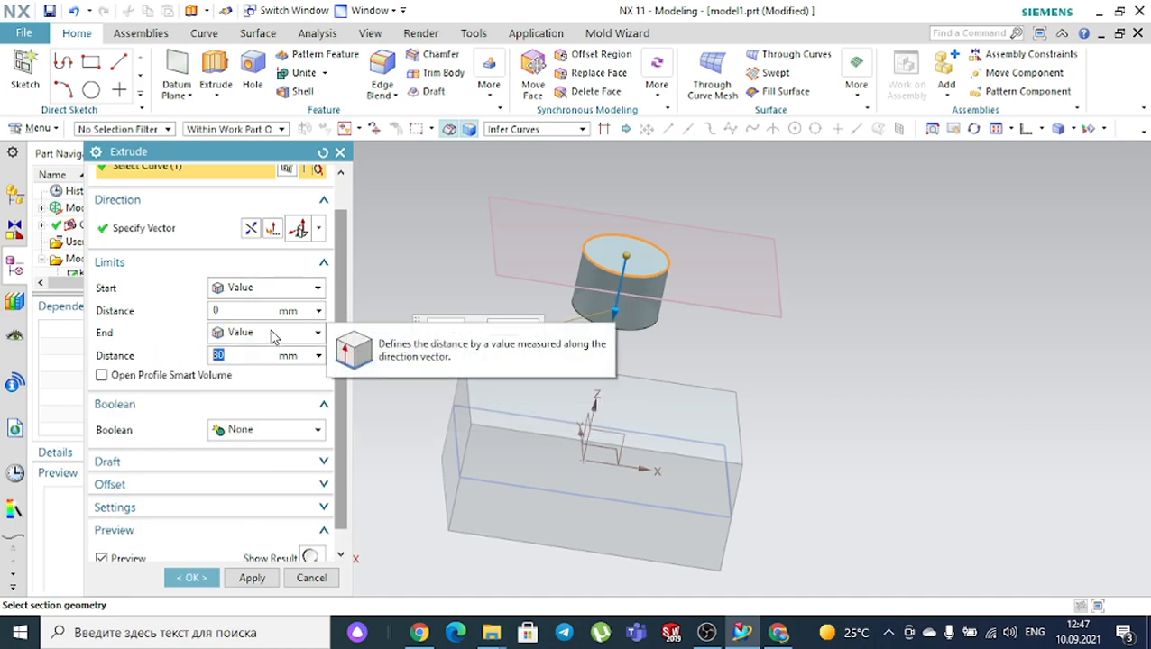
left_click(273, 335)
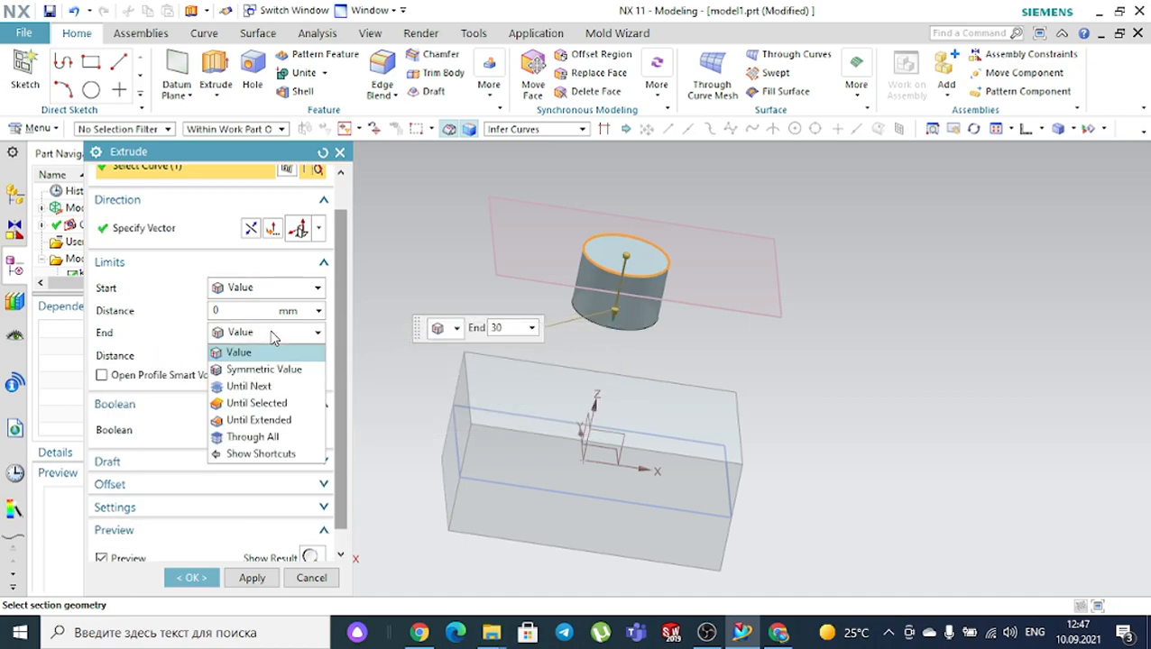
left_click(260, 403)
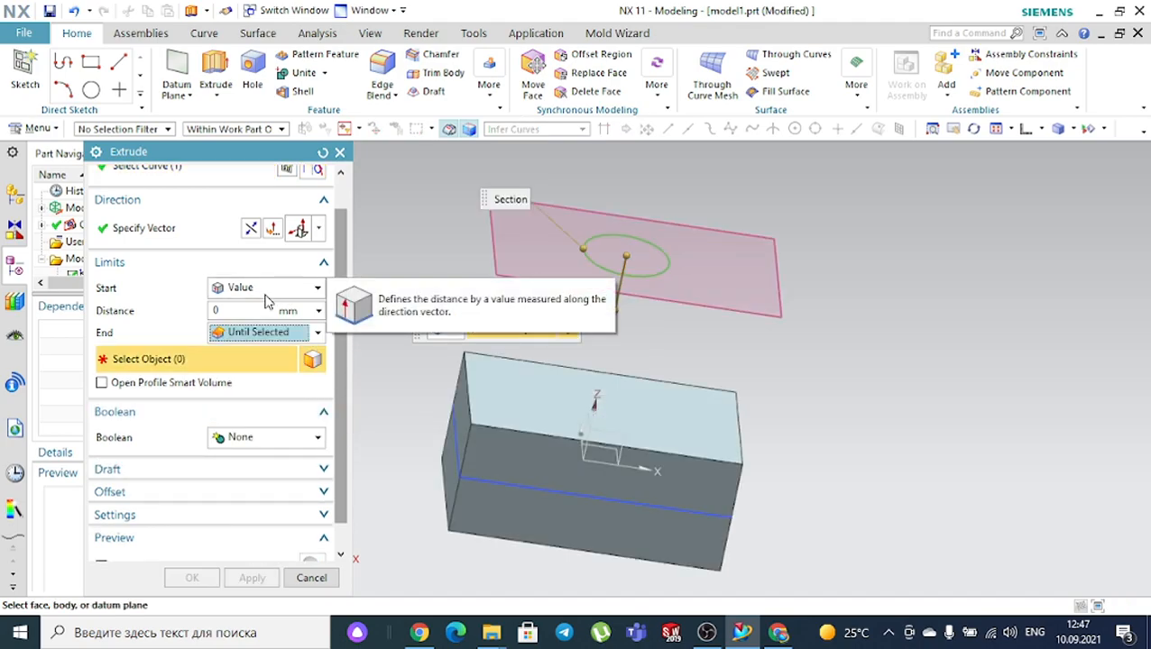
scroll(257, 303, "up", 1)
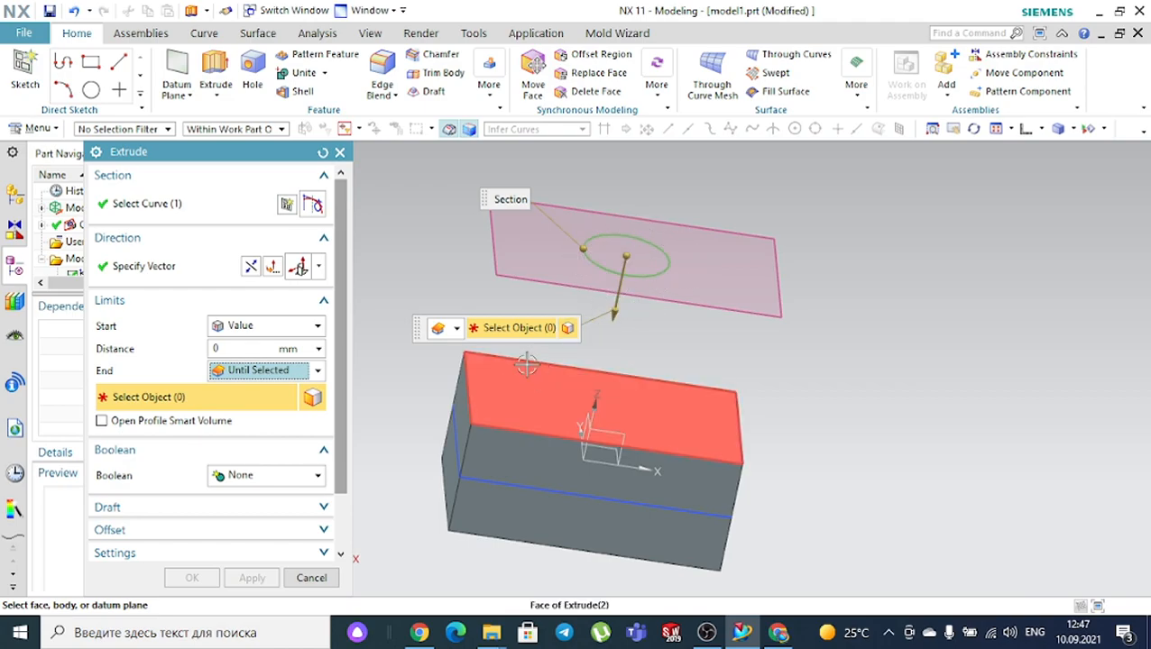
left_click(519, 393)
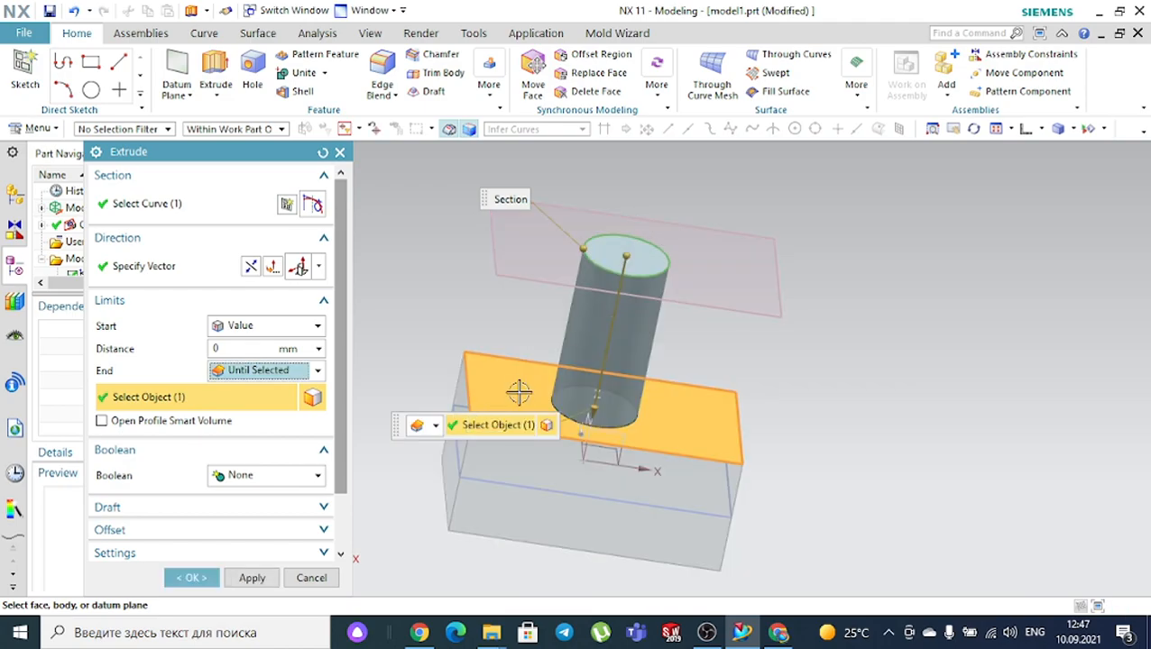
Change the extrusion's end object to the block's bottom face and inspect where the cylinder ends
scroll(492, 311, "down", 1)
middle_click_drag(741, 378, 729, 341)
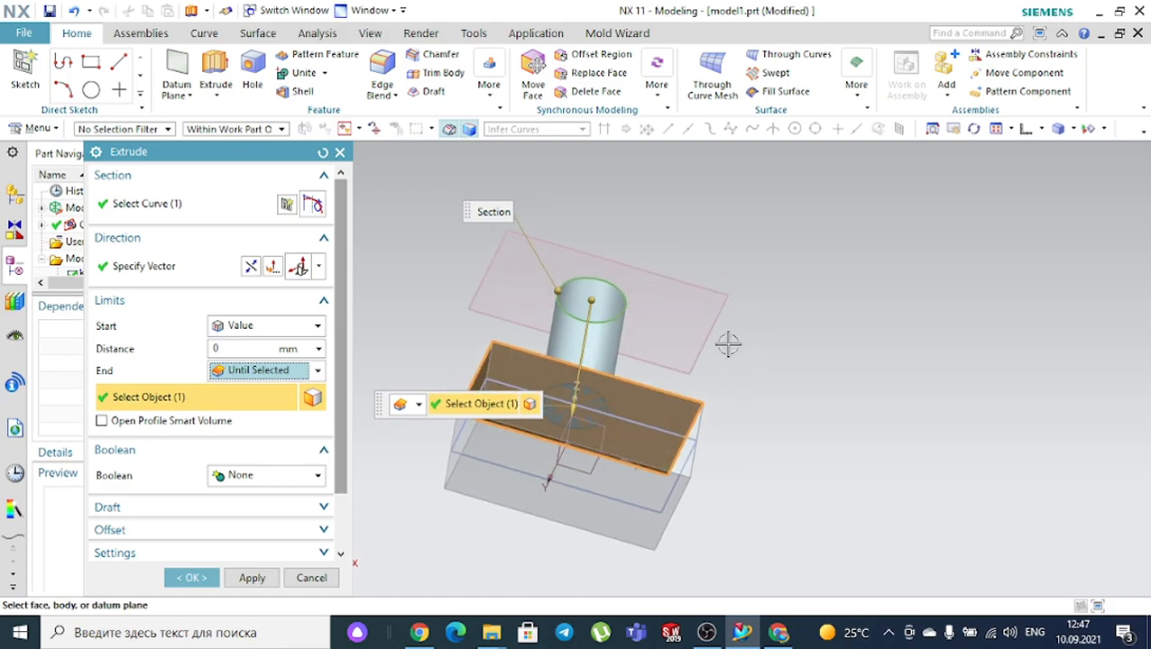
left_click(517, 459)
left_click(593, 472)
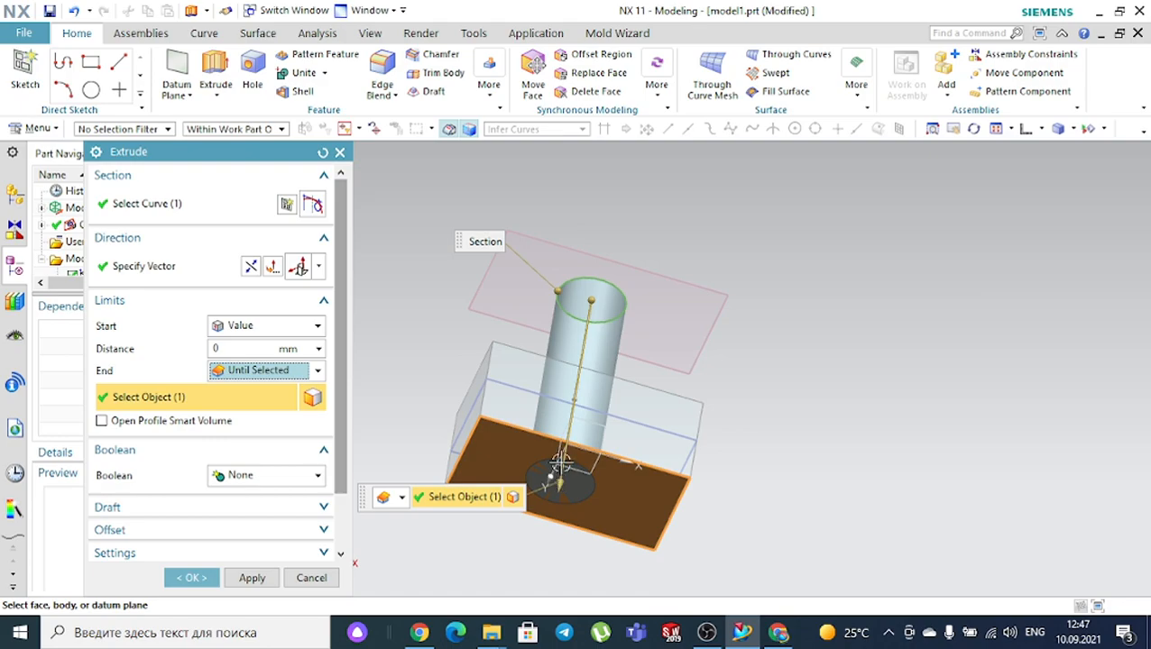
scroll(568, 465, "up", 3)
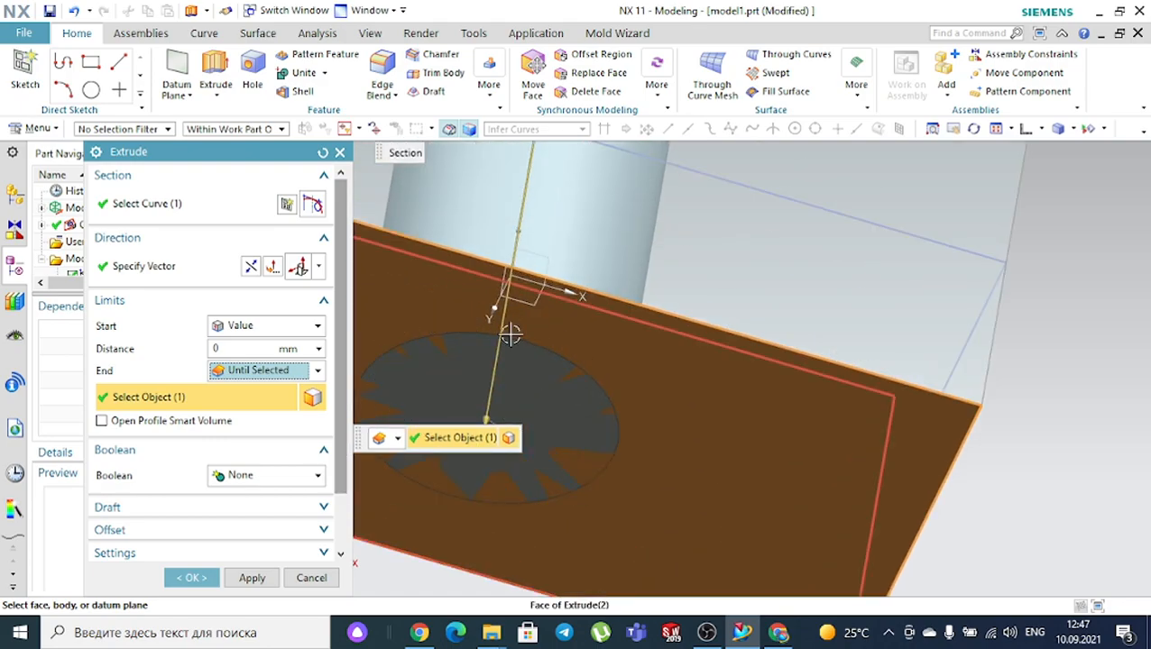
scroll(587, 416, "down", 5)
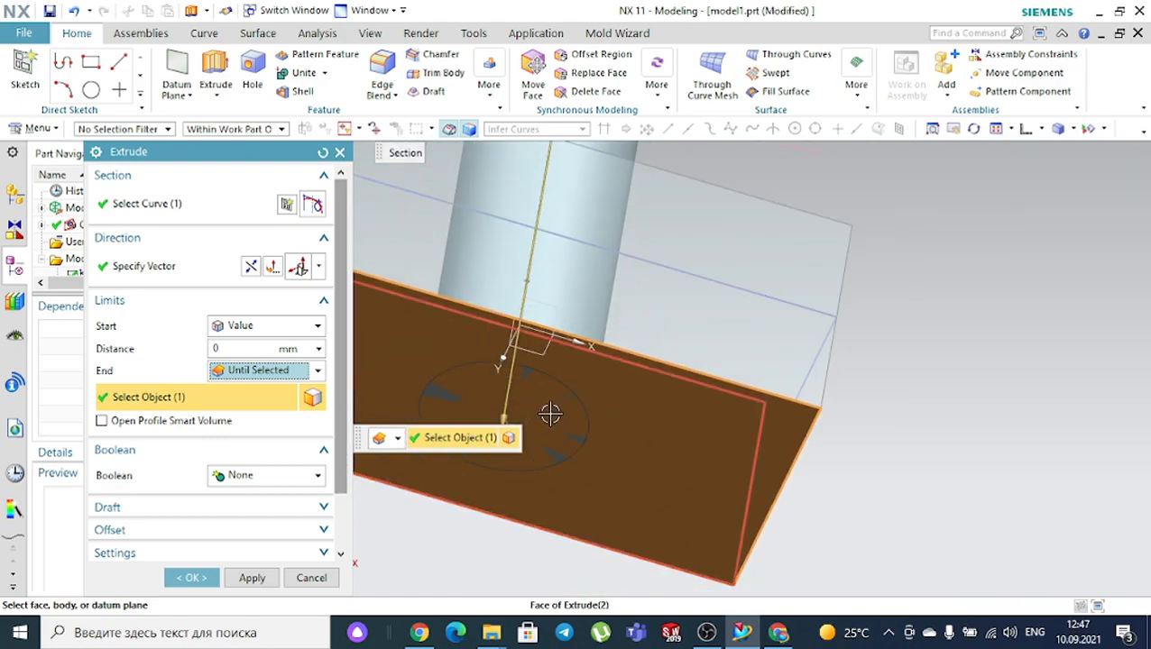
middle_click_drag(783, 385, 745, 446)
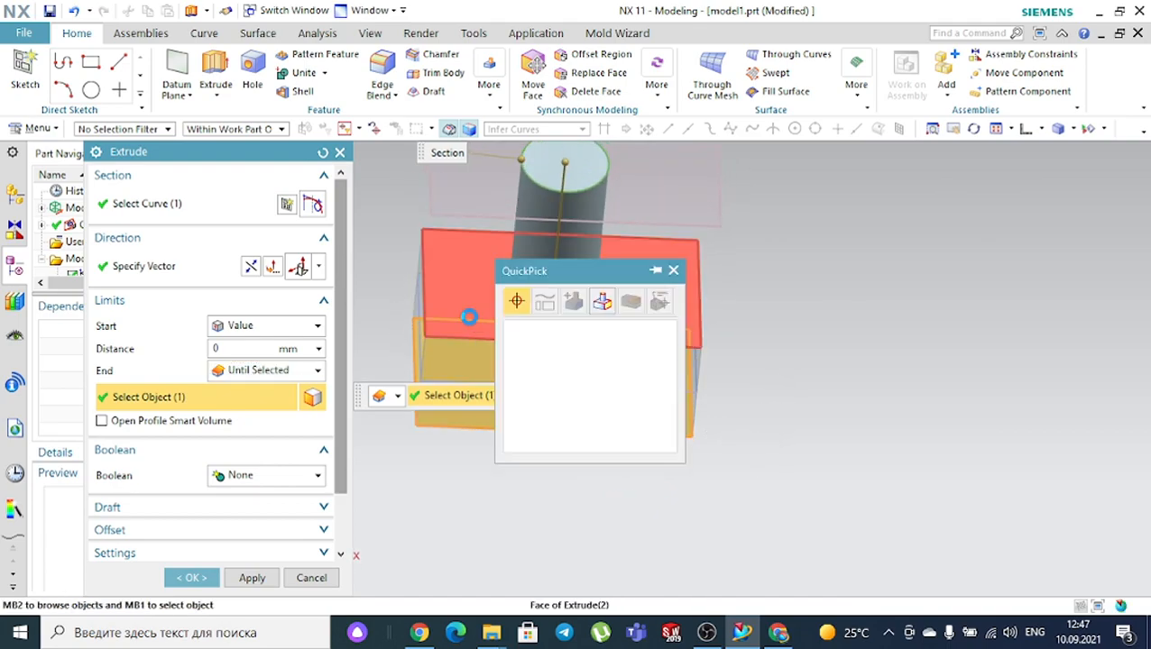
Pick the block's top face again as the end object and check the cylinder from below and from the side
left_click(494, 276)
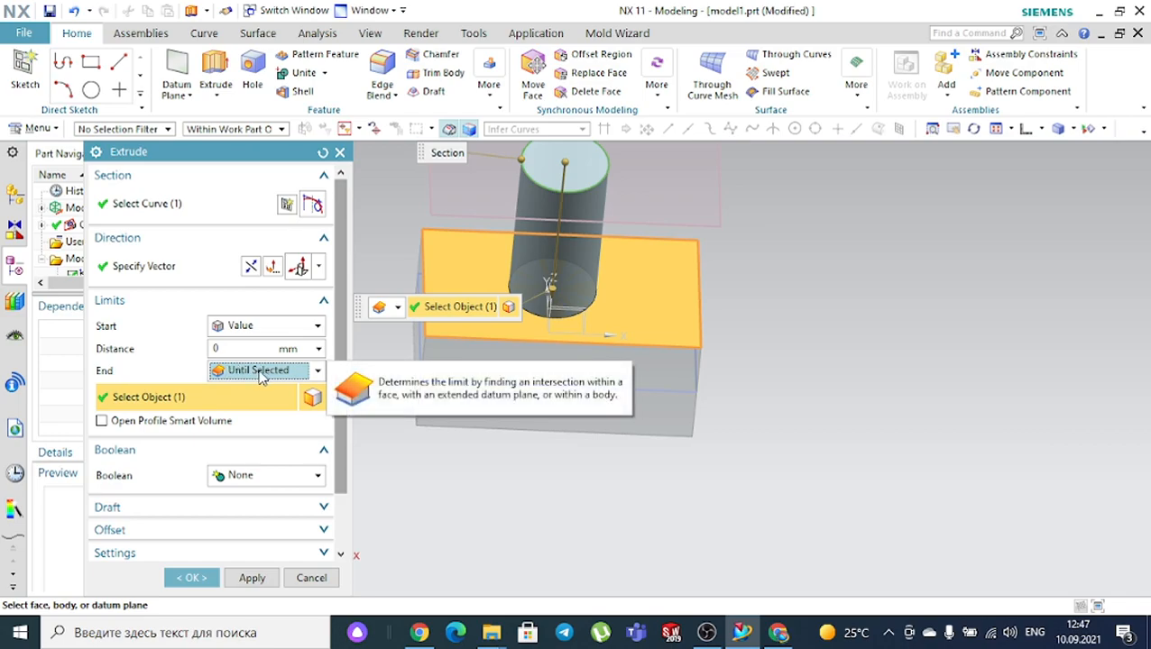
middle_click_drag(487, 474, 521, 411)
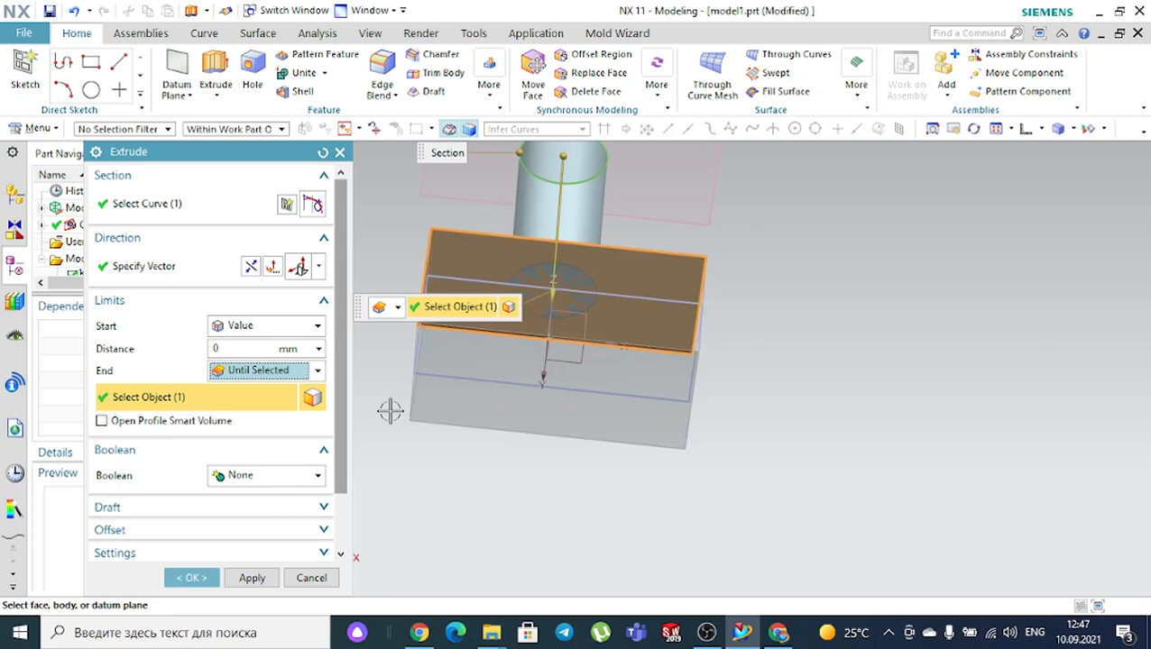
scroll(218, 500, "down", 3)
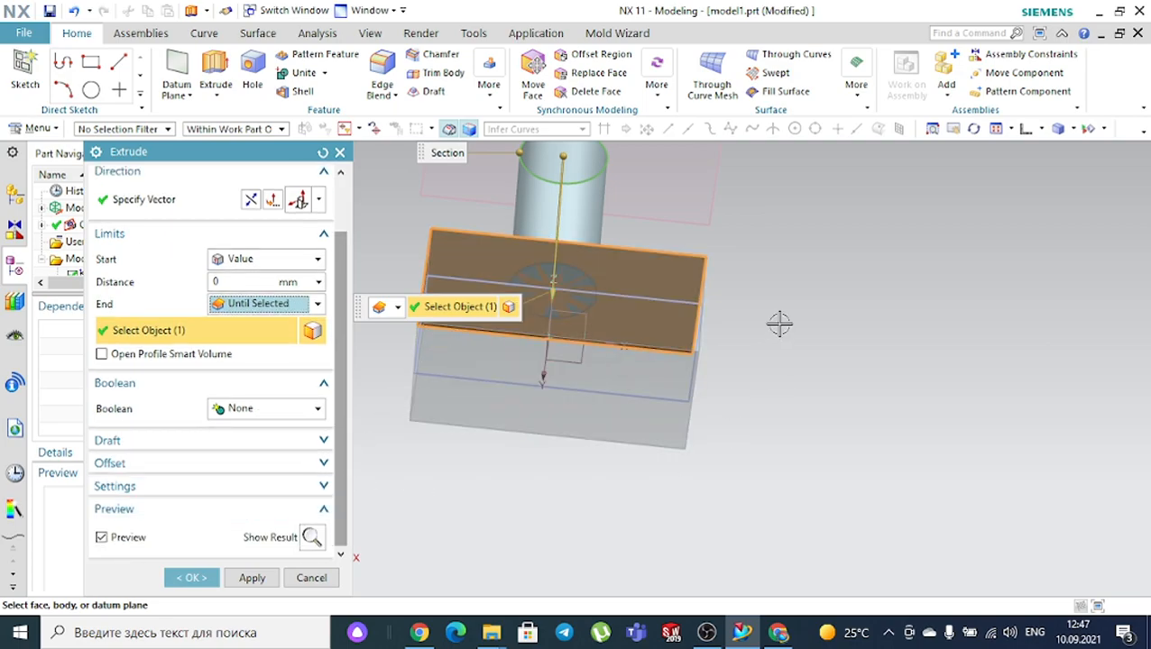
middle_click_drag(778, 334, 770, 365)
Set the extrusion's Boolean to Unite with the block as the target body
left_click(246, 415)
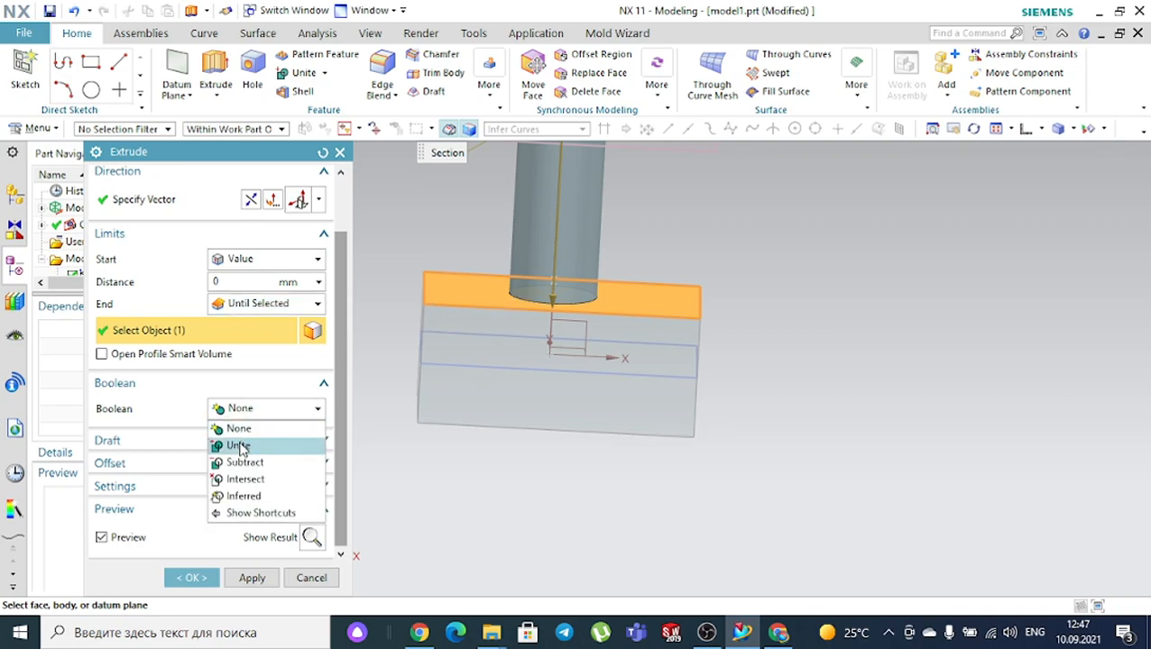
left_click(239, 447)
scroll(485, 364, "down", 3)
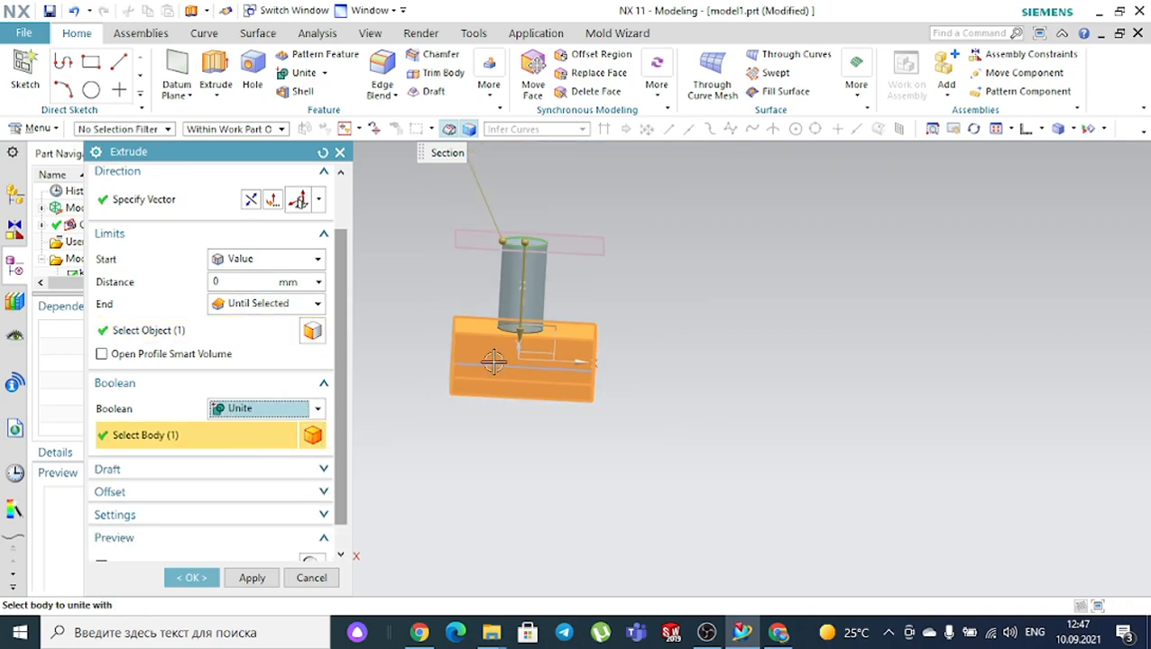
scroll(577, 226, "up", 3)
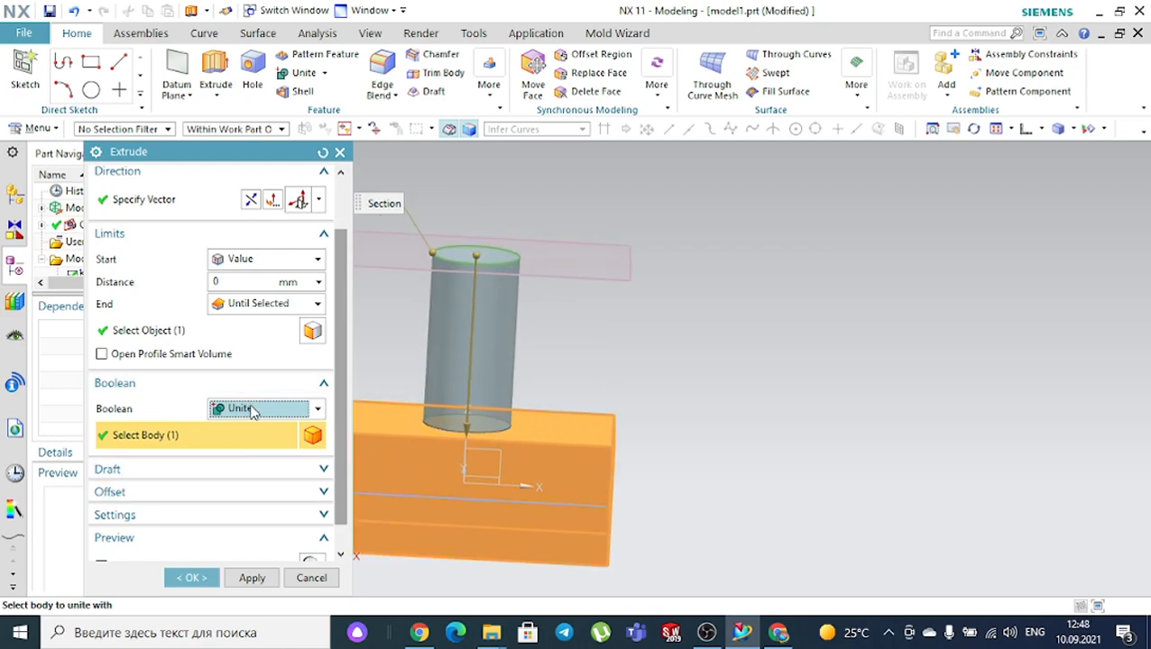
scroll(253, 411, "down", 1)
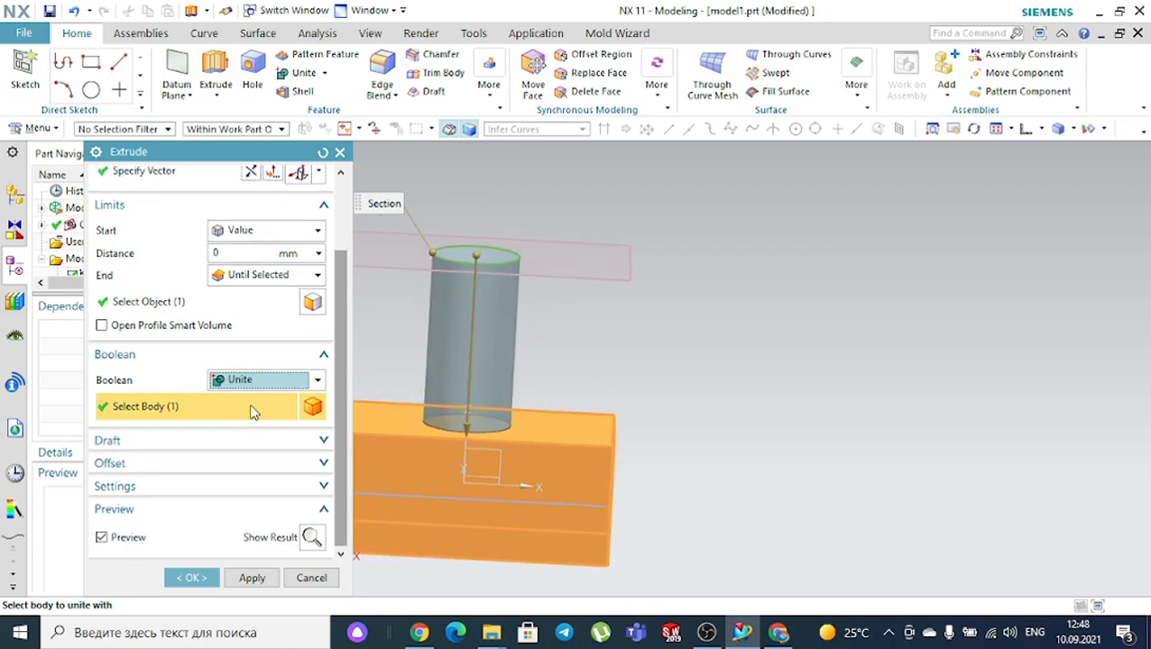
Show the result of the united extrusion, inspect the joined cylinder and block, and return to editing
left_click(311, 537)
mouse_move(749, 347)
middle_mouse_down()
mouse_move(670, 344)
mouse_move(691, 295)
mouse_move(714, 339)
mouse_move(743, 351)
middle_mouse_up()
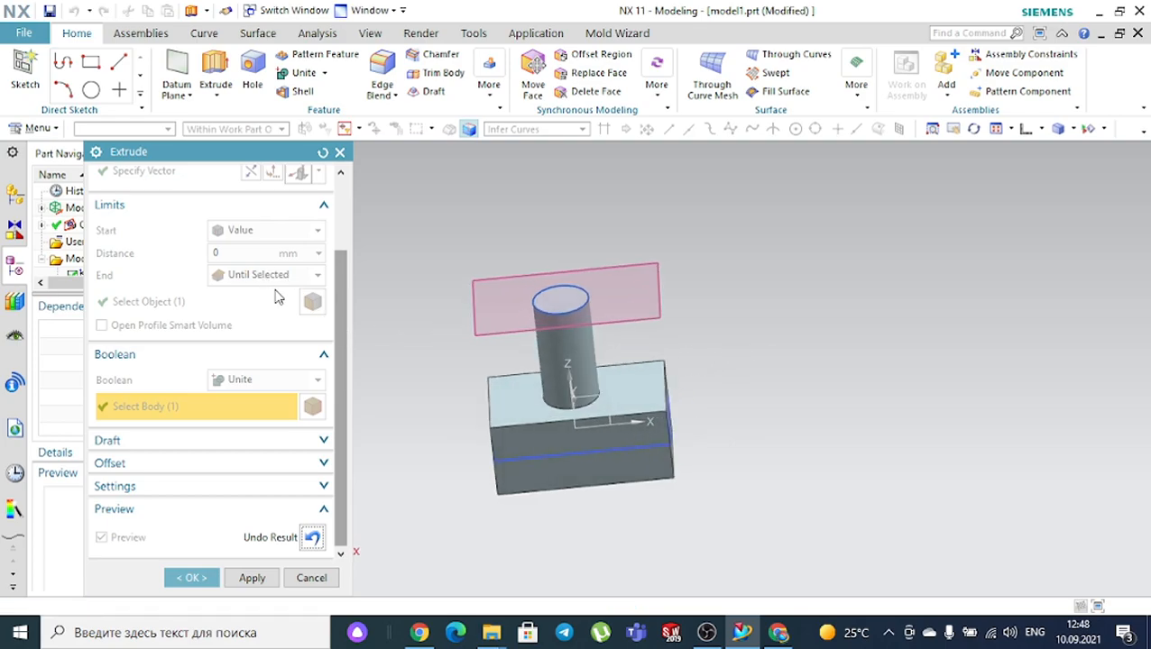
left_click(311, 538)
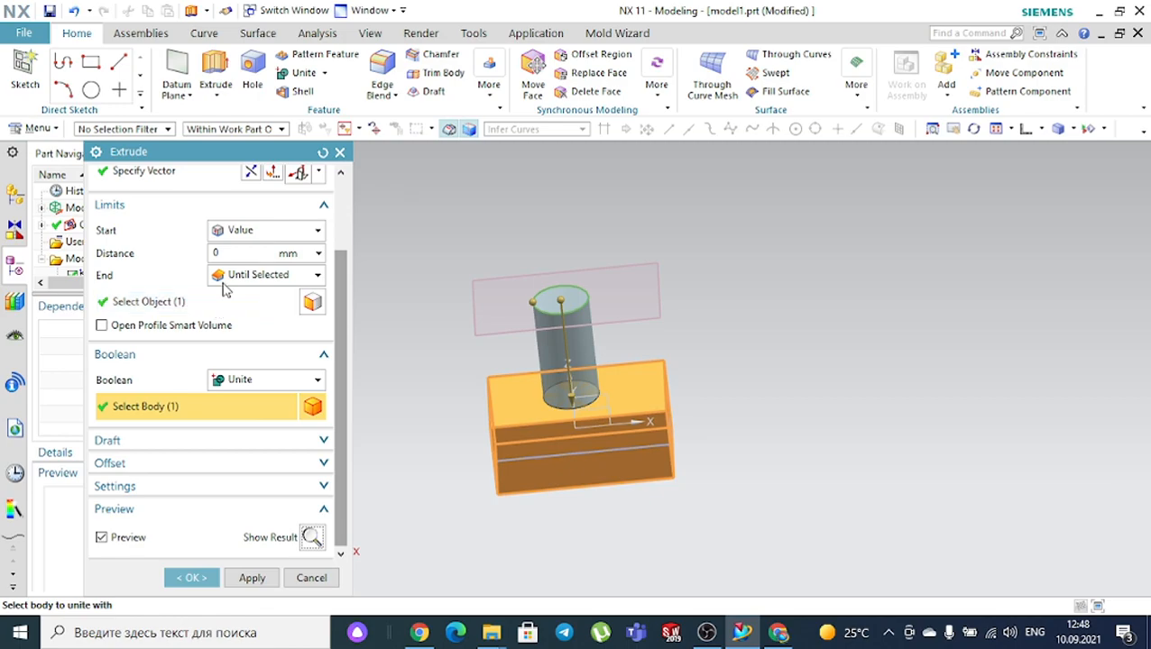
Switch the end limit to Value and shorten the cylinder to 40 mm
left_click(246, 276)
left_click(239, 293)
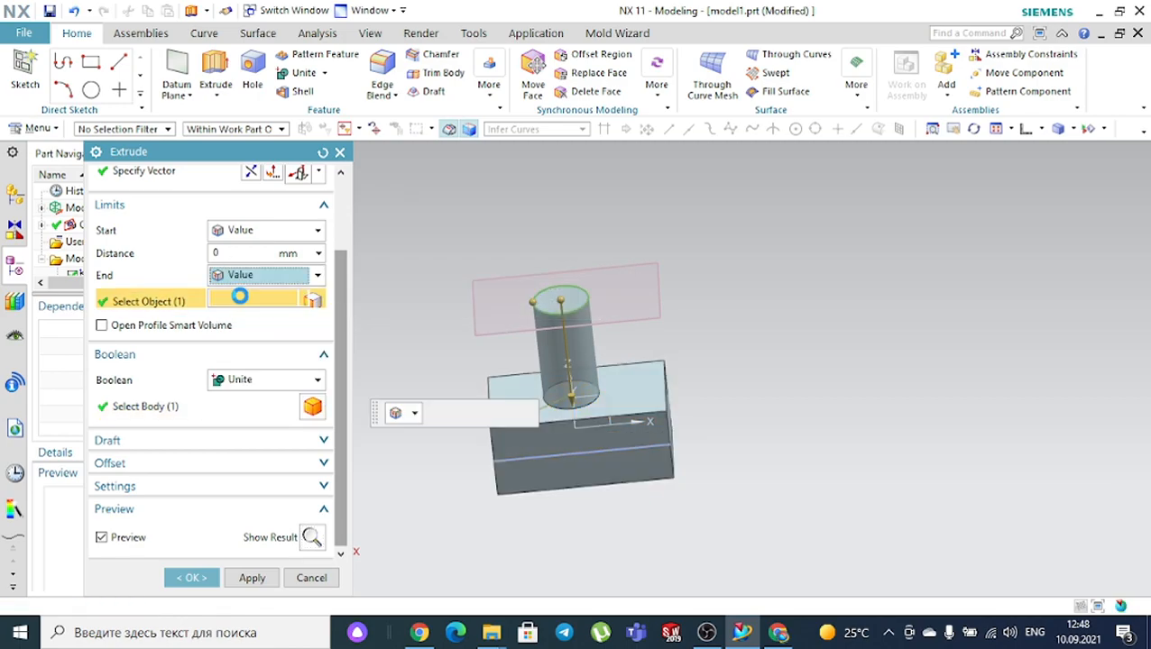
left_click(244, 285)
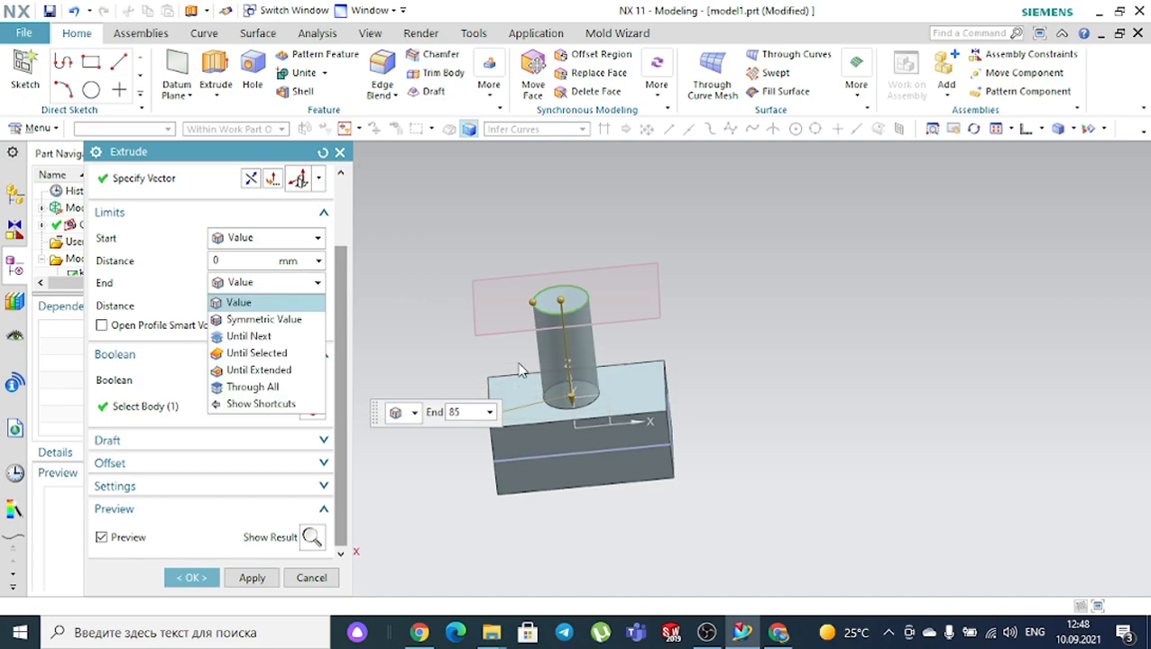
left_click(296, 305)
left_click_drag(565, 395, 565, 347)
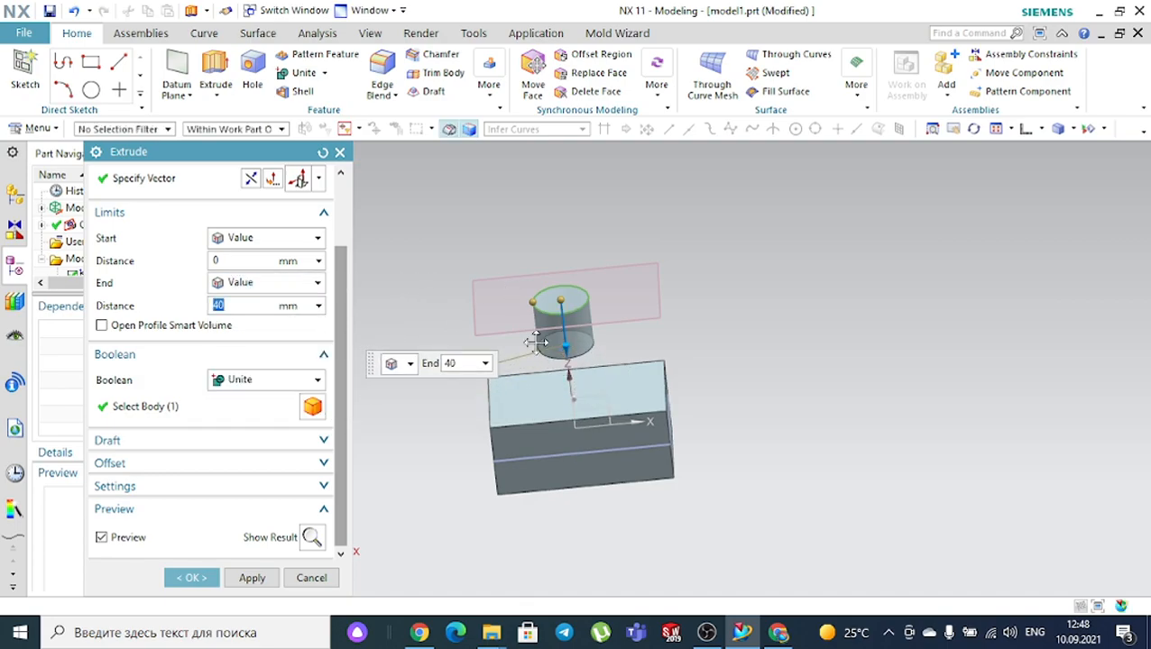
Set the end limit to Until Extended, pick the block's top face, and inspect the extrusion preview
left_click(257, 283)
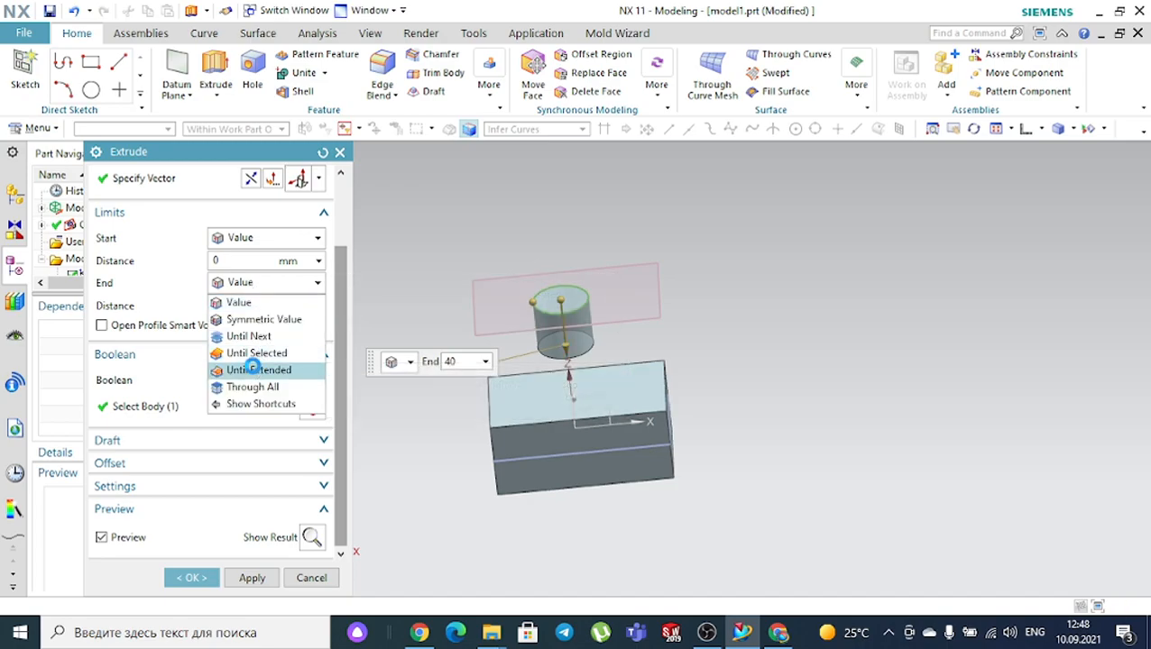
left_click(256, 371)
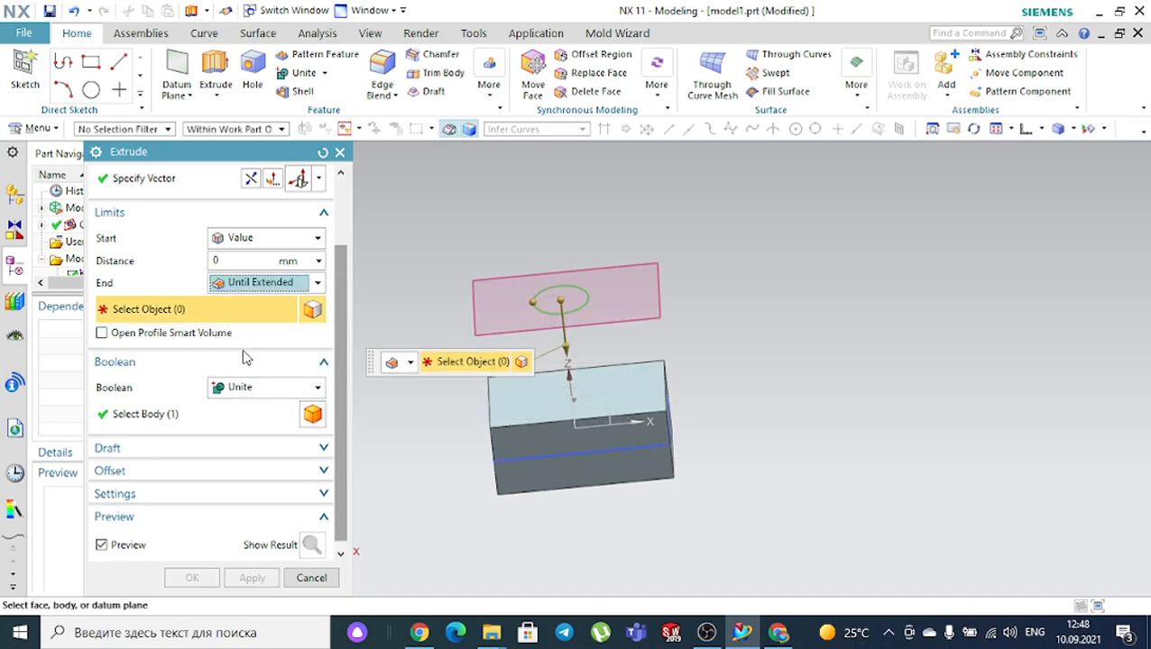
left_click(492, 397)
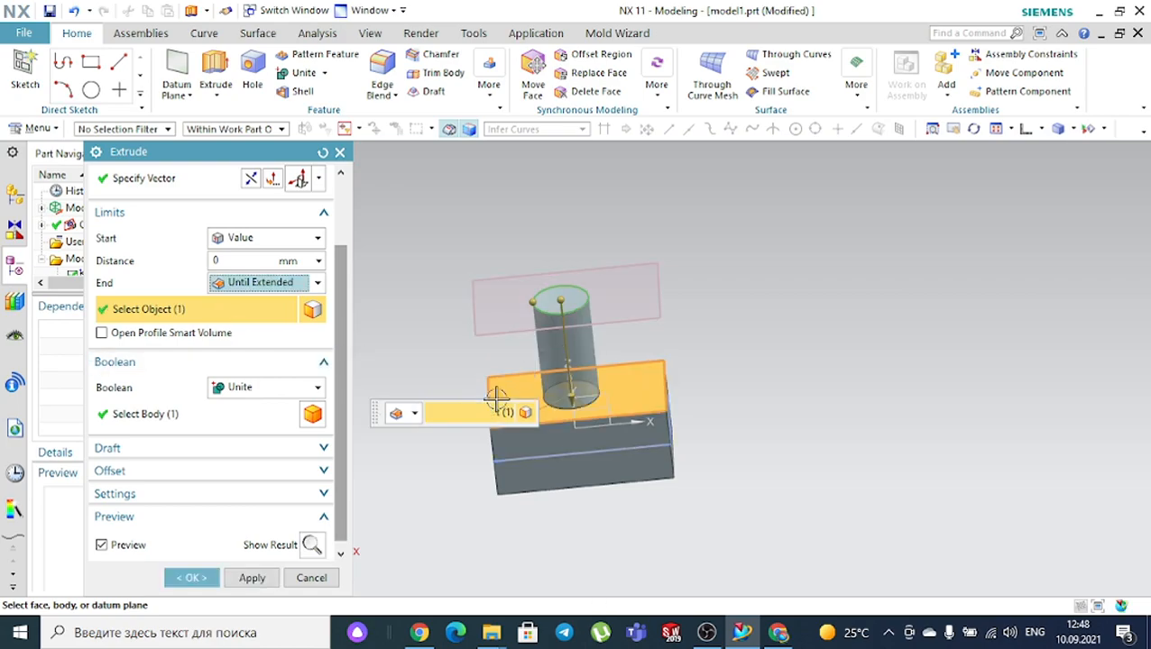
middle_click_drag(712, 395, 685, 384)
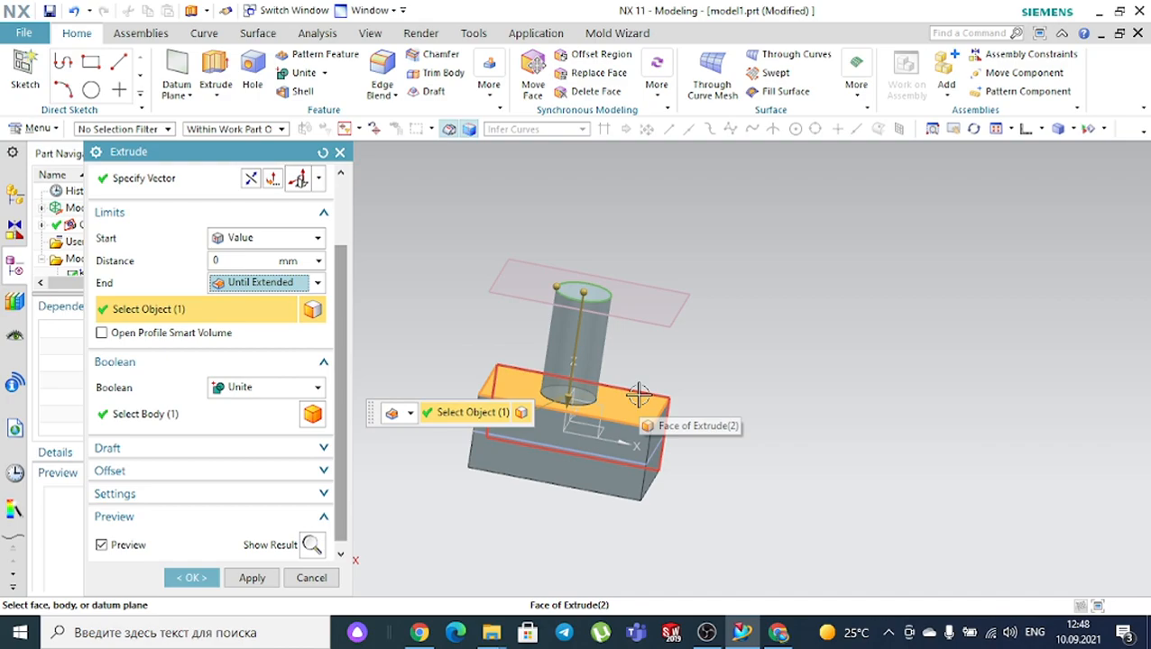
scroll(631, 356, "up", 2)
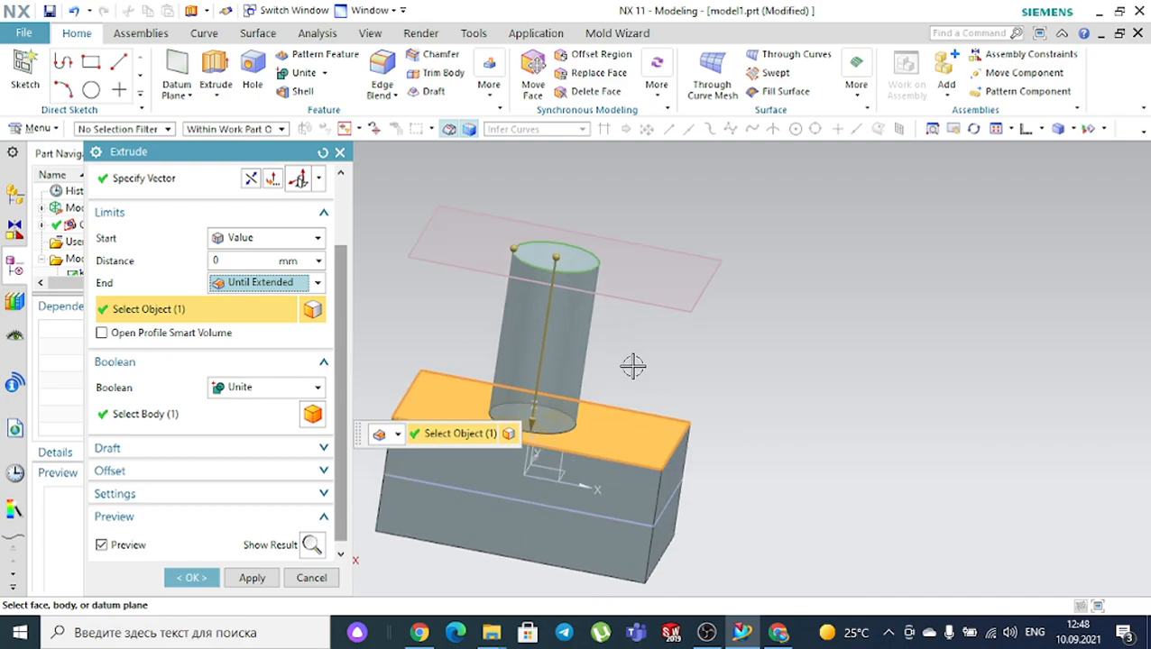
Set the end limit back to Value with a distance of 35 mm
left_click(268, 285)
left_click(267, 285)
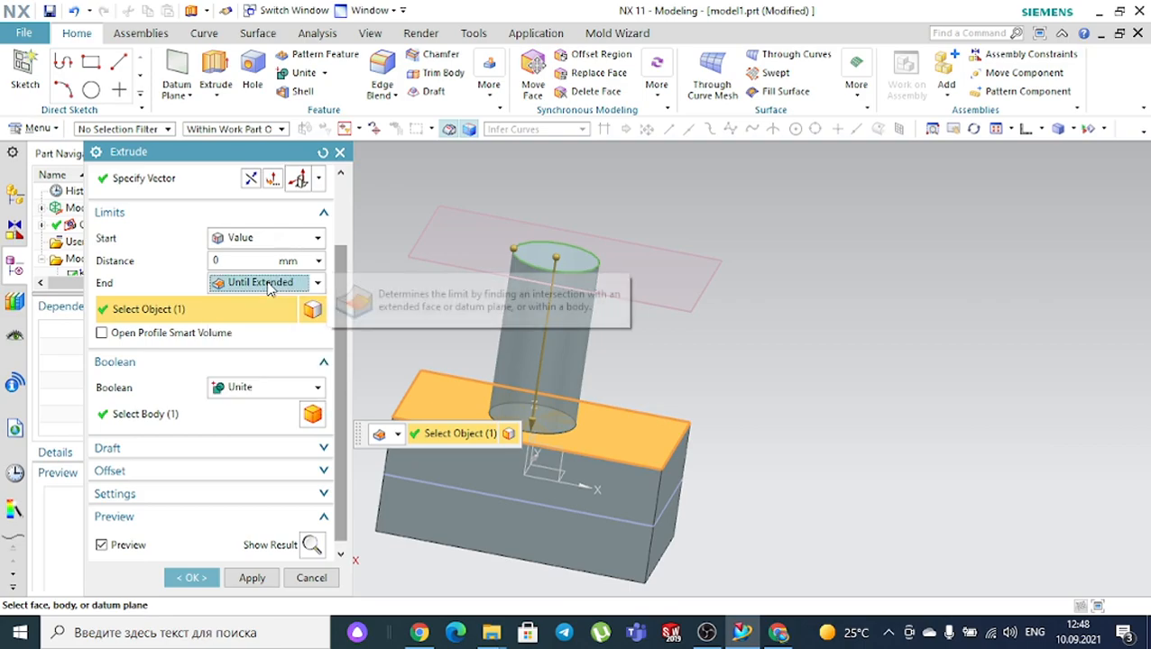
left_click(268, 285)
left_click(239, 303)
double_click(221, 306)
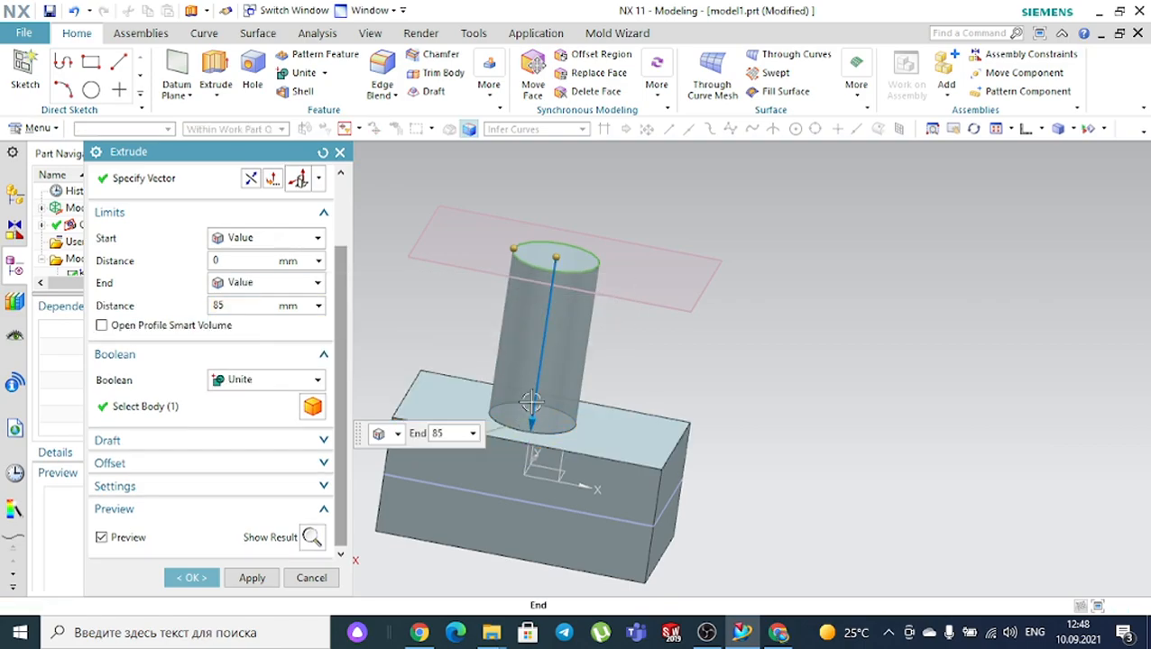
type("35")
key("Return")
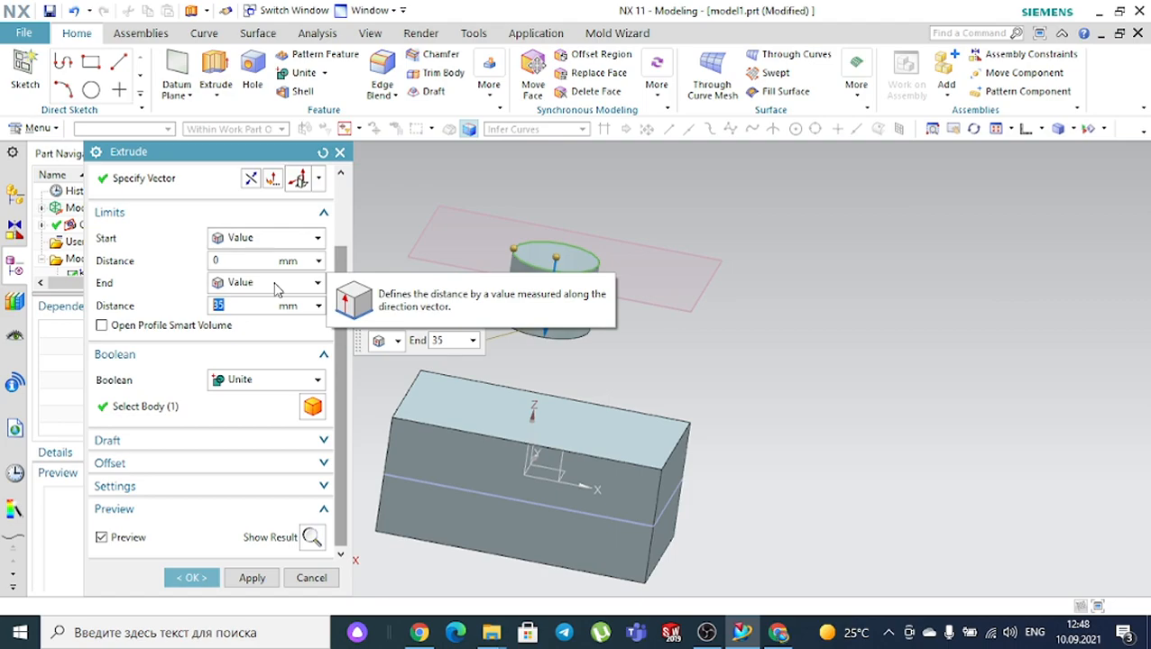
Set the end limit to Through All so the cylinder passes through the whole block, and inspect it from below
left_click(275, 285)
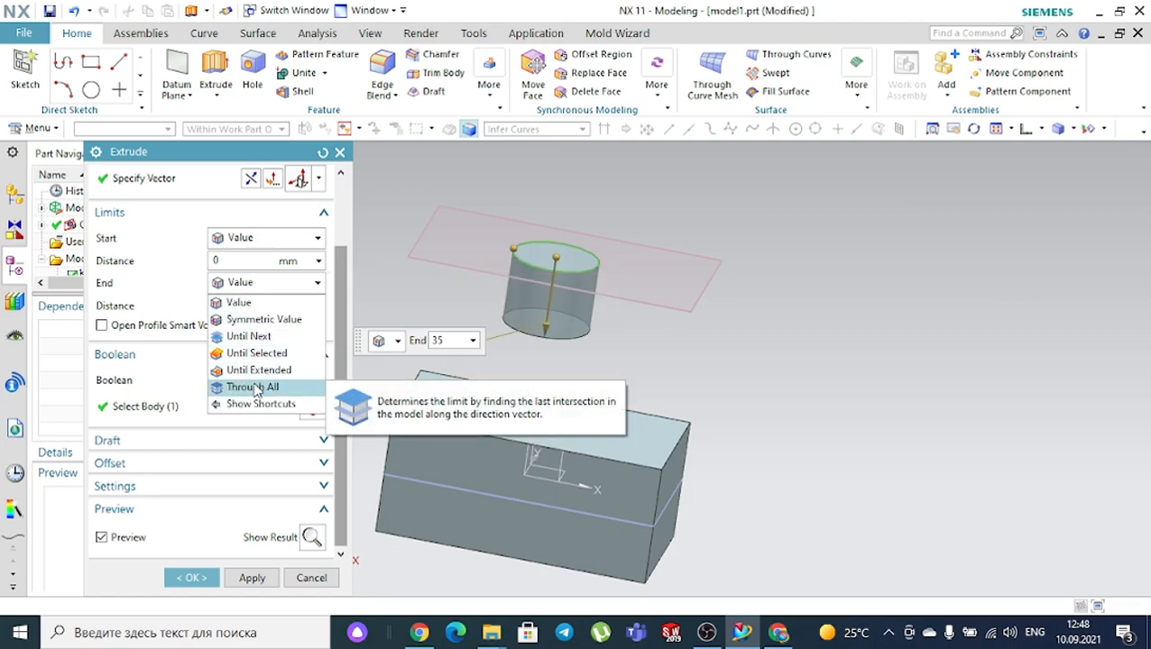
left_click(252, 387)
middle_click_drag(682, 356, 676, 322)
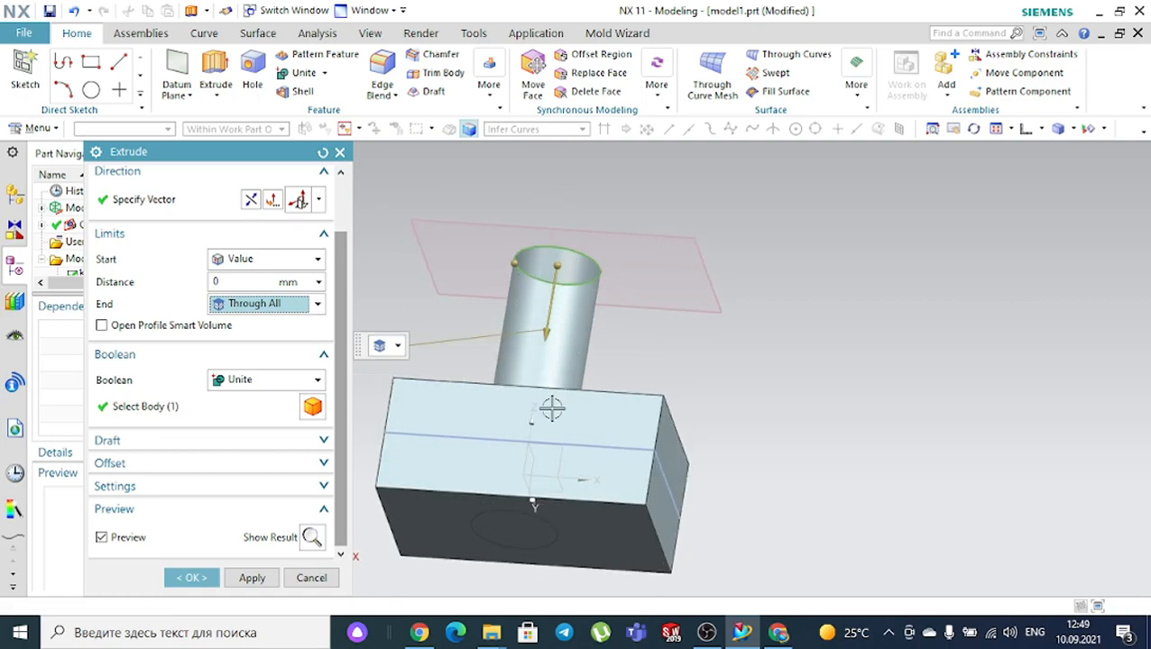
left_click(541, 337)
Change the Boolean to Subtract so the through-all cylinder cuts the block, and view the preview from the side
left_click(267, 386)
left_click(253, 433)
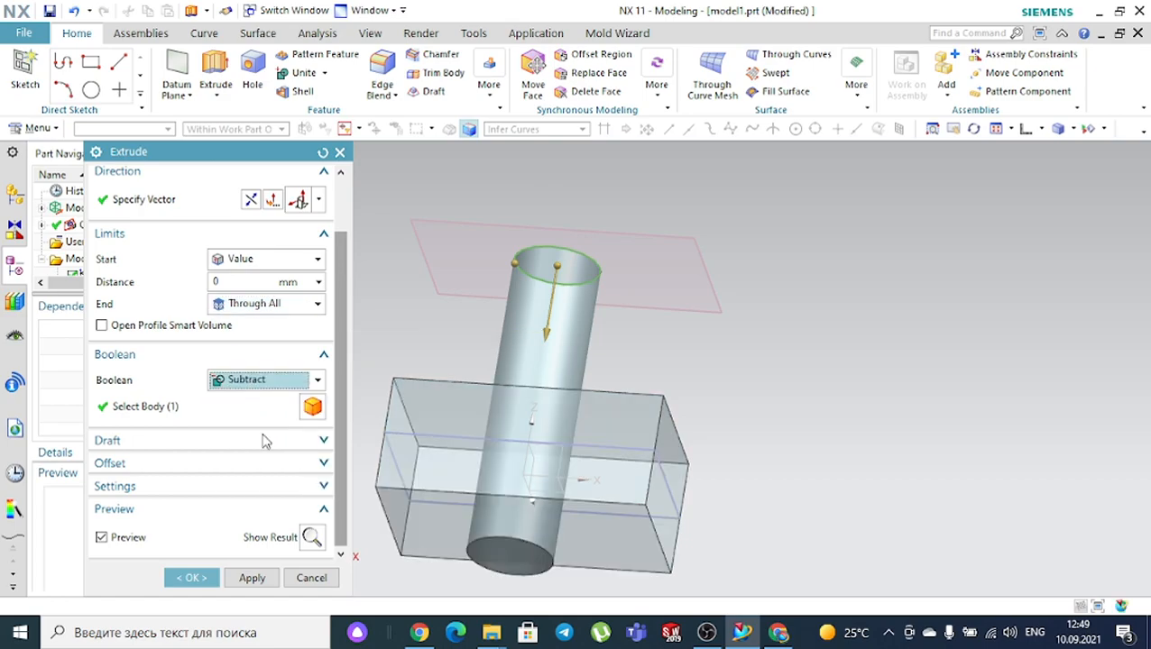
middle_click_drag(798, 381, 801, 404)
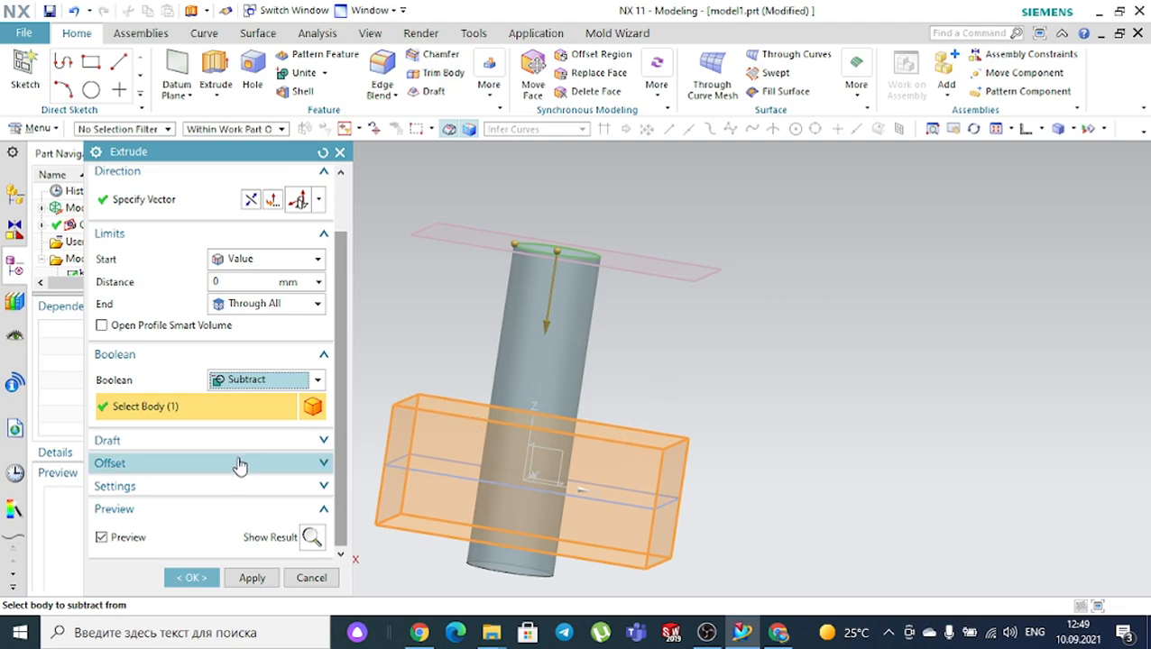
Show the computed result of the through-all subtraction, examine the hole from above and below, and return to the preview
left_click(311, 536)
middle_click_drag(752, 360, 737, 429)
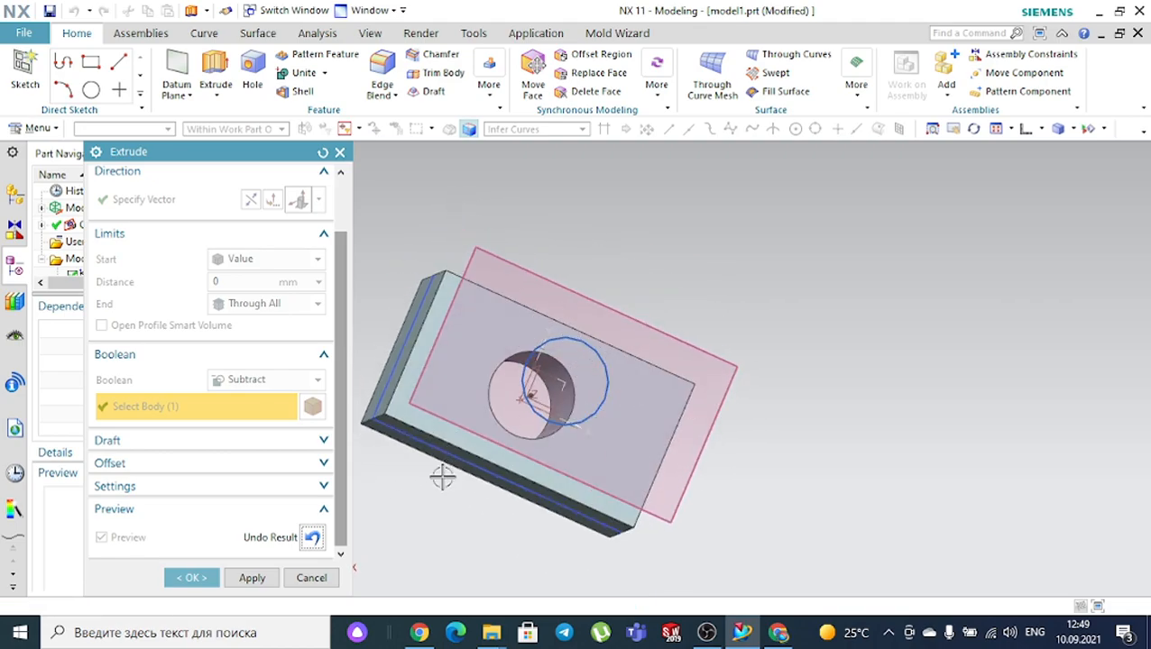
middle_click_drag(434, 506, 493, 448)
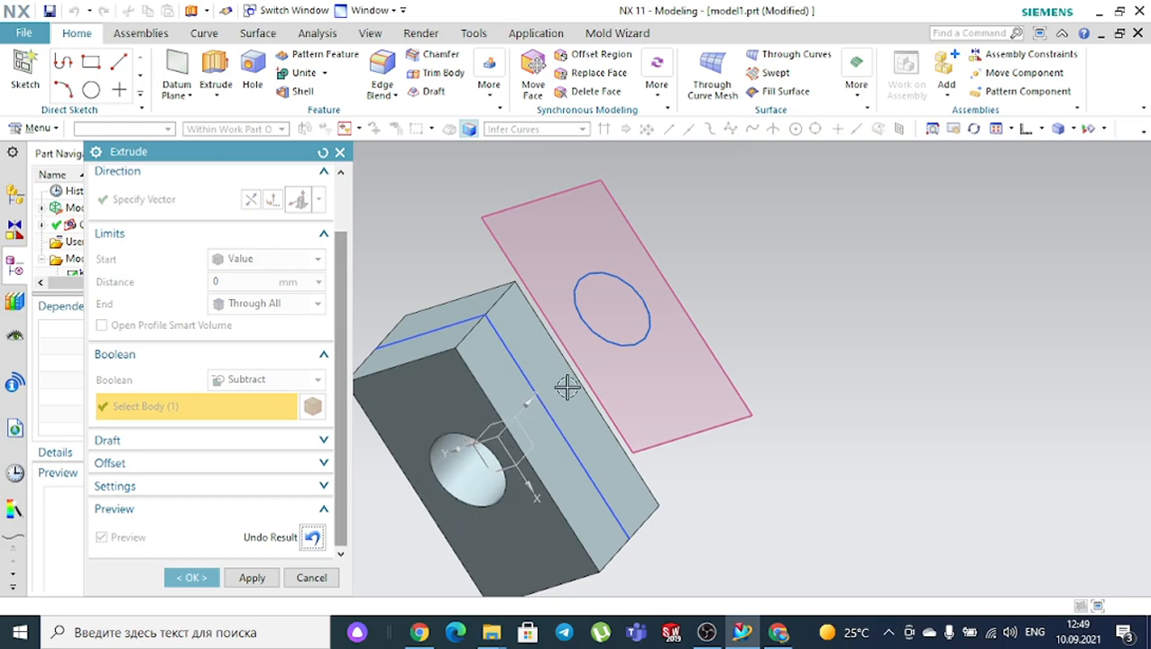
left_click(311, 538)
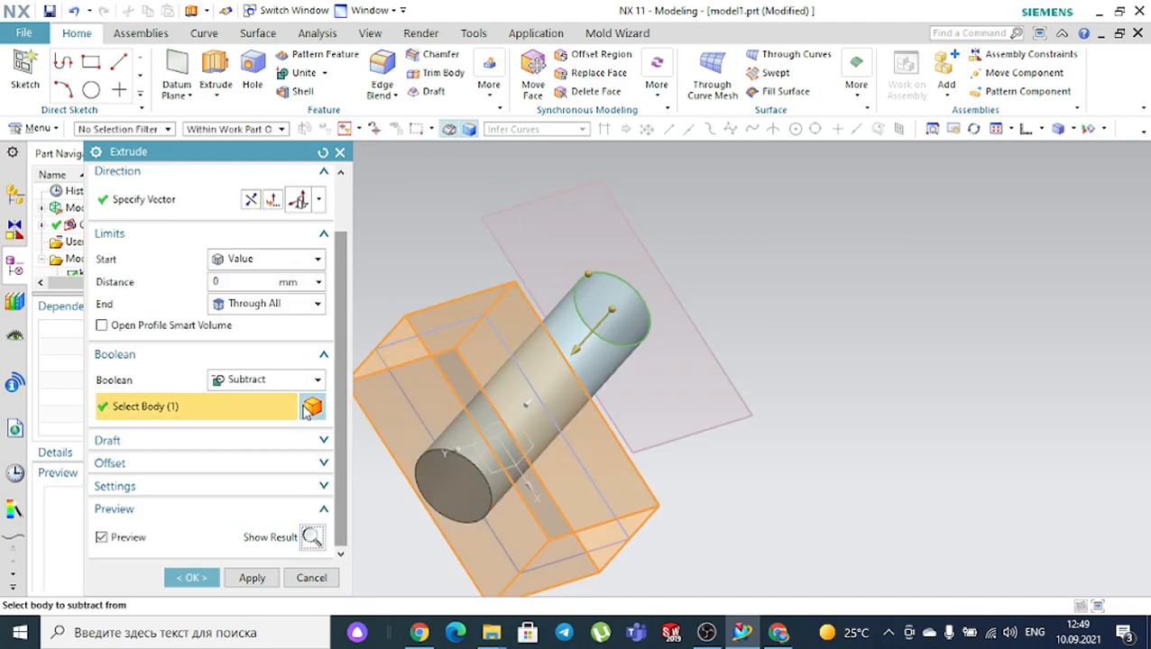
Keep the Boolean at Subtract, set the end limit to Value, and pull the cylinder's end to 118 mm inside the block
left_click(259, 382)
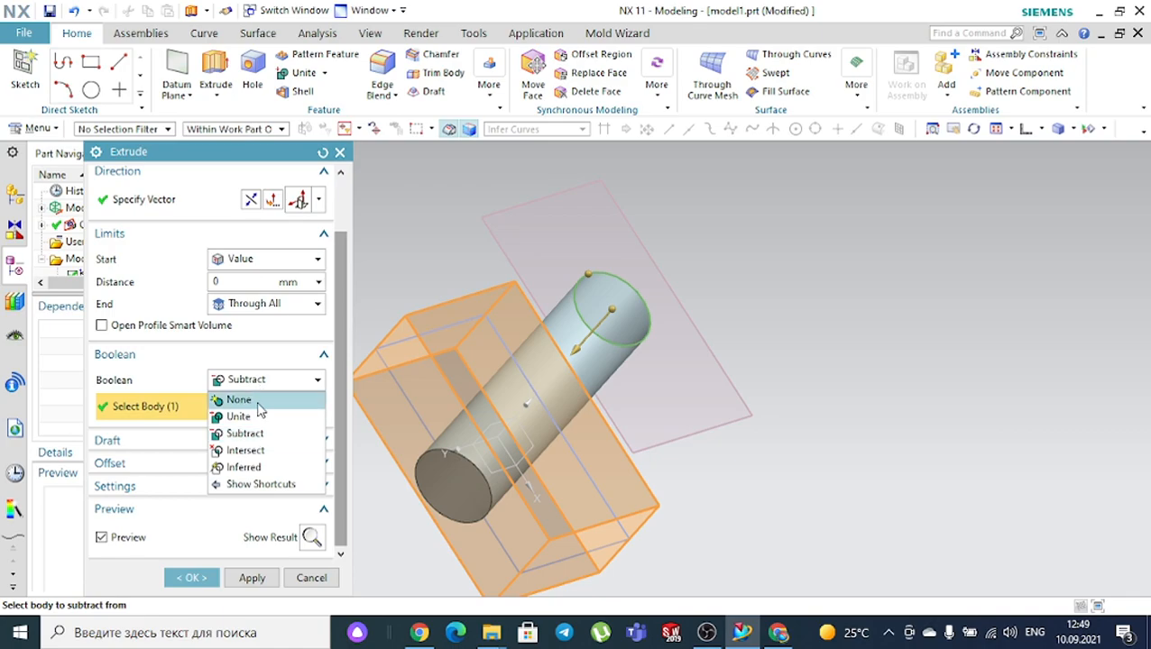
left_click(255, 434)
left_click(274, 306)
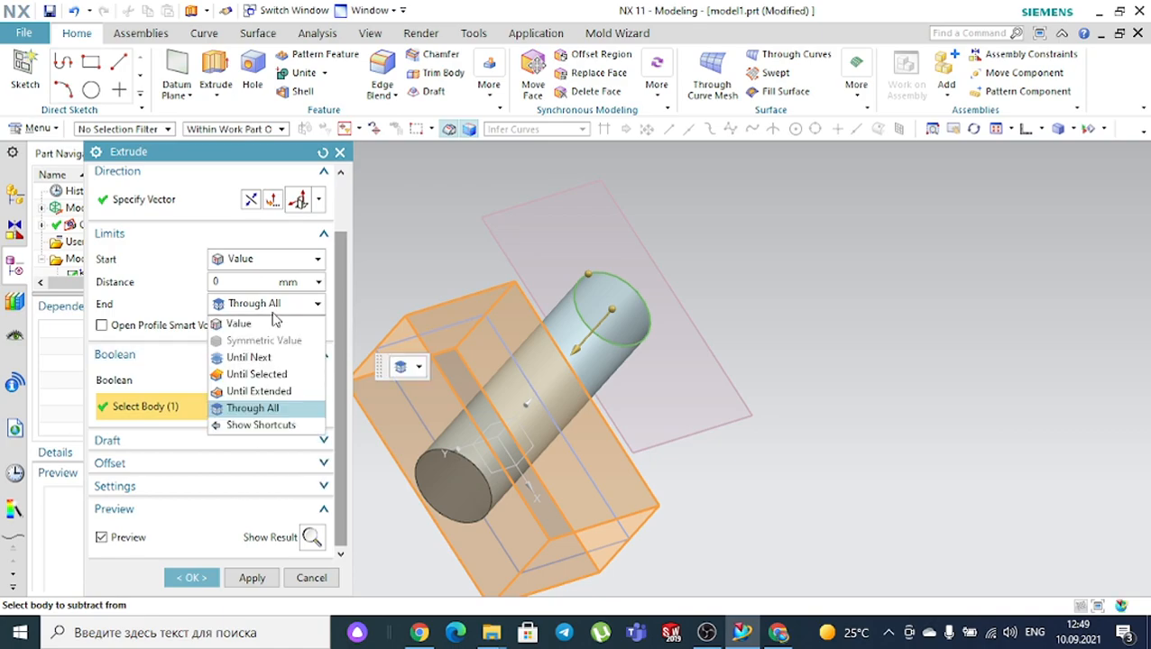
left_click(274, 321)
middle_click_drag(717, 379, 665, 403)
left_click_drag(558, 354, 498, 472)
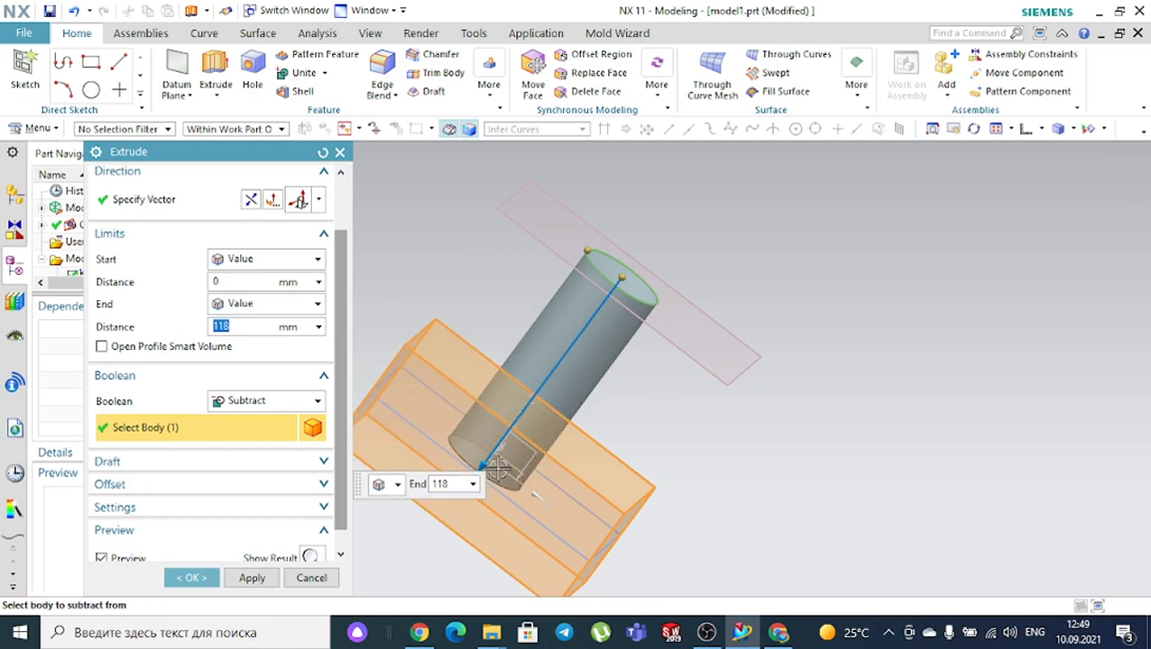
scroll(321, 523, "down", 1)
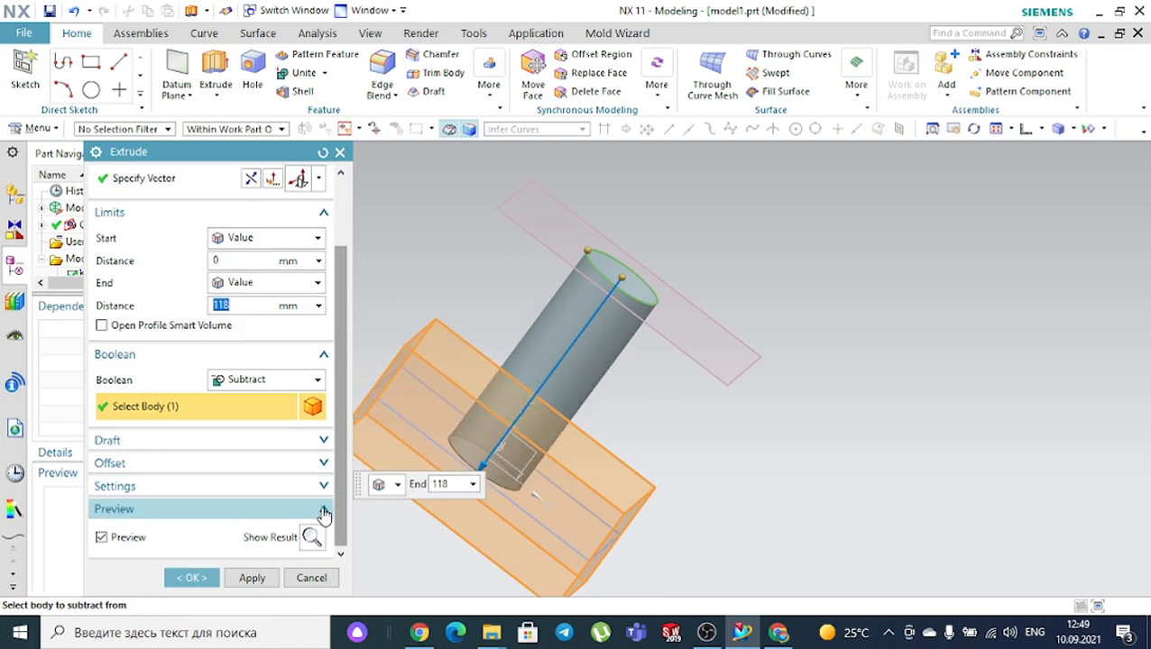
Keep Subtract as the Boolean, check the computed cut in the block, and accept the extrusion
left_click(246, 382)
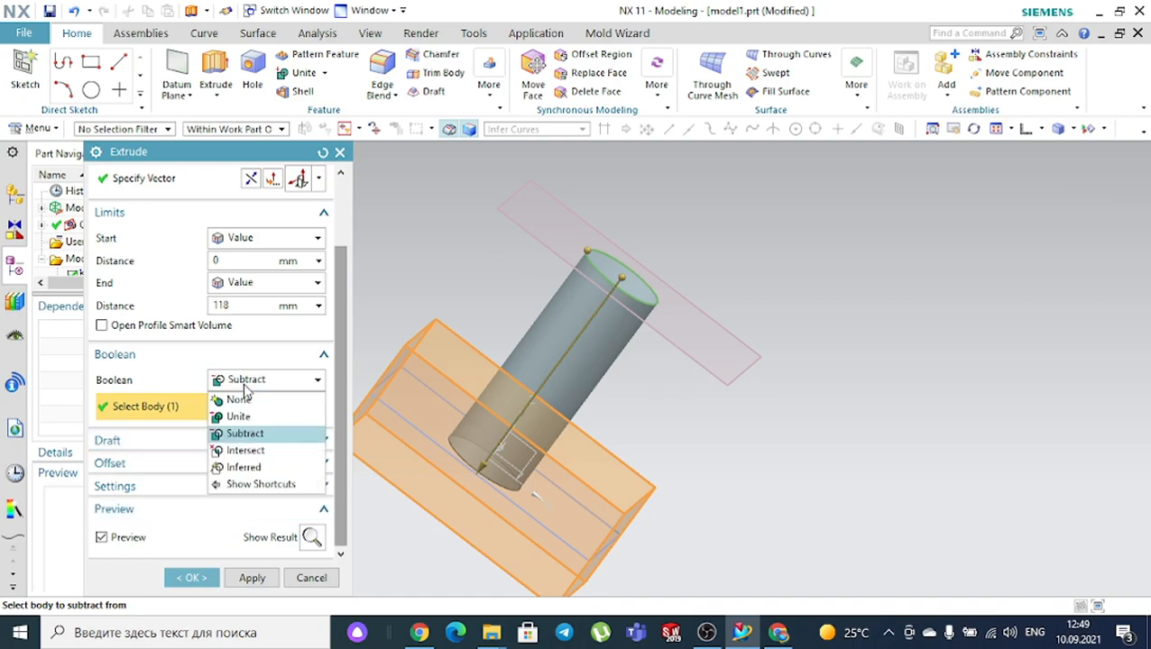
left_click(245, 434)
left_click(311, 537)
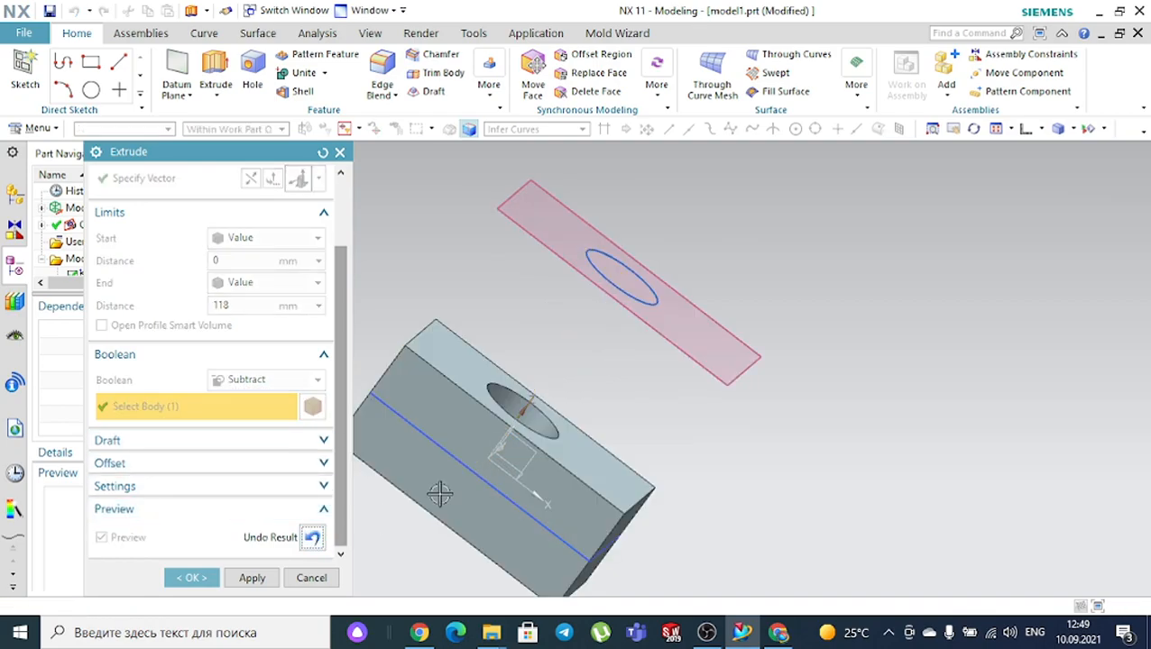
mouse_move(667, 443)
middle_mouse_down()
mouse_move(632, 476)
mouse_move(634, 446)
mouse_move(707, 422)
middle_mouse_up()
left_click(191, 577)
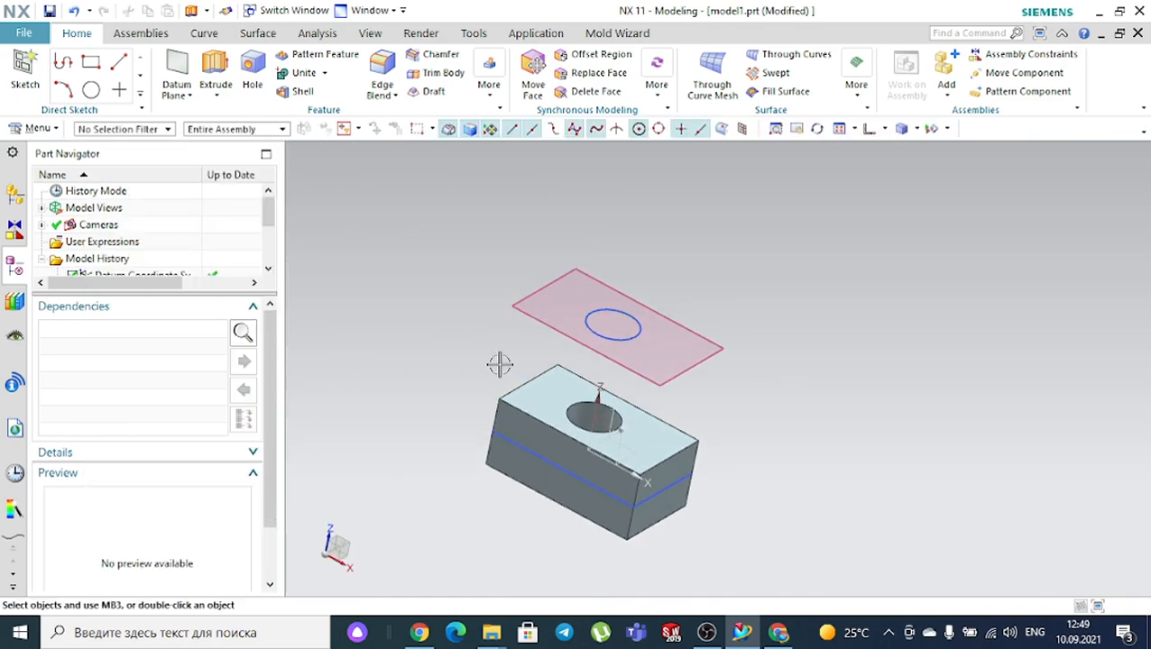
Section the block with a plane normal to X to examine the hole's depth, and close the section without saving it
scroll(602, 424, "up", 3)
middle_click_drag(478, 542, 581, 467)
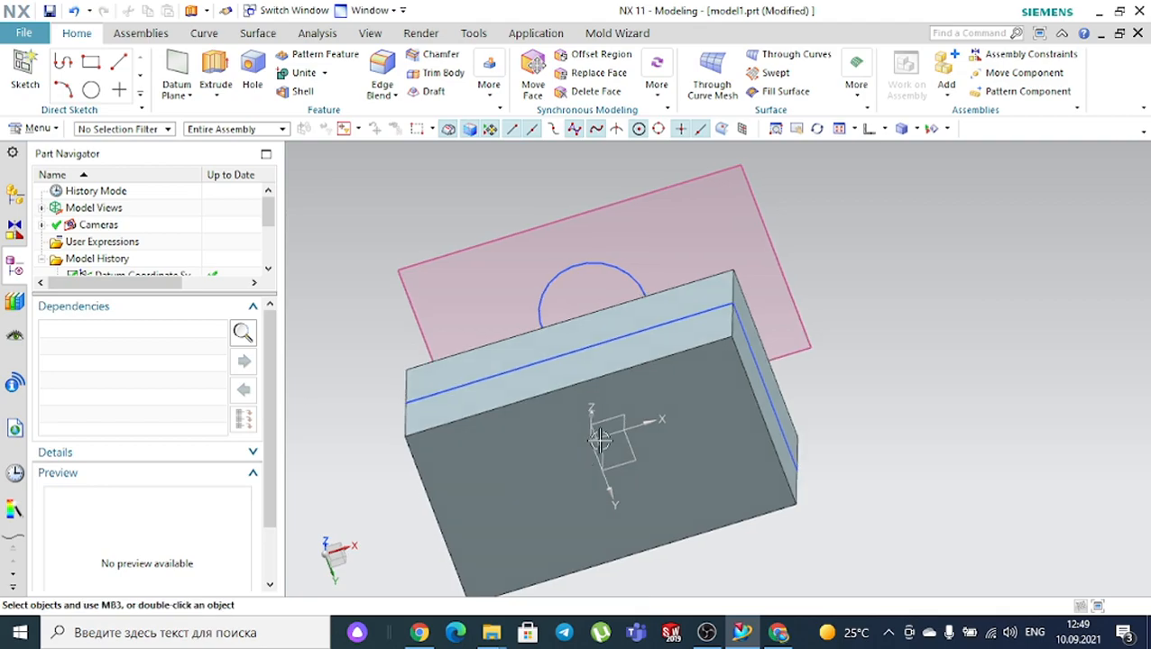
middle_click_drag(854, 388, 776, 361)
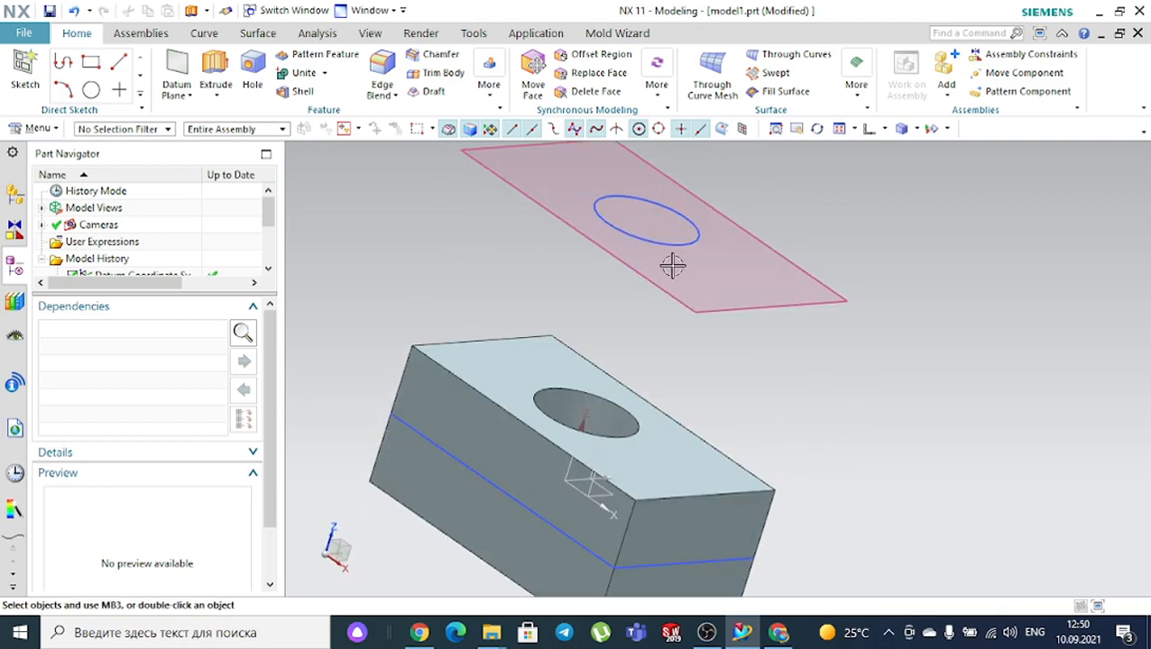
left_click(369, 33)
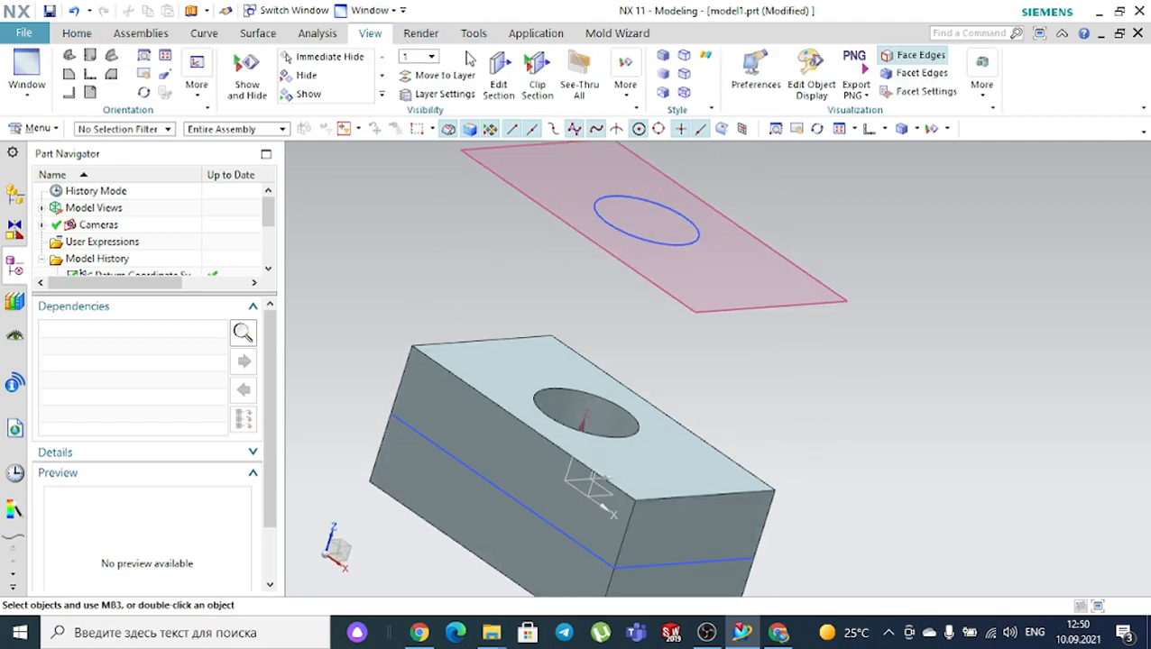
left_click(498, 74)
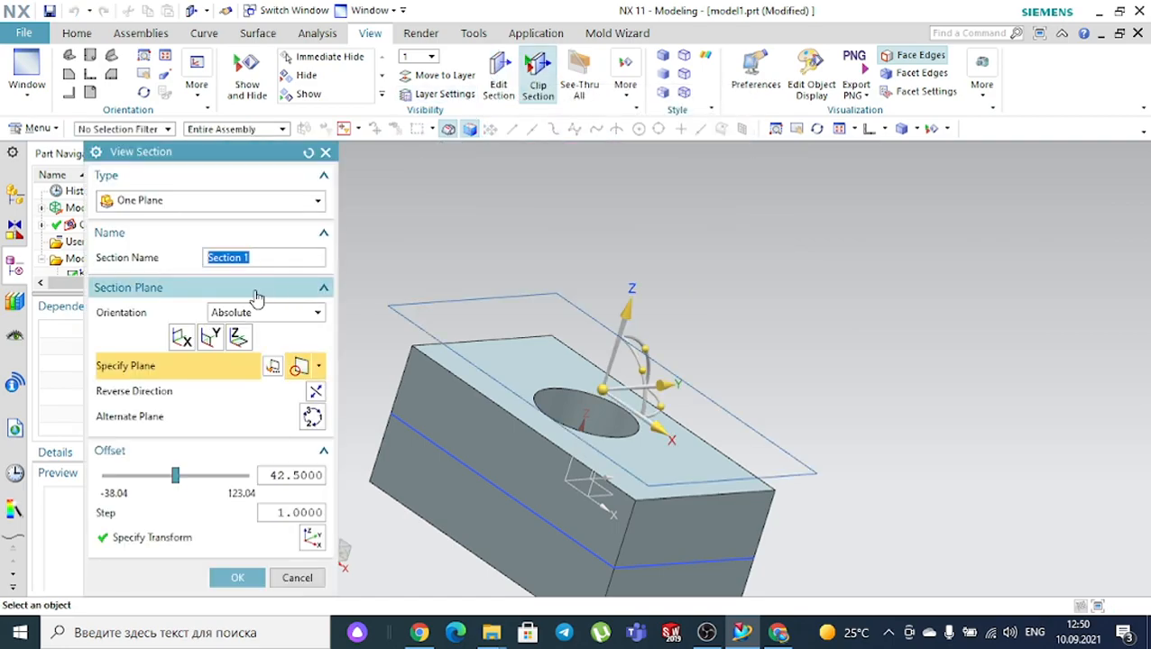
left_click(181, 337)
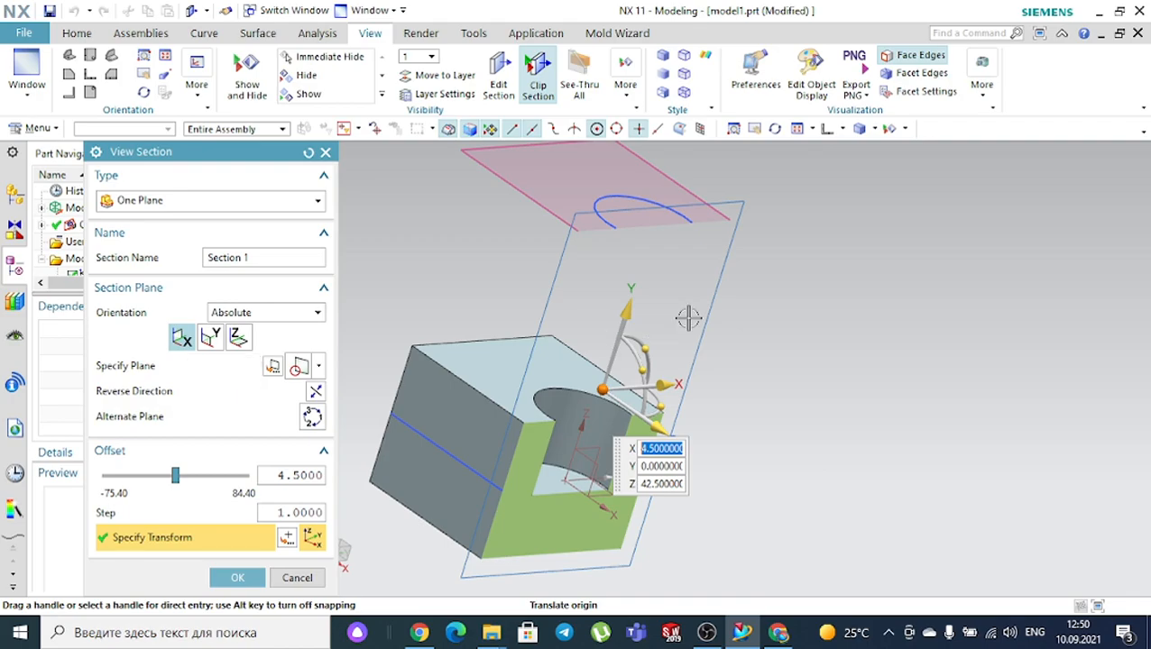
middle_click_drag(764, 317, 855, 317)
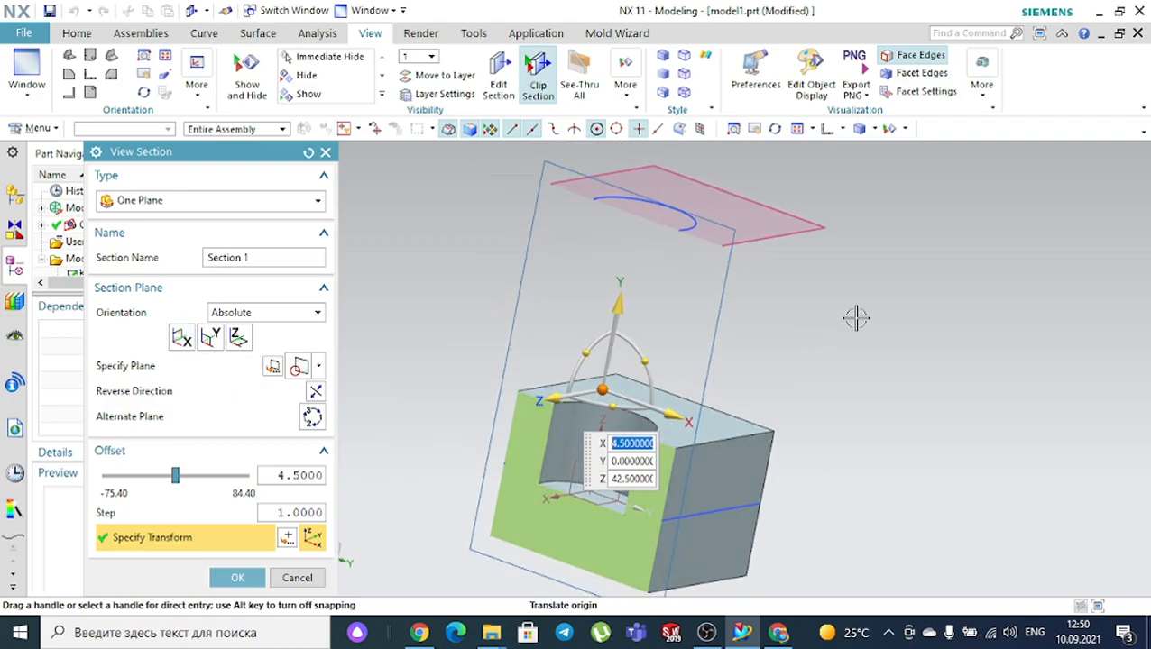
scroll(856, 317, "down", 3)
scroll(781, 440, "up", 4)
scroll(852, 384, "up", 1)
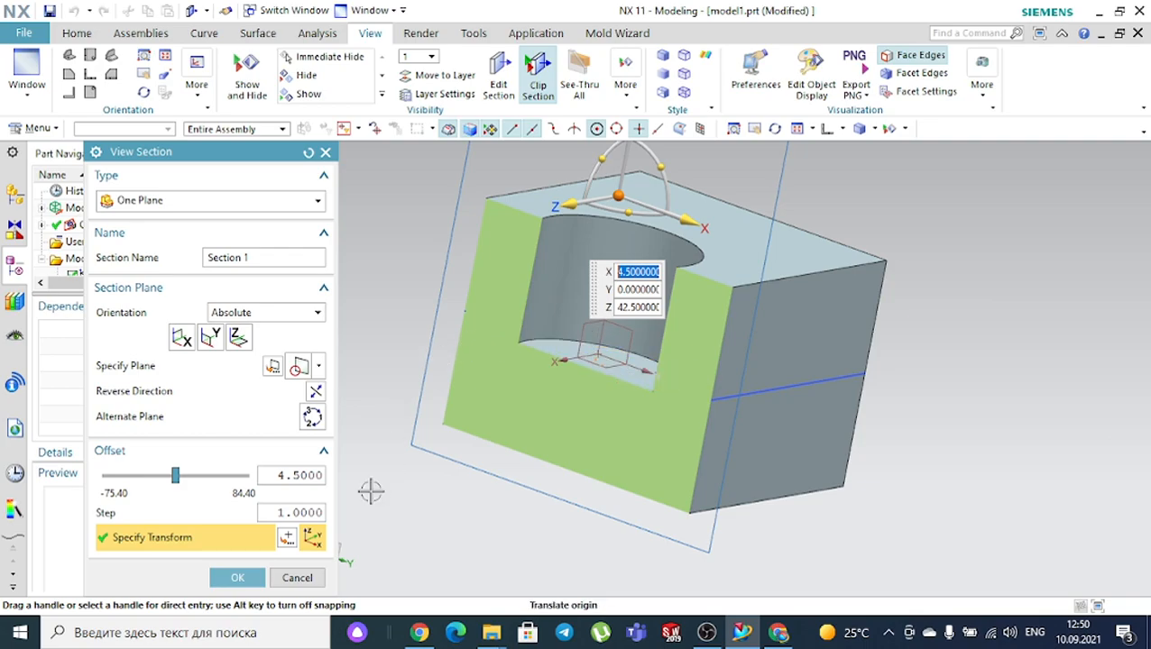
left_click(326, 153)
Reopen the circle's cut extrusion for editing and extend its end distance to 190 mm, beyond the block's underside
scroll(383, 176, "down", 2)
scroll(117, 244, "down", 3)
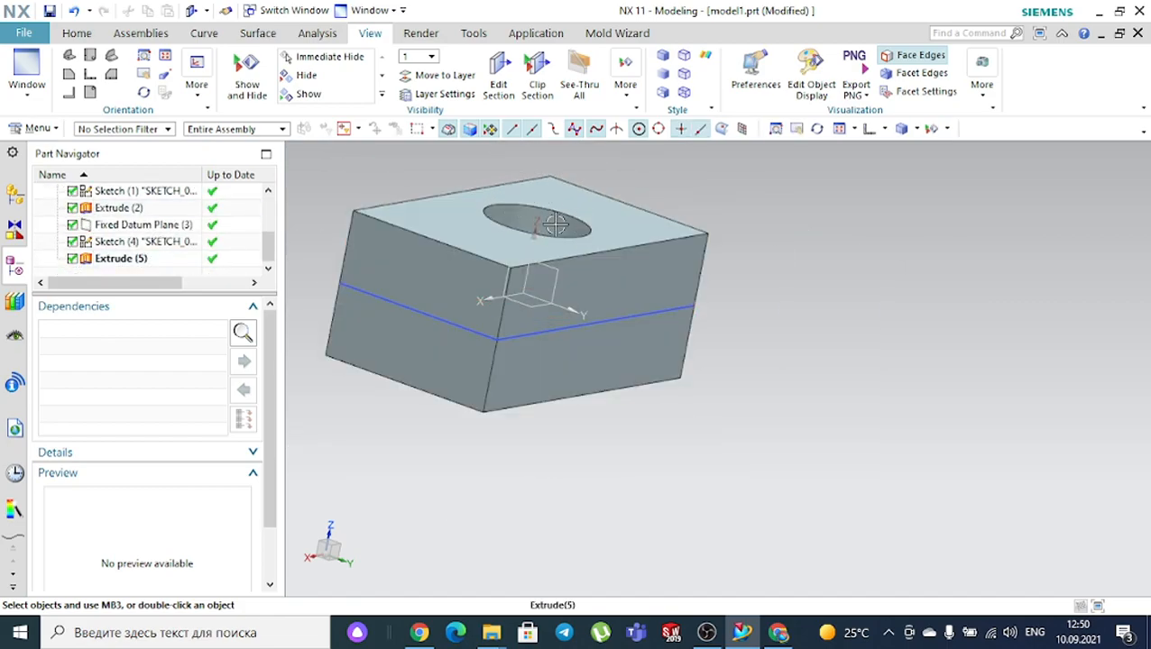
left_click(123, 260)
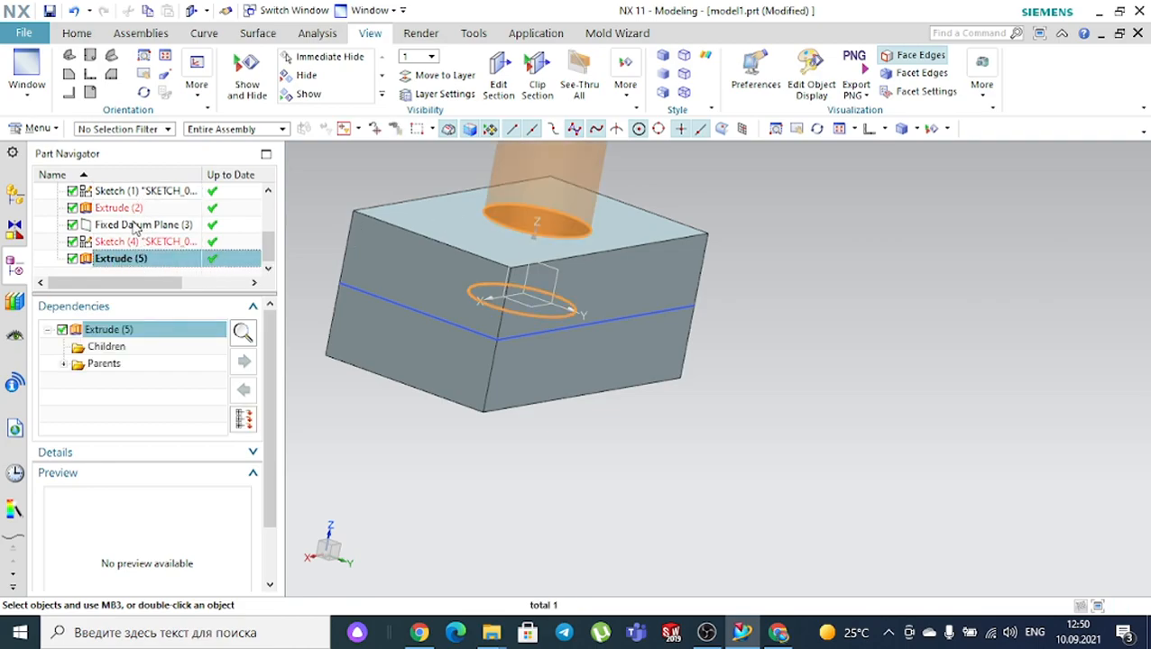
scroll(660, 325, "down", 5)
scroll(691, 195, "up", 3)
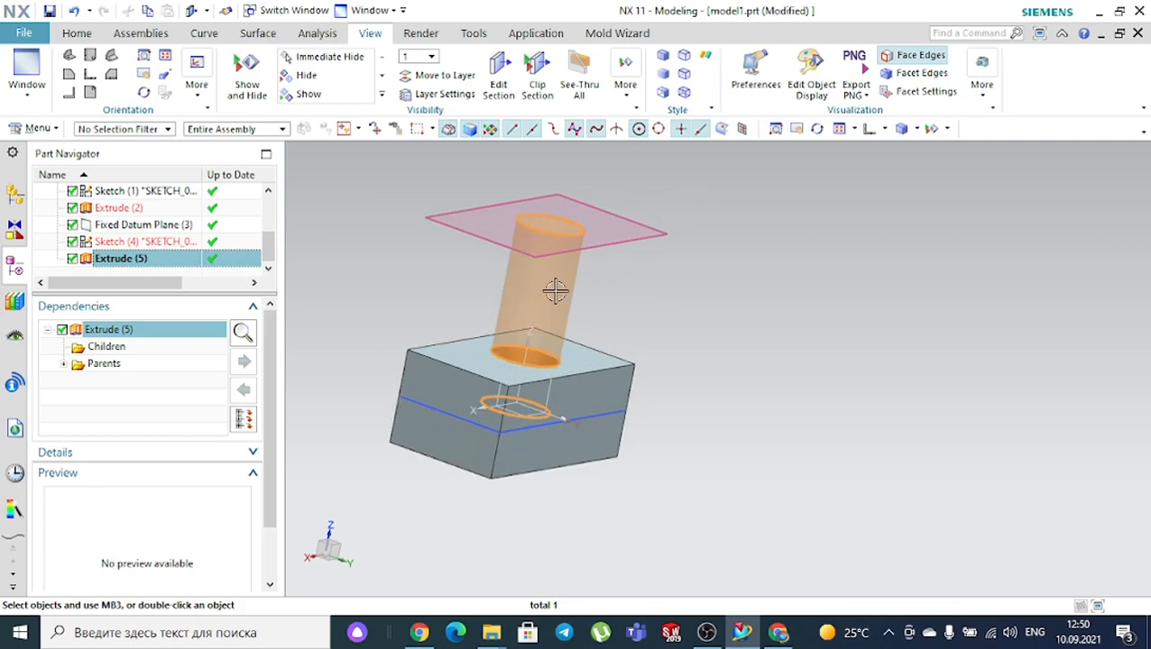
double_click(123, 259)
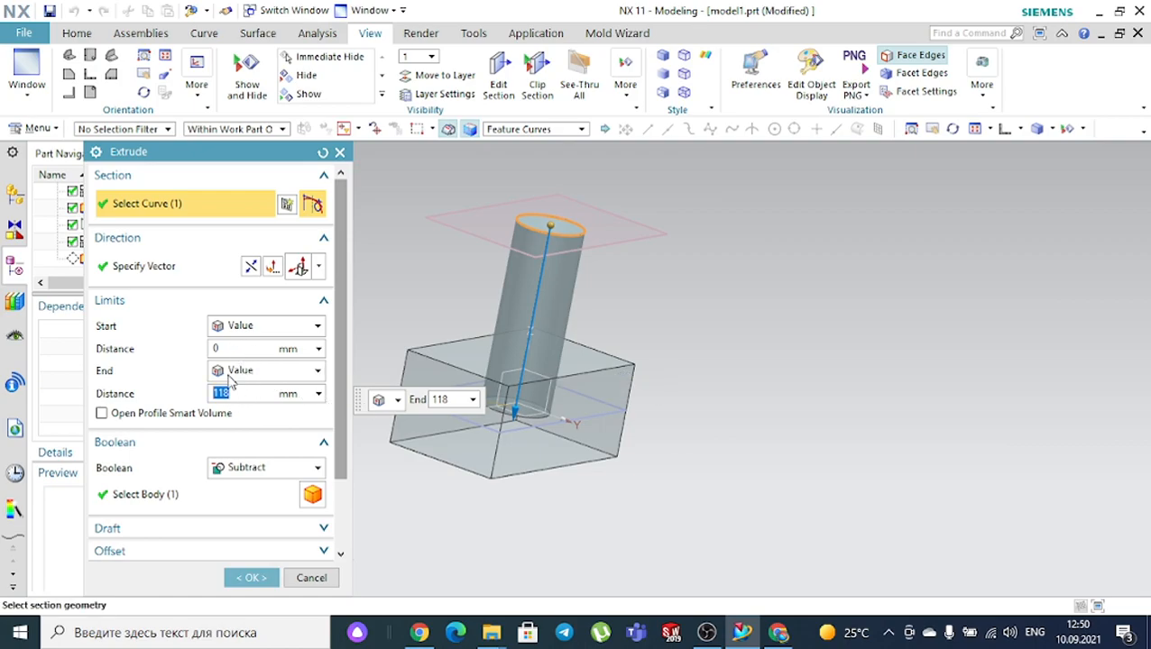
left_click_drag(512, 415, 483, 522)
scroll(231, 464, "down", 3)
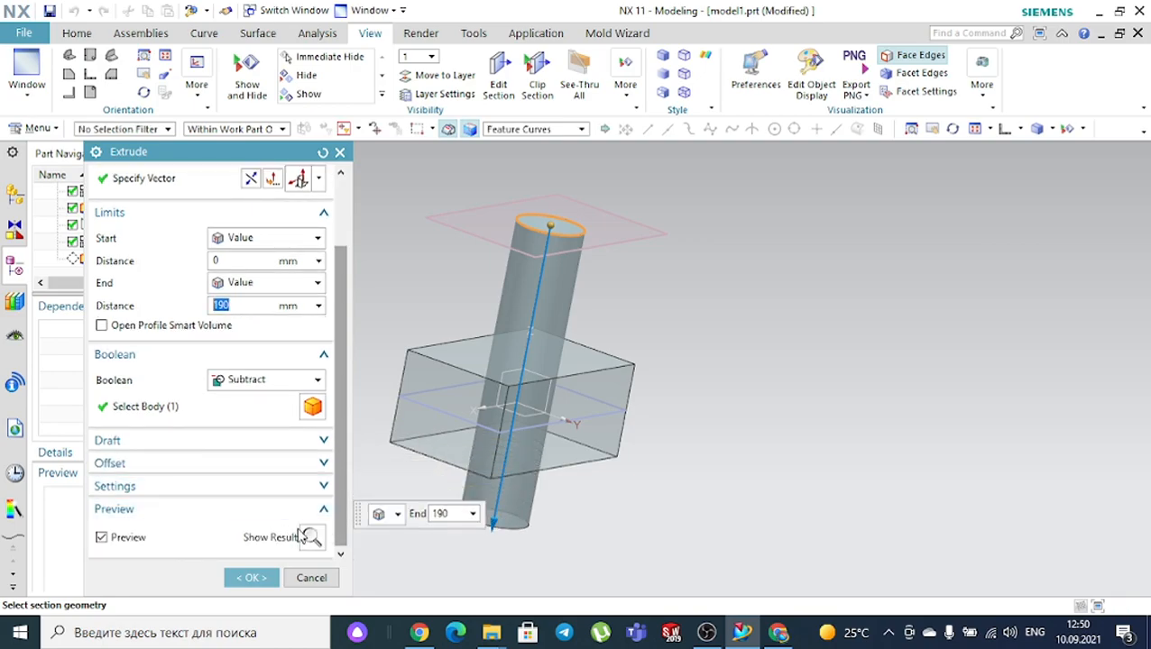
Check the computed result of the longer cut in the block and accept the edited extrusion
left_click(313, 536)
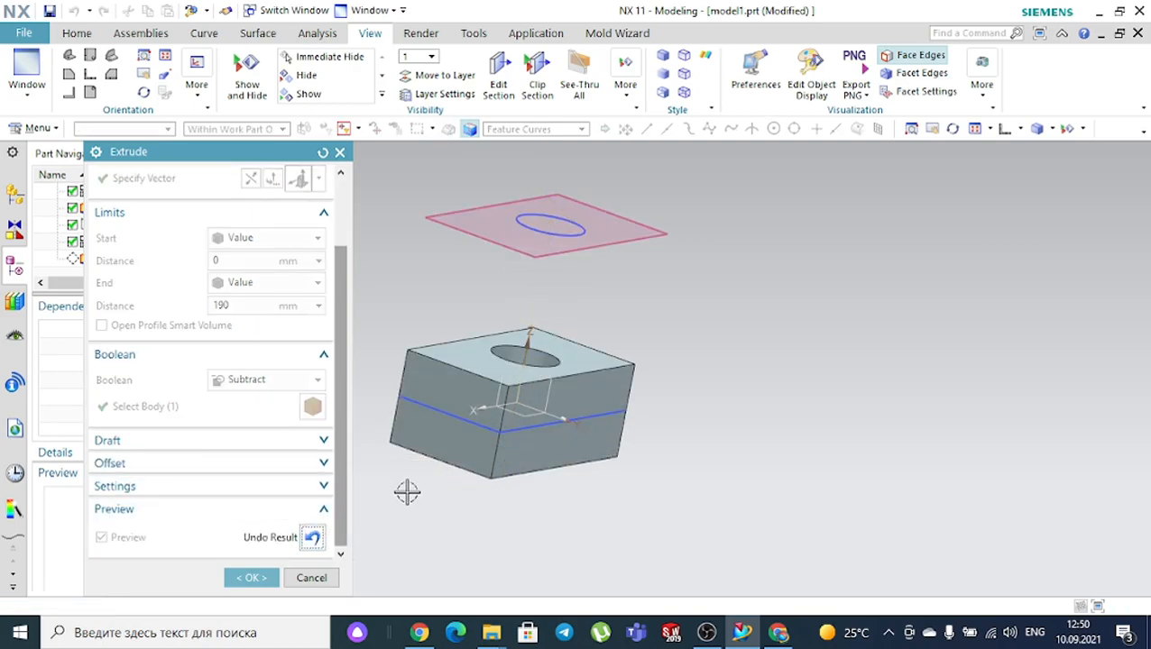
mouse_move(413, 482)
middle_mouse_down()
mouse_move(452, 434)
mouse_move(527, 442)
mouse_move(565, 375)
mouse_move(522, 411)
mouse_move(530, 431)
mouse_move(480, 437)
mouse_move(479, 448)
middle_mouse_up()
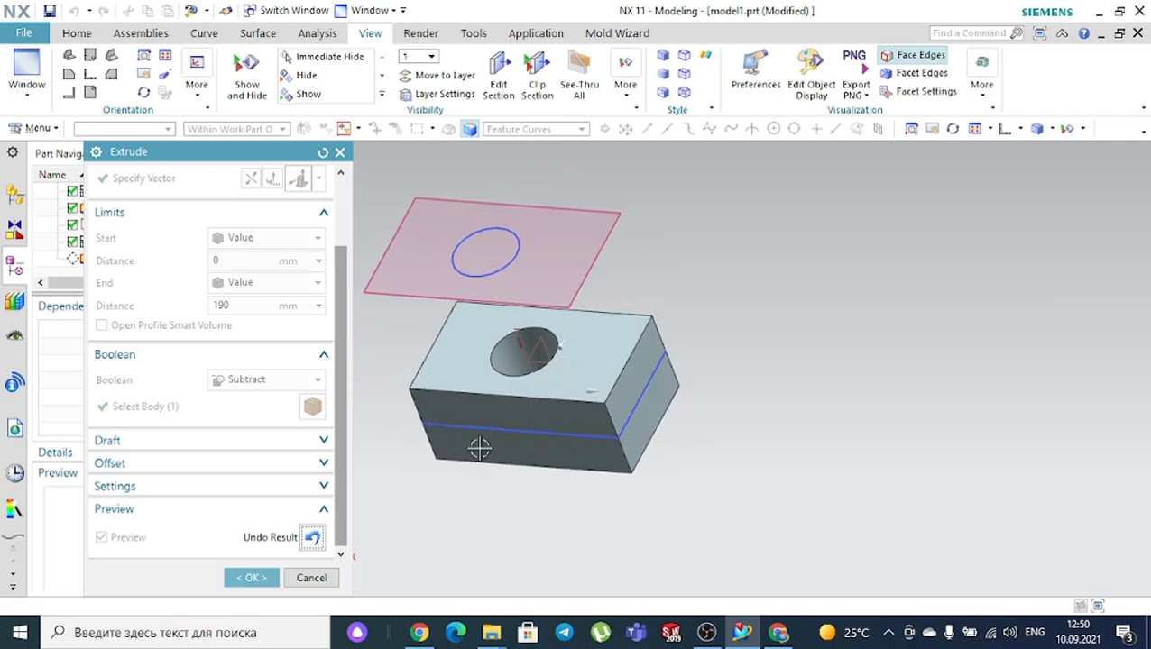
left_click(313, 538)
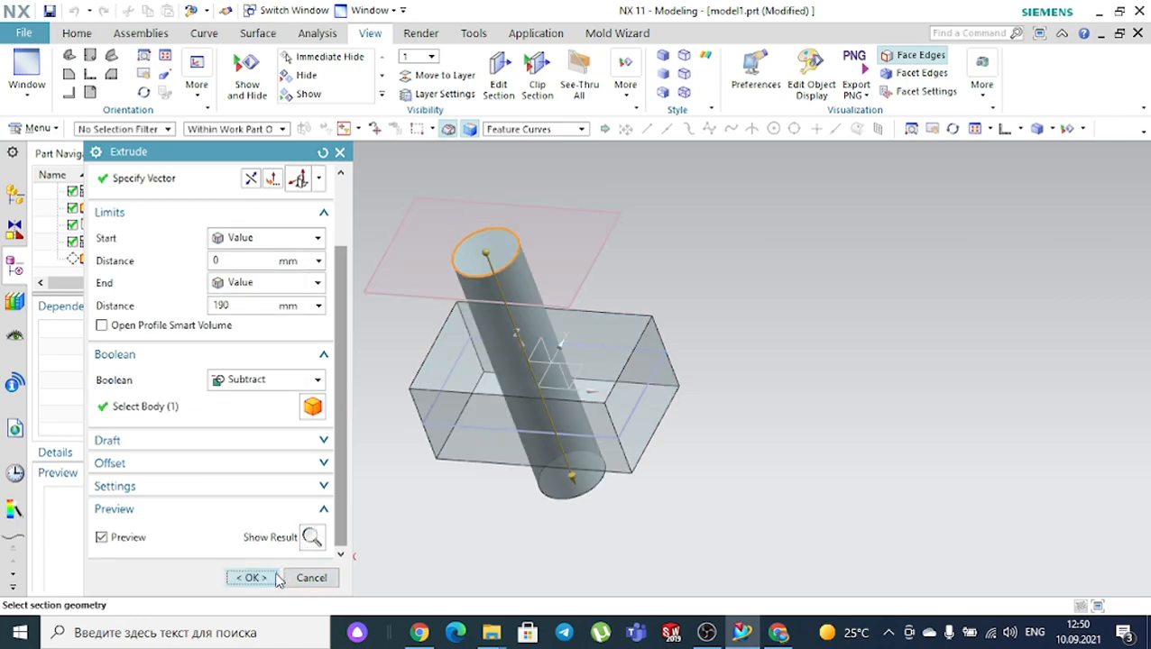
left_click(252, 577)
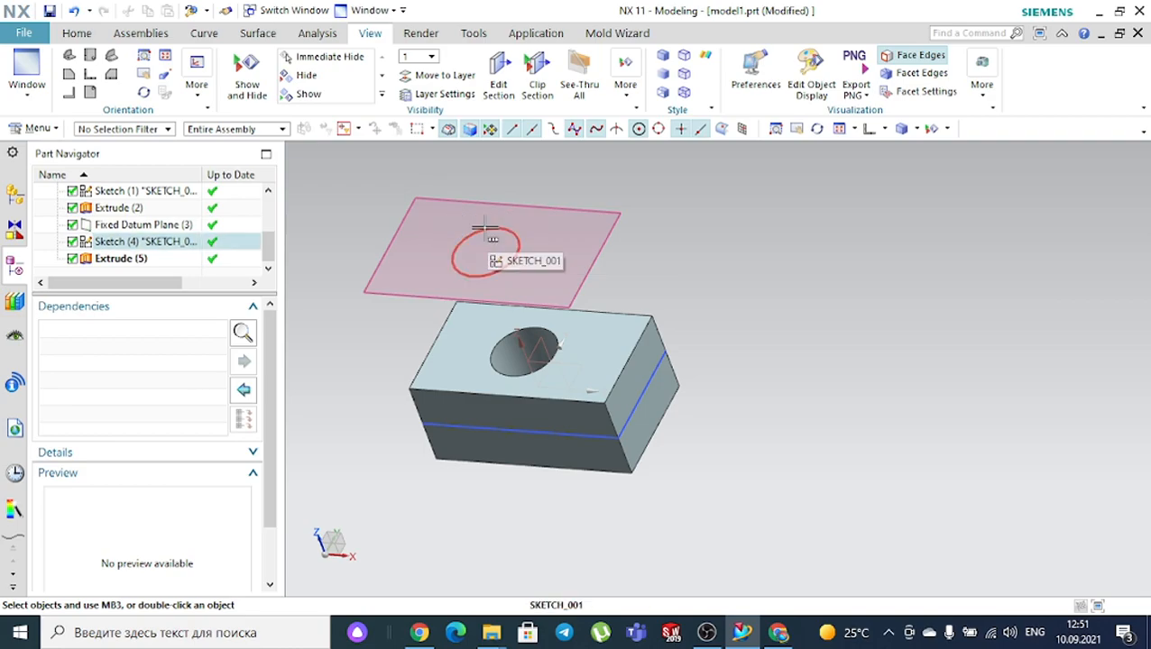
Reopen the circle's sketch on the offset datum plane, set the circle's diameter to 20 mm, and finish the sketch
left_click(175, 244)
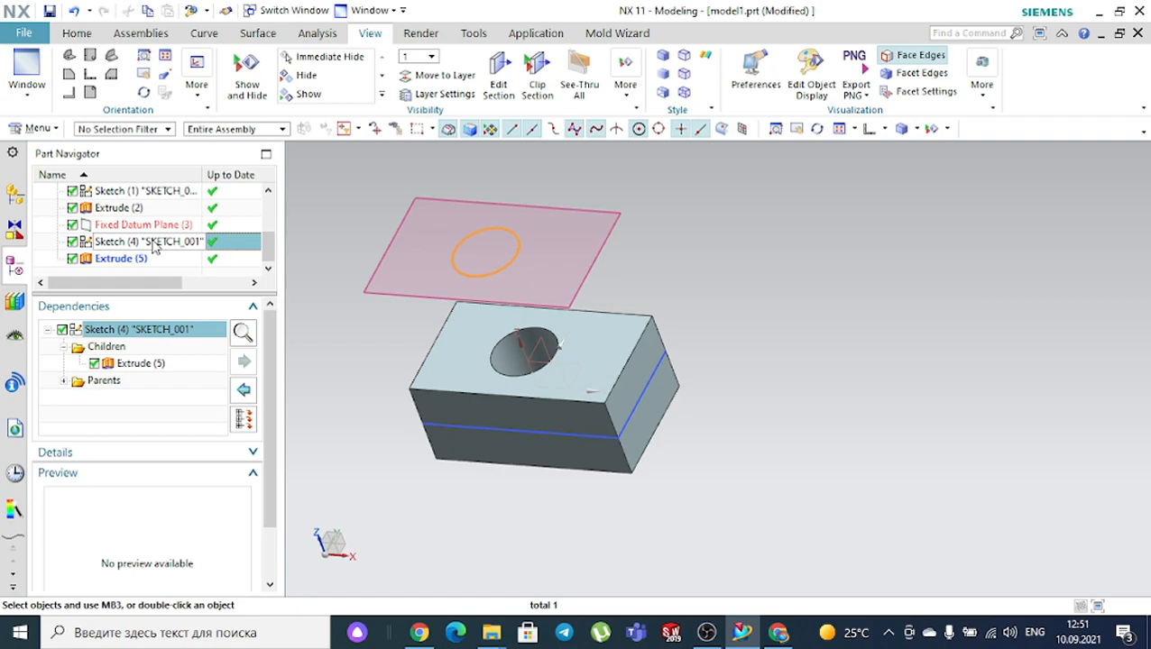
double_click(152, 243)
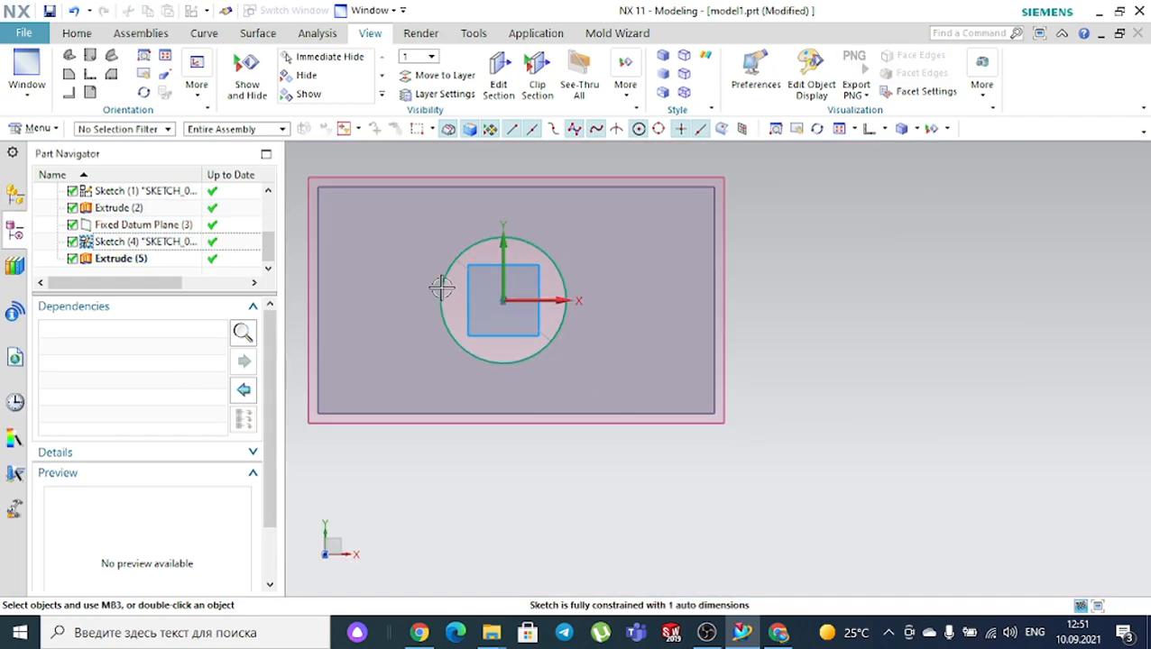
scroll(612, 385, "up", 4)
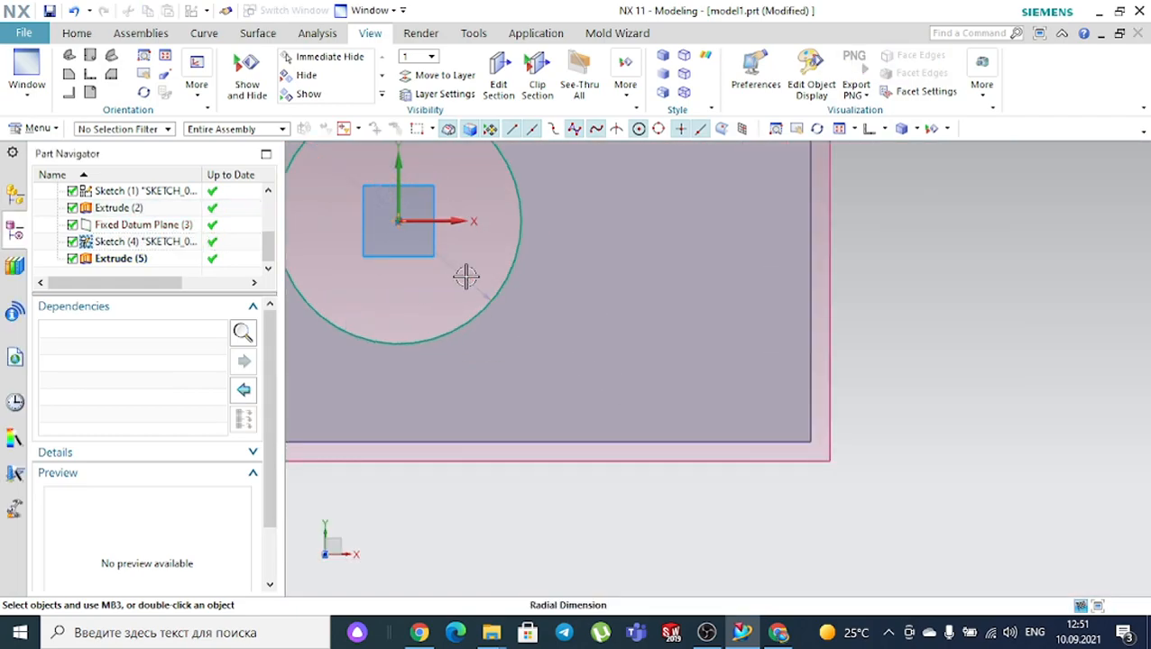
left_click(630, 287)
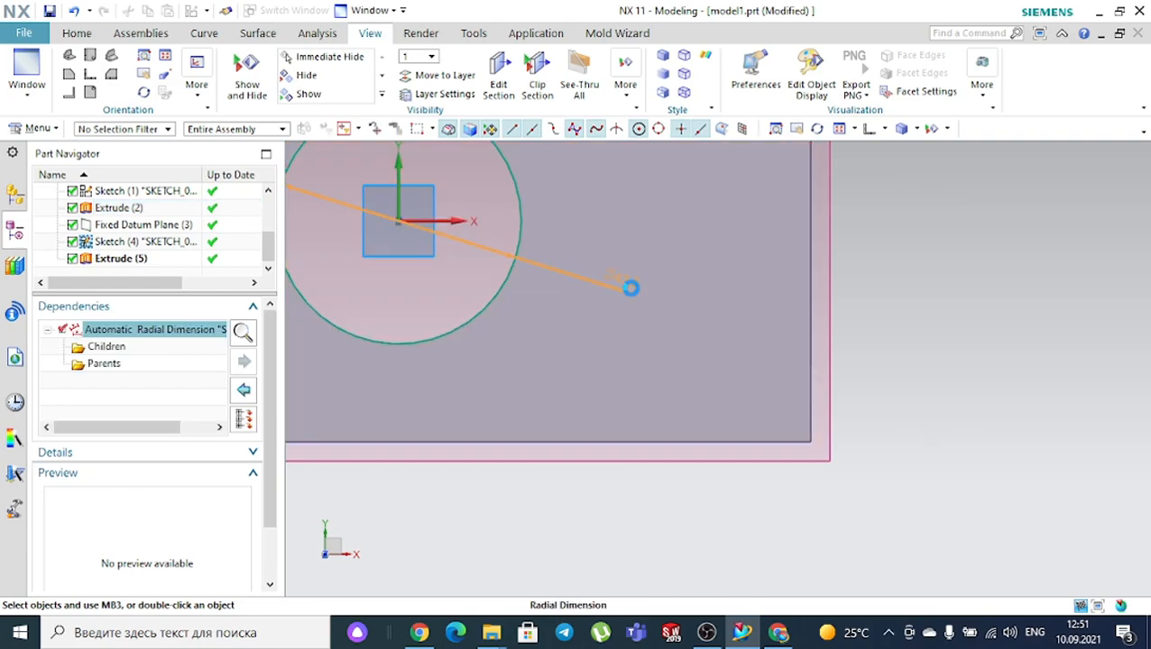
double_click(630, 287)
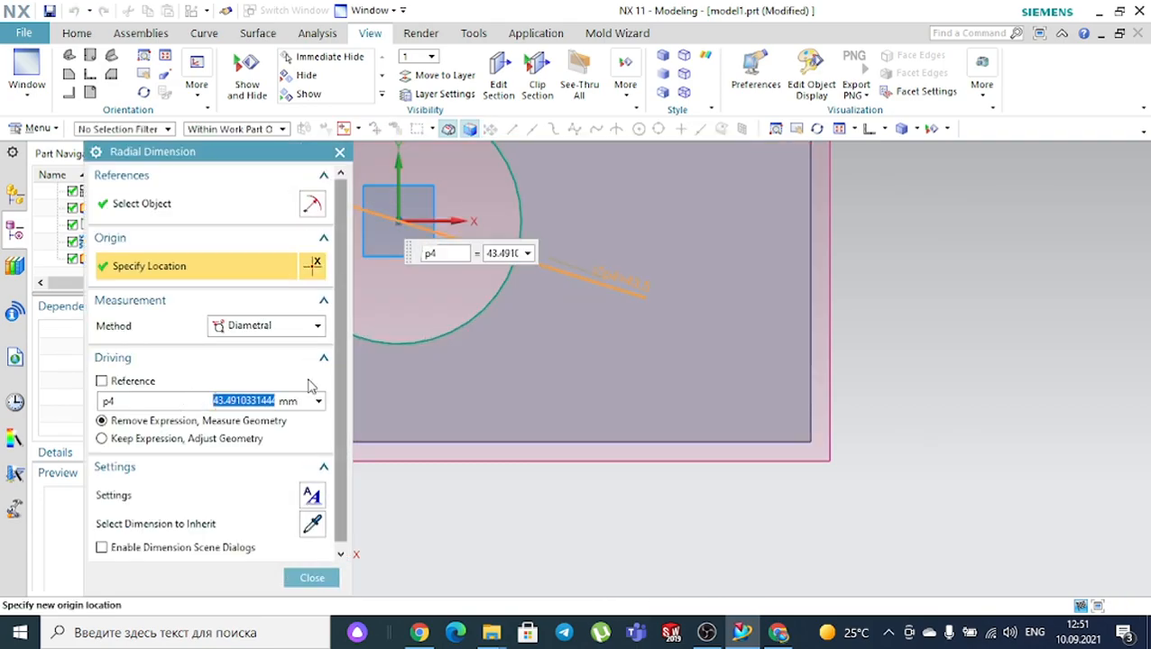
type("20")
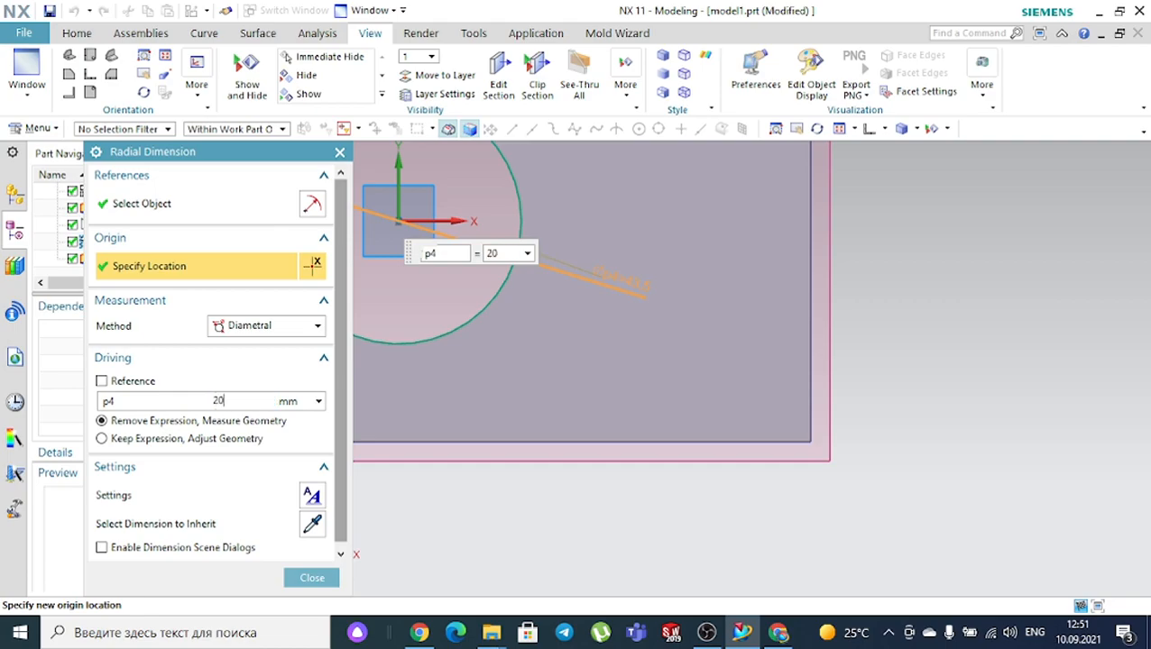
key("Return")
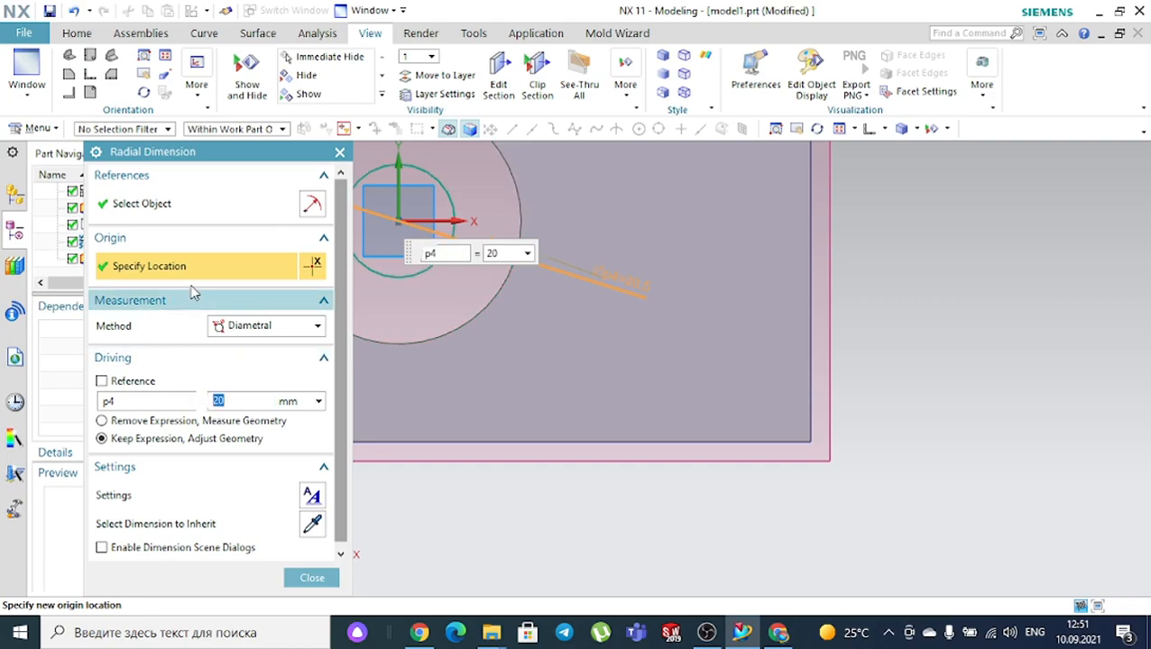
left_click(312, 578)
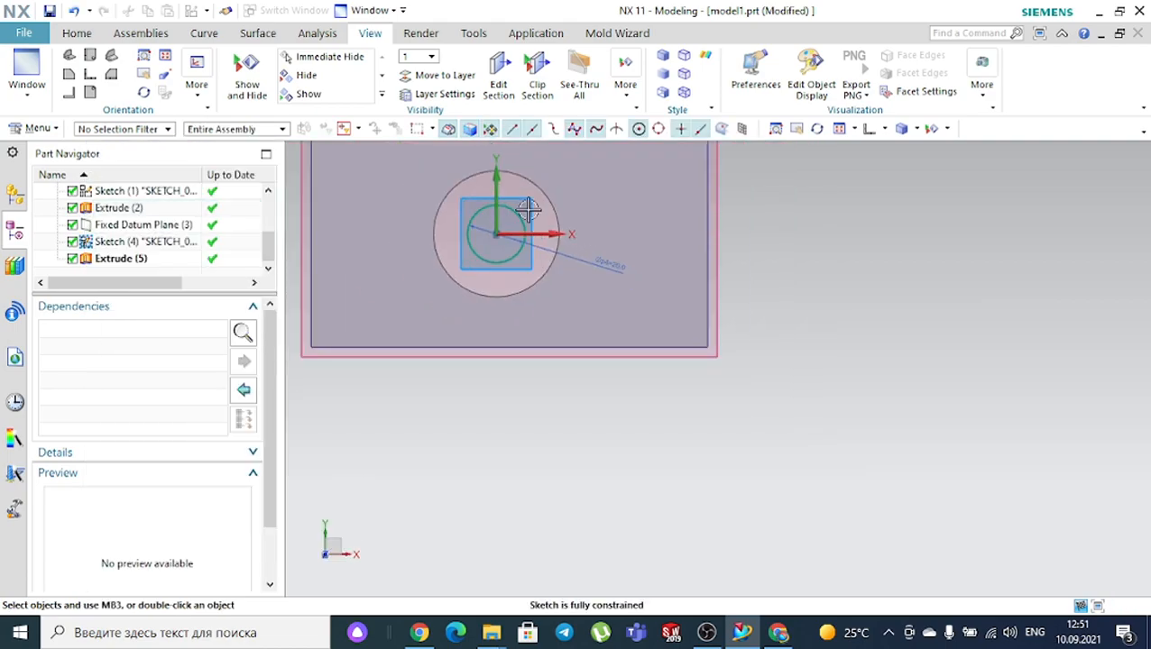
left_click(90, 34)
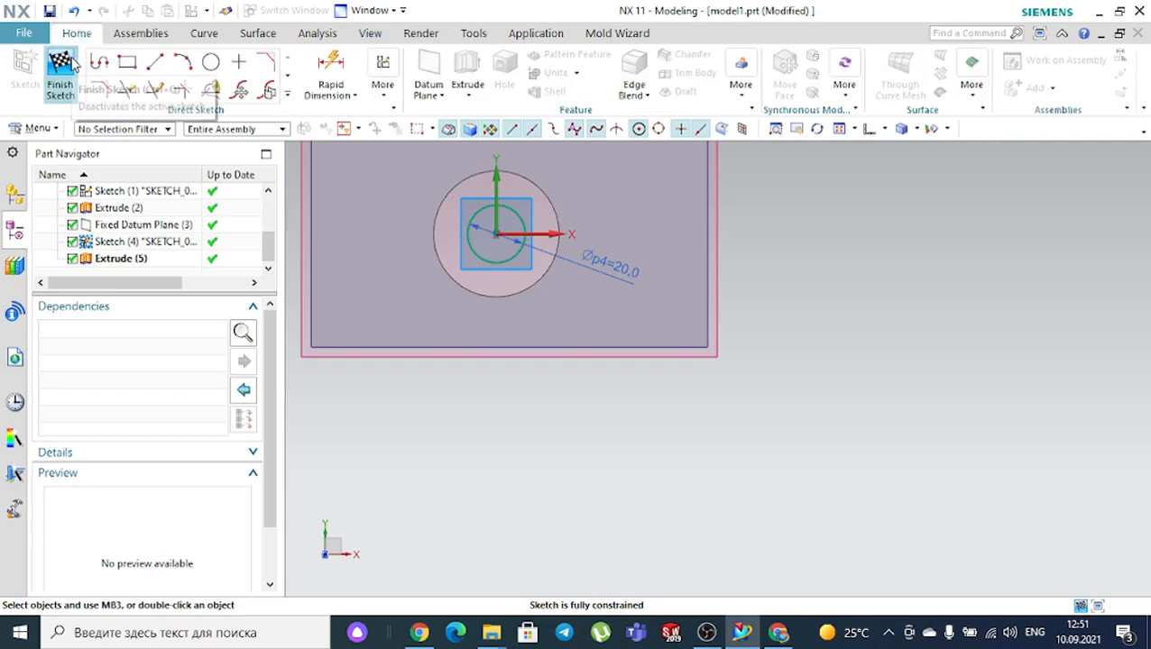
left_click(57, 70)
Examine the resized hole and the block, datum plane, sketch and cut features in the model history, ending in an isometric view
middle_click_drag(477, 354, 522, 358)
scroll(511, 320, "up", 3)
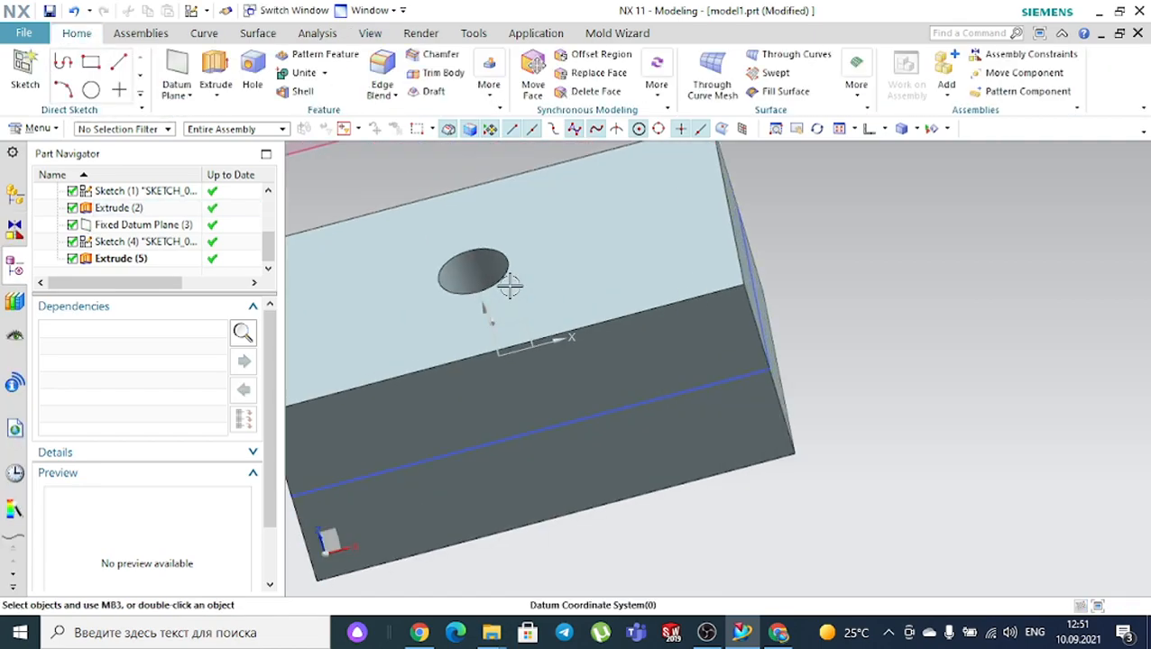
left_click(455, 262)
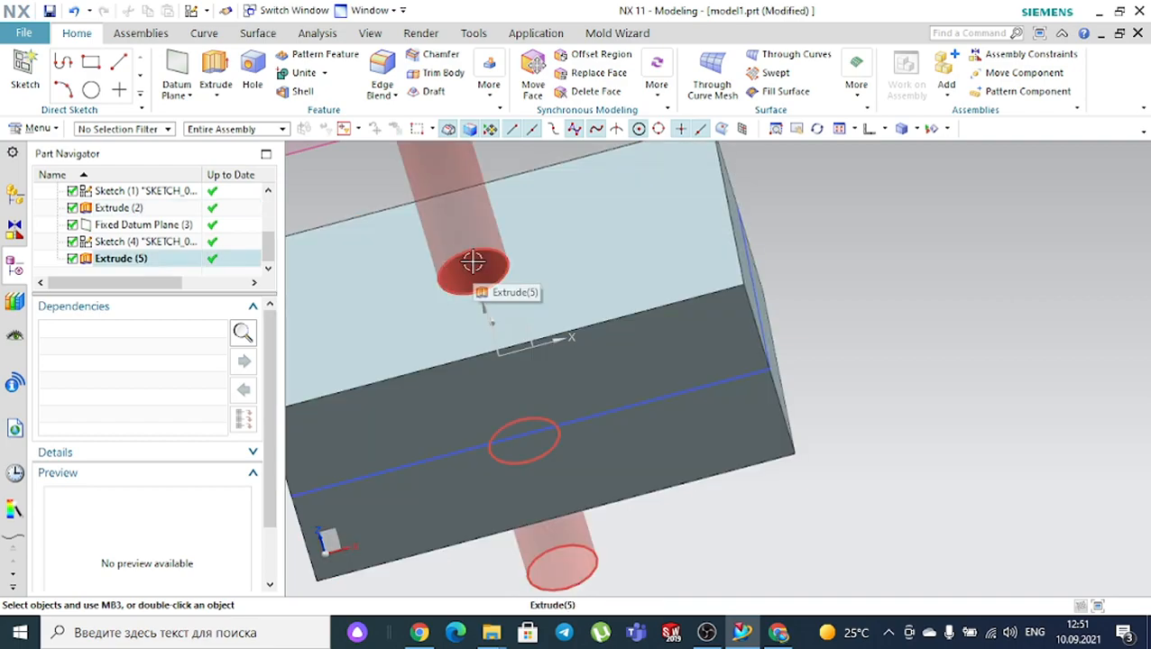
scroll(475, 263, "down", 3)
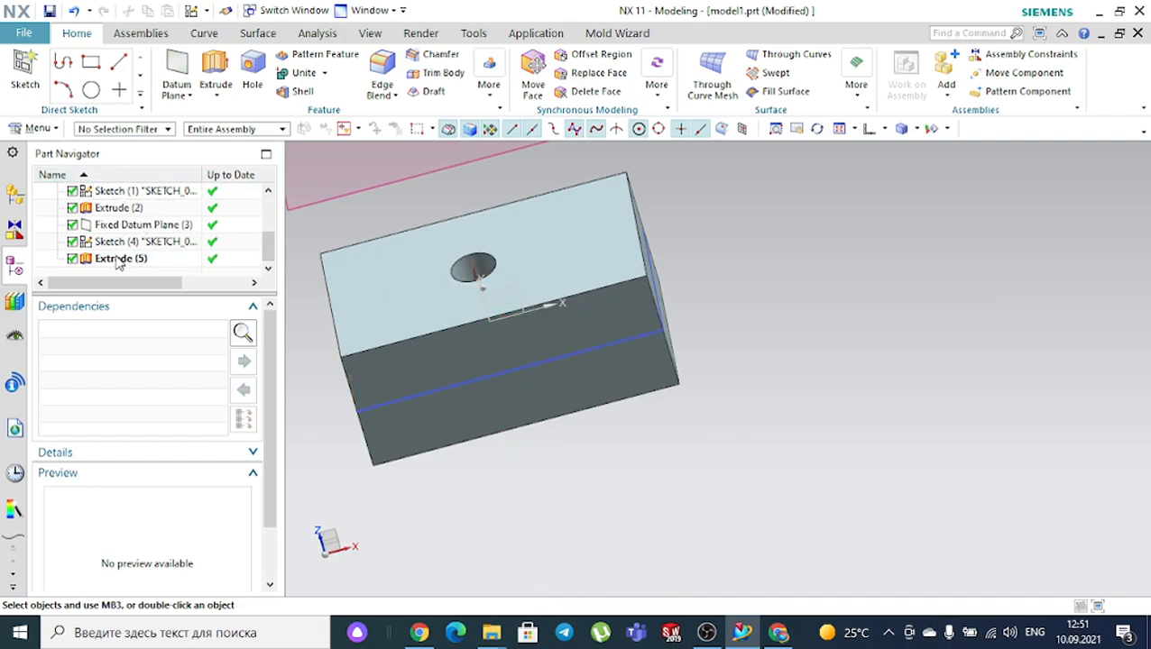
left_click(118, 208)
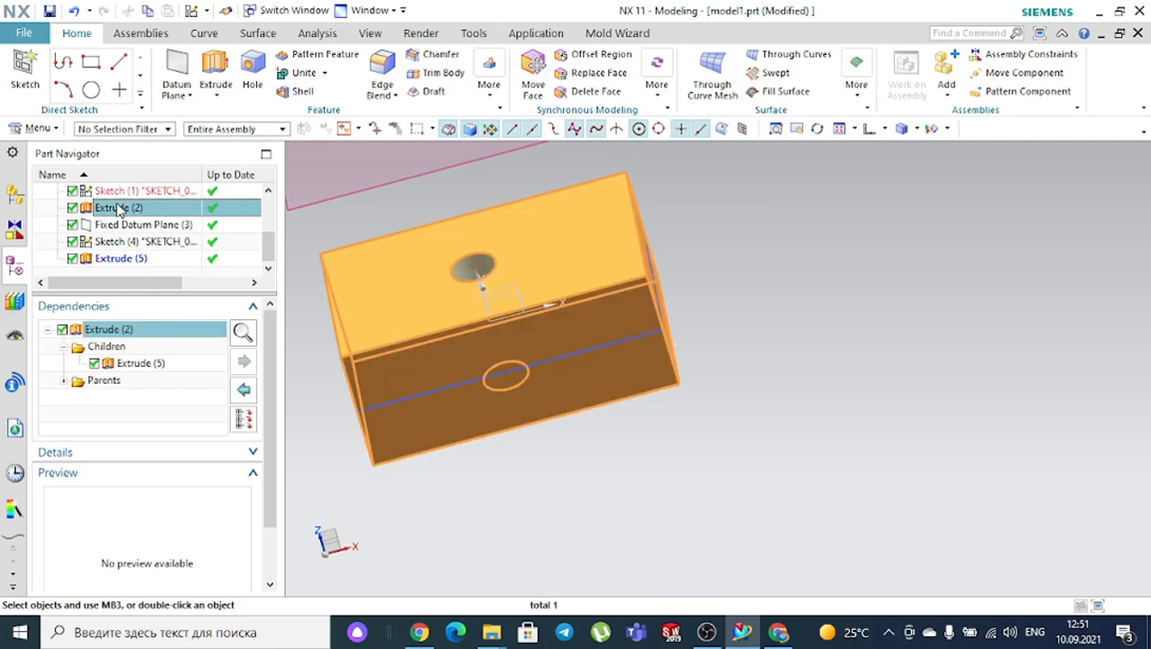
left_click(126, 225)
left_click(170, 241)
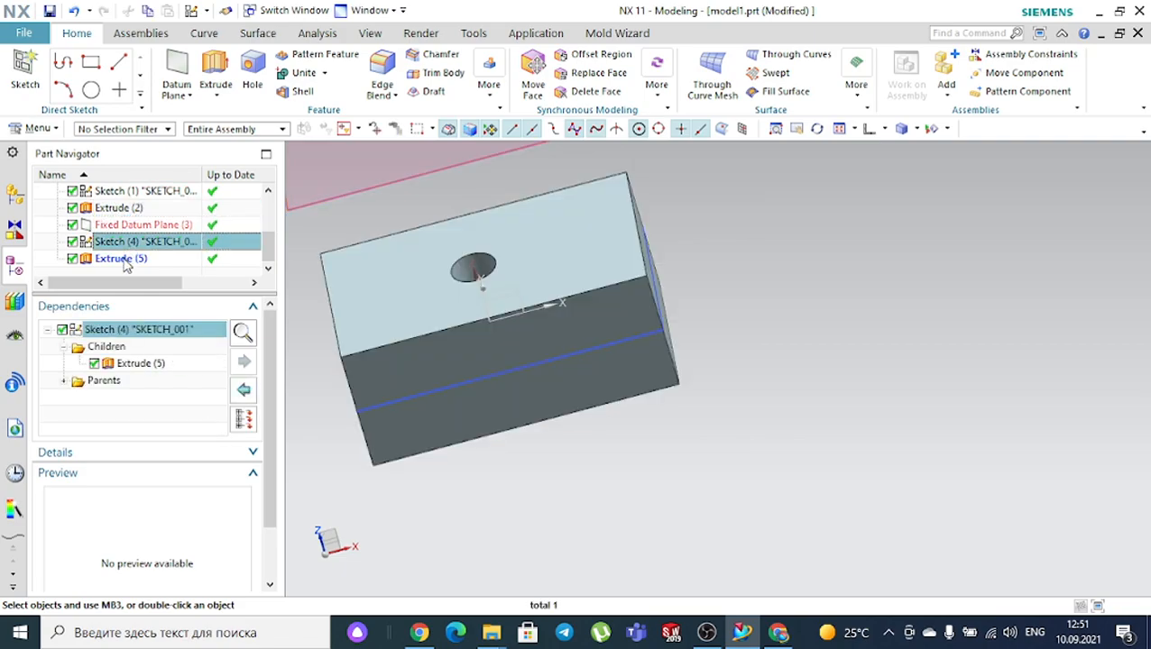
left_click(128, 259)
left_click(132, 210)
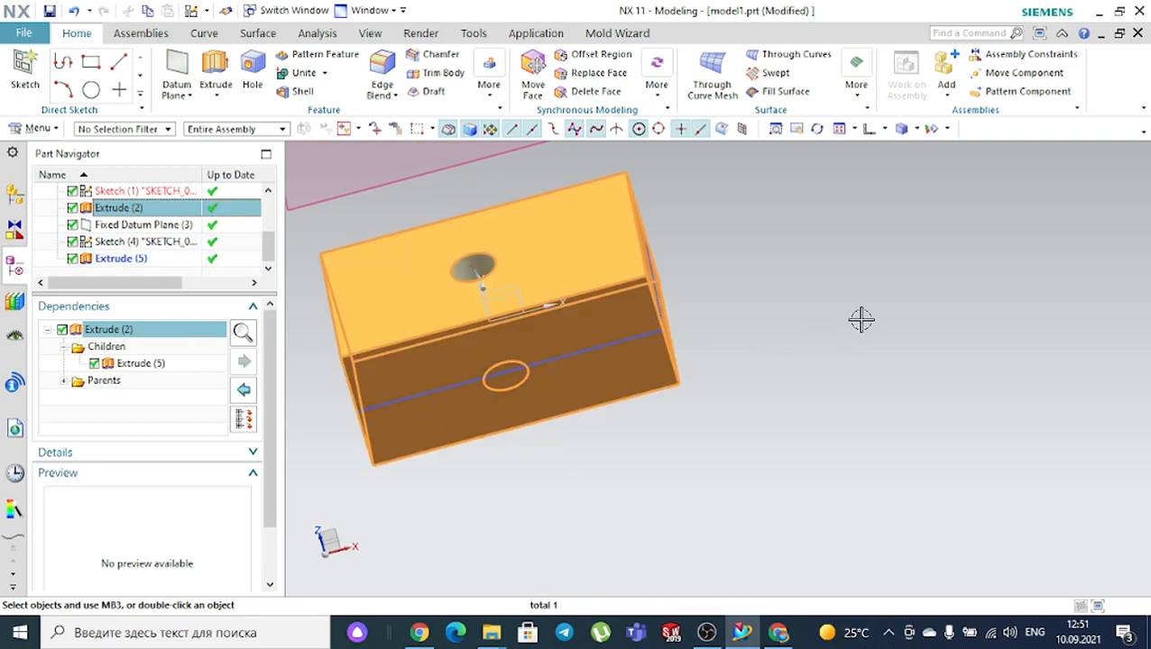
left_click(883, 128)
left_click(888, 158)
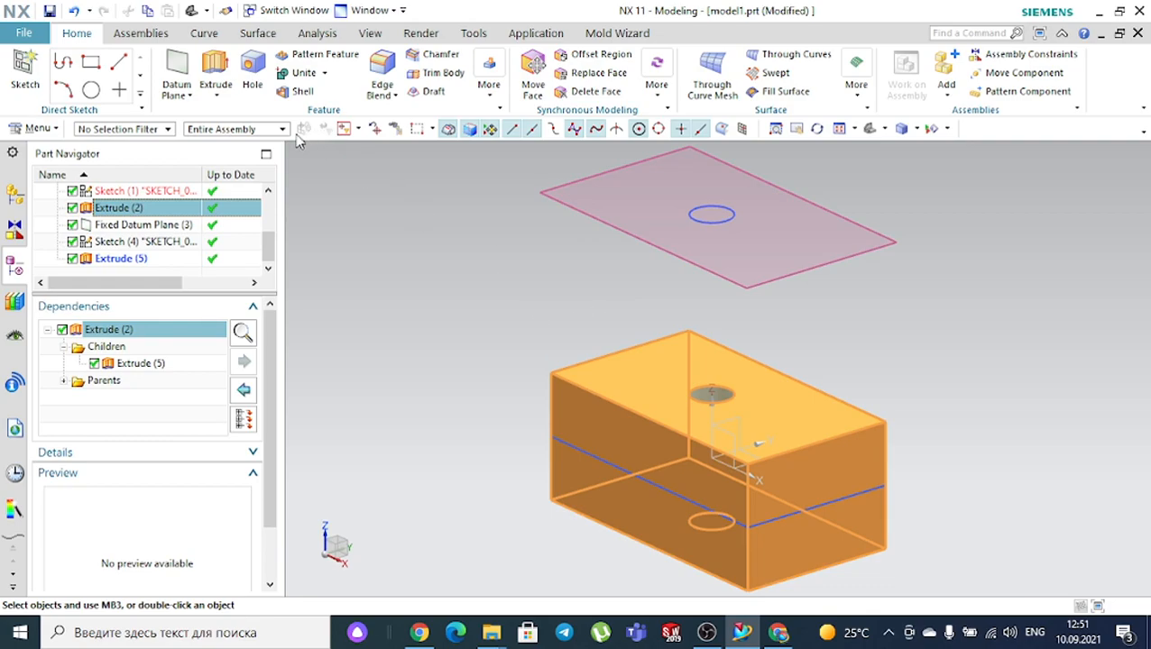
double_click(149, 262)
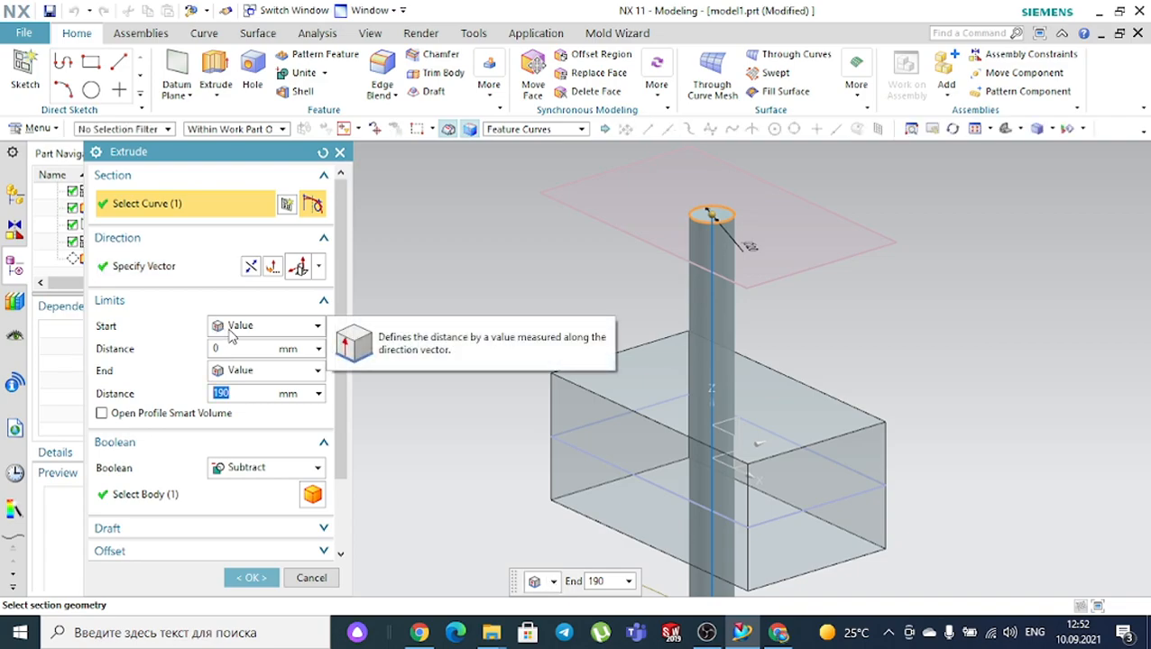
left_click(240, 372)
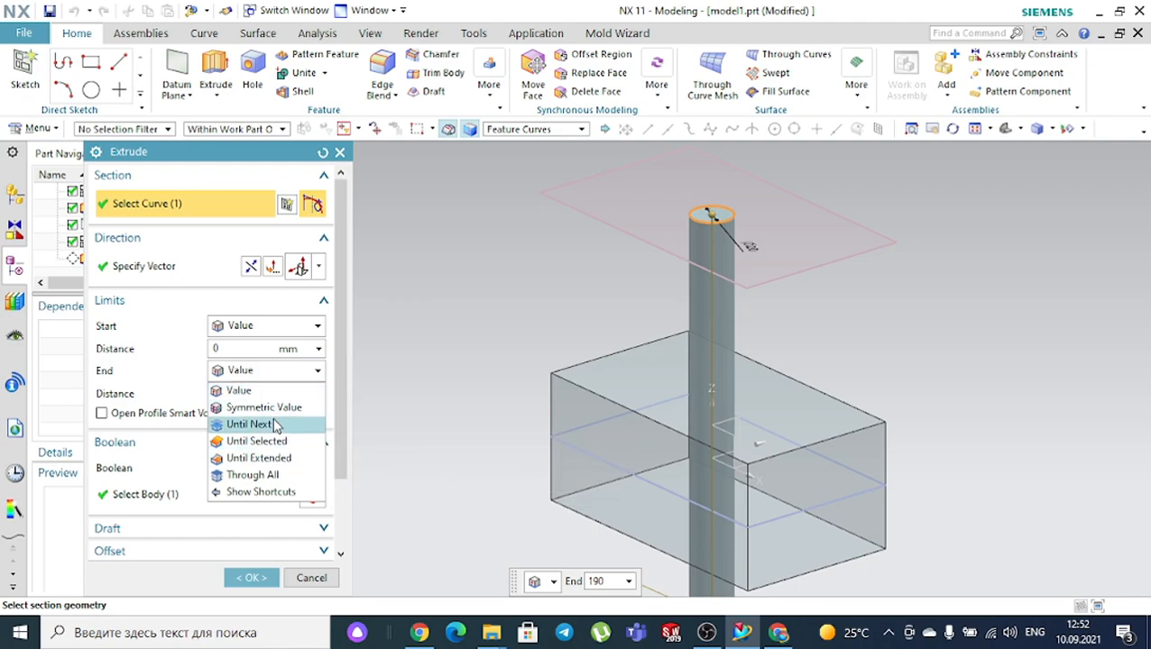
left_click(397, 312)
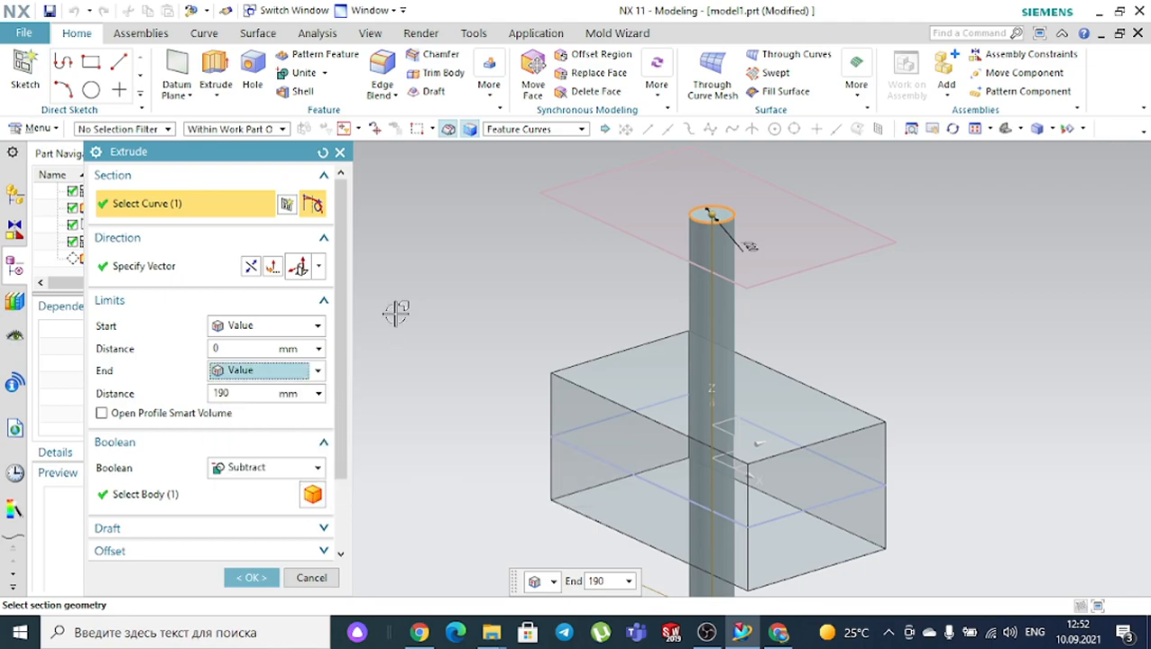
left_click(239, 470)
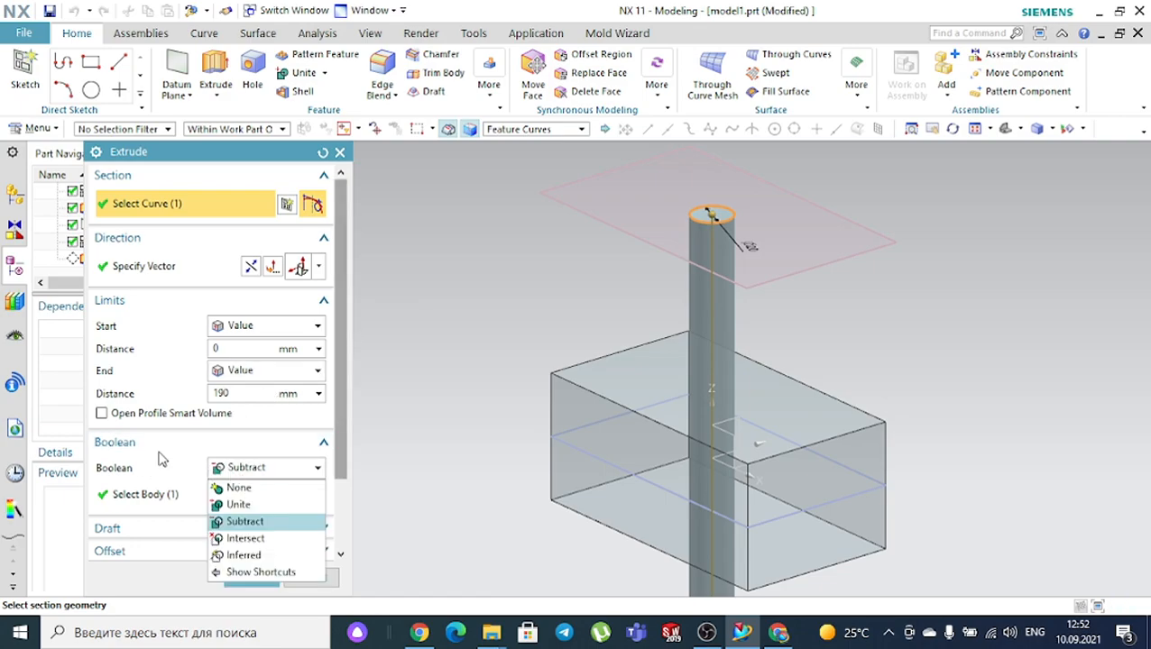
left_click(244, 539)
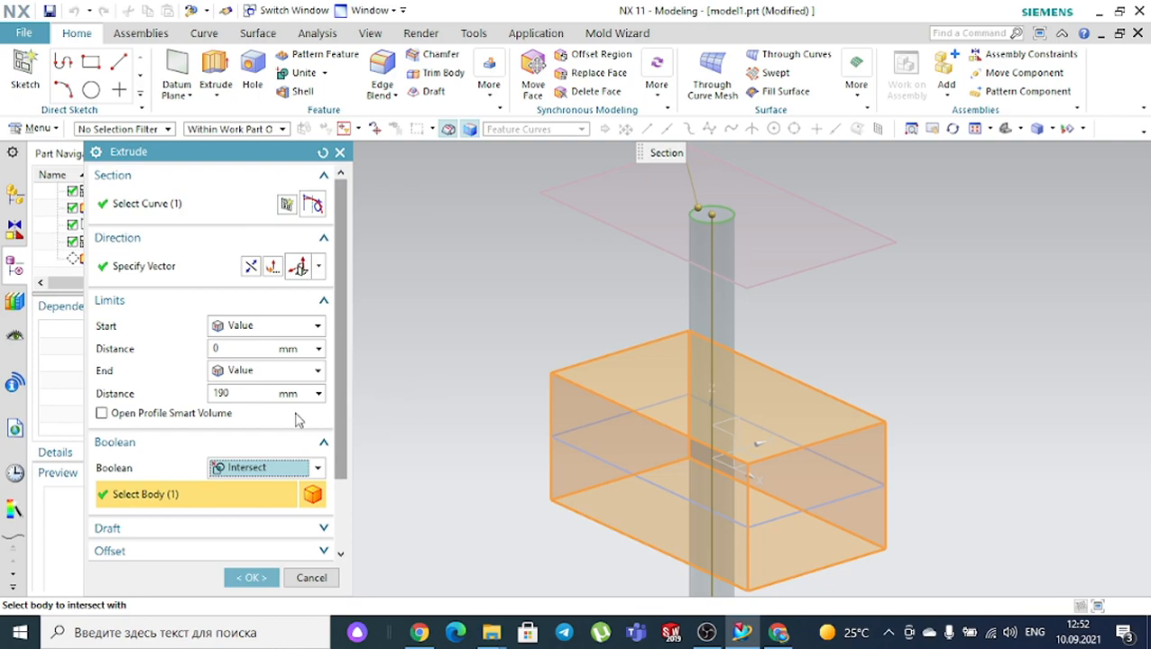
scroll(326, 403, "down", 1)
left_click(340, 153)
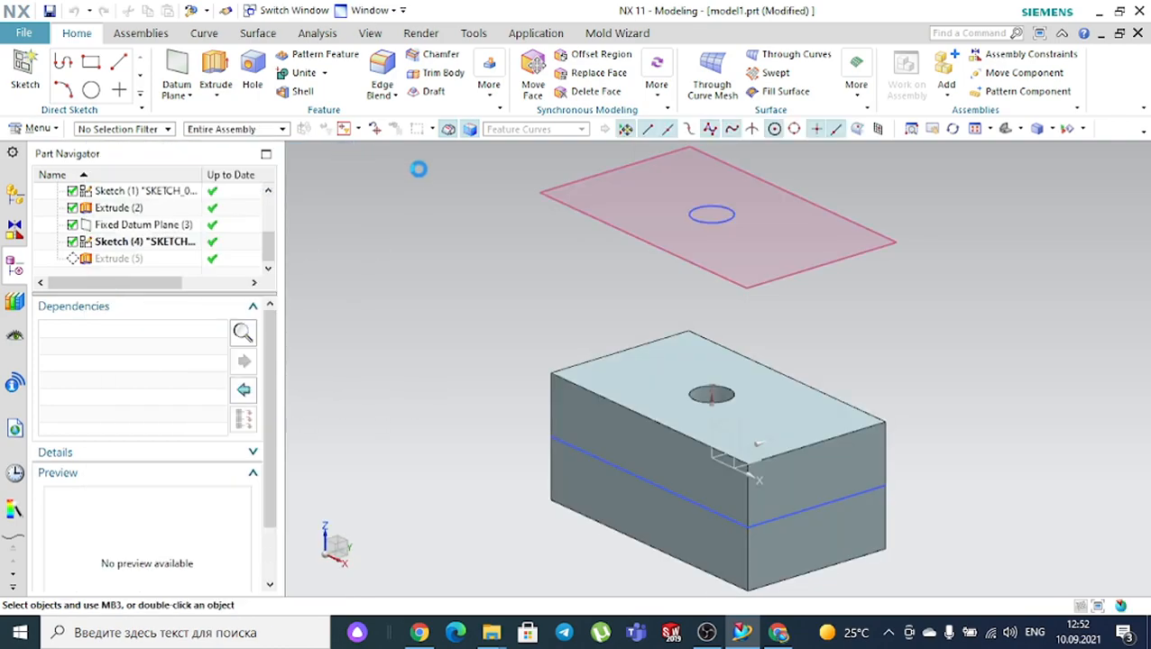
Reopen the circle's cut extrusion, set its Boolean to None, and view the full cylinder against the block from the front
double_click(145, 258)
scroll(270, 408, "down", 2)
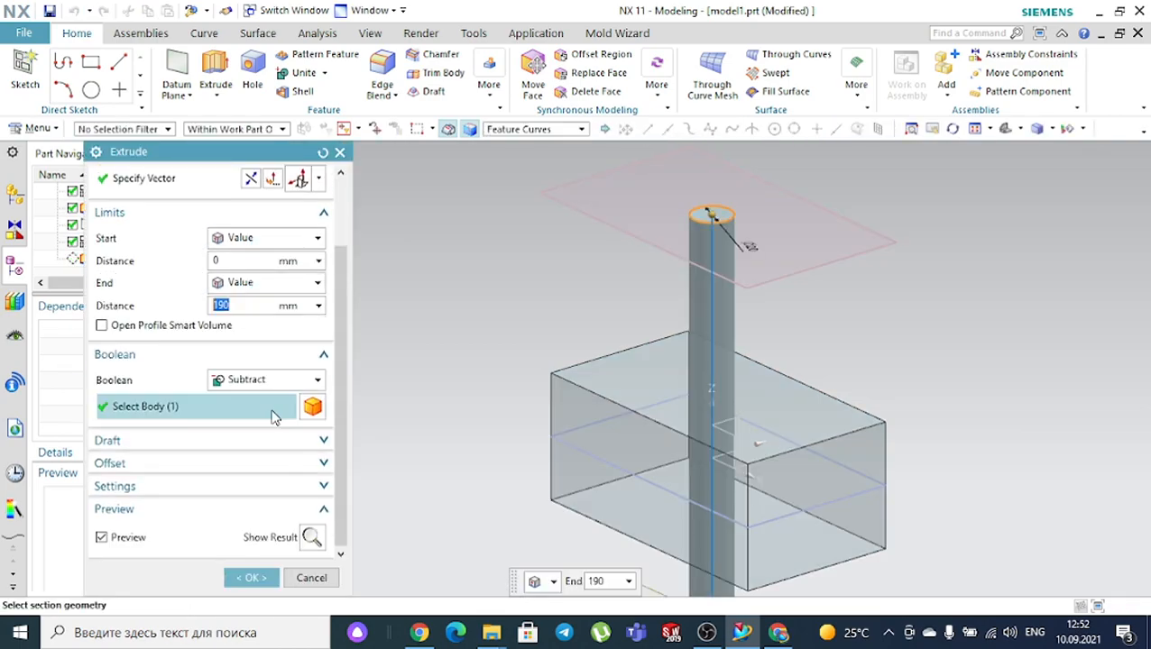
left_click(270, 382)
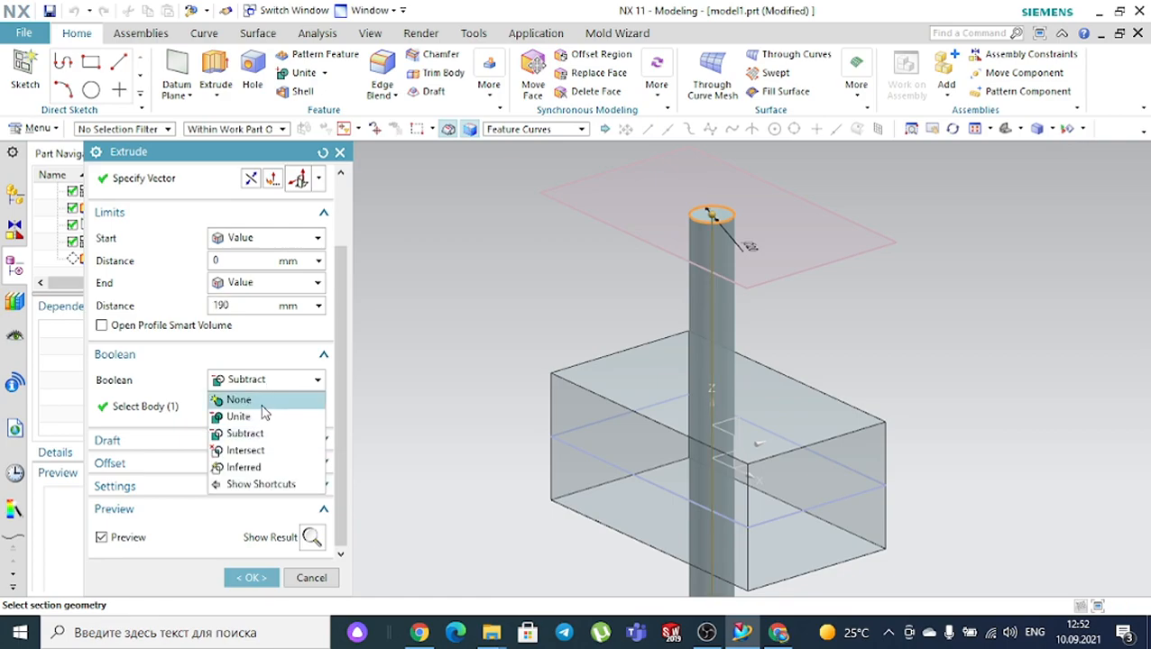
left_click(264, 404)
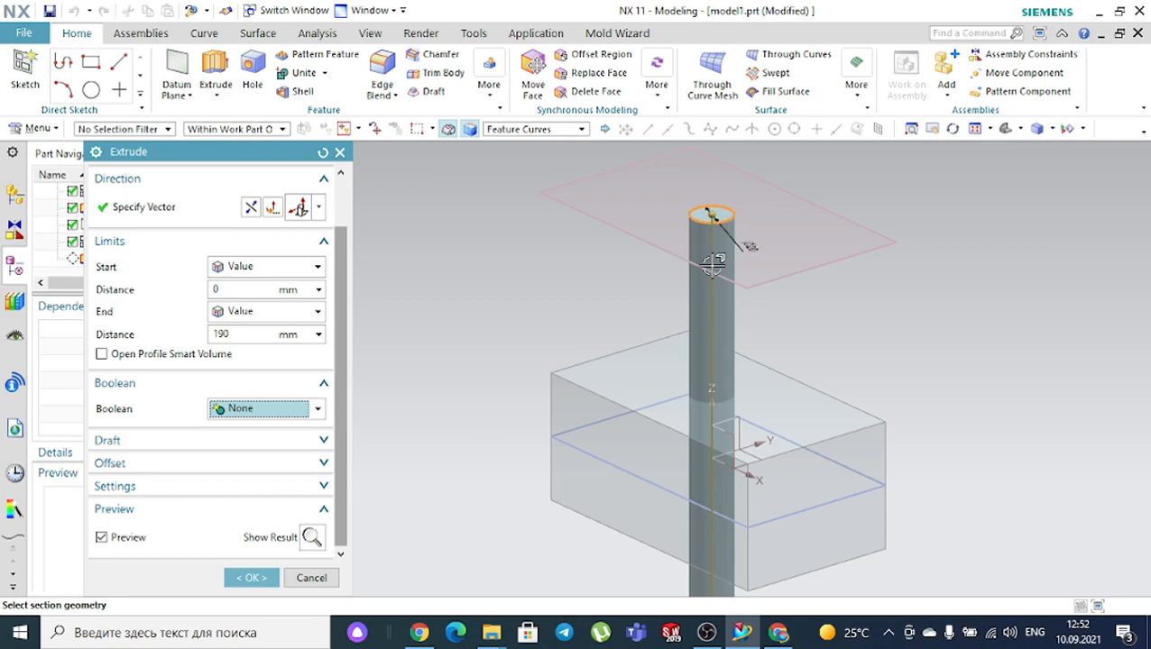
scroll(722, 227, "down", 2)
middle_click_drag(605, 462, 673, 443)
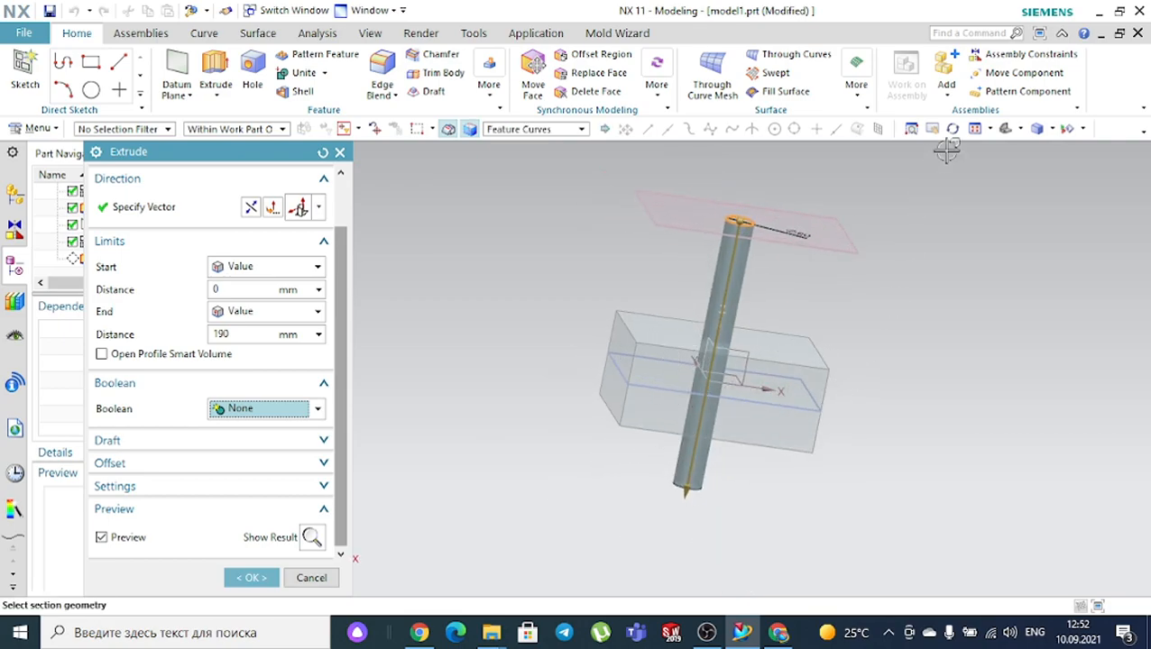
left_click(1019, 130)
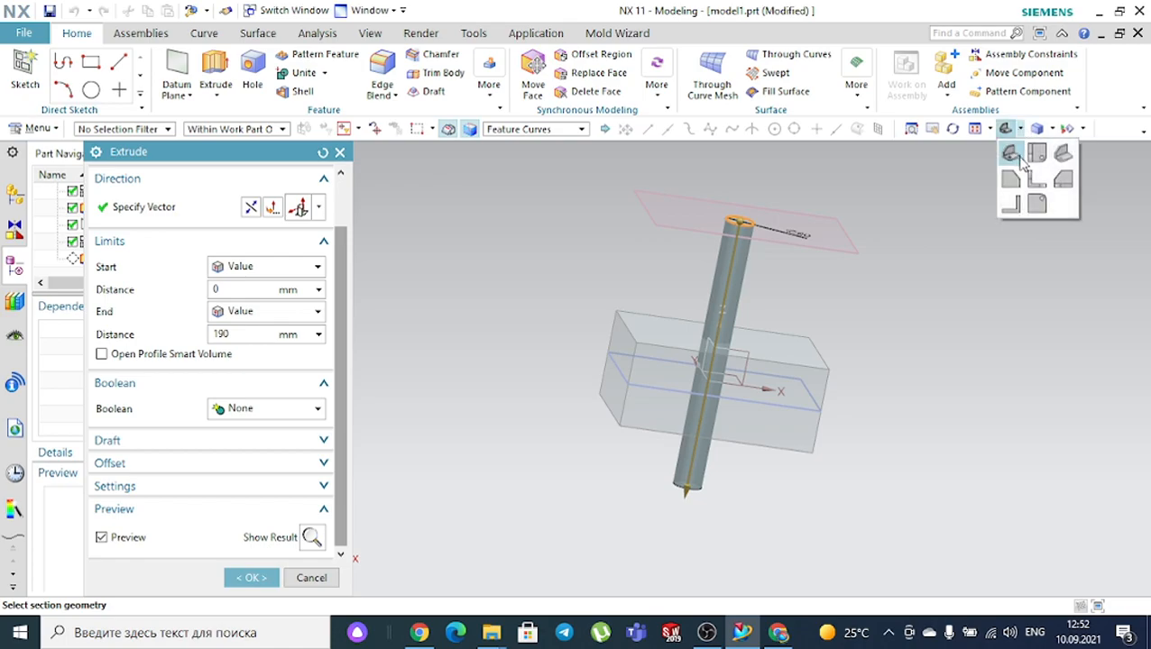
left_click(1036, 154)
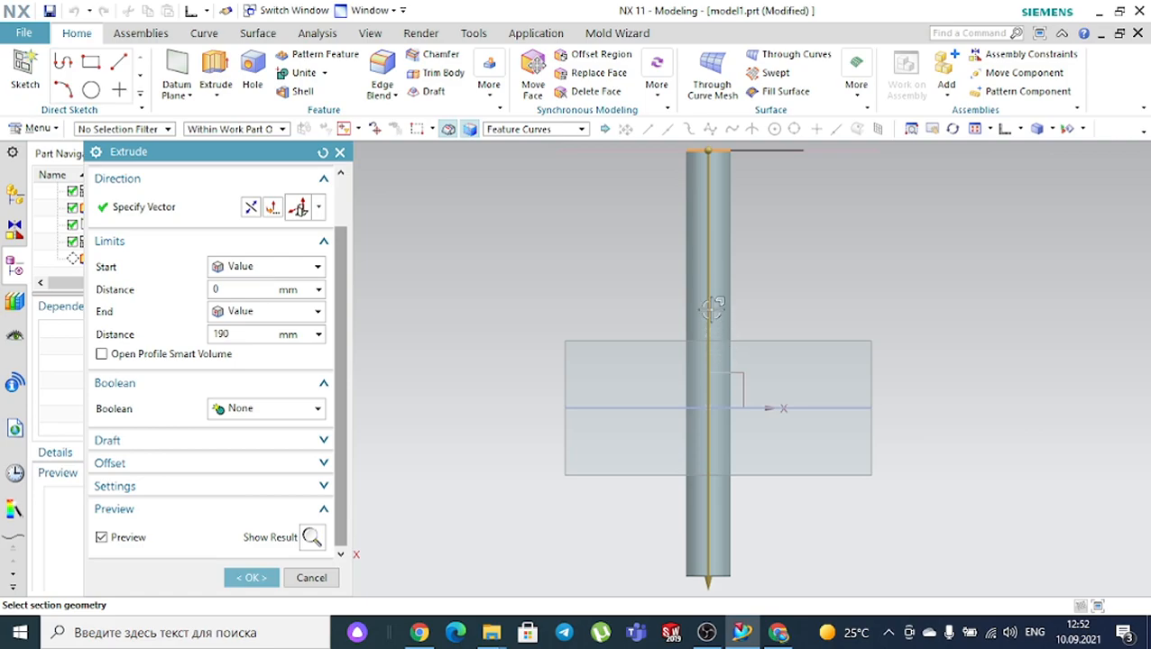
Set the extrusion's Boolean to Intersect with the block and examine the computed result
left_click(284, 408)
left_click(267, 478)
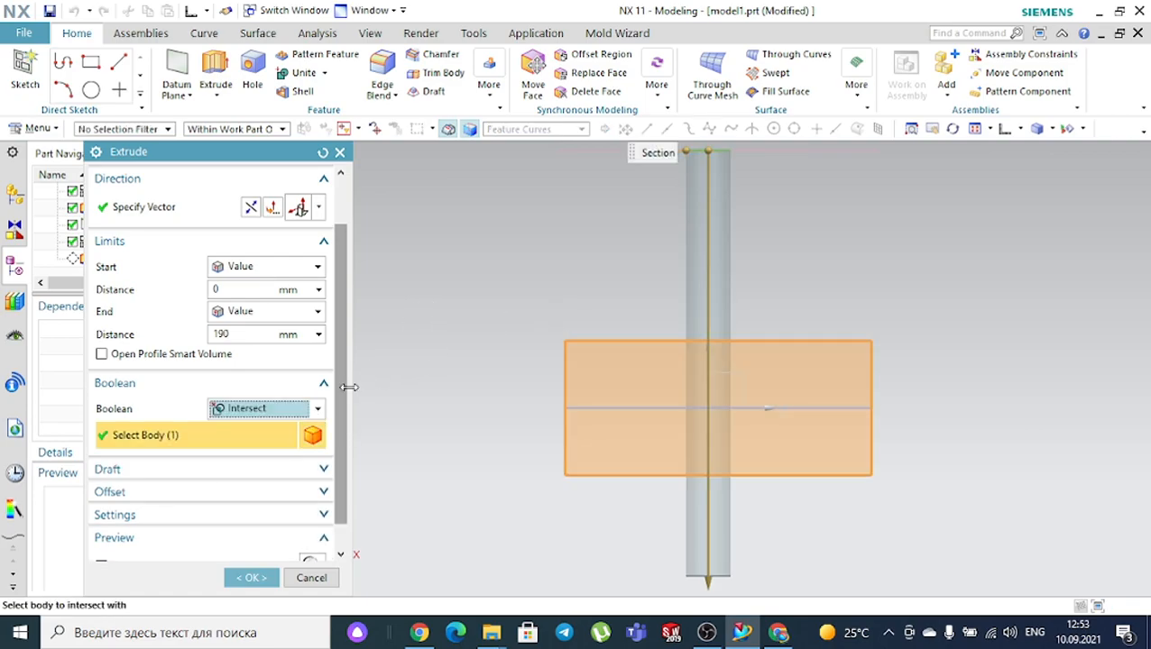
middle_click_drag(555, 242, 622, 329)
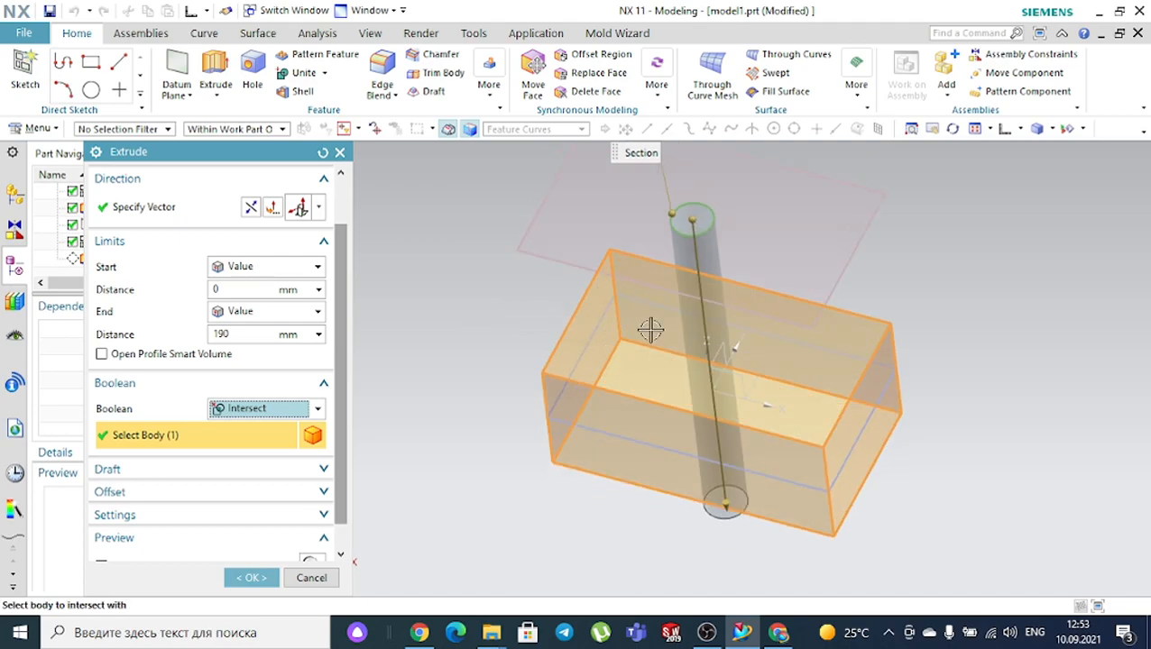
scroll(307, 532, "down", 1)
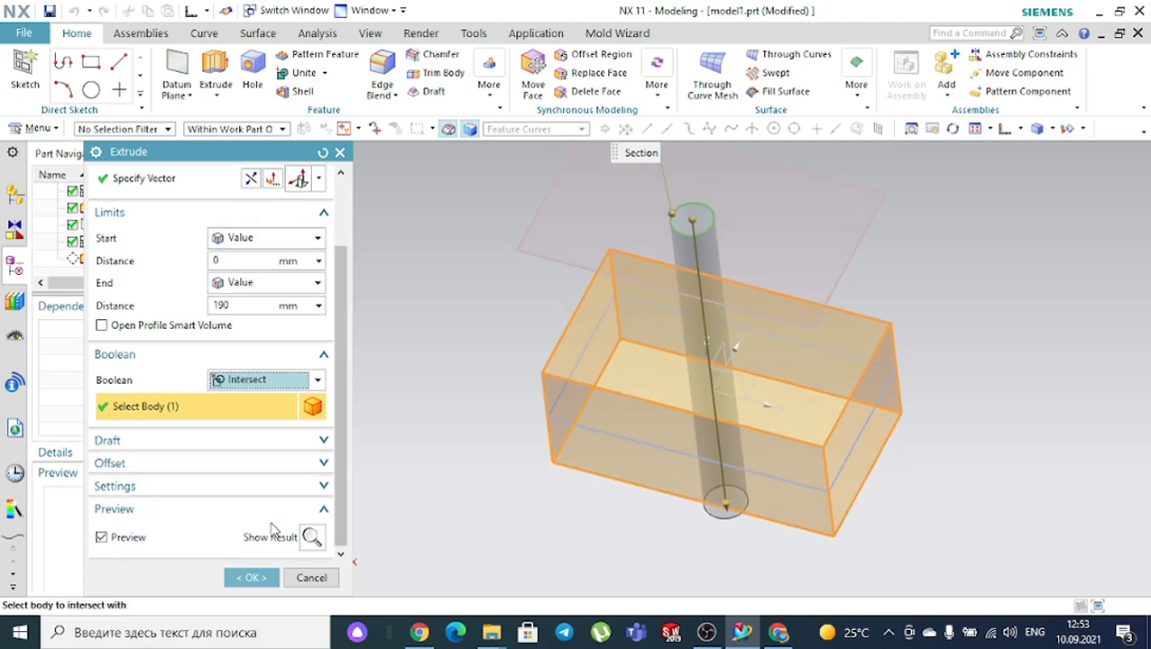
left_click(311, 536)
middle_click_drag(514, 428, 532, 386)
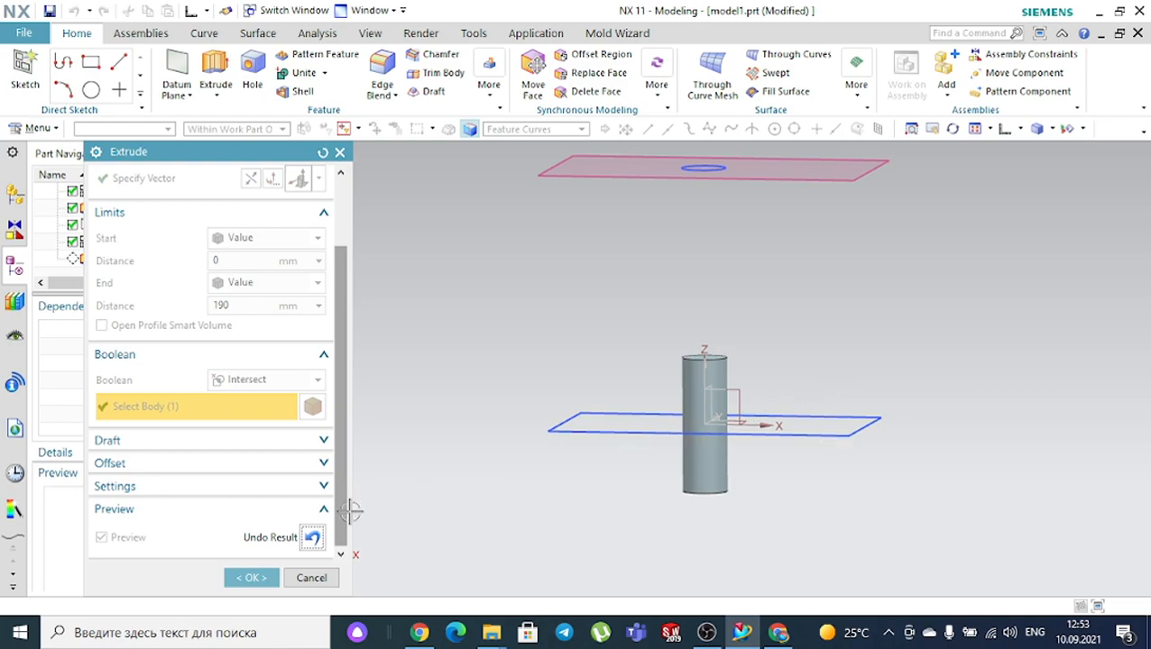
Compare the intersect preview with the computed result once more and accept the edited extrusion
left_click(312, 538)
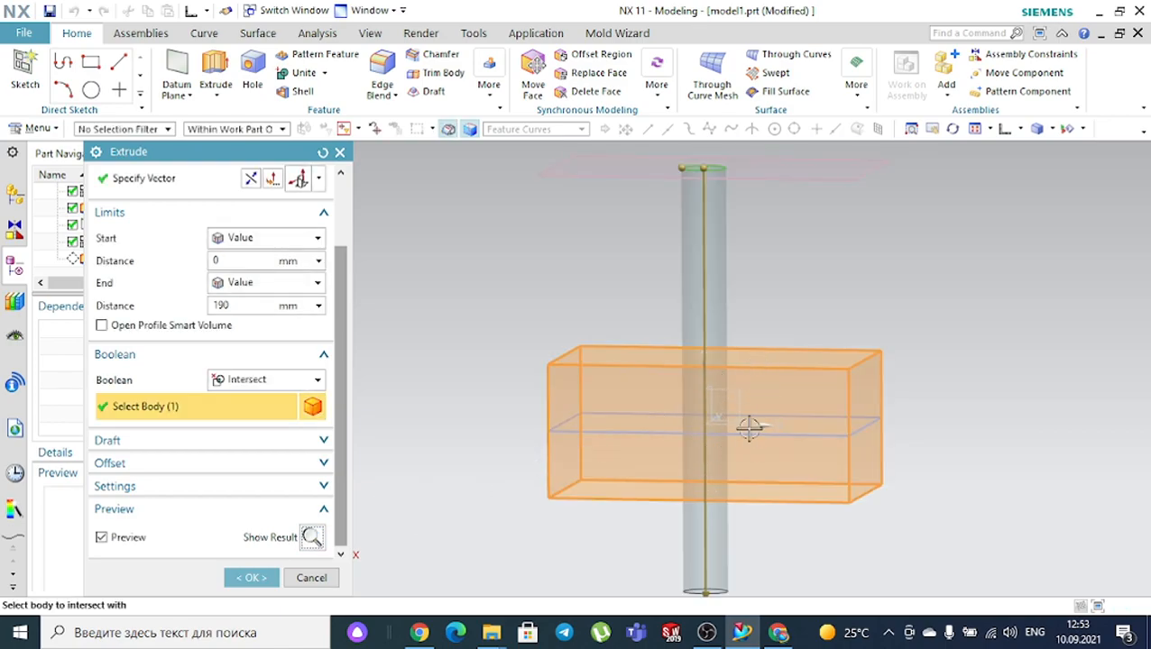
left_click(312, 538)
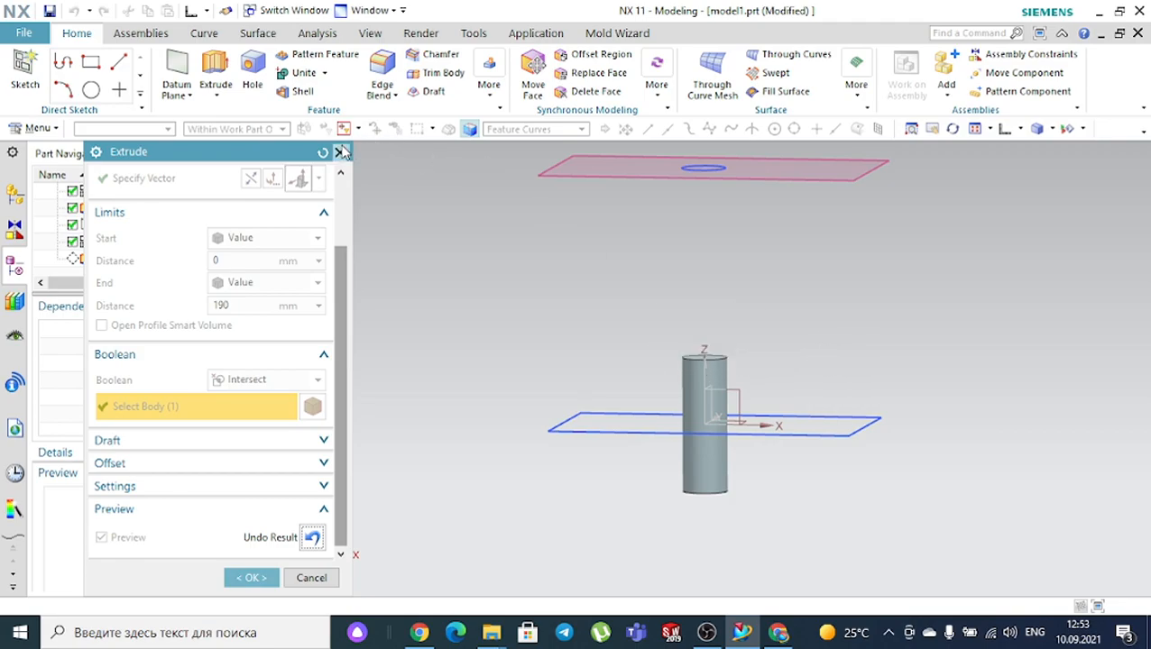
left_click(251, 578)
mouse_move(504, 401)
middle_mouse_down()
mouse_move(536, 378)
mouse_move(515, 385)
middle_mouse_up()
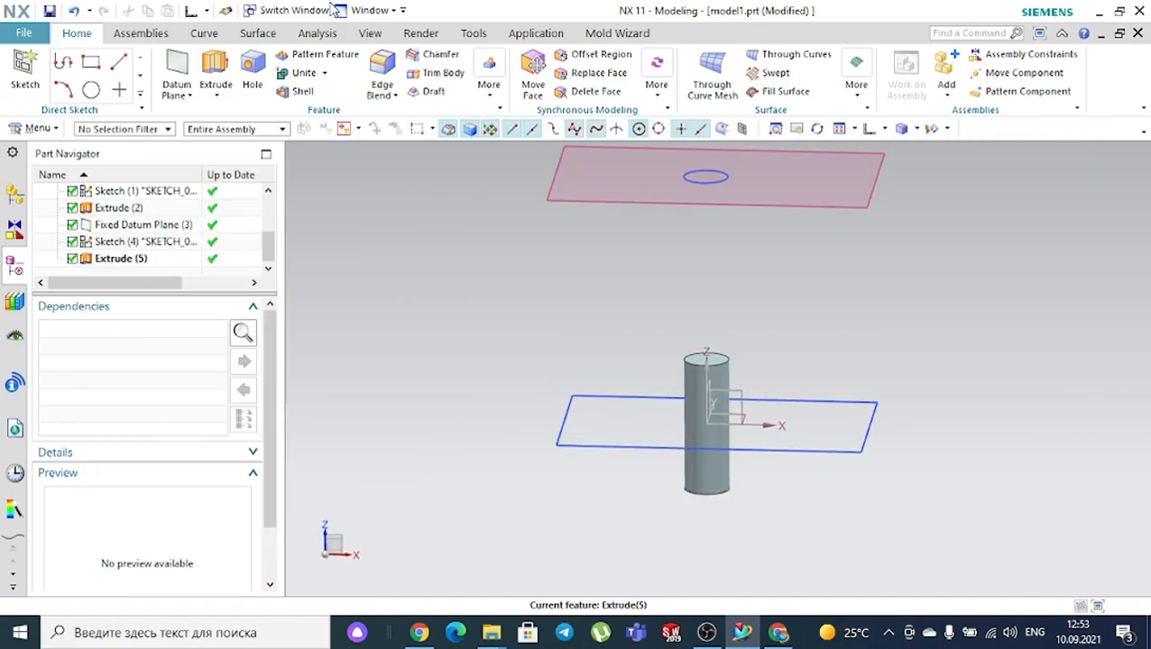
Measure the cylinder's height between the arc centres of its top and bottom edges, and close the measurement
left_click(302, 35)
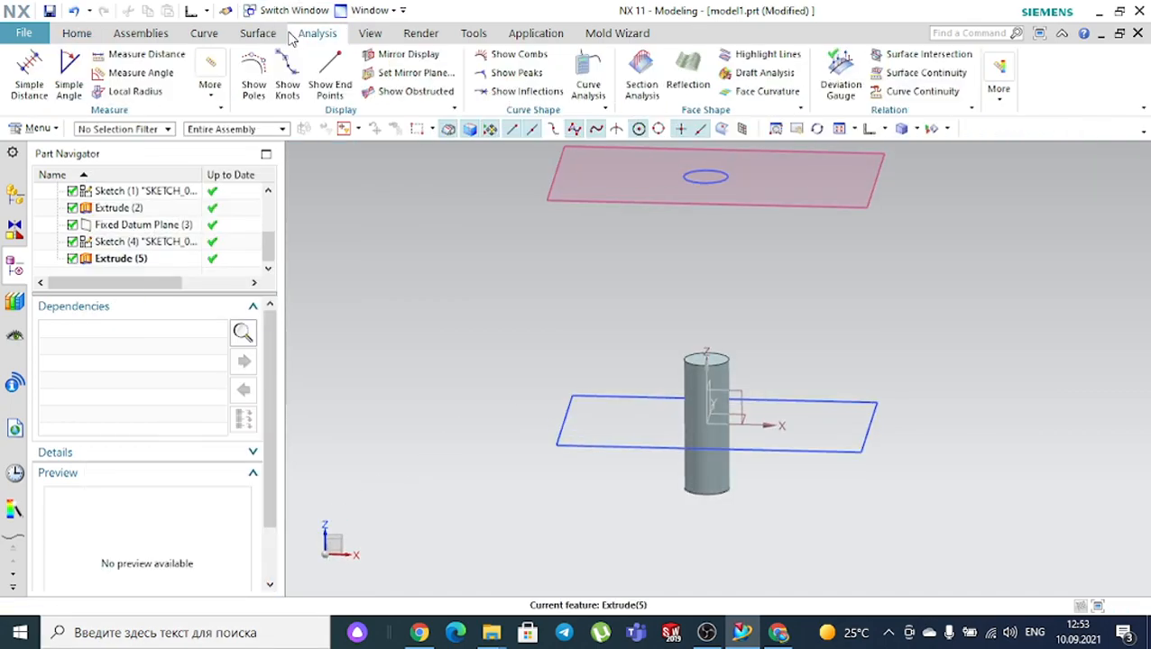
left_click(131, 54)
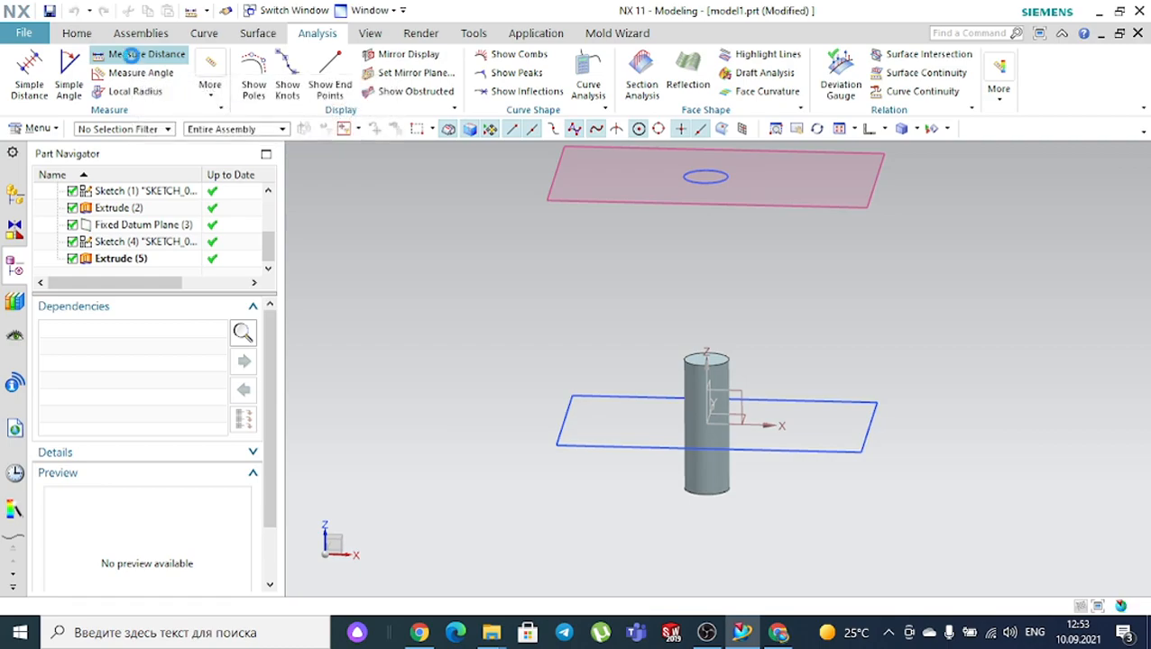
scroll(724, 372, "up", 3)
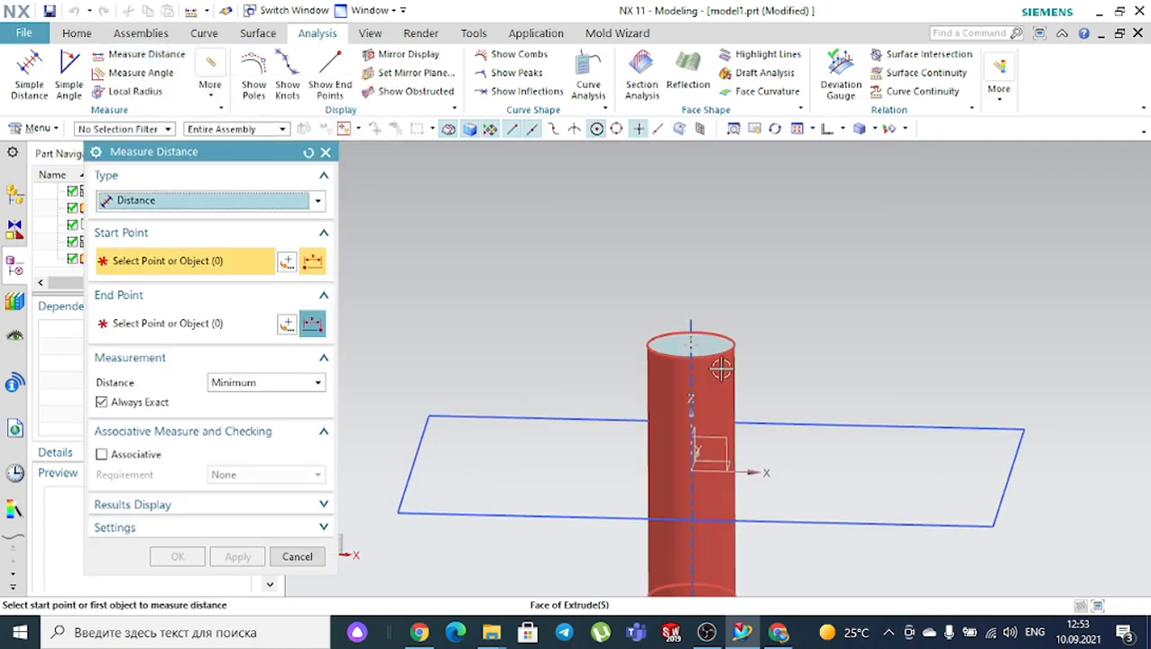
left_click(730, 350)
scroll(747, 335, "down", 3)
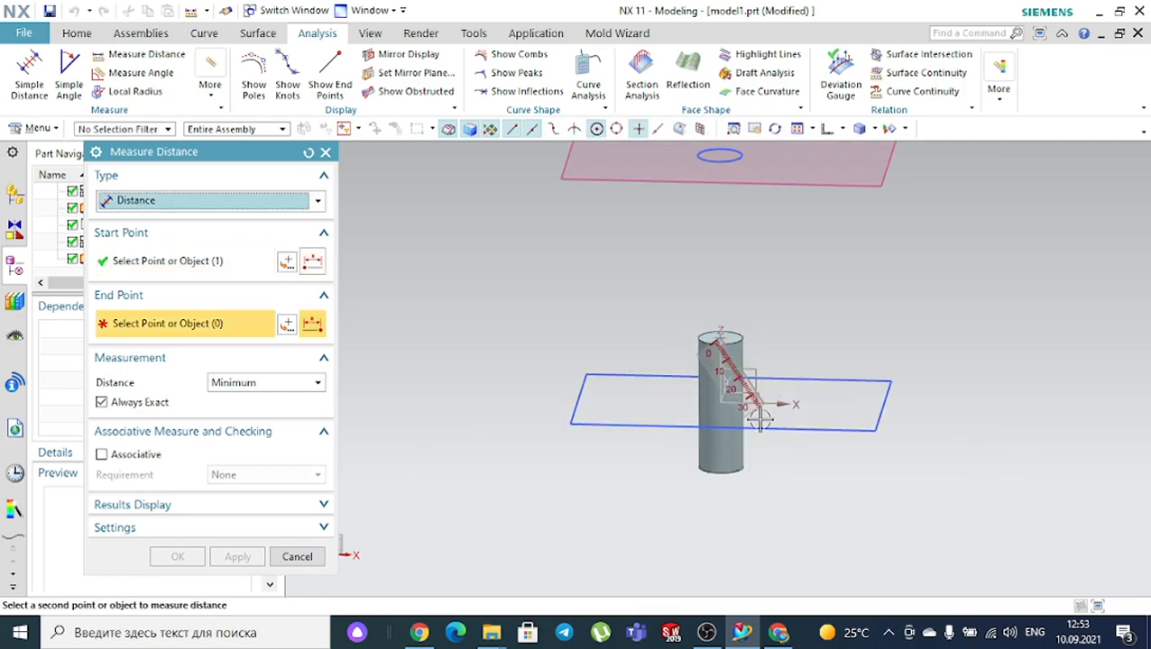
scroll(742, 478, "up", 3)
left_click(687, 463)
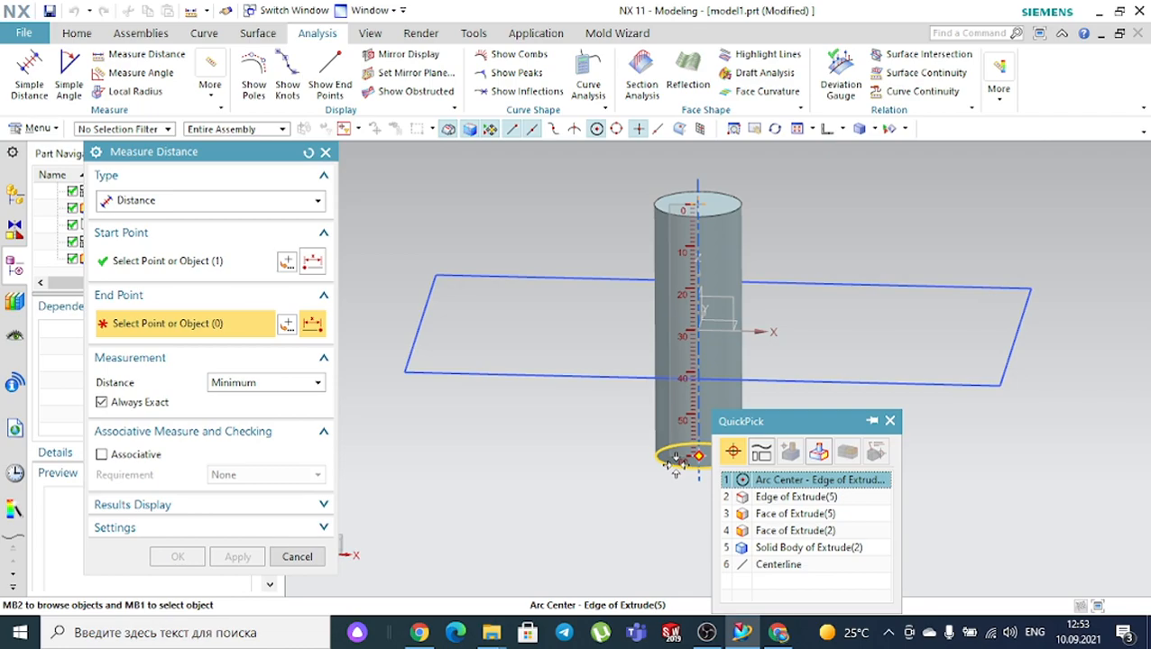
left_click(675, 462)
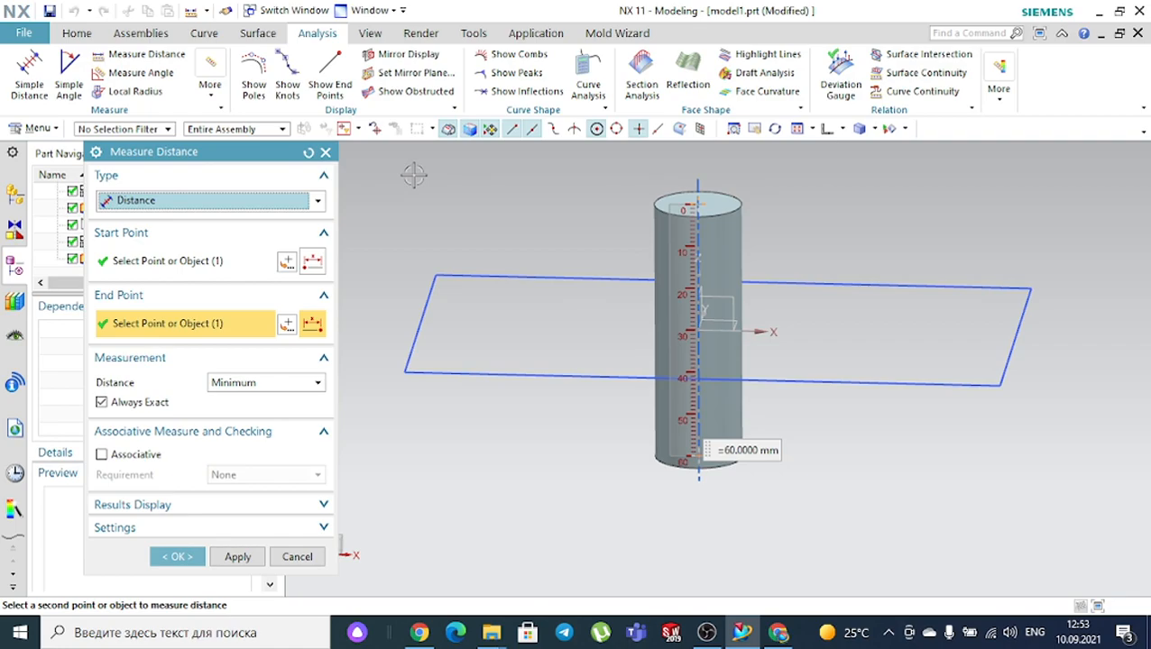
left_click(326, 152)
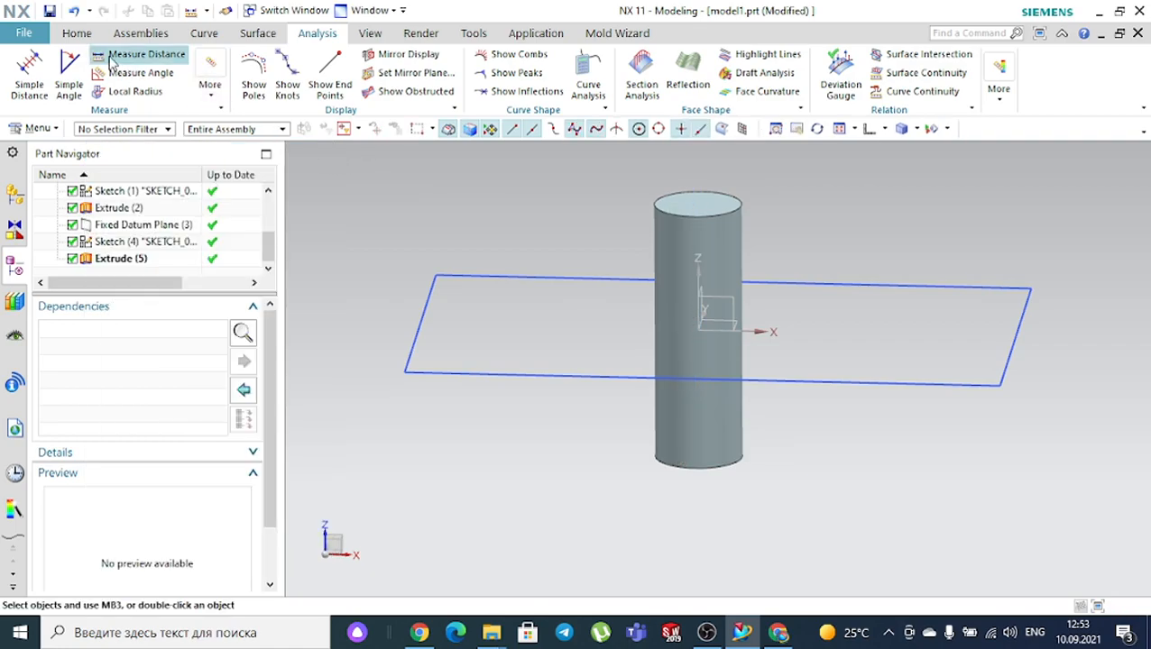
Delete the circle's sketch on the datum plane together with its dependent extrusion
left_click(77, 33)
scroll(487, 193, "down", 5)
middle_click_drag(757, 186, 781, 197)
scroll(750, 345, "down", 2)
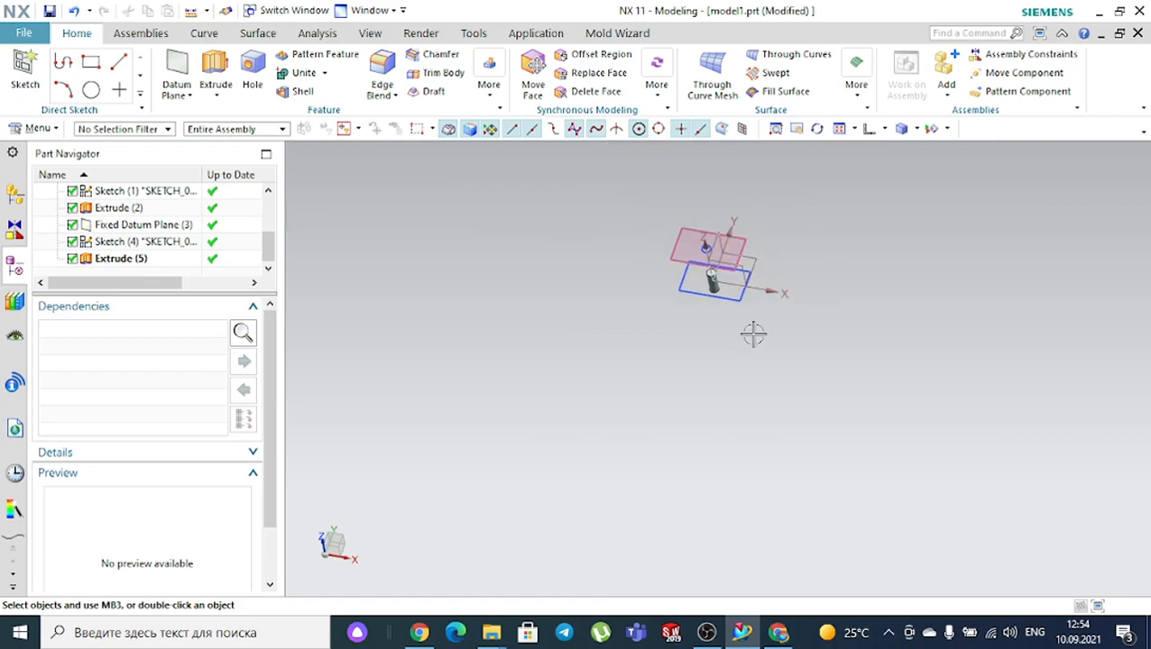
scroll(721, 341, "up", 5)
left_click(650, 282)
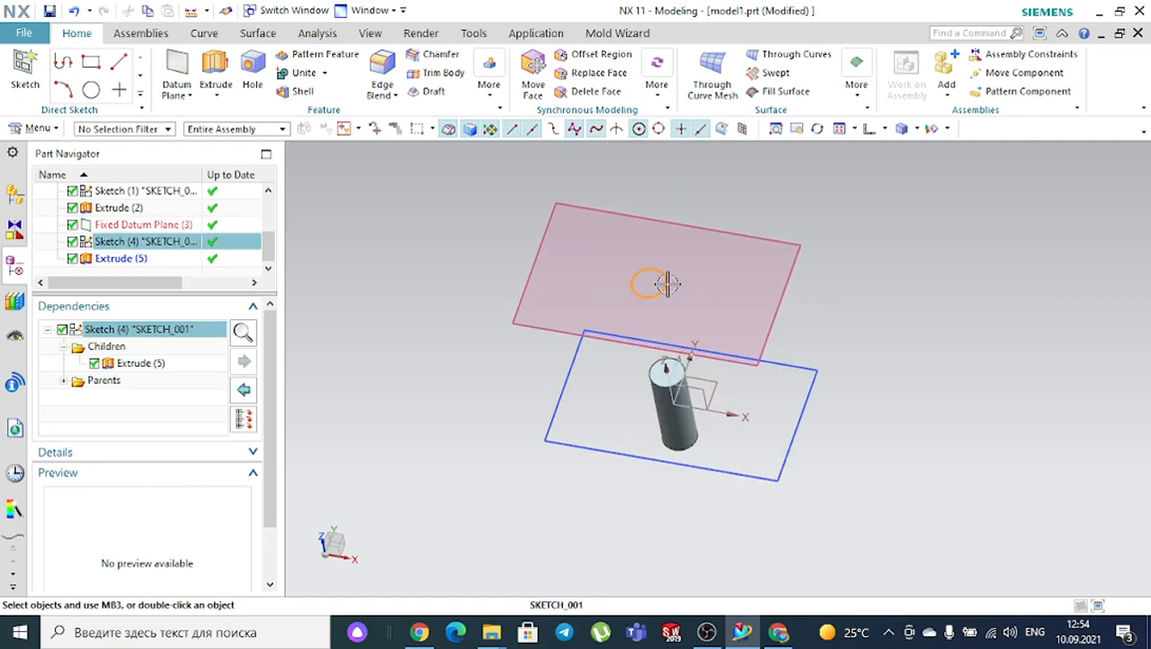
left_click(830, 256)
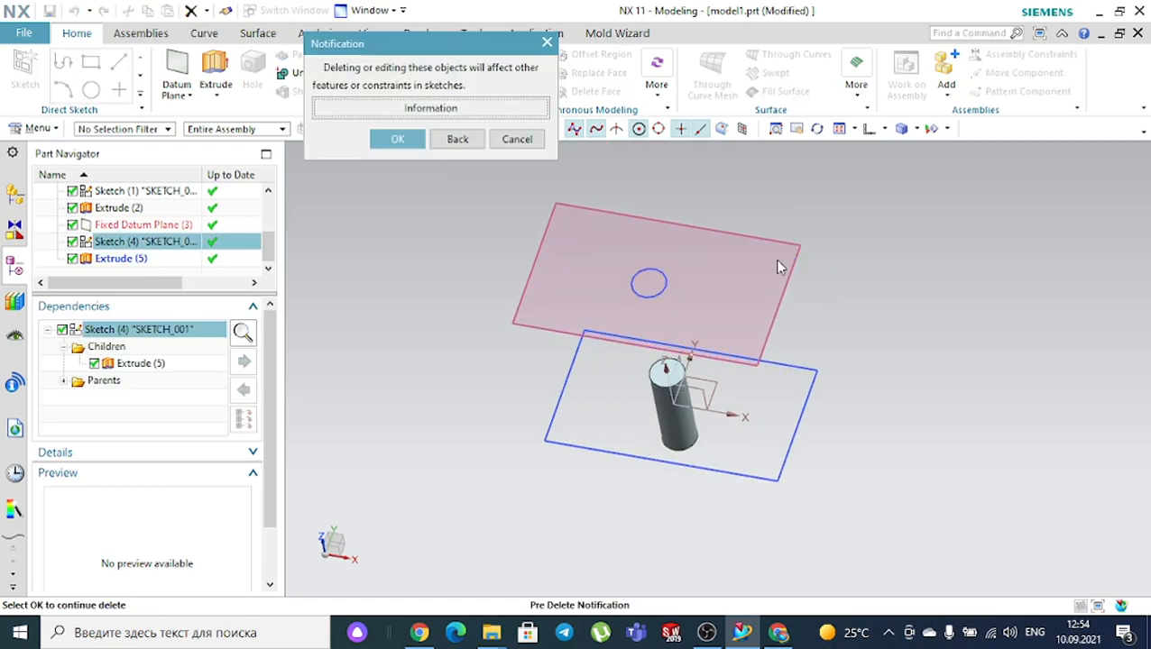
left_click(398, 140)
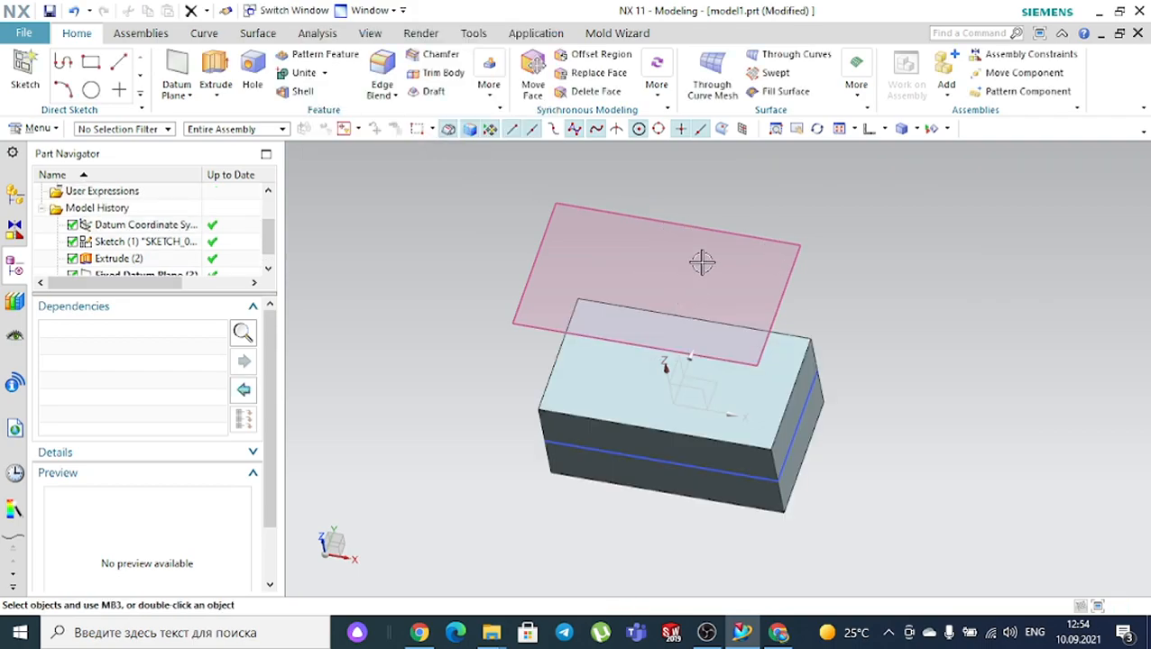
Delete the fixed datum plane above the block and leave nothing selected
left_click(789, 225)
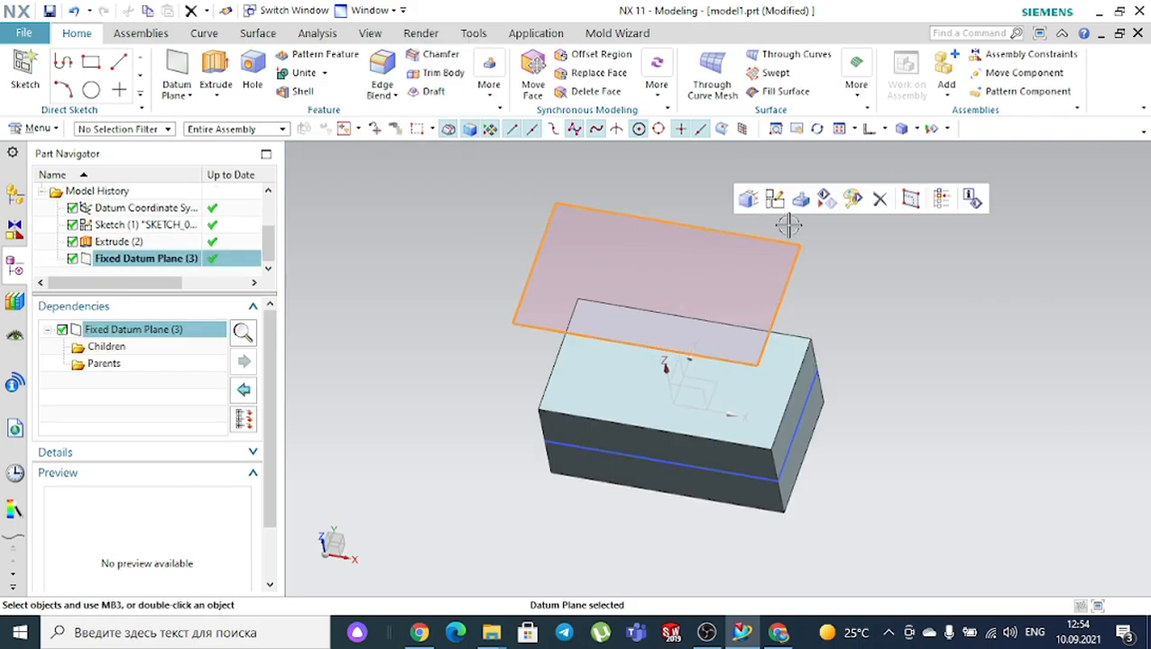
left_click(880, 208)
middle_click_drag(855, 303, 869, 267)
scroll(647, 430, "up", 2)
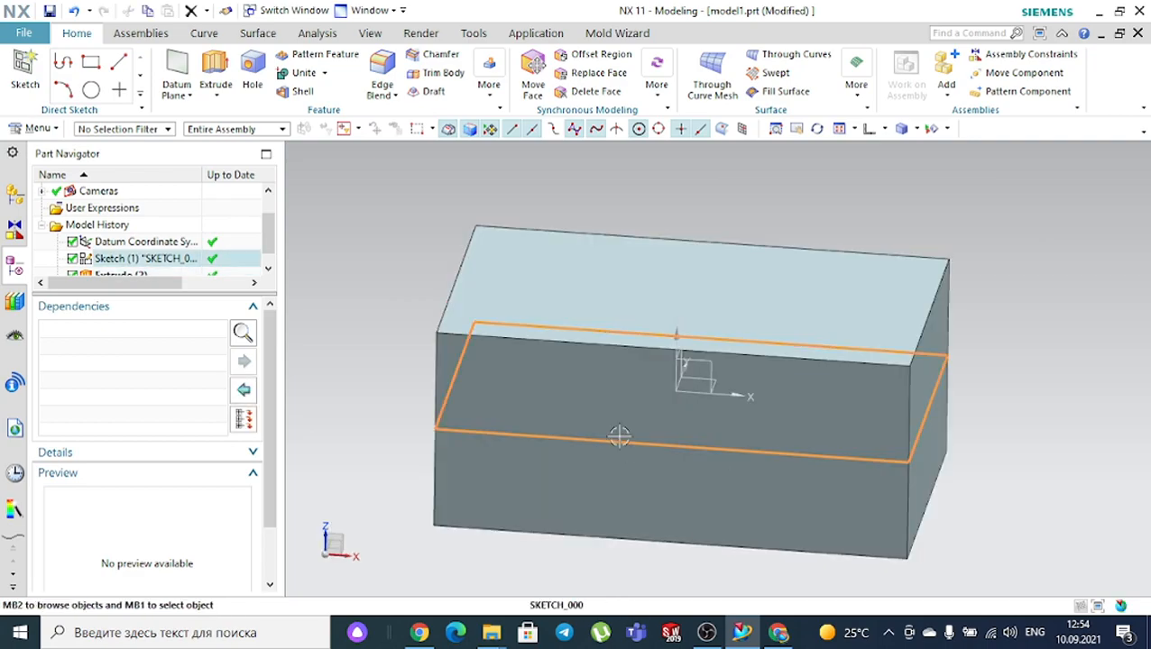
left_click(619, 437)
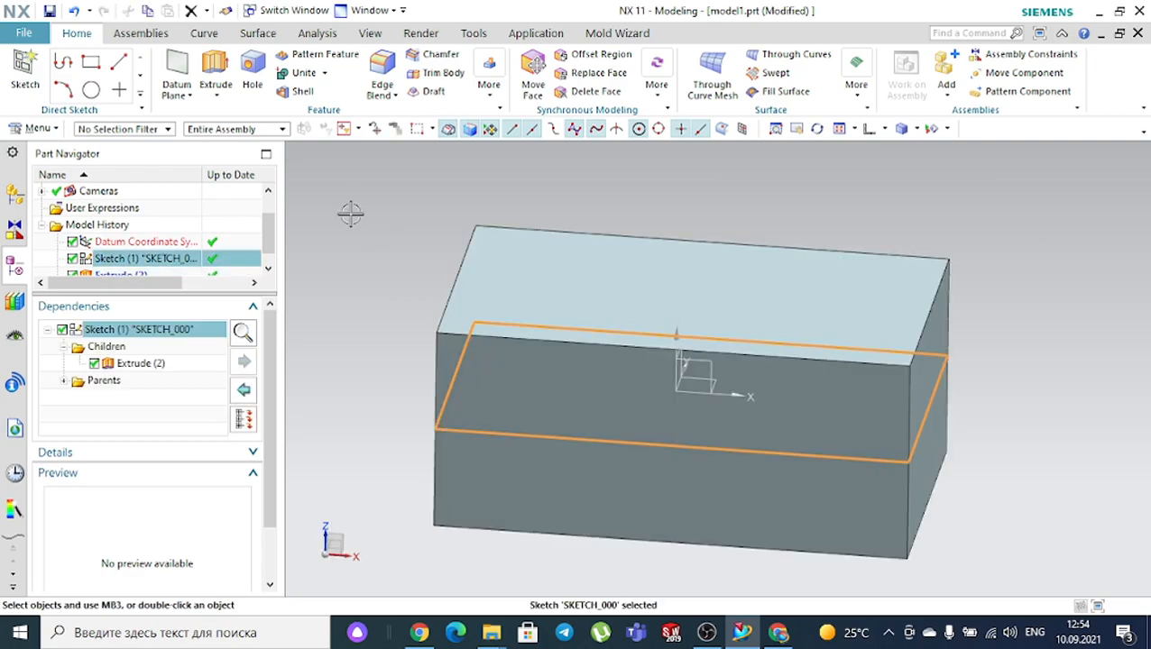
key("Escape")
Edit the block's extrusion so its start distance is 0 mm, and accept the change
scroll(382, 212, "down", 3)
scroll(158, 260, "down", 1)
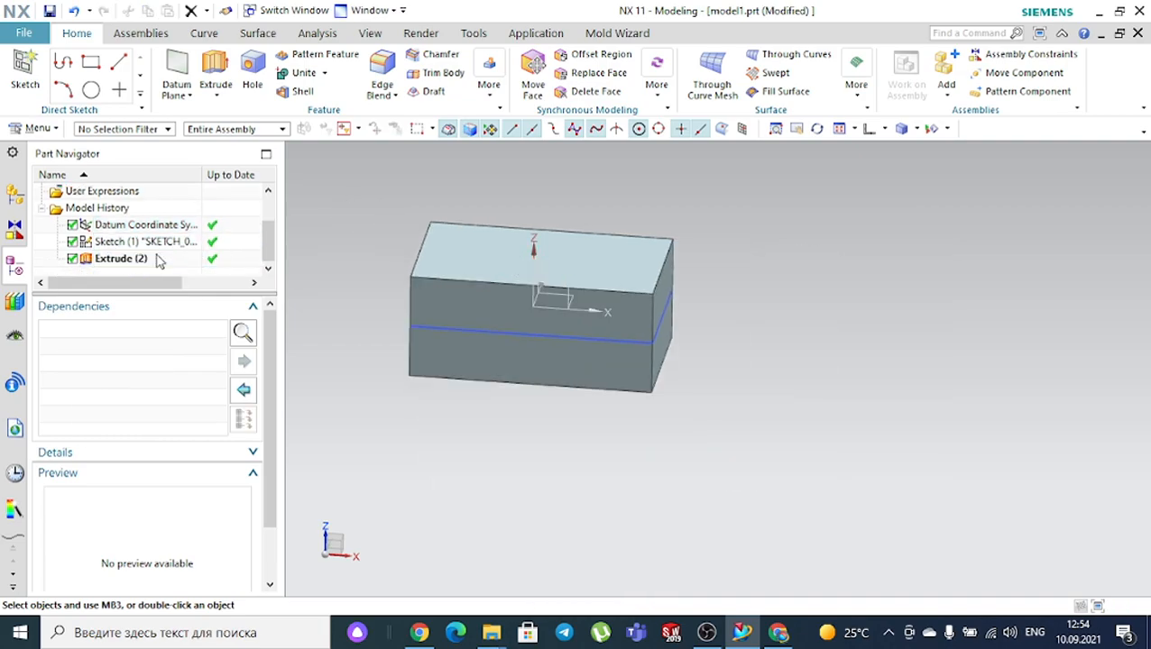
double_click(131, 258)
left_click(233, 327)
left_click(233, 346)
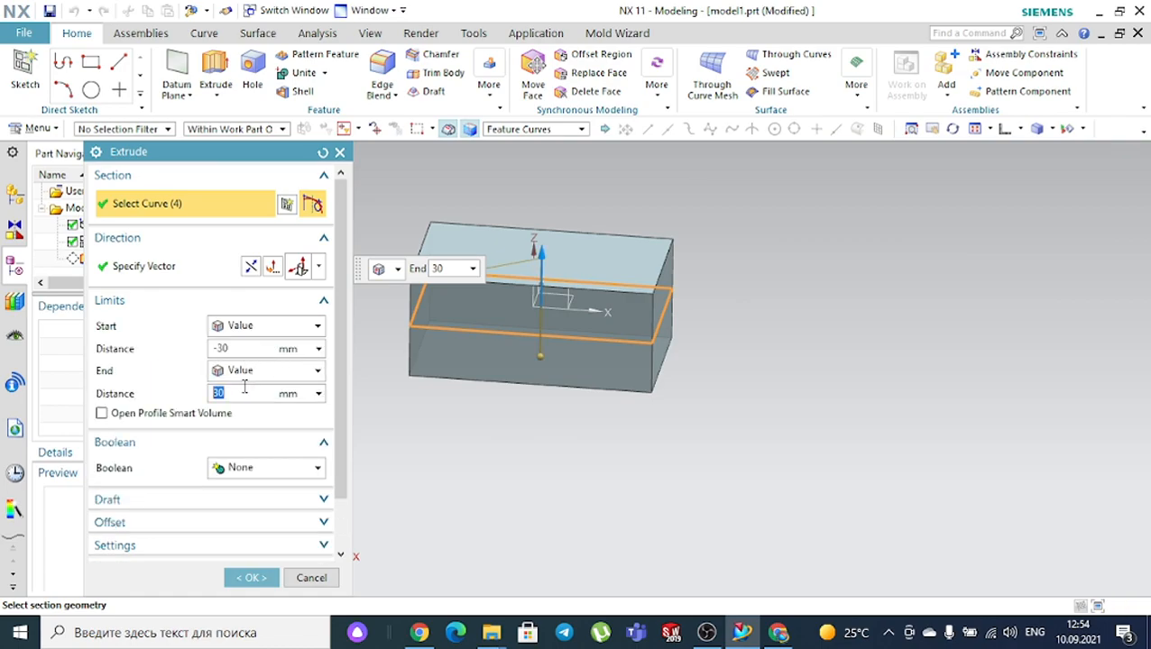
left_click(239, 347)
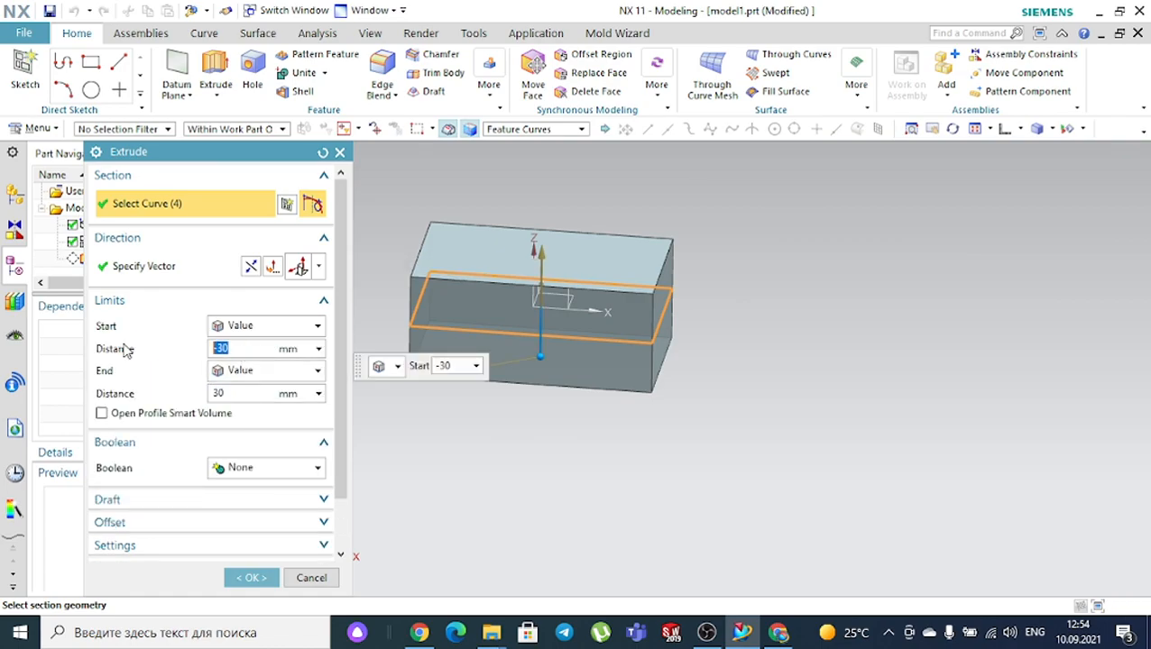
key("Return")
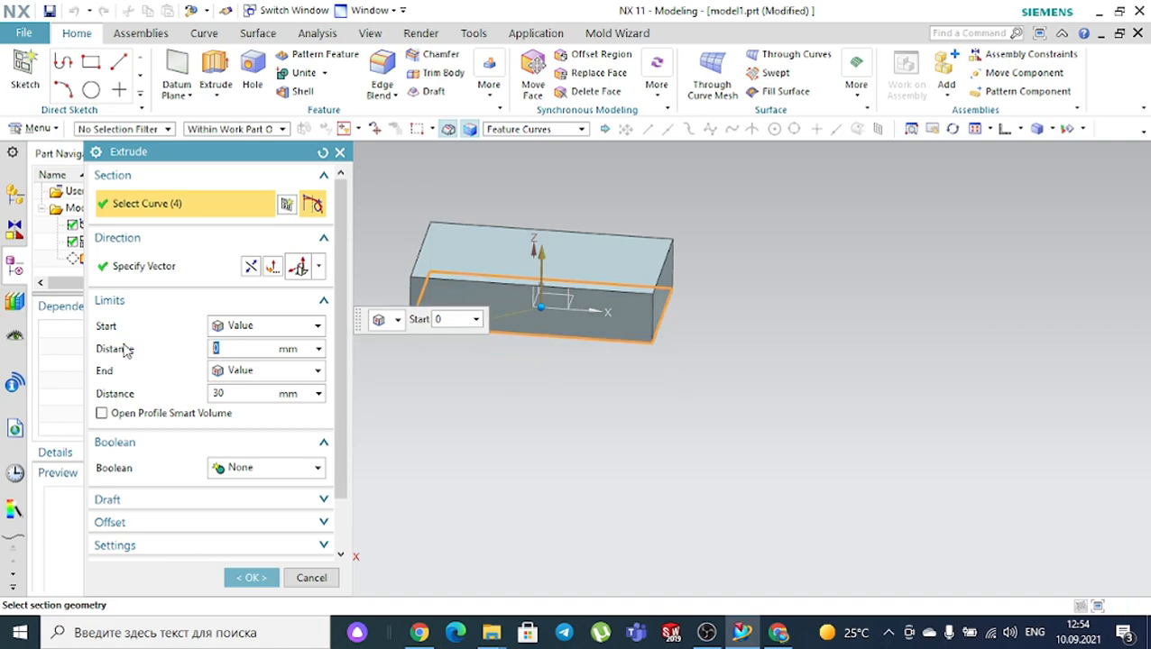
left_click(251, 578)
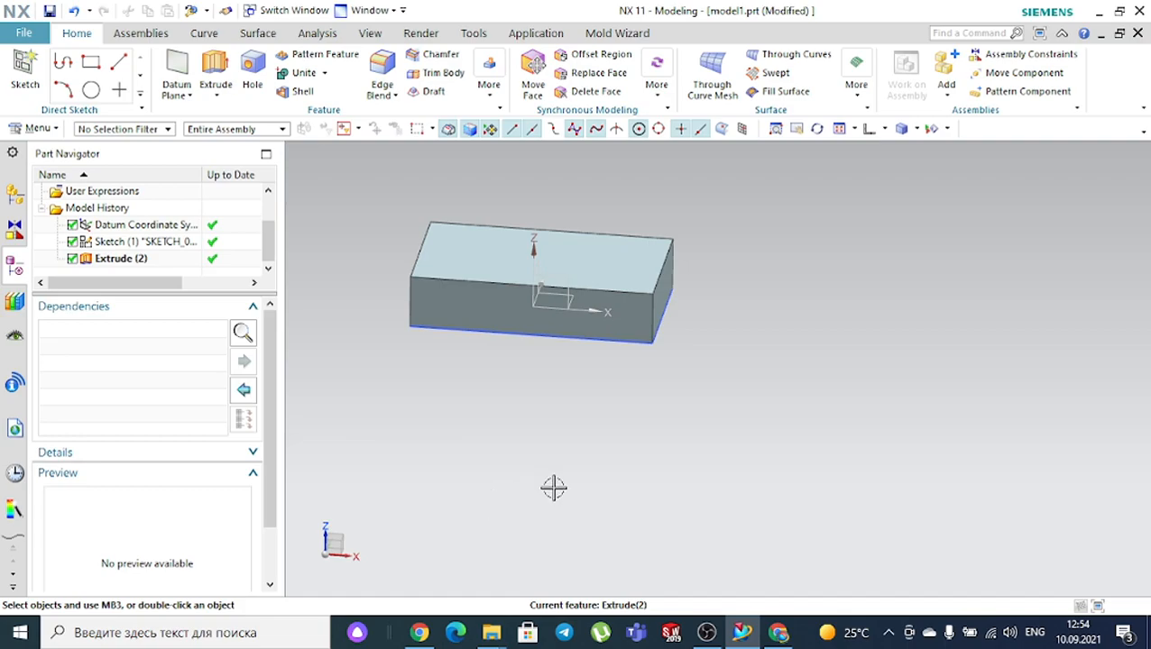
left_click(707, 632)
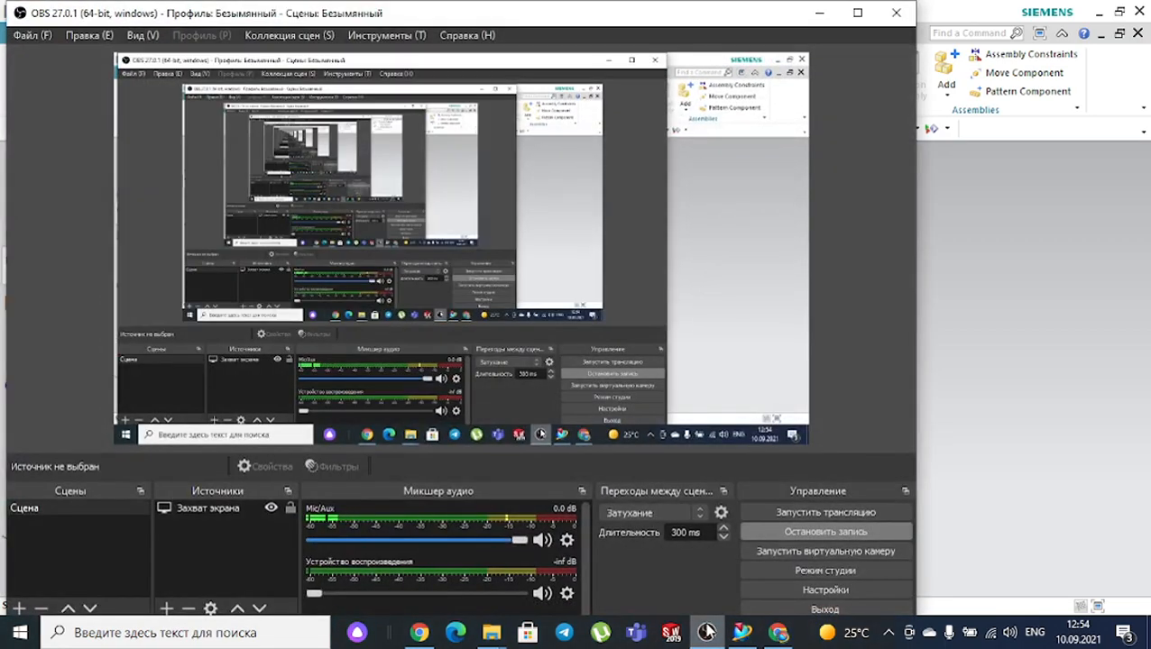
left_click(707, 633)
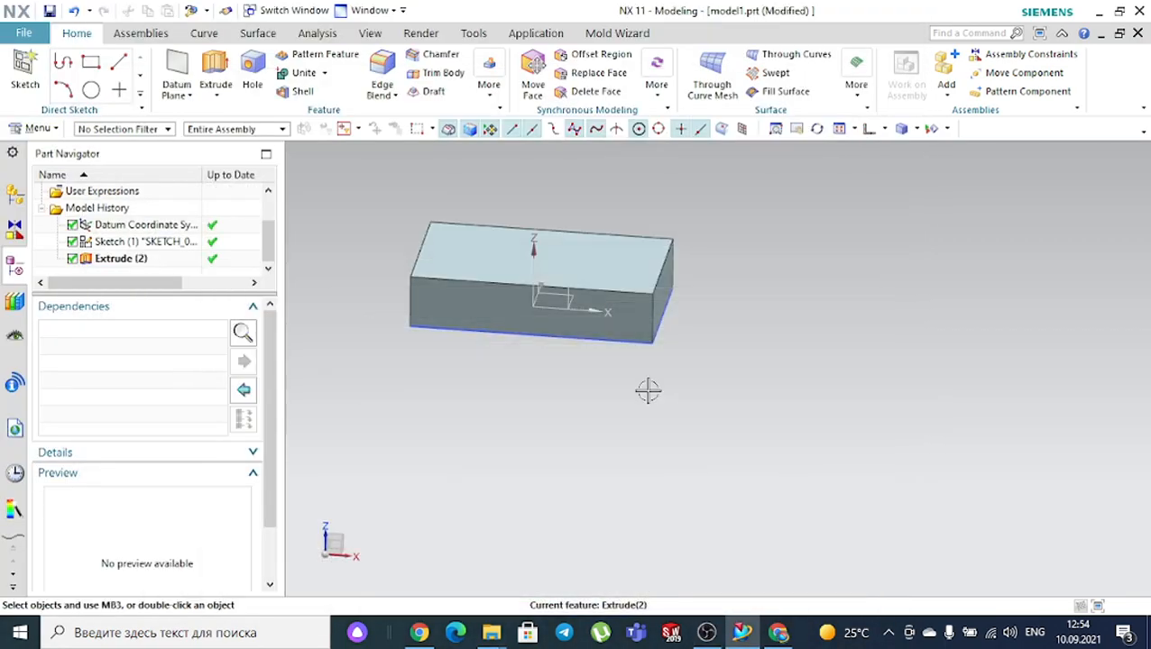
Reopen the block's extrusion for editing and expand its Draft settings alongside the limits and Boolean
middle_click_drag(648, 388, 530, 215)
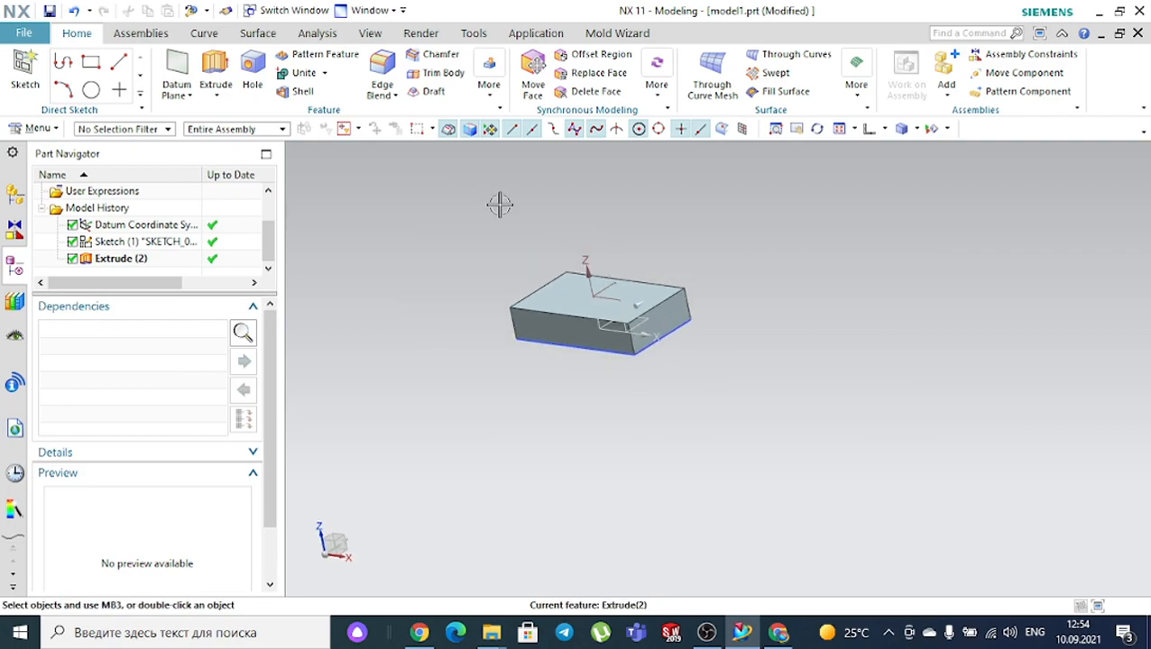
double_click(141, 259)
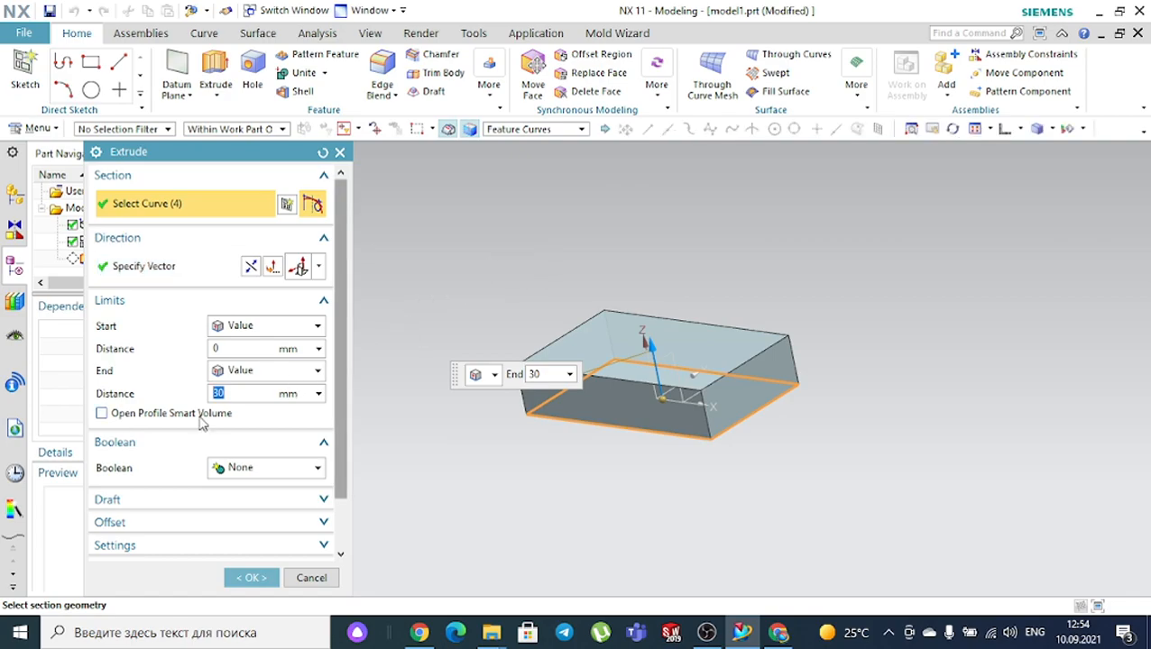
scroll(185, 415, "down", 1)
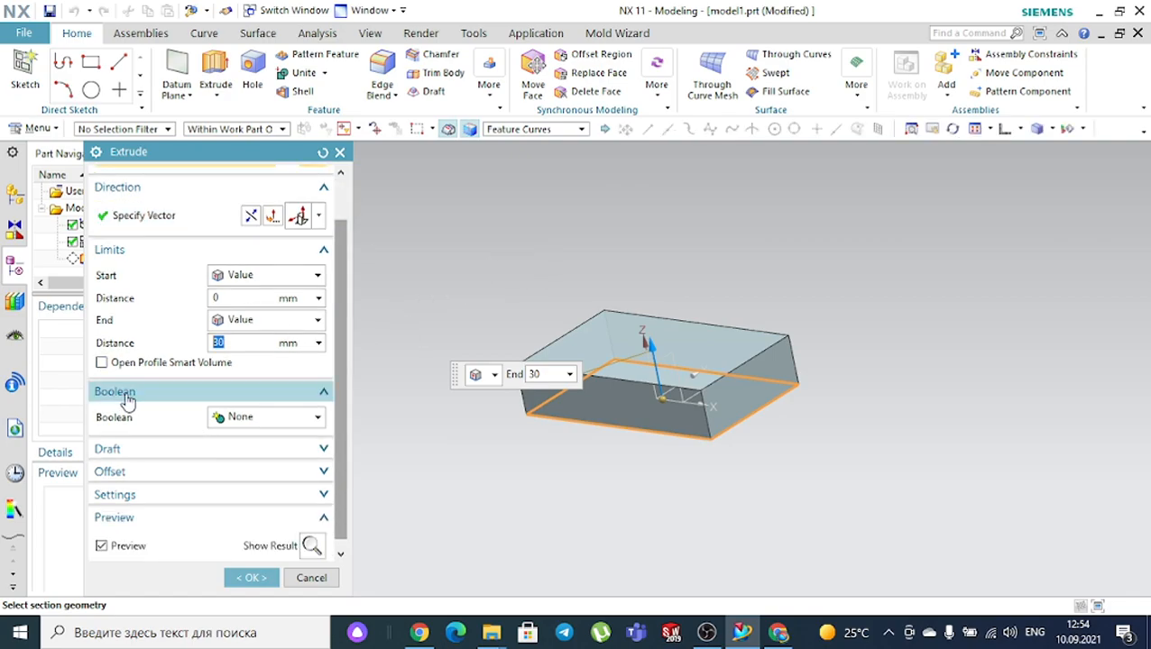
left_click(130, 253)
left_click(123, 324)
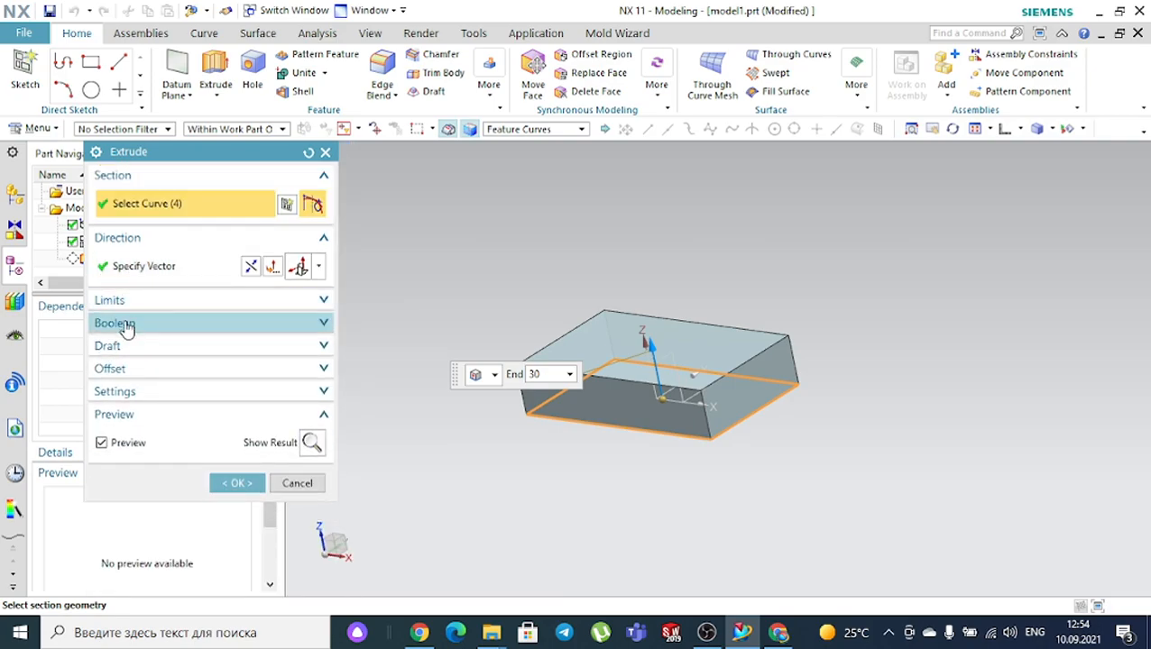
left_click(116, 322)
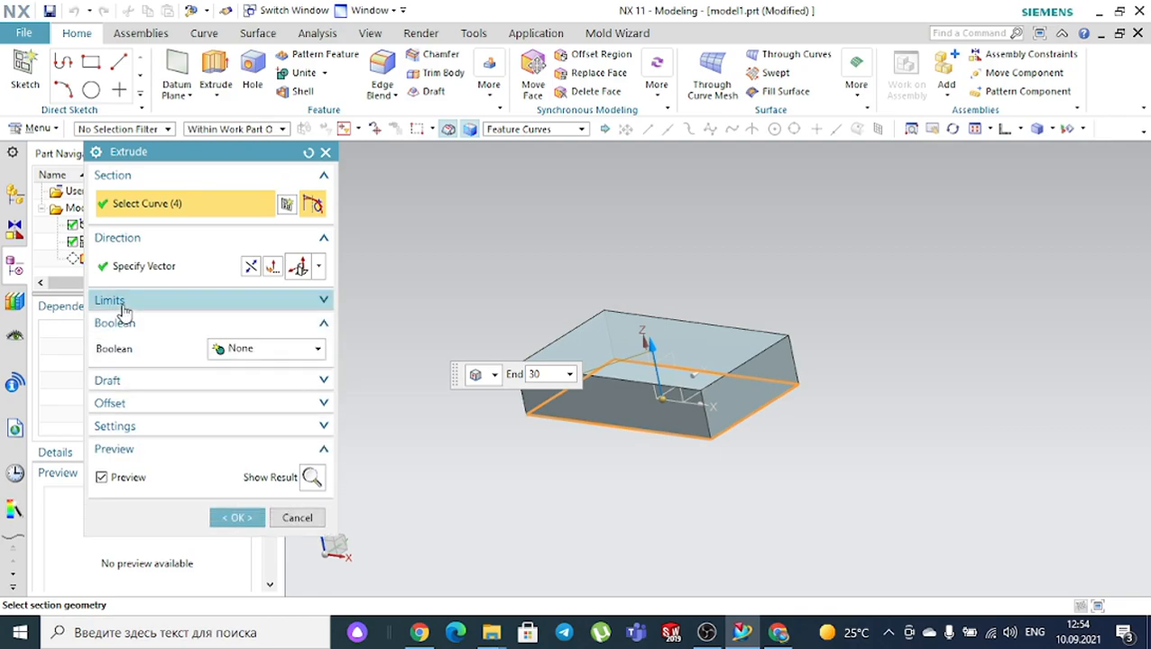
left_click(119, 302)
left_click(134, 448)
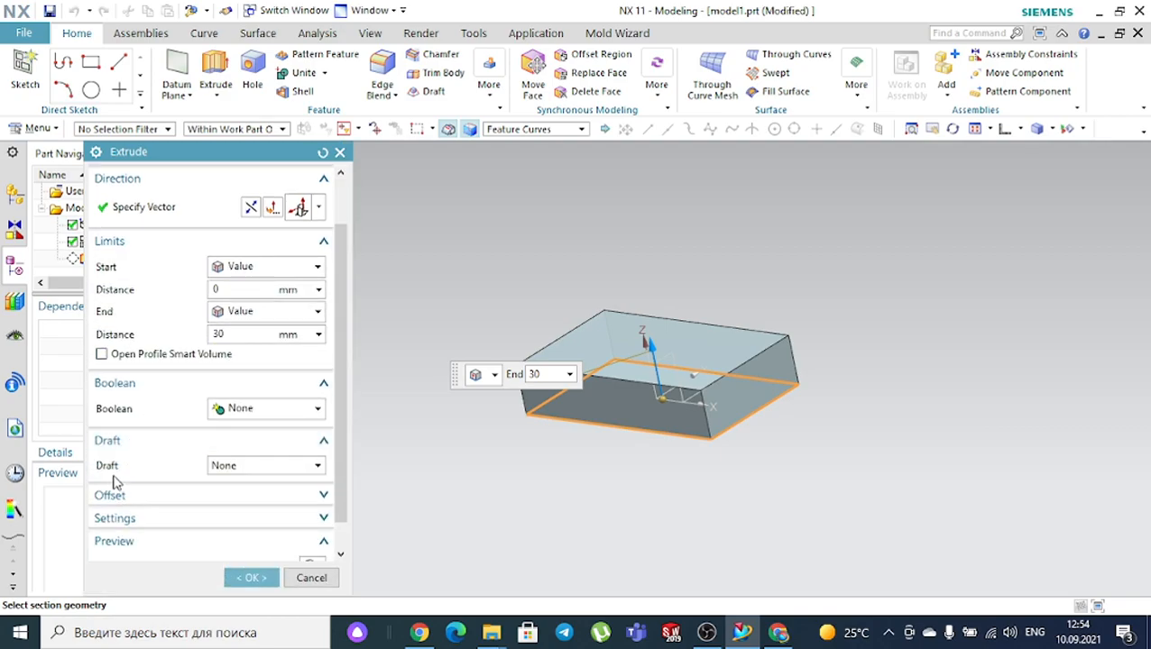
Add a draft From Start Limit to the block's extrusion with a 10 degree angle
left_click(263, 469)
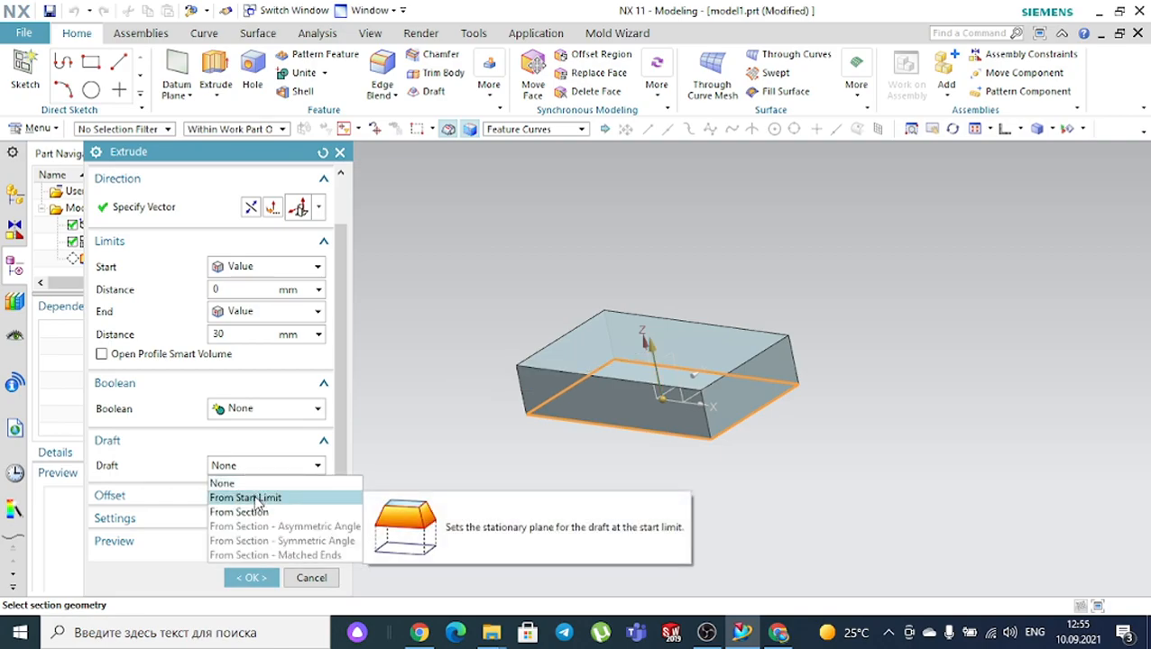
left_click(257, 499)
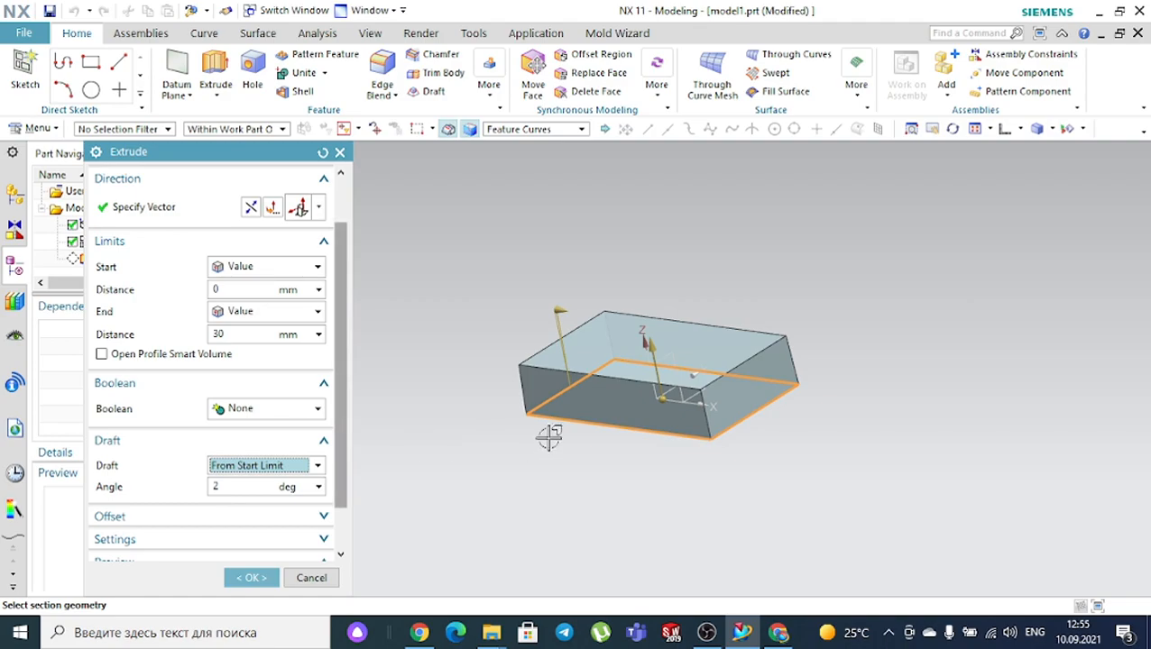
left_click(251, 488)
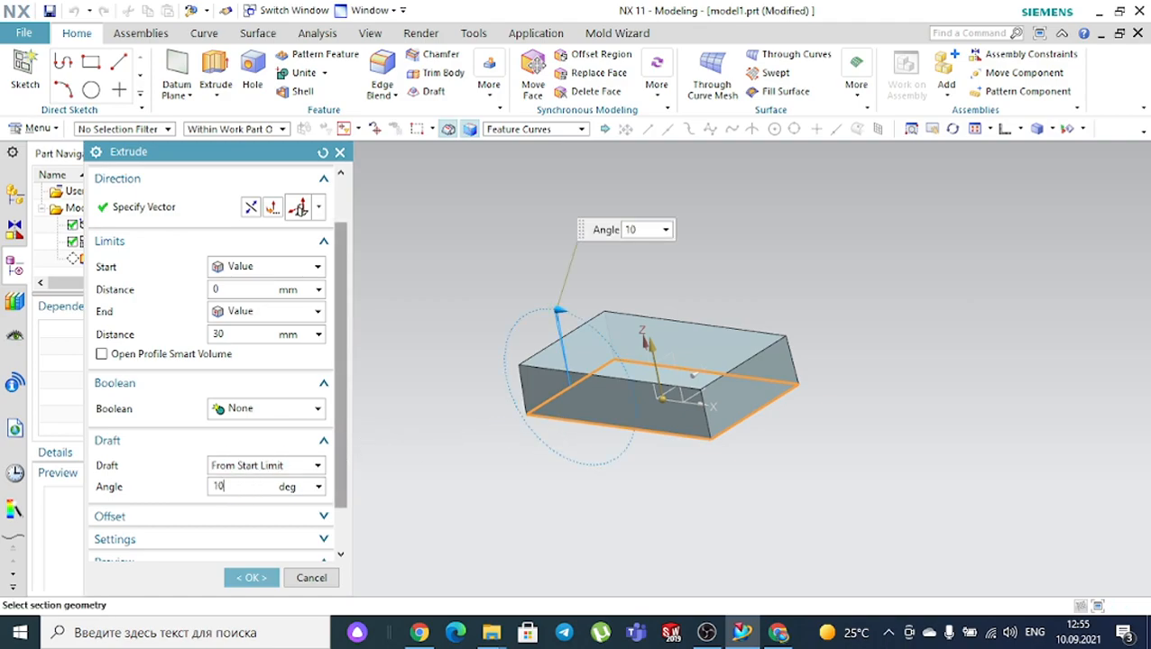
key("Return")
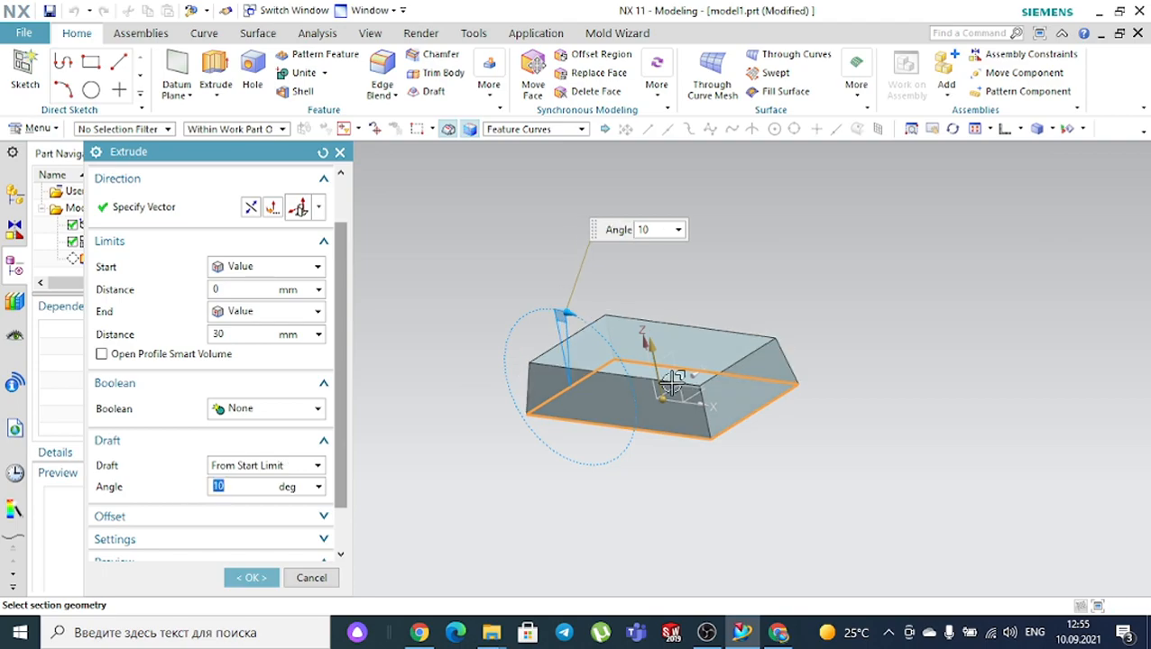
Increase the draft angle to 24 degrees, accept the extrusion, and view the tapered block from several sides
middle_click_drag(740, 488, 624, 306)
left_click_drag(551, 318, 544, 345)
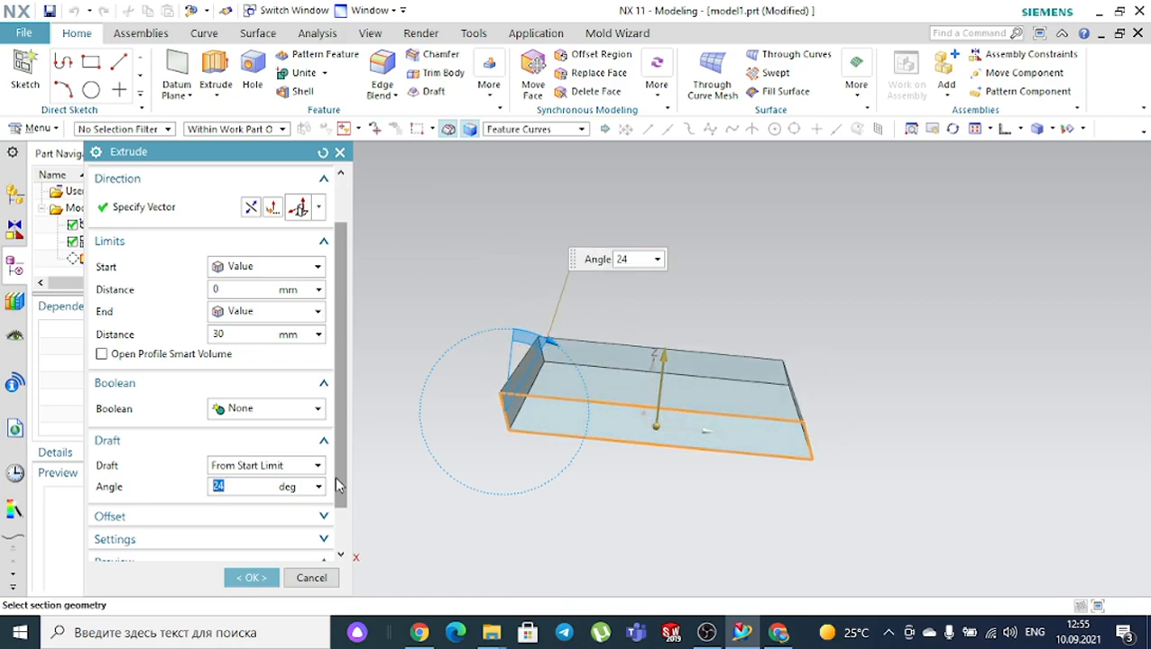
left_click(267, 575)
middle_click_drag(449, 450, 663, 524)
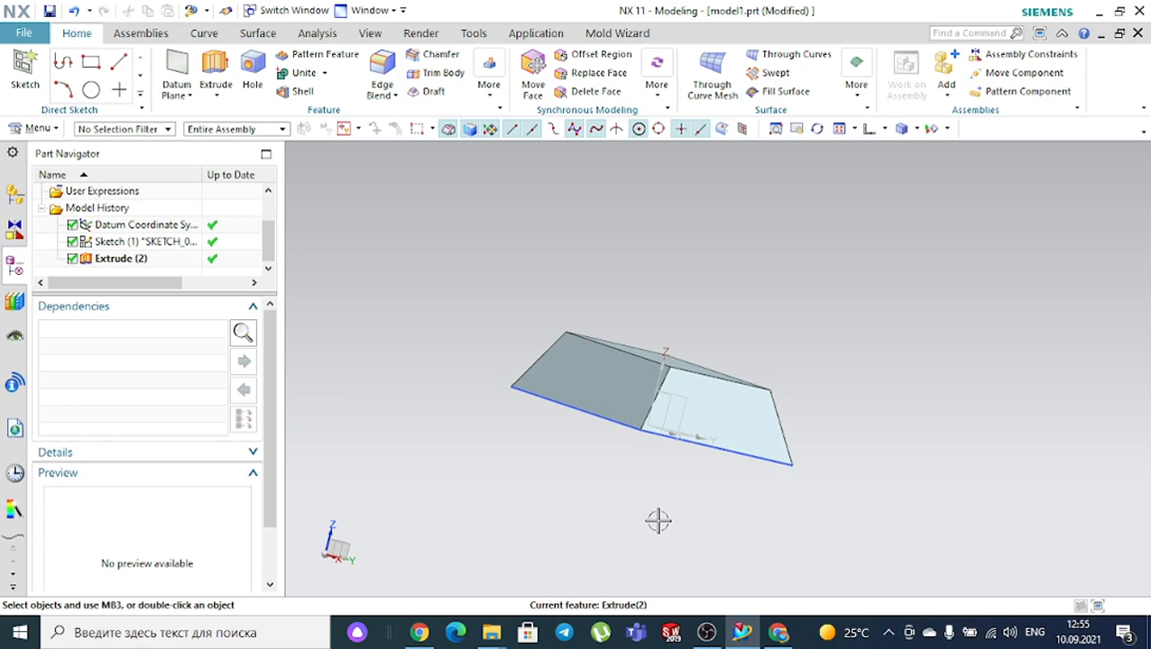
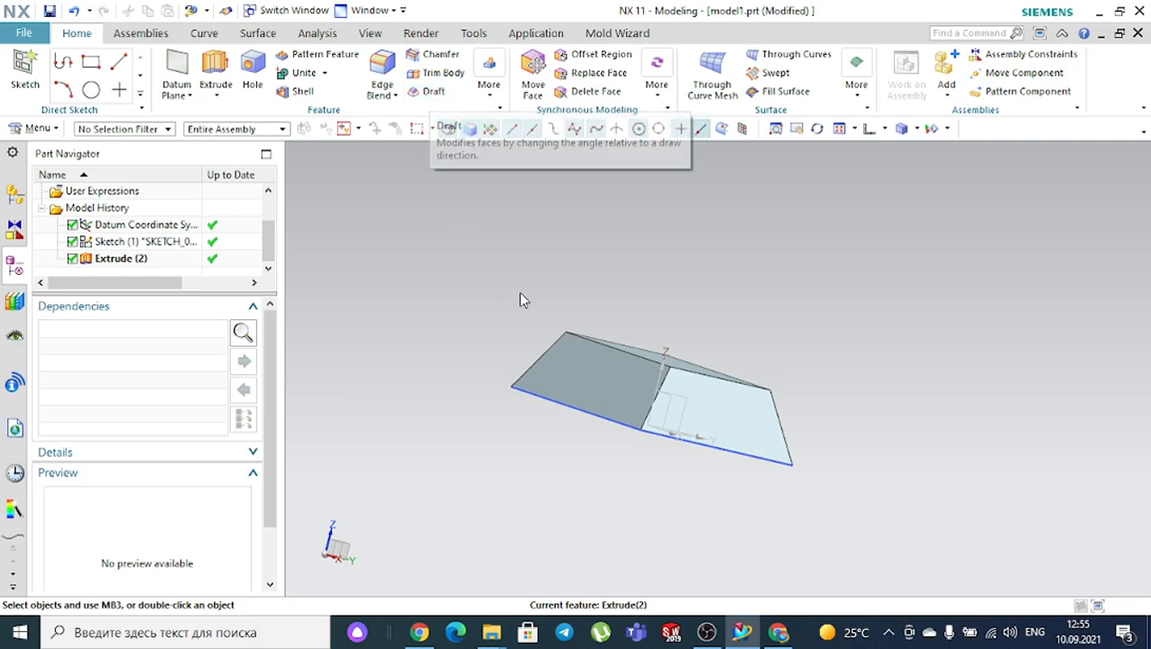
left_click(434, 93)
middle_click_drag(759, 286, 658, 355)
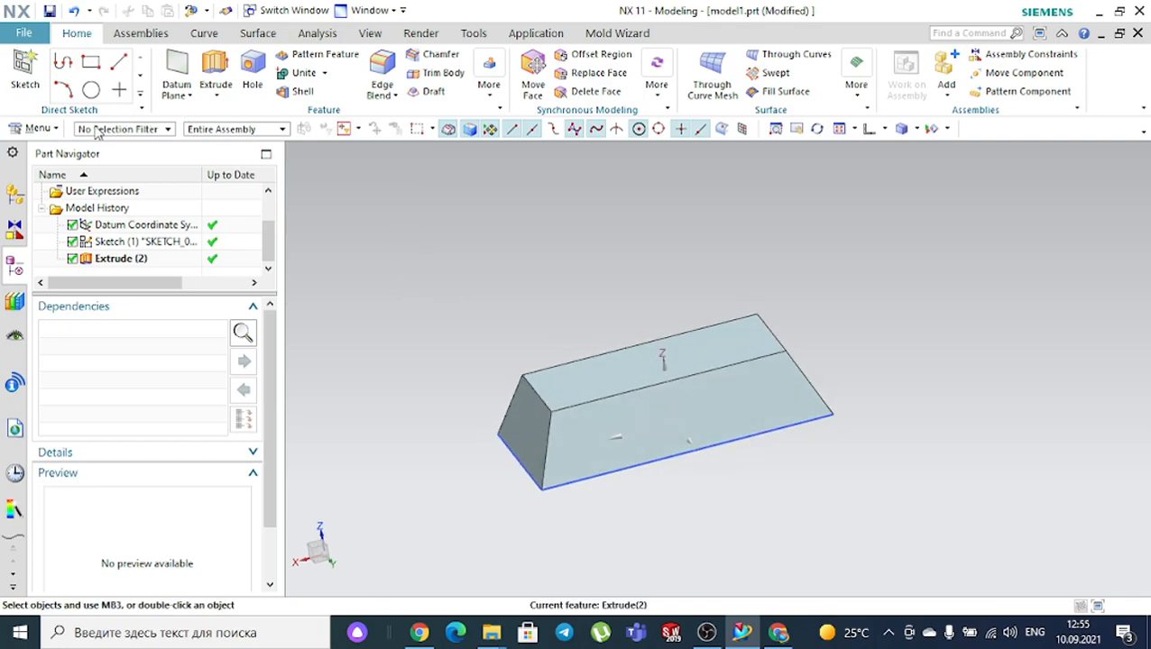
Limit selection to faces and select the tapered block's four drafted side faces
left_click(50, 130)
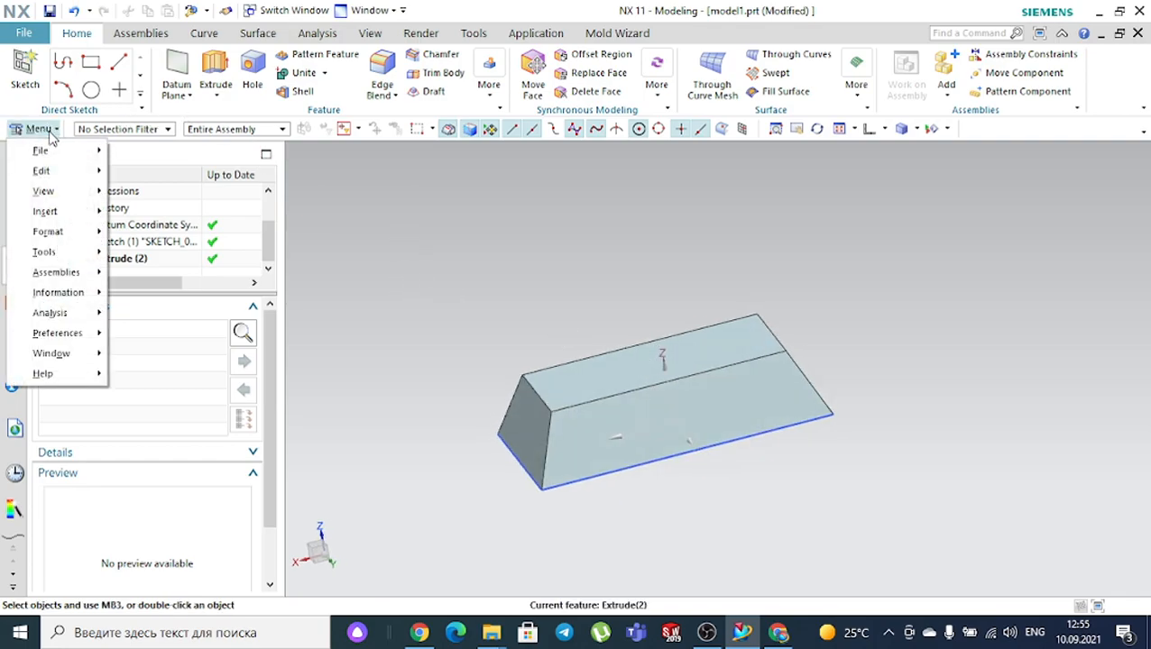
left_click(108, 130)
left_click(112, 129)
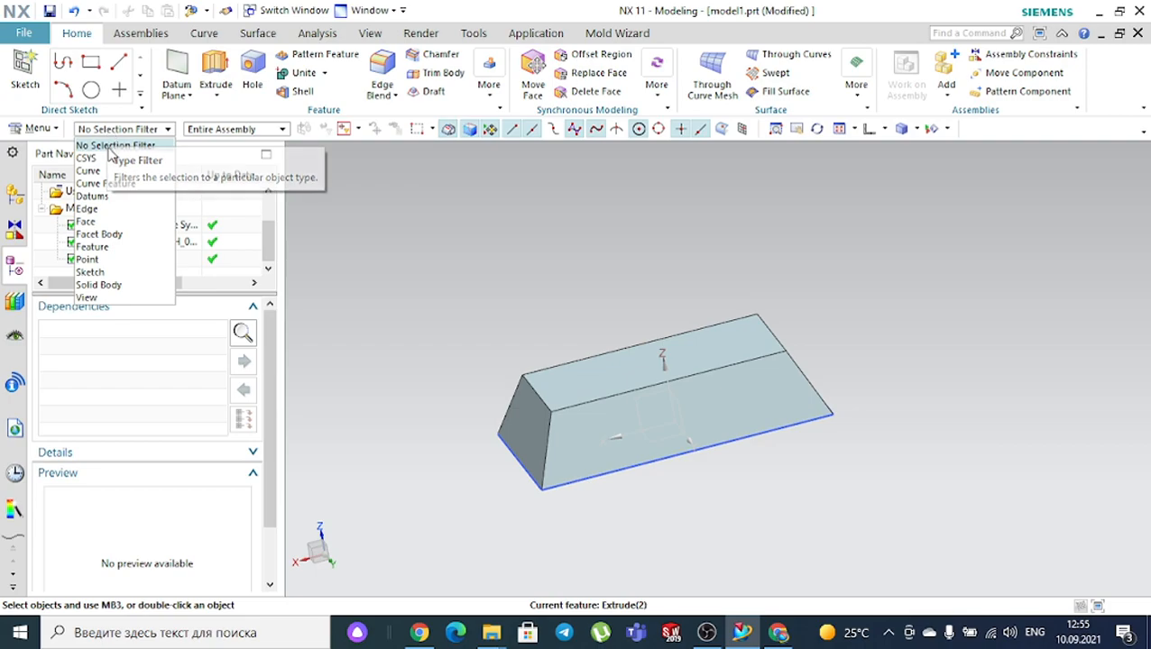
left_click(88, 222)
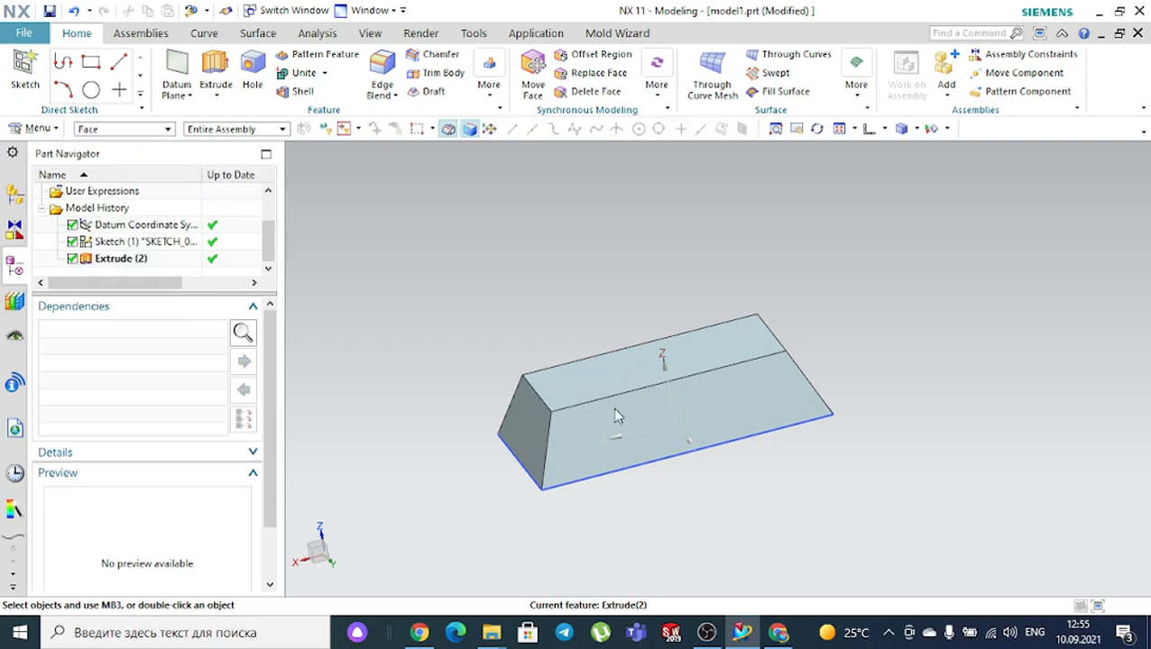
left_click(524, 416)
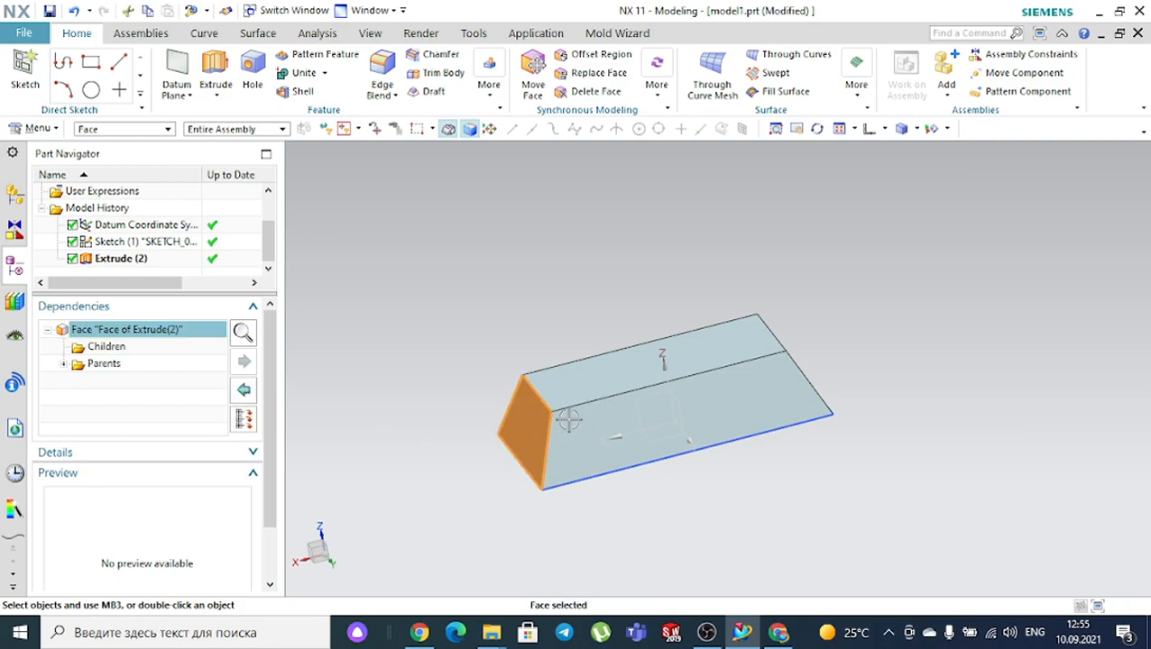
left_click(585, 421)
middle_click_drag(859, 327, 824, 347)
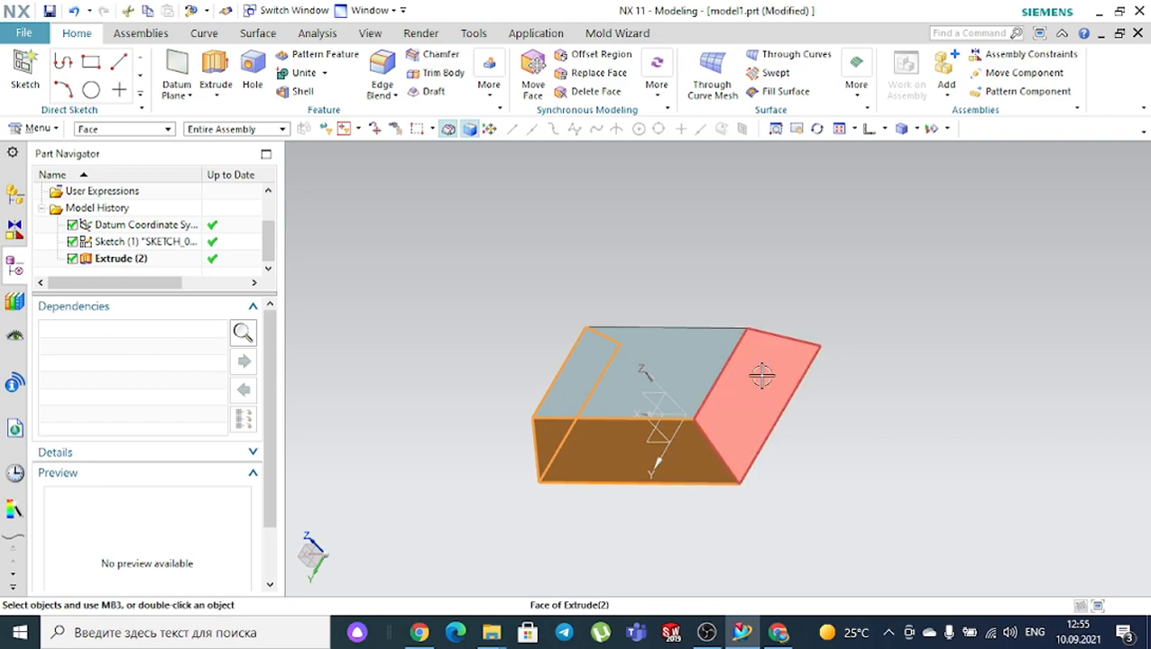
middle_click_drag(888, 280, 757, 360)
left_click(755, 356)
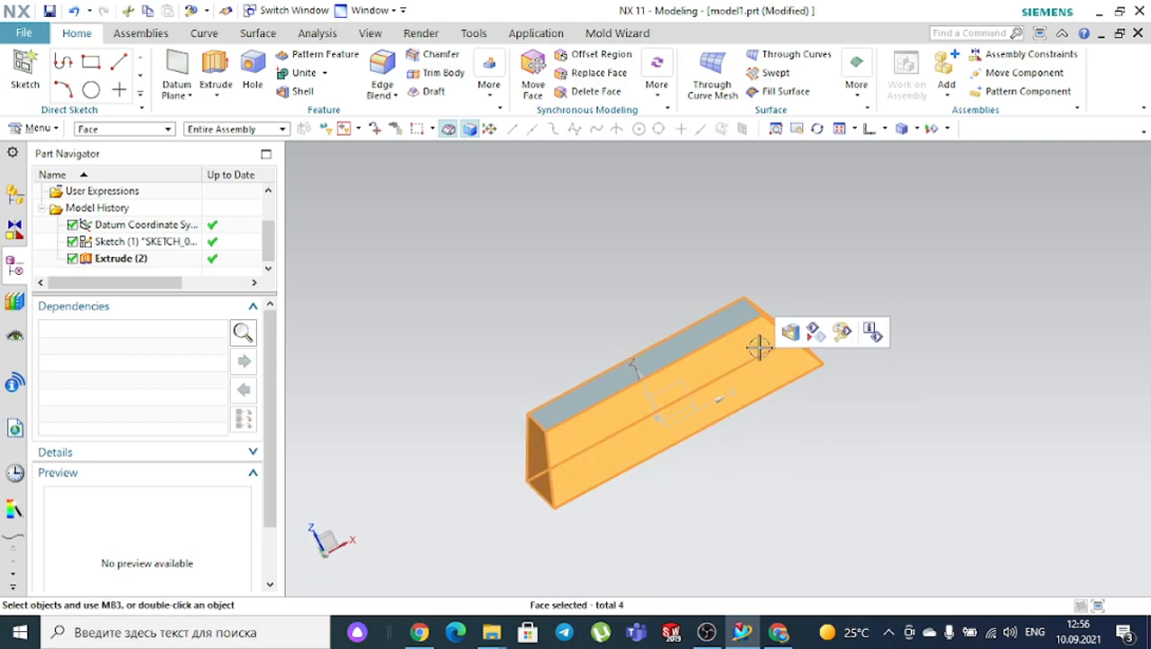
Change the display color of the four selected side faces to dark blue
left_click(370, 34)
left_click(811, 74)
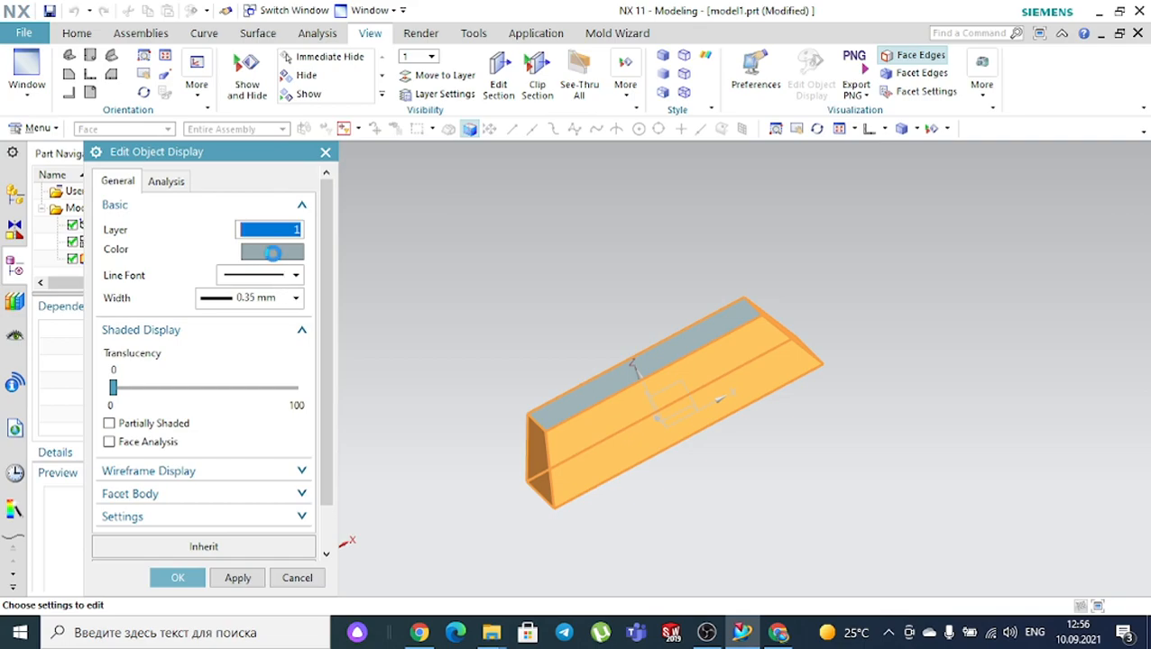
left_click(273, 252)
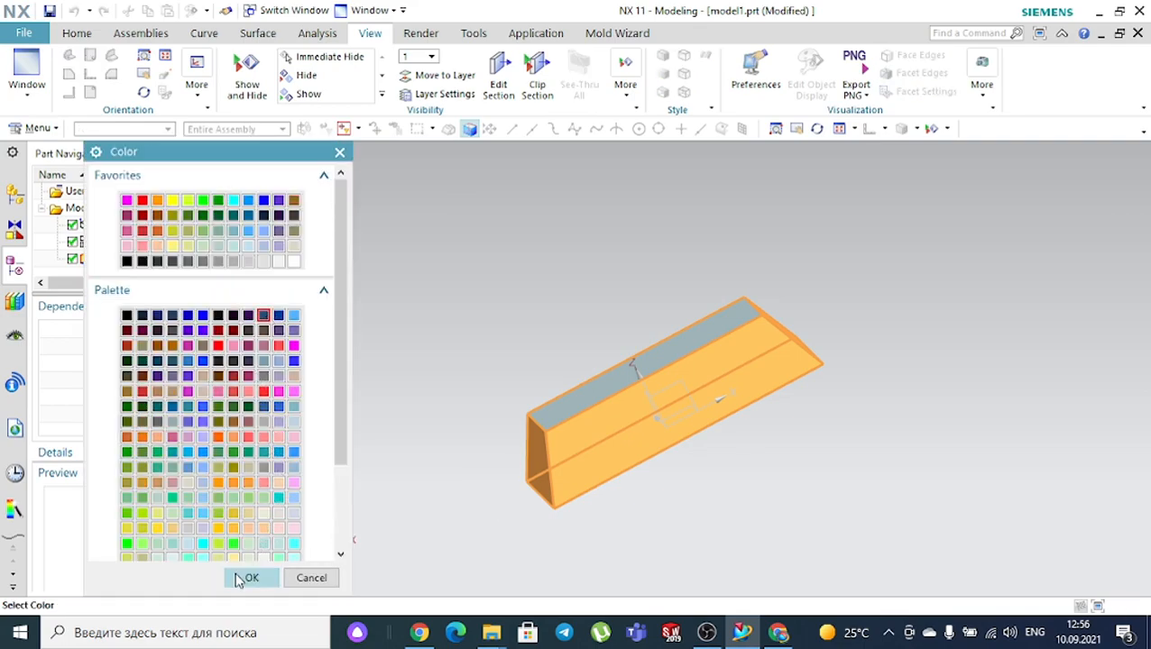
left_click(237, 580)
left_click(190, 578)
middle_click_drag(451, 424, 526, 353)
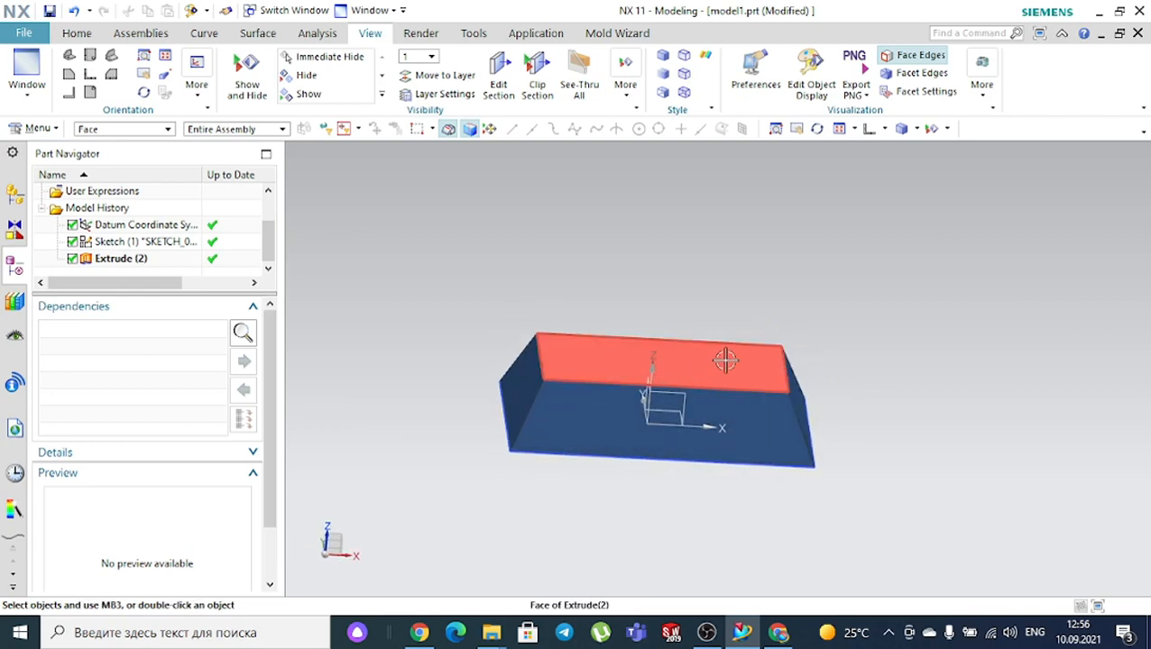
scroll(707, 330, "down", 2)
middle_click_drag(772, 313, 702, 327)
Create a new sketch on the horizontal XY plane at the base of the tapered block
left_click(74, 40)
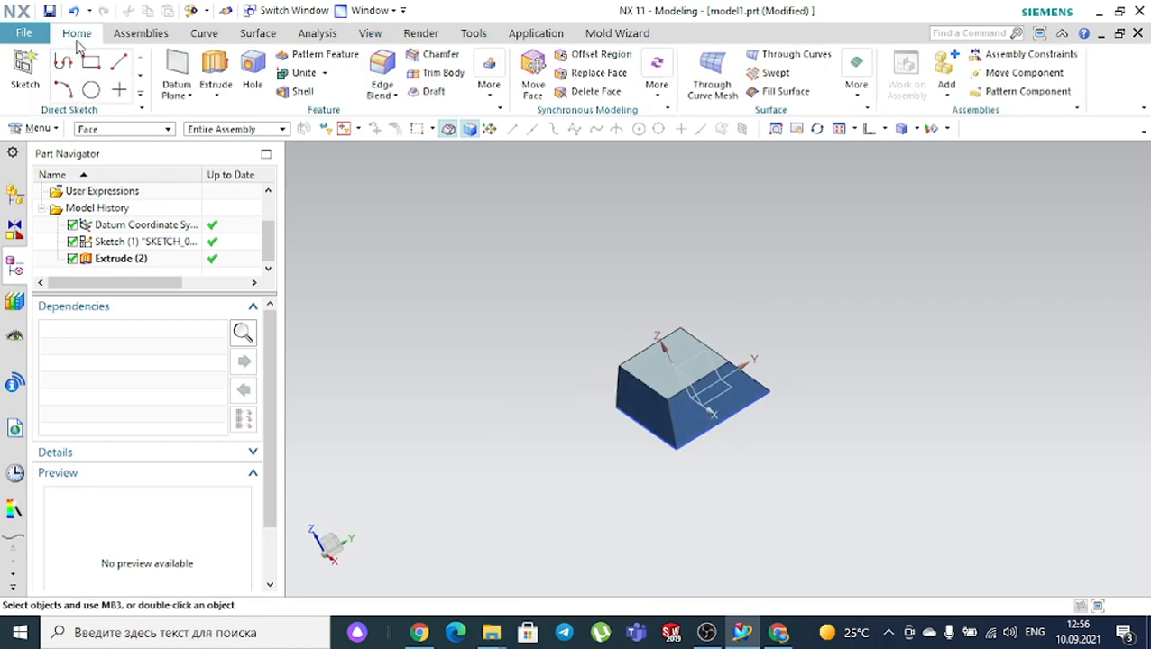
left_click(26, 68)
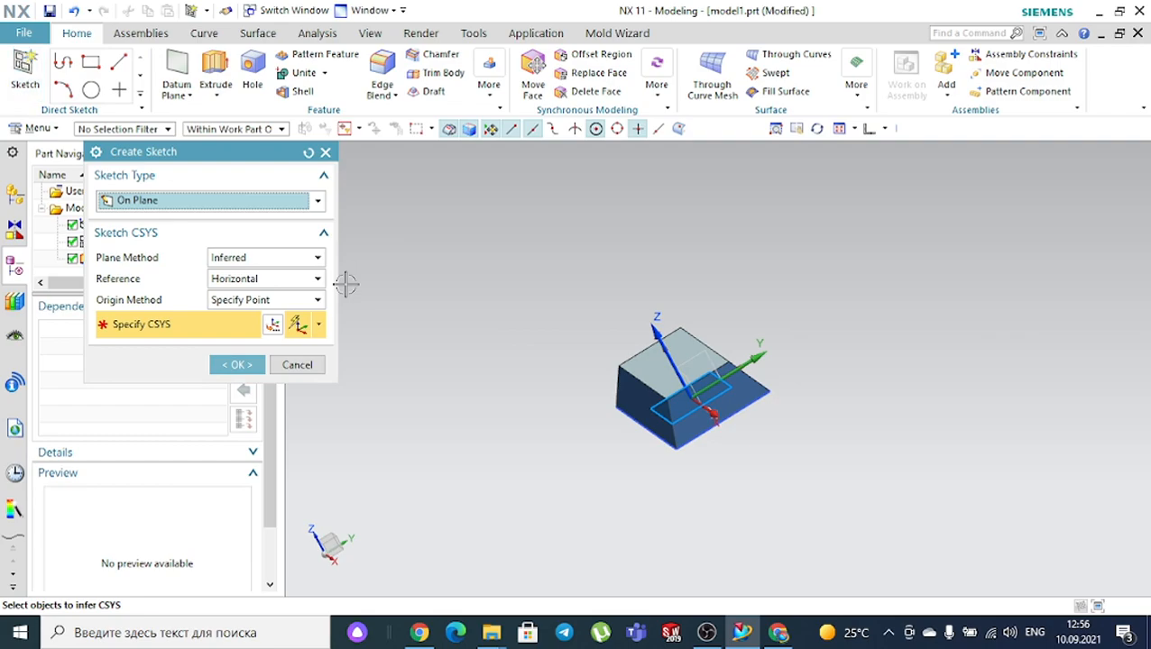
scroll(702, 406, "up", 2)
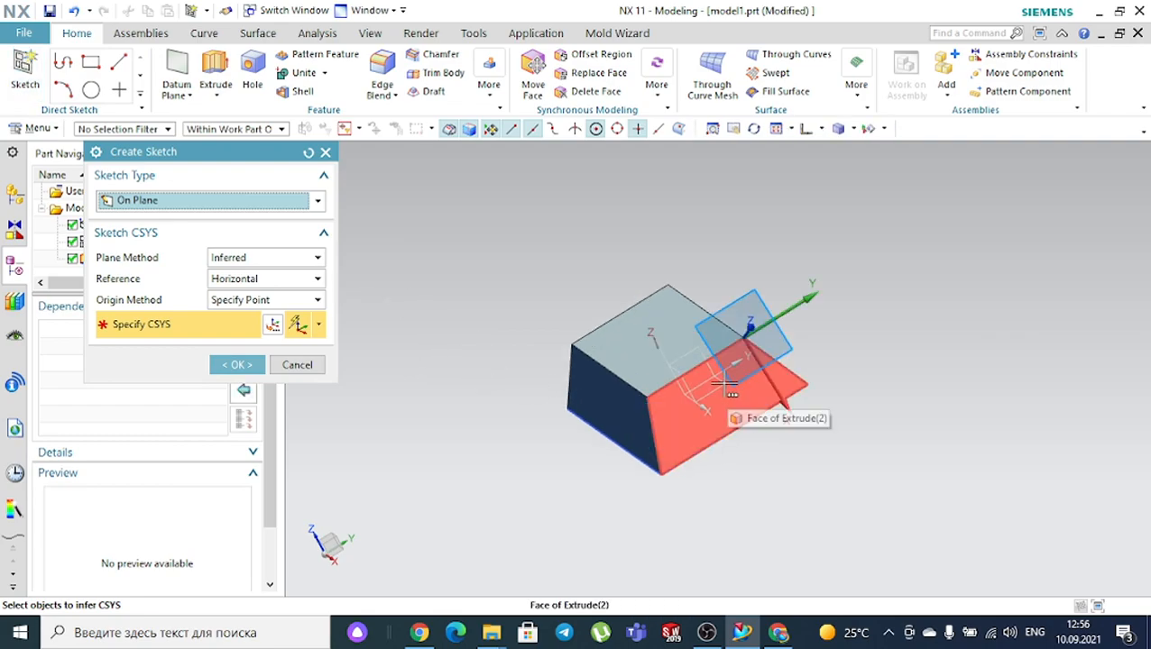
left_click(723, 385)
left_click(237, 364)
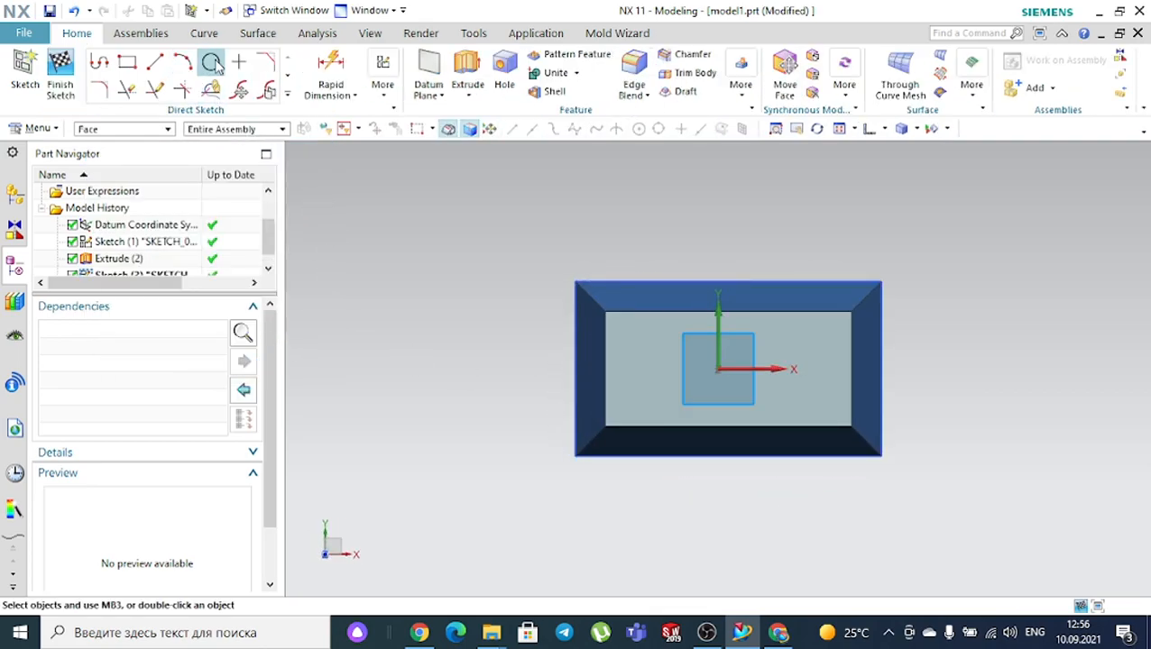
Sketch a circle about 104 mm in diameter, centered about 214 mm from the origin on the block's negative X side
left_click(212, 61)
scroll(445, 339, "down", 3)
left_click(417, 330)
left_click(452, 288)
left_click(253, 152)
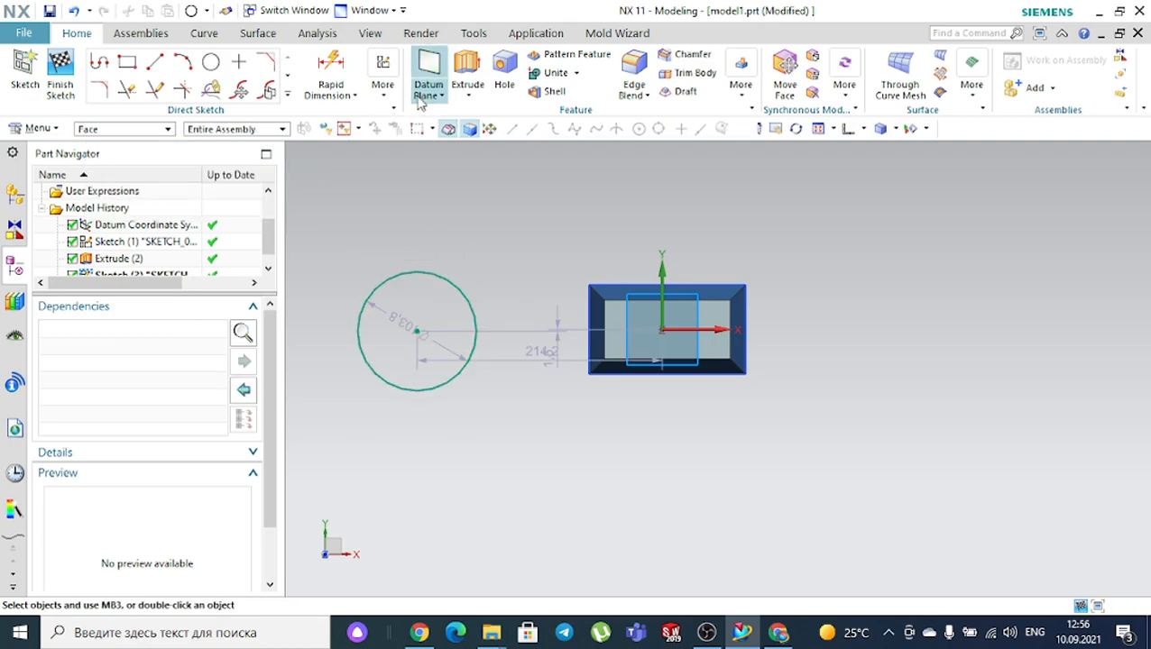
Extrude the circle upward from 0 to 185 mm with Boolean set to None
middle_click_drag(552, 418, 549, 347)
left_click_drag(453, 286, 457, 227)
left_click(254, 470)
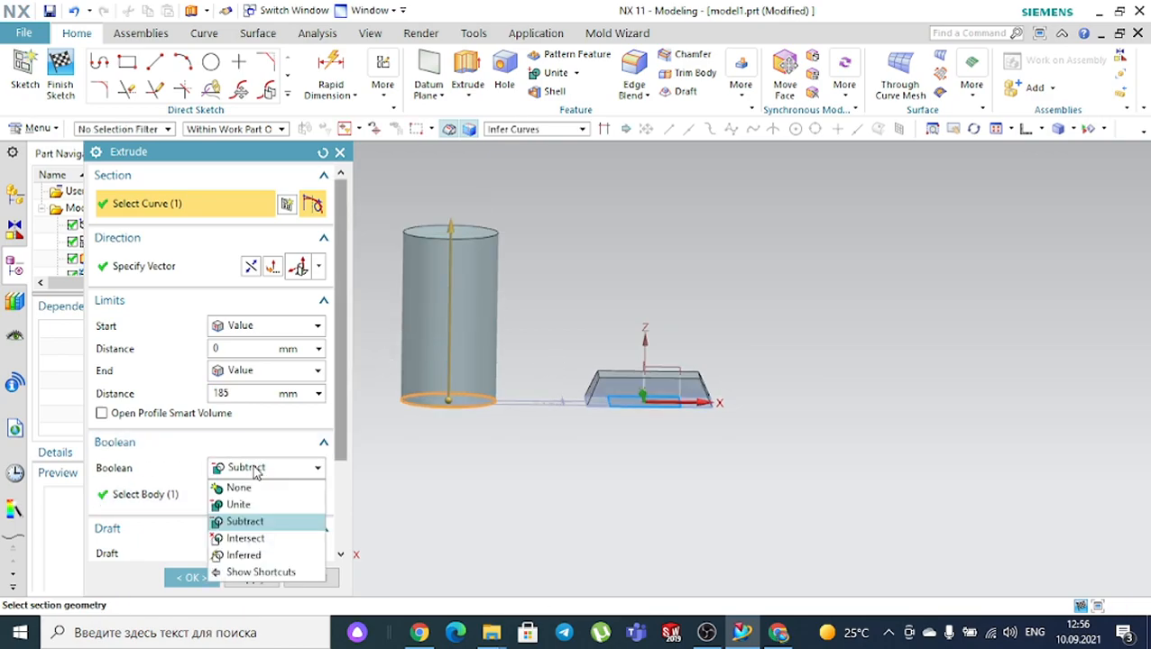
left_click(256, 488)
scroll(219, 508, "down", 2)
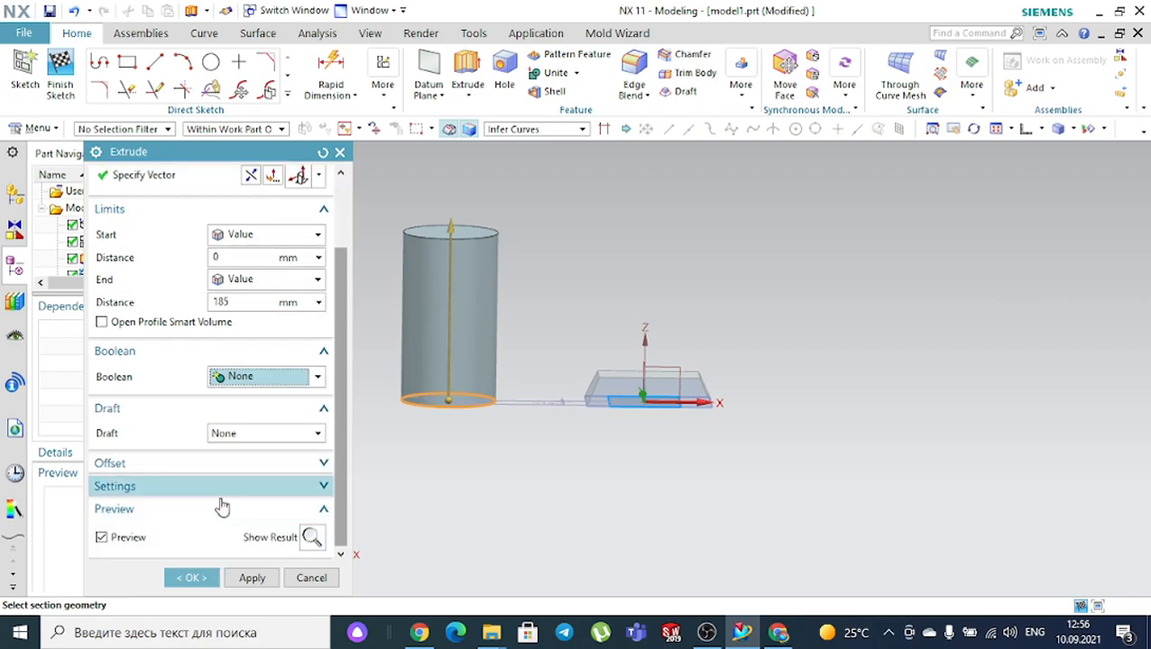
Add a From Start Limit draft of 5 degrees to the cylinder's extrusion and accept it
left_click(254, 434)
left_click(253, 465)
scroll(416, 299, "down", 1)
left_click(400, 322)
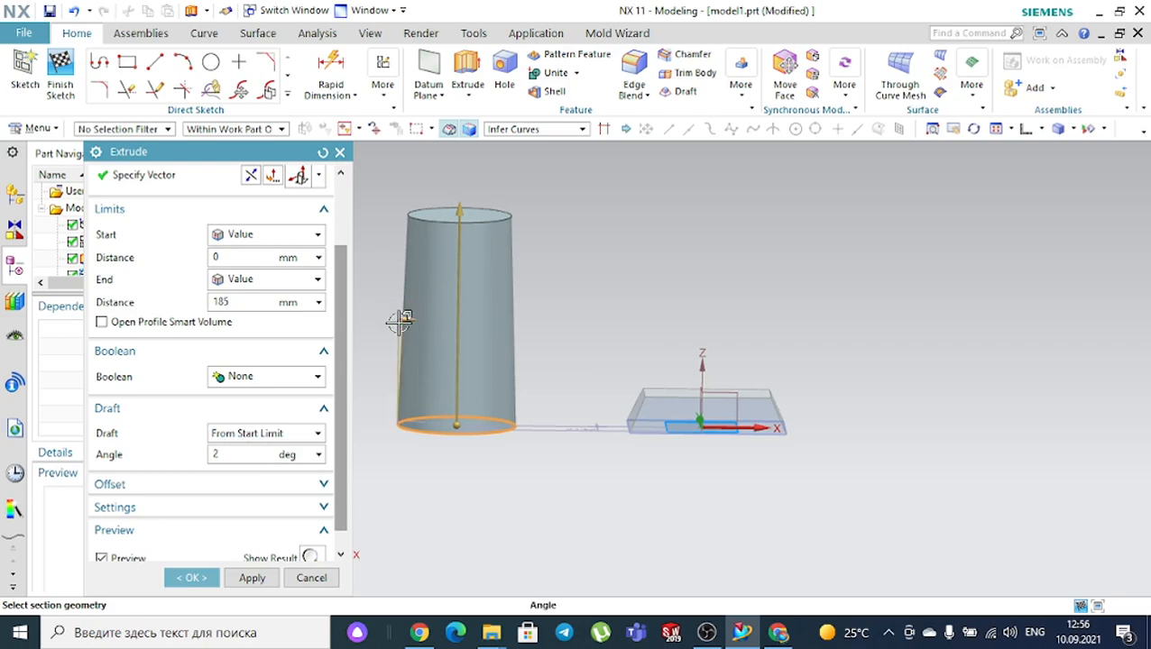
left_click_drag(413, 314, 408, 323)
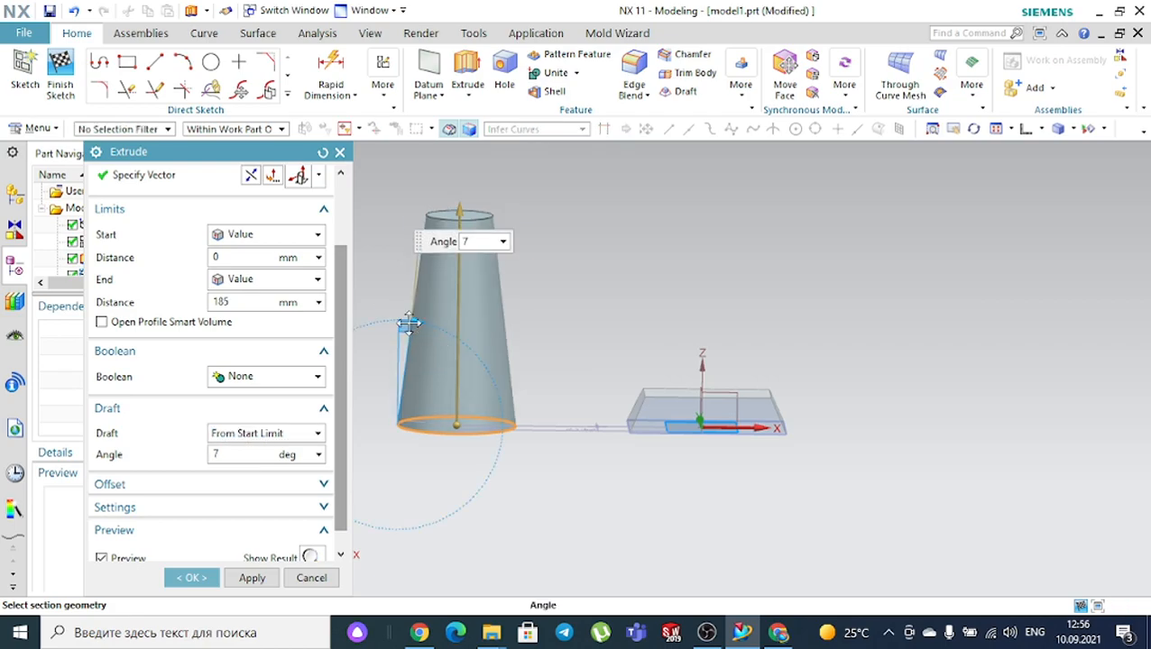
scroll(586, 352, "up", 2)
scroll(390, 282, "down", 3)
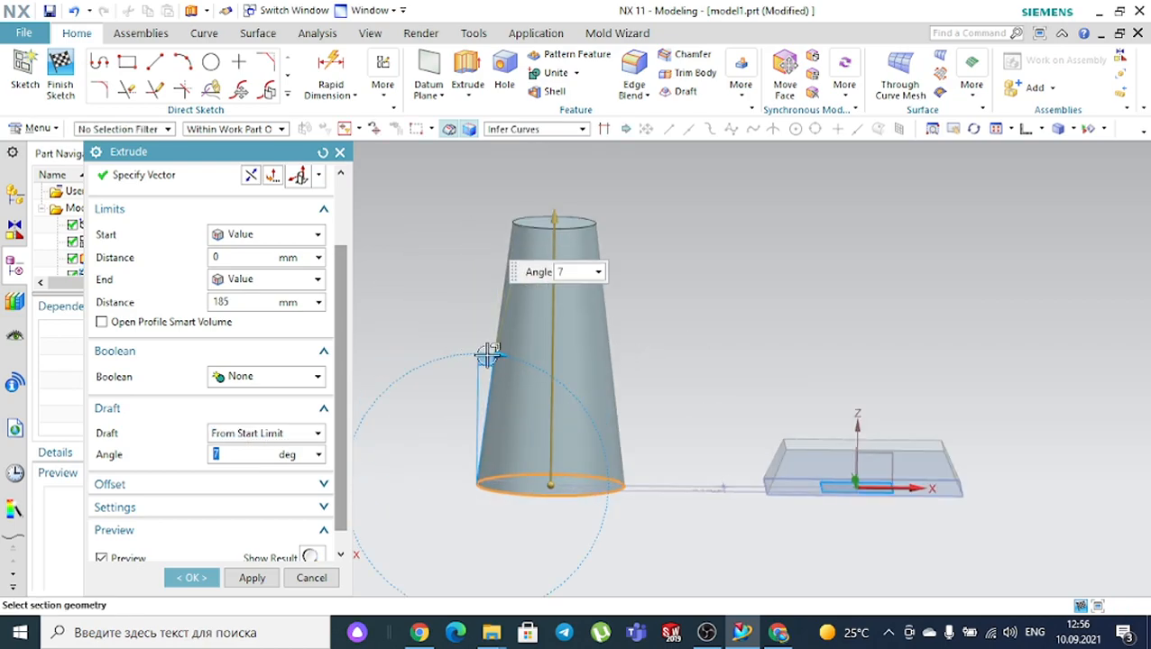
mouse_move(496, 356)
left_mouse_down()
mouse_move(457, 351)
mouse_move(455, 341)
mouse_move(471, 346)
mouse_move(452, 336)
mouse_move(456, 357)
mouse_move(494, 348)
left_mouse_up()
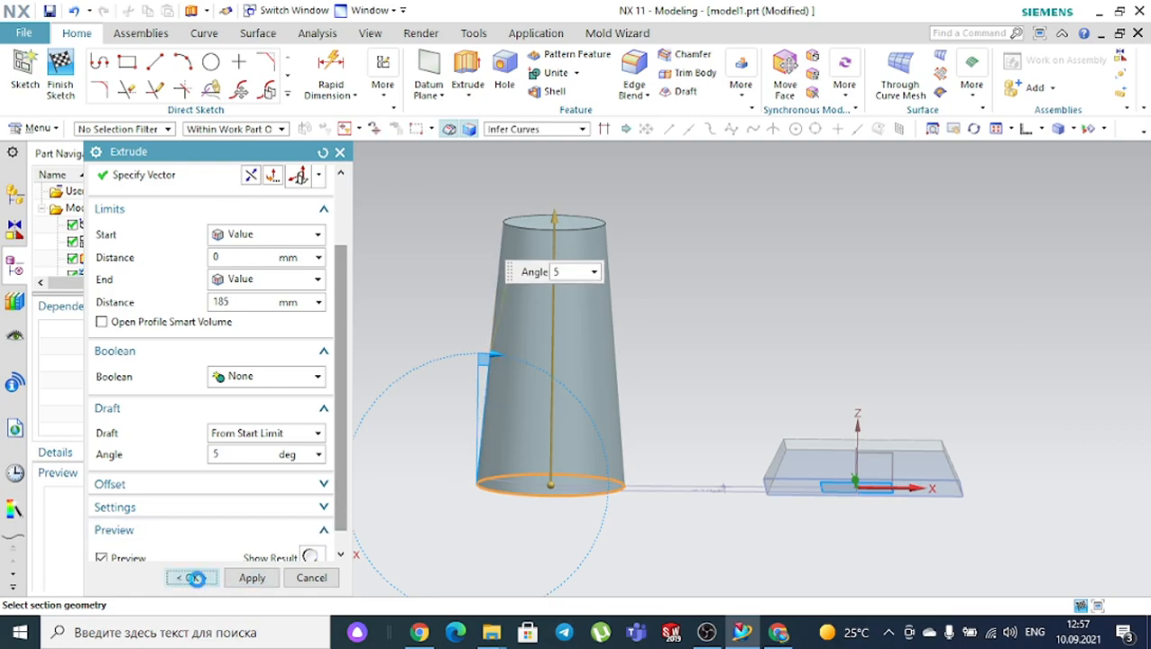
left_click(192, 578)
scroll(694, 282, "down", 2)
middle_click_drag(737, 267, 710, 293)
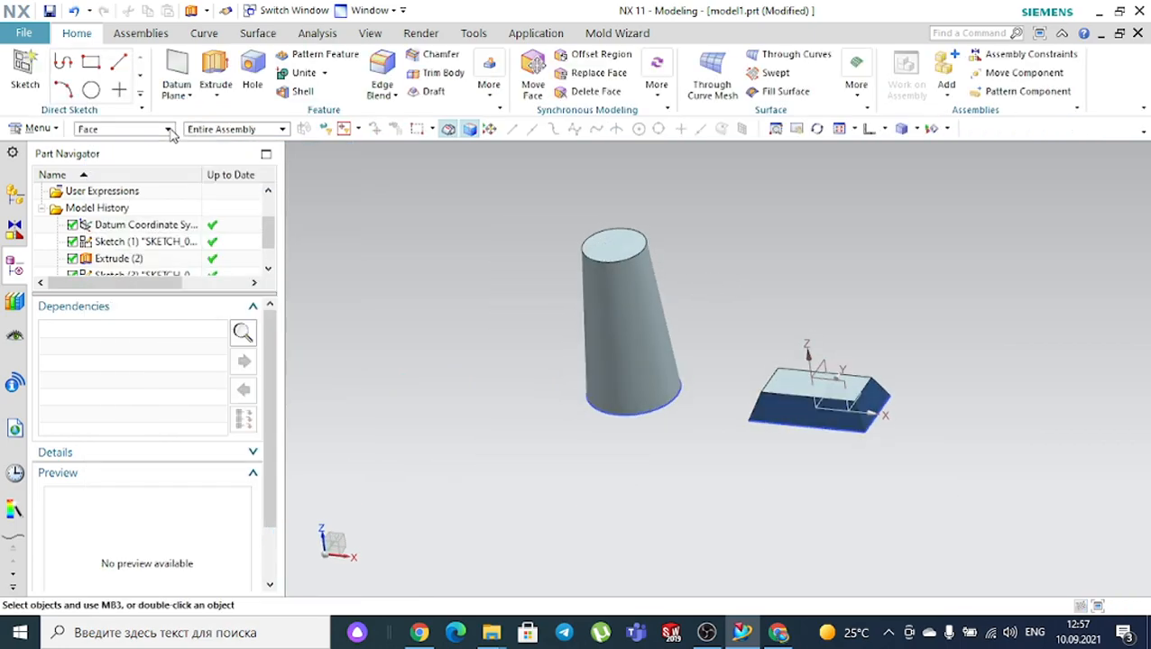
Color the cone's side face light blue and switch to a standard 3D view of both bodies
left_click(599, 303)
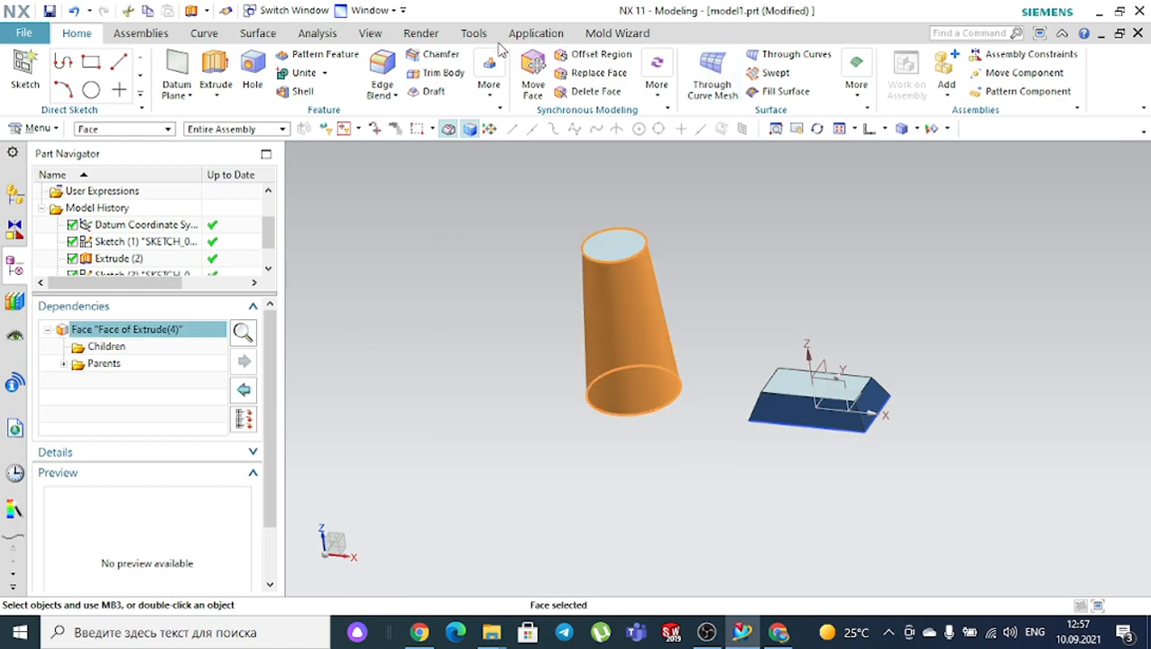
left_click(378, 34)
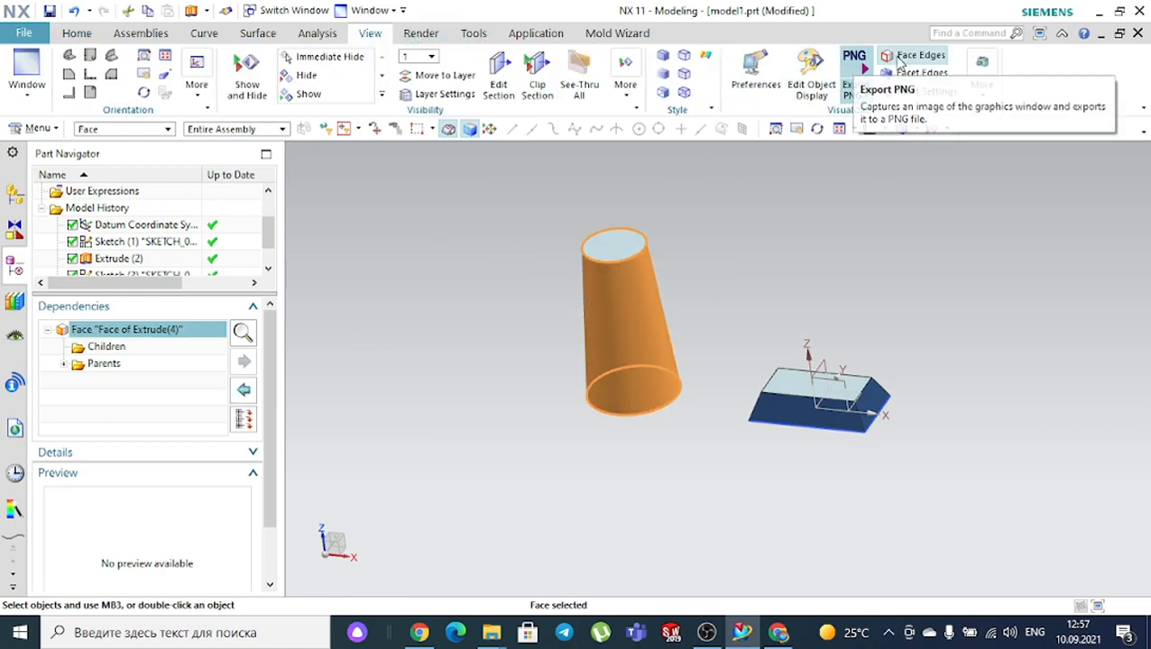
left_click(811, 77)
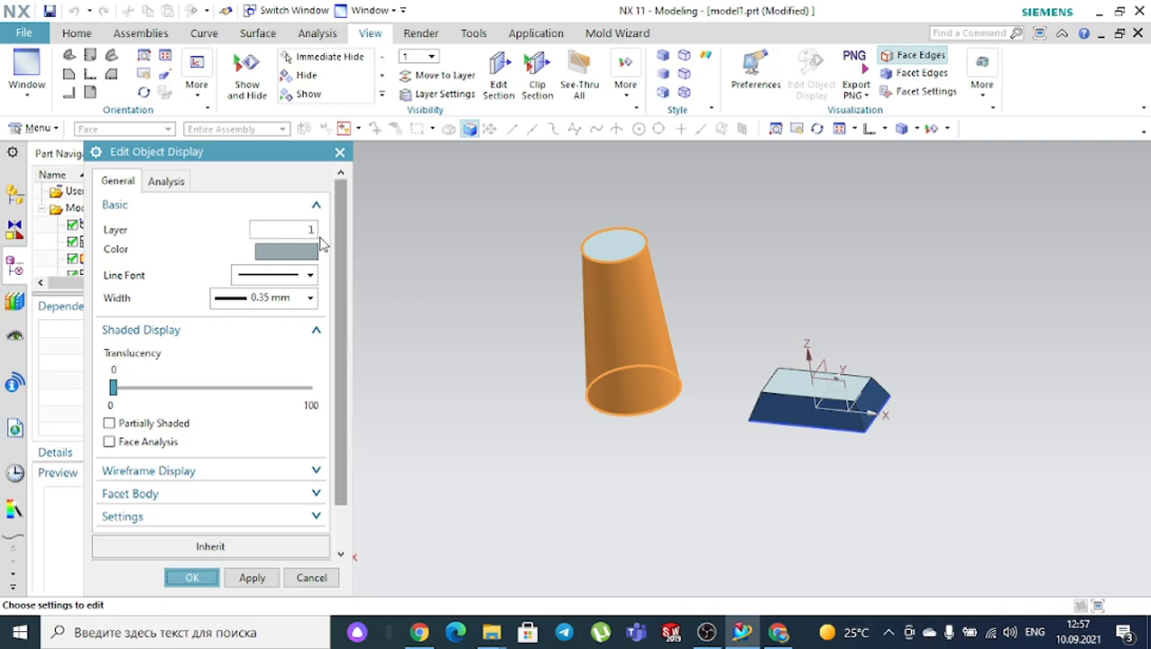
left_click(287, 252)
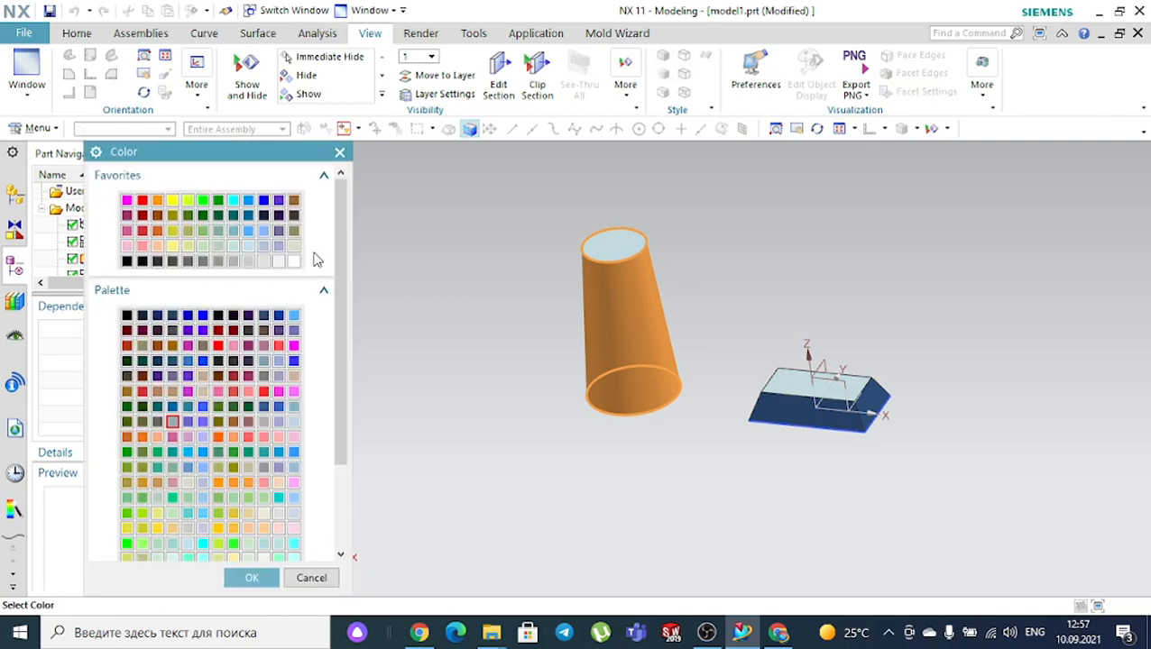
left_click(294, 315)
left_click(255, 580)
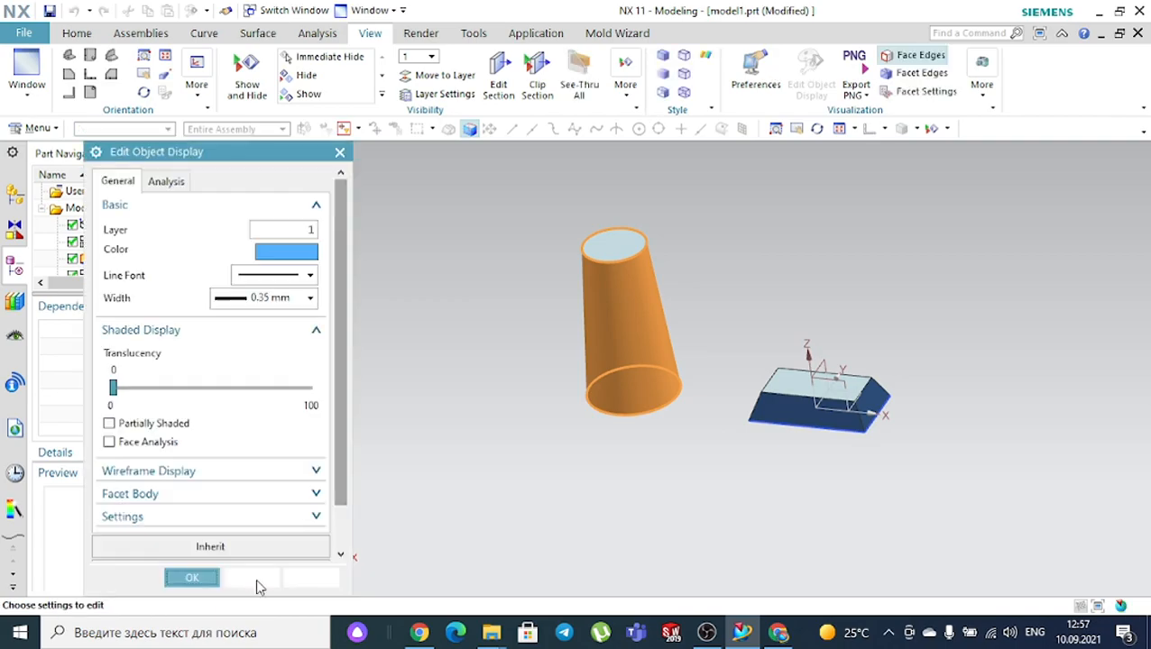
left_click(217, 578)
middle_click_drag(496, 419, 633, 385)
left_click(884, 128)
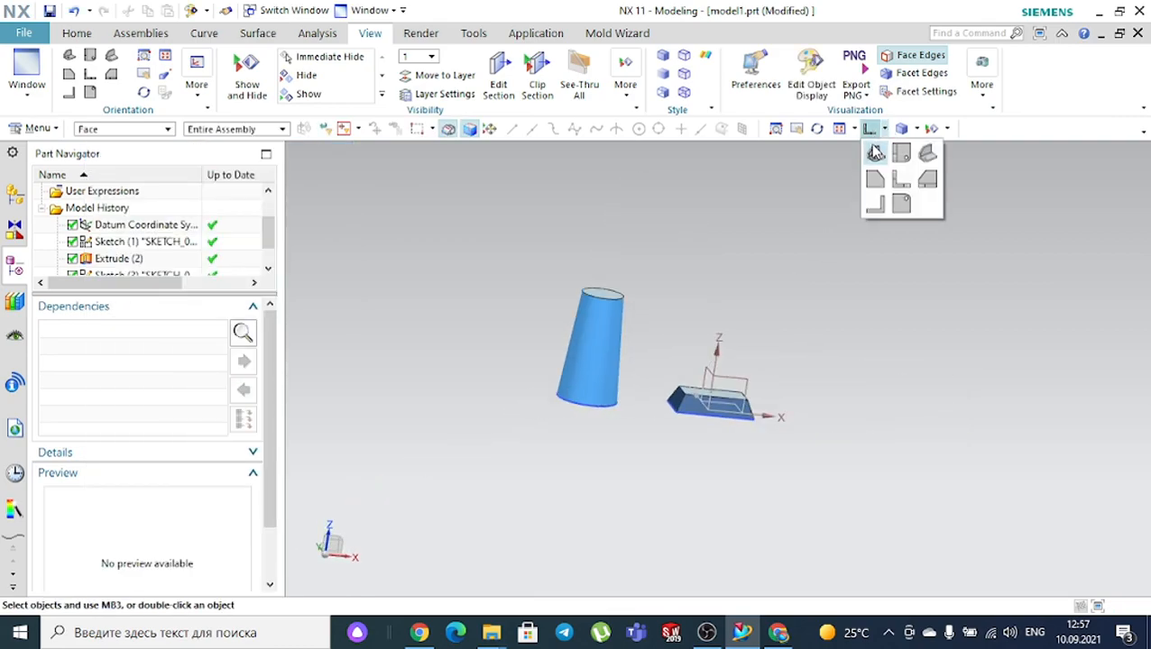
left_click(873, 153)
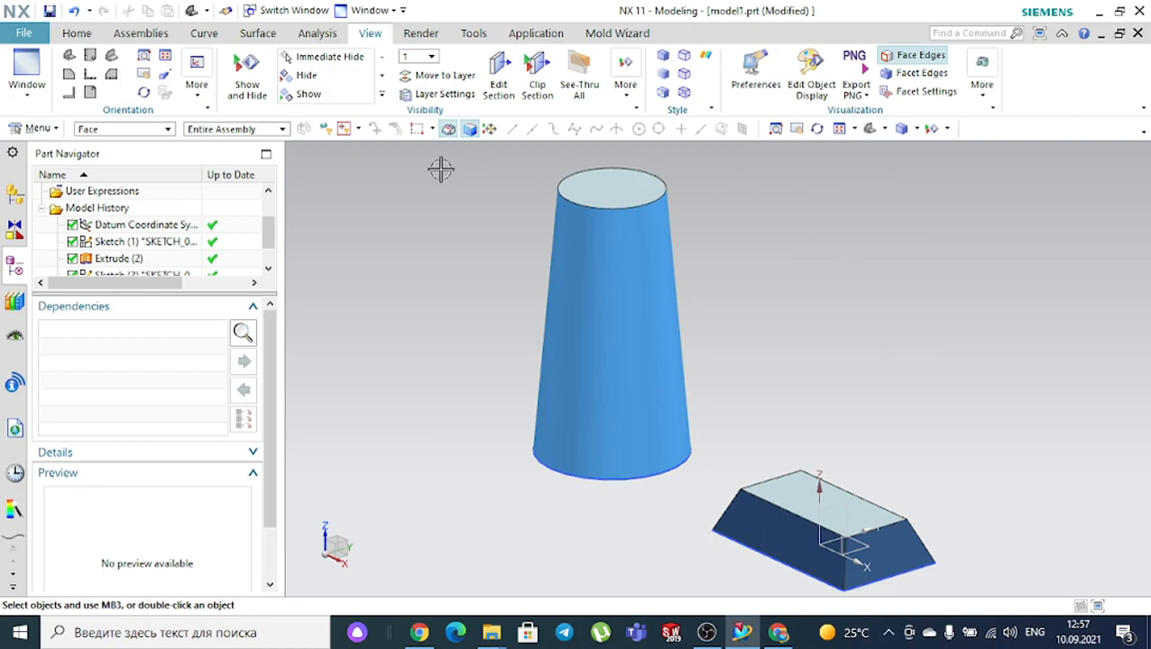
Create another sketch on the XY plane through the block's base, beside the block and cone
left_click(72, 32)
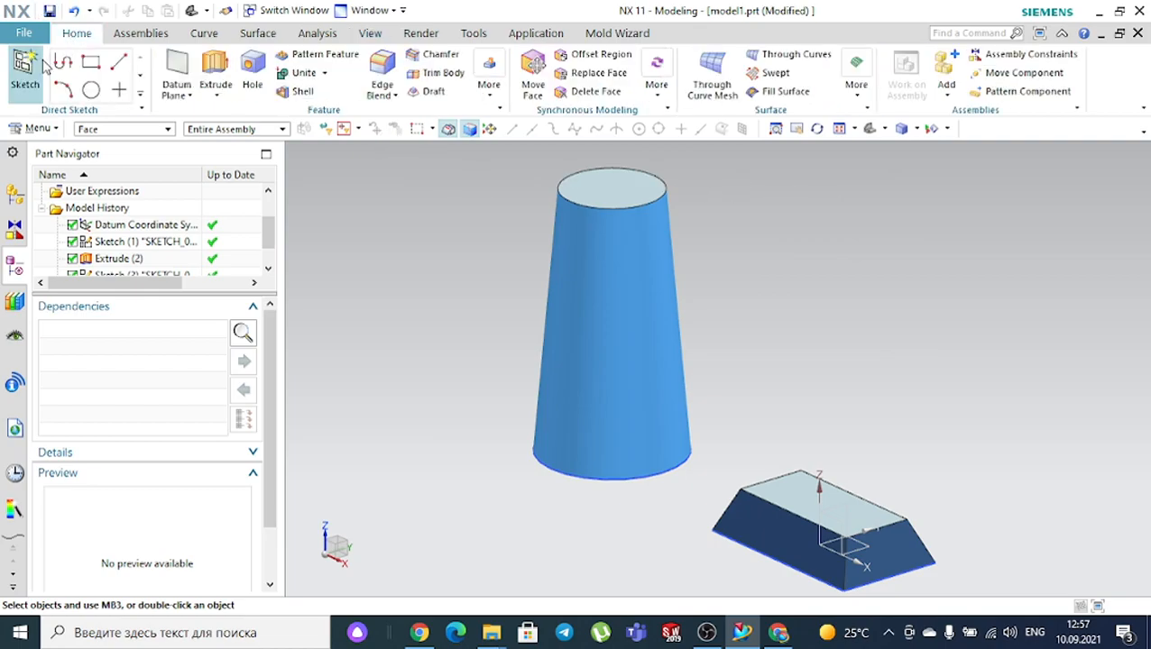
scroll(476, 162, "down", 3)
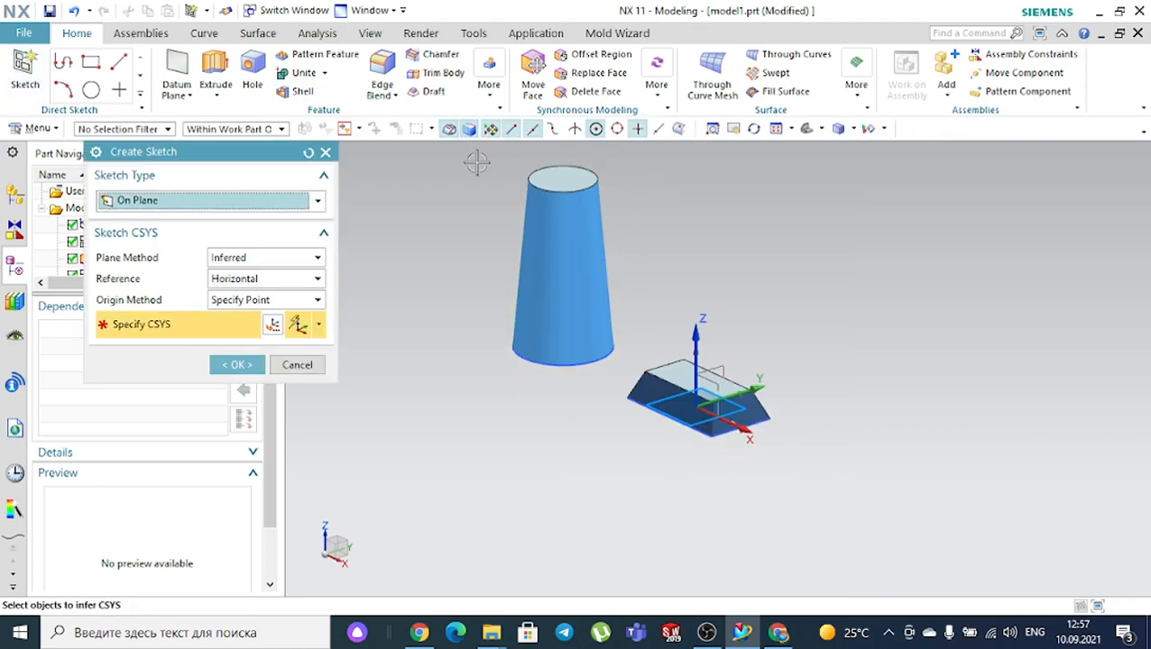
scroll(688, 435, "up", 3)
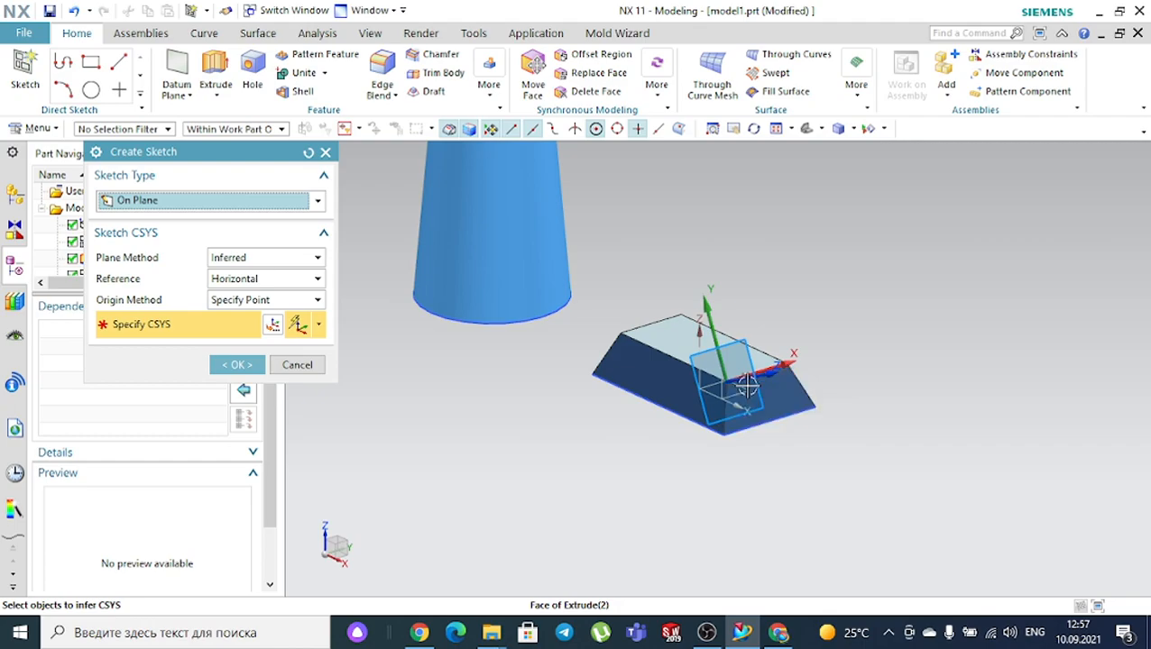
scroll(737, 387, "up", 2)
left_click(715, 392)
left_click(236, 364)
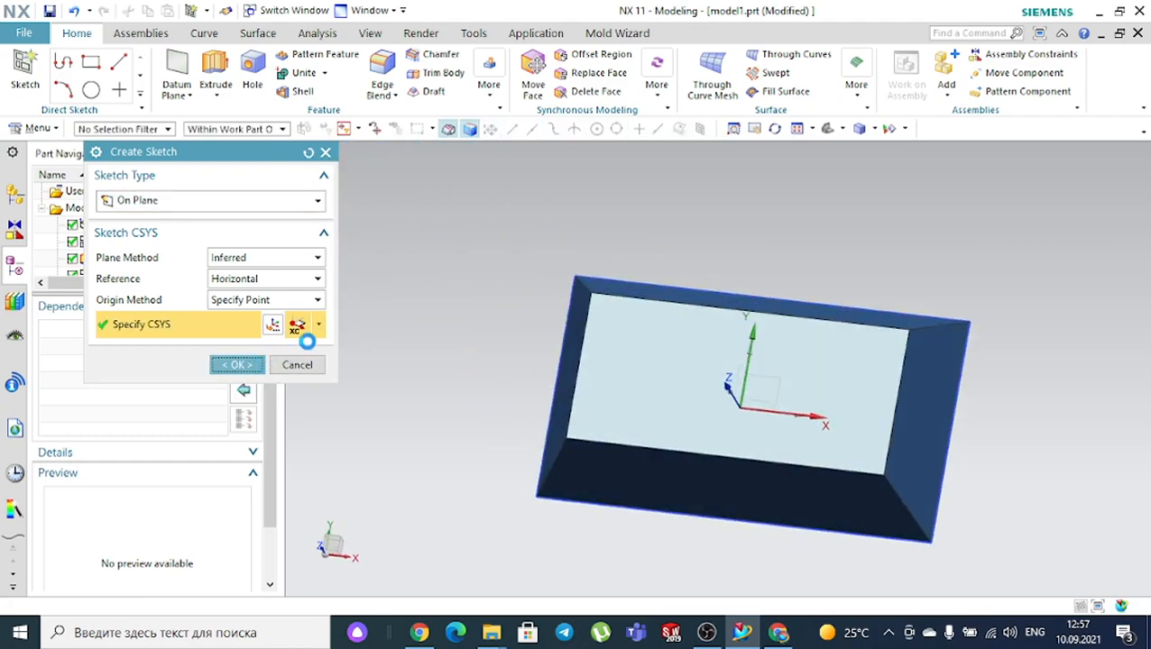
Draw a two-point rectangle about 240 by 150 mm in the sketch, on the block's positive X side
scroll(440, 287, "down", 6)
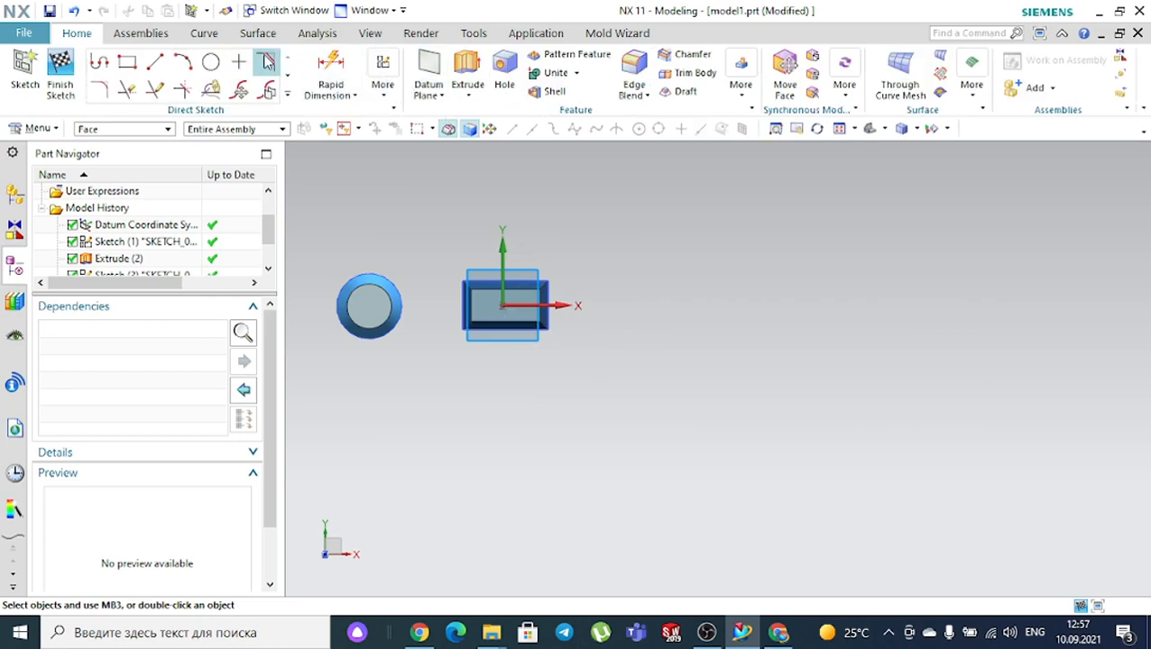
left_click(128, 62)
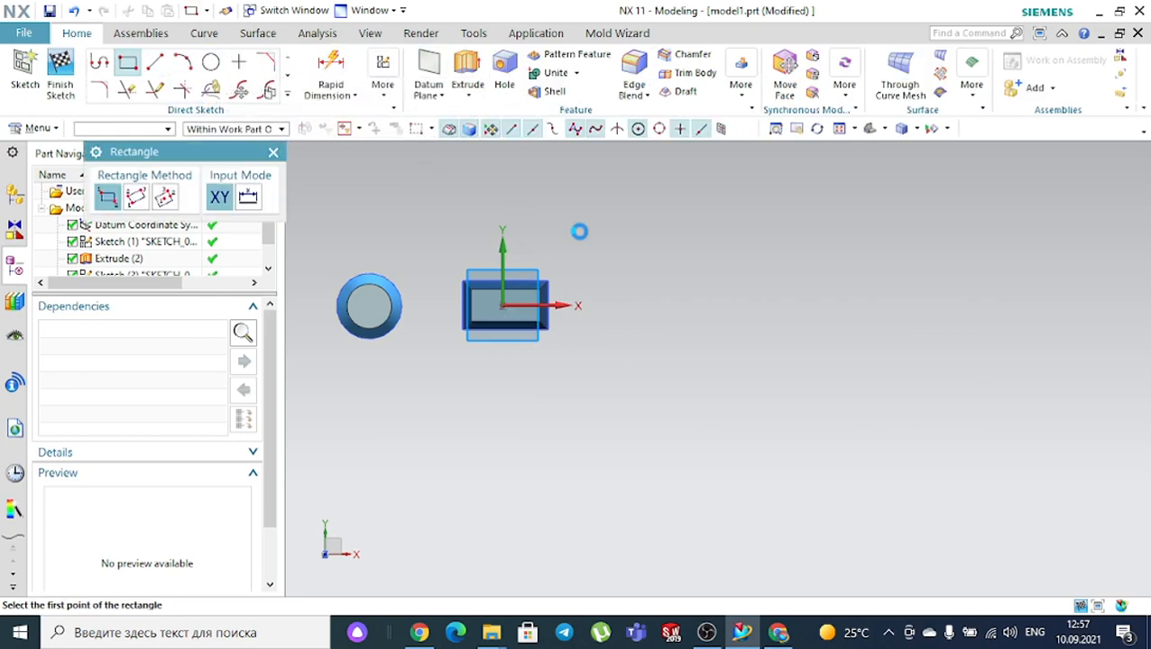
left_click(651, 262)
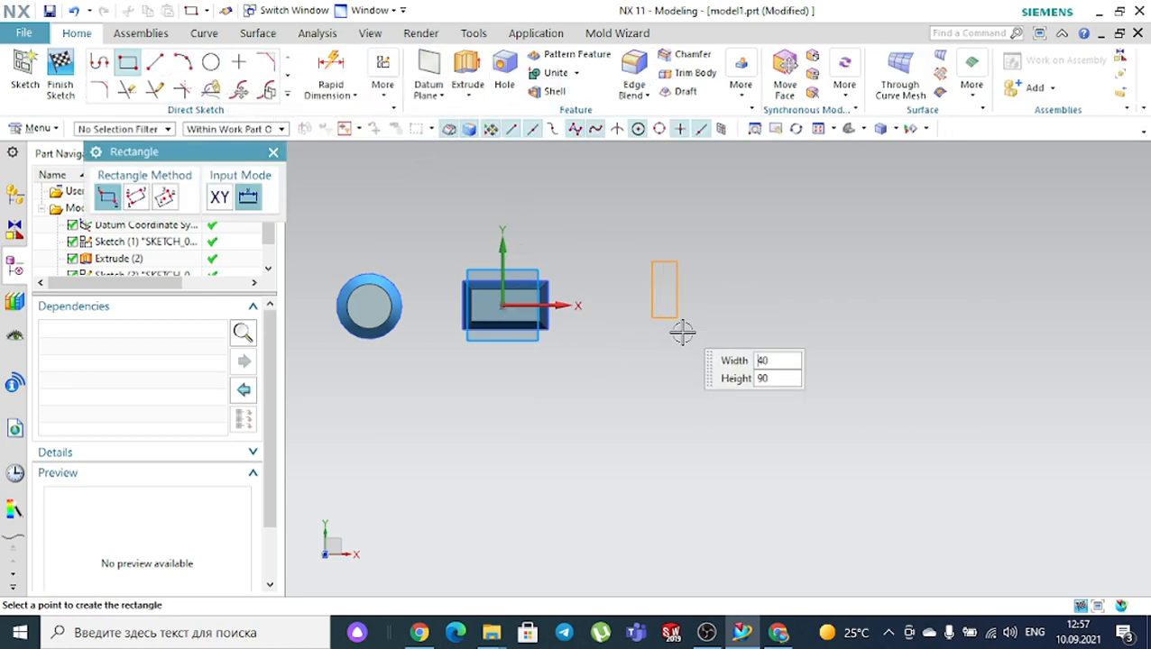
left_click(802, 354)
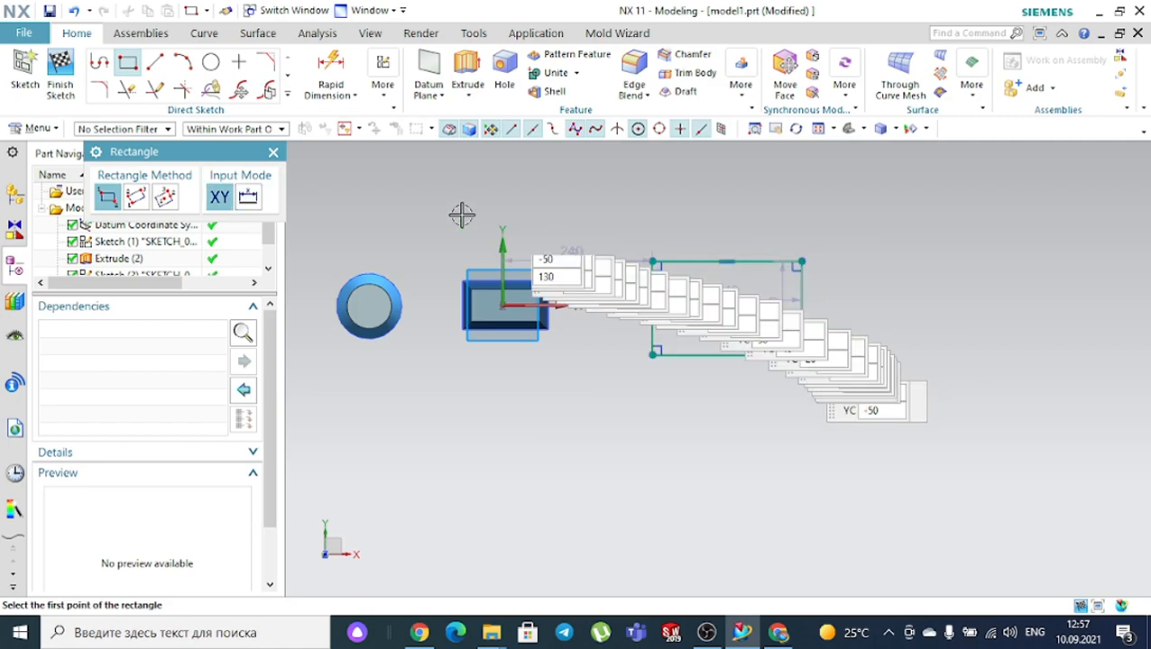
left_click(273, 153)
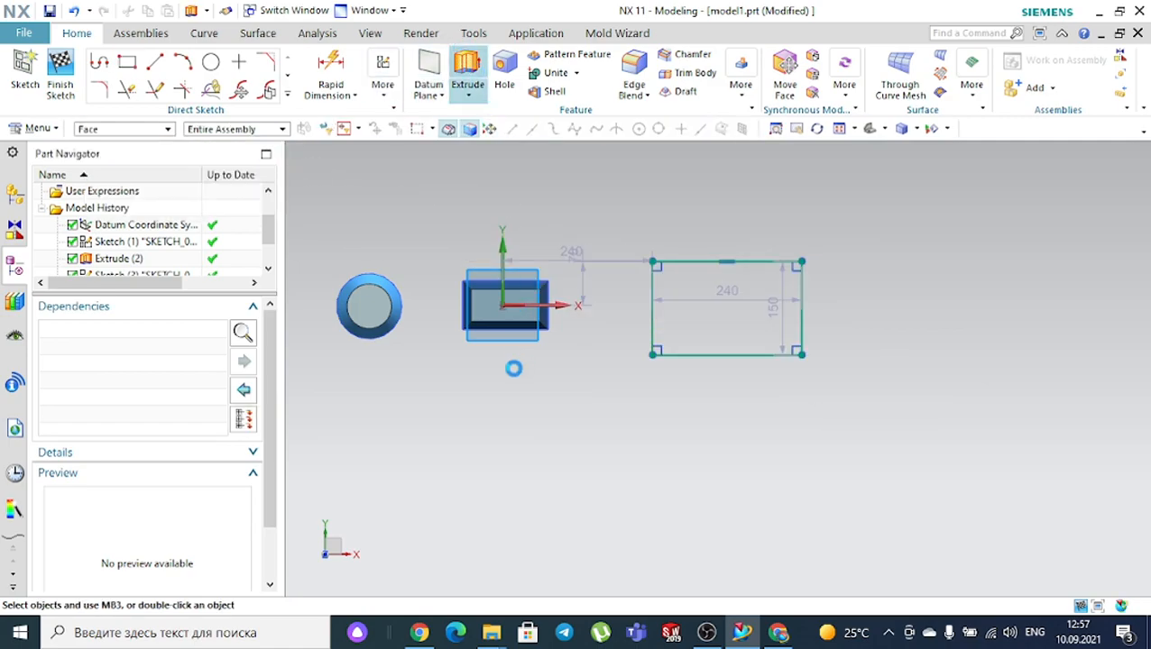
Extrude the new rectangle upward from 0 to 70 mm and expand the extrusion's Offset settings
middle_click_drag(624, 416, 640, 335)
left_click_drag(722, 246, 717, 315)
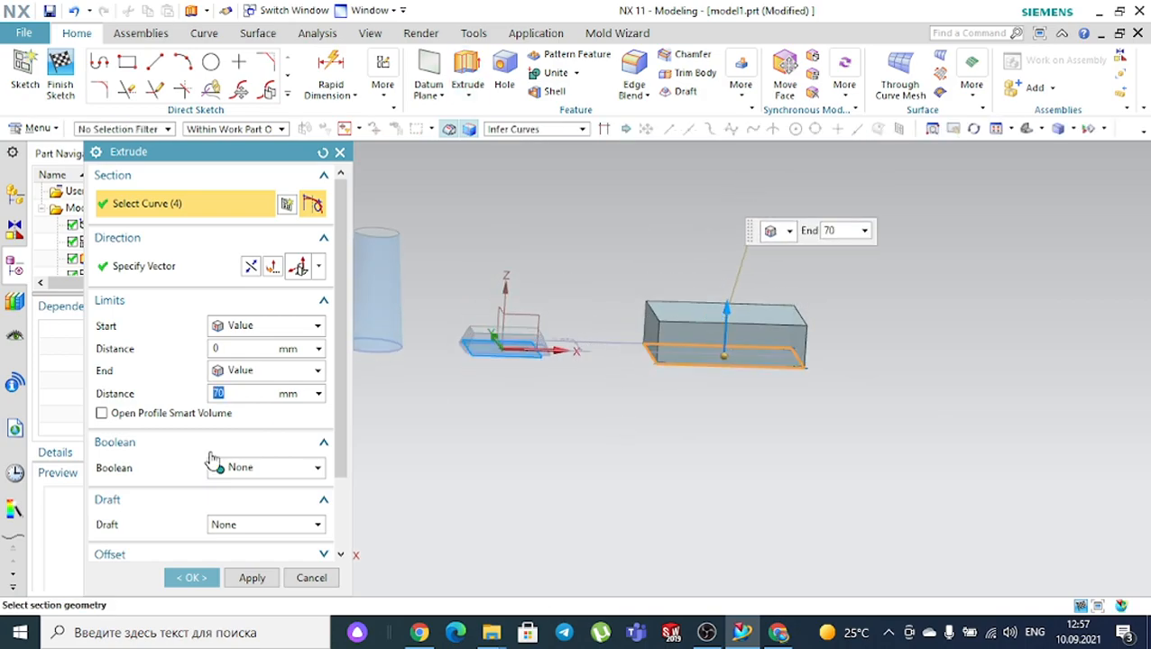
scroll(273, 434, "down", 3)
left_click(161, 466)
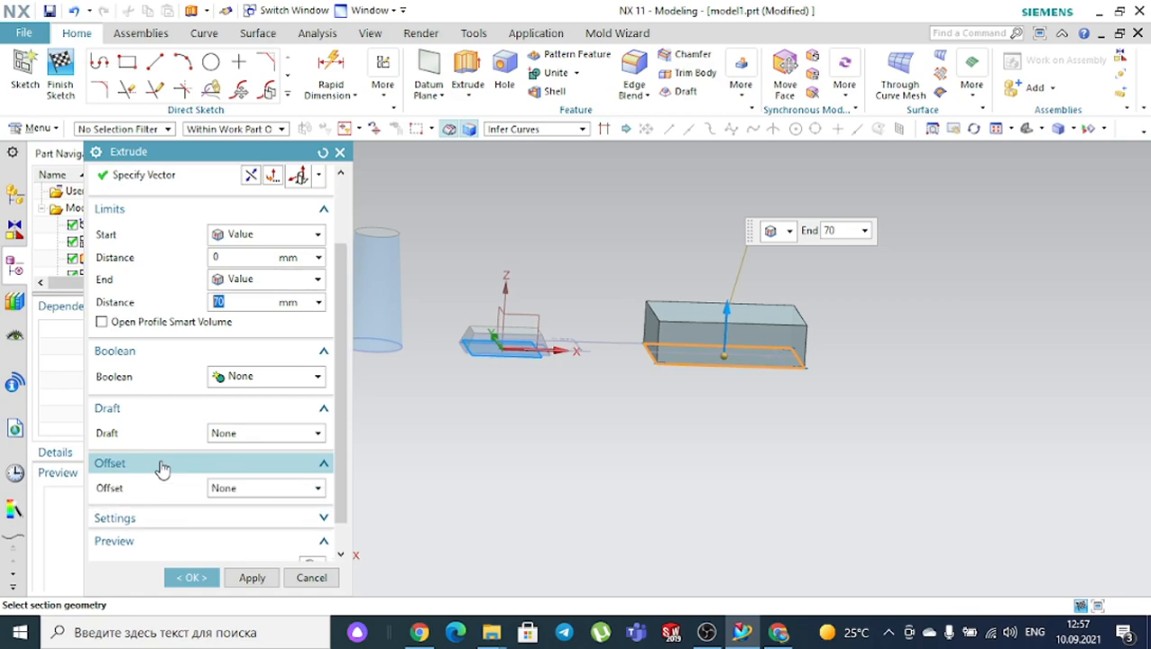
Preview a Single-Sided offset on the extrusion and return the offset type to None
left_click(242, 492)
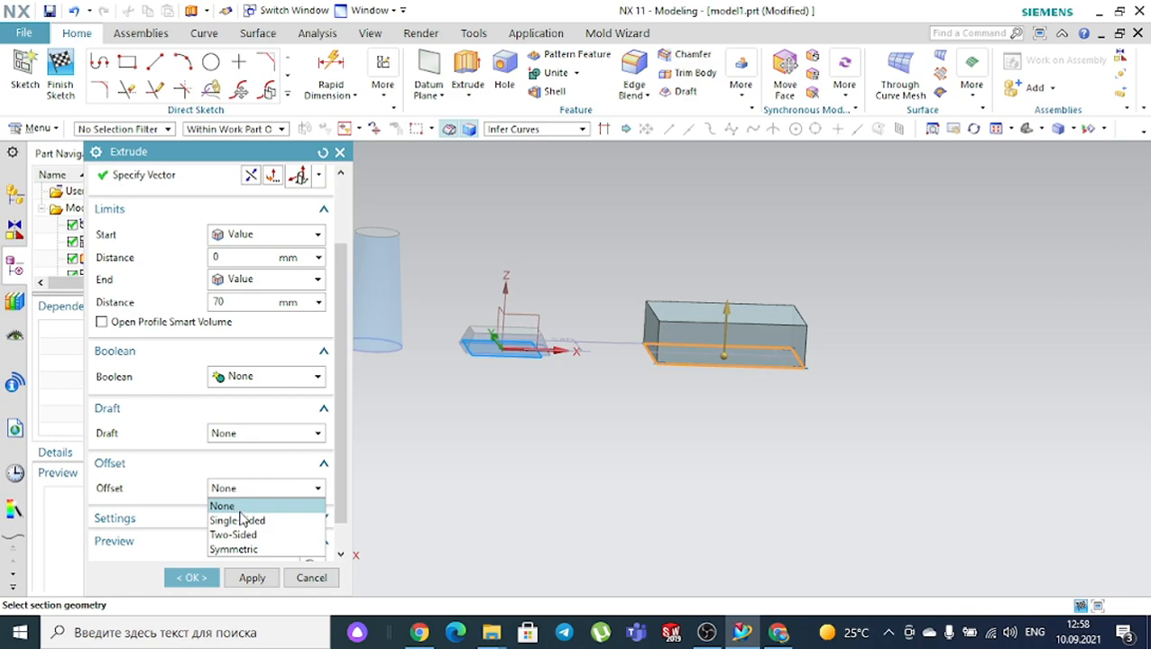
left_click(241, 521)
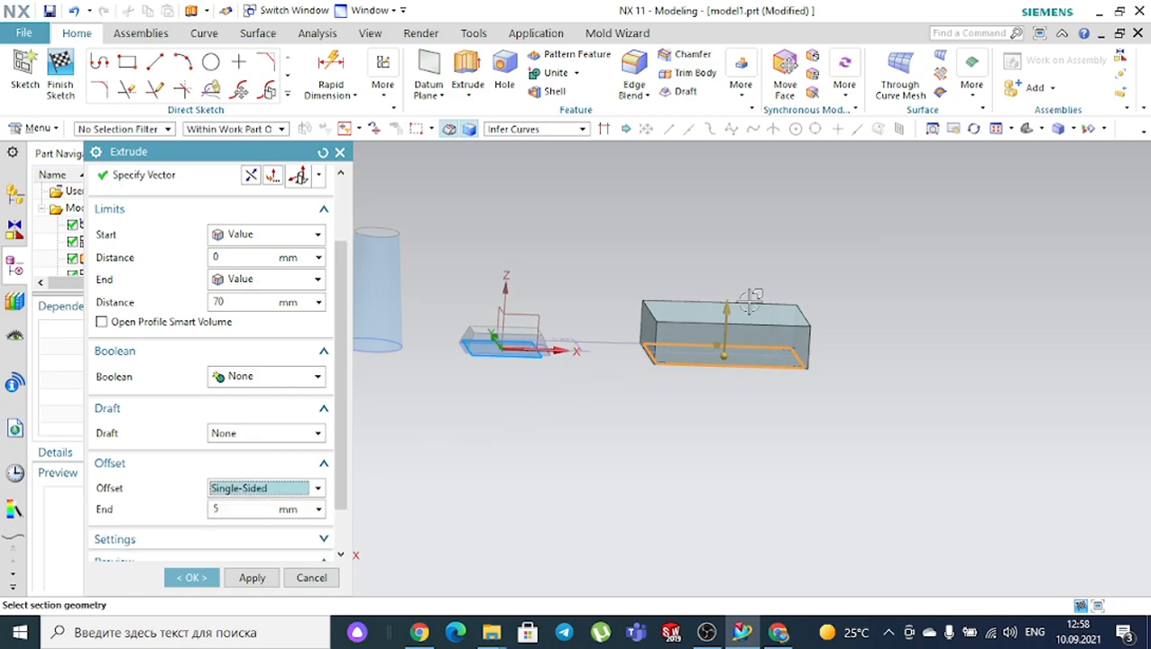
scroll(740, 307, "up", 5)
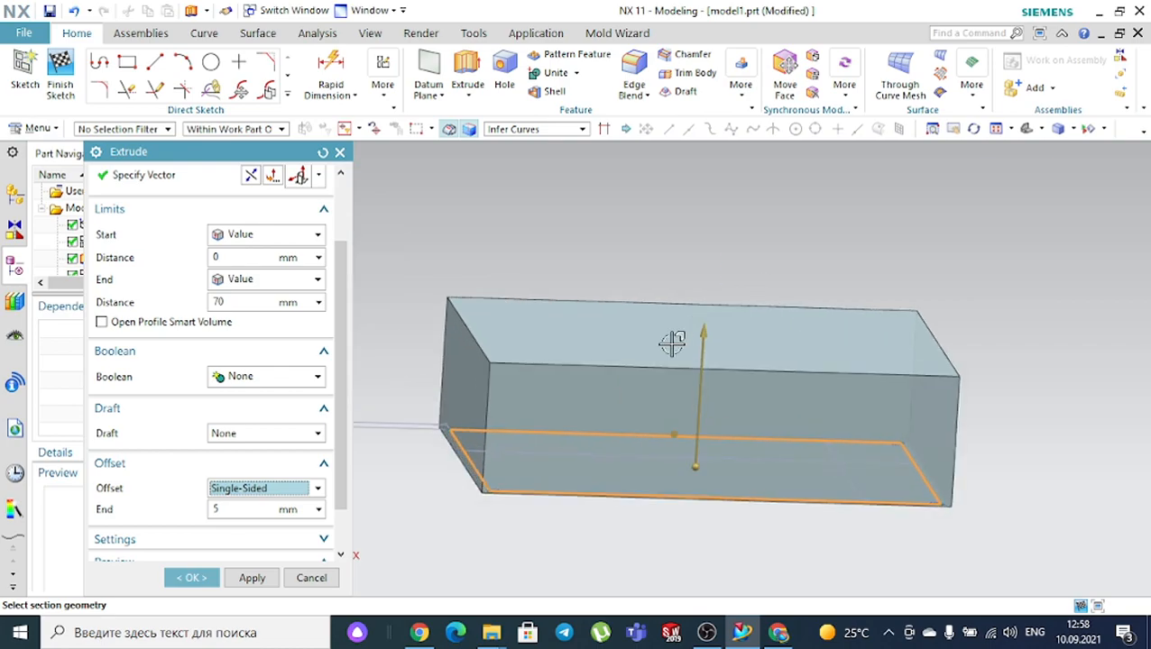
left_click(263, 489)
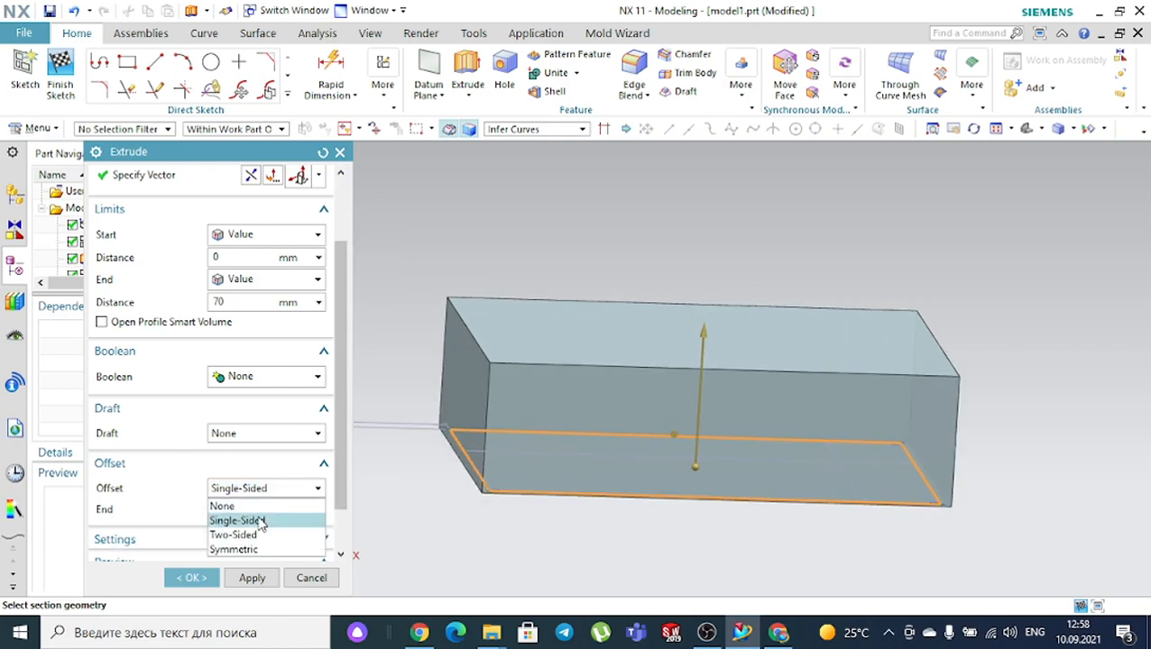
left_click(253, 506)
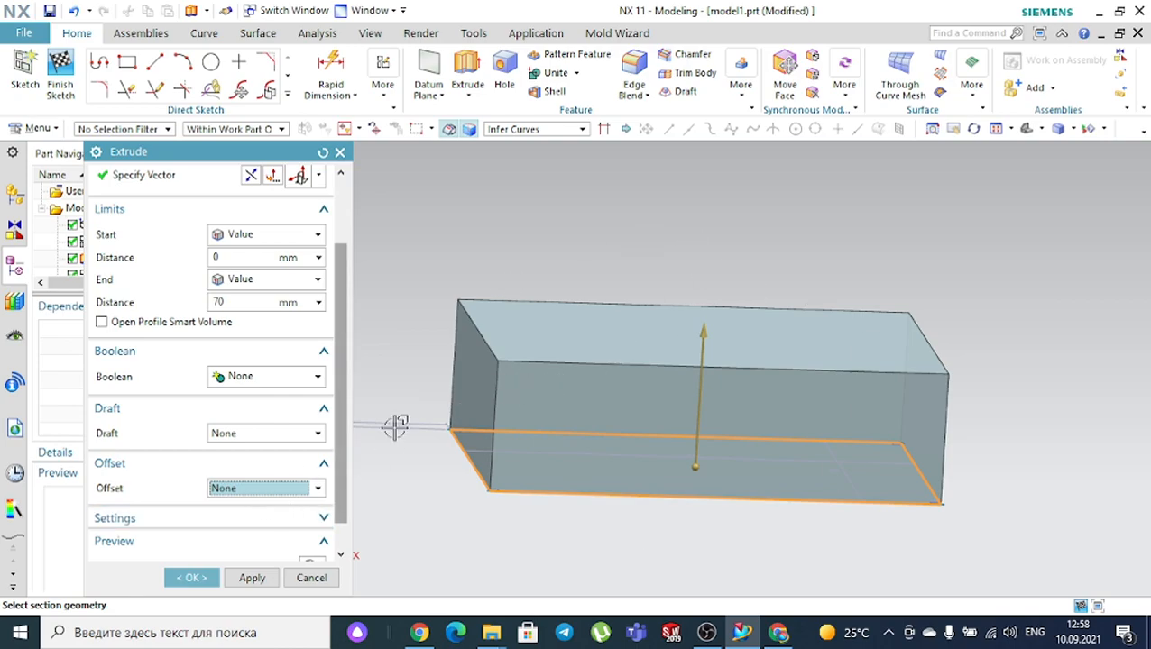
Apply a Single-Sided offset to the extrusion with an end value of 10 mm
left_click(265, 488)
left_click(253, 522)
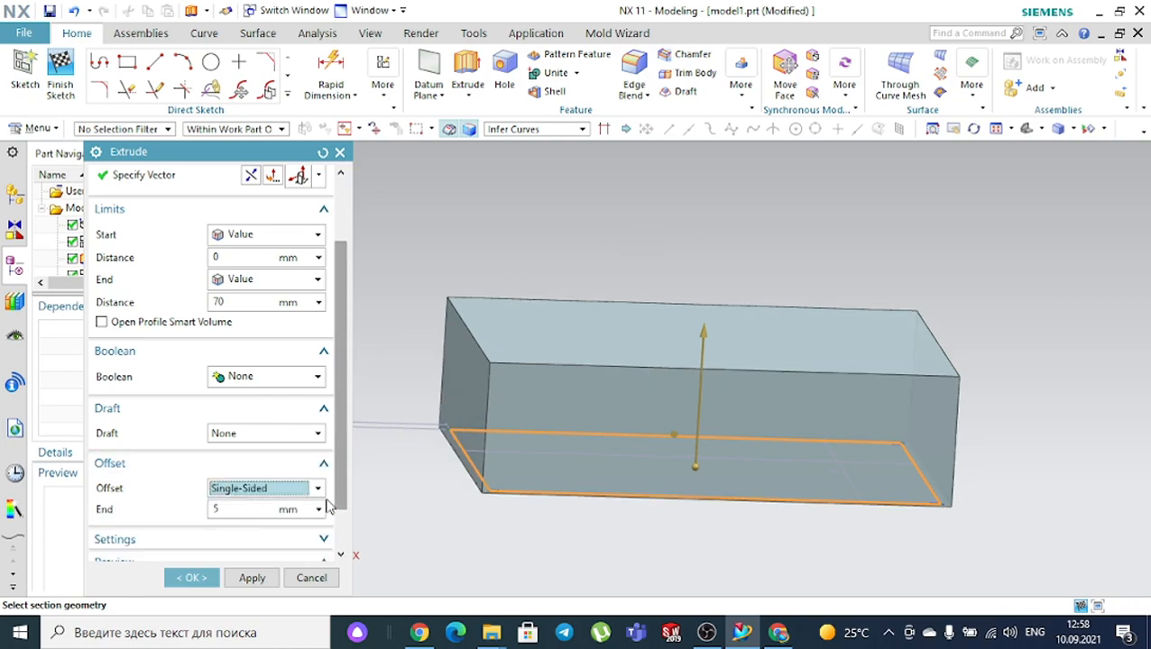
left_click(239, 509)
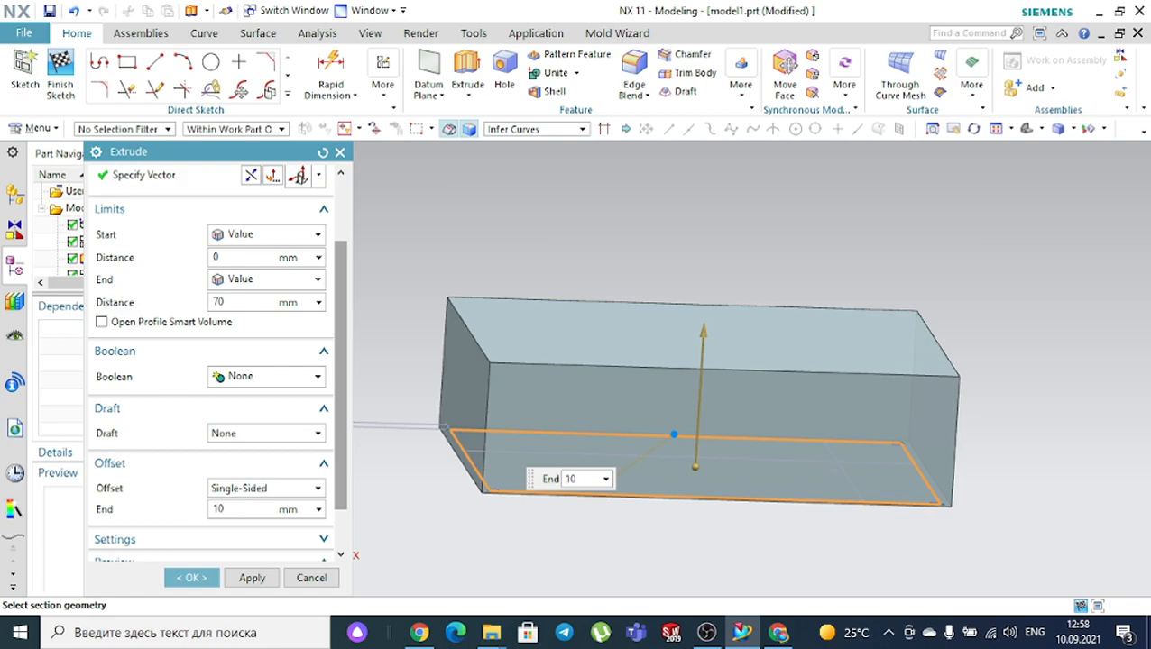
key("Return")
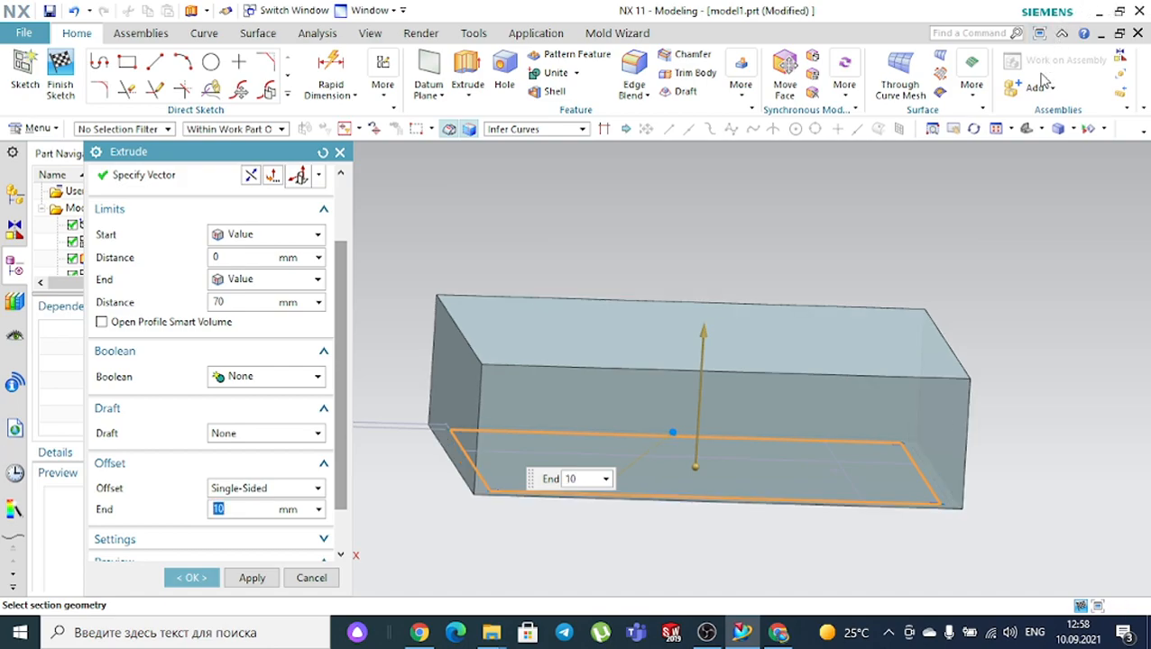
Switch to the top view and enlarge the Single-Sided offset to 25 mm
left_click(1040, 129)
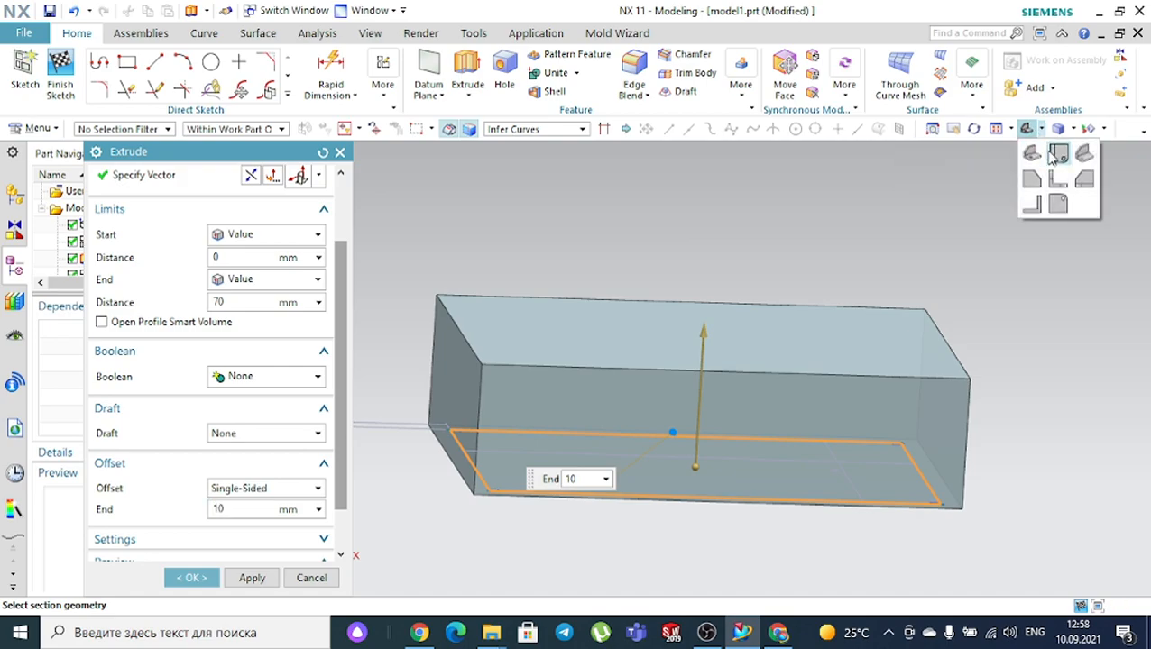
left_click(1056, 154)
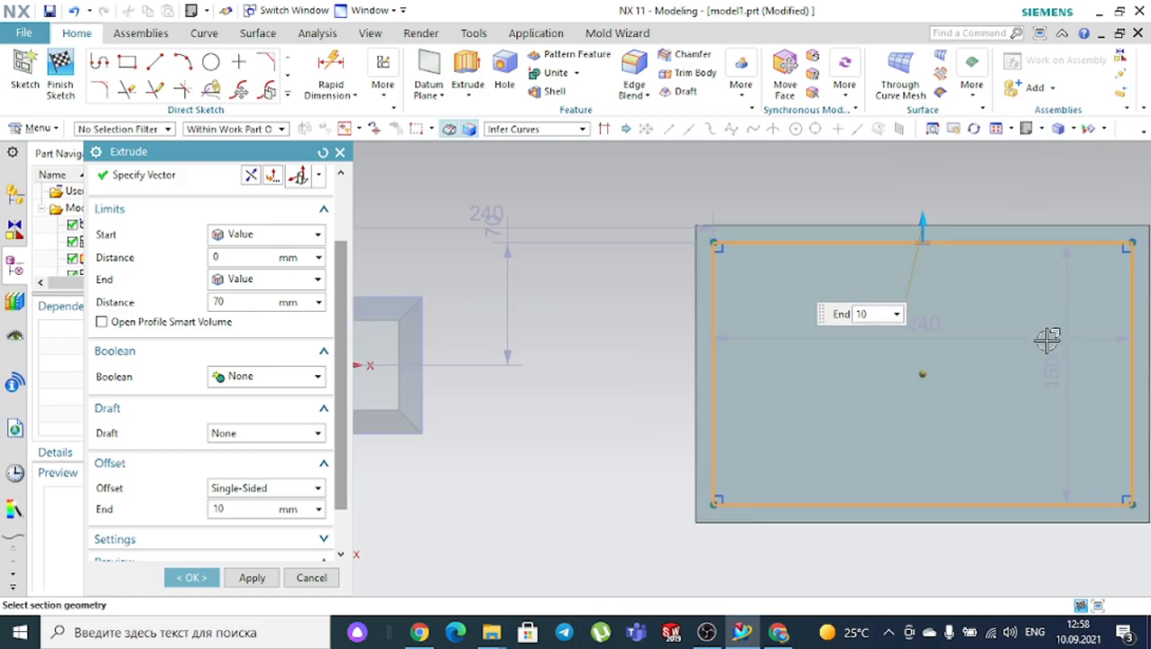
scroll(1047, 338, "up", 1)
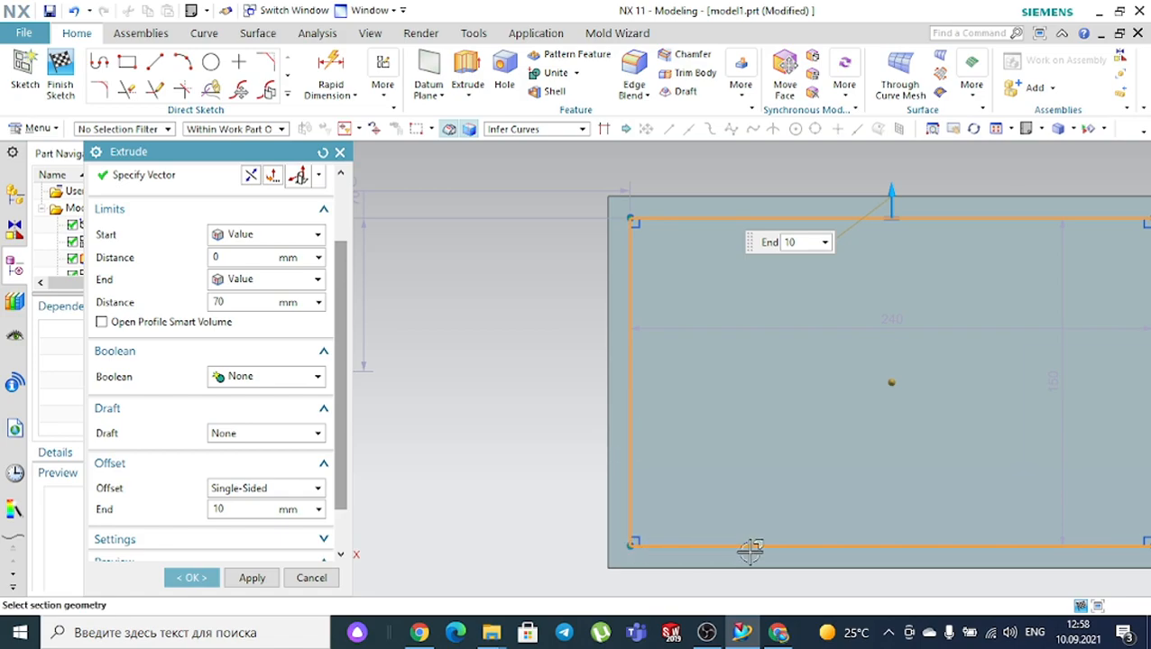
scroll(741, 552, "down", 3)
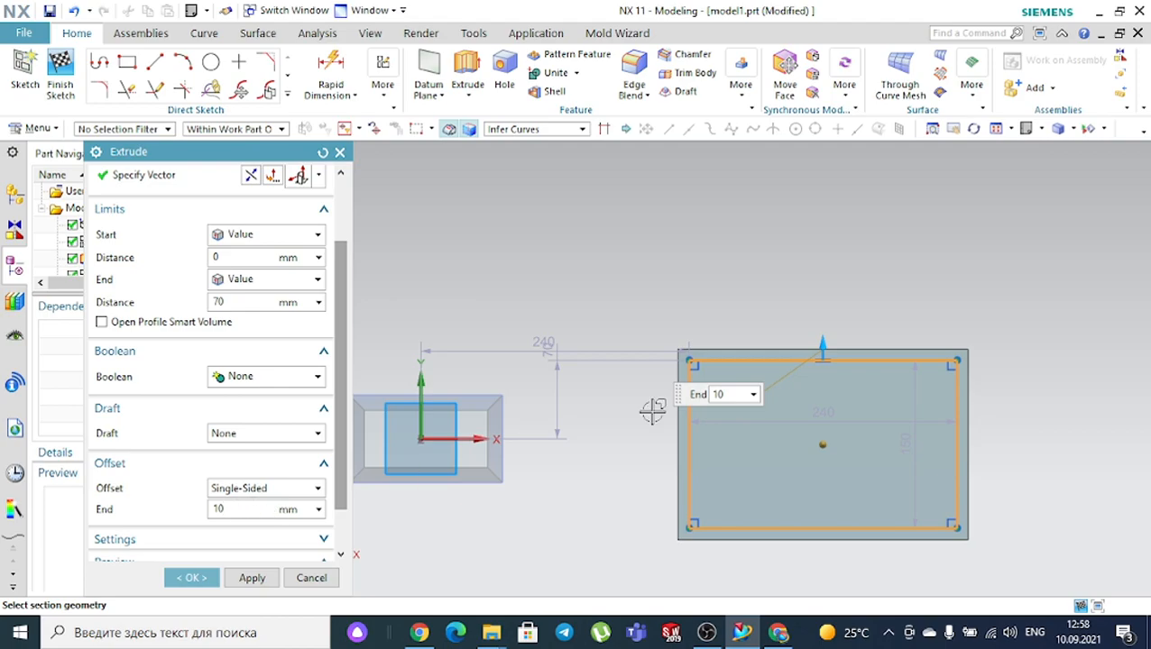
mouse_move(821, 346)
left_mouse_down()
mouse_move(820, 297)
mouse_move(821, 327)
left_mouse_up()
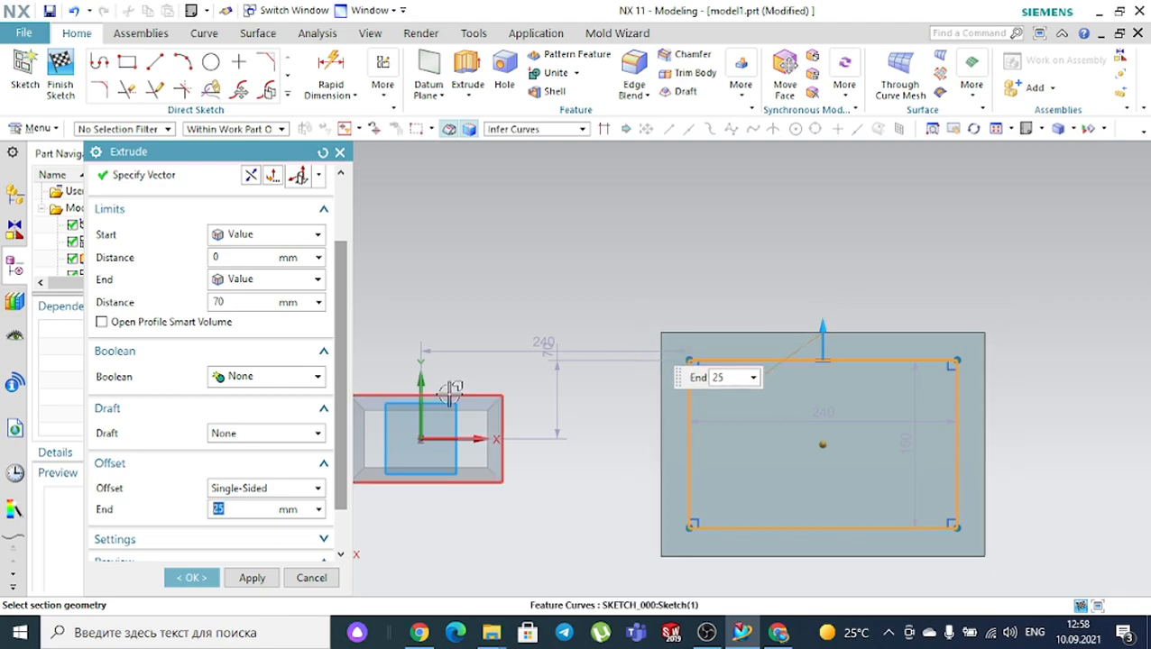
Change the extrusion to a Two-Sided offset with start at -25 mm and end at 40 mm
left_click(255, 492)
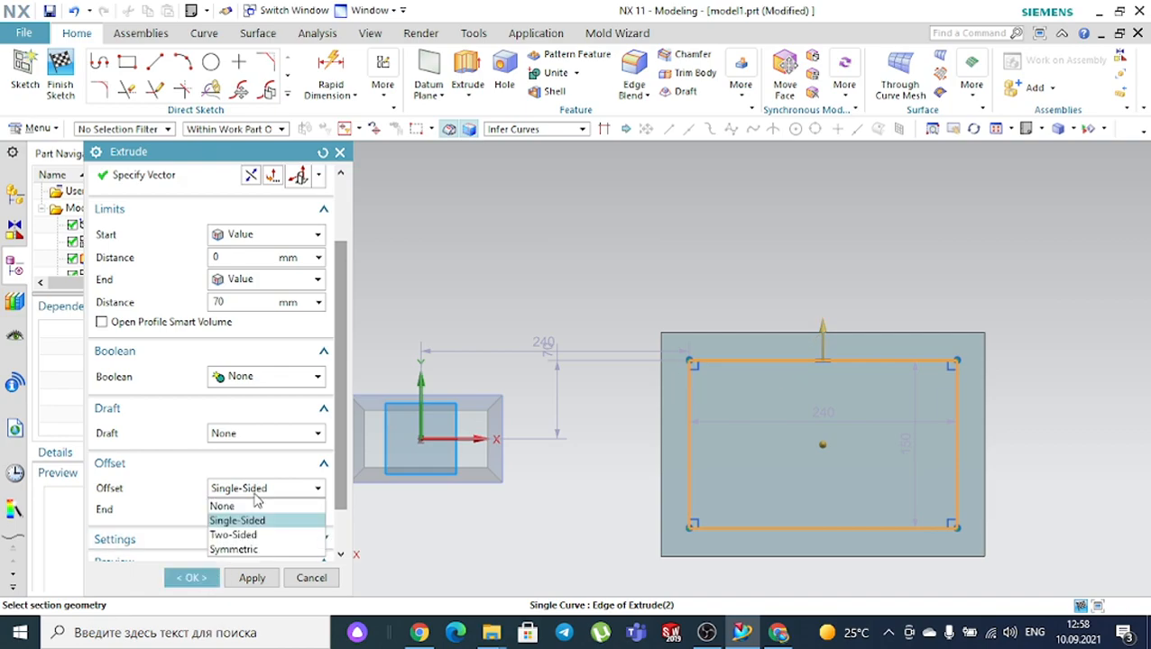
left_click(239, 535)
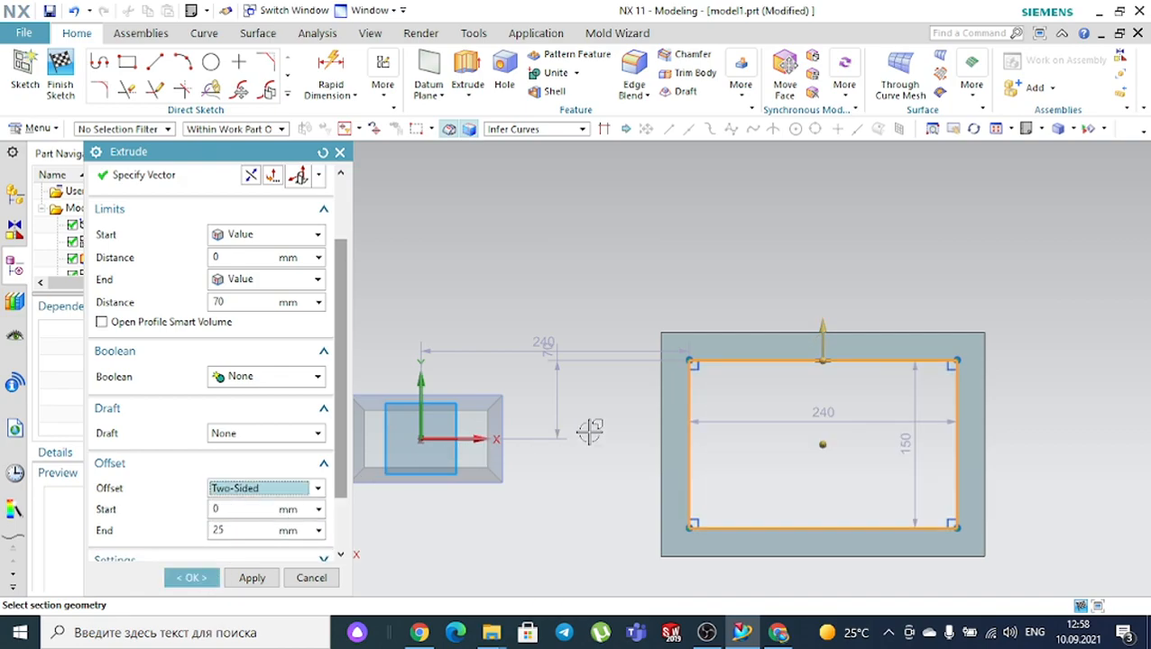
scroll(795, 410, "up", 1)
scroll(795, 410, "up", 1)
left_click_drag(839, 341, 833, 379)
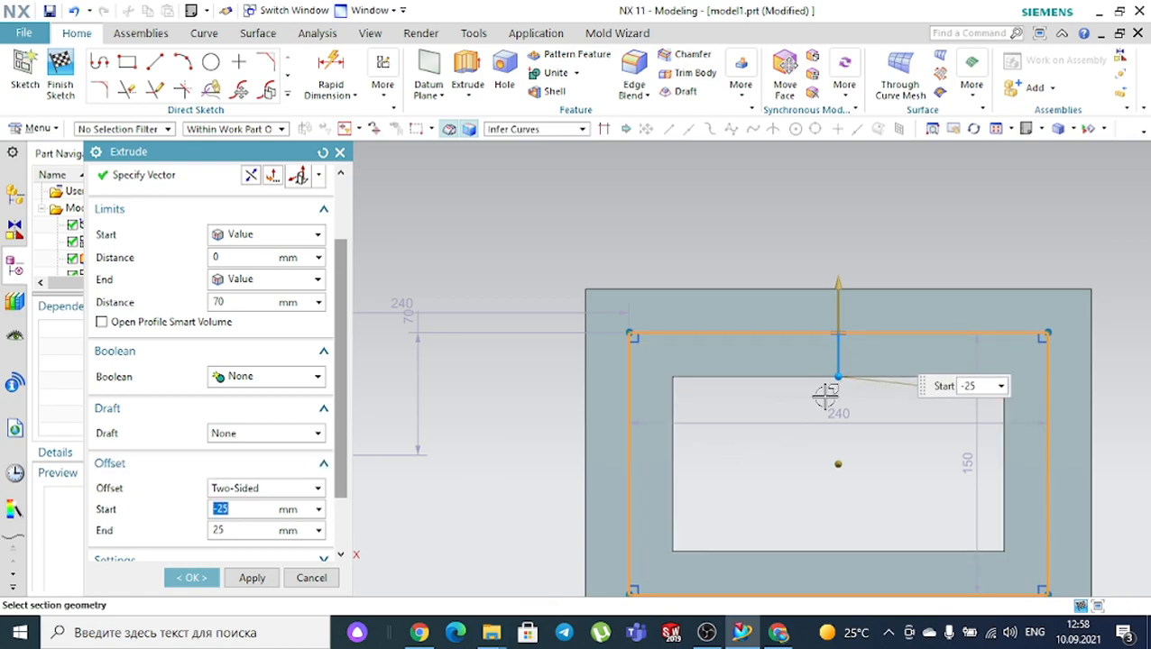
mouse_move(837, 380)
left_mouse_down()
mouse_move(836, 352)
mouse_move(840, 395)
mouse_move(837, 380)
left_mouse_up()
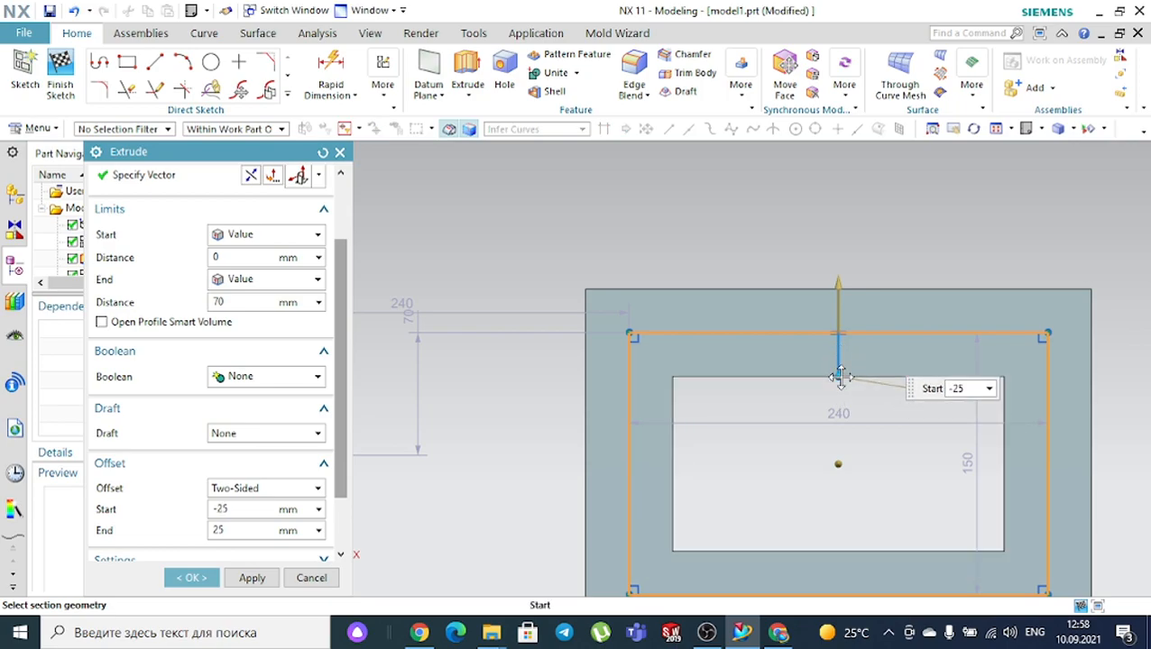
left_click_drag(840, 270, 841, 253)
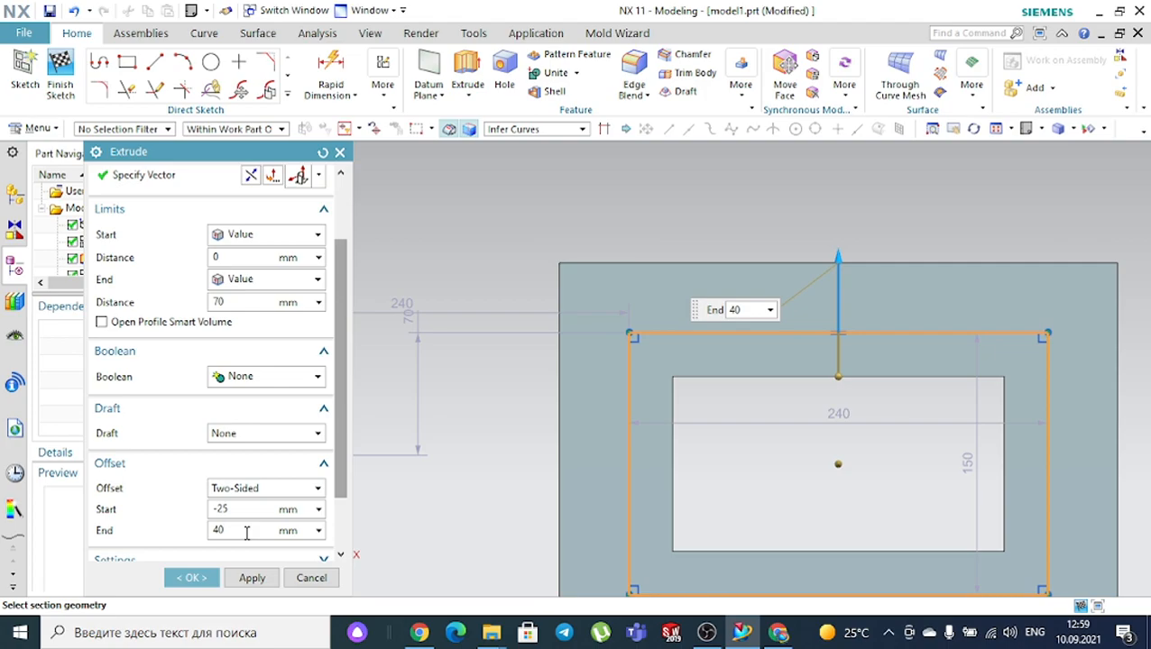
Give the extrusion a Symmetric offset with an end of 15 mm, accept it, and show all bodies in a standard 3D view
left_click(233, 488)
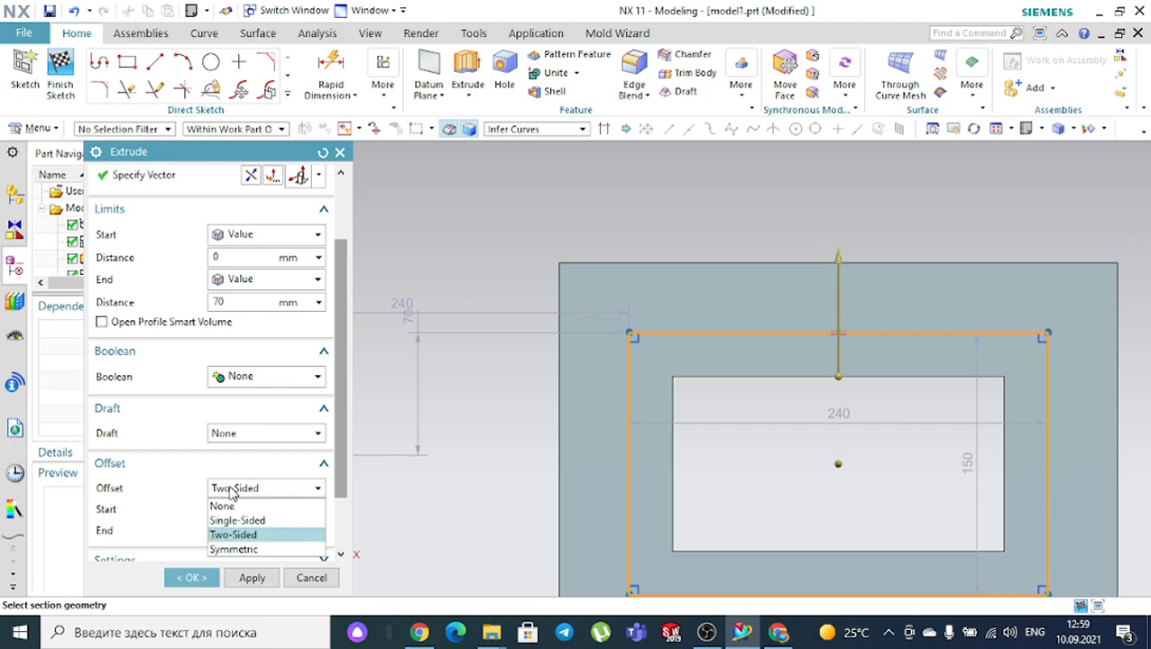
left_click(226, 549)
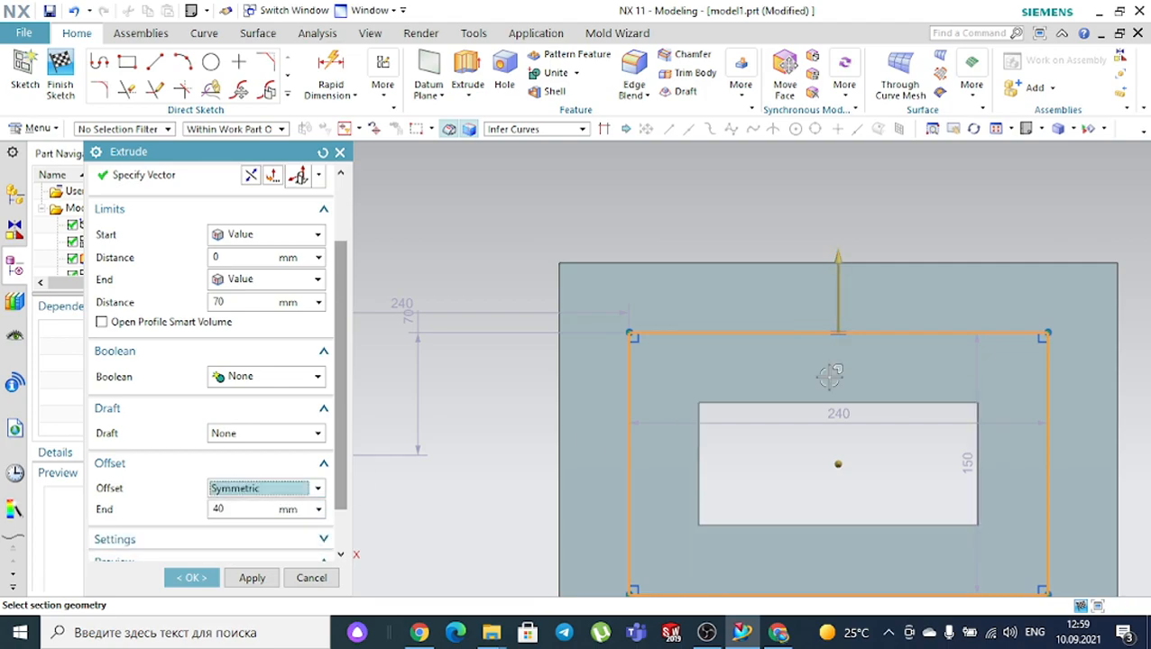
left_click_drag(845, 249, 848, 301)
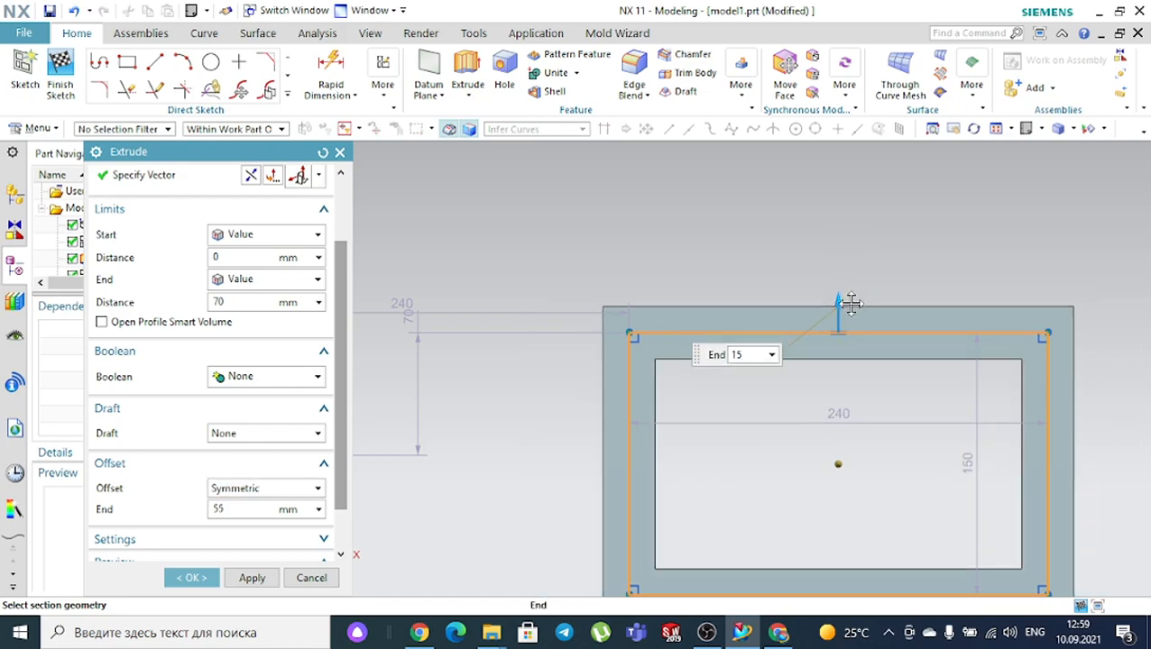
scroll(542, 267, "down", 2)
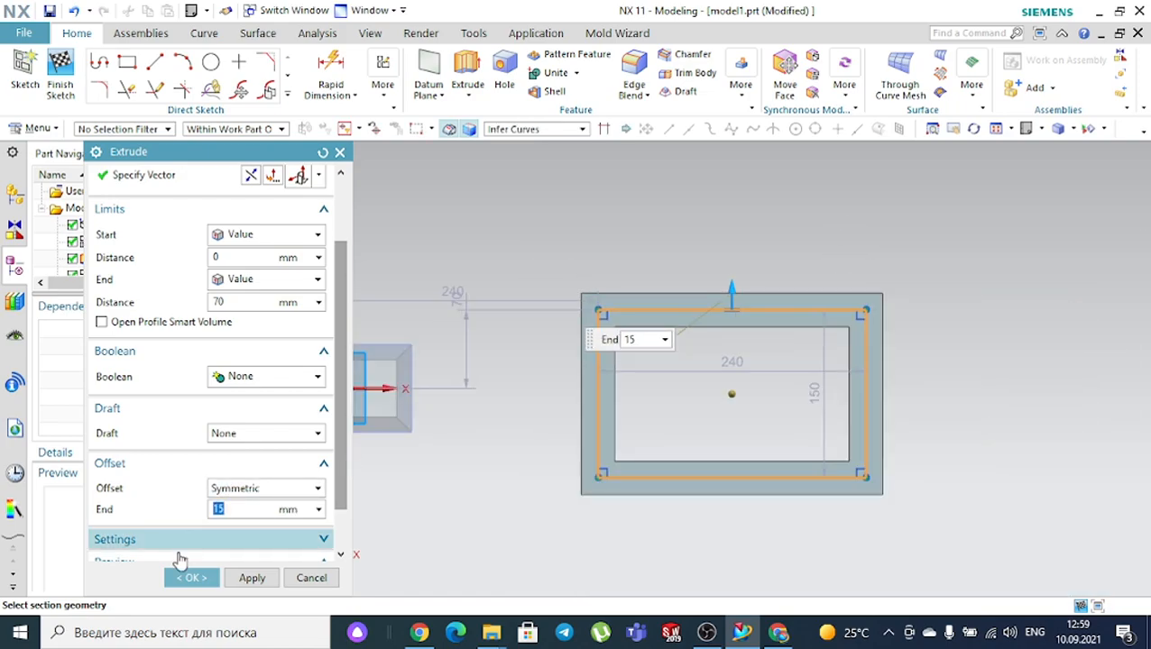
left_click(190, 578)
middle_click_drag(514, 465, 724, 413)
left_click(884, 129)
left_click(877, 149)
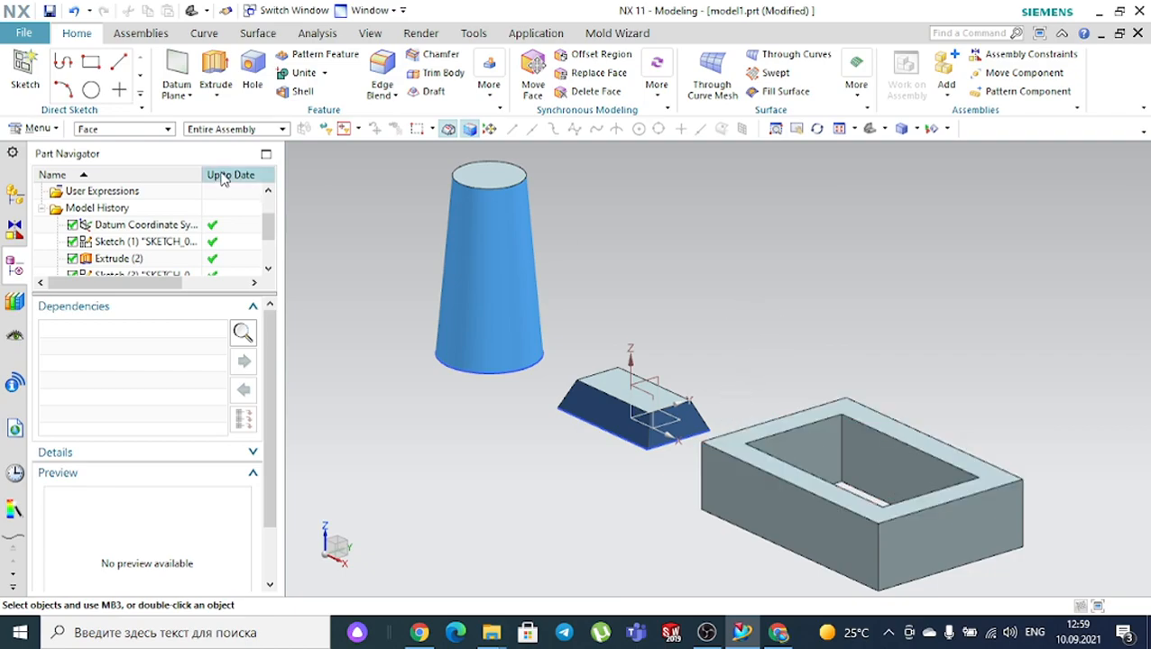
Create a new sketch on the XY plane through the tapered block's base
left_click(26, 72)
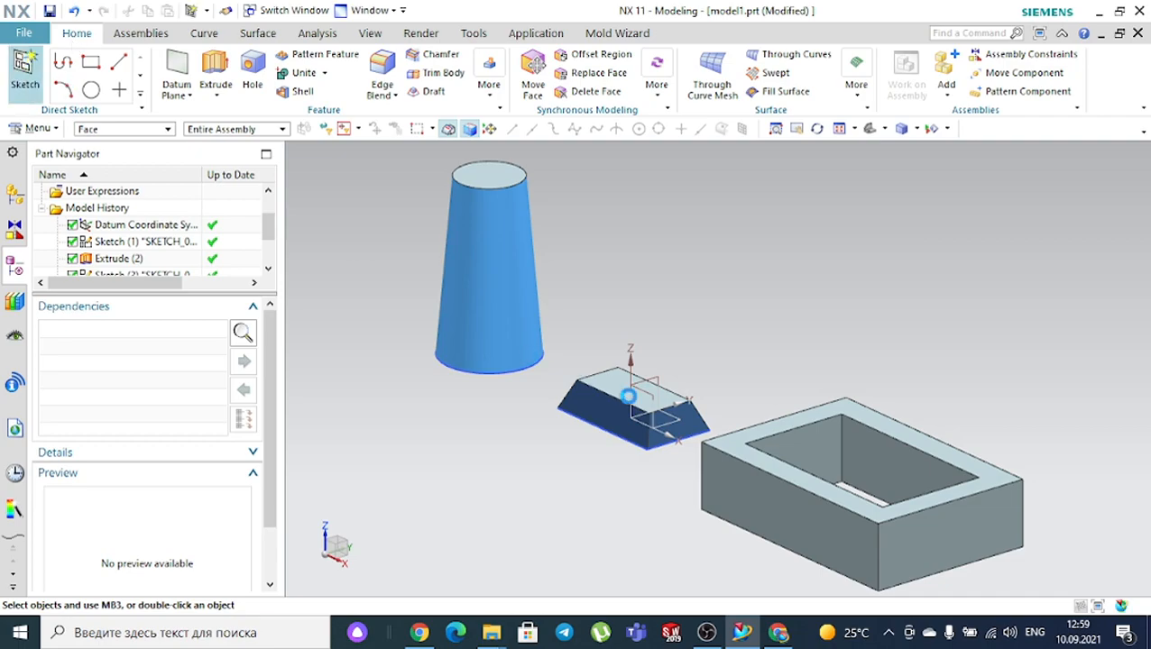
scroll(659, 421, "up", 2)
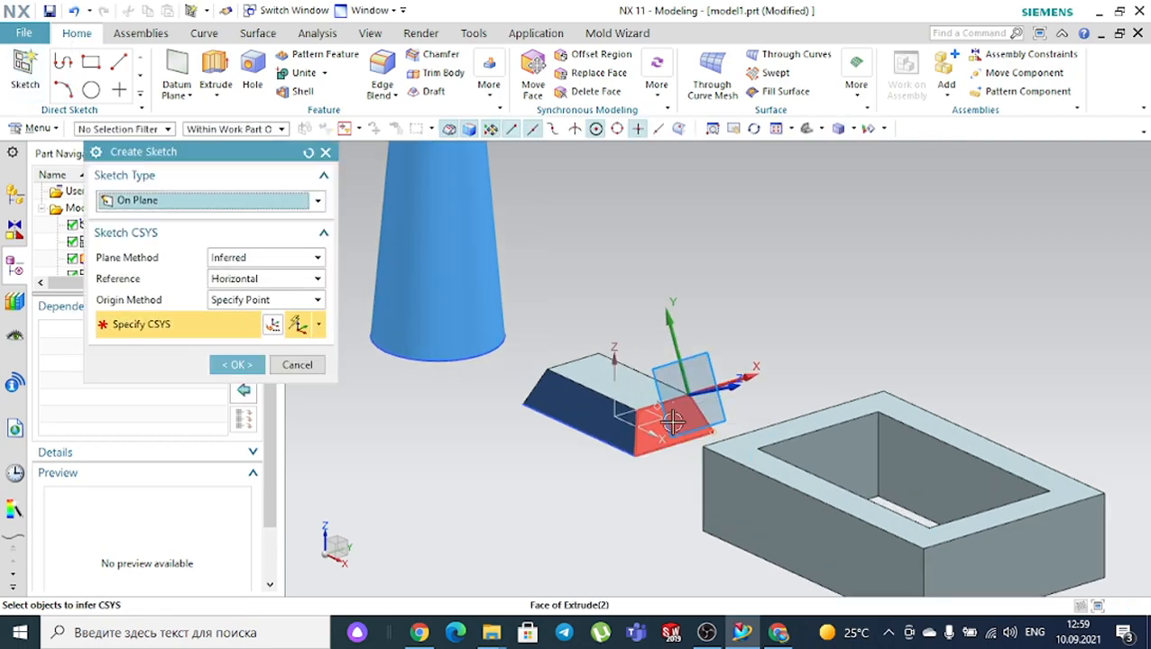
left_click(661, 420)
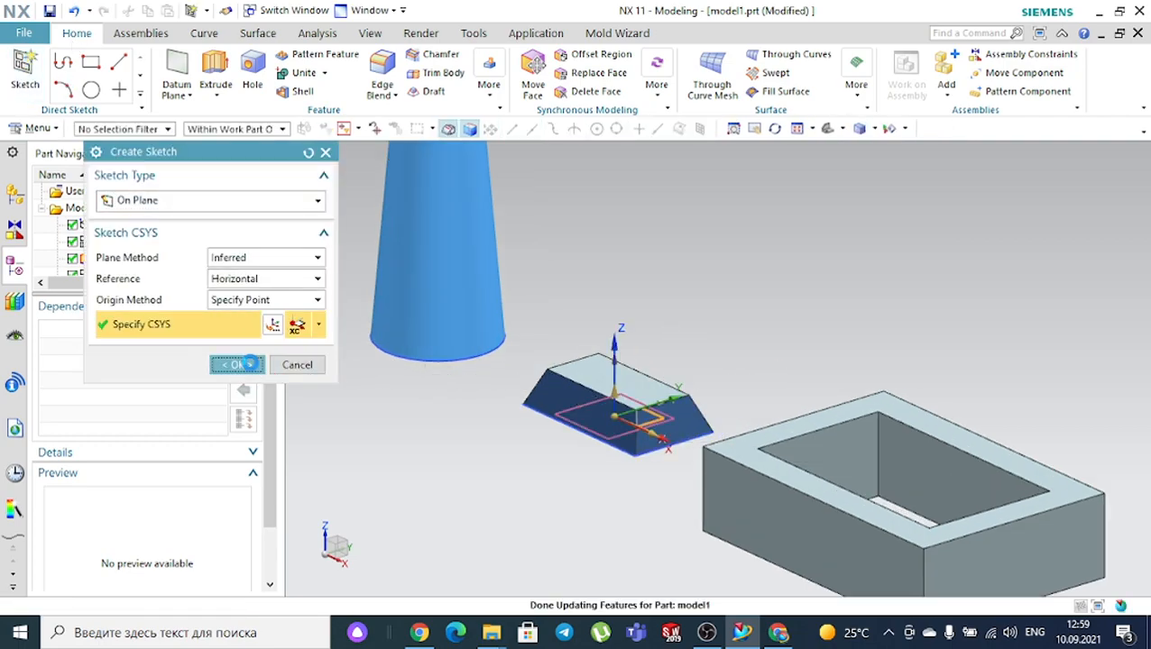
left_click(250, 365)
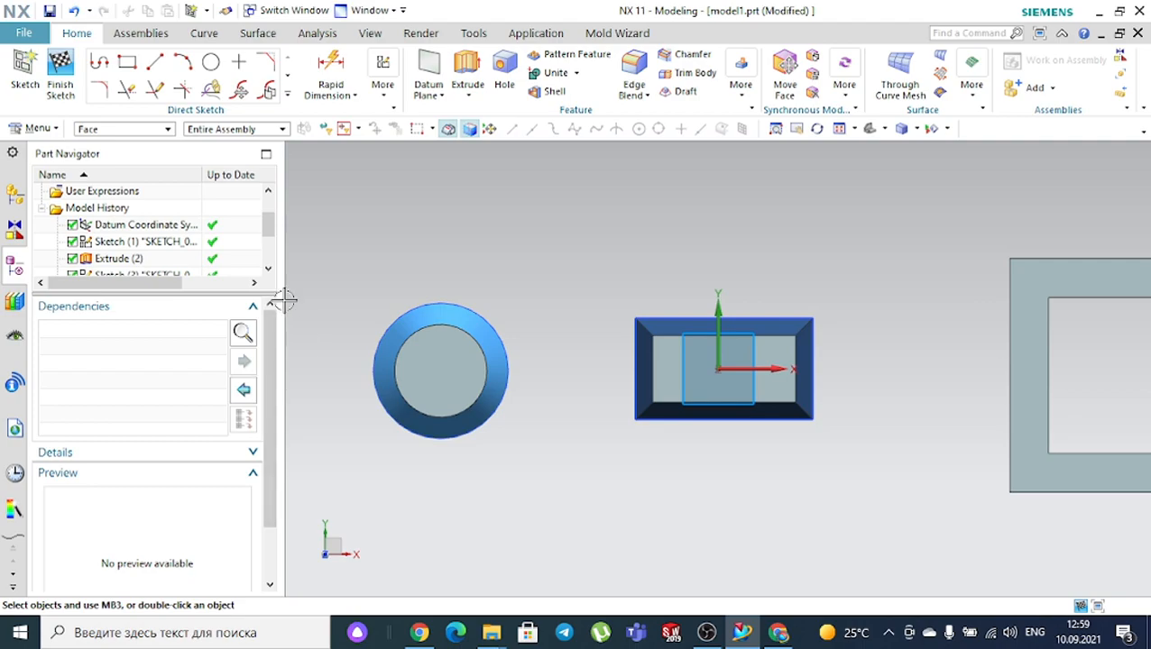
Sketch a rectangle about 215 by 110 mm below the tapered block and a circle about 105 mm in diameter beside it
left_click(127, 61)
scroll(568, 219, "down", 2)
left_click(619, 443)
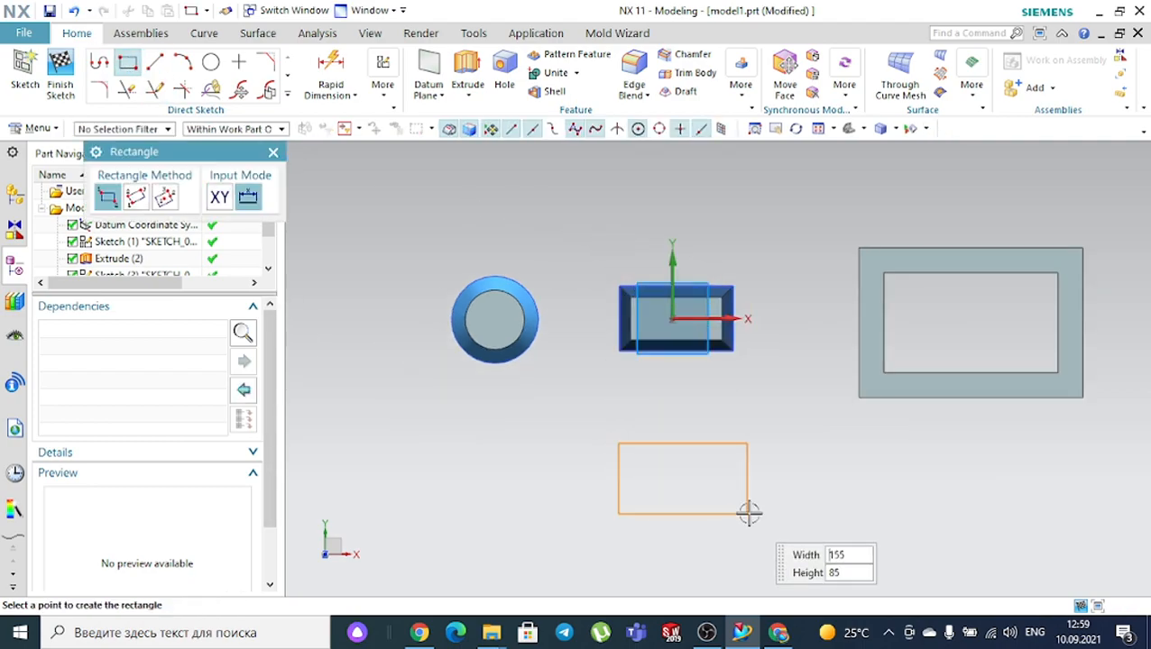
left_click(795, 533)
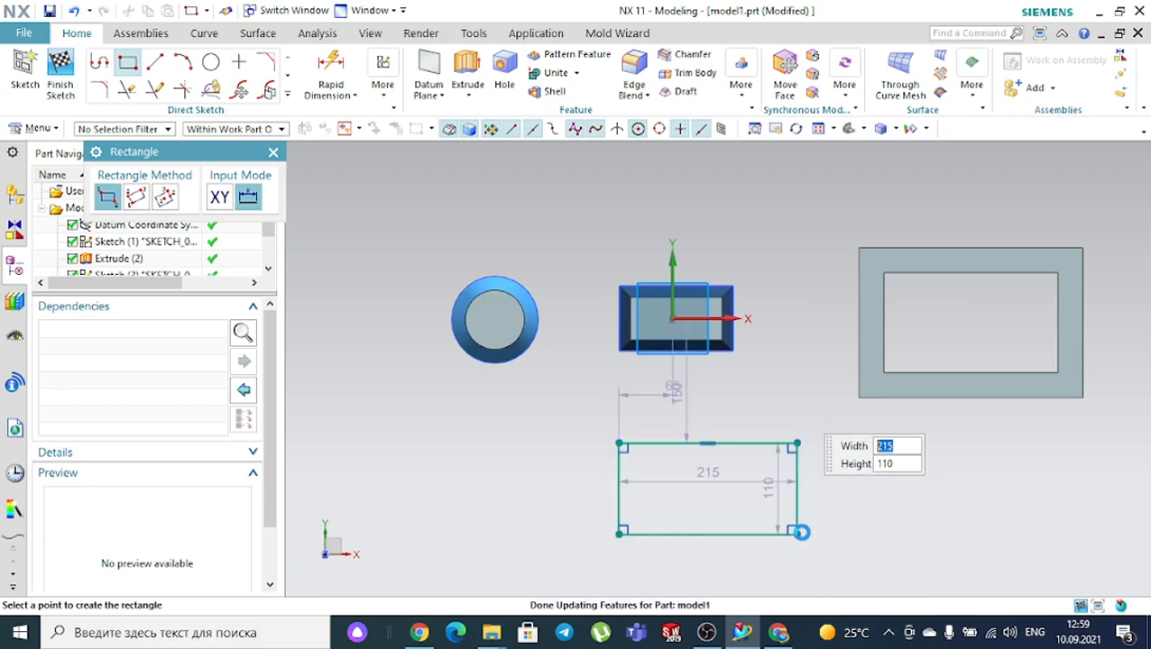
left_click(210, 61)
left_click(462, 483)
left_click(491, 451)
key("Escape")
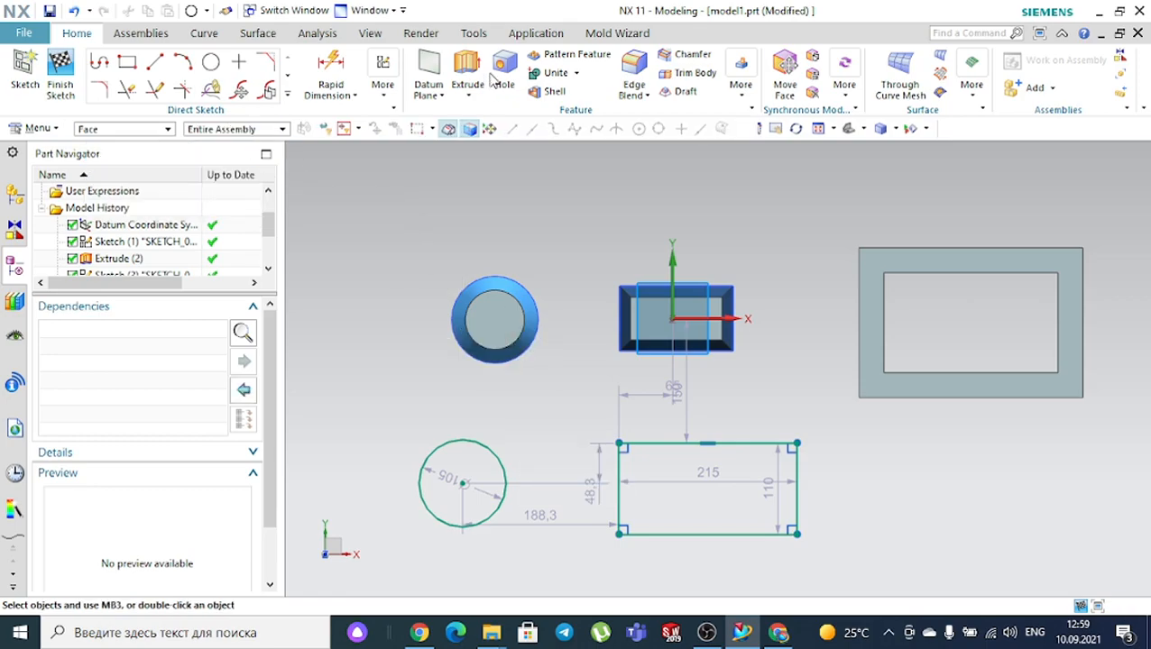
Extrude the new rectangle and circle from 0 to 175 mm with the Body Type set to Solid
left_click(468, 73)
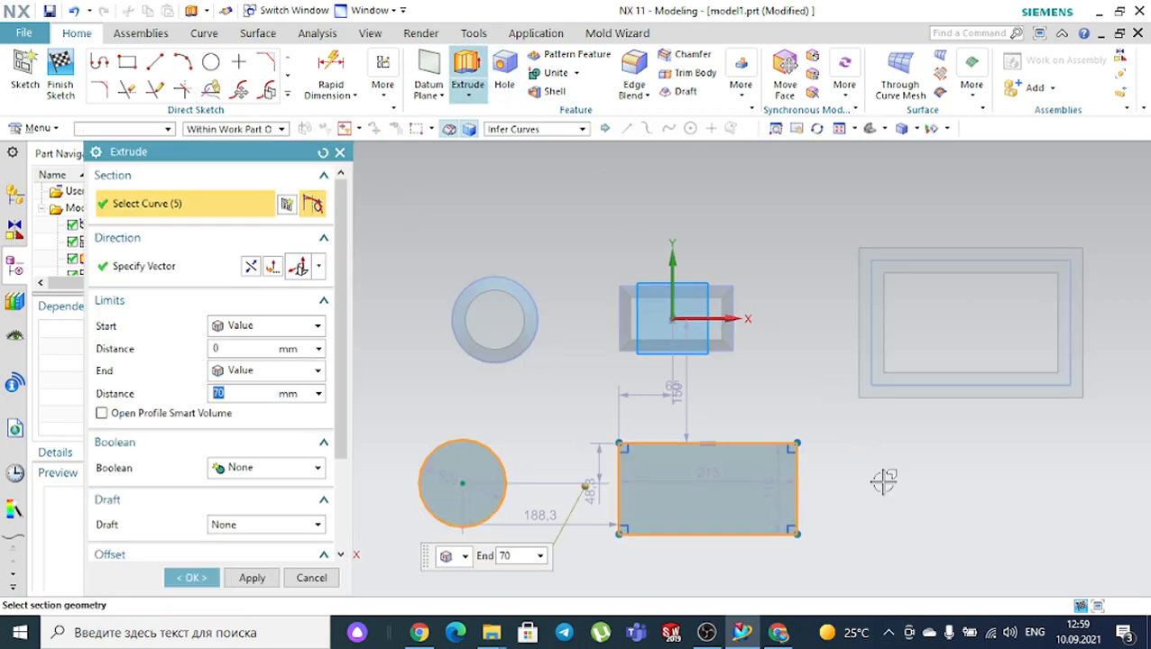
middle_click_drag(884, 483, 879, 406)
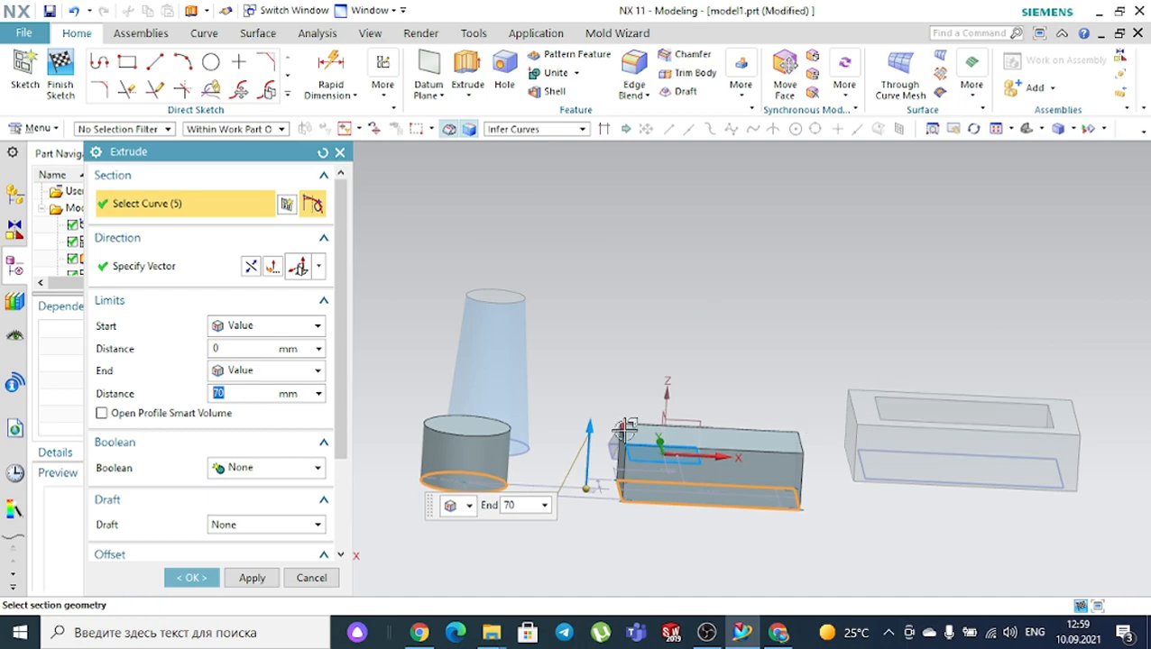
left_click_drag(591, 428, 612, 341)
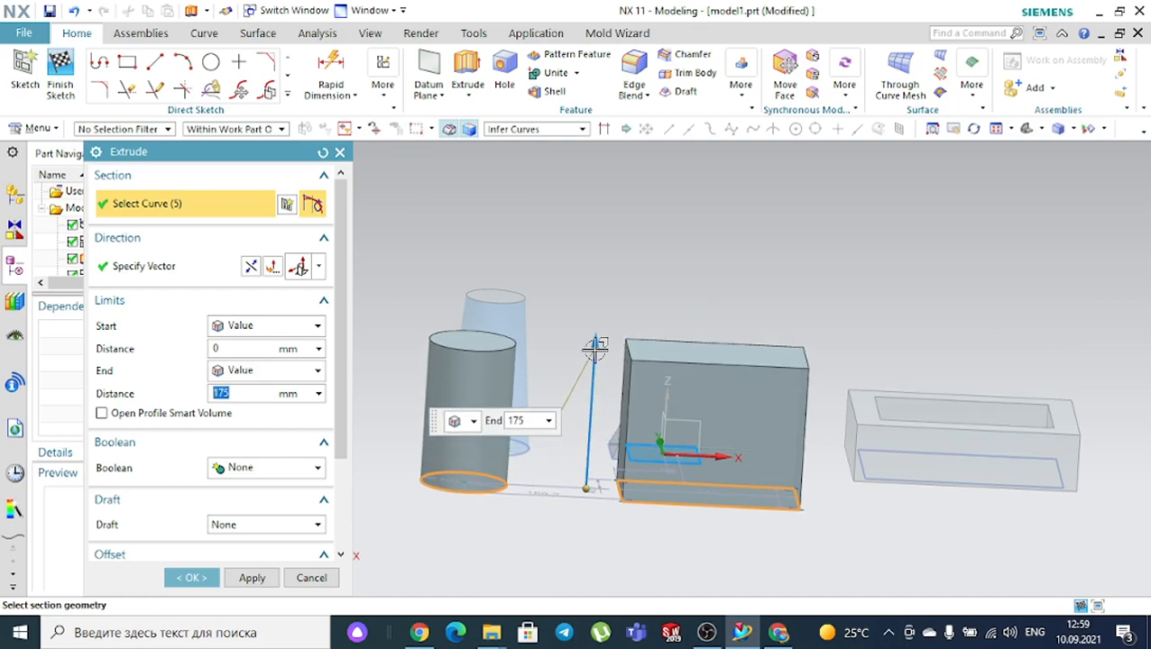
scroll(259, 488, "down", 3)
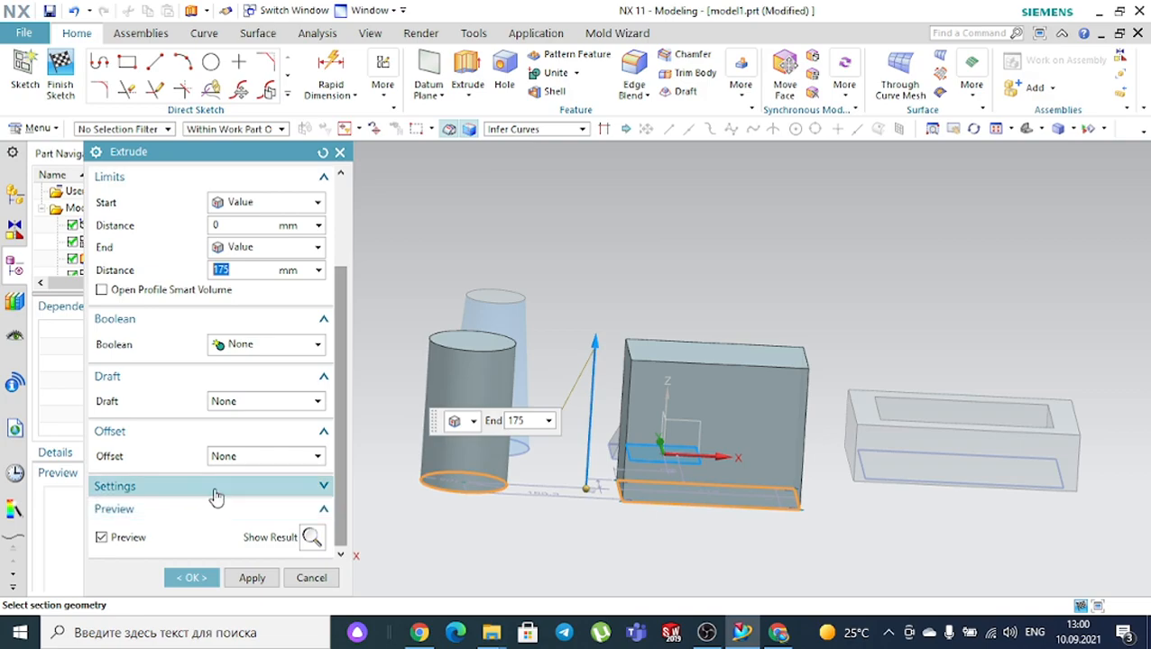
left_click(216, 497)
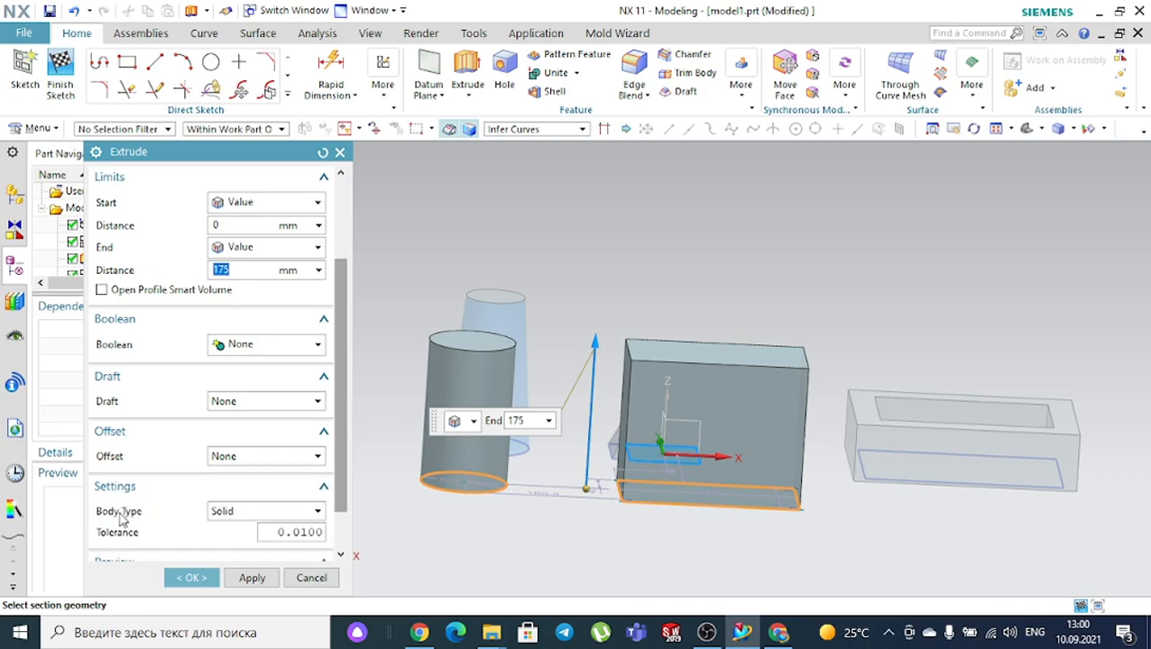
left_click(229, 512)
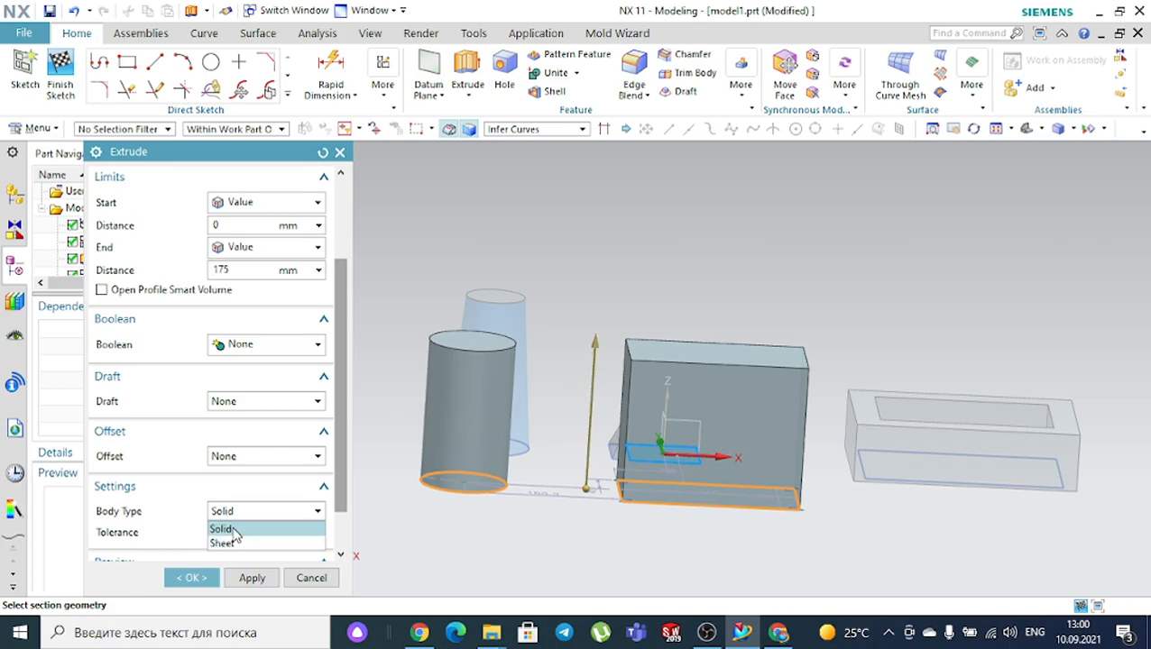
left_click(223, 529)
middle_click_drag(686, 287, 469, 370)
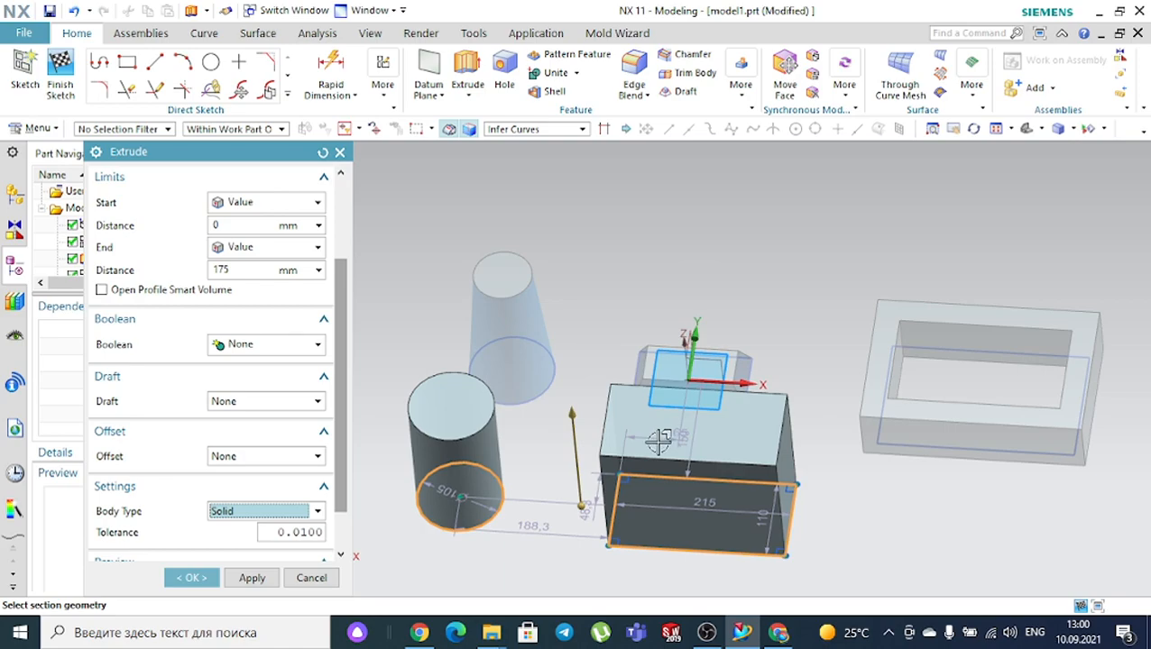
Change the extrusion's Body Type to Sheet, accept it, and inspect the open rectangular and circular bodies
left_click(256, 512)
left_click(248, 544)
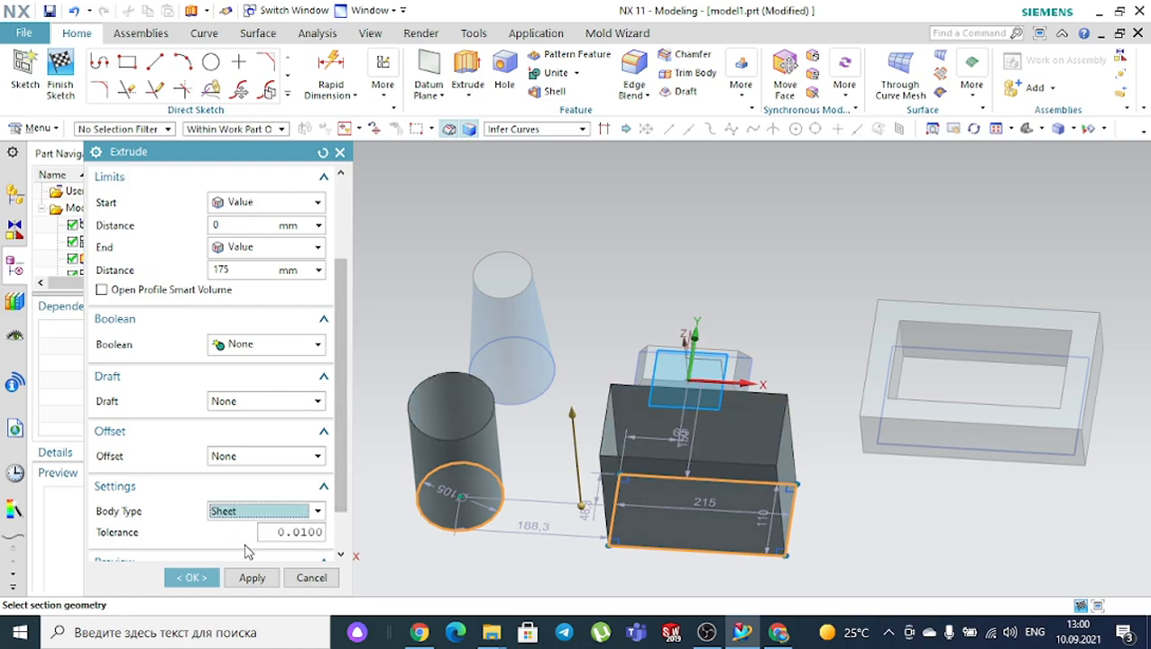
middle_click_drag(411, 358, 431, 369)
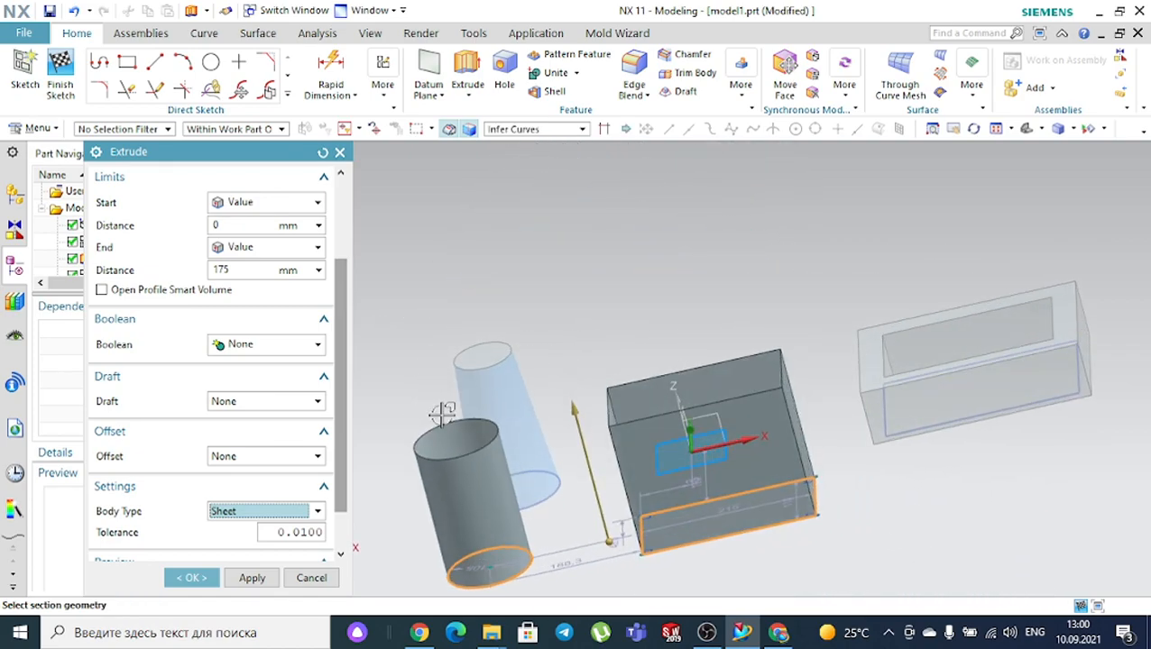
left_click(209, 581)
middle_click_drag(377, 457, 629, 318)
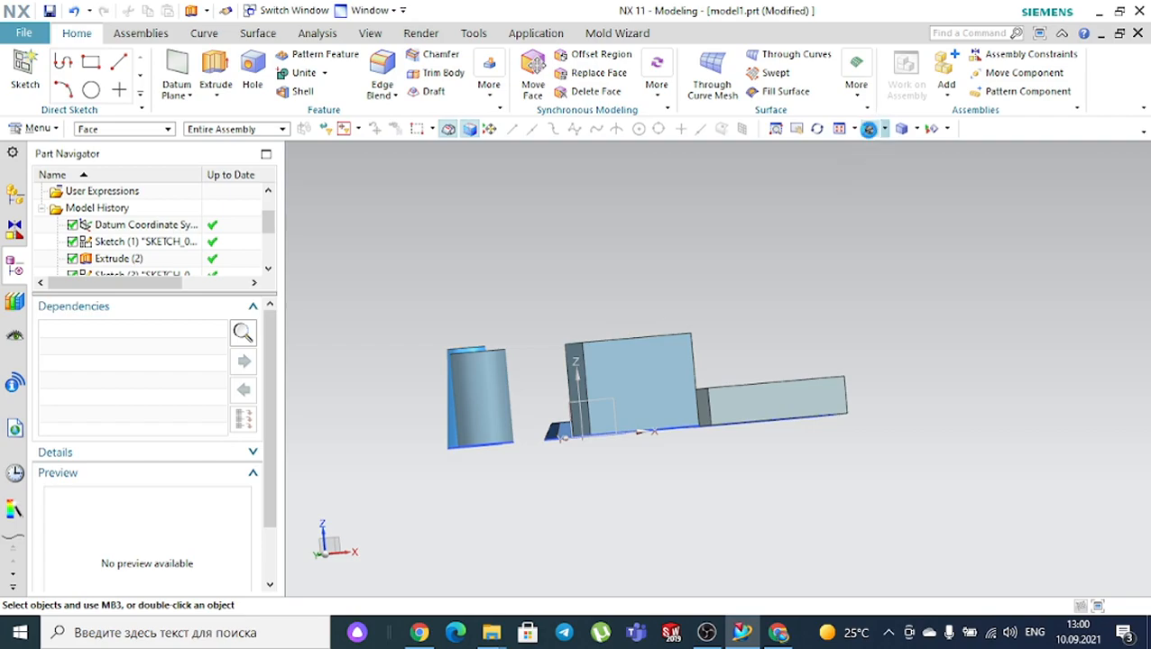
left_click(869, 128)
middle_click_drag(743, 252, 769, 275)
middle_click_drag(560, 308, 602, 370)
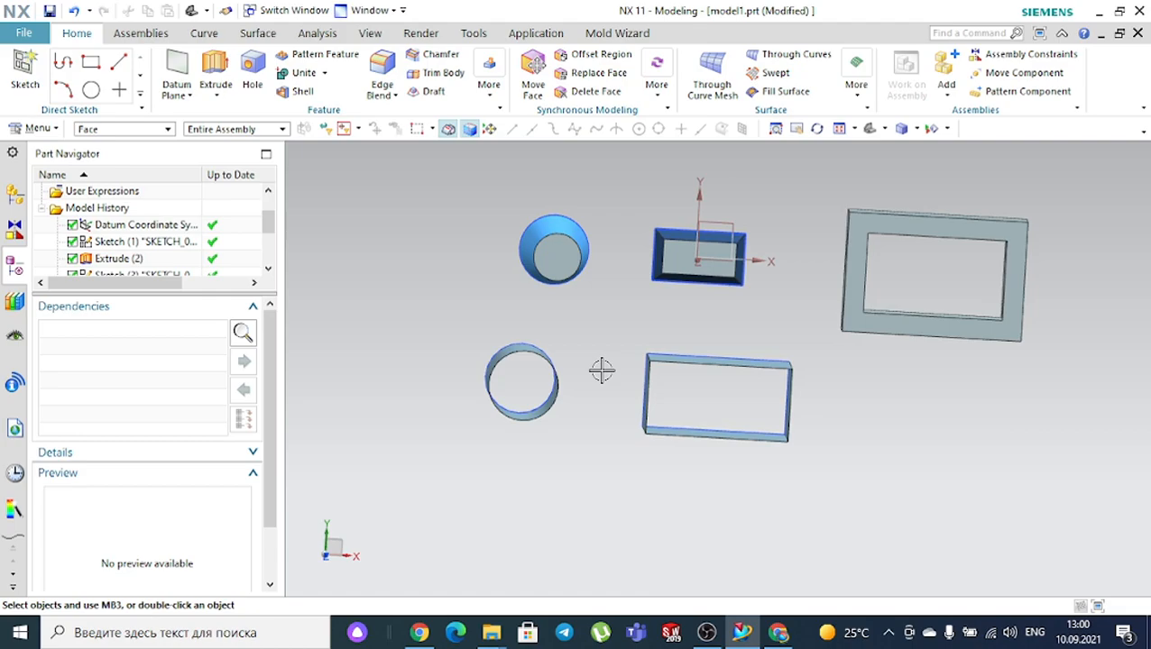
middle_click_drag(602, 371, 600, 322)
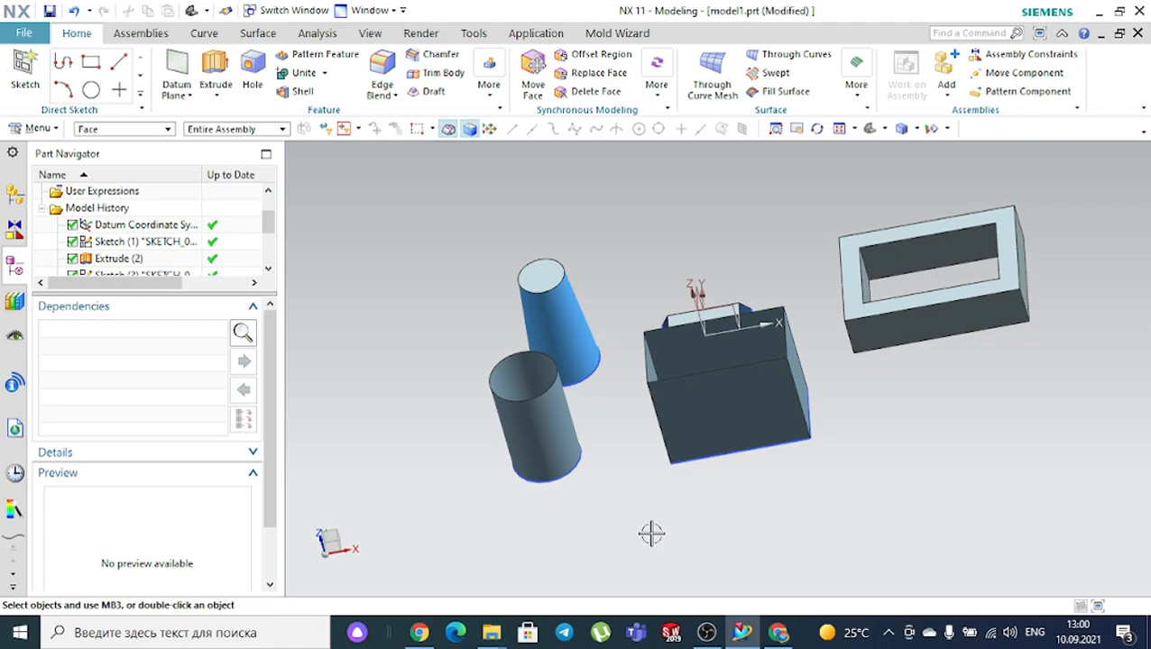
Switch to the Google Meet call to check the in-call messages, and return to NX
mouse_move(732, 626)
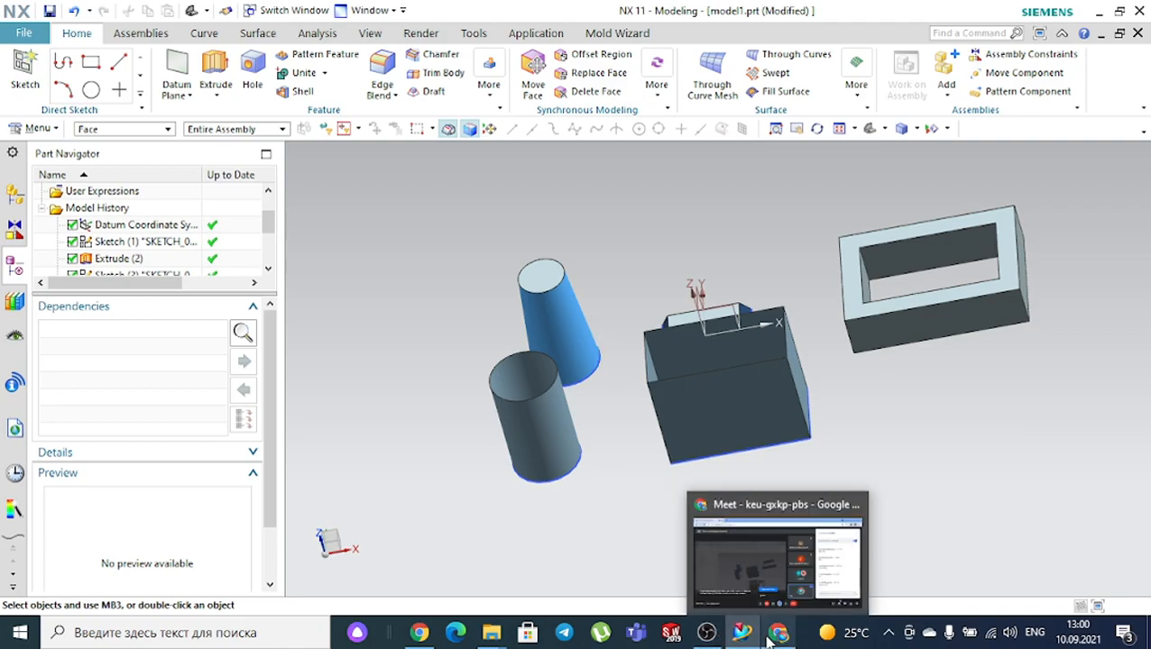
left_click(749, 559)
mouse_move(744, 540)
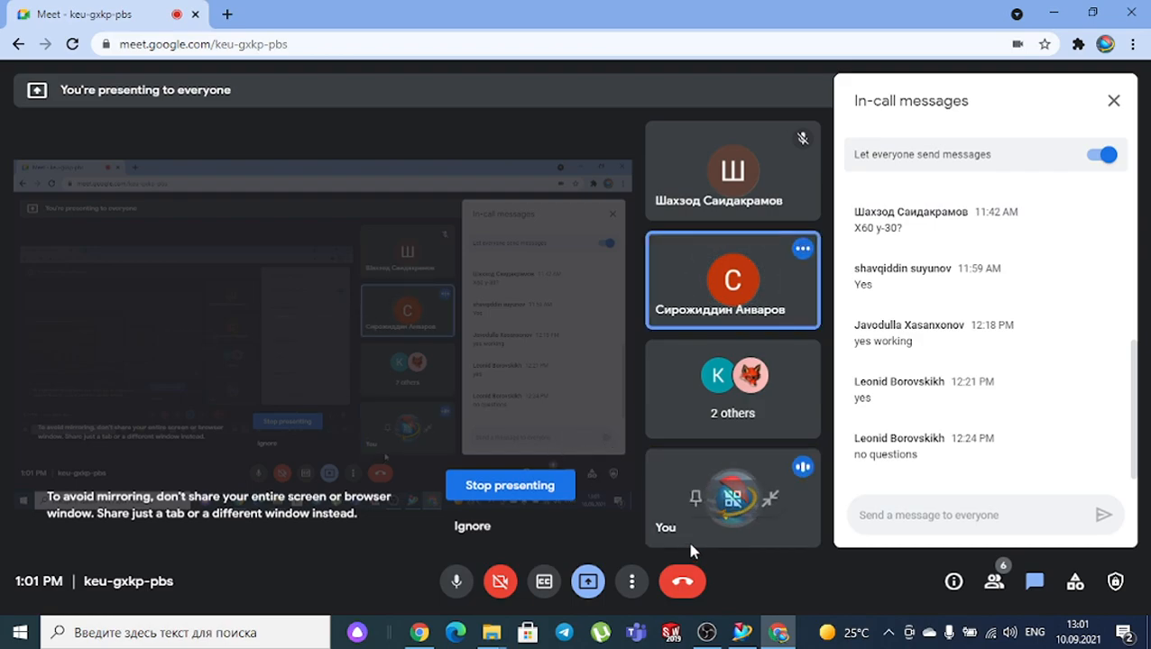
left_click(742, 632)
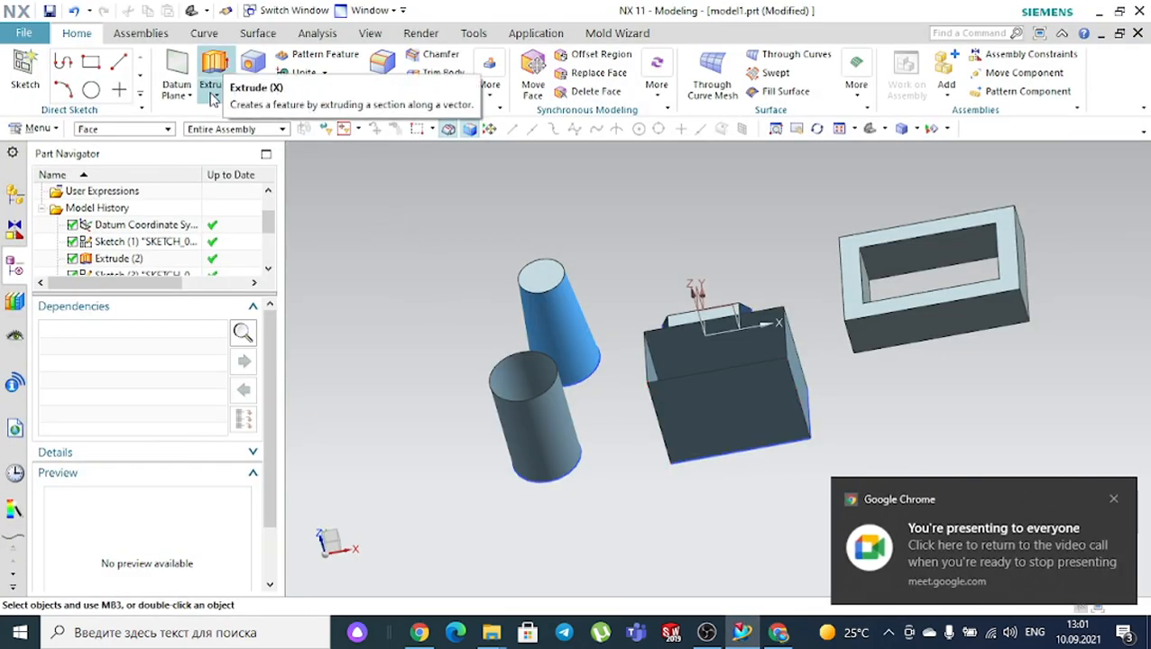
left_click(210, 97)
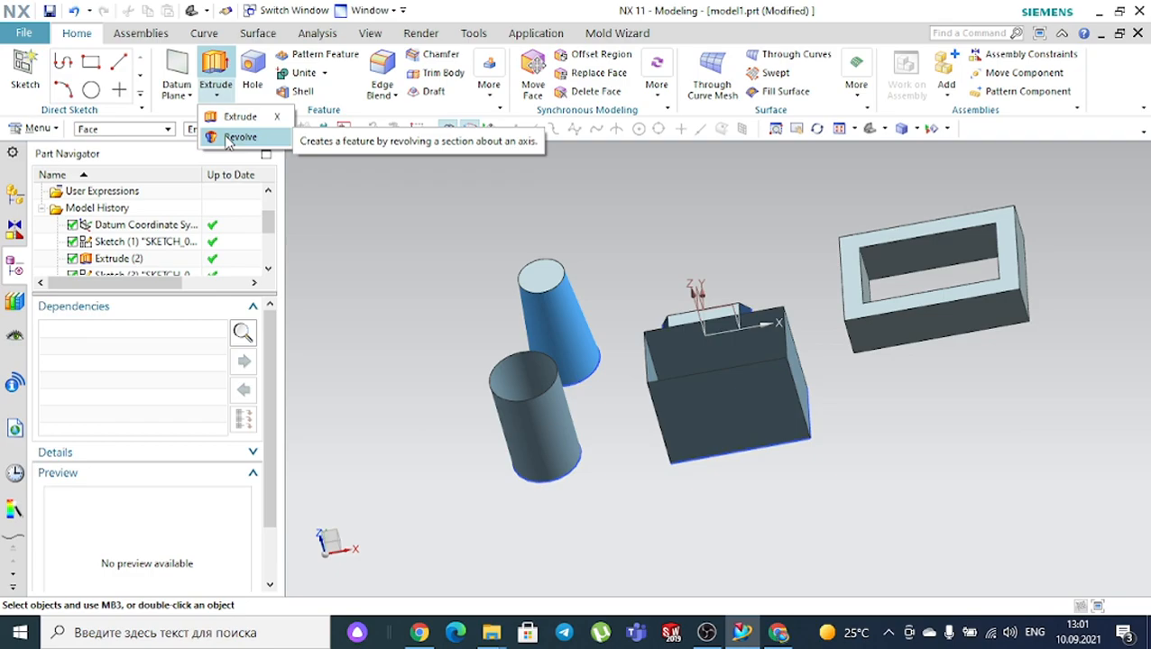
left_click(26, 76)
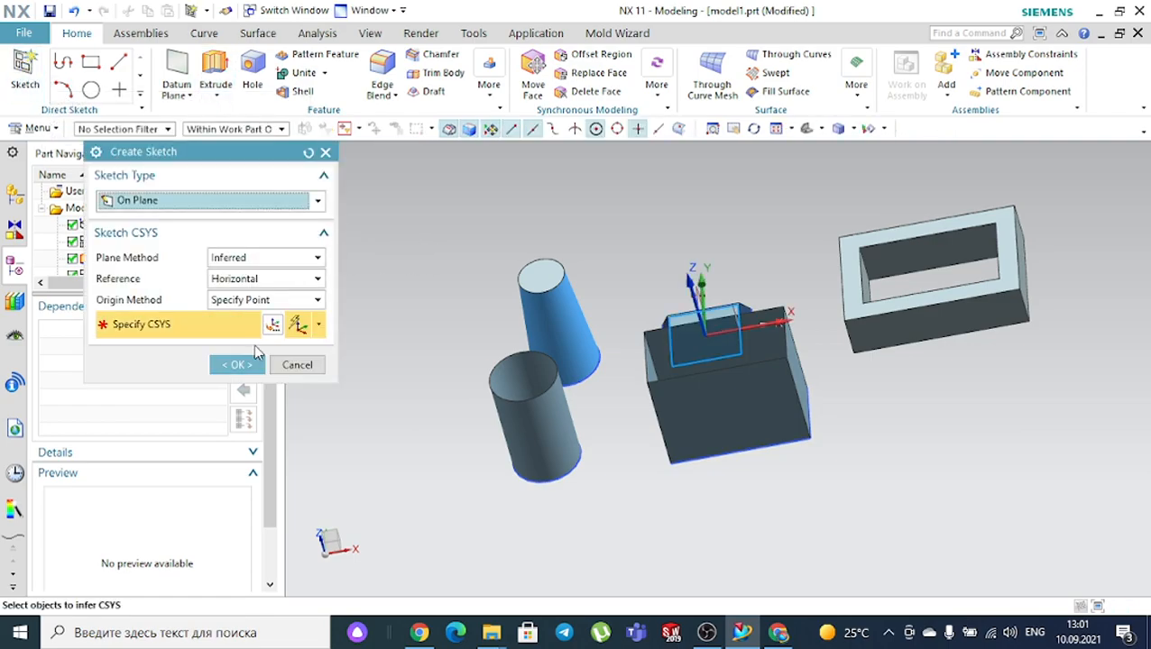
left_click(324, 152)
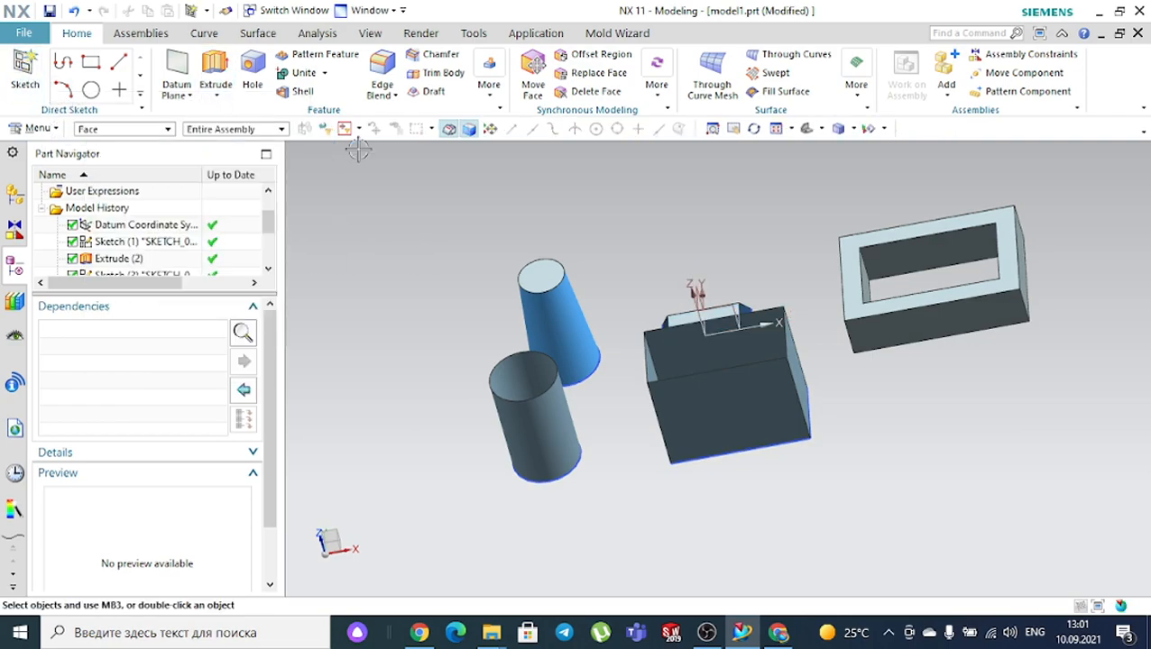
Create a new part file model2.prt from the millimetre Model template
left_click(24, 32)
left_click(41, 56)
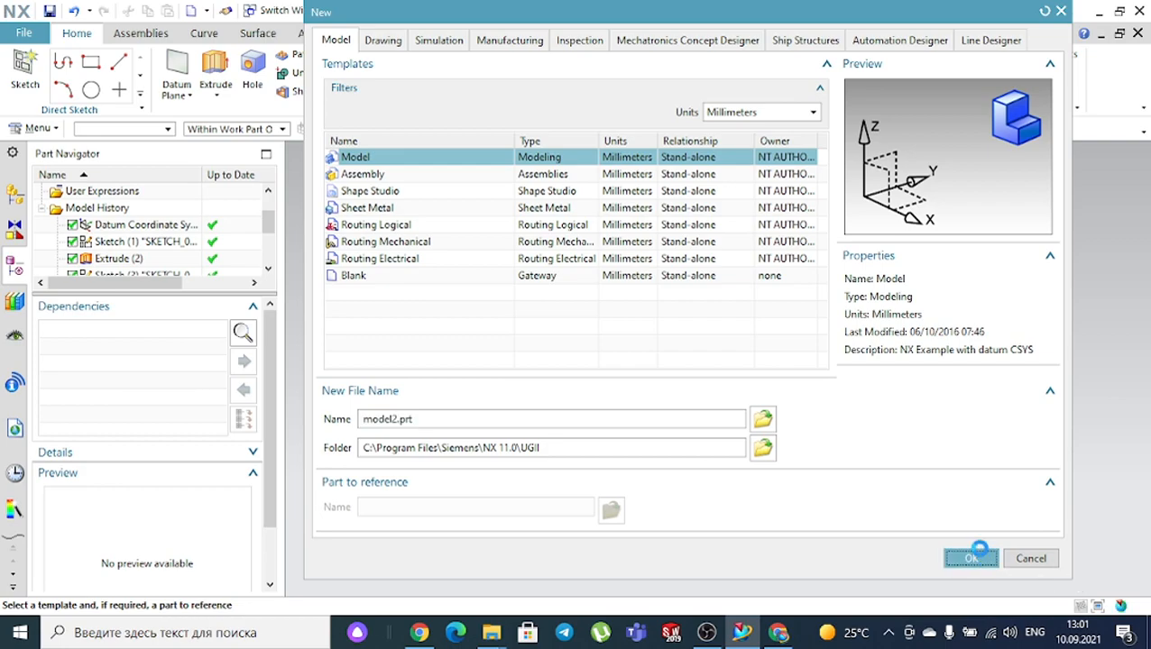
left_click(974, 557)
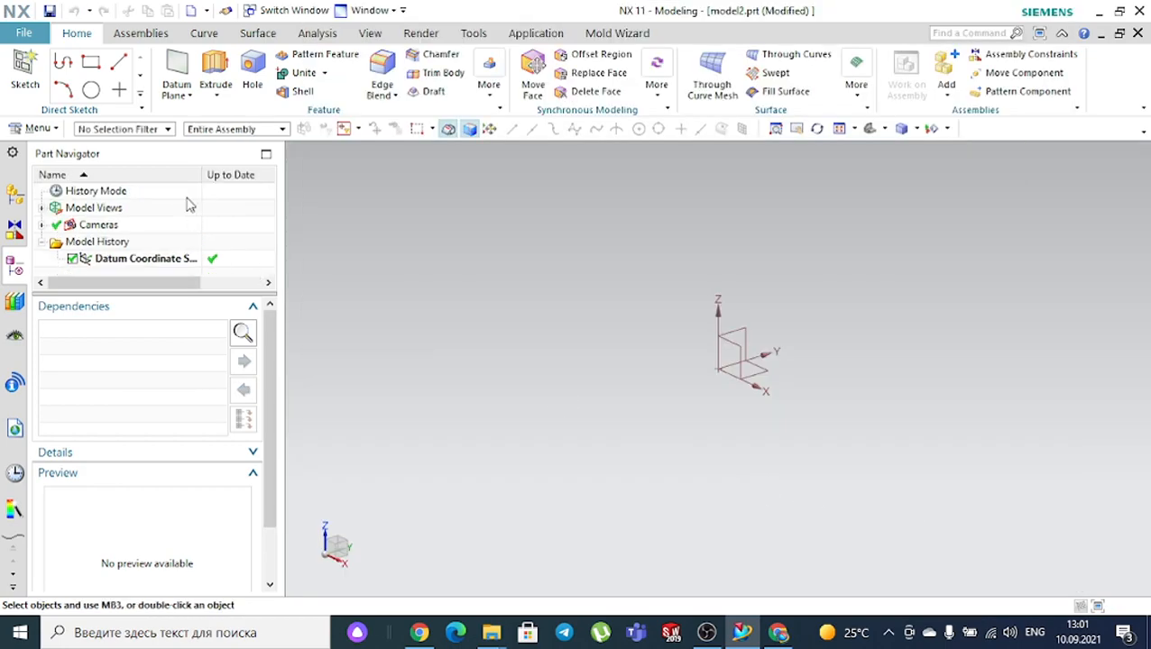
Create a new sketch on the YZ plane of the datum coordinate system
left_click(25, 72)
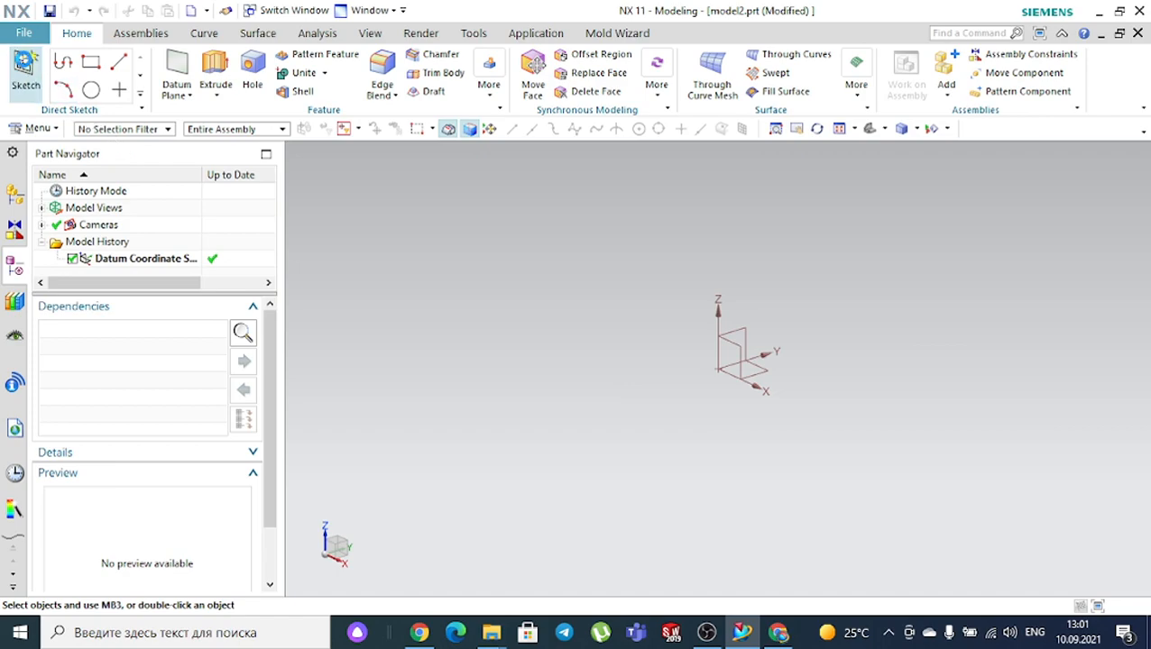
left_click(734, 329)
left_click(256, 368)
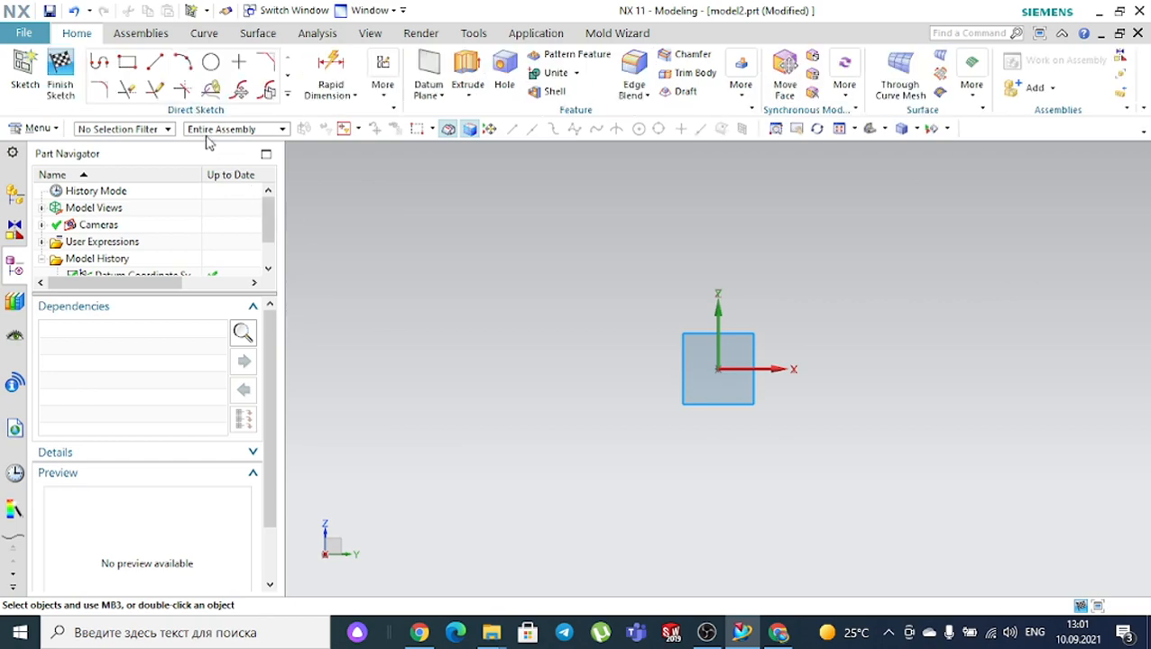
Start an F-shaped profile on the horizontal axis with a vertical edge about 42 mm long, an upper arm about 9 mm thick and a 12 mm stem edge
left_click(101, 64)
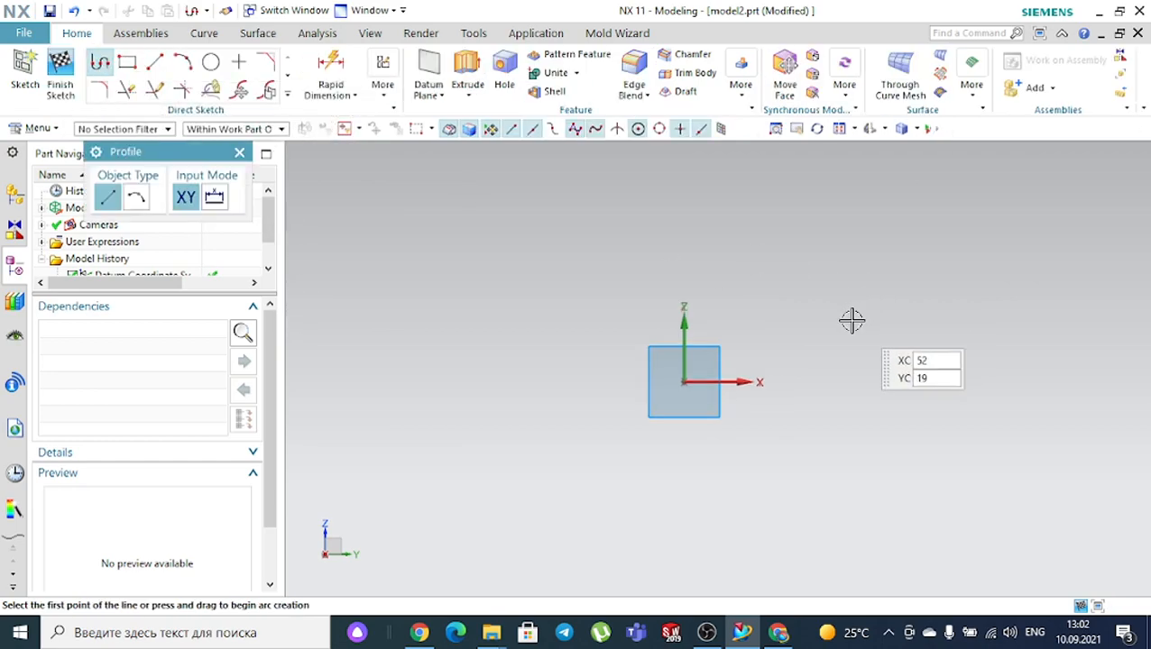
left_click(693, 395)
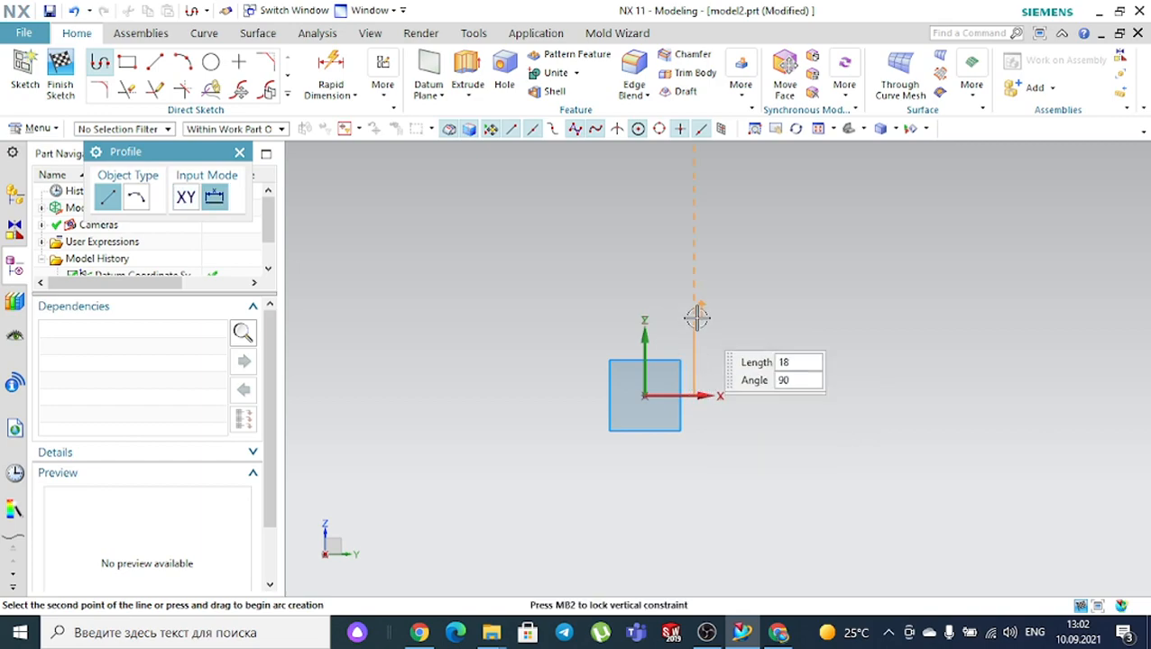
left_click(694, 222)
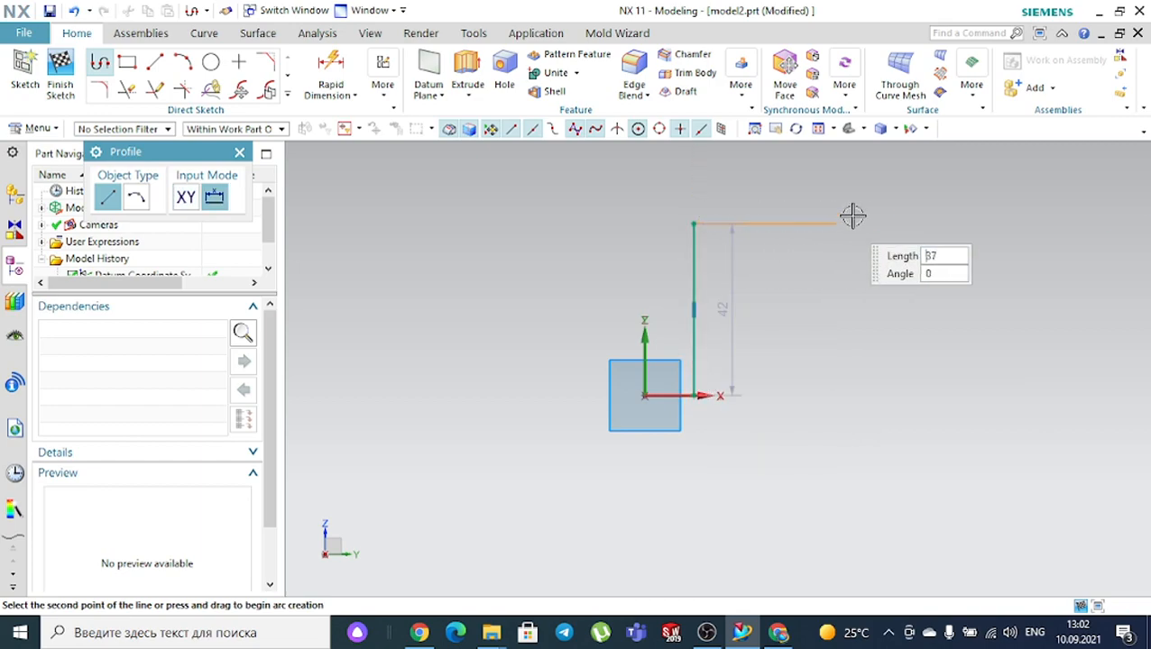
left_click(787, 223)
left_click(787, 260)
left_click(741, 260)
left_click(740, 309)
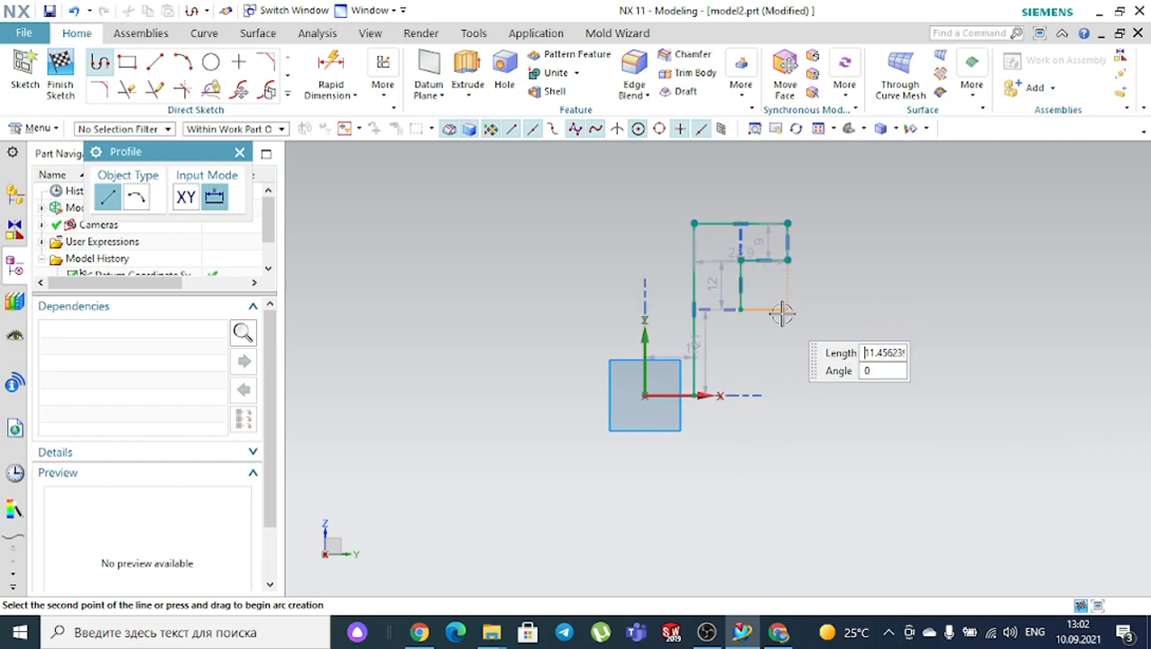
Complete the F profile with a lower arm about 9 mm thick and a 12 mm lower stem, close it at its start point and finish the sketch
left_click(787, 309)
left_click(784, 345)
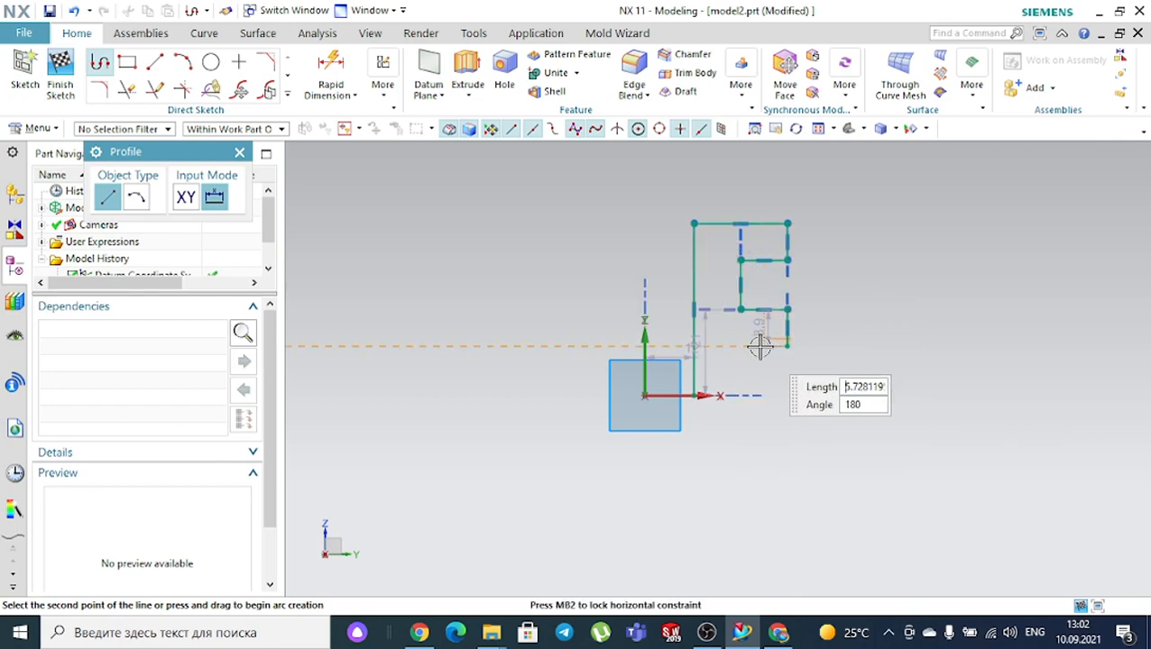
left_click(741, 346)
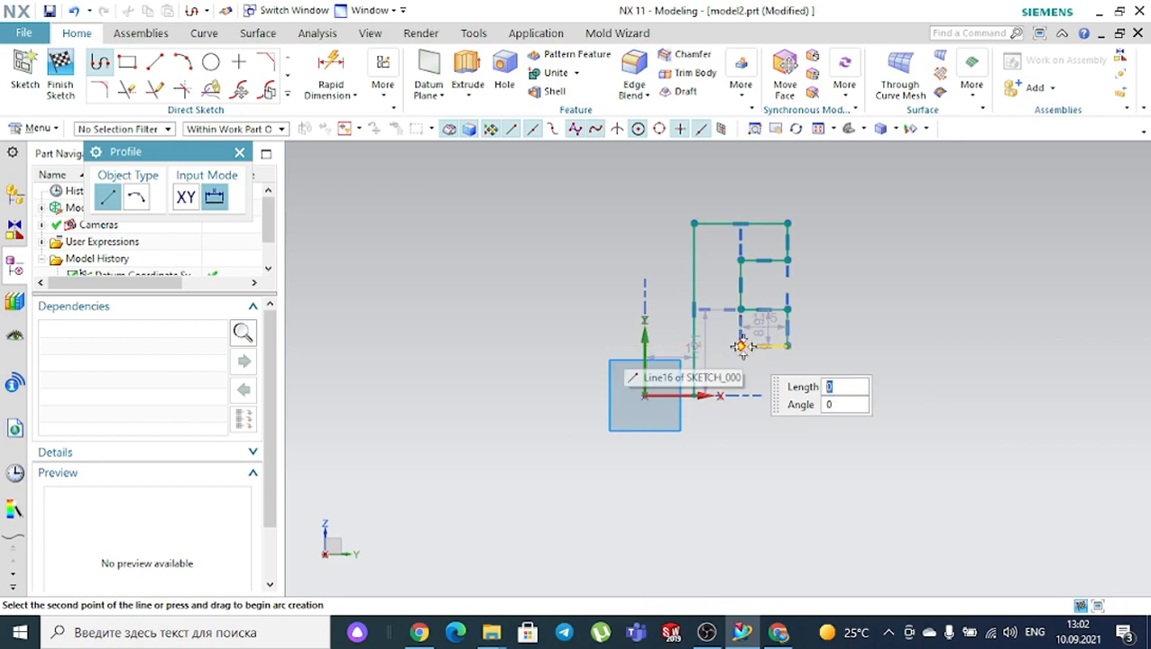
left_click(741, 395)
left_click(694, 395)
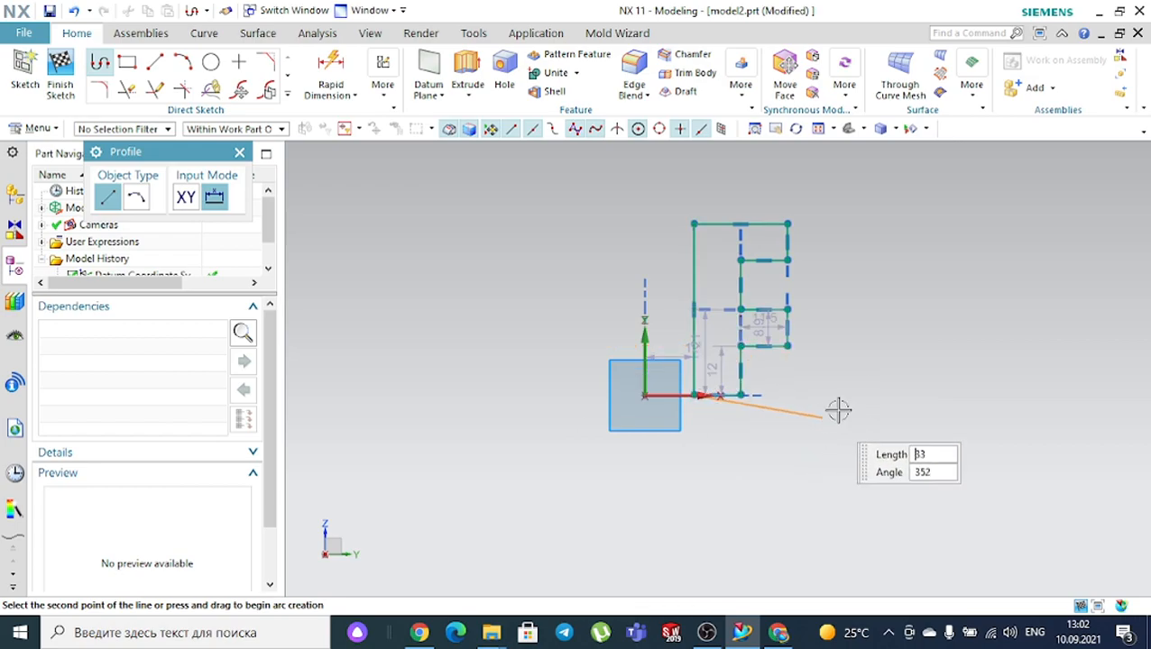
left_click(239, 152)
left_click(61, 72)
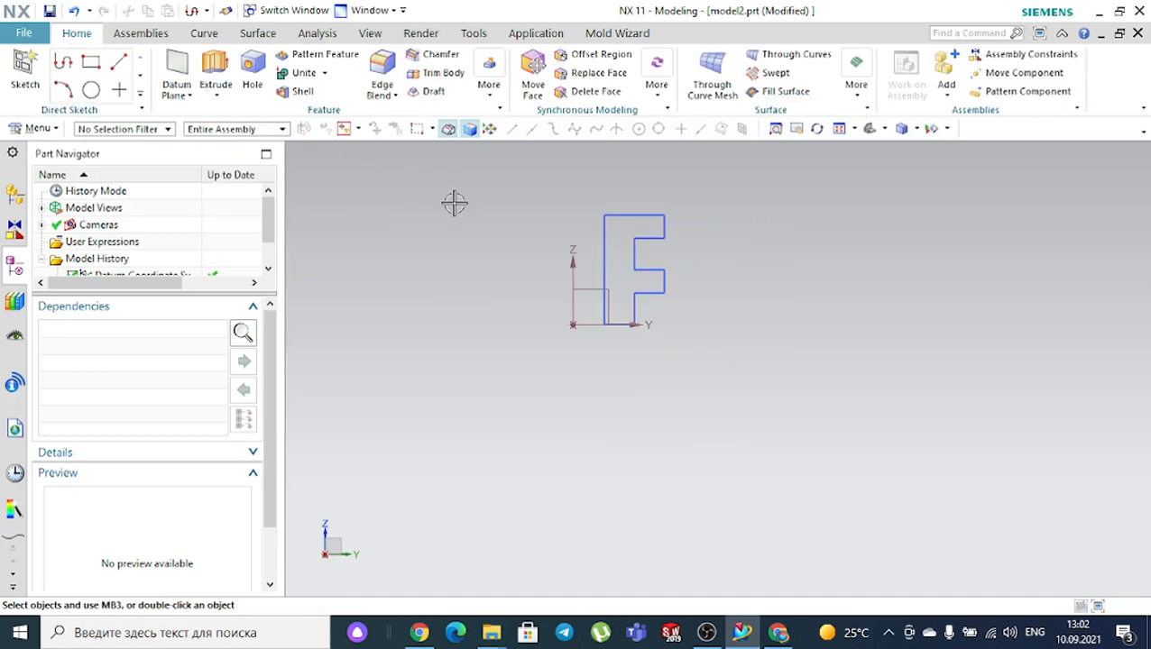
Set up a Revolve using the connected curves of the F profile as the section and the Z axis as the rotation vector
middle_click_drag(771, 237, 752, 269)
middle_click_drag(636, 211, 631, 202)
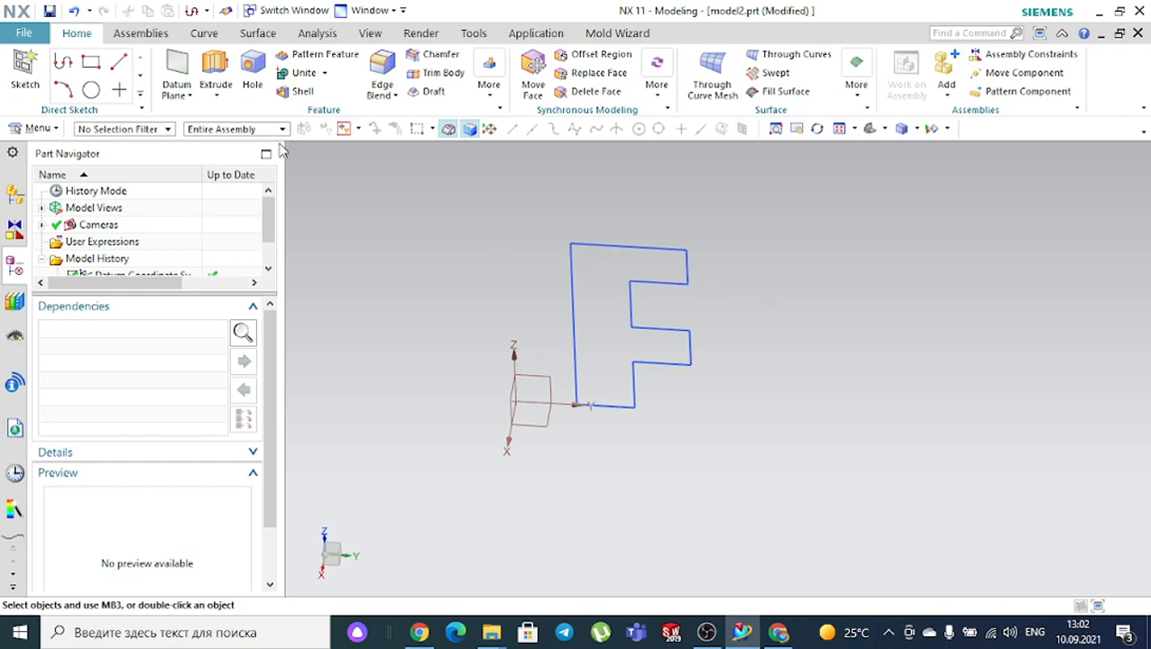
left_click(217, 95)
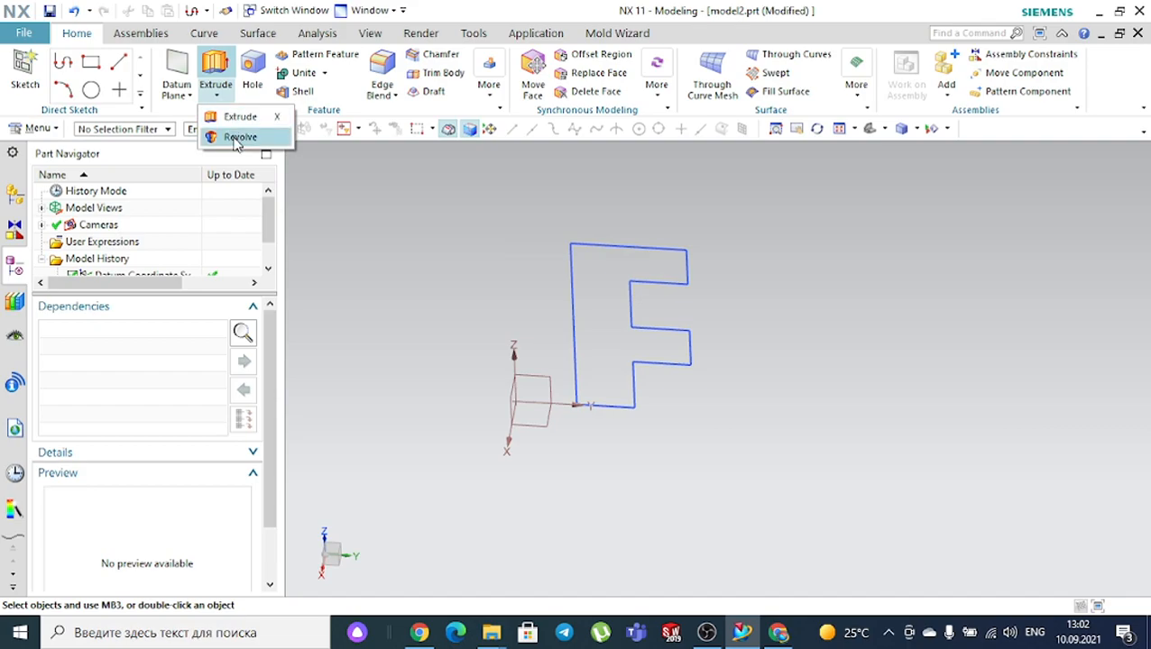
left_click(239, 136)
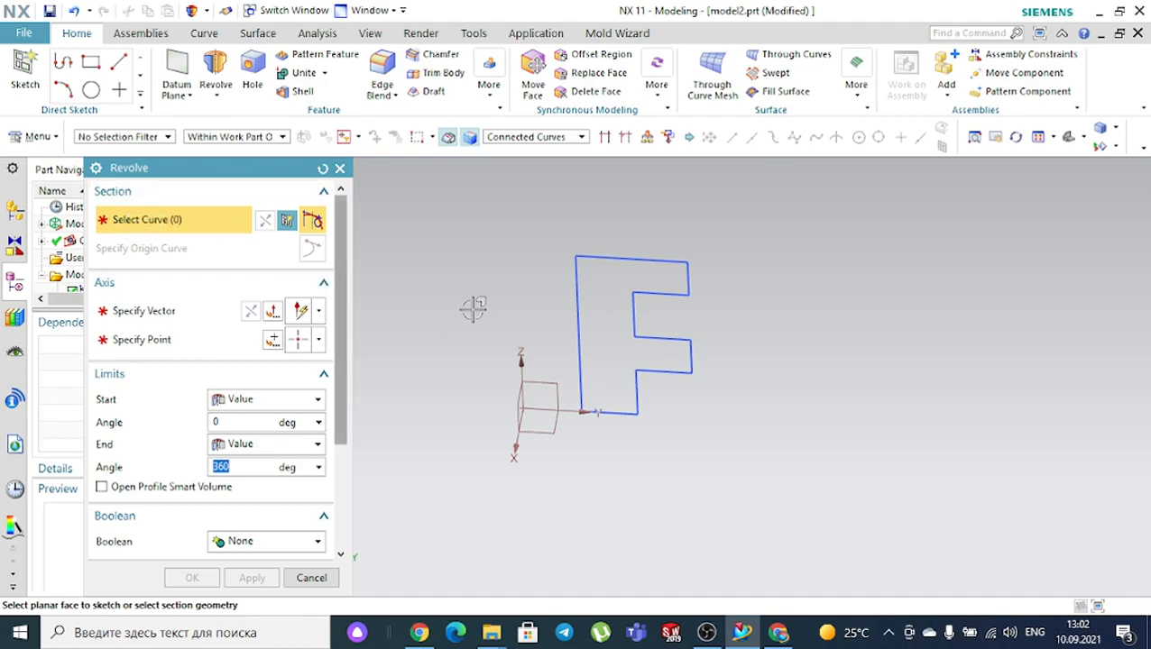
left_click(579, 275)
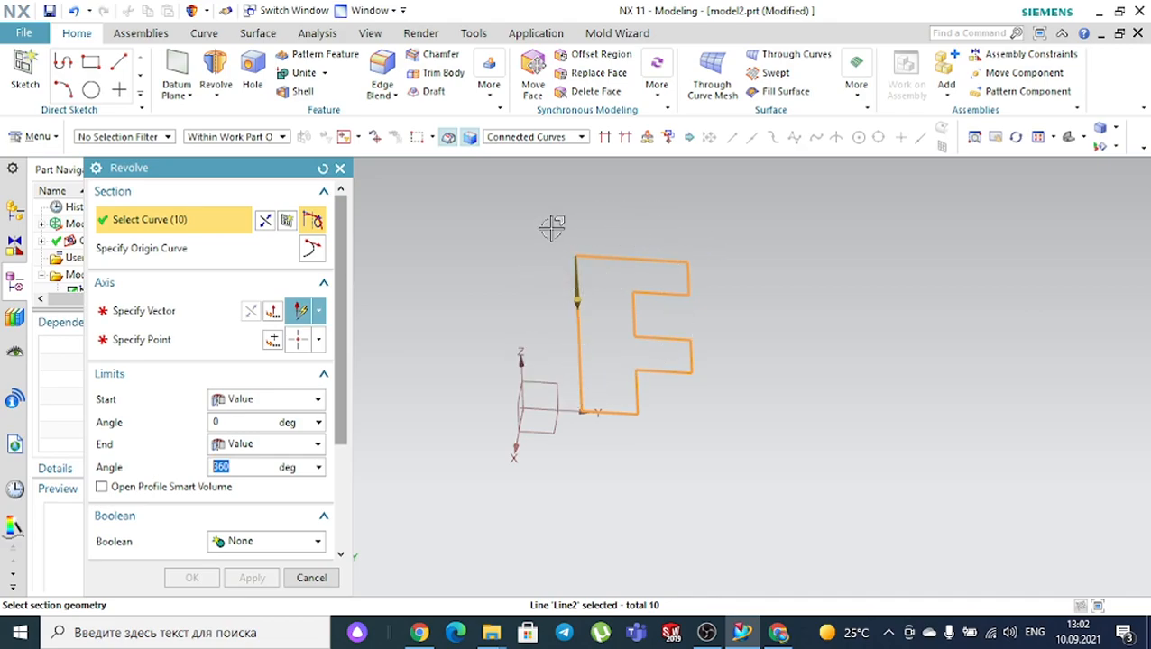
left_click(533, 141)
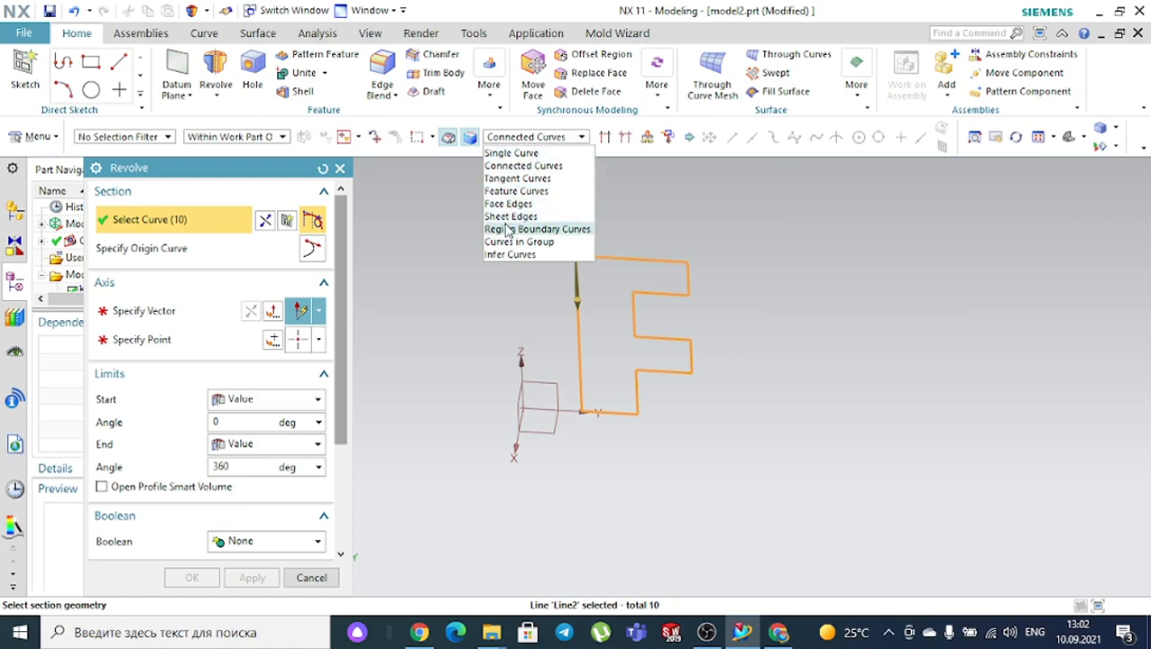
left_click(507, 166)
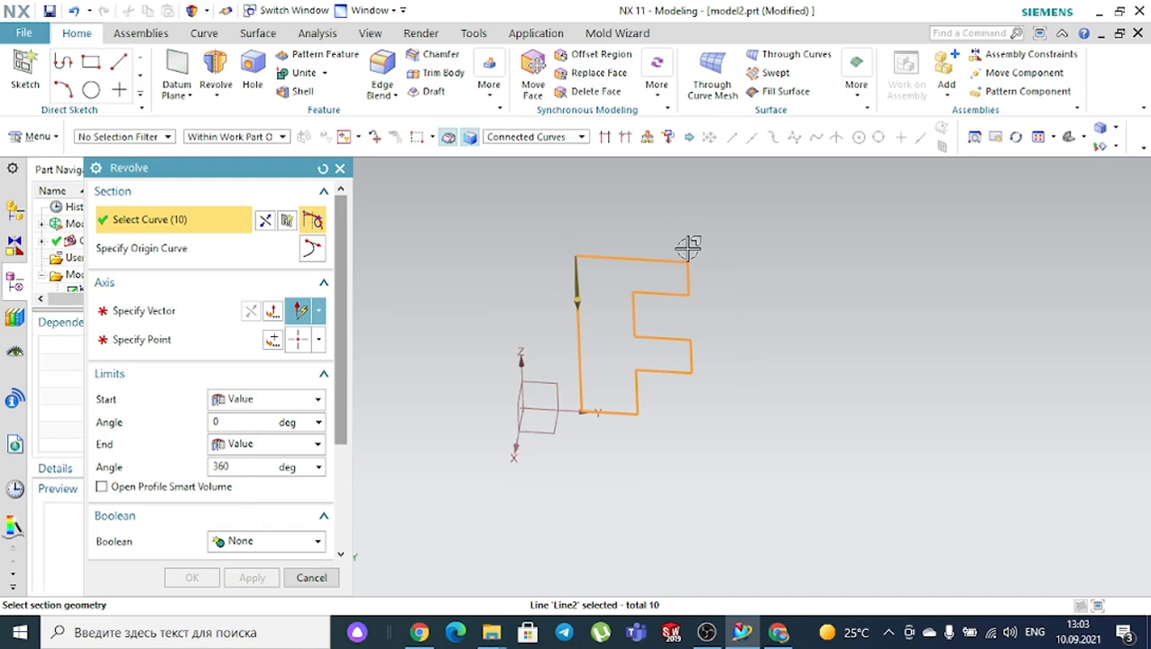
left_click(136, 311)
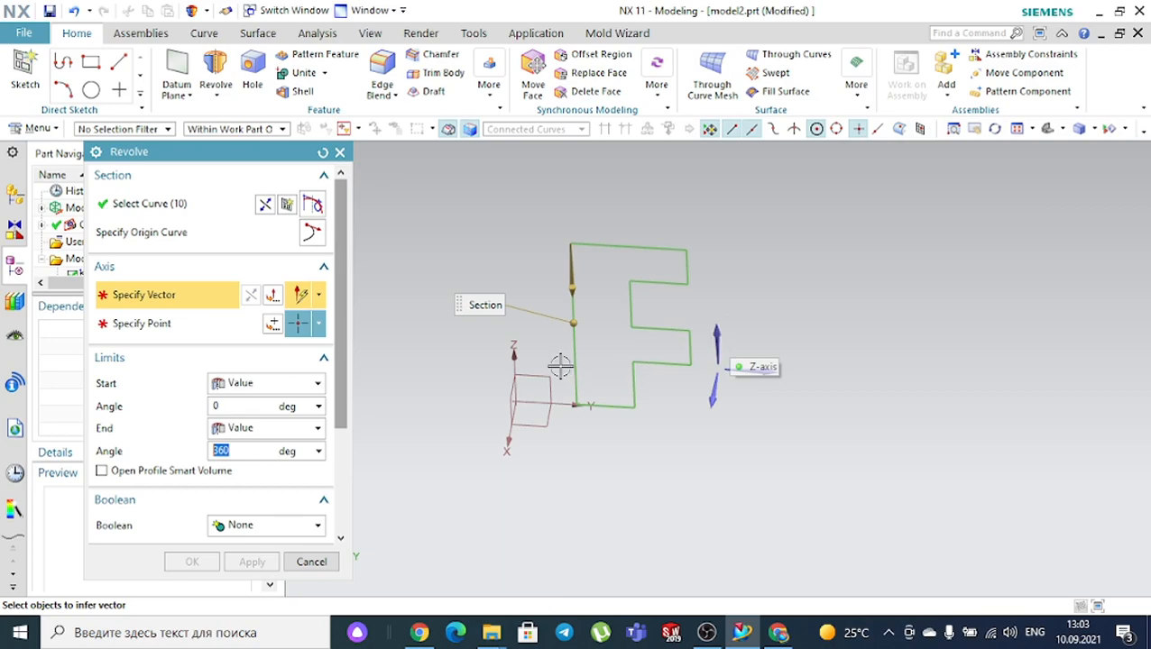
left_click(506, 353)
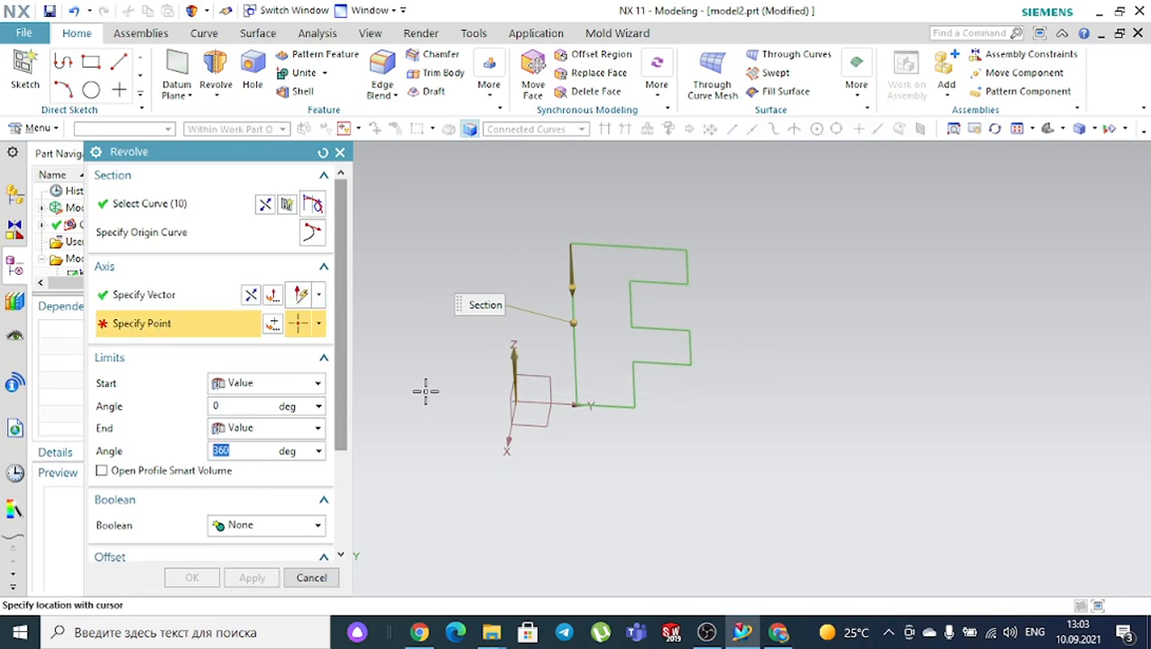
Place the rotation axis point at the lower corner of the F profile's long edge by cursor location and create the 360° revolve
left_click(273, 325)
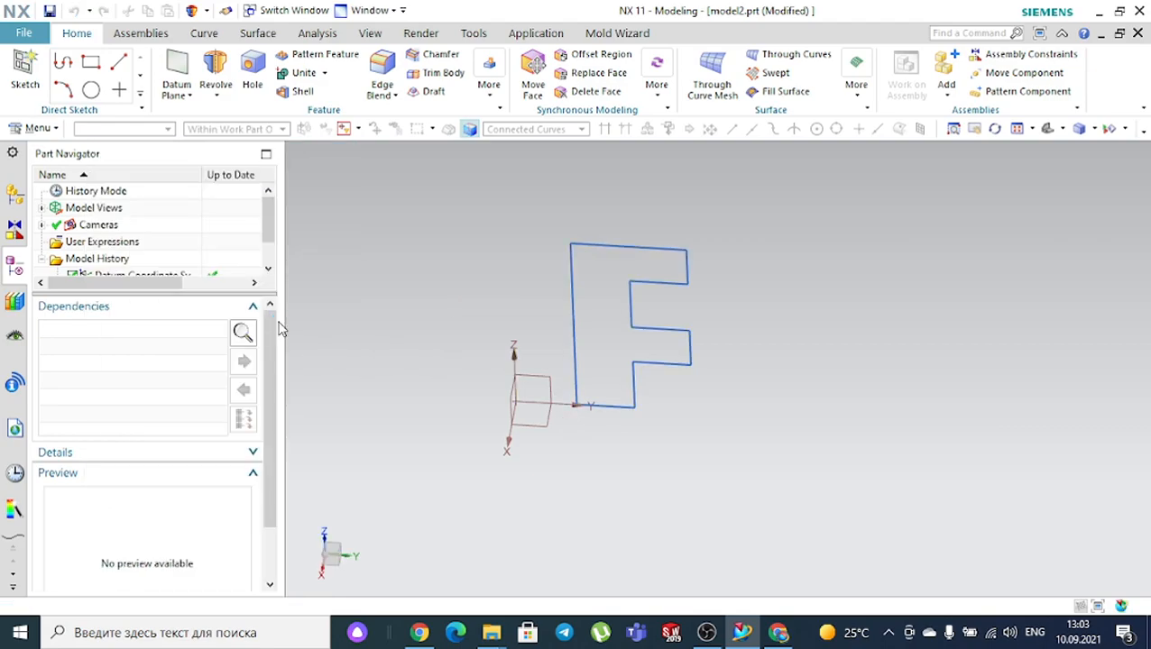
left_click(198, 202)
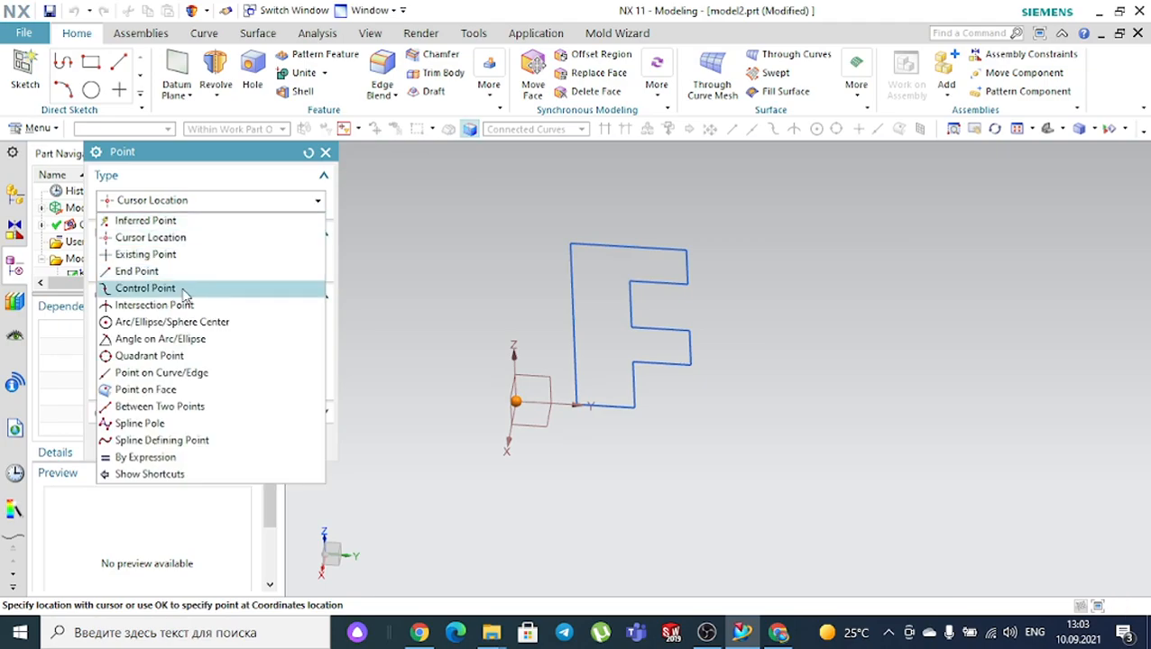
left_click(173, 245)
scroll(588, 421, "up", 2)
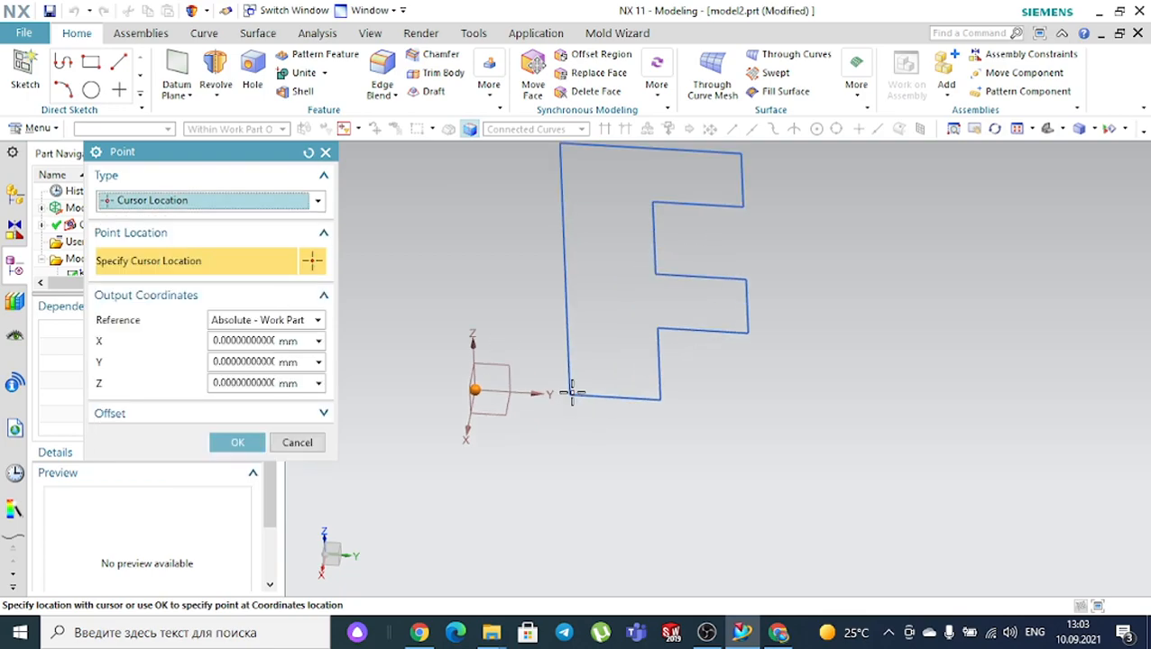
left_click(571, 394)
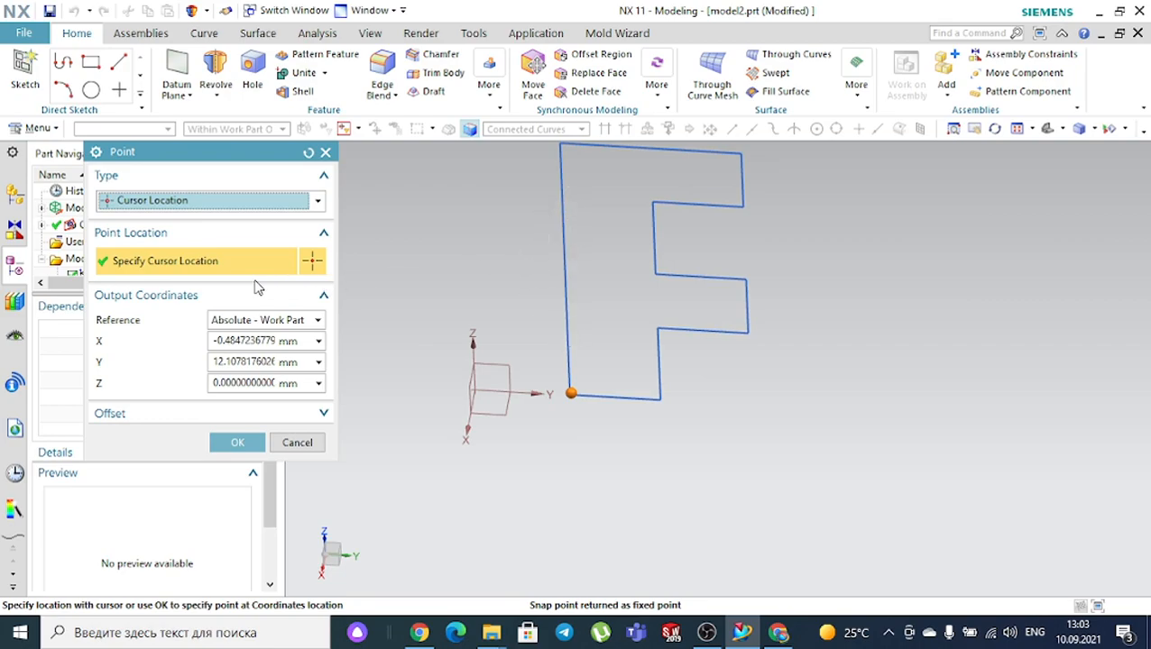
left_click(253, 442)
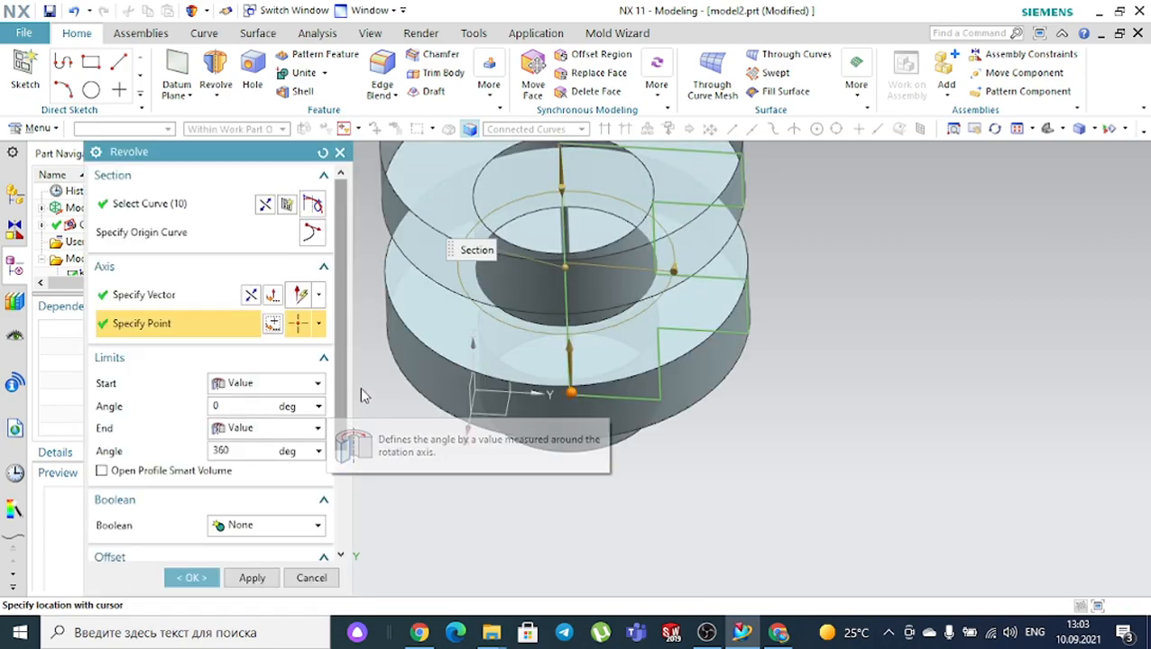
scroll(688, 390, "down", 4)
middle_click_drag(727, 406, 694, 380)
left_click(191, 577)
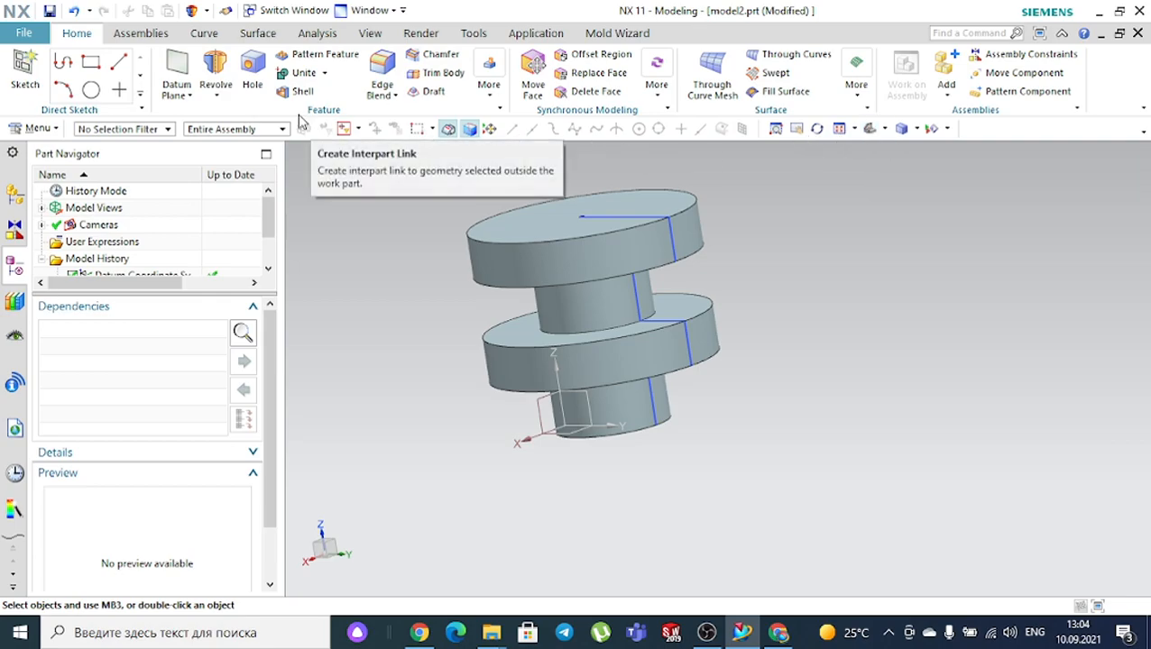
Section the revolved body with a plane normal to X, check it from several standard views and orient the view square to the cut face
left_click(377, 39)
left_click(498, 72)
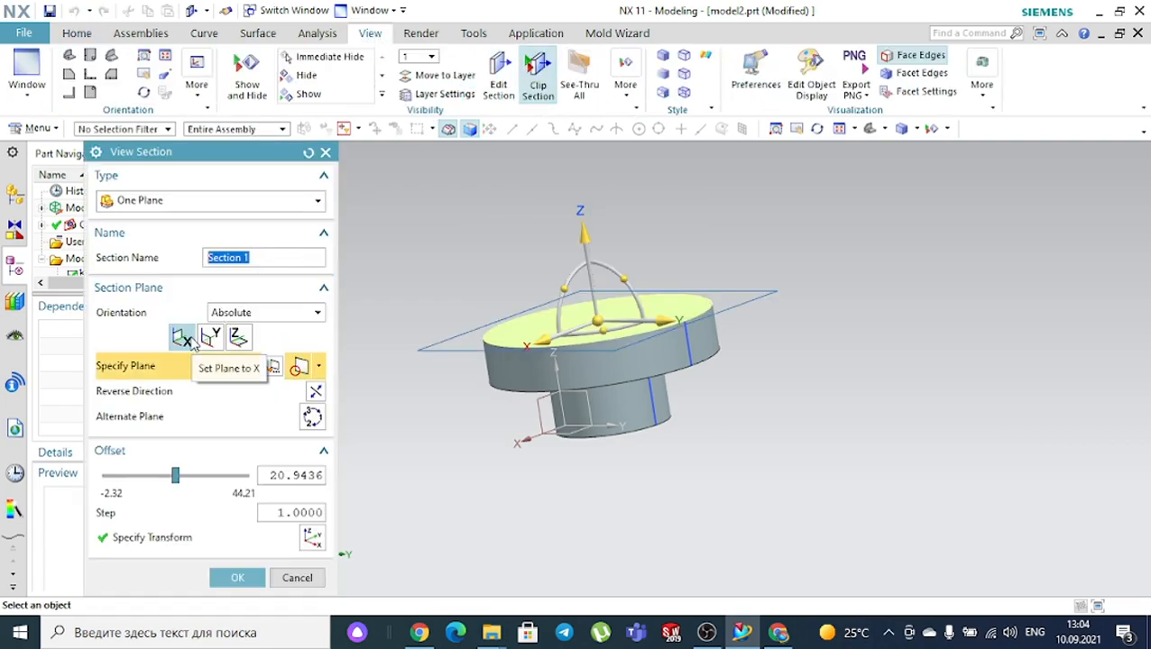
left_click(210, 336)
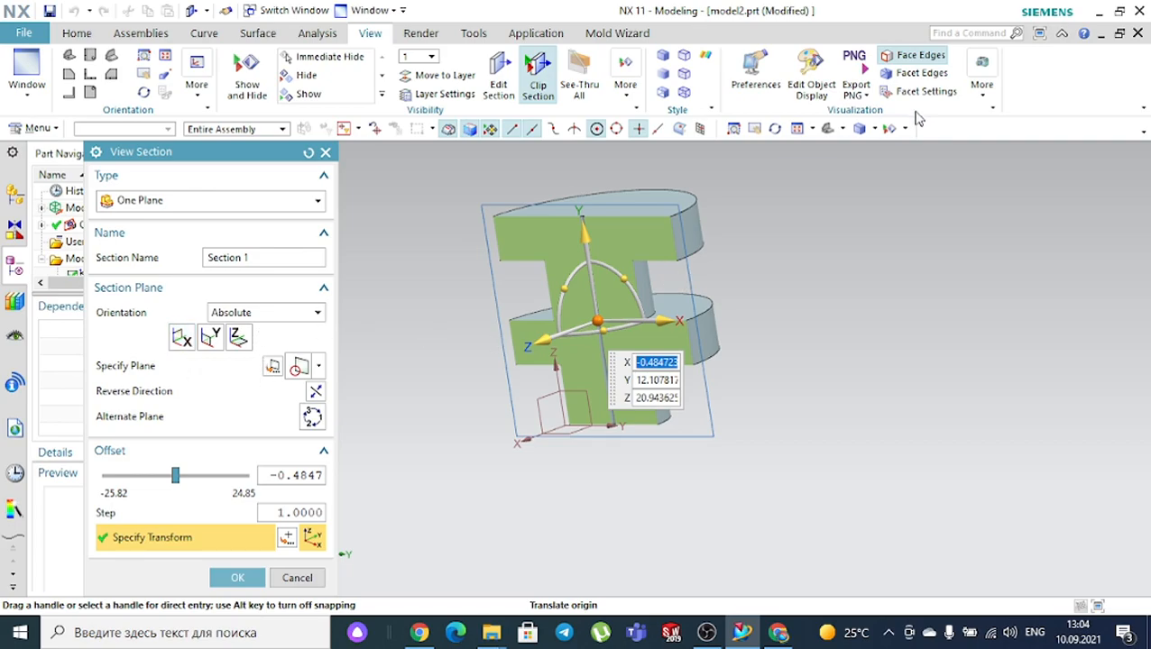
left_click(840, 128)
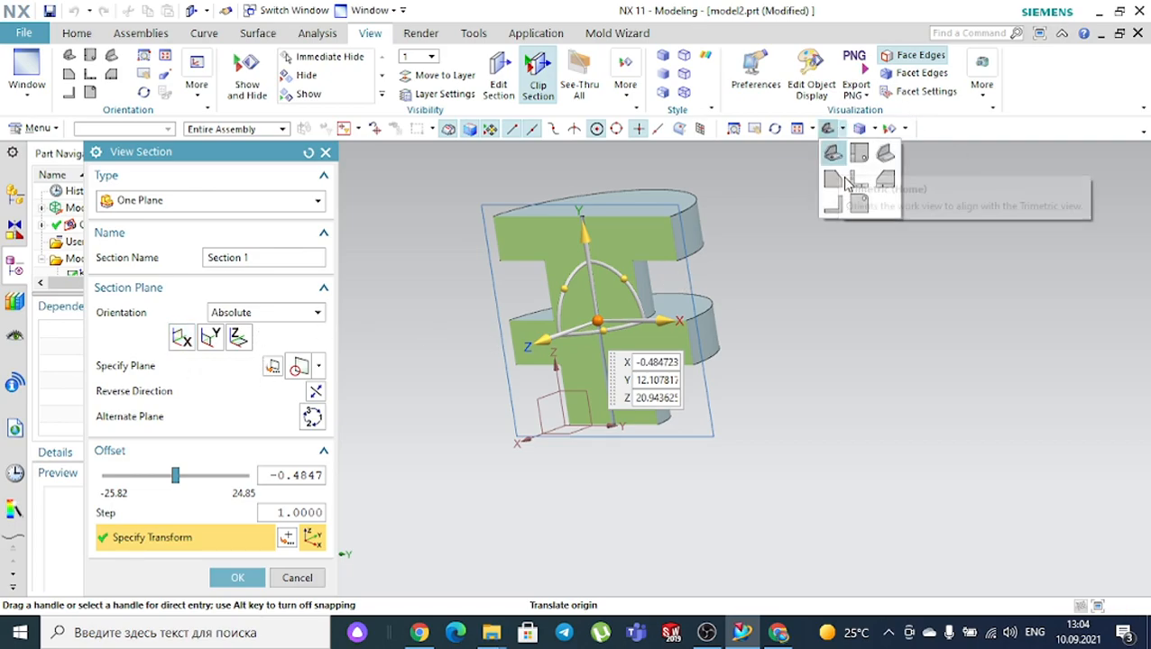
left_click(833, 154)
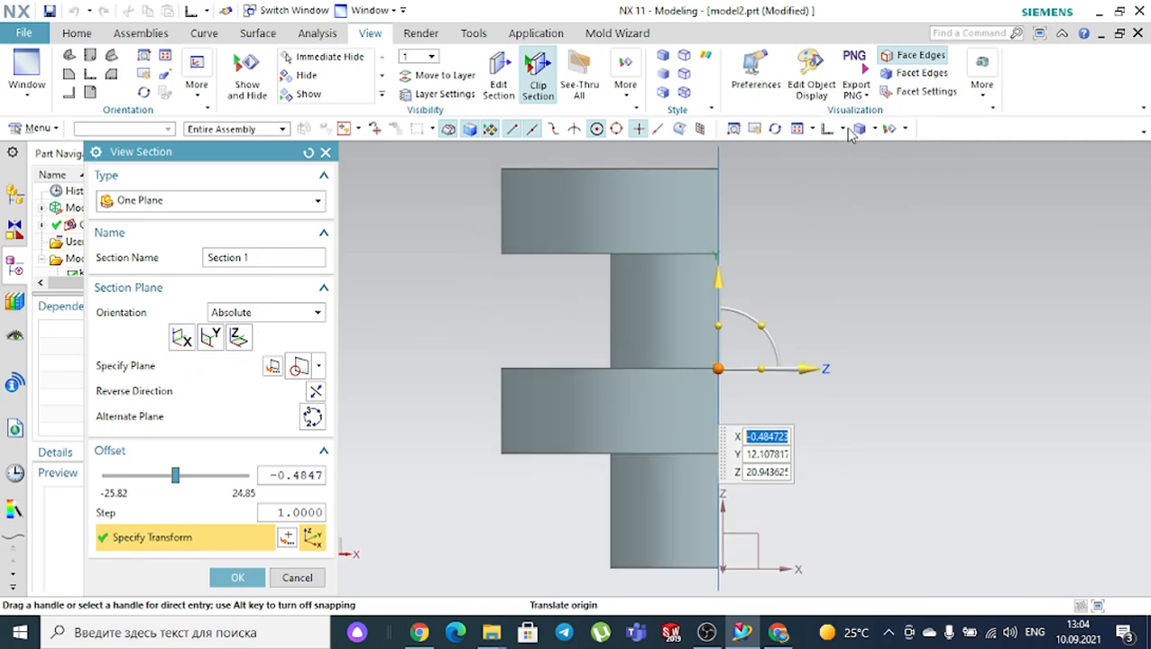
left_click(845, 129)
left_click(830, 171)
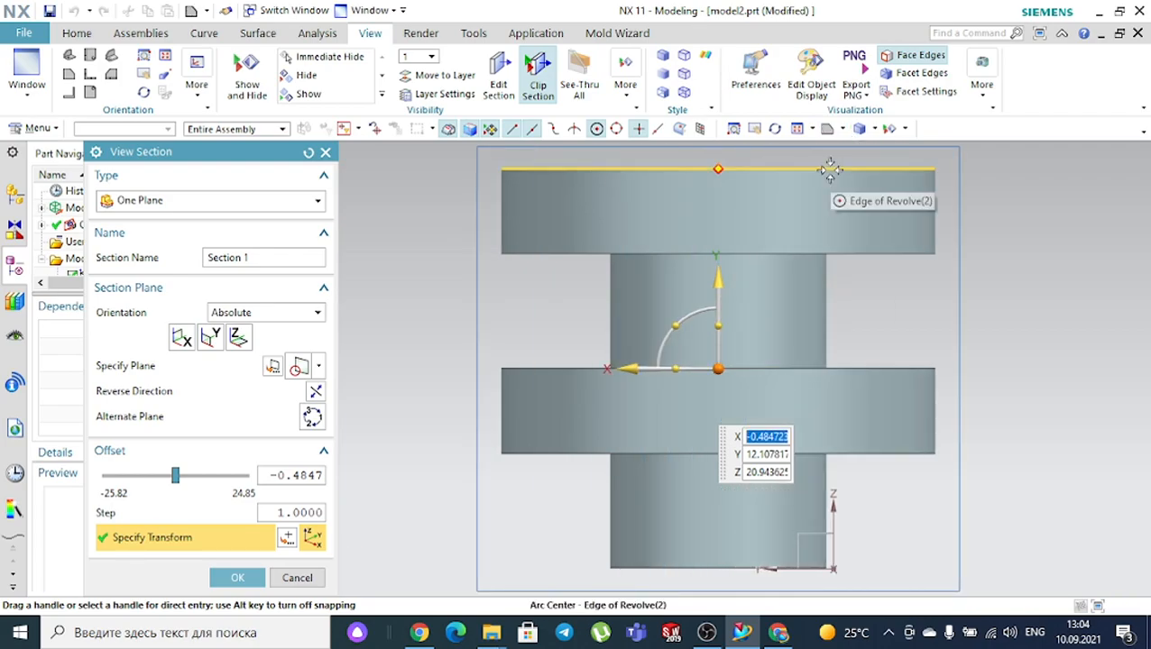
left_click(871, 128)
left_click(874, 170)
left_click(845, 129)
left_click(880, 174)
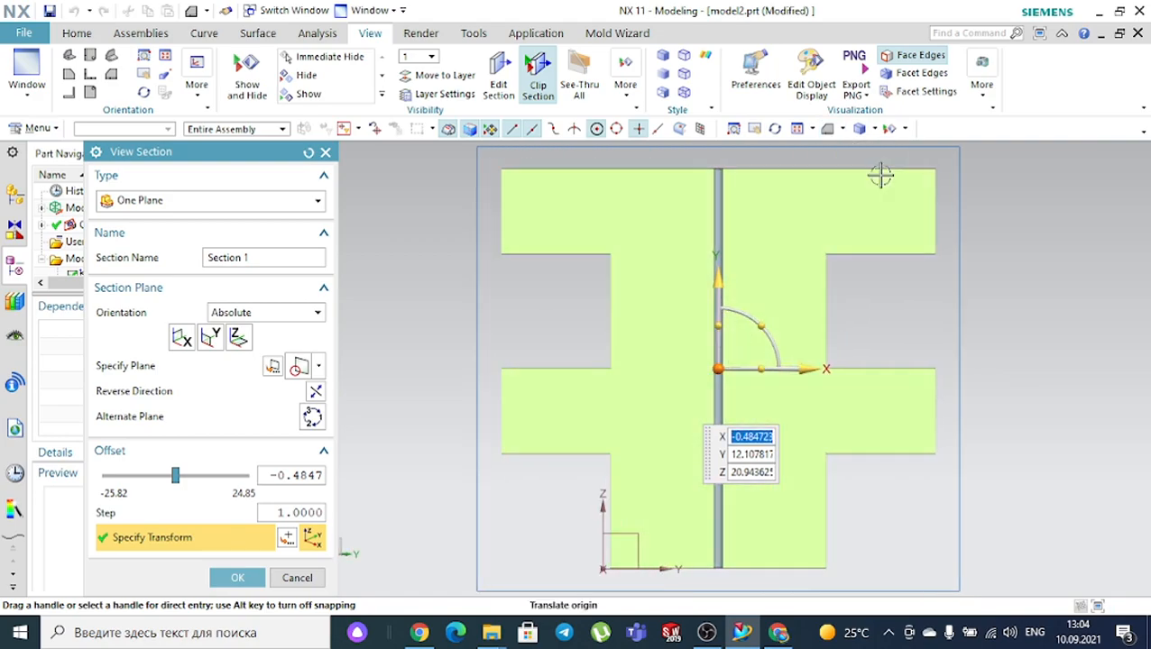
Examine the revolved body's cut face around the central axis and cancel the section view
scroll(866, 226, "down", 1)
scroll(912, 305, "up", 1)
scroll(906, 262, "down", 1)
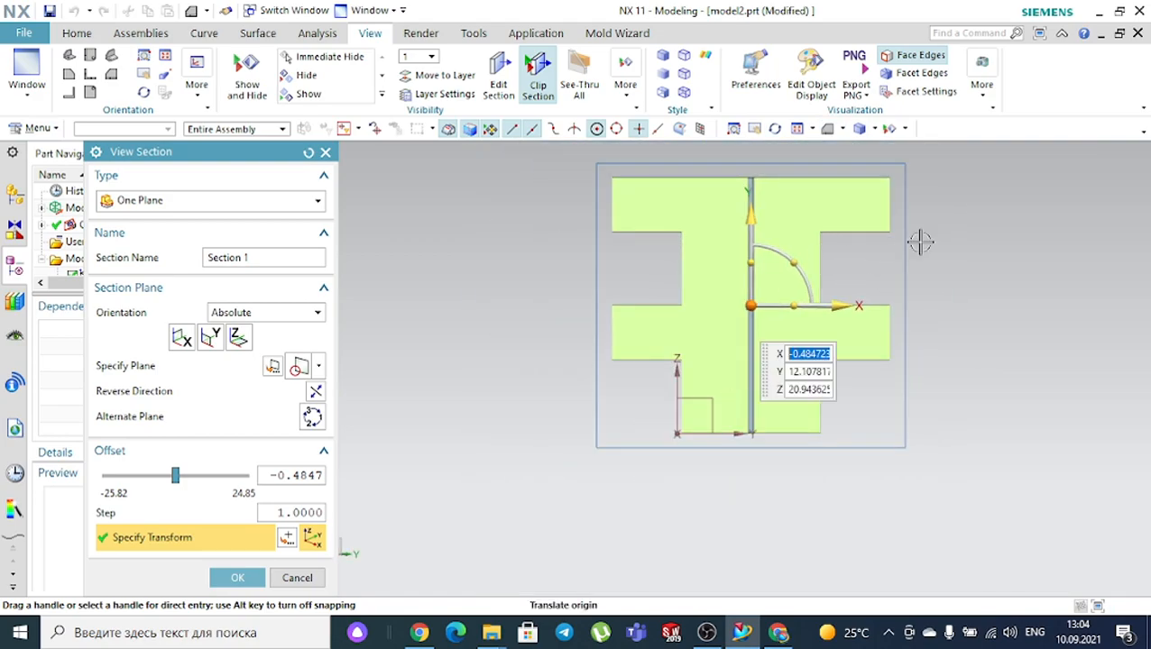
scroll(904, 248, "up", 1)
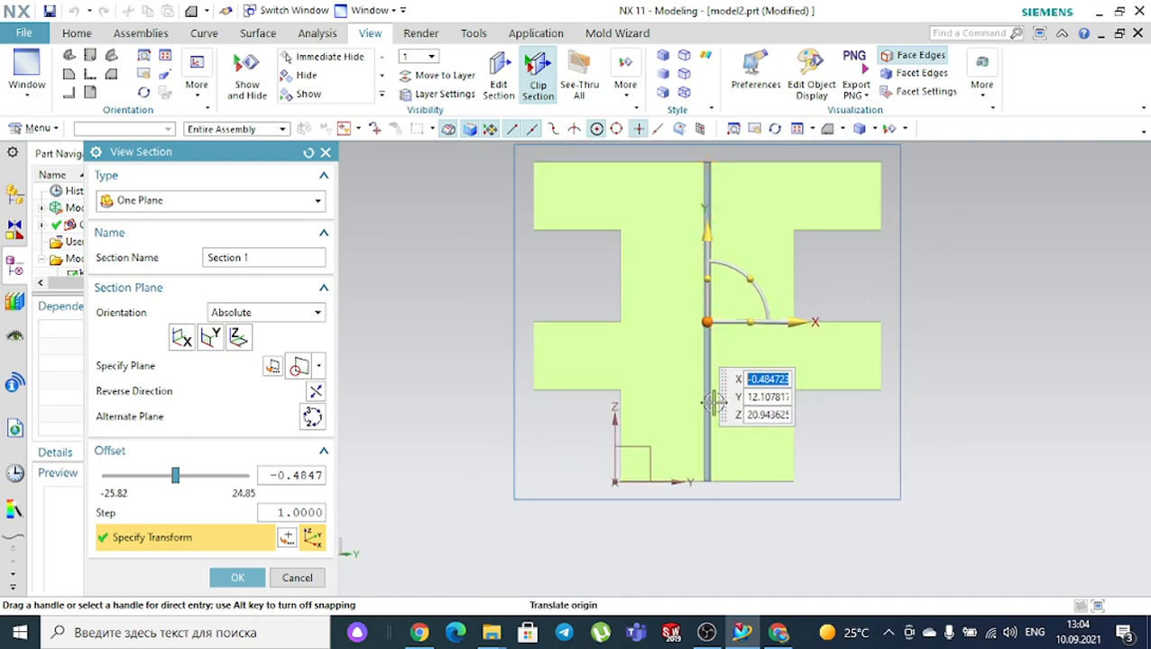
left_click(799, 316)
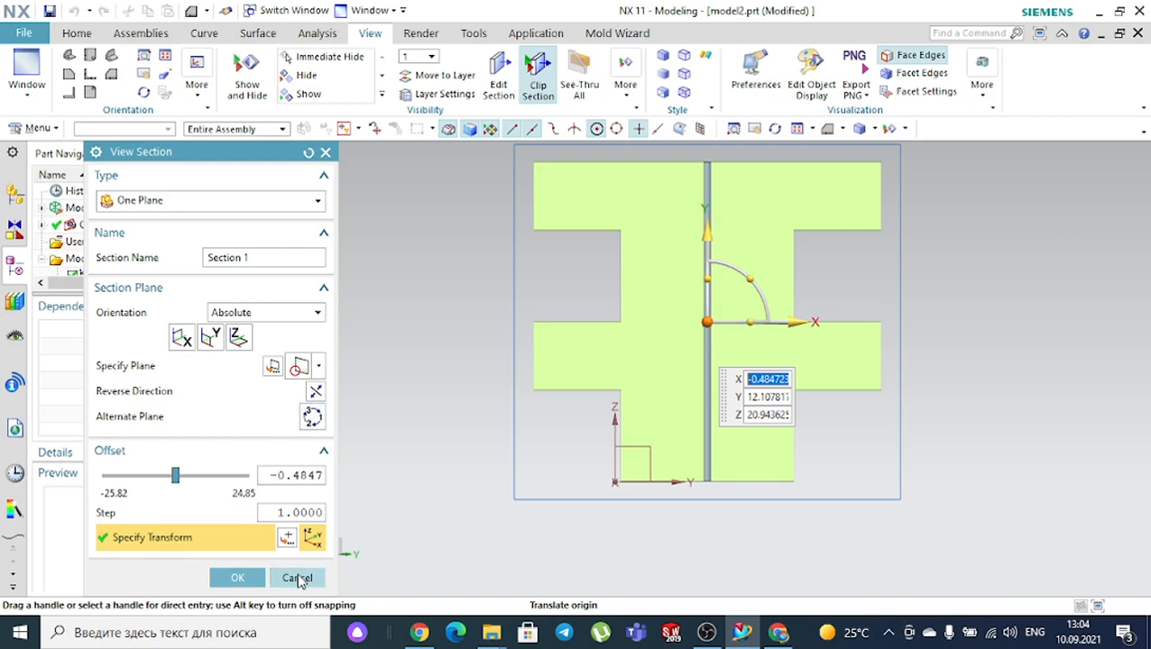
left_click(298, 577)
Delete the Revolve feature from the model history, keeping the F sketch
scroll(144, 262, "down", 1)
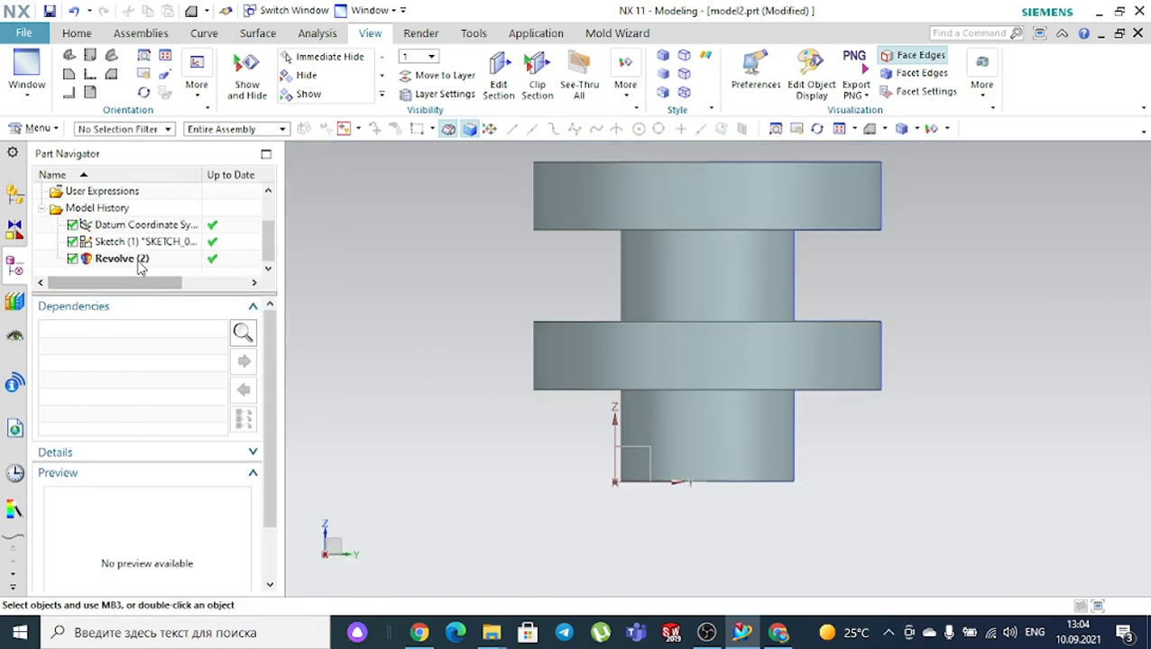
double_click(122, 259)
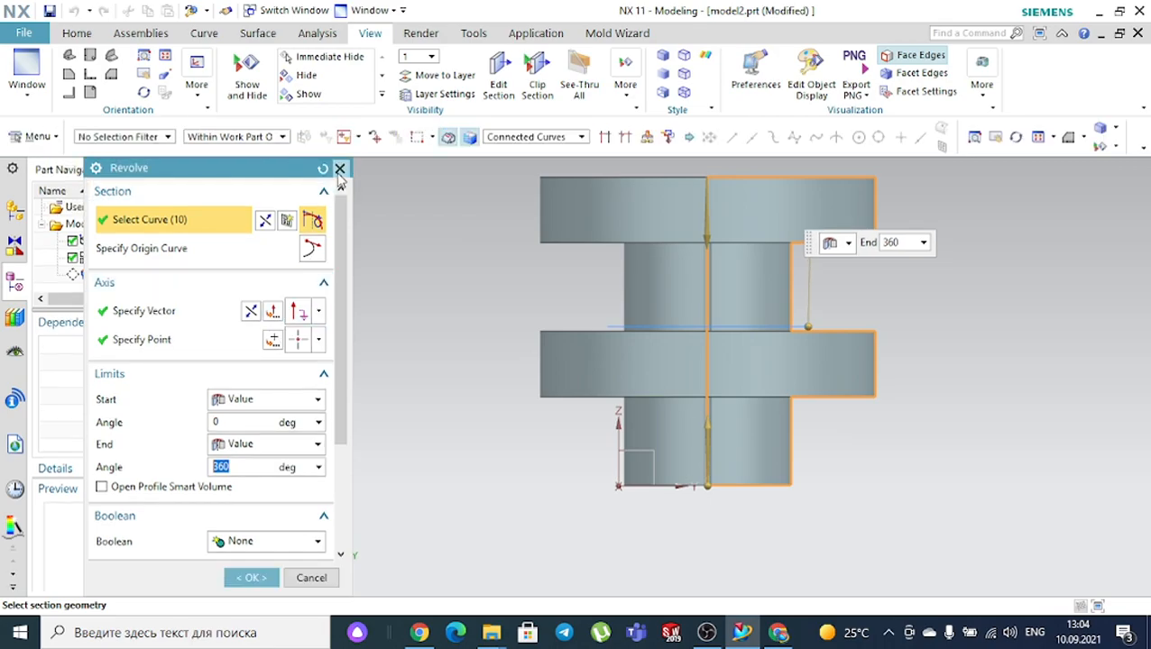
left_click(339, 169)
left_click(135, 260)
right_click(137, 263)
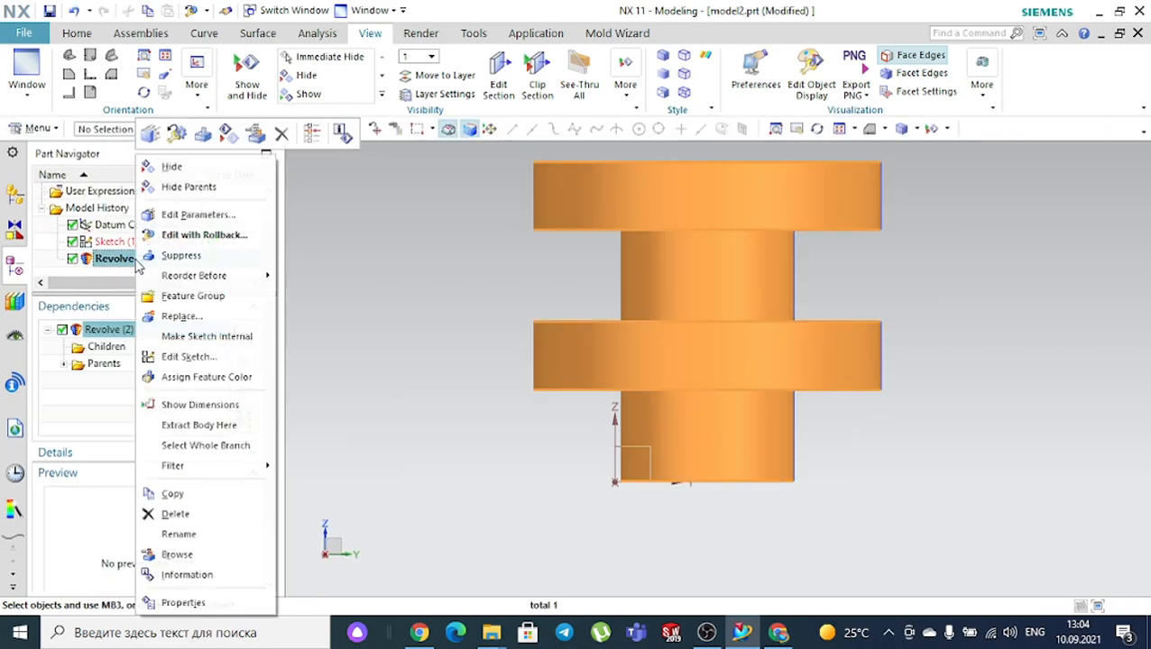
left_click(281, 133)
left_click(76, 34)
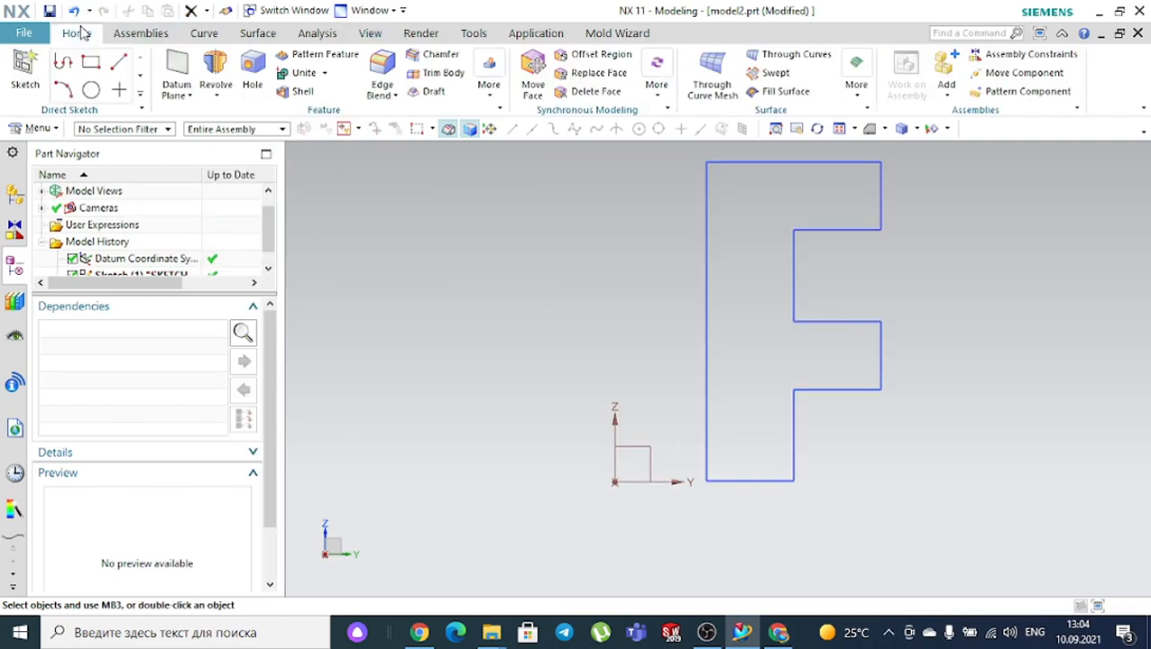
Start a Revolve of the closed F profile and set the Z-axis as the rotation vector
left_click(188, 38)
left_click(76, 34)
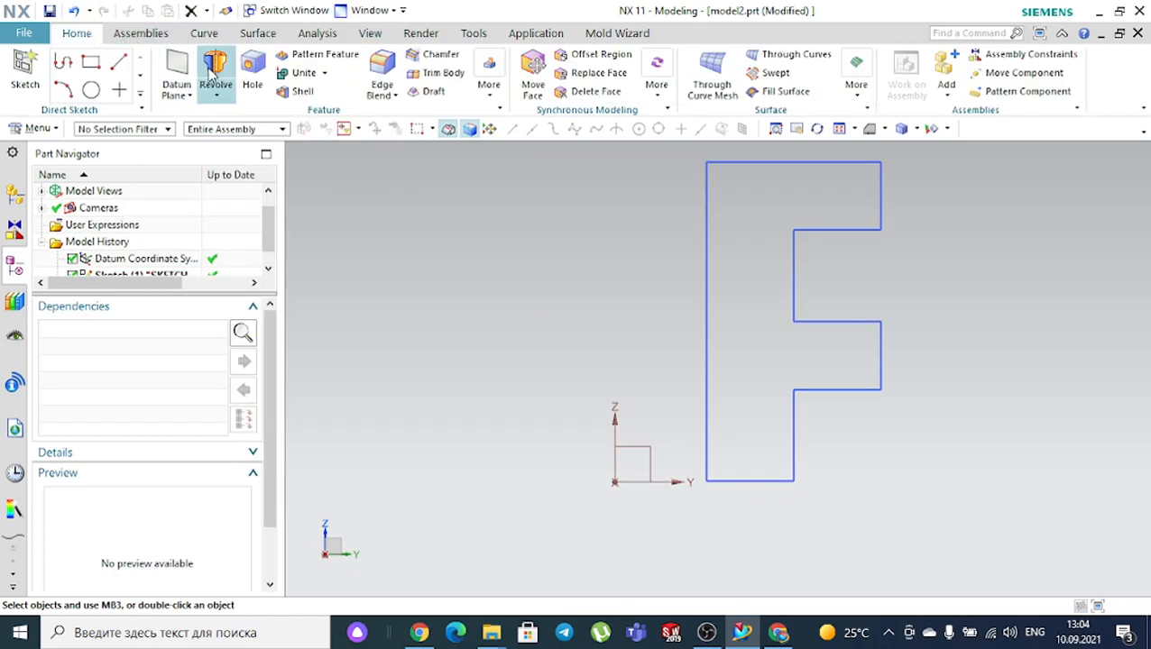
left_click(708, 195)
left_click(192, 311)
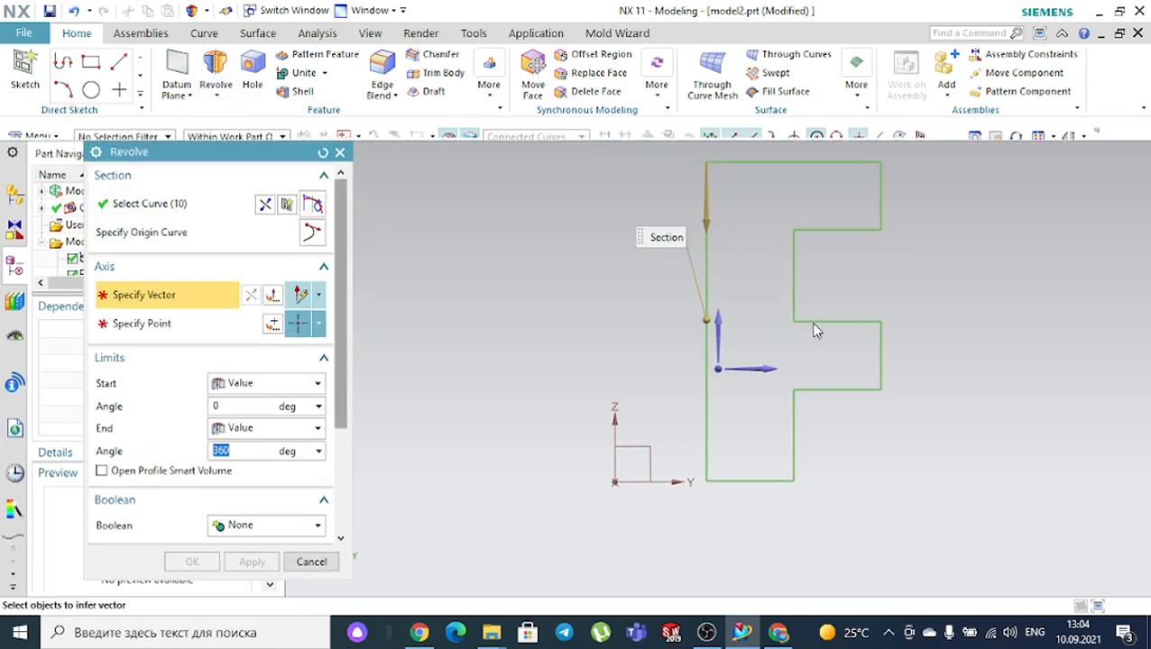
left_click(717, 325)
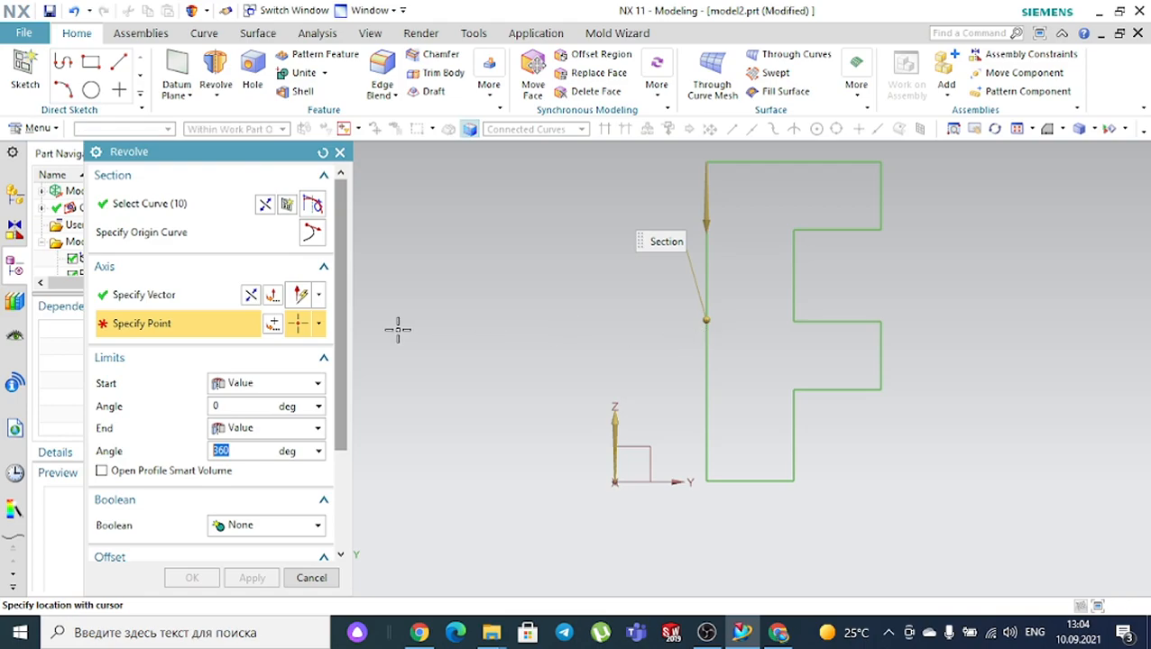
key("Escape")
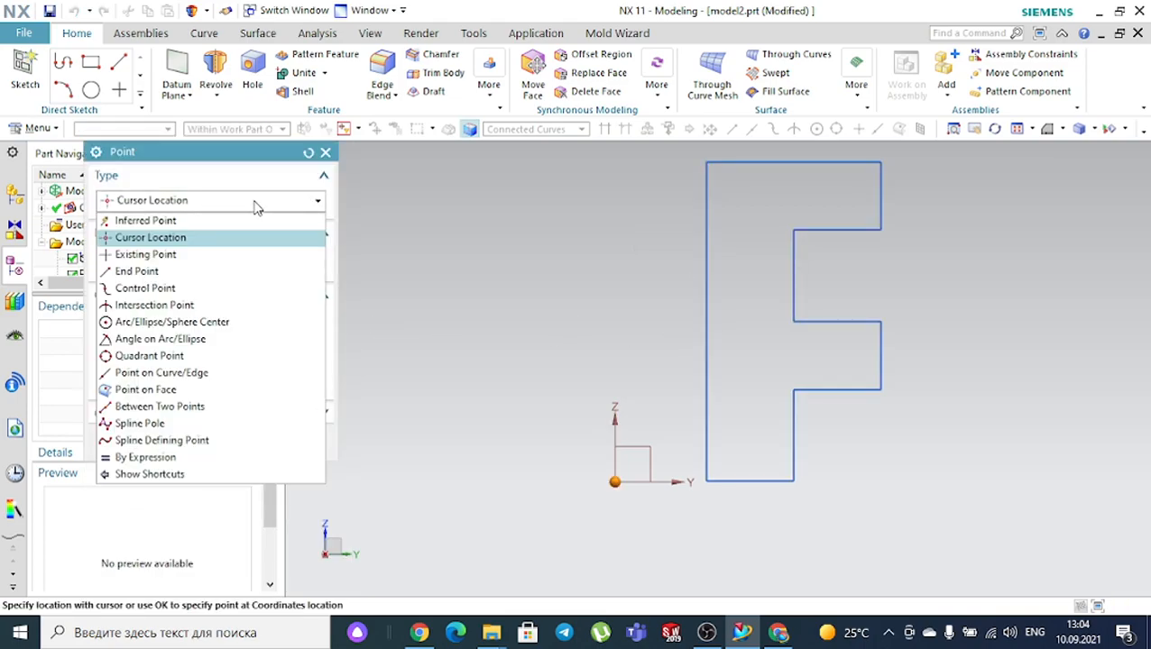
Place the axis point on the lower end point of the F profile's long edge and create the 360° revolve
left_click(209, 271)
scroll(767, 496, "up", 5)
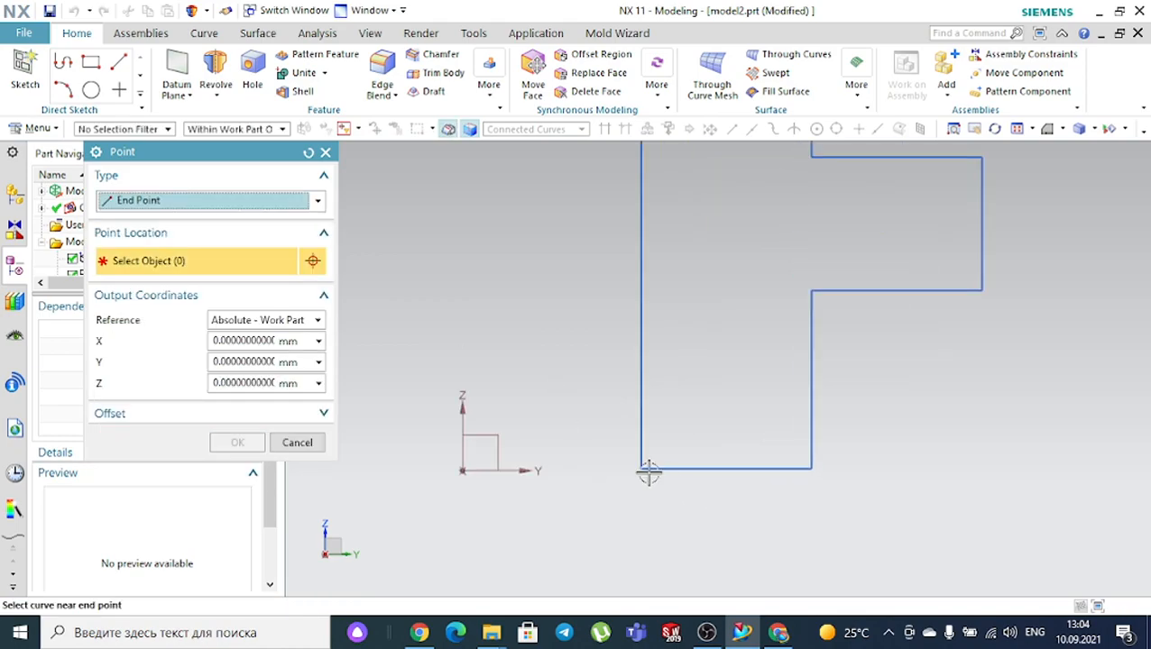
left_click(636, 462)
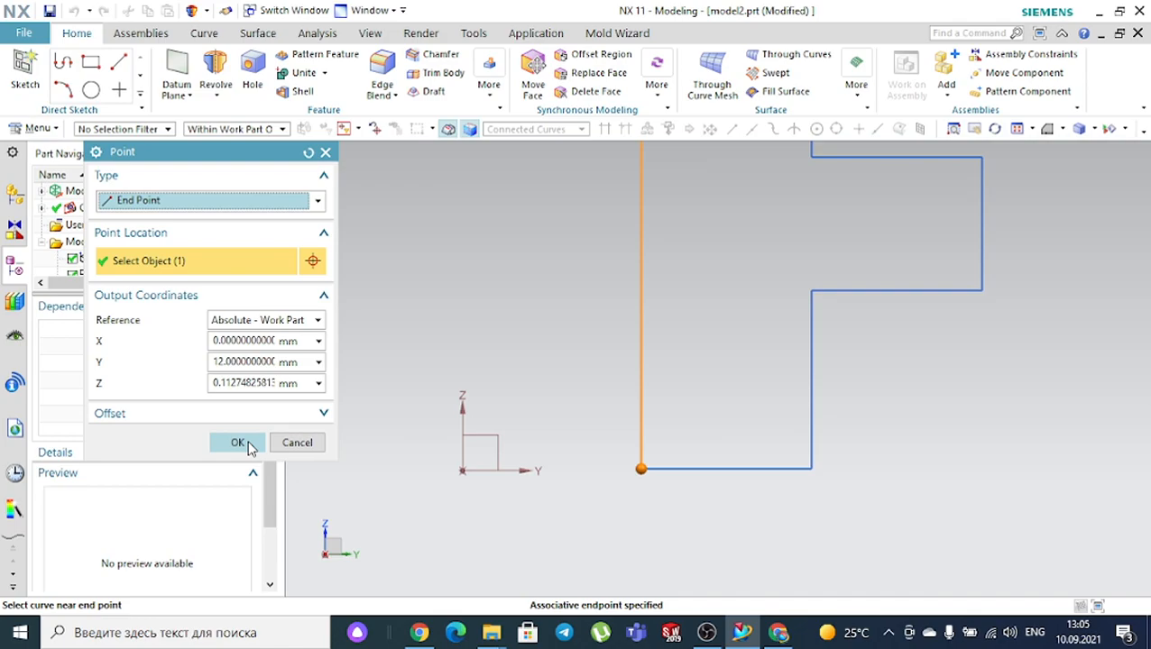
left_click(250, 446)
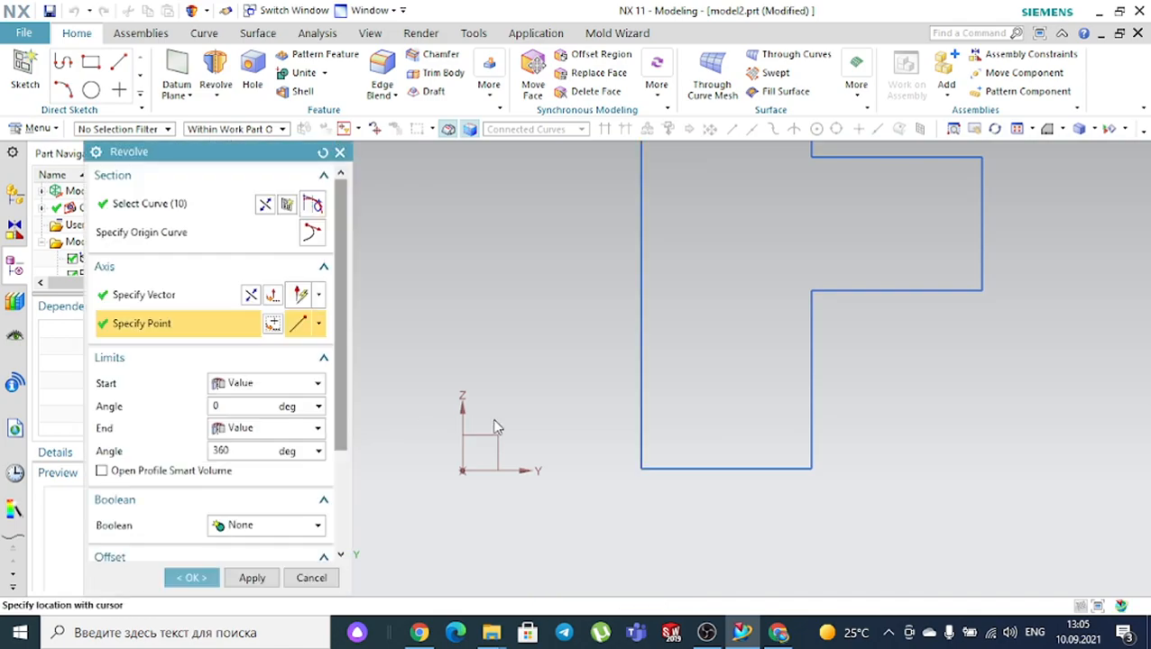
scroll(622, 408, "down", 5)
mouse_move(795, 301)
middle_mouse_down()
mouse_move(788, 372)
mouse_move(779, 315)
middle_mouse_up()
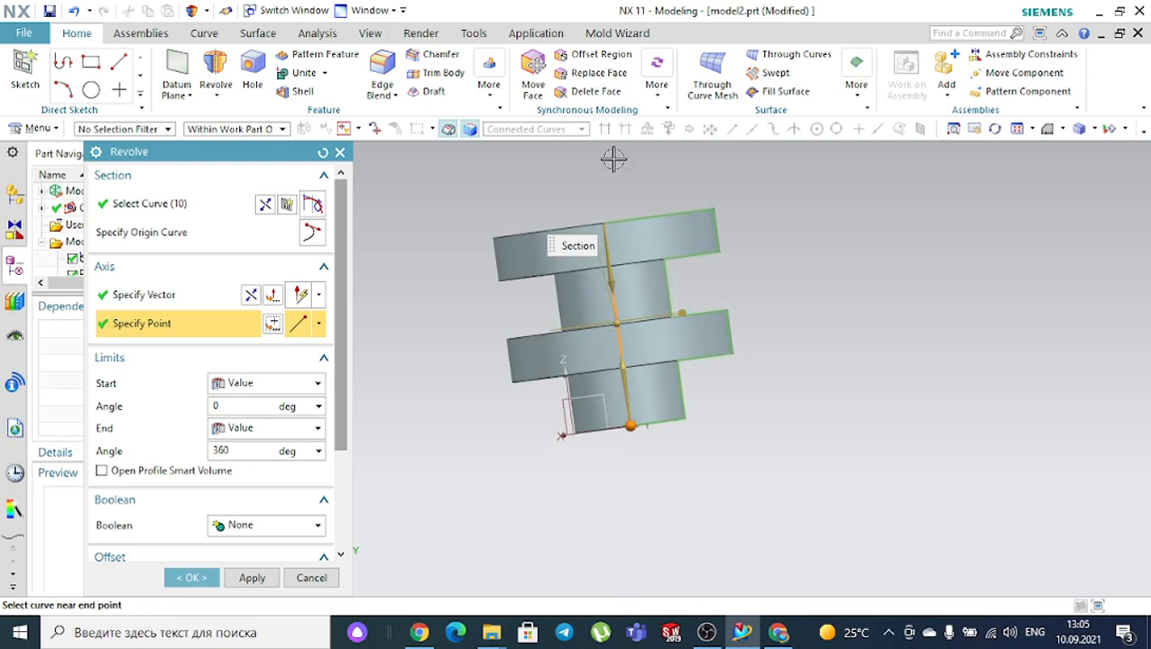
left_click(191, 577)
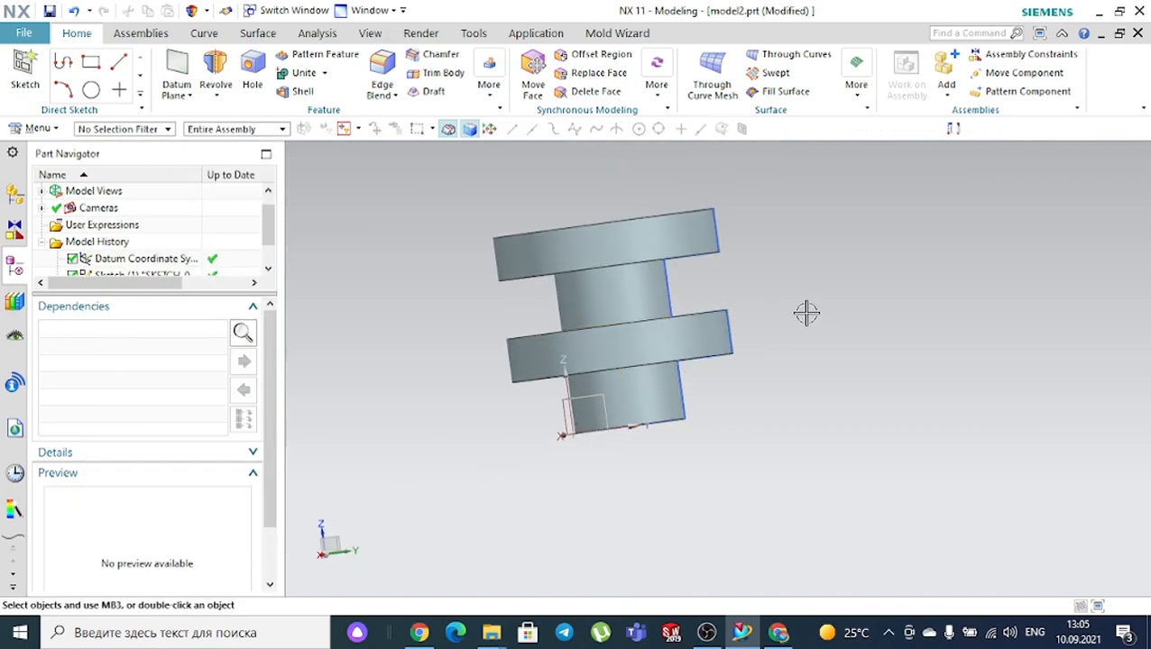
Open the F sketch to examine its position inside the revolved body from several angles, and finish the sketch
scroll(803, 308, "up", 2)
double_click(609, 278)
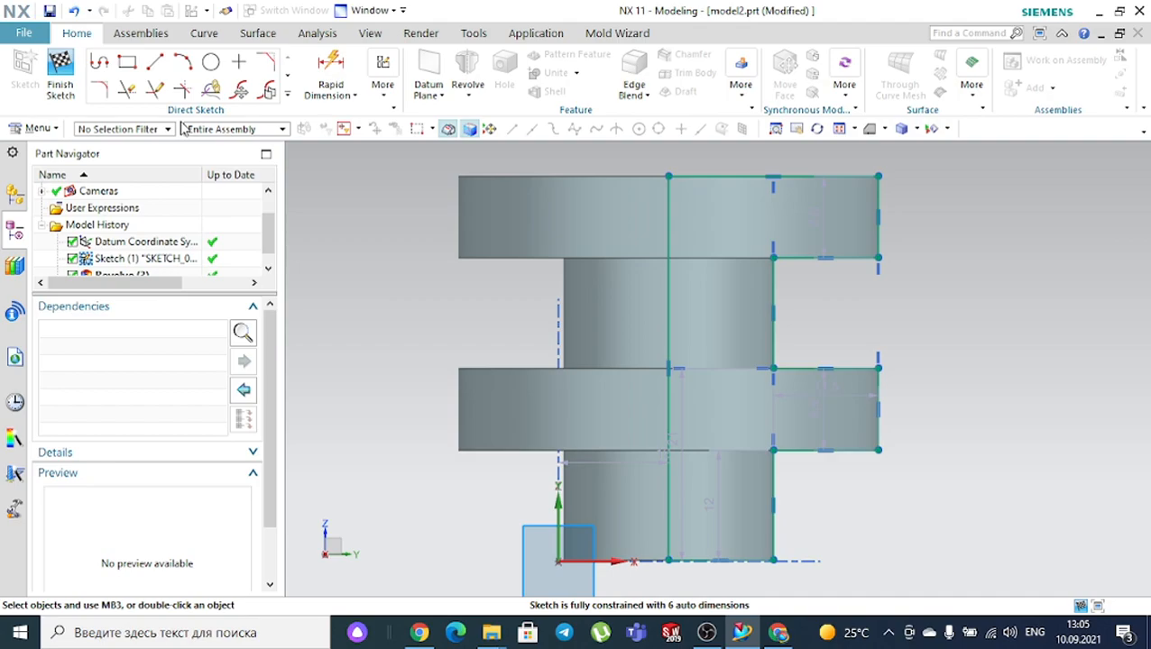
middle_click_drag(770, 296, 810, 293)
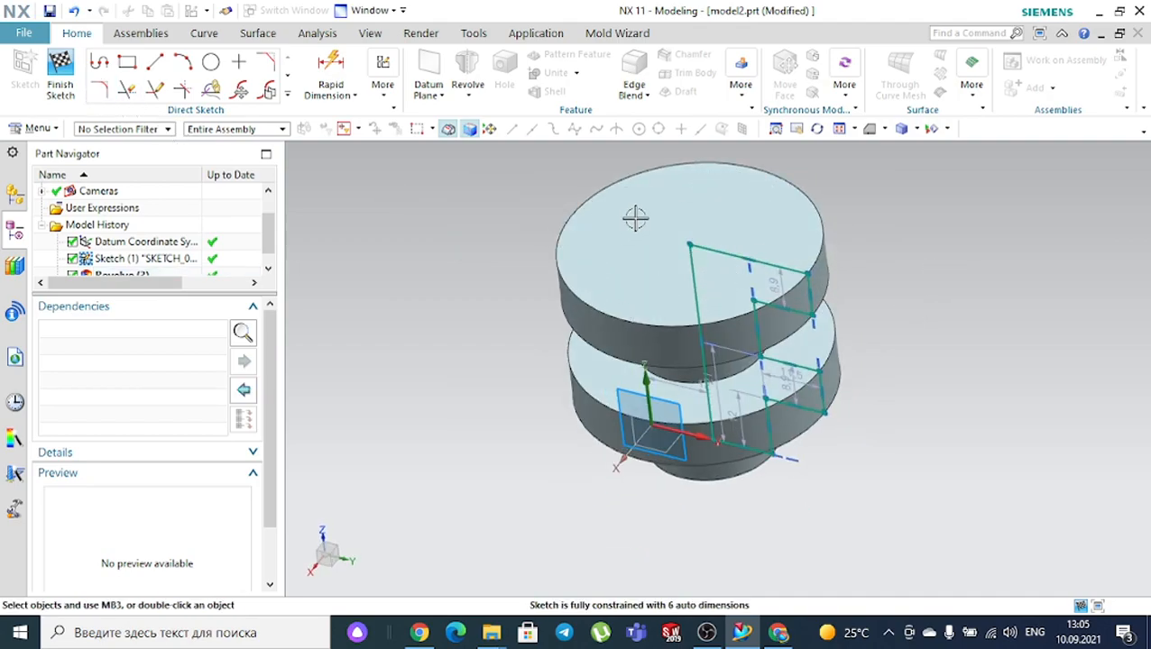
left_click(59, 72)
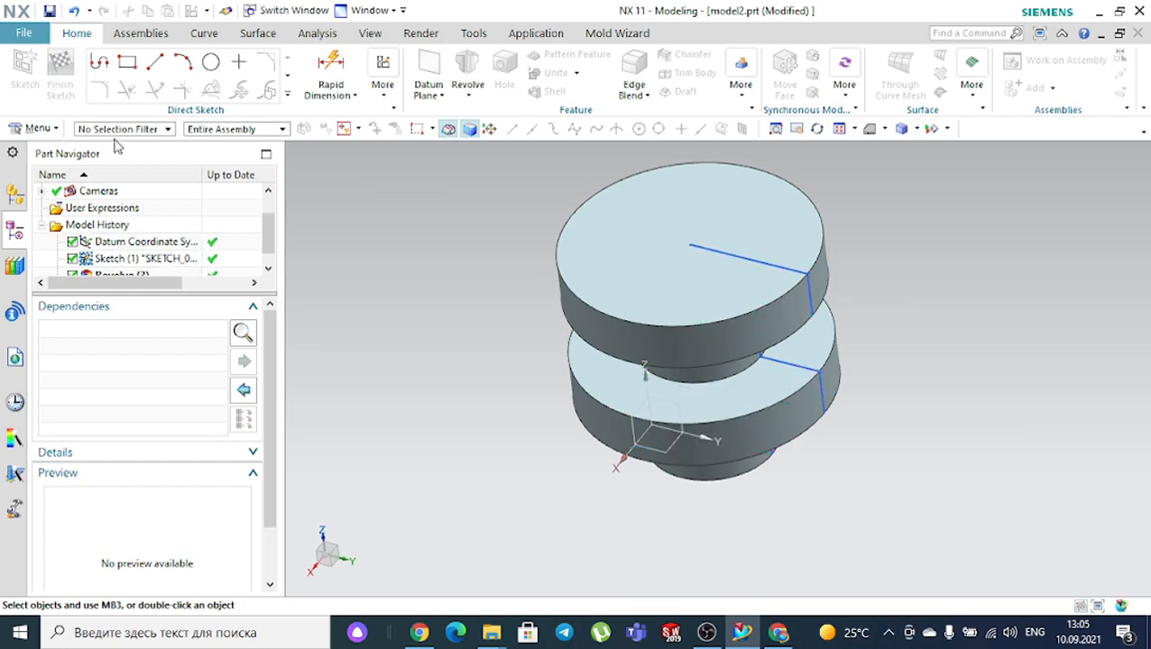
Edit the Revolve feature to start at 0° and end at 248°, and inspect the partially revolved body
double_click(113, 259)
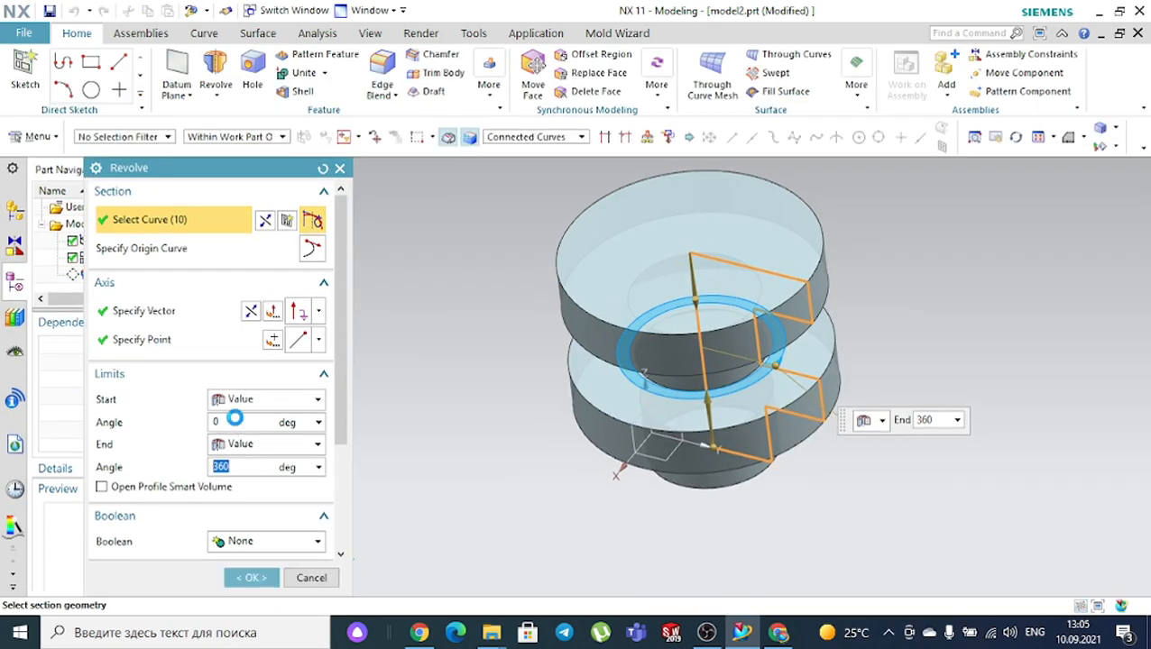
left_click(237, 421)
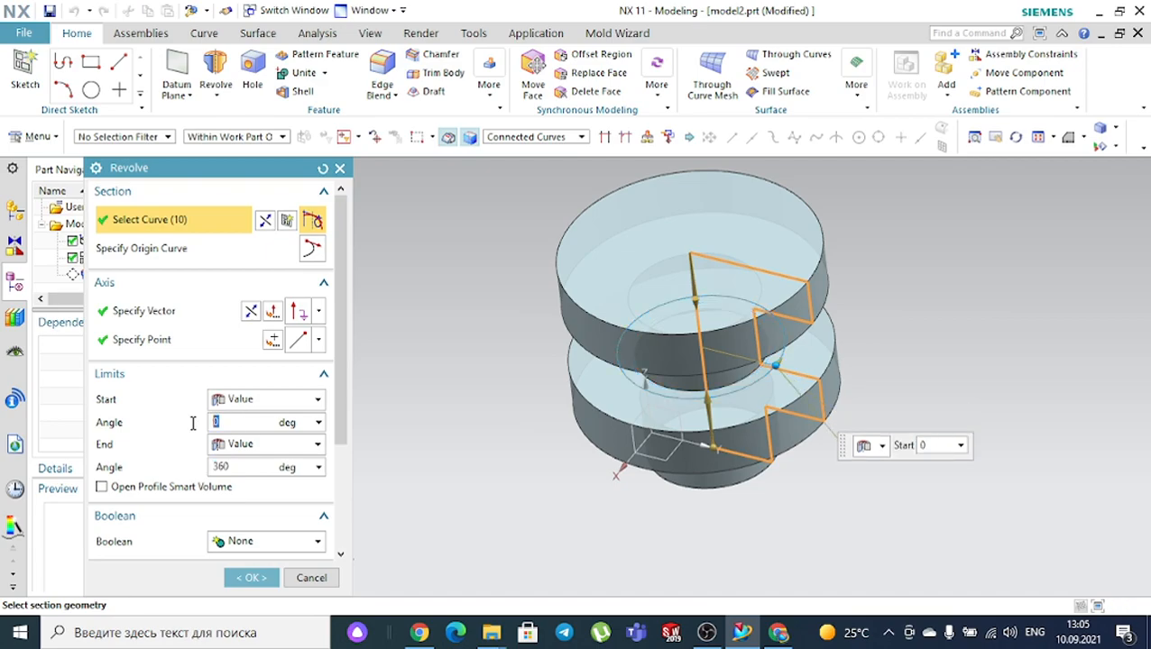
left_click(236, 466)
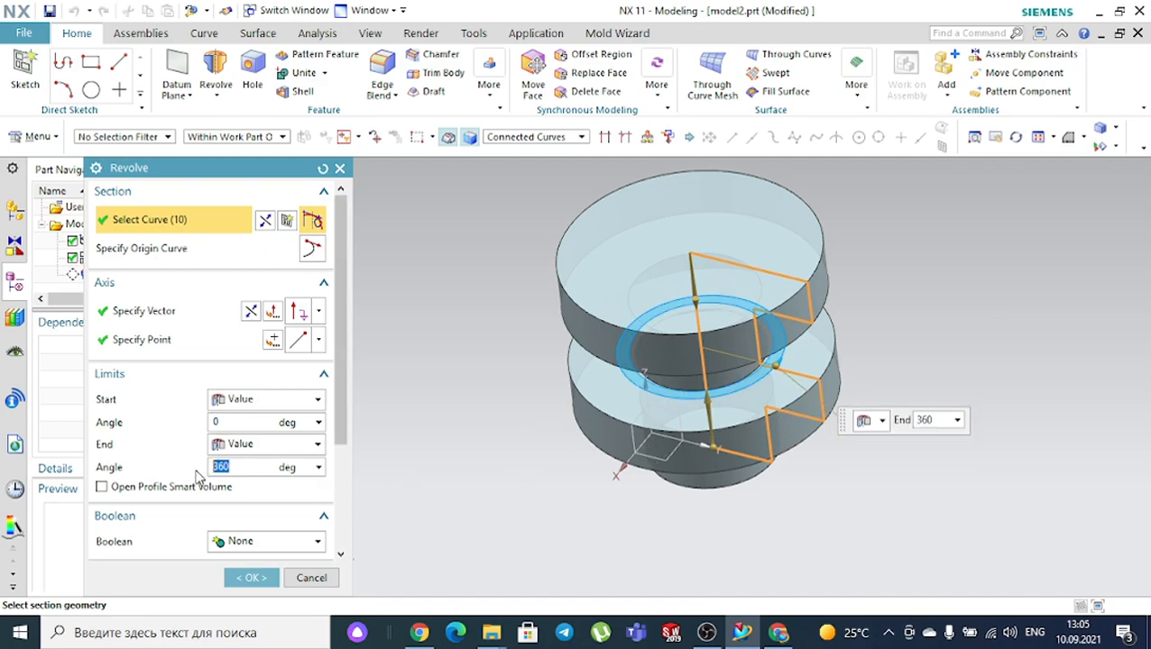
type("180")
middle_click_drag(390, 418, 452, 398)
left_click_drag(628, 349, 650, 424)
scroll(483, 382, "down", 1)
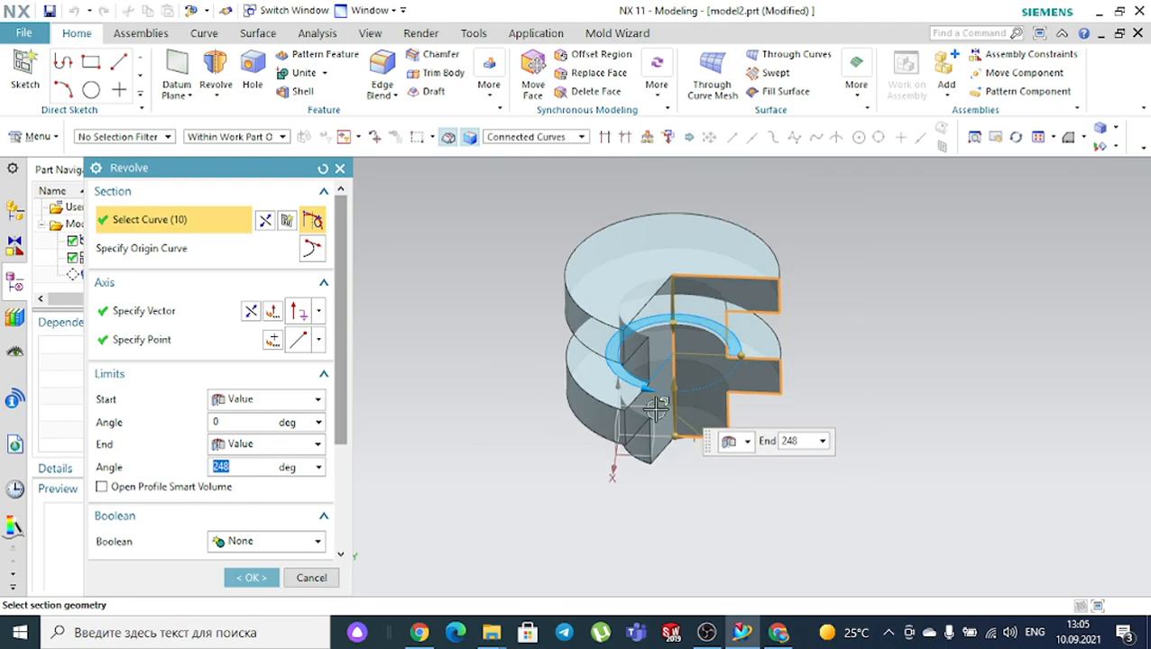
middle_click(791, 441)
middle_click_drag(807, 430, 918, 380)
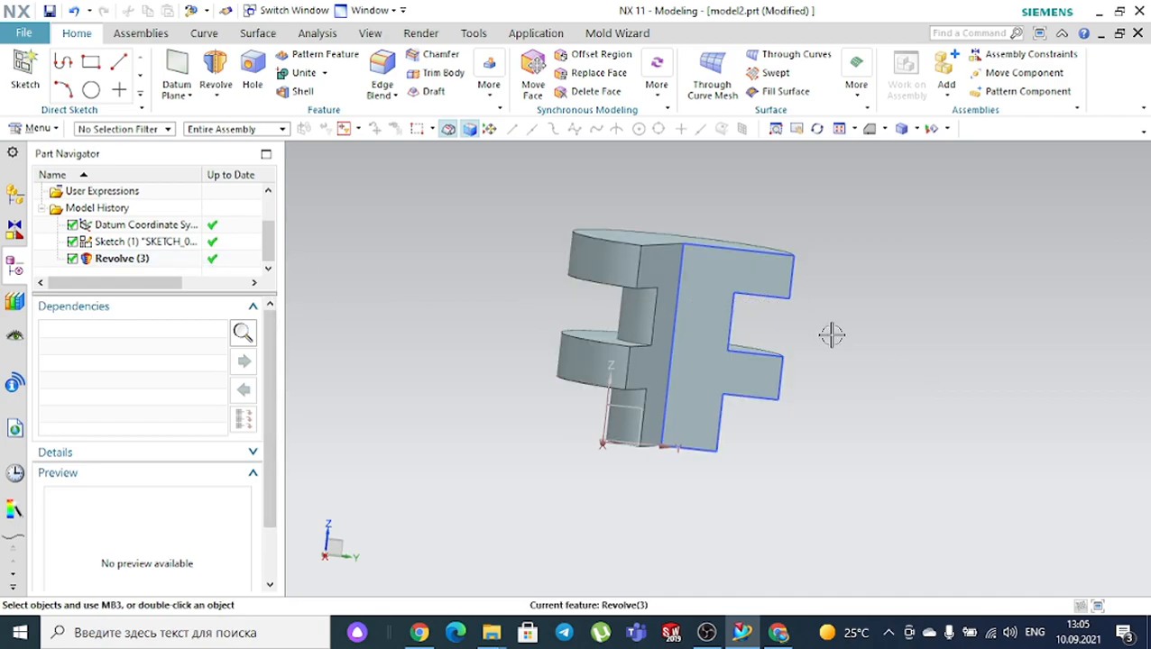
scroll(830, 327, "up", 2)
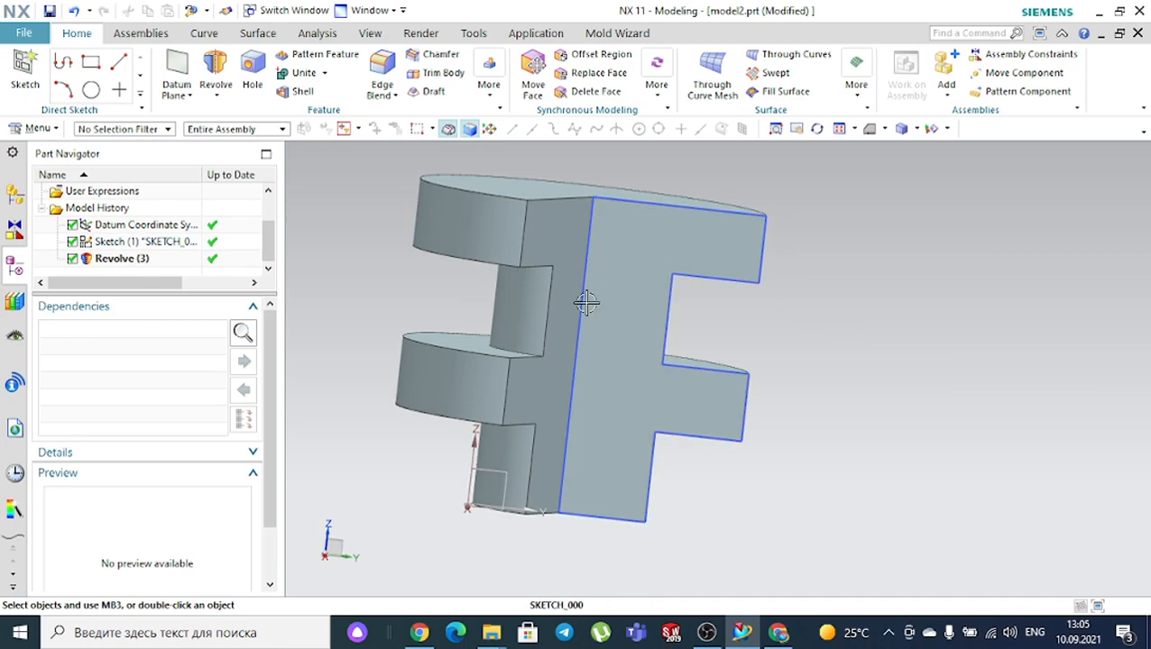
Delete the Revolve feature from the model history, keeping the F sketch
double_click(127, 259)
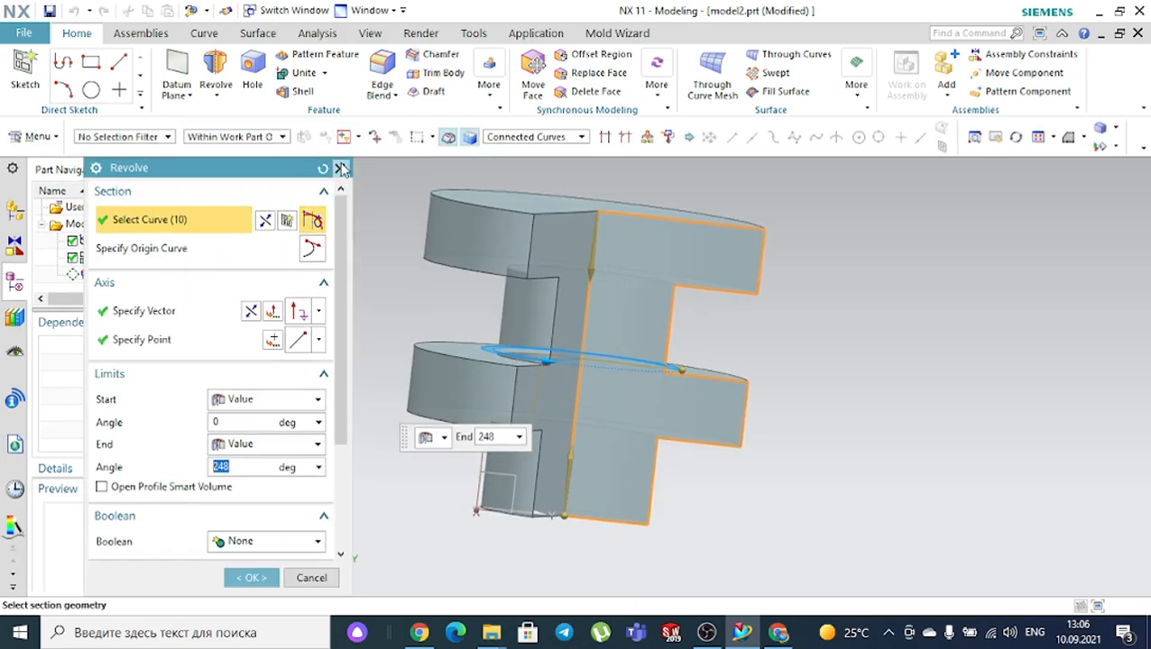
key("Escape")
right_click(126, 259)
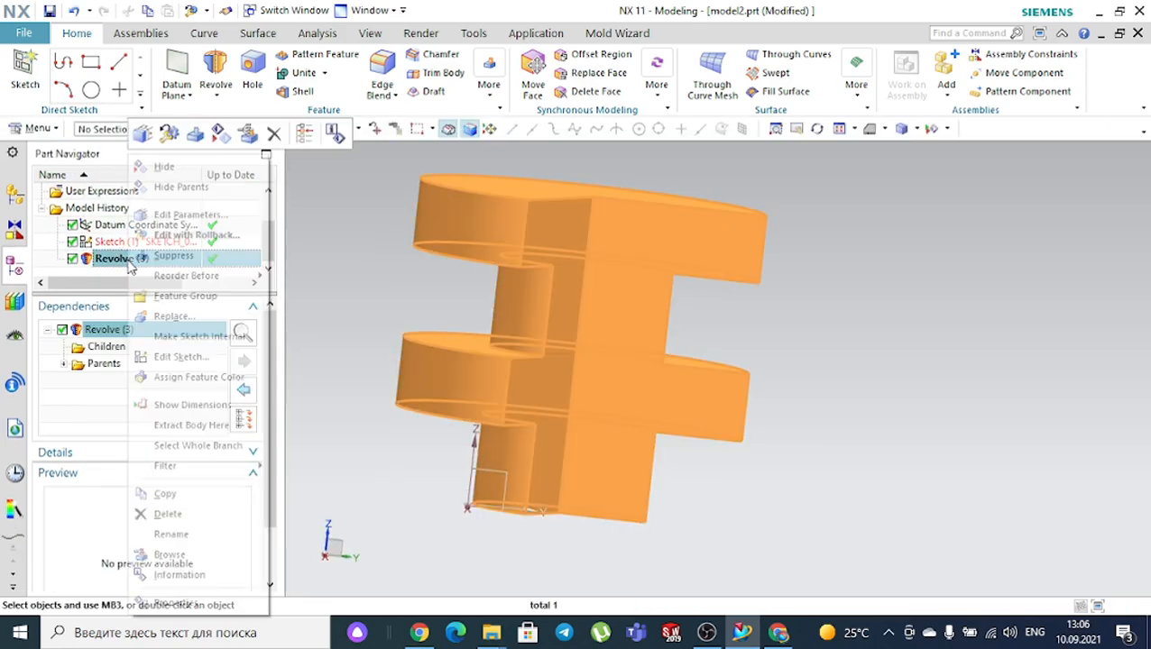
left_click(212, 514)
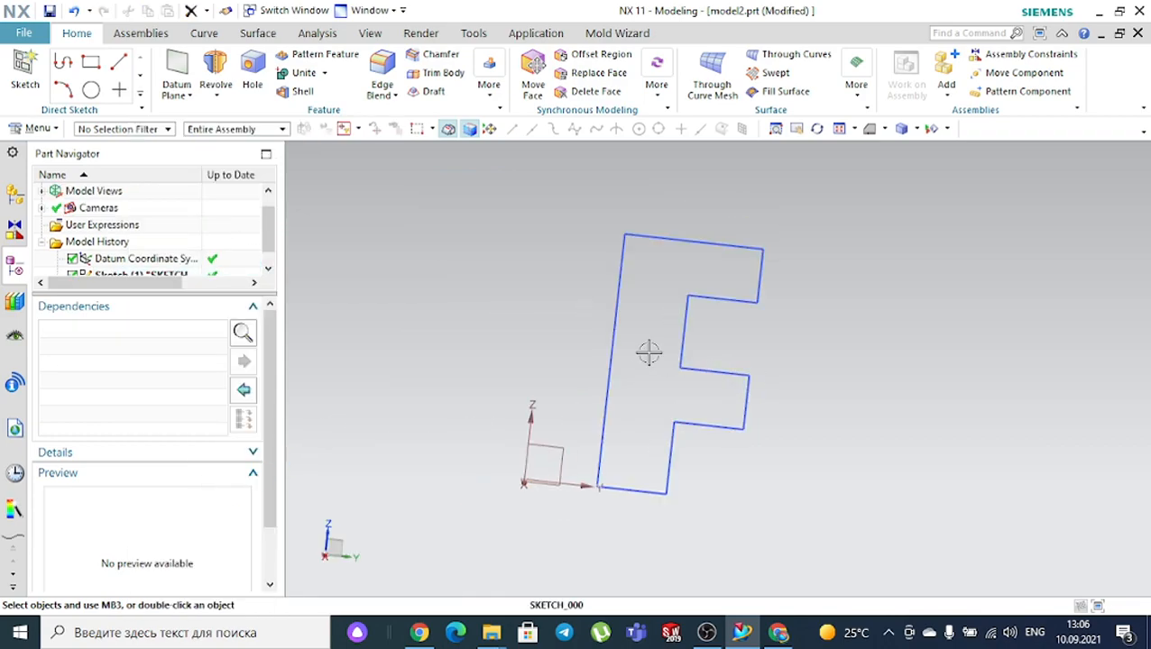
Start a new Revolve of the F profile about the Z axis of the datum coordinate system
scroll(534, 442, "down", 3)
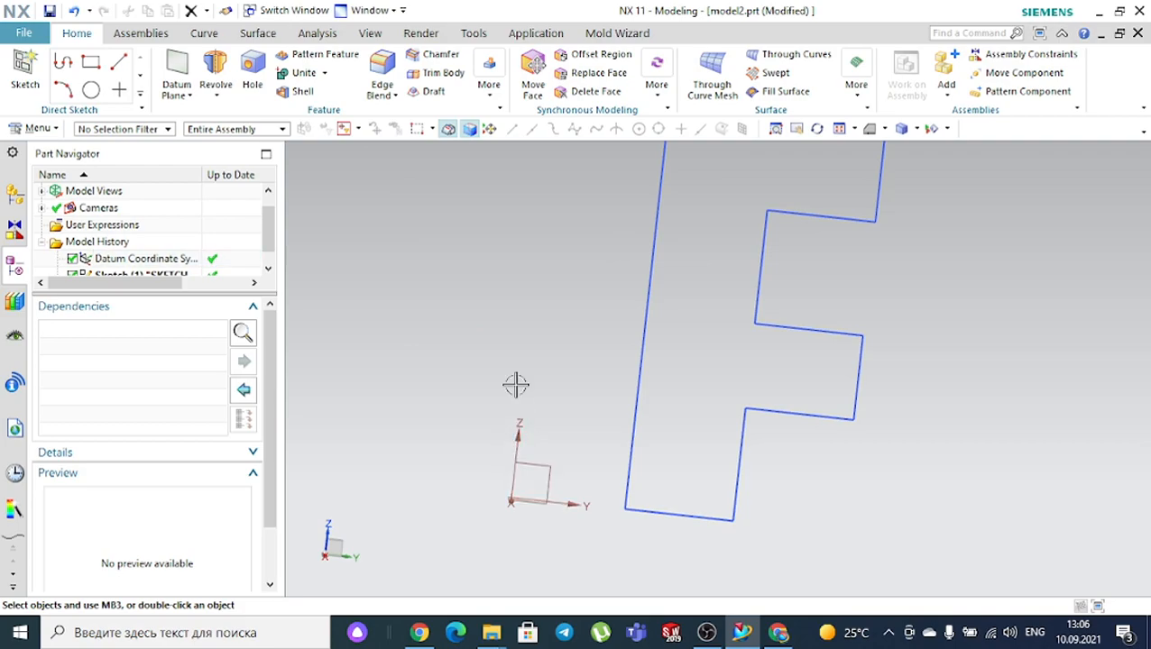
left_click(221, 80)
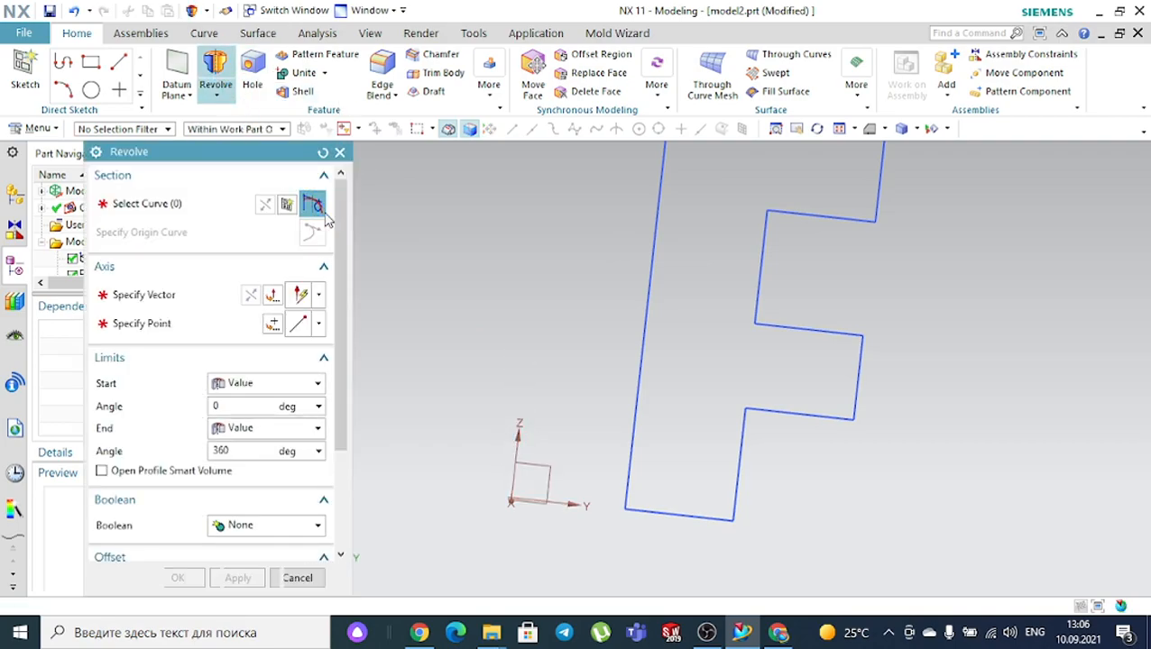
scroll(397, 262, "up", 2)
left_click(564, 267)
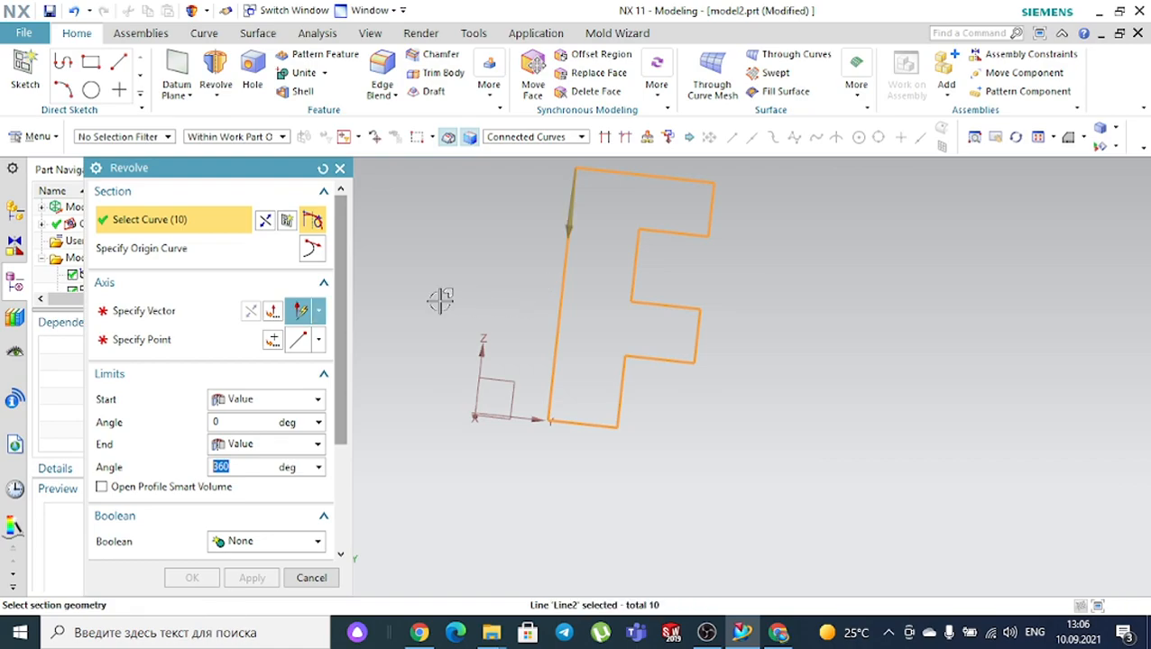
left_click(190, 311)
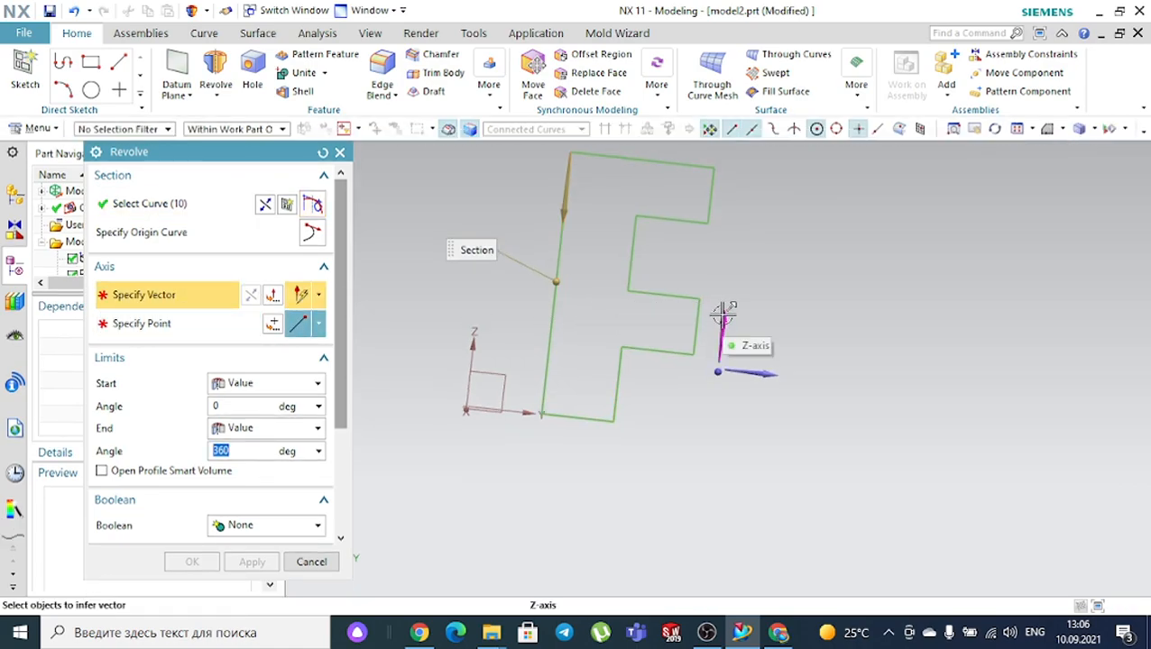
scroll(485, 333, "down", 2)
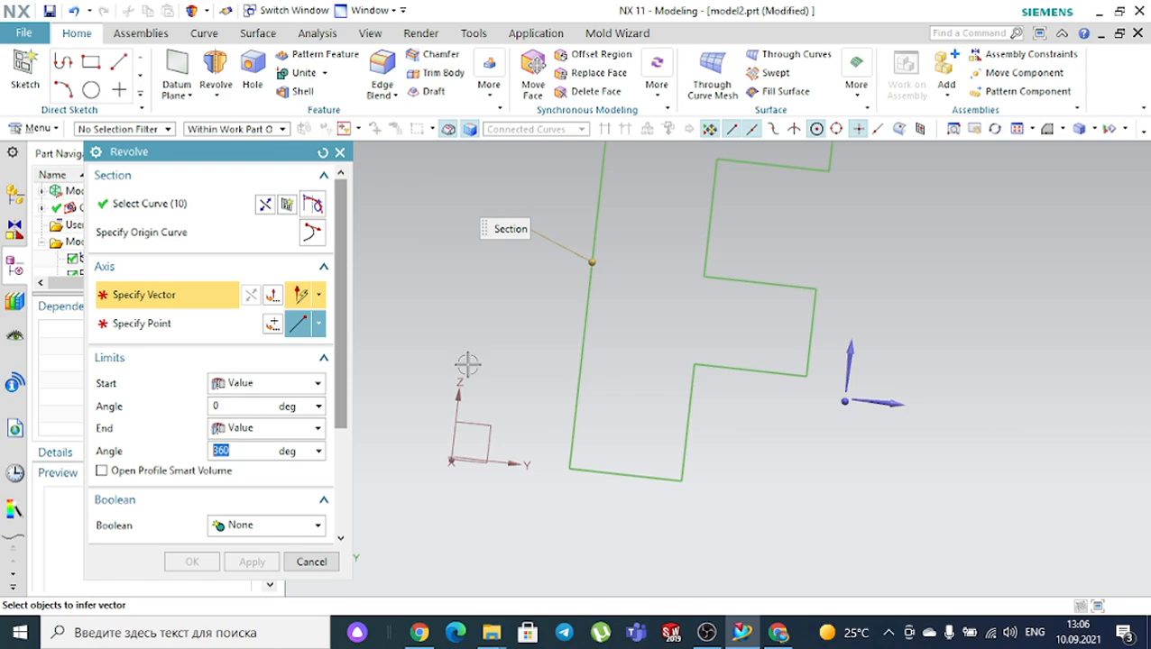
scroll(466, 362, "up", 1)
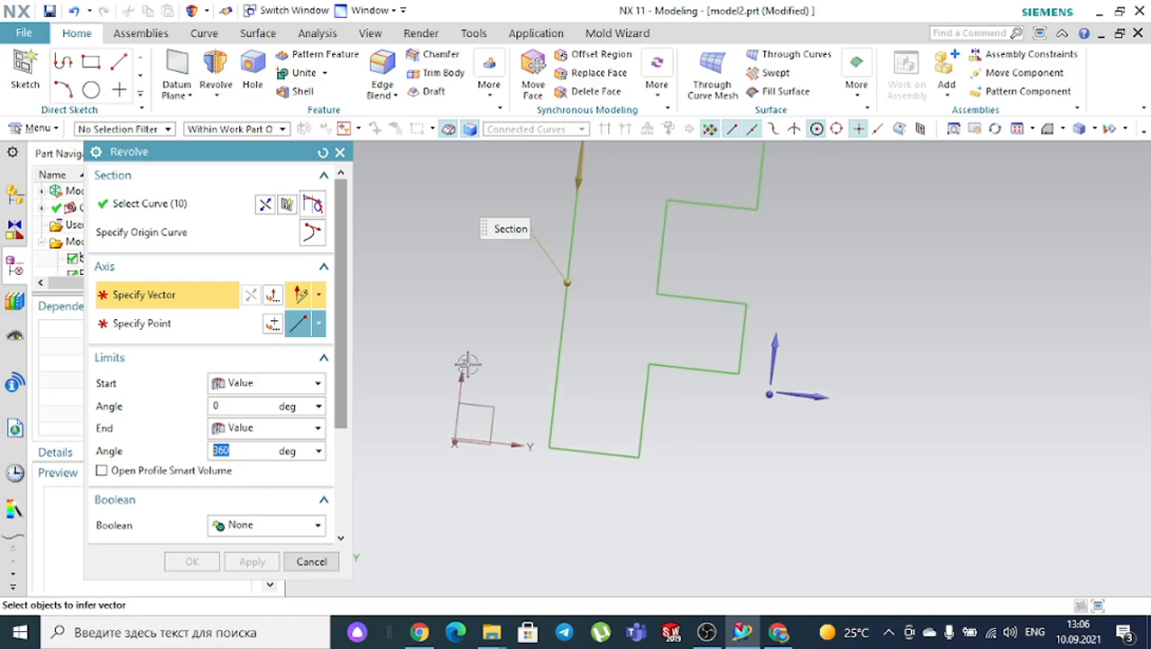
left_click(458, 378)
Check the revolve preview around the central hole and create the 360° body with no Boolean
scroll(491, 351, "up", 2)
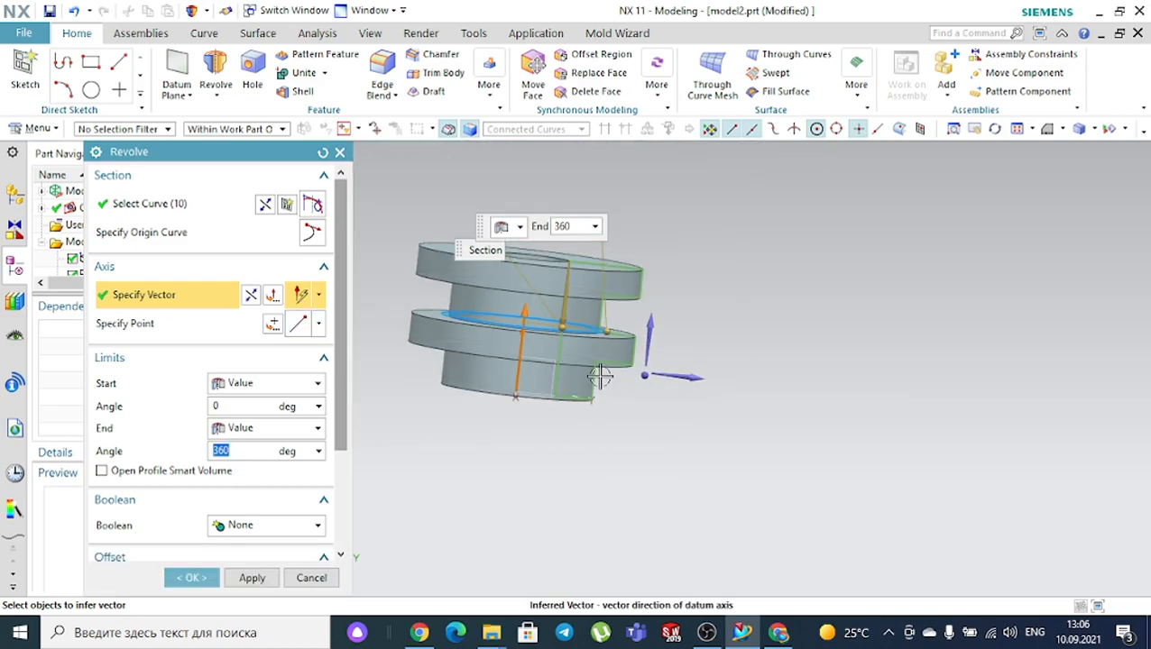
middle_click_drag(686, 342, 539, 305)
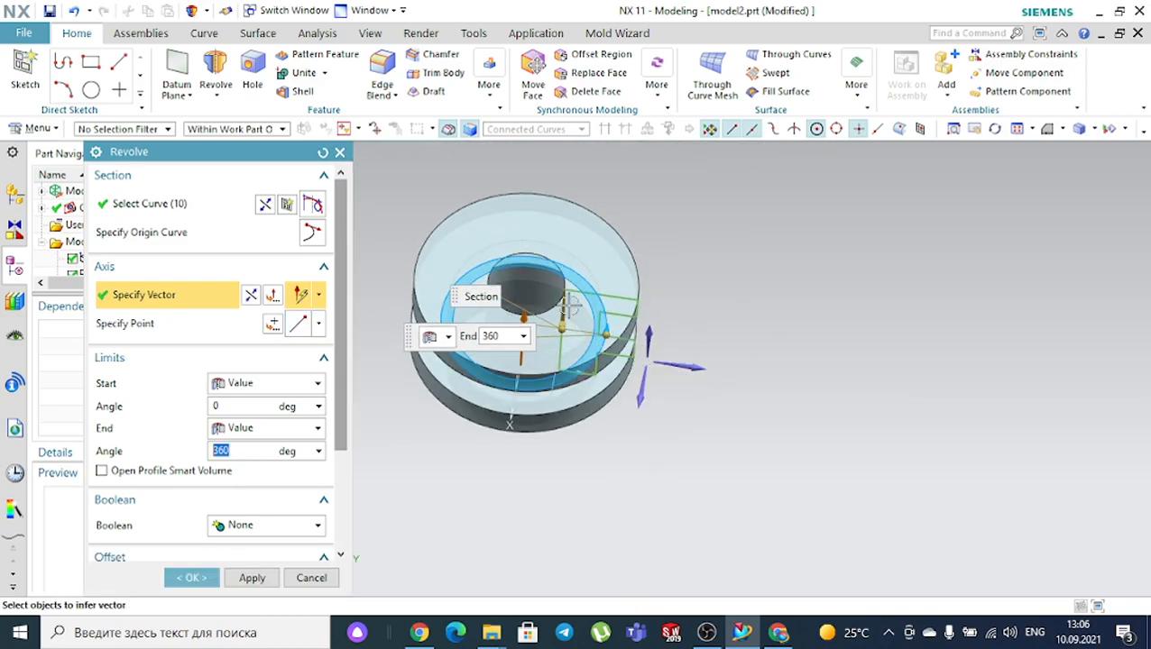
scroll(554, 246, "down", 1)
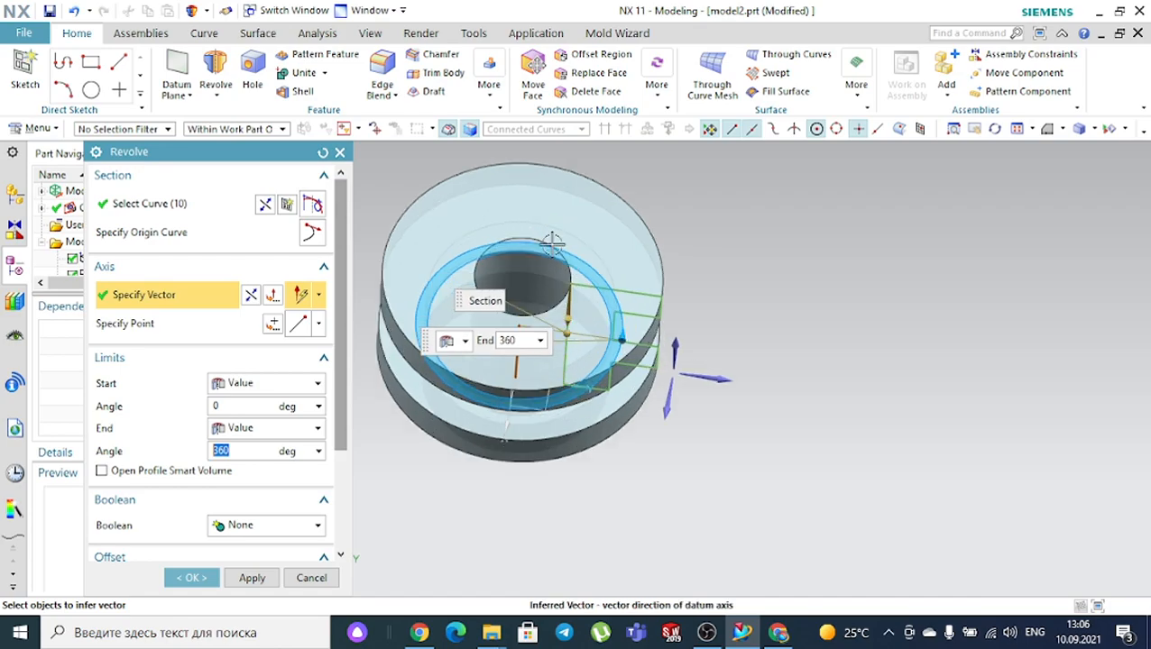
scroll(374, 369, "up", 2)
middle_click_drag(520, 379, 518, 422)
left_click(193, 577)
middle_click_drag(566, 275, 487, 284)
scroll(478, 283, "down", 4)
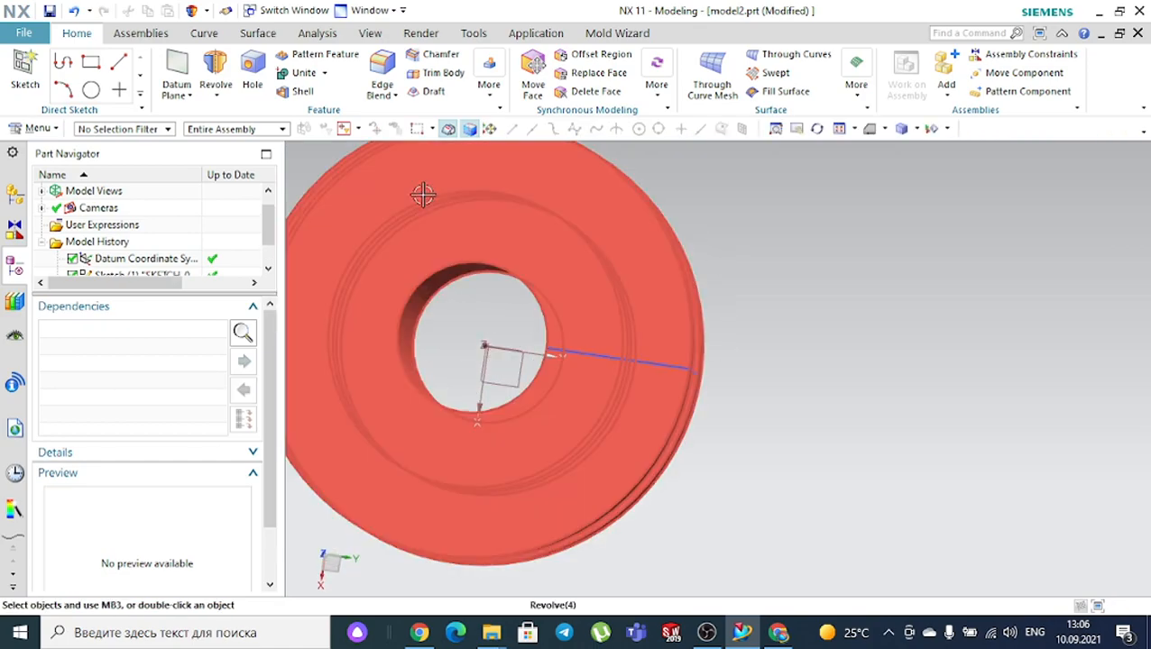
Open the F sketch and measure the minimum distance between the stem's outer cylindrical face and the profile's long edge
double_click(672, 366)
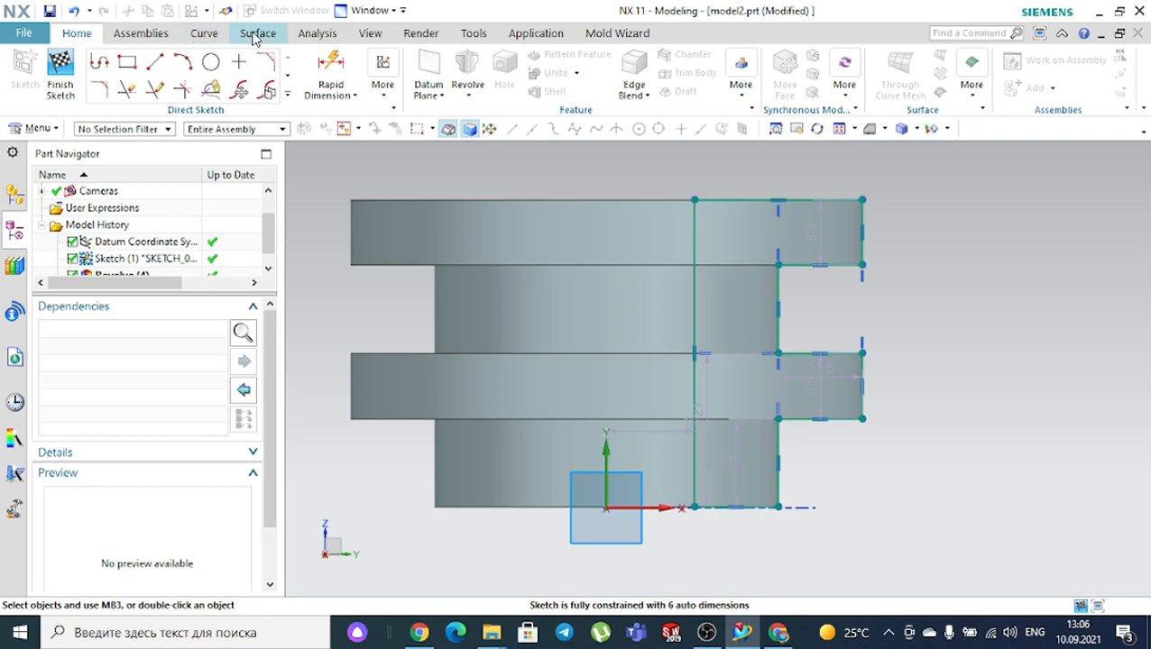
left_click(303, 34)
left_click(100, 56)
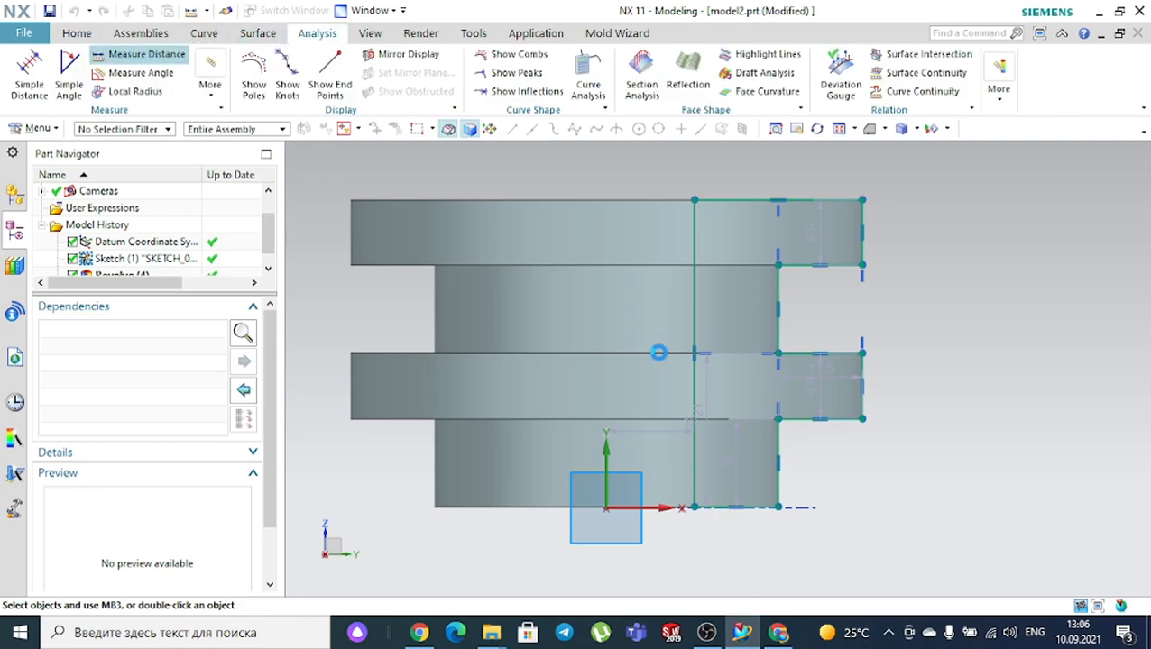
left_click(603, 453)
left_click(691, 448)
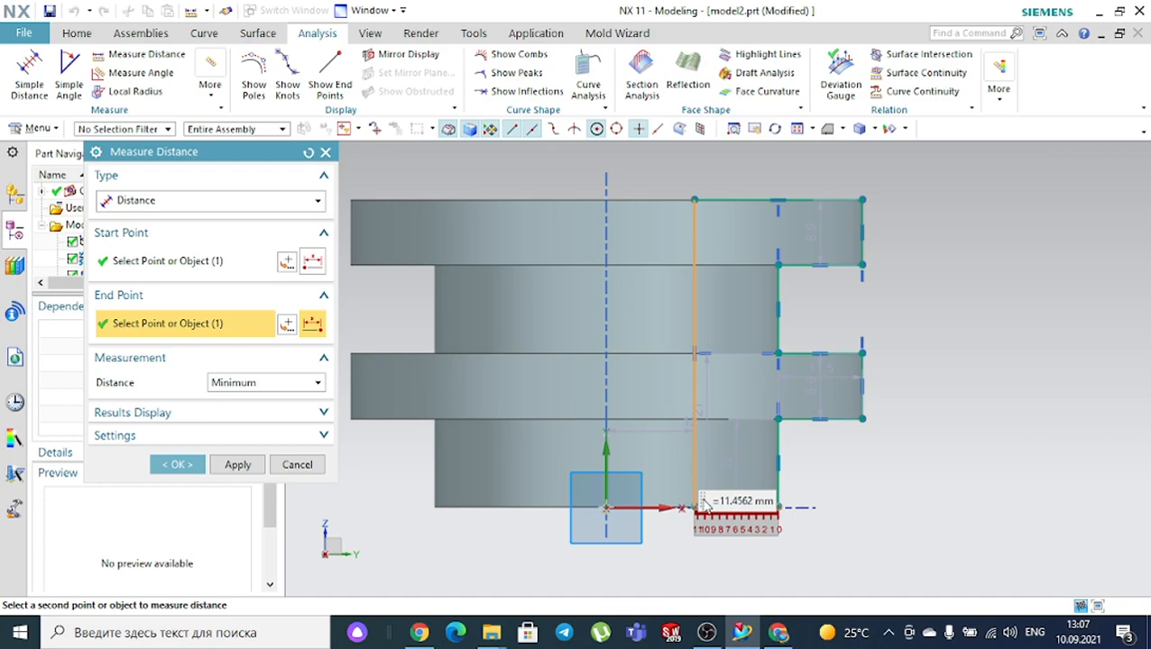
middle_click_drag(1020, 380, 1018, 435)
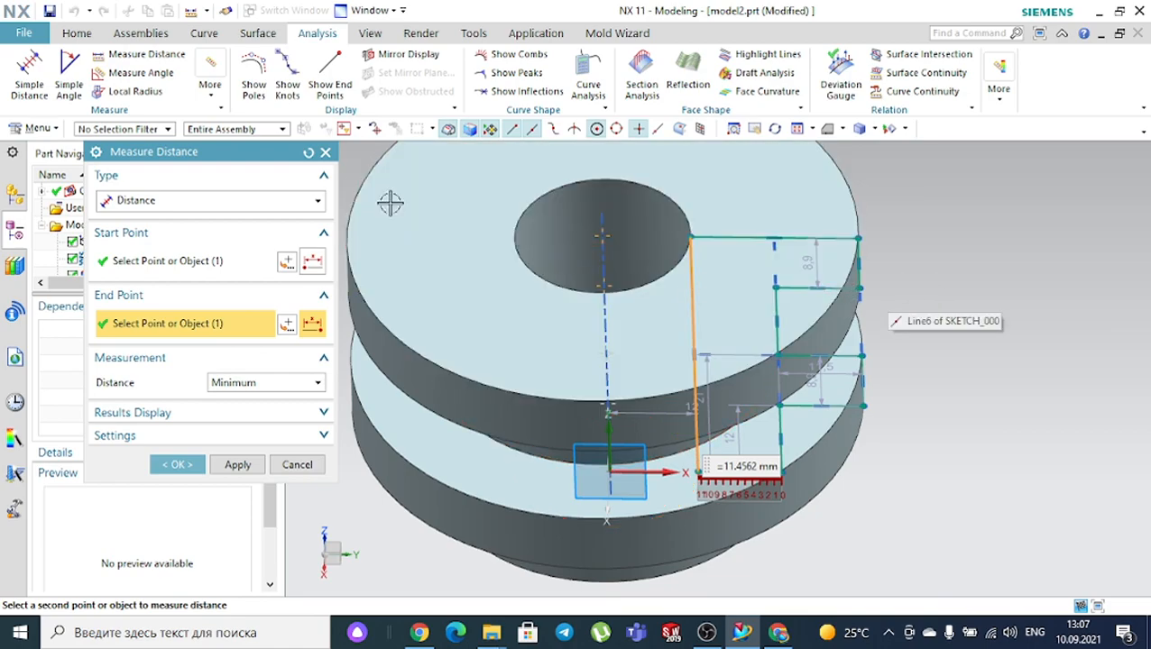
Close the distance measurement, switch to the Google Meet call to check the in-call messages, and return to NX
left_click(326, 152)
middle_click_drag(776, 307, 893, 297)
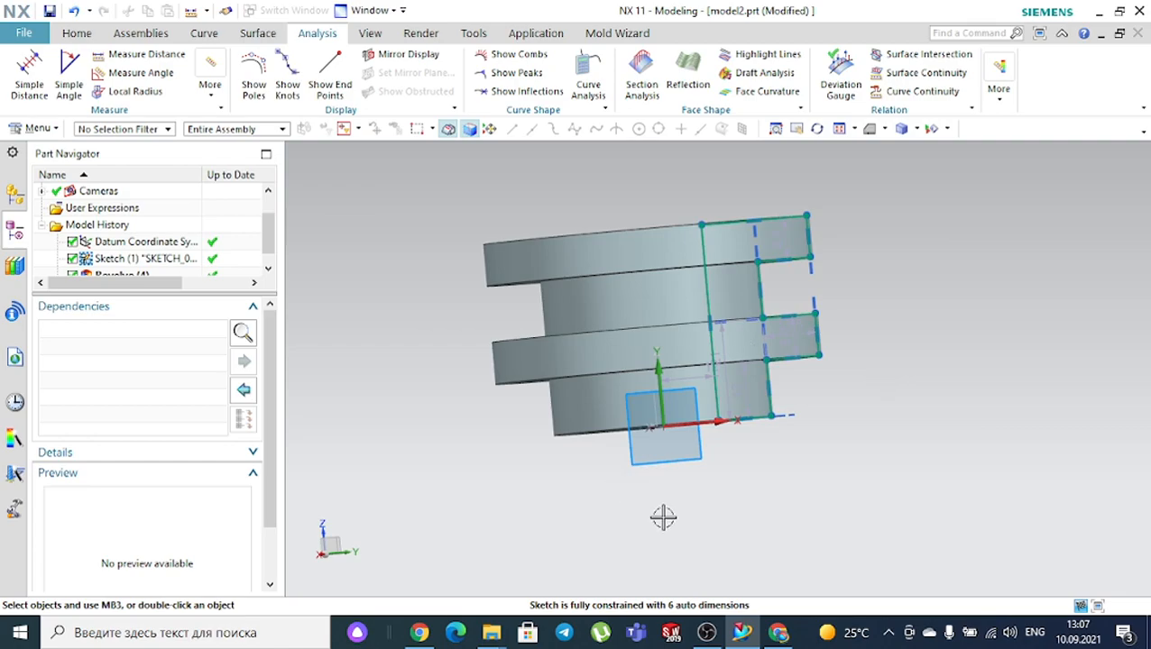
mouse_move(777, 632)
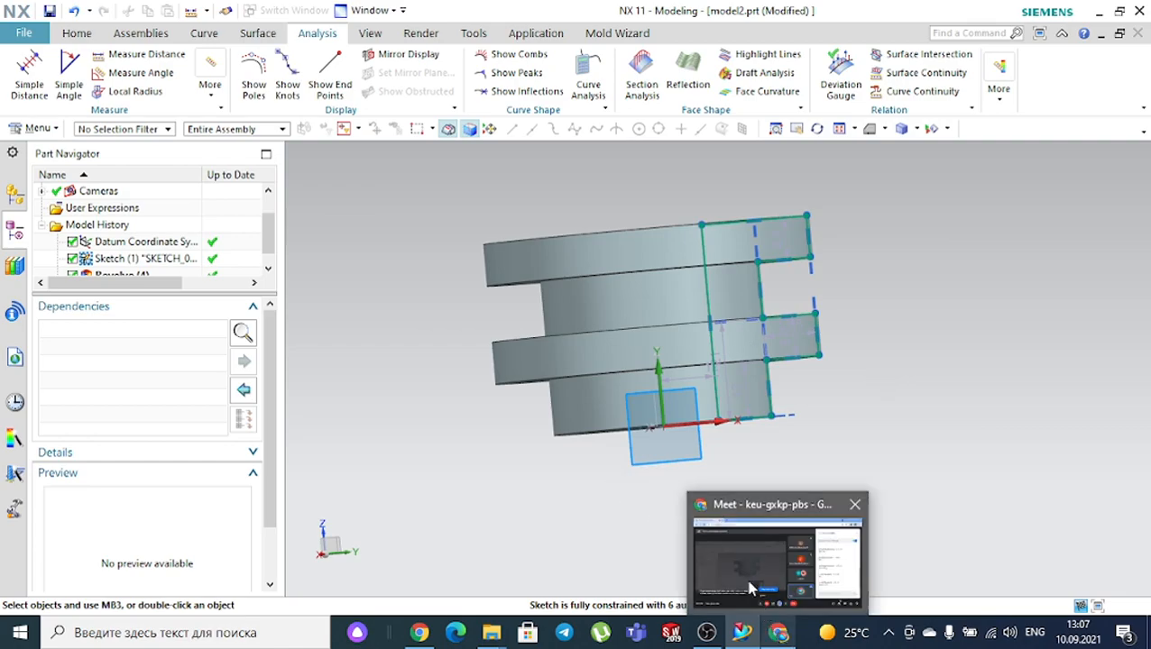
left_click(748, 581)
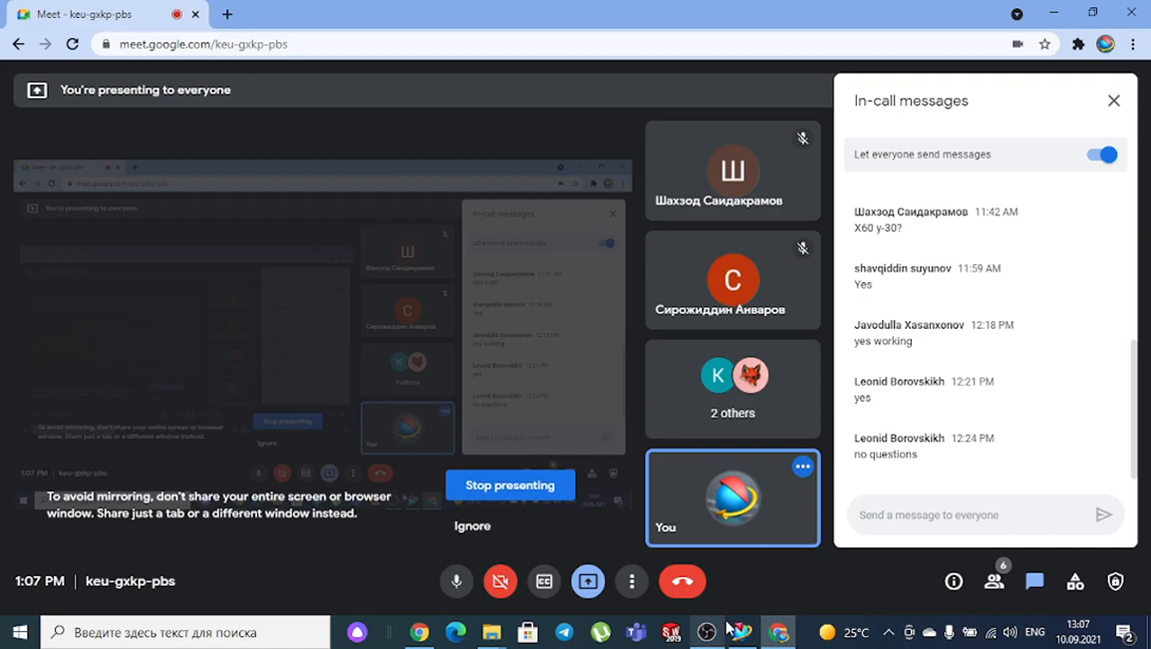
mouse_move(743, 635)
left_click(741, 559)
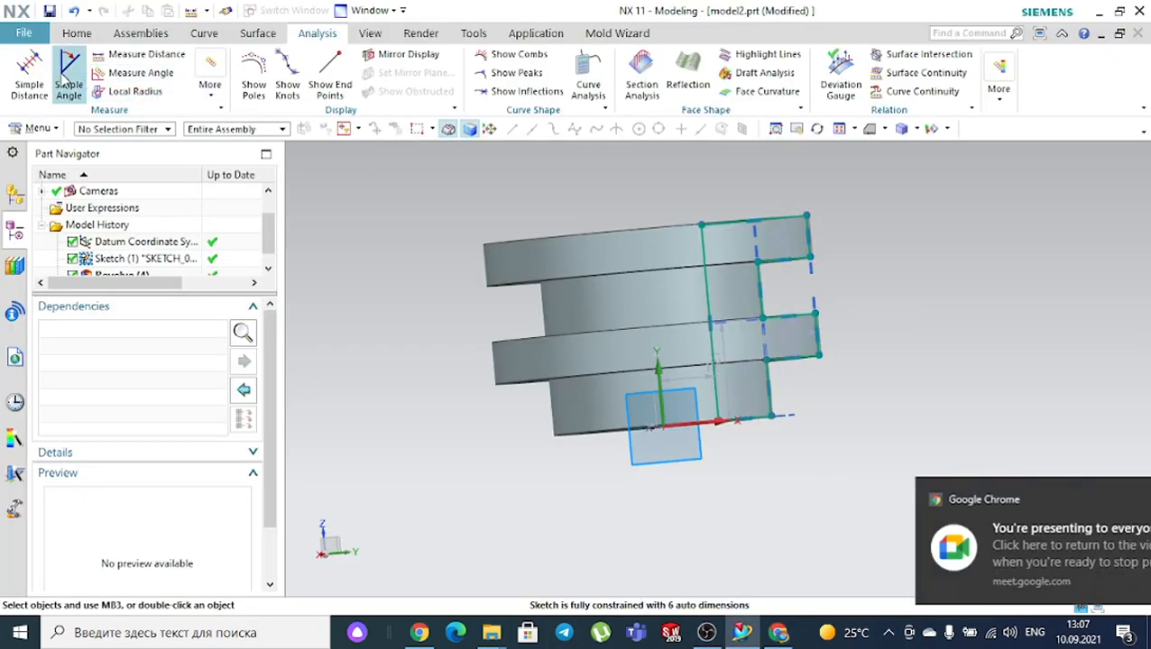
Finish the F sketch and create a new part, model3.prt, from the Model template in millimetres
left_click(70, 36)
left_click(60, 72)
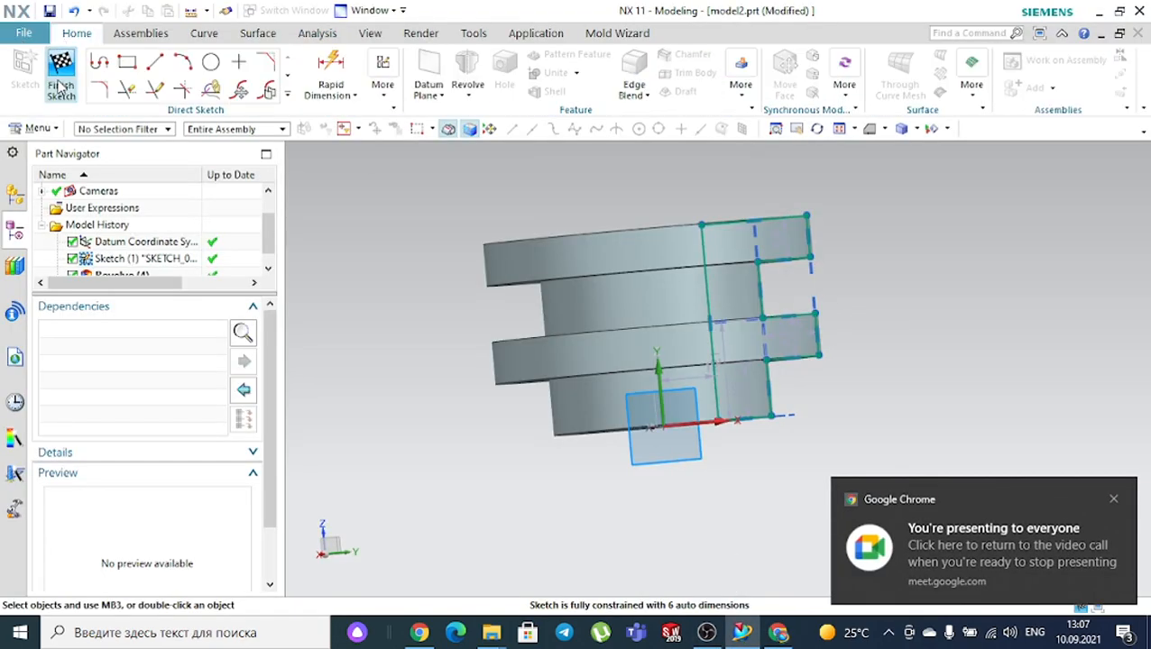
left_click(33, 37)
left_click(36, 52)
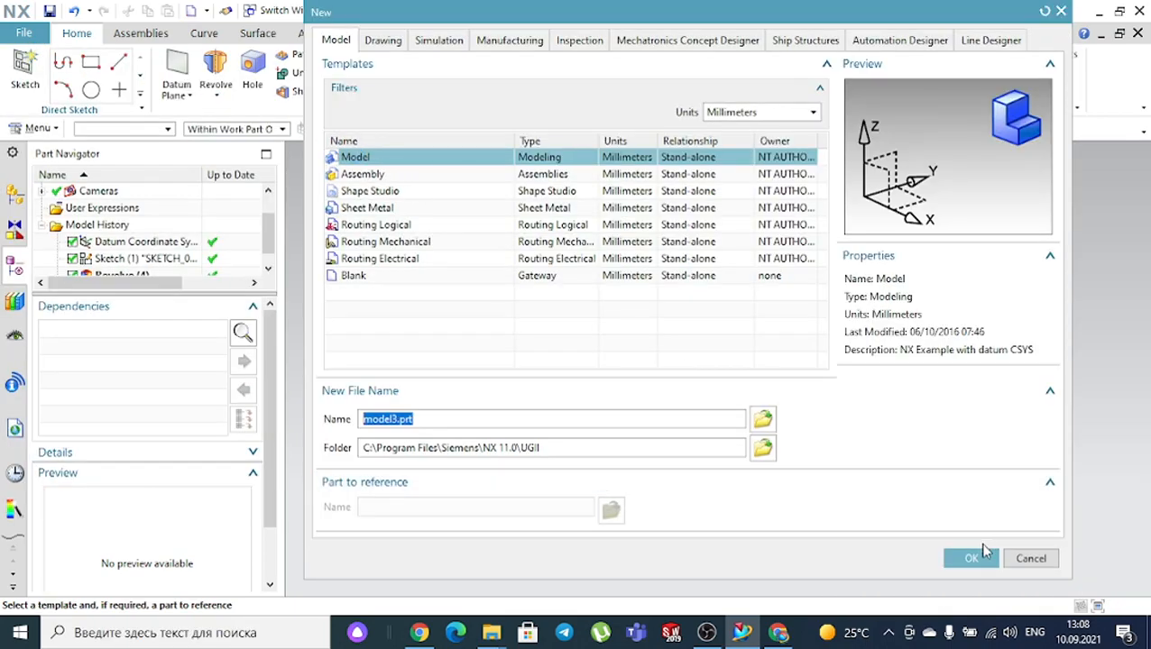
left_click(972, 559)
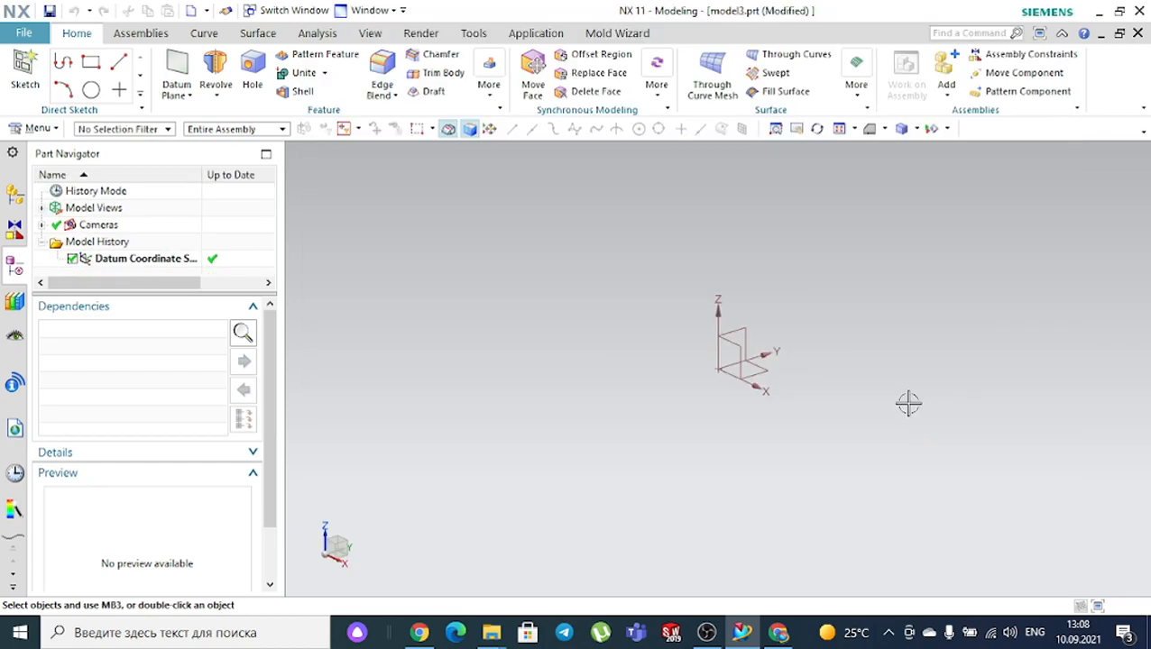
left_click(216, 95)
left_click(232, 116)
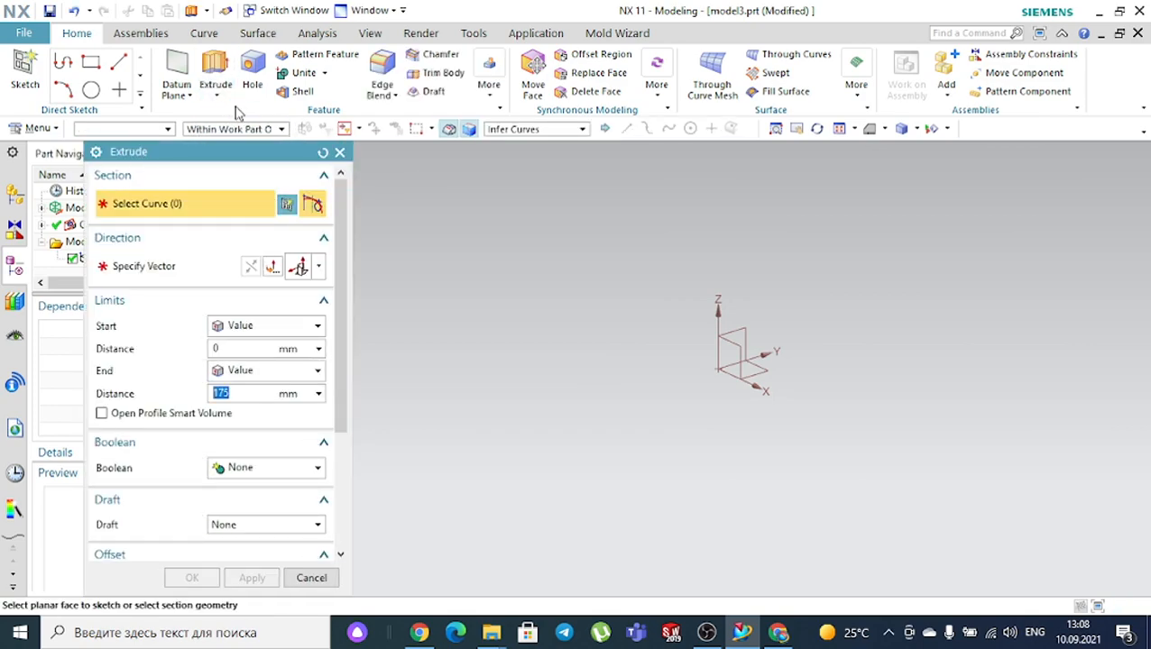
key("Escape")
Create a sketch on the XY plane of the datum coordinate system
left_click(25, 72)
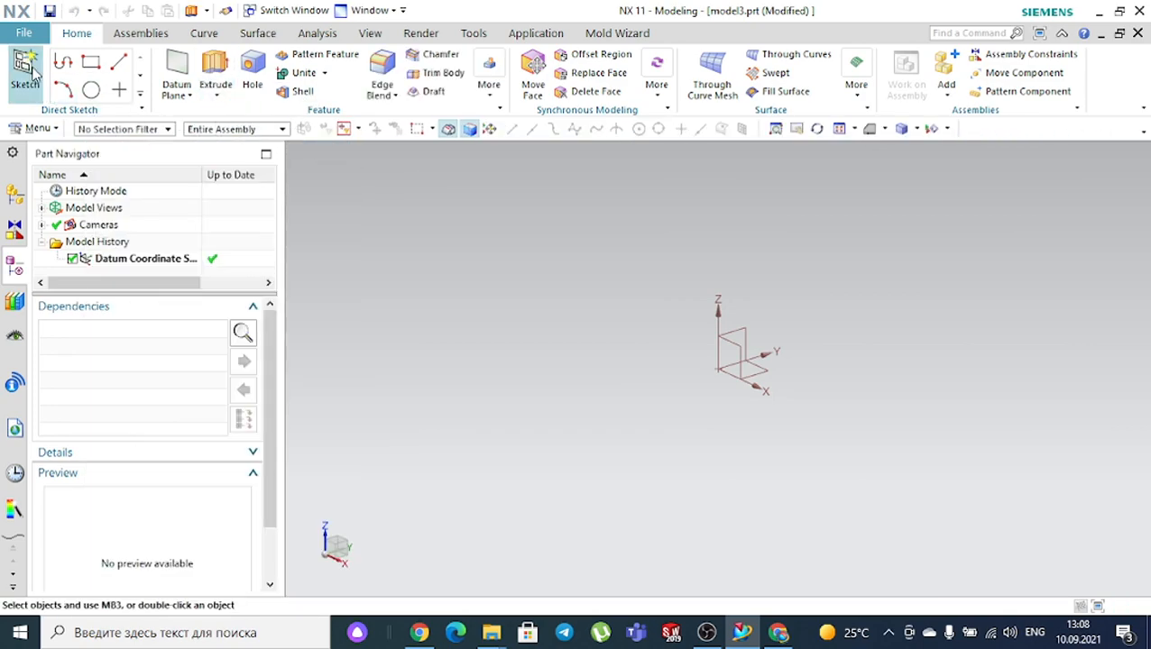
left_click(718, 366)
left_click(261, 366)
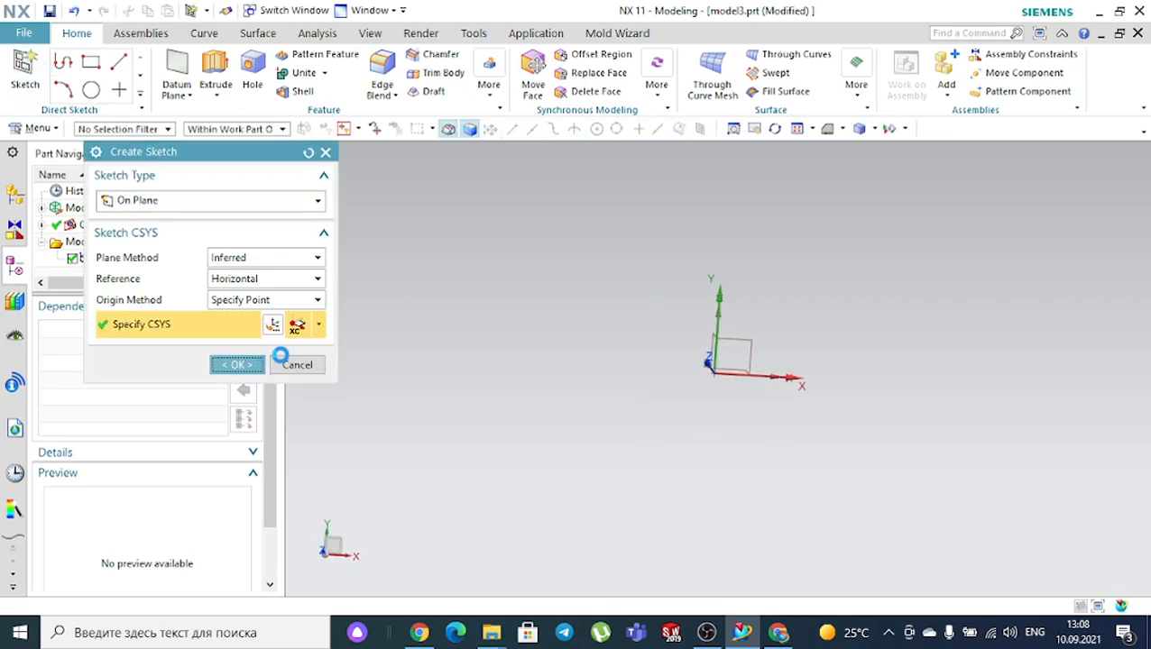
Sketch a rectangle about 73 by 46 mm around the origin and finish the sketch
left_click(127, 61)
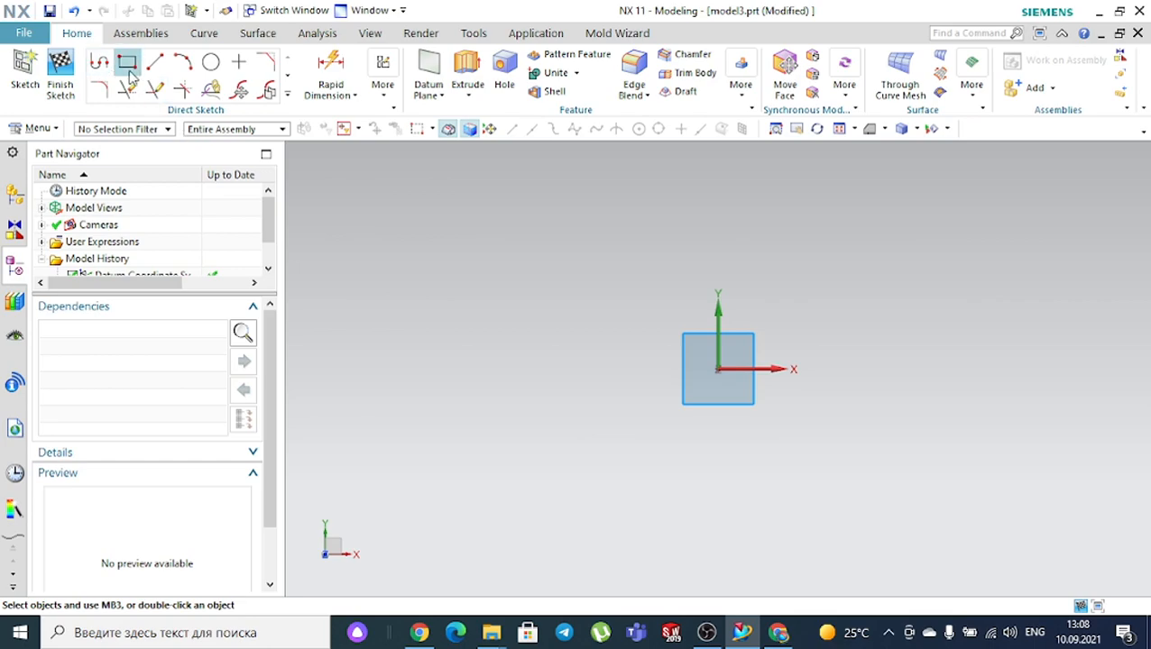
left_click(583, 242)
left_click(881, 429)
left_click(273, 153)
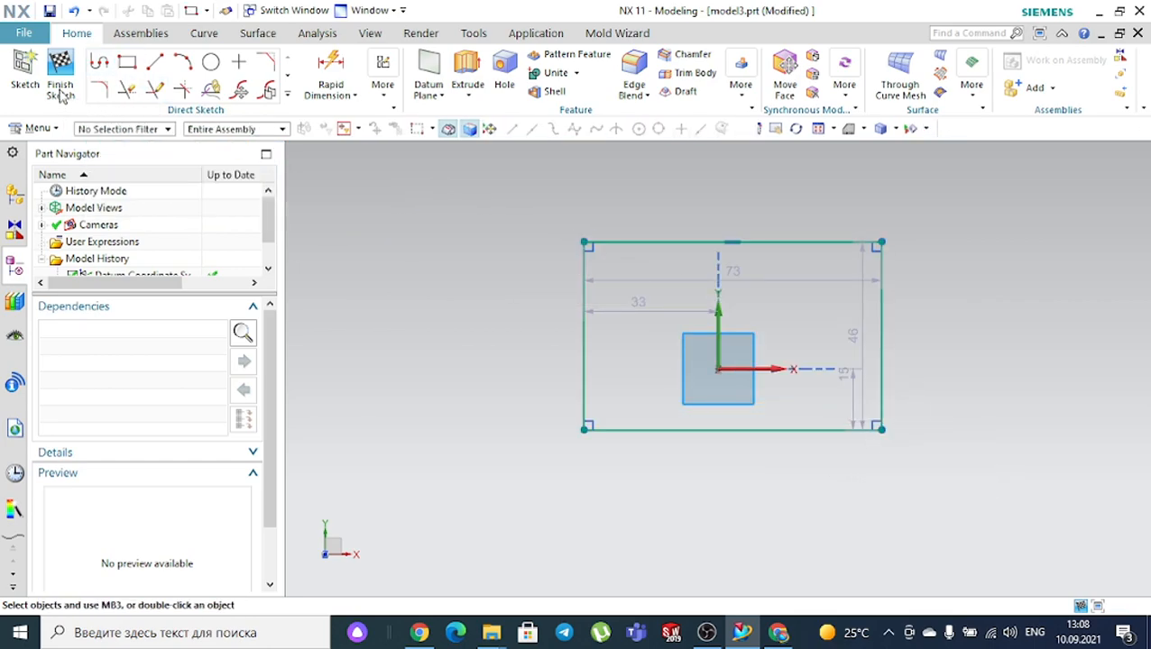
left_click(59, 74)
middle_click_drag(565, 436, 554, 368)
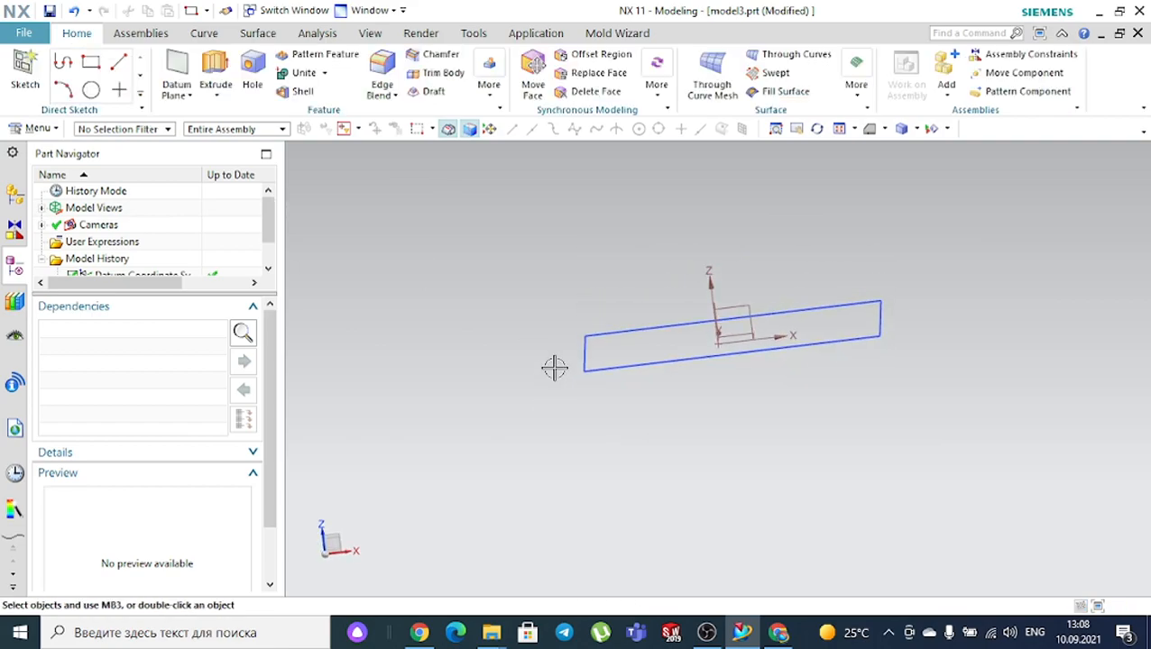
left_click(211, 79)
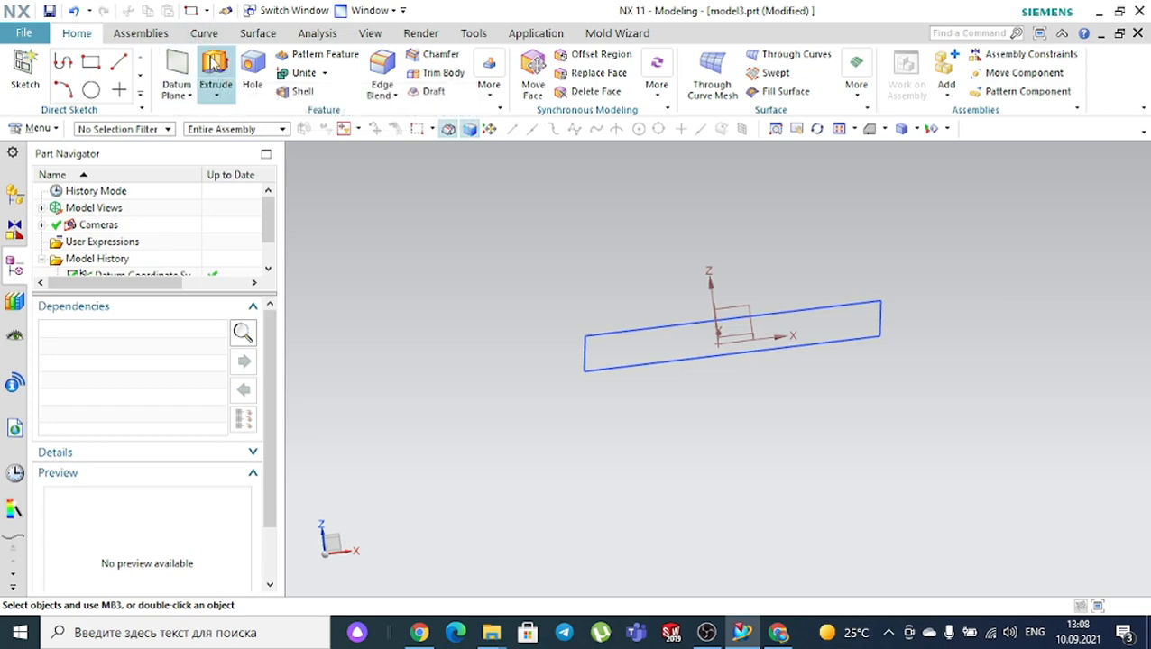
left_click(214, 73)
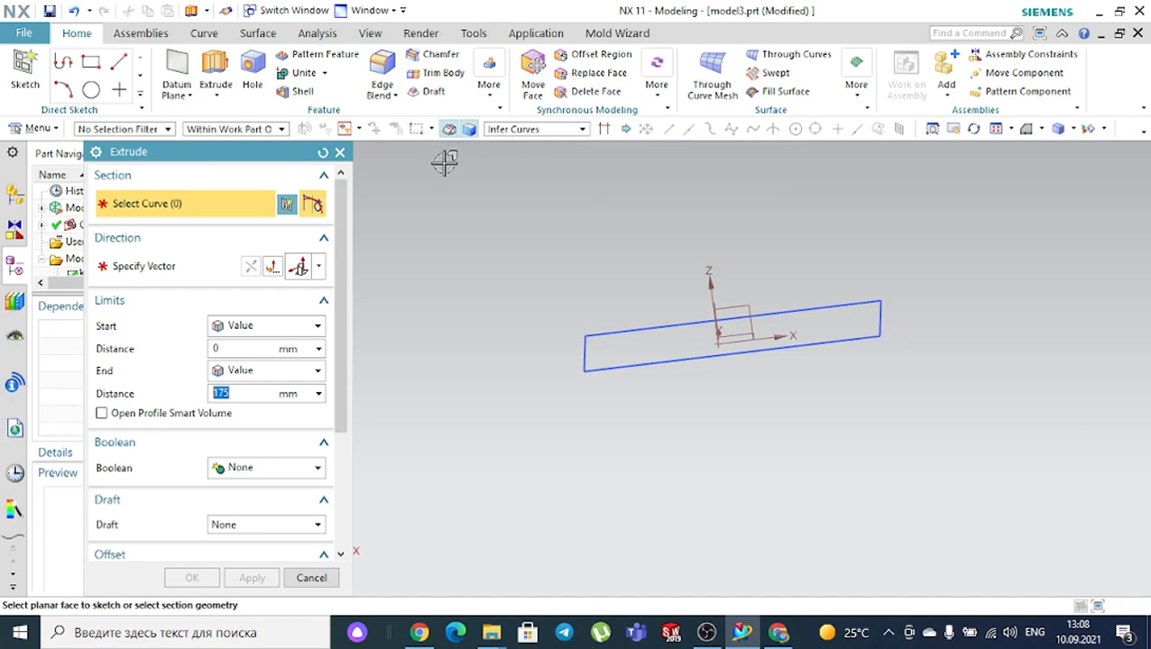
left_click(340, 153)
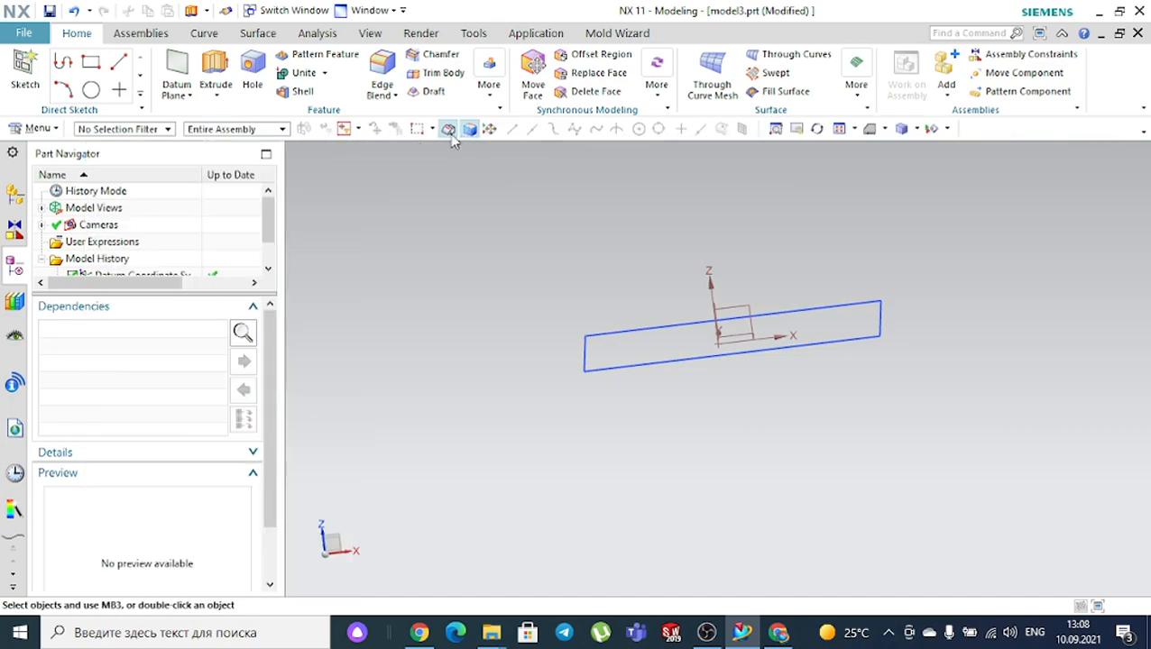
Start an Extrude with the Single Curve rule and preview one short side of the rectangle at an end distance of 20 mm
left_click(221, 72)
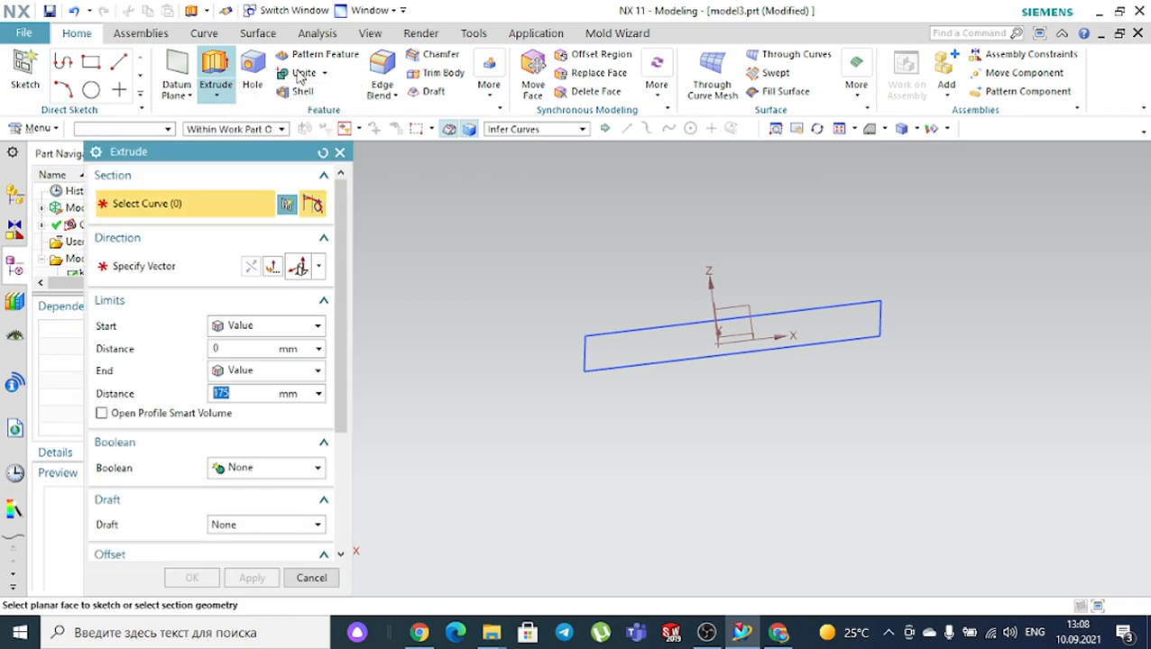
left_click(526, 131)
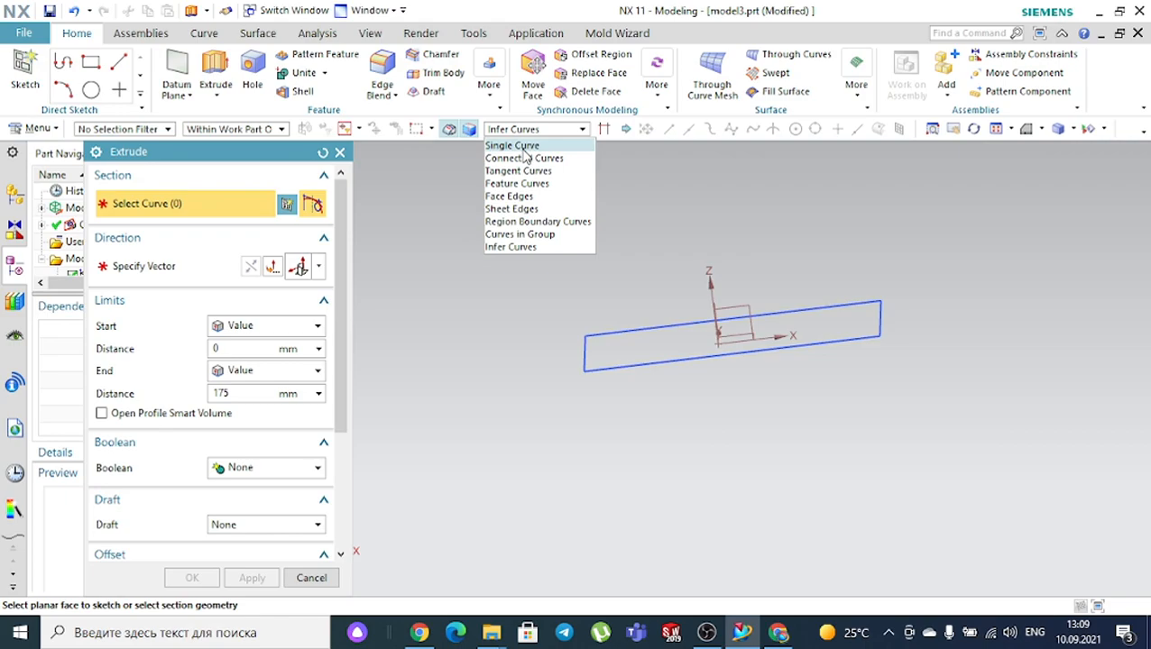
left_click(523, 150)
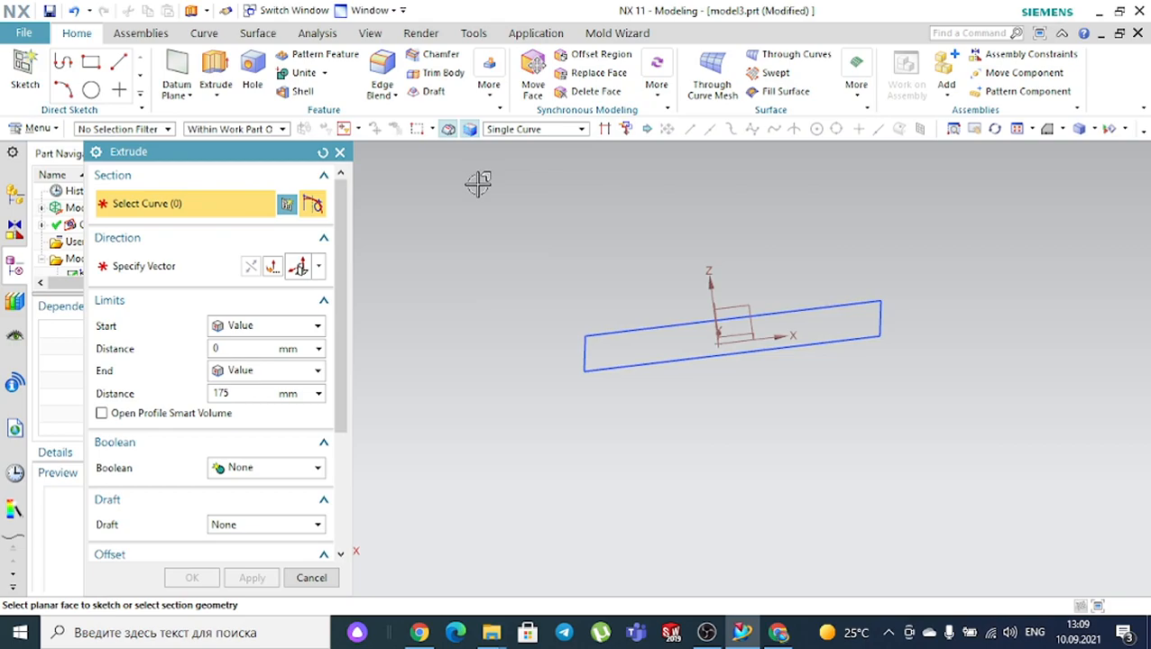
middle_click_drag(478, 183, 481, 198)
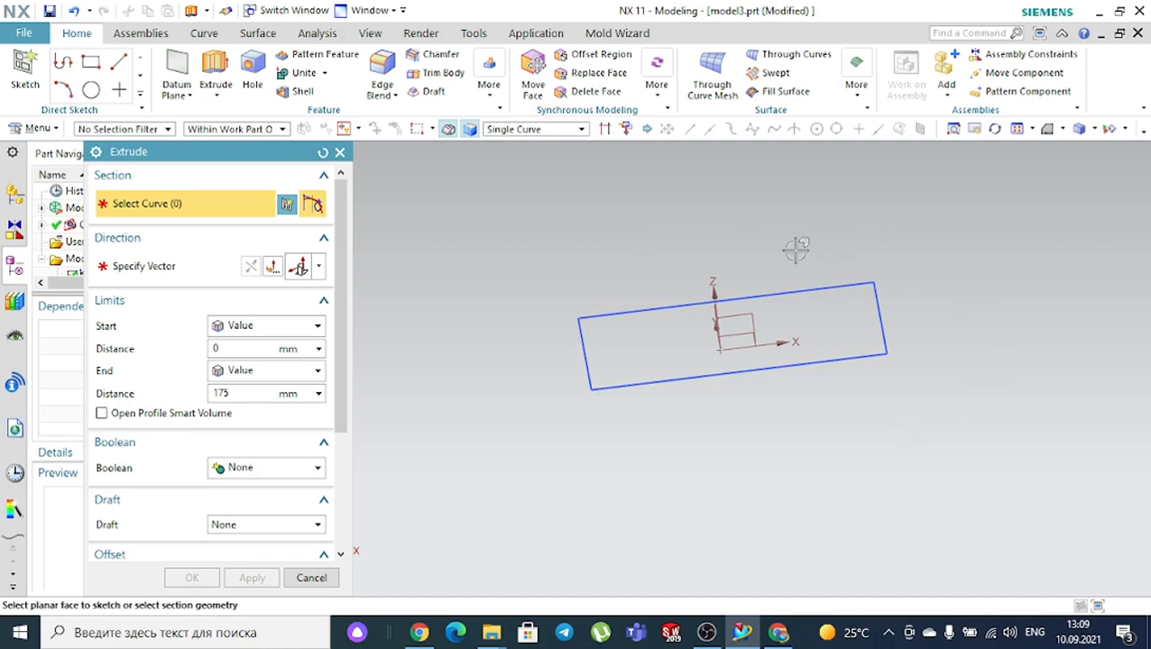
scroll(596, 270, "up", 2)
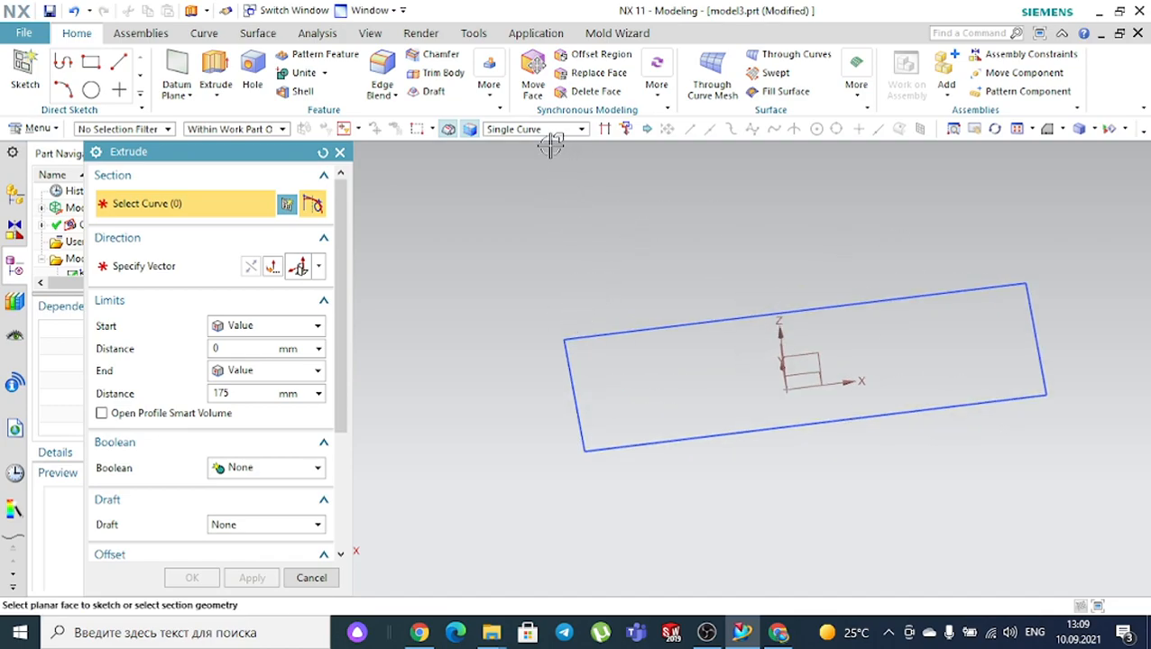
left_click(570, 357)
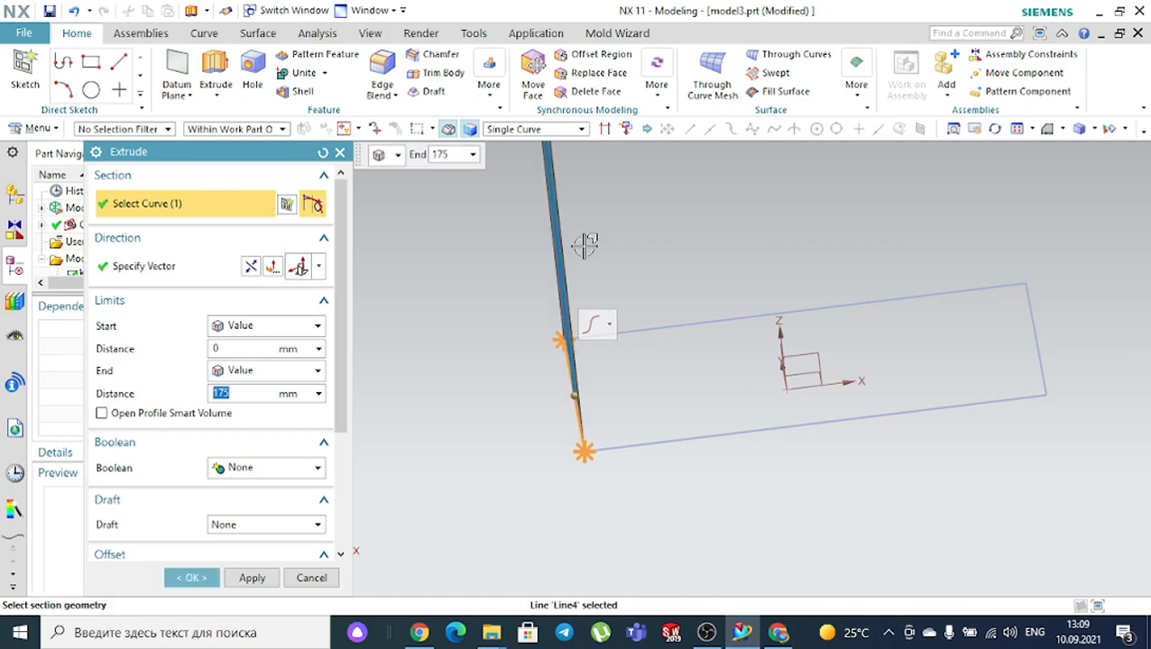
scroll(577, 279, "down", 3)
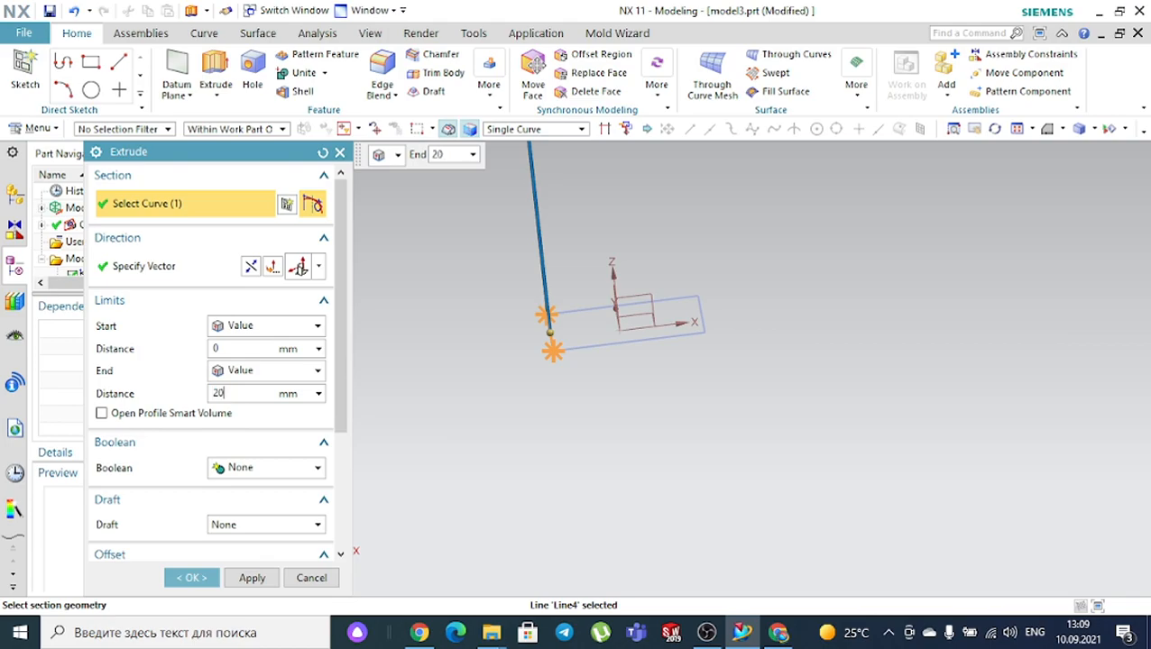
key("Return")
middle_click_drag(656, 220, 502, 183)
scroll(576, 311, "up", 5)
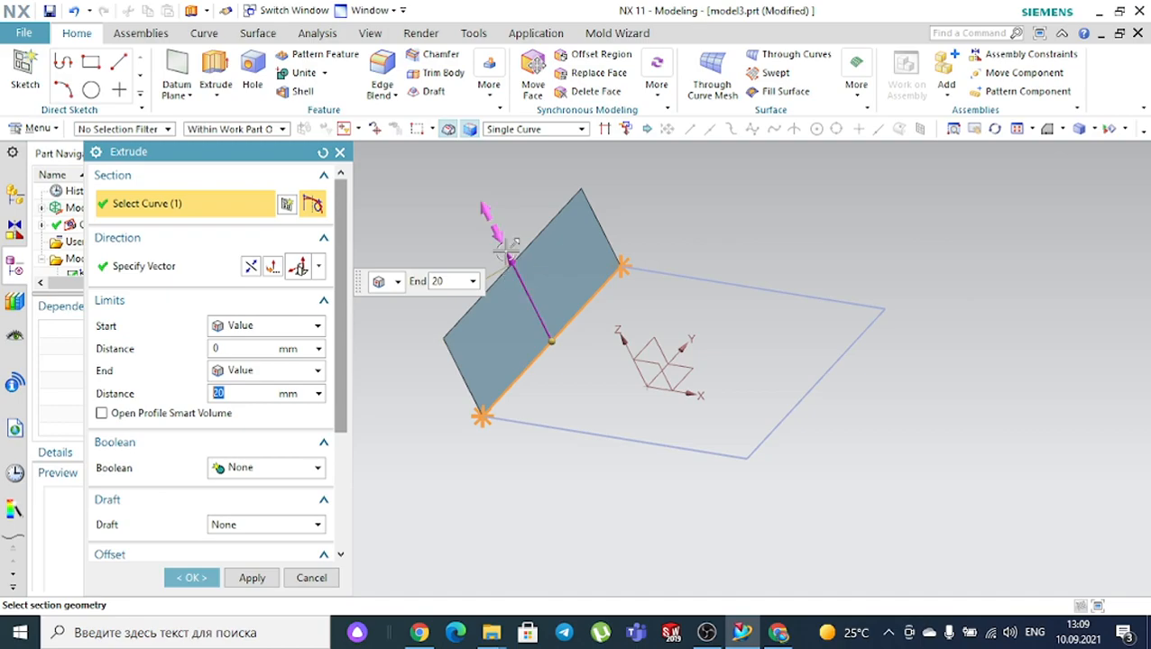
Add the rectangle's other three sides one by one to the extrude section, inspect the closed preview, and cancel the Extrude
left_click(657, 275)
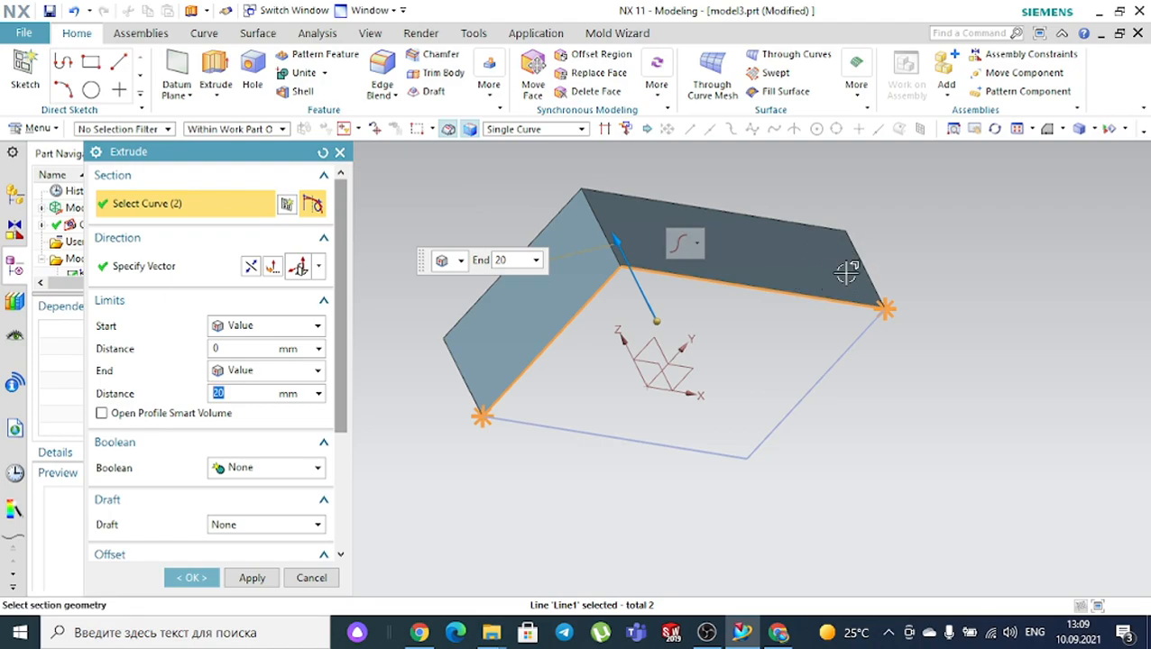
left_click(835, 358)
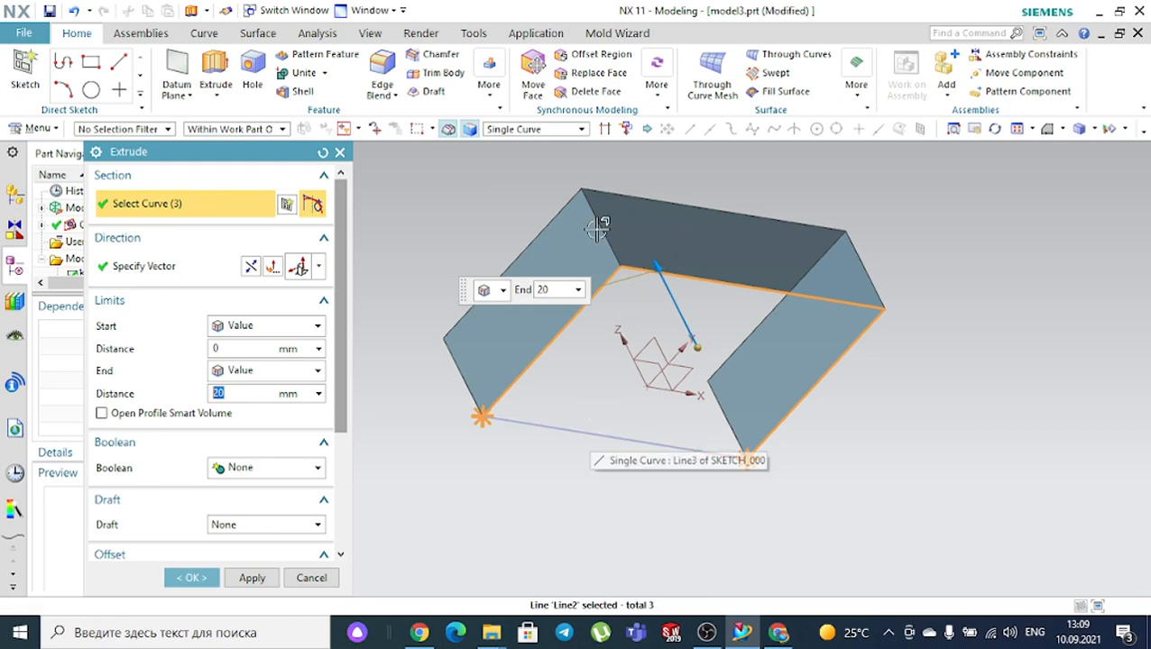
left_click(497, 419)
middle_click_drag(505, 491, 547, 465)
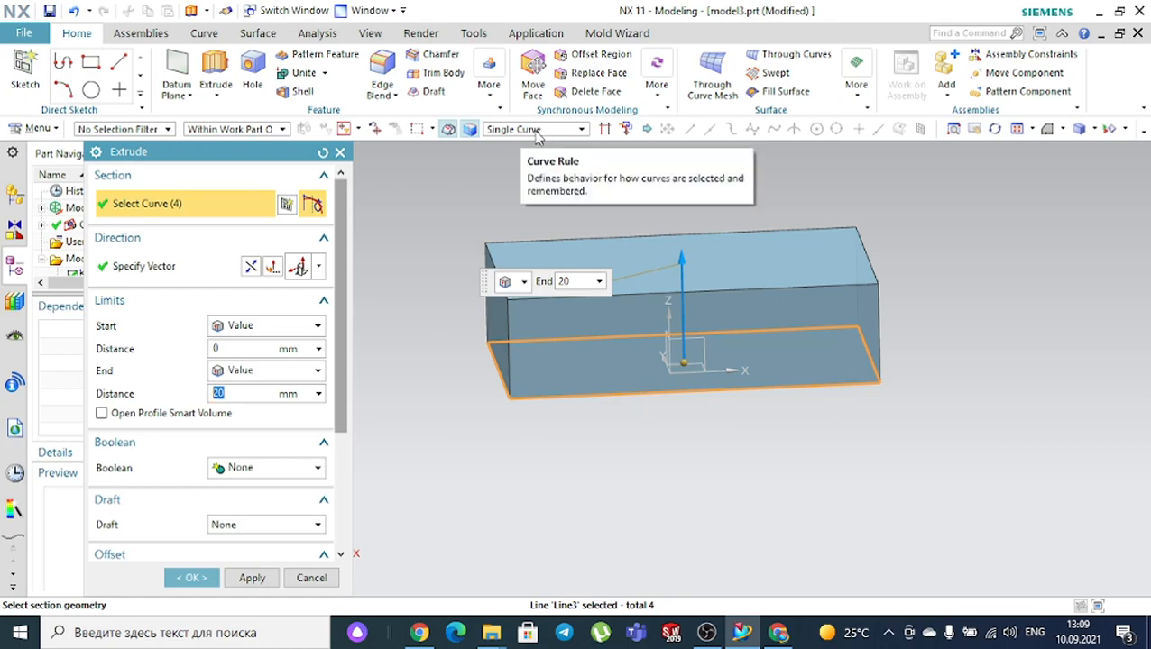
left_click(340, 152)
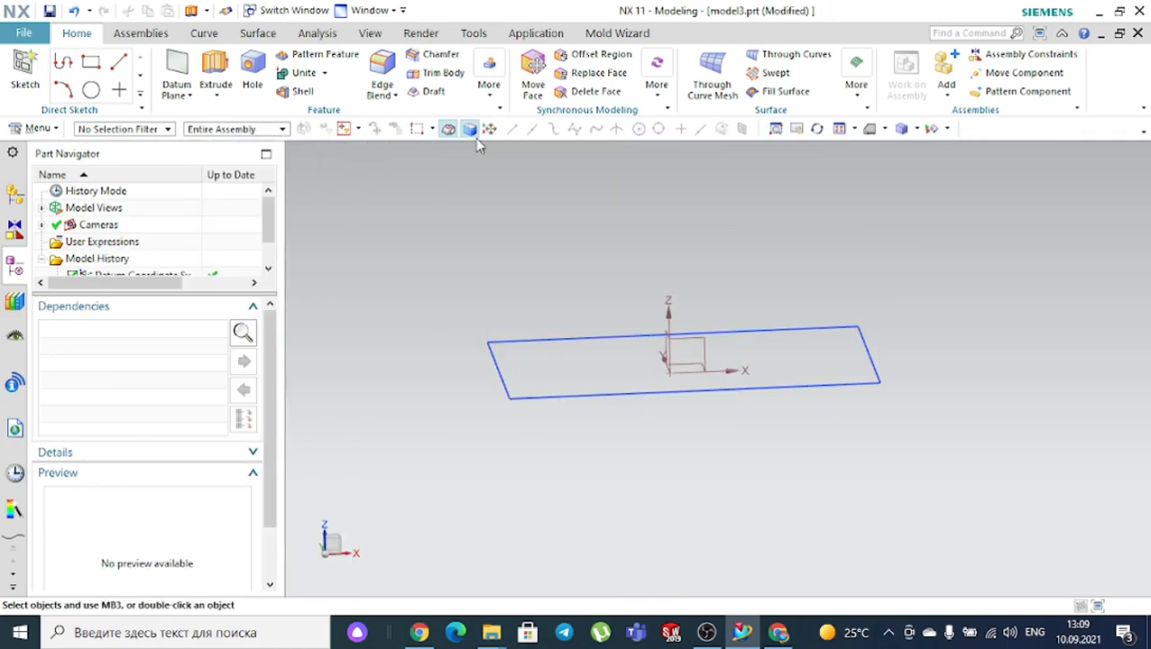
Preview a 20 mm Extrude of the whole rectangle using the Connected Curves rule, and cancel it
left_click(218, 72)
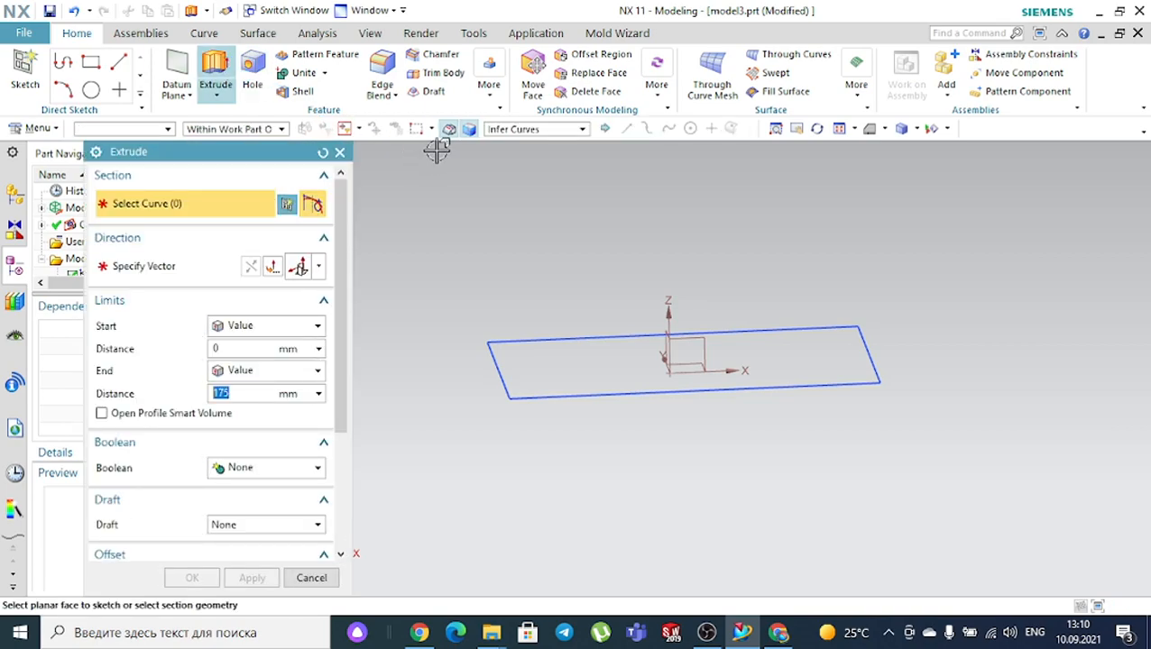
left_click(538, 132)
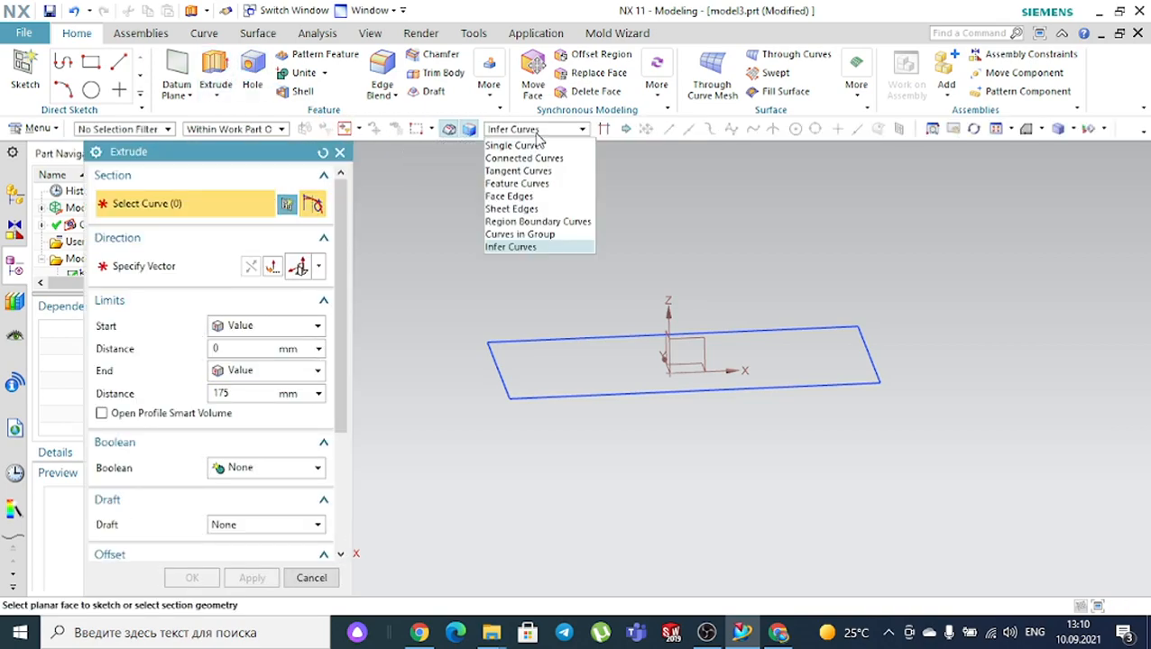
left_click(528, 158)
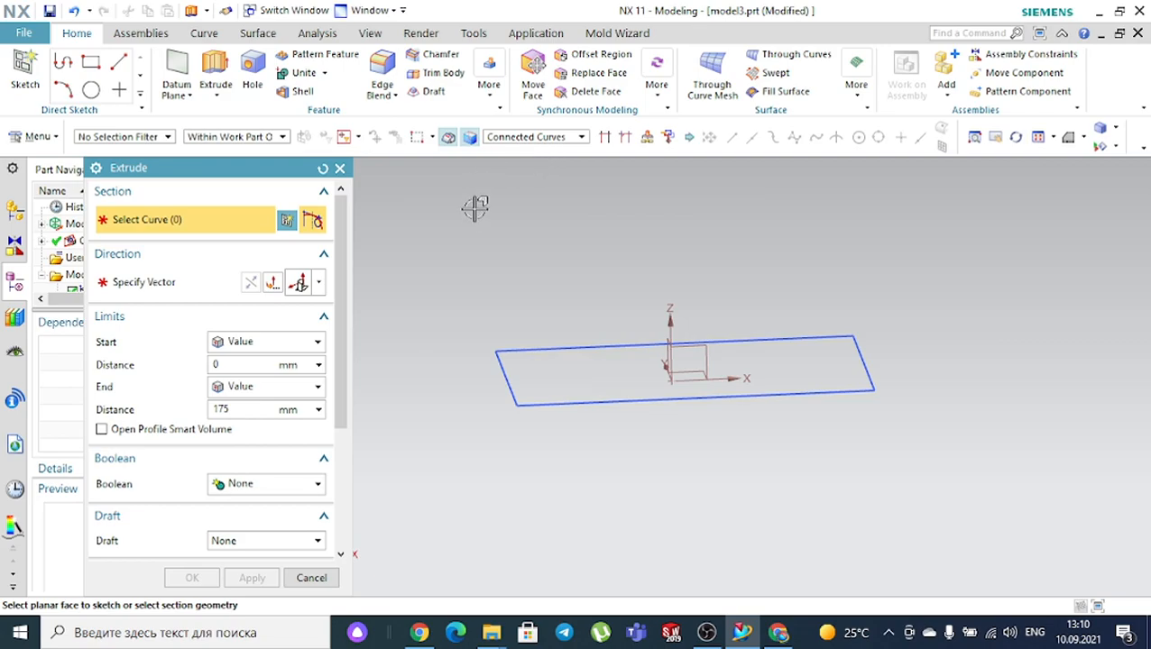
left_click(501, 365)
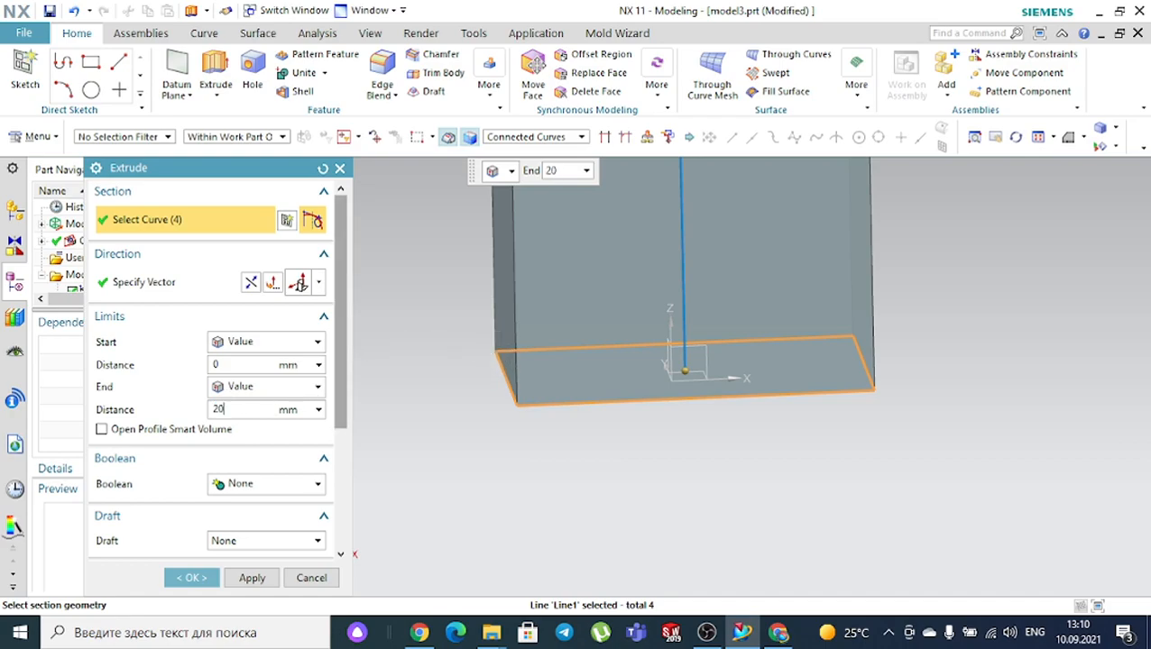
type("20")
key("Return")
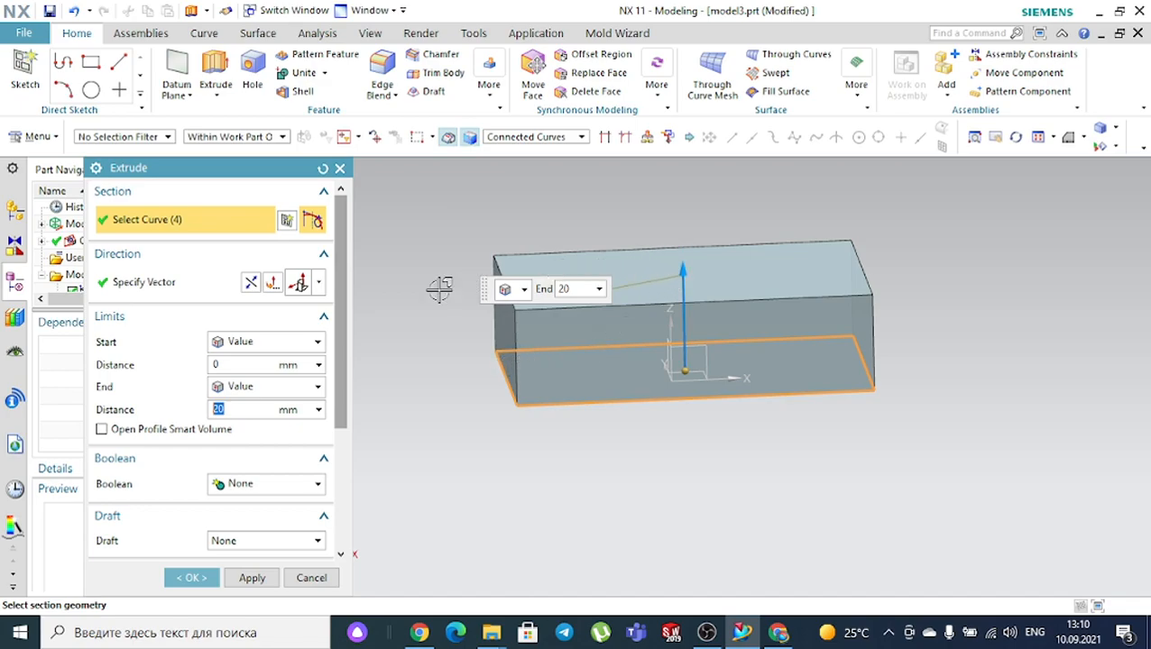
left_click(340, 170)
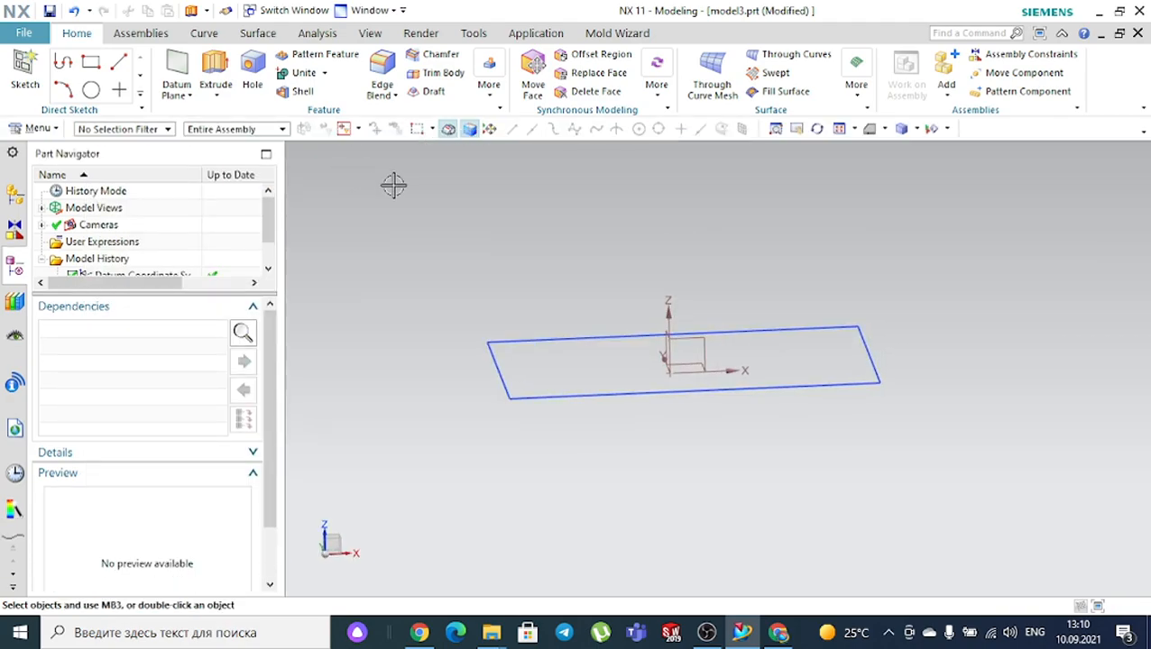
Reopen the rectangle sketch and draw a circle about 18.2 mm in diameter, centred up and to the left of the origin
left_click(516, 332)
double_click(515, 332)
key("o")
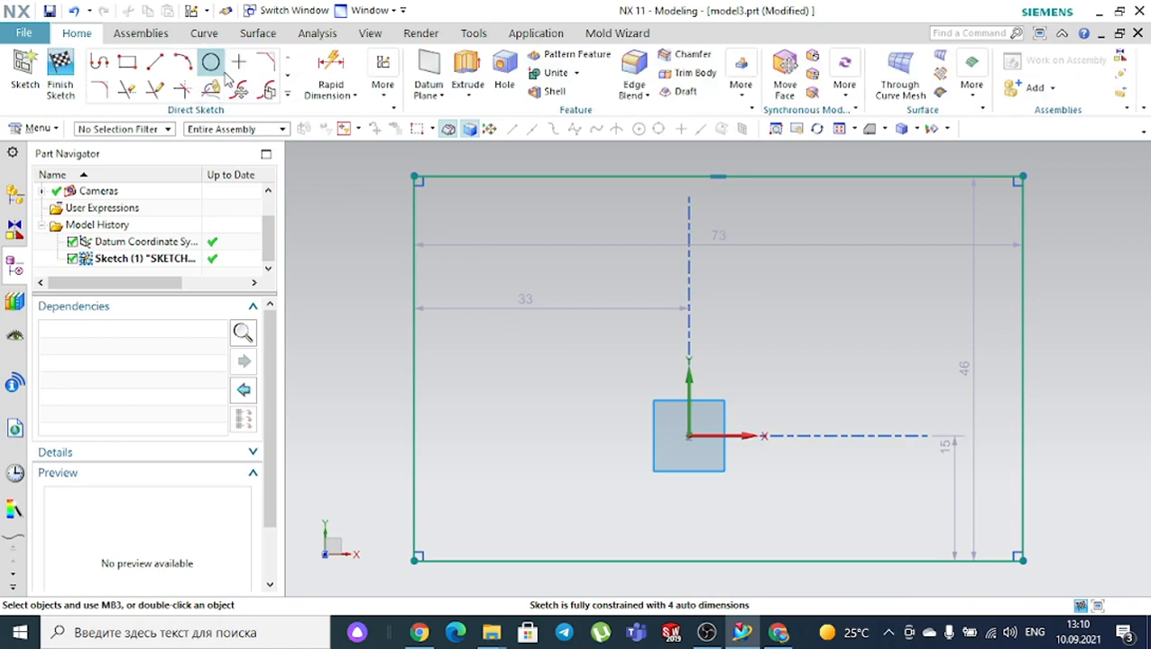
left_click(607, 361)
left_click(645, 293)
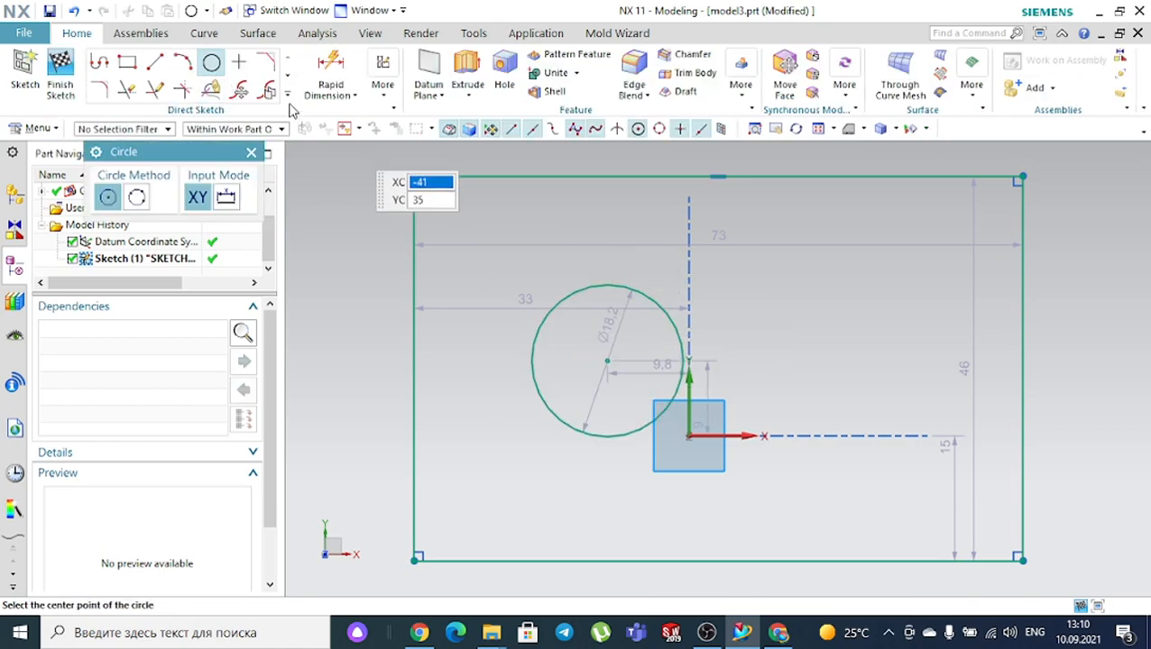
Draw two lines joining the circle to the rectangle: from its lowest point to the left side and from its rightmost point to the upper side
left_click(155, 61)
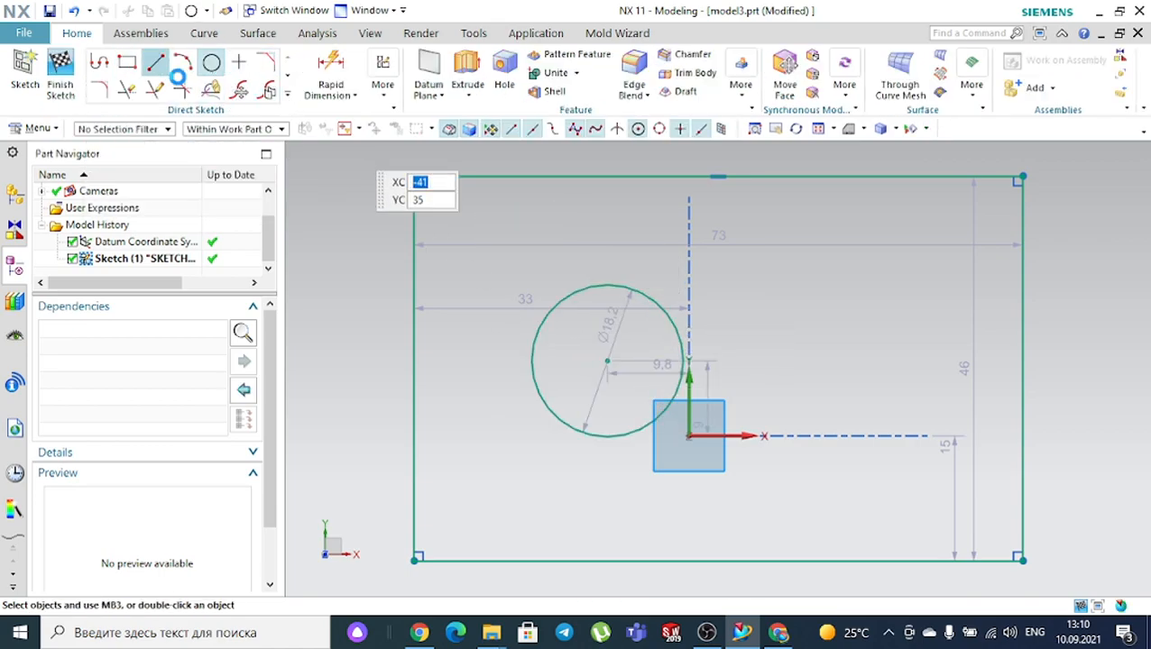
left_click(590, 437)
left_click(416, 432)
left_click(667, 320)
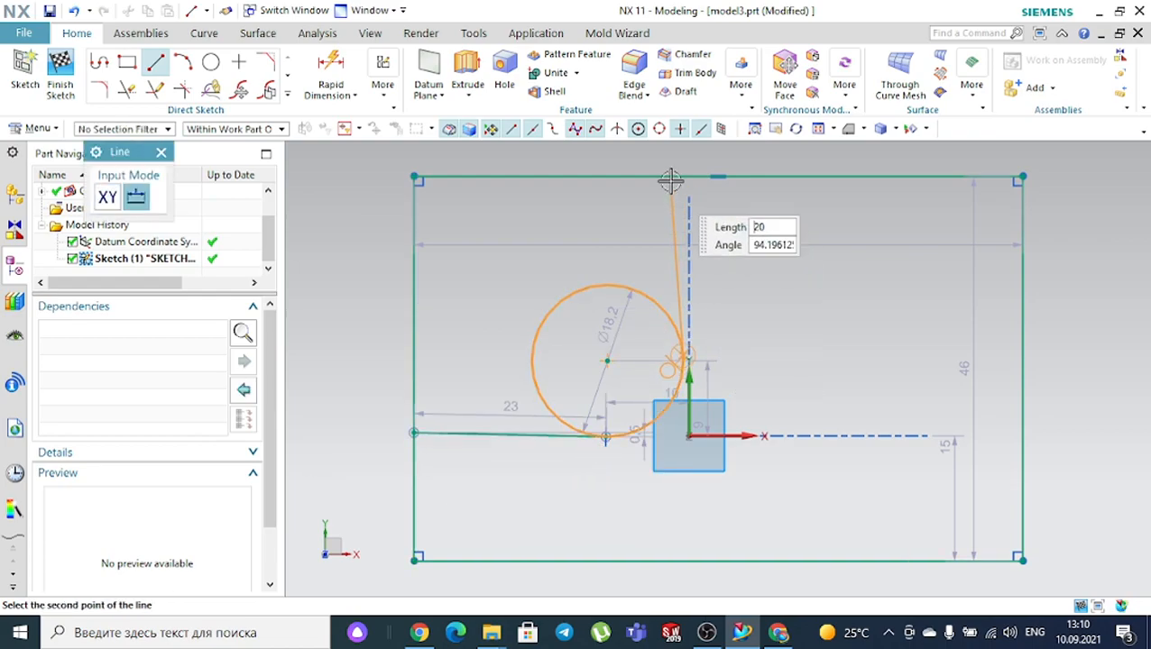
left_click(678, 175)
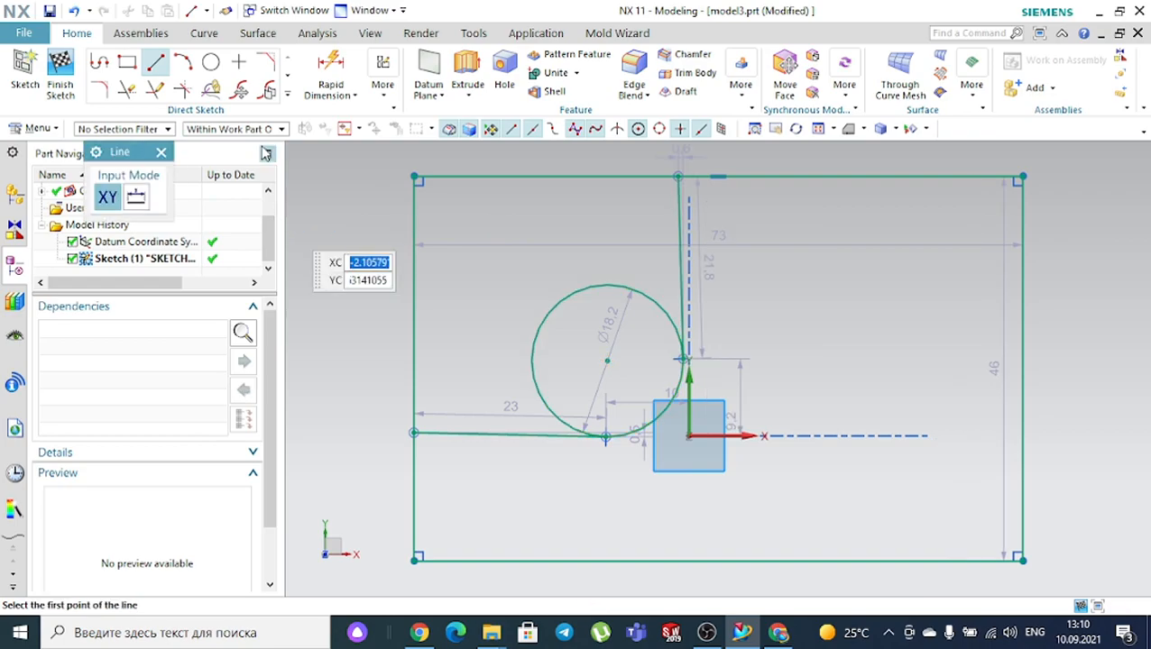
Trim away the circle's outer arc so only the rounded corner between the two lines remains, and finish the sketch
left_click(127, 89)
left_click(617, 285)
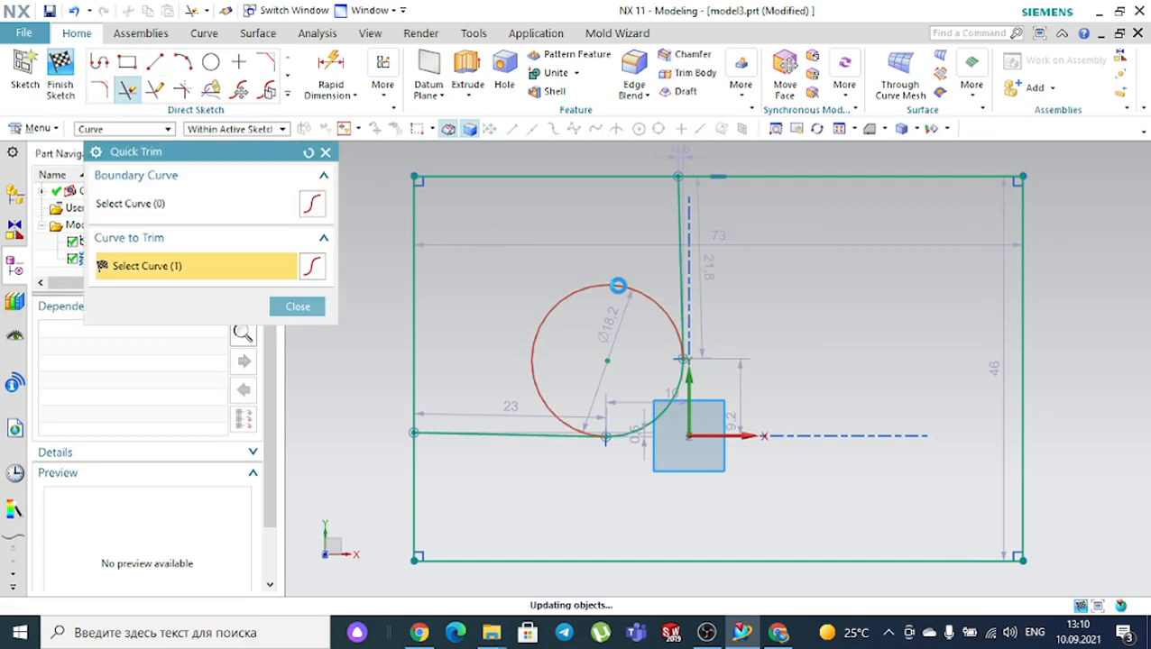
left_click(300, 308)
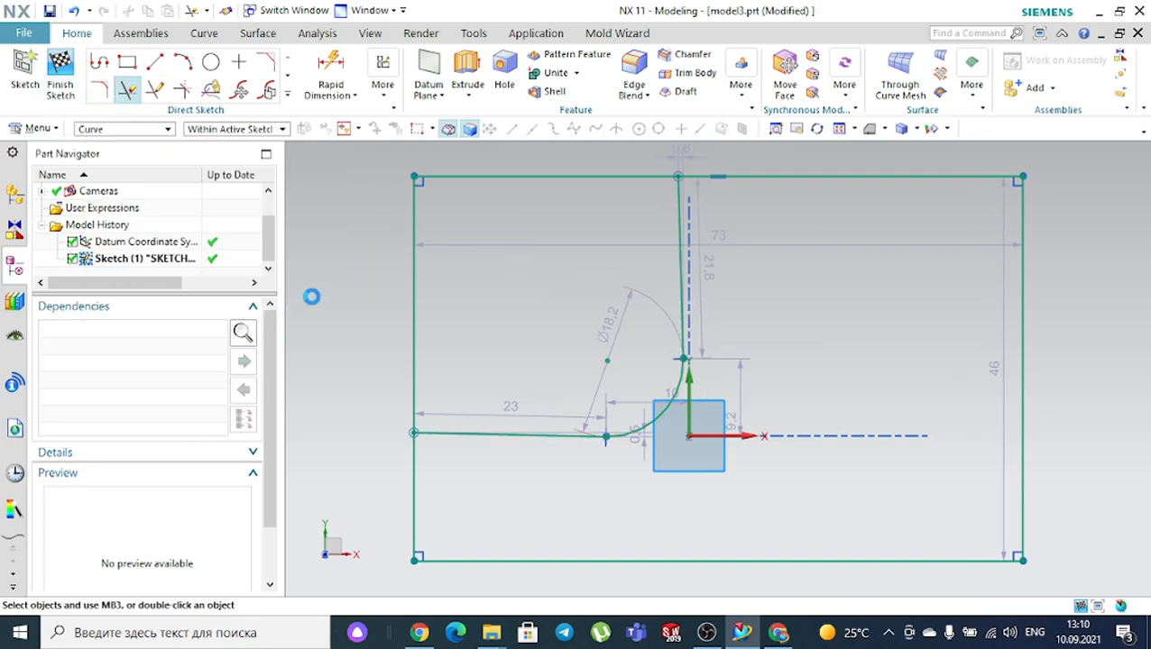
left_click(59, 86)
mouse_move(606, 260)
middle_mouse_down()
mouse_move(504, 416)
mouse_move(507, 403)
mouse_move(496, 403)
middle_mouse_up()
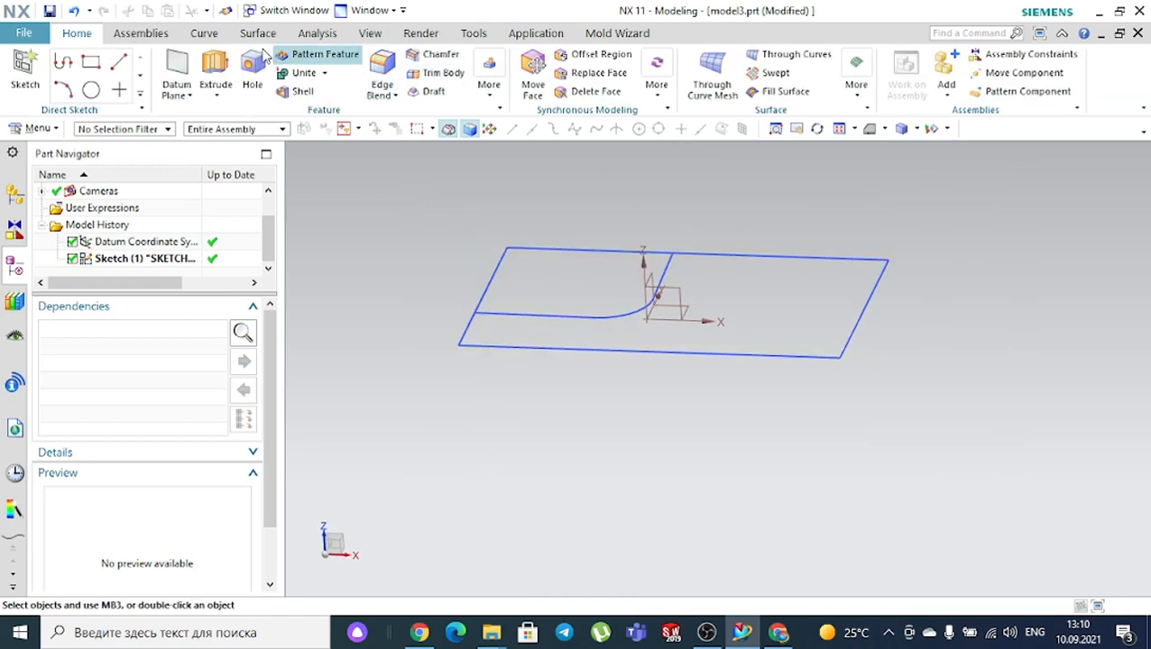
Start an Extrude using Single Curve with Stop at Intersection, pick the short side's segment beside the corner region, and set the end distance to 20 mm
left_click(215, 77)
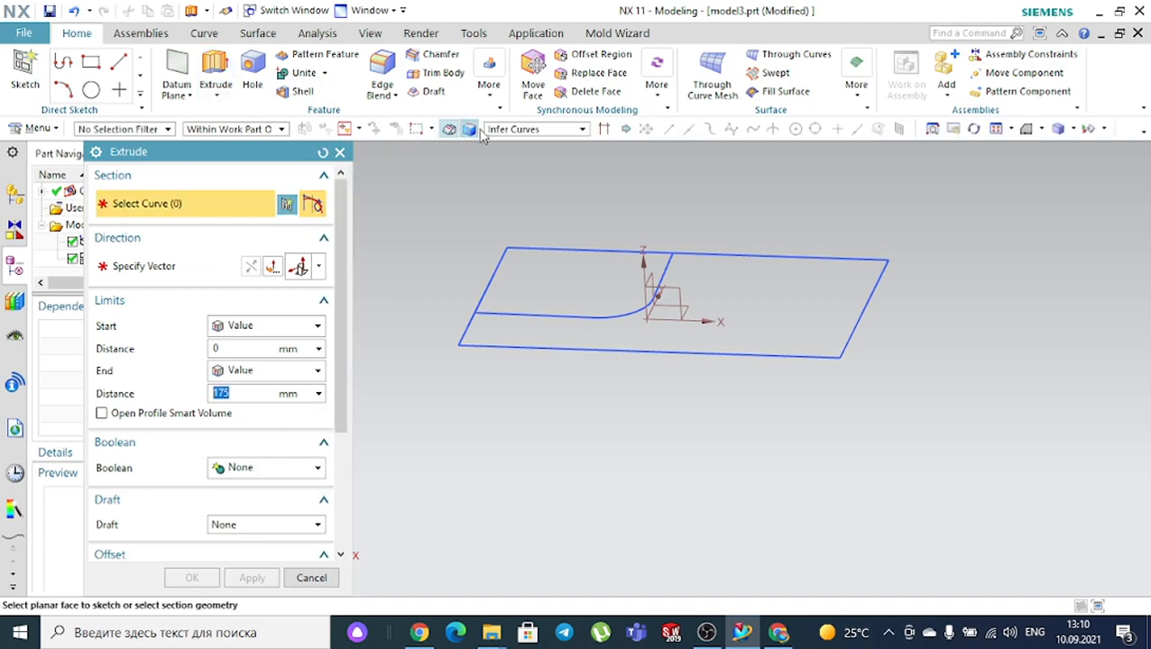
left_click(511, 130)
left_click(511, 145)
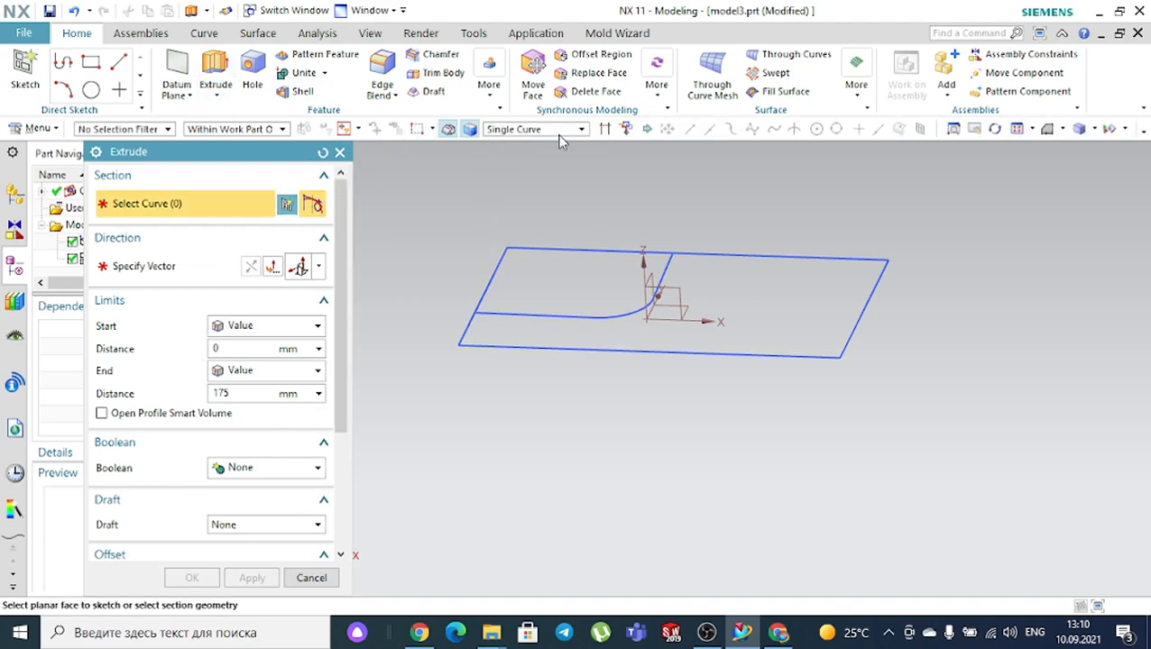
left_click(604, 130)
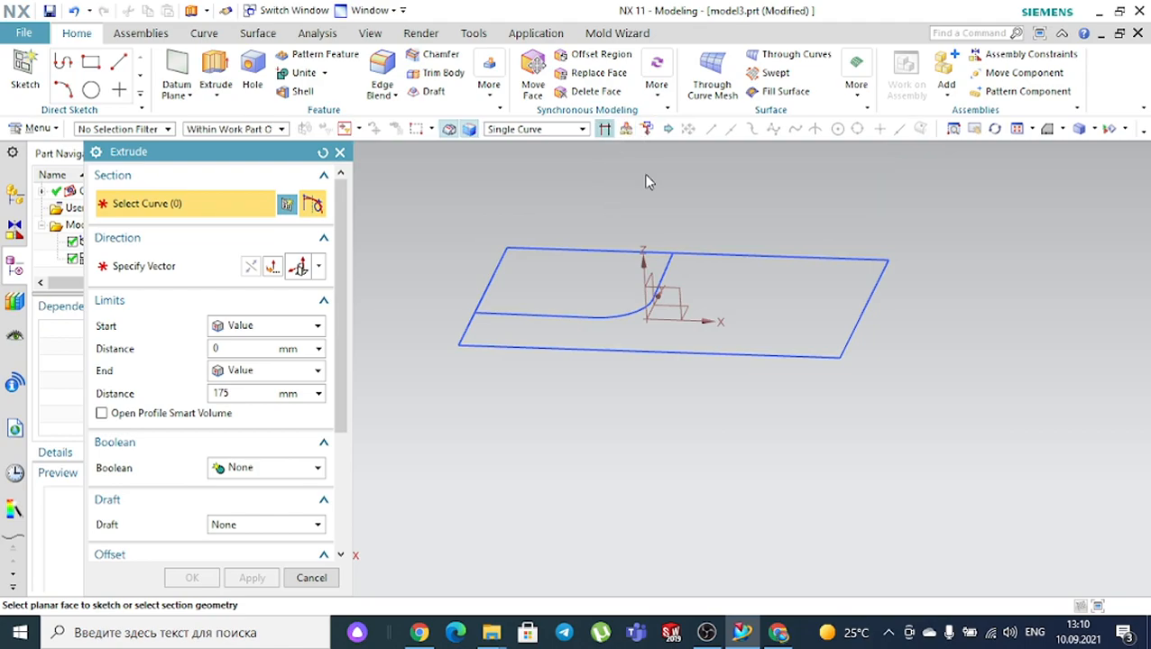
scroll(579, 219, "up", 1)
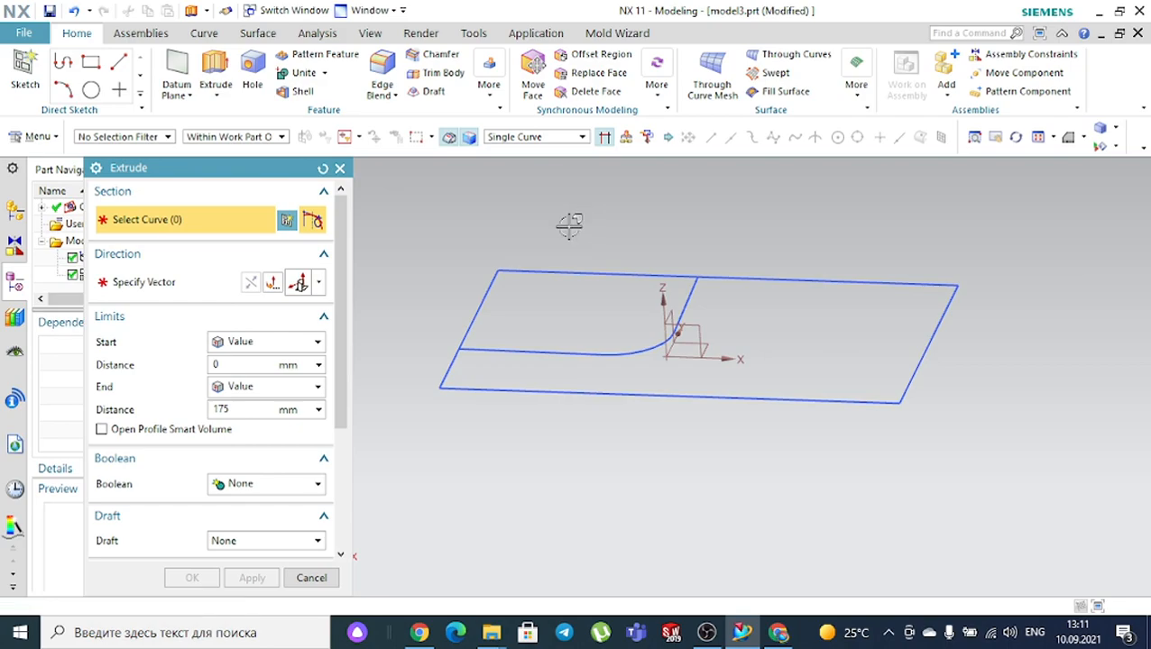
left_click(502, 279)
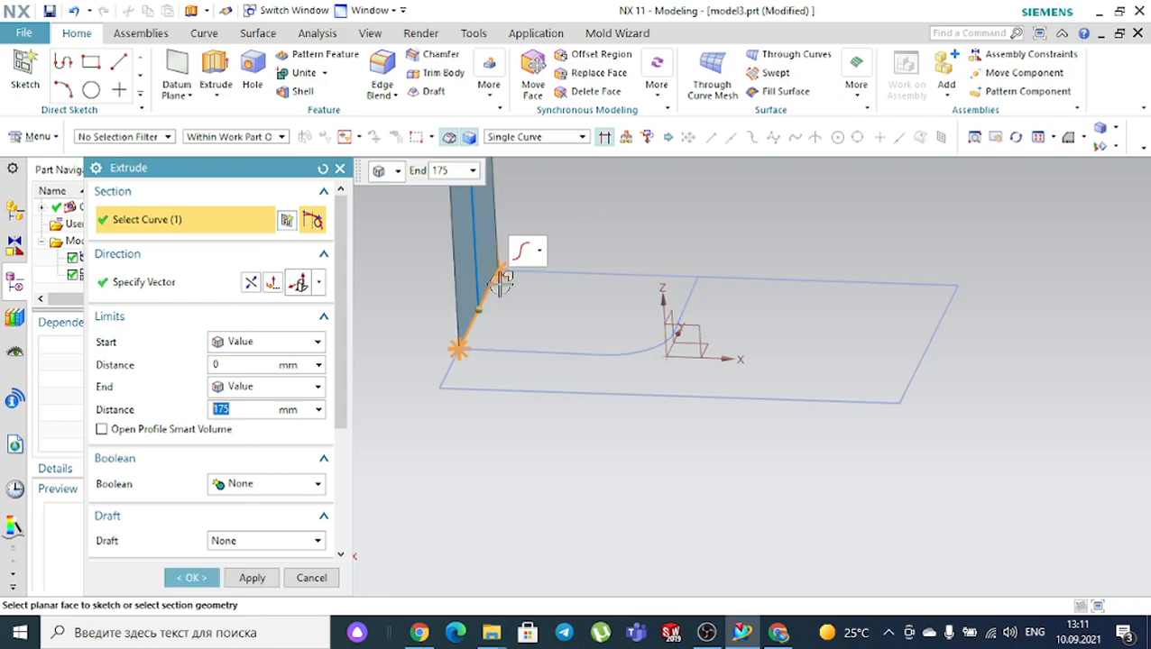
type("200")
key("BackSpace")
key("Return")
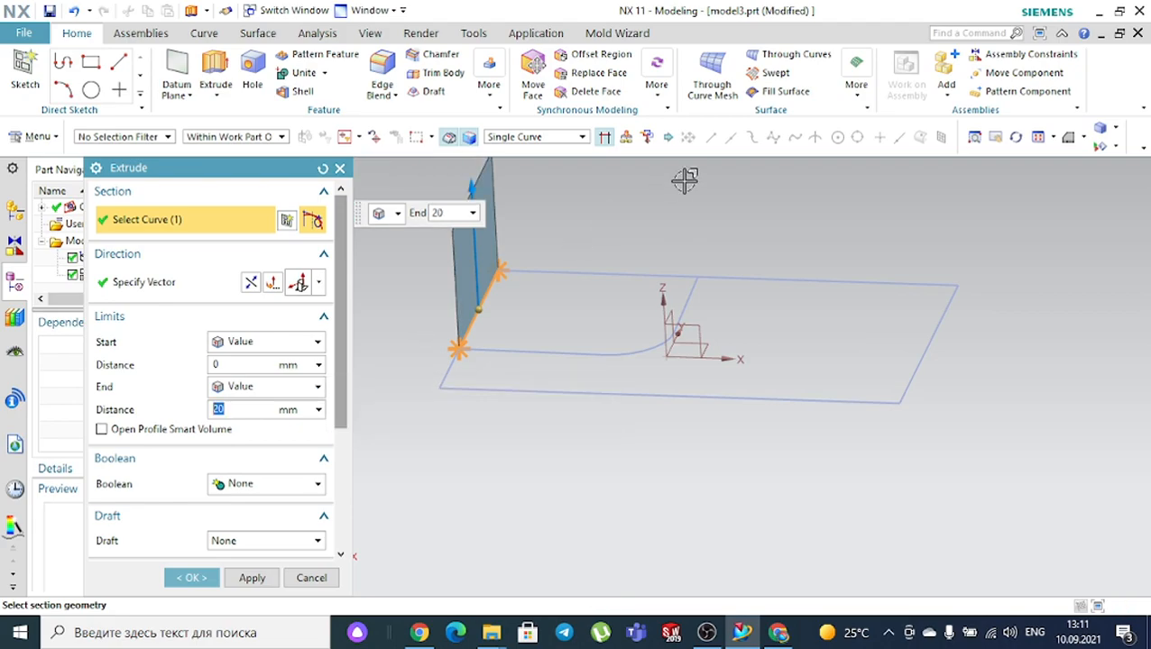
Add the adjoining long-side segment, both inner lines and the arc to the extrude section to close the rounded corner region
middle_click_drag(670, 206, 655, 235)
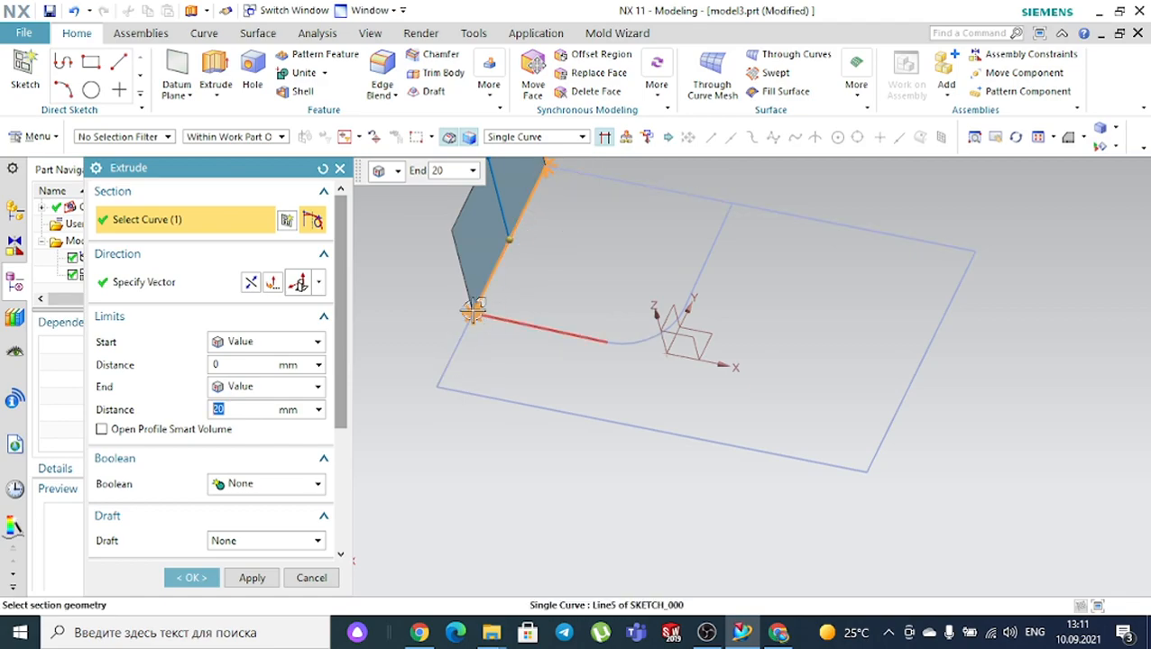
left_click(604, 137)
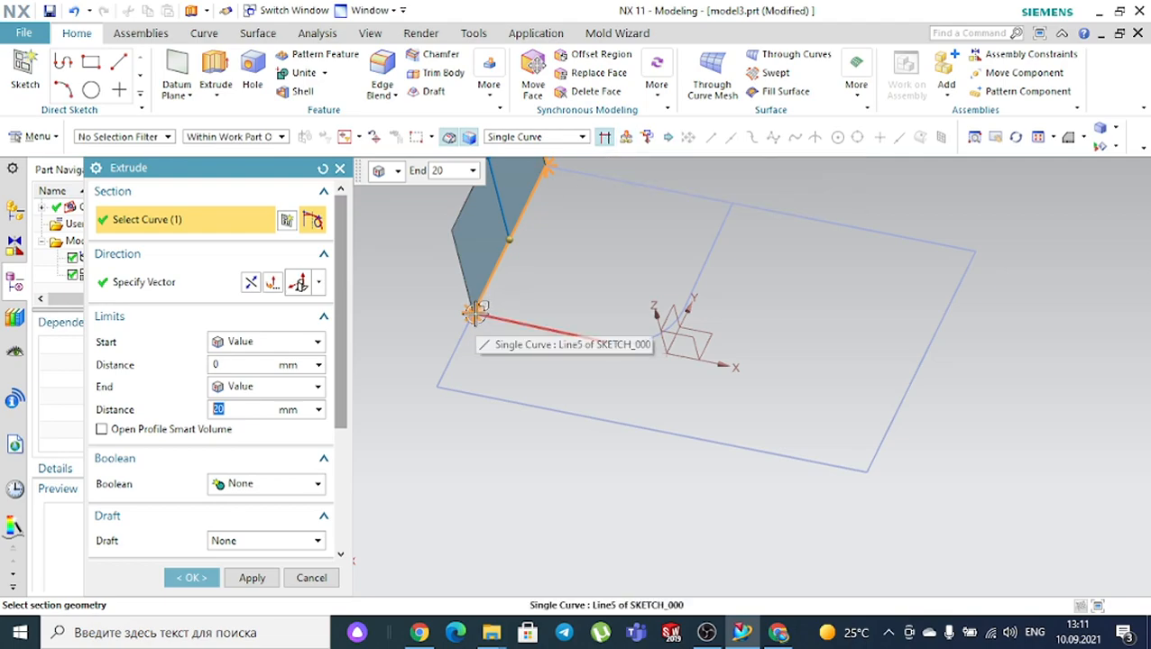
scroll(520, 286, "down", 2)
scroll(611, 193, "up", 2)
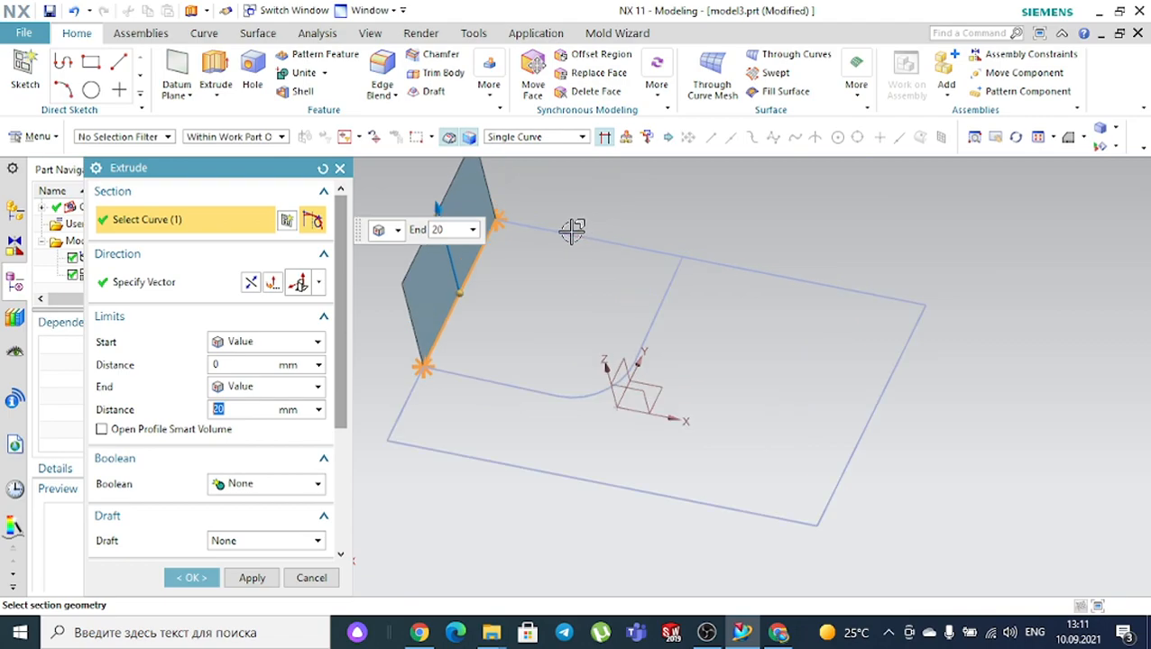
left_click(571, 231)
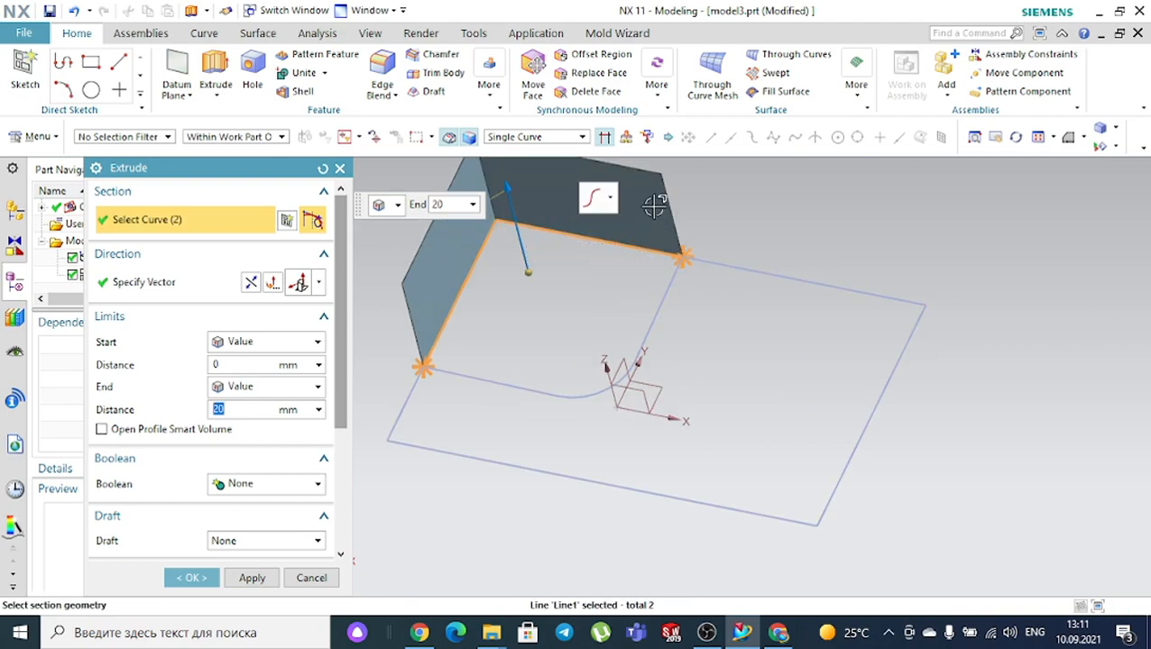
left_click(604, 137)
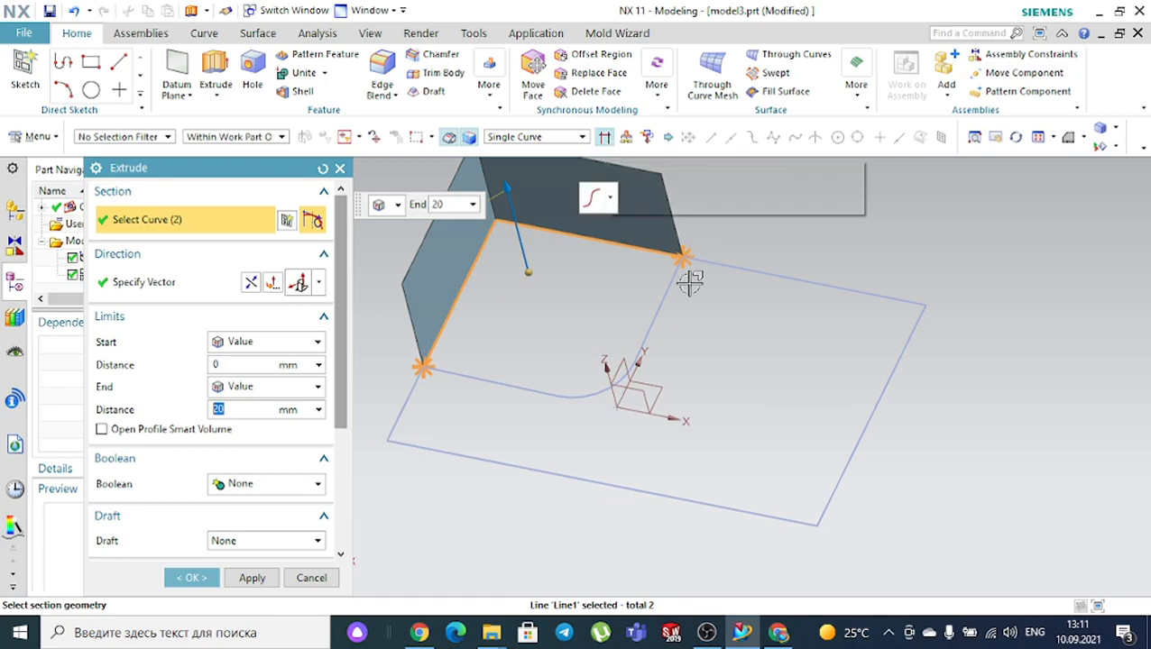
left_click(655, 330)
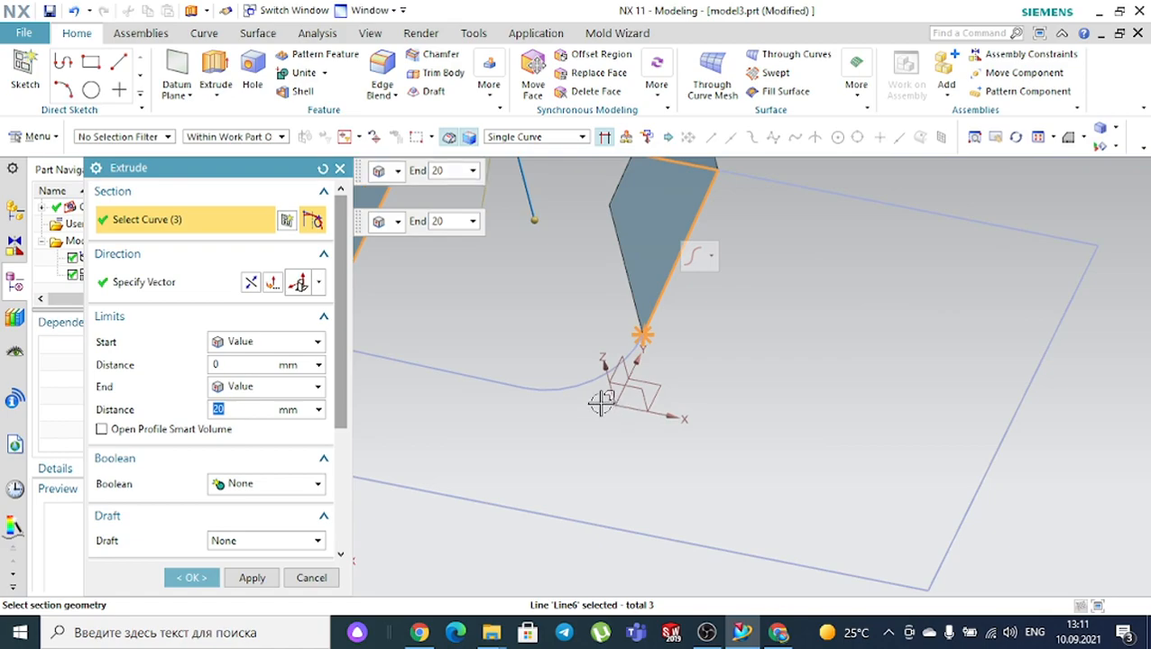
left_click(595, 399)
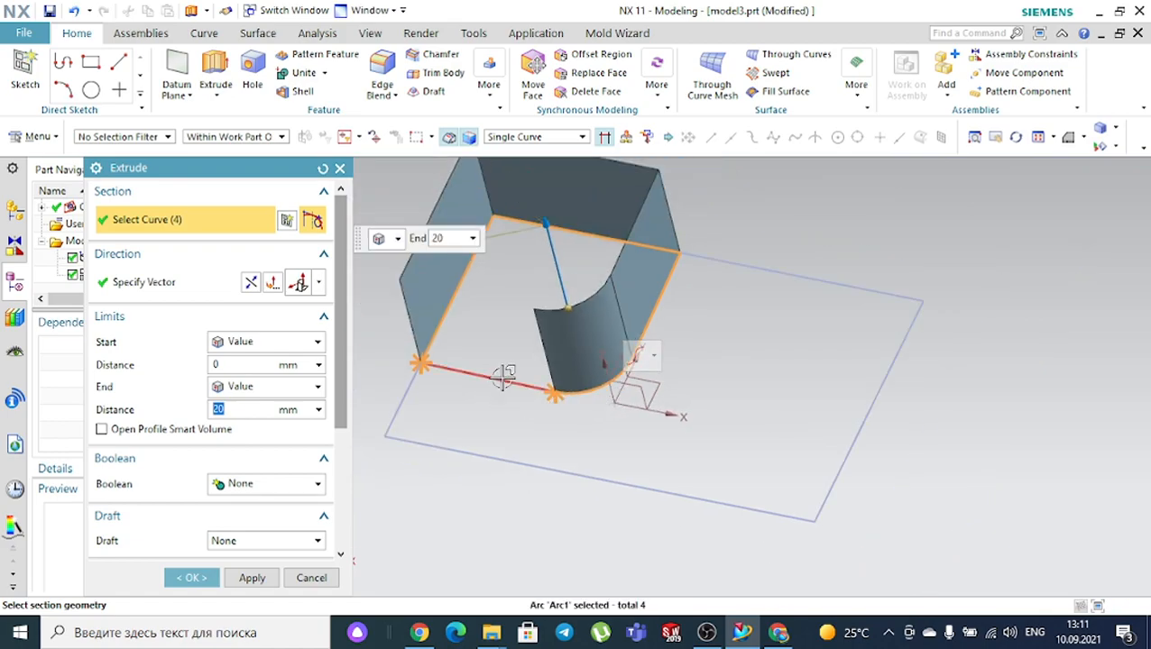
left_click(506, 377)
Adjust the corner region's extrude end distance to 19 mm and apply the feature
scroll(541, 370, "down", 3)
middle_click_drag(680, 264, 706, 233)
left_click_drag(545, 283, 590, 302)
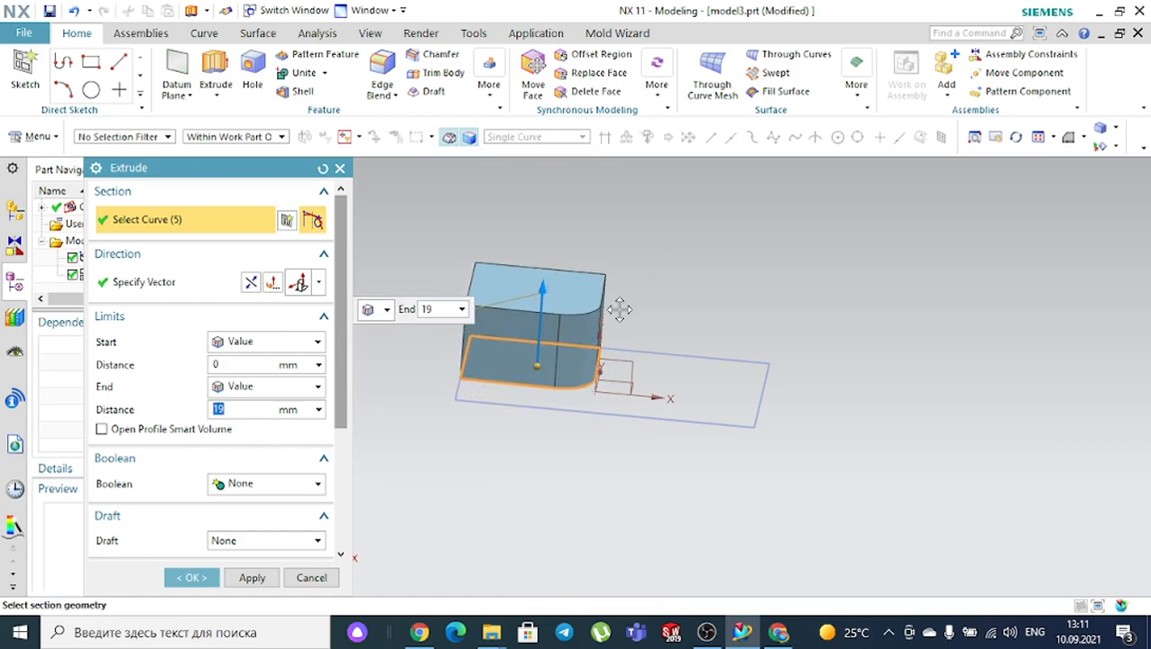
scroll(703, 340, "up", 2)
scroll(719, 372, "down", 2)
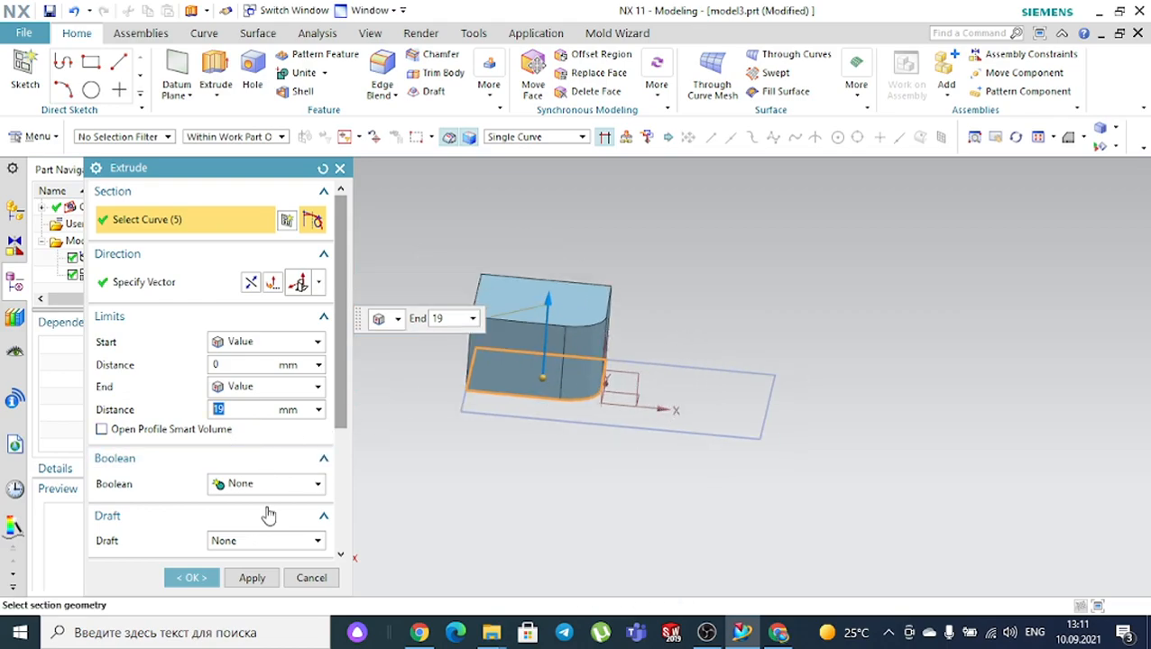
left_click(252, 579)
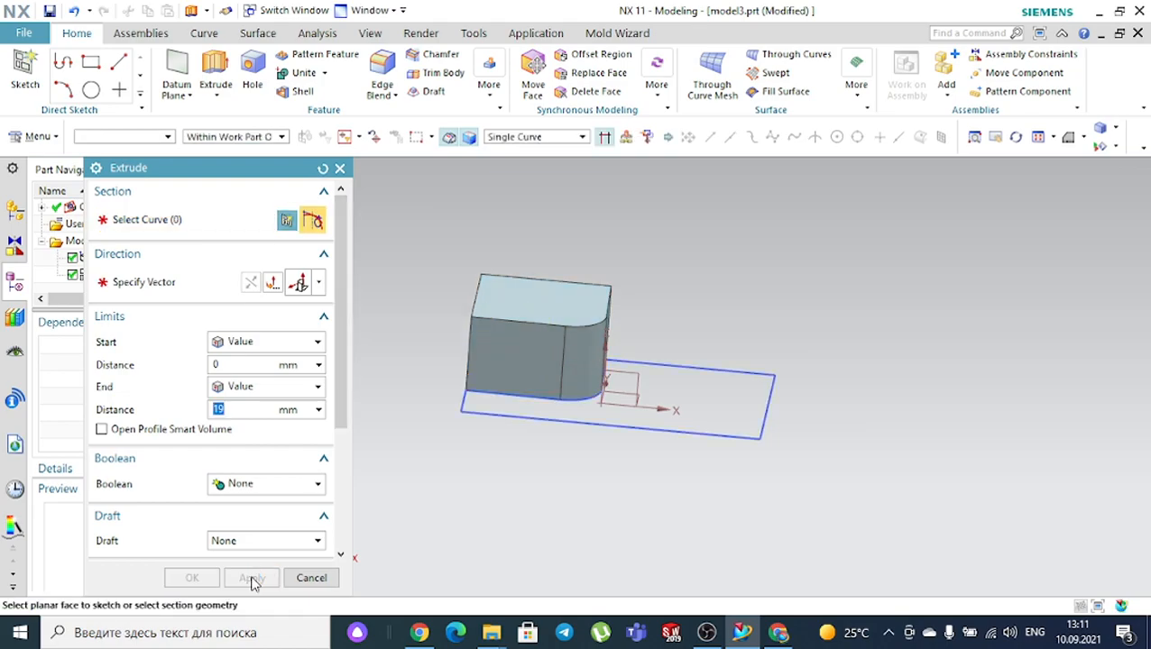
Begin a second Extrude section with the Single Curve rule from the rest of the back edge, the far short side and the front edge
left_click(516, 138)
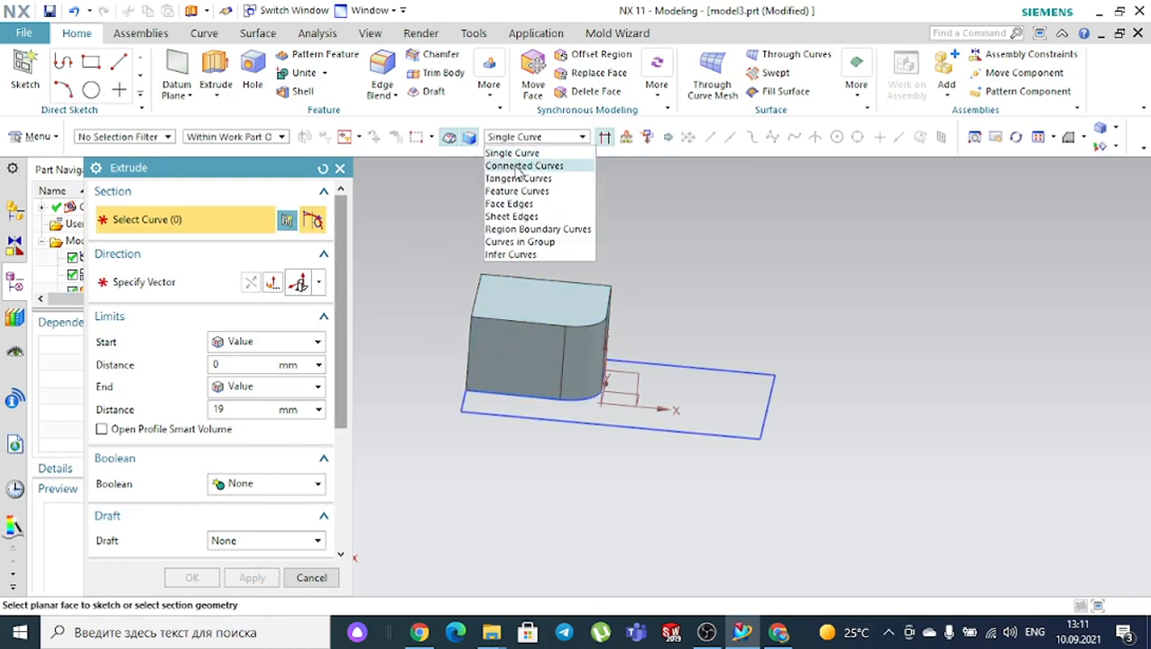
left_click(518, 155)
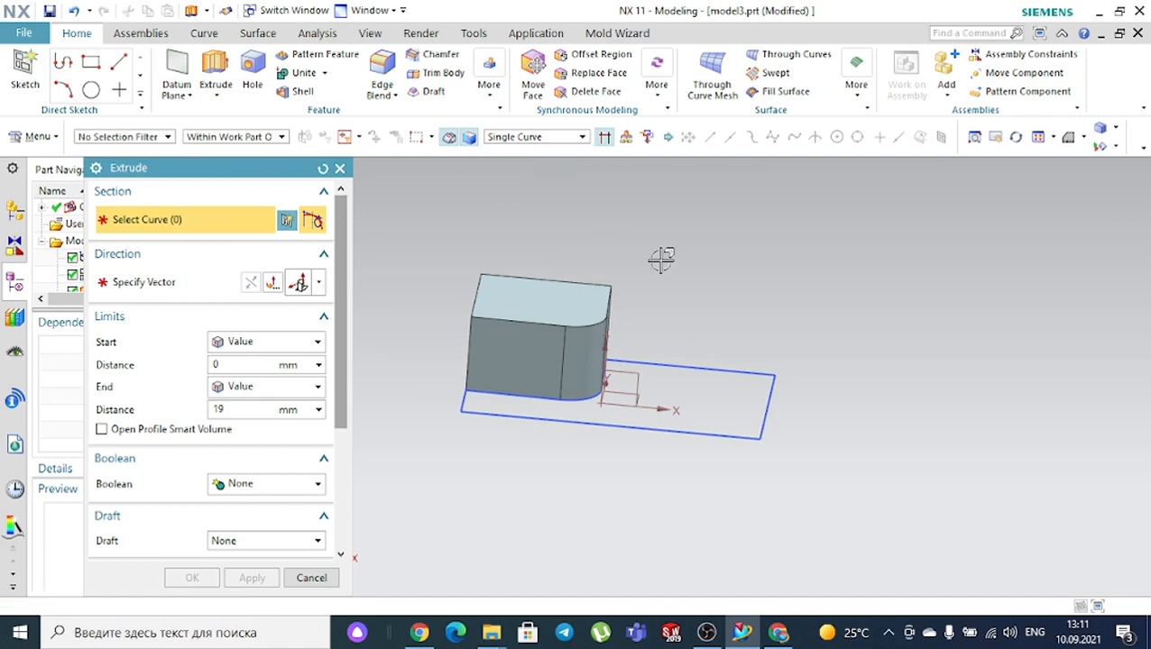
scroll(756, 319, "up", 1)
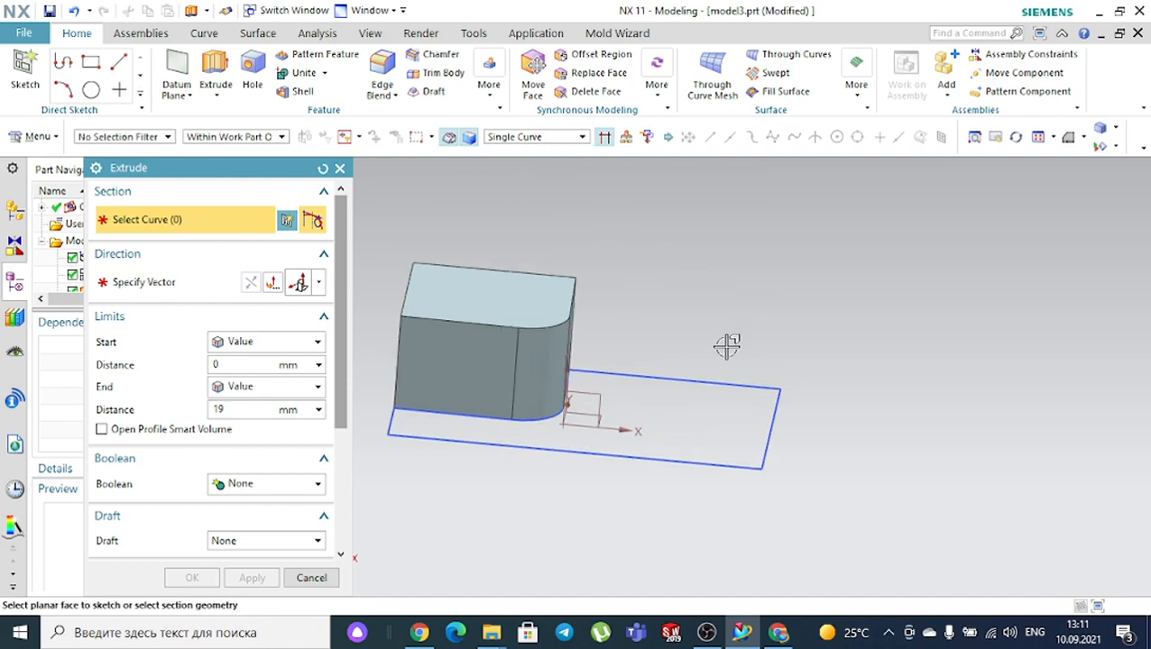
left_click(674, 376)
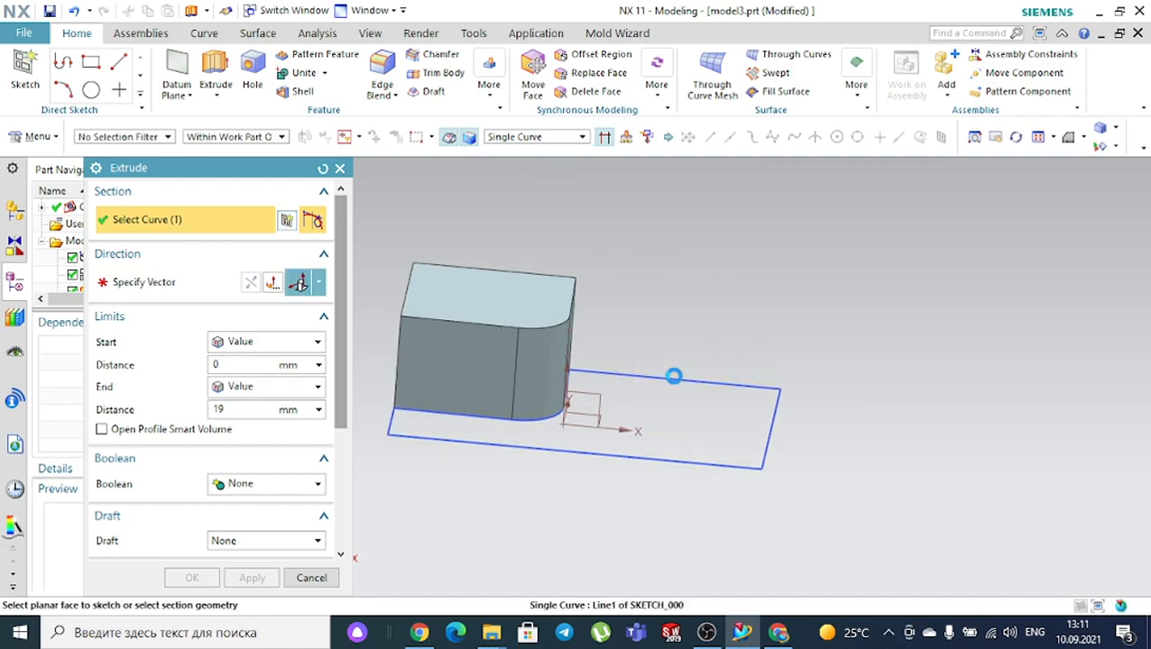
left_click(768, 421)
left_click(603, 456)
middle_click_drag(545, 490, 578, 524)
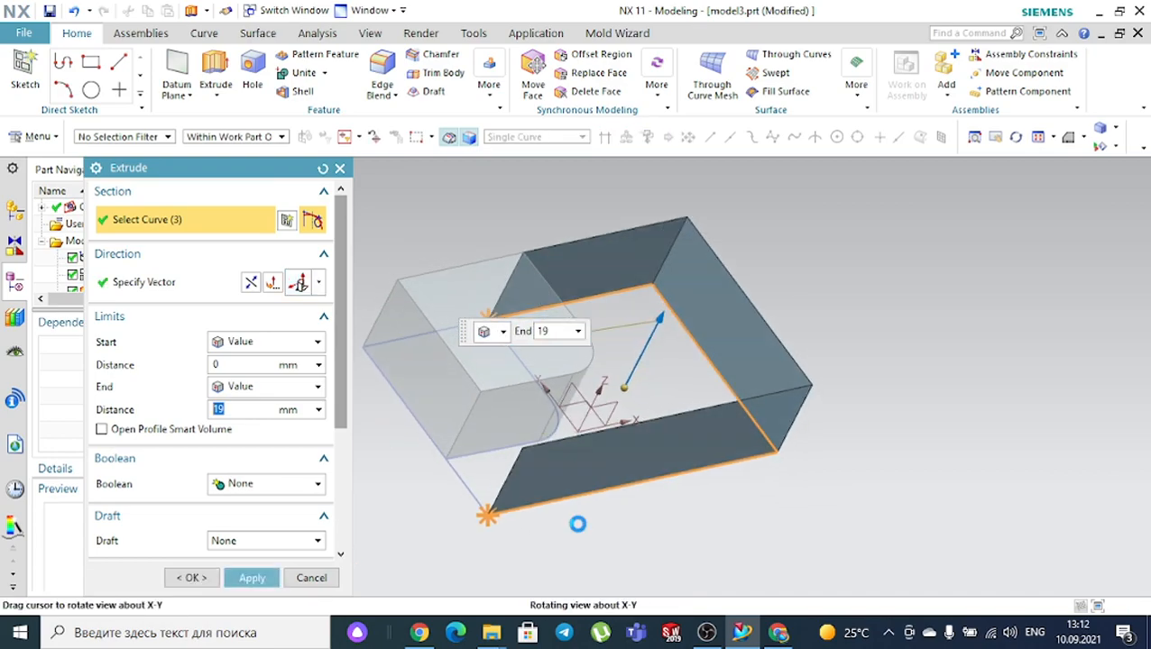
Close the L-shaped section by adding the remaining short-side segment, both inner lines and the connecting arc
left_click(479, 487)
middle_click_drag(654, 394, 631, 417)
left_click(516, 451)
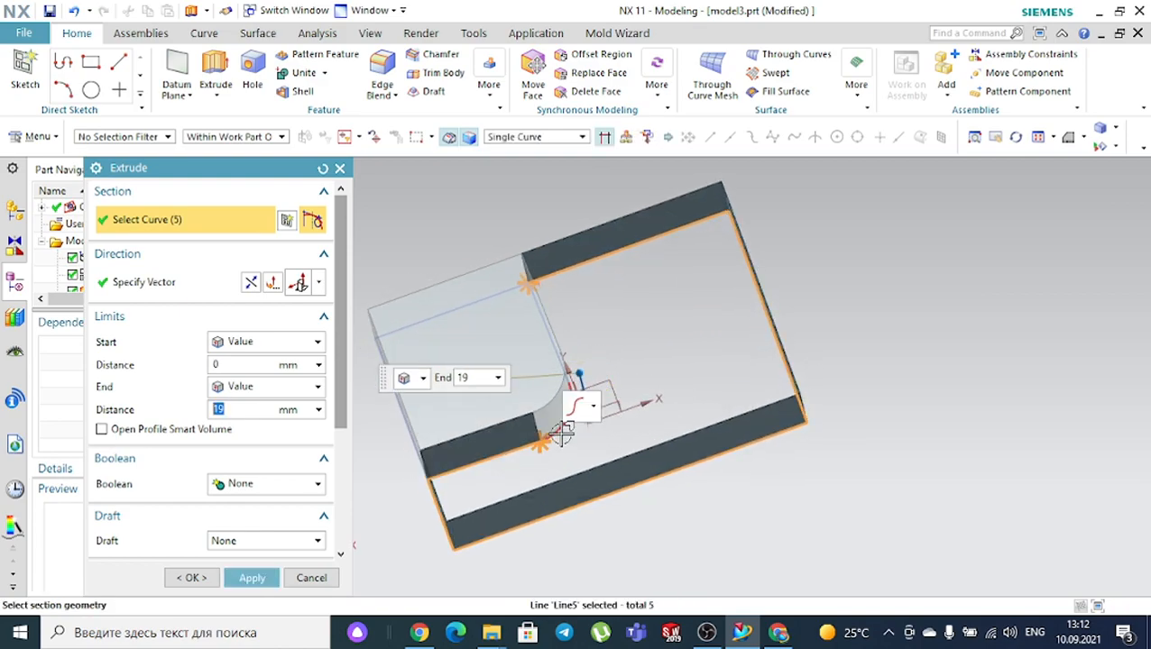
left_click(549, 434)
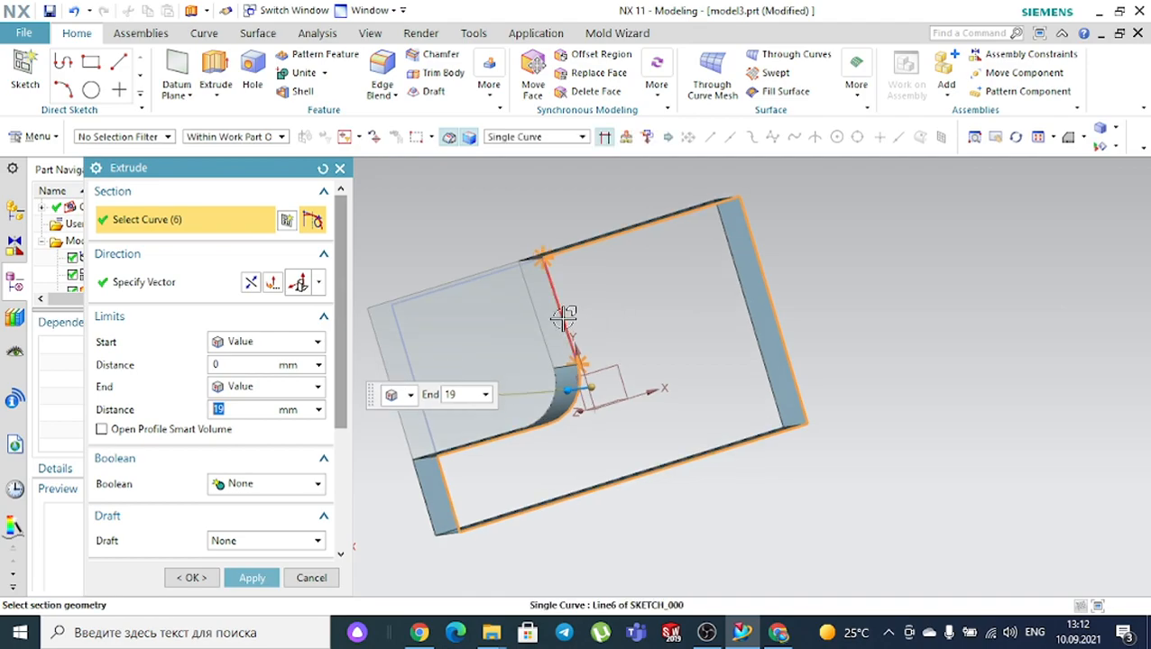
left_click(577, 309)
Set the L-shaped region's end distance to 7 mm, unite it with the corner block, and complete the Extrude
middle_click_drag(847, 398, 803, 397)
left_click_drag(552, 329, 565, 378)
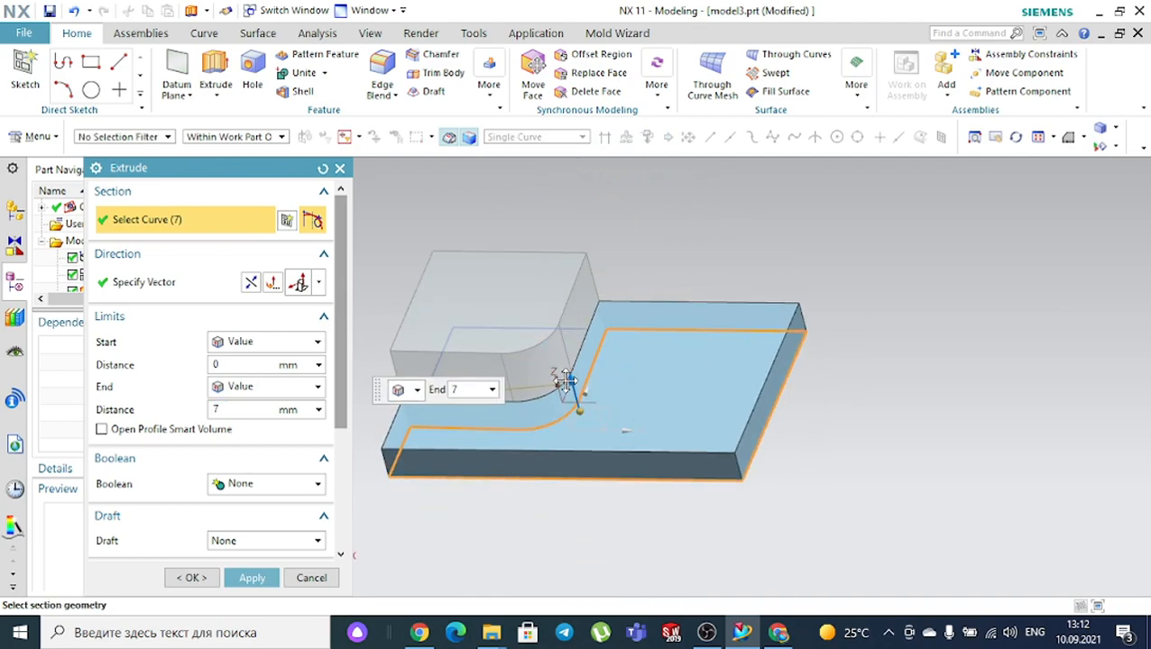
left_click(279, 487)
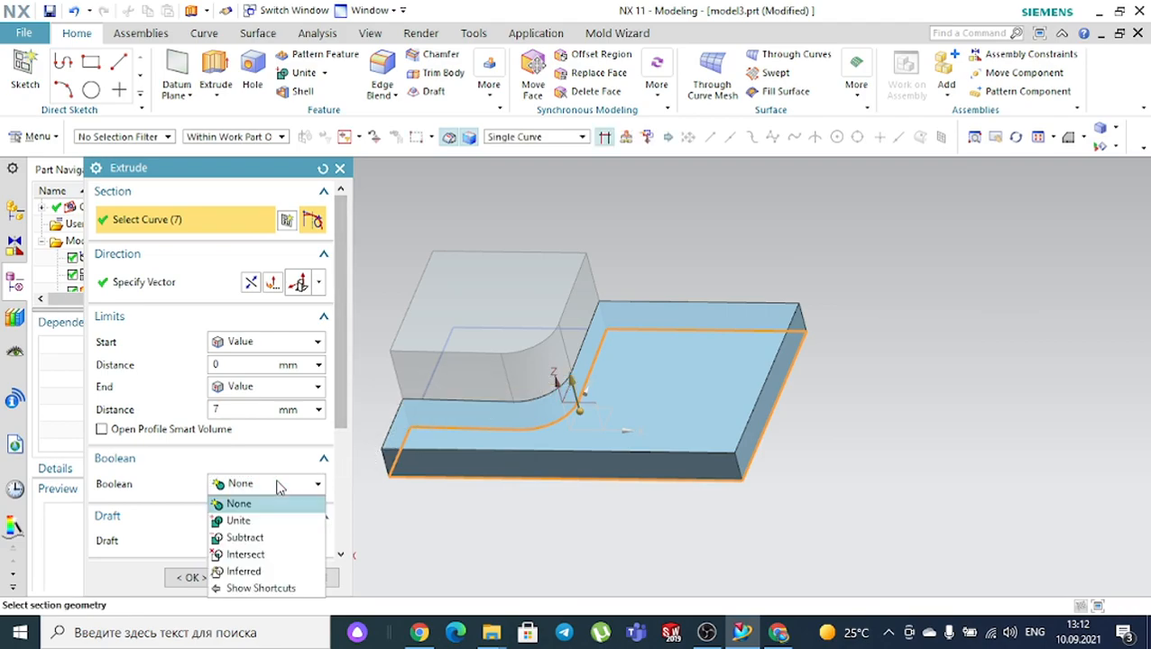
left_click(270, 521)
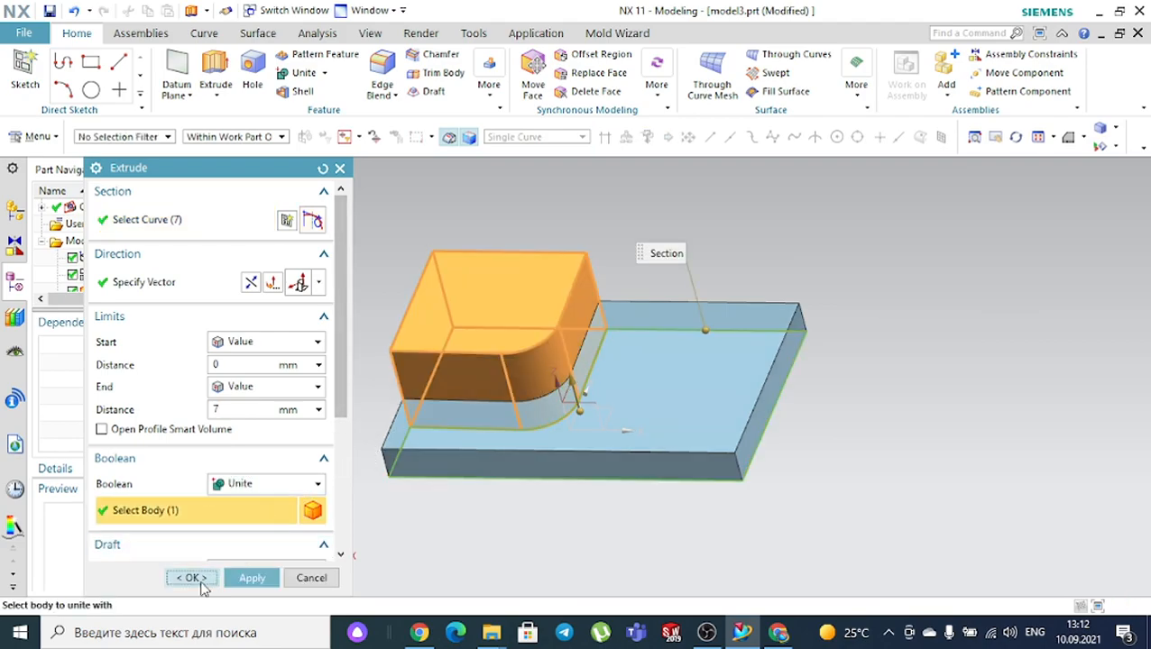
left_click(195, 578)
mouse_move(555, 521)
middle_mouse_down()
mouse_move(581, 488)
mouse_move(556, 503)
middle_mouse_up()
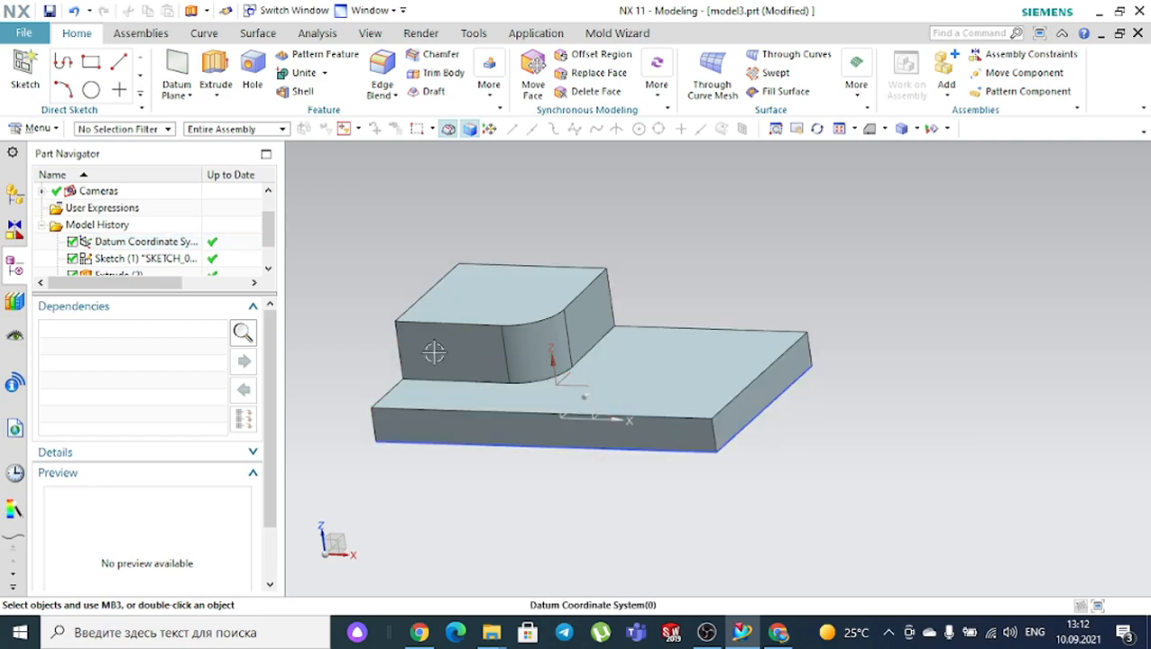
Delete the L-shaped plate extrude and the corner block extrude from the model history, keeping the sketch
scroll(87, 257, "down", 2)
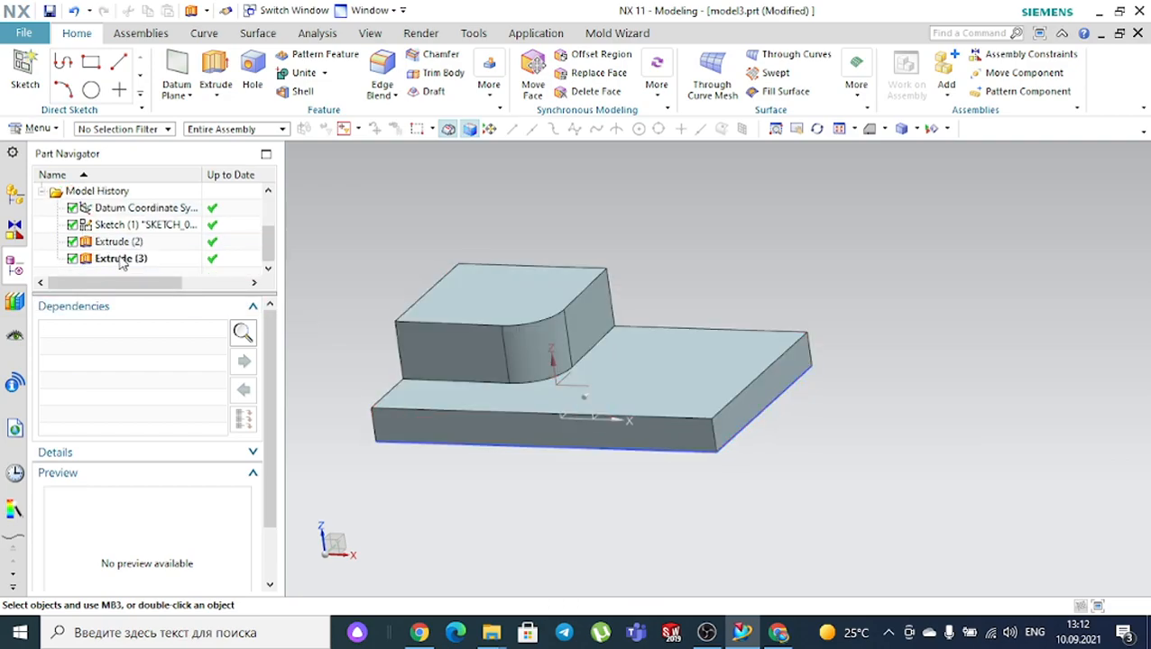
left_click(121, 260)
right_click(121, 260)
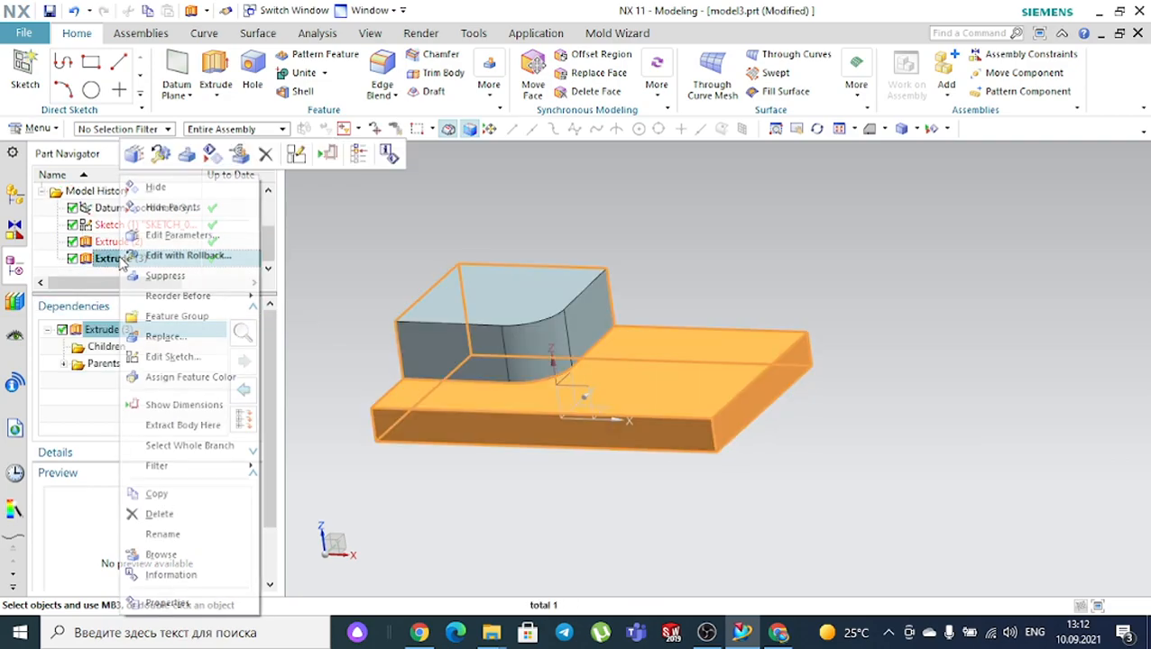
left_click(264, 155)
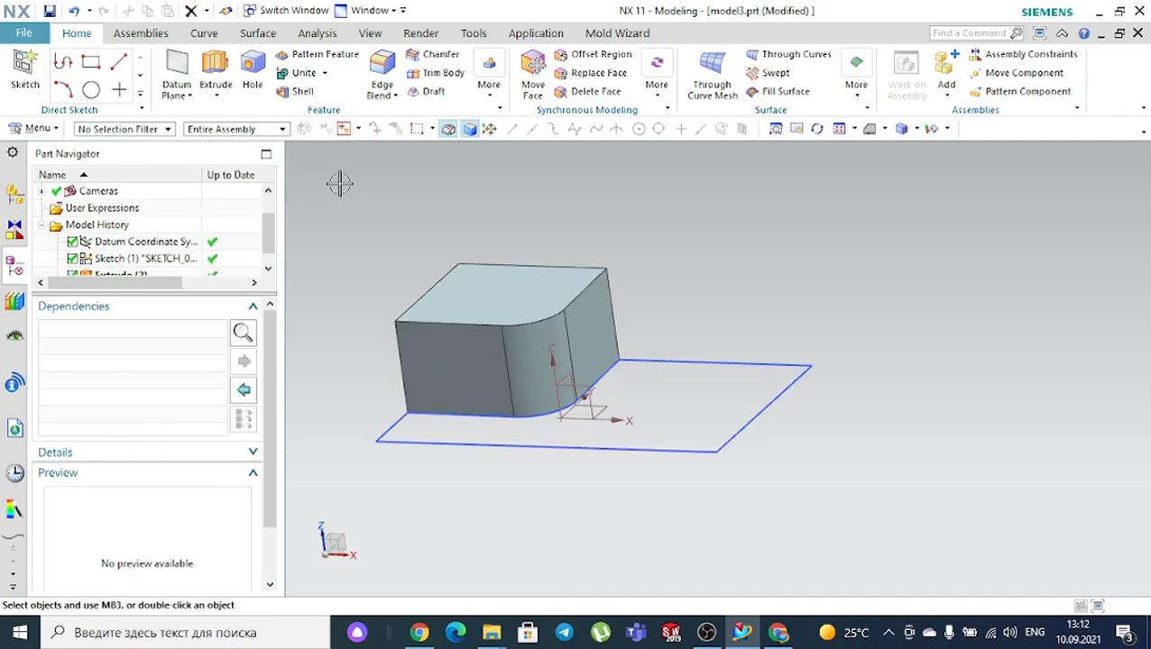
scroll(139, 258, "down", 1)
left_click(140, 259)
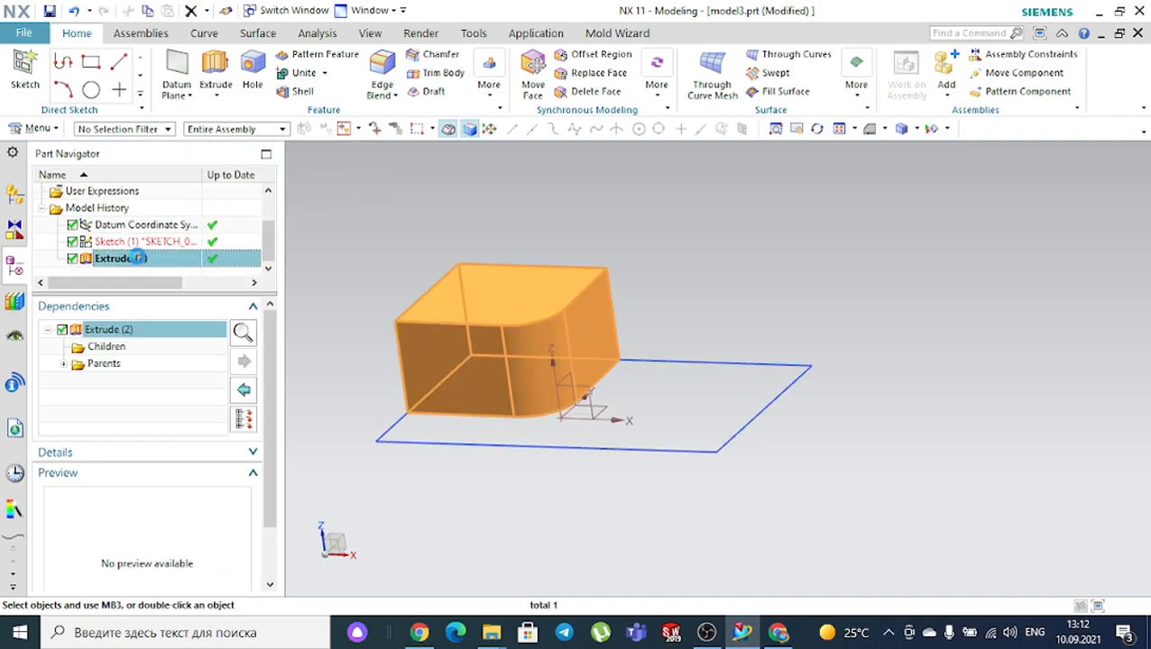
right_click(140, 258)
left_click(284, 132)
middle_click_drag(375, 182, 404, 205)
Extrude the rounded corner region 18 mm using the Region Boundary Curves rule and apply the feature
left_click(215, 74)
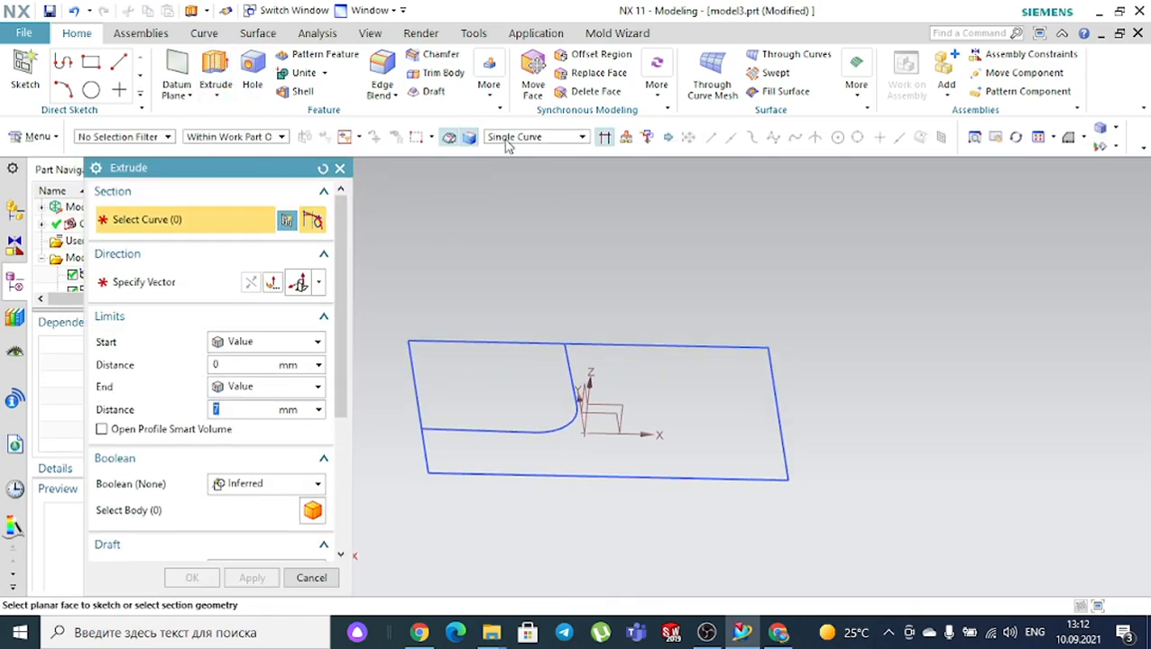
left_click(507, 138)
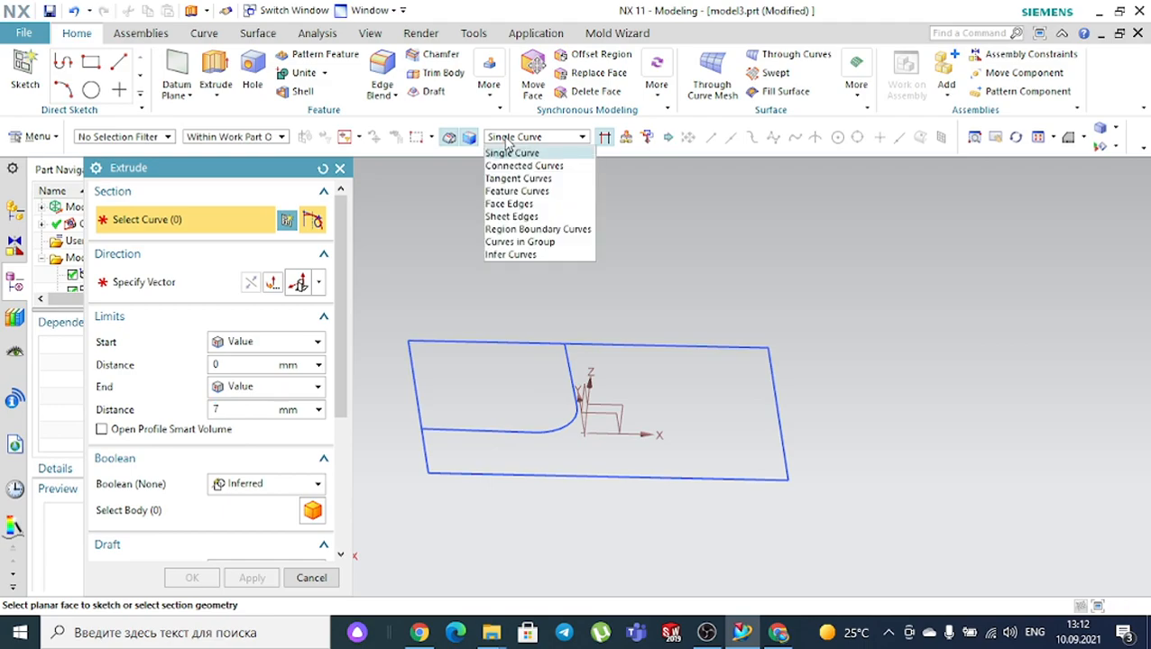
left_click(534, 231)
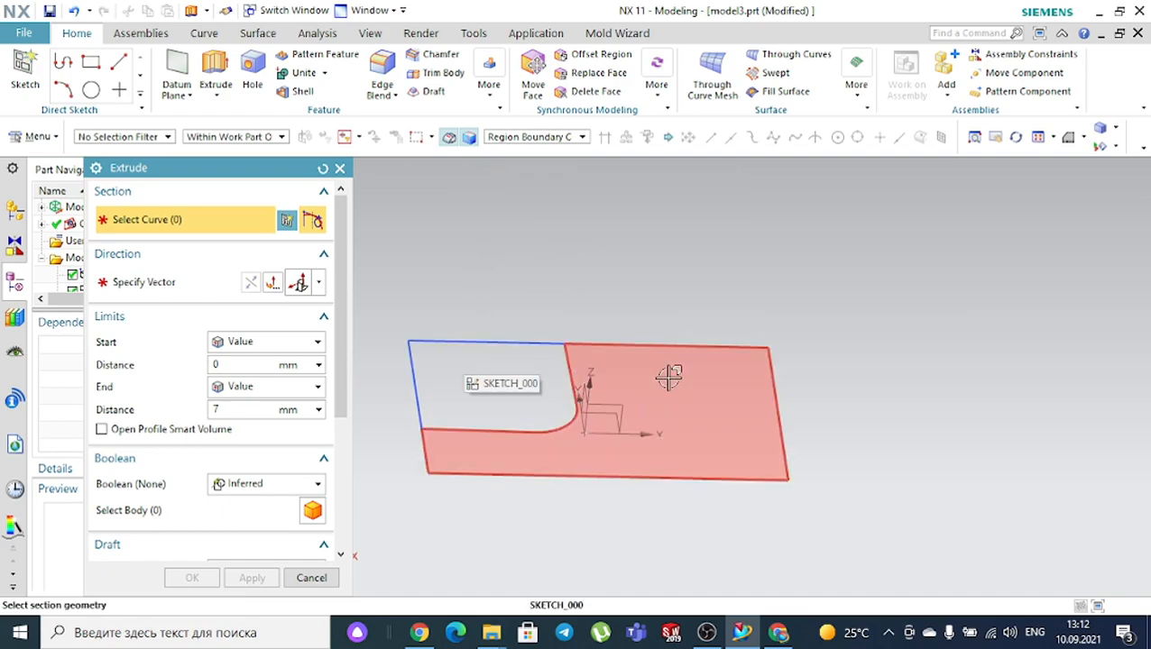
left_click(533, 356)
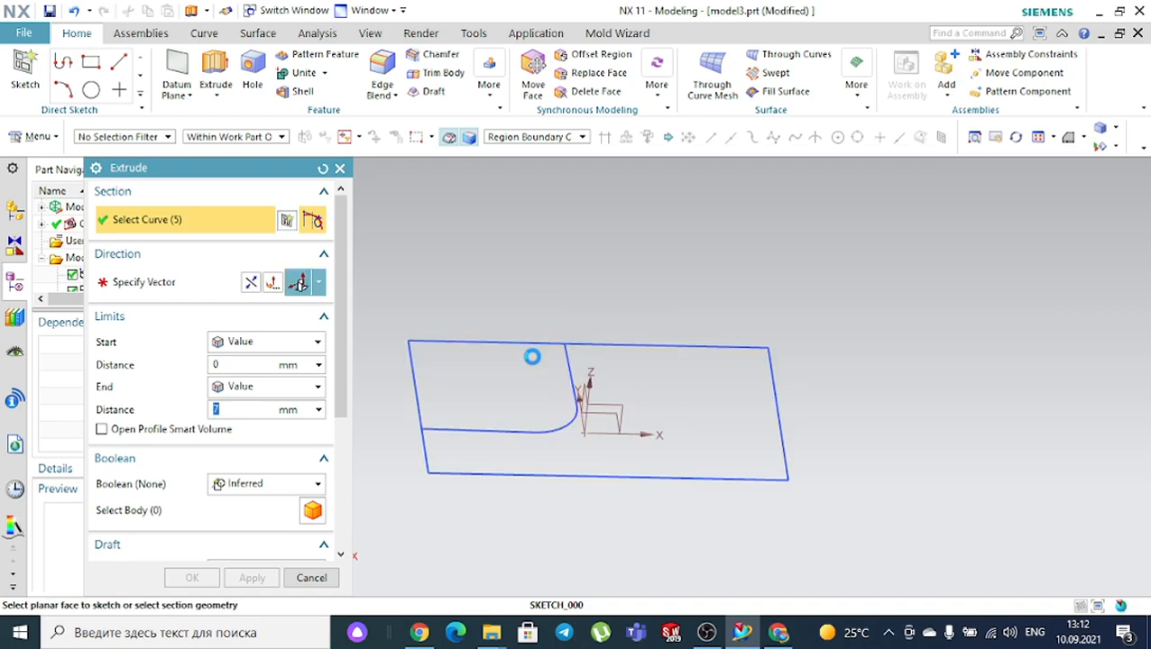
left_click_drag(507, 365, 512, 317)
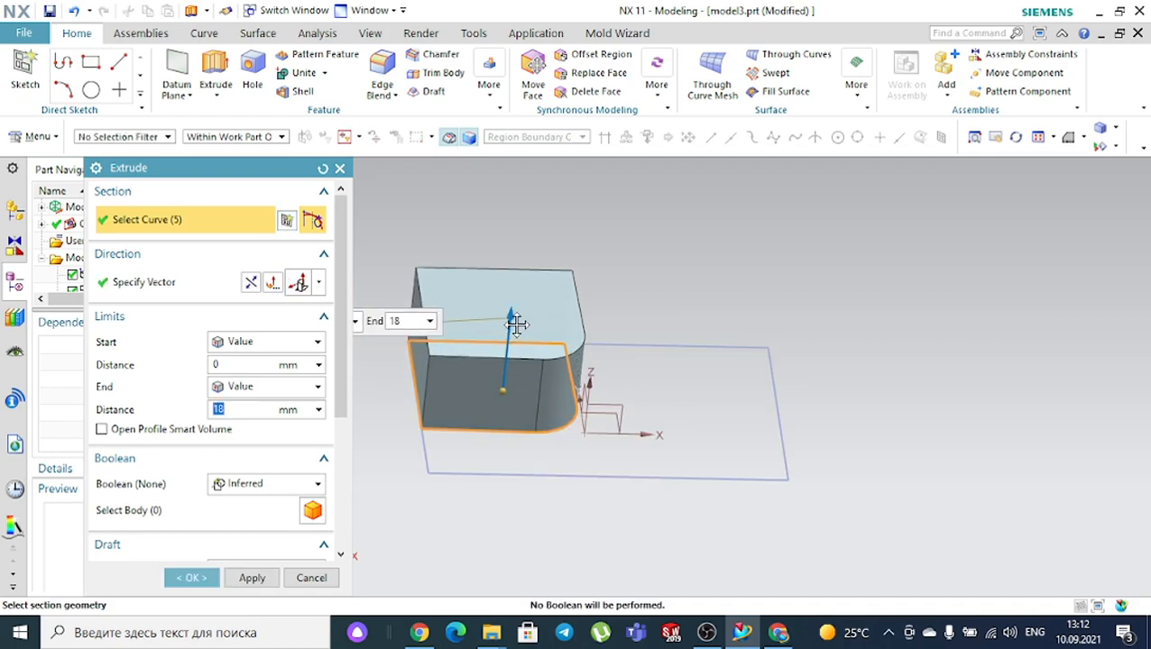
left_click(251, 577)
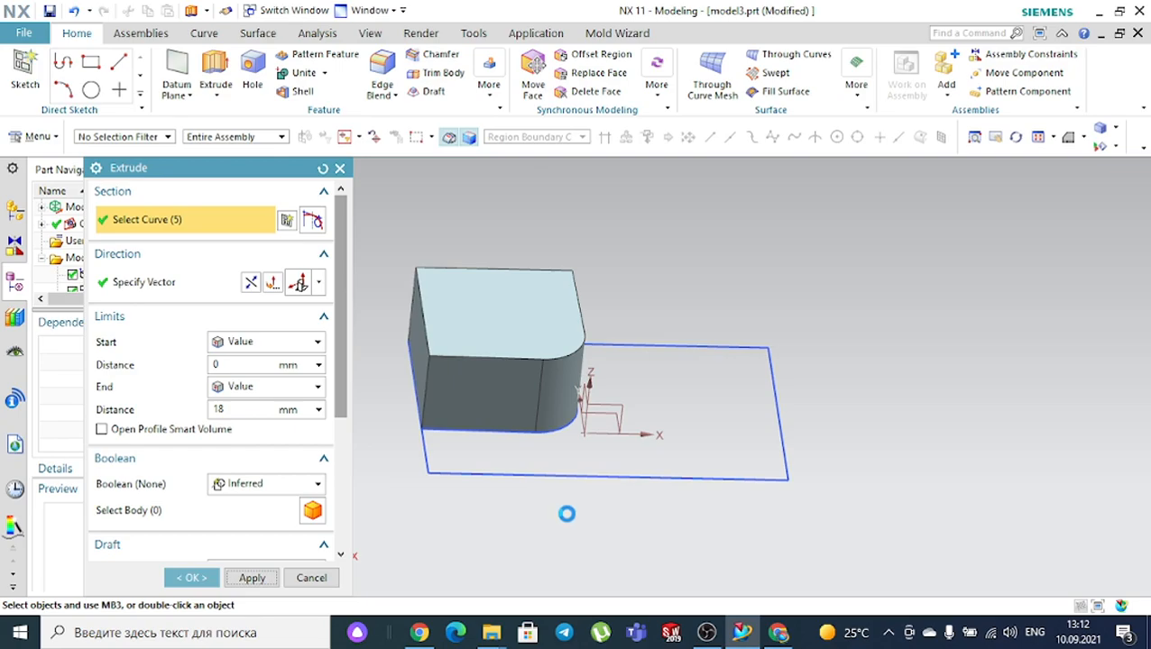
Extrude the remaining L-shaped region 6 mm, united with the corner block, and complete the feature
left_click(717, 384)
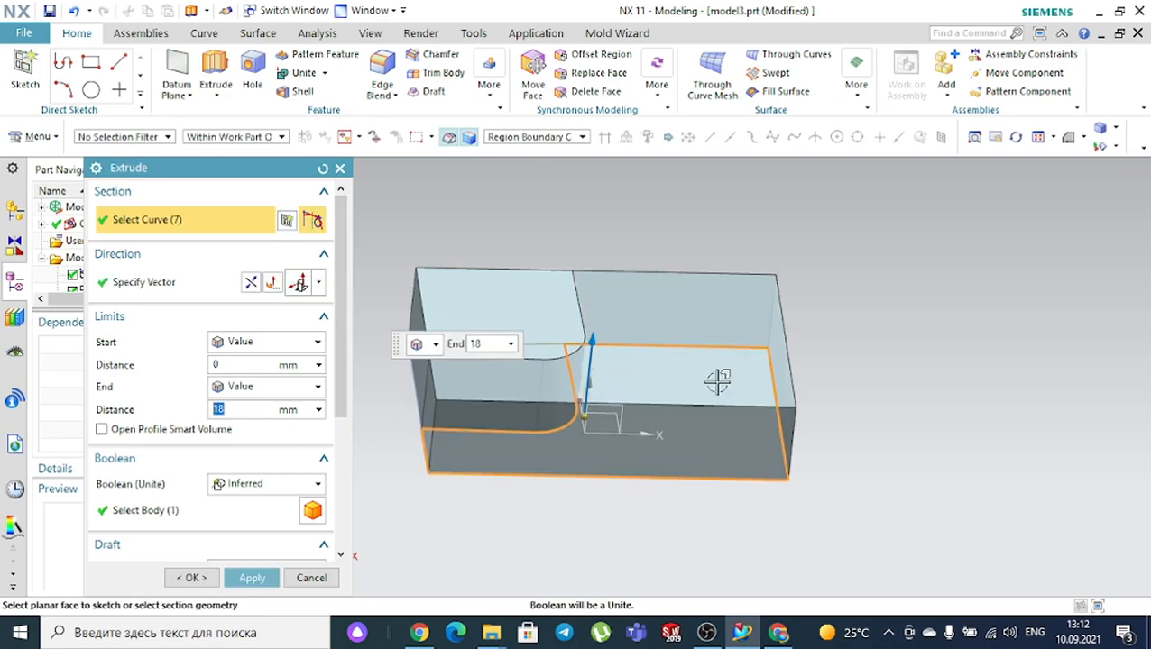
left_click_drag(591, 364, 588, 390)
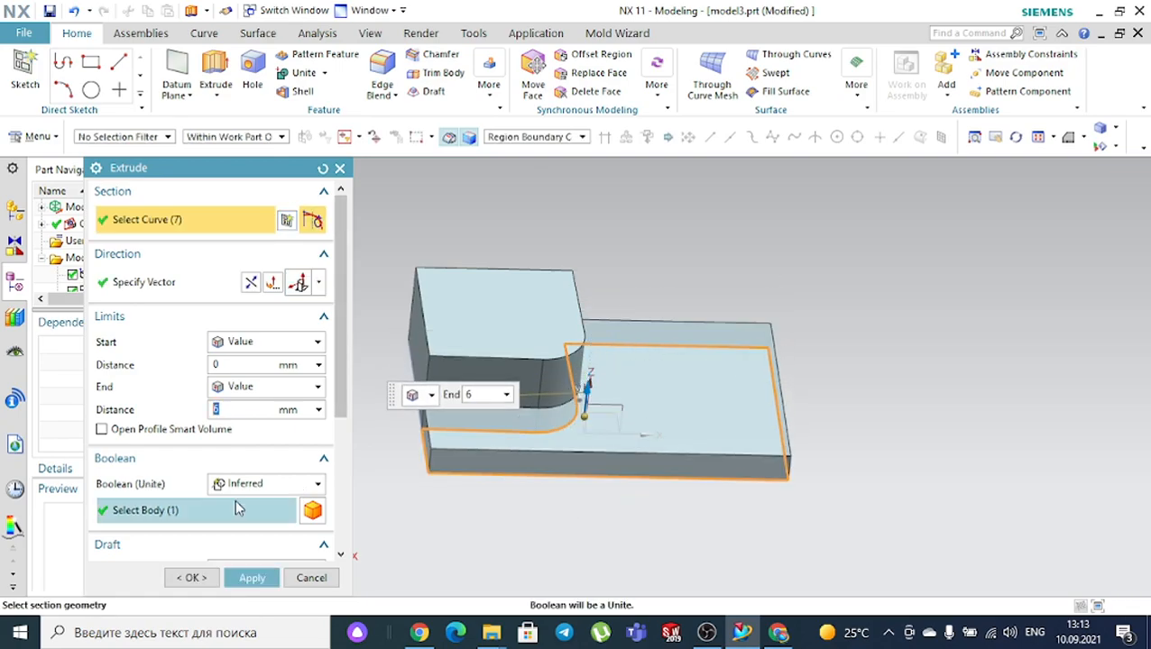
left_click(187, 577)
mouse_move(858, 374)
middle_mouse_down()
mouse_move(821, 333)
mouse_move(866, 336)
mouse_move(821, 364)
mouse_move(837, 364)
middle_mouse_up()
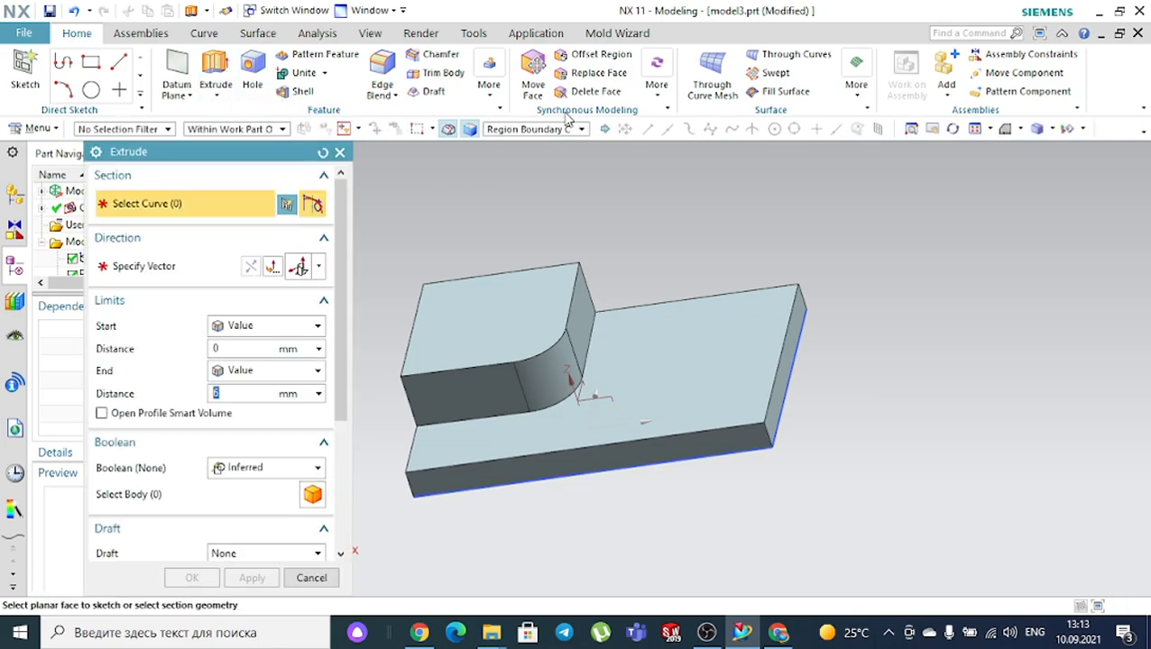
left_click(541, 134)
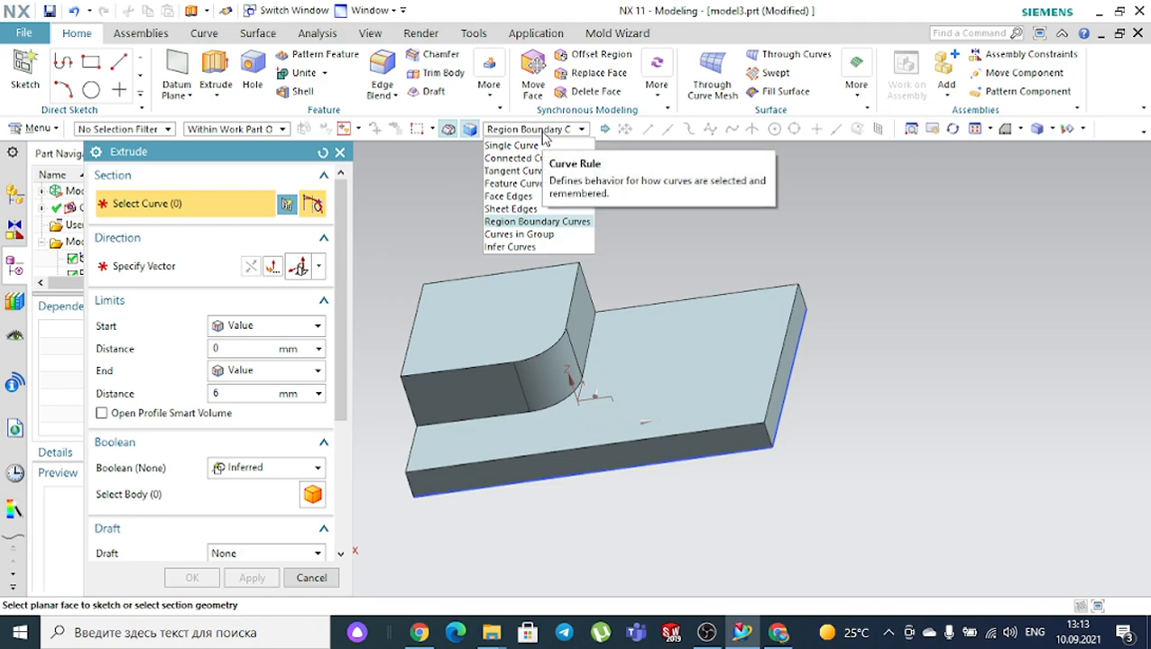
left_click(503, 247)
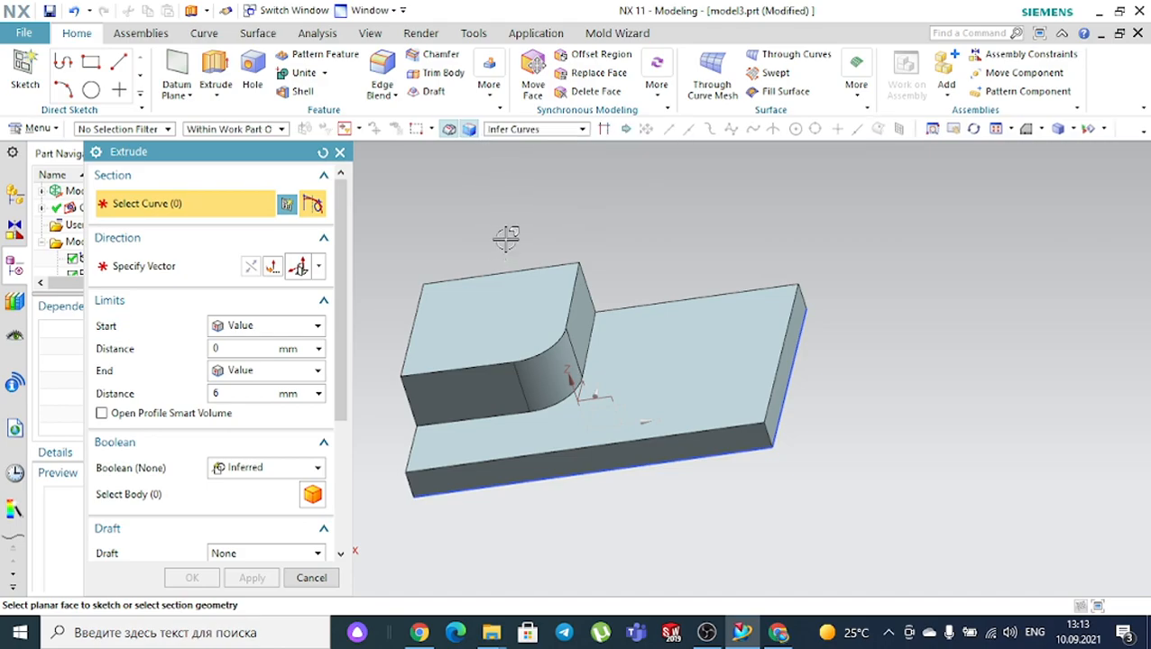
left_click(339, 151)
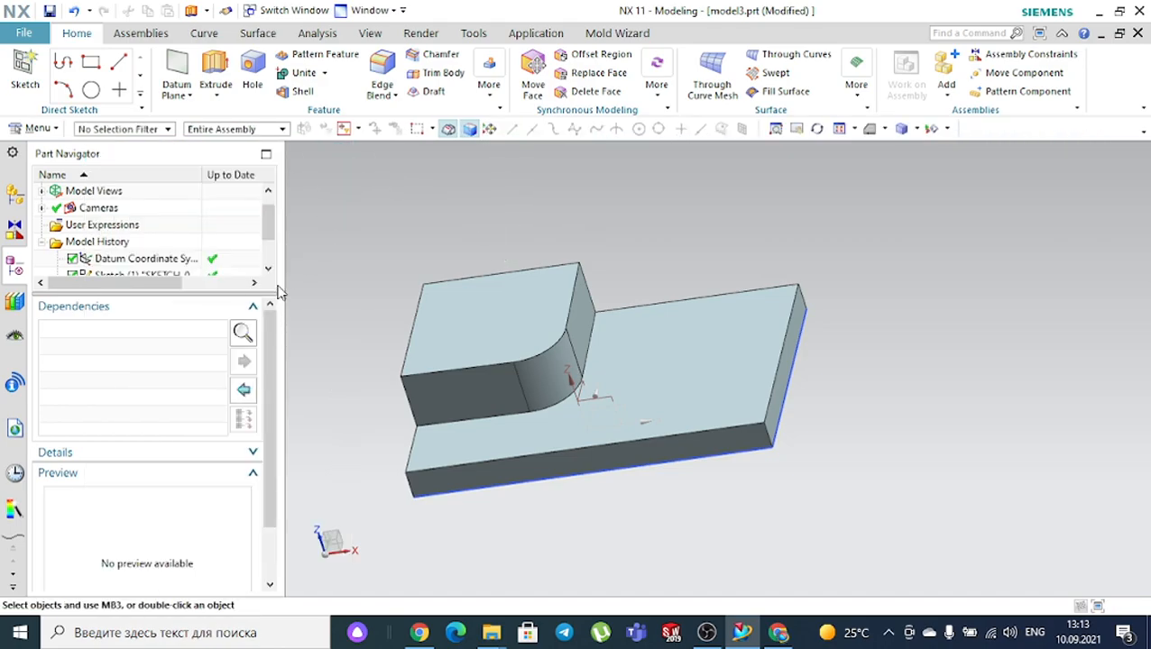
Select the two region-based extrudes together in the model history and delete them
scroll(137, 266, "down", 2)
left_click(132, 259)
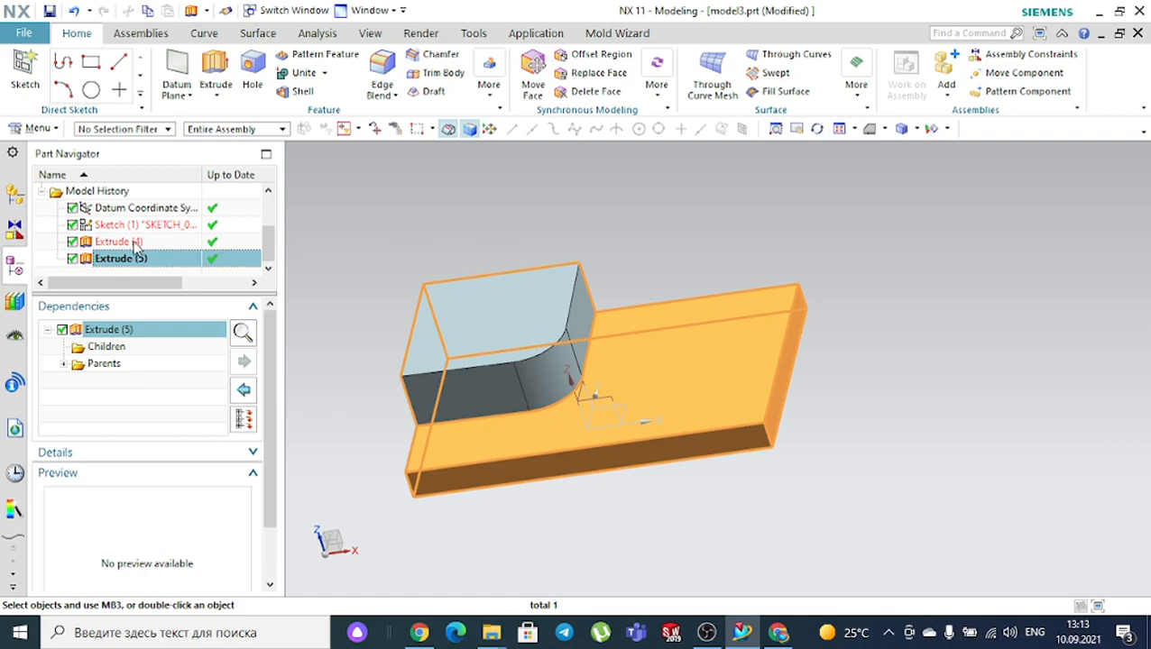
left_click(135, 244, "ctrl")
right_click(135, 244)
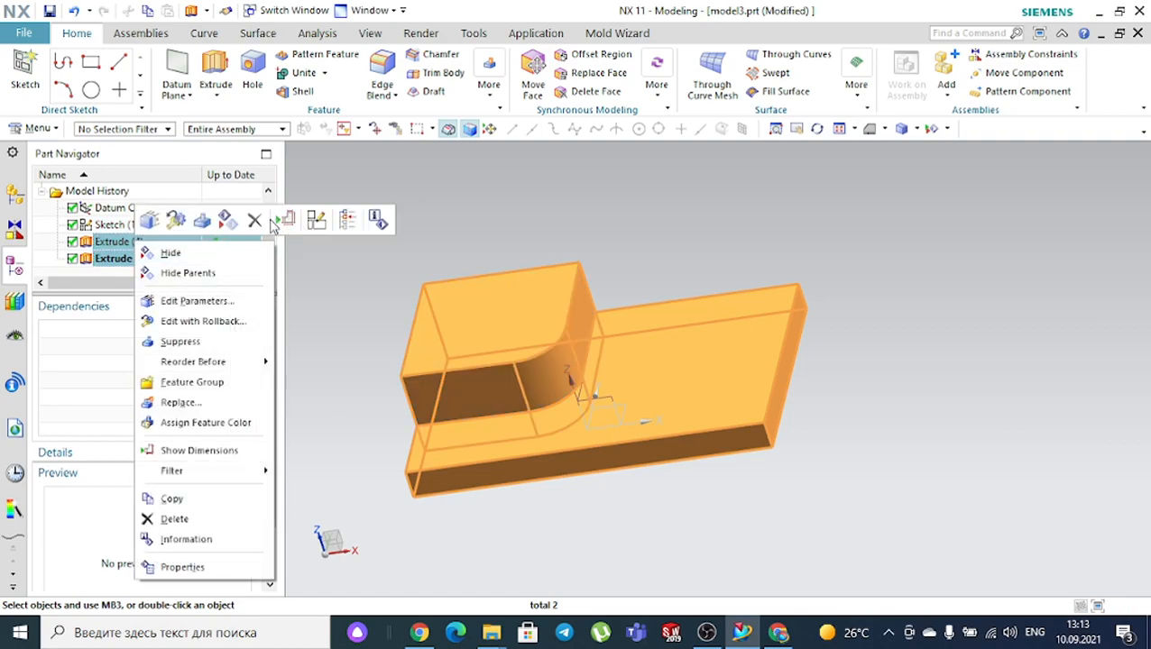
left_click(254, 220)
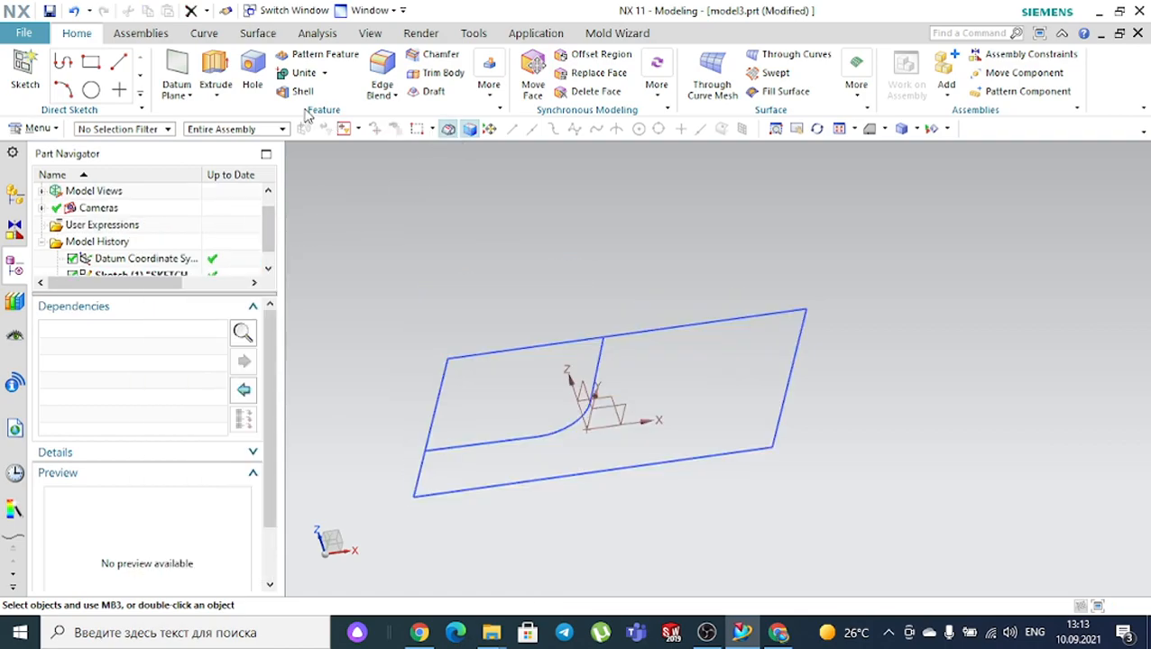
Try extruding all the sketch curves with the Infer Curves rule to an end distance of 27 mm, and cancel the Extrude
left_click(216, 76)
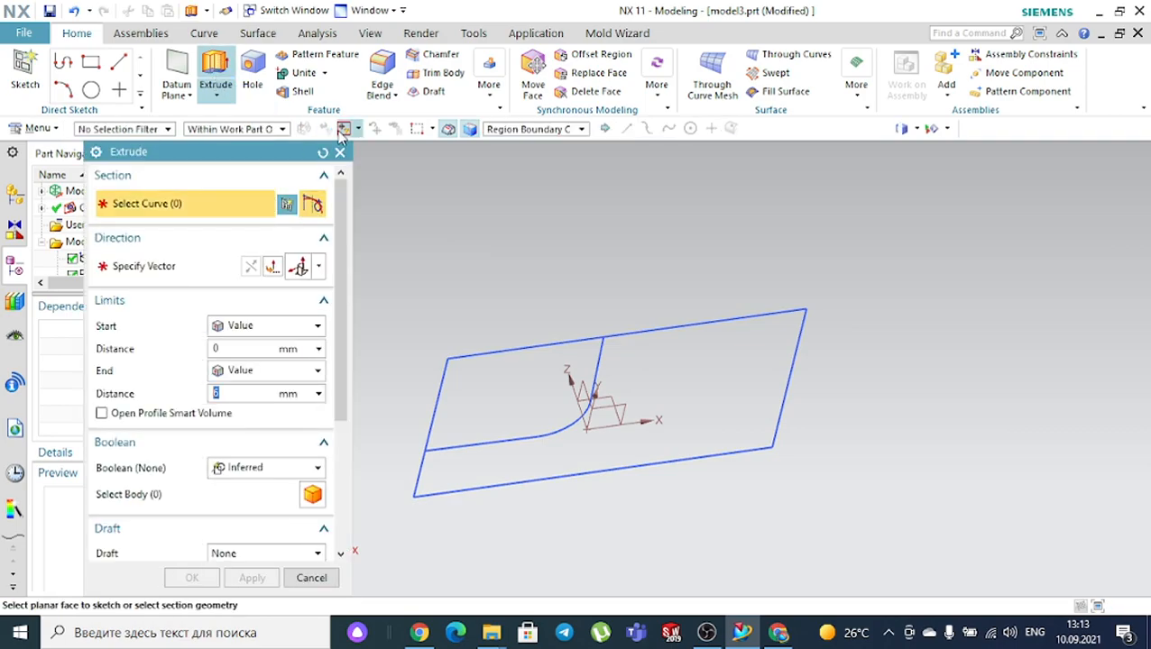
left_click(509, 131)
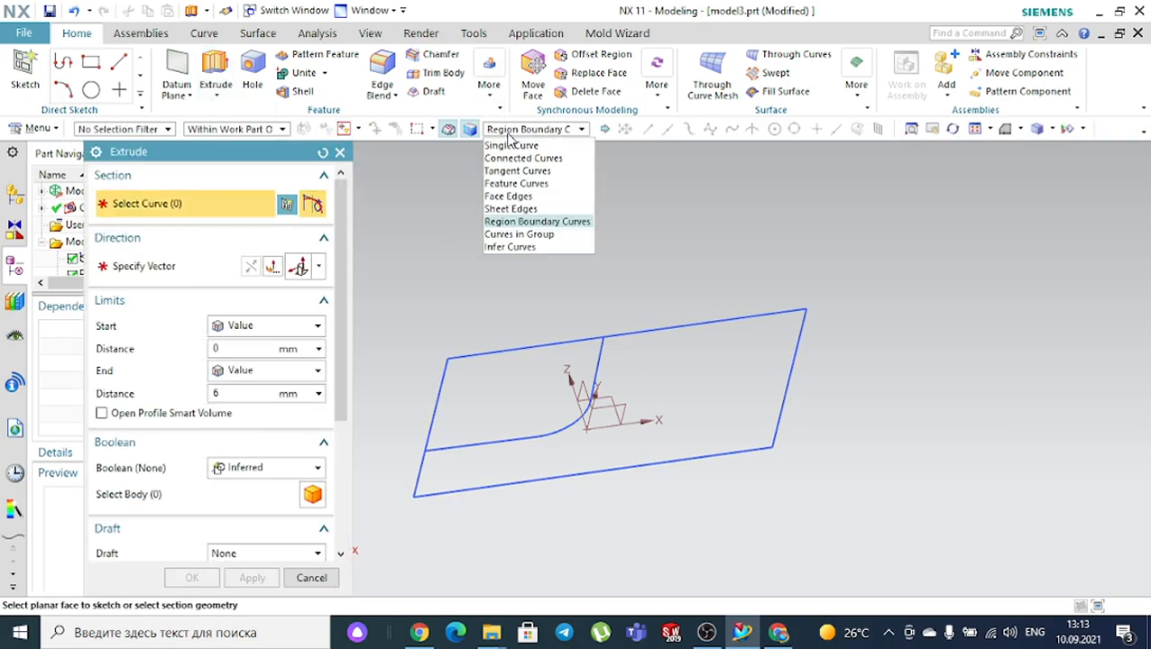
left_click(508, 246)
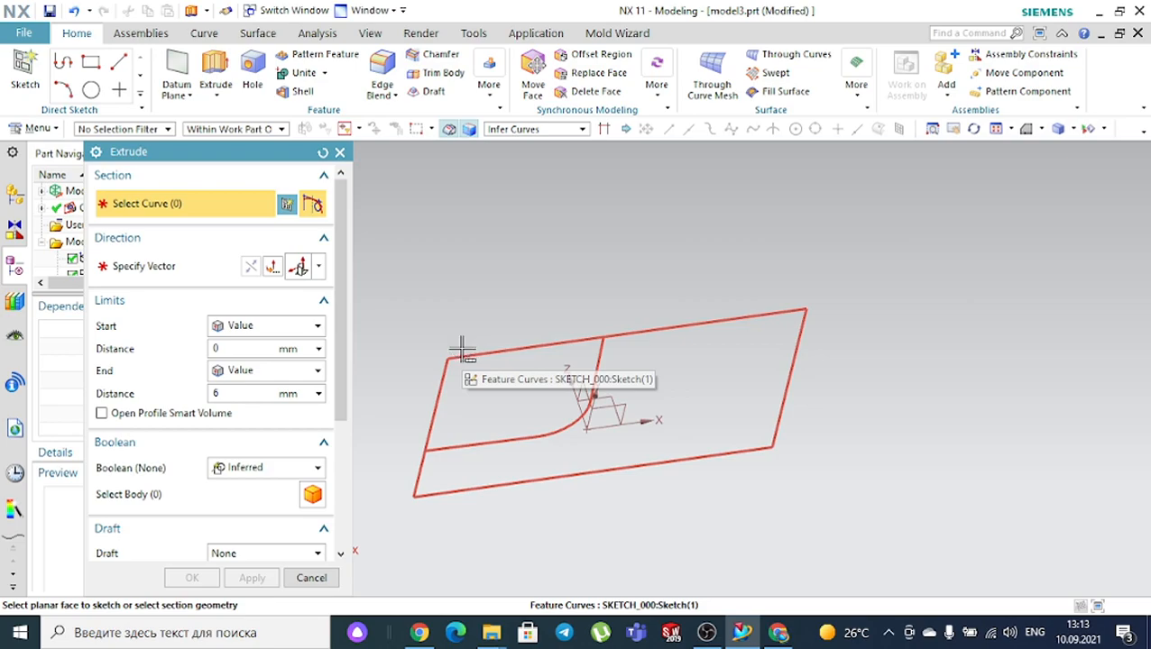
left_click(461, 350)
left_click(534, 359)
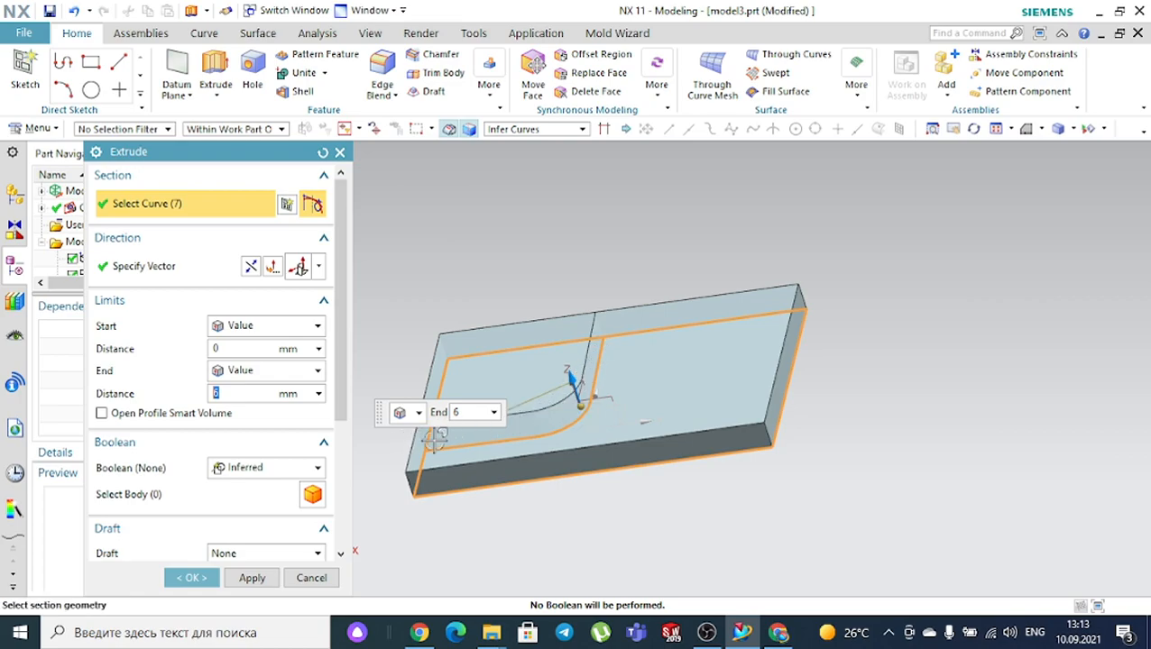
left_click_drag(574, 384, 530, 300)
mouse_move(534, 507)
middle_mouse_down()
mouse_move(546, 465)
mouse_move(533, 492)
middle_mouse_up()
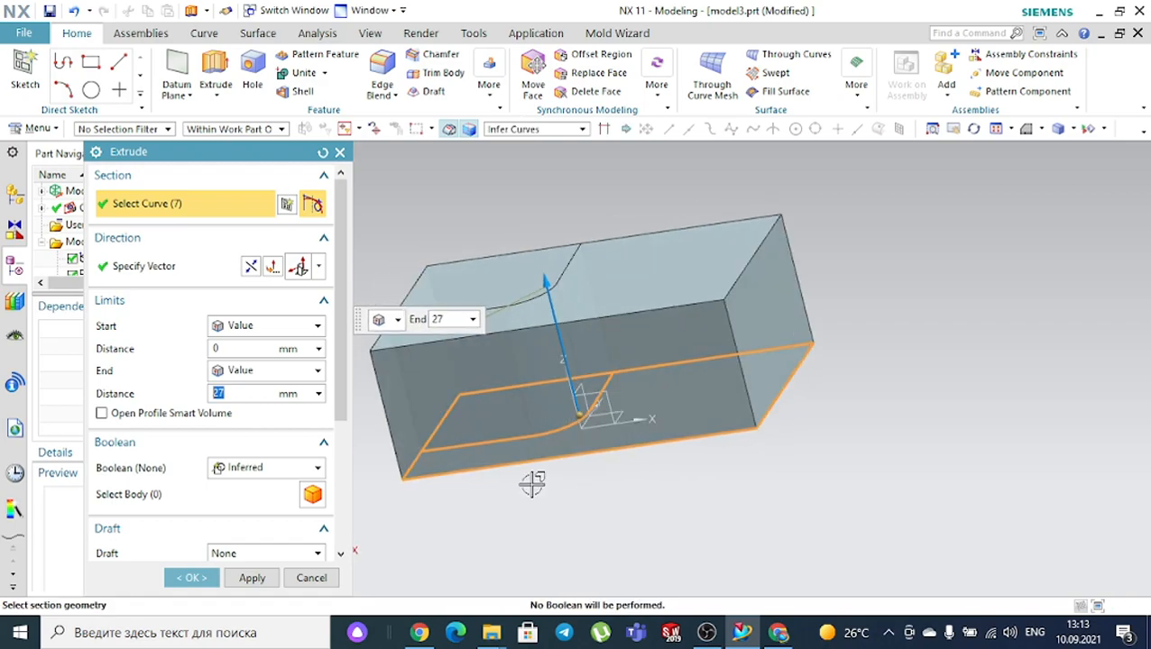
left_click(339, 153)
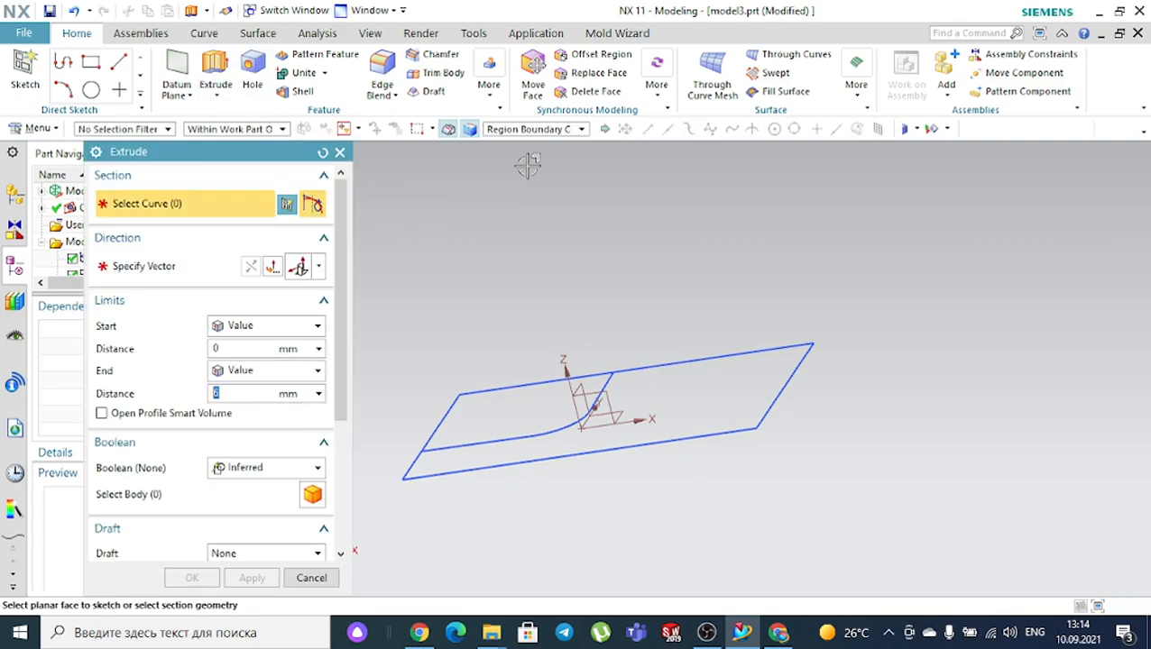
Begin an Extrude section with the Tangent Curves rule from the chain of two inner lines and their connecting arc
left_click(533, 129)
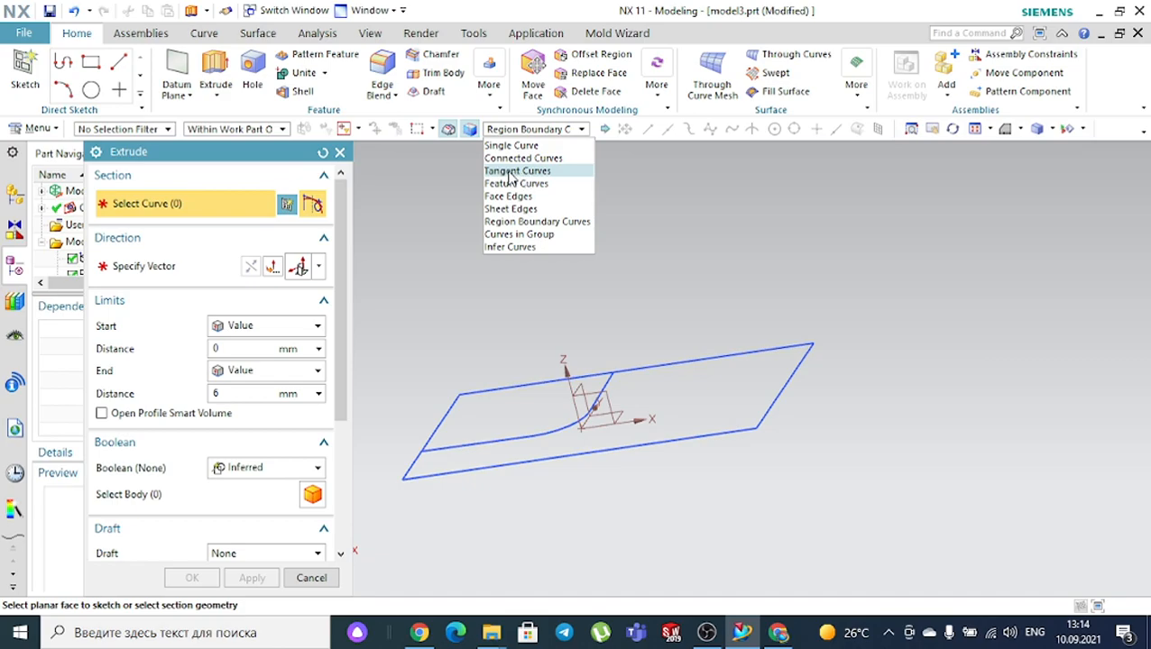
left_click(511, 173)
middle_click_drag(506, 211, 518, 270)
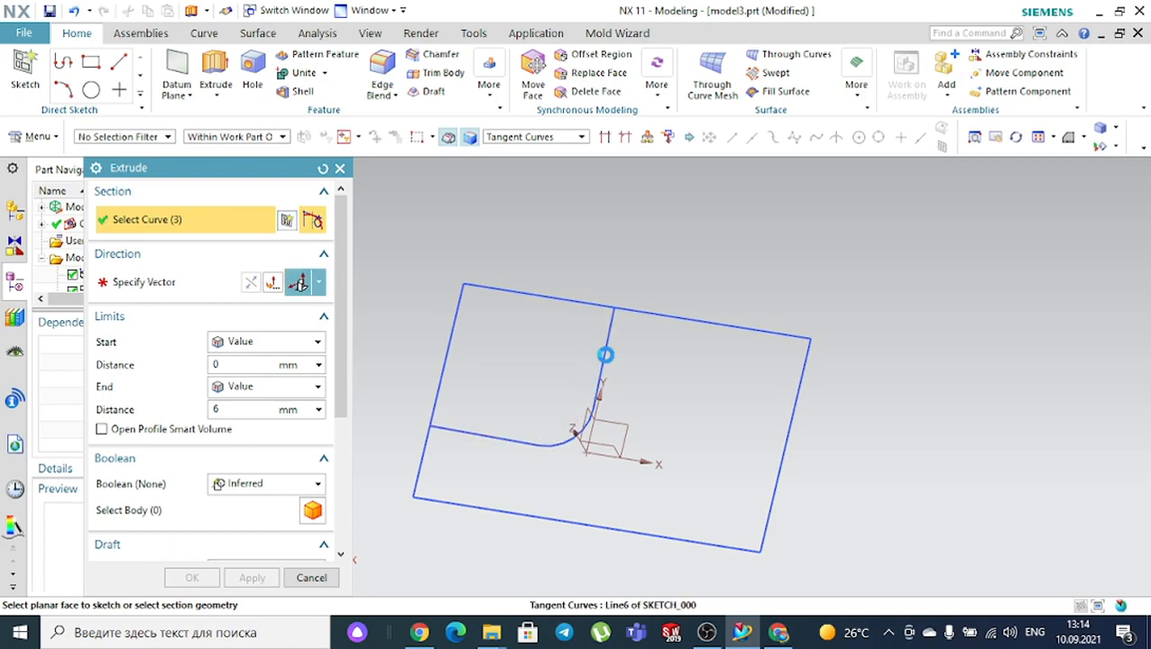
left_click(606, 357)
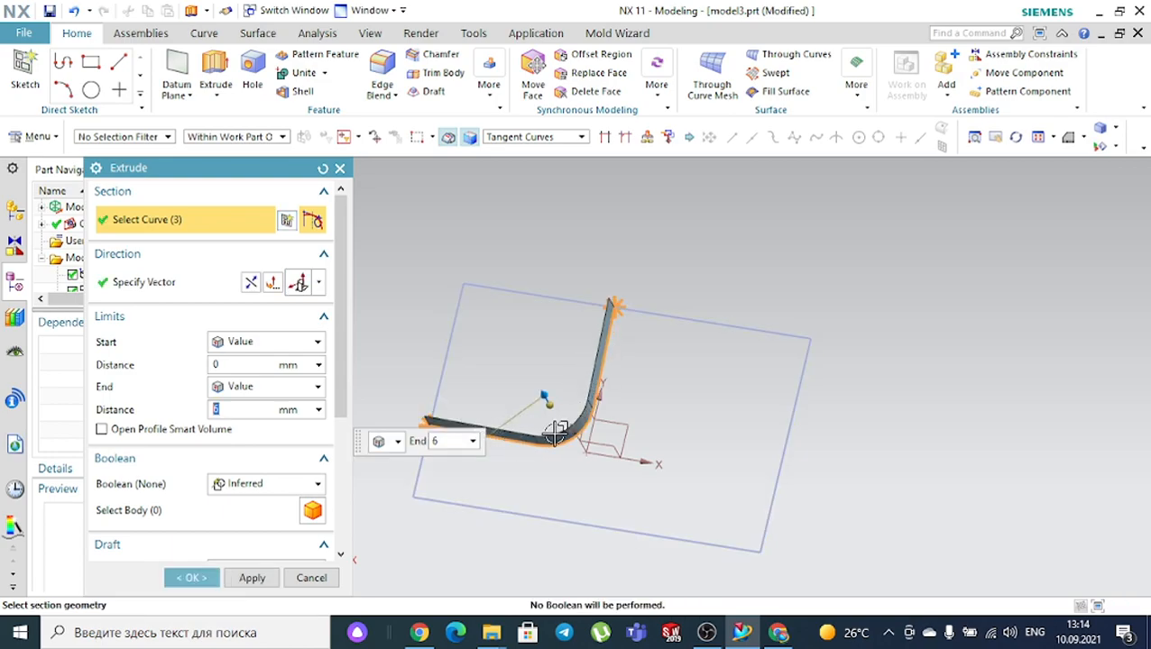
Add the four outer sides of the rectangle to the tangent-curve section one by one, and cancel the Extrude
left_click(719, 323)
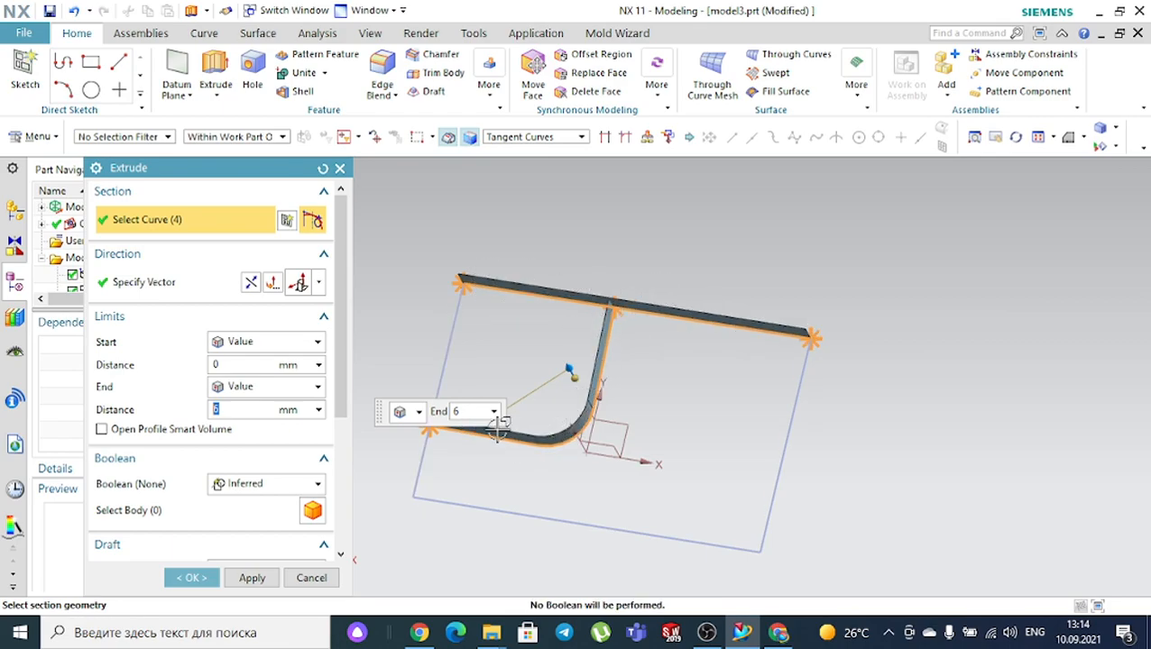
left_click(444, 350)
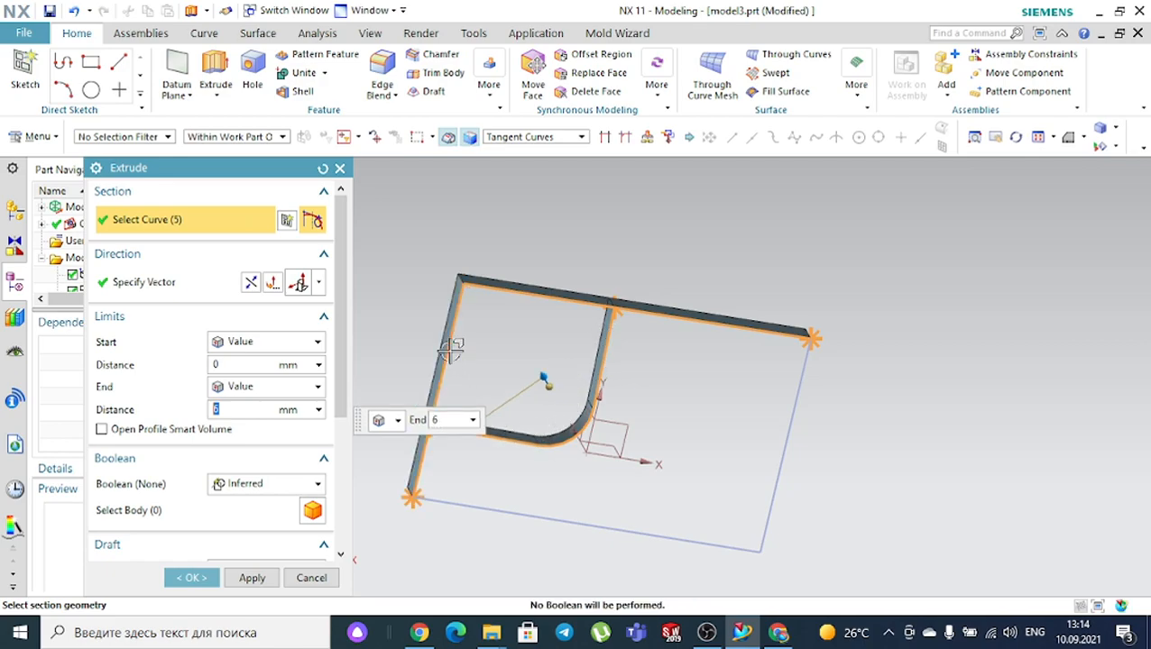
left_click(500, 502)
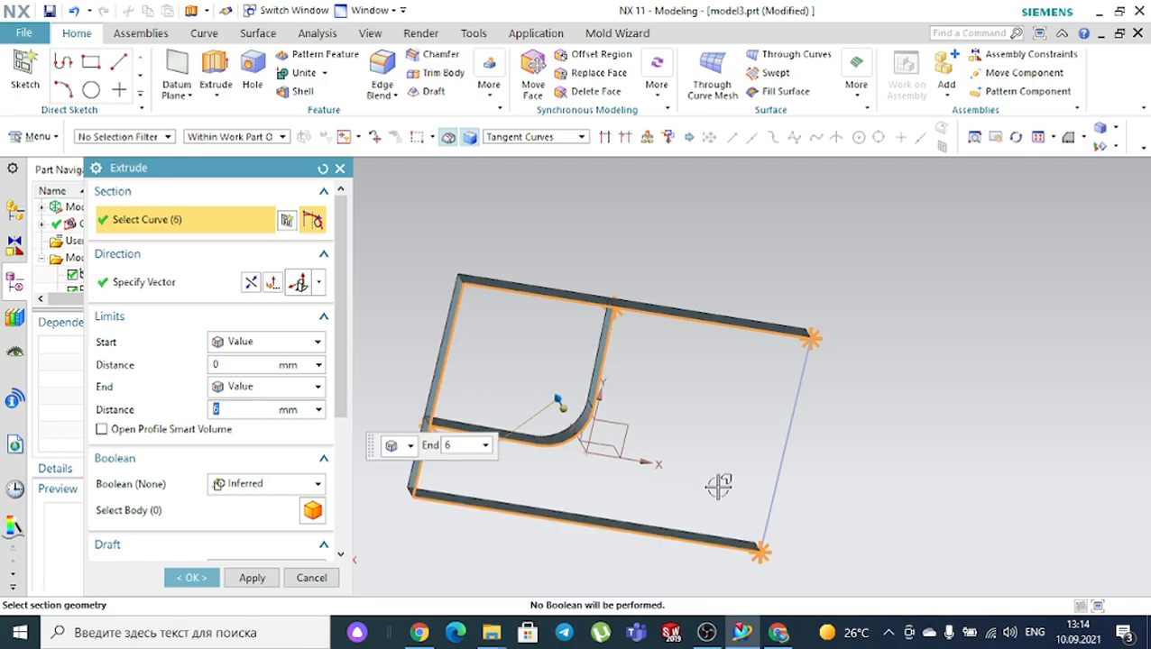
left_click(786, 442)
middle_click_drag(880, 443, 884, 398)
left_click(341, 167)
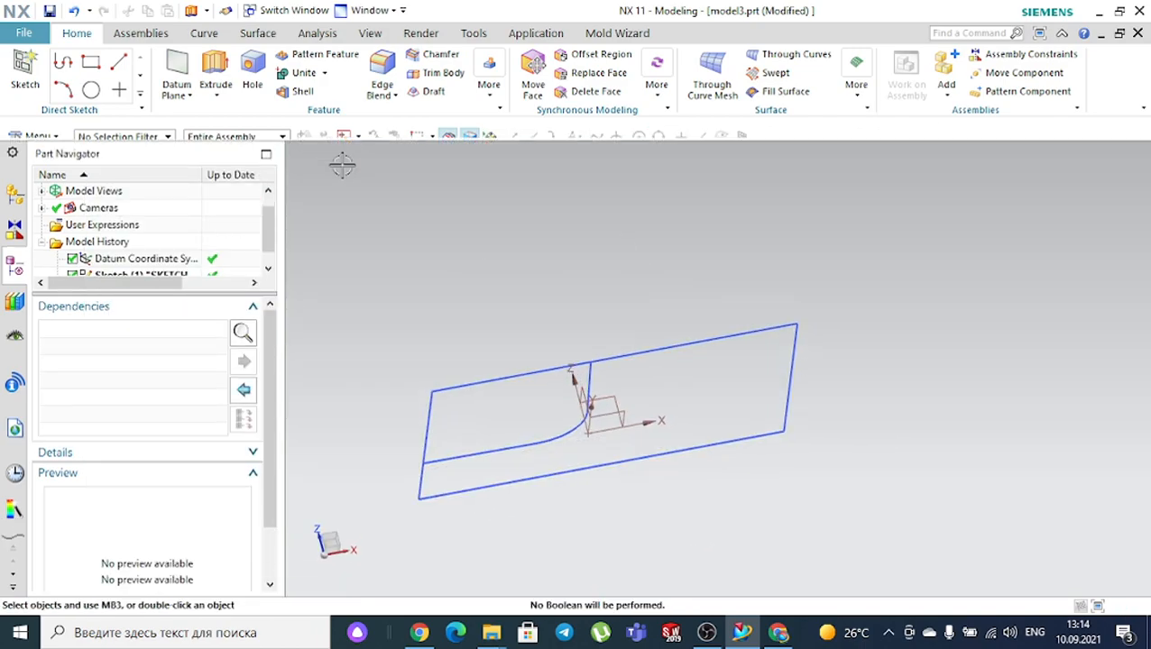
Extrude only the rounded corner region upward into a block using the Region Boundary Curves rule
left_click(215, 74)
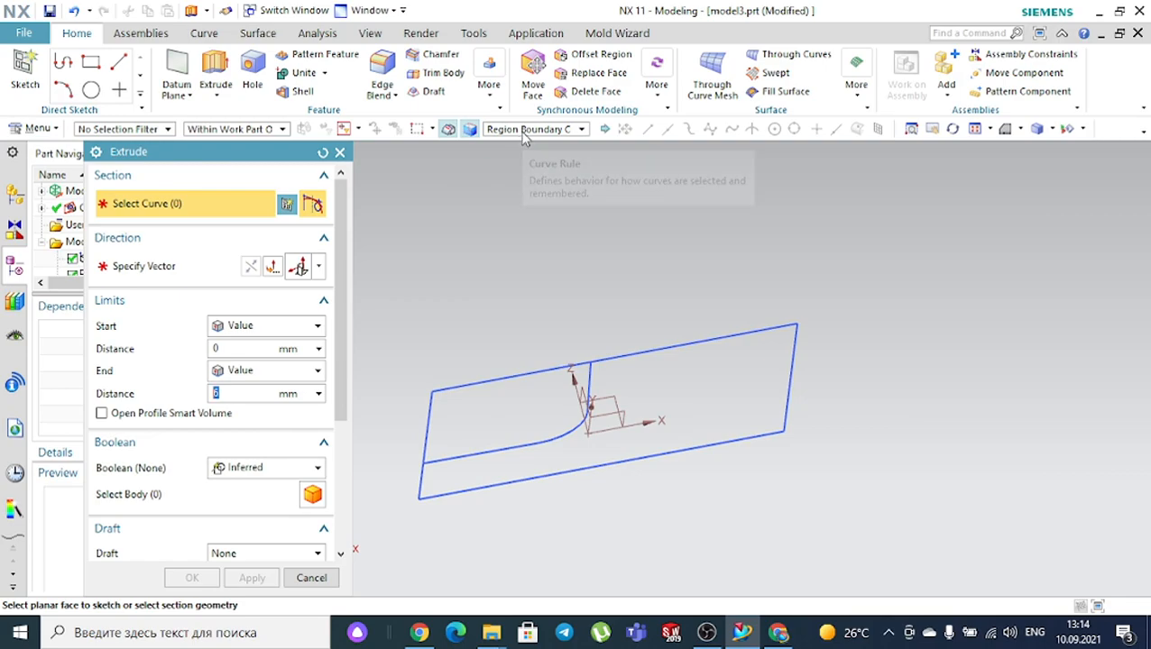
left_click(488, 382)
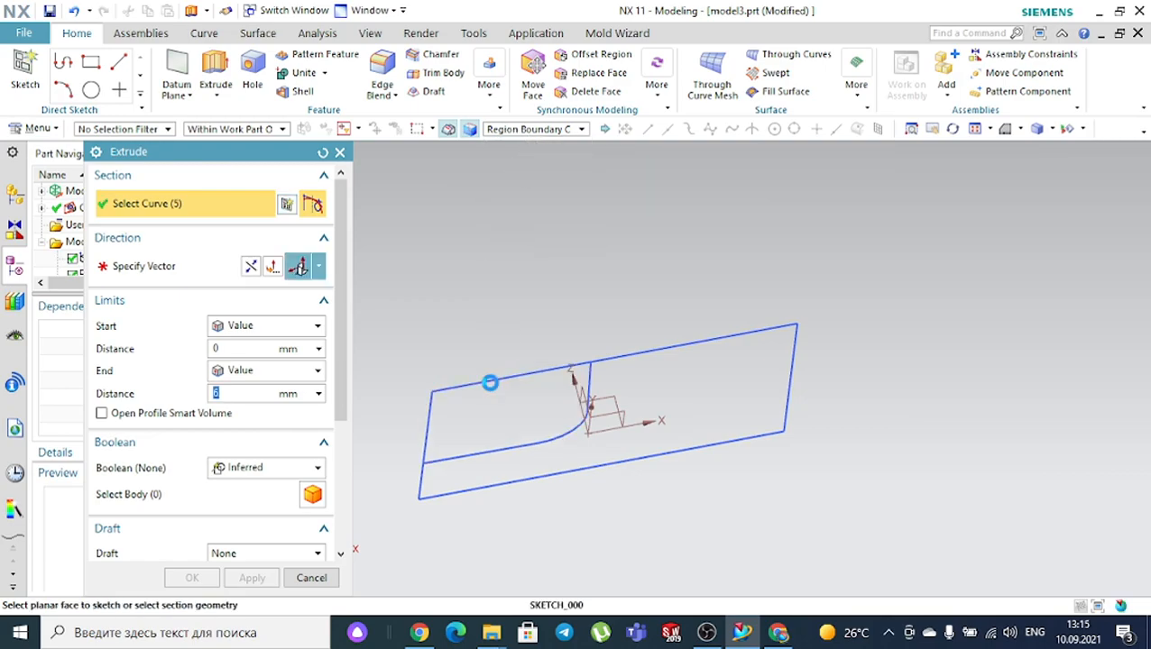
left_click_drag(488, 328, 488, 309)
left_click(191, 577)
mouse_move(627, 300)
middle_mouse_down()
mouse_move(565, 328)
mouse_move(621, 274)
mouse_move(622, 311)
middle_mouse_up()
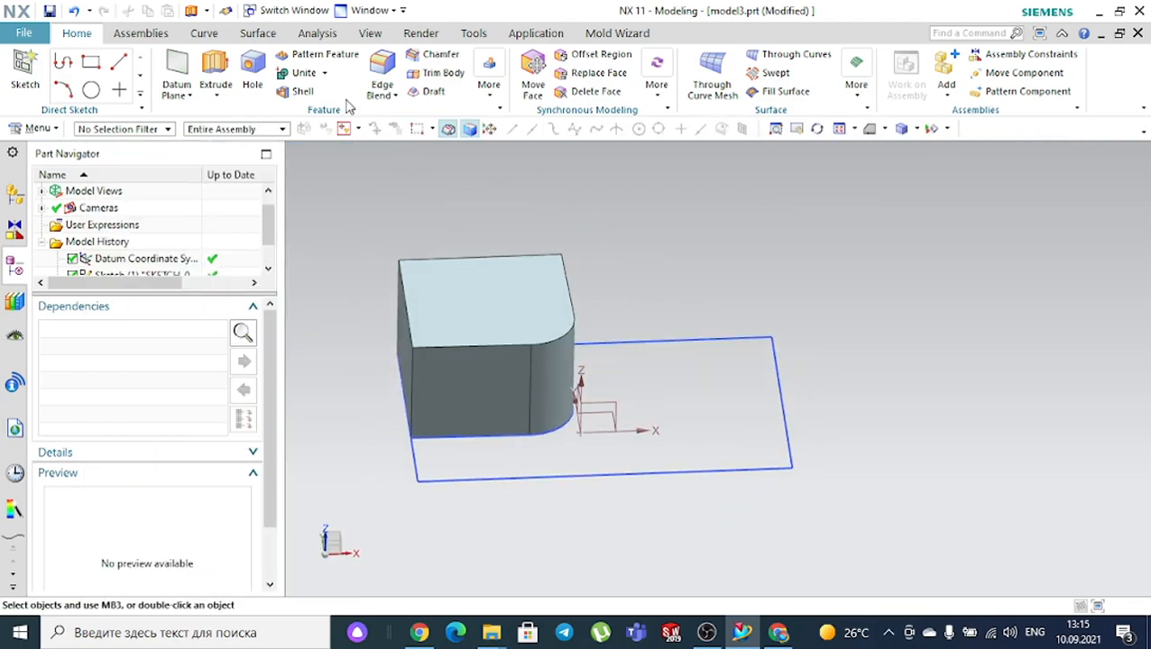
left_click(216, 77)
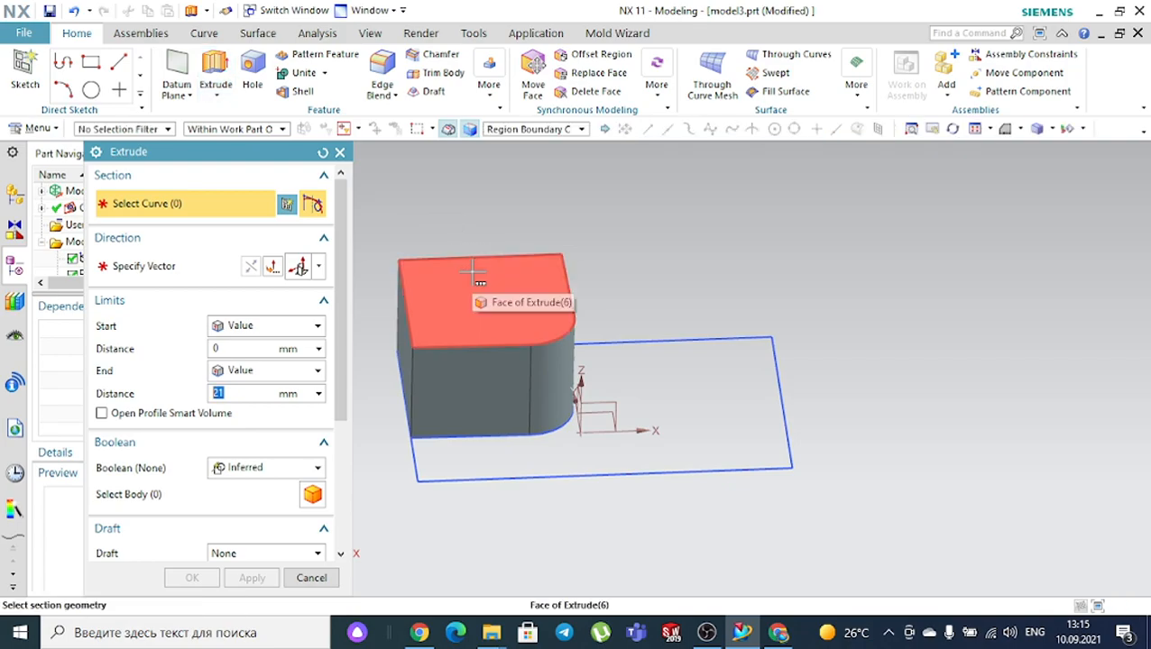
left_click(548, 132)
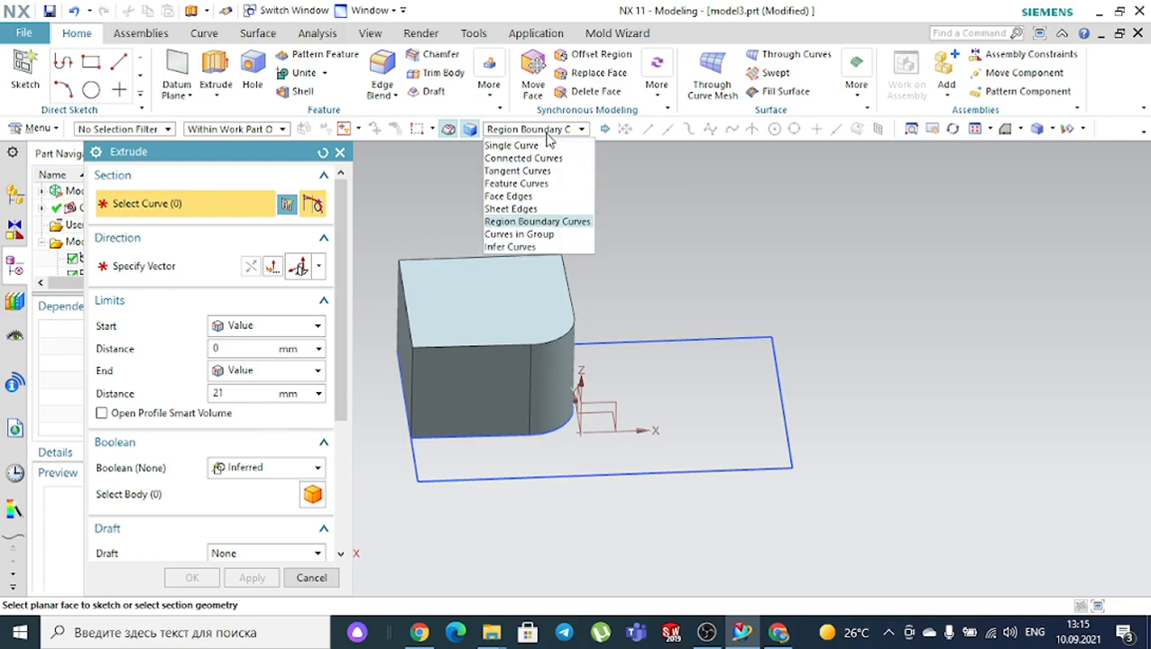
left_click(519, 184)
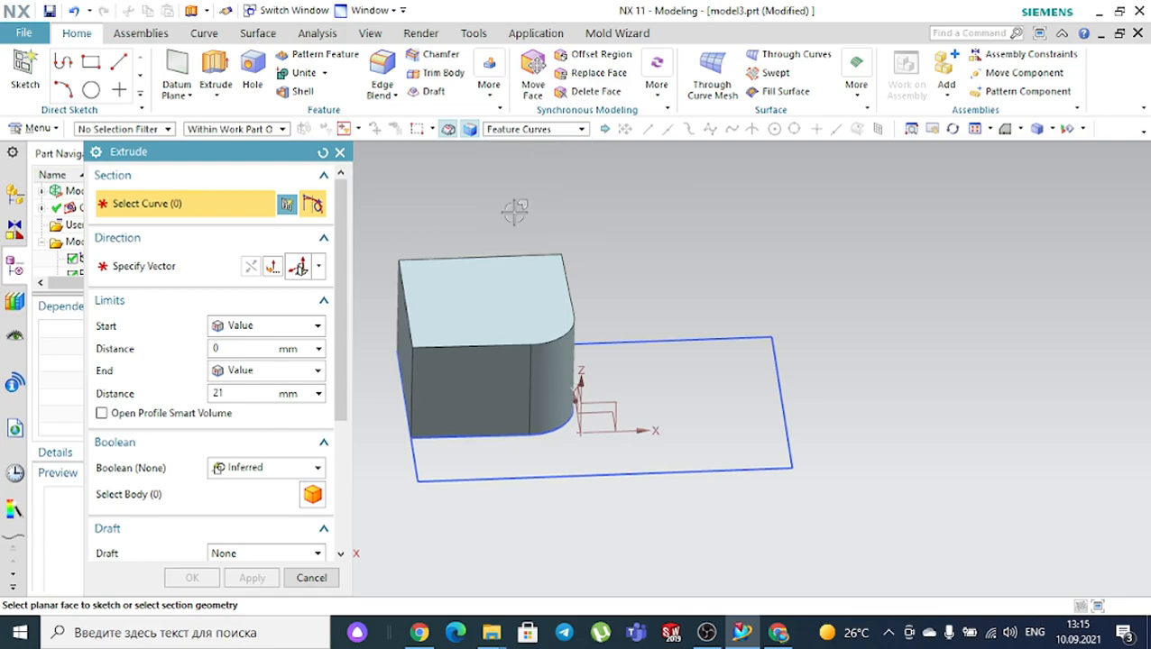
left_click(468, 254)
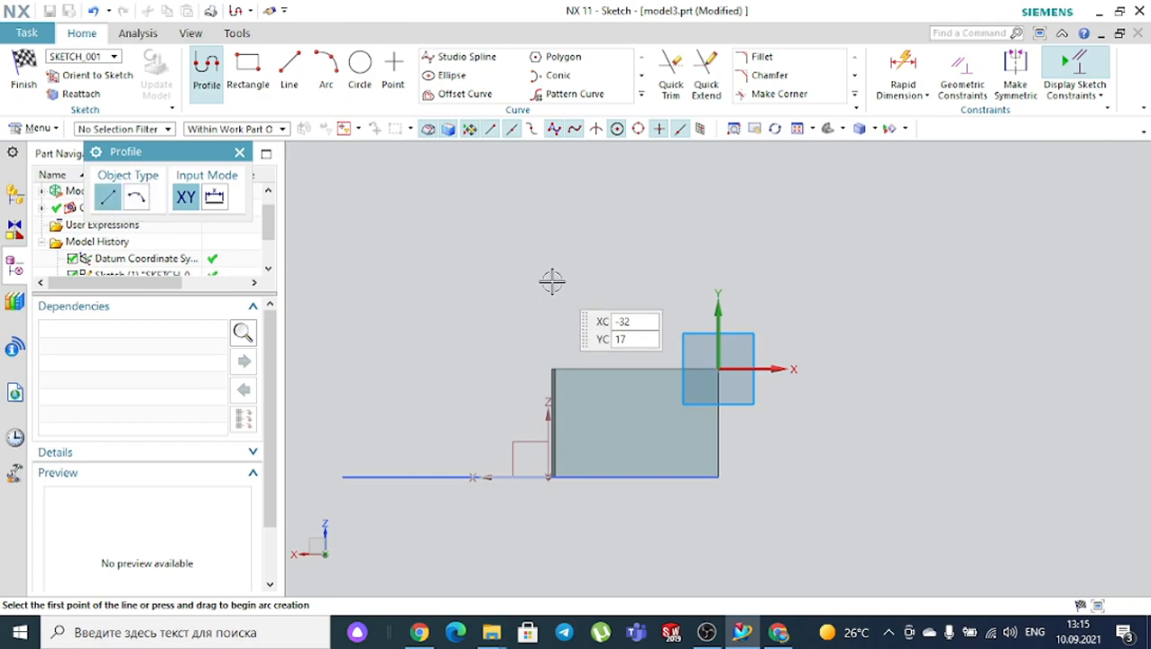
left_click(239, 153)
left_click(23, 74)
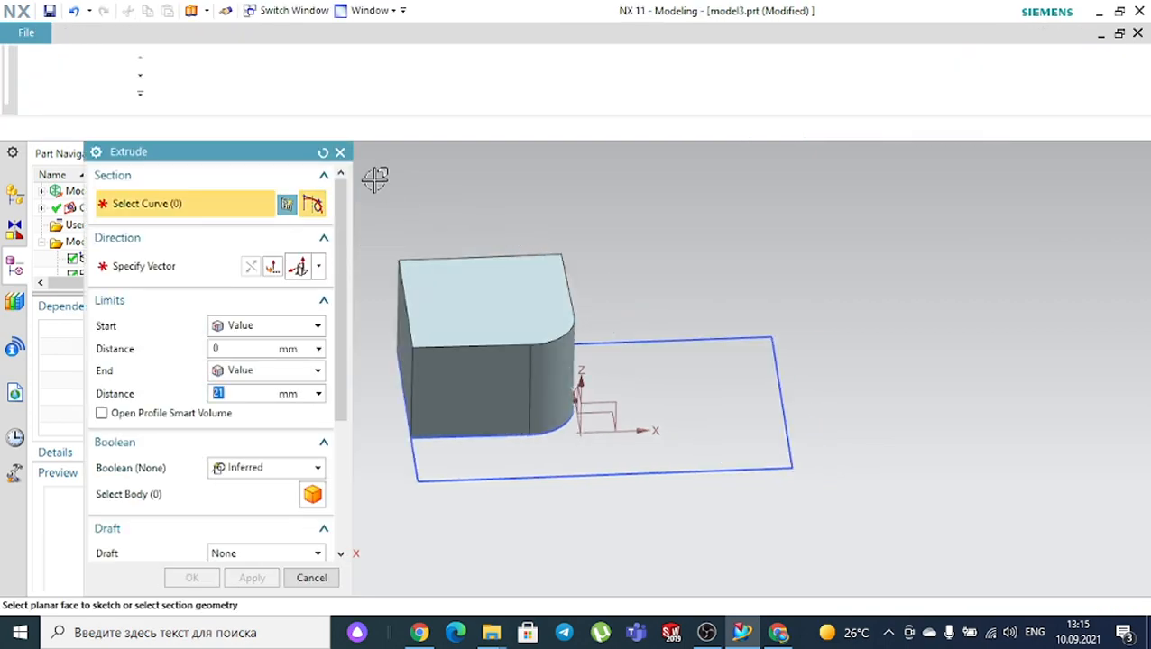
left_click(340, 153)
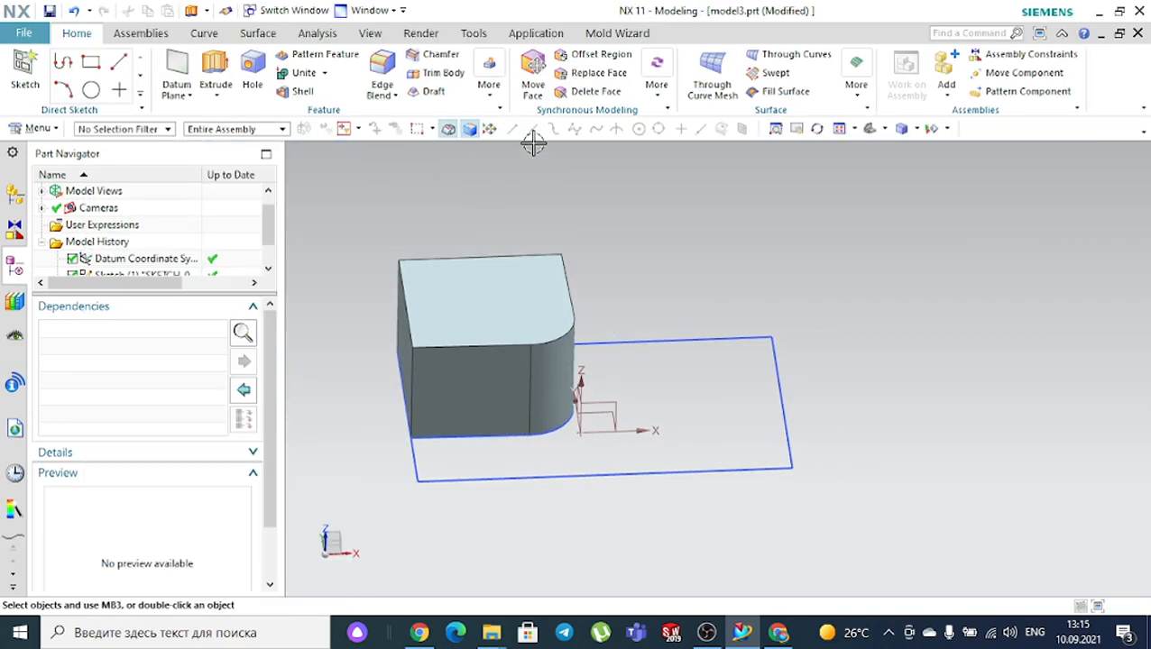
Open the rounded corner block's Extrude feature for editing, review the available curve rules, and cancel the edit
scroll(168, 269, "down", 1)
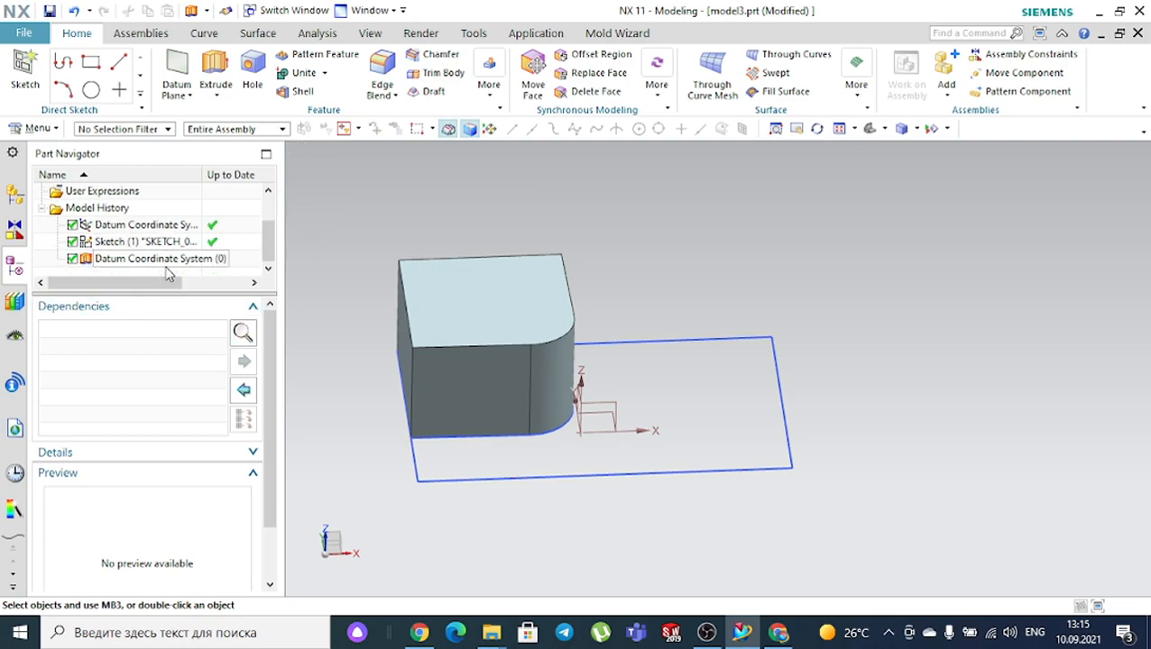
double_click(165, 259)
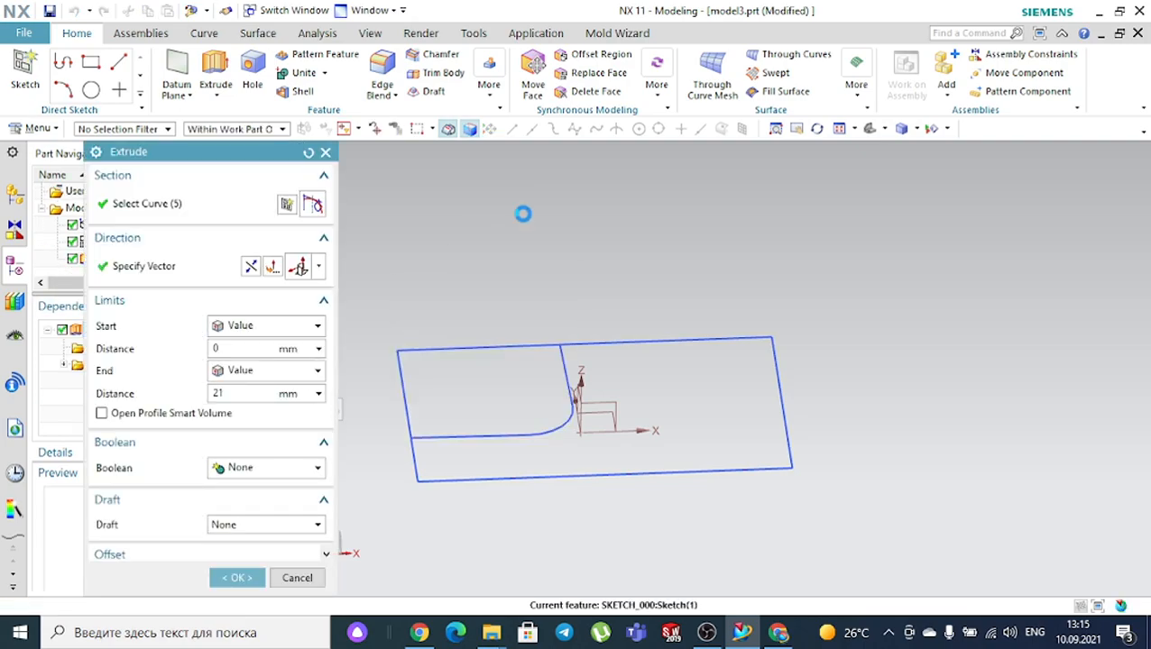
left_click(541, 129)
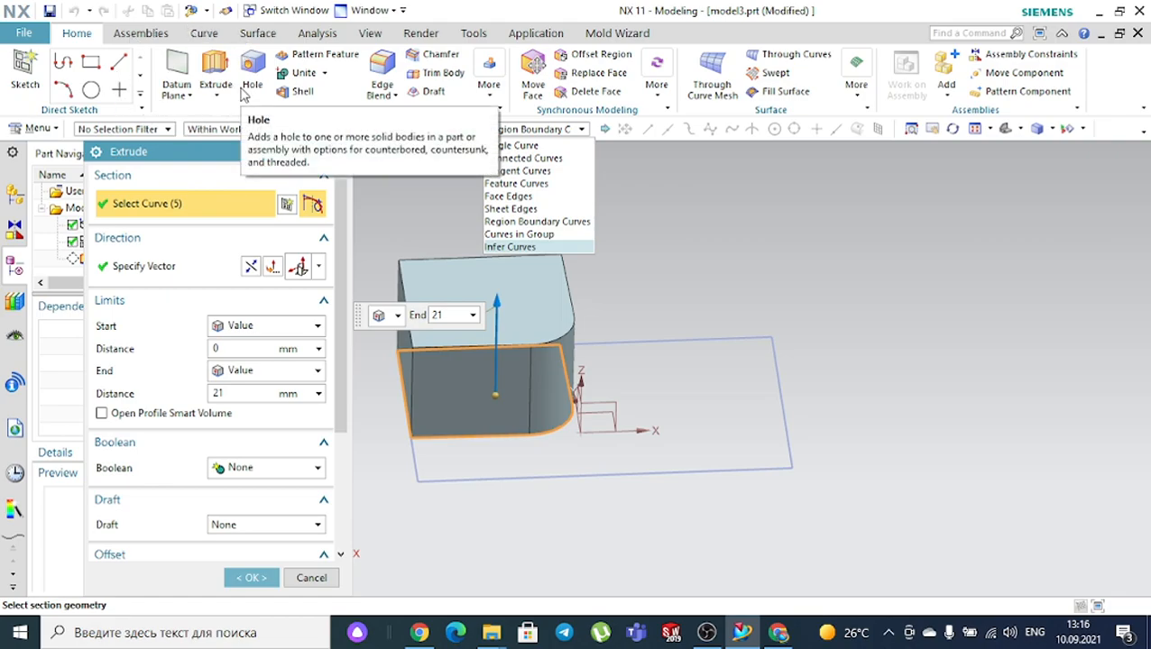
left_click(424, 185)
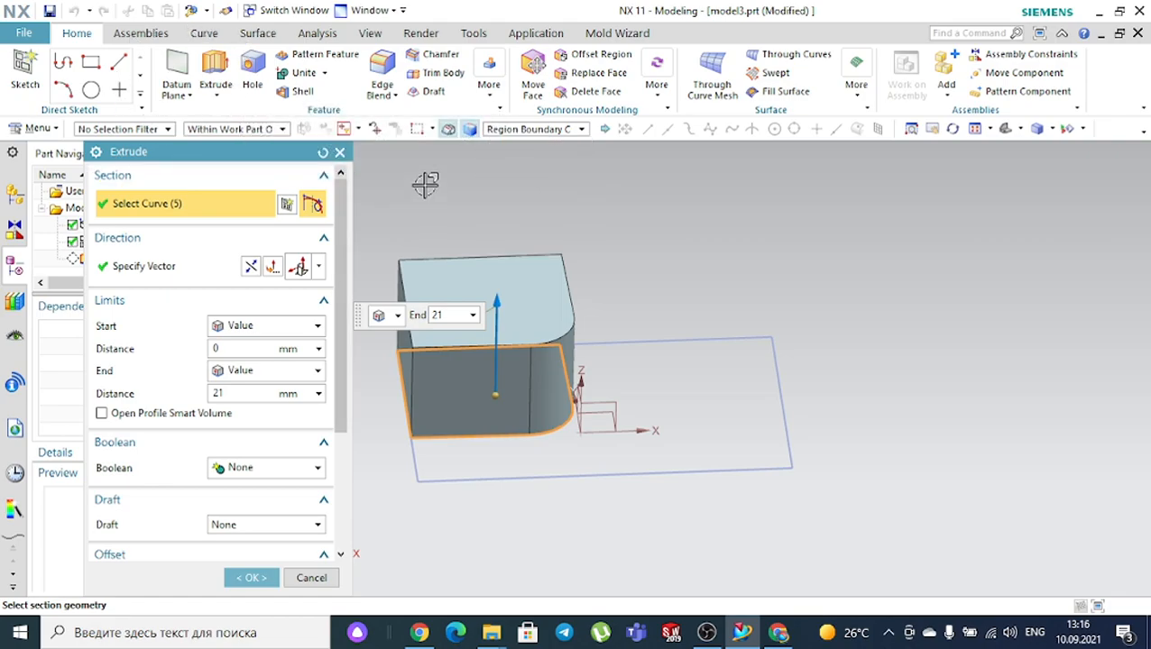
left_click(343, 154)
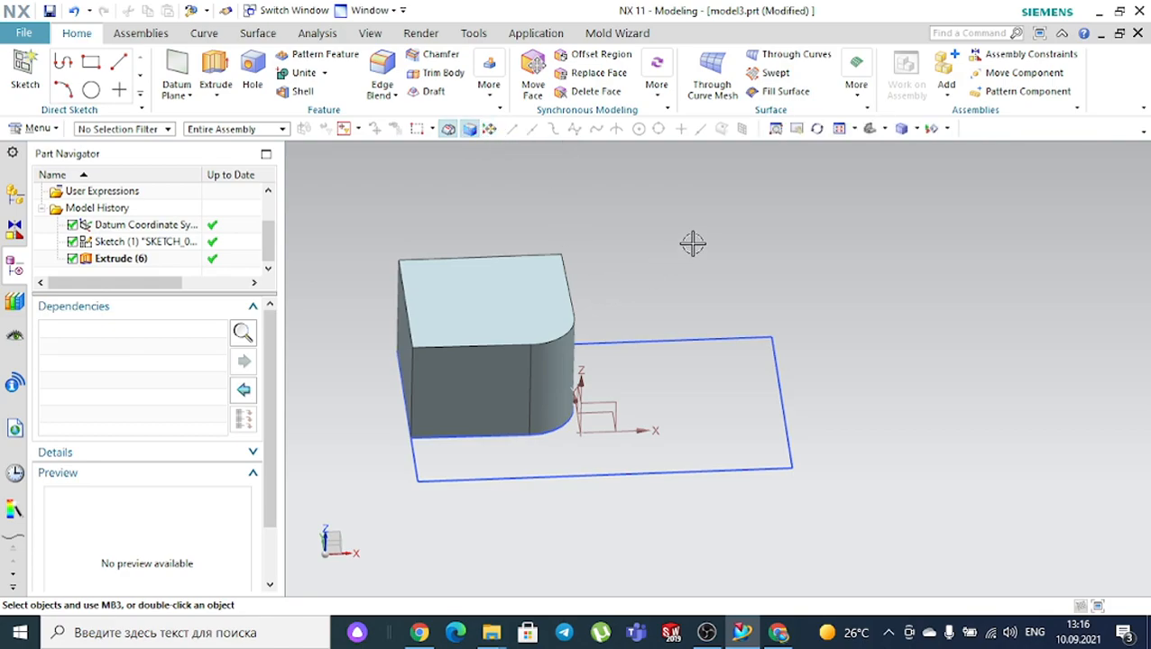
Switch to the Google Meet call in Chrome and check the in-call messages
mouse_move(769, 633)
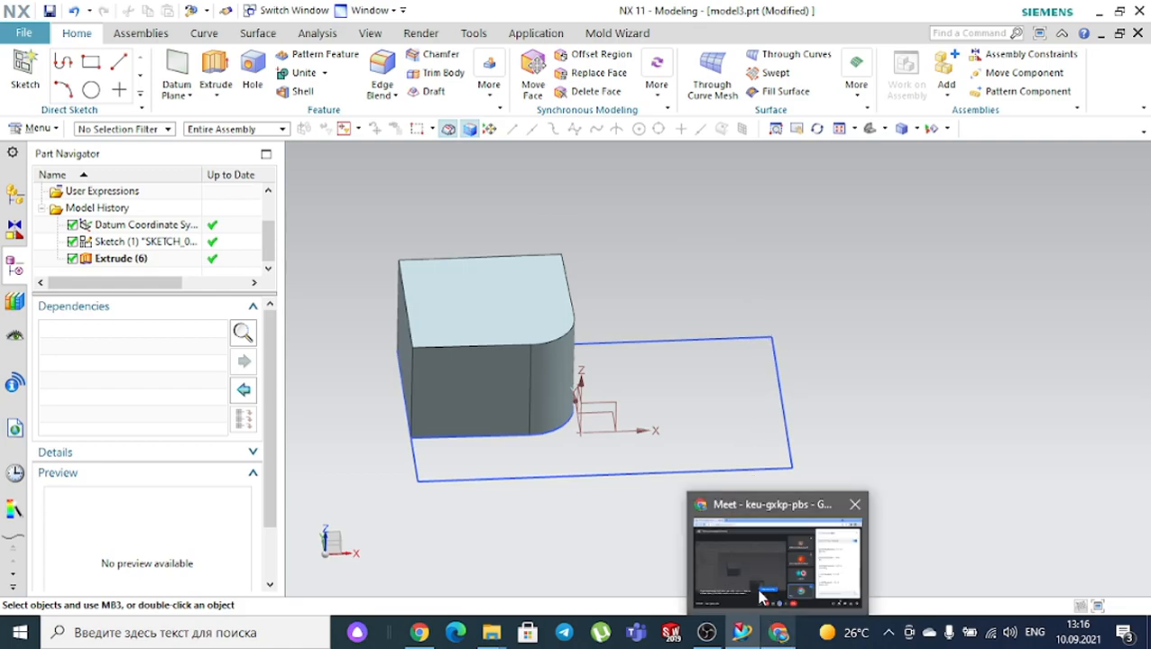
left_click(762, 595)
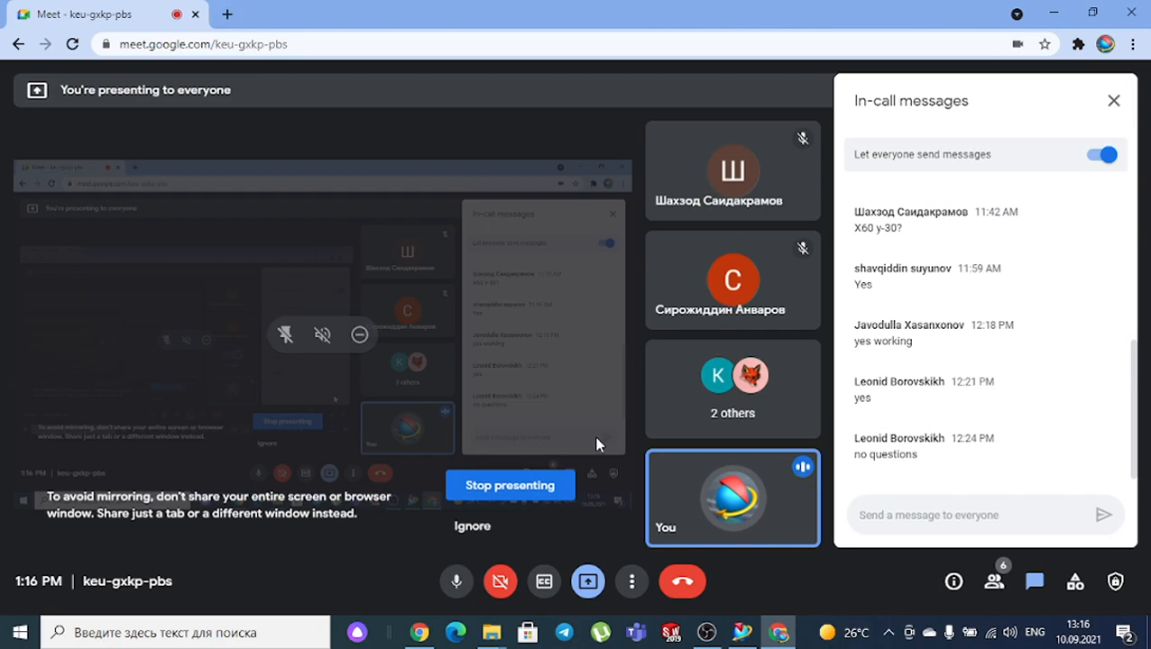
mouse_move(654, 493)
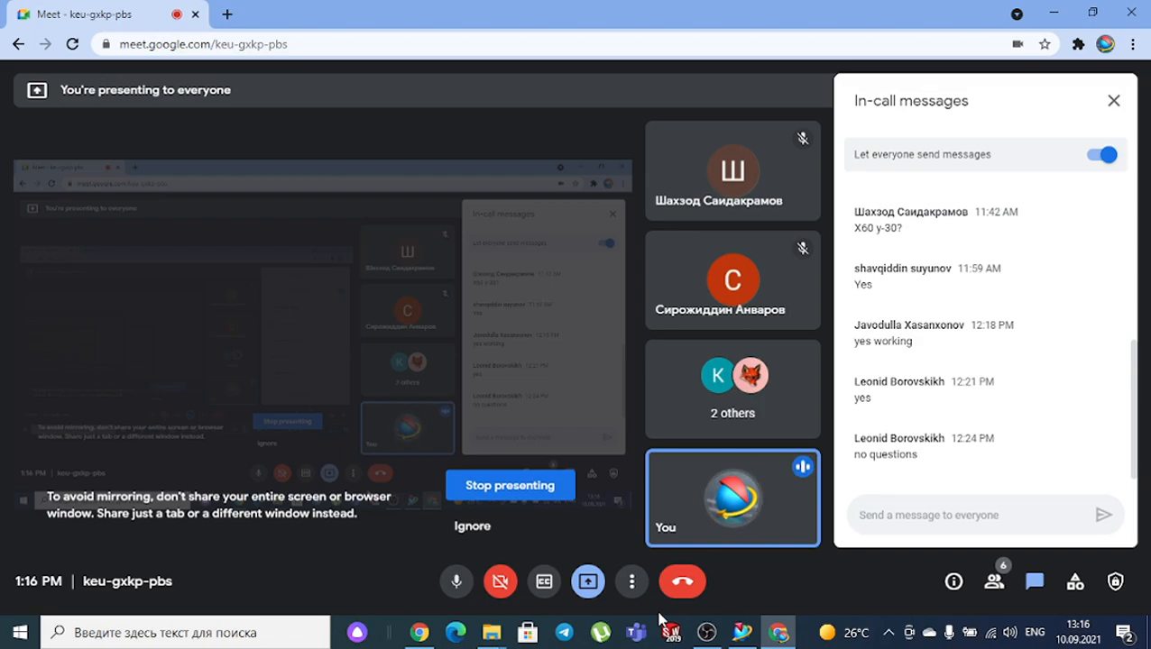
Switch to File Explorer and open the drawing image 1 from MP 2021-2022, CAD materials, Extrude and revolve
mouse_move(491, 630)
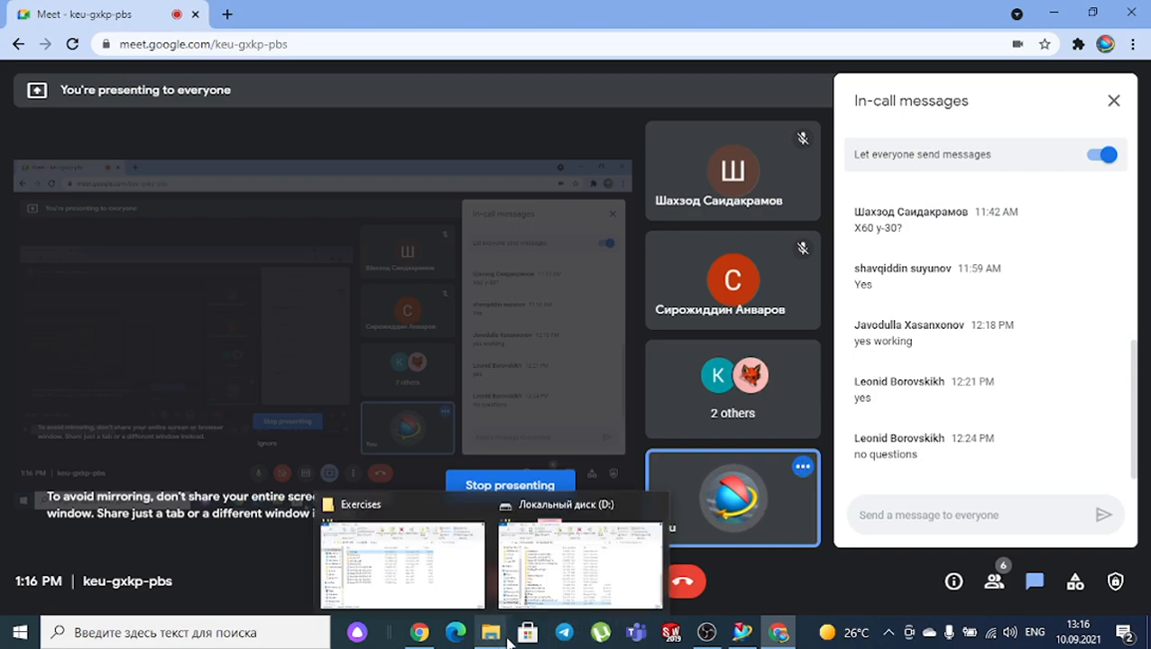
left_click(481, 595)
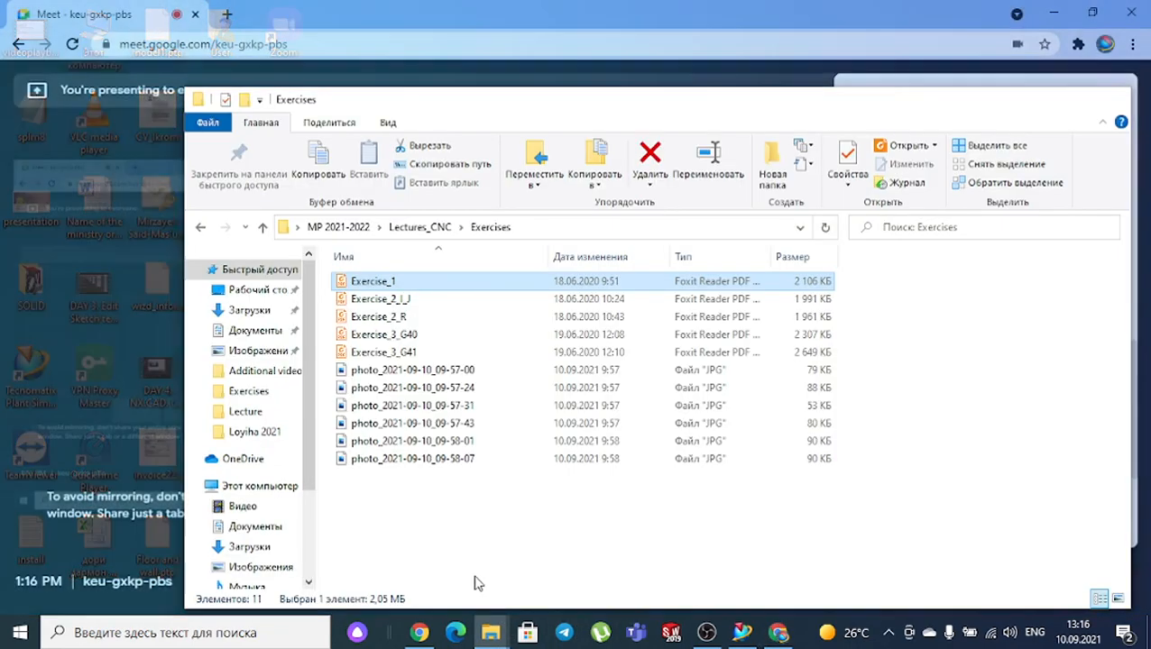
left_click(200, 228)
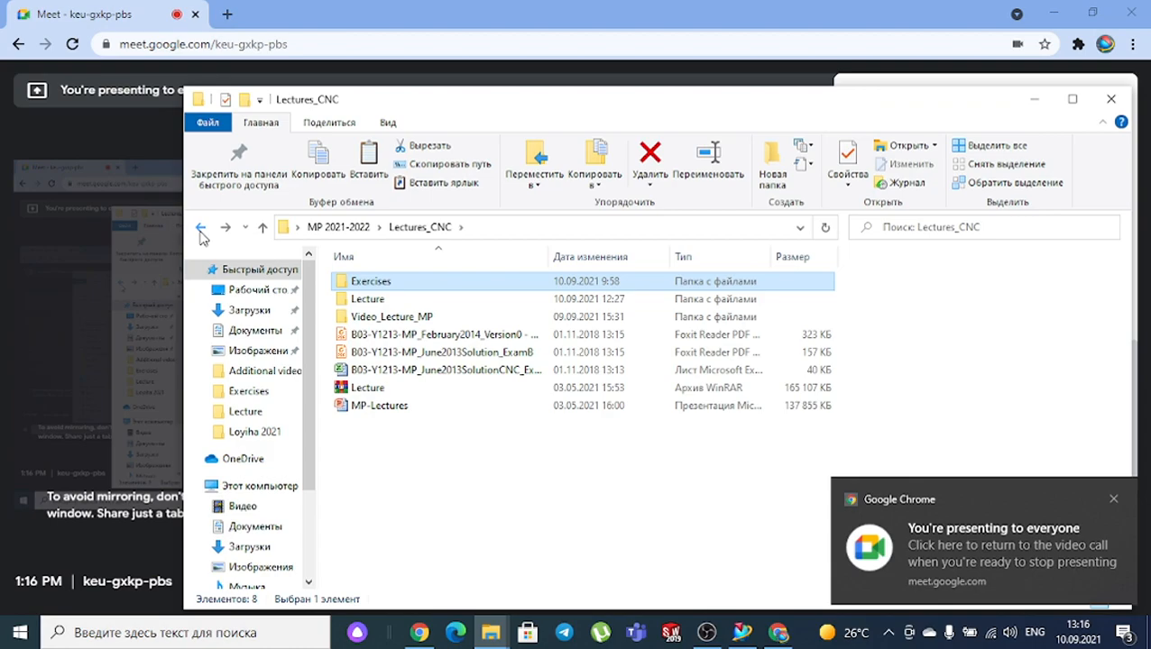
left_click(200, 228)
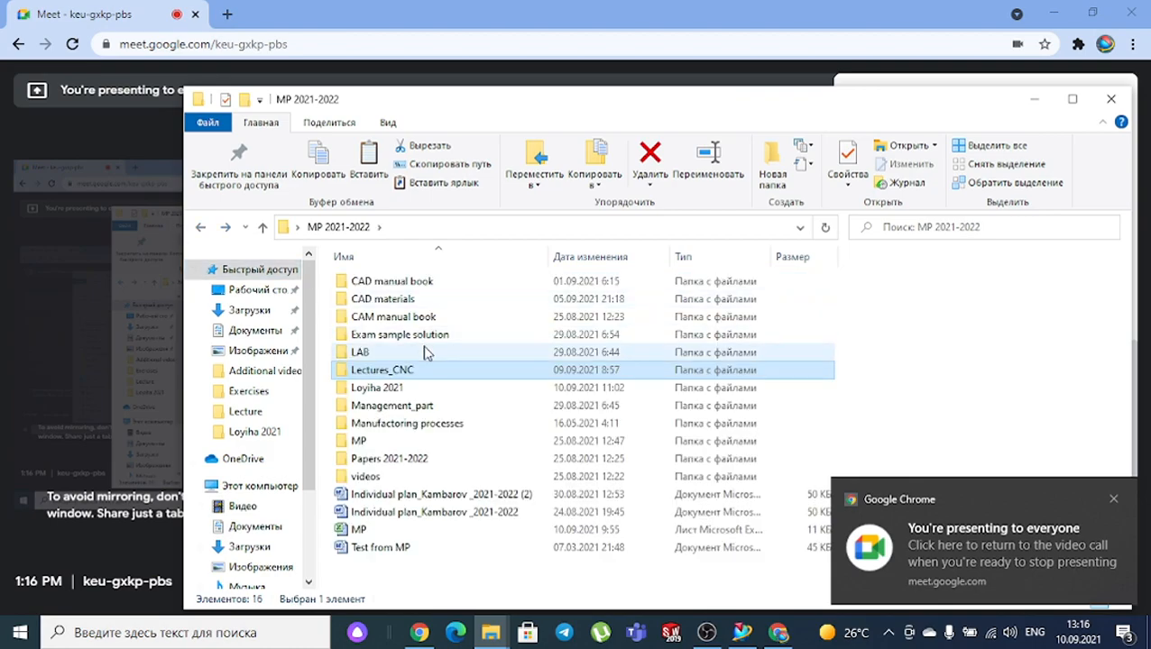
left_click(401, 303)
double_click(402, 303)
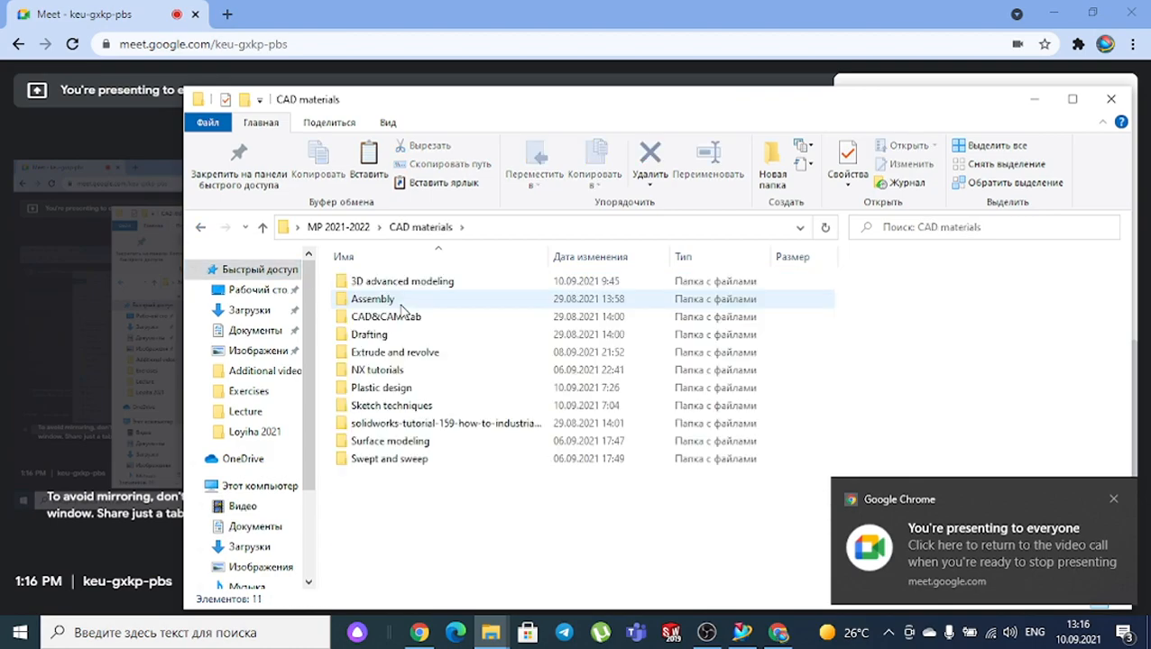
double_click(411, 353)
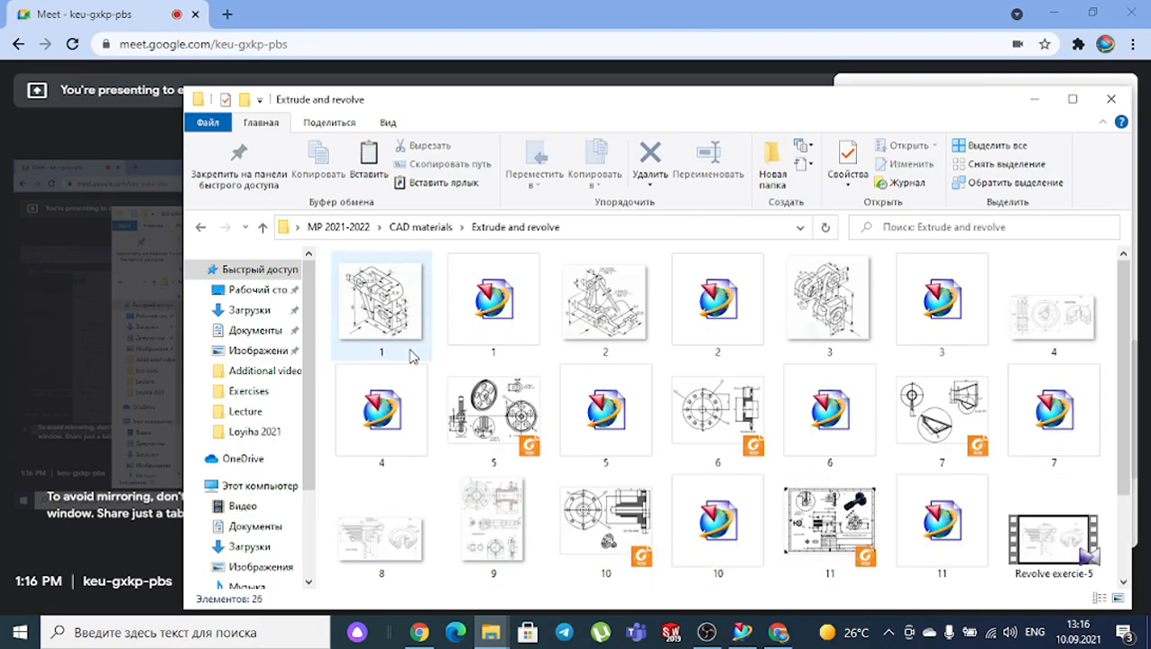
double_click(404, 332)
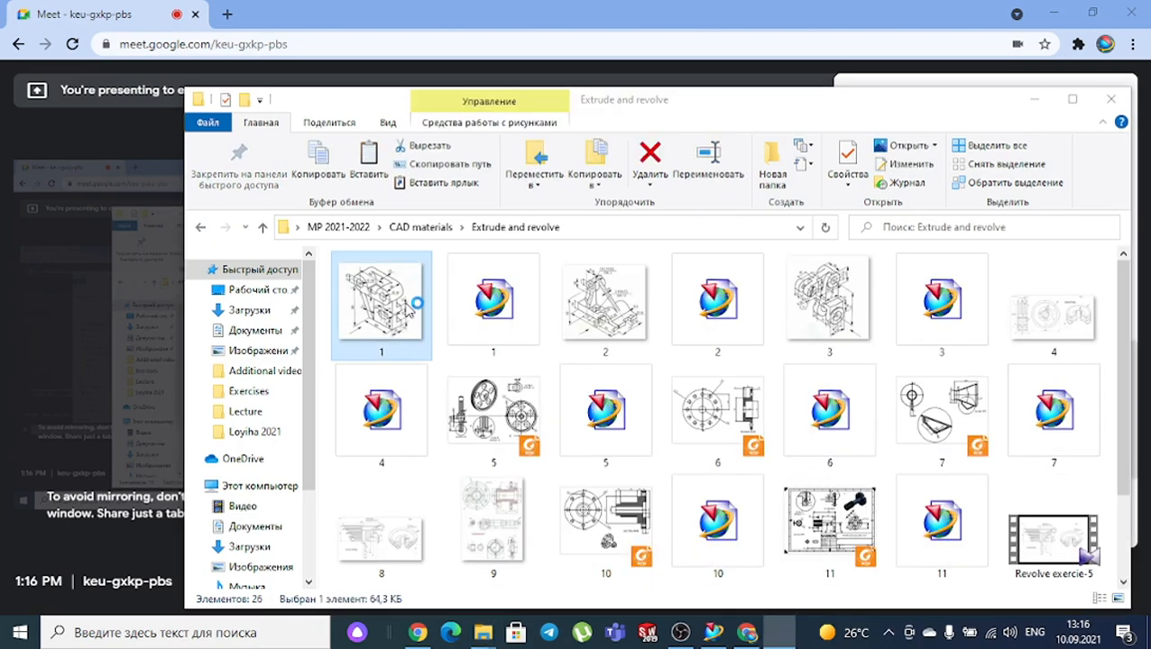
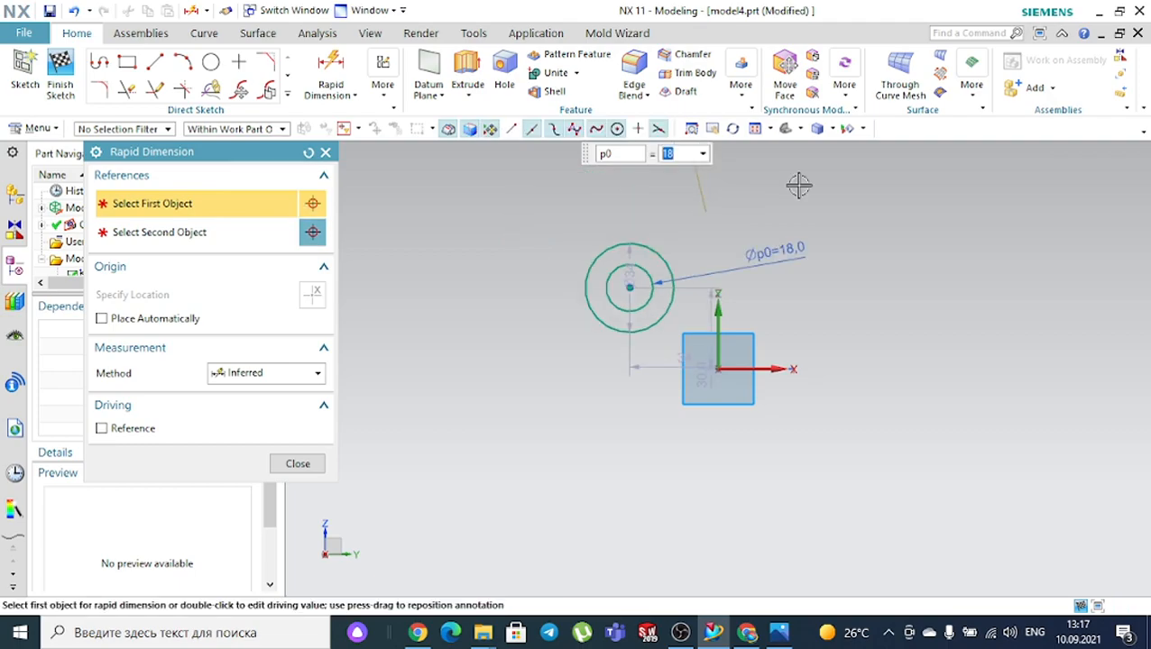
Dimension the outer concentric circle's diameter as 36 mm
left_click(586, 260)
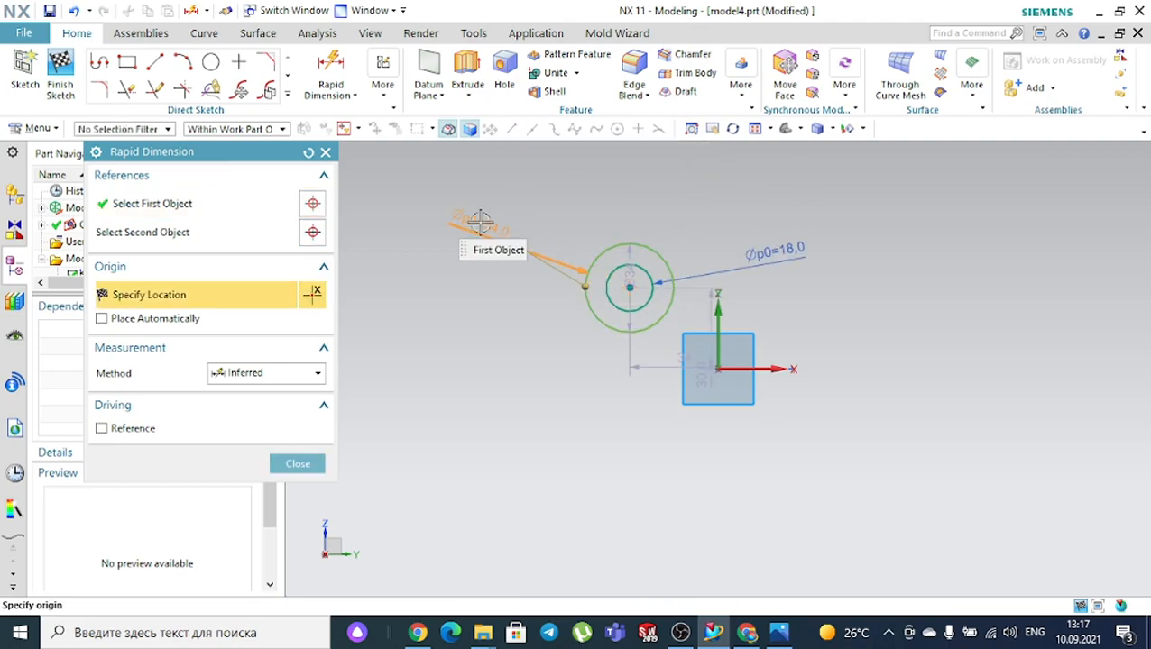
left_click(478, 222)
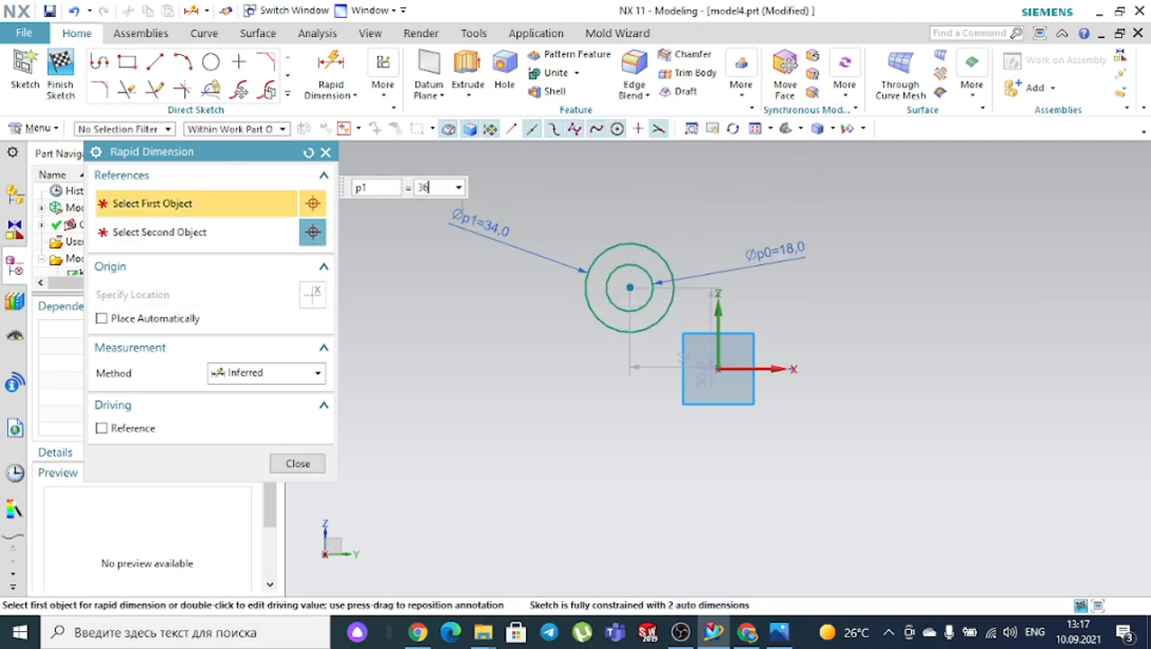
key("Return")
key("Escape")
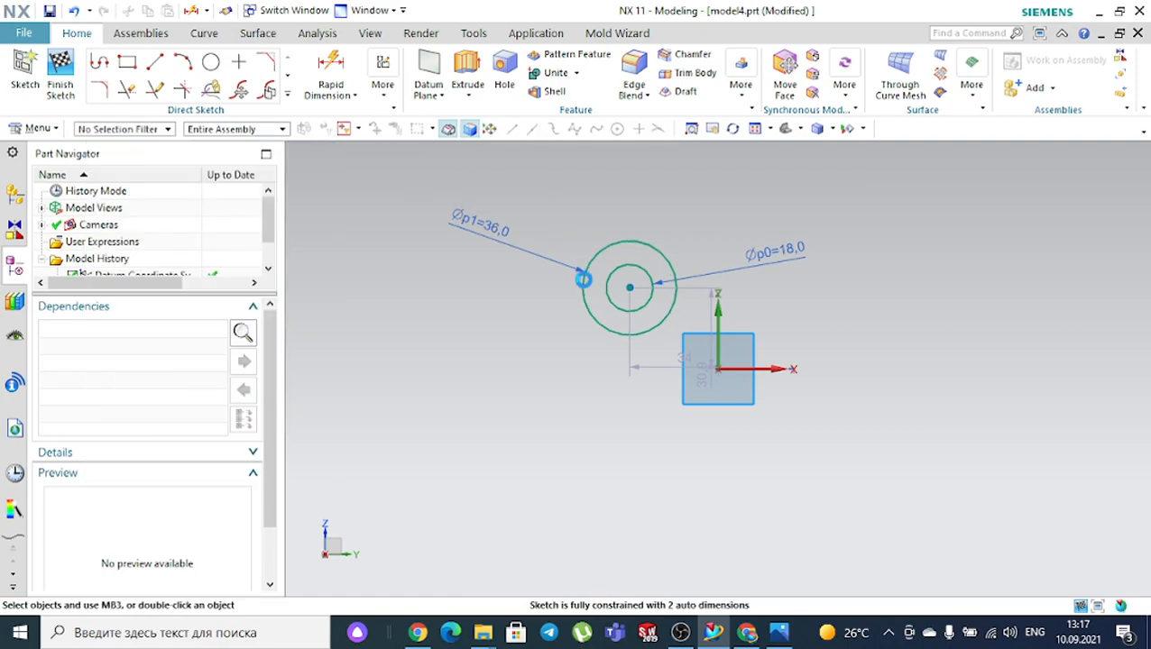
Consult the reference drawing 1.jpg, and dimension the circles' centre 30 mm horizontally from the sketch's vertical axis in NX
left_click(782, 588)
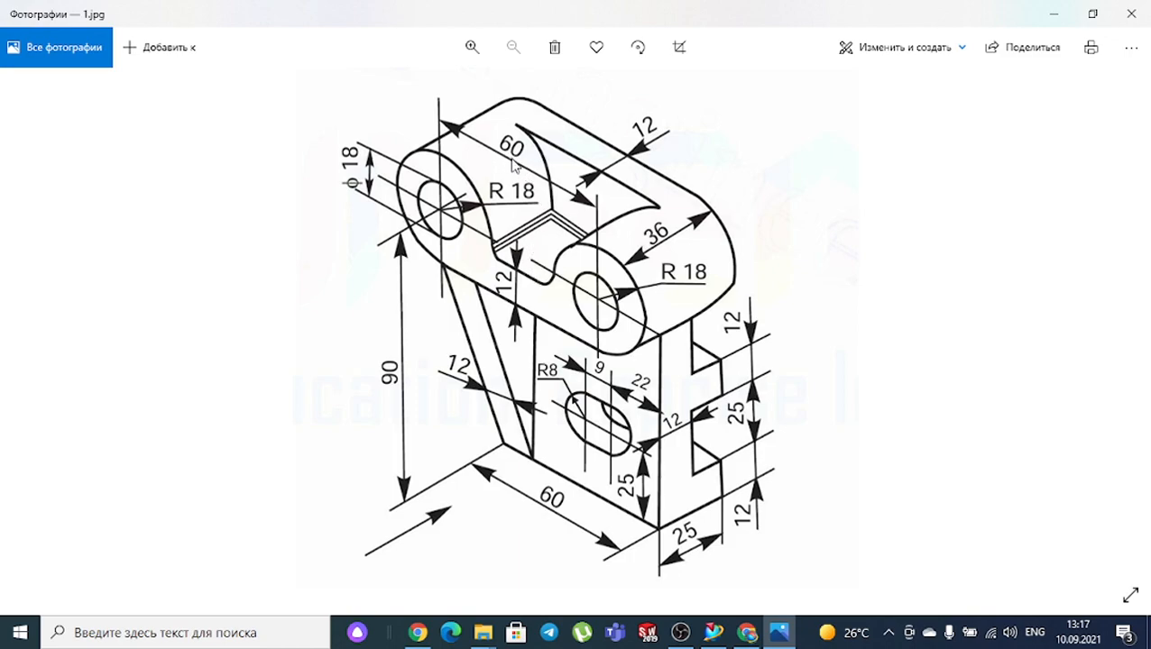
left_click(724, 636)
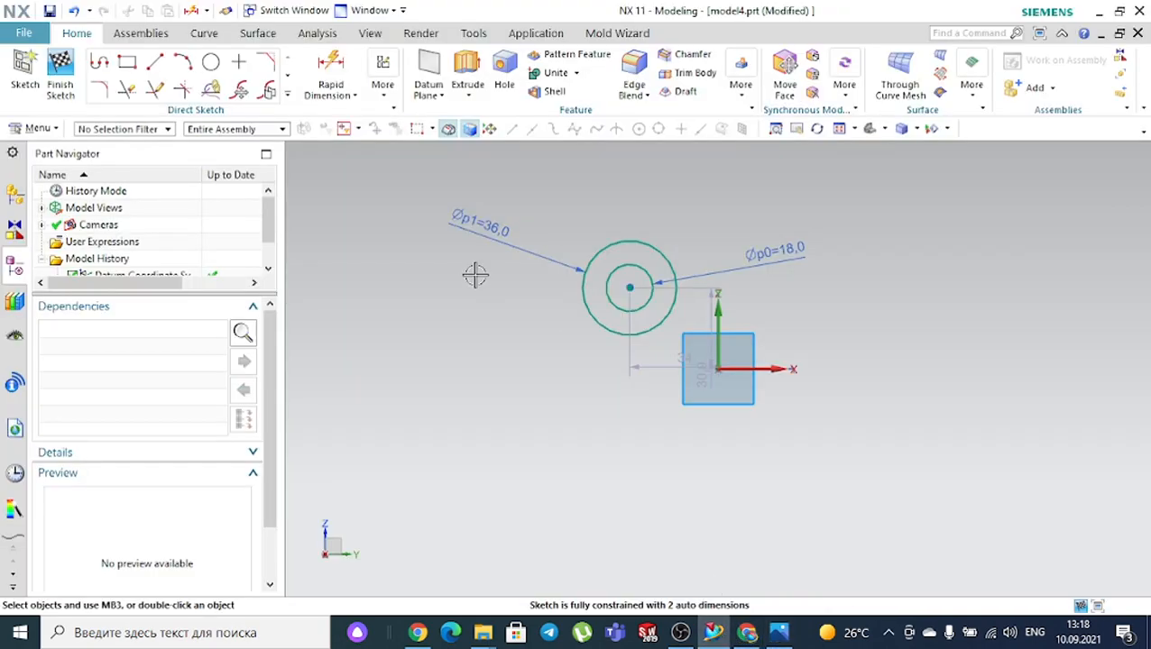
left_click(332, 71)
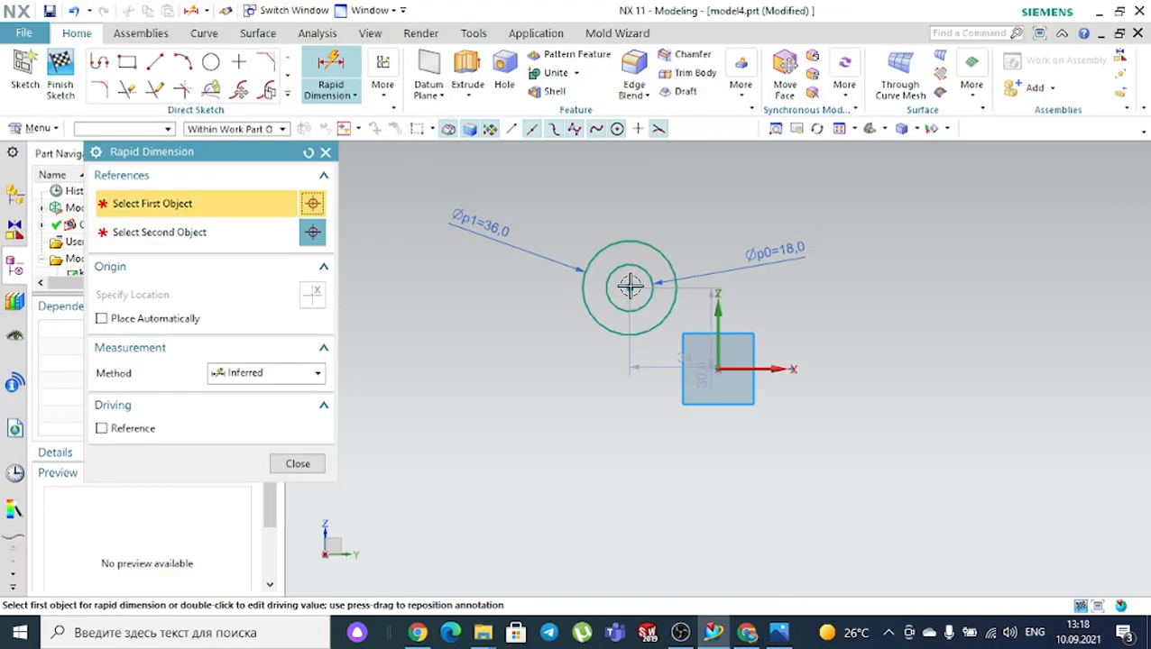
left_click(629, 287)
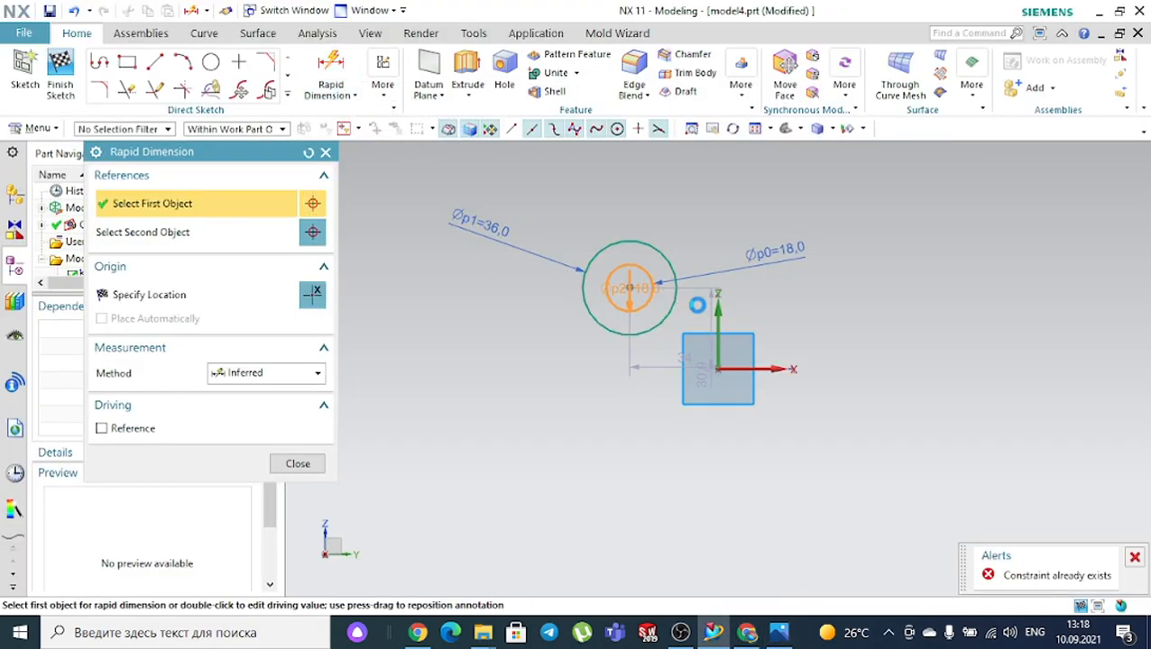
left_click(718, 294)
left_click(684, 180)
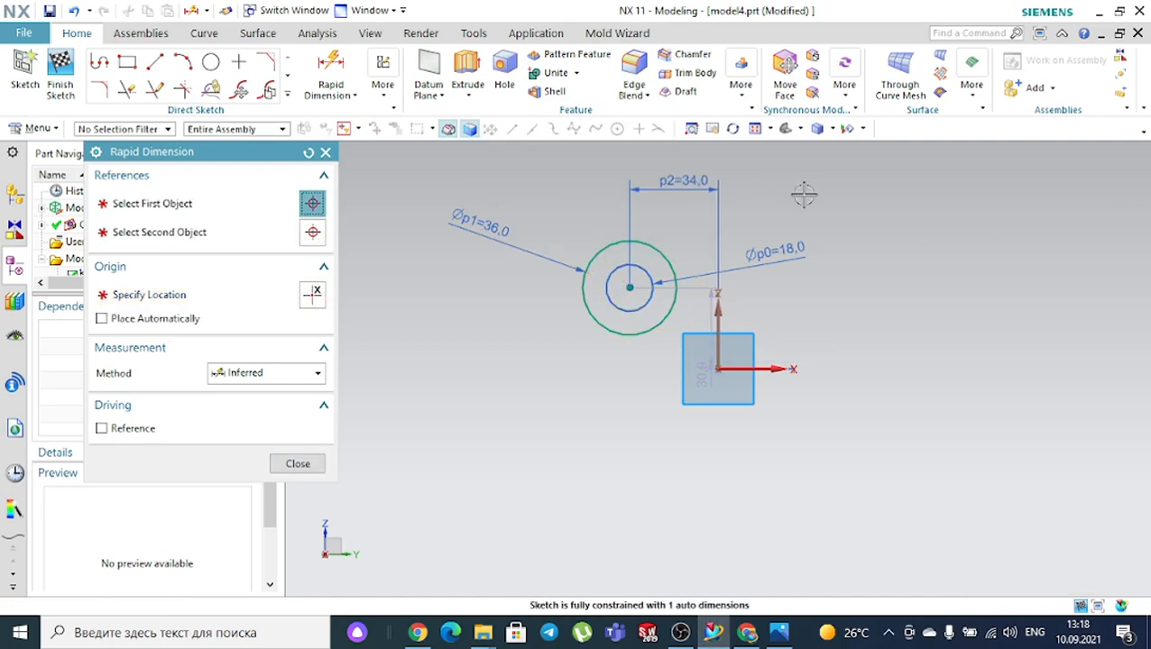
type("30")
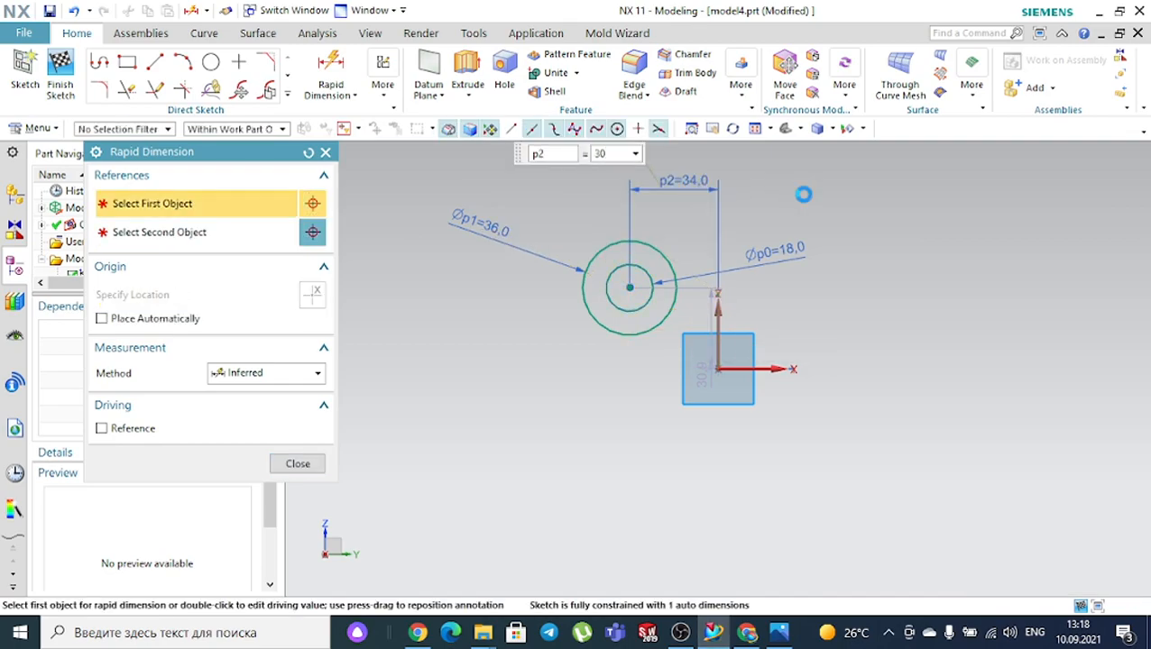
key("Return")
key("Escape")
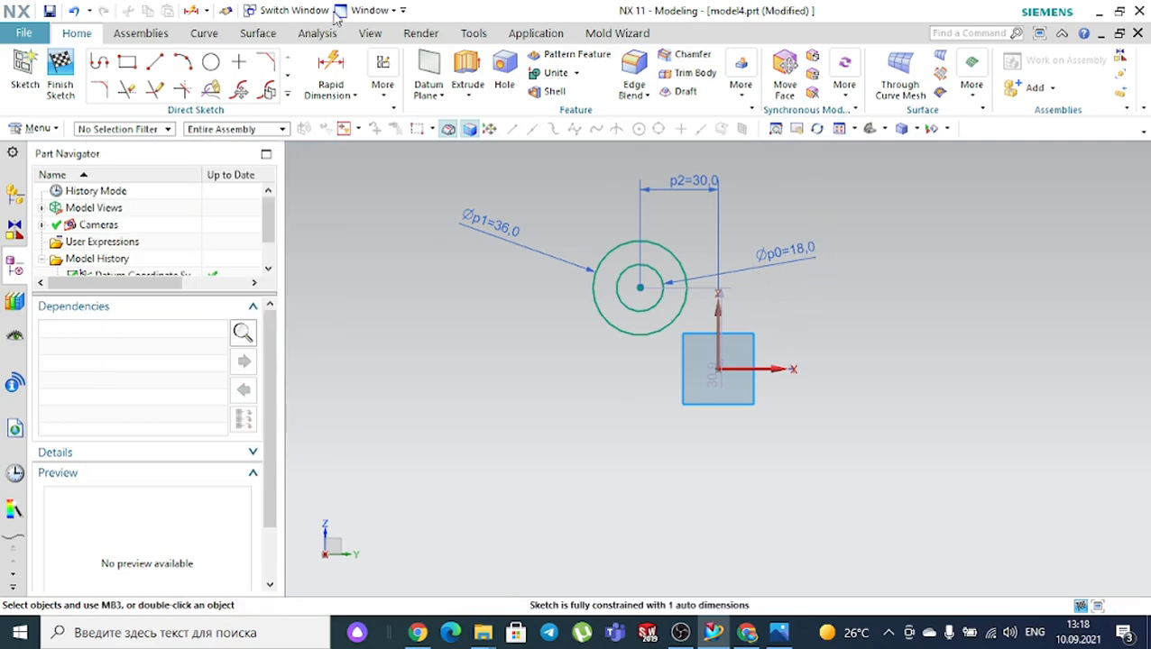
Mirror the two concentric circles about the sketch's vertical axis with Mirror Curve
left_click(288, 95)
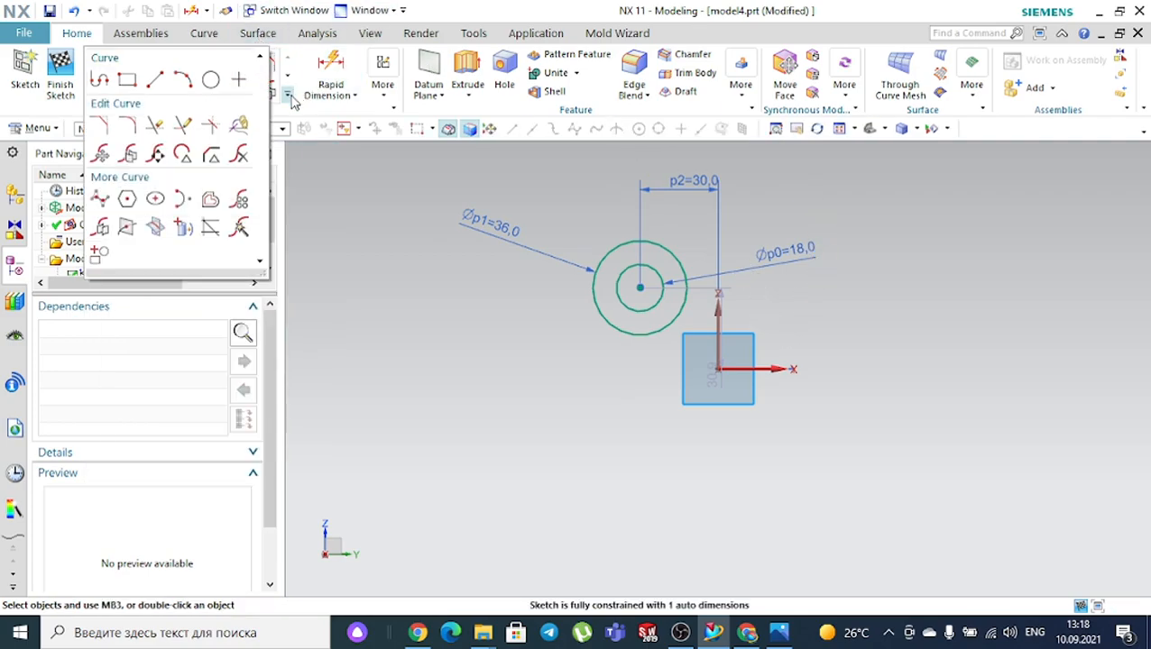
left_click(104, 227)
left_click(606, 259)
left_click(601, 255)
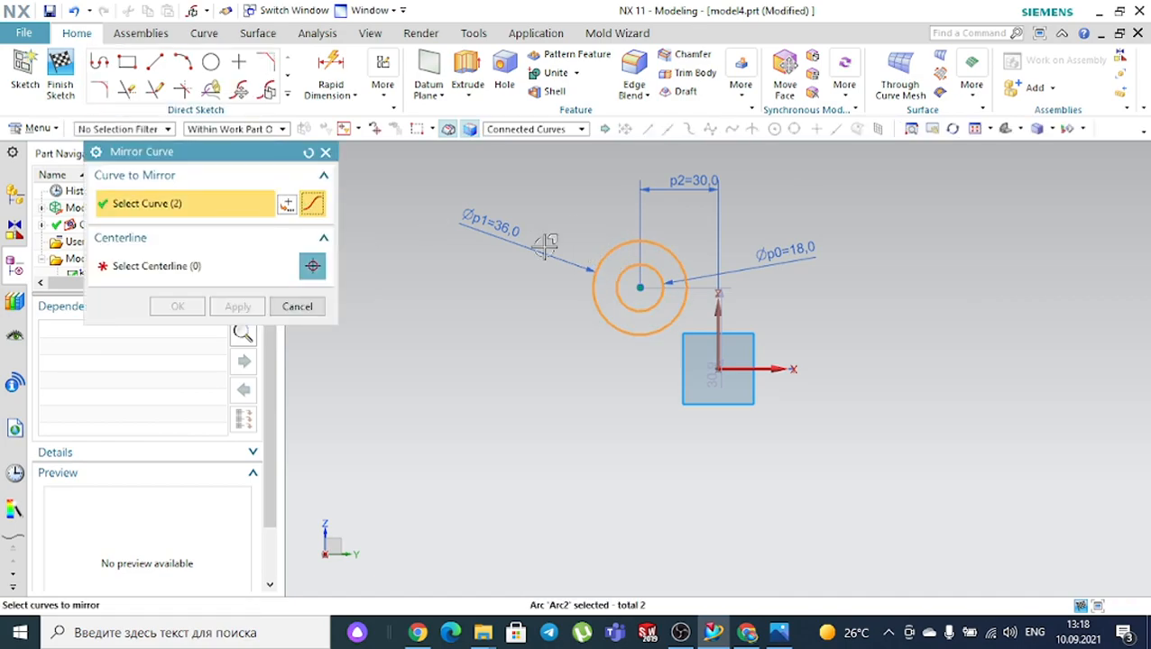
left_click(167, 274)
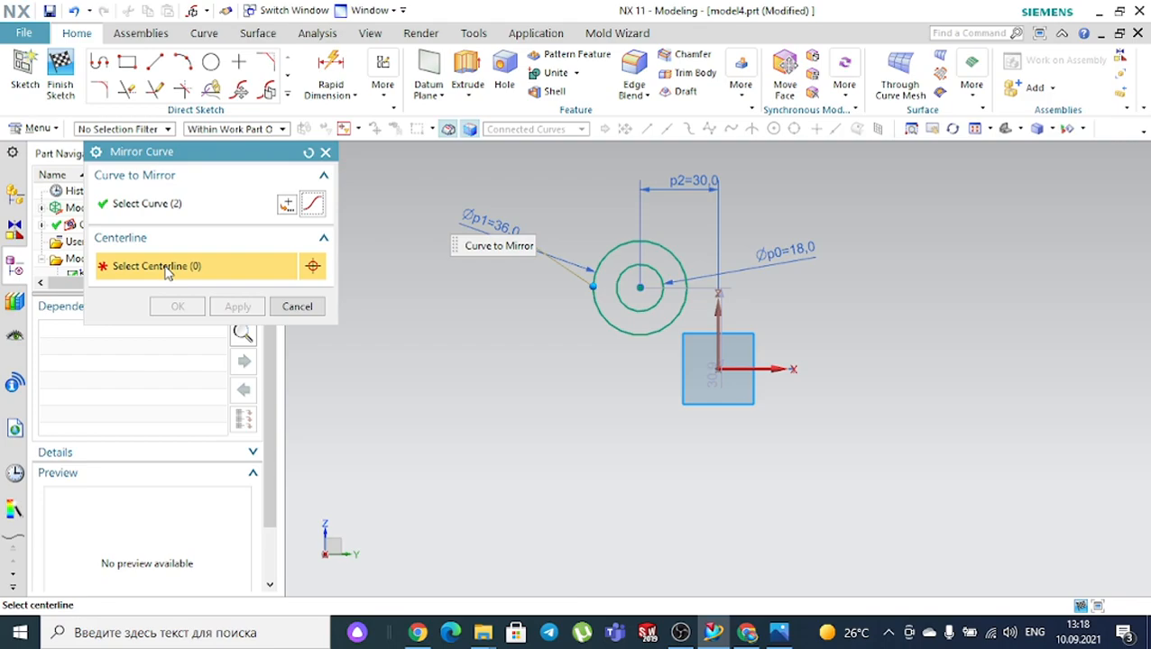
left_click(719, 307)
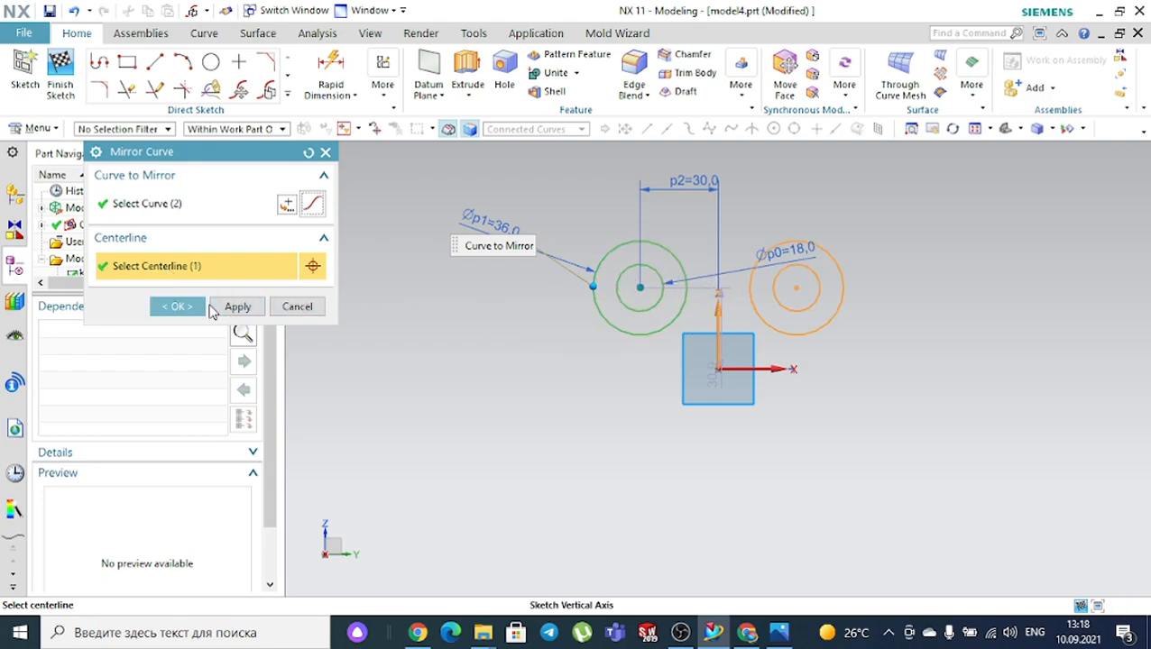
left_click(176, 307)
Consult the reference drawing 1.jpg, and join the two outer circles in NX with horizontal tangent lines along their bottoms and tops
left_click(779, 633)
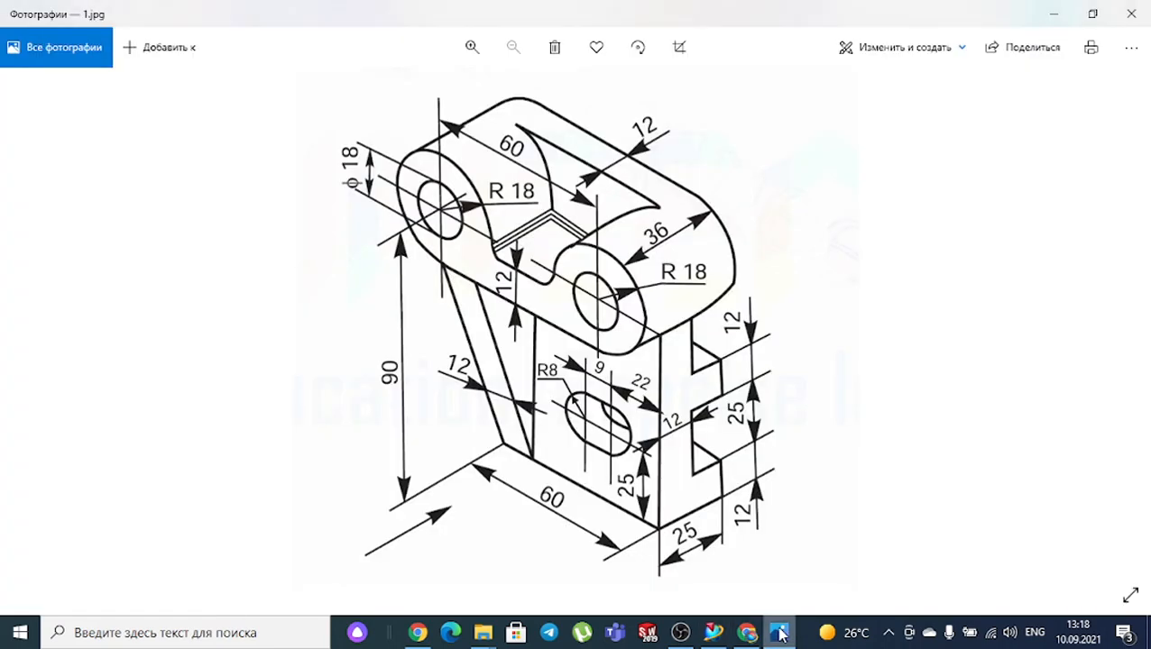
left_click(779, 633)
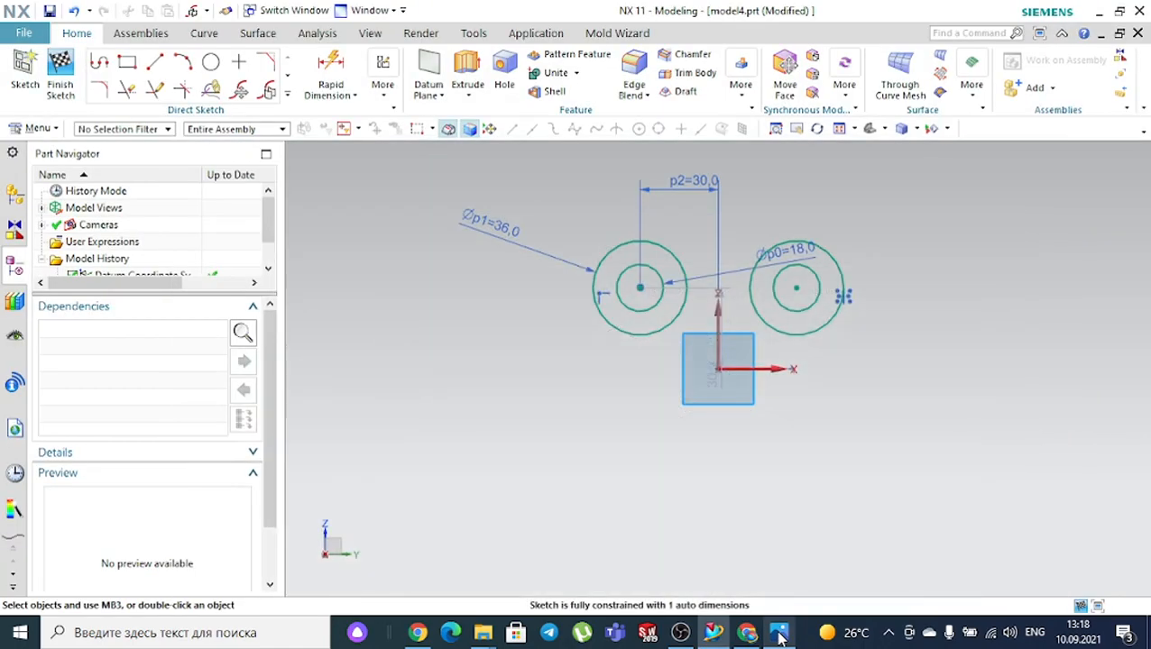
left_click(155, 62)
scroll(758, 370, "up", 2)
left_click(597, 319)
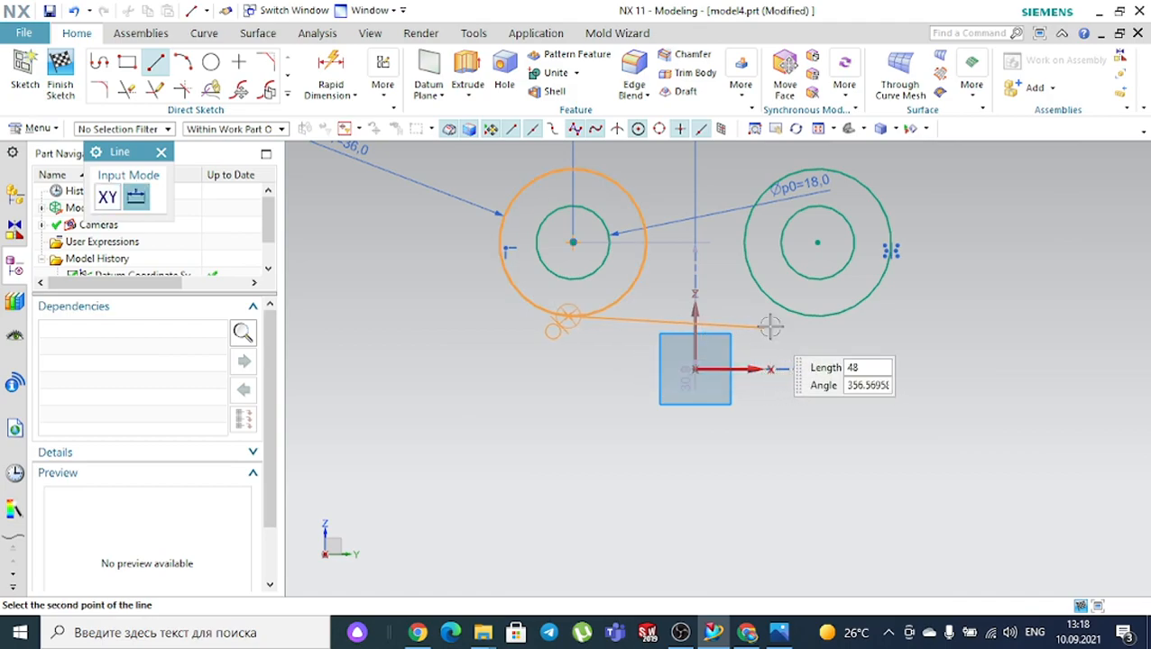
left_click(795, 316)
key("Escape")
key("l")
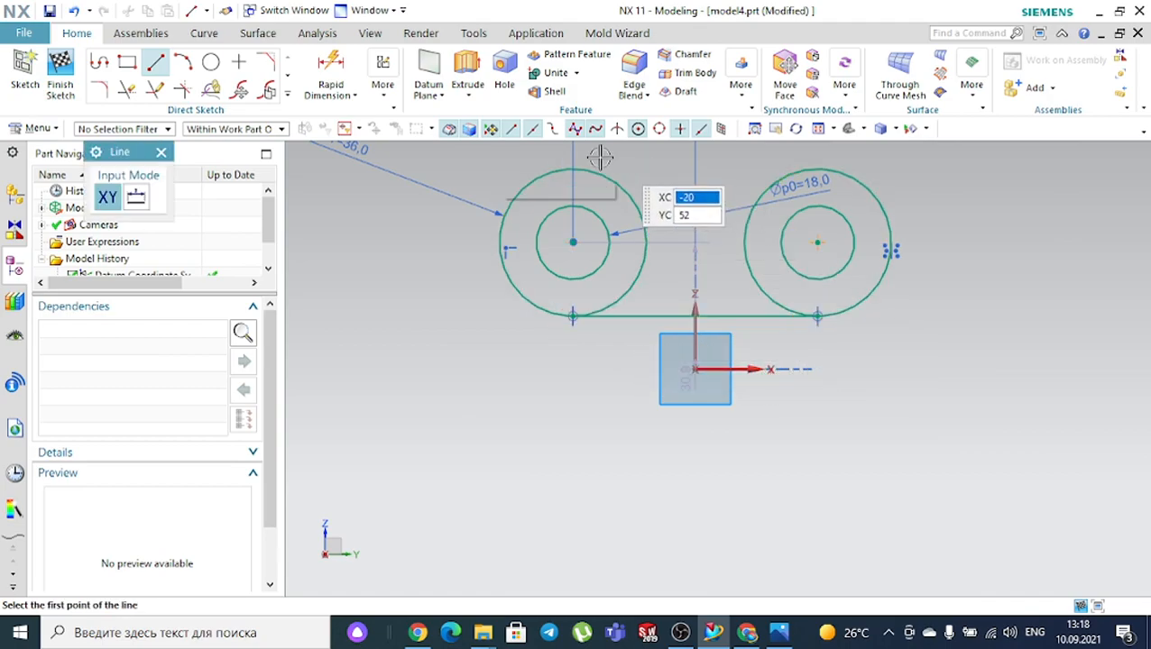
left_click(574, 169)
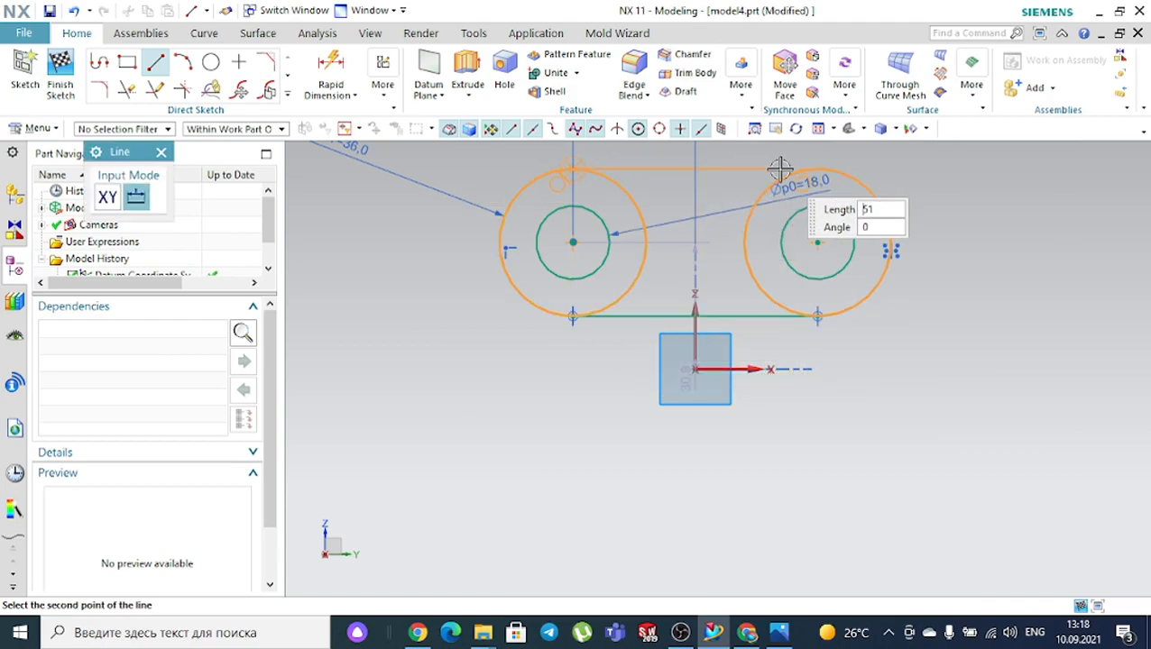
left_click(817, 170)
key("Escape")
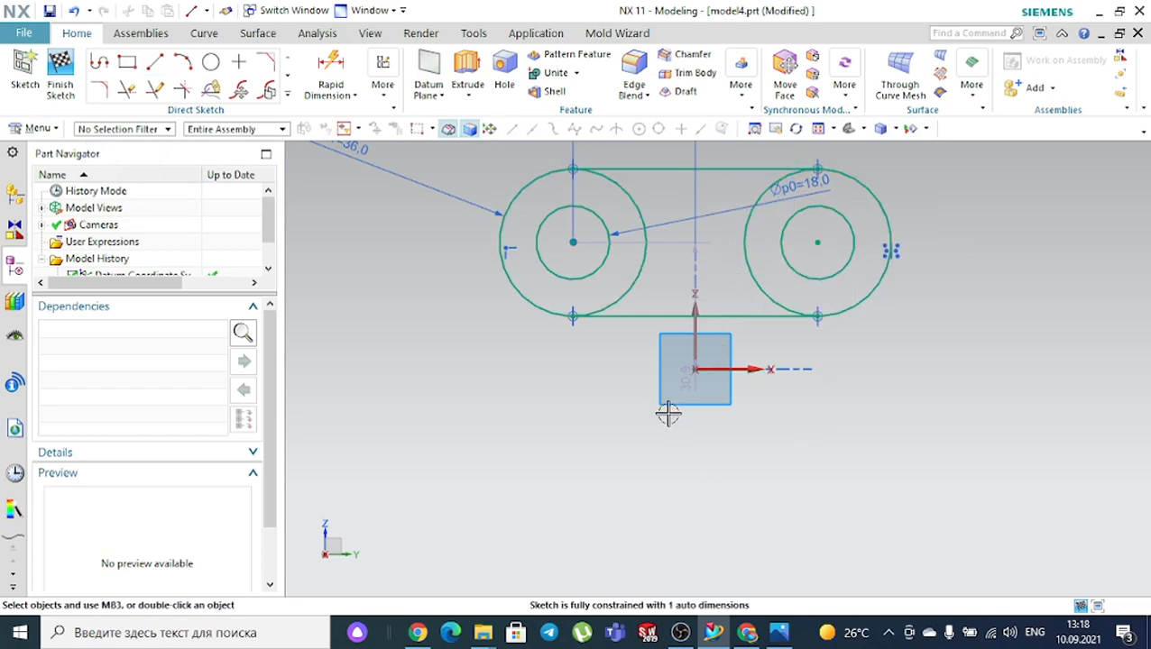
Consult the reference drawing 1.jpg for the recess between the bosses, and activate the Line tool in the NX sketch
left_click(778, 634)
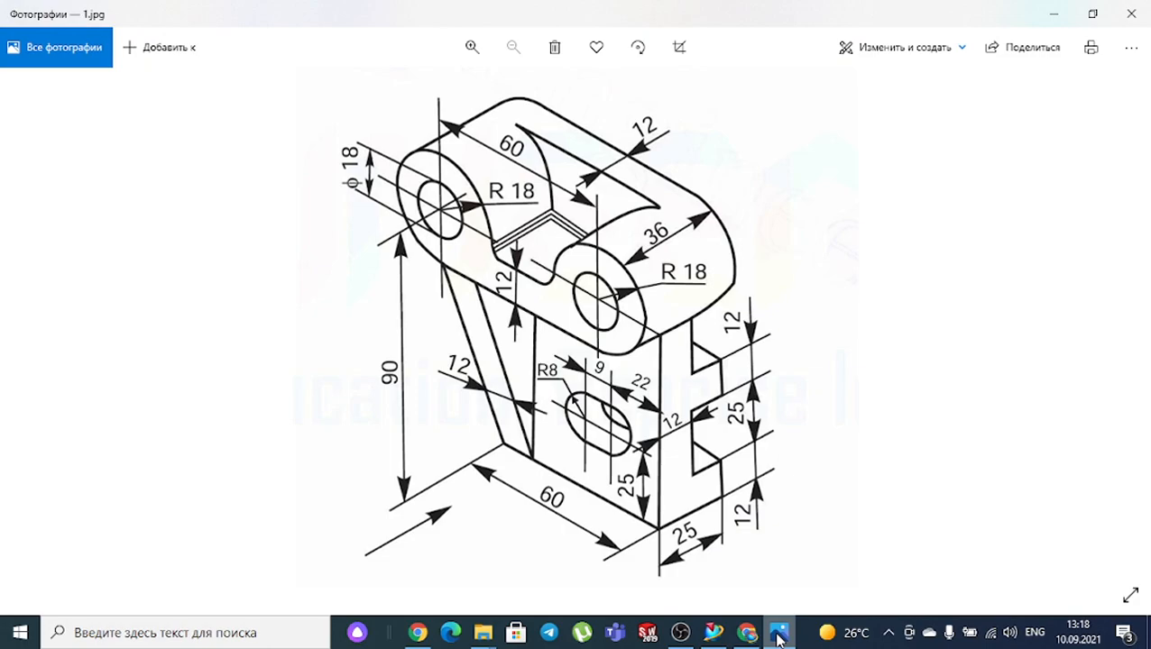
left_click(778, 635)
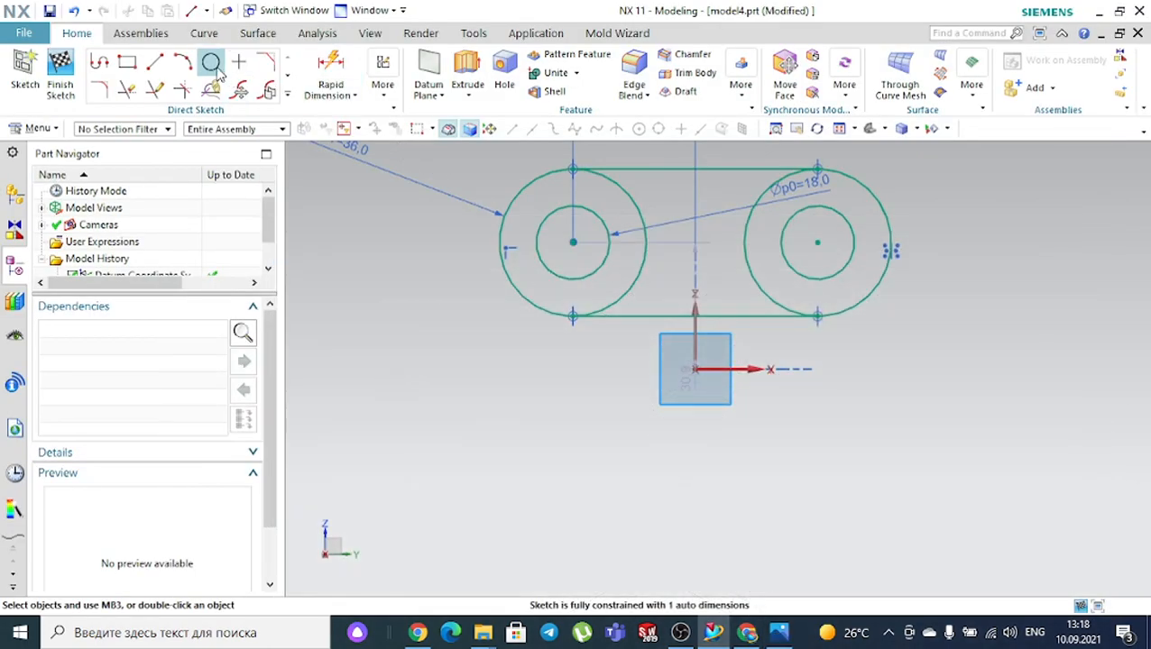
left_click(155, 61)
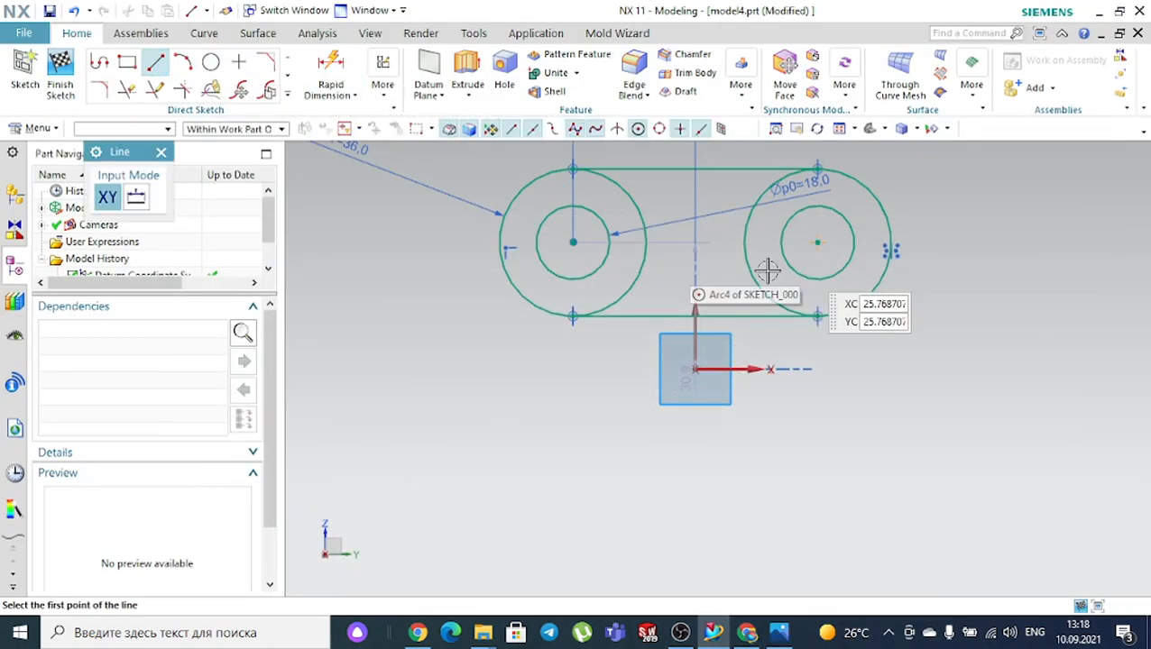
scroll(773, 268, "up", 2)
left_click(572, 264)
key("Escape")
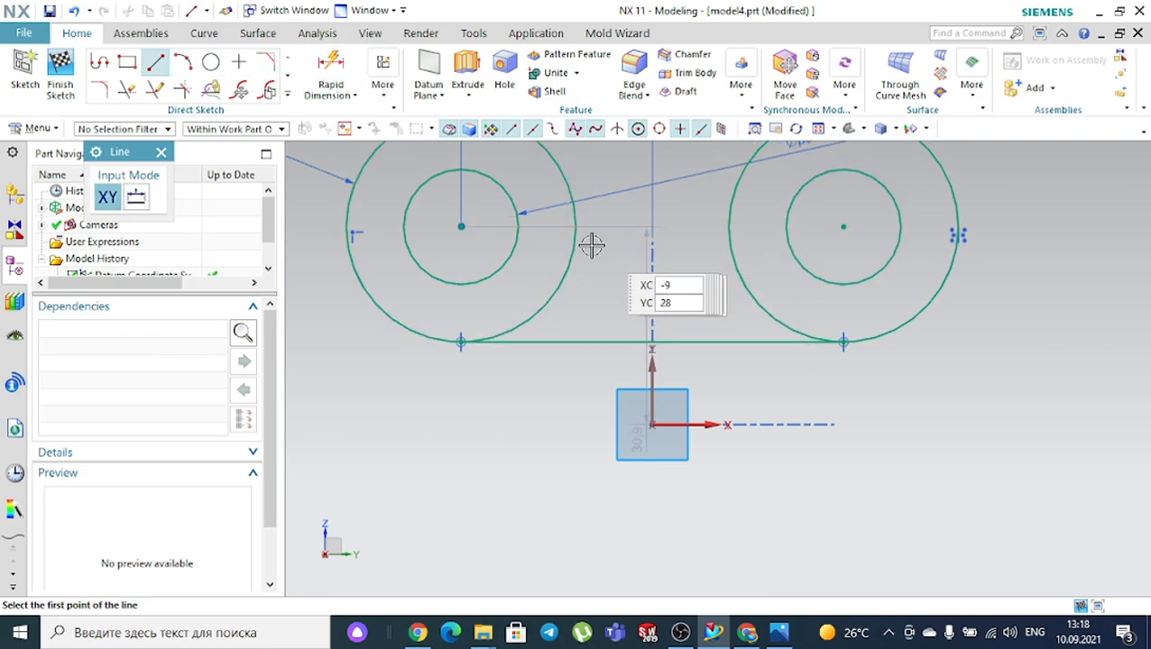
left_click(571, 259)
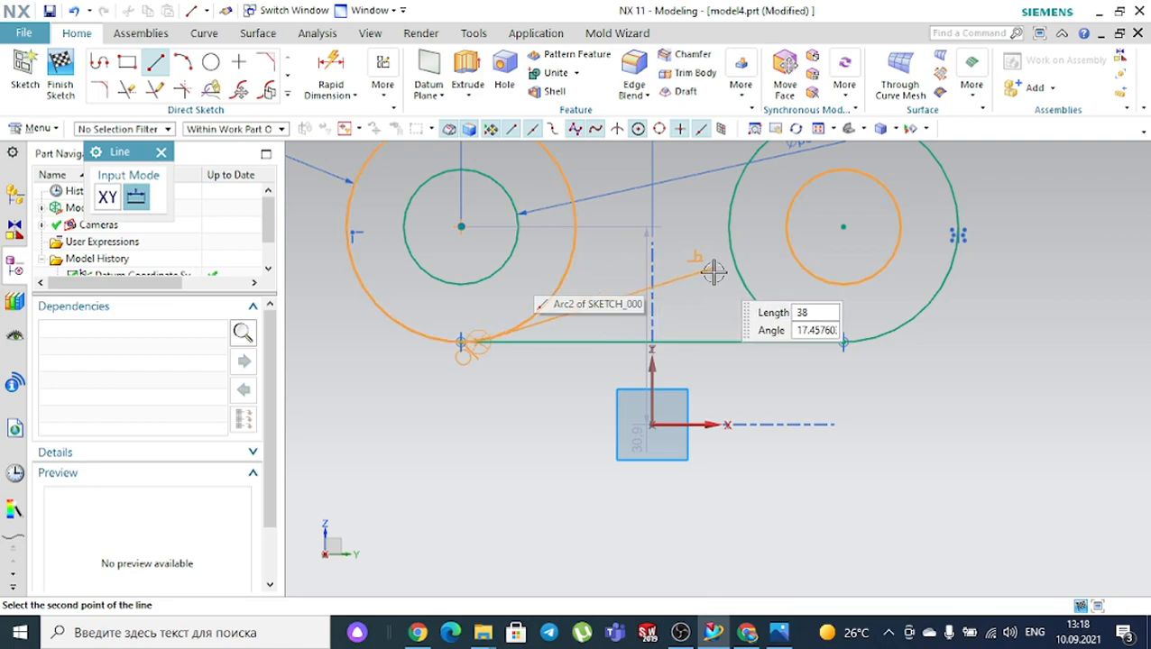
key("Escape")
Sketch a horizontal line about 13 mm long across the vertical axis above the lower tangent line, and extend both ends to the outer circles
left_click(613, 264)
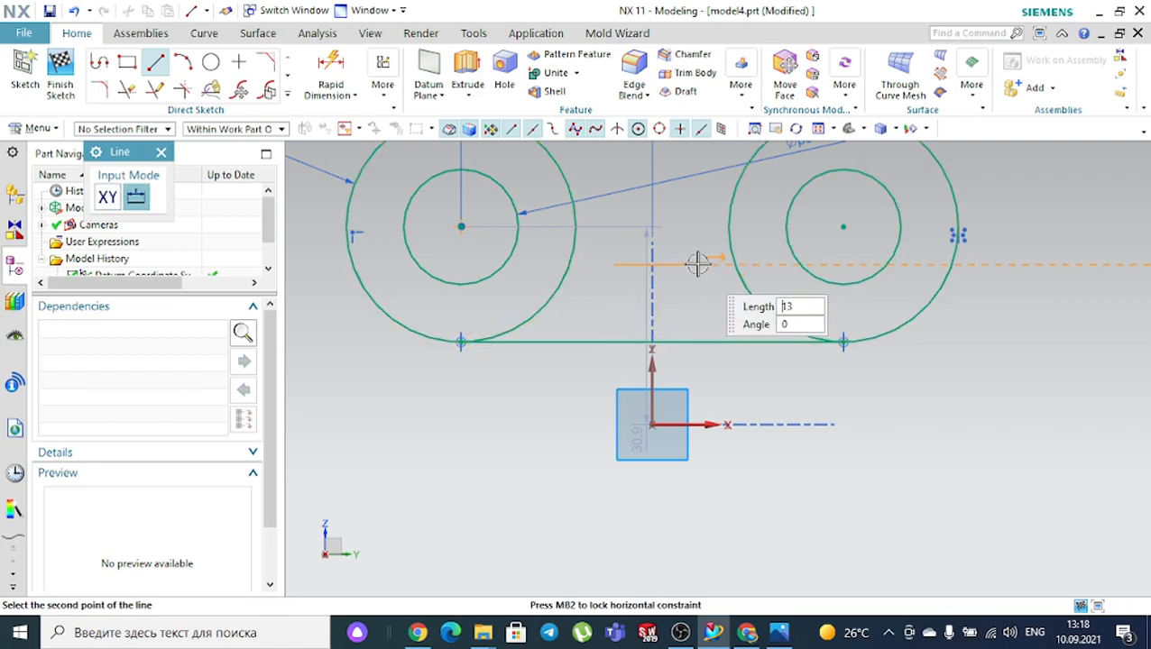
left_click(696, 263)
key("Escape")
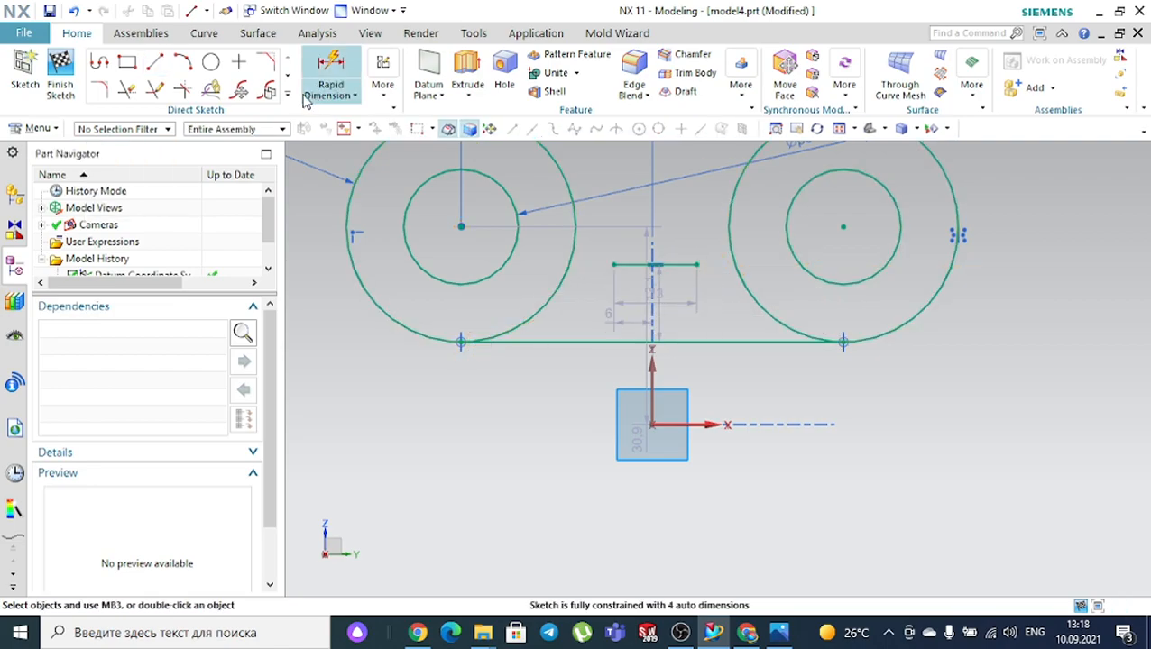
left_click(155, 89)
left_click(674, 263)
left_click(301, 307)
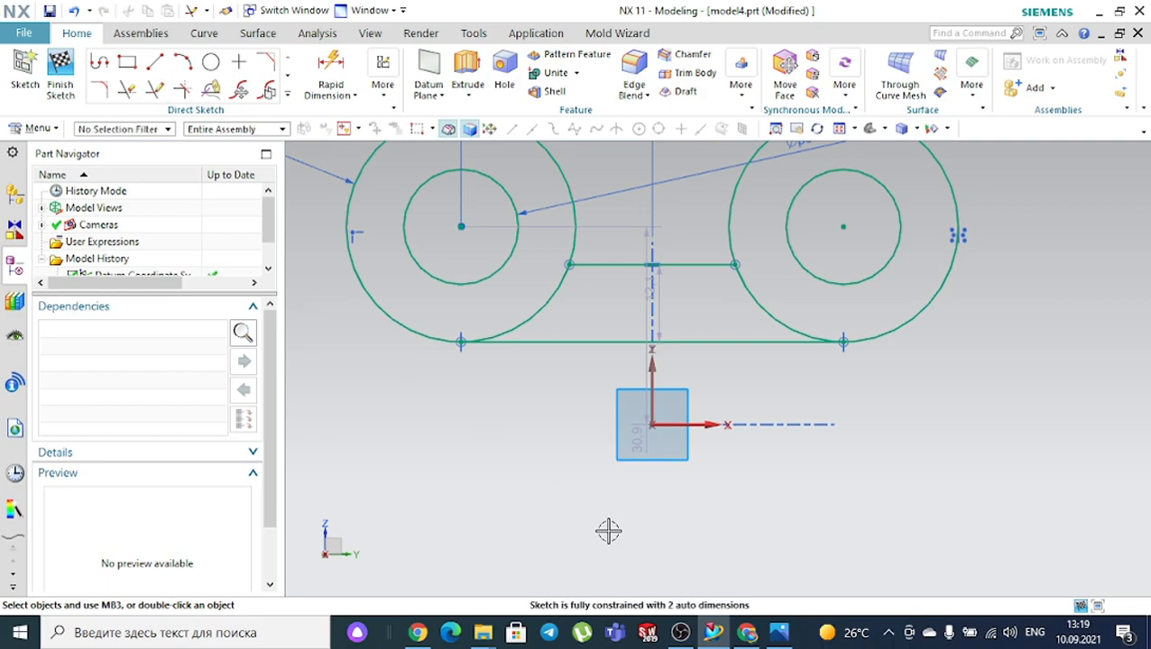
Consult the reference drawing 1.jpg, and dimension the recess line 12 mm above the lower tangent line in NX
left_click(779, 632)
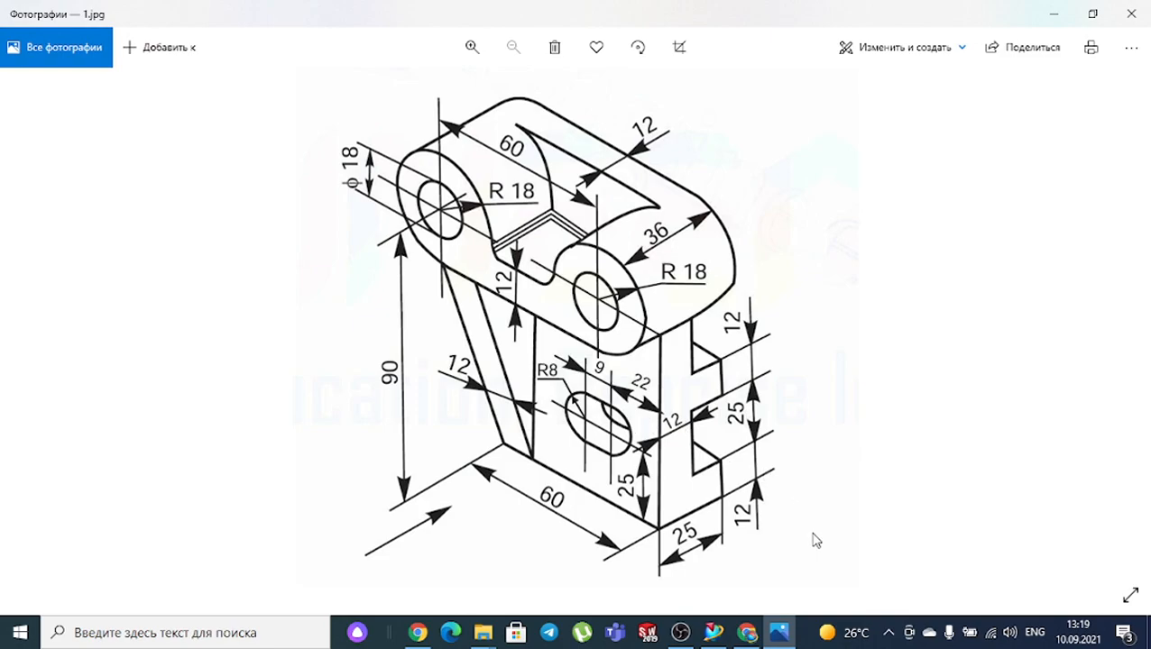
left_click(713, 632)
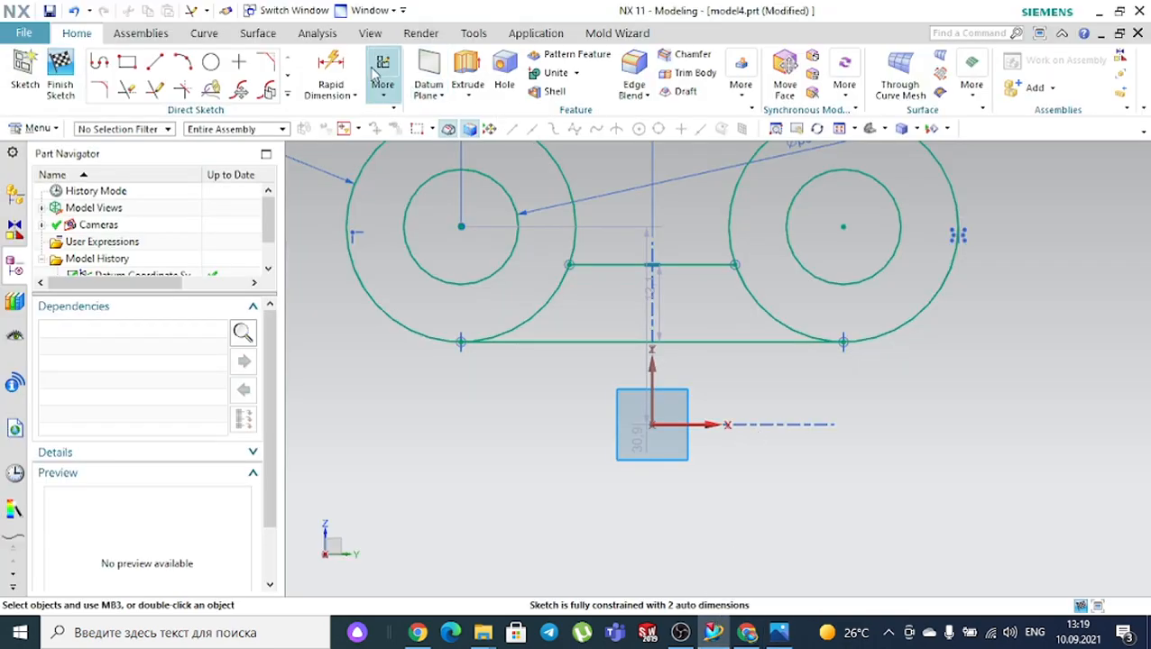
left_click(330, 67)
scroll(652, 262, "down", 1)
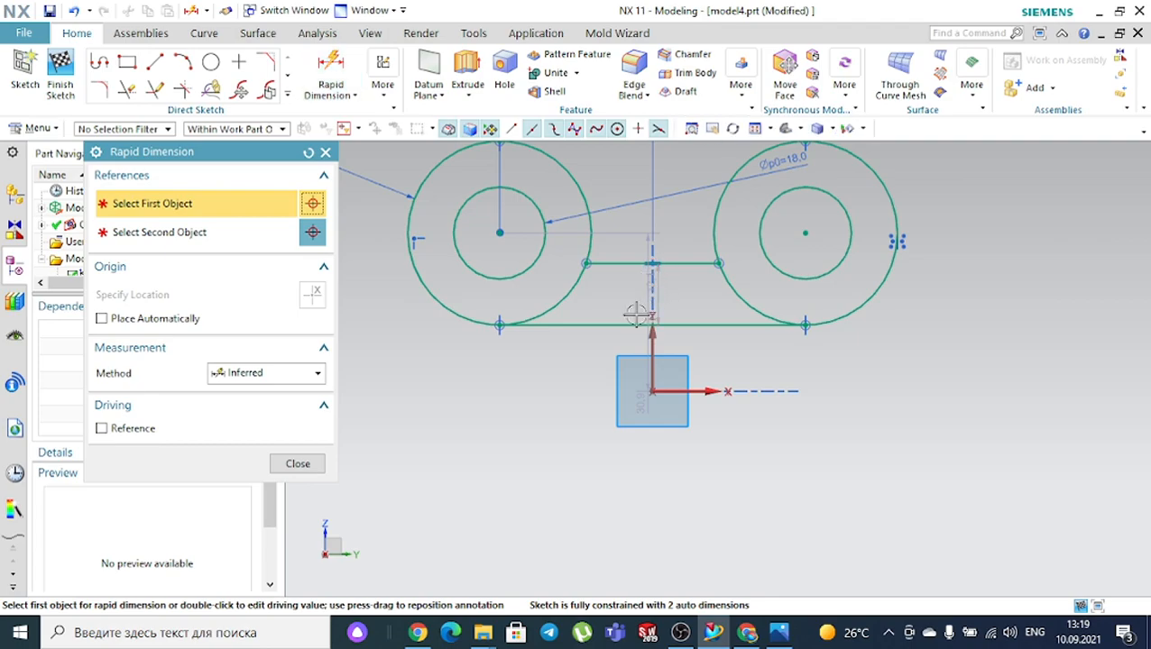
left_click(630, 319)
left_click(641, 262)
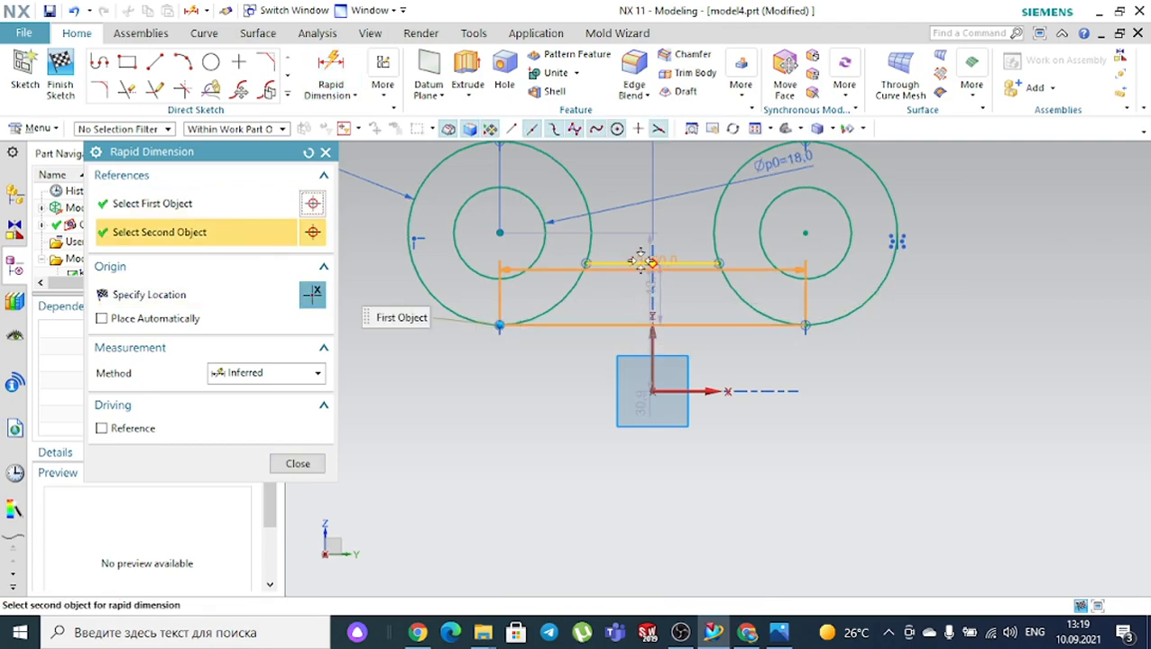
left_click(961, 289)
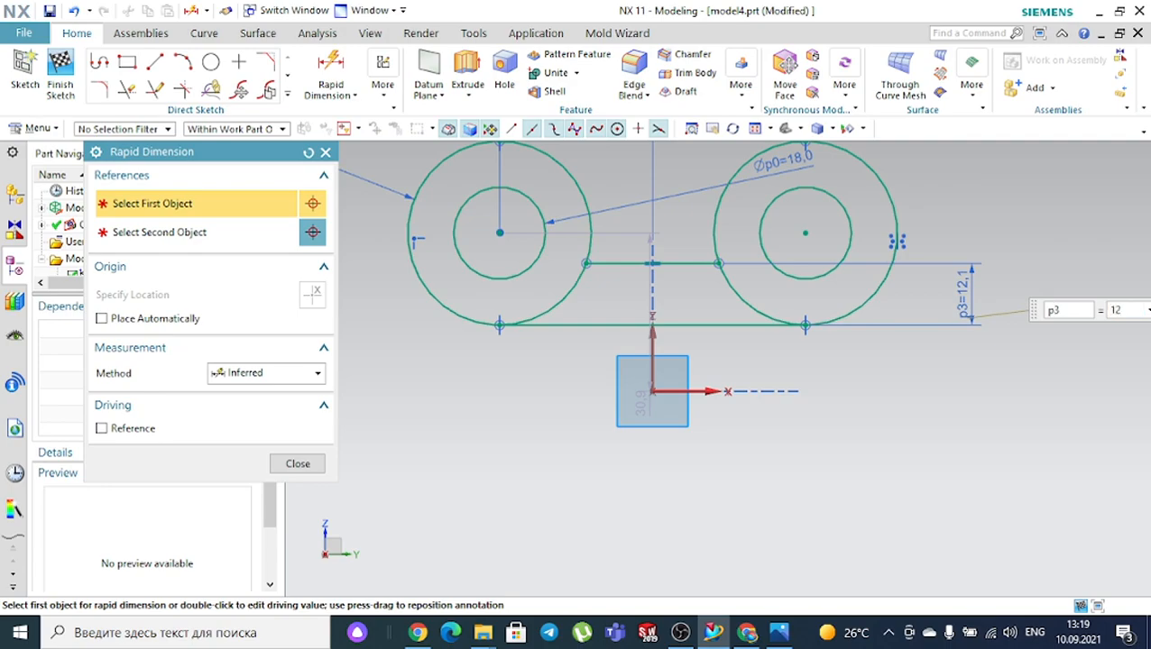
key("Return")
key("Escape")
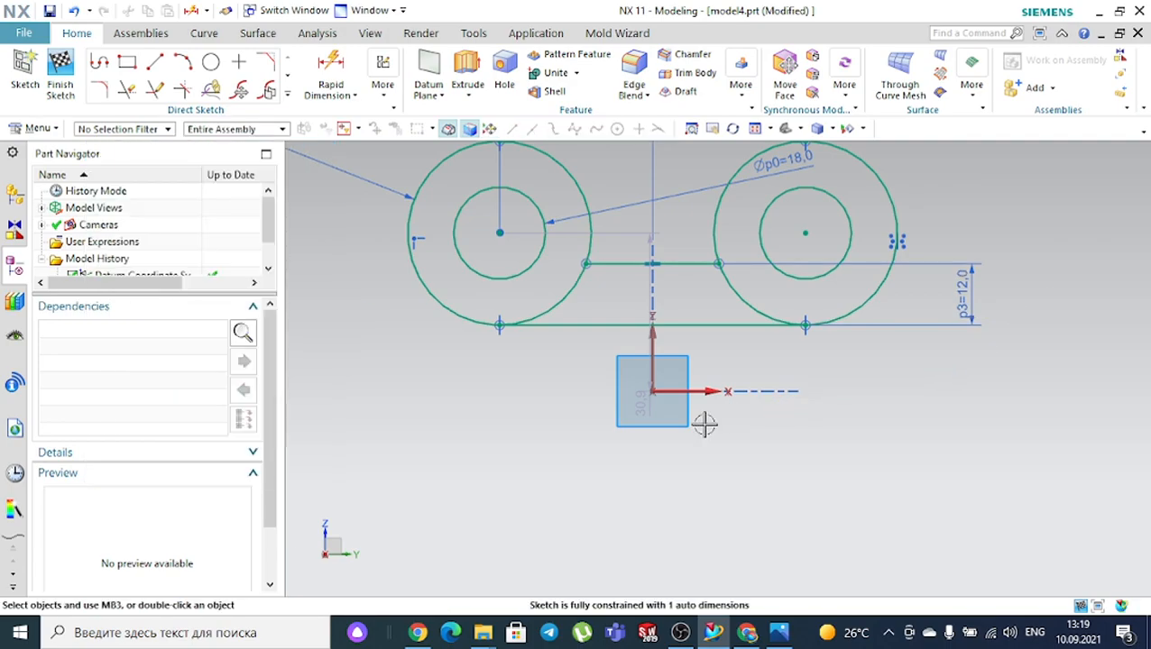
Check the sketch against the reference drawing 1.jpg, and finish the sketch in NX
scroll(730, 419, "down", 2)
left_click(775, 635)
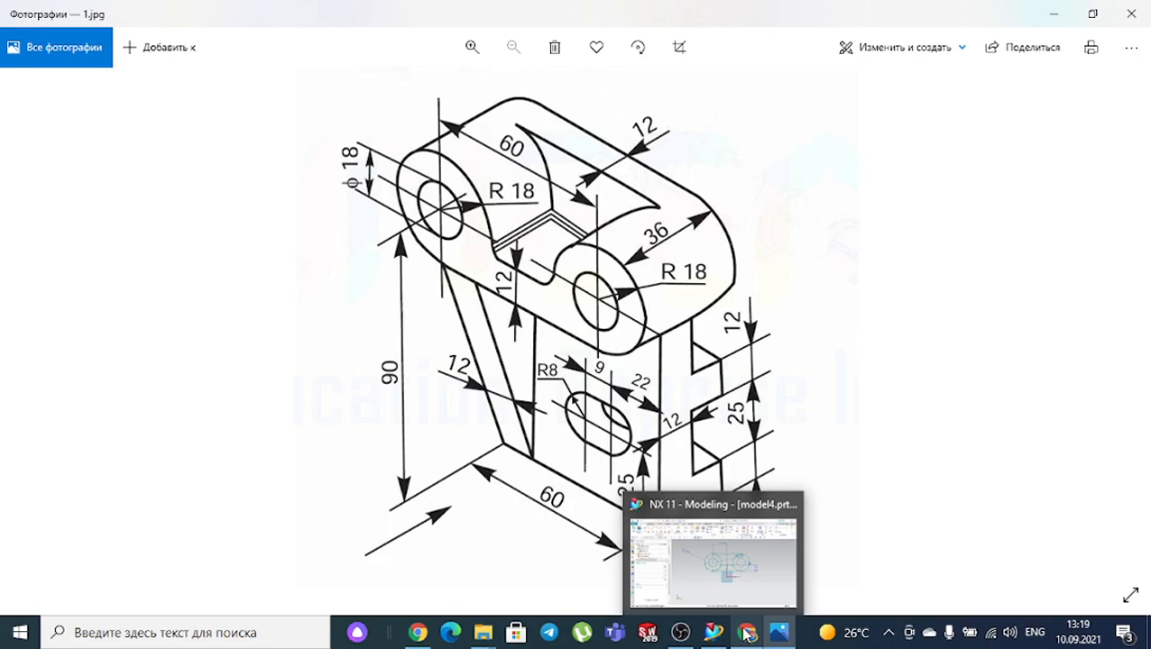
left_click(713, 633)
left_click(61, 70)
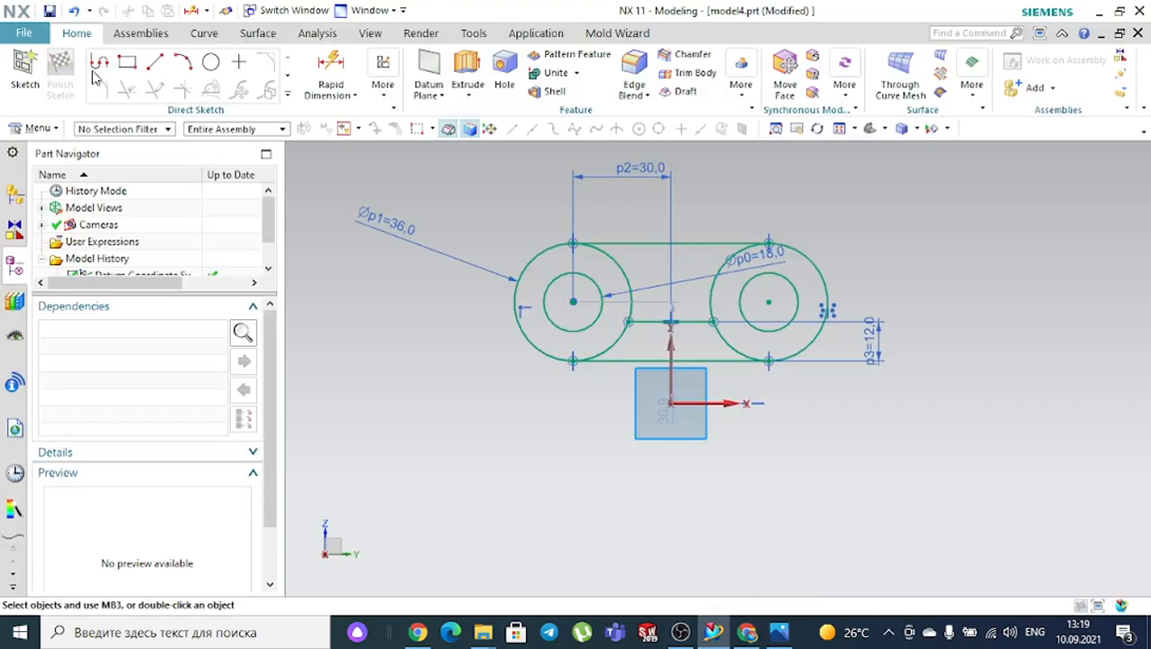
Extrude both ring regions and the web region between them using the Region Boundary Curve rule, with the direction reversed
middle_click_drag(831, 244, 783, 272)
left_click(209, 63)
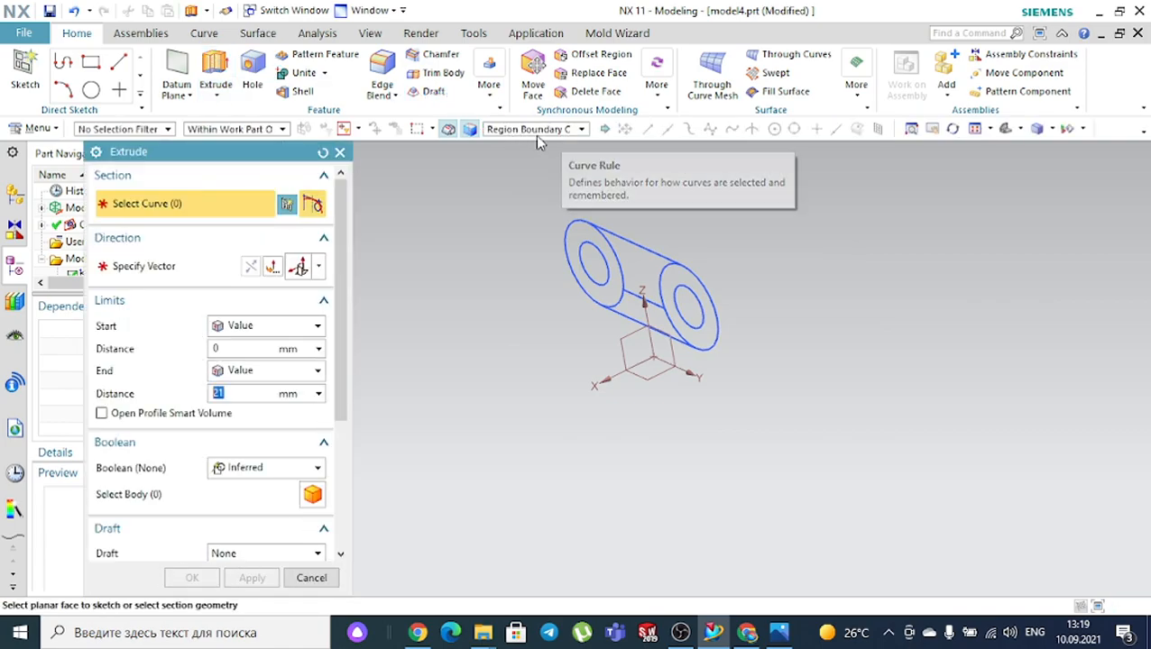
left_click(534, 131)
left_click(540, 221)
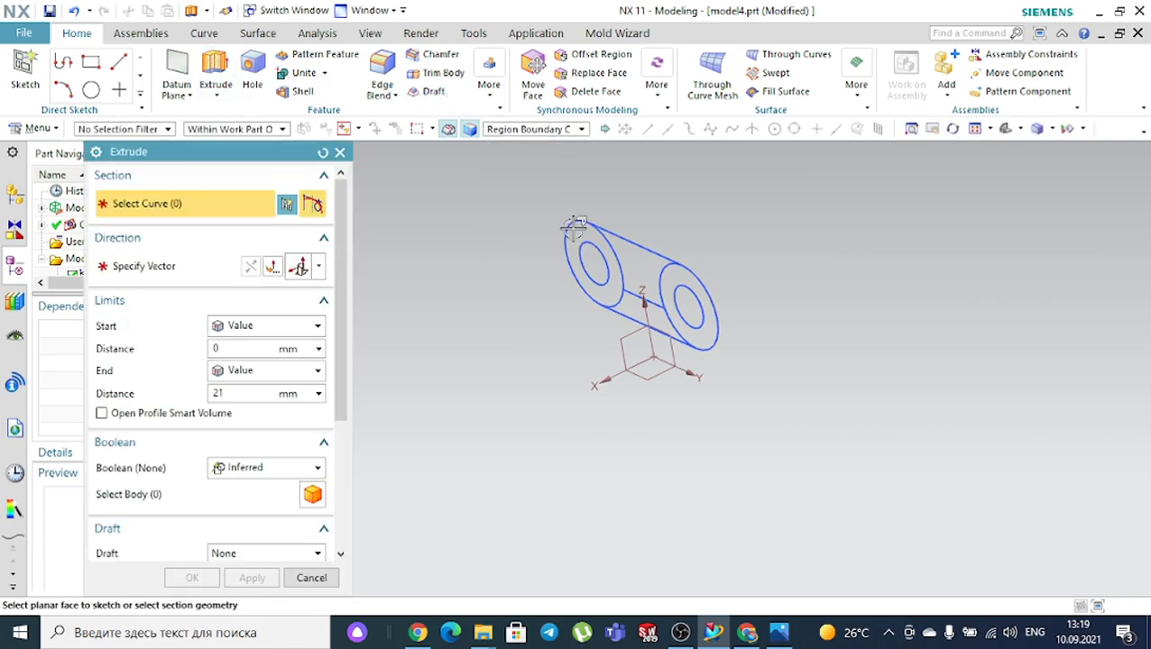
scroll(591, 225, "up", 3)
left_click(582, 231)
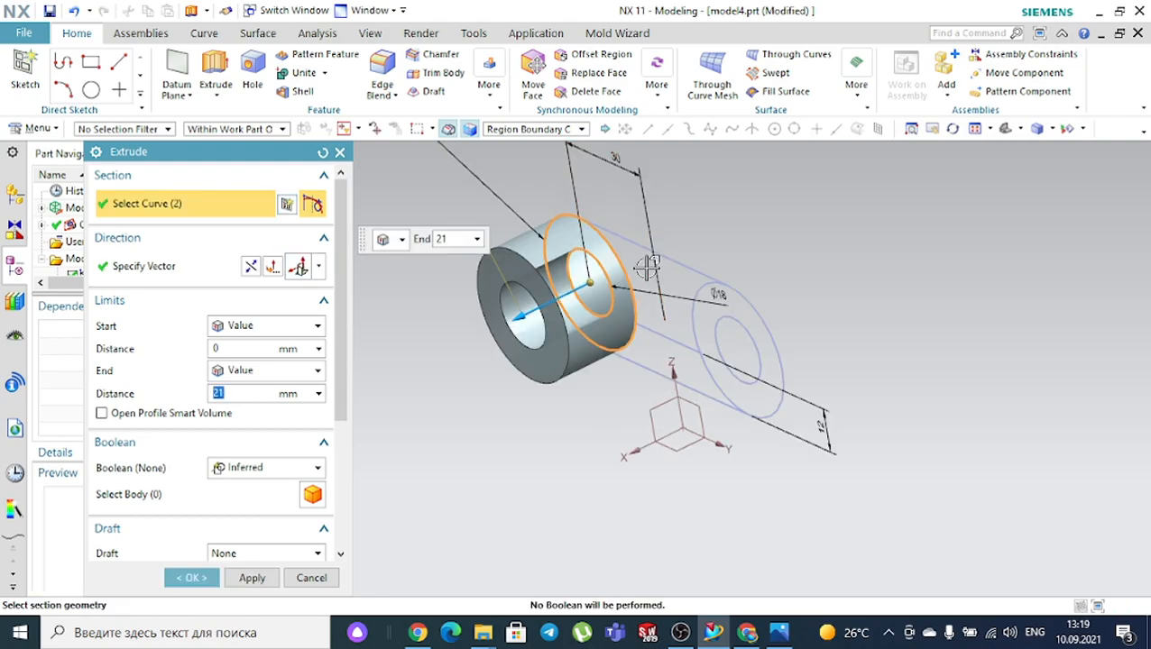
left_click(733, 294)
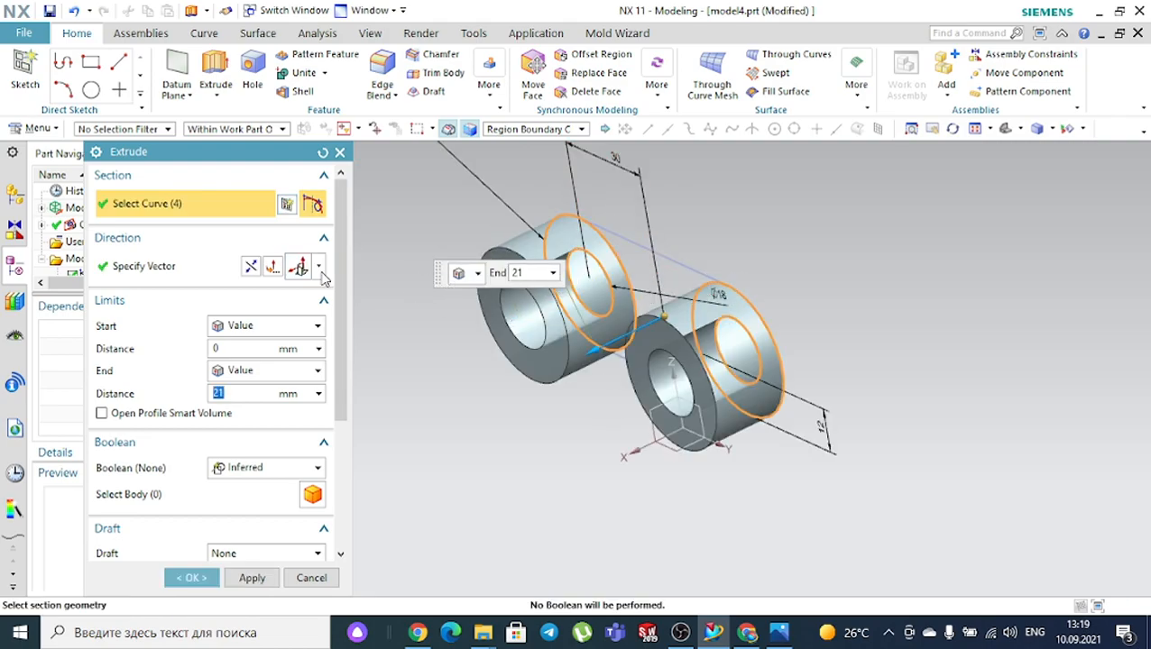
left_click(254, 269)
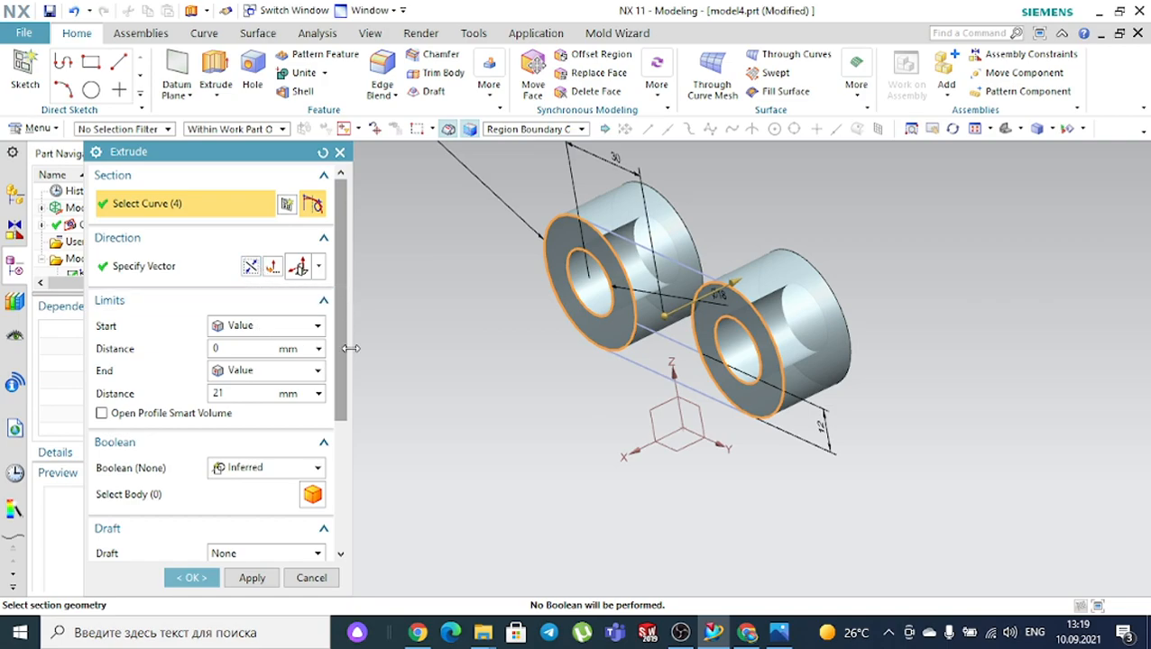
left_click(662, 359)
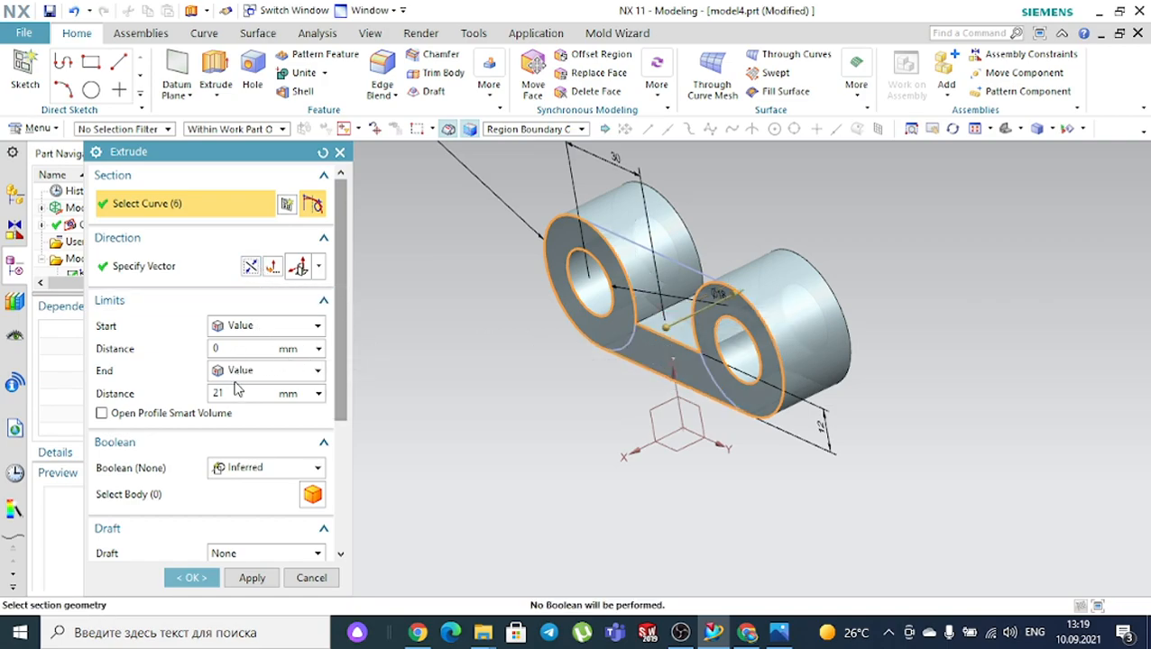
Set the extrusion's end distance to 36 mm, and compare the preview with the reference drawing 1.jpg
left_click_drag(236, 393, 173, 388)
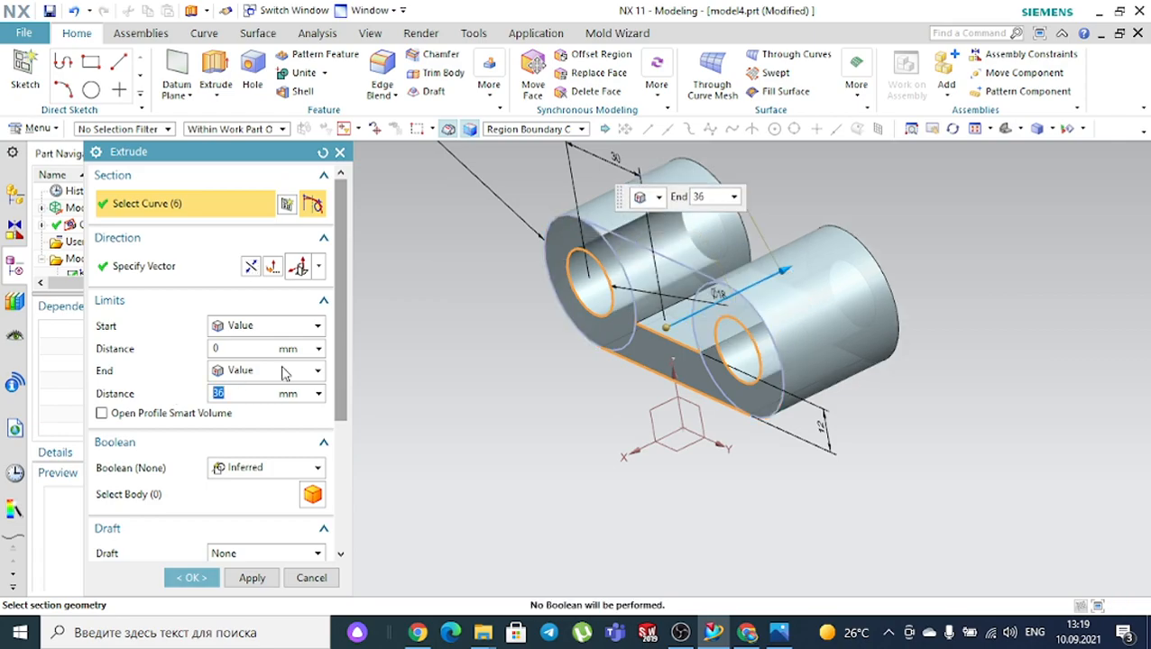
middle_click_drag(514, 360, 535, 349)
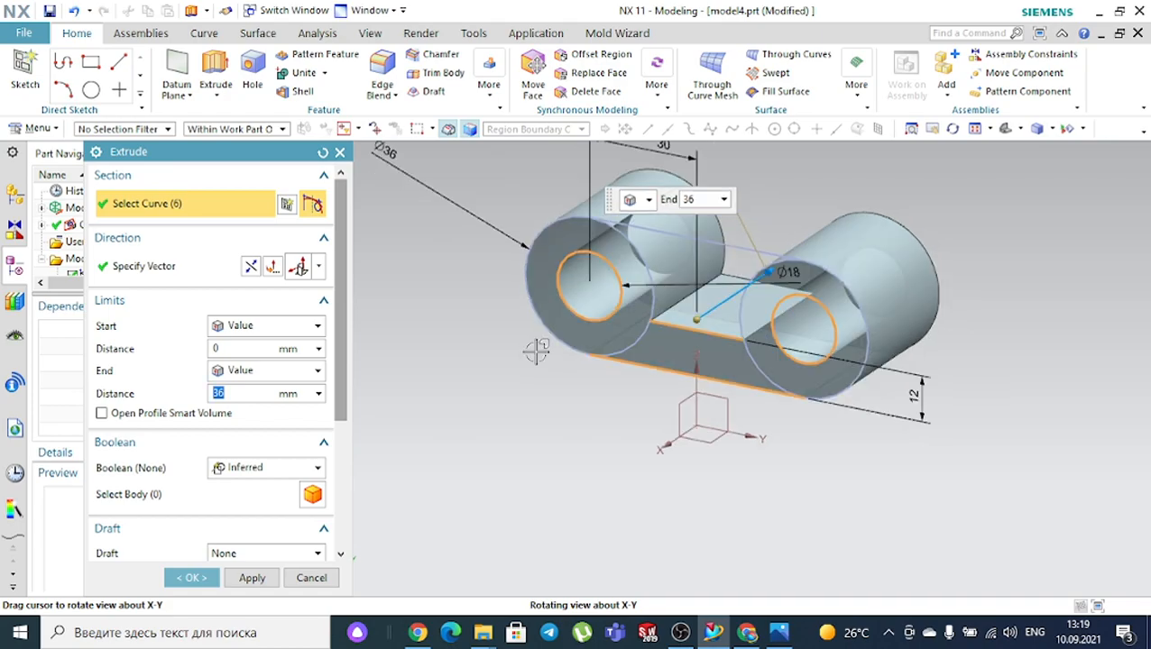
left_click(779, 632)
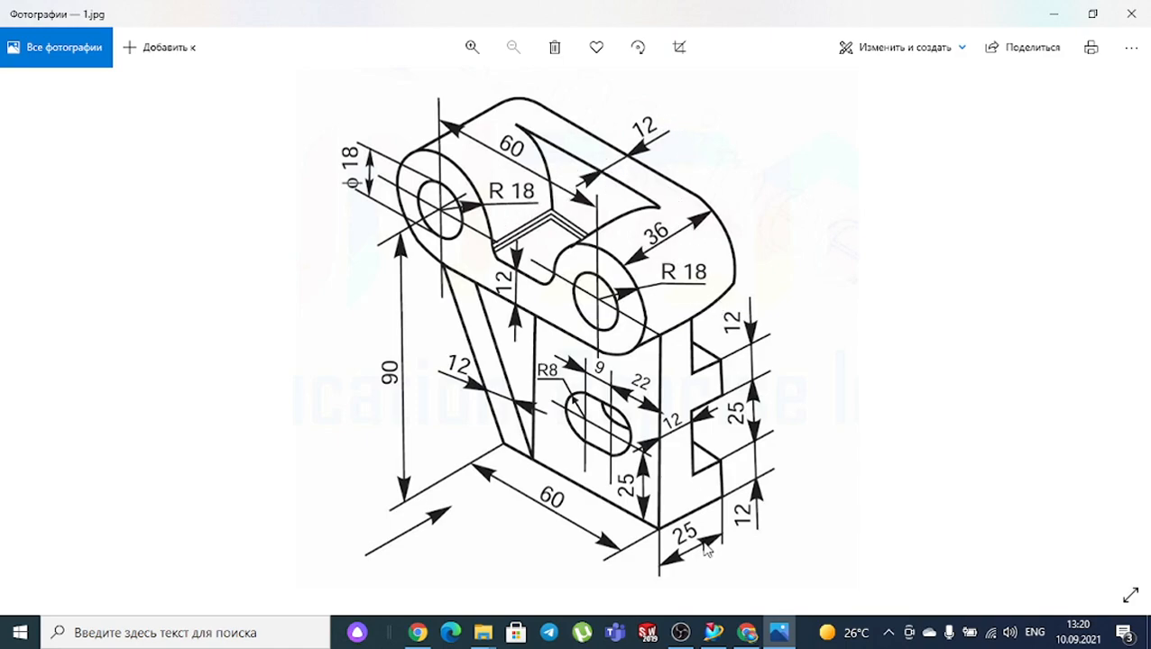
Switch back to NX and apply the 36 mm extrusion of the two-boss head, keeping the Extrude command active
left_click(712, 631)
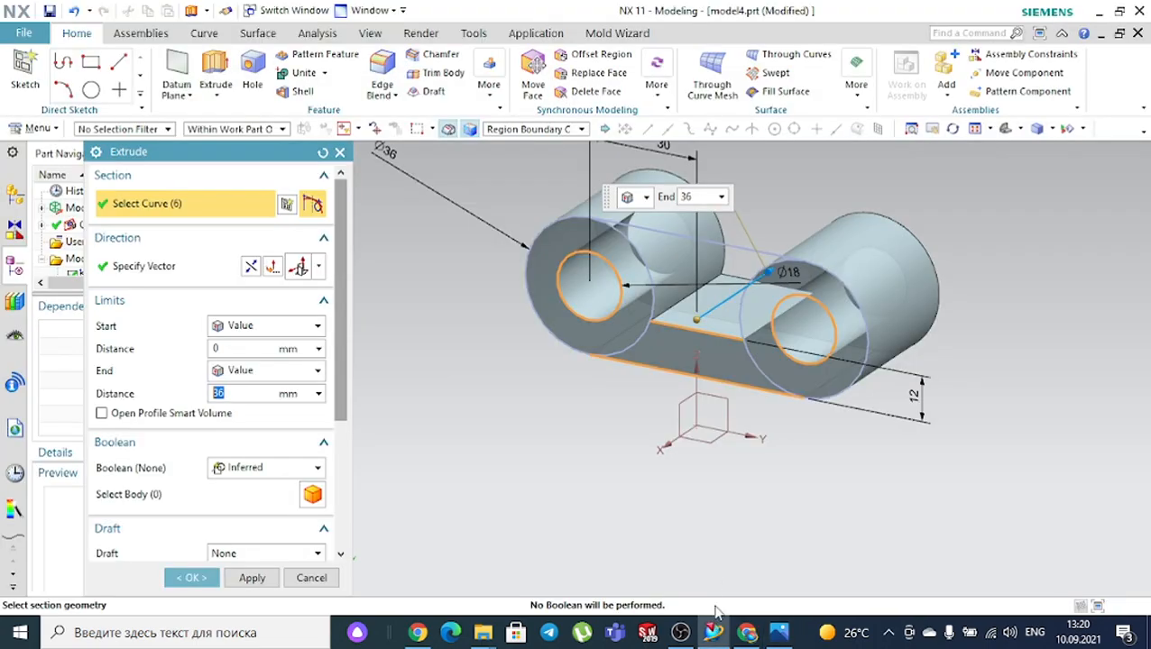
left_click(252, 577)
middle_click_drag(550, 417, 524, 421)
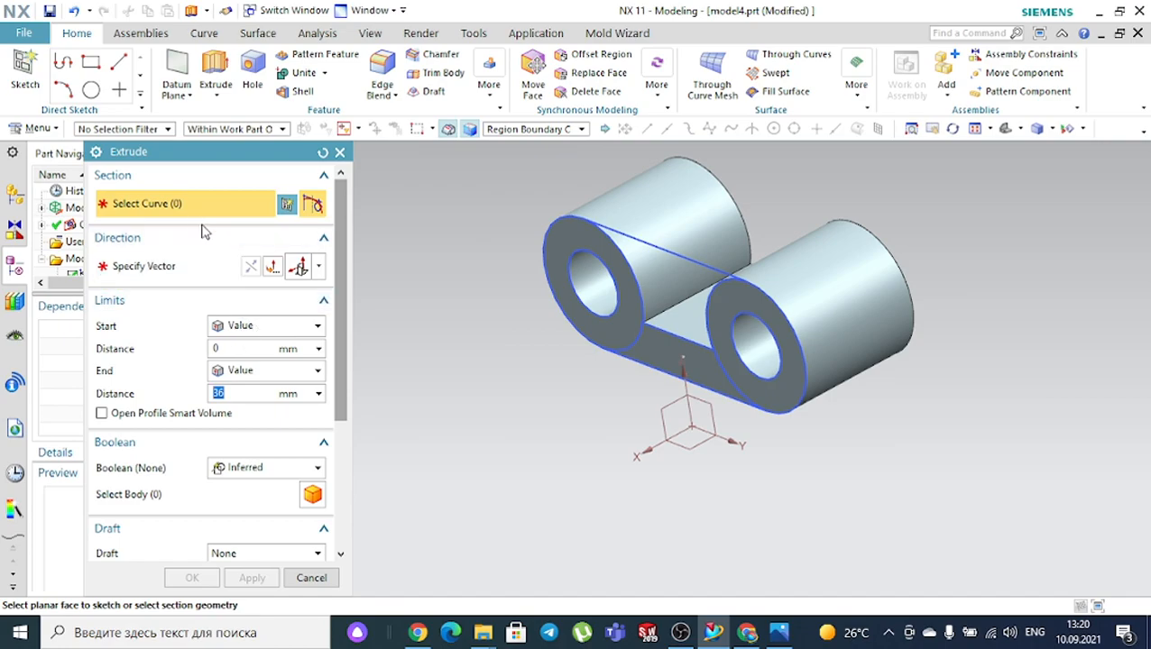
Extrude the recess region between the bosses into the head, with a start distance of 24 mm and an end distance of 36 mm
left_click(672, 300)
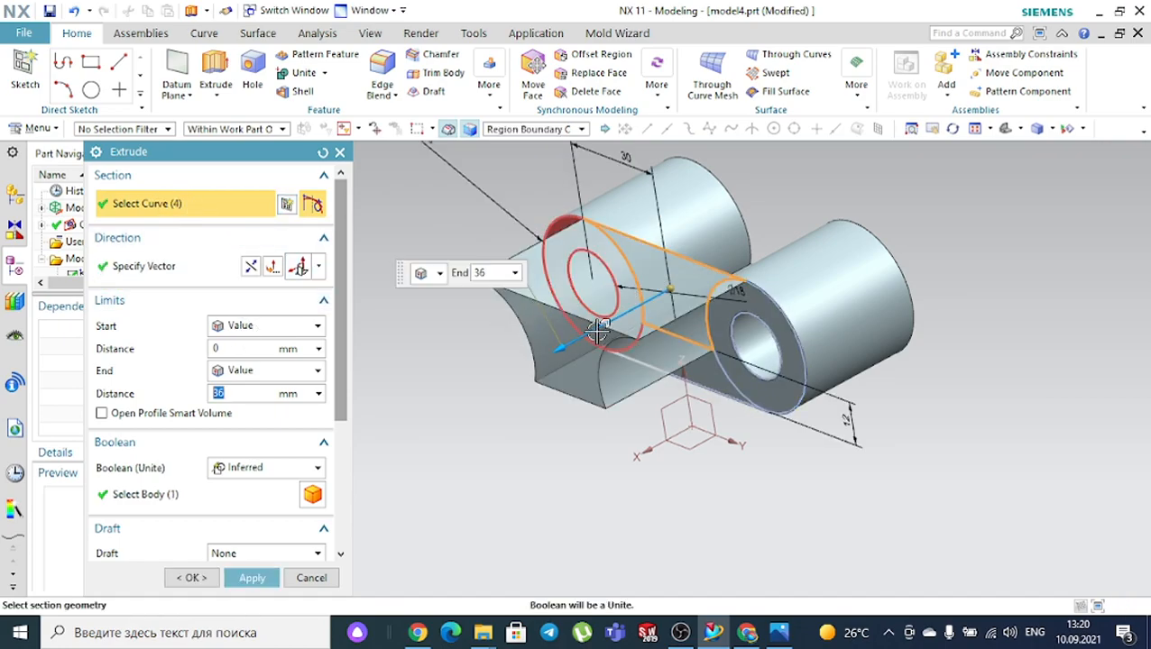
left_click_drag(555, 347, 1019, 203)
left_click(224, 348)
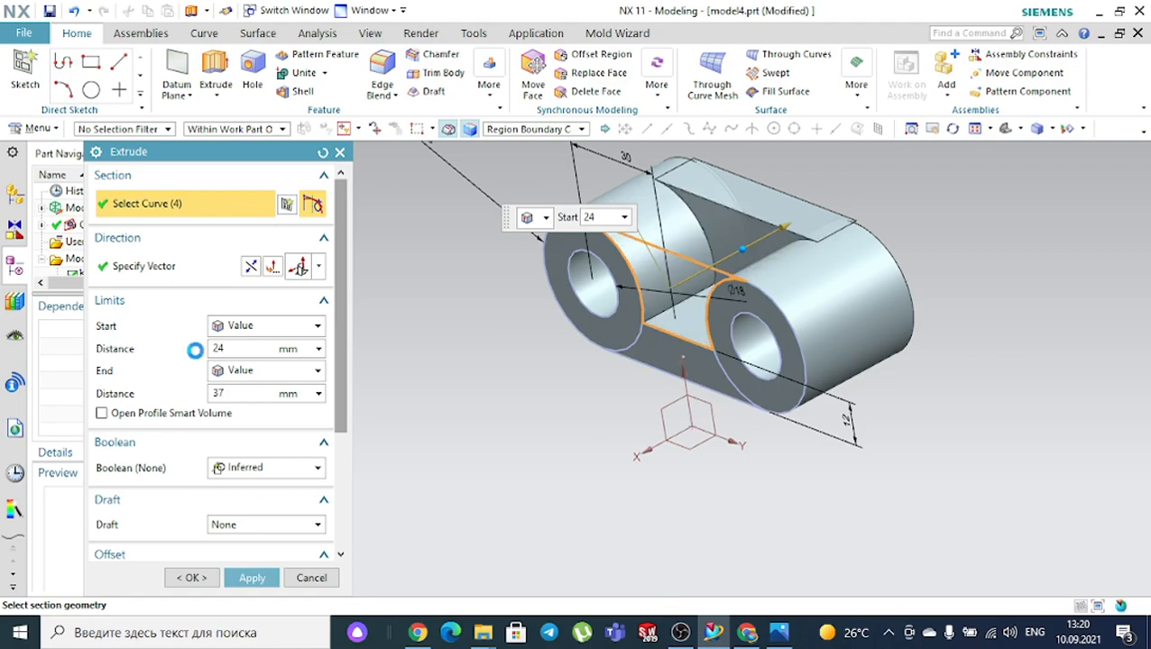
middle_click_drag(482, 364, 487, 351)
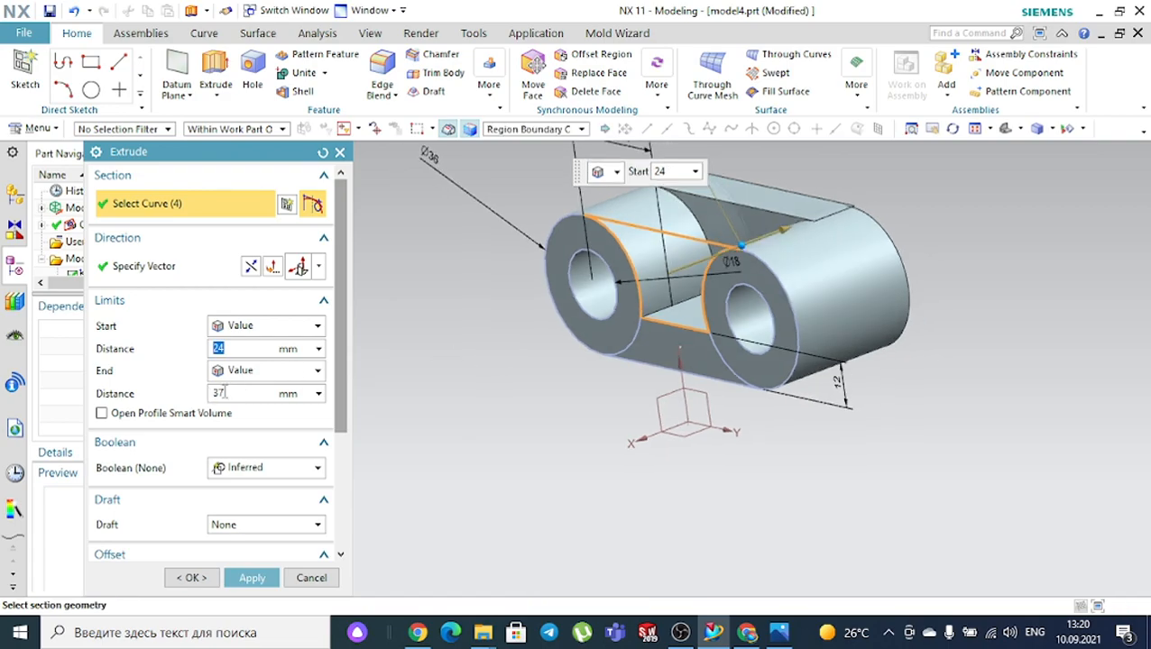
left_click(224, 394)
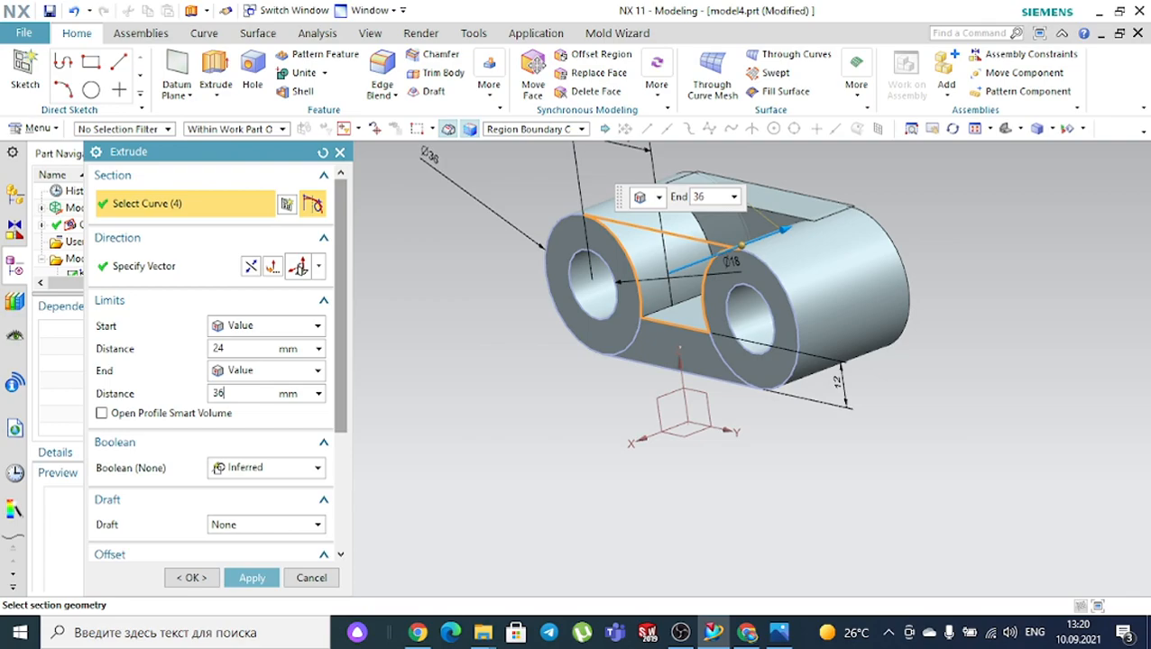
key("Return")
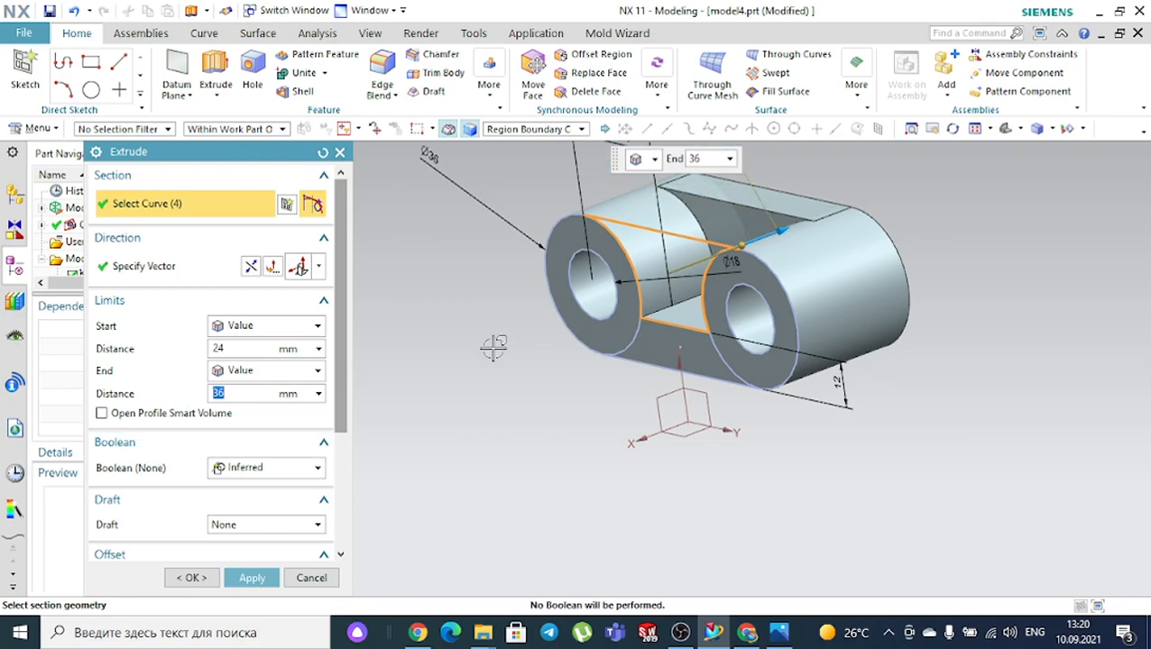
Set the recess extrusion's Boolean to Unite with the head body, and finish the extrusion
middle_click_drag(972, 280, 930, 301)
middle_click_drag(503, 324, 570, 325)
left_click(281, 470)
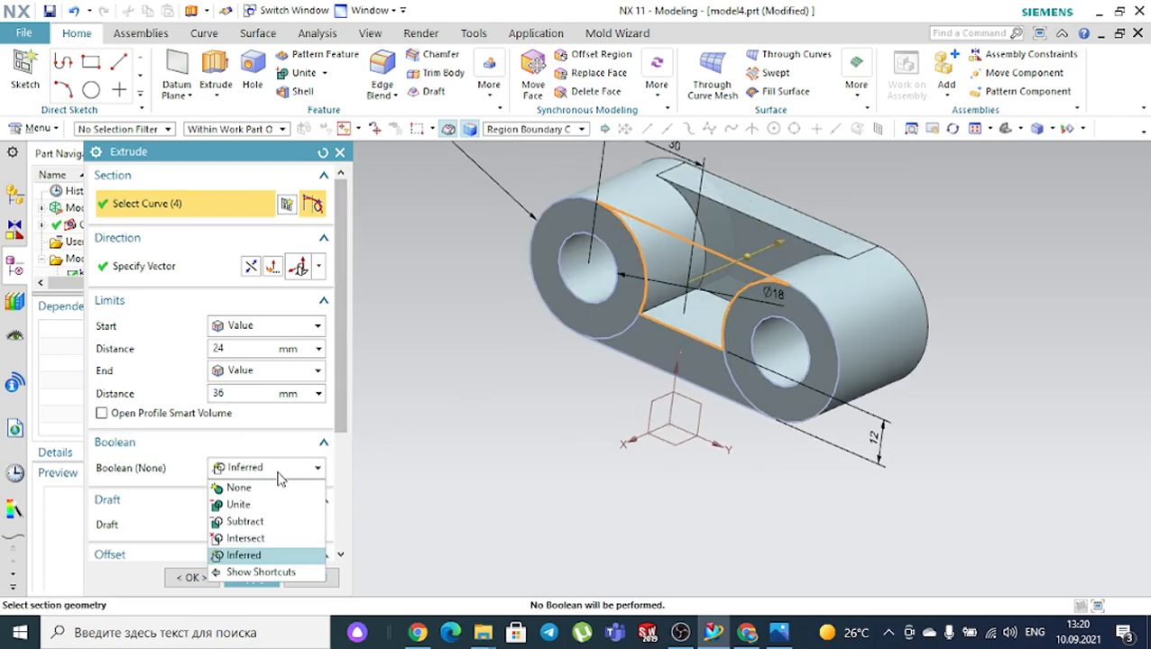
left_click(280, 504)
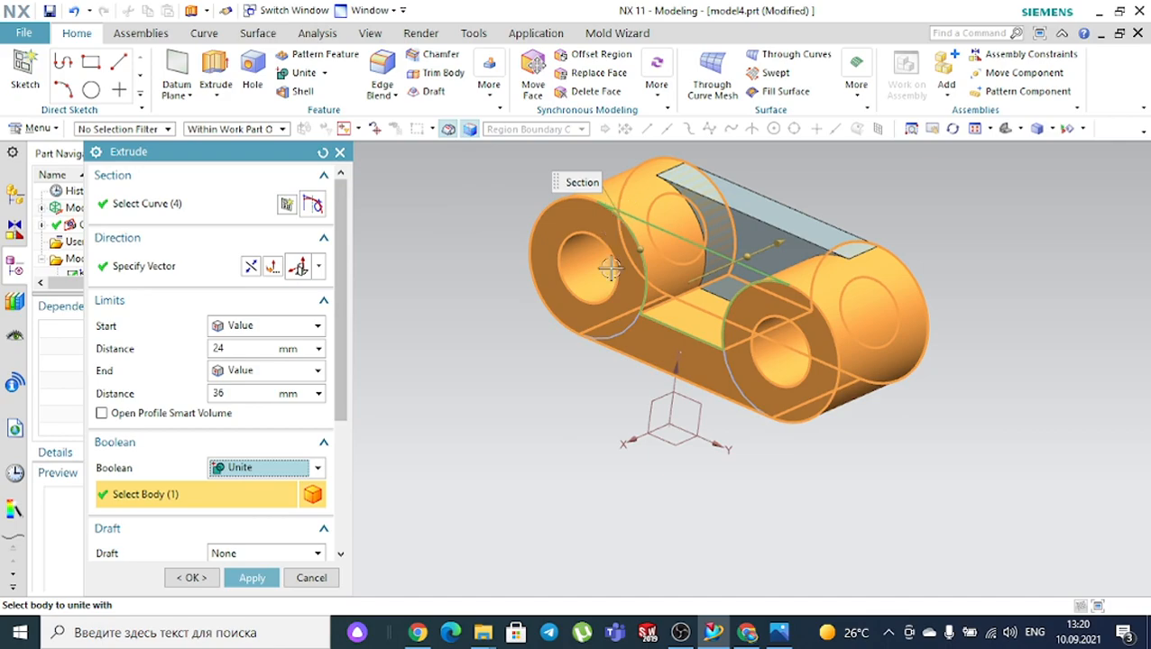
left_click(204, 577)
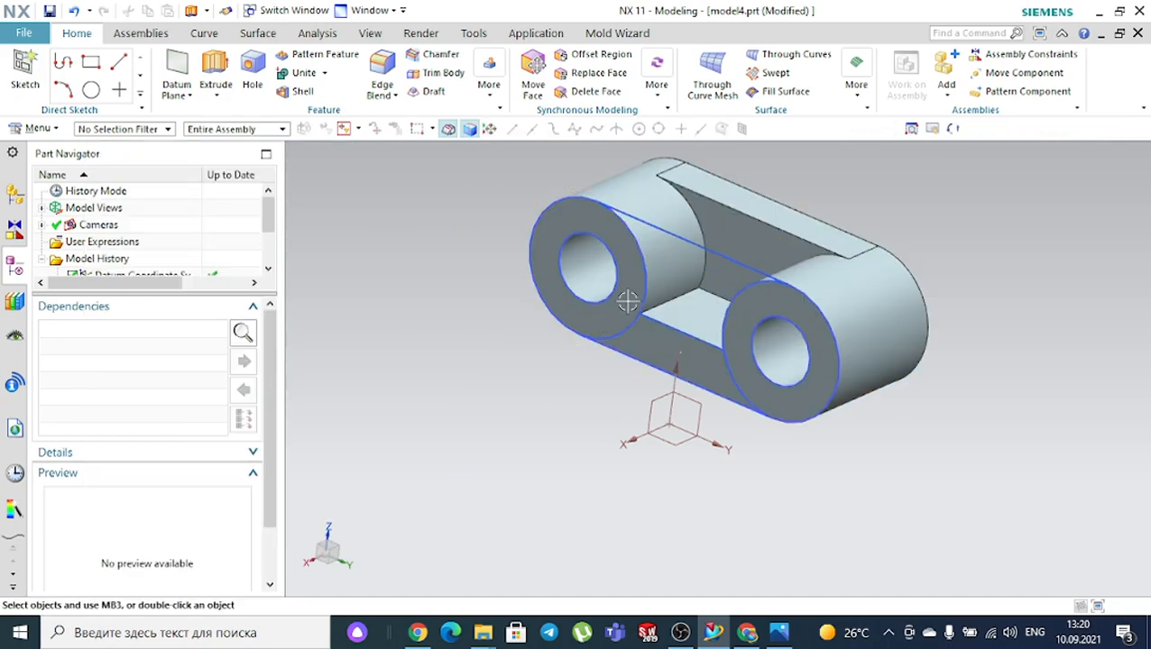
Hide the head's profile sketch and reorient the model to see its front face and recess
left_click(678, 231)
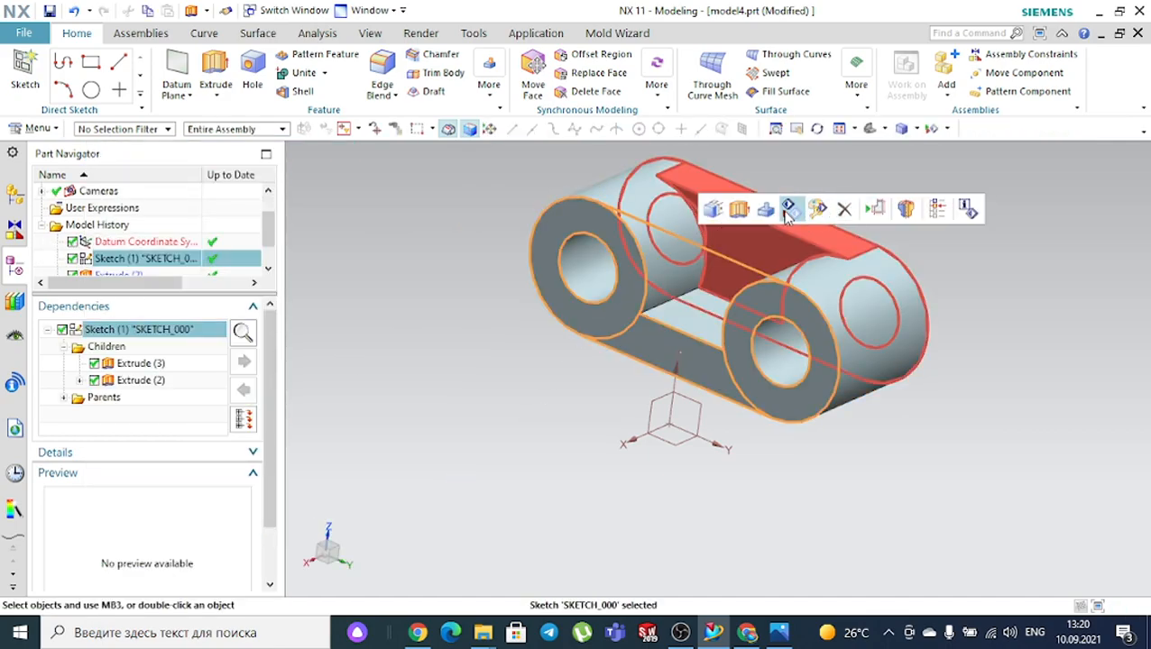
left_click(788, 211)
left_click(871, 129)
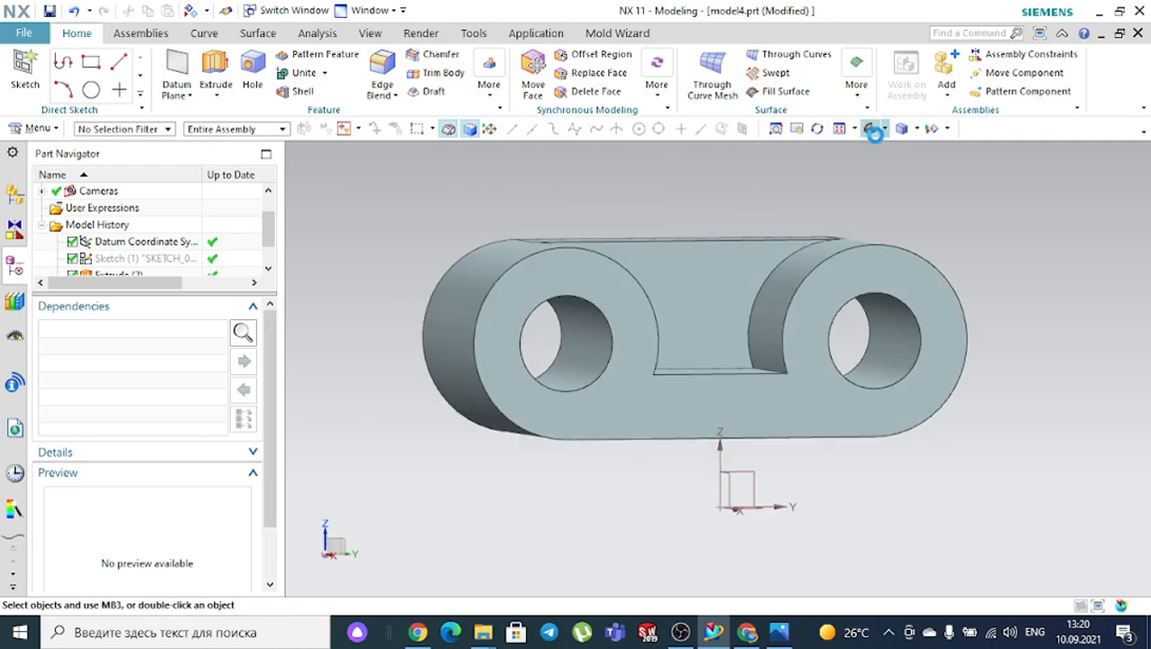
middle_click_drag(986, 211, 927, 257)
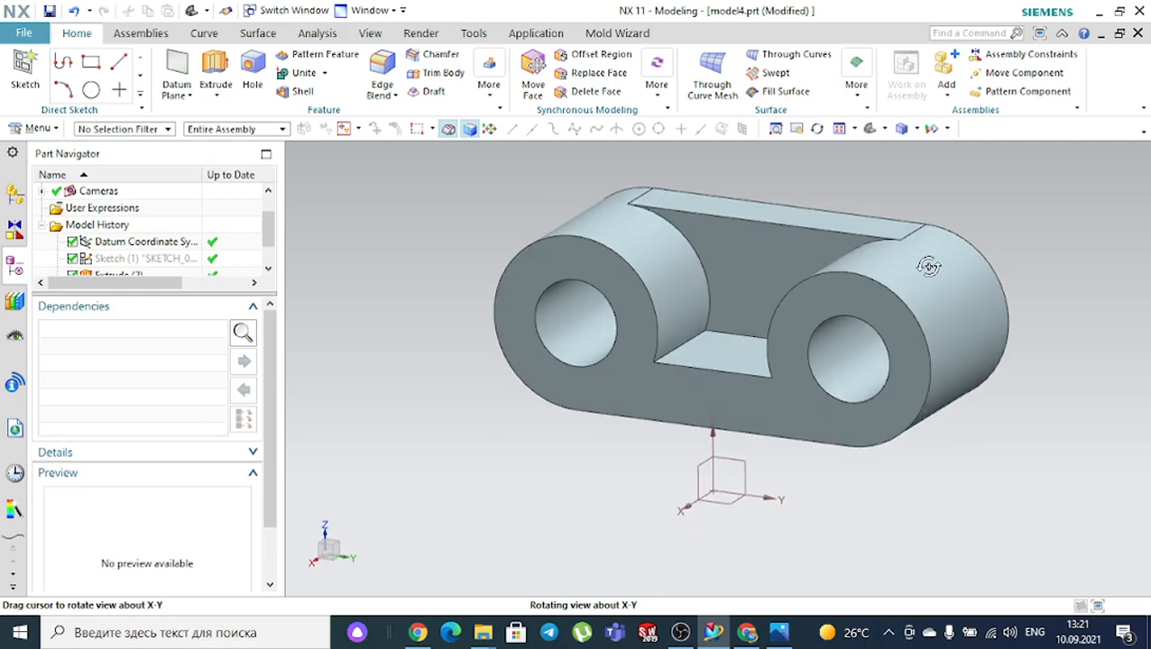
Compare the head in NX with the reference drawing 1.jpg, checking the dimensions of the plate below it
left_click(778, 635)
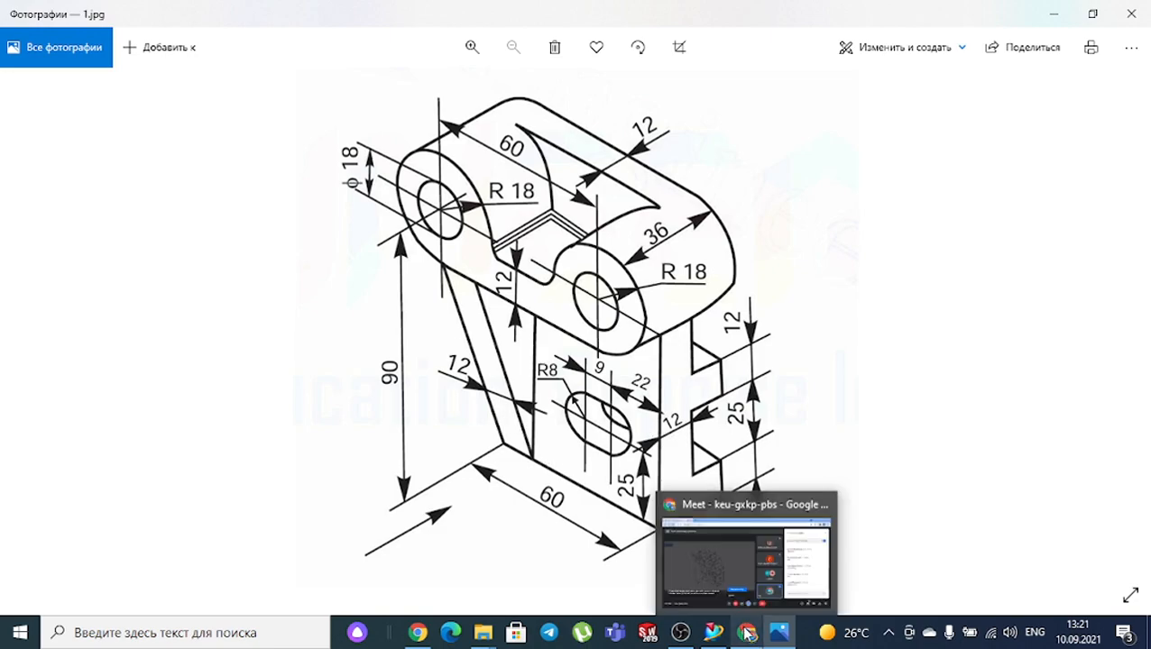
left_click(713, 634)
scroll(748, 482, "up", 2)
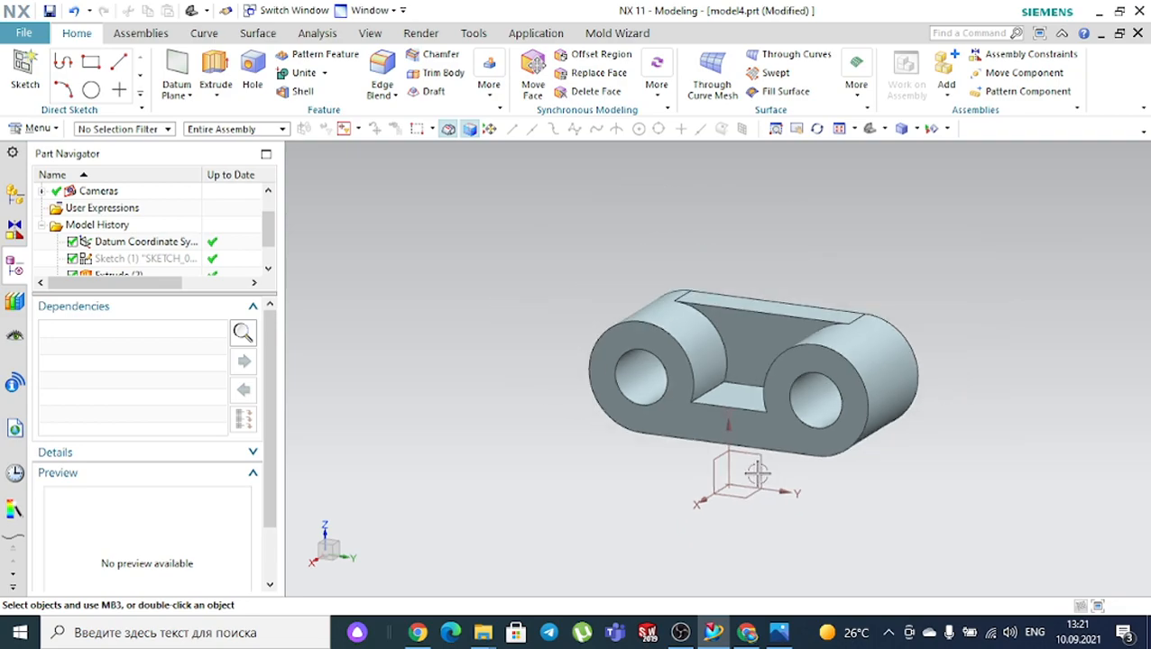
middle_click_drag(912, 502, 837, 509)
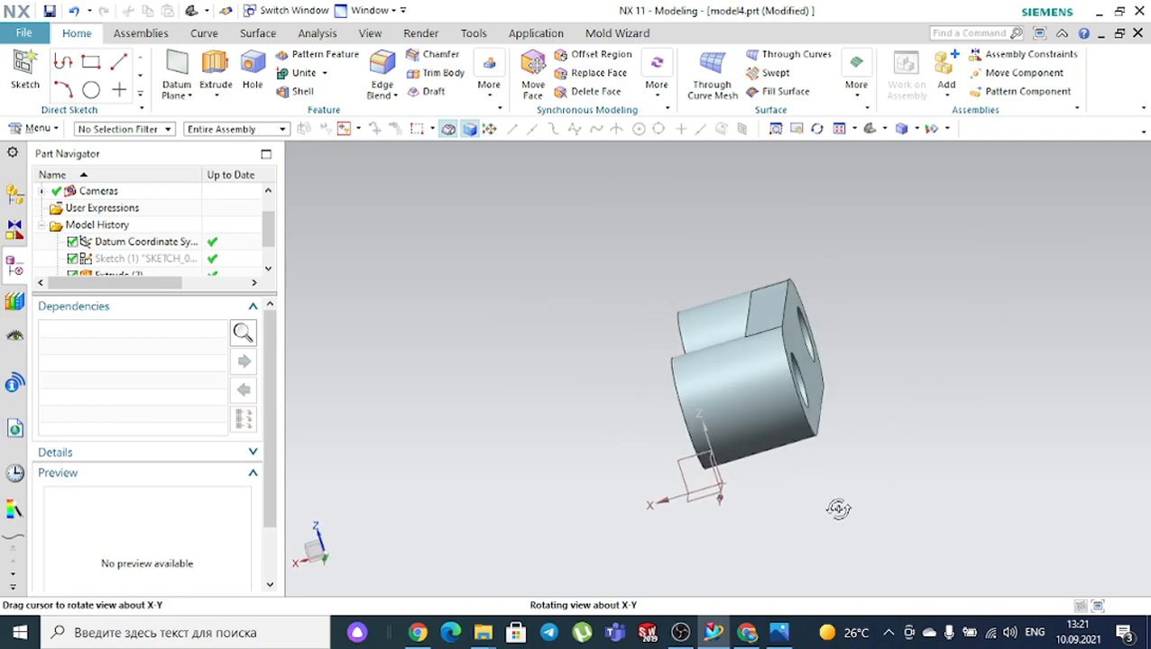
left_click(779, 634)
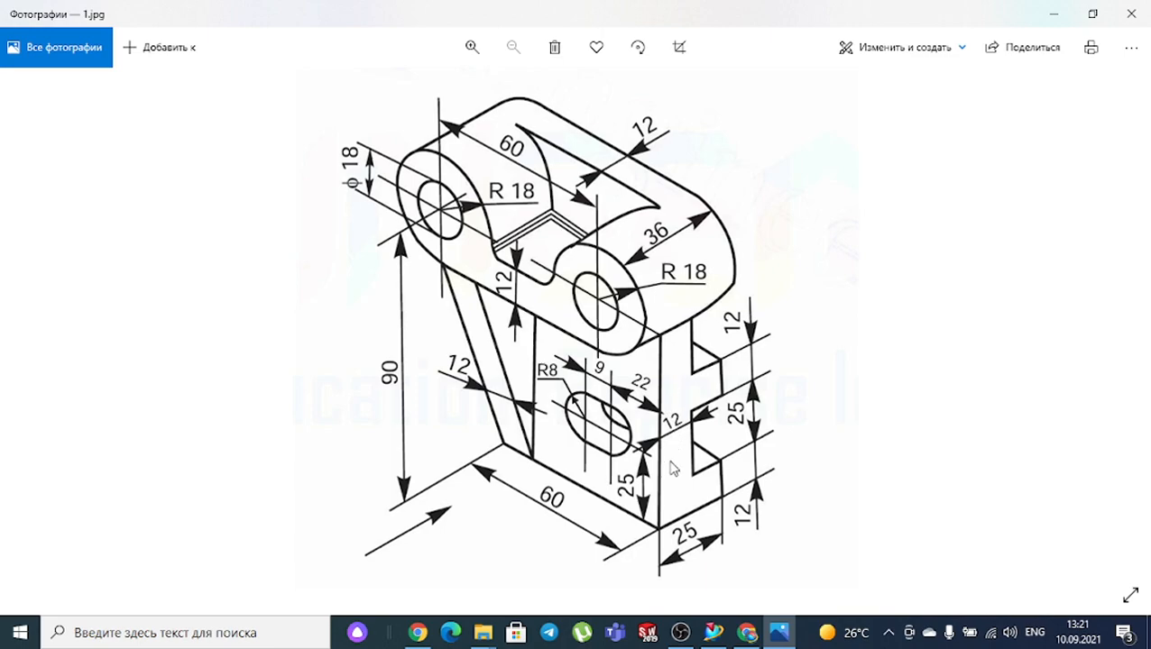
mouse_move(713, 633)
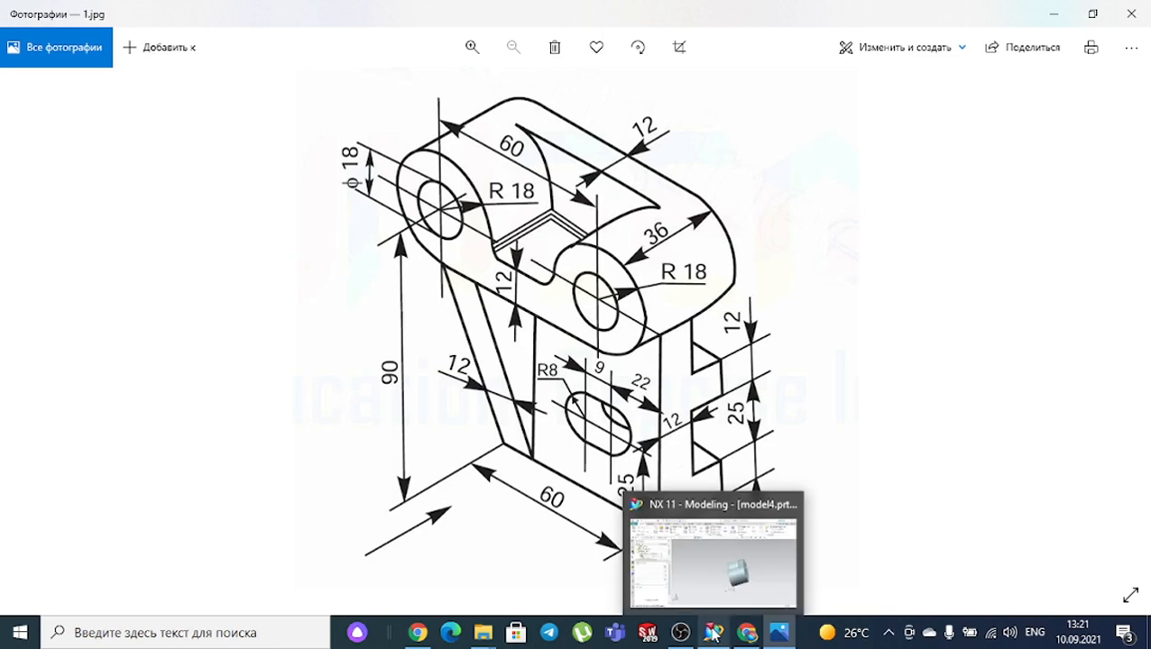
left_click(712, 552)
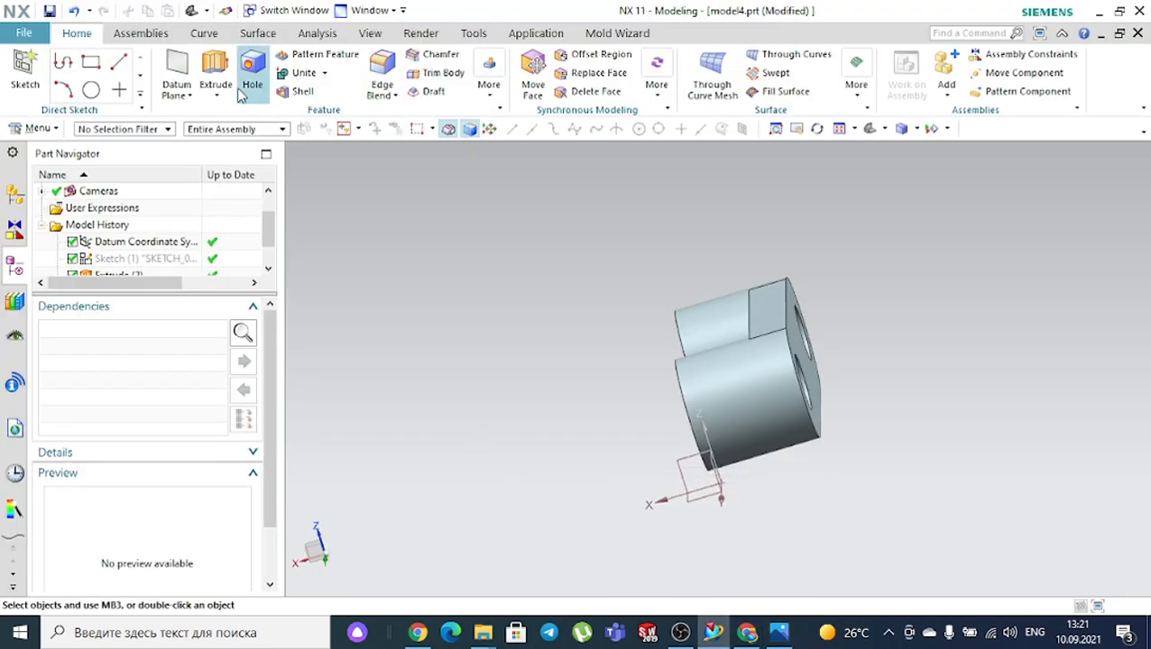
Create a datum plane offset 25 mm from the head's flat back face, with the offset directed into the body
left_click(185, 70)
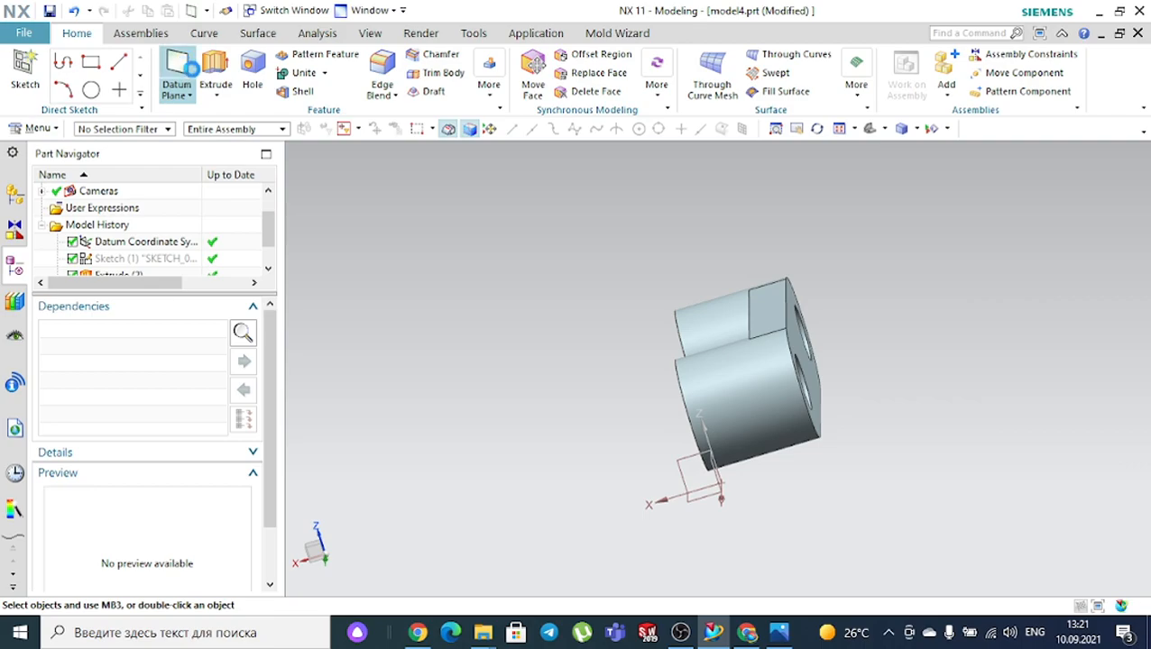
middle_click_drag(873, 330, 811, 390)
left_click(811, 391)
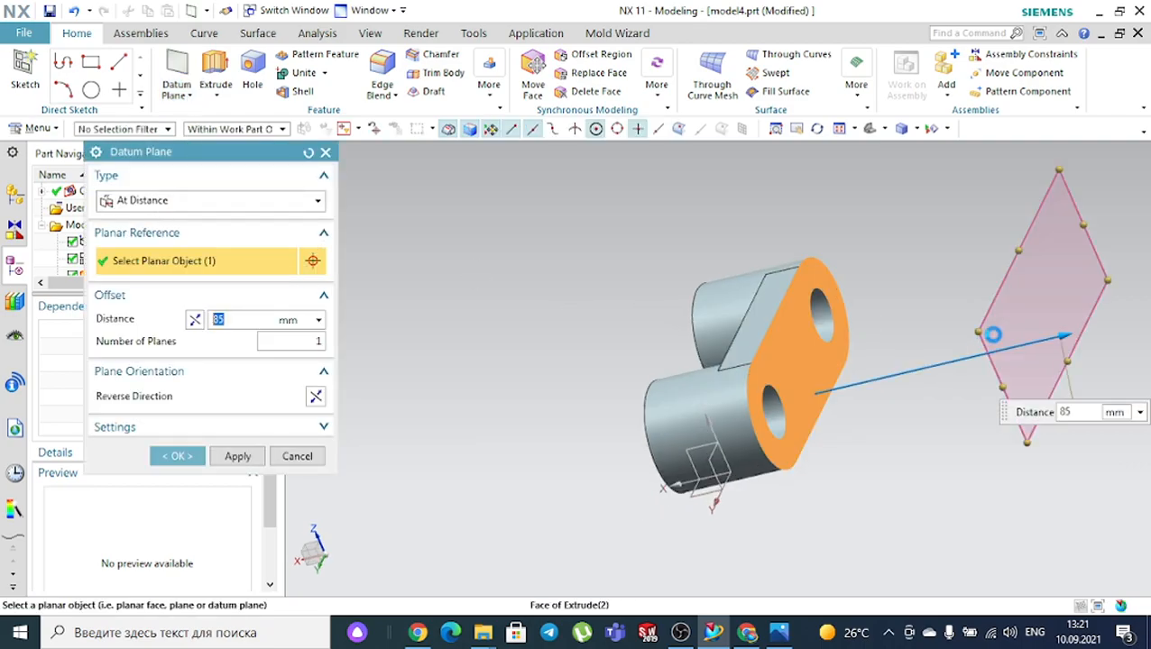
double_click(1060, 341)
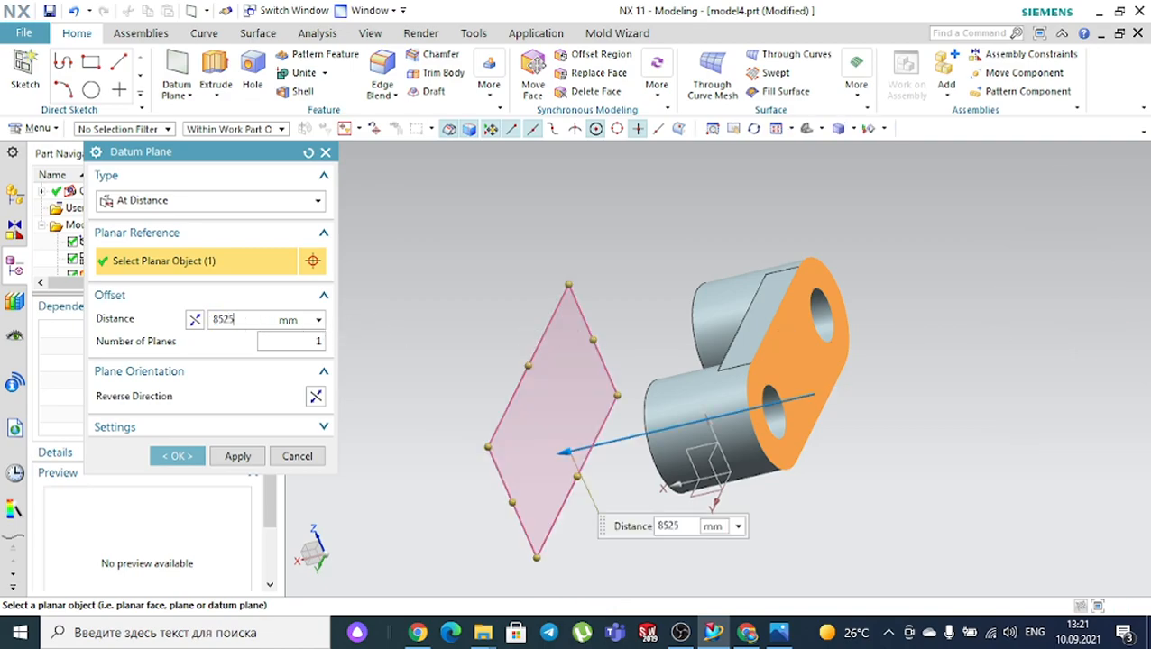
key("BackSpace")
key("BackSpace")
key("BackSpace")
key("Return")
middle_click_drag(539, 333, 568, 311)
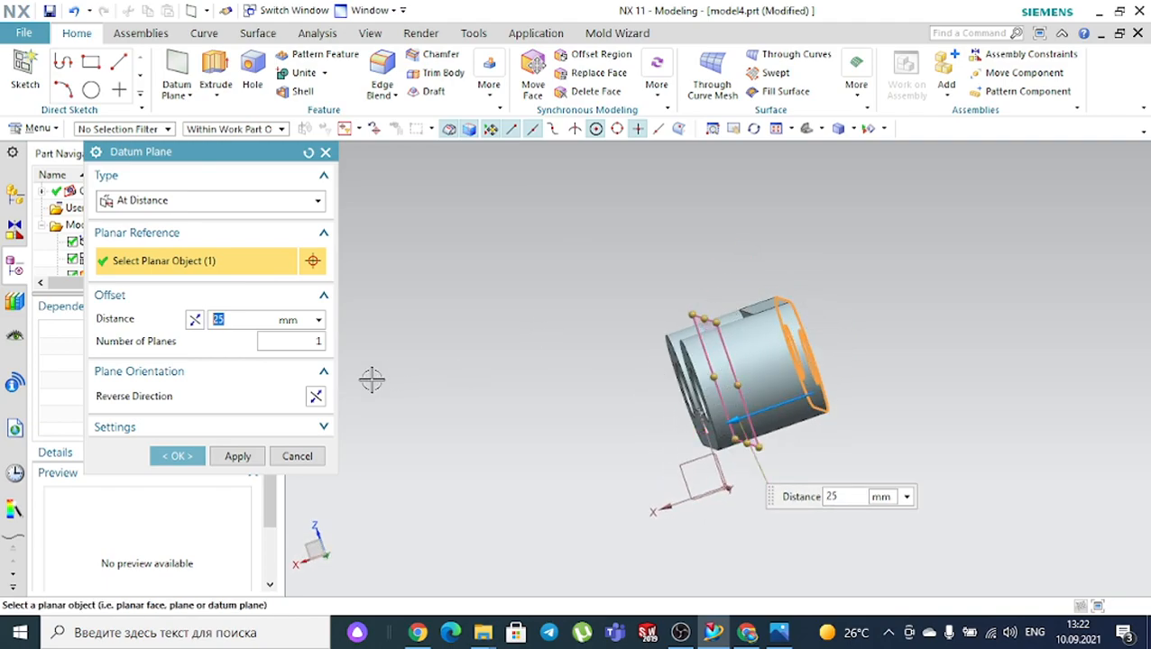
left_click(177, 457)
Start a new sketch on the datum plane that cuts through the head
middle_click_drag(397, 387, 459, 374)
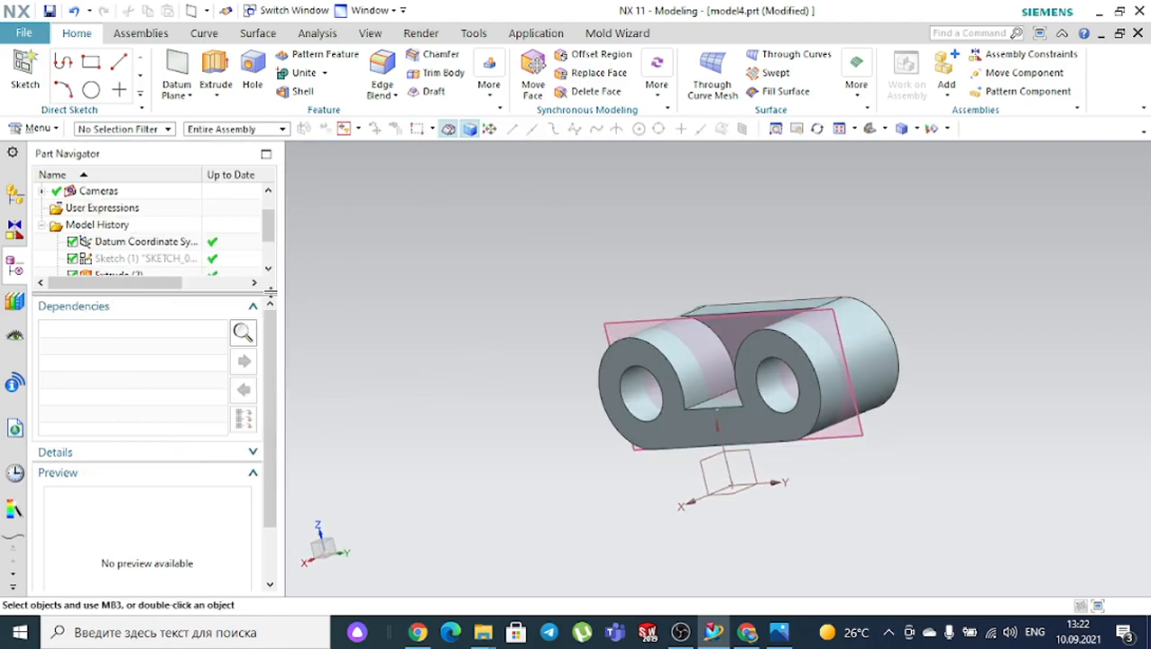
left_click(26, 72)
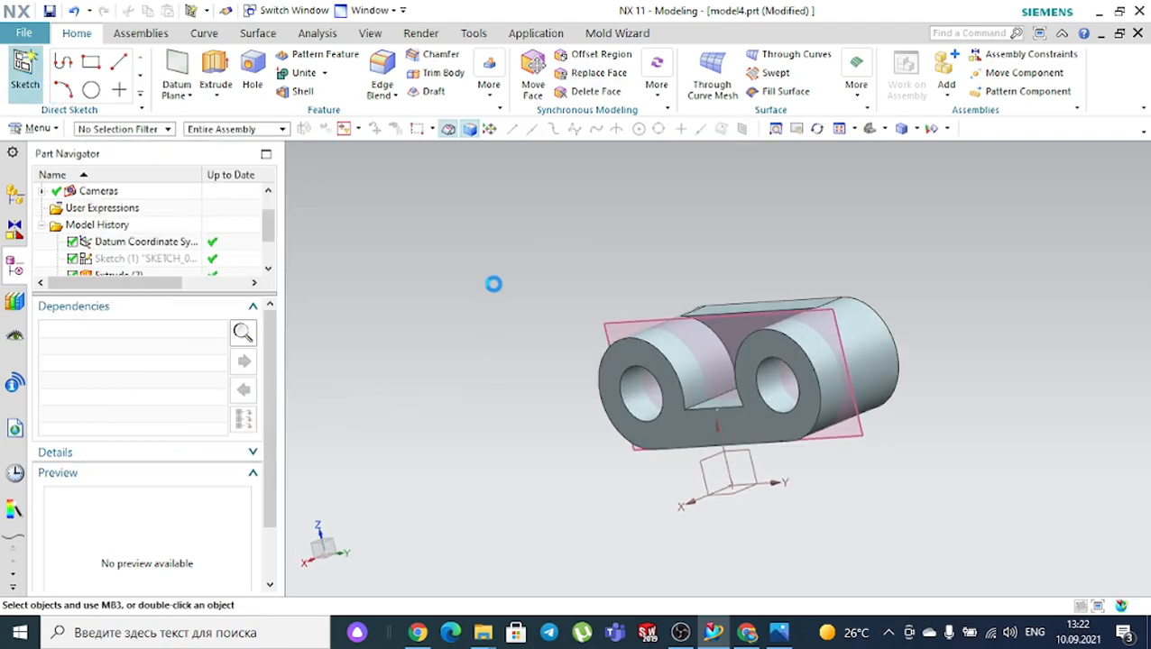
left_click(607, 322)
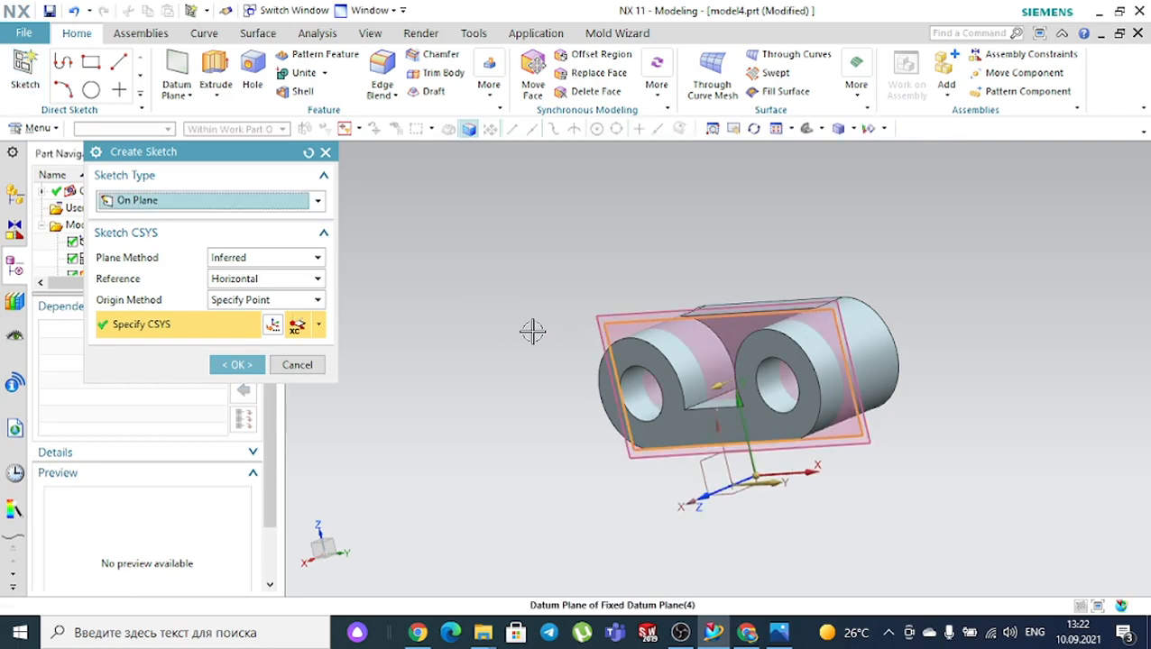
left_click(236, 364)
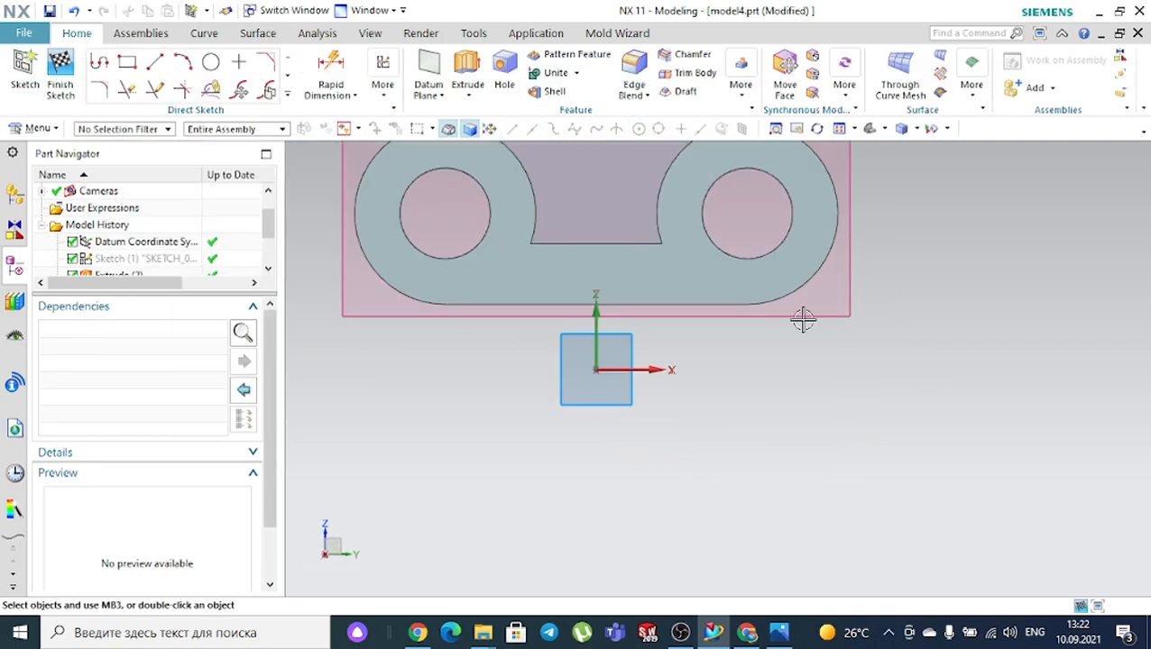
Sketch a rectangle about 48 mm wide and 40 mm high, hanging down from the head's lower edge
left_click(127, 61)
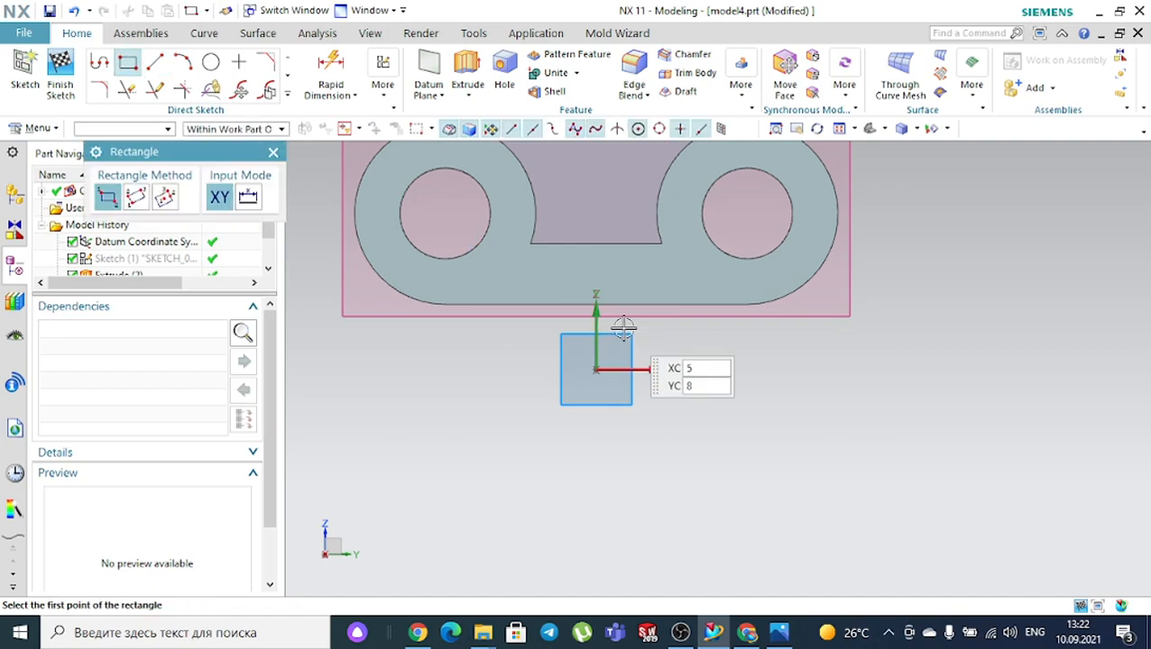
left_click(560, 307)
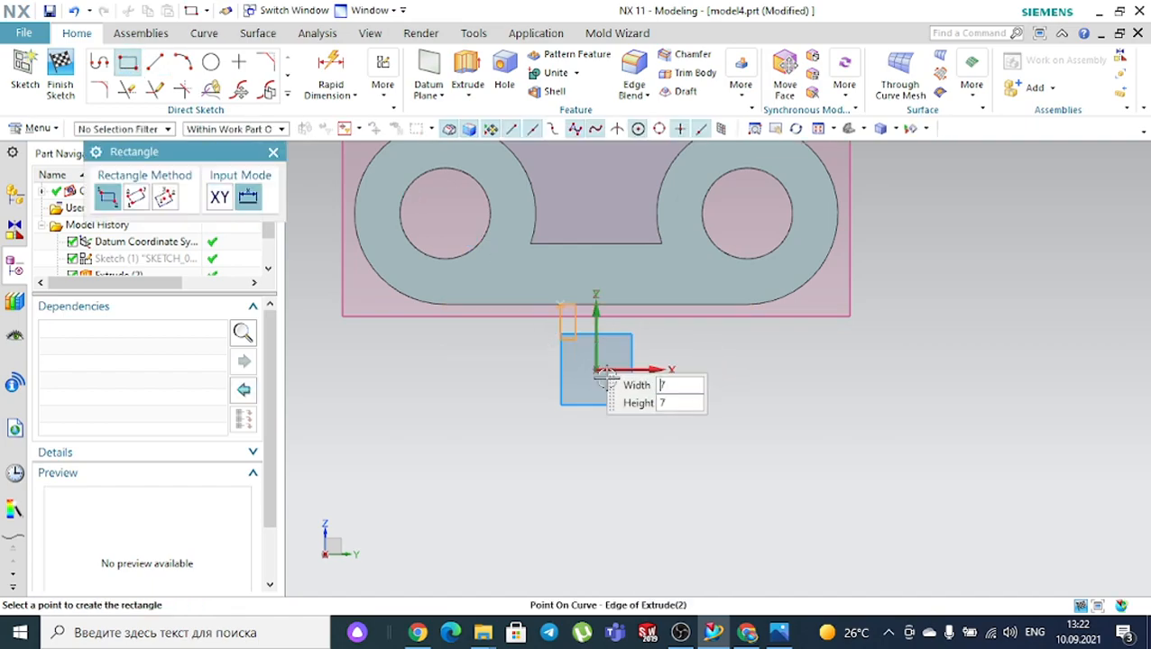
left_click(801, 505)
key("Escape")
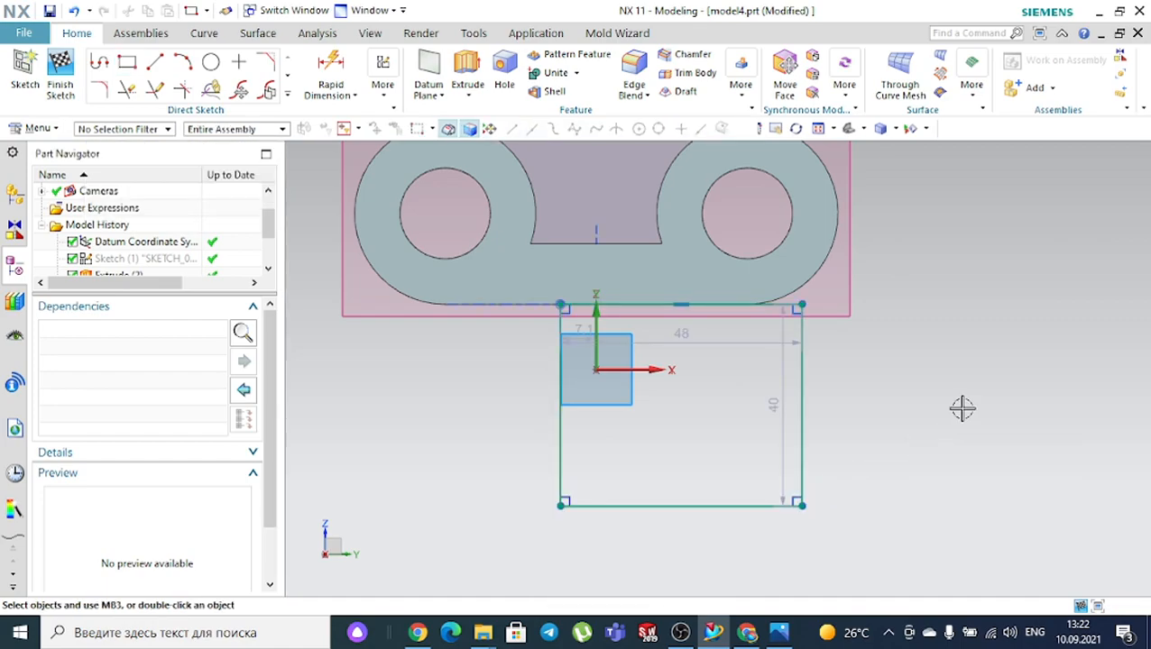
Consult the reference drawing 1.jpg, and dimension the width of the rectangle's lower edge as 48 mm in NX
left_click(781, 633)
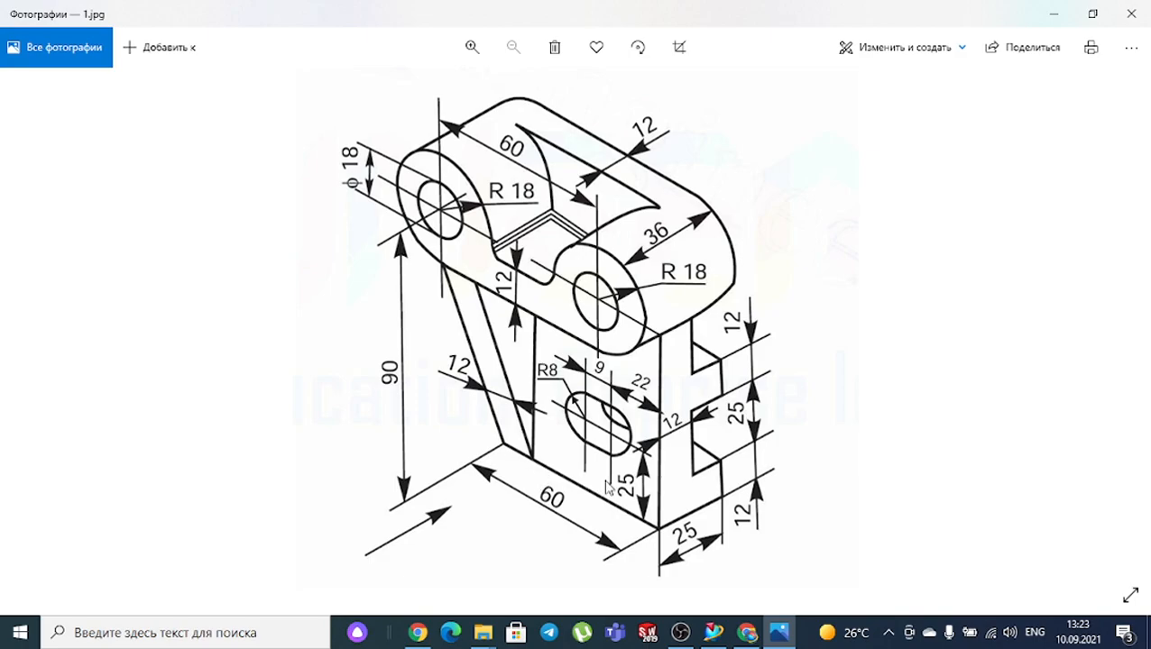
left_click(719, 638)
left_click(330, 72)
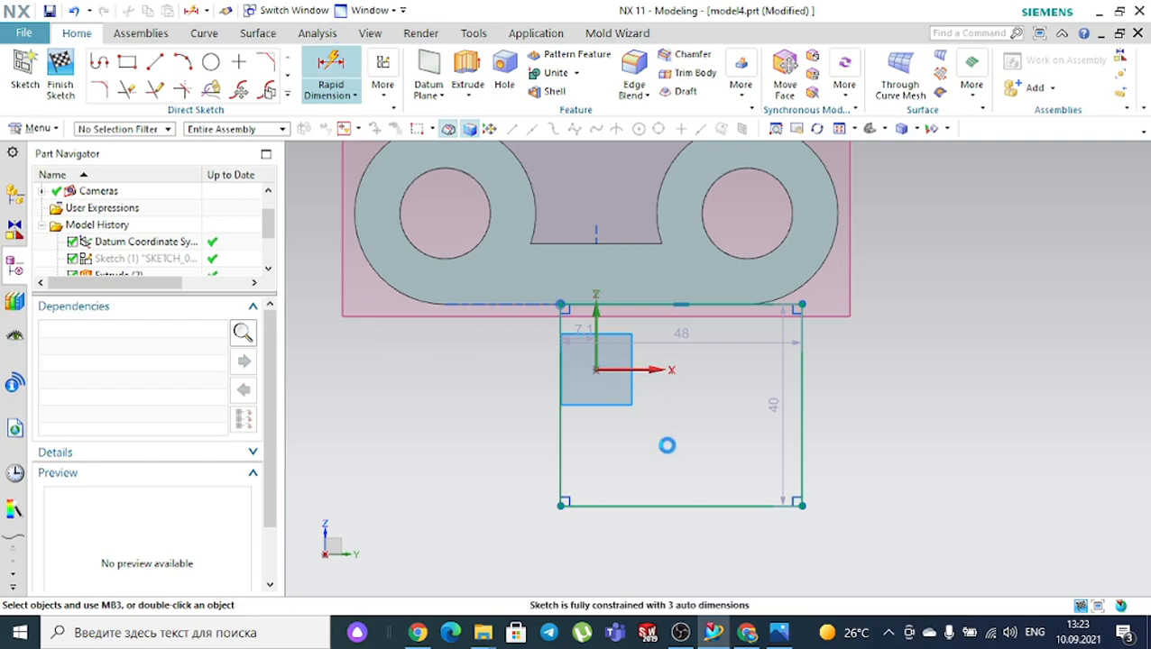
left_click(669, 506)
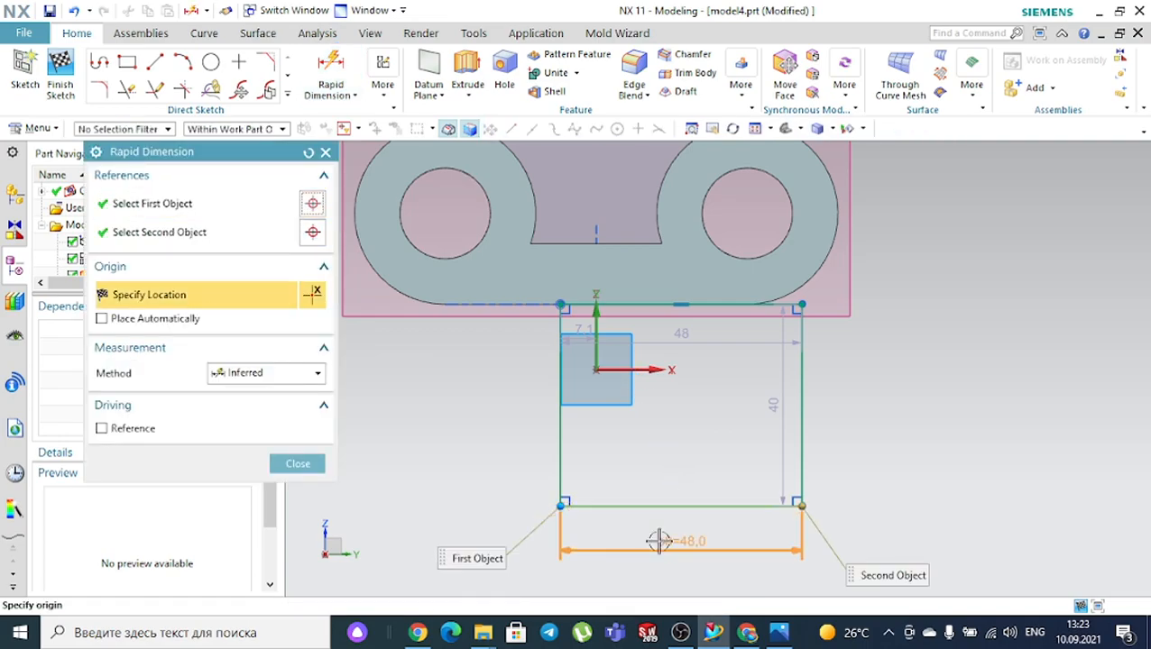
left_click(921, 515)
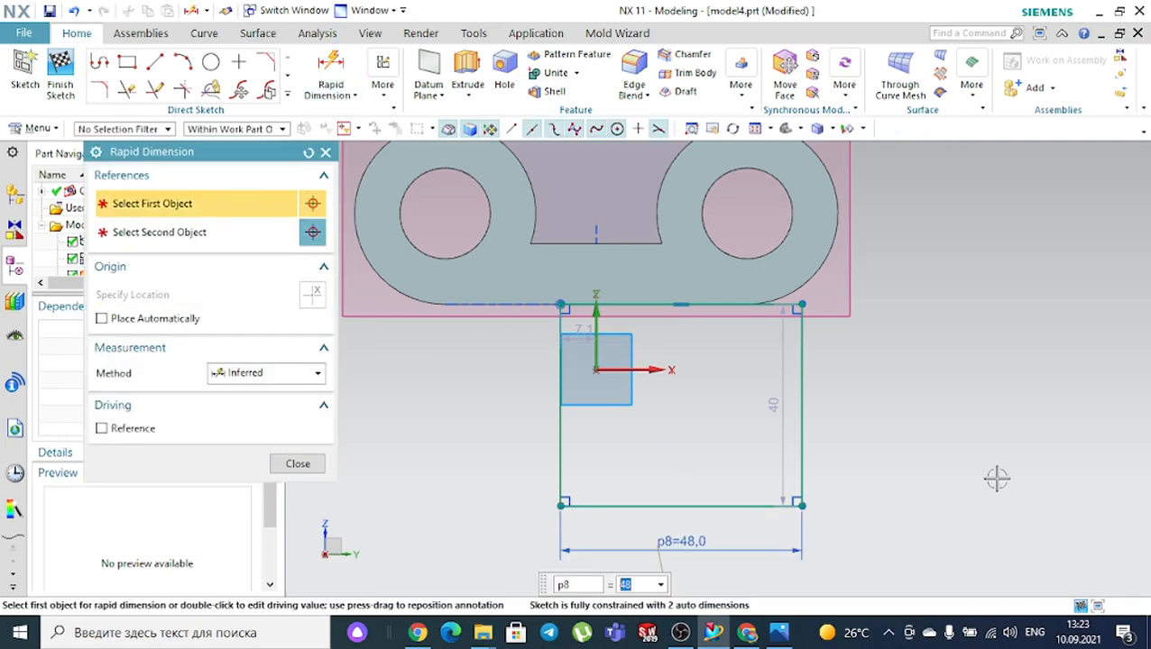
type("4")
key("Return")
key("Escape")
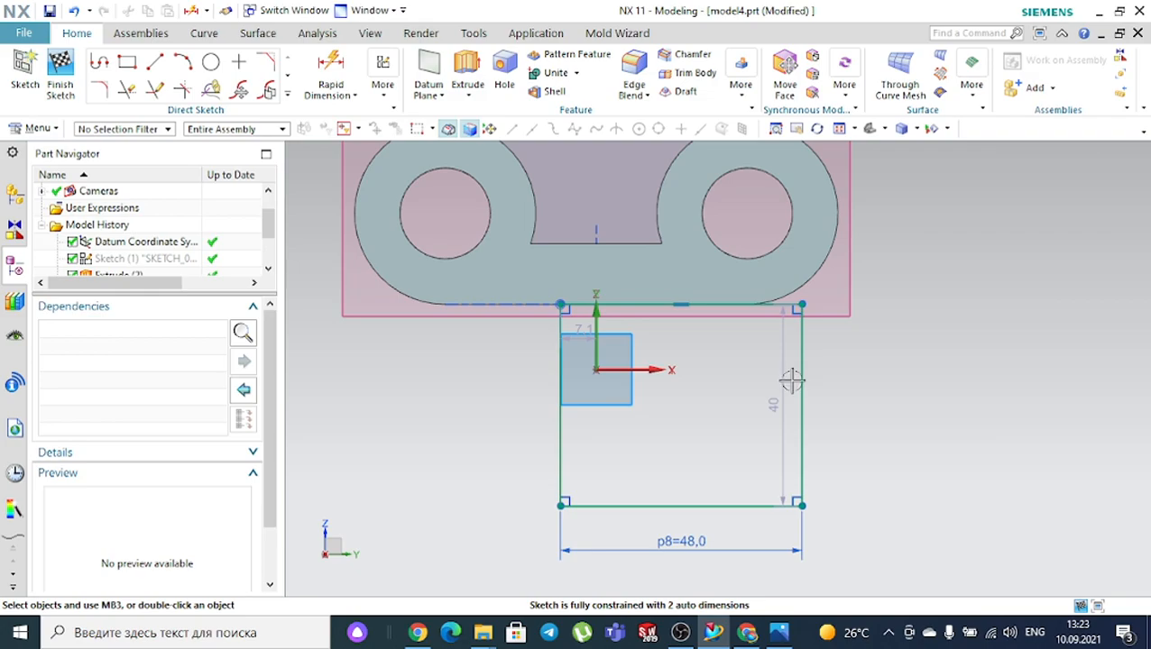
Shift the rectangle toward the left boss, and dimension its right edge 0 mm horizontally from the right boss's centre
left_click_drag(563, 416, 497, 416)
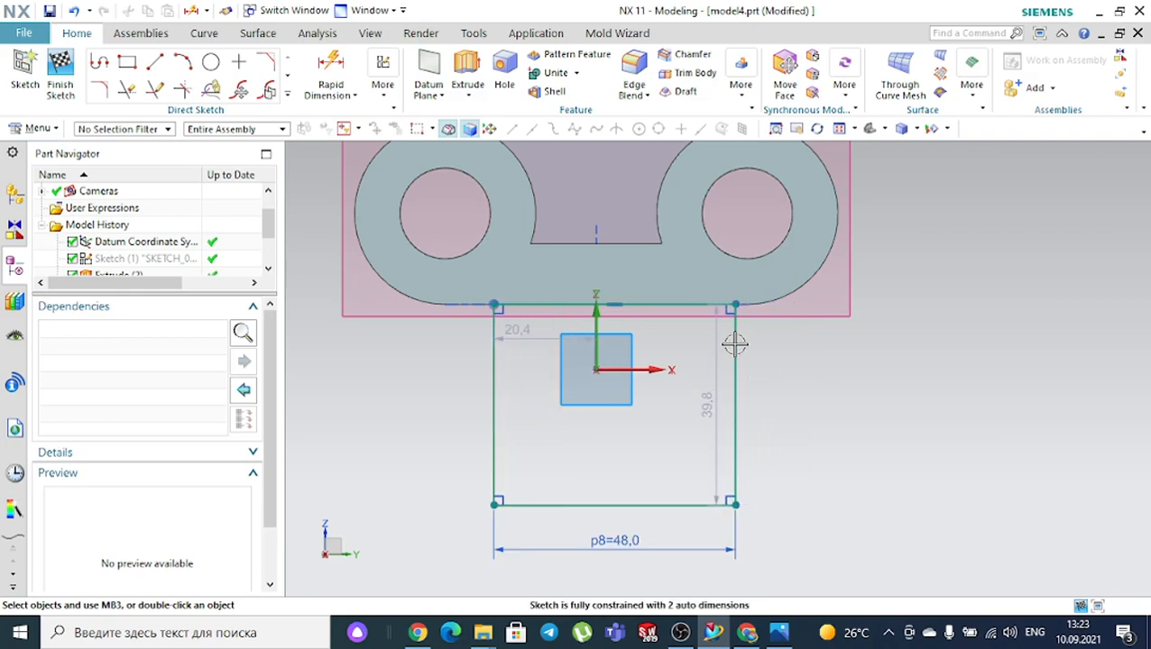
left_click(330, 73)
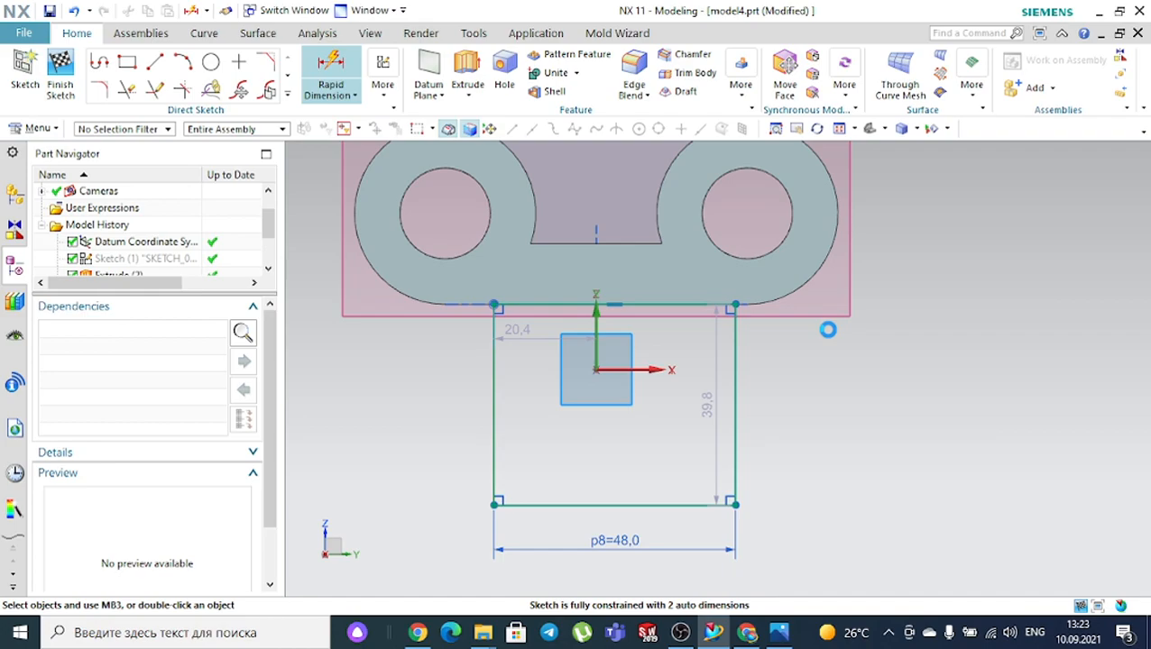
left_click(735, 365)
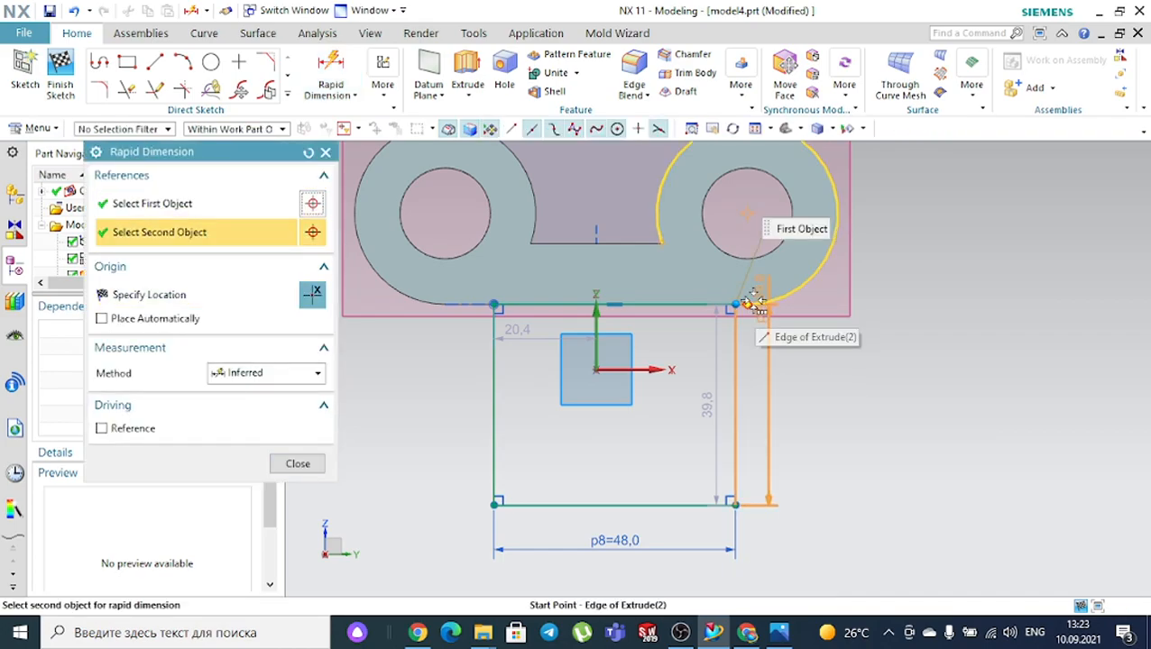
left_click(746, 216)
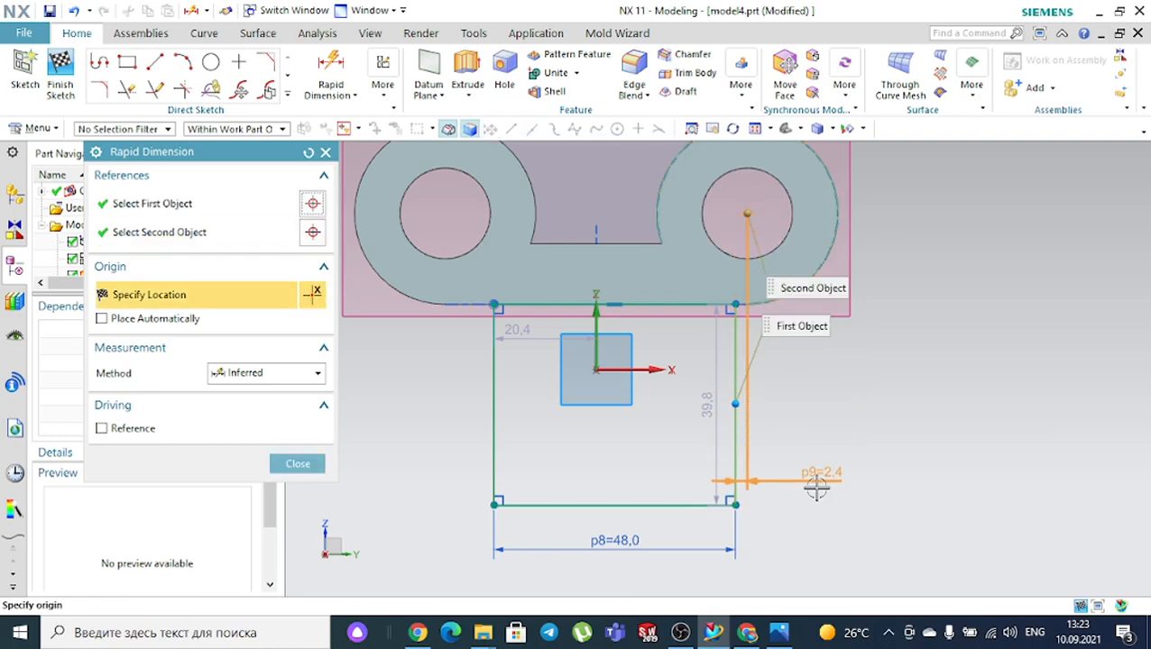
left_click(812, 527)
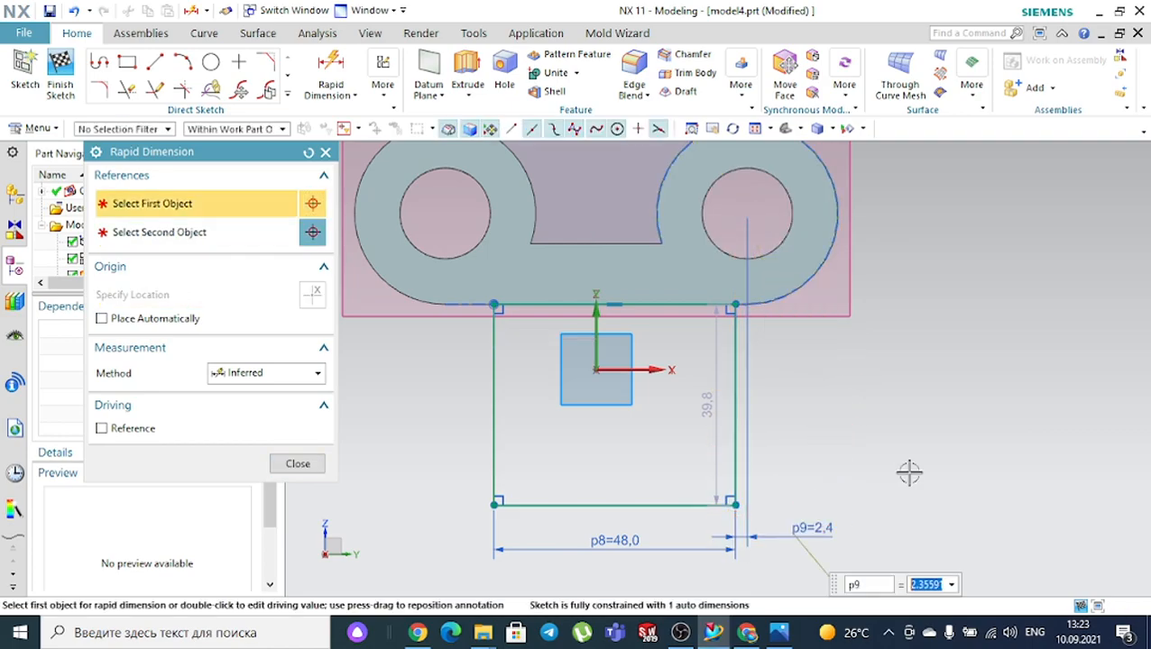
type("0")
key("Return")
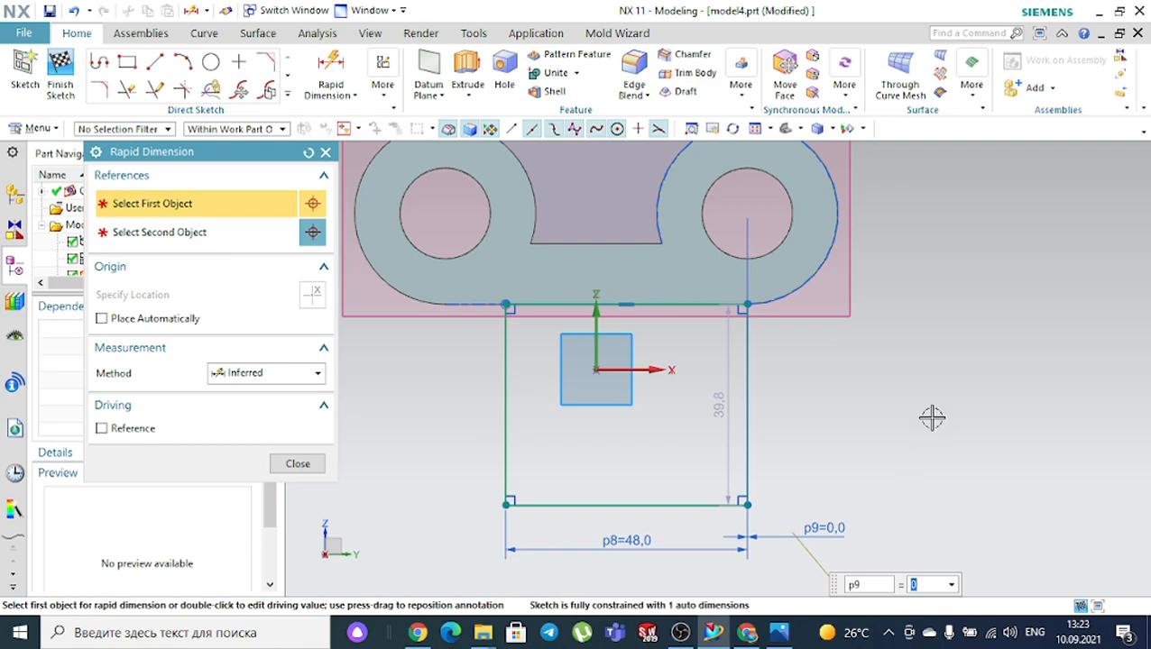
key("Escape")
Consult the reference drawing 1.jpg, and dimension the rectangle's right edge as 49 mm high in NX
left_click(781, 632)
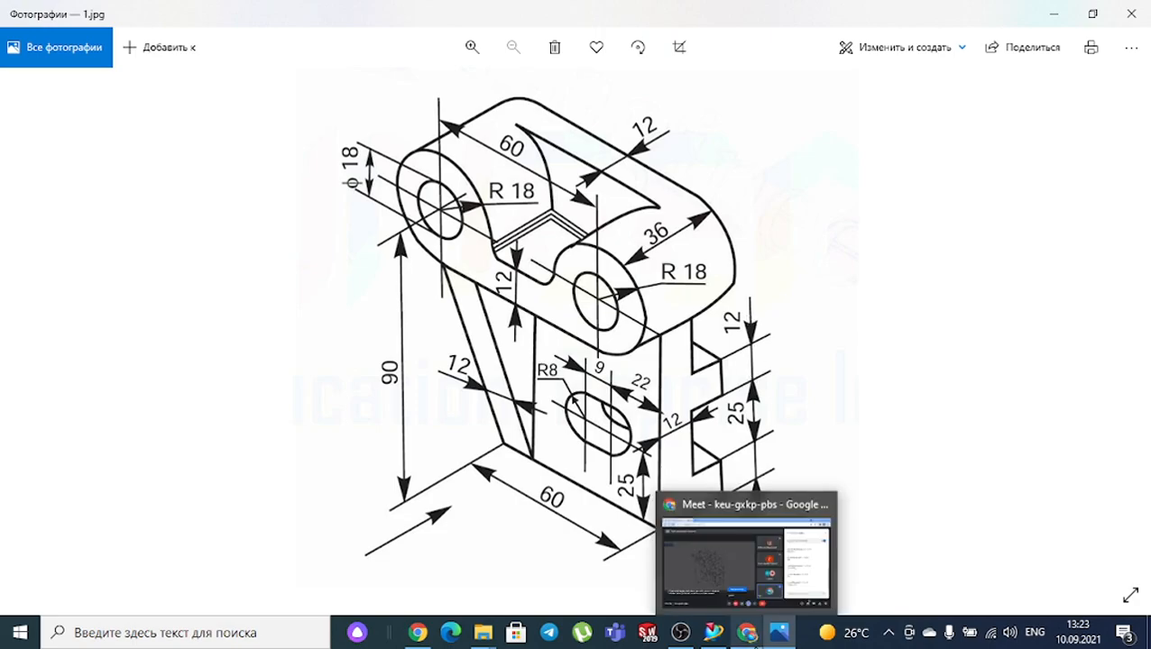
left_click(714, 632)
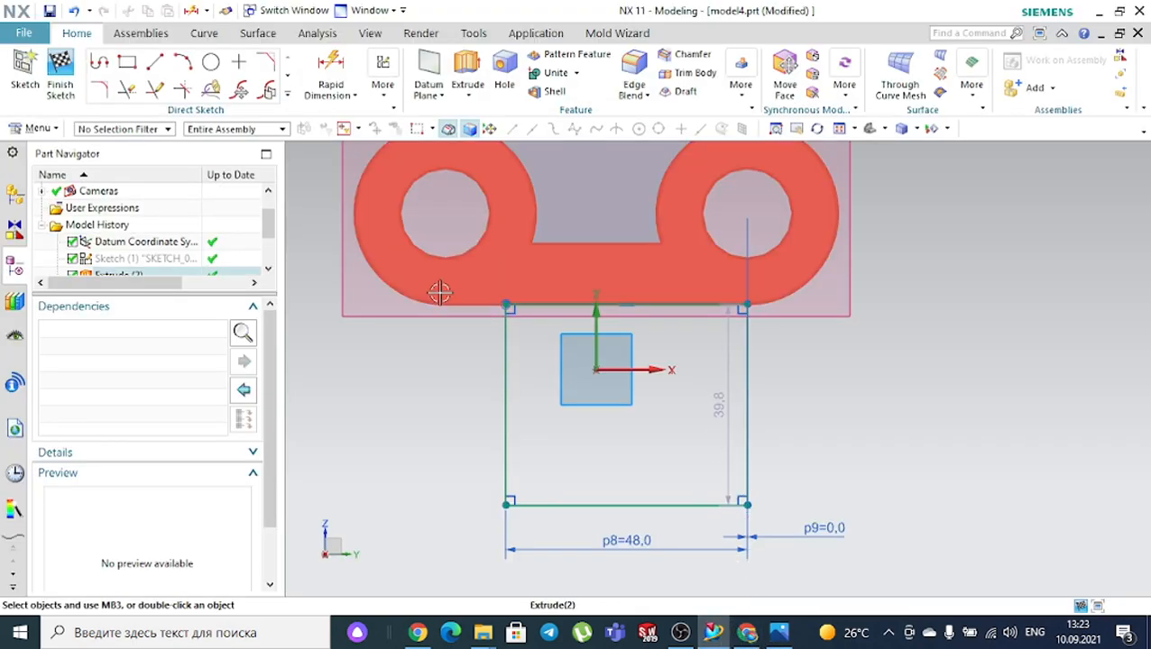
key("d")
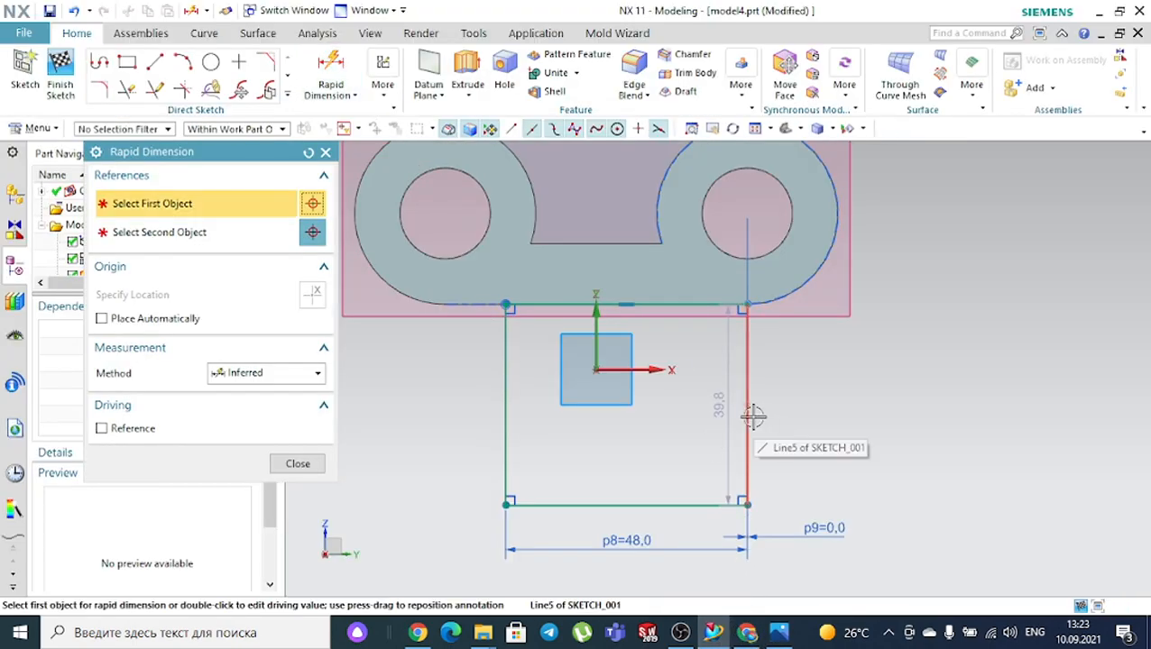
left_click(751, 415)
left_click(873, 411)
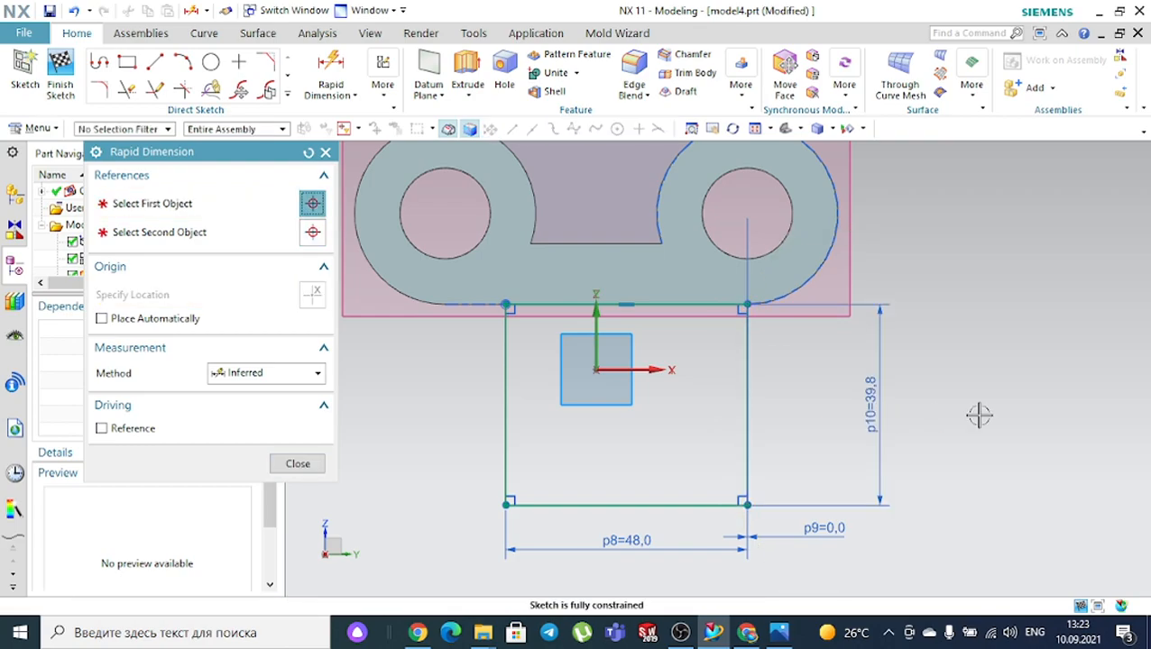
type("49")
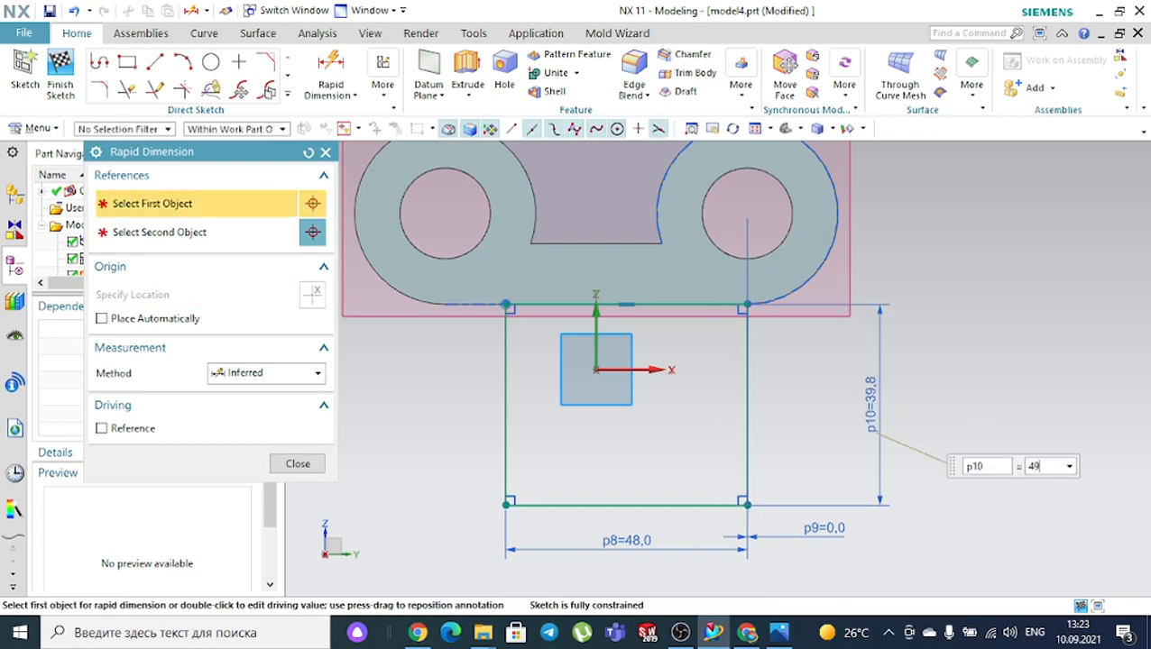
key("Return")
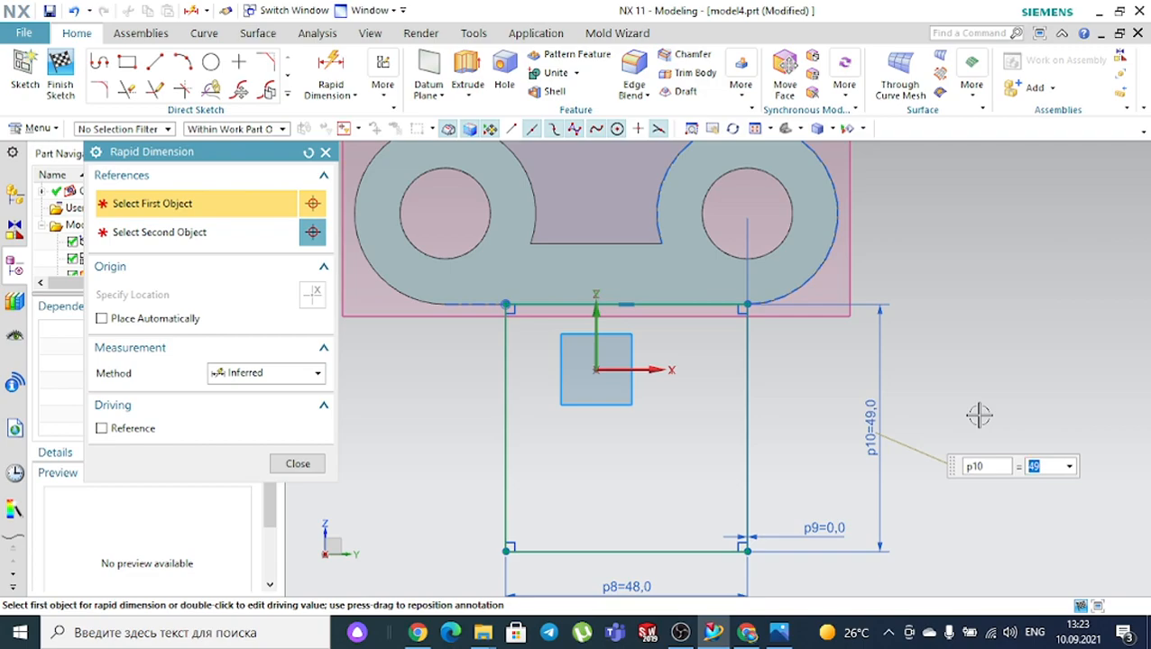
key("Escape")
Consult drawing 1.jpg, and sketch two lines about 48 mm long across the rectangle in NX, the lower one about 11.5 mm above its bottom edge
left_click(779, 633)
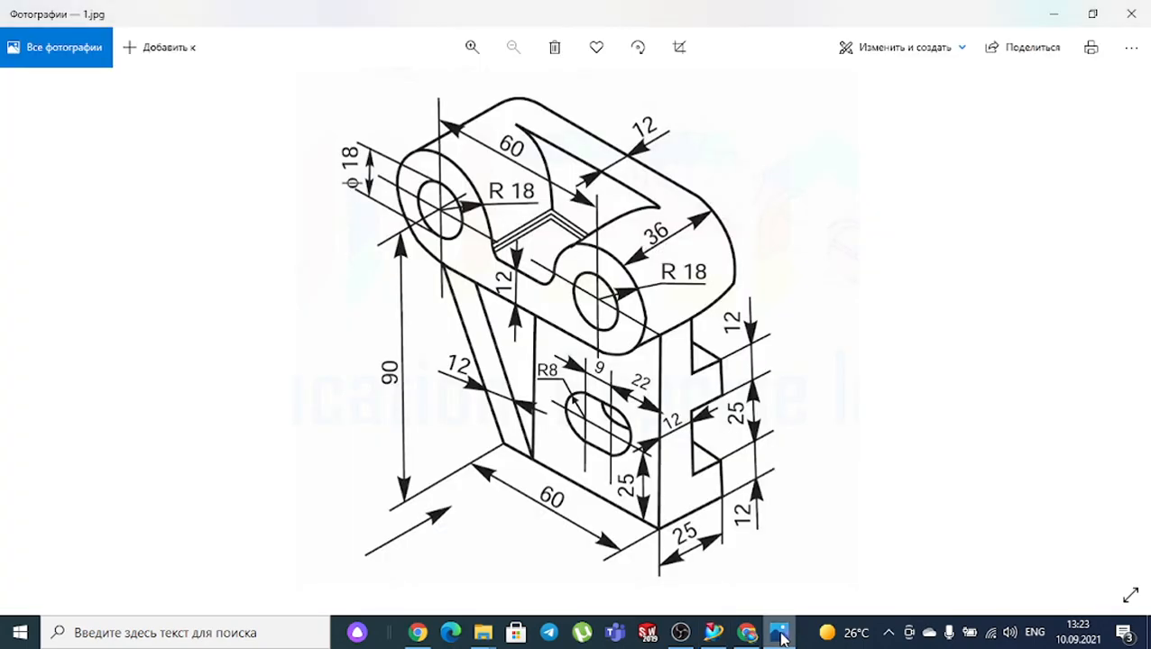
left_click(779, 633)
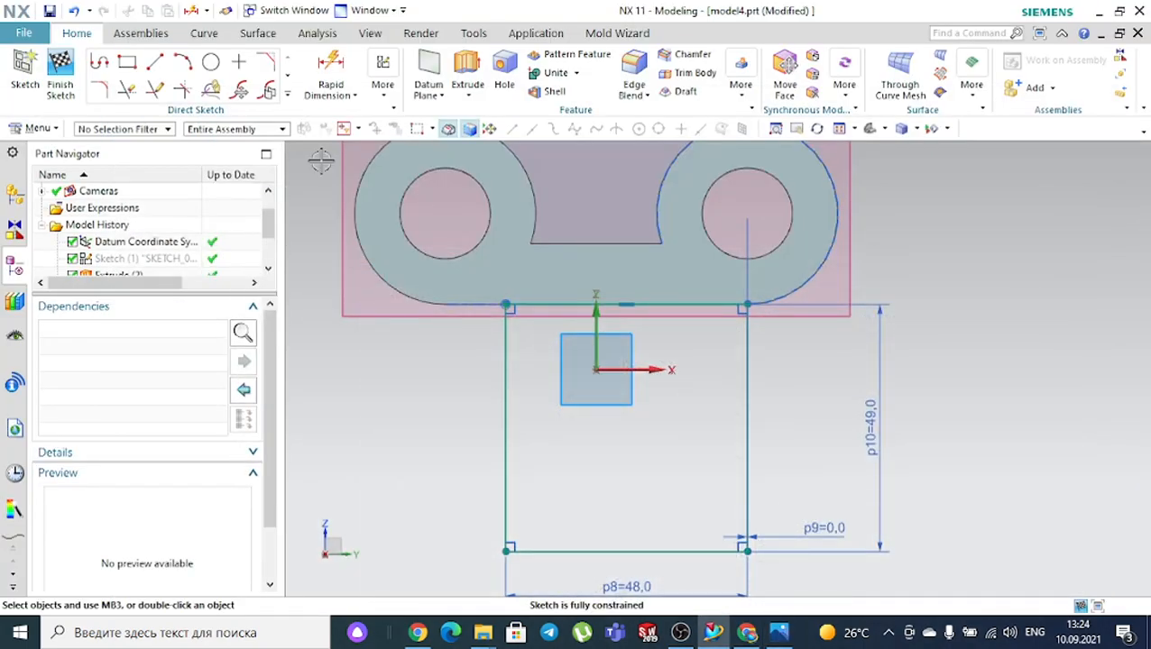
left_click(155, 61)
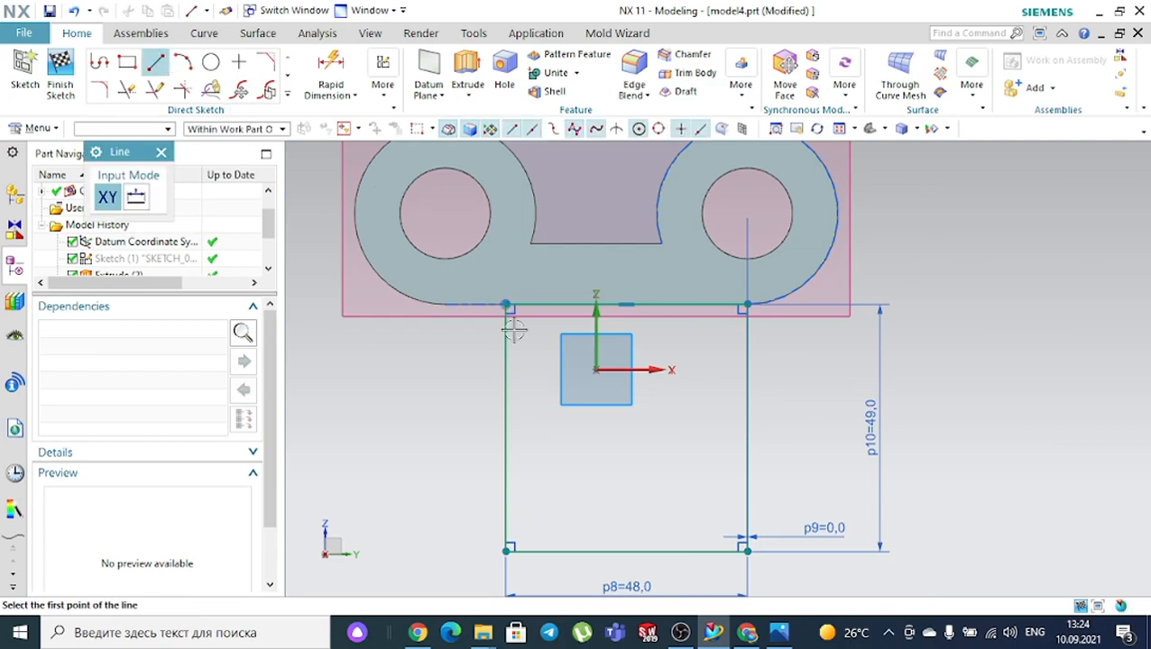
left_click(508, 385)
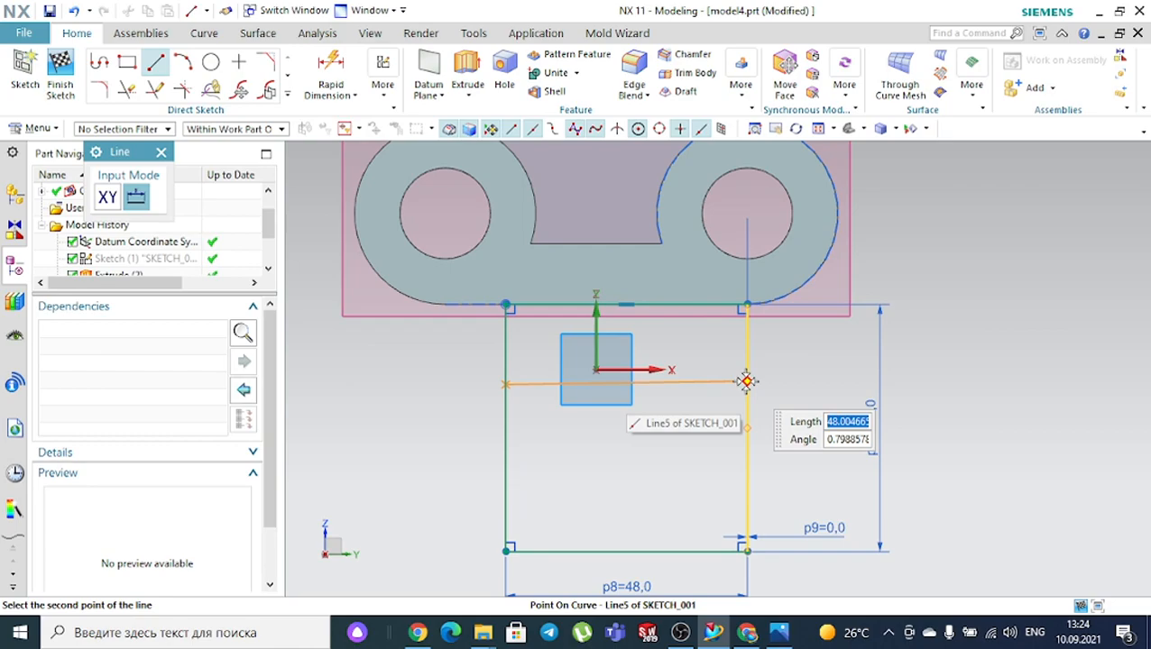
left_click(746, 381)
left_click(506, 492)
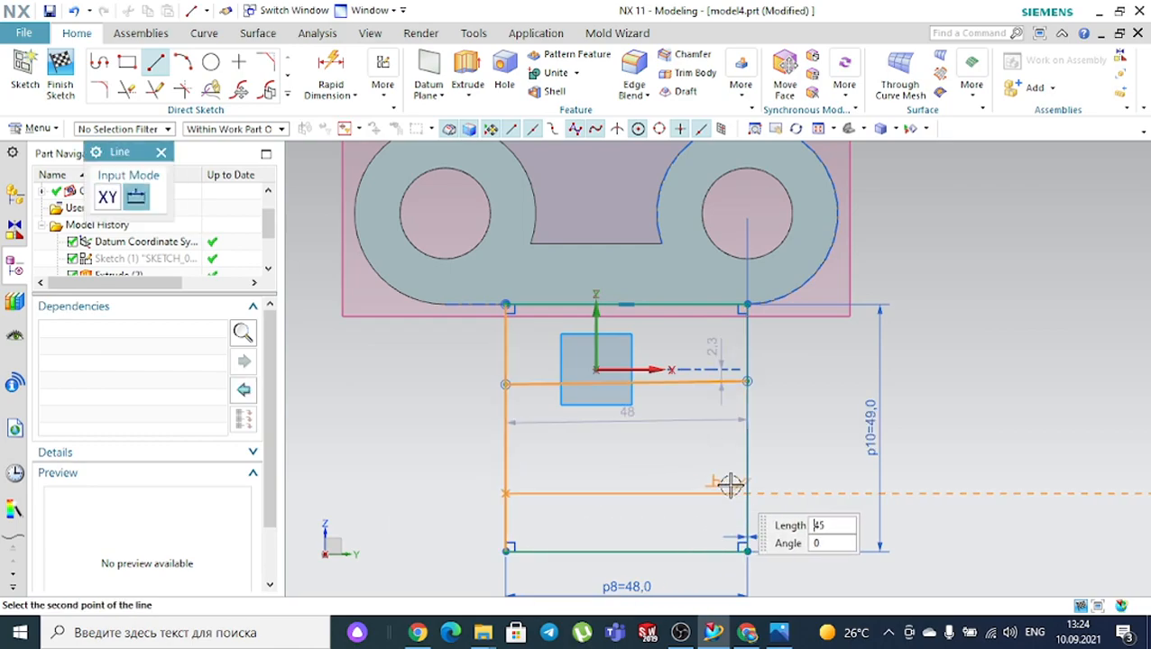
left_click(746, 492)
key("Escape")
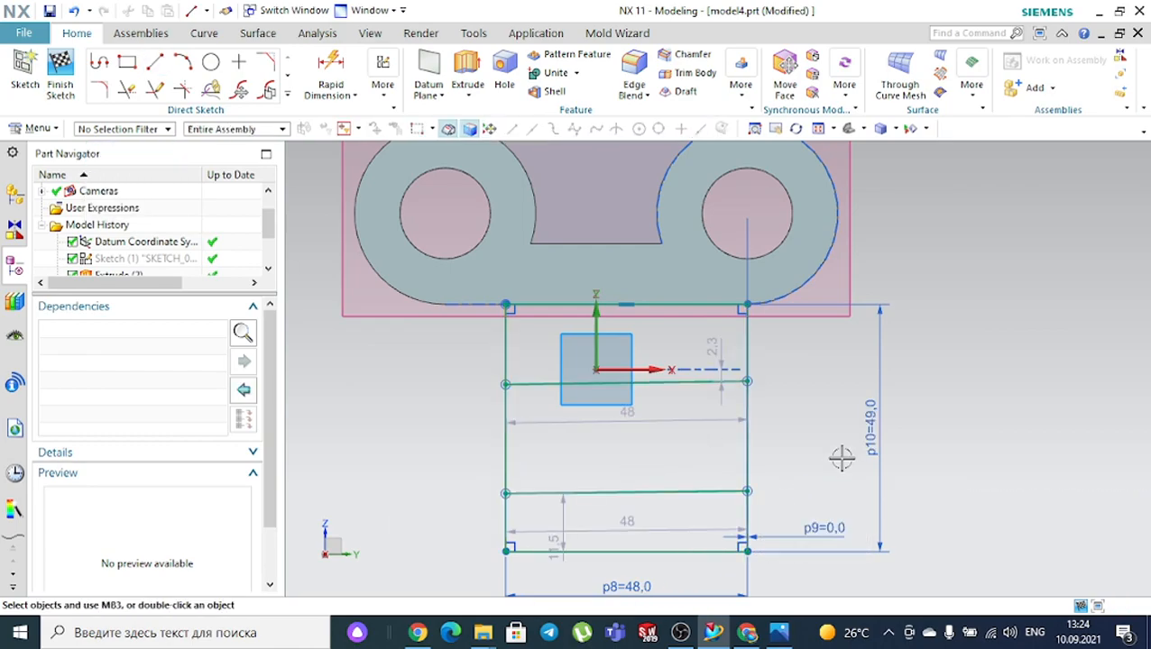
Apply a horizontal constraint to both lines crossing the rectangle
key("c")
left_click(257, 209)
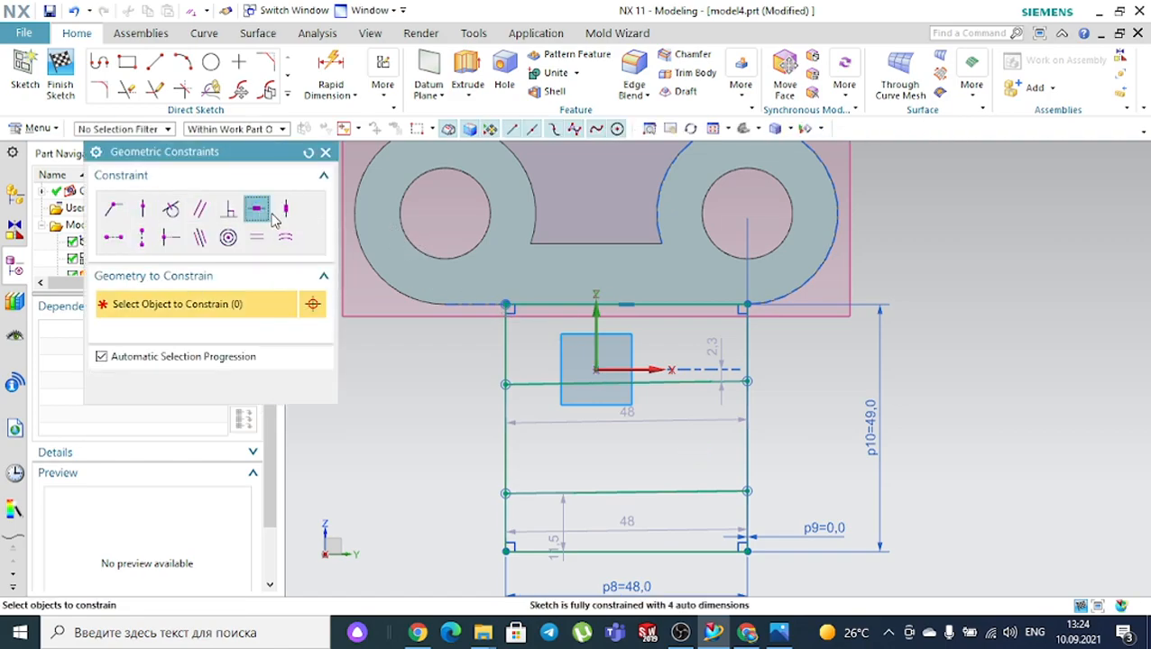
left_click(511, 381)
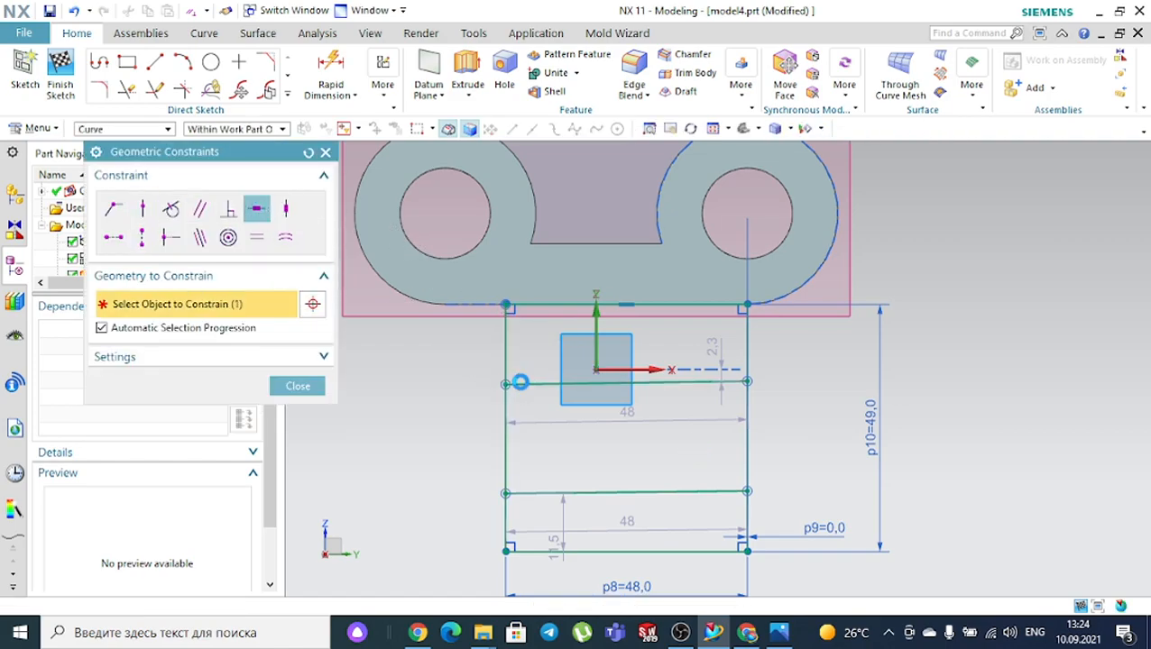
left_click(583, 487)
middle_click(586, 476)
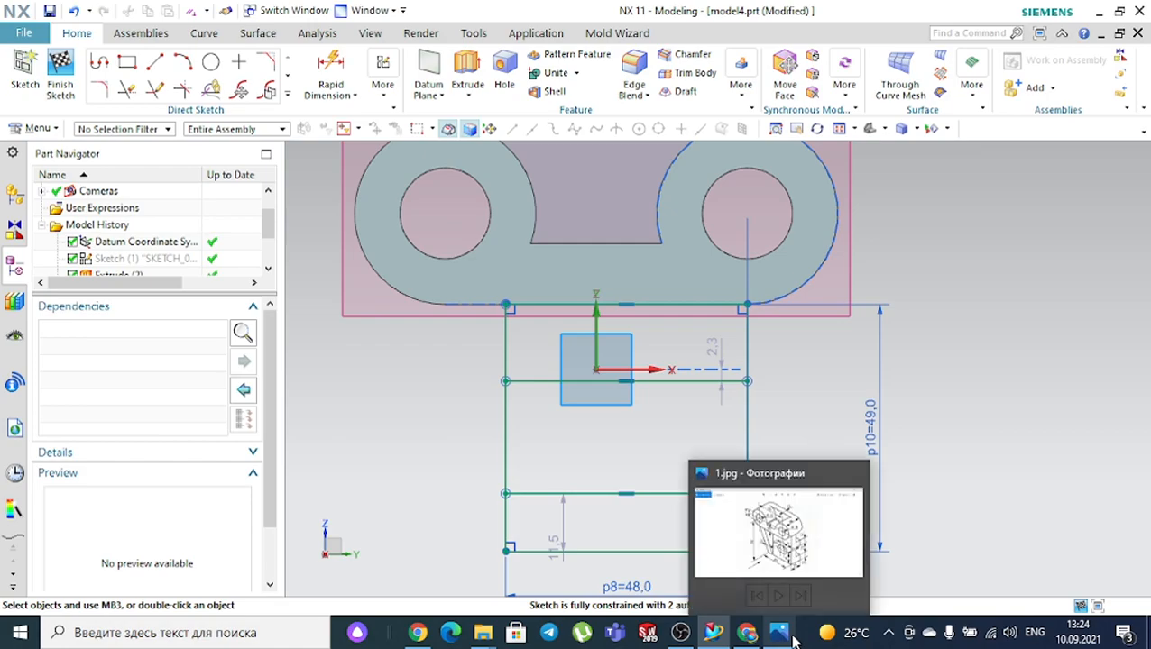
Consult the reference drawing 1.jpg, and dimension the lower crossing line 12 mm above the rectangle's bottom edge in NX
left_click(792, 640)
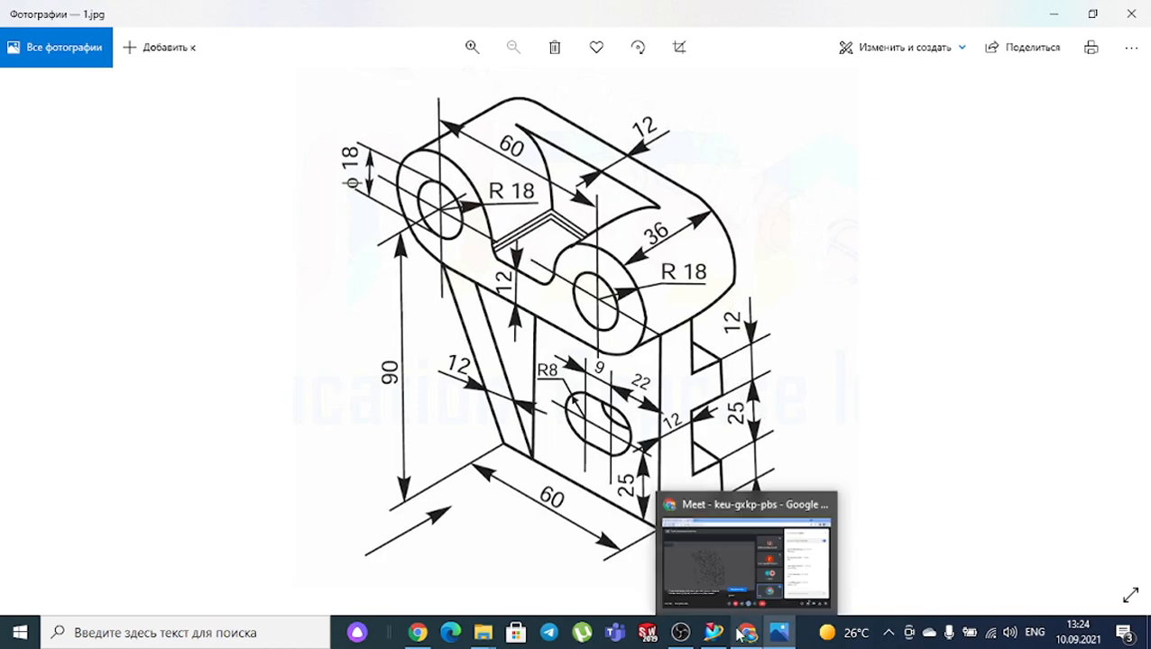
mouse_move(729, 638)
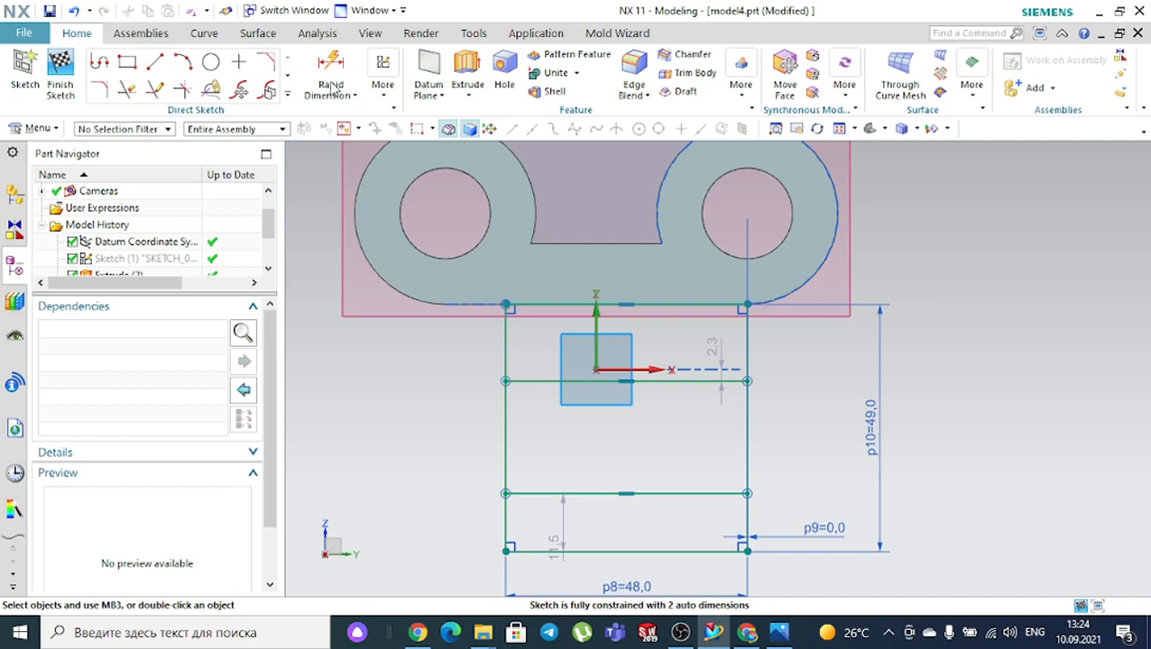
key("d")
scroll(762, 572, "up", 4)
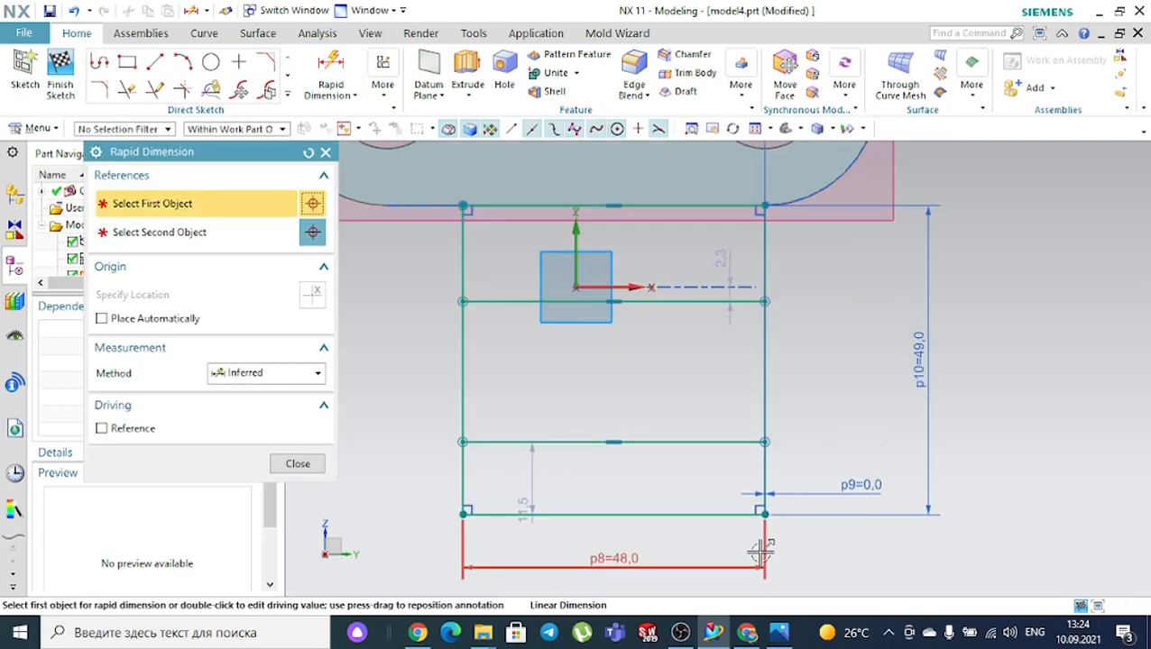
left_click(726, 494)
left_click(732, 380)
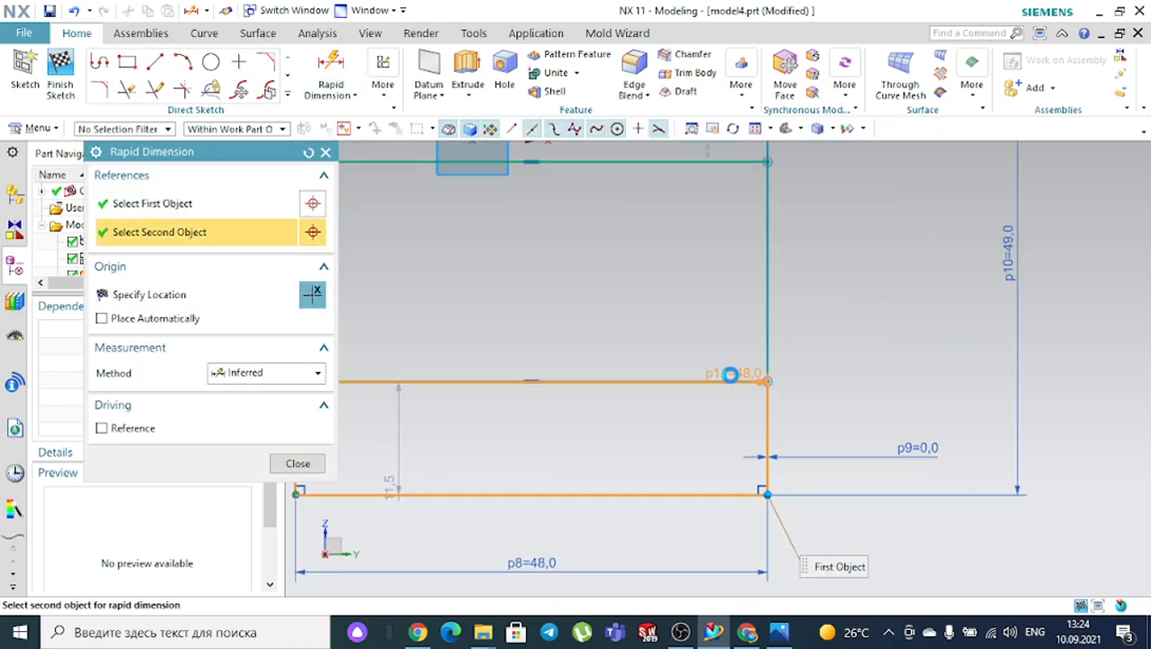
left_click(1094, 411)
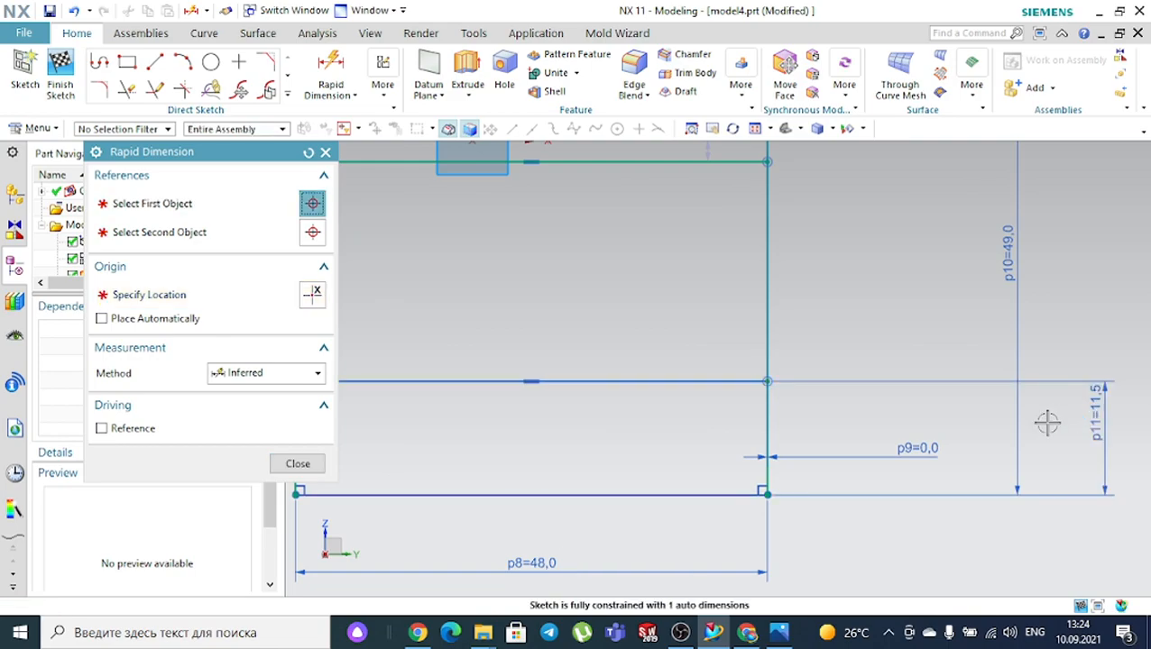
type("12")
key("Return")
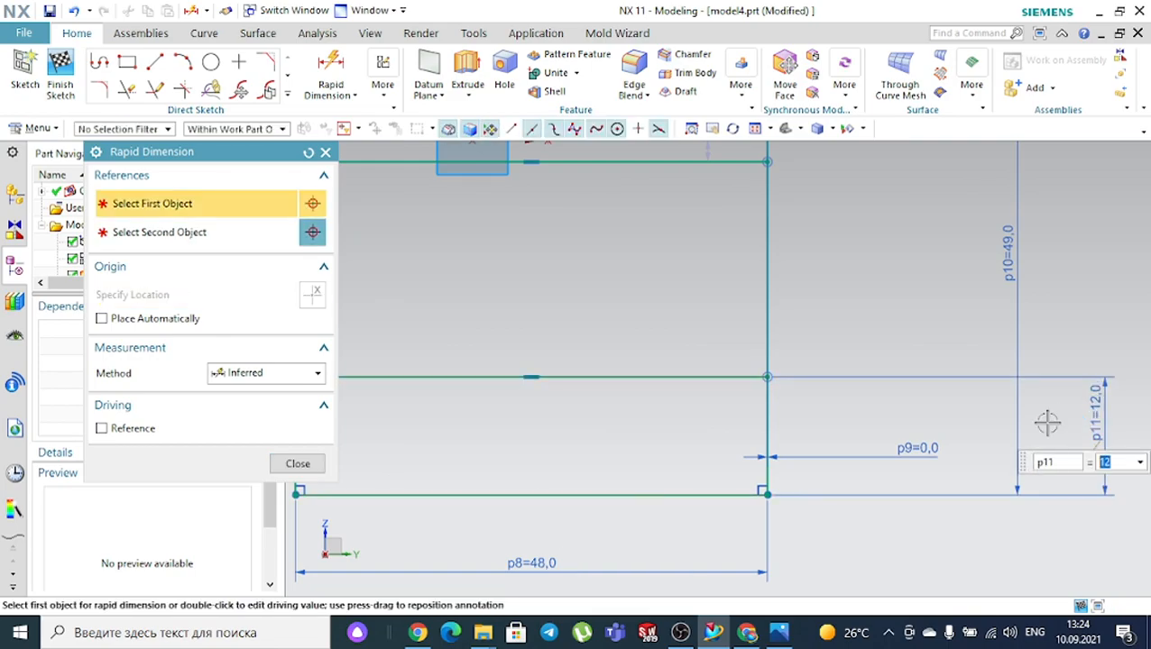
Dimension the vertical spacing between the two crossing lines as 25 mm
left_click(655, 372)
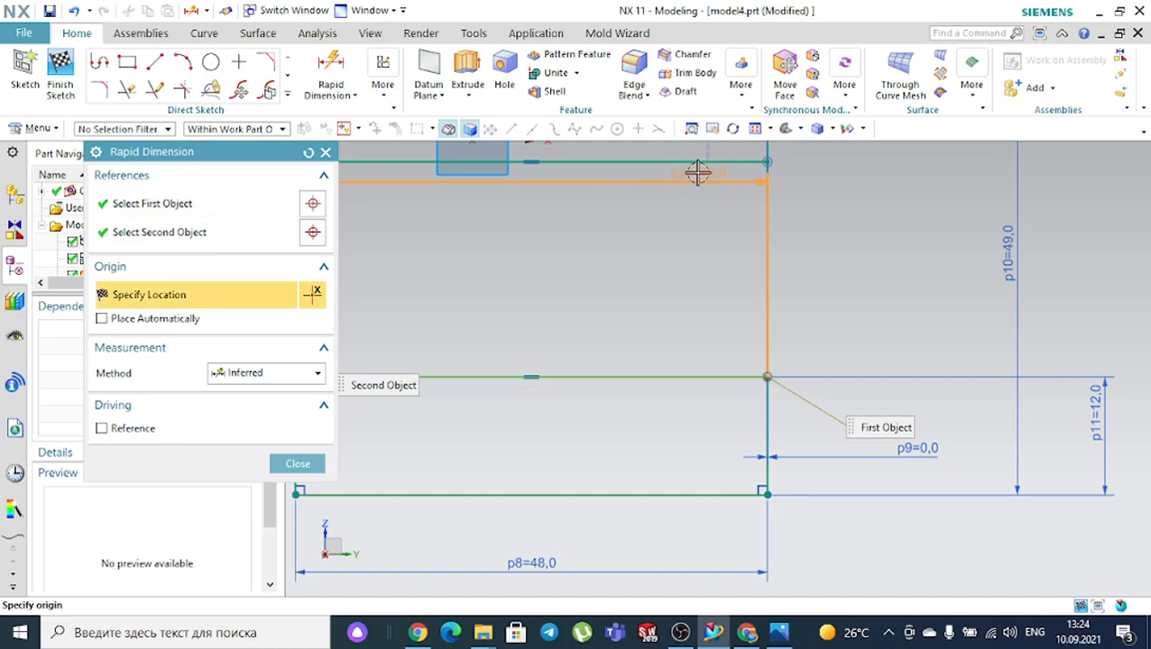
left_click(695, 162)
left_click(889, 207)
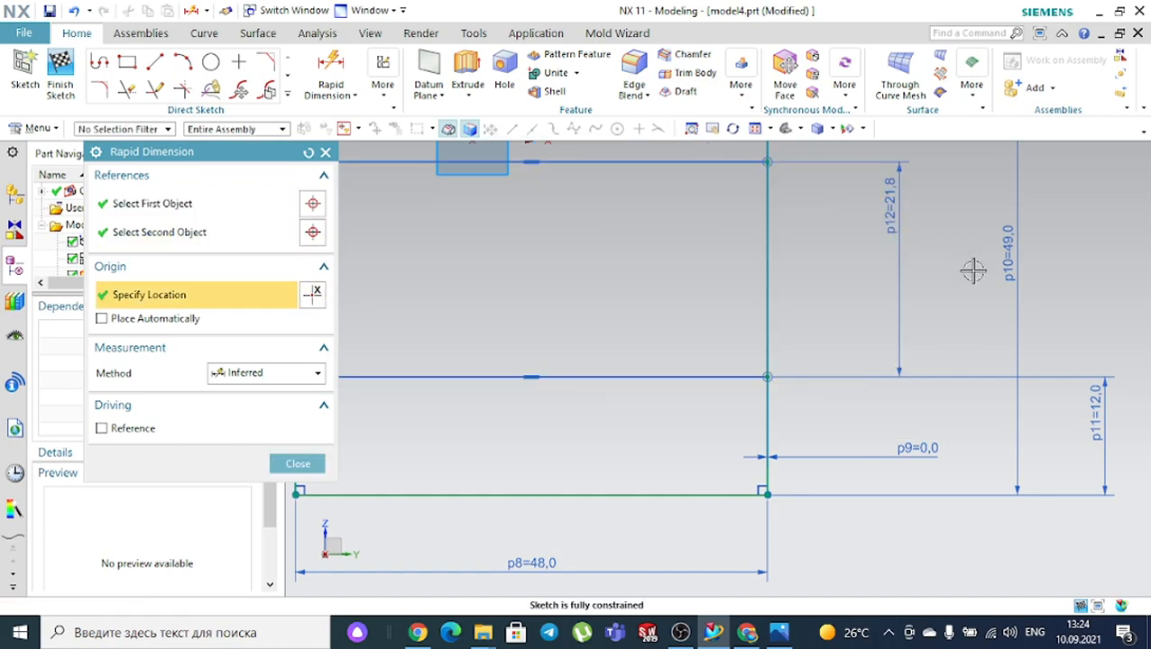
type("2")
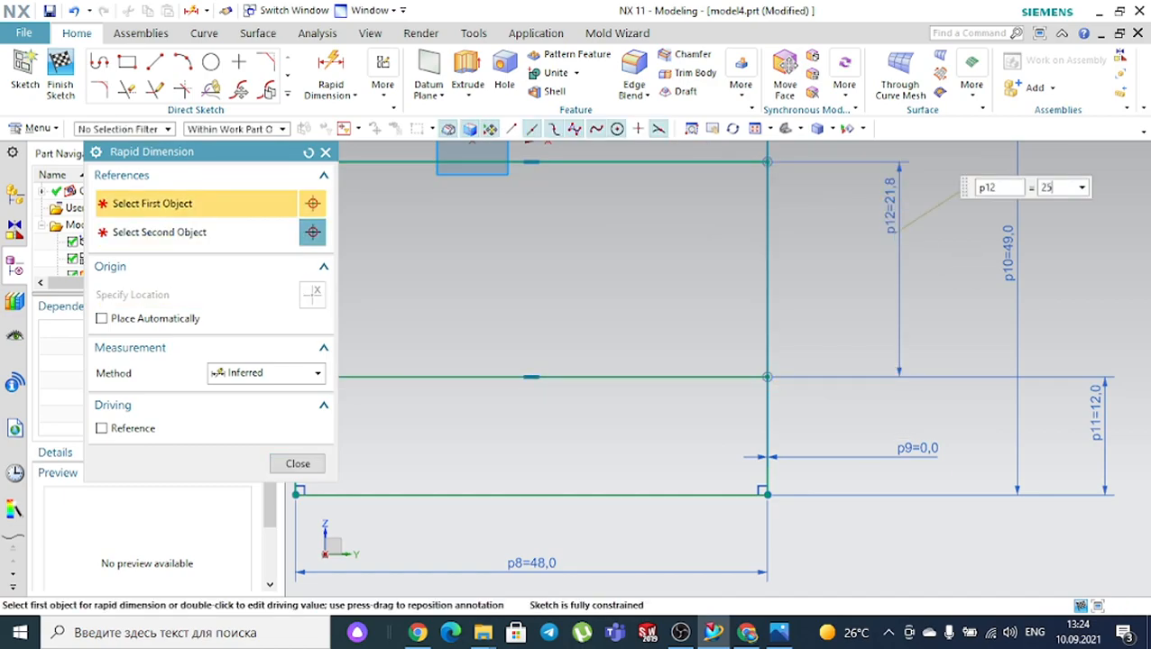
type("5")
key("Return")
scroll(978, 269, "down", 5)
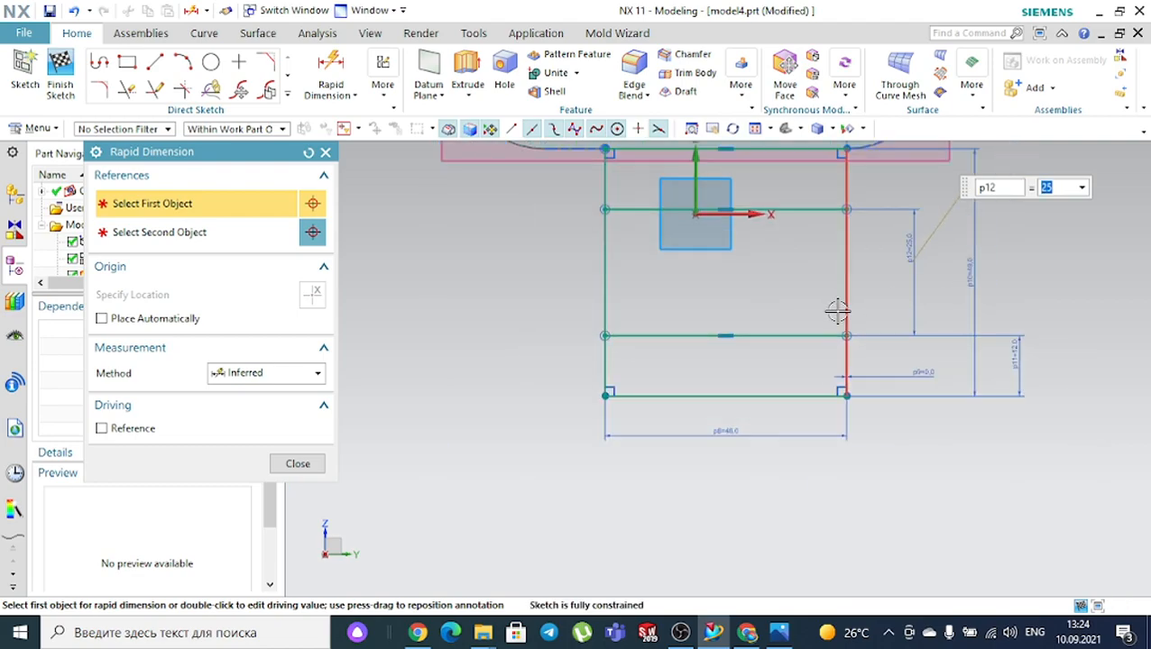
scroll(900, 167, "up", 4)
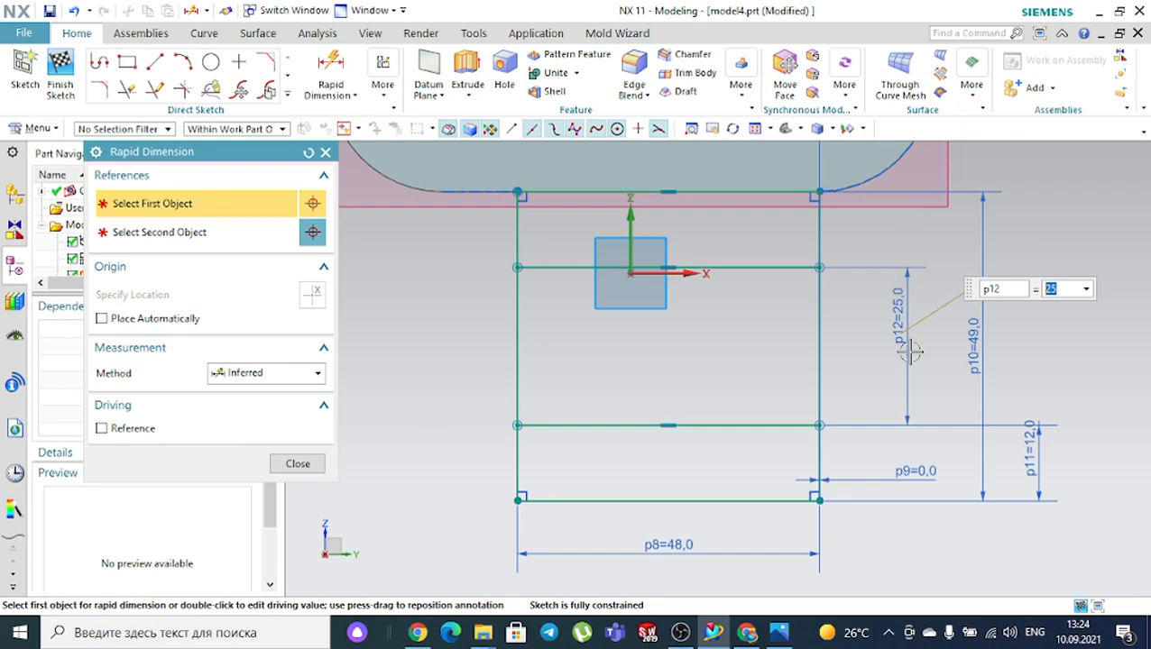
Consult drawing 1.jpg, and sketch a third 48 mm horizontal line across the rectangle in NX, about 4 mm below its top edge
left_click(779, 633)
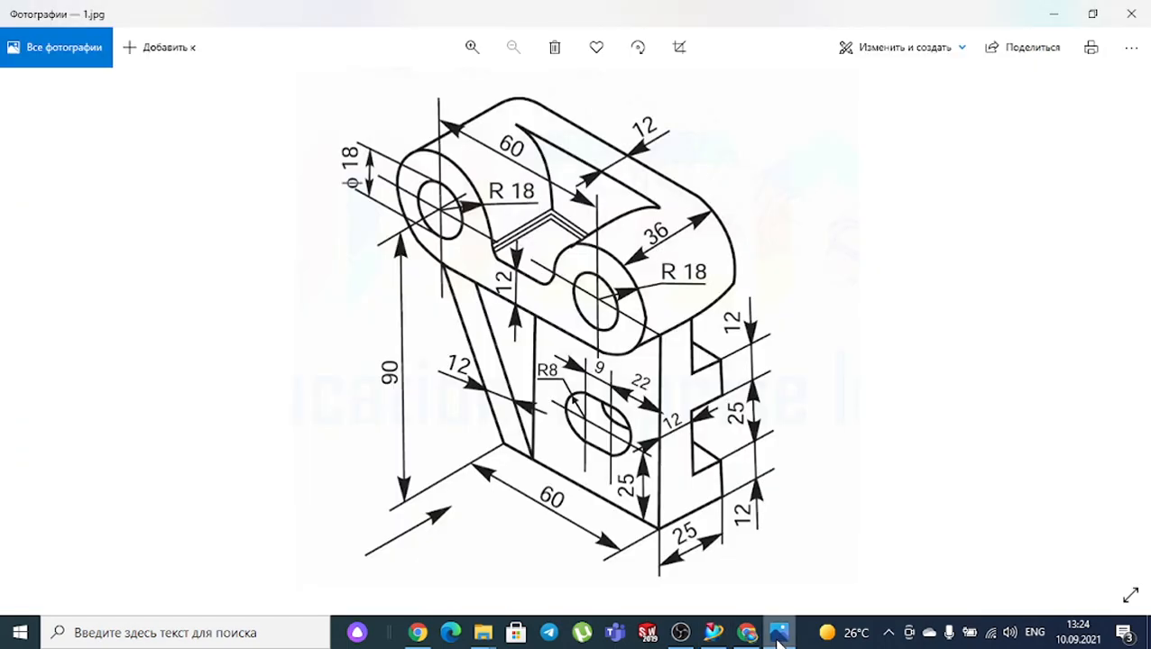
left_click(779, 634)
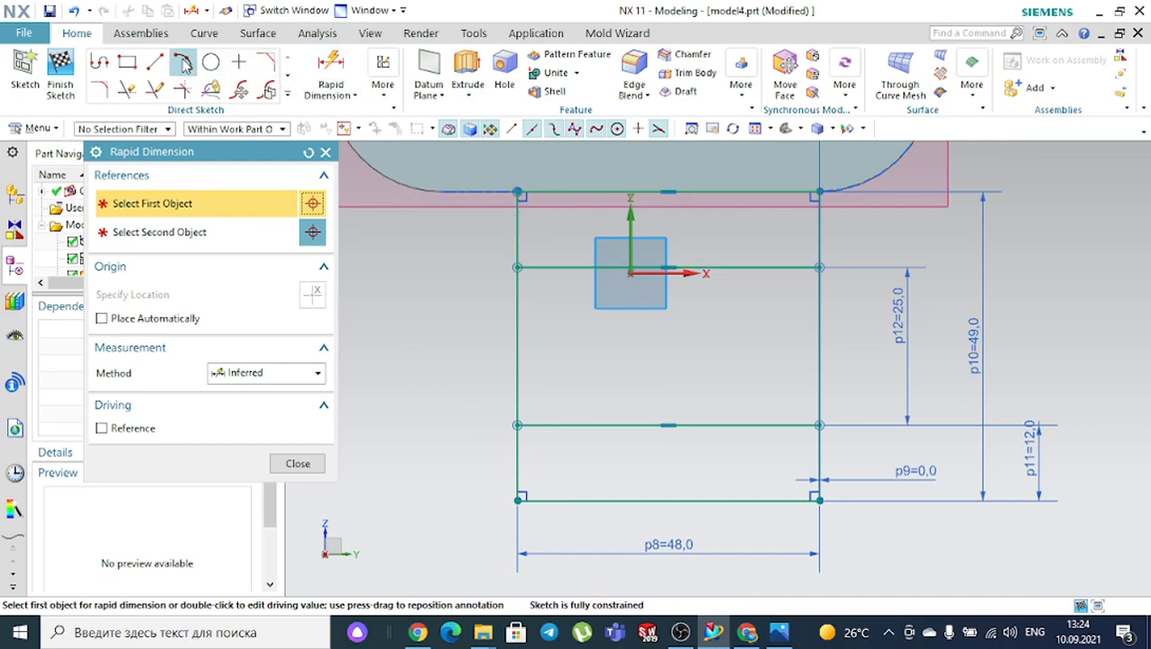
left_click(155, 61)
left_click(512, 217)
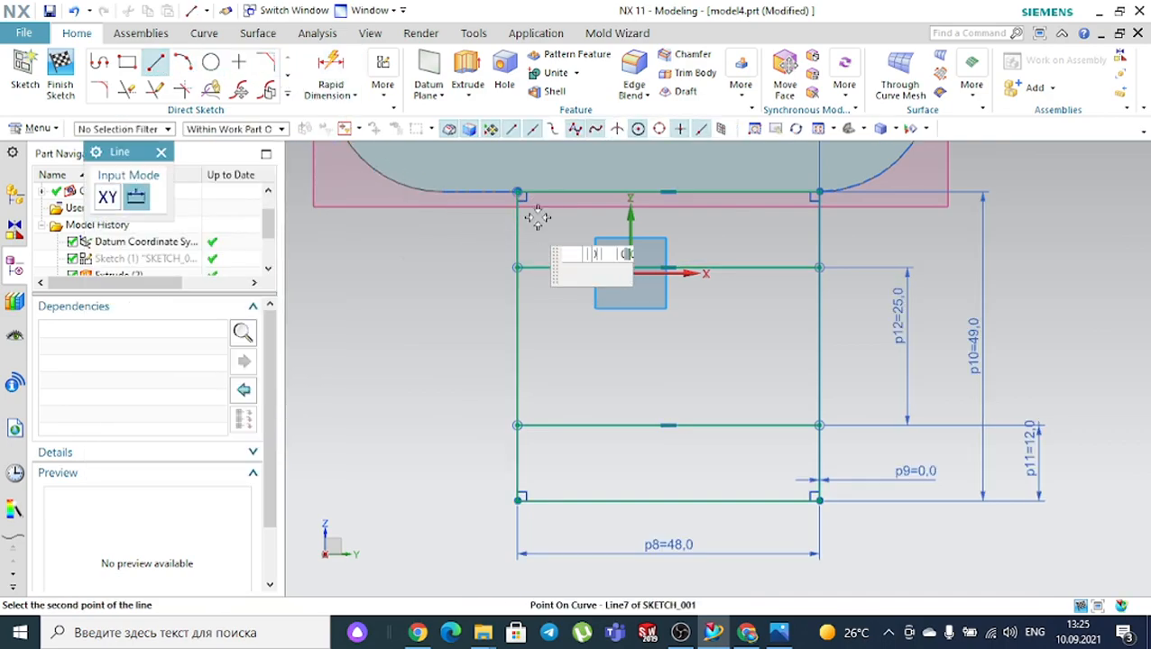
left_click(813, 217)
key("Escape")
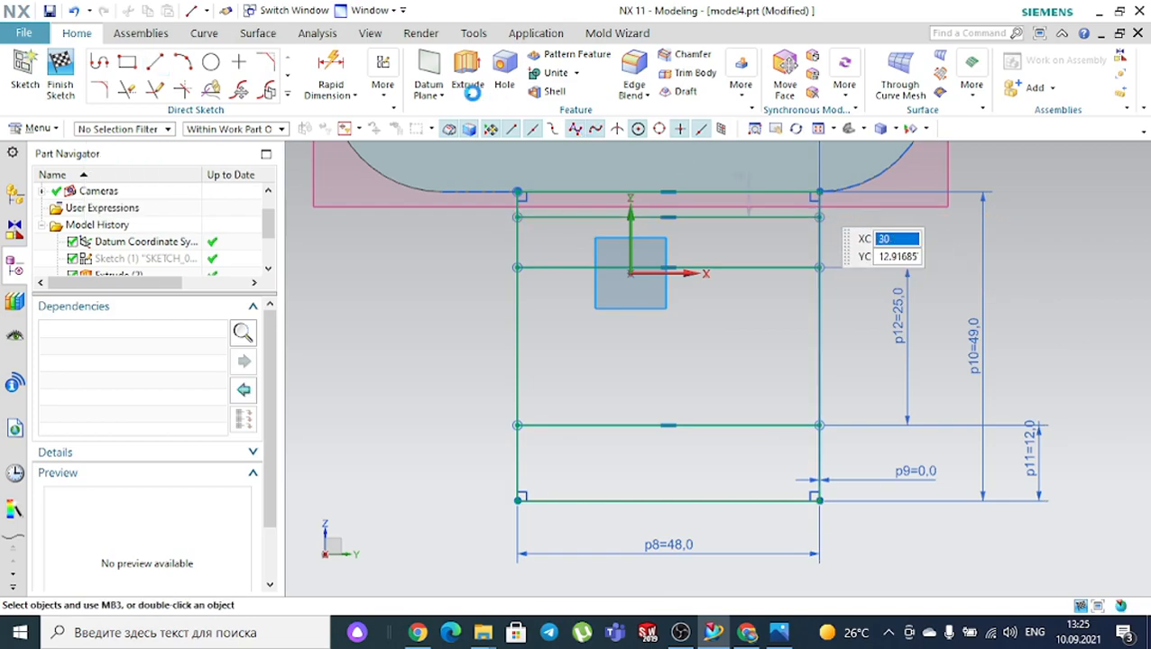
key("Escape")
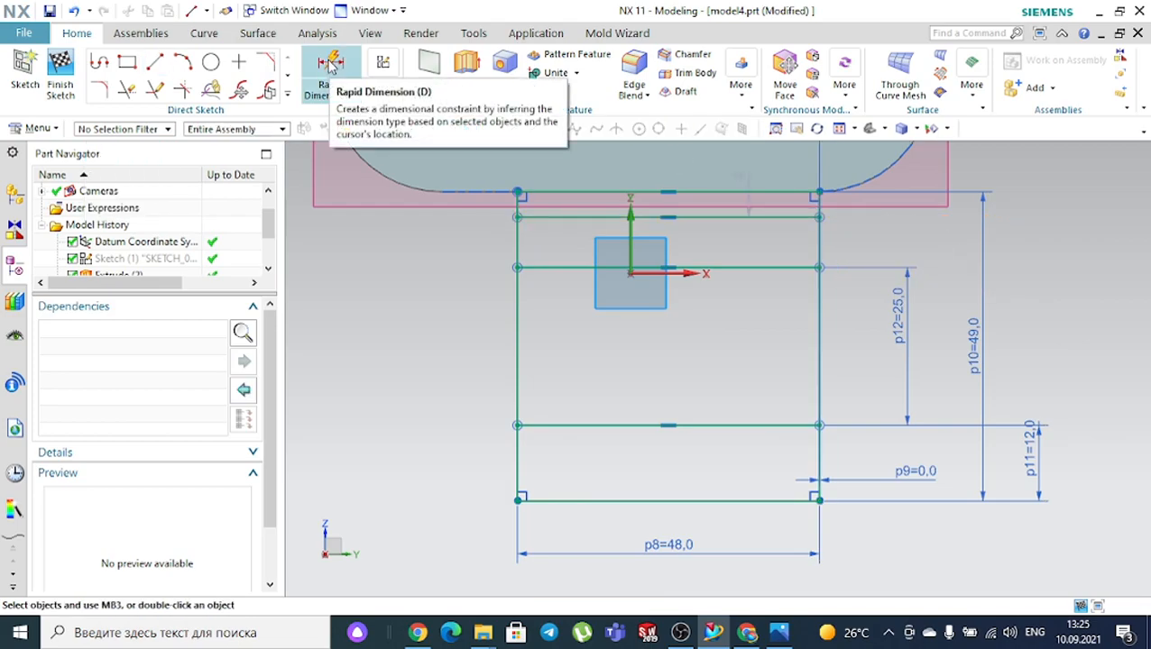
Consult the reference drawing 1.jpg, and set the rectangle's overall height dimension to 74 mm in NX
left_click(330, 65)
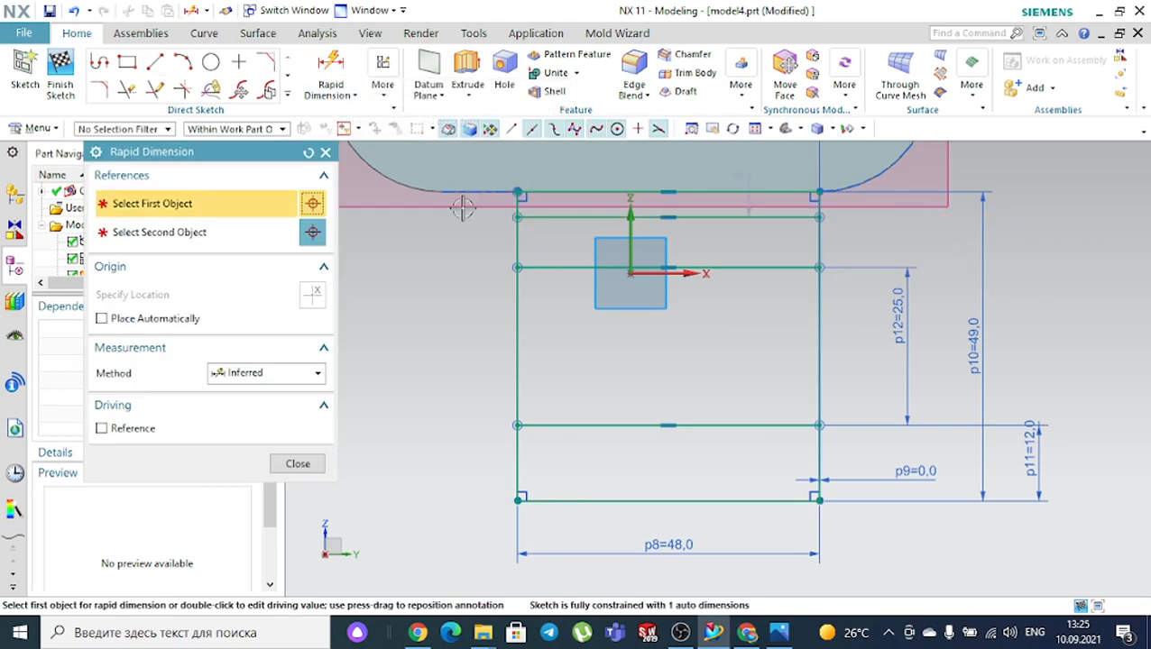
left_click(780, 634)
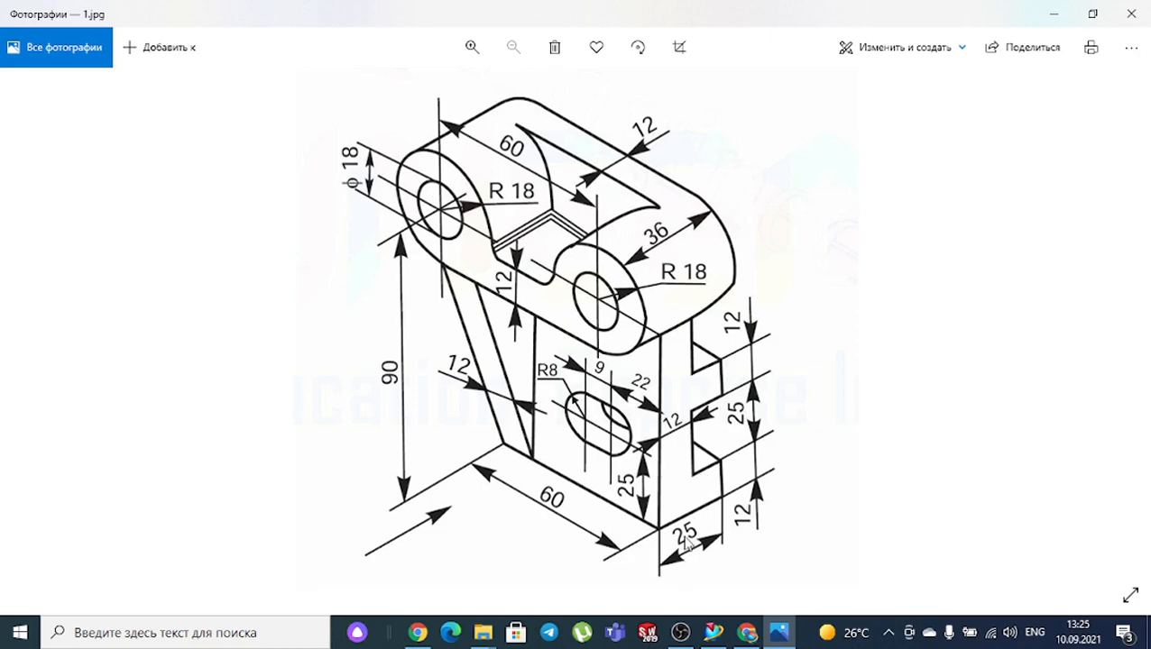
left_click(713, 632)
scroll(906, 330, "down", 1)
scroll(963, 321, "up", 3)
left_click(953, 302)
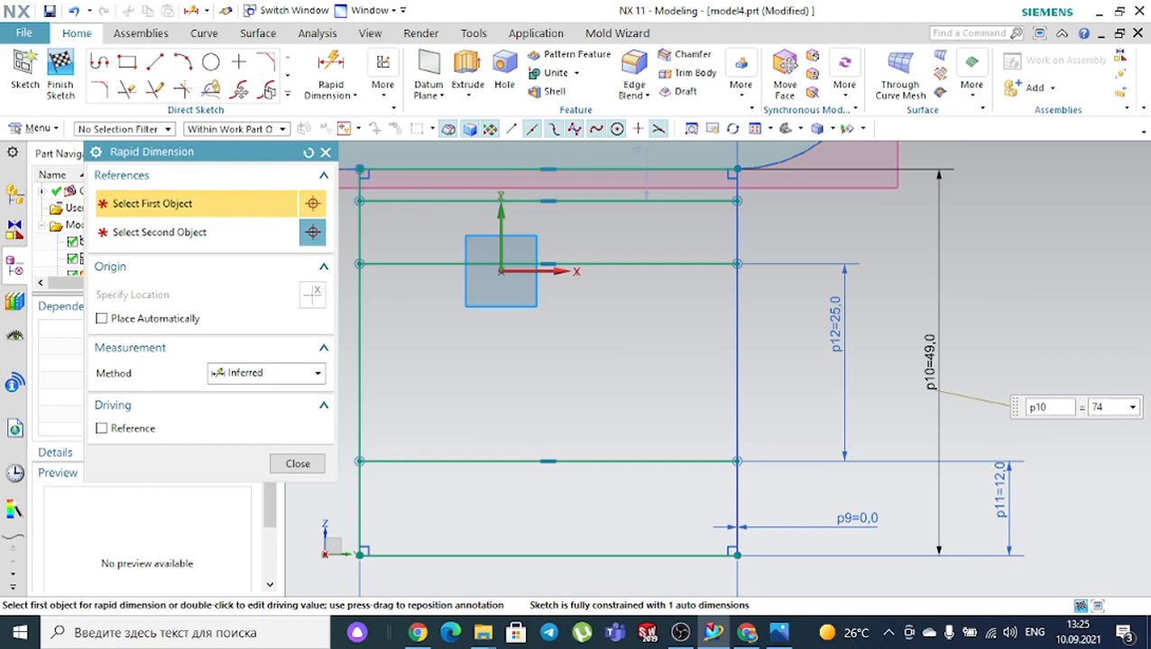
key("Return")
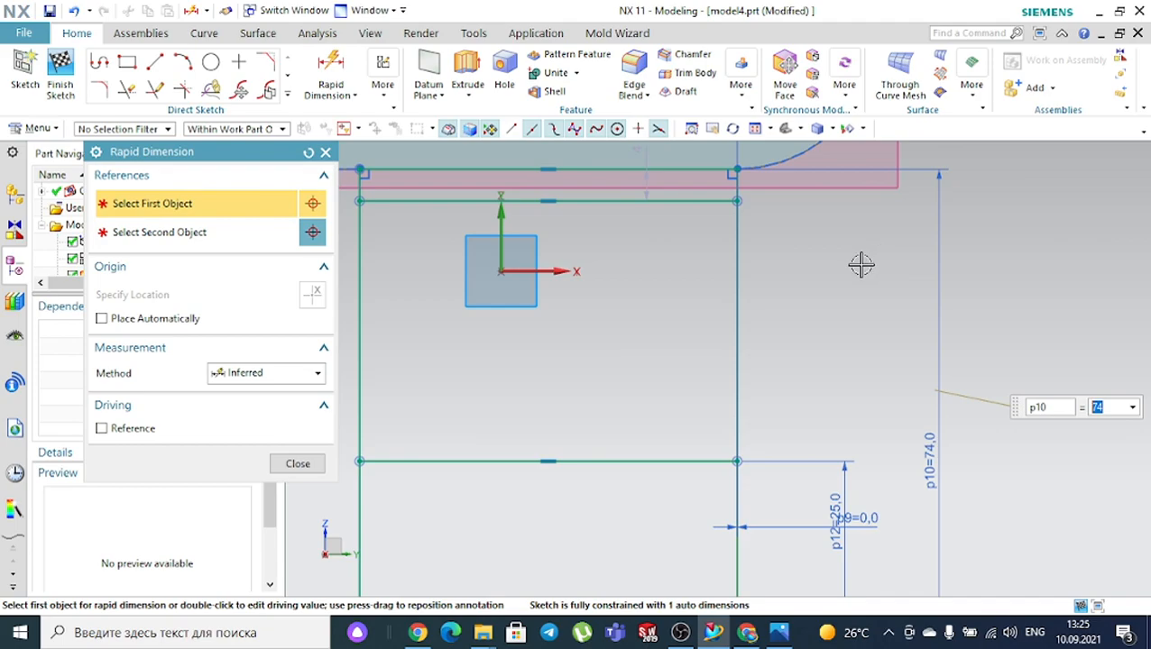
scroll(860, 265, "down", 2)
left_click(326, 152)
Dimension the vertical spacing between the new uppermost crossing line and the middle one as 12 mm
left_click(334, 76)
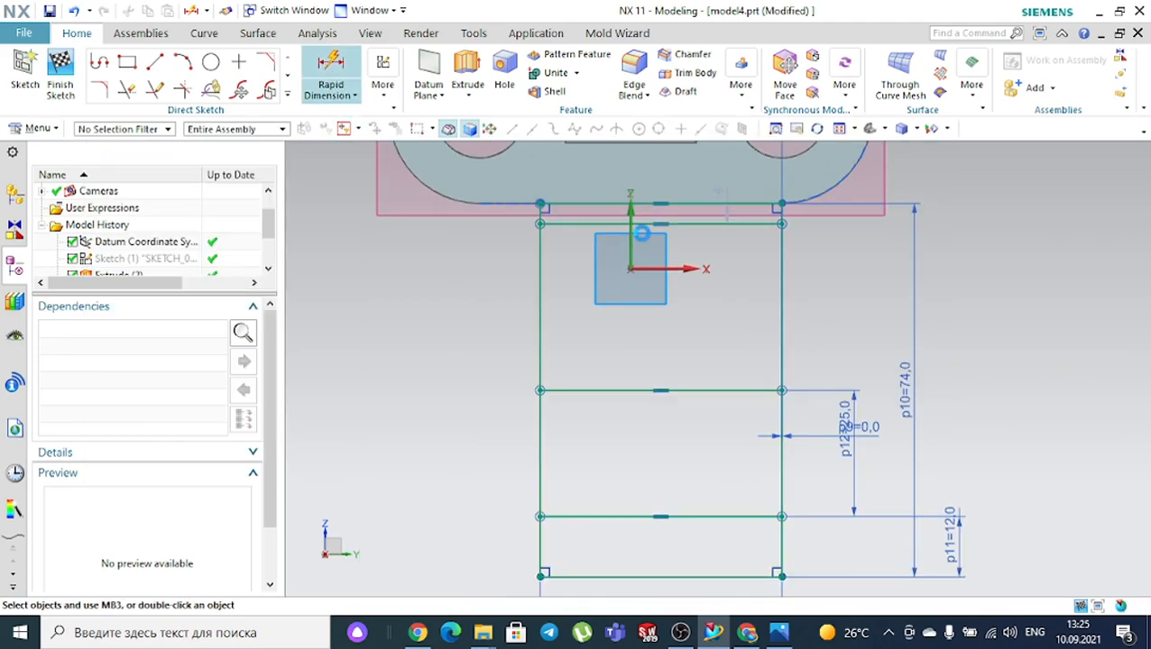
left_click(745, 389)
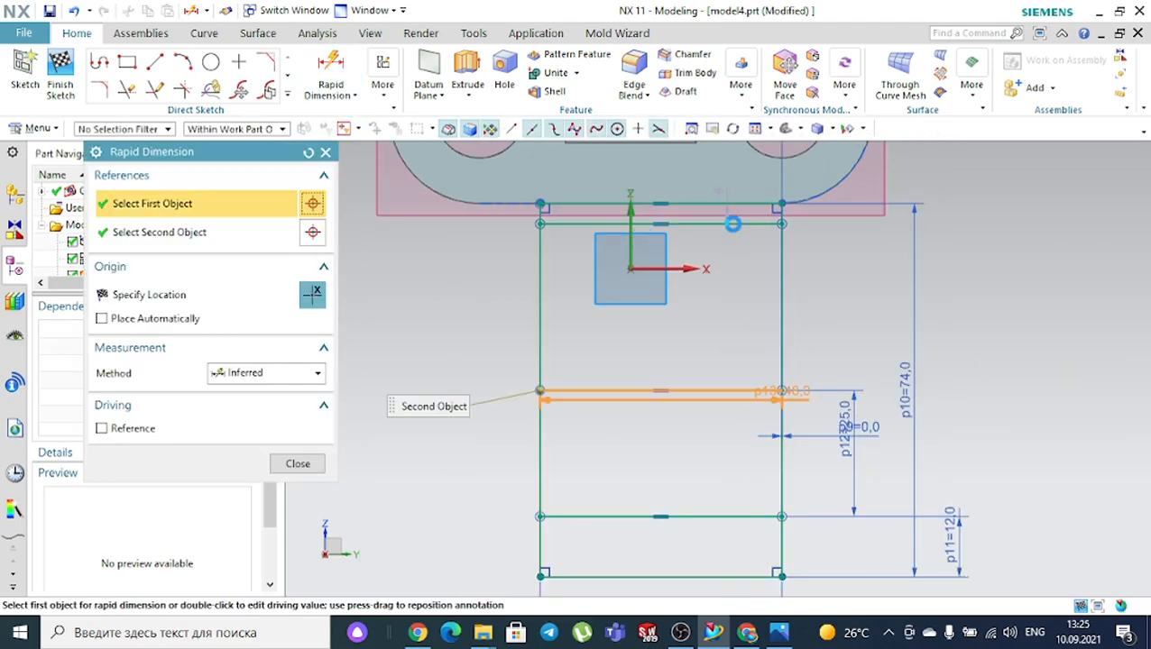
left_click(734, 224)
left_click(970, 271)
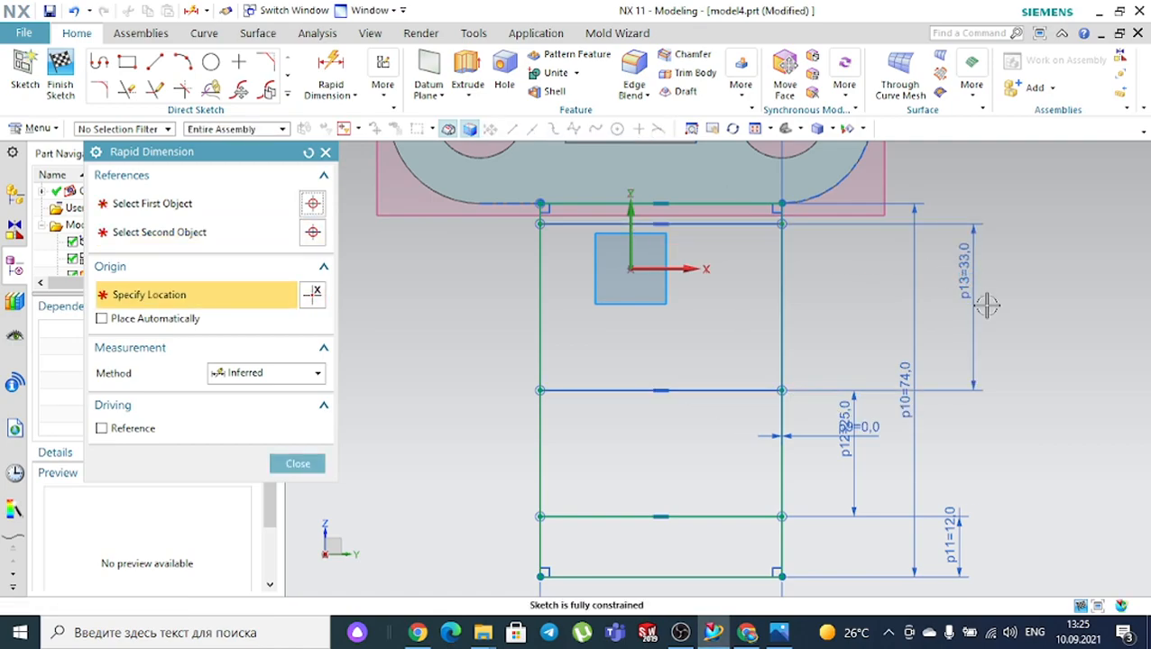
type("12")
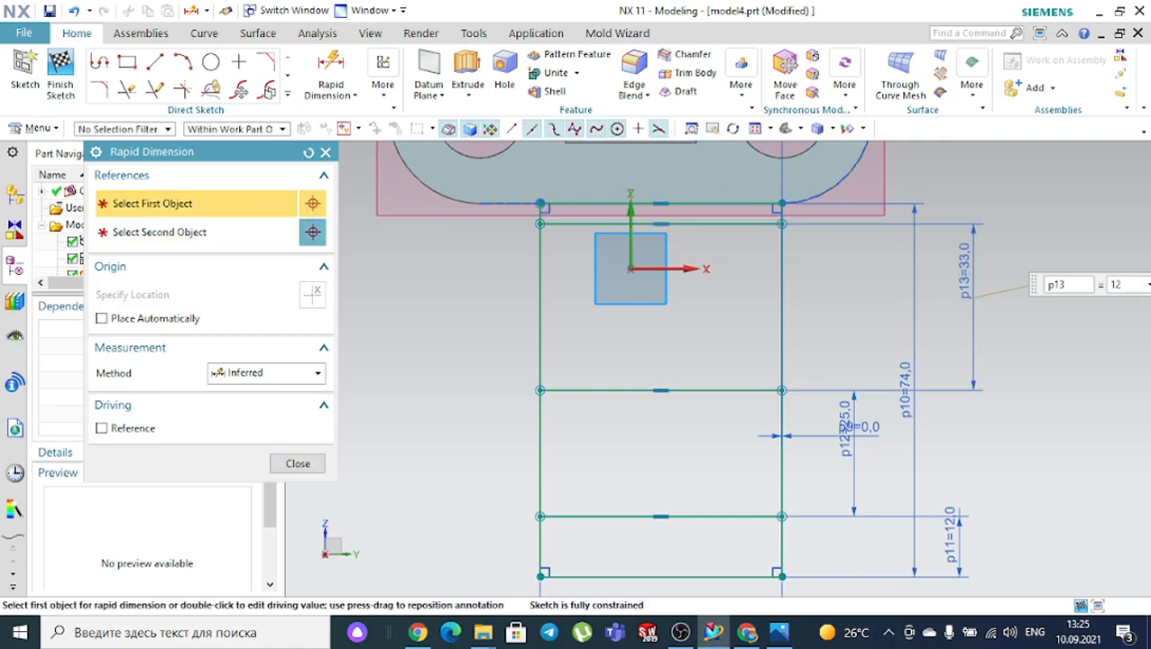
Set the height between the two upper inner horizontal lines to 12 mm and finish the sketch
key("Return")
key("Escape")
scroll(971, 382, "down", 2)
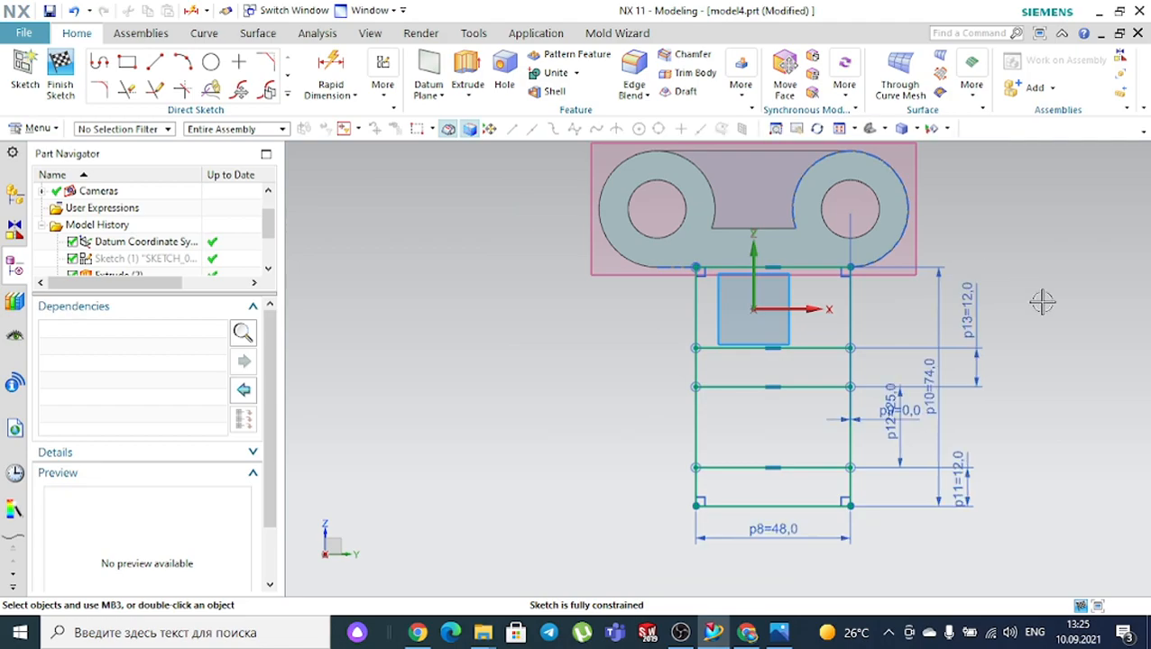
middle_click_drag(1096, 311, 1045, 331)
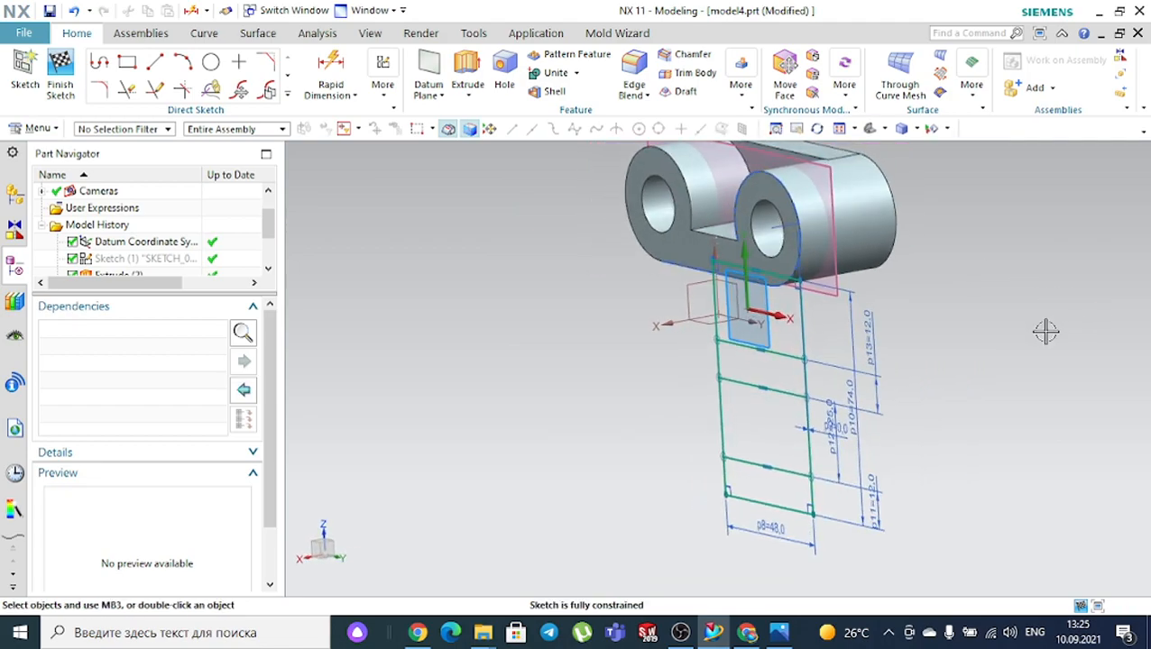
left_click(60, 72)
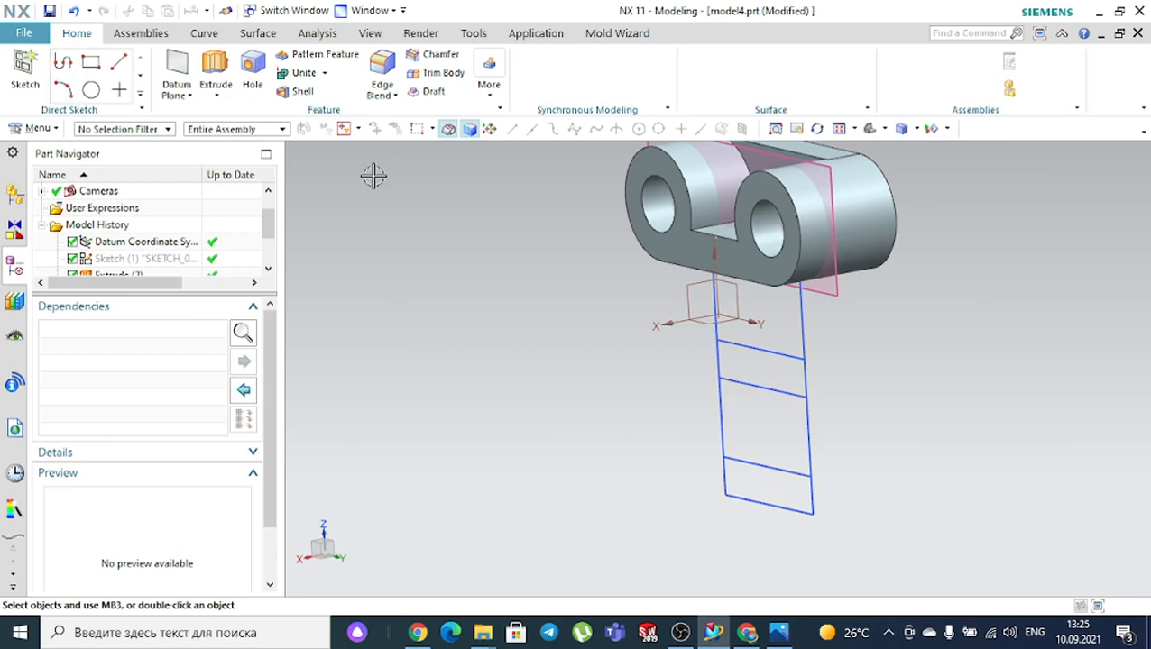
Start extruding the lowest rectangular region of the sketch with a 0 mm start distance and the direction reversed
left_click(215, 68)
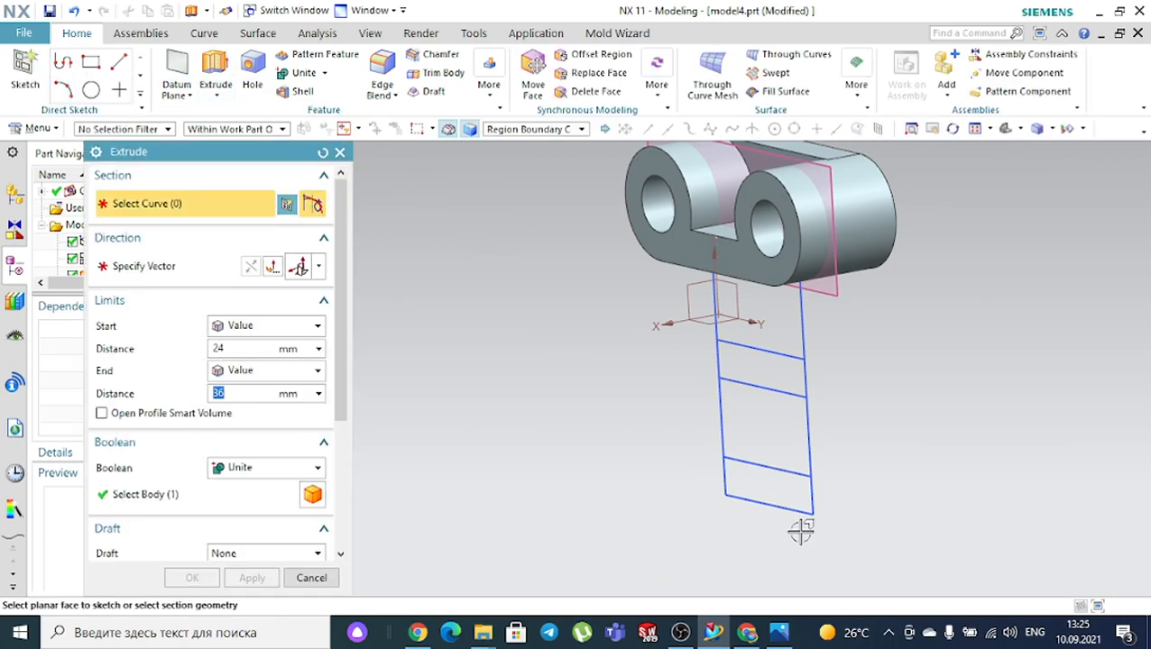
left_click(803, 505)
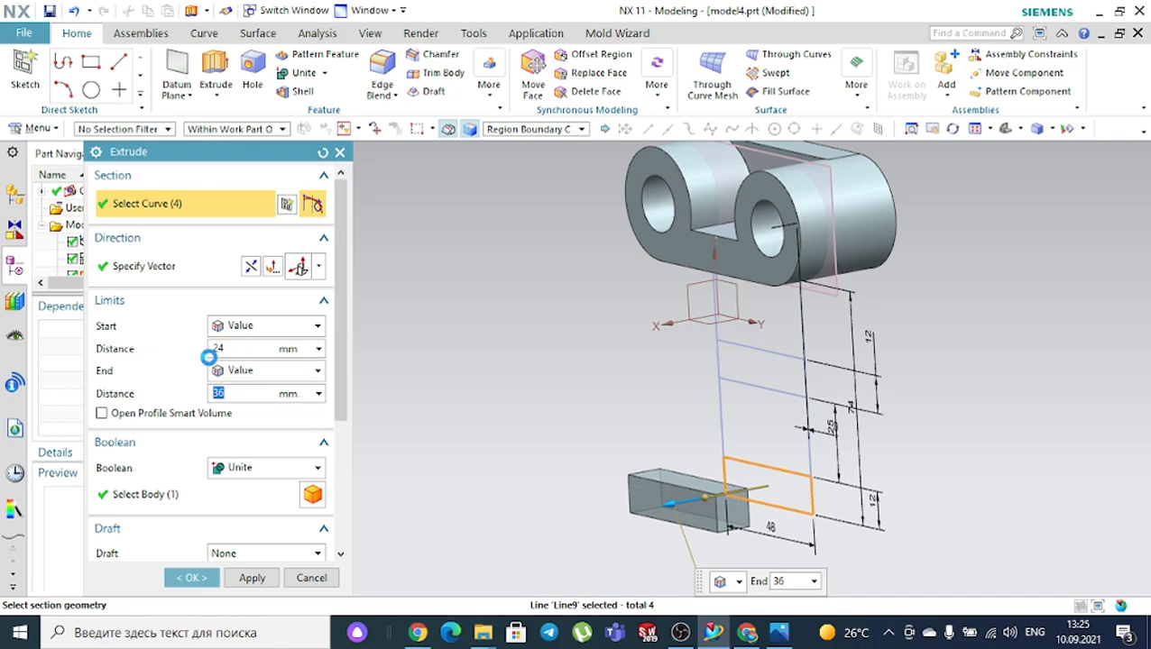
left_click(226, 349)
type("0")
key("Return")
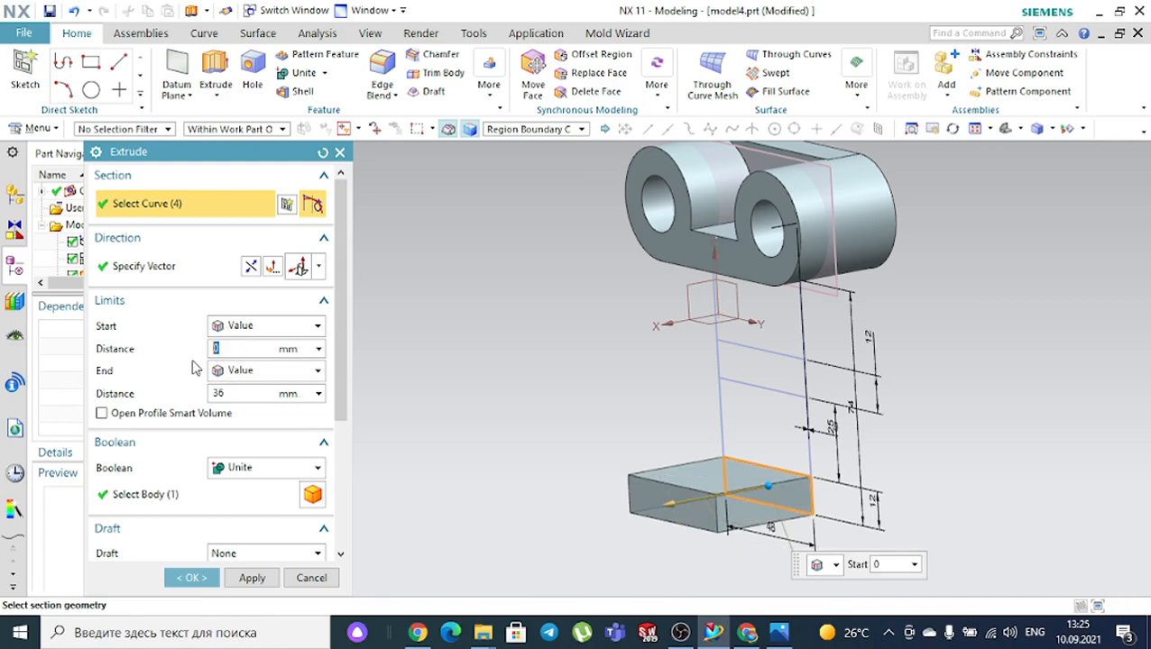
left_click(250, 267)
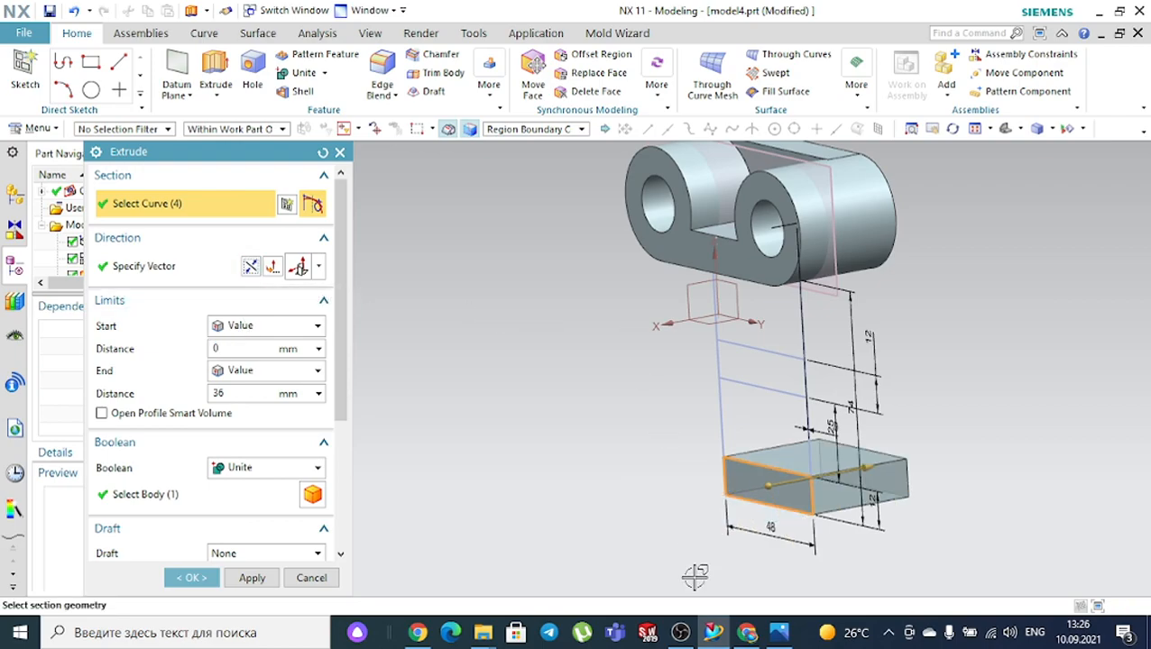
Set the bottom block's extrusion end to 25 mm per the reference drawing and create it as a separate body with Boolean None
left_click(779, 632)
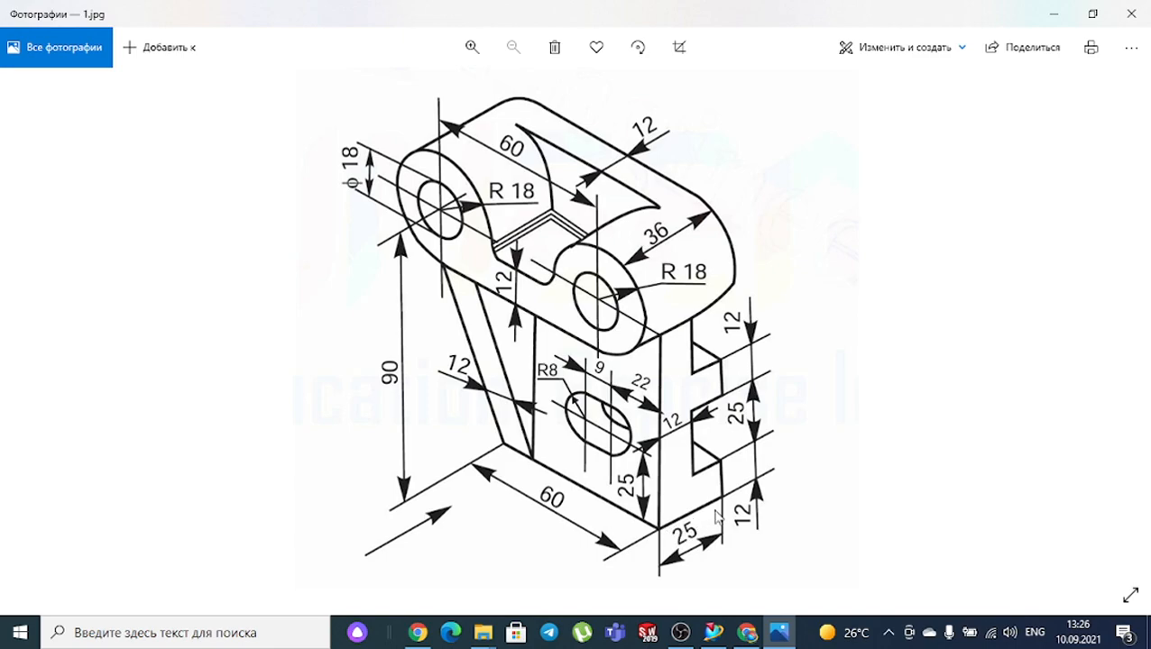
left_click(732, 594)
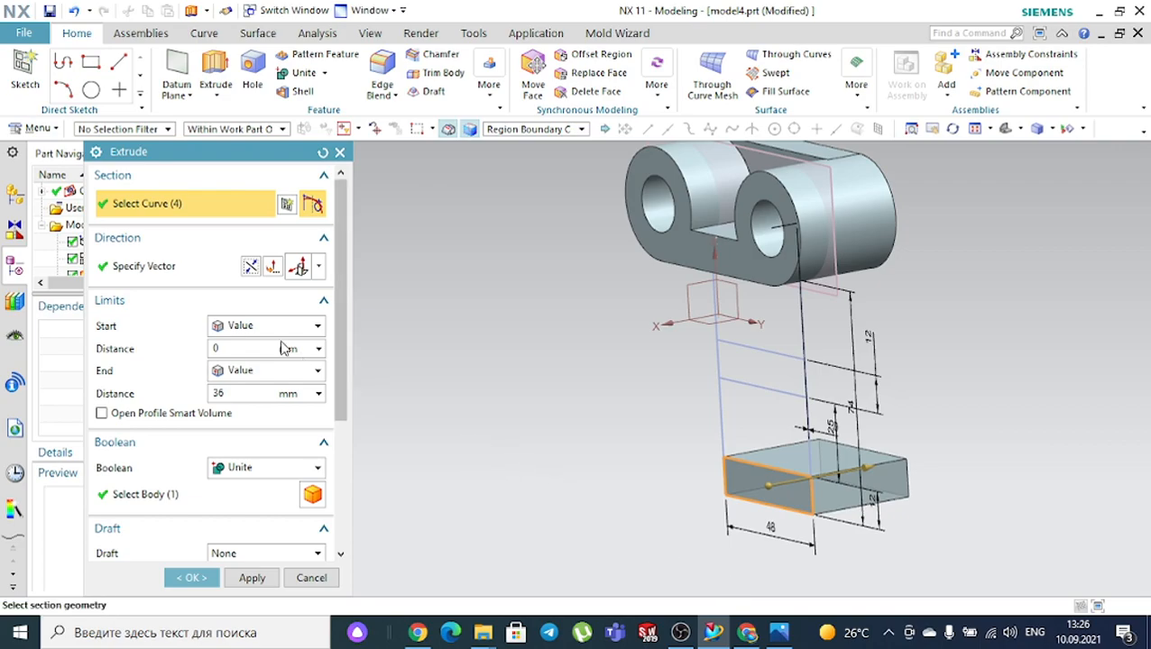
left_click(213, 391)
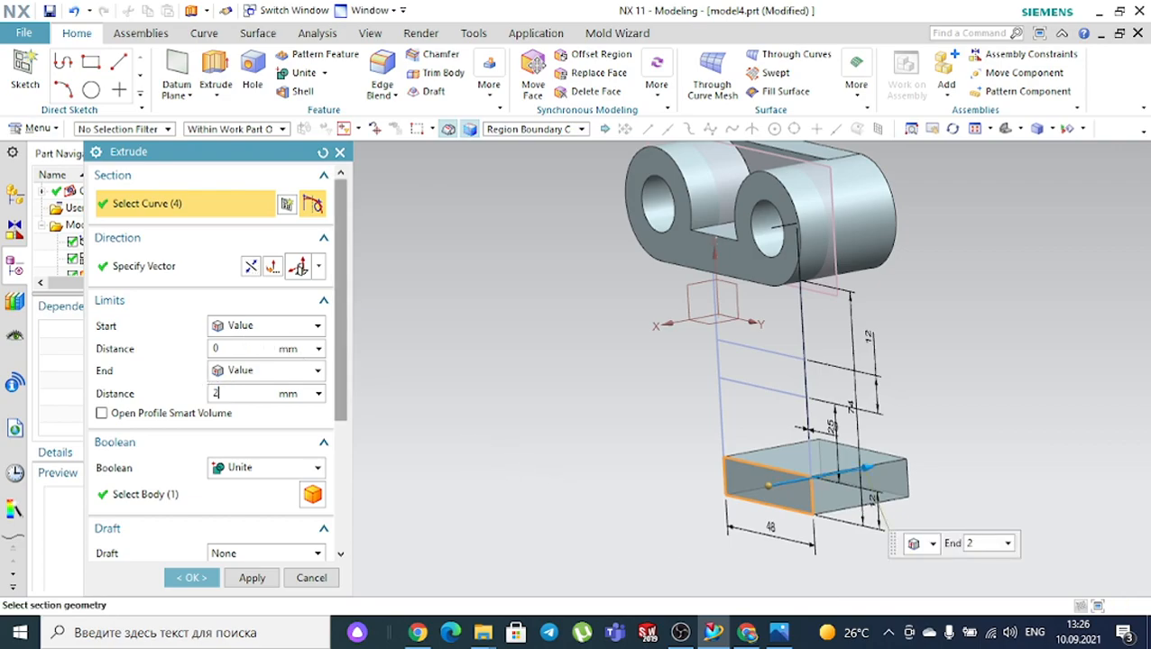
type("25")
key("Return")
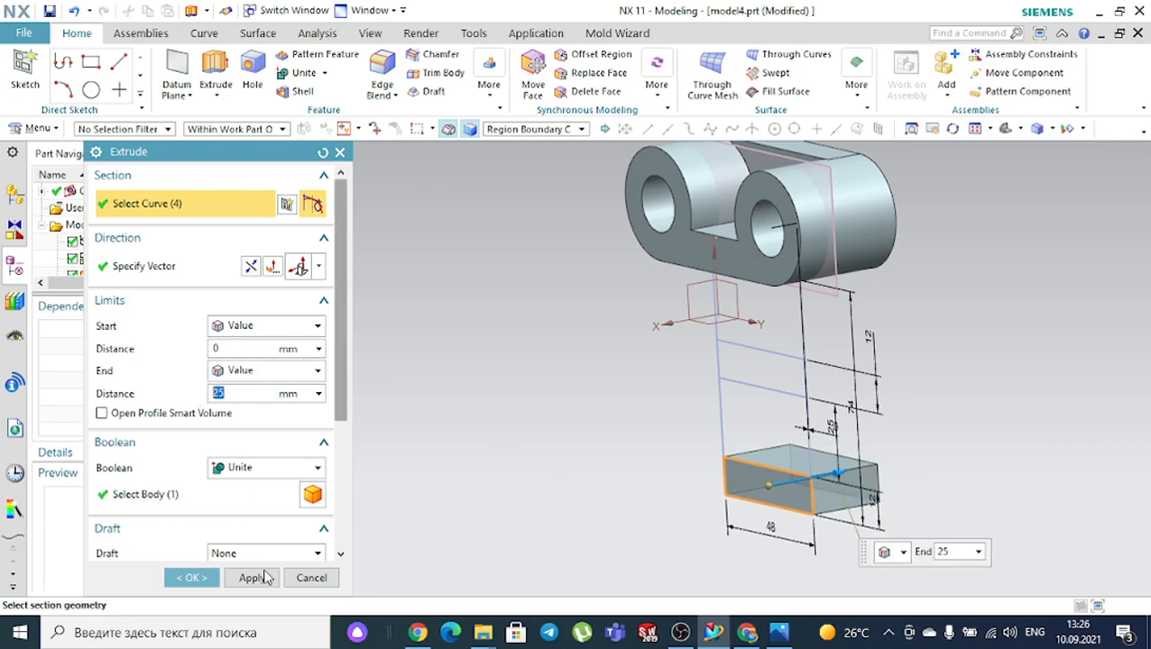
left_click(268, 468)
left_click(253, 488)
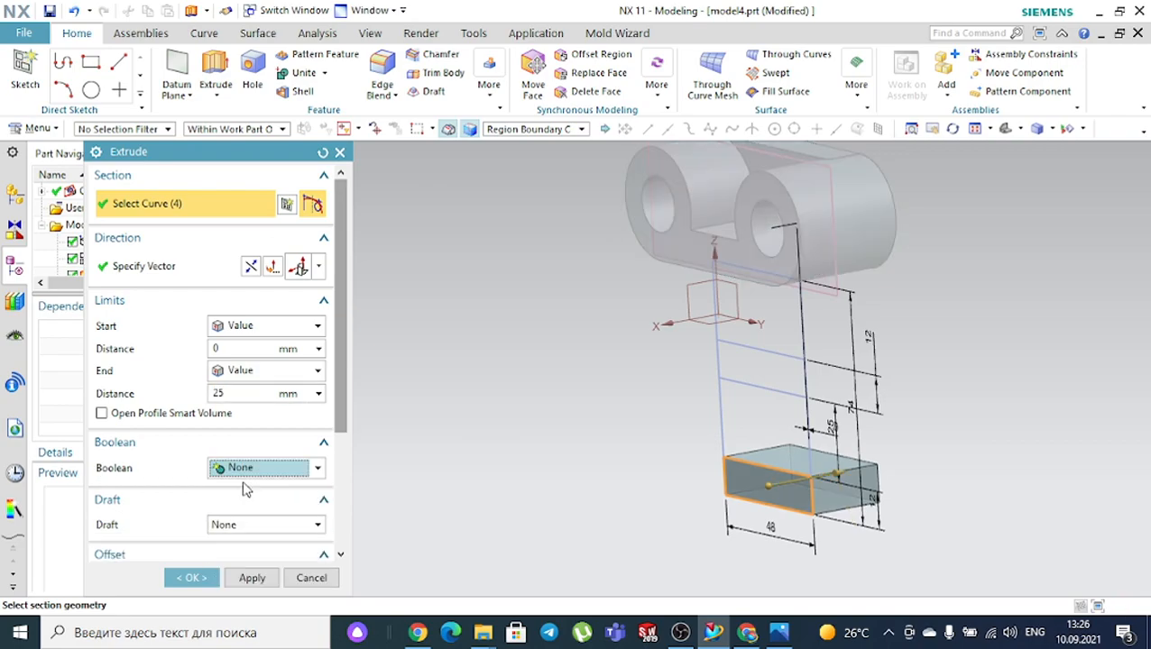
left_click(253, 578)
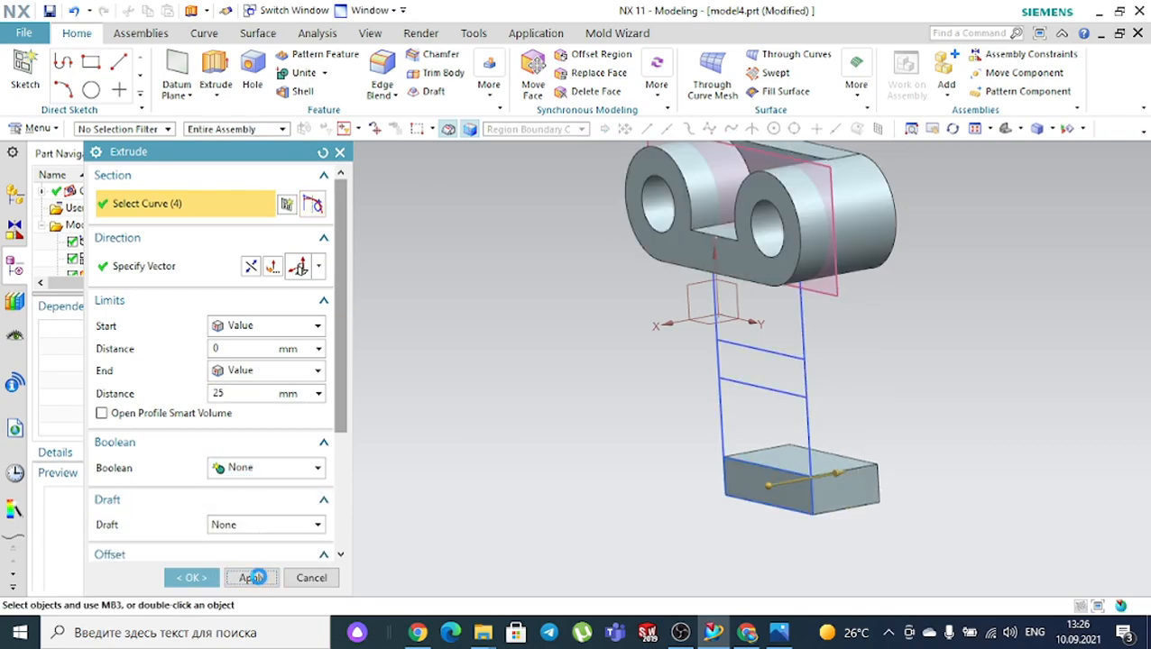
Extrude the sketch region directly above the bottom block 12 mm in the same direction as the block and unite it with that block
scroll(577, 414, "down", 2)
scroll(577, 413, "down", 1)
left_click(854, 426)
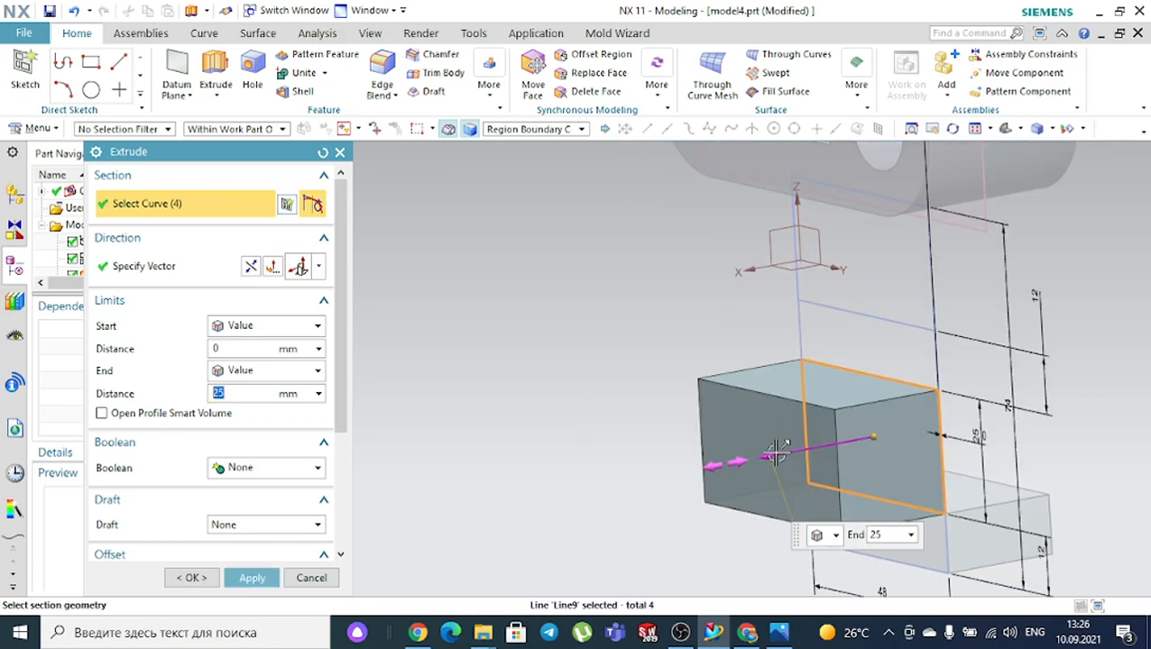
left_click(781, 632)
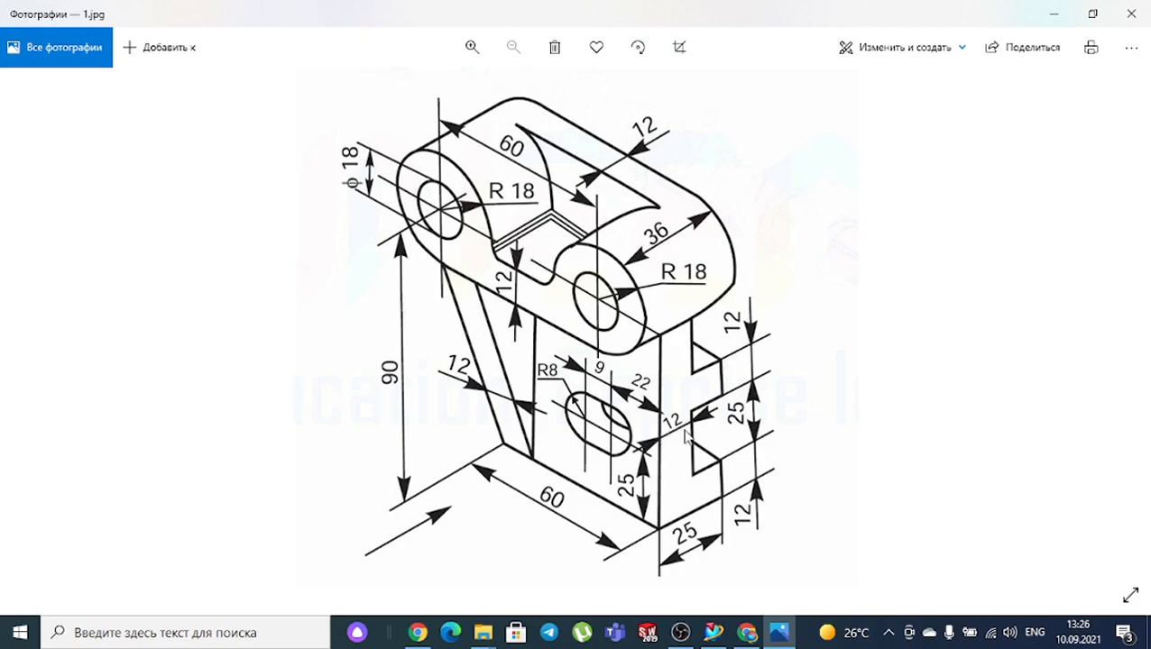
left_click(713, 632)
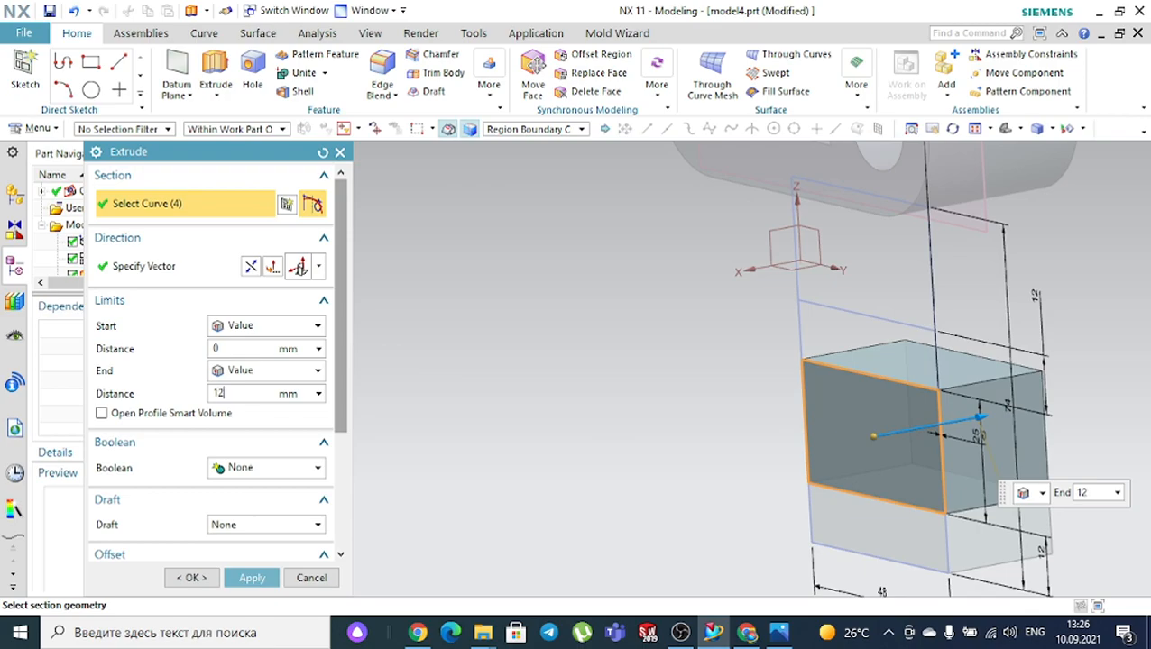
middle_click_drag(548, 337, 1002, 334)
left_click(242, 469)
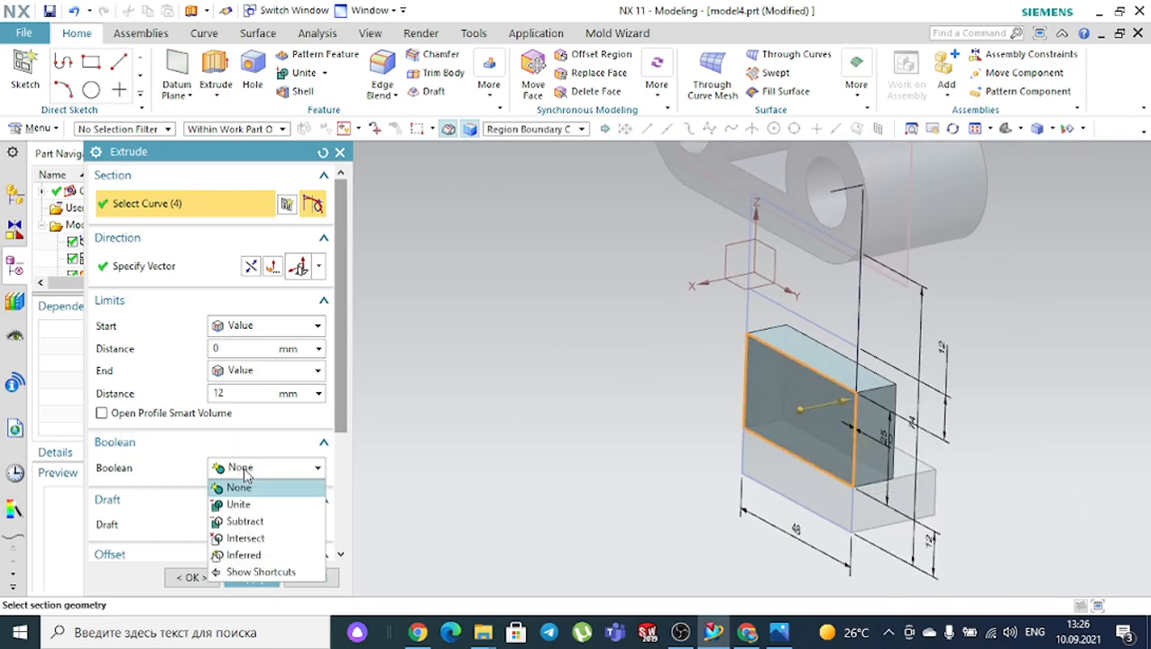
left_click(237, 504)
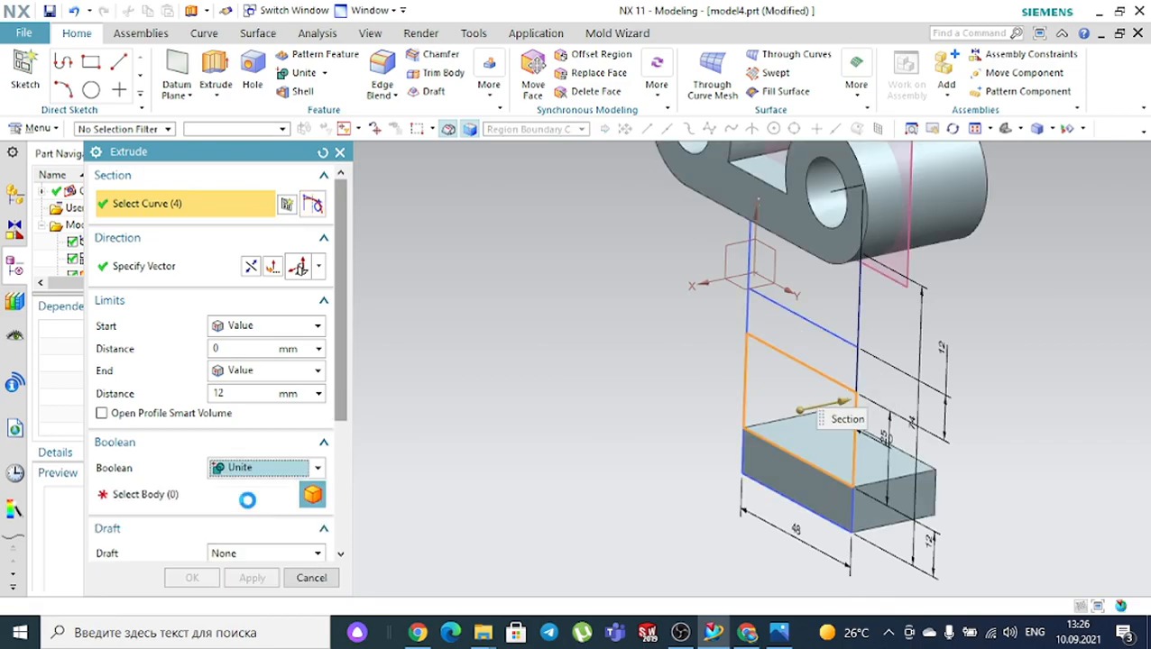
left_click(891, 512)
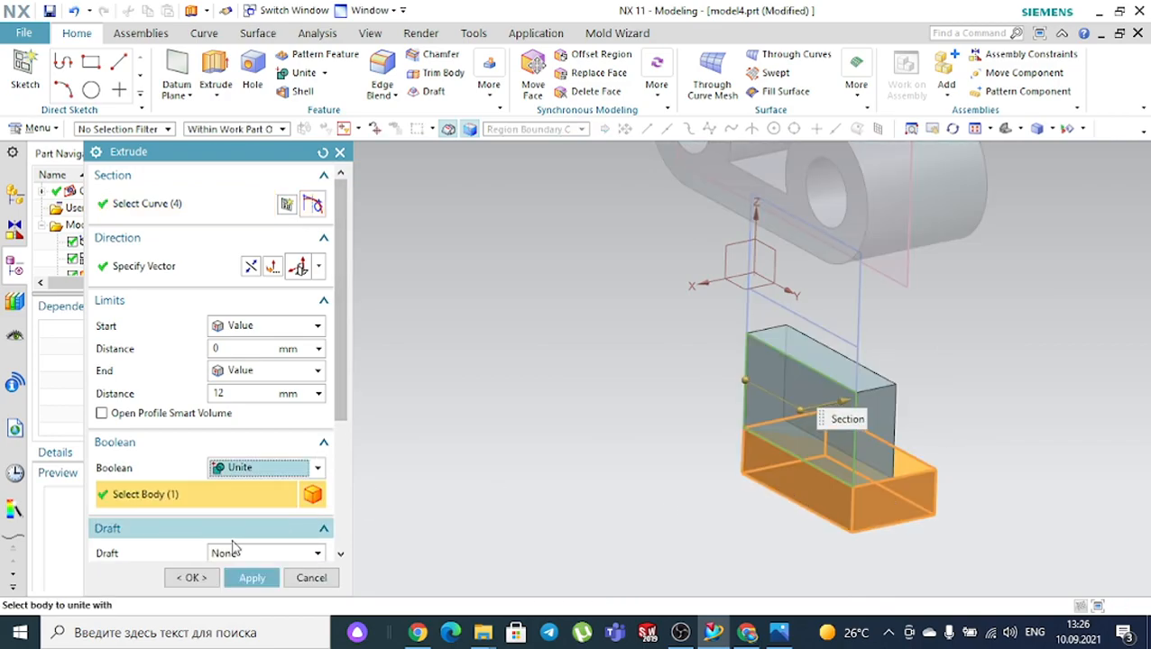
left_click(252, 578)
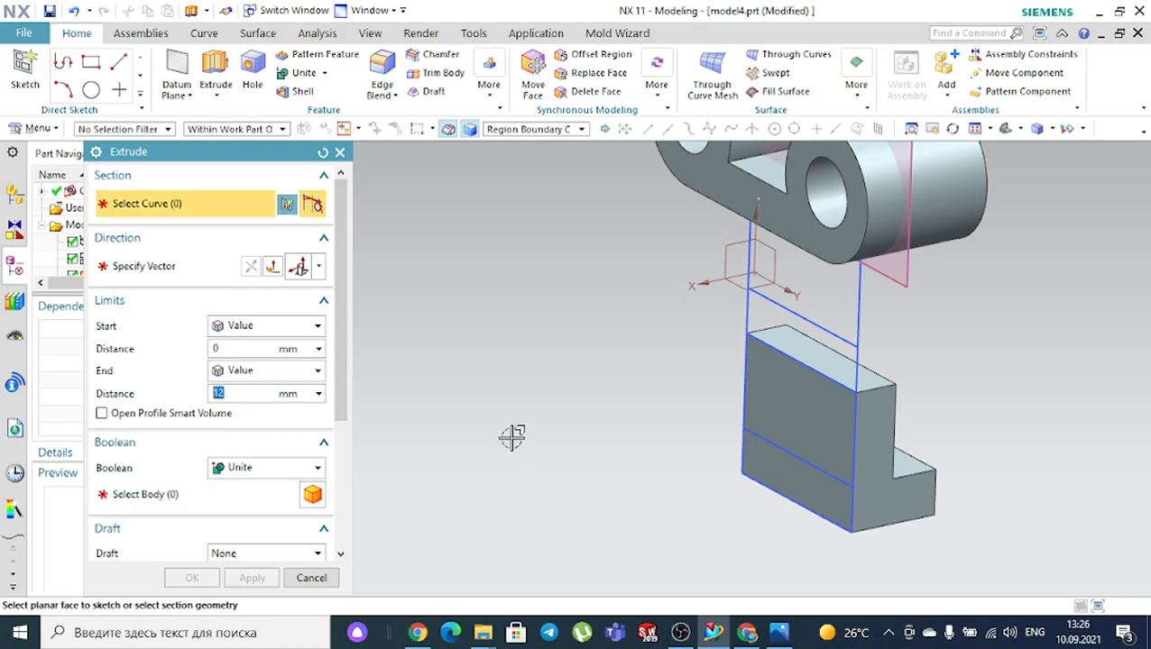
left_click(818, 354)
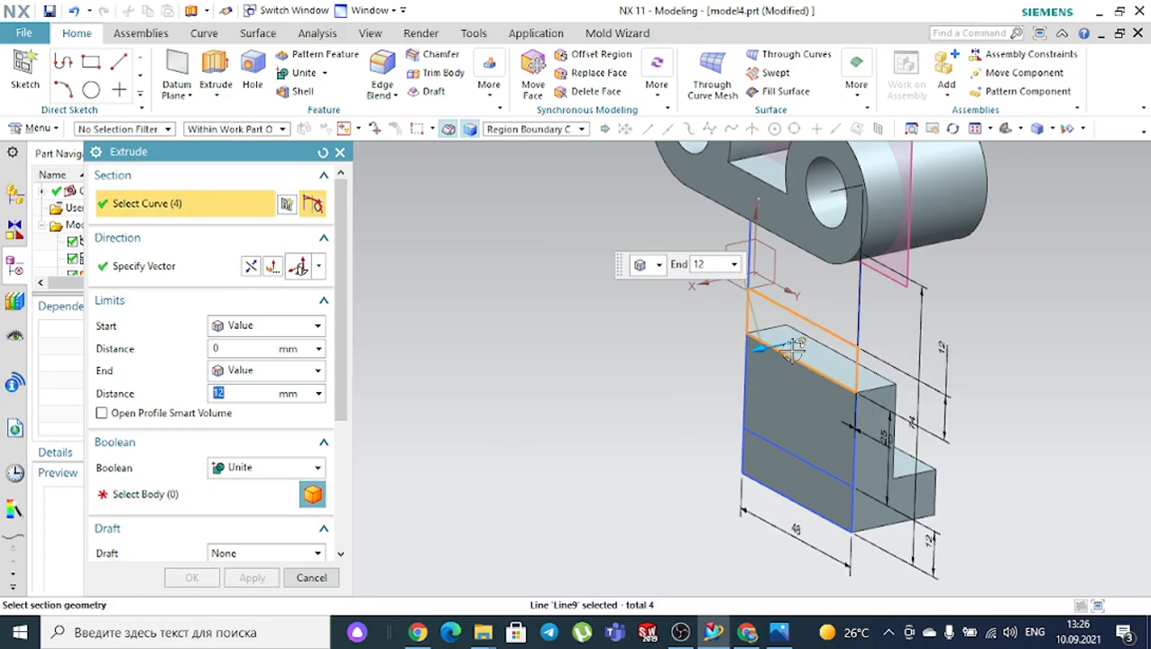
left_click(274, 468)
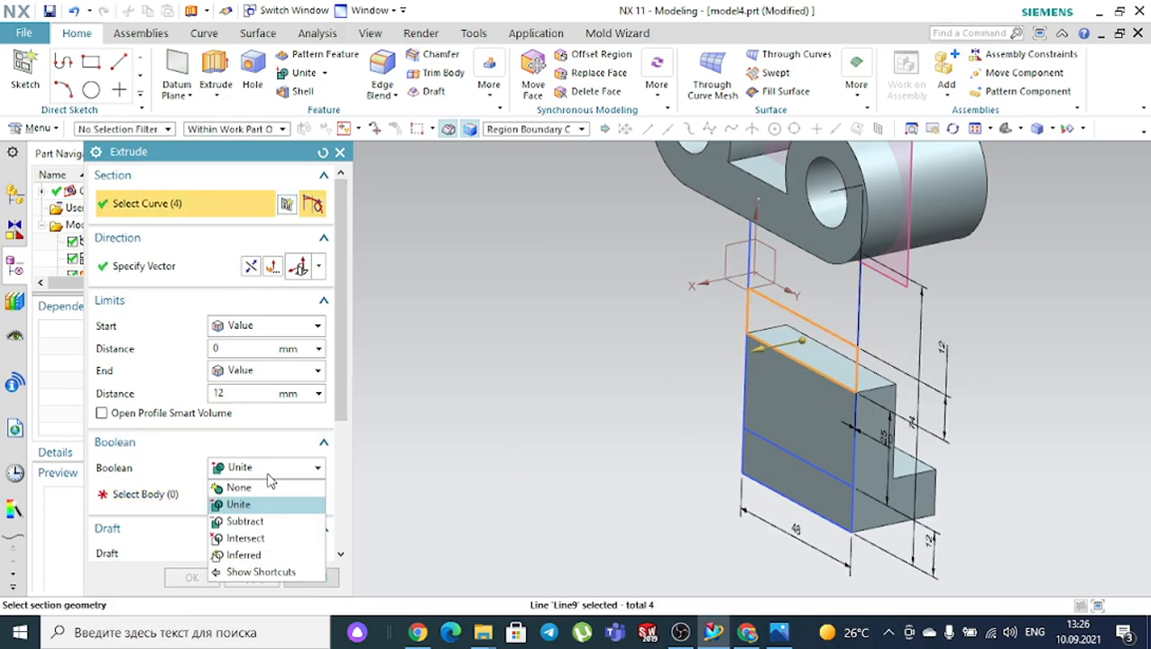
left_click(239, 504)
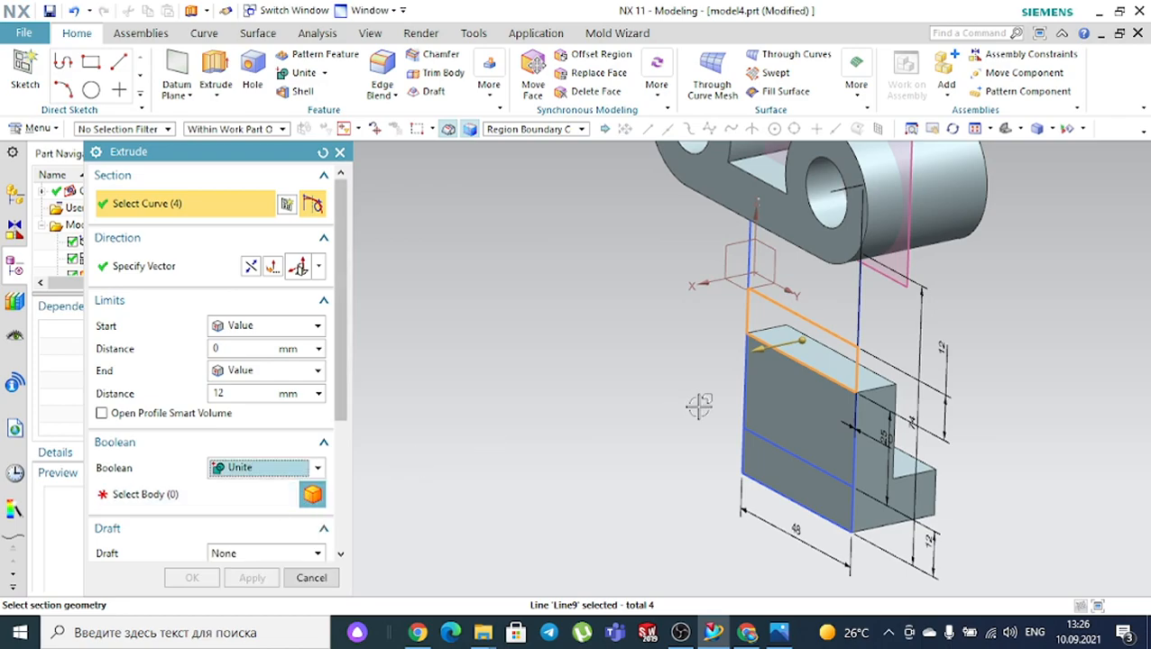
left_click(793, 405)
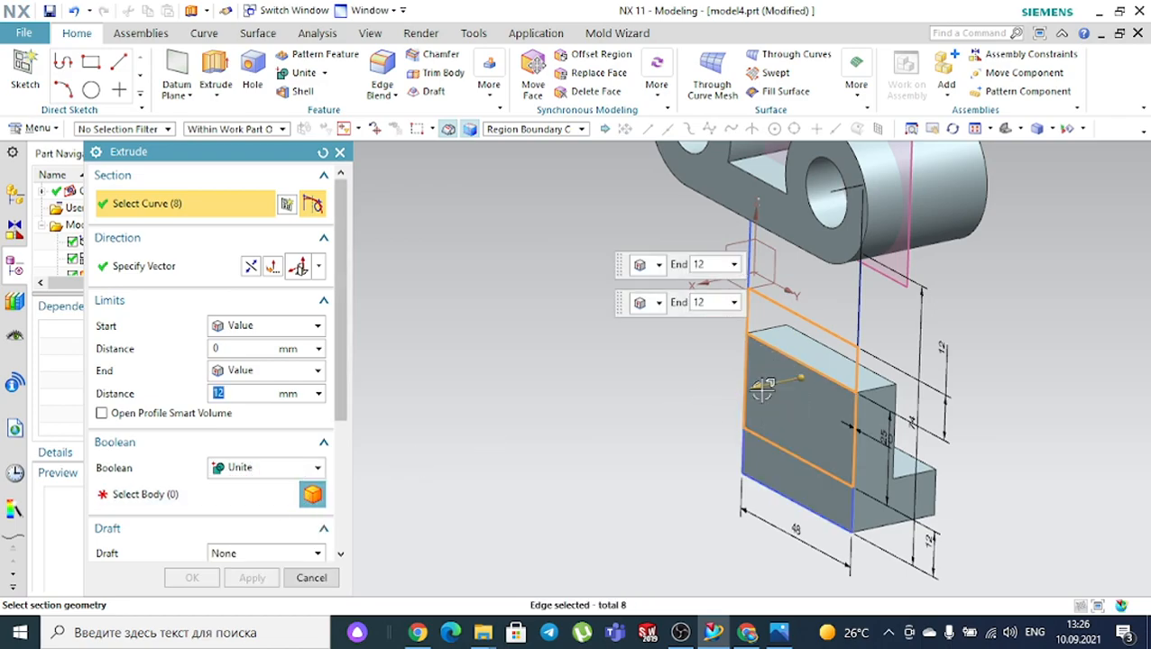
Set the extrusion's end distance to 25 mm according to the reference drawing and reset the other Extrude settings
left_click(786, 634)
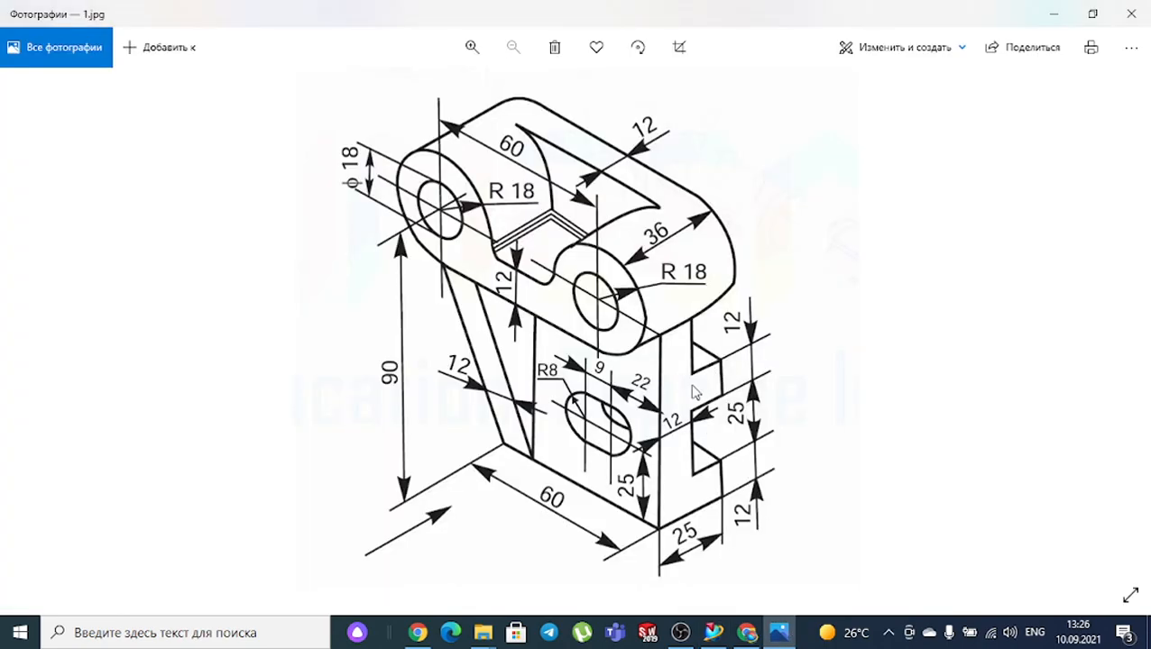
left_click(713, 632)
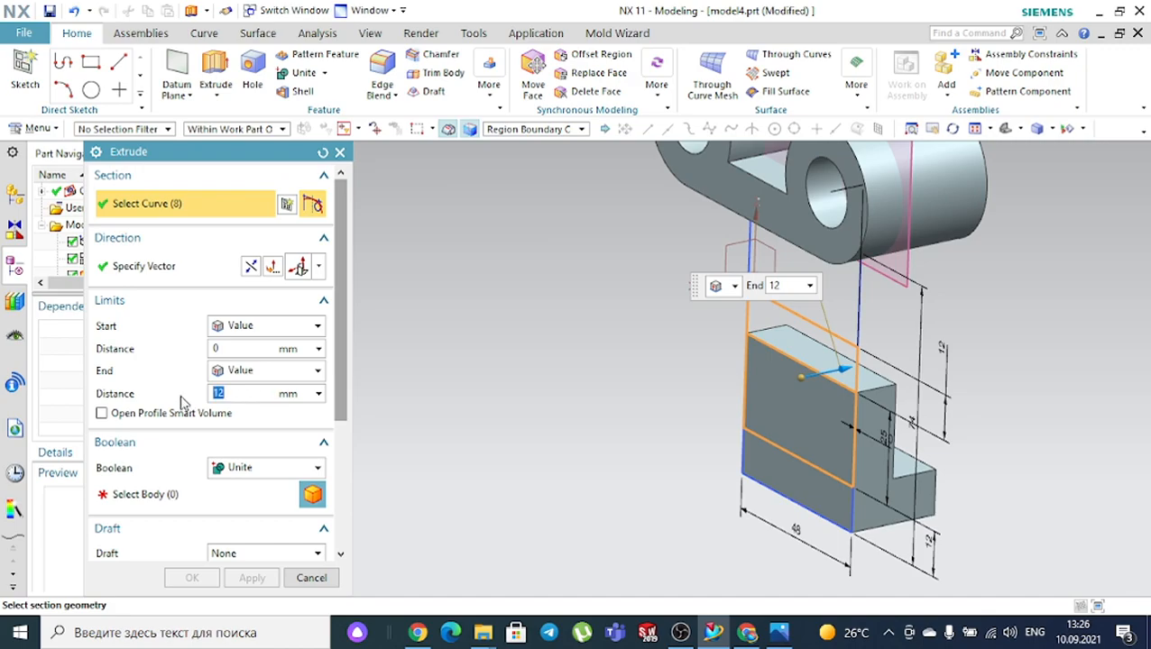
key("Return")
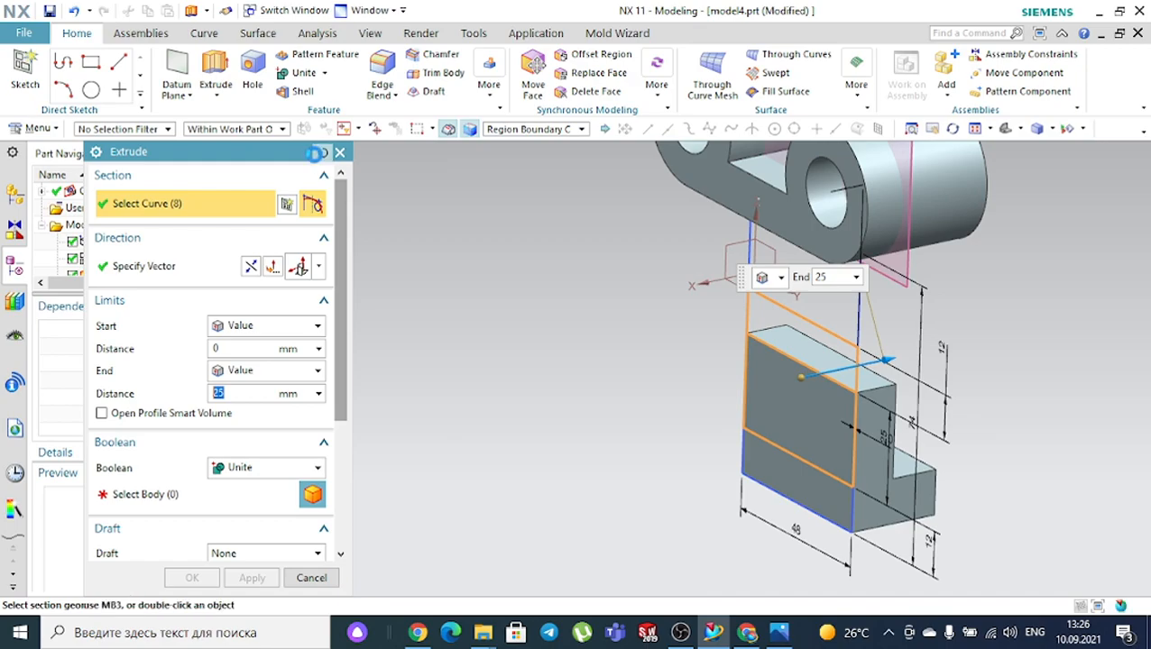
left_click(321, 153)
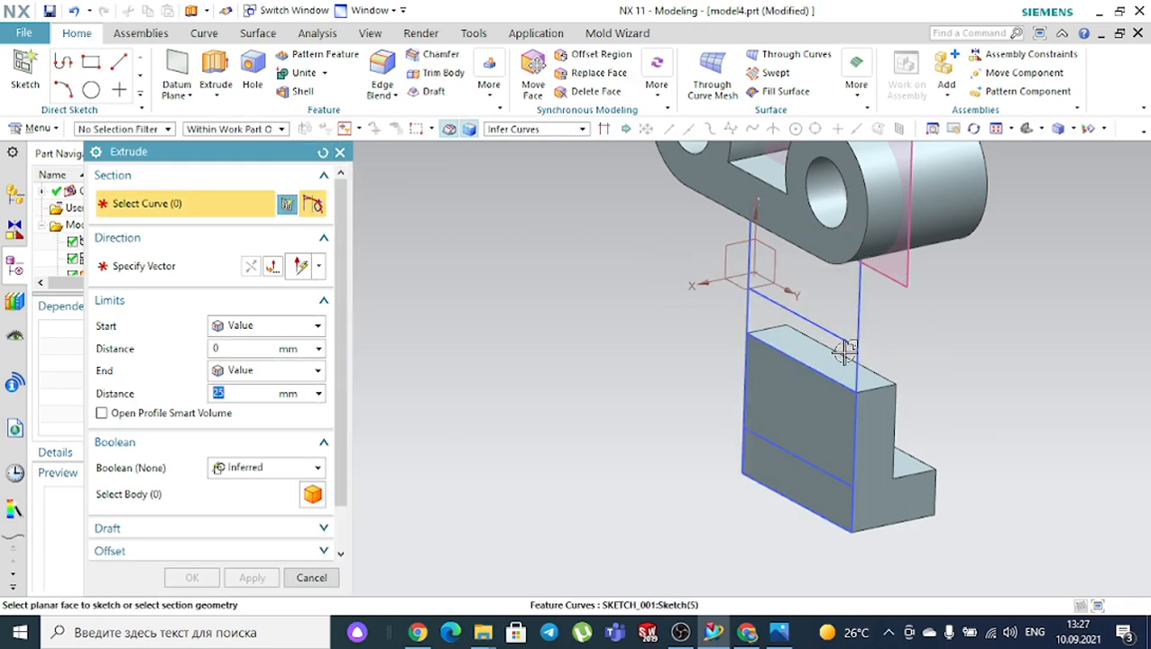
Extrude the narrow region above the middle block 25 mm using Region Boundary Curves and unite it with the body below
left_click(541, 131)
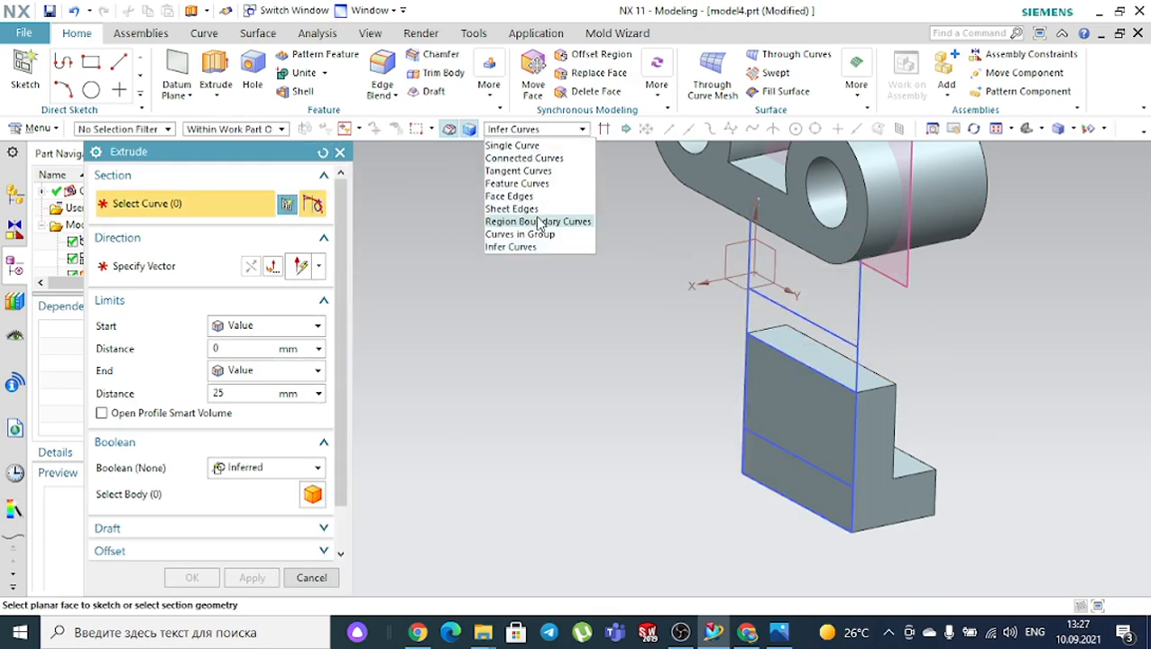
left_click(540, 222)
scroll(802, 347, "up", 1)
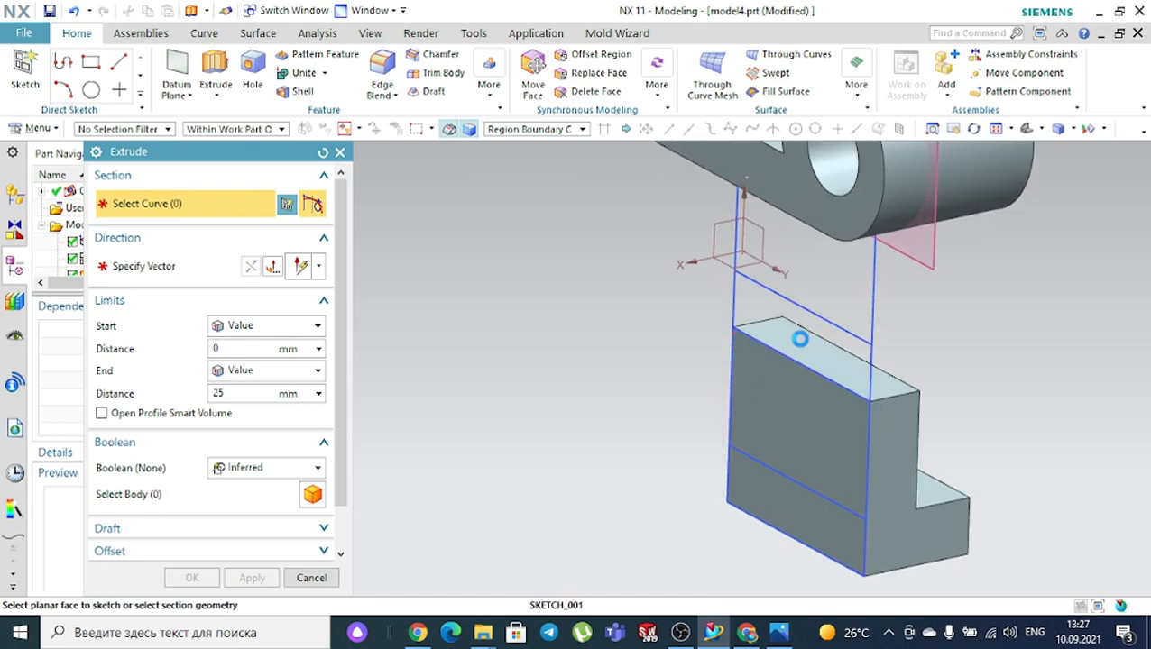
left_click(800, 339)
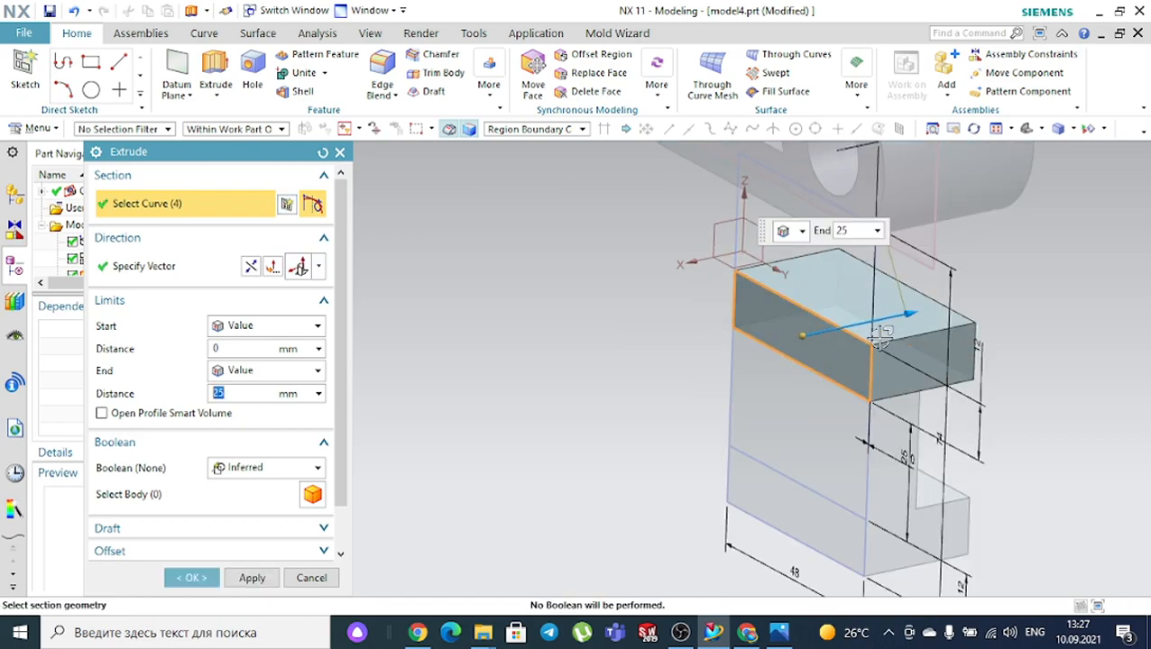
left_click(276, 465)
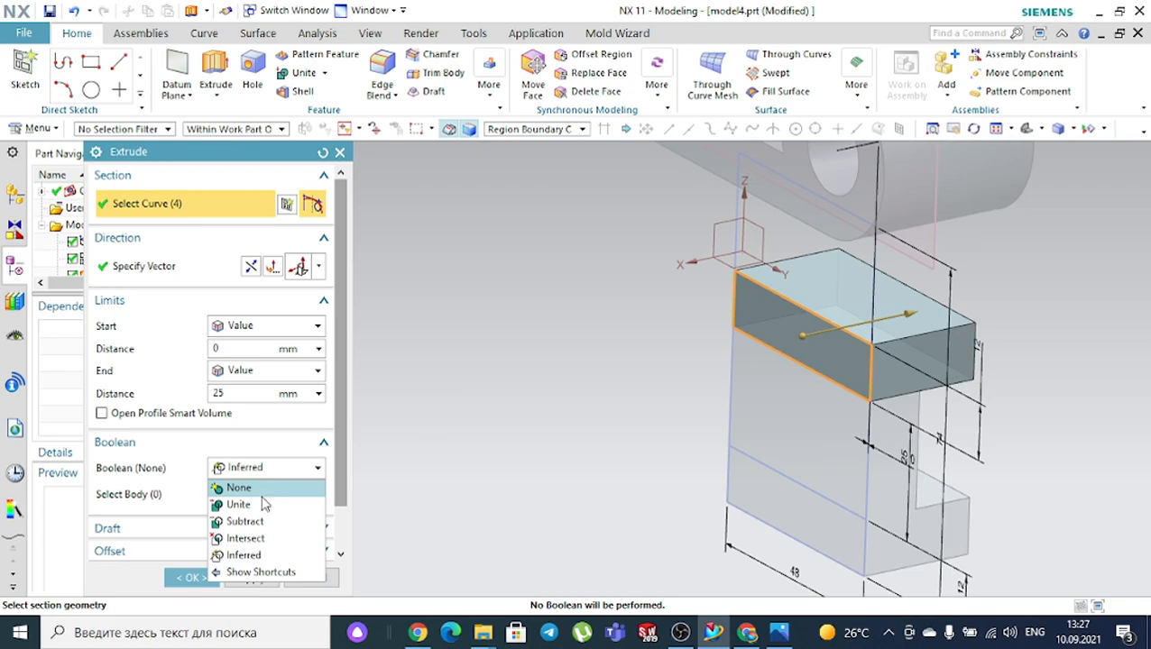
left_click(261, 504)
left_click(802, 451)
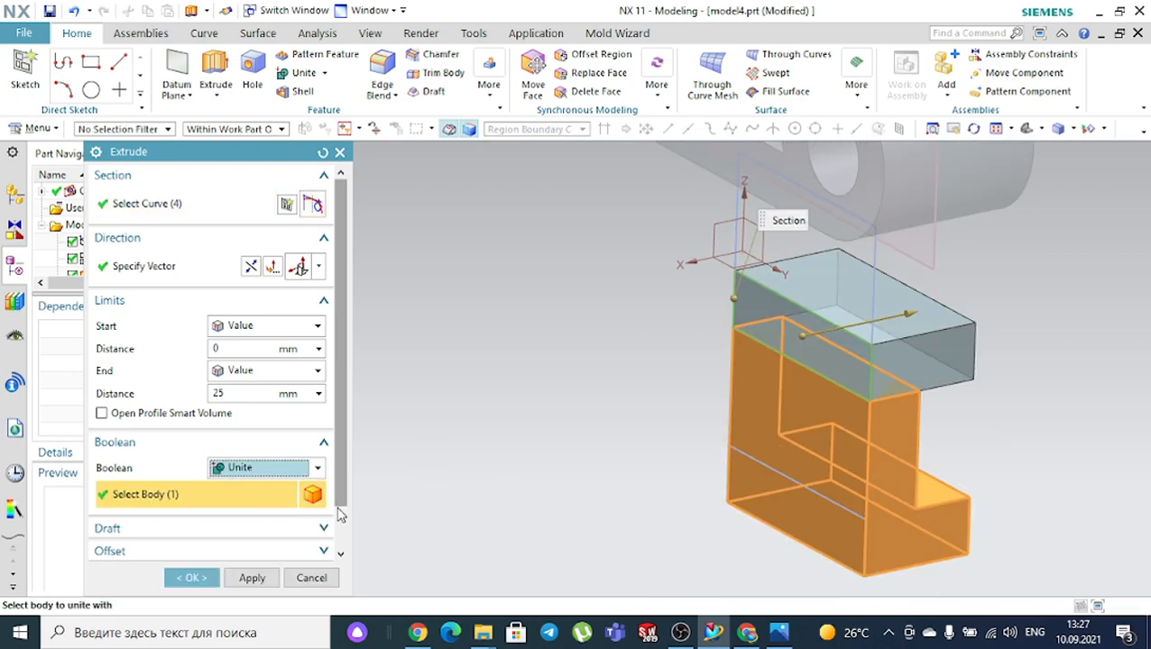
left_click(250, 577)
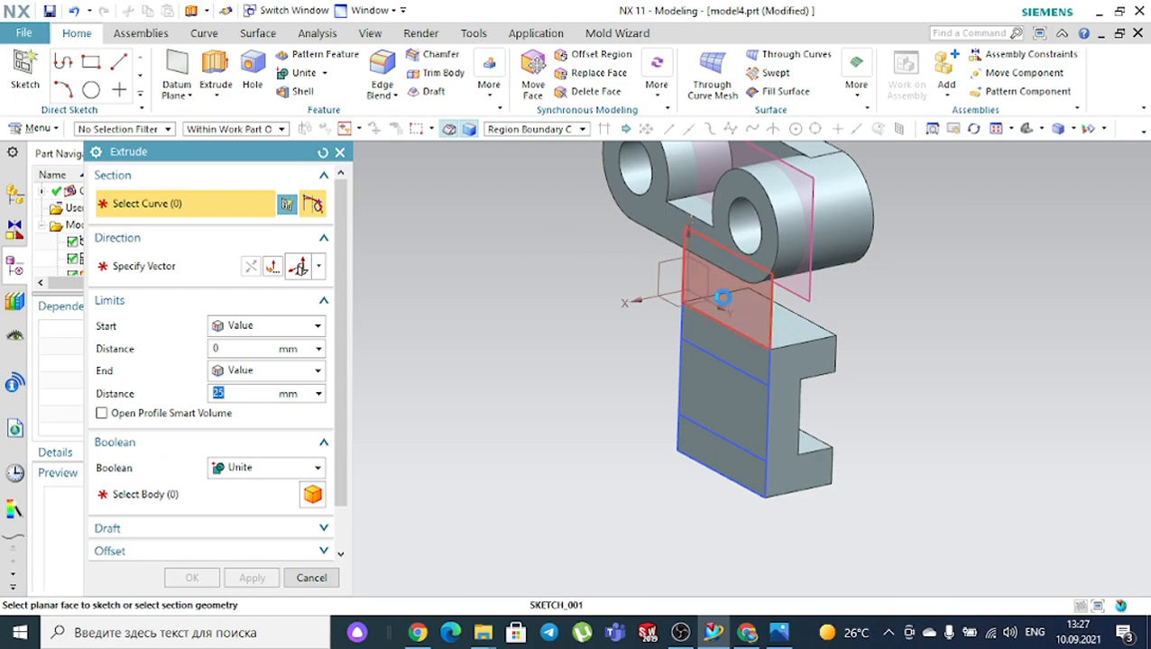
Define an extrusion of the uppermost support sketch region, with Boolean None and the direction reversed toward the stepped side
left_click(723, 297)
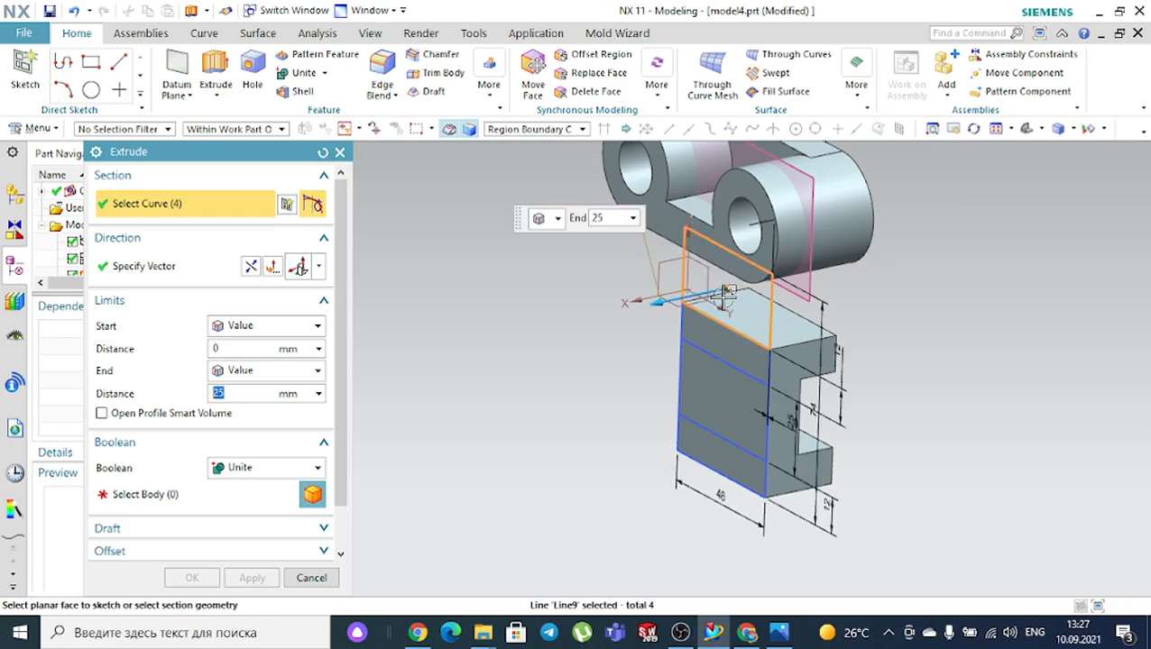
left_click(254, 465)
left_click(250, 487)
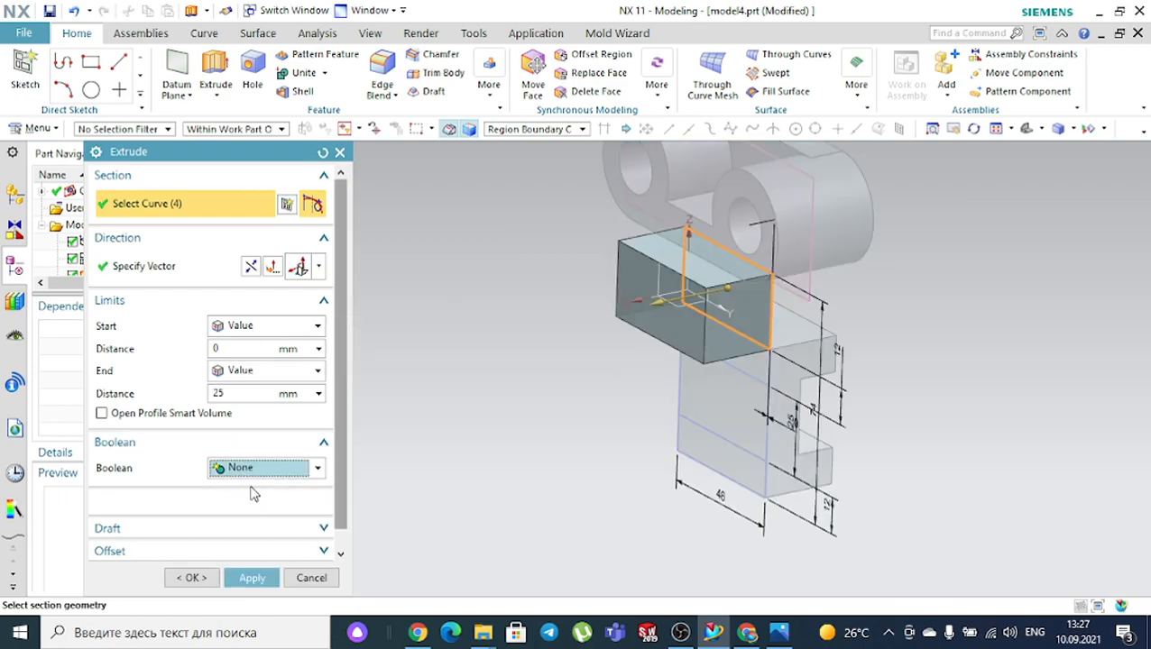
double_click(663, 309)
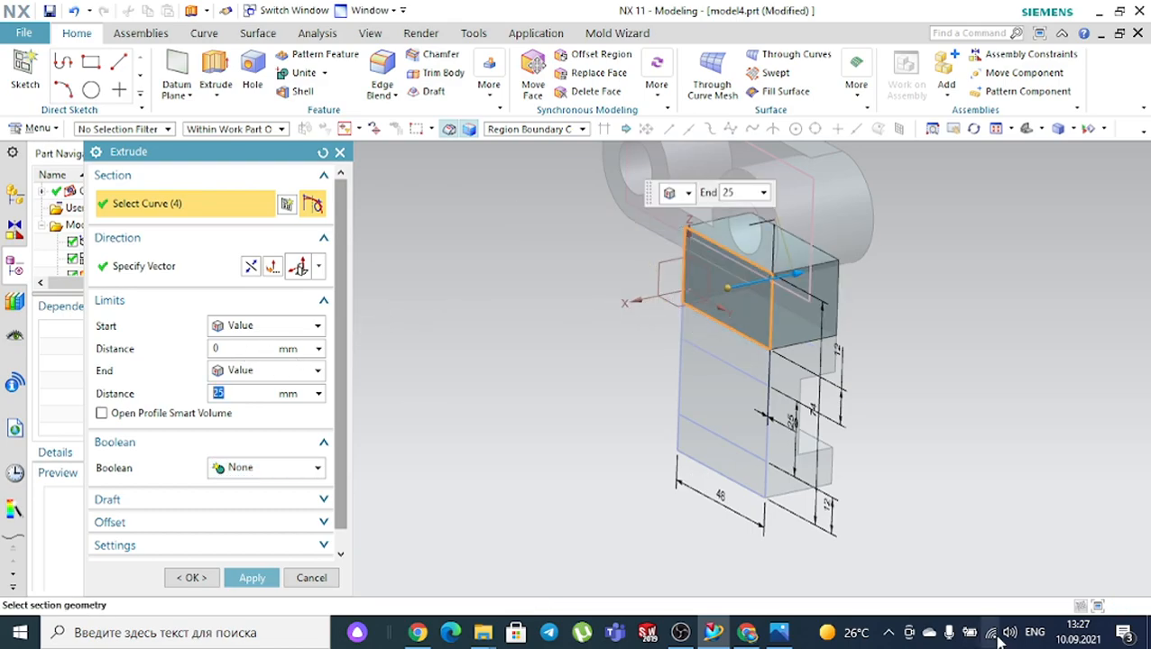
Set the upper block's end distance to 12 mm according to the reference drawing and create it as a separate body
left_click(780, 632)
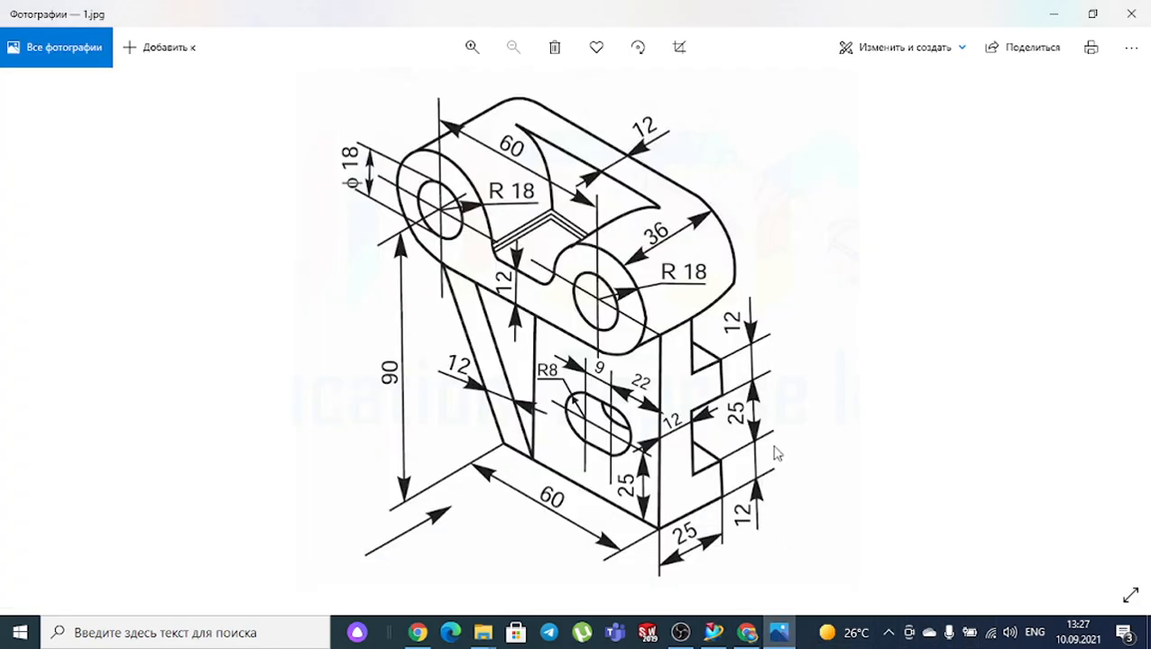
left_click(779, 632)
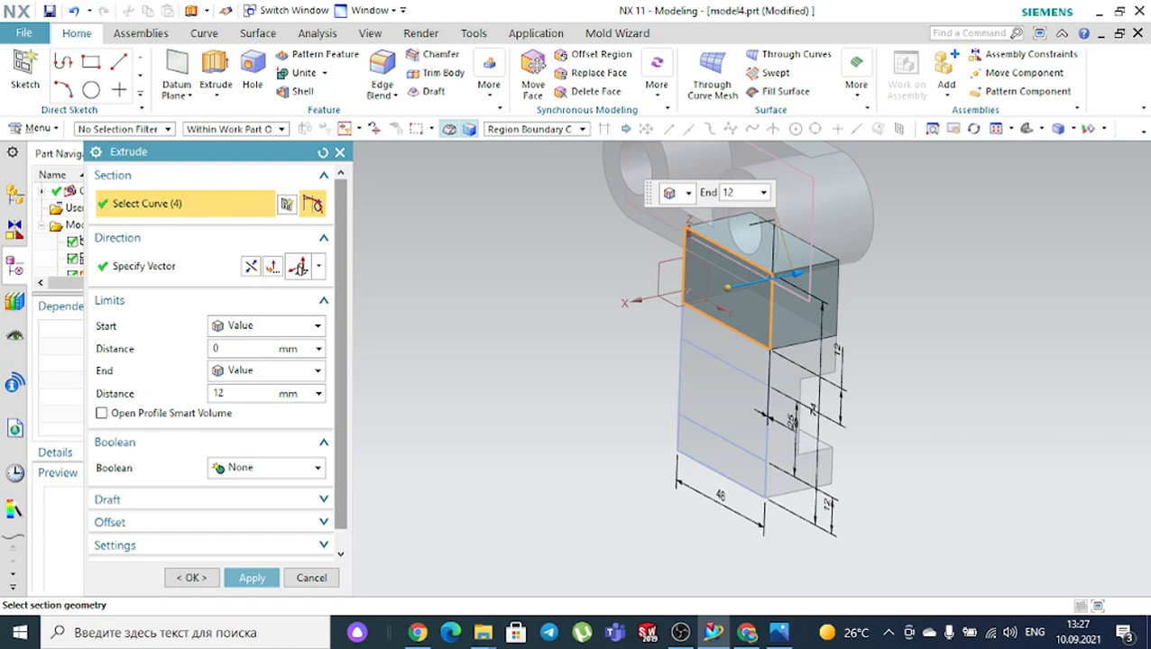
left_click(779, 632)
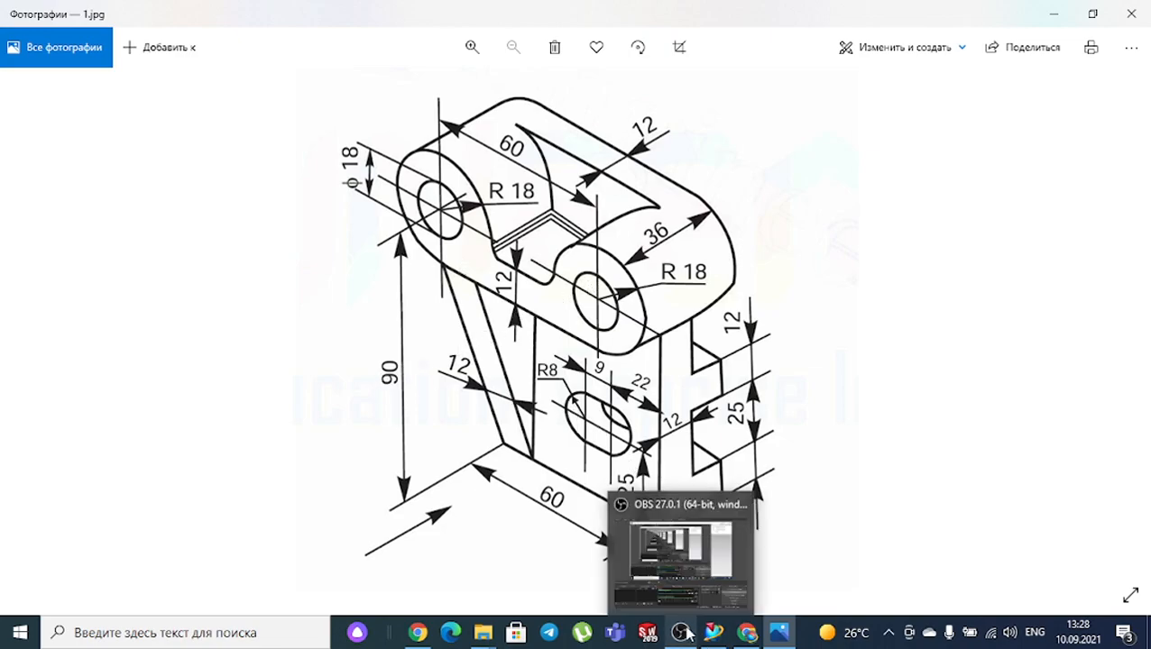
left_click(712, 631)
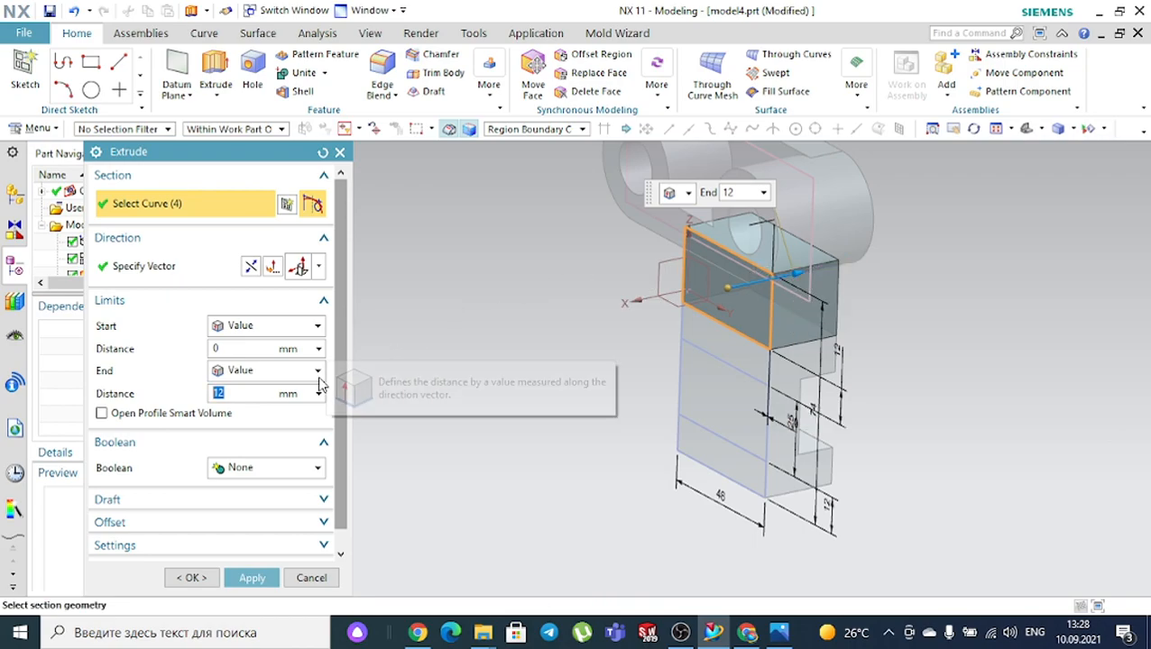
middle_click_drag(1047, 373, 1012, 377)
left_click(251, 575)
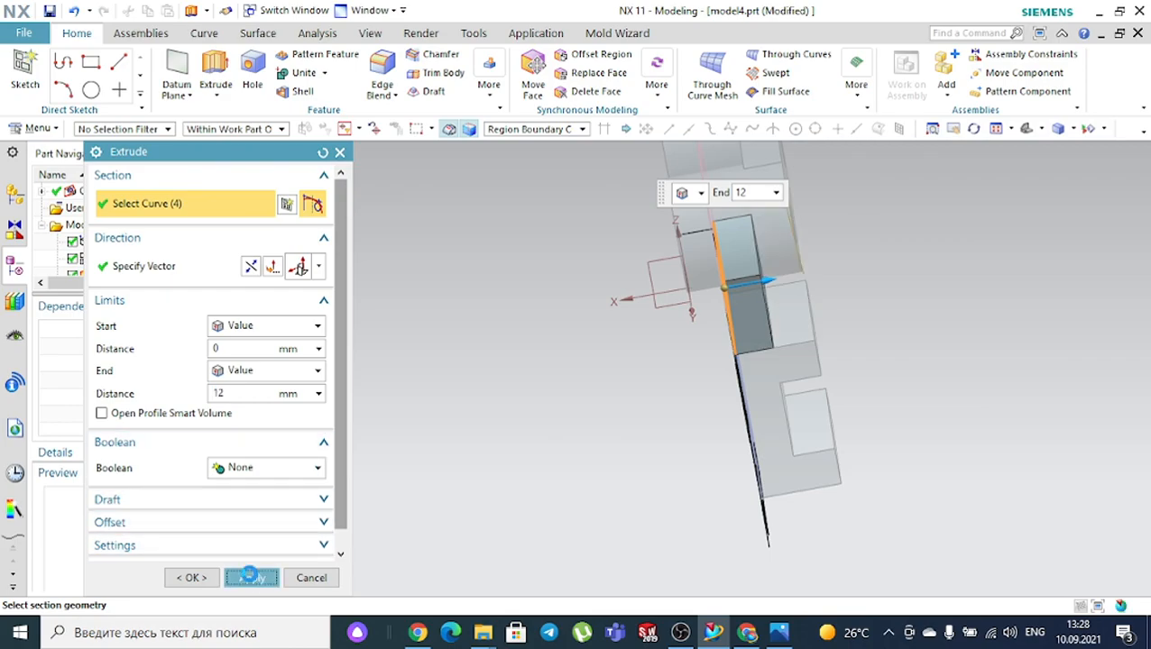
middle_click_drag(892, 366, 948, 355)
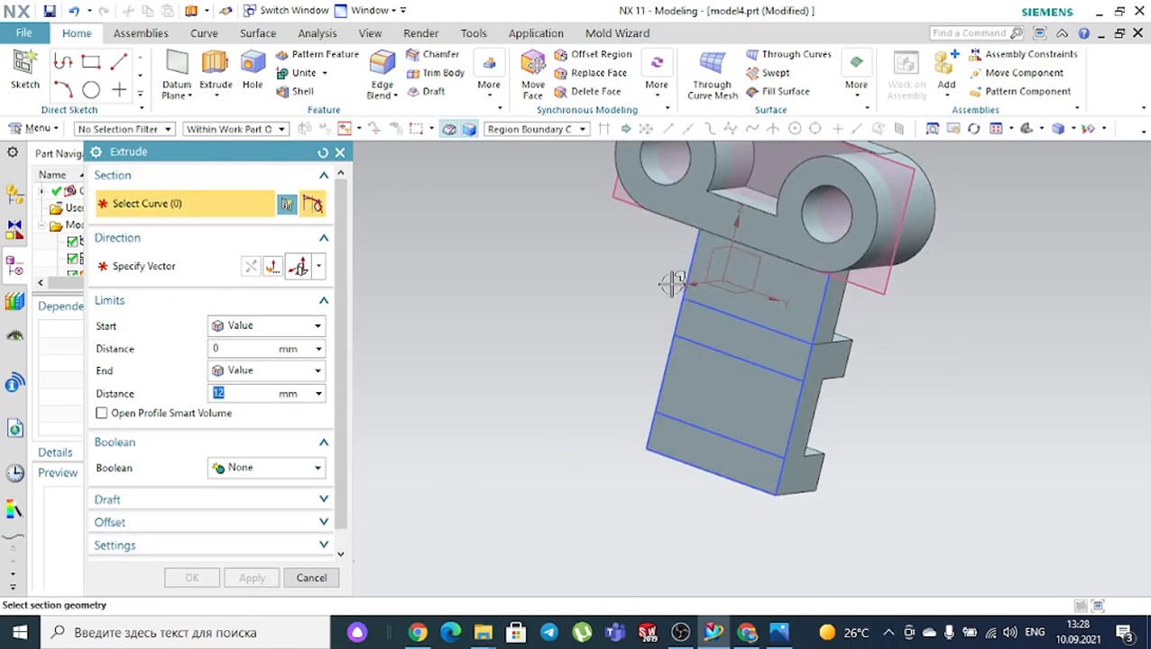
Edit the support's sketch, set its overall vertical dimension to 72 mm and finish the sketch
left_click(339, 152)
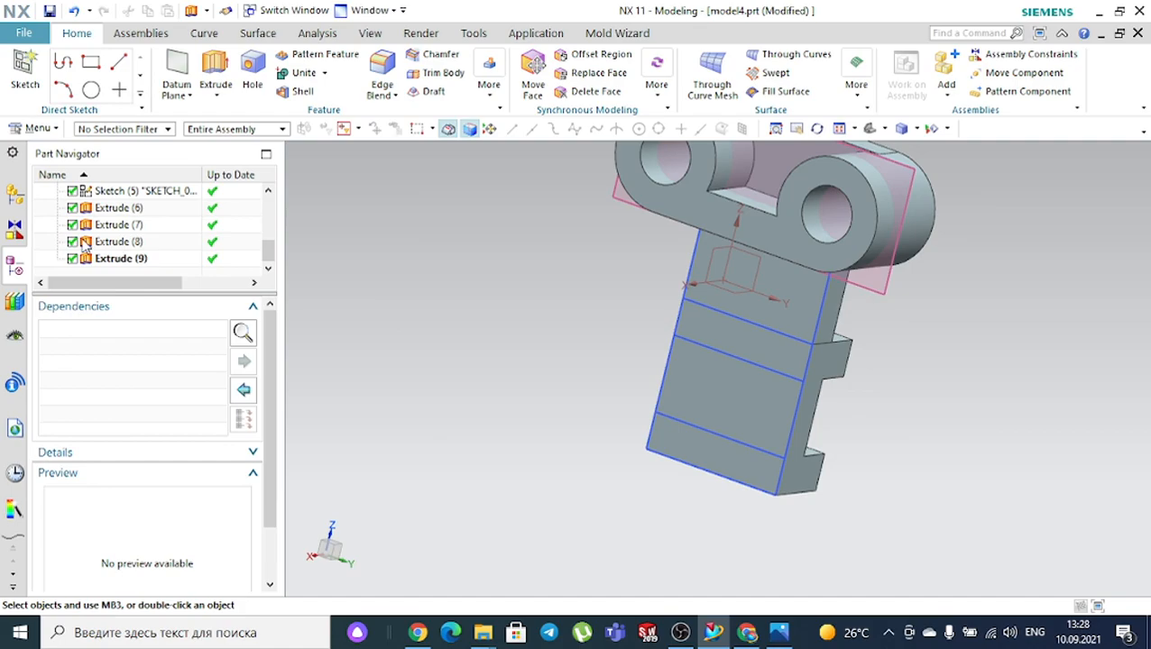
scroll(131, 228, "up", 1)
left_click(147, 242)
double_click(147, 242)
left_click_drag(824, 290, 1001, 329)
double_click(1002, 330)
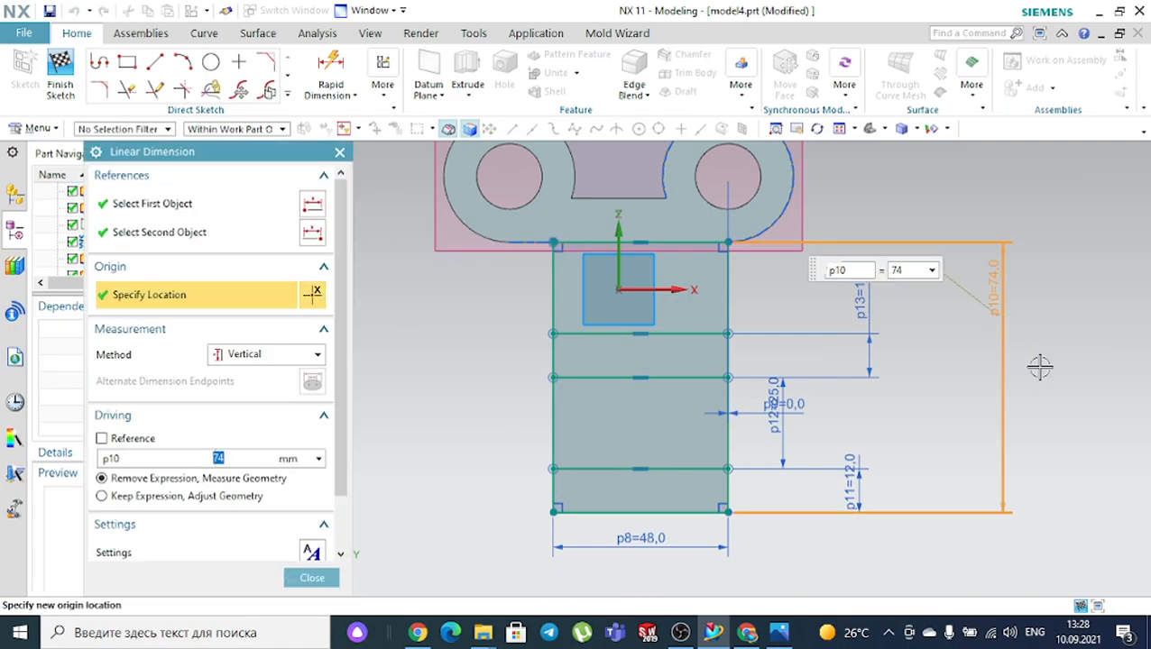
type("72")
key("Return")
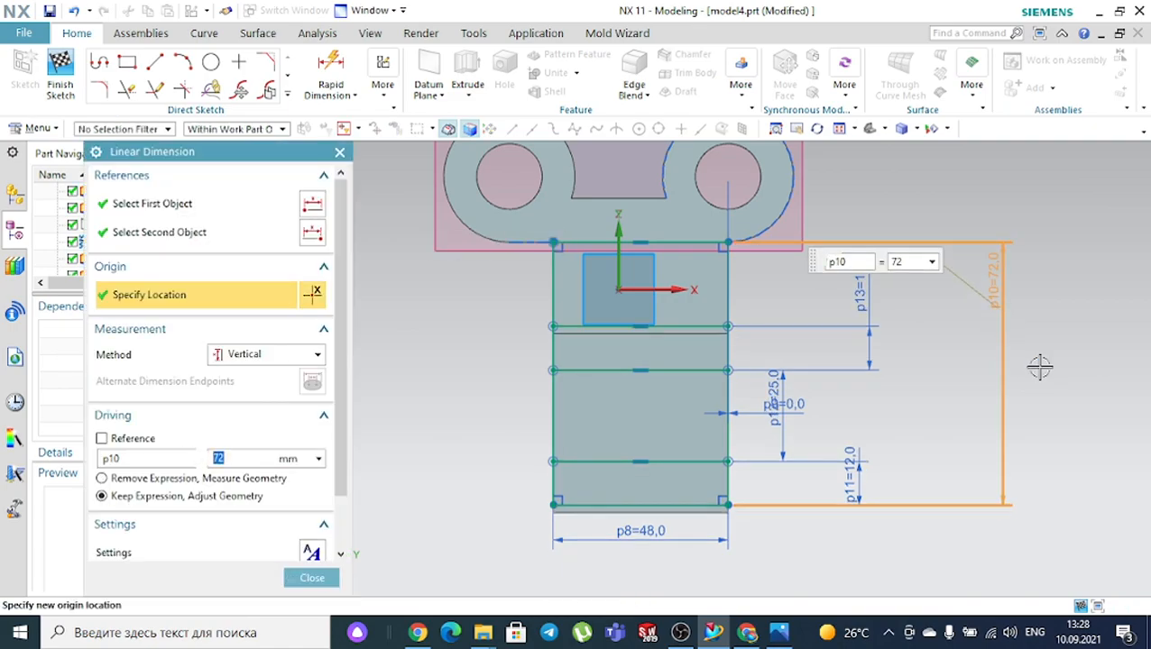
left_click(325, 579)
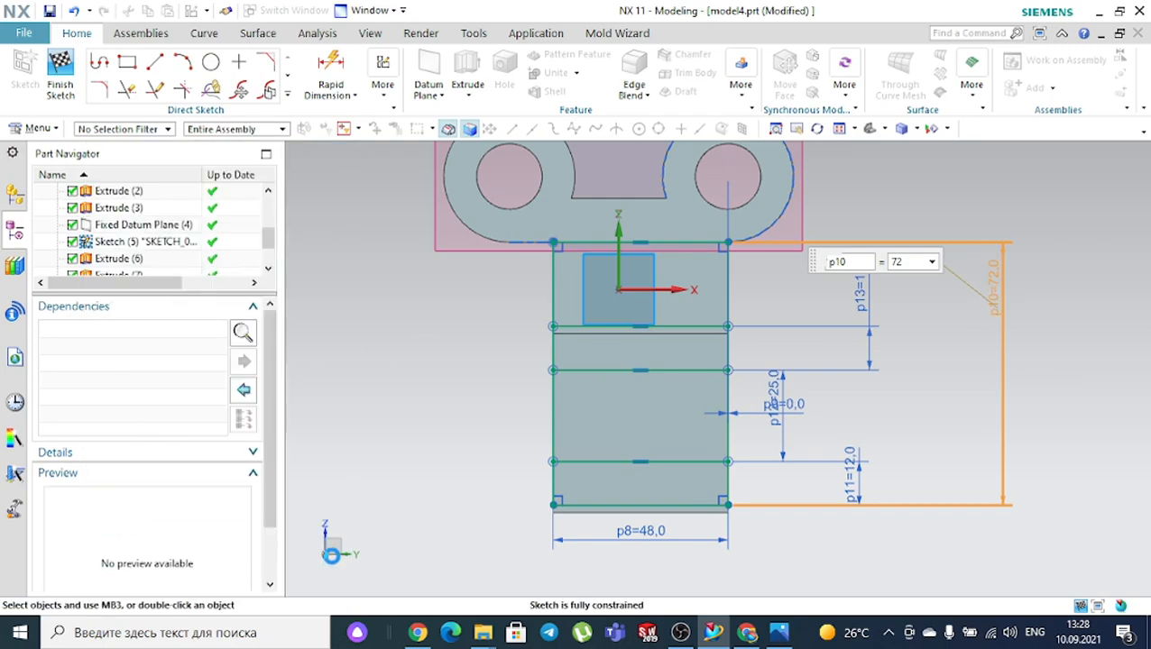
left_click(61, 74)
Unite the upper block with the stepped support body below it
mouse_move(991, 293)
middle_mouse_down()
mouse_move(958, 293)
mouse_move(929, 313)
middle_mouse_up()
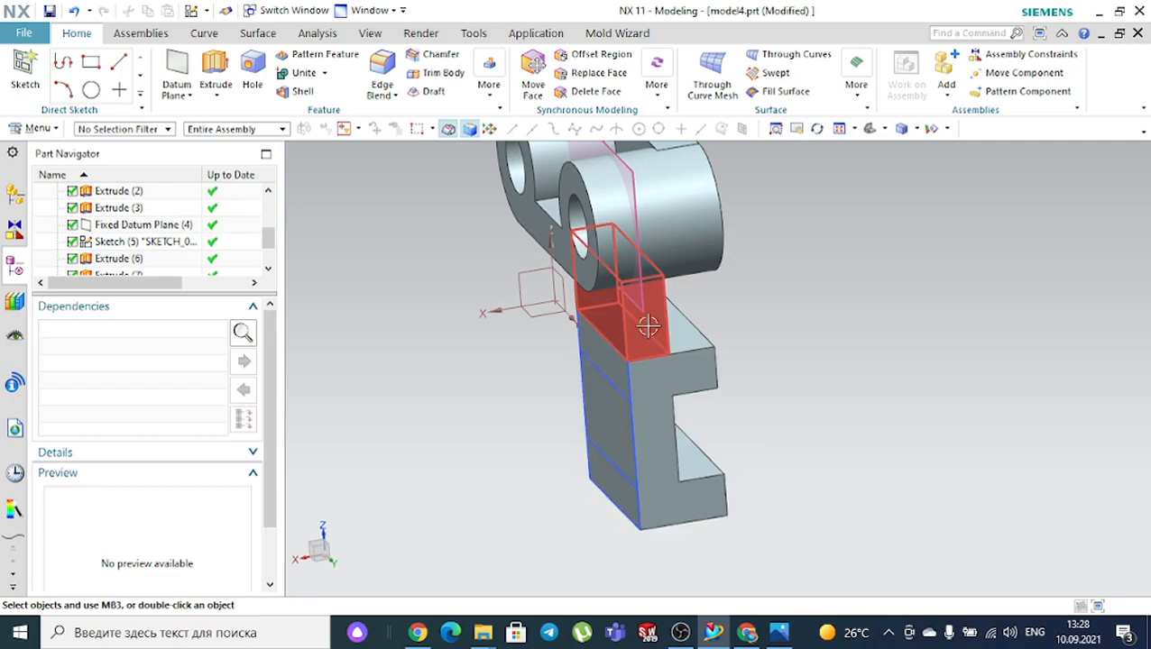
left_click(647, 332)
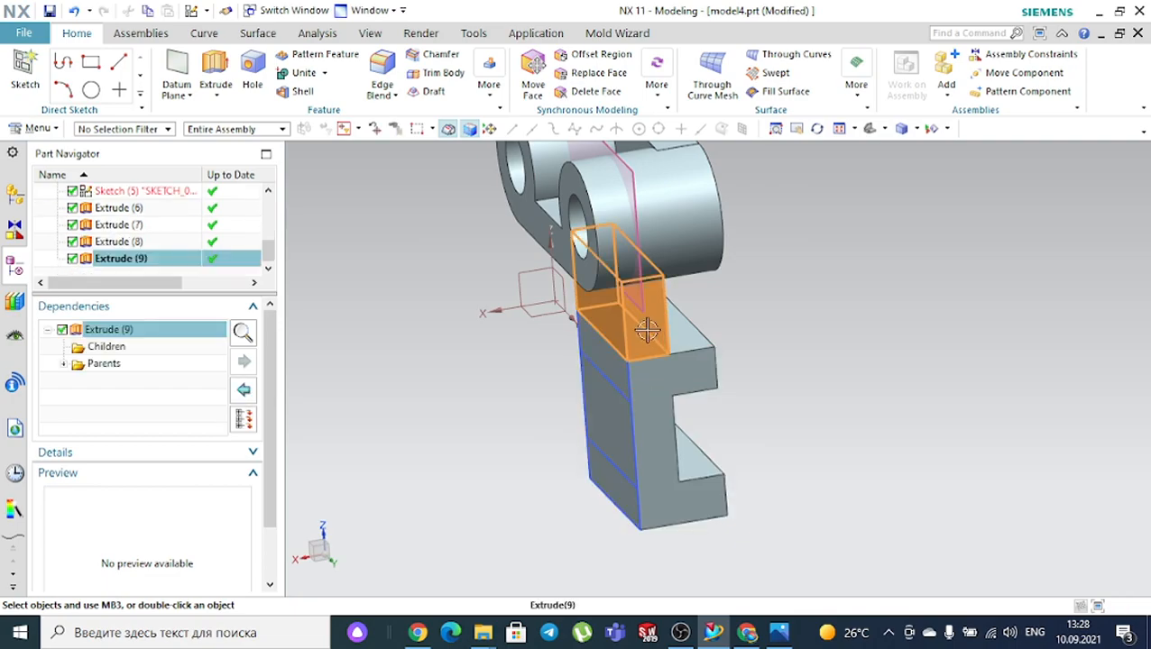
key("Escape")
left_click(304, 72)
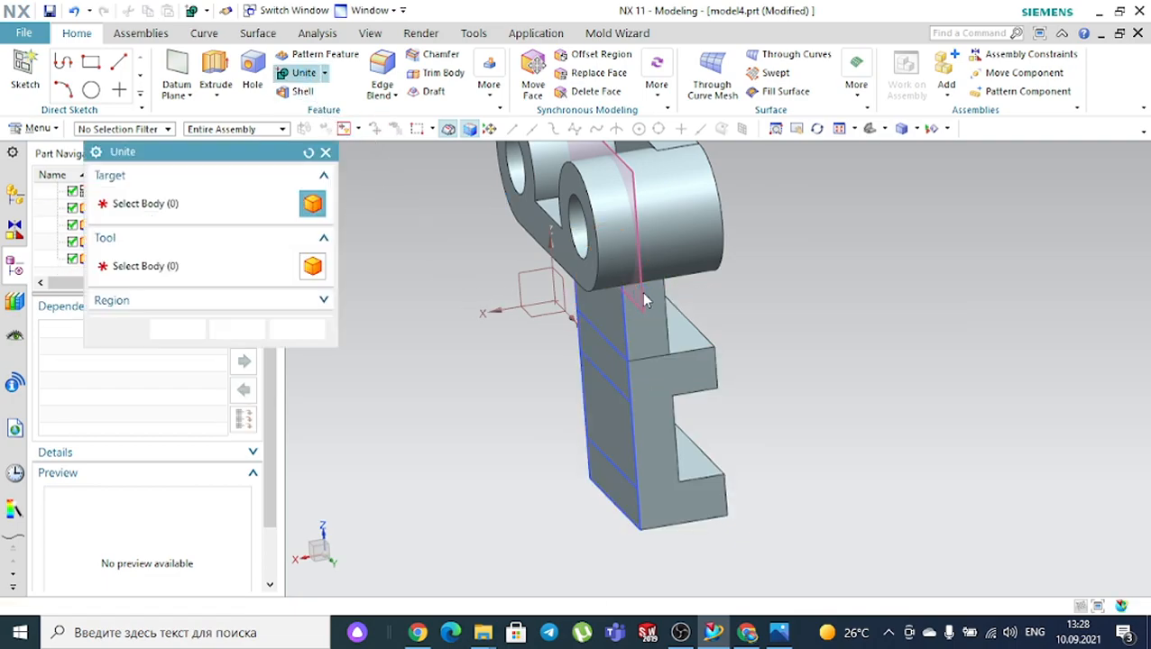
left_click(638, 308)
left_click(643, 381)
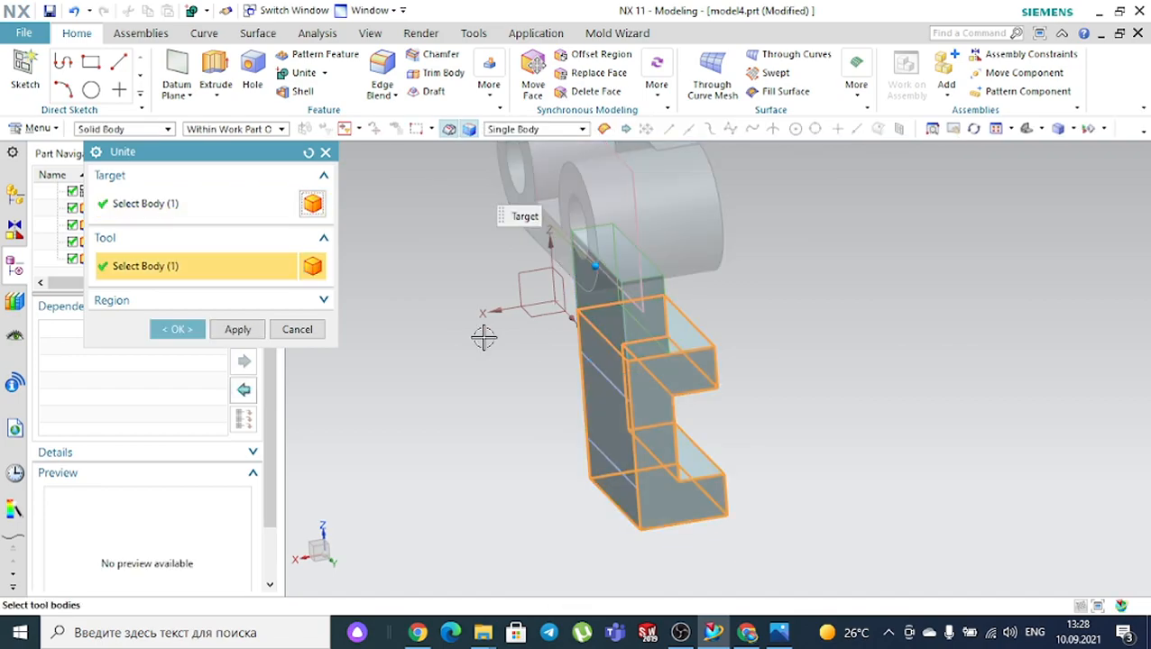
left_click(175, 329)
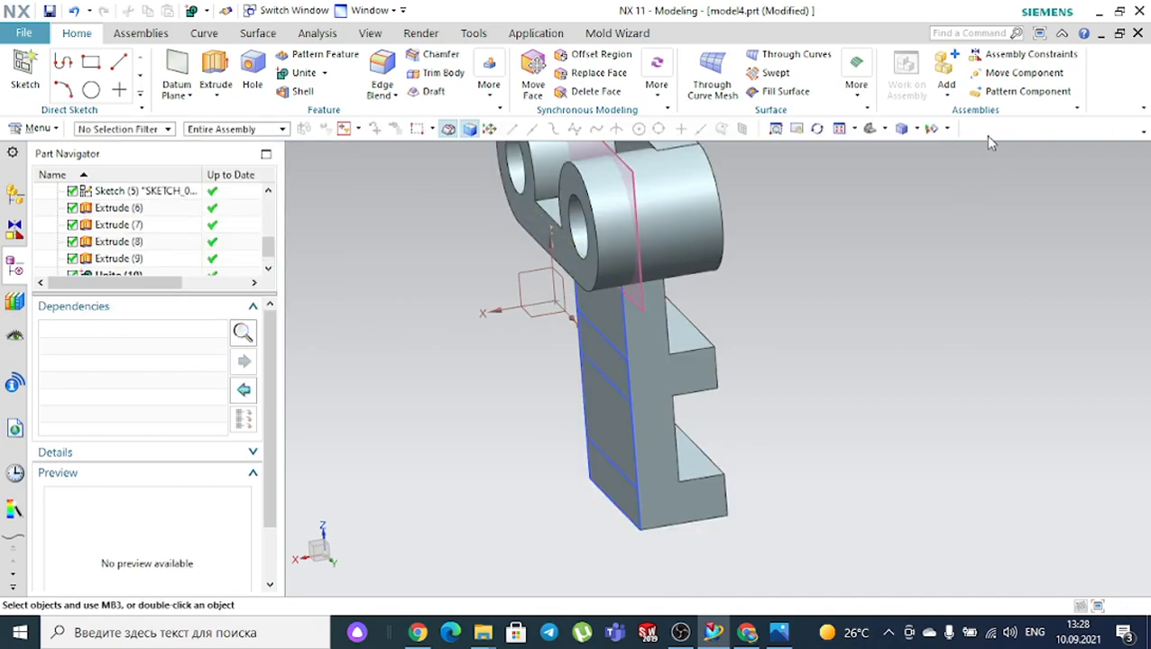
Hide the sketch that holds the support's stacked regions
mouse_move(868, 148)
middle_mouse_down()
mouse_move(917, 201)
mouse_move(974, 342)
mouse_move(934, 347)
middle_mouse_up()
left_click(778, 379)
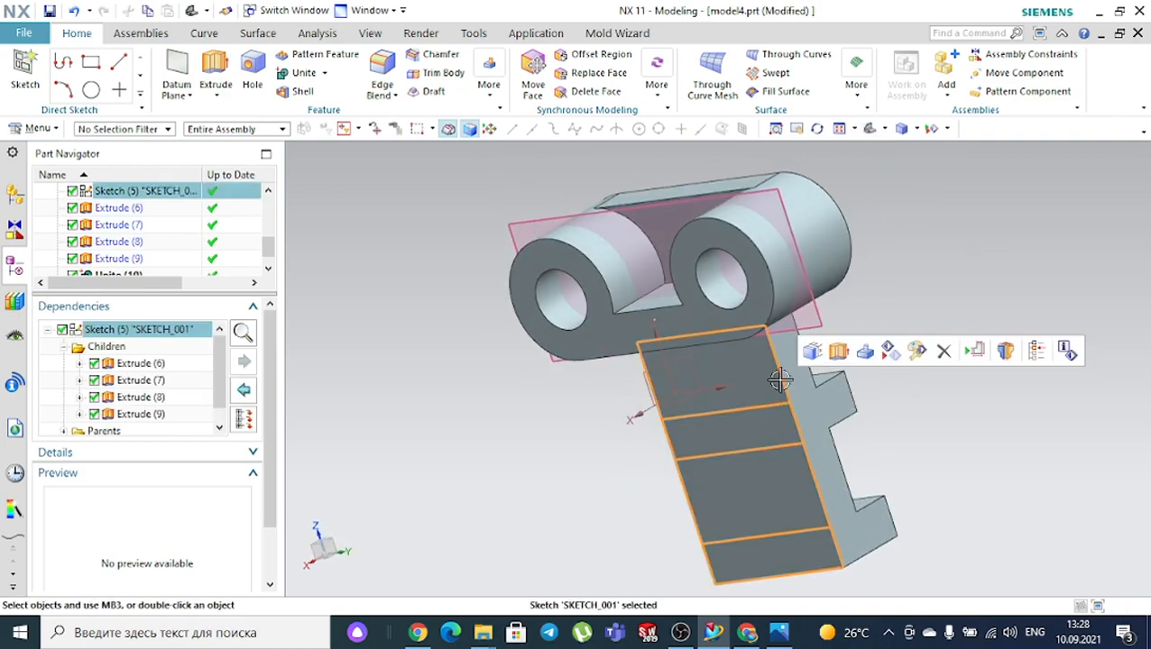
key("Escape")
mouse_move(991, 313)
middle_mouse_down()
mouse_move(955, 344)
mouse_move(852, 288)
middle_mouse_up()
left_click(570, 164)
left_click(477, 217)
left_click(495, 305)
scroll(496, 304, "down", 3)
middle_click_drag(708, 311, 745, 282)
Check the sloping rib on the reference drawing and start a new sketch on the side face of the stepped support
left_click(778, 633)
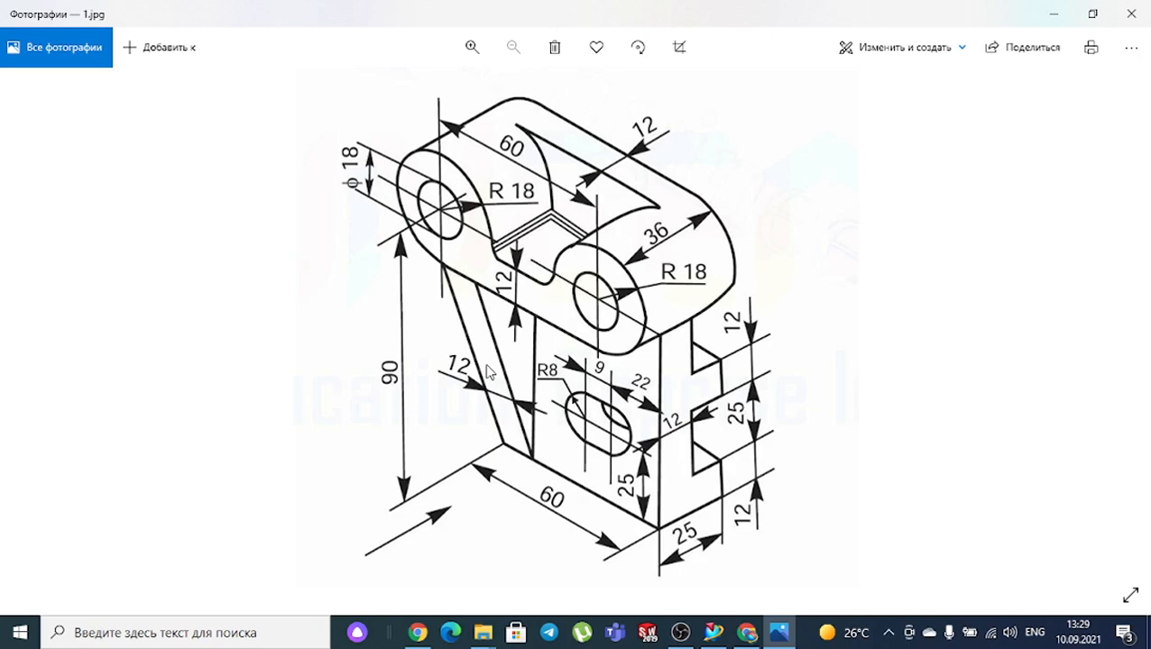
mouse_move(713, 631)
left_click(721, 570)
middle_click_drag(782, 437, 709, 424)
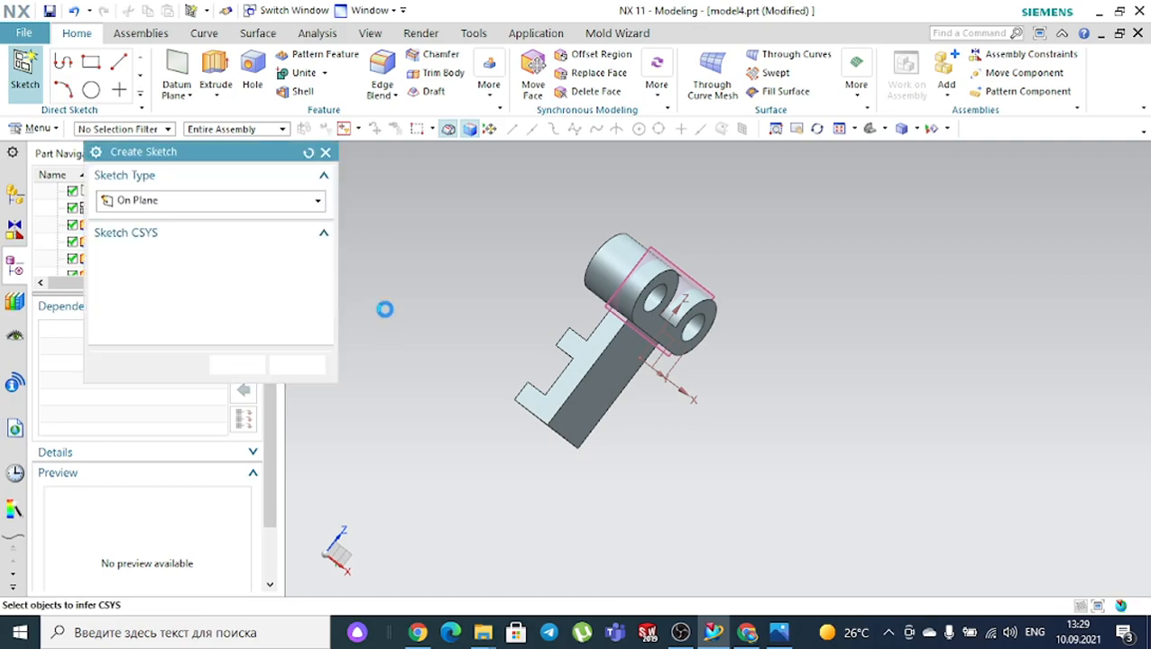
left_click(617, 341)
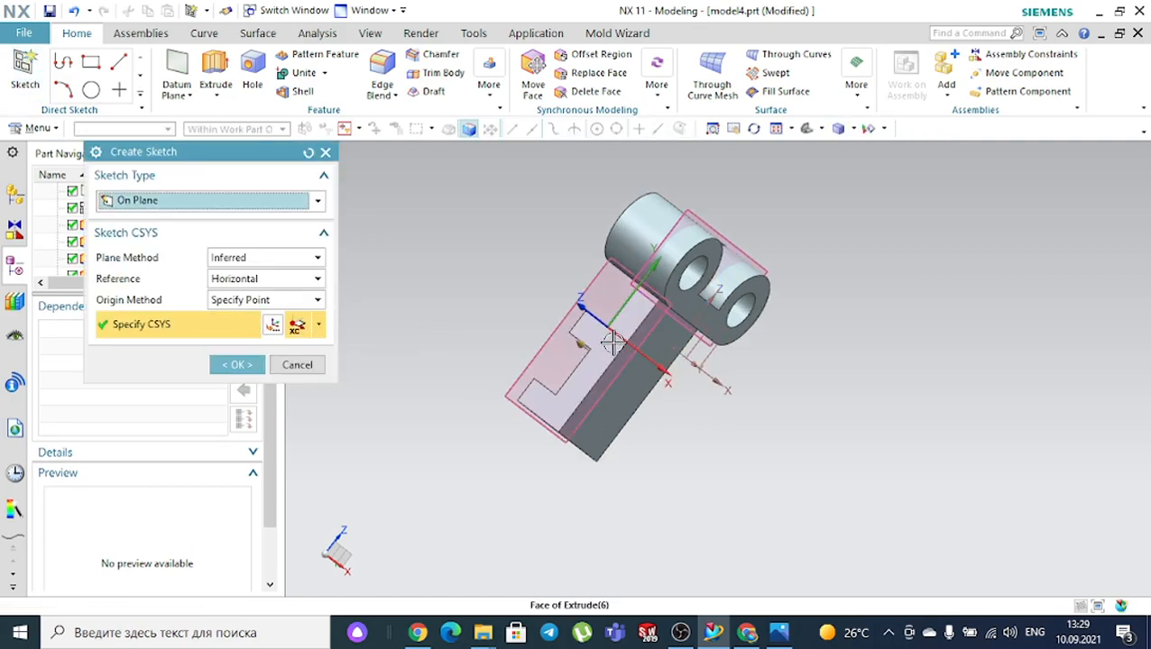
left_click(234, 363)
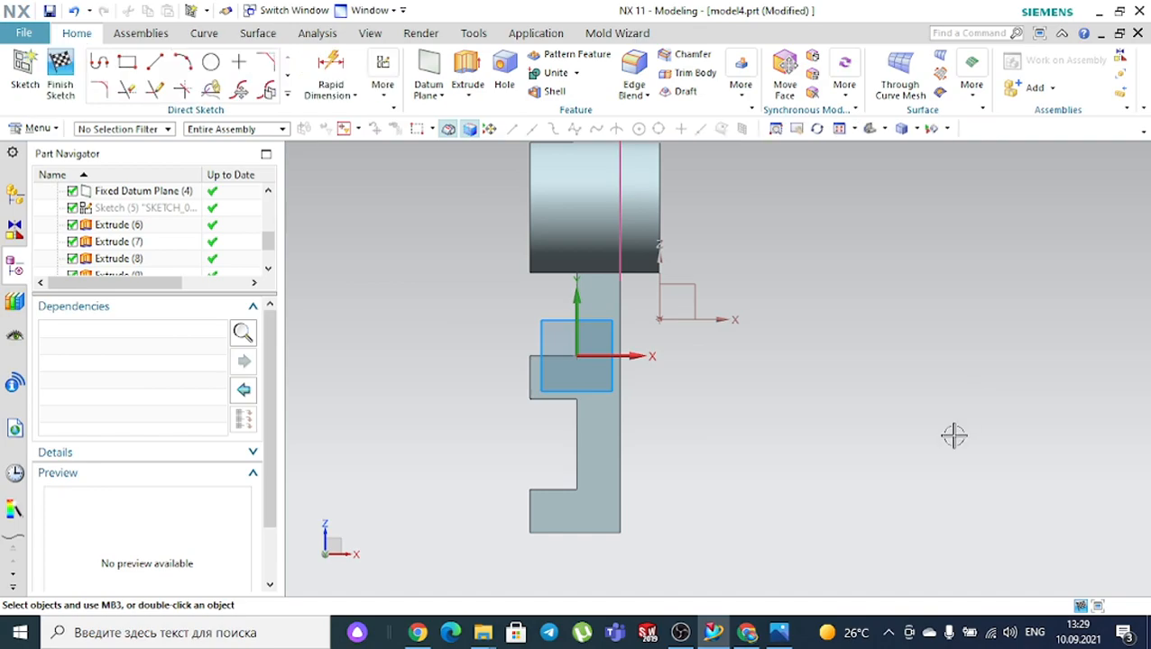
Draw a sloping profile line about 73 mm long from the support's bottom front corner to the lower front corner of the boss body
left_click(779, 632)
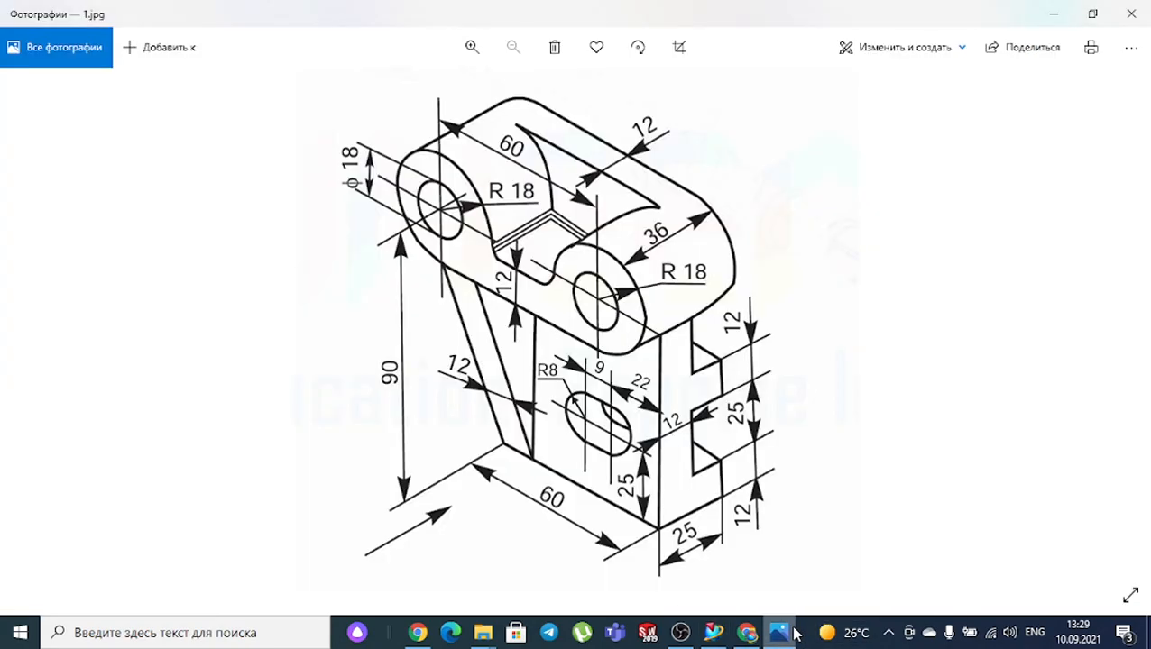
left_click(792, 633)
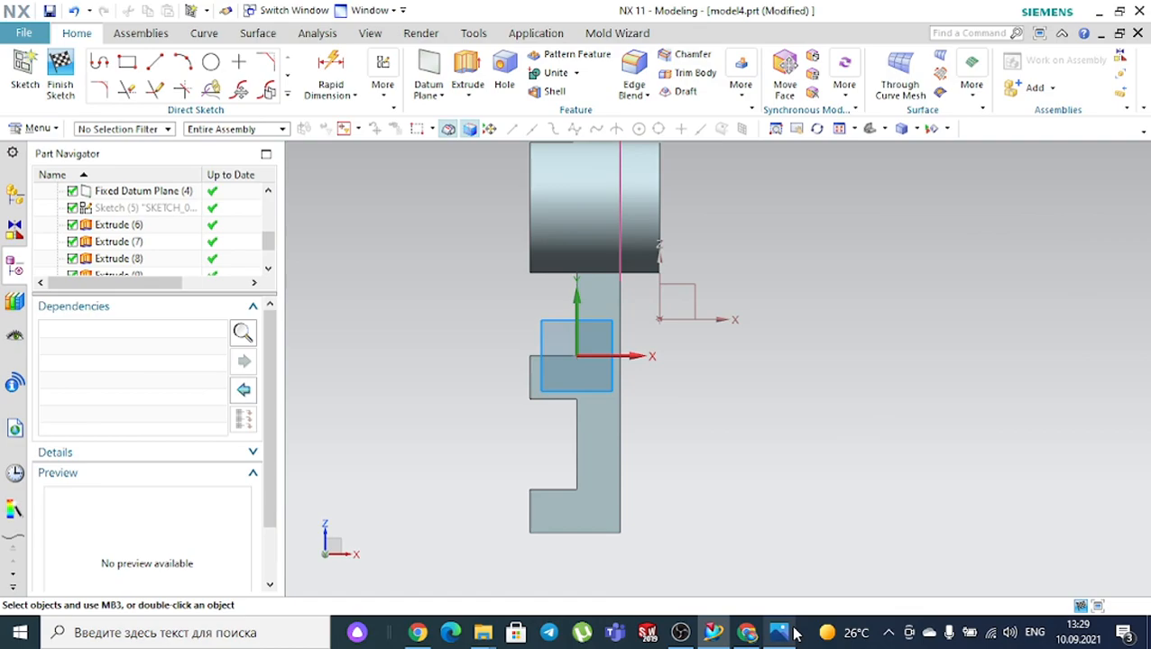
left_click(99, 61)
scroll(687, 461, "up", 1)
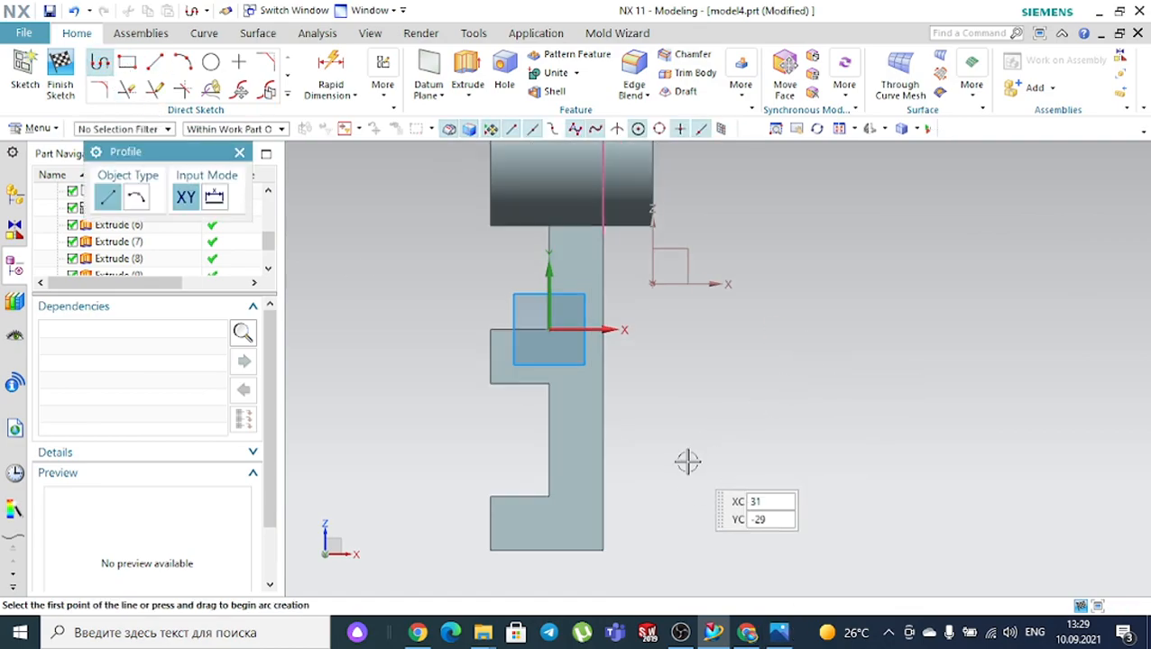
left_click(603, 549)
scroll(604, 548, "up", 1)
scroll(672, 426, "down", 2)
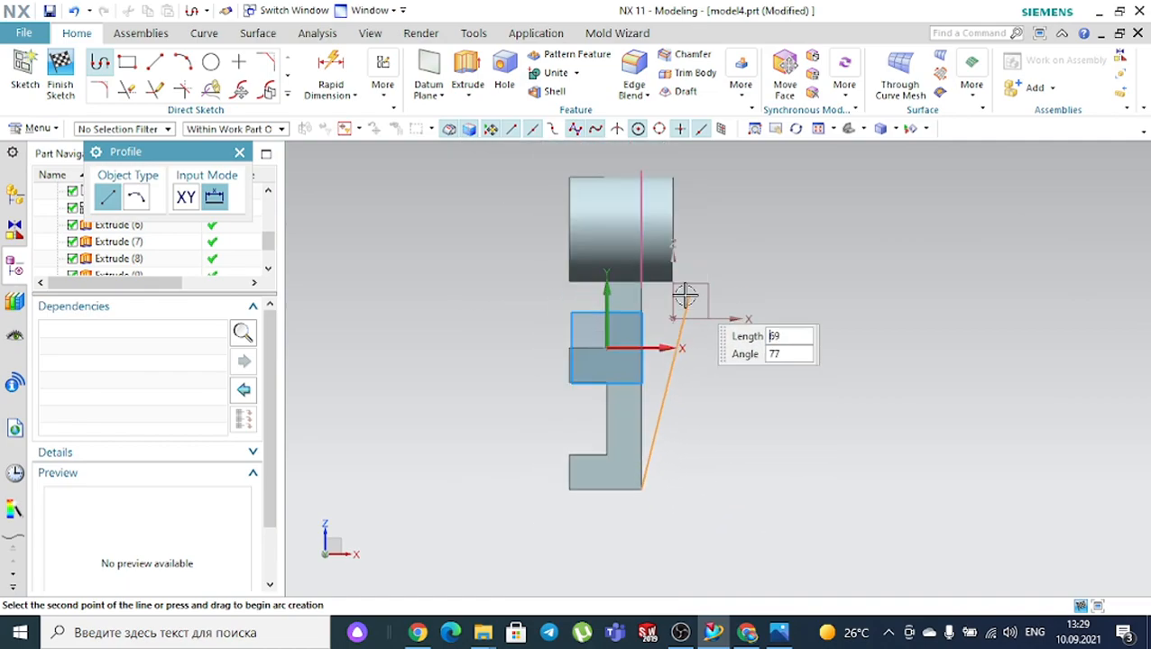
scroll(676, 302, "up", 2)
scroll(673, 291, "up", 1)
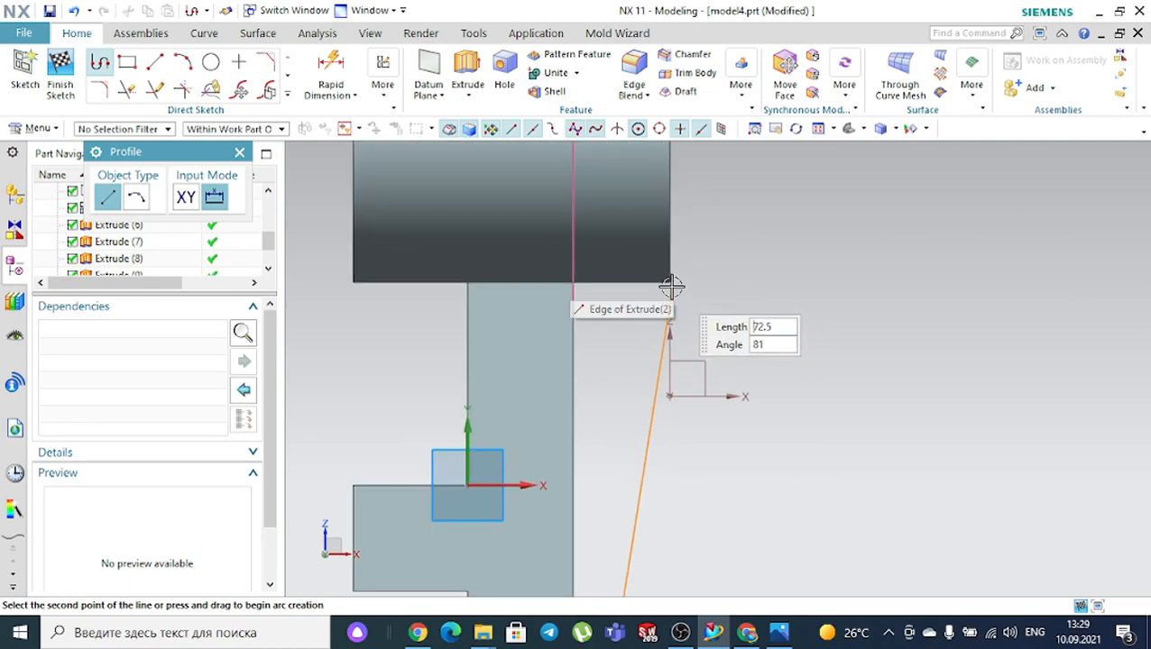
left_click(671, 284)
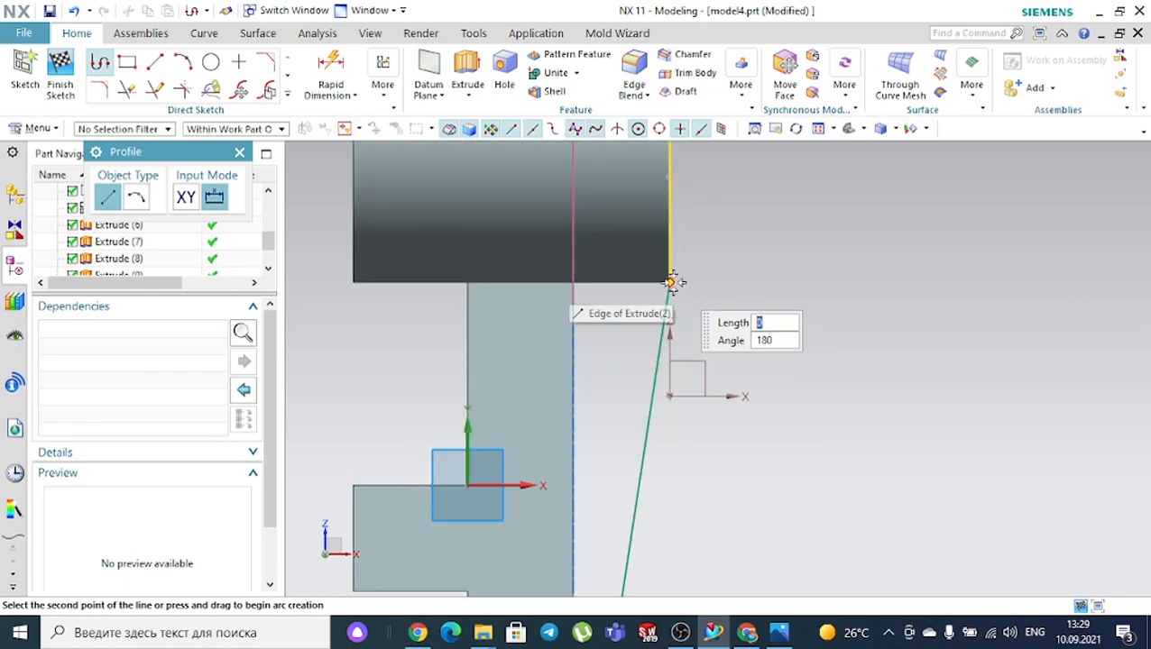
Close the triangular rib profile with a line about 11 mm long under the boss body and a vertical line down the support's face
left_click(574, 280)
scroll(571, 307, "down", 3)
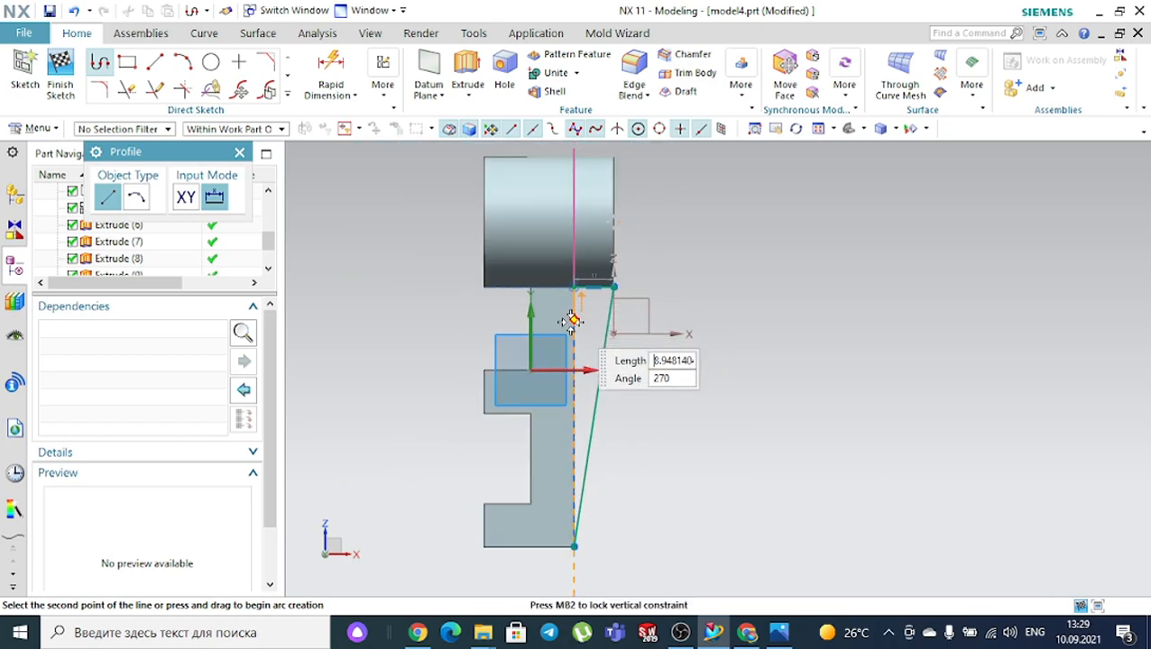
scroll(582, 433, "up", 3)
scroll(586, 527, "down", 2)
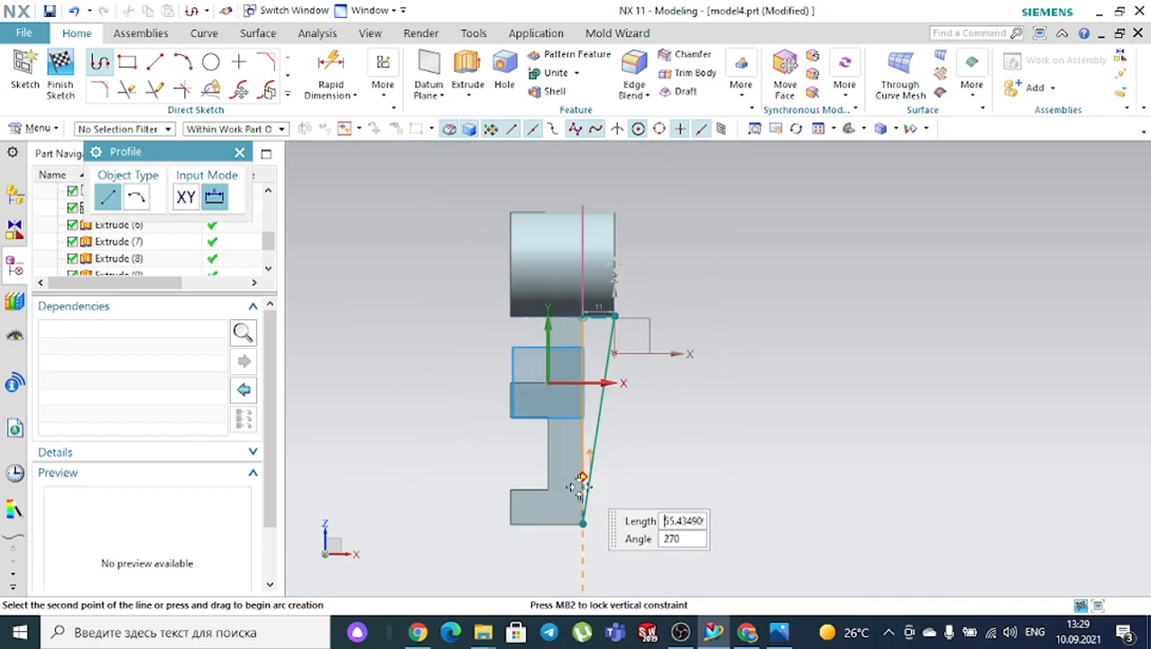
scroll(572, 534, "up", 2)
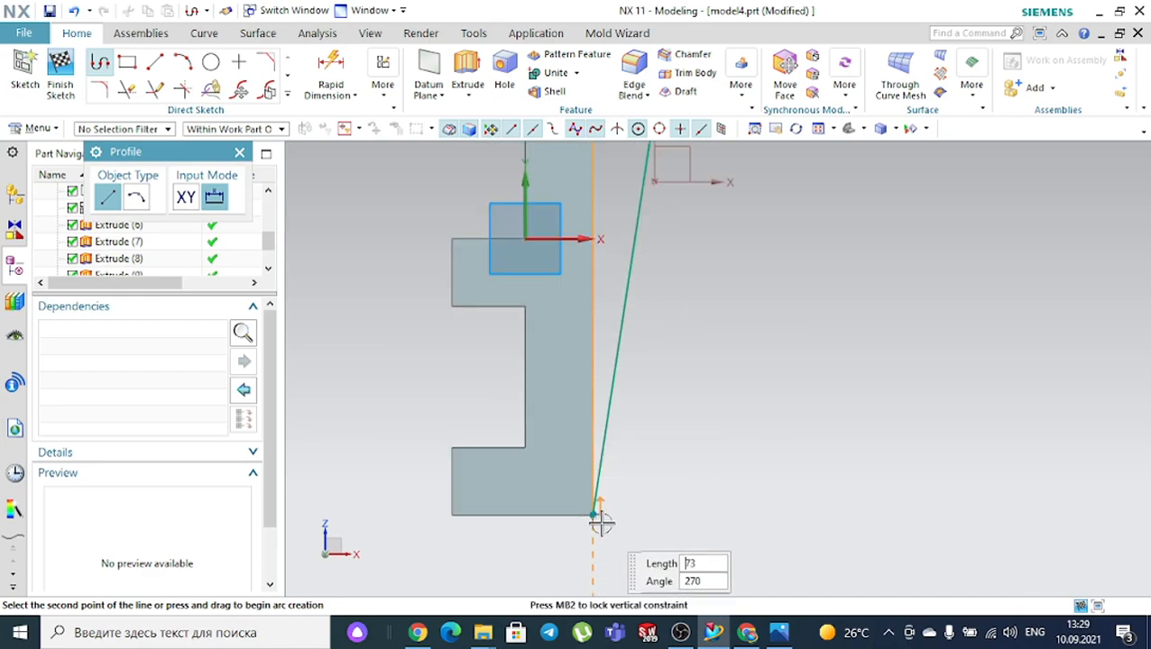
left_click(592, 515)
key("Escape")
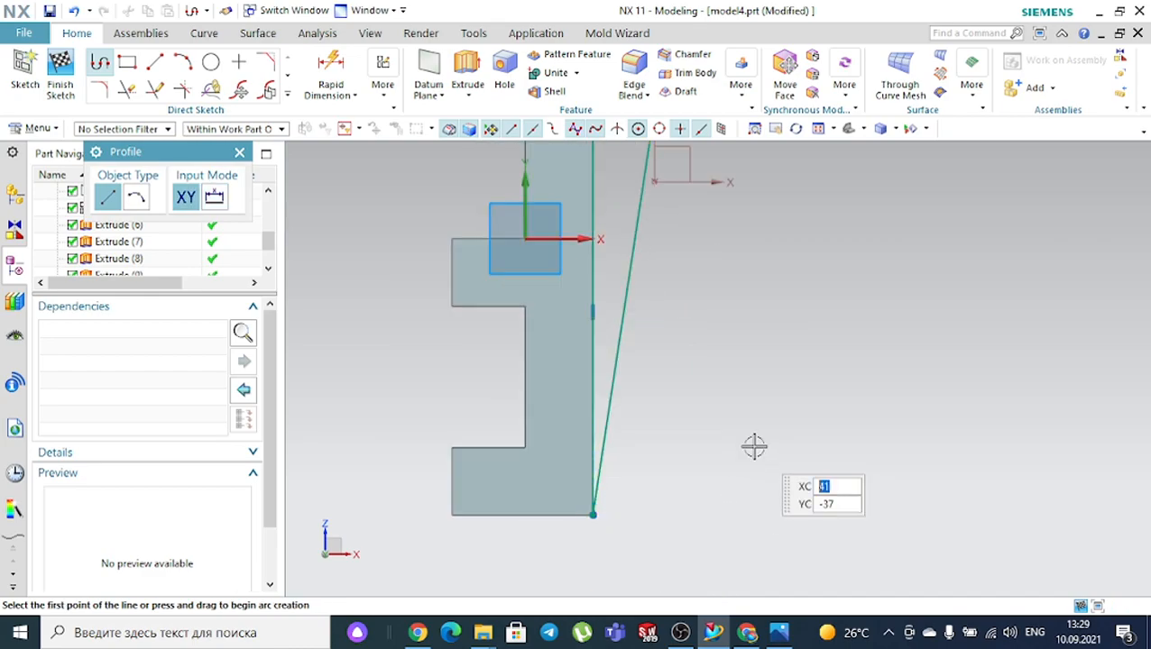
Compare the triangular rib profile on the model with the rib in the reference drawing
left_click(777, 634)
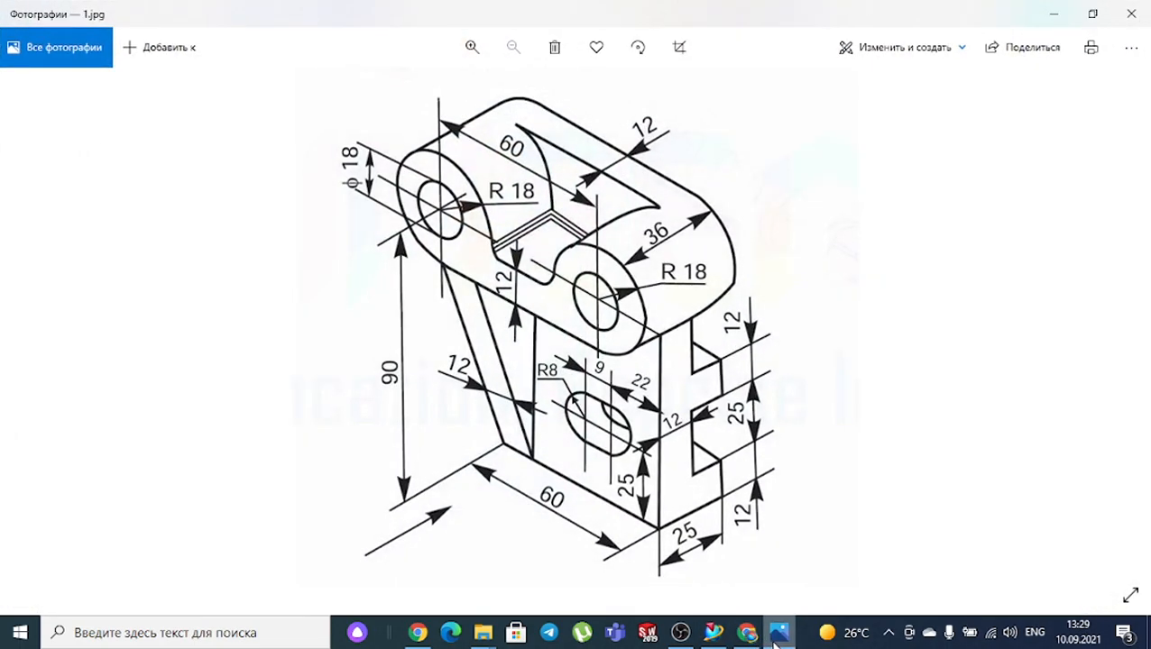
left_click(776, 634)
middle_click_drag(740, 470, 772, 402)
middle_click_drag(865, 372, 887, 372)
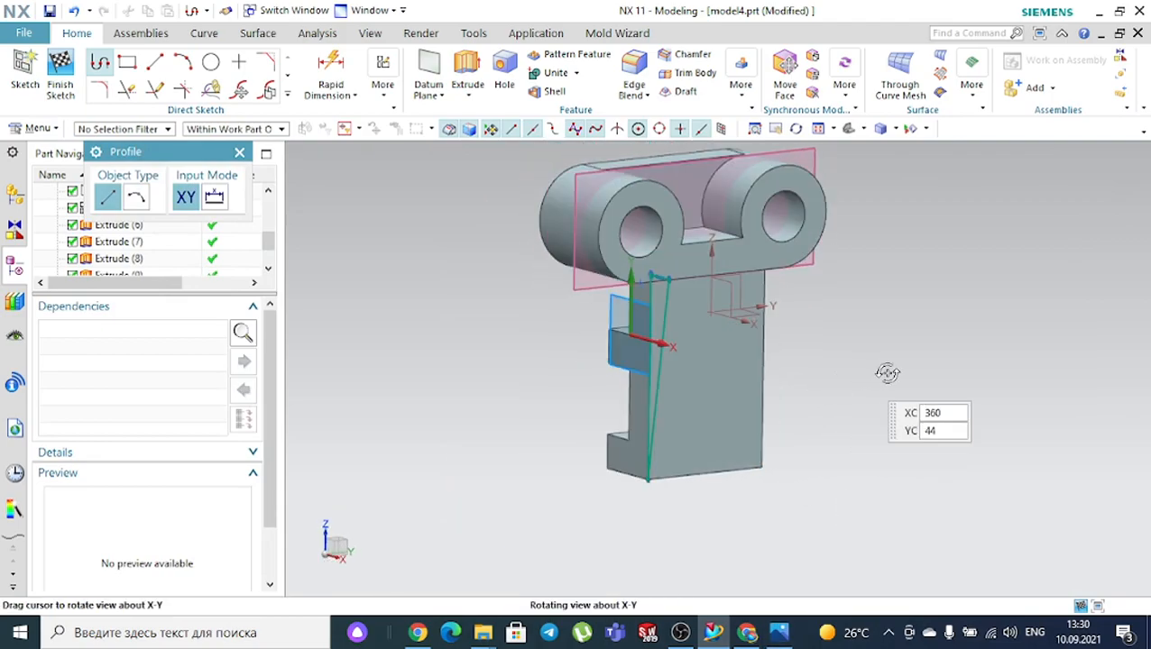
Finish the sketch, check the rib width on the reference drawing, and set the triangular profile's extrusion to 12 mm outward from the support's side
left_click(239, 153)
left_click(60, 74)
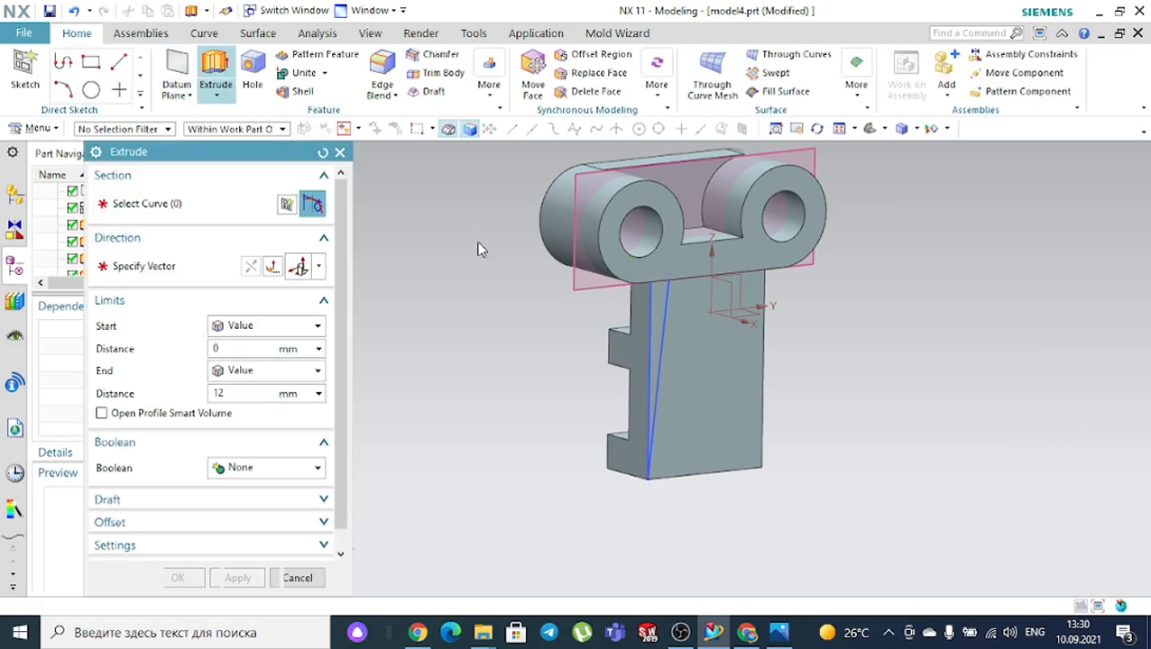
scroll(636, 298, "up", 2)
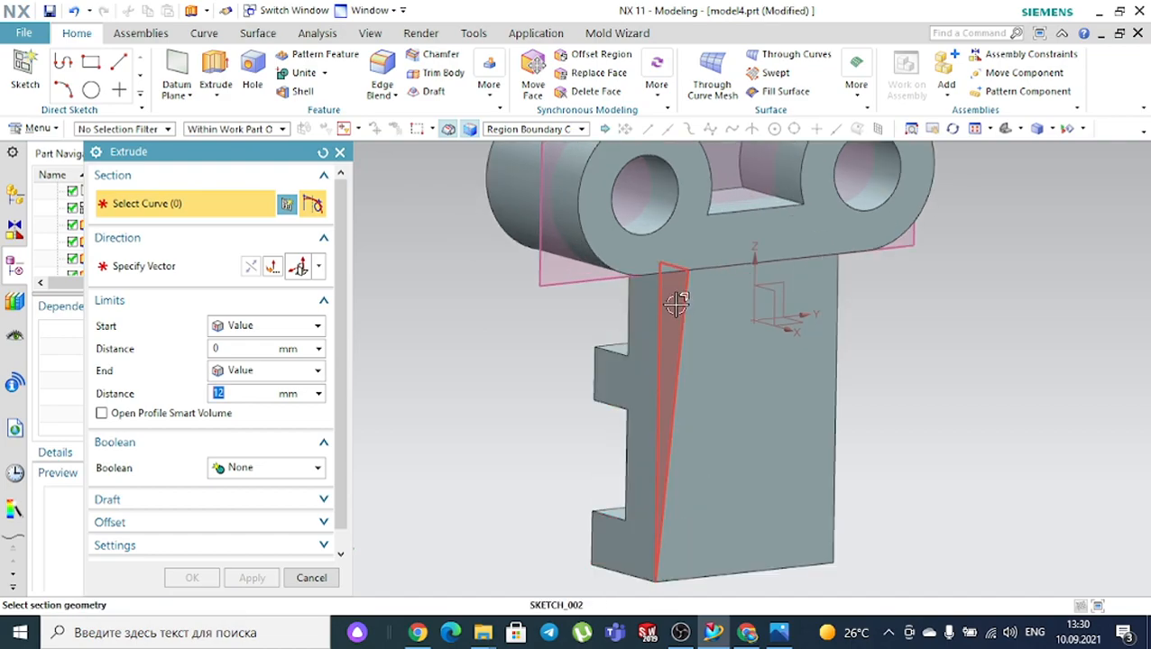
left_click(681, 299)
mouse_move(686, 301)
middle_mouse_down()
mouse_move(906, 354)
mouse_move(857, 357)
middle_mouse_up()
left_click_drag(672, 358, 625, 364)
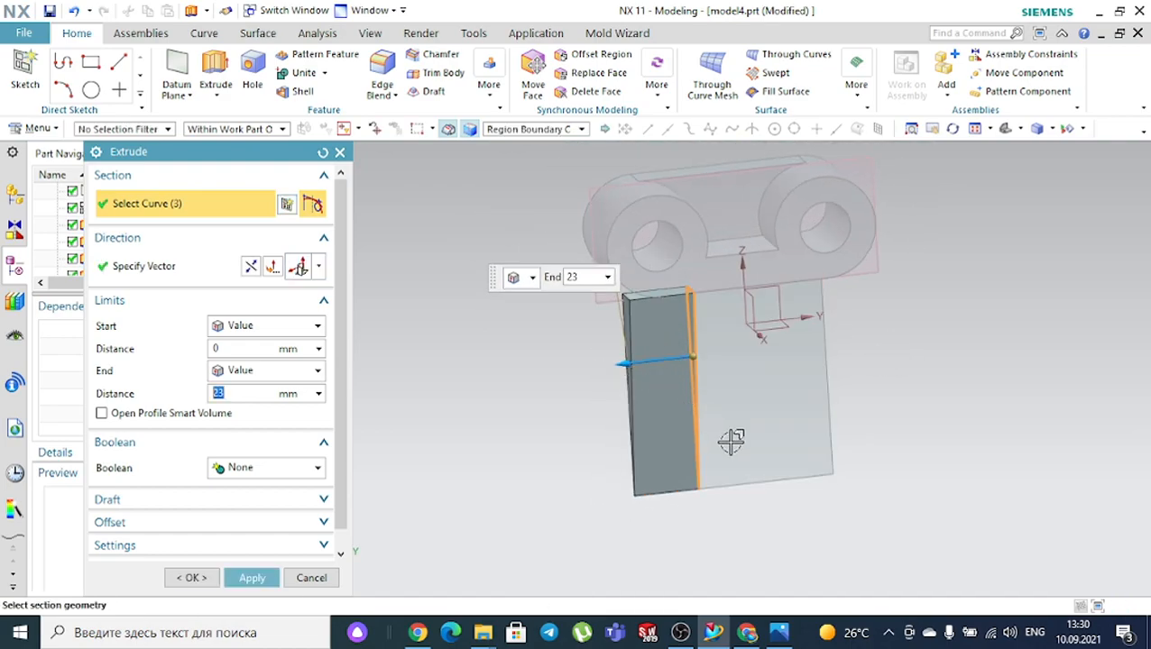
left_click(771, 635)
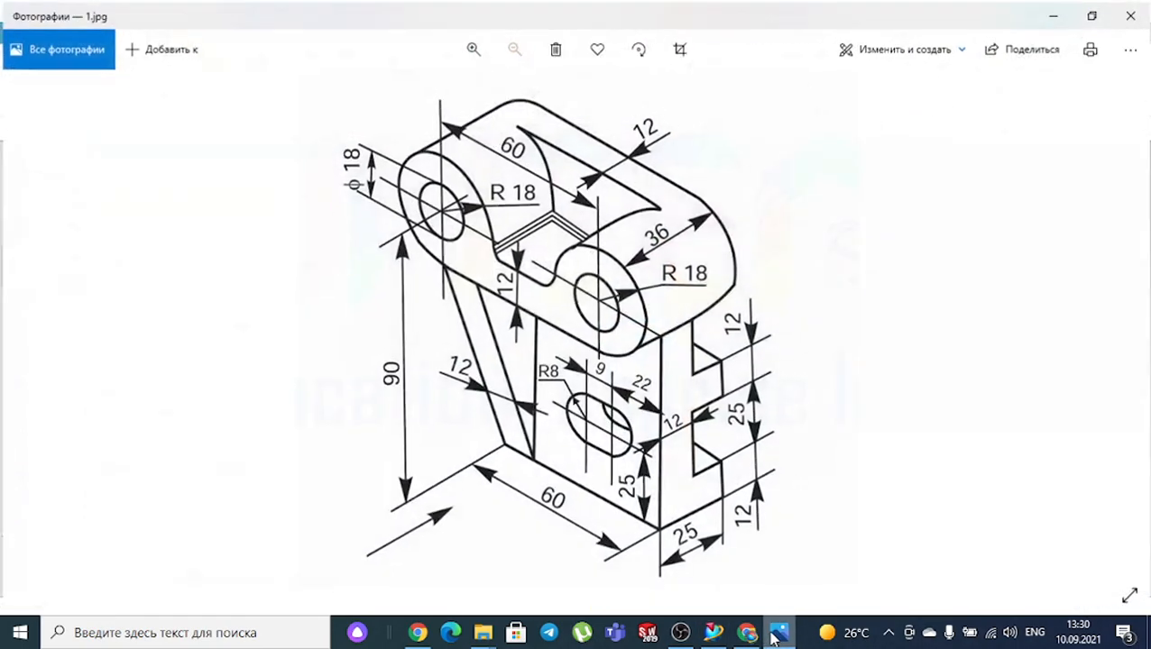
left_click(774, 635)
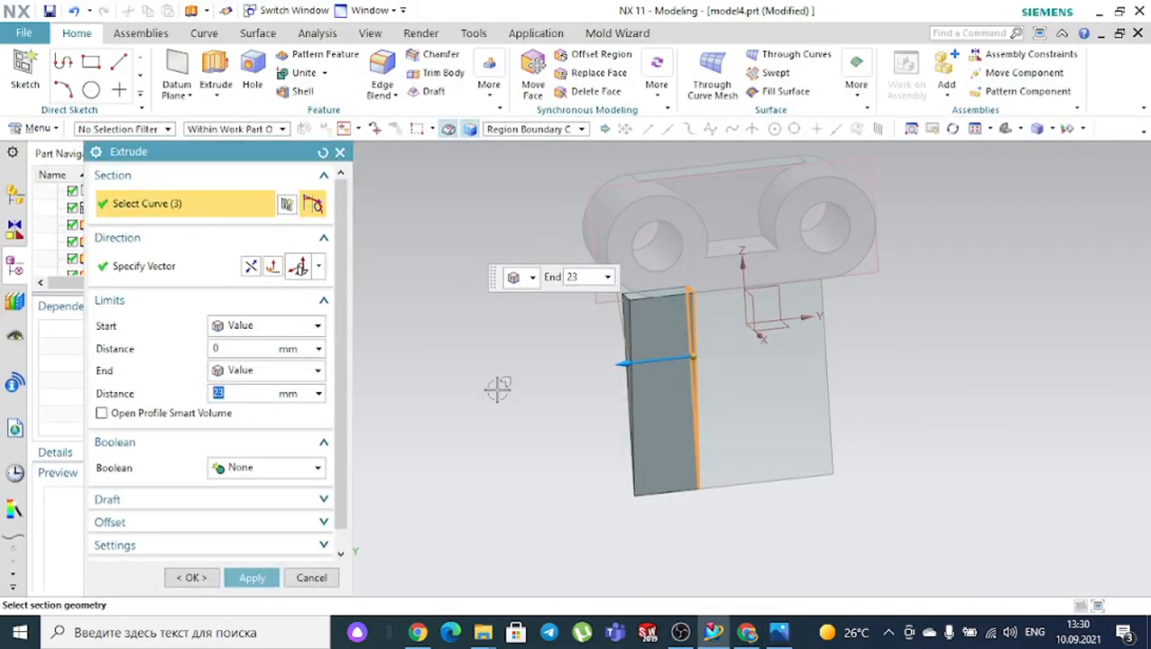
key("Return")
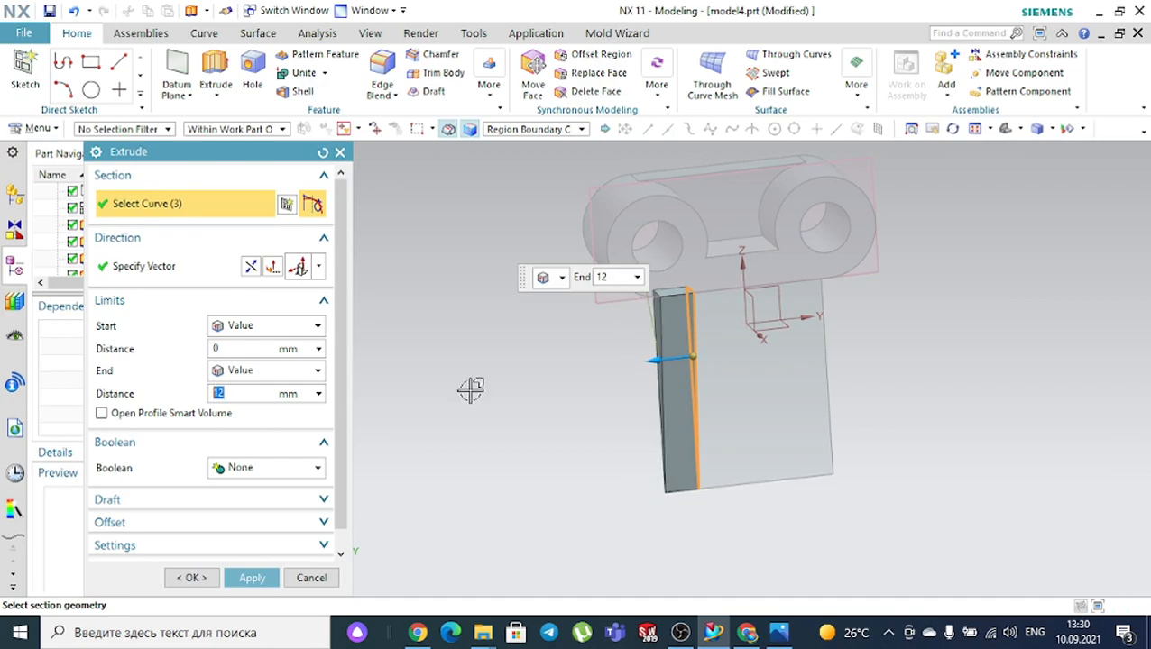
Try to unite the rib extrusion with the stepped support body
middle_click_drag(946, 334, 891, 321)
left_click(253, 468)
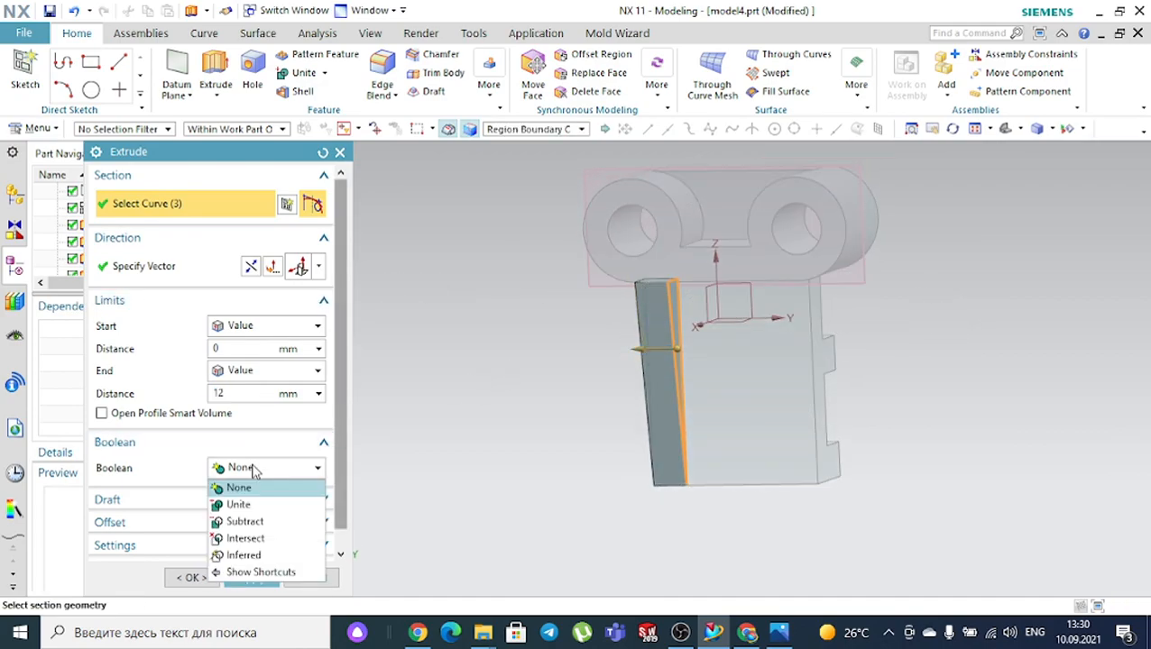
left_click(238, 505)
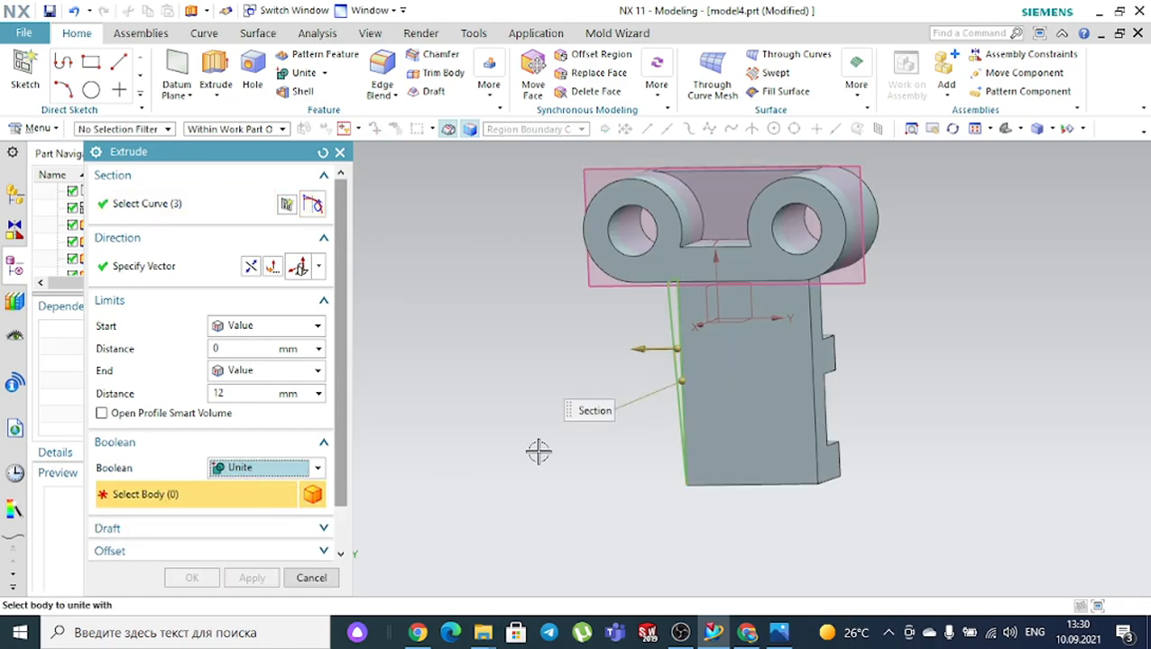
left_click(803, 353)
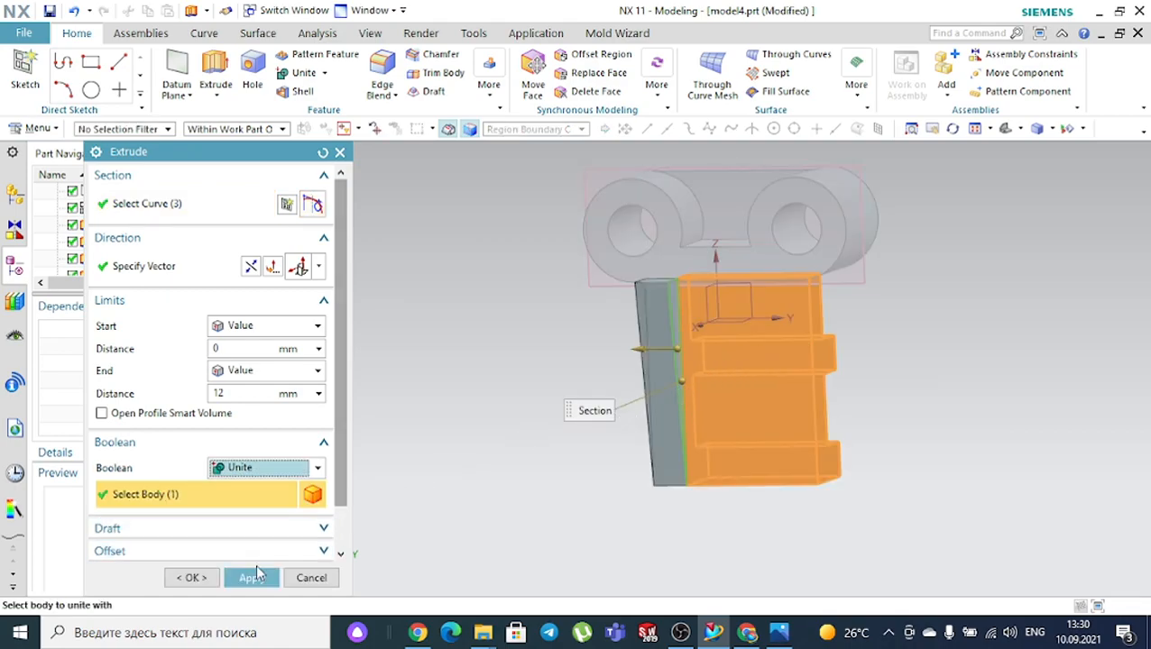
left_click(206, 578)
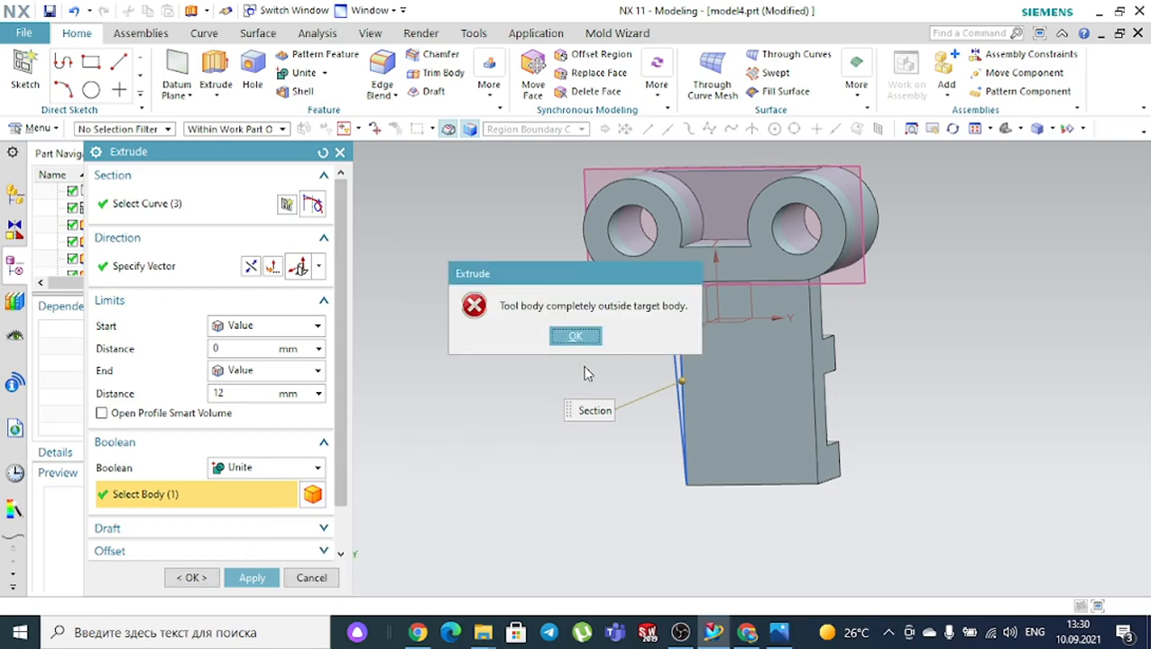
left_click(576, 336)
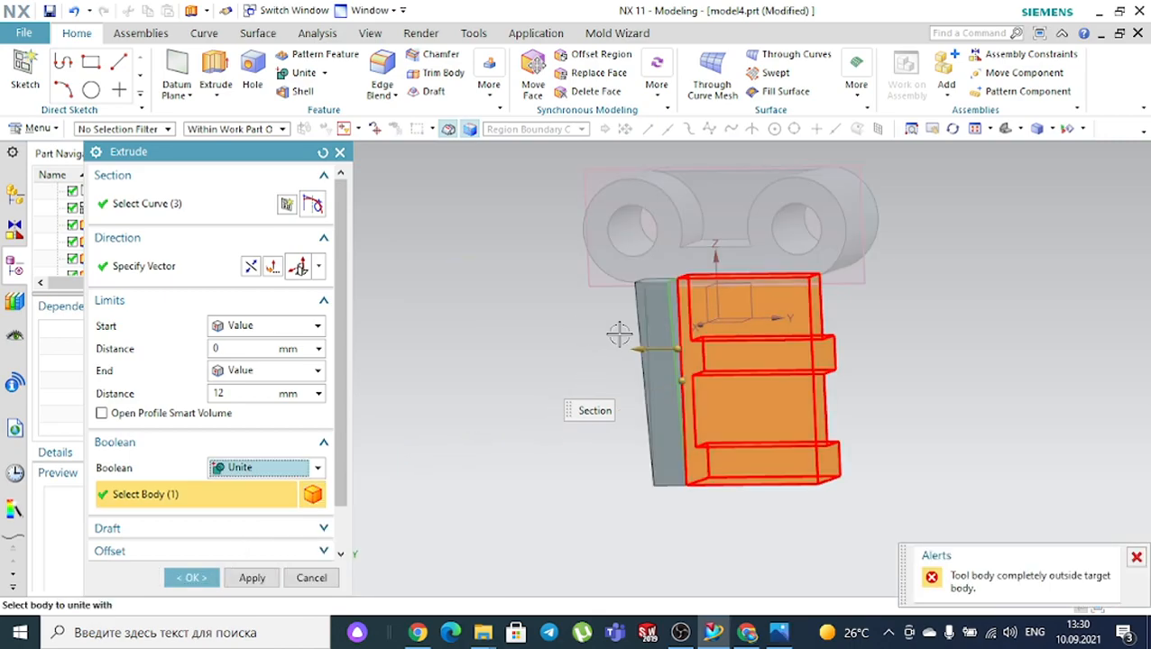
Create the rib extrusion as a separate body with the Boolean option set to None
left_click(316, 467)
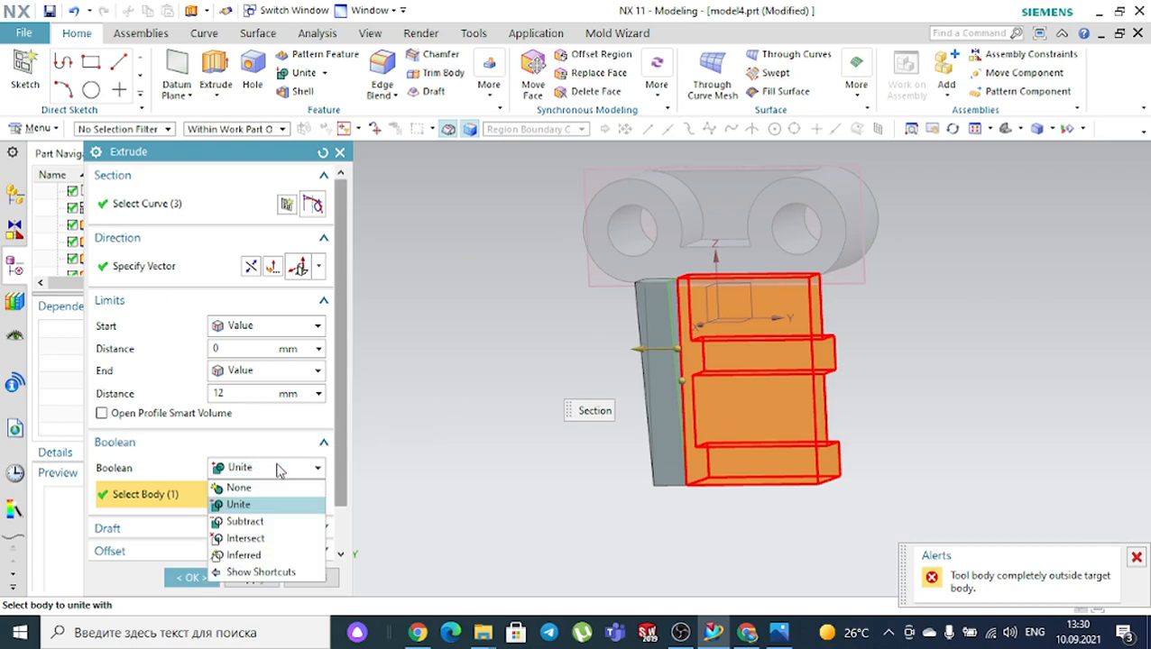
left_click(263, 491)
left_click(203, 577)
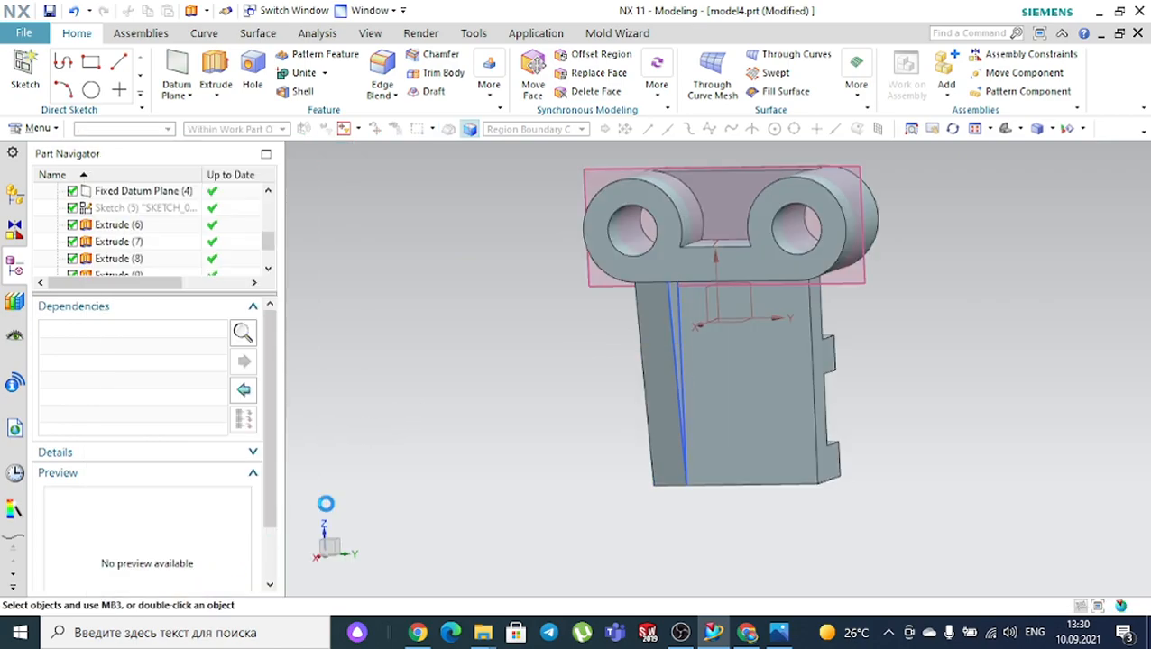
Hide the triangular profile sketch on the side of the stepped support
mouse_move(419, 439)
middle_mouse_down()
mouse_move(447, 439)
mouse_move(421, 446)
middle_mouse_up()
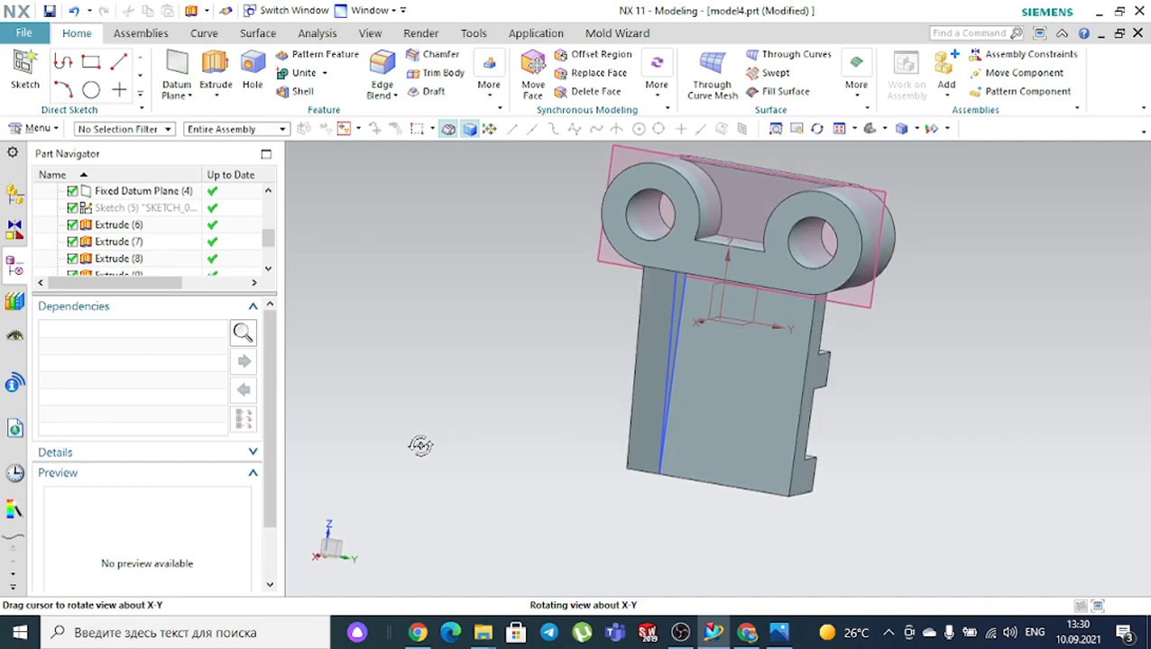
scroll(724, 434, "up", 1)
middle_click_drag(524, 392, 499, 403)
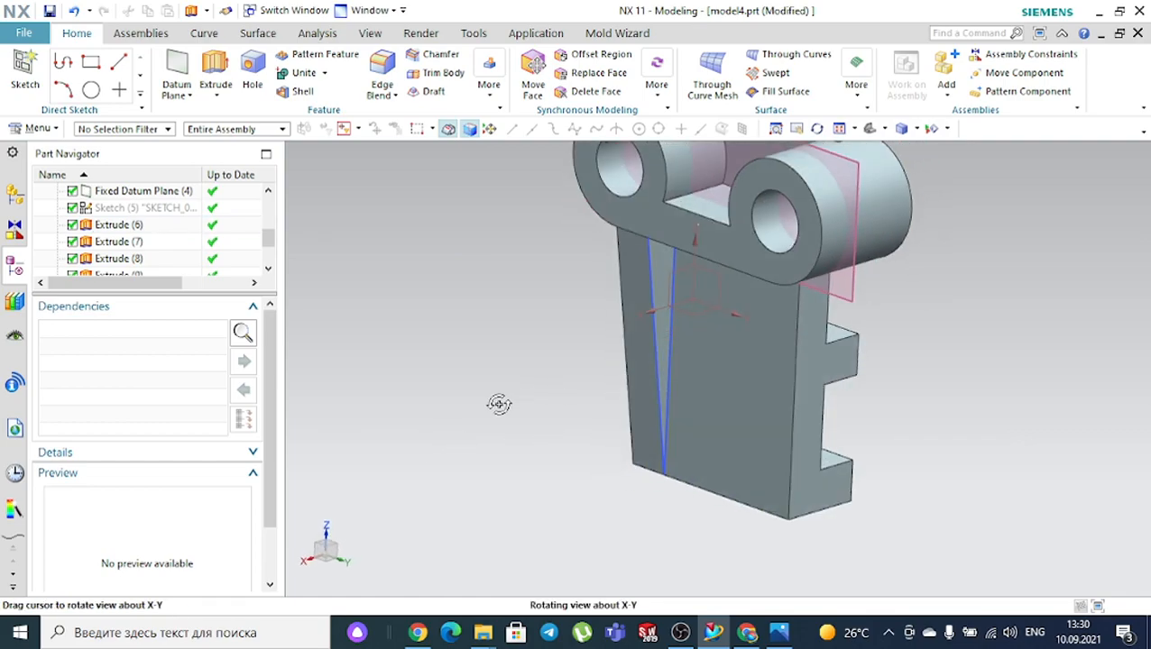
left_click(646, 276)
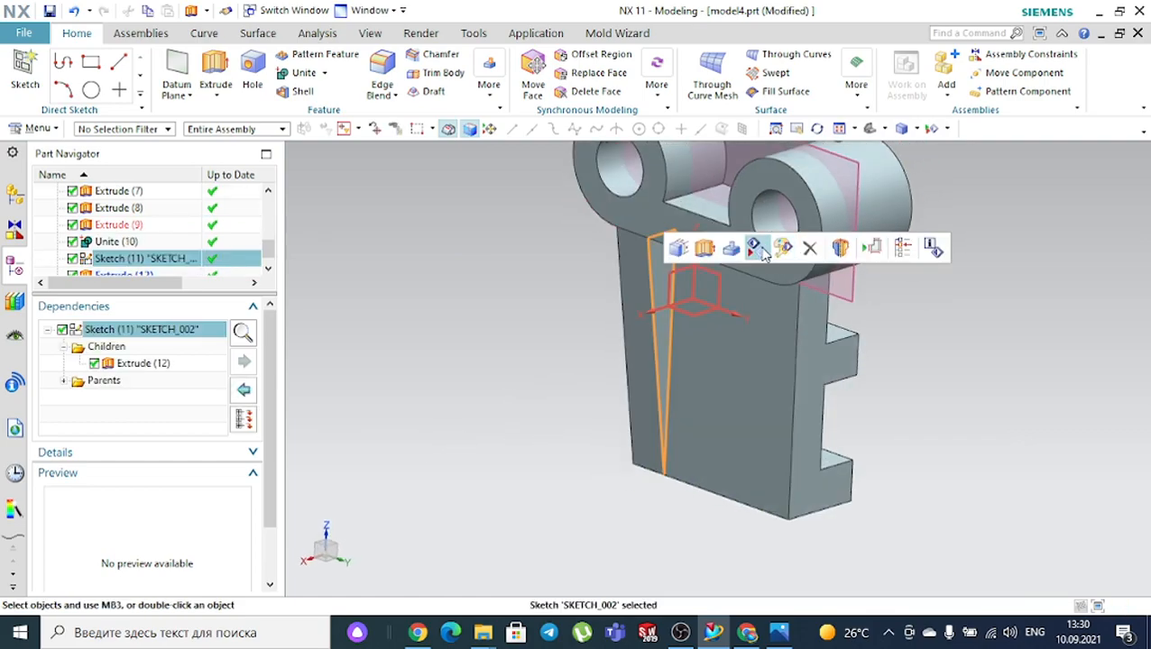
left_click(758, 249)
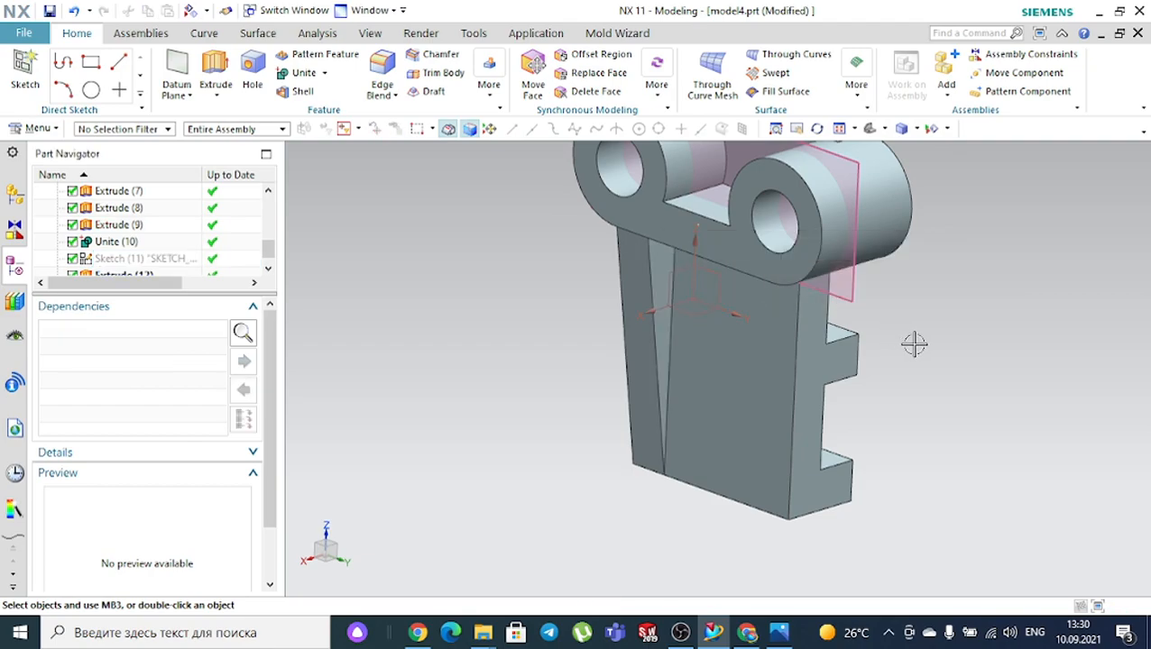
middle_click_drag(911, 342, 804, 345)
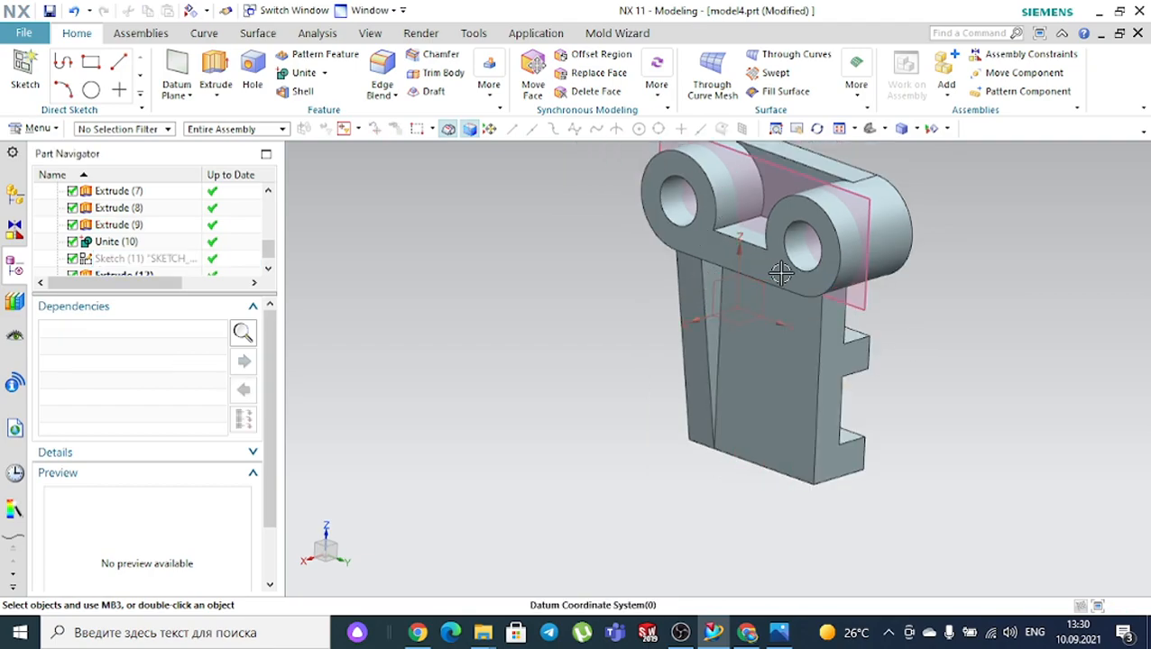
Try to unite the rib body with the stepped support using the Unite command
left_click(303, 76)
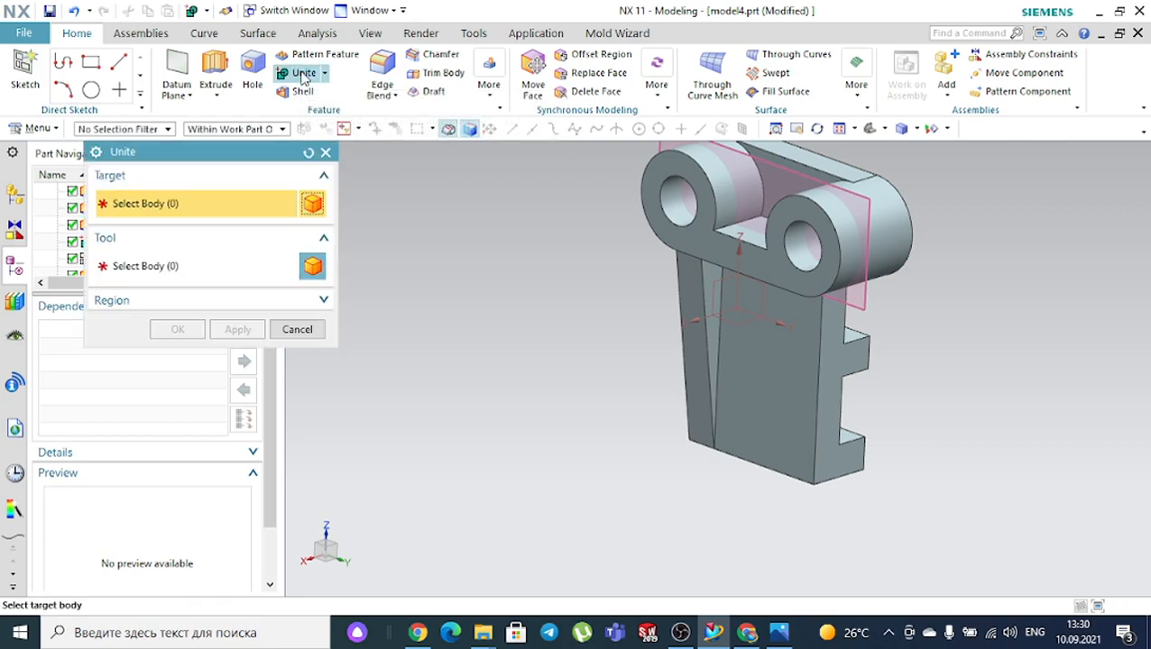
left_click(741, 325)
left_click(702, 293)
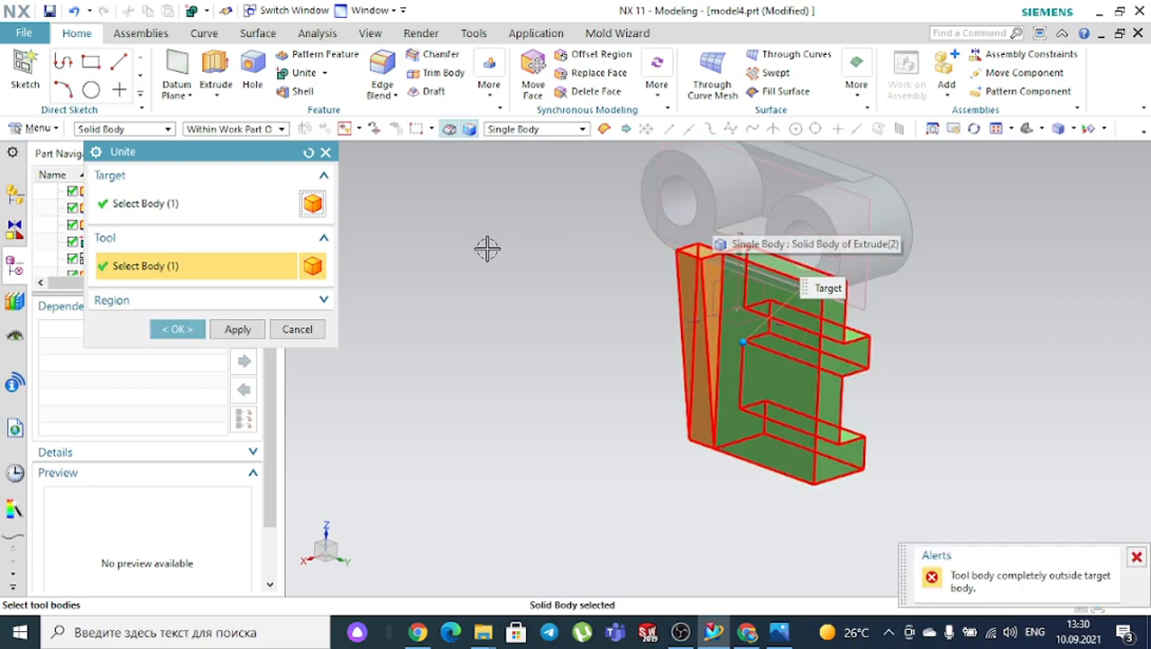
left_click(251, 328)
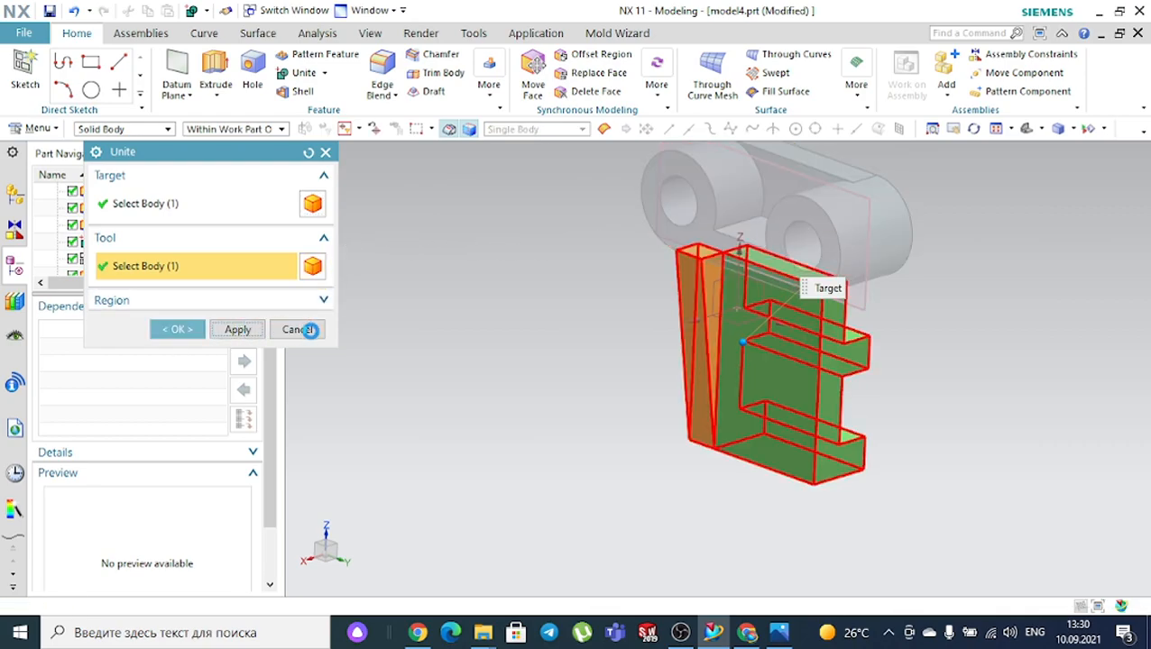
left_click(595, 341)
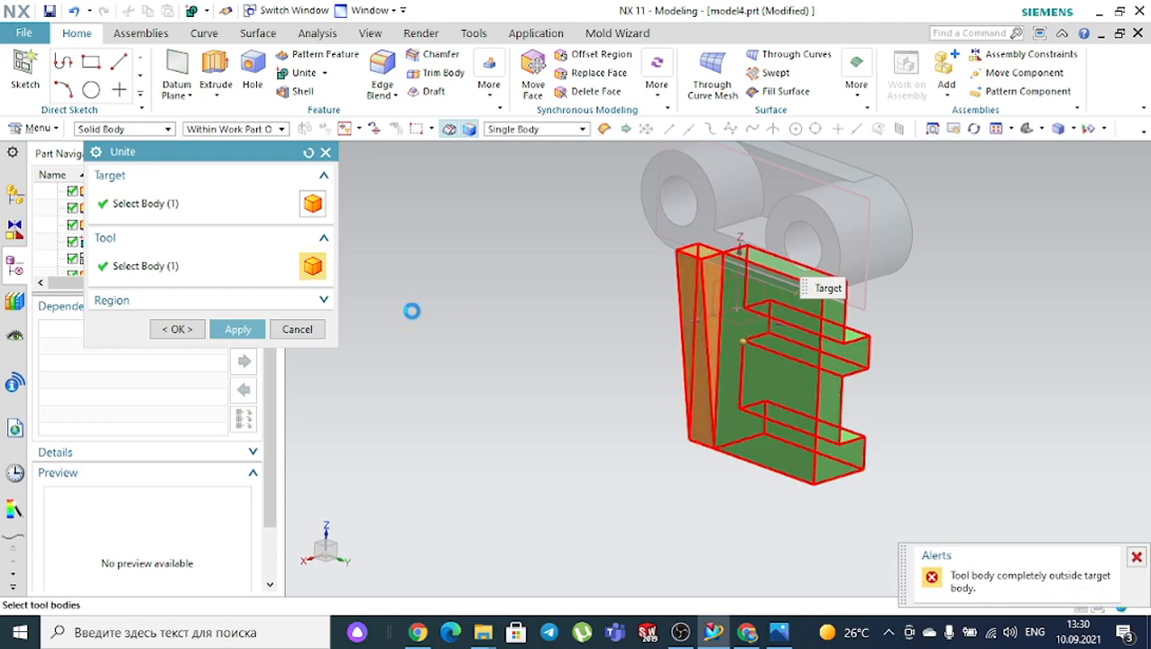
key("Escape")
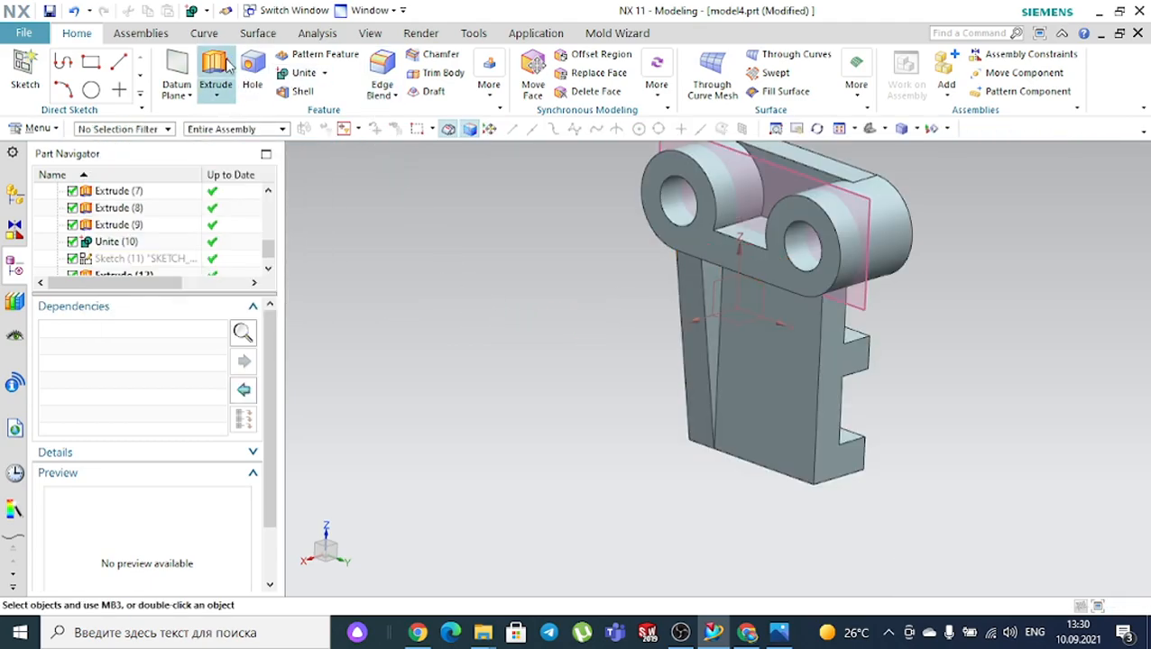
Unite the stepped support with the double-boss body above it
left_click(303, 72)
left_click(799, 332)
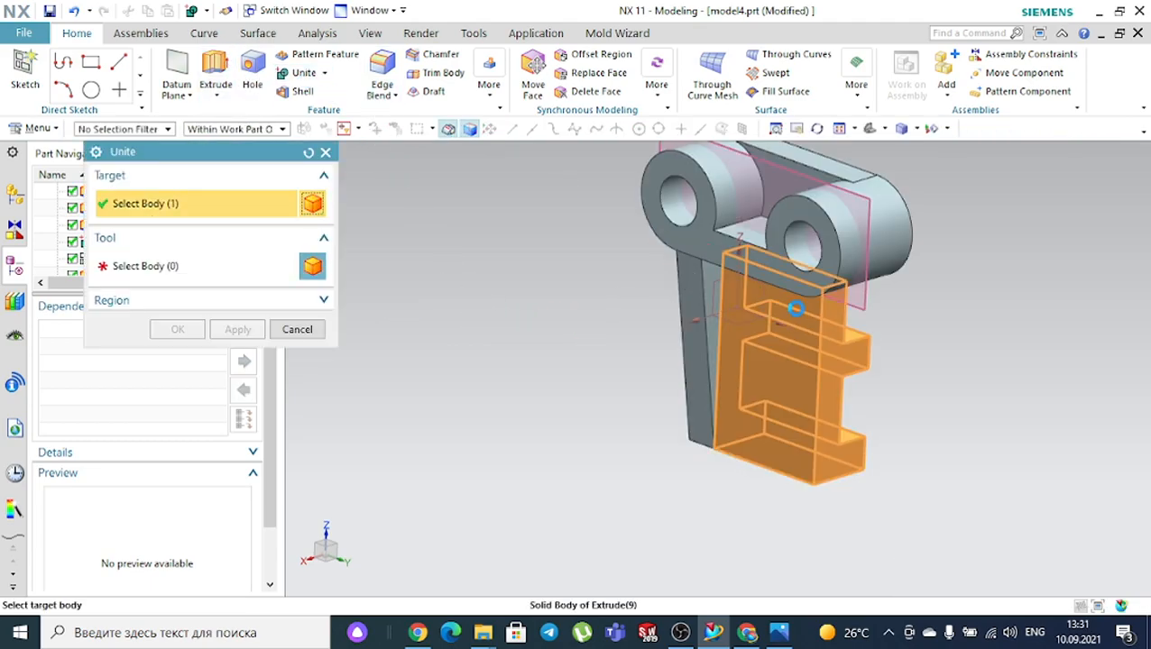
left_click(765, 253)
left_click(252, 329)
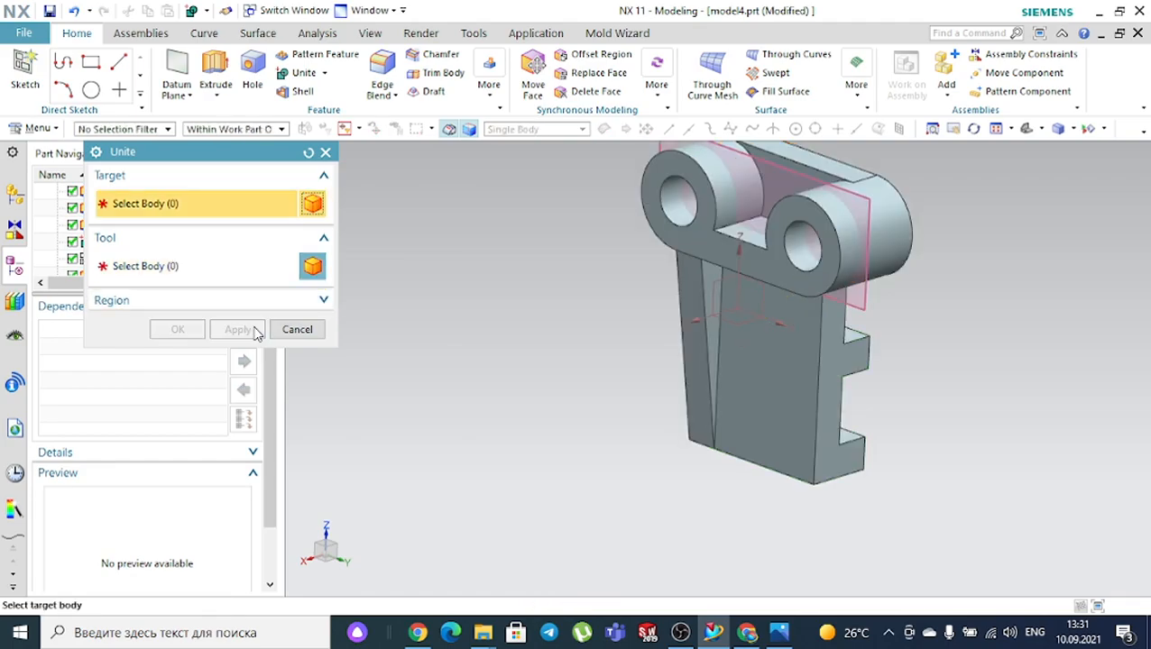
Try to unite the rib with the combined support and boss body
left_click(717, 278)
left_click(686, 287)
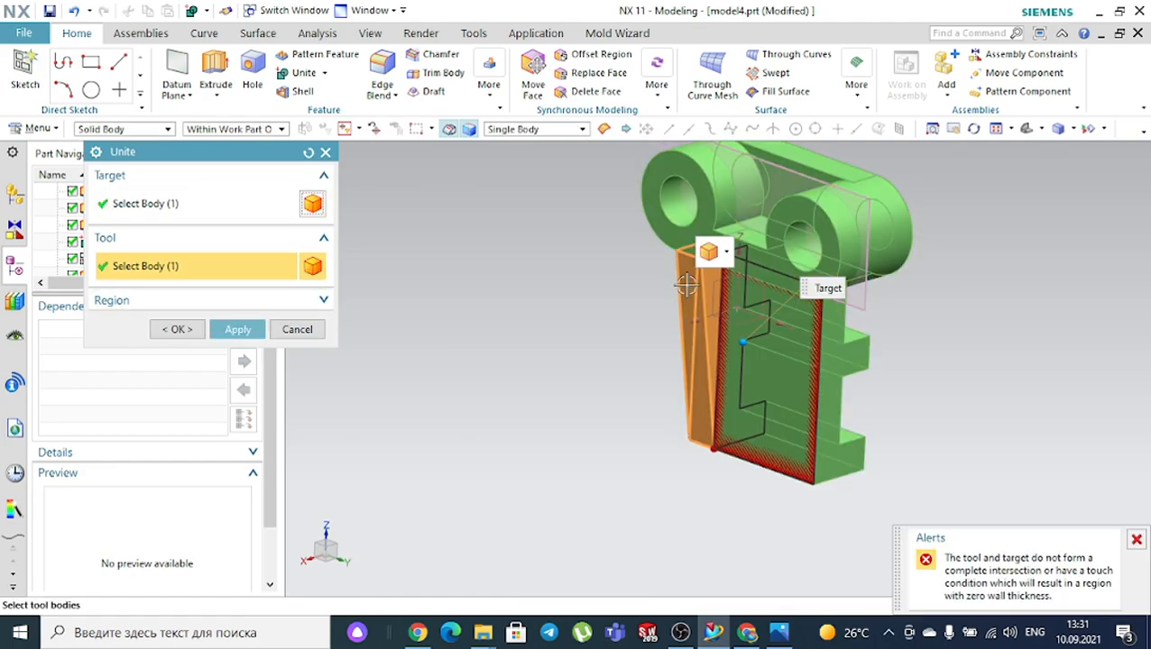
middle_click(647, 313)
Compare the rib with the reference drawing and reopen its triangular profile sketch for editing
middle_click_drag(714, 333, 751, 337)
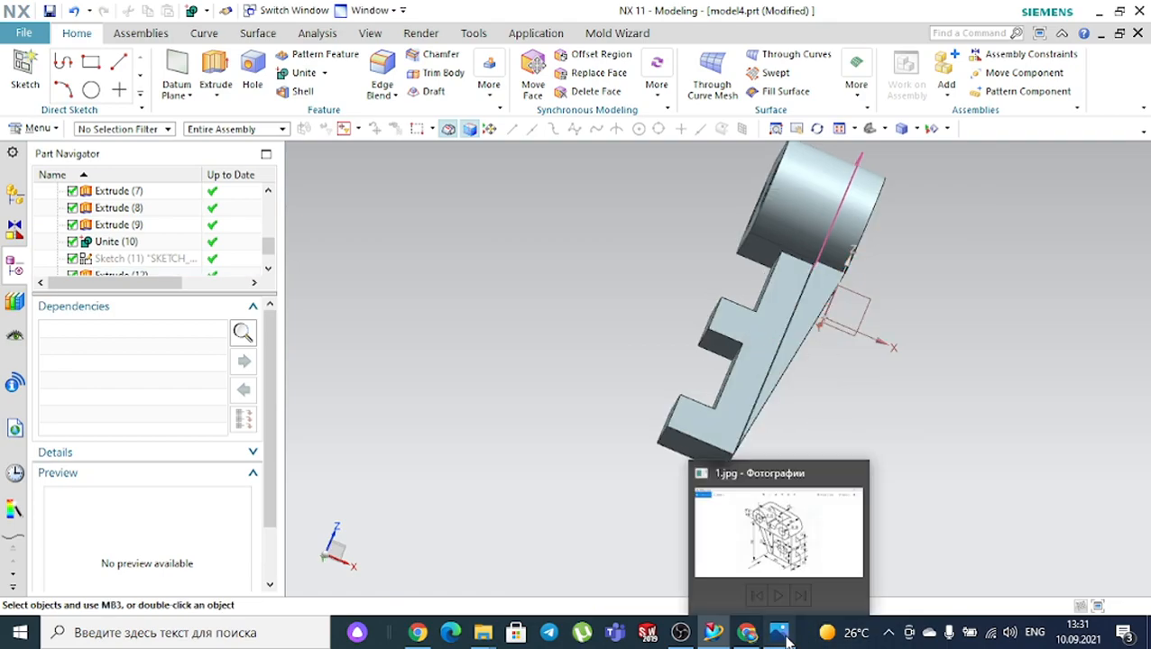
left_click(781, 634)
left_click(785, 636)
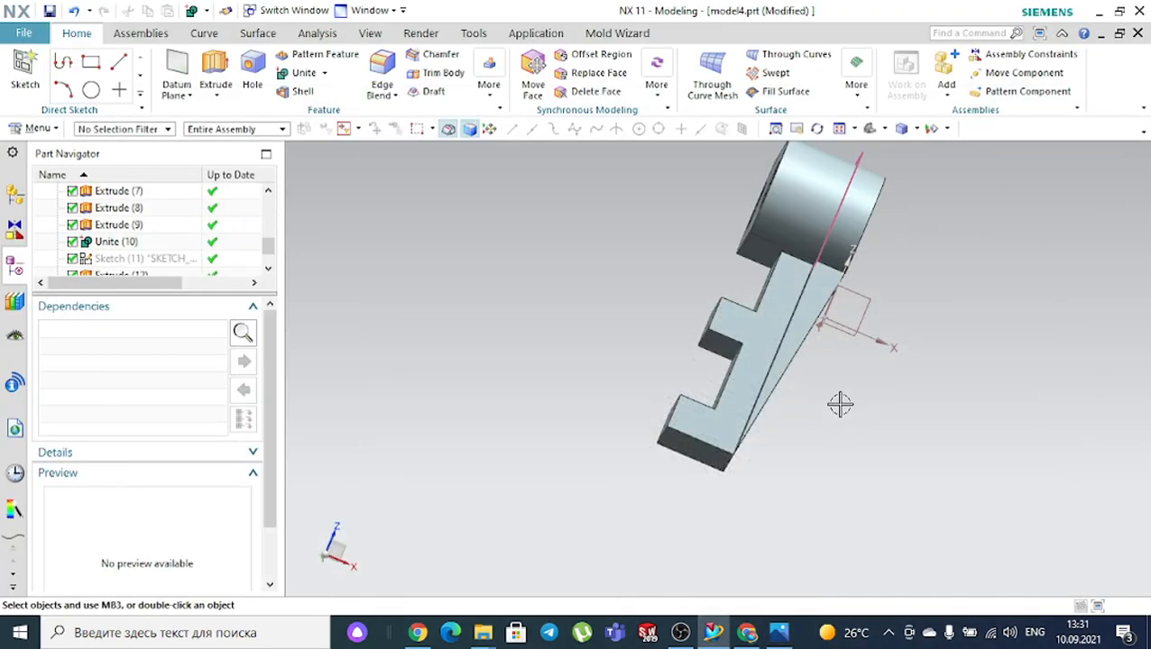
left_click(110, 259)
scroll(117, 264, "down", 1)
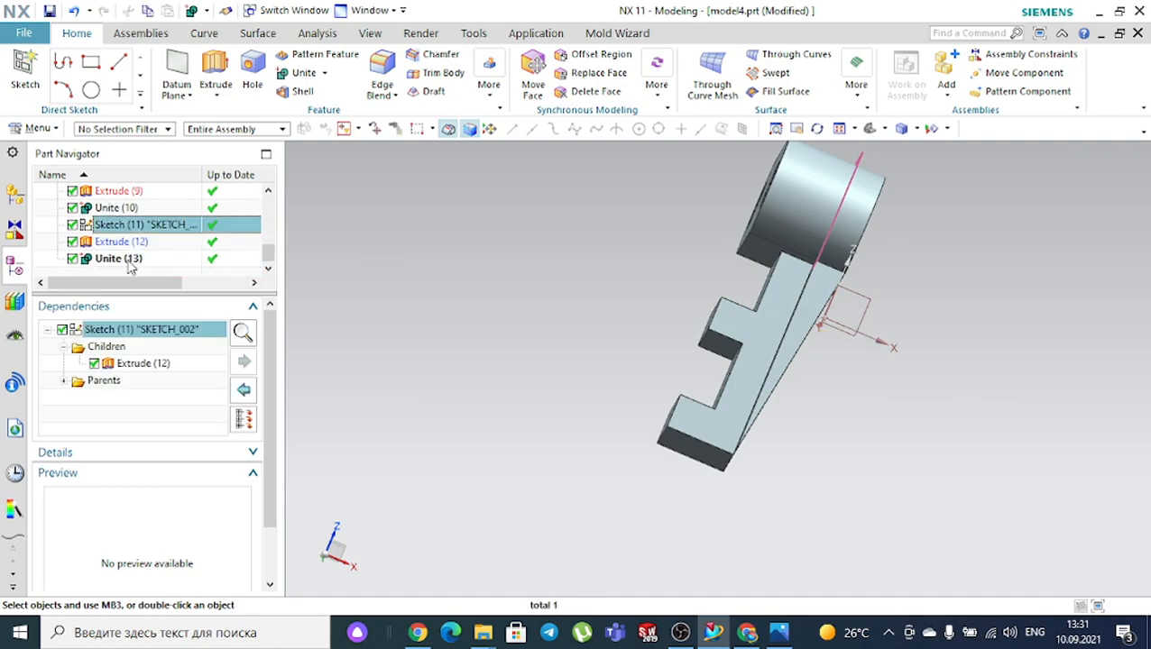
double_click(128, 225)
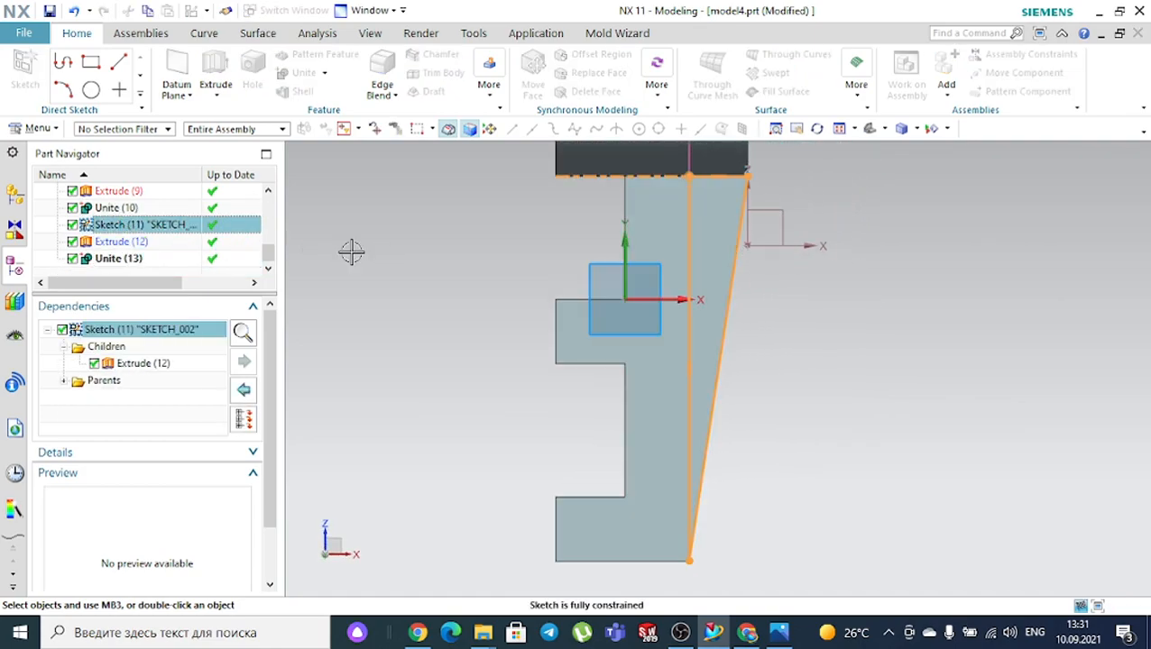
Delete the vertical line of the triangular rib profile along the support's front face
left_click(689, 216)
key("Escape")
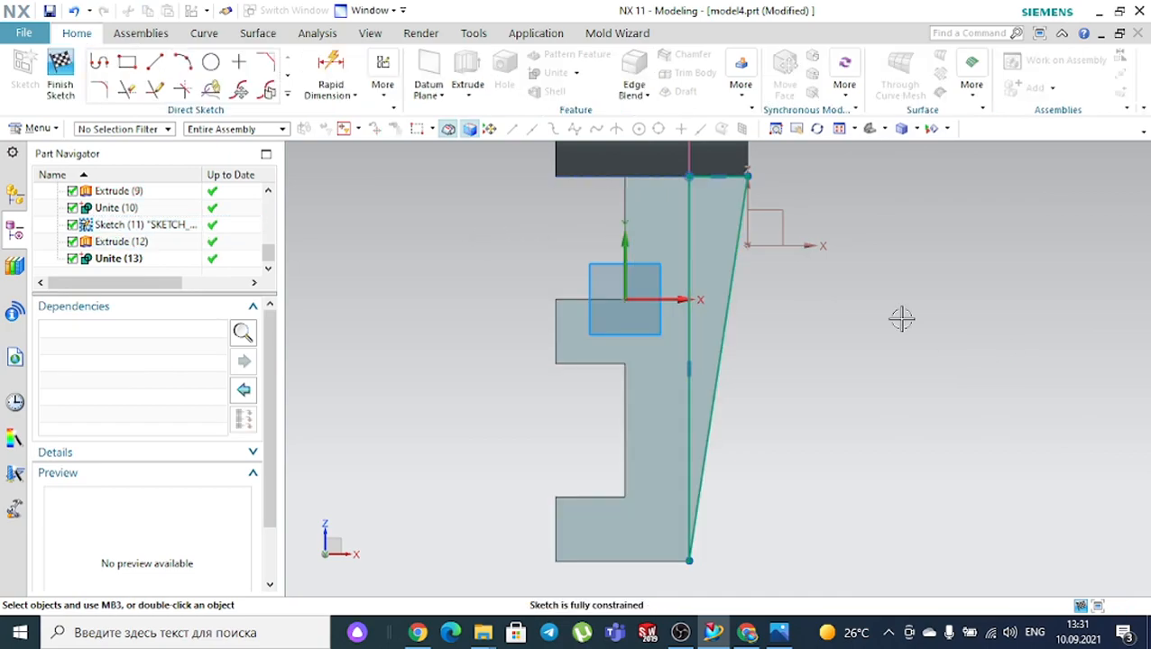
left_click(689, 231)
key("Escape")
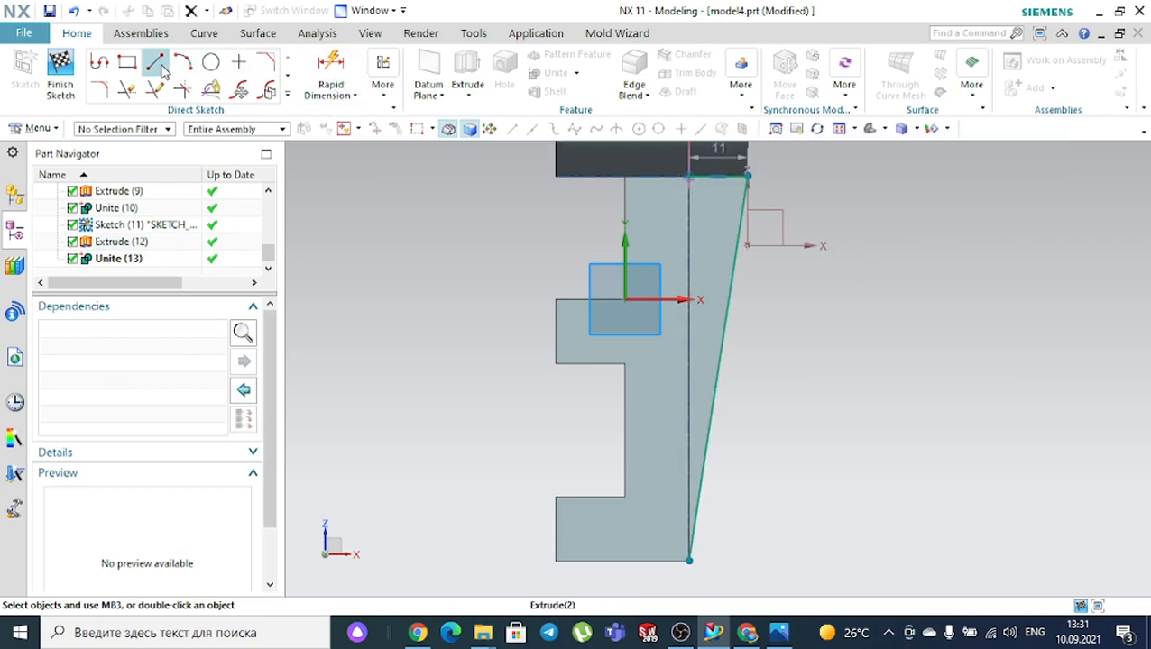
Extend the rib profile's top edge with a 12 mm horizontal line reaching the support's inner vertical edge
key("l")
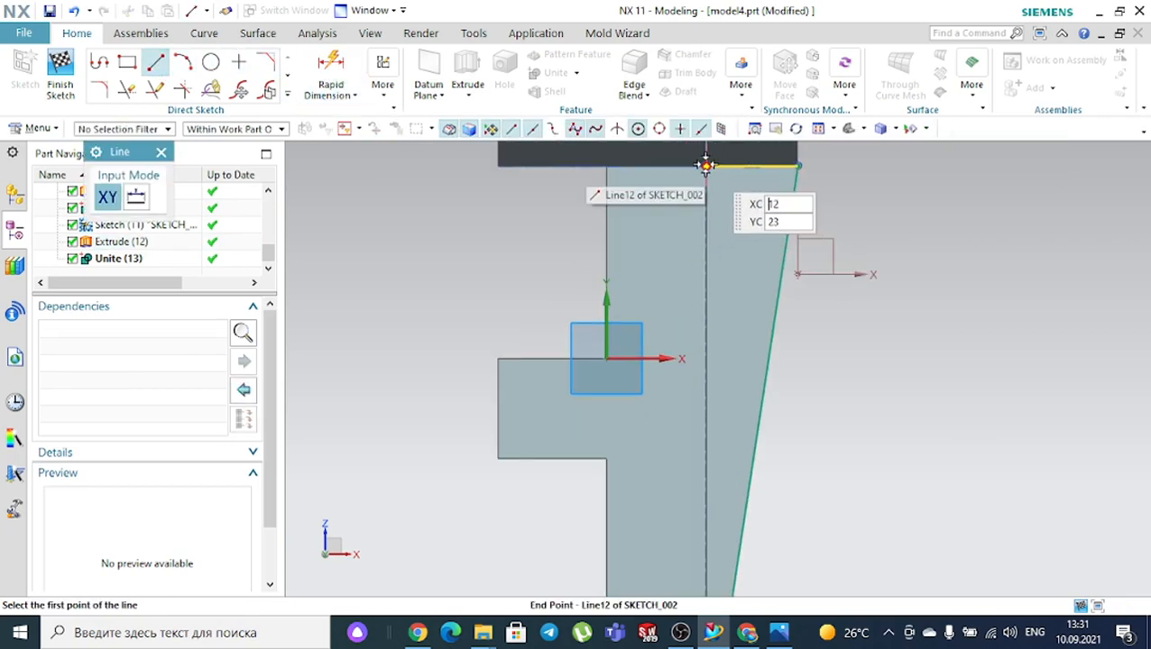
left_click(706, 164)
left_click(605, 162)
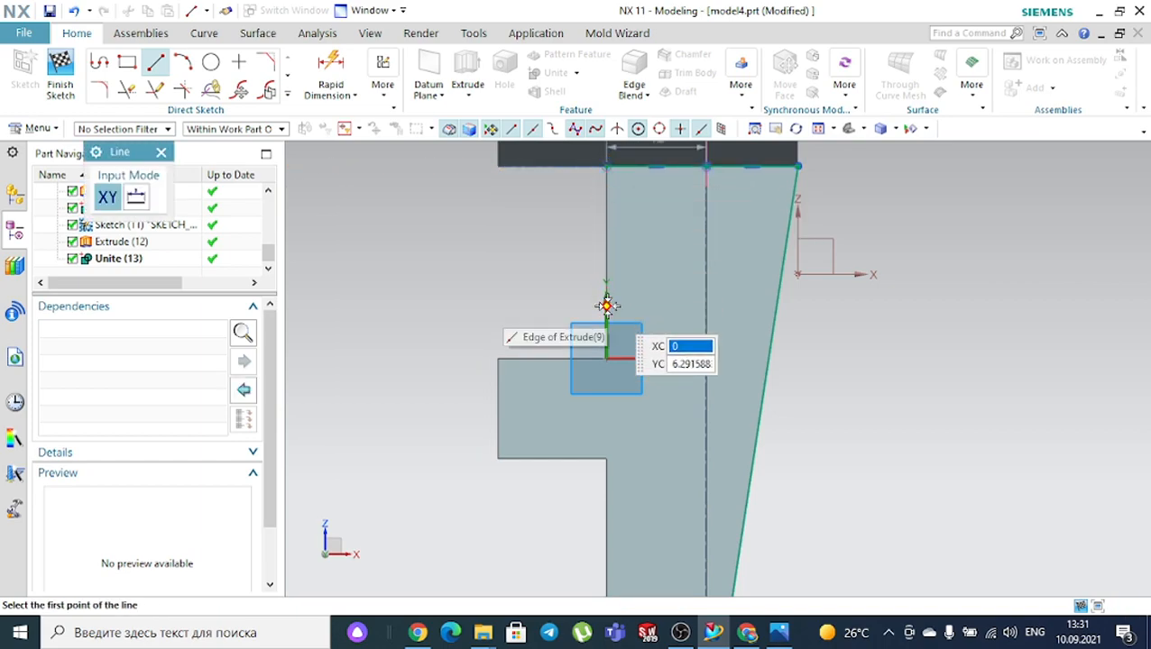
scroll(606, 306, "down", 2)
scroll(610, 310, "down", 2)
scroll(619, 463, "up", 2)
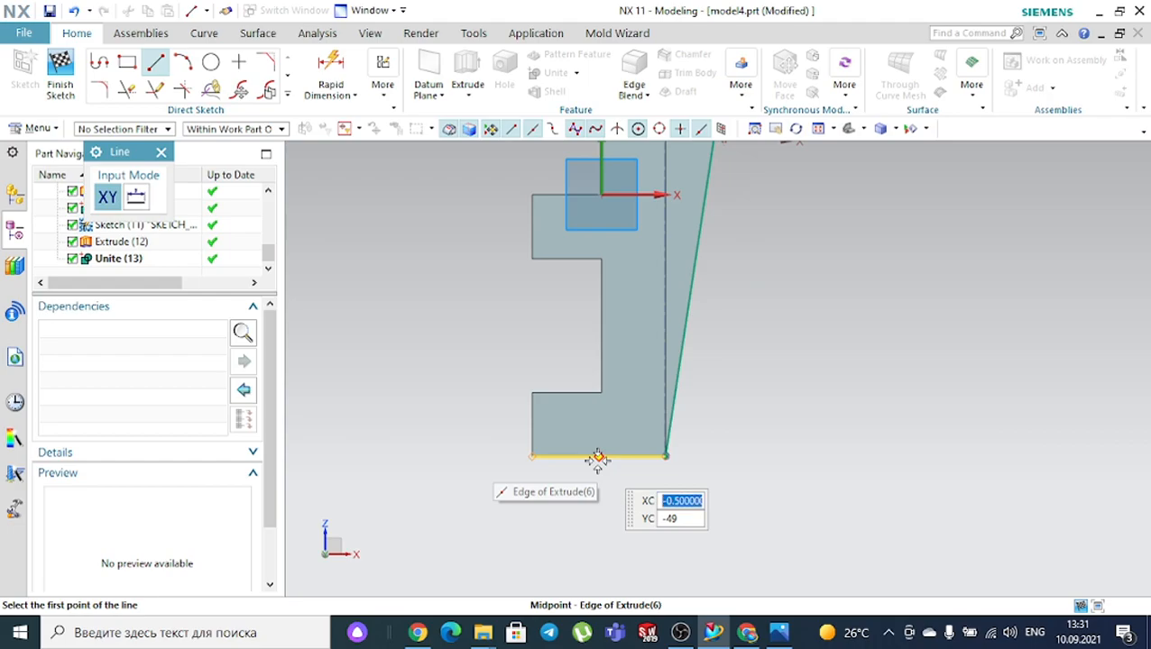
Switch to the Google Meet call, admit the participant waiting to join, and return to NX
left_click(780, 632)
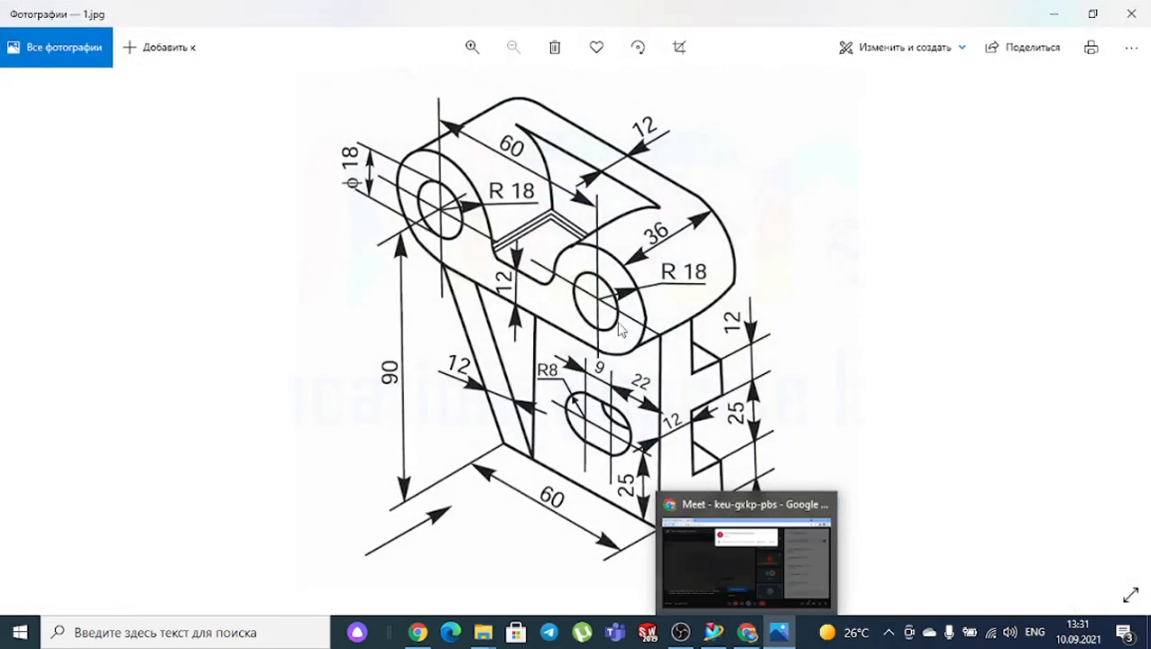
left_click(721, 546)
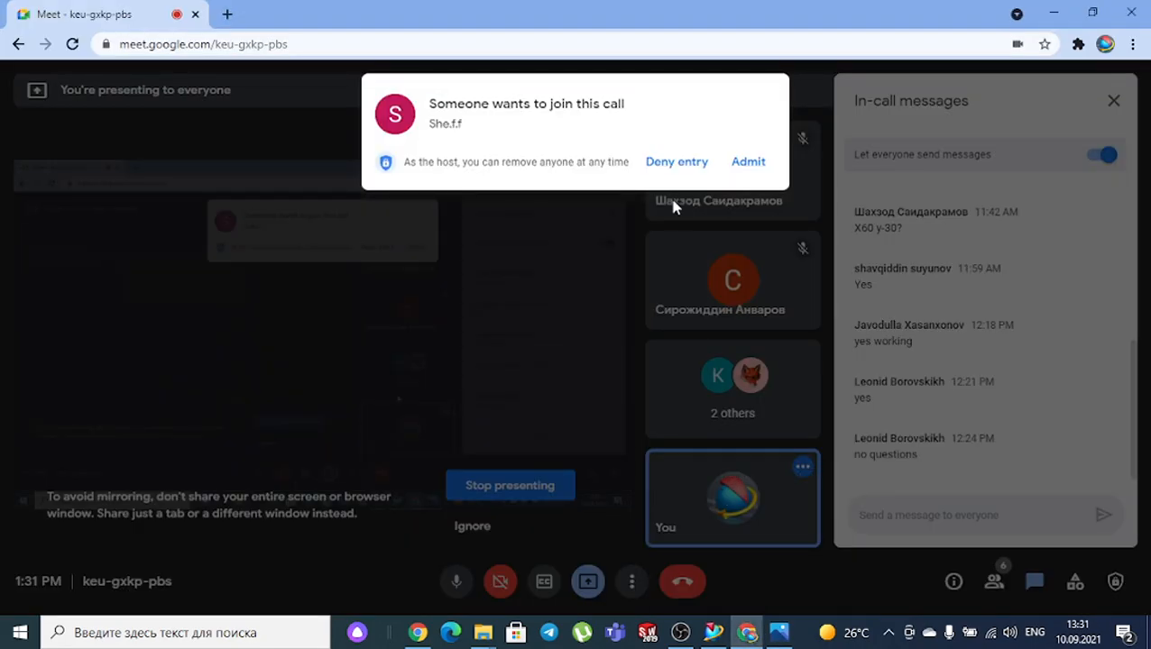
left_click(747, 162)
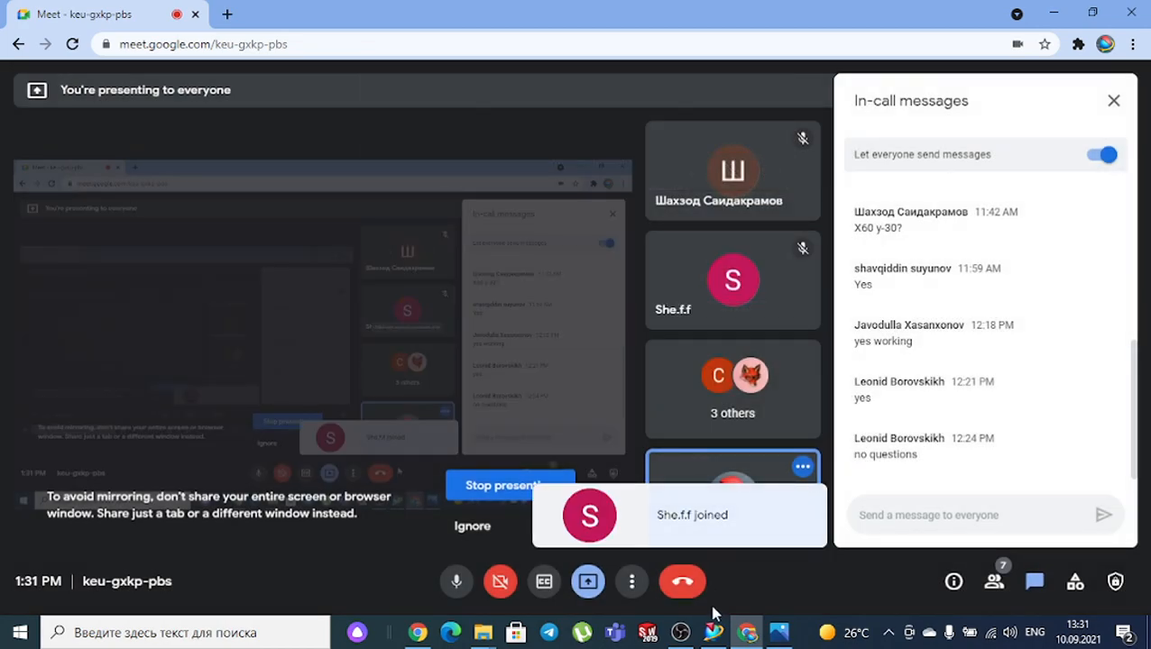
left_click(714, 633)
Close the rib profile with a line down to the support's bottom edge and a line along that edge to the slanted line
middle_click_drag(650, 462, 625, 234)
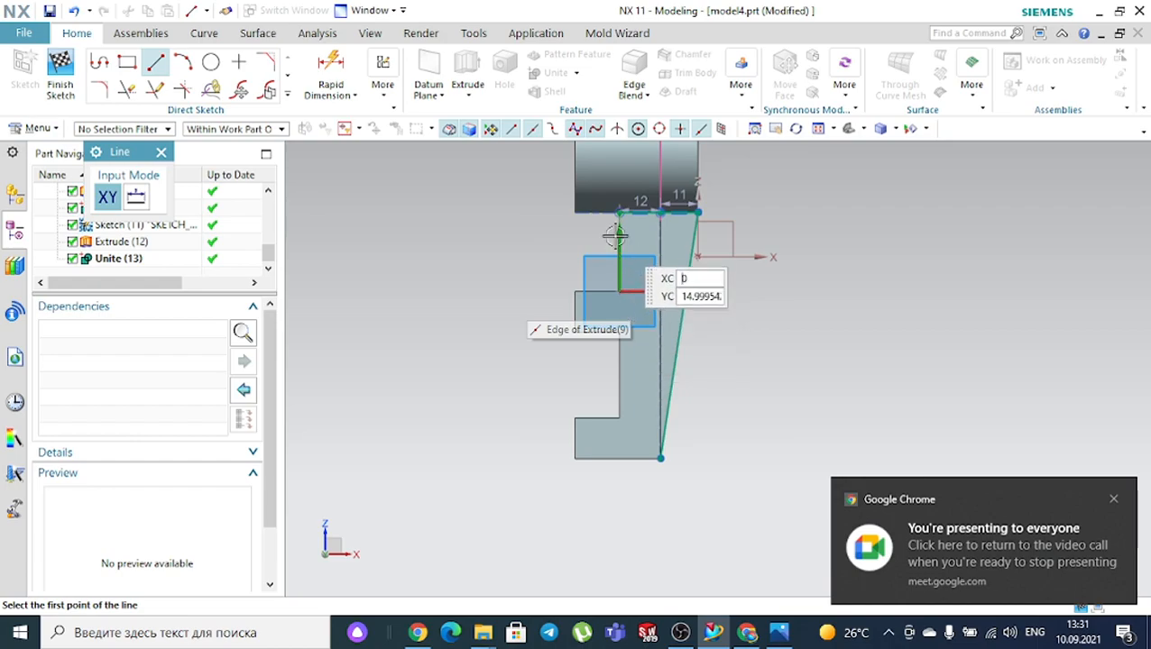
left_click(619, 213)
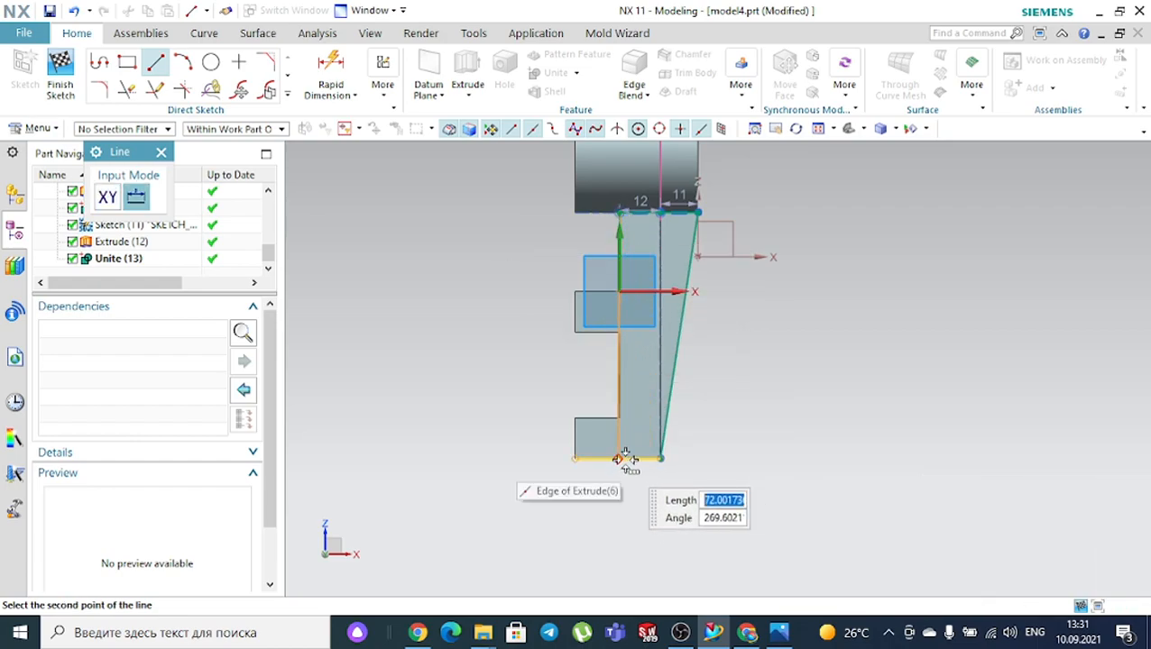
left_click(623, 460)
scroll(639, 486, "up", 2)
left_click(721, 479)
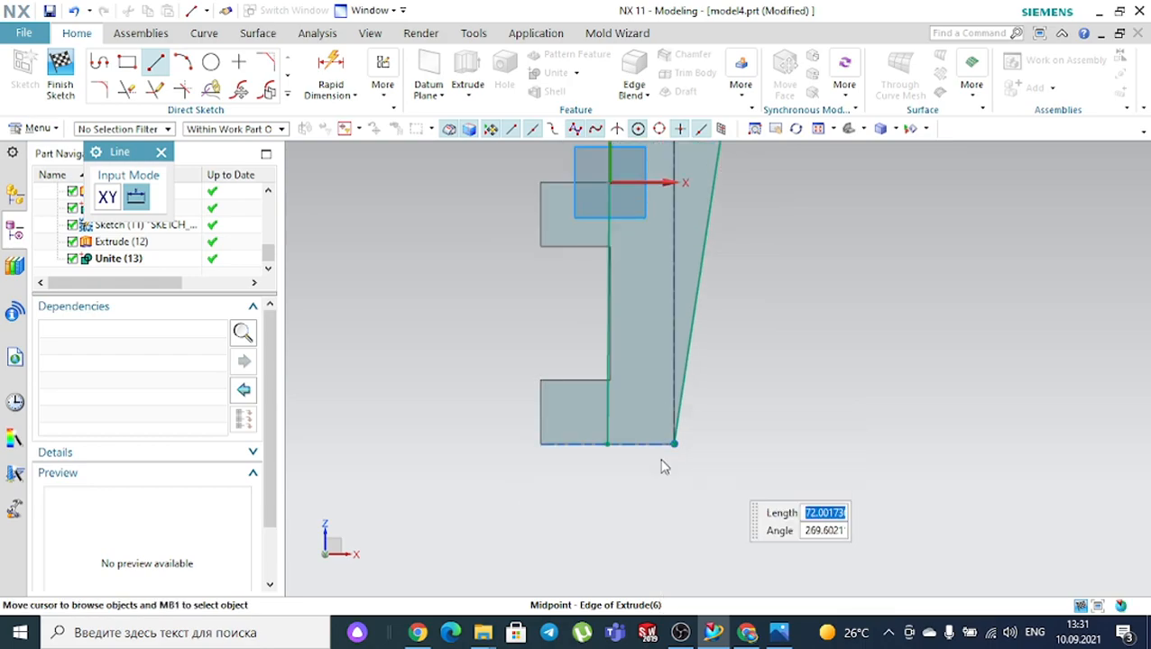
left_click(610, 444)
left_click(675, 444)
key("Escape")
Admit another waiting participant to the Google Meet call and switch back to NX
left_click(780, 633)
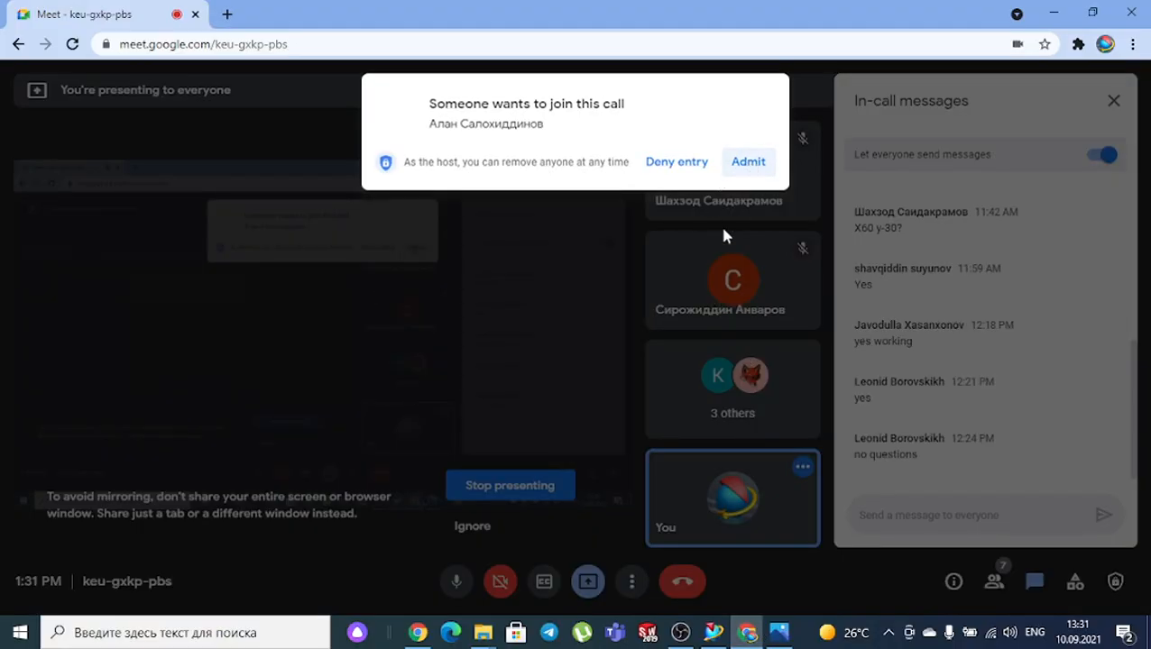
left_click(748, 161)
left_click(713, 632)
Finish the rib profile sketch and hide its curves on the model
middle_click_drag(740, 510, 892, 308)
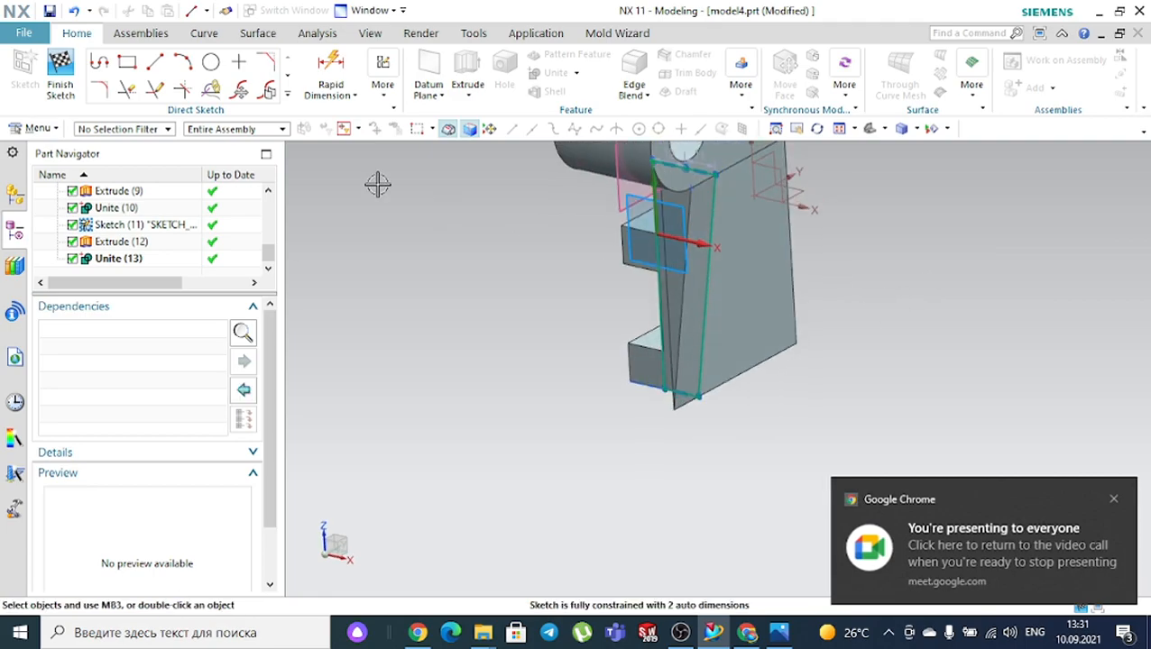
left_click(61, 65)
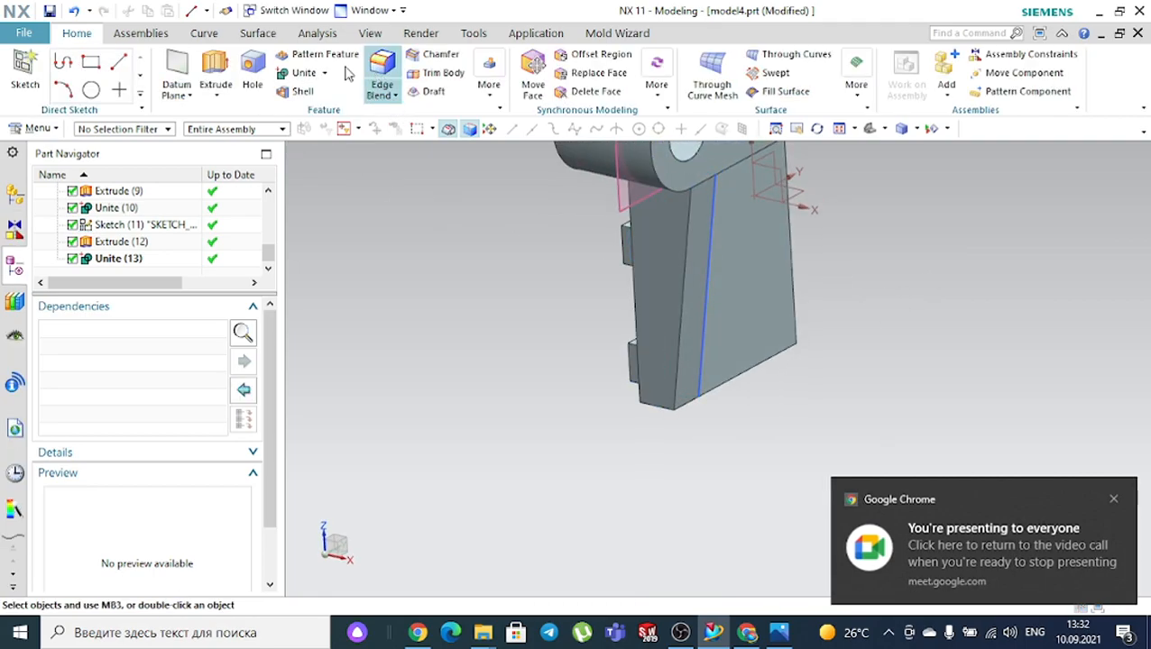
middle_click_drag(884, 287, 882, 287)
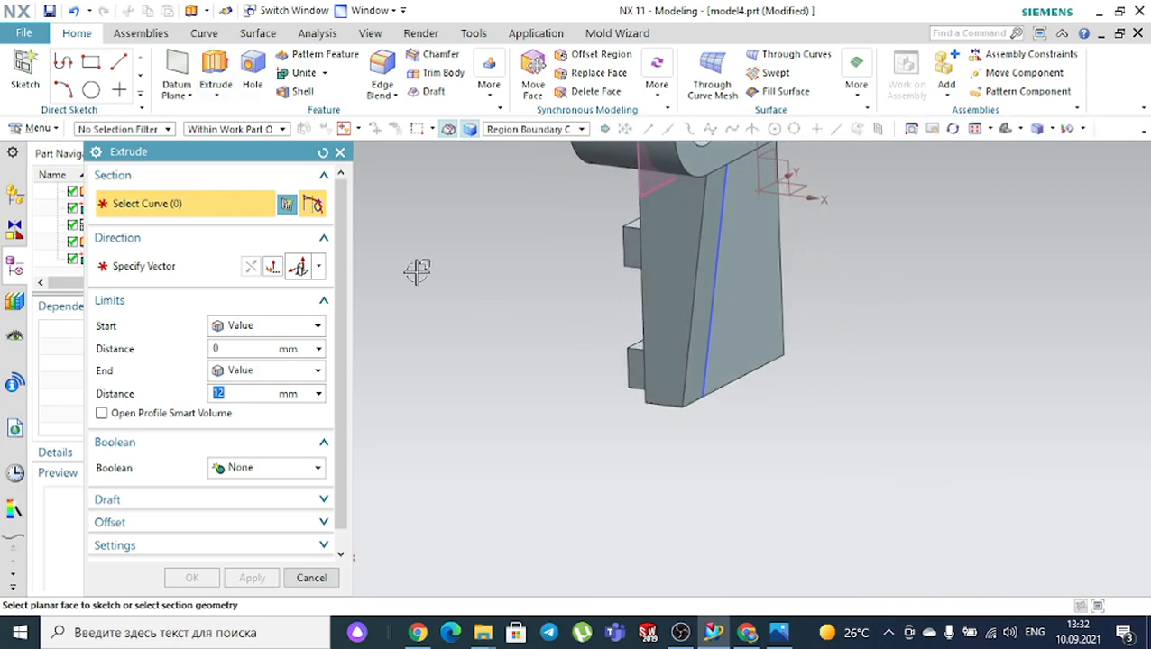
left_click(340, 151)
middle_click_drag(901, 376, 848, 379)
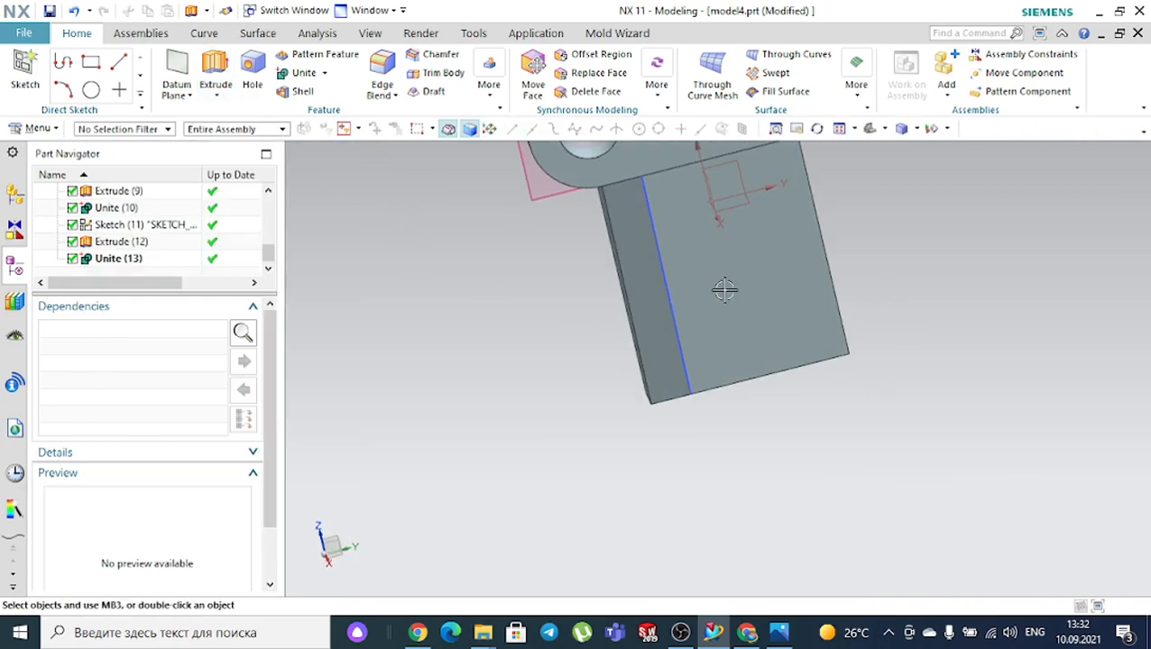
left_click(645, 237)
key("Escape")
mouse_move(753, 215)
middle_mouse_down()
mouse_move(1007, 278)
mouse_move(981, 265)
mouse_move(955, 288)
mouse_move(1006, 312)
middle_mouse_up()
scroll(1007, 313, "down", 3)
scroll(1048, 227, "up", 2)
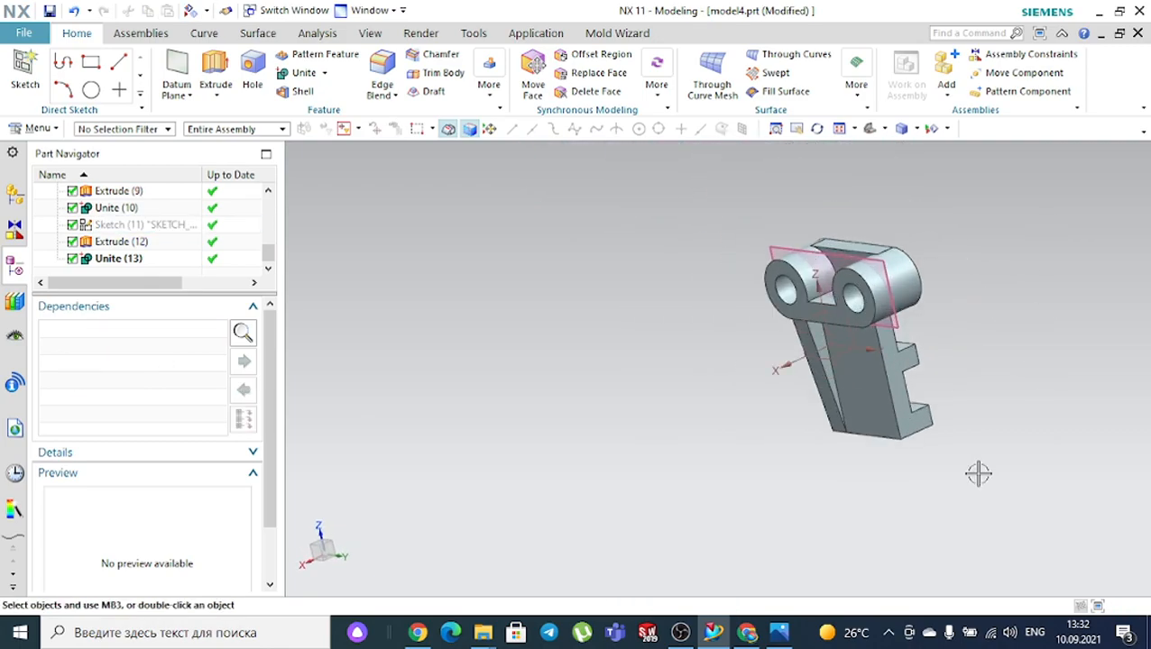
Check the reference drawing and start a new sketch on the support's flat front face
left_click(783, 632)
left_click(783, 633)
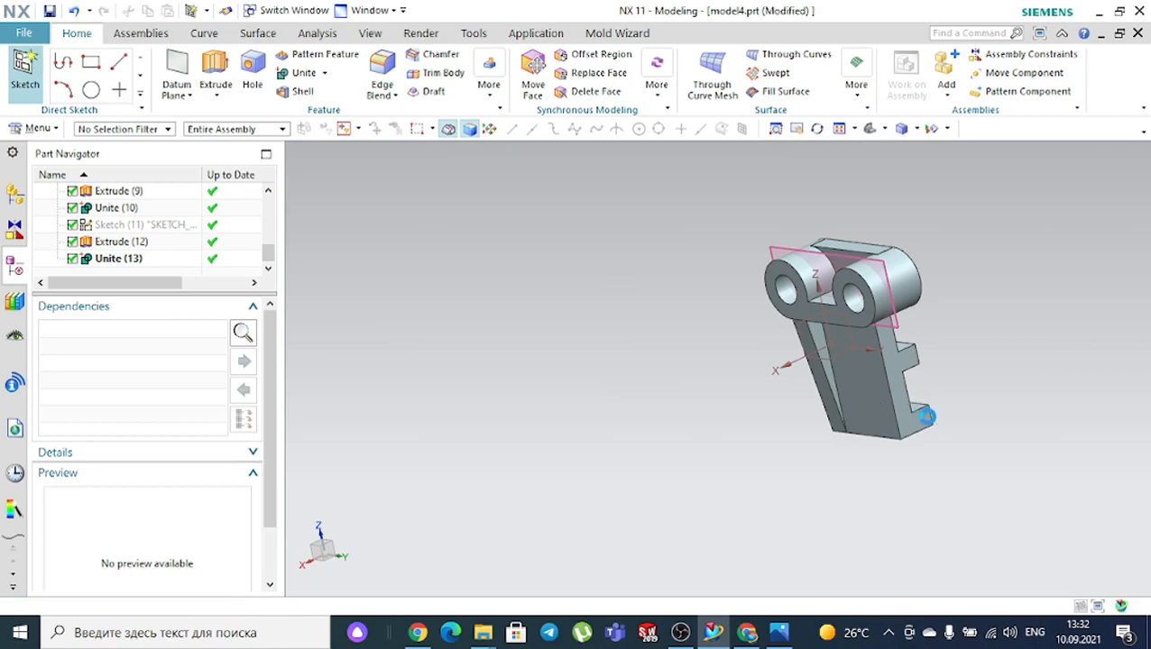
left_click(24, 71)
scroll(938, 392, "up", 5)
left_click(937, 388)
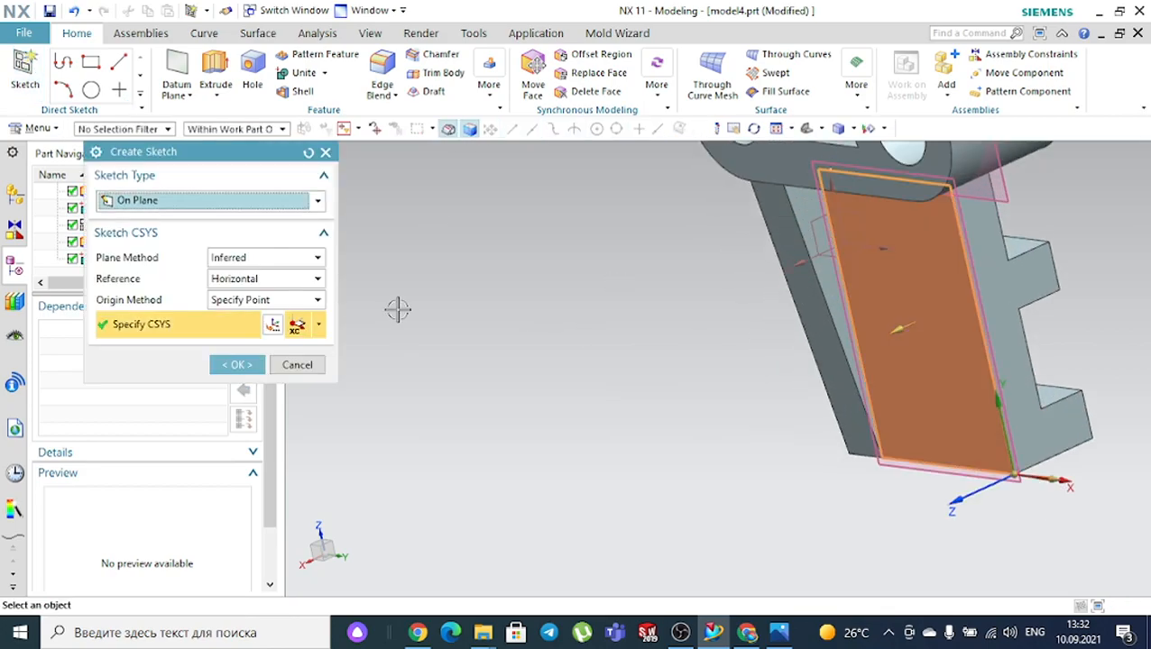
left_click(261, 364)
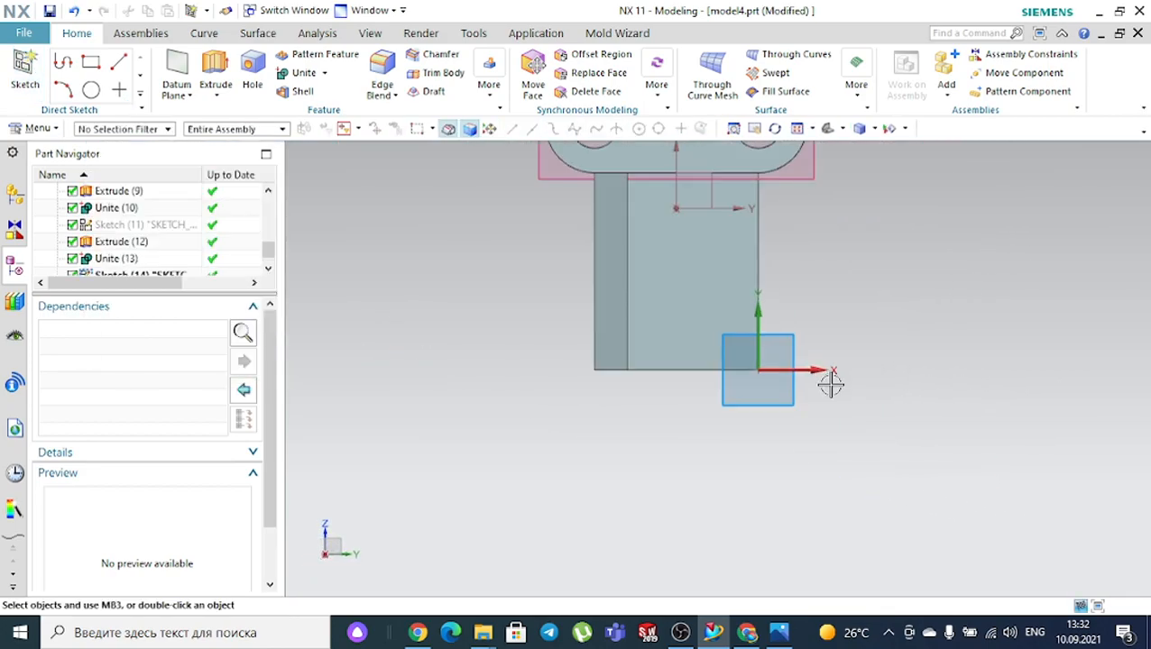
scroll(947, 293, "up", 3)
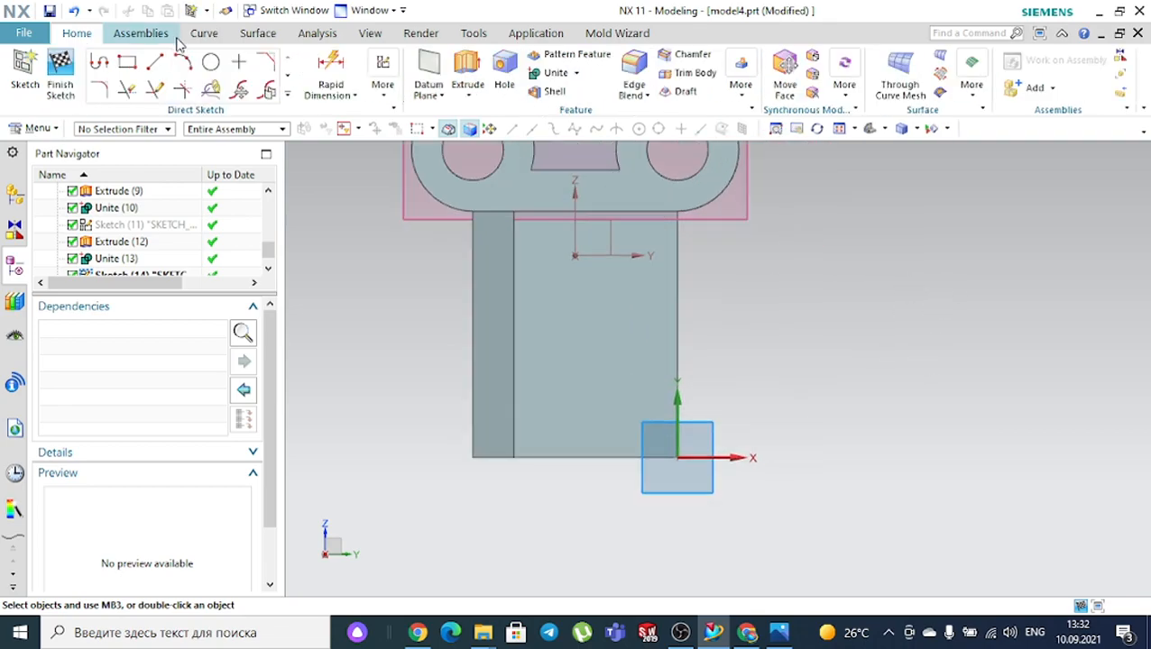
Sketch a rectangle about 19 by 14 mm on the support's front face near its lower outer corner
left_click(127, 67)
scroll(620, 369, "up", 2)
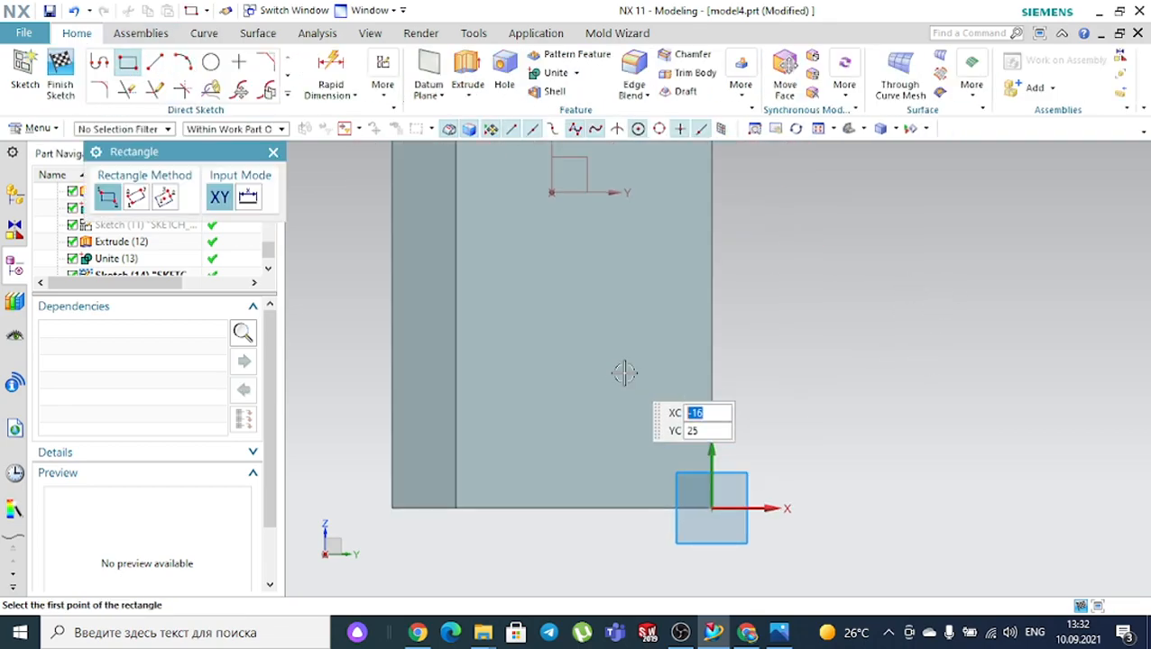
left_click(558, 332)
left_click(657, 406)
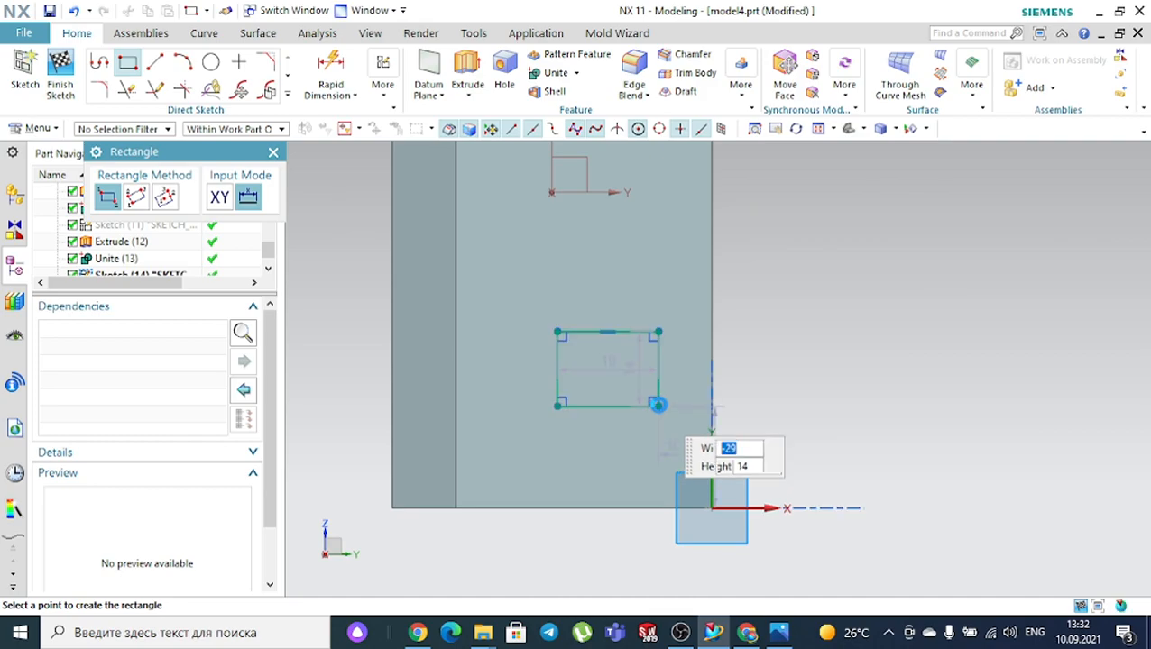
key("Escape")
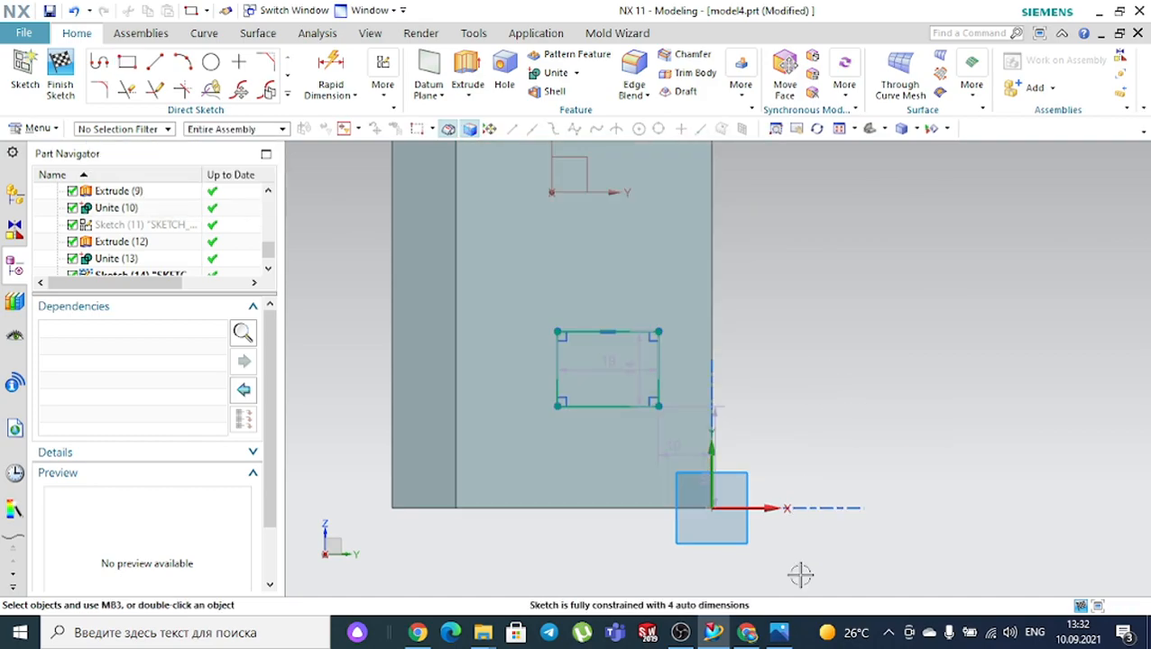
Check the slot dimensions in the reference drawing and dimension the rectangle's width as 9 mm
left_click(781, 632)
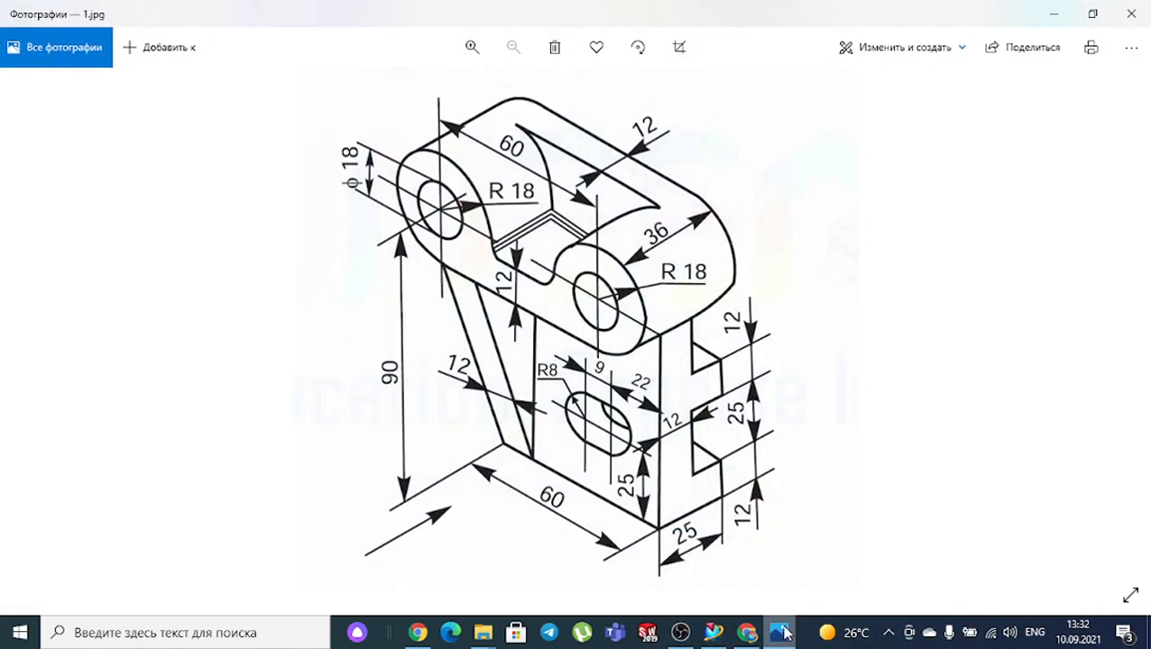
left_click(781, 633)
left_click(781, 632)
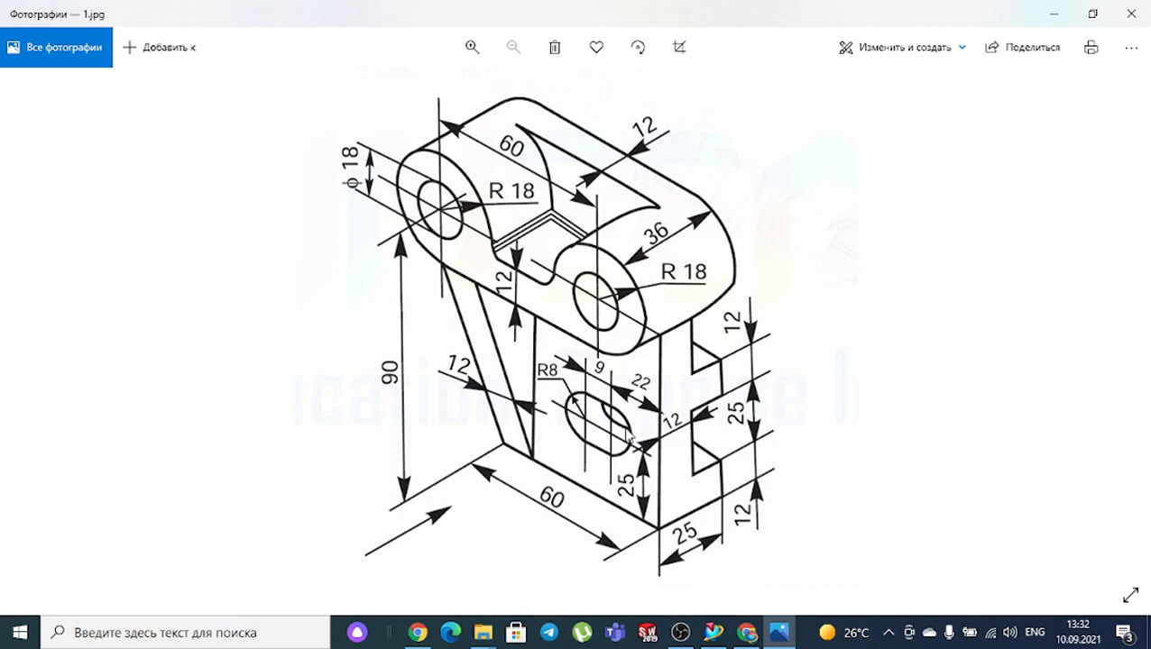
mouse_move(718, 631)
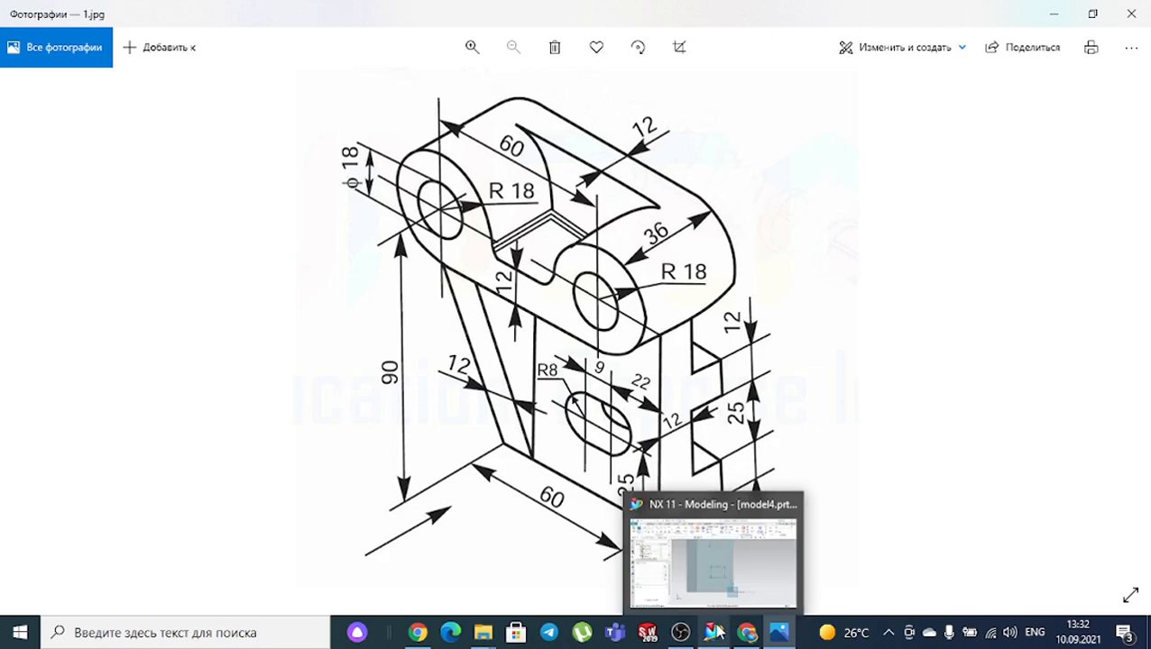
left_click(715, 517)
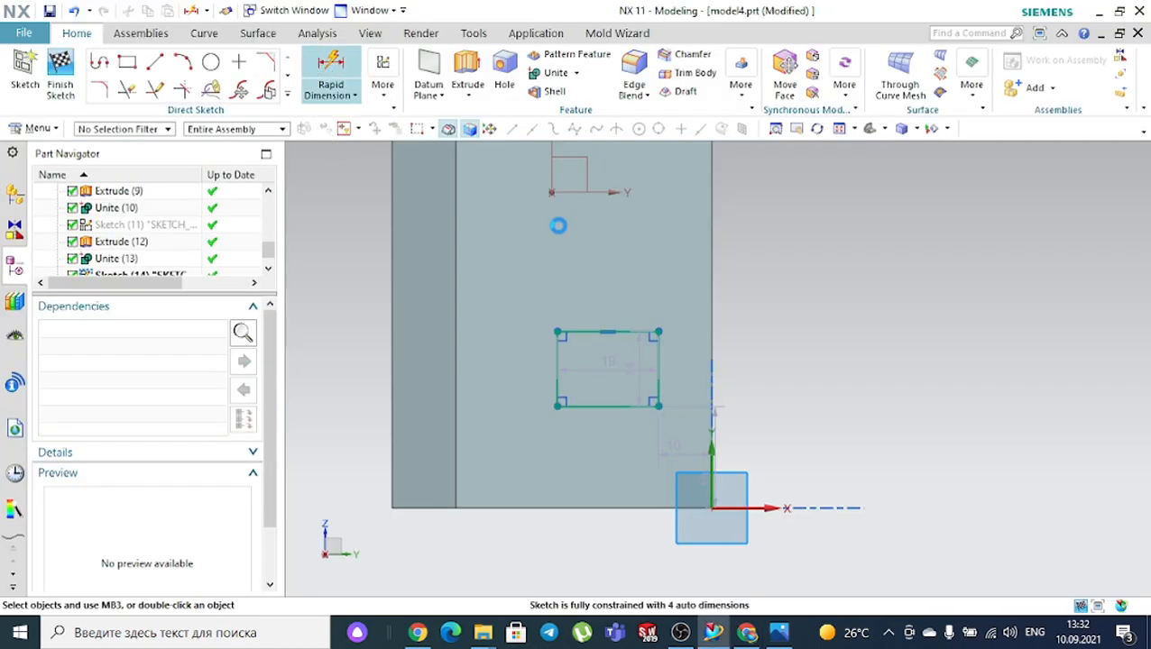
left_click(636, 331)
left_click(624, 258)
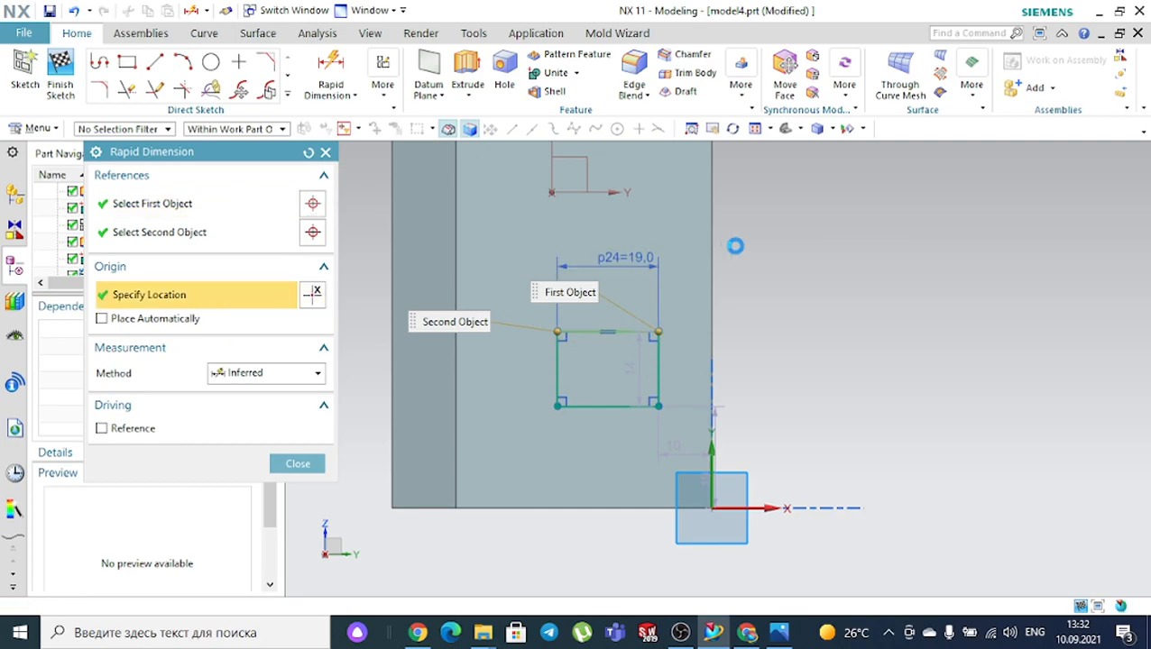
type("9")
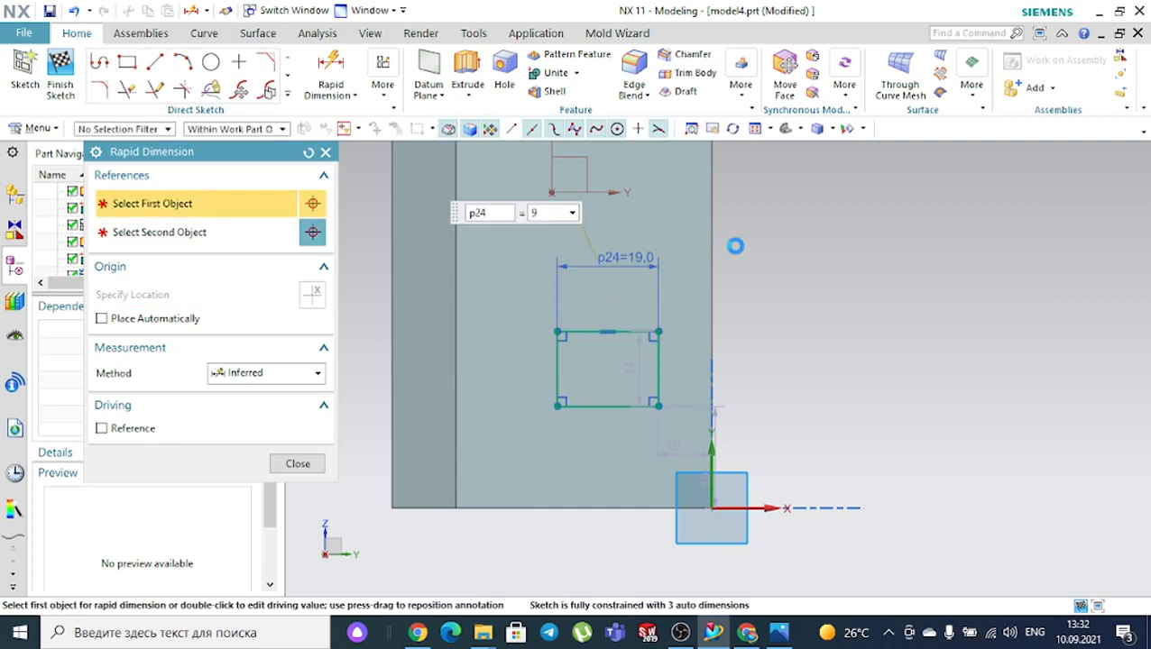
key("Return")
scroll(637, 488, "up", 3)
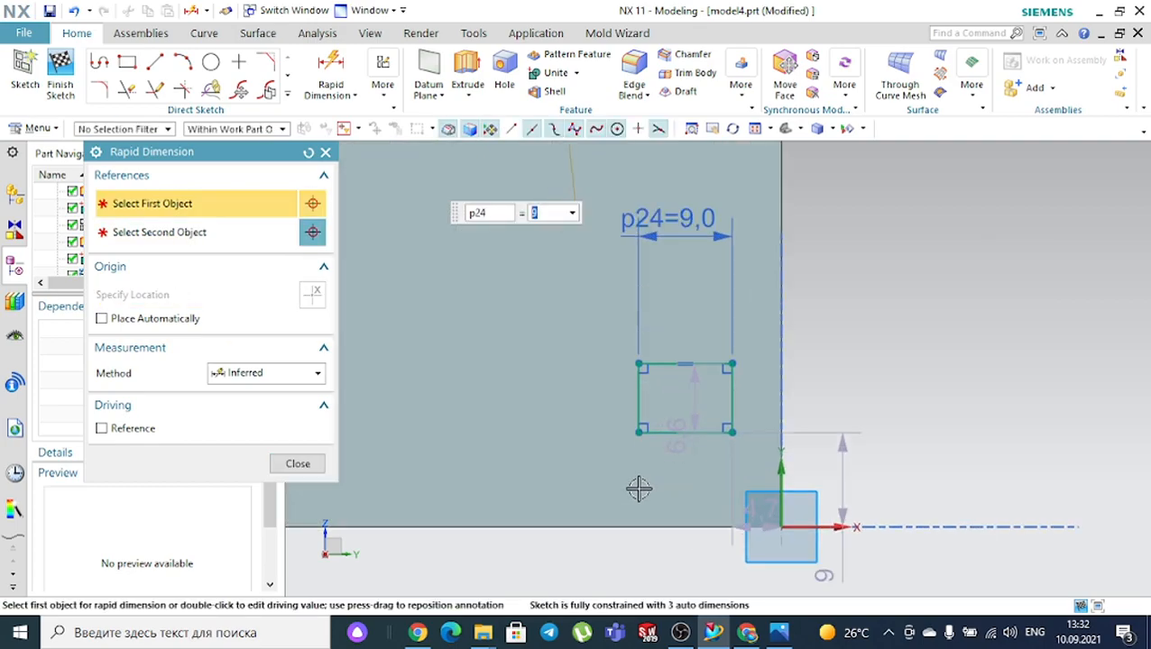
Dimension the rectangle's height as 16 mm and bring up the reference drawing again
left_click(637, 398)
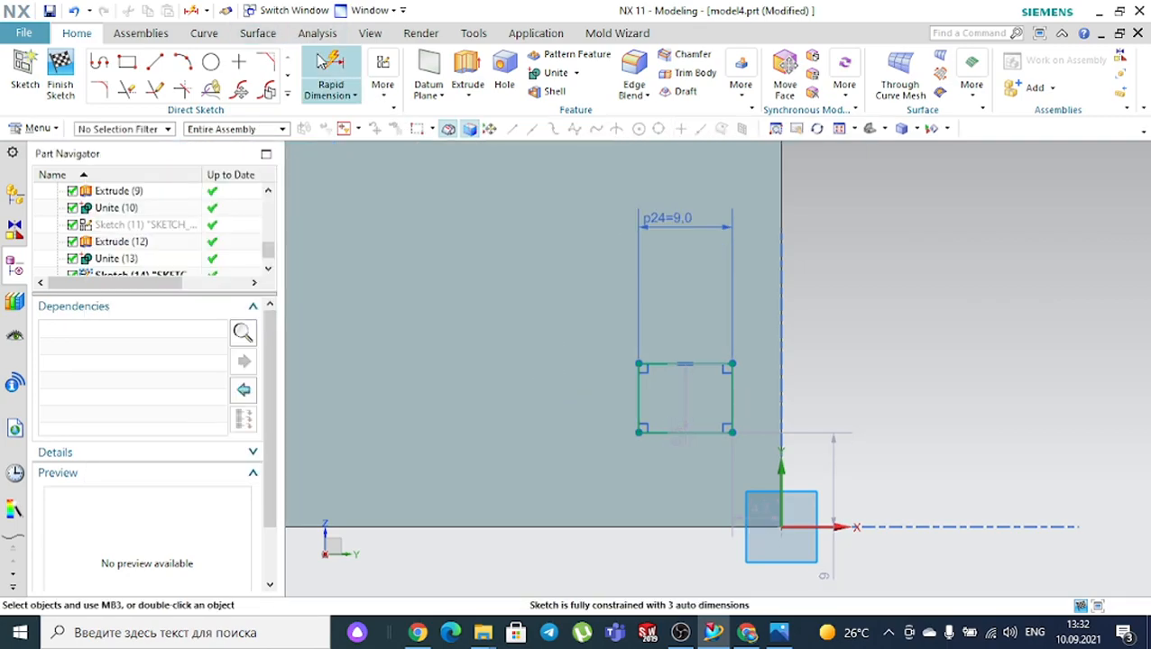
left_click(639, 432)
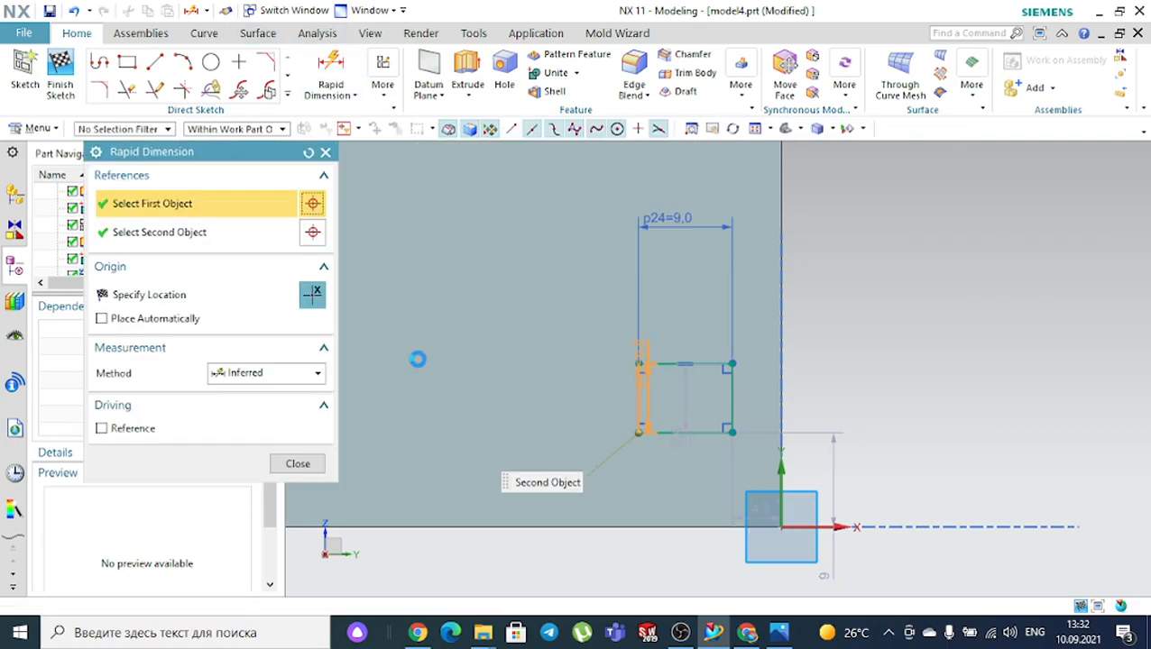
left_click(417, 360)
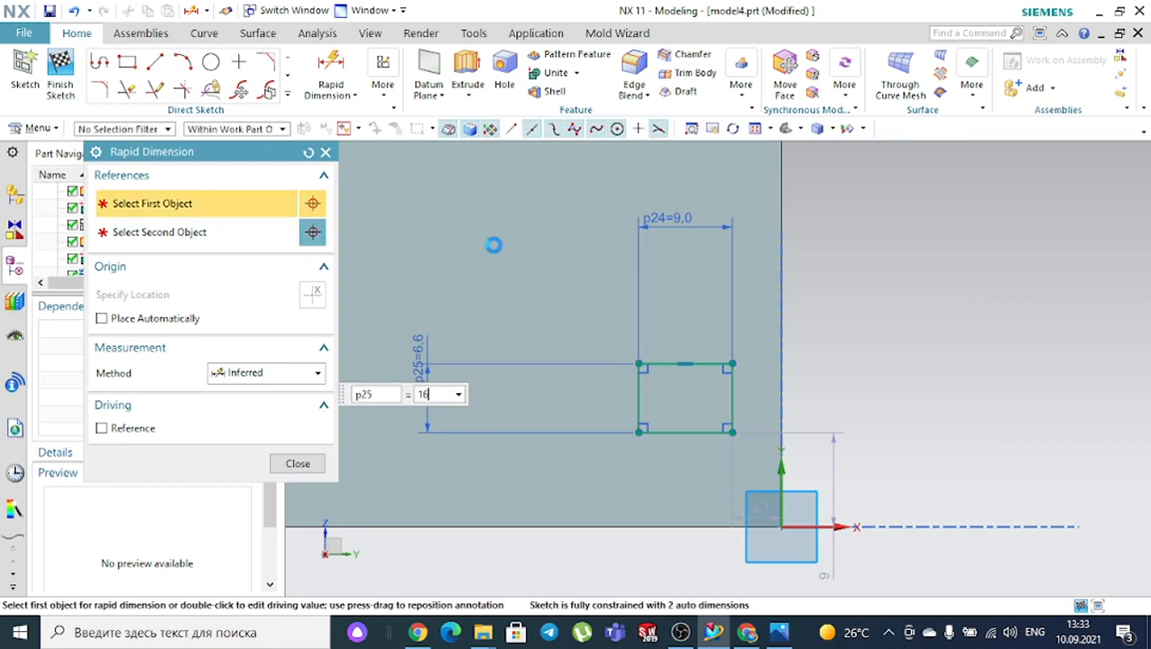
key("Return")
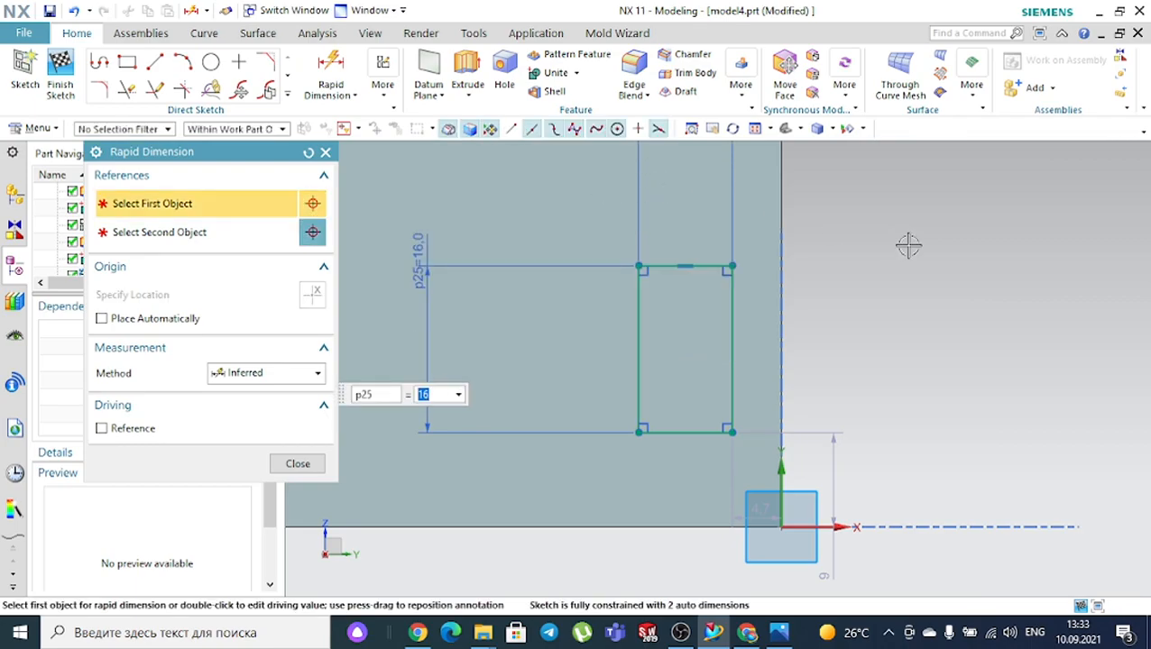
scroll(886, 287, "down", 2)
key("Escape")
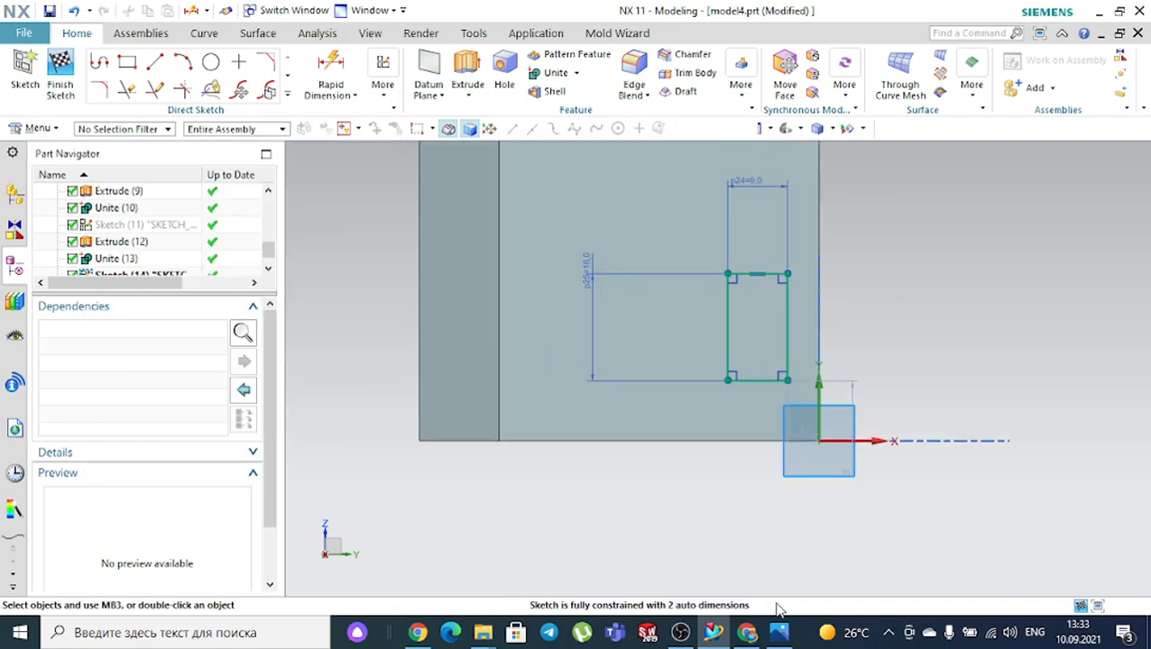
left_click(778, 634)
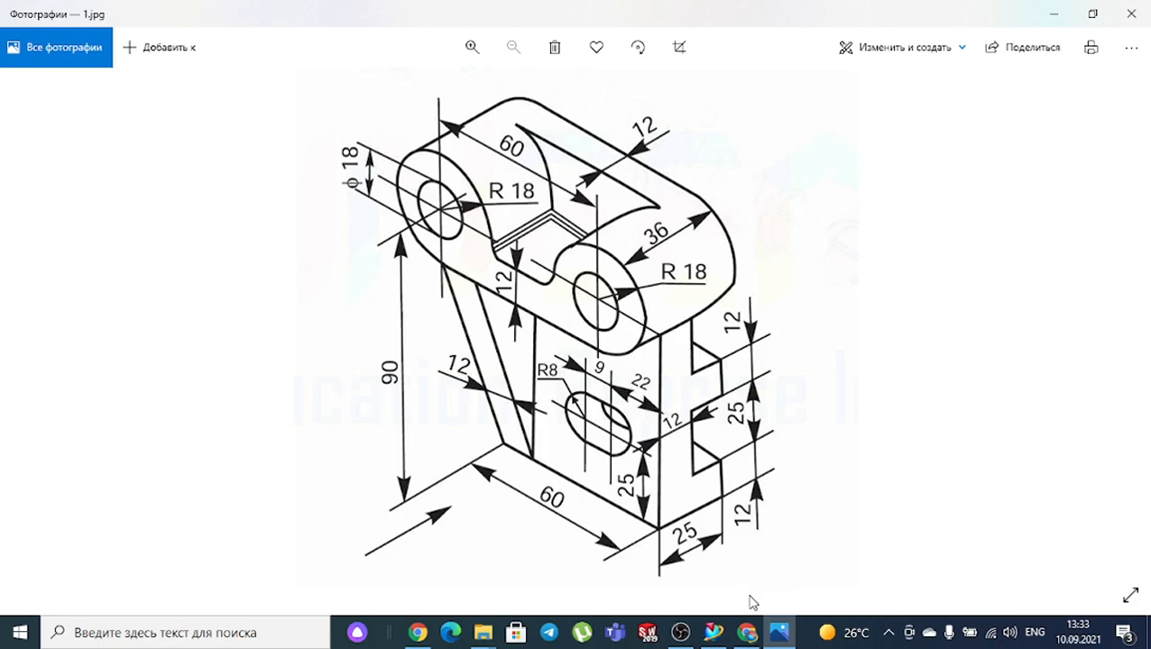
Switch back to NX and dimension the rectangle's nearer vertical side 22 mm from the support's outer vertical edge
left_click(713, 634)
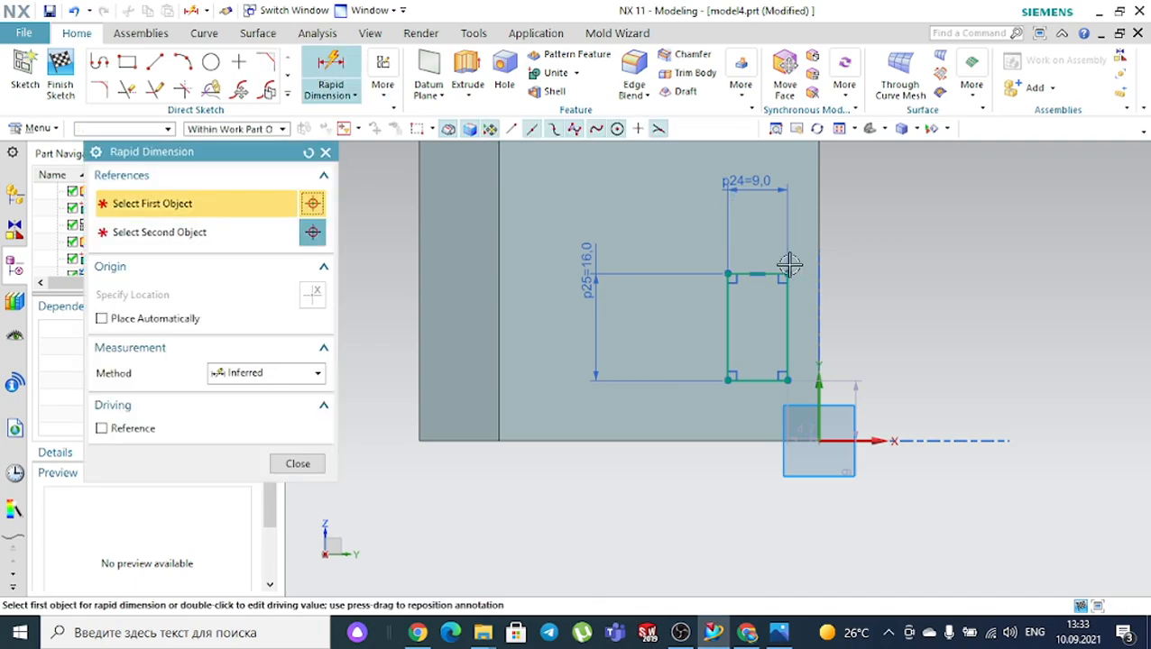
left_click(822, 266)
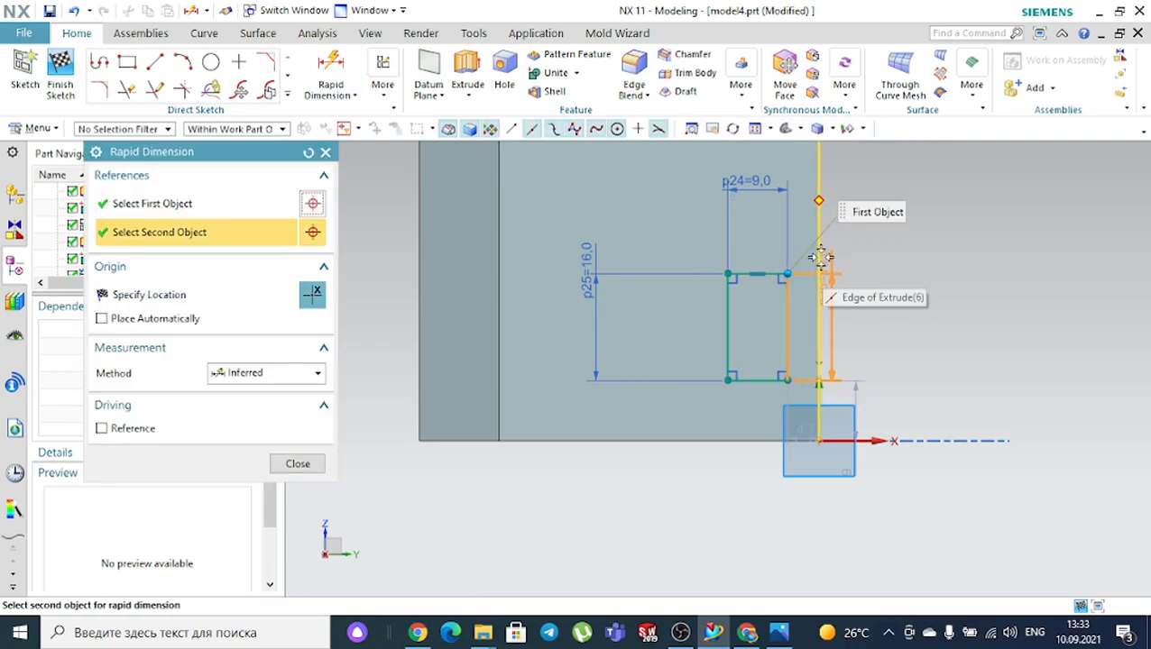
left_click(818, 202)
left_click(1005, 290)
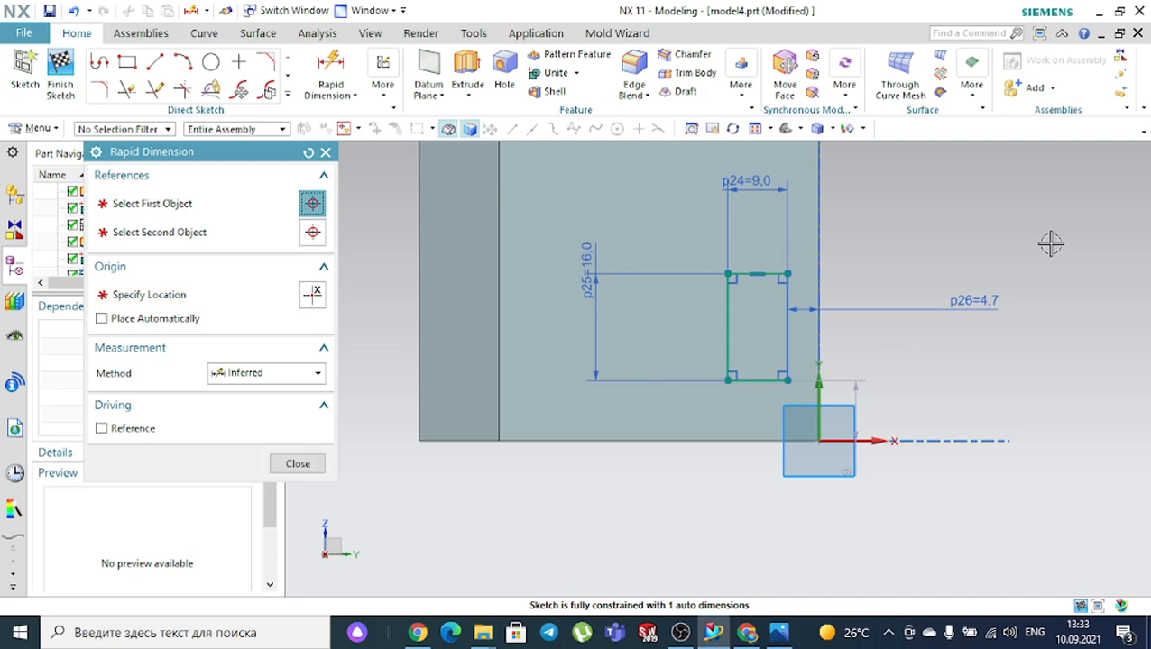
type("22")
key("Return")
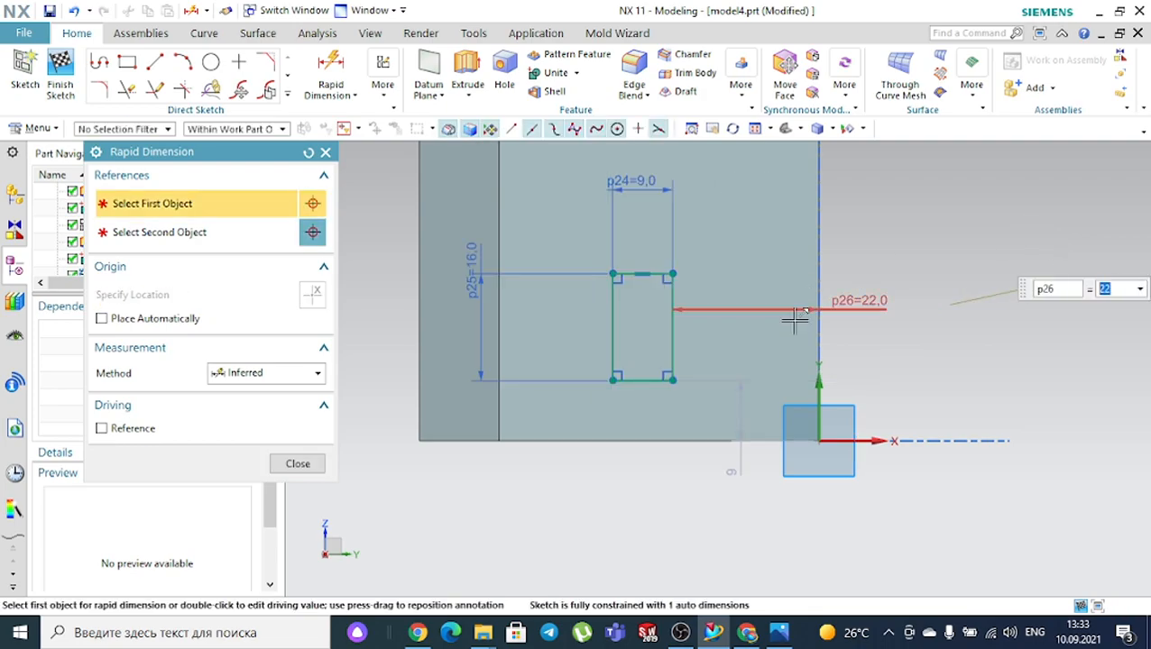
Dimension the rectangle's lower side 25 mm above the support's bottom edge
left_click(627, 401)
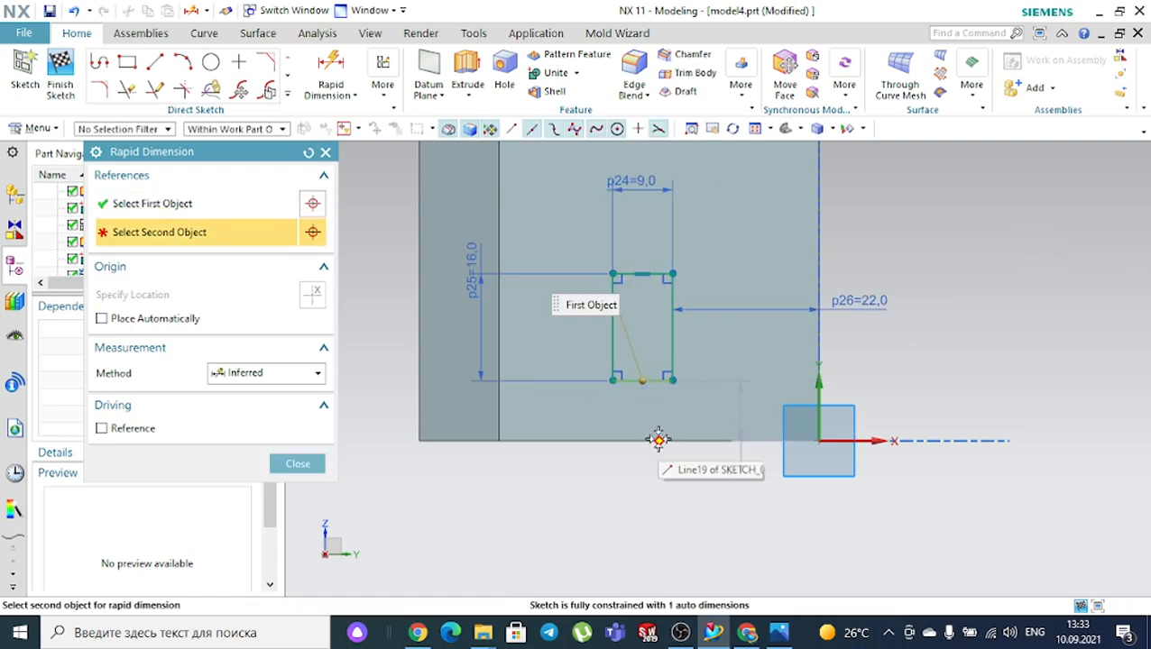
left_click(657, 440)
left_click(1055, 530)
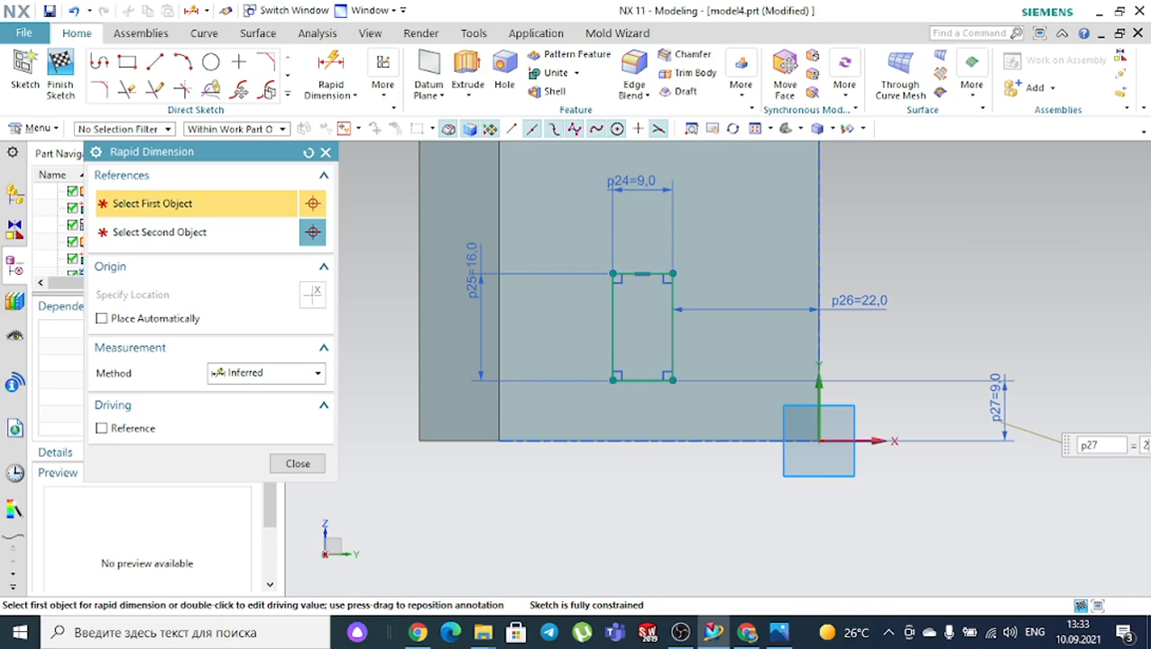
type("25")
key("Return")
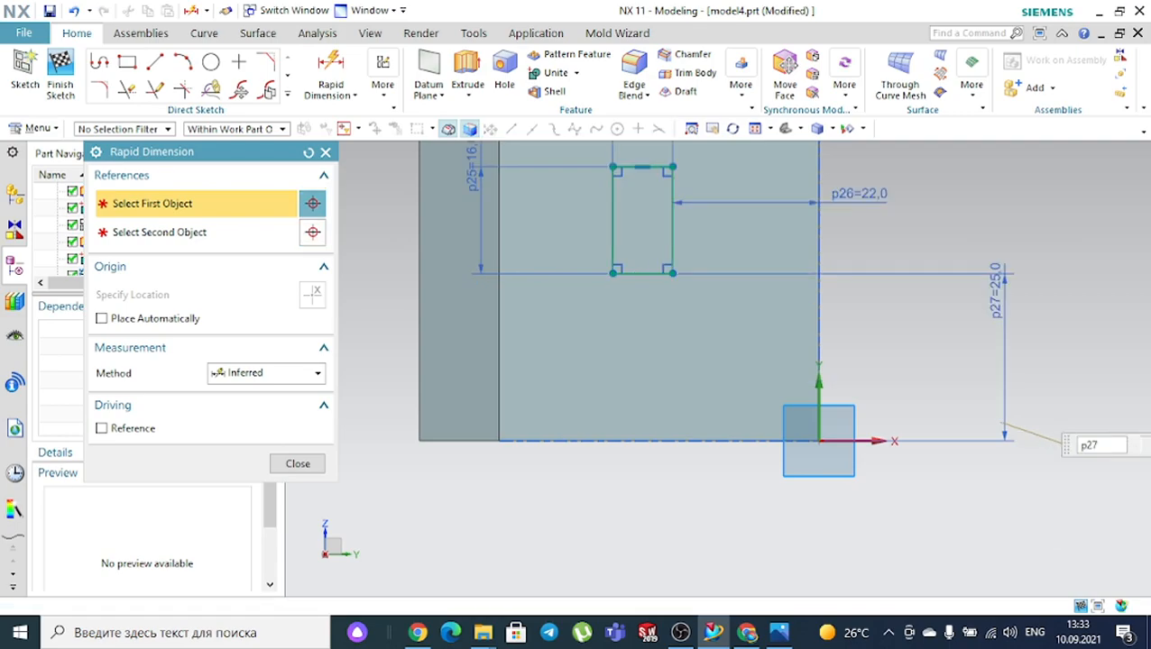
key("Escape")
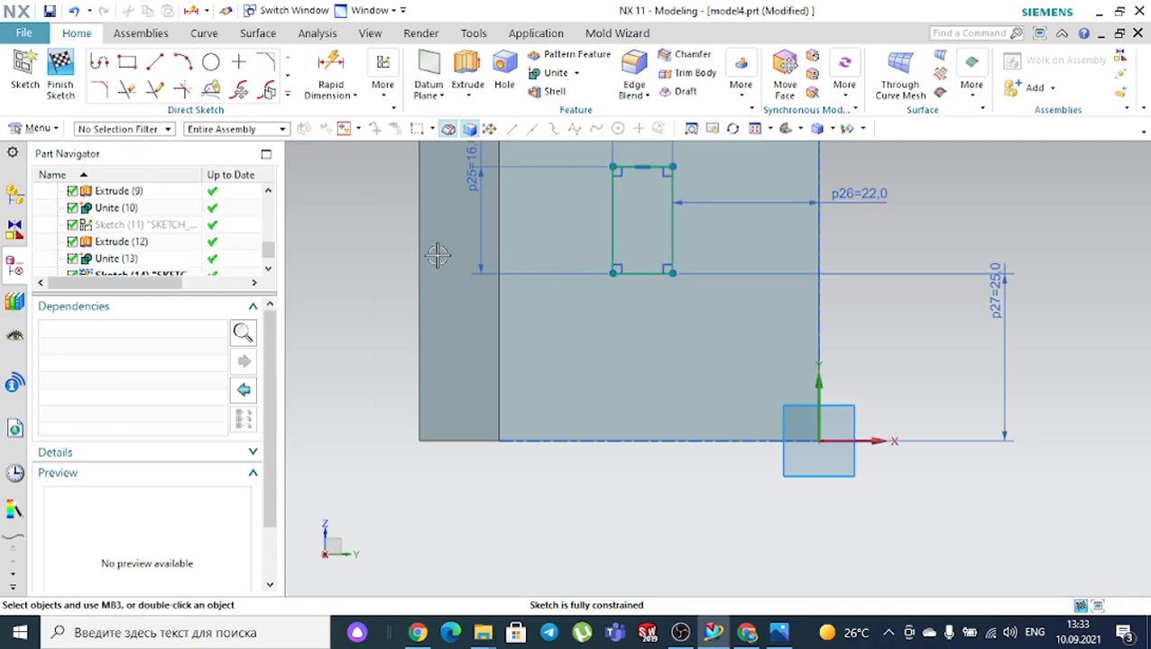
Draw outward semicircular arcs across both vertical sides of the rectangle, joining its upper and lower corners
scroll(435, 255, "down", 3)
scroll(559, 155, "up", 2)
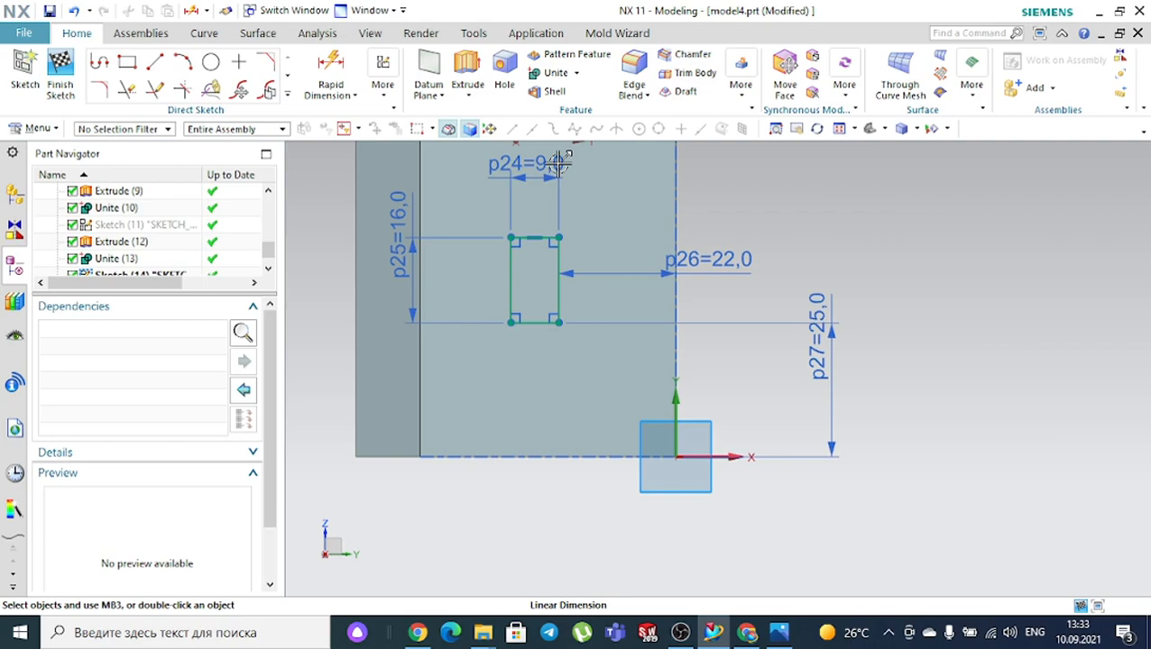
left_click(181, 63)
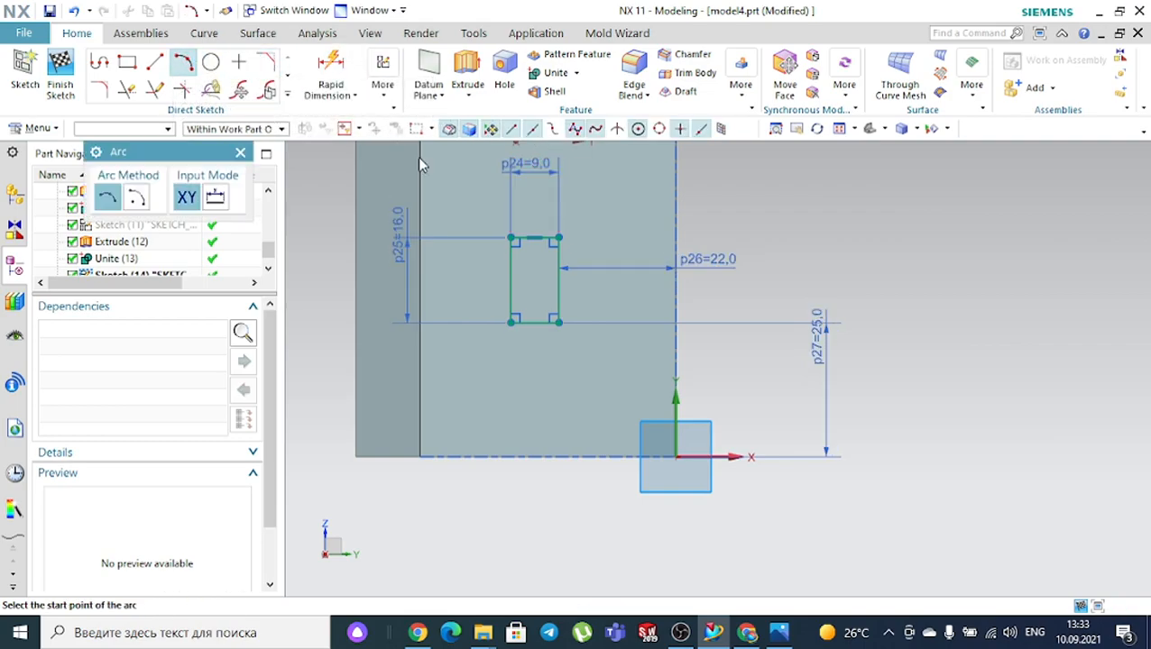
left_click(560, 237)
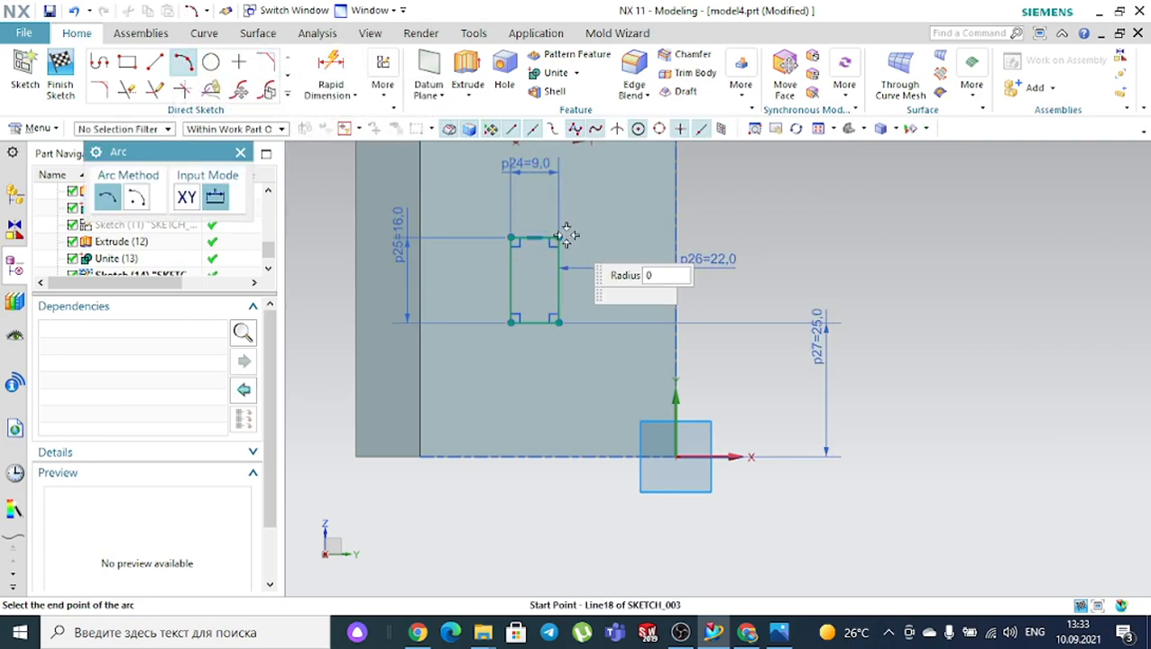
left_click(560, 323)
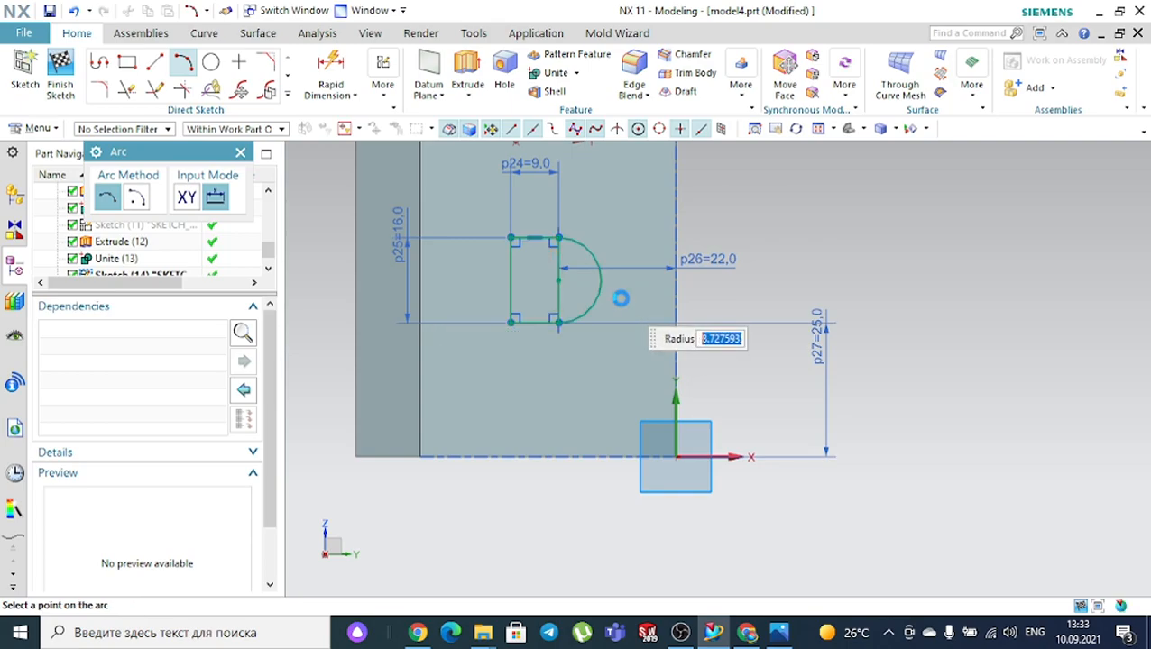
left_click(618, 298)
left_click(511, 321)
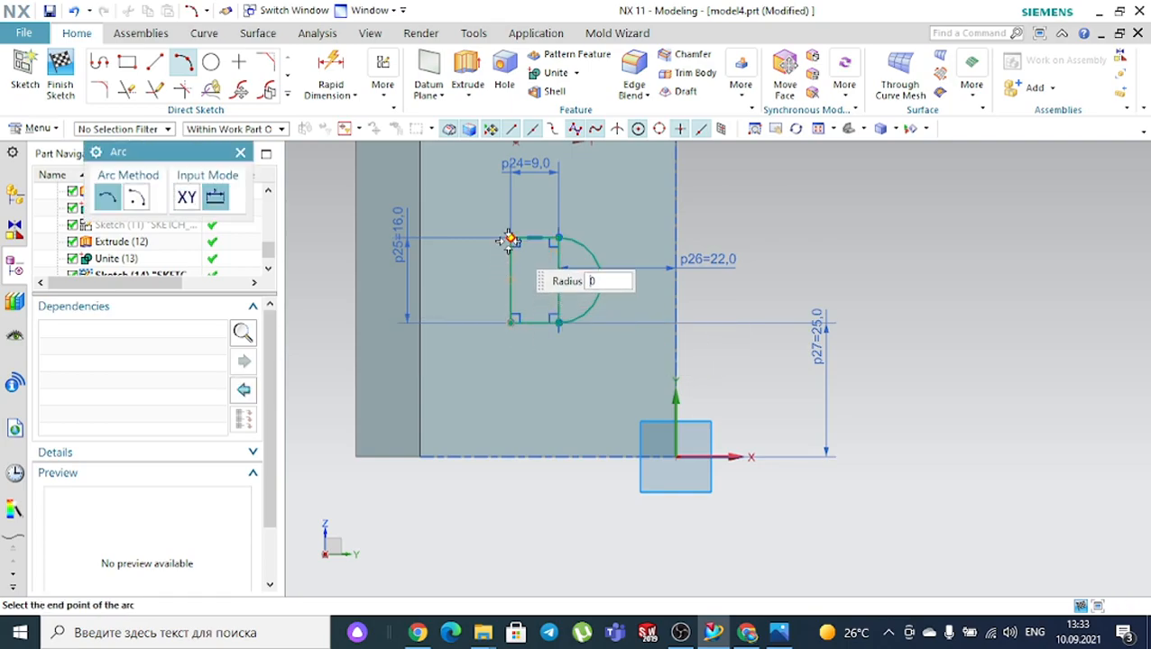
left_click(511, 240)
left_click(468, 280)
key("Escape")
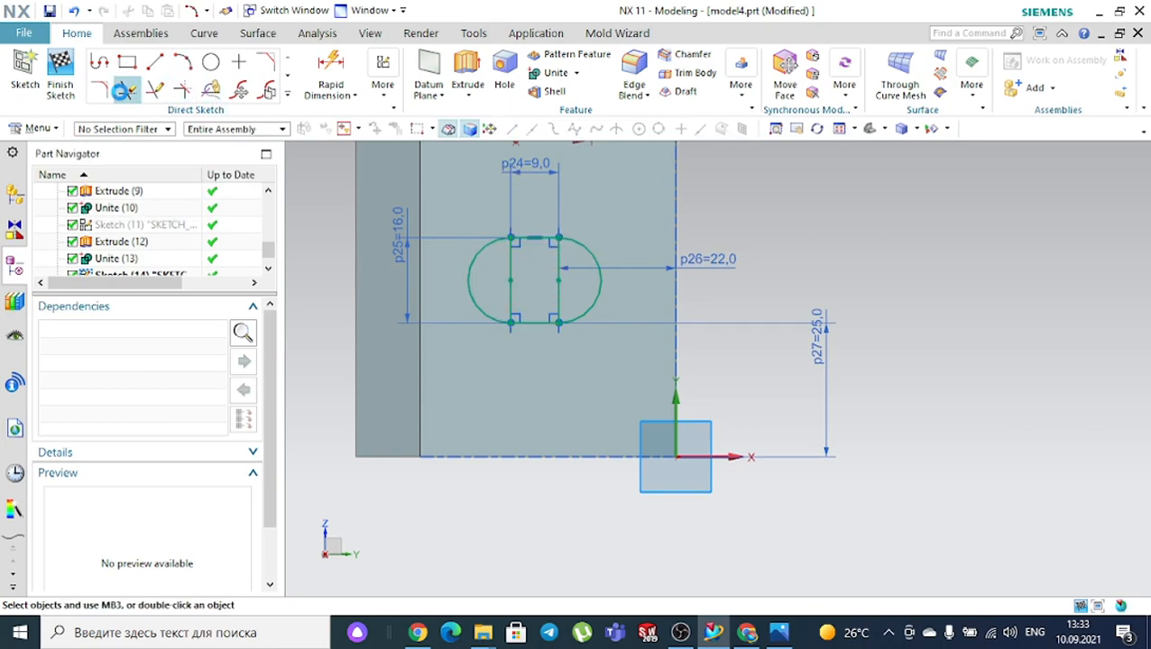
Trim away the rectangle's two vertical sides to leave a closed slot outline, and finish the sketch
left_click(124, 89)
left_click(513, 270)
left_click(558, 257)
left_click(320, 308)
middle_click_drag(398, 308, 866, 262)
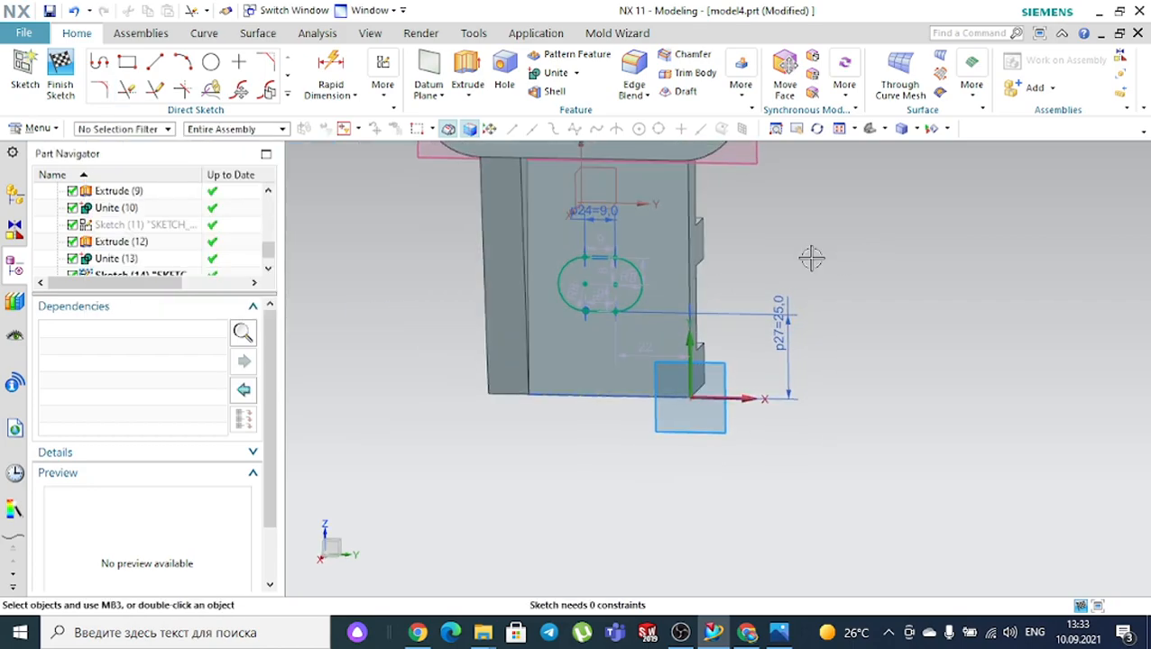
left_click(60, 65)
middle_click_drag(837, 257, 857, 298)
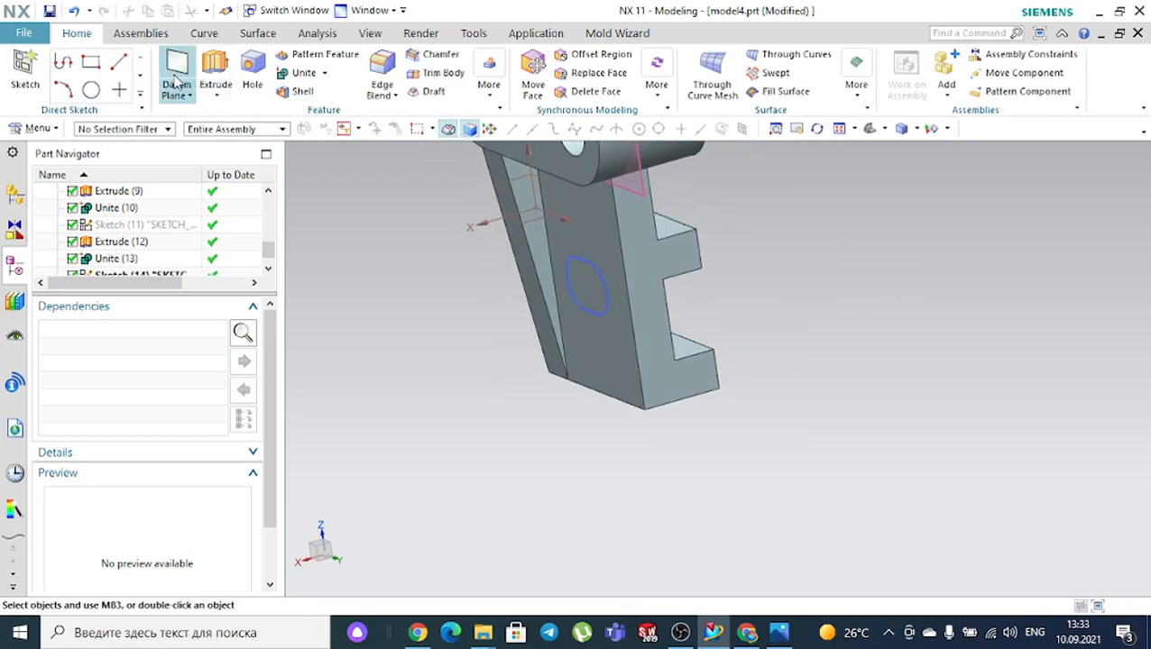
left_click(215, 70)
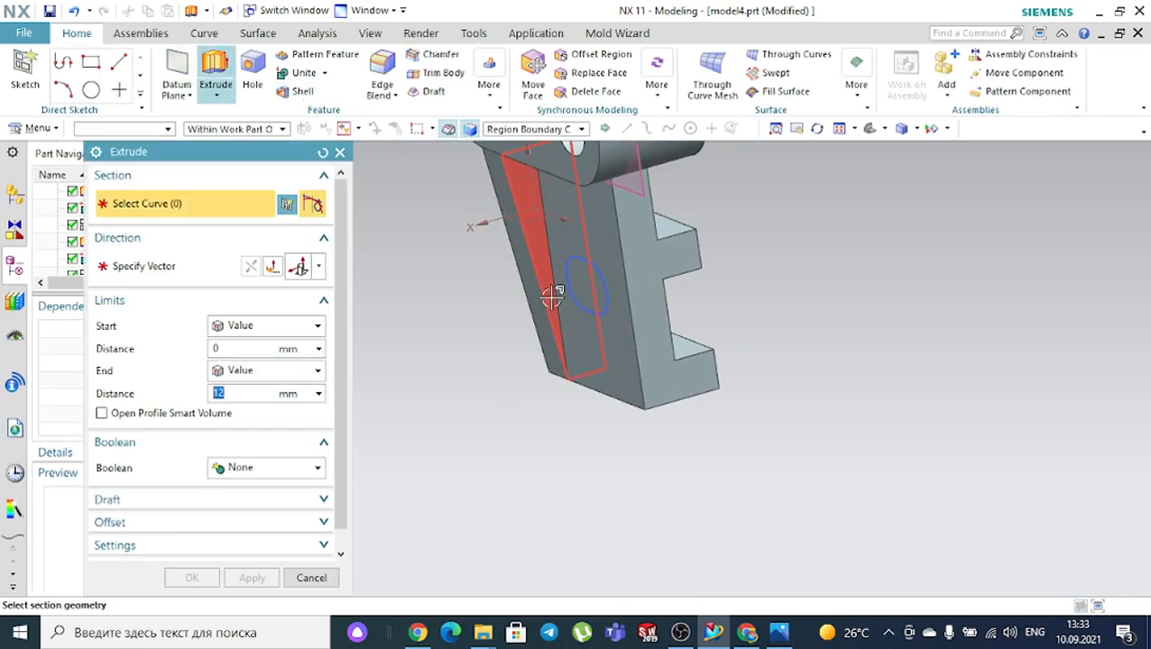
left_click(593, 281)
left_click_drag(554, 298, 696, 261)
middle_click_drag(760, 279, 758, 272)
mouse_move(442, 275)
middle_mouse_down()
mouse_move(481, 276)
mouse_move(452, 259)
middle_mouse_up()
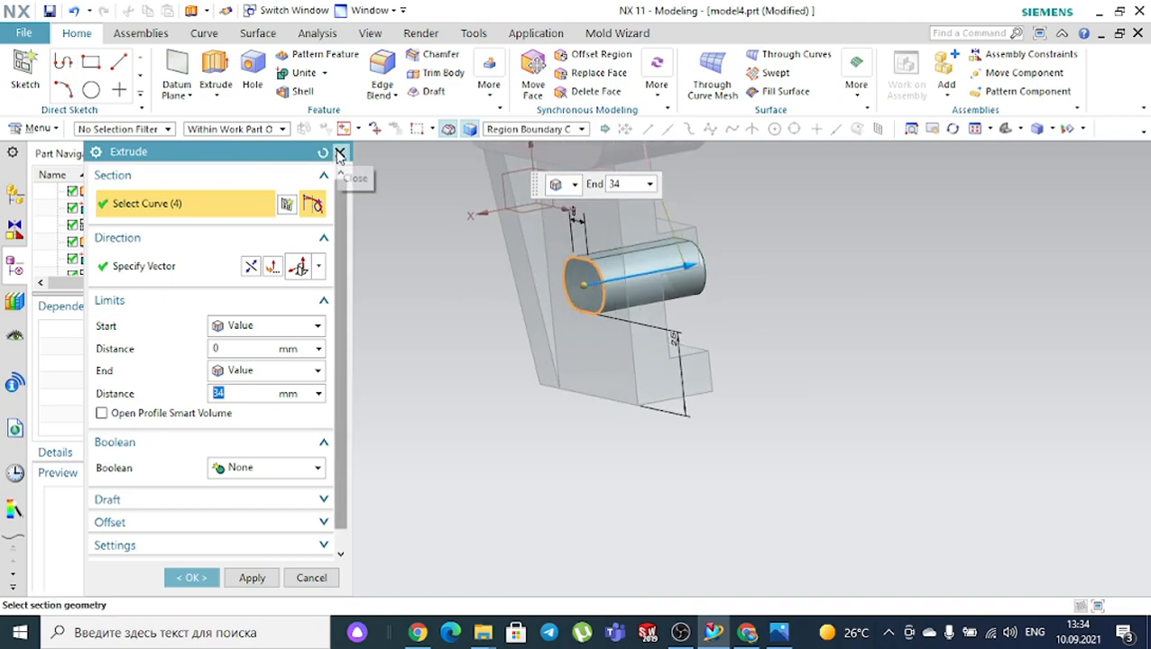
left_click(339, 153)
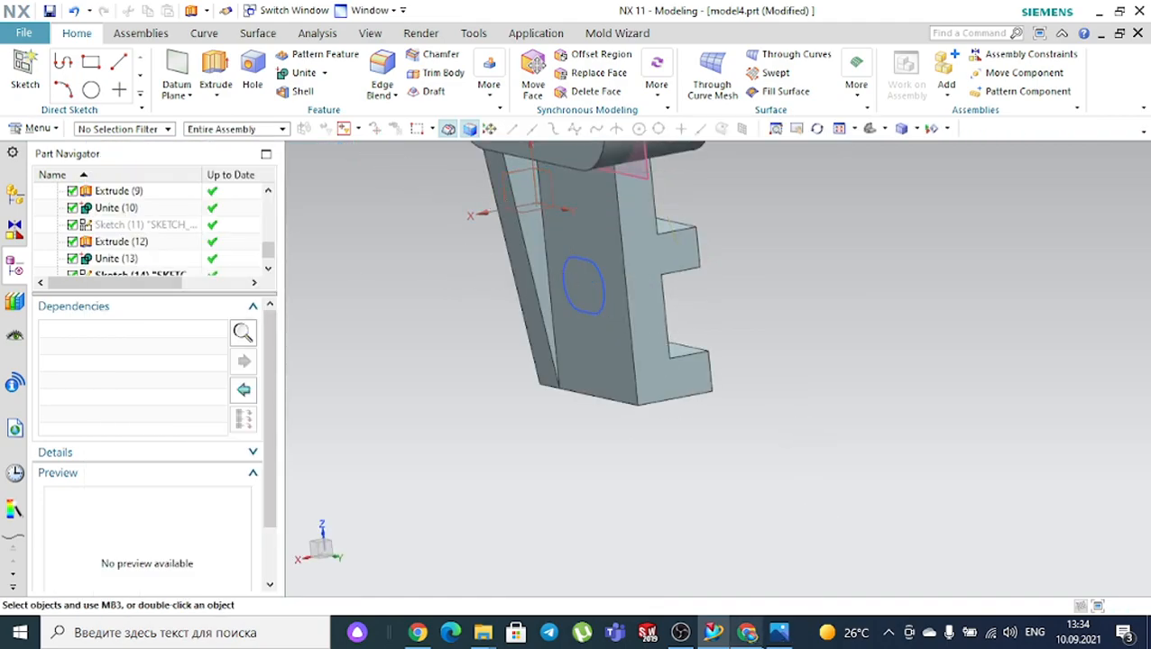
Check the slot's height reference in the drawing, and delete the 25 mm vertical dimension from the reopened slot sketch
left_click(778, 634)
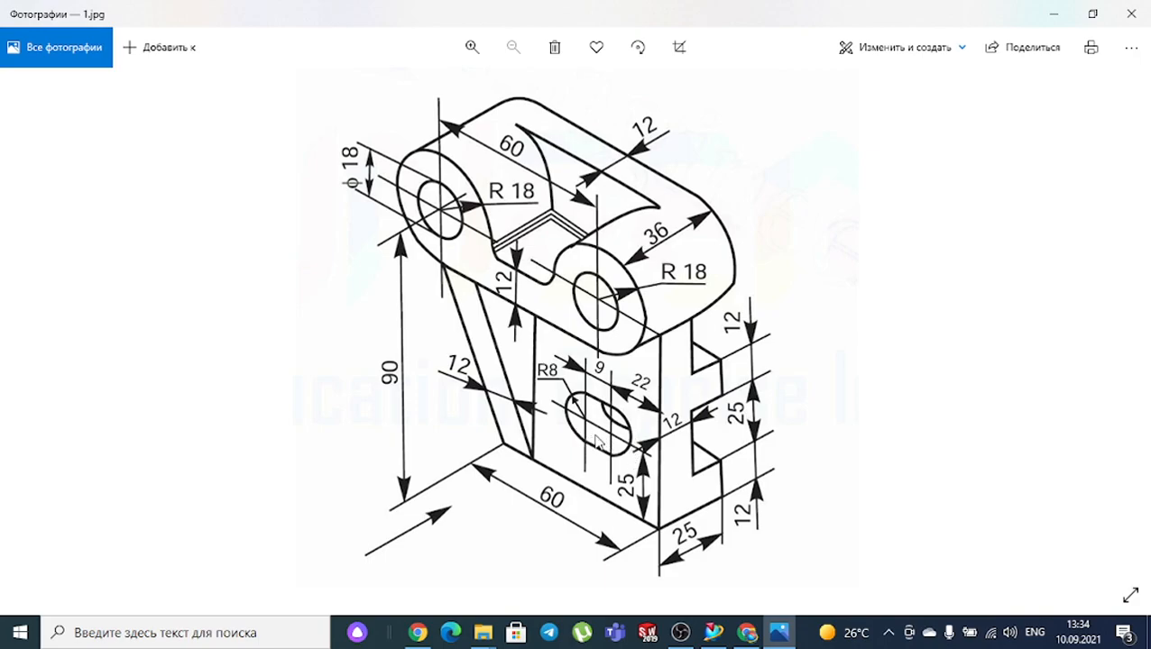
left_click(713, 632)
double_click(610, 287)
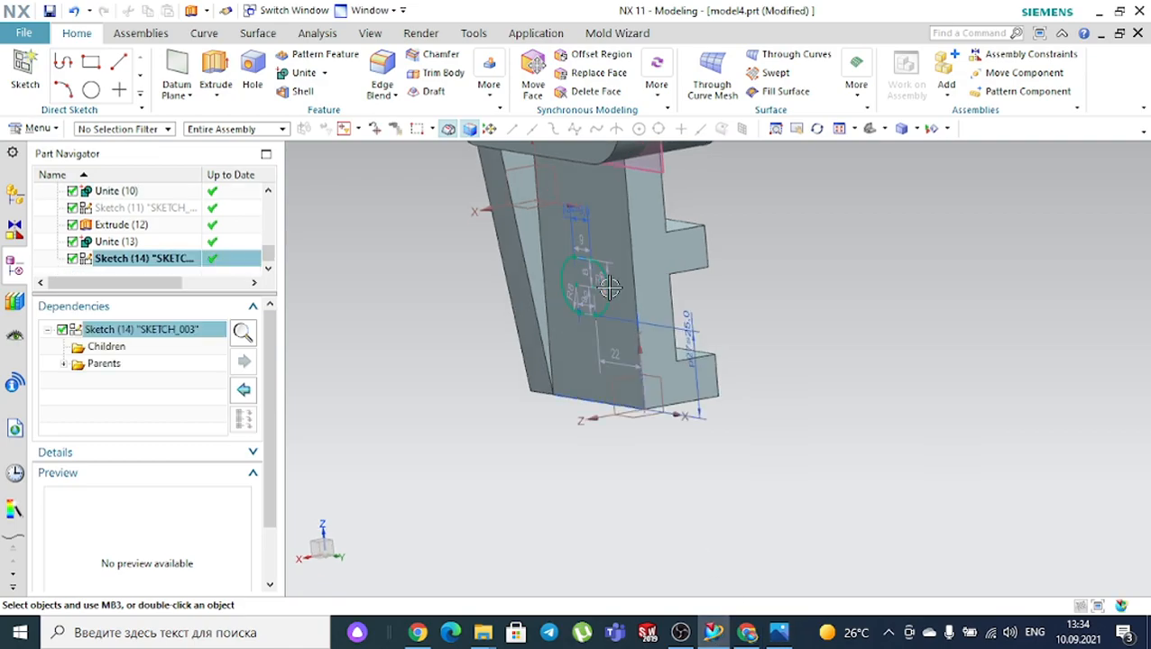
left_click(911, 385)
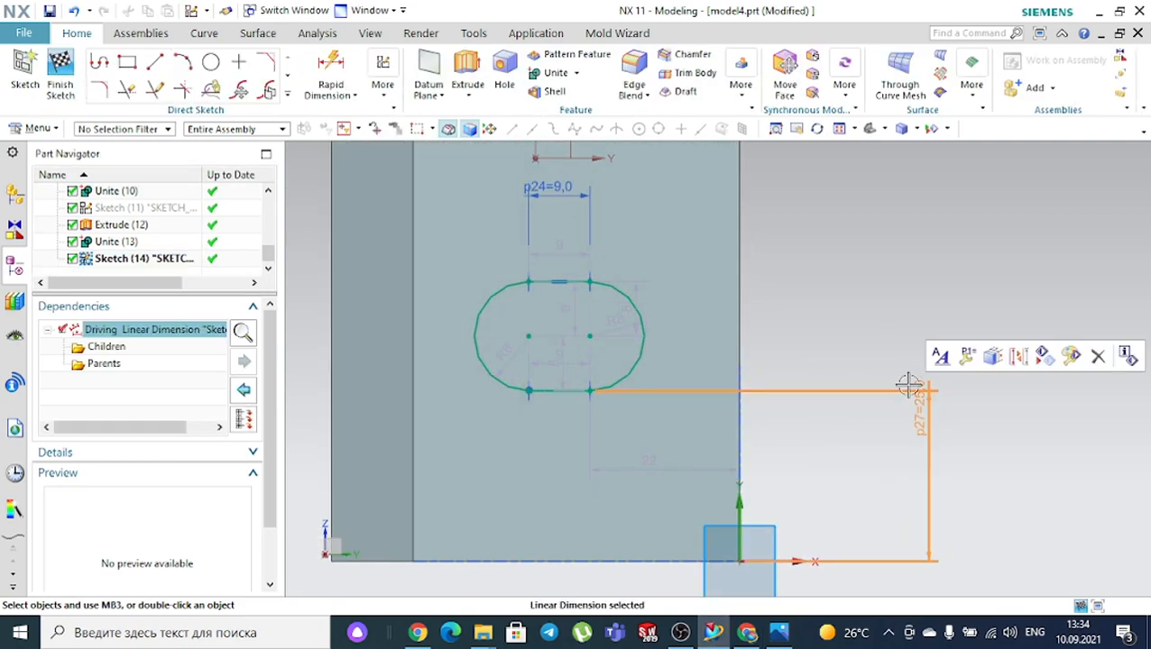
key("Delete")
Dimension the slot's outer arc centre 25 mm above the support's bottom edge and finish the sketch
left_click(330, 72)
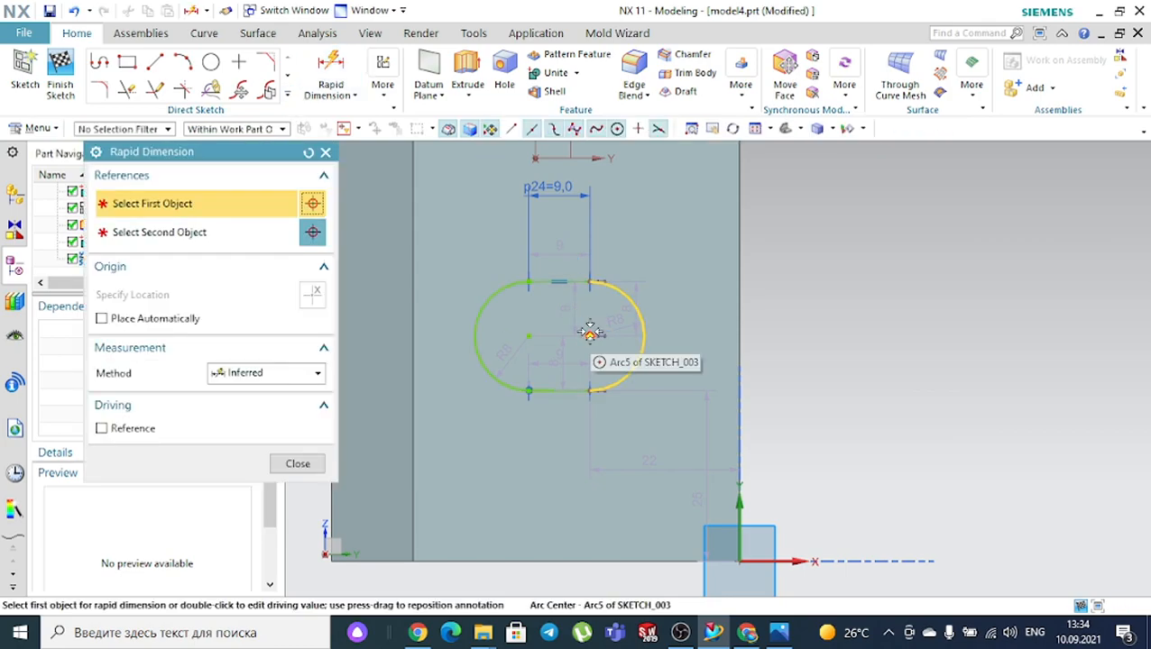
left_click(589, 337)
left_click(624, 560)
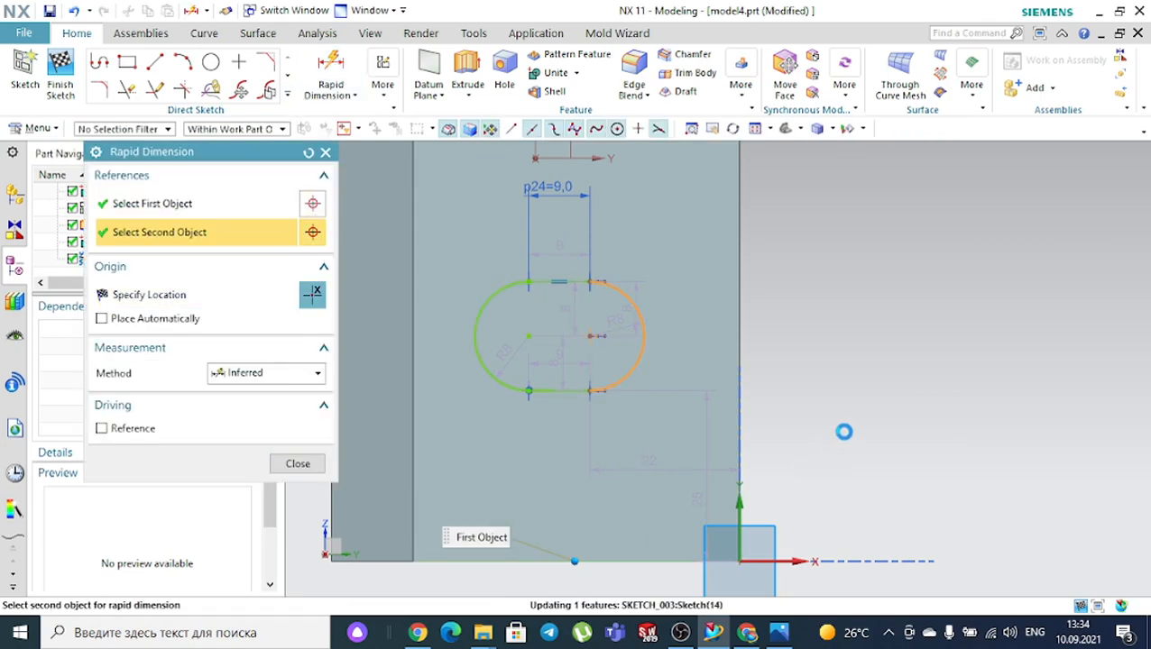
left_click(973, 432)
type("25")
key("Return")
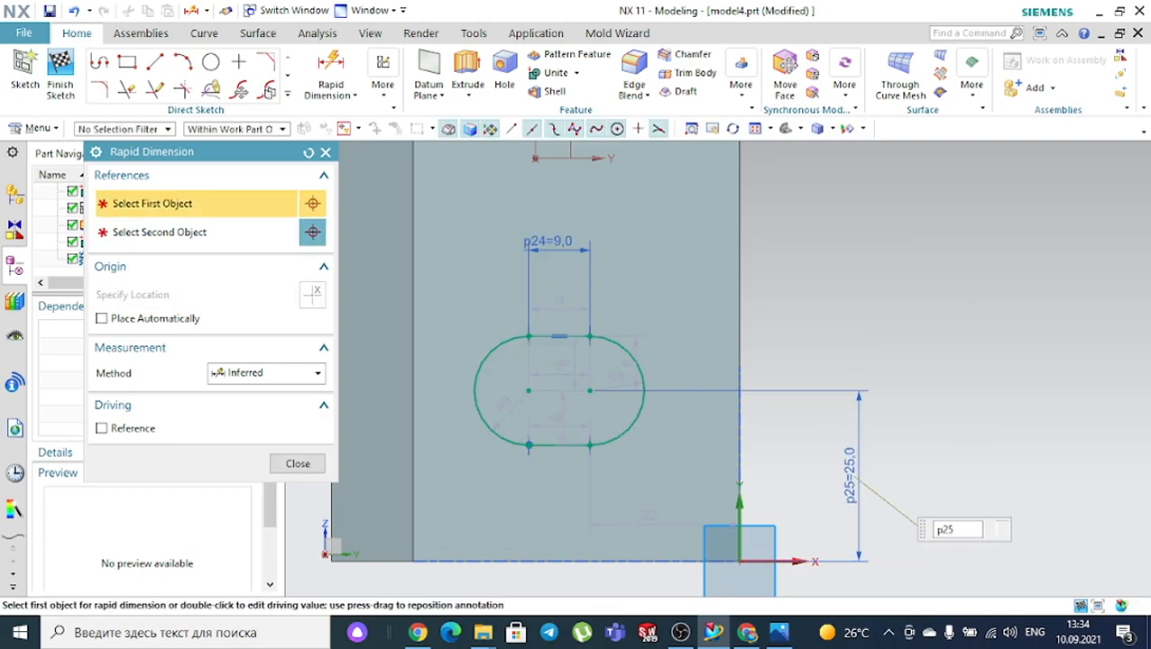
left_click(324, 152)
left_click(63, 76)
Extrude the slot profile 36 mm through the support, subtracting it from the main bracket body
middle_click_drag(814, 187, 767, 239)
left_click(215, 75)
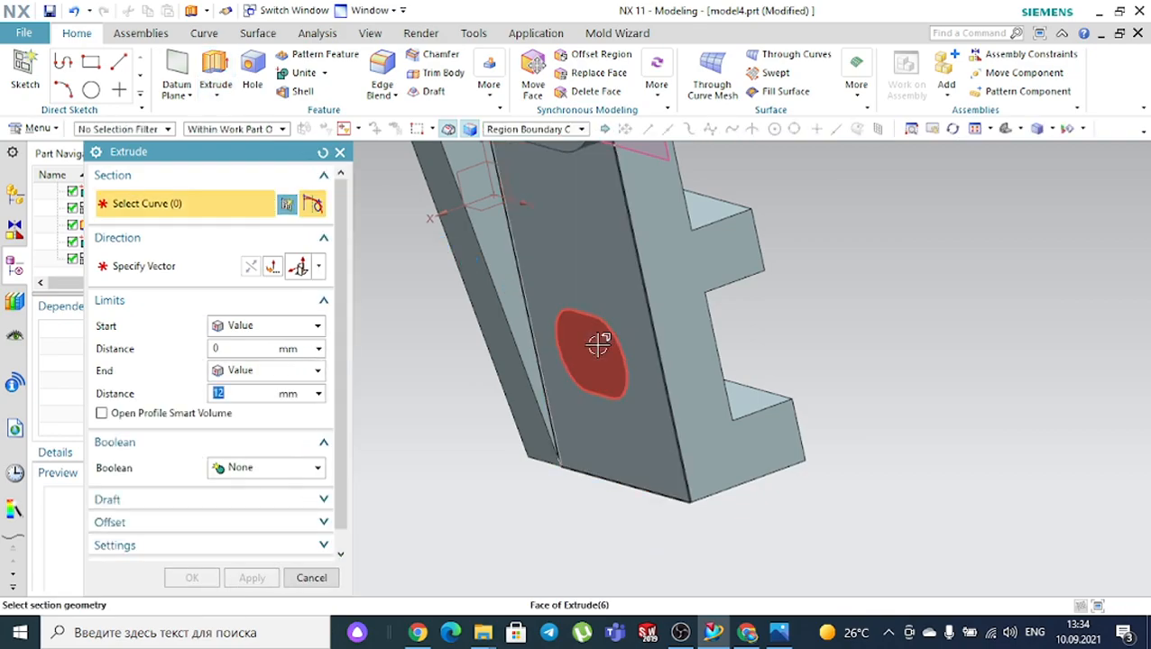
left_click(597, 348)
left_click_drag(547, 372, 885, 346)
middle_click_drag(885, 346, 860, 344)
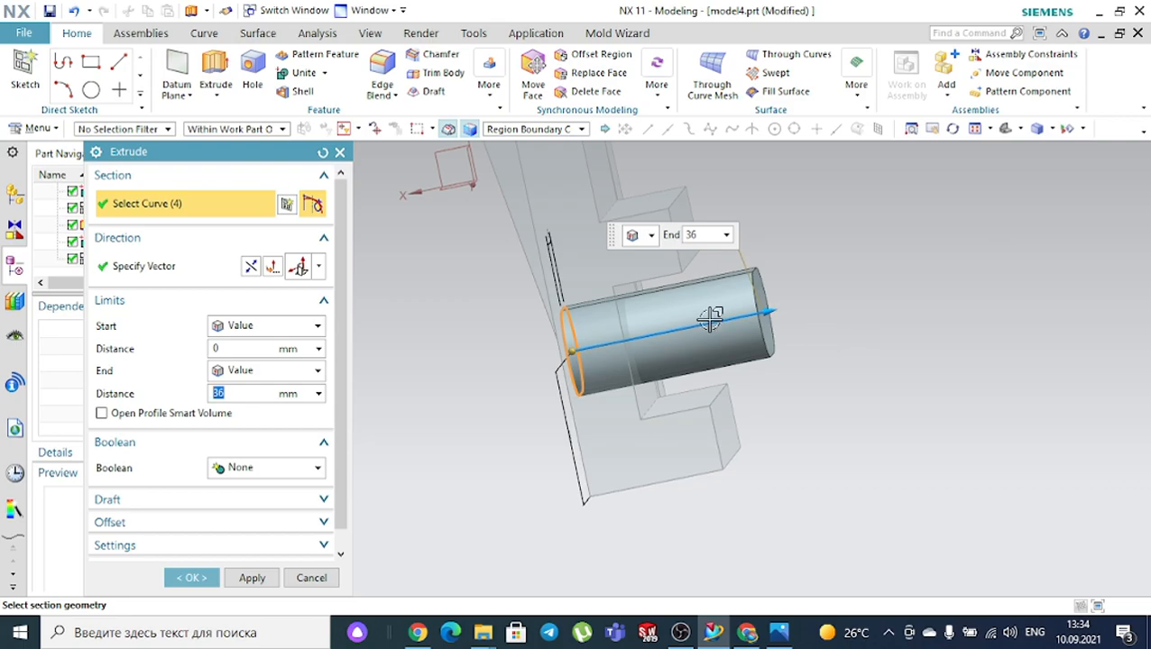
left_click(247, 468)
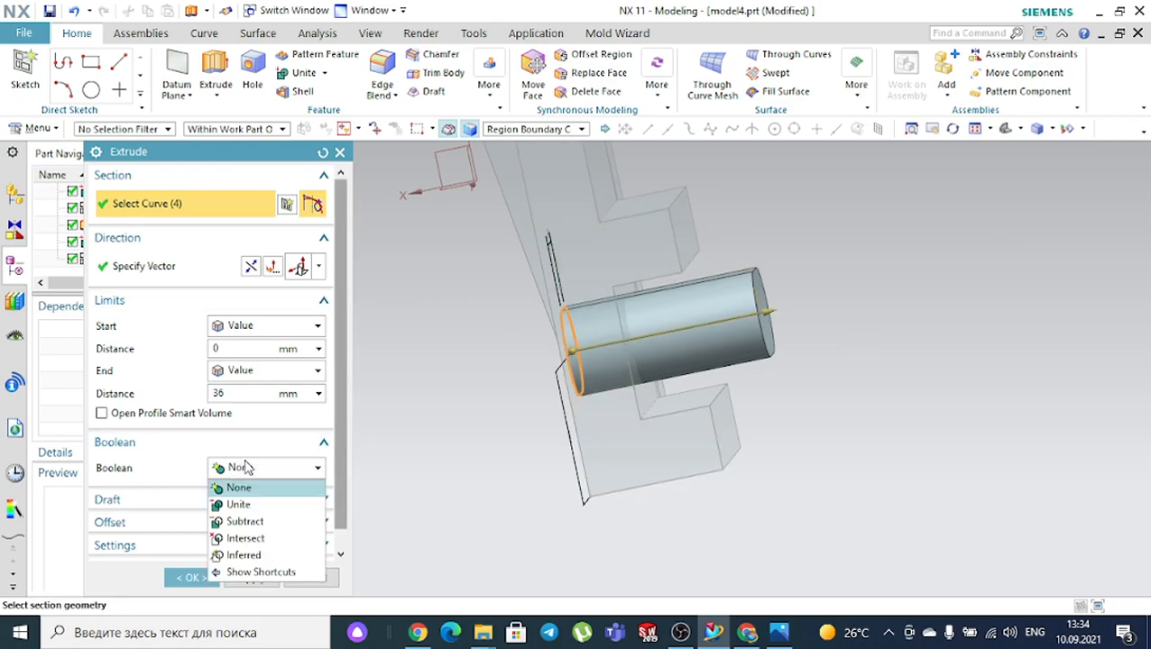
left_click(244, 522)
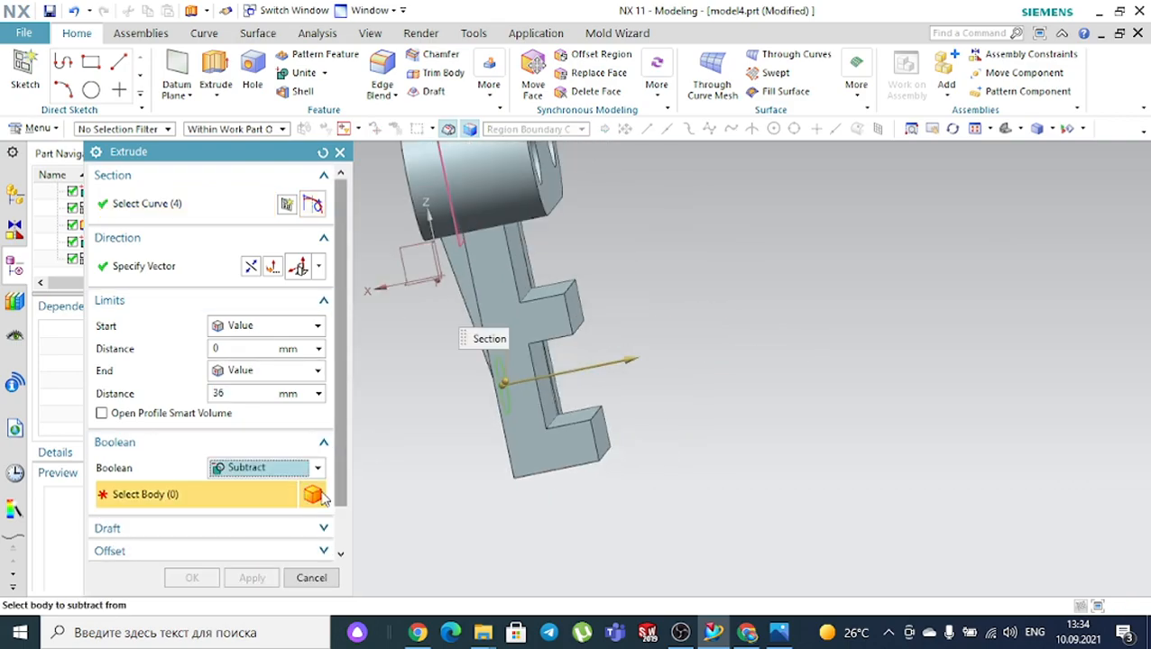
middle_click_drag(380, 492, 408, 493)
left_click(490, 320)
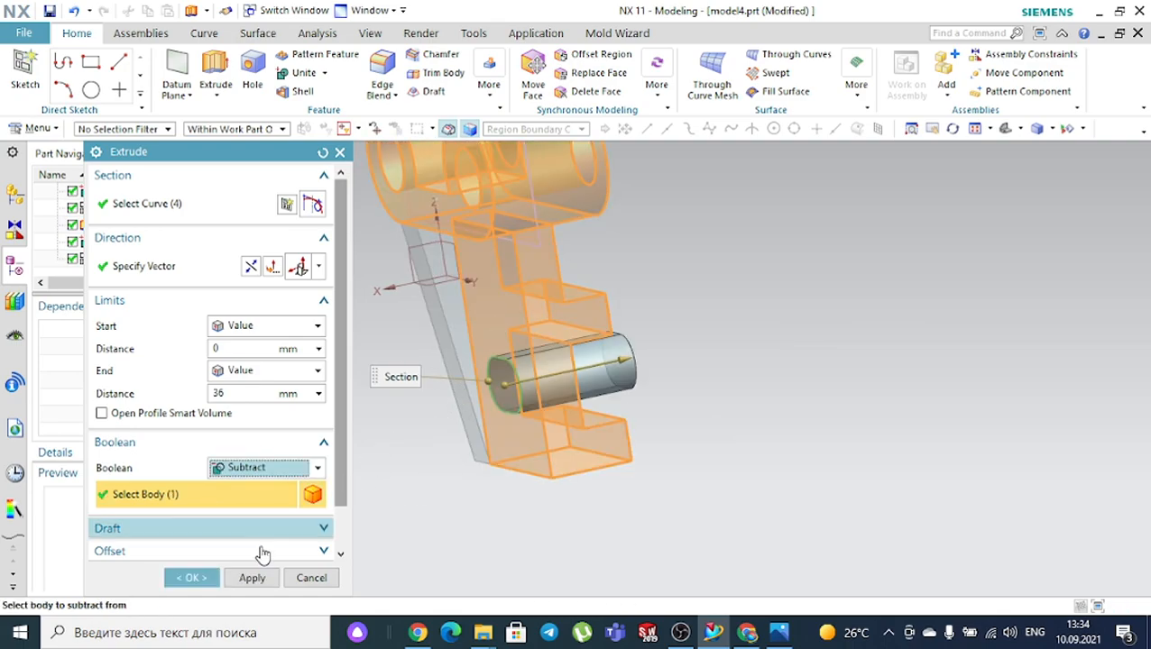
left_click(192, 577)
Hide the slot sketch and the fixed datum plane, and bring up the reference drawing again
middle_click_drag(390, 488, 456, 473)
left_click(533, 362)
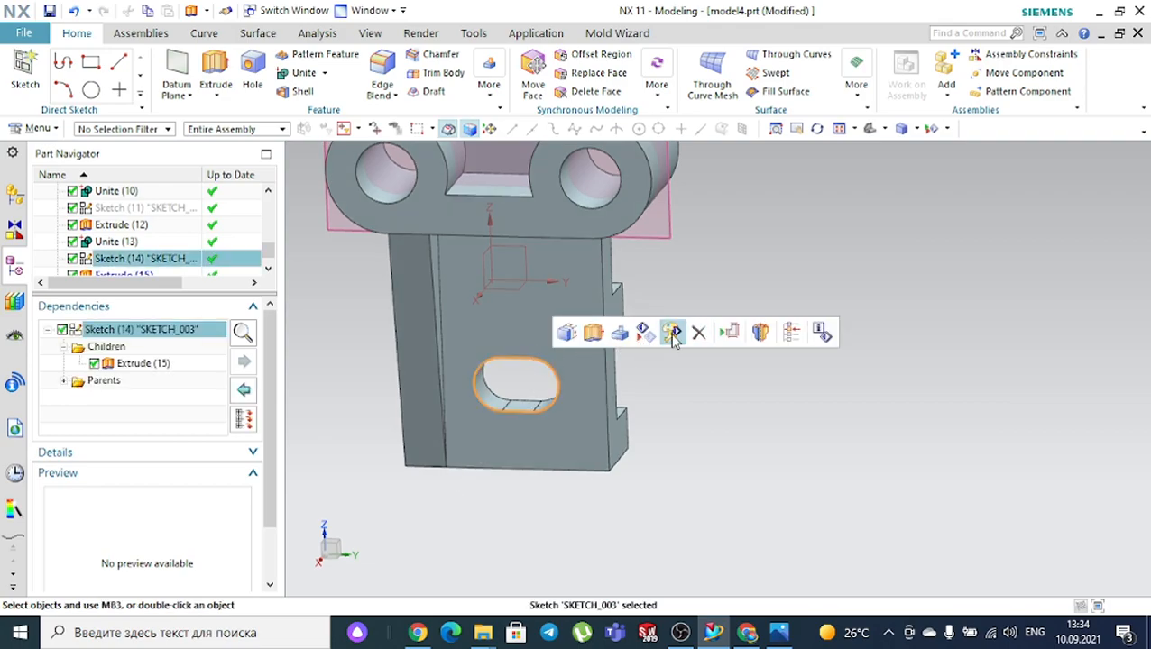
left_click(646, 337)
key("Home")
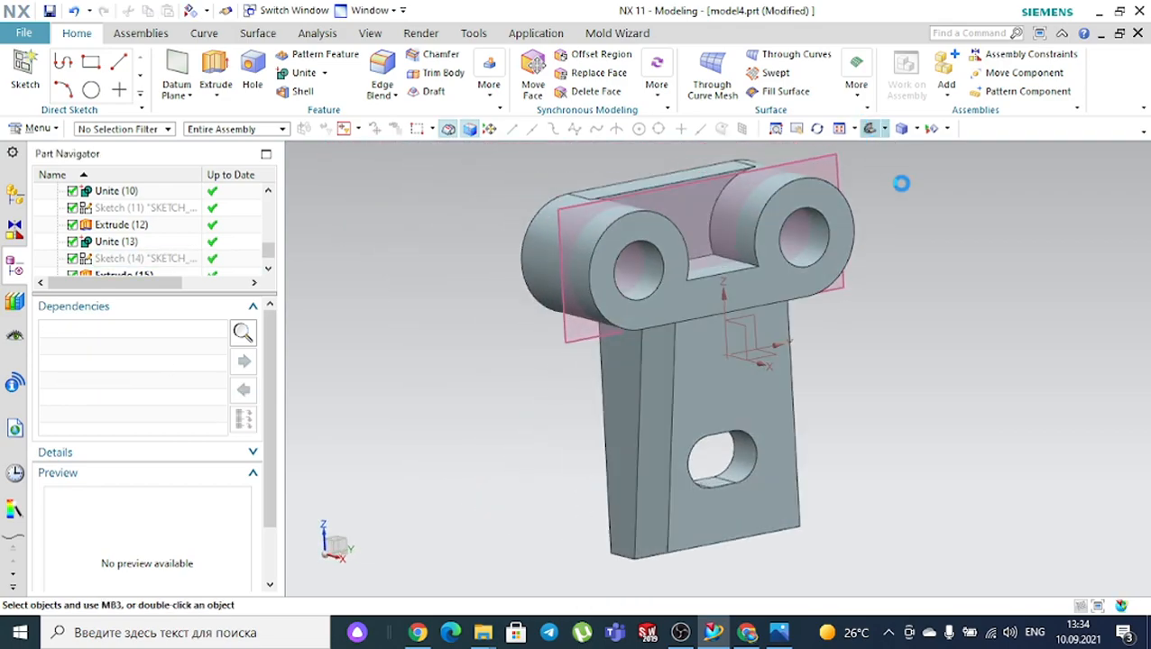
left_click(739, 192)
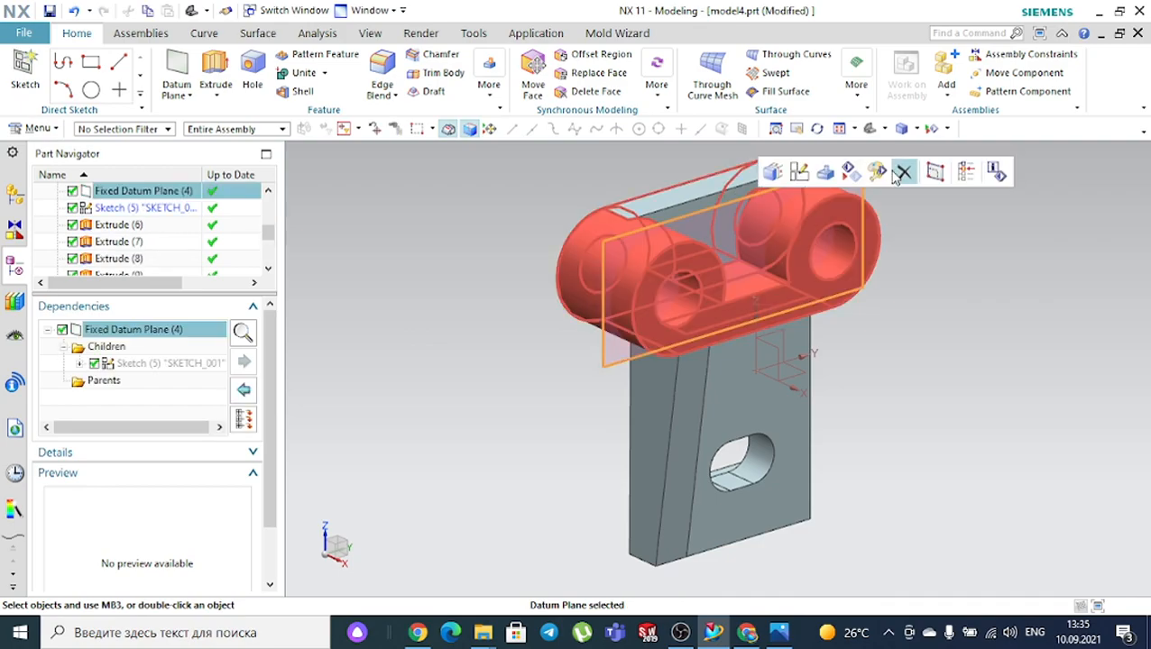
left_click(853, 171)
middle_click_drag(938, 283, 875, 297)
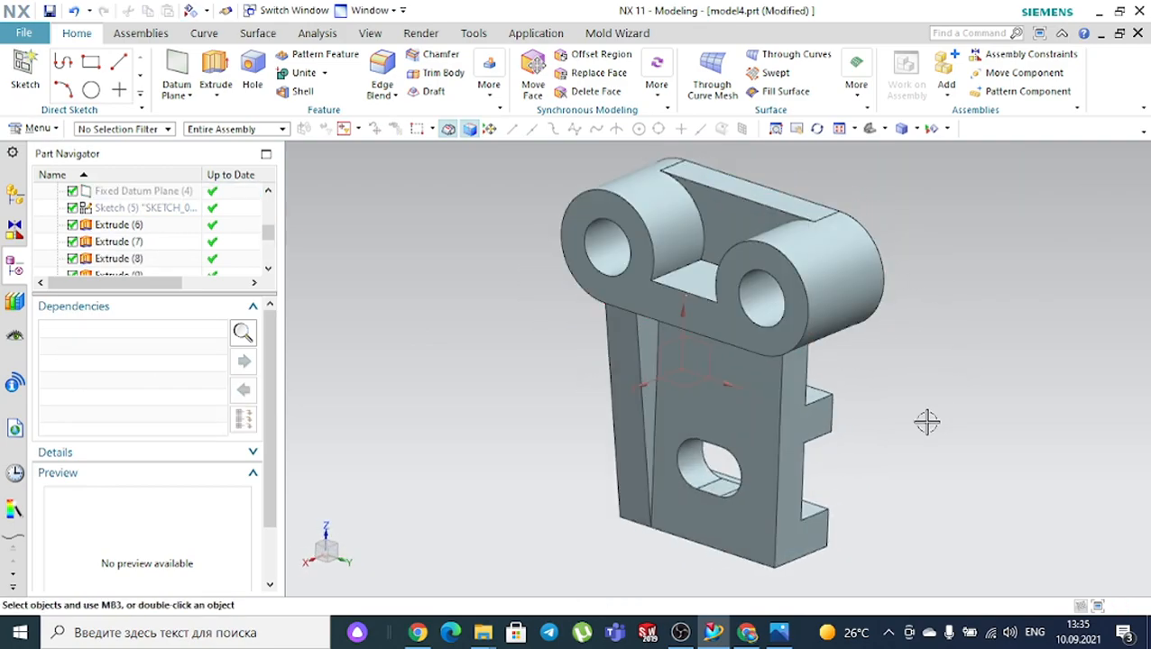
left_click(783, 630)
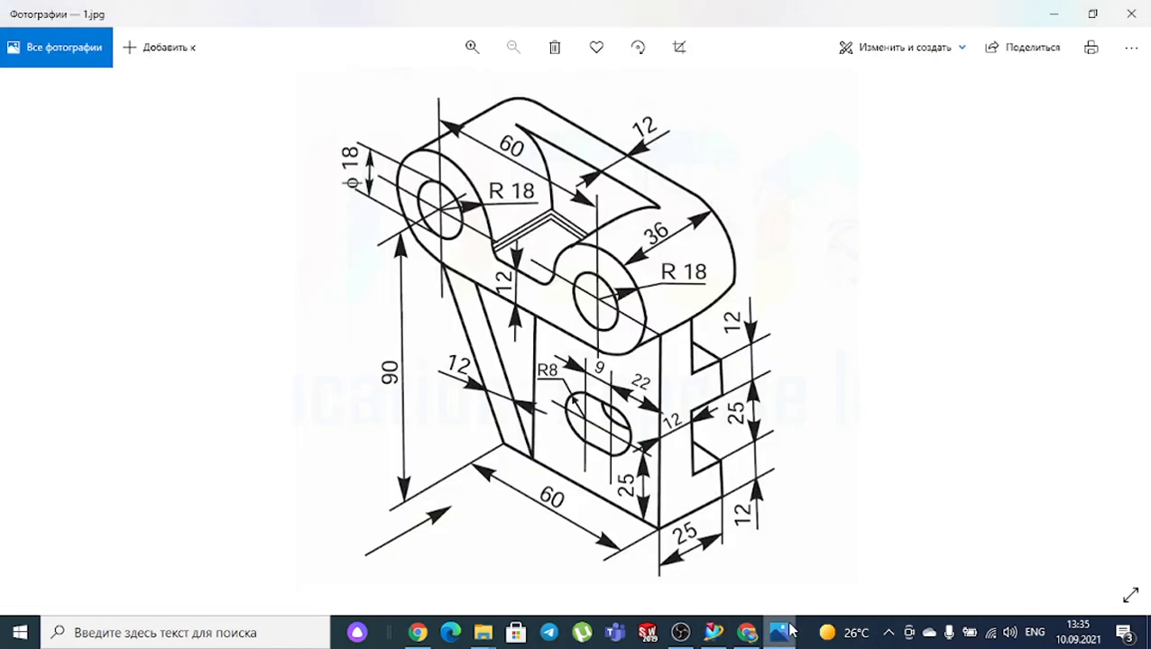
Open drawing 10.pdf from the Extrude and revolve folder, look over the flanged shaft's views, and return to the bracket model
left_click(782, 631)
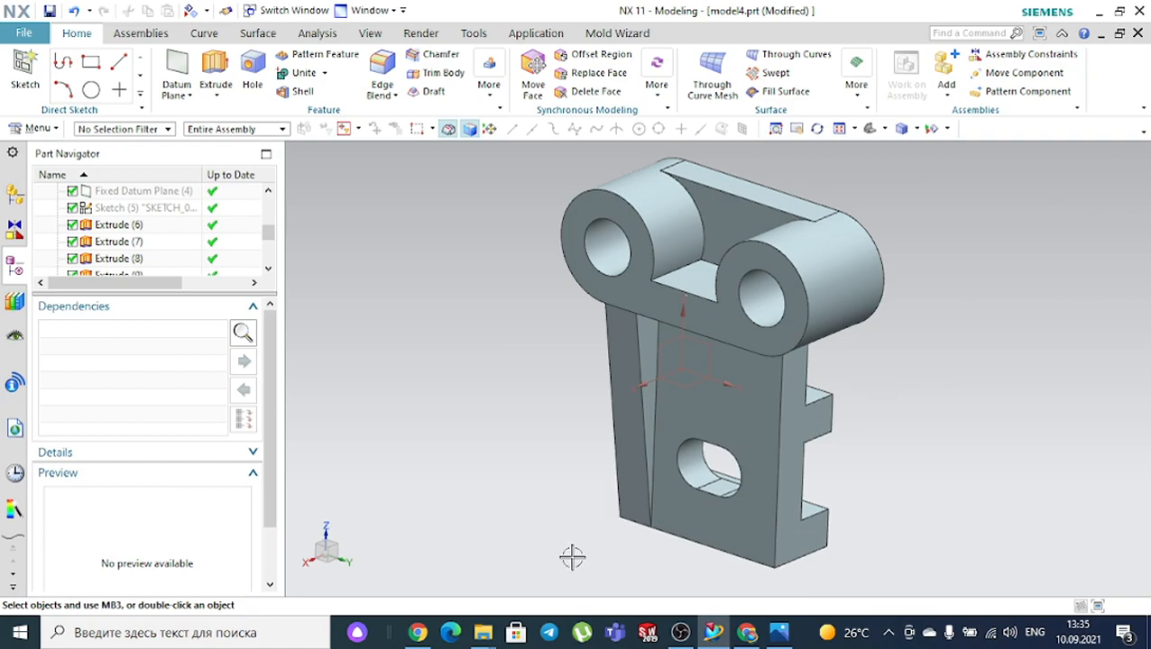
mouse_move(482, 632)
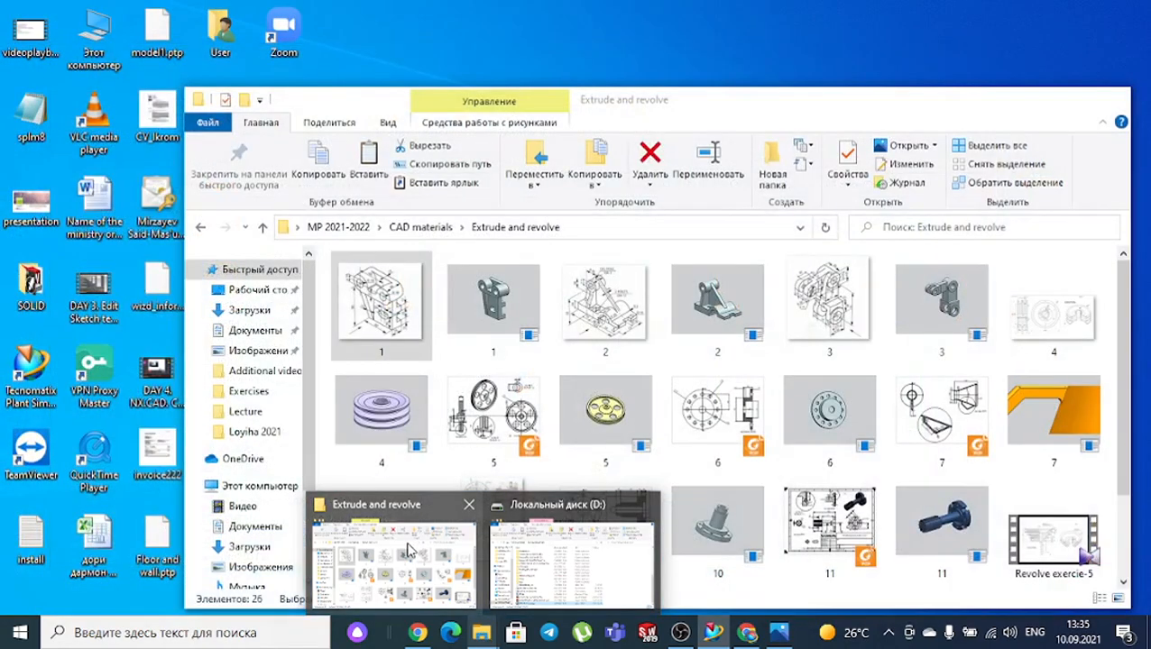
left_click(407, 550)
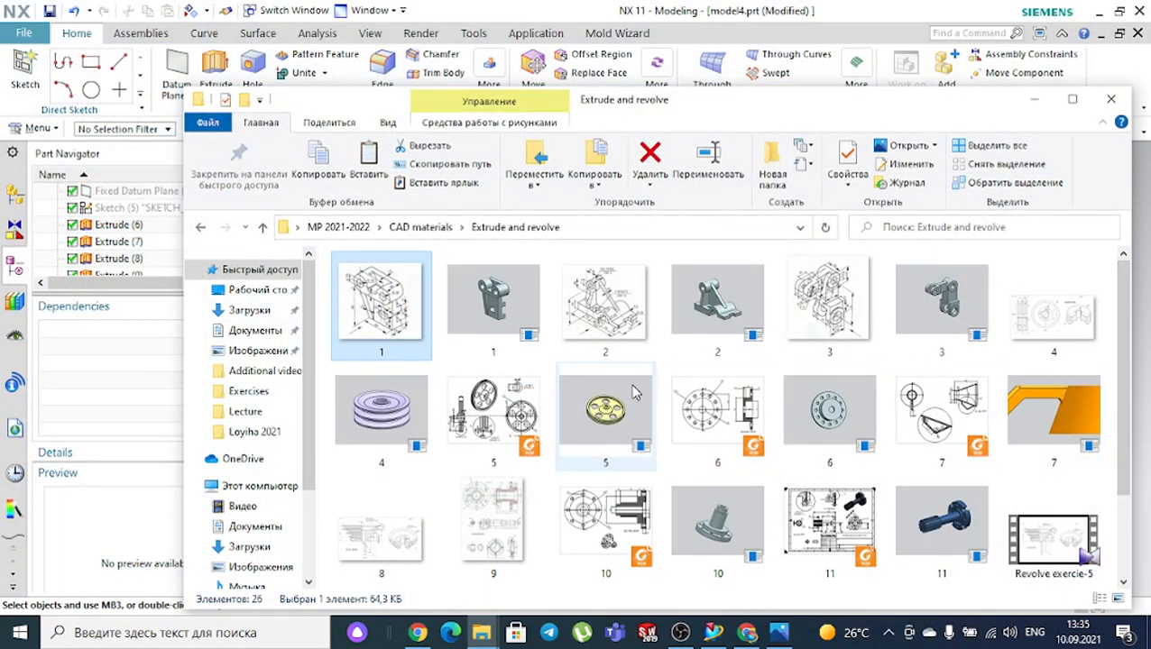
double_click(606, 523)
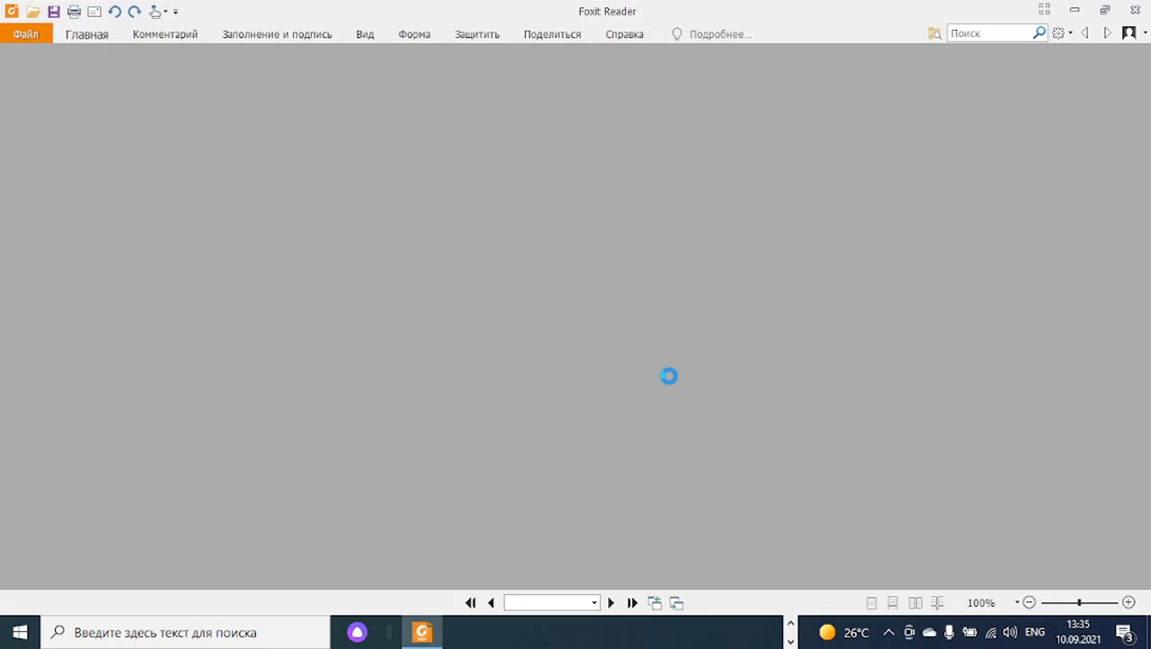
scroll(738, 349, "down", 2, "ctrl")
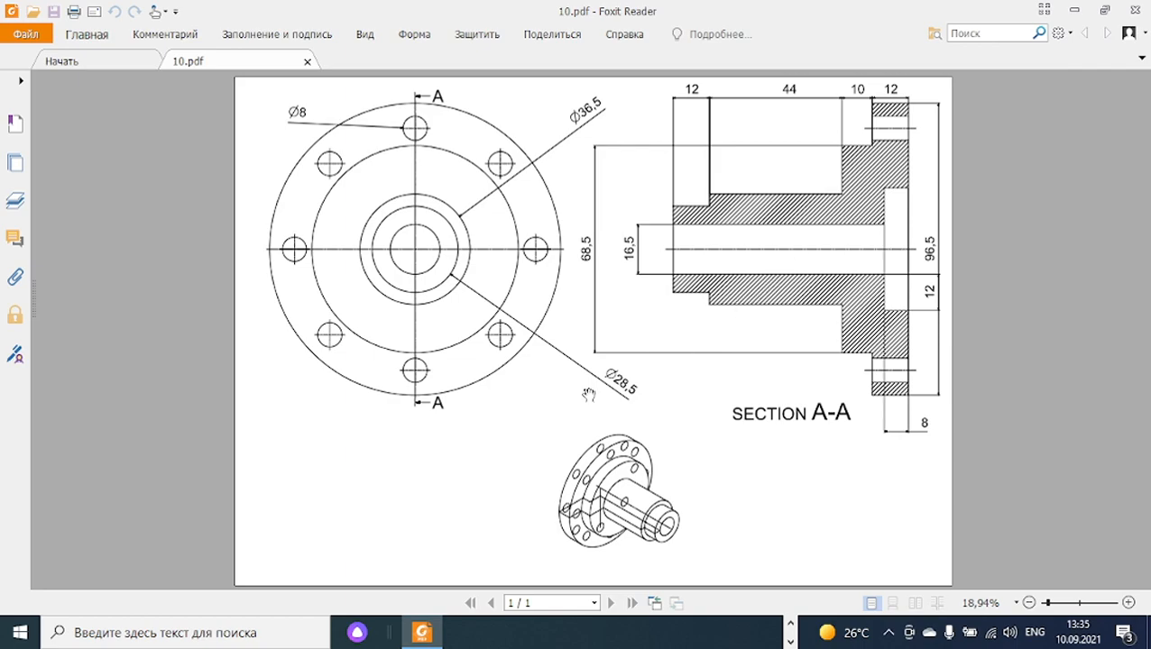
left_click(1073, 10)
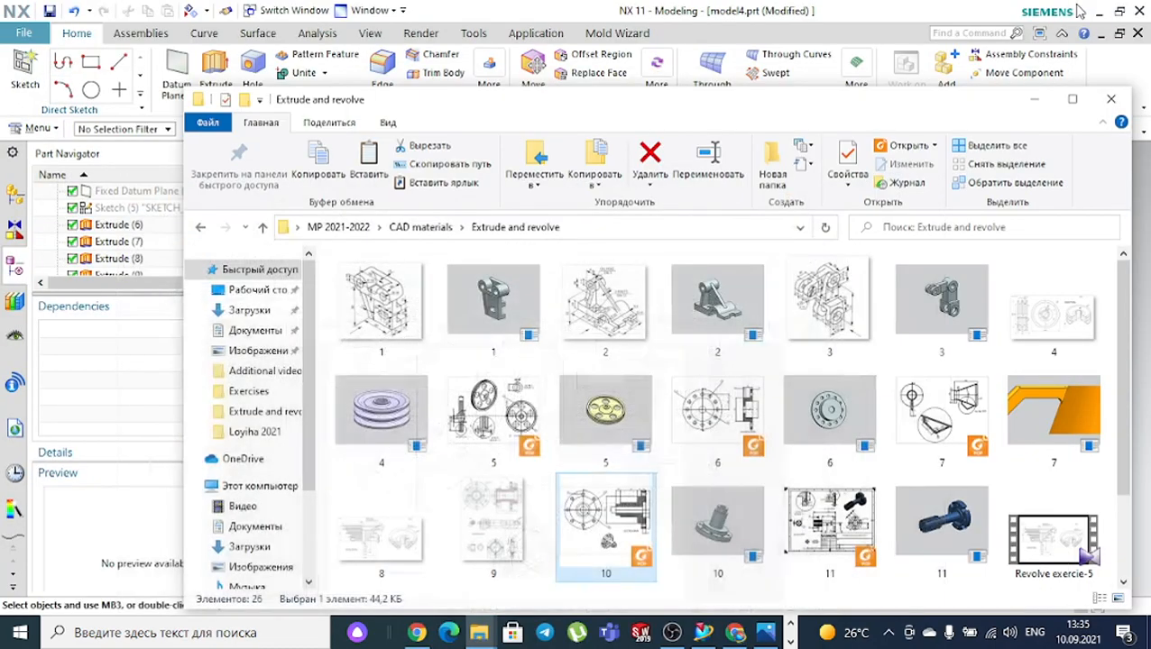
left_click(1033, 101)
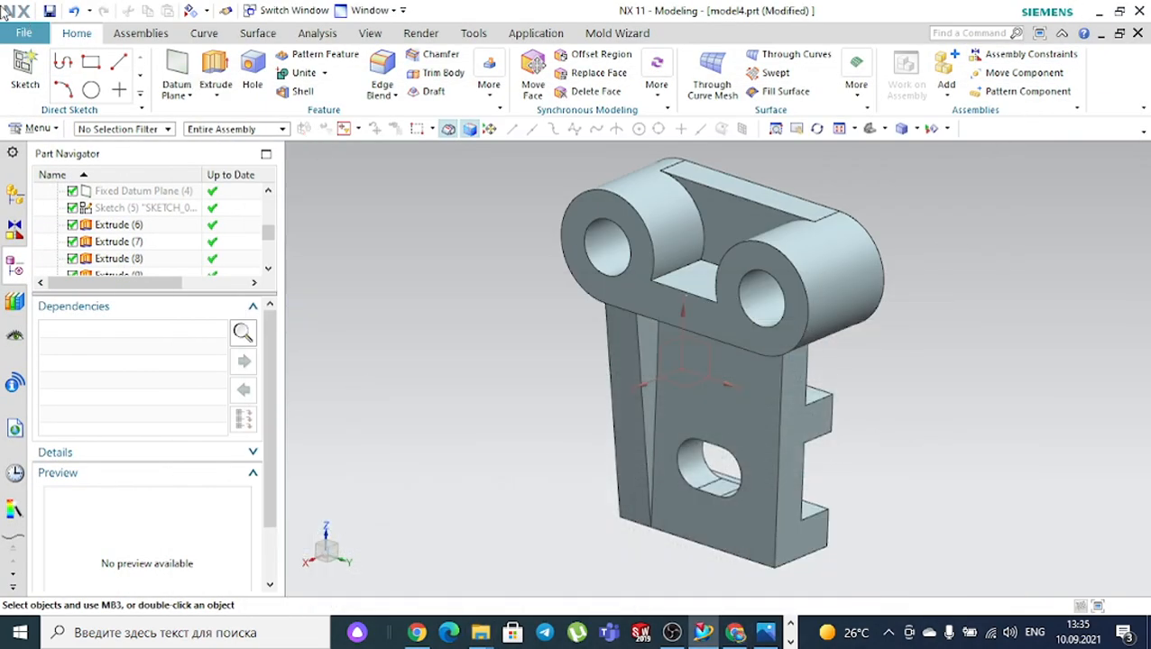
left_click(24, 33)
left_click(915, 192)
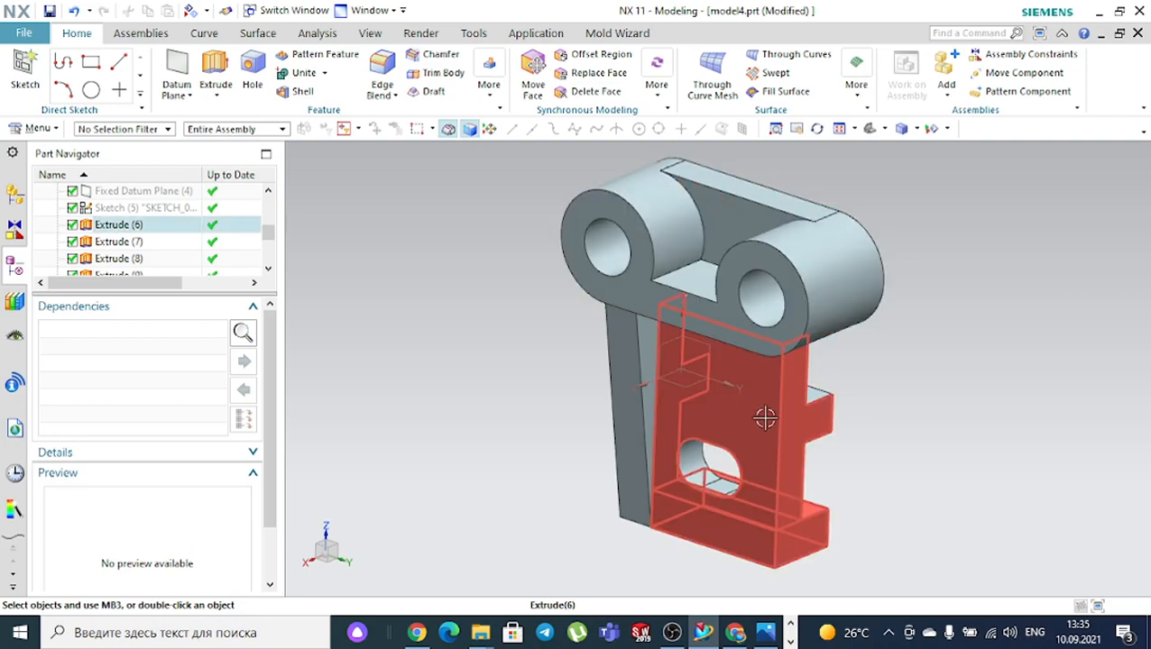
left_click(666, 637)
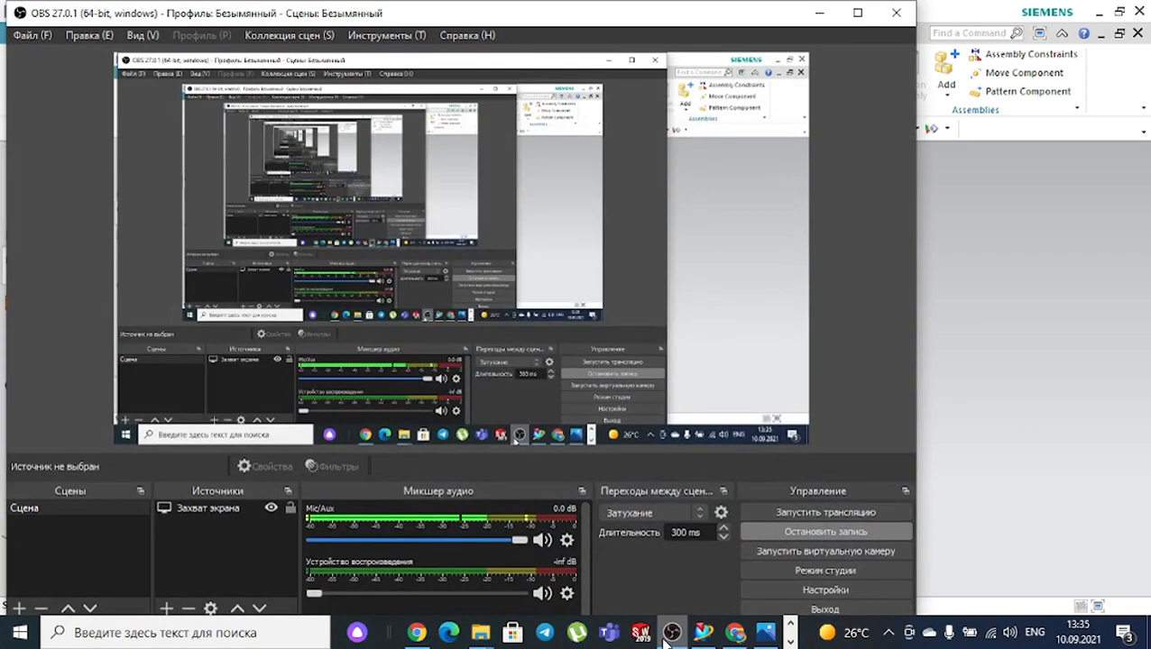
left_click(666, 637)
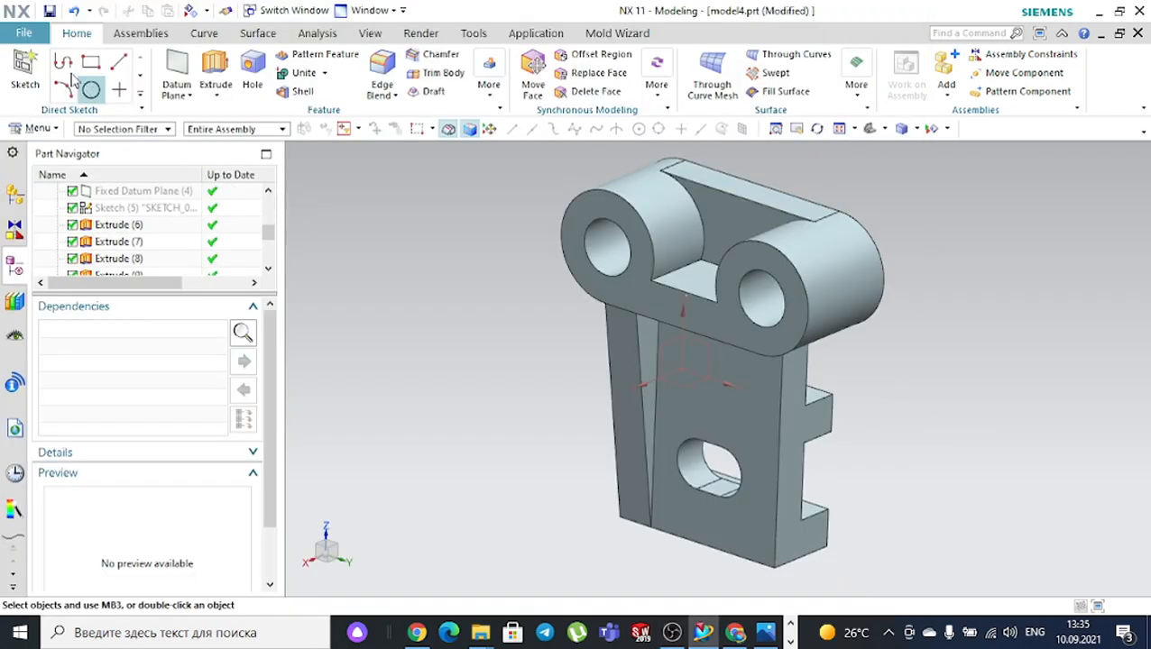
Create a new millimetre part from the Model template with the file name model5.prt
left_click(44, 36)
left_click(44, 57)
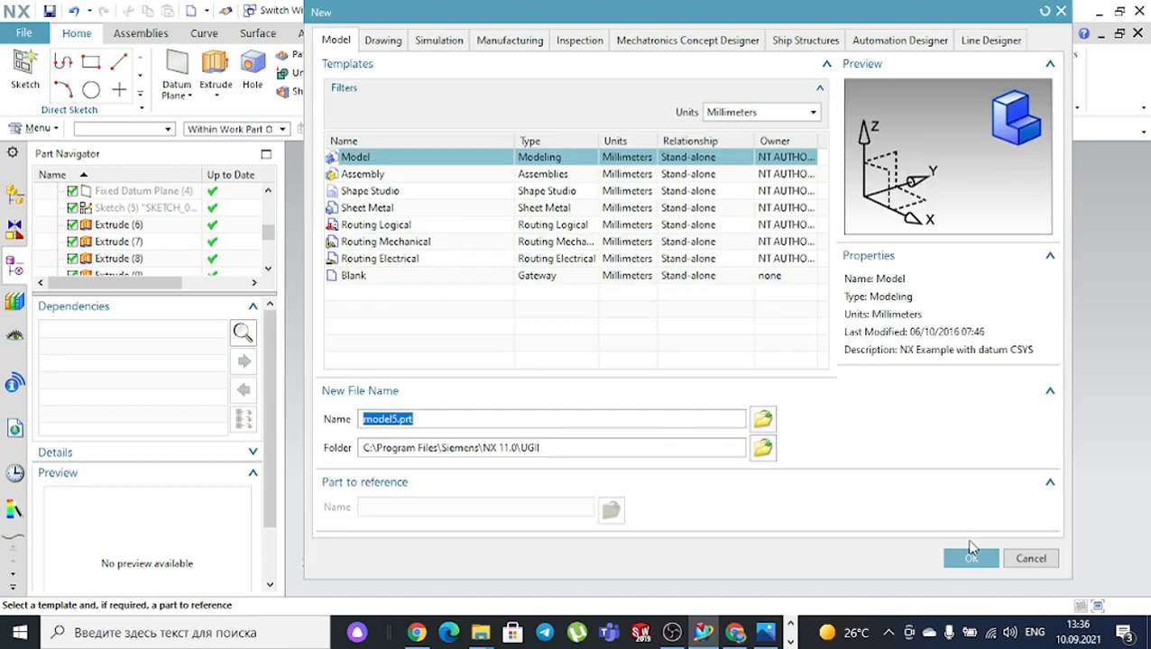
left_click(965, 556)
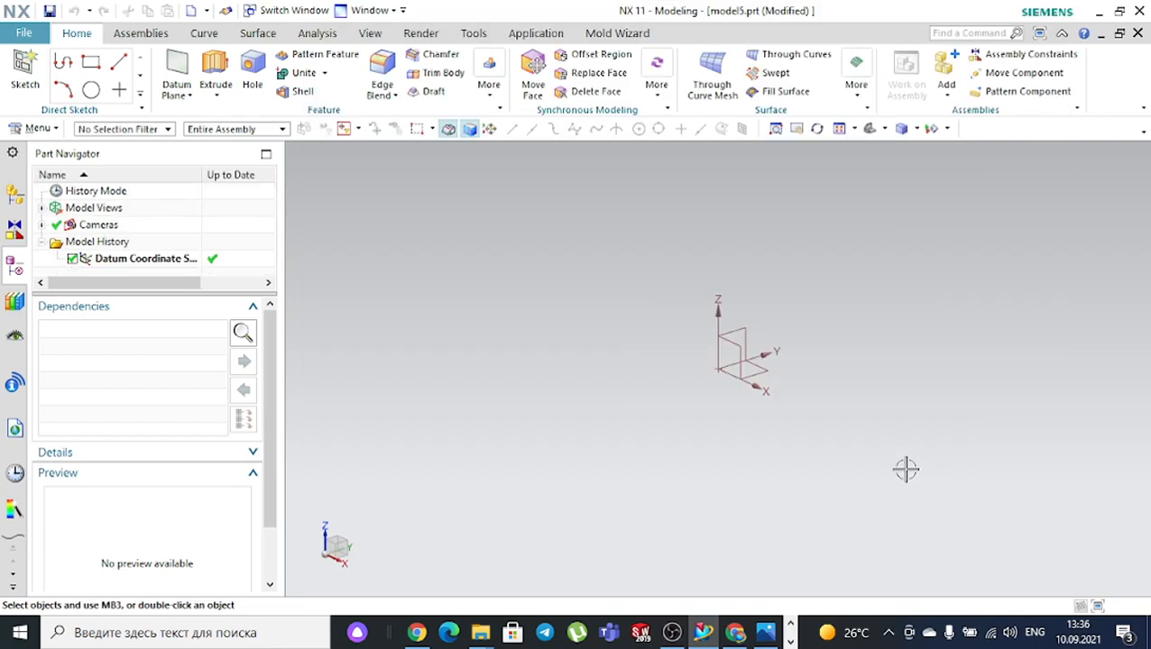
Start a sketch on the vertical datum plane through the origin of the new part
left_click(25, 74)
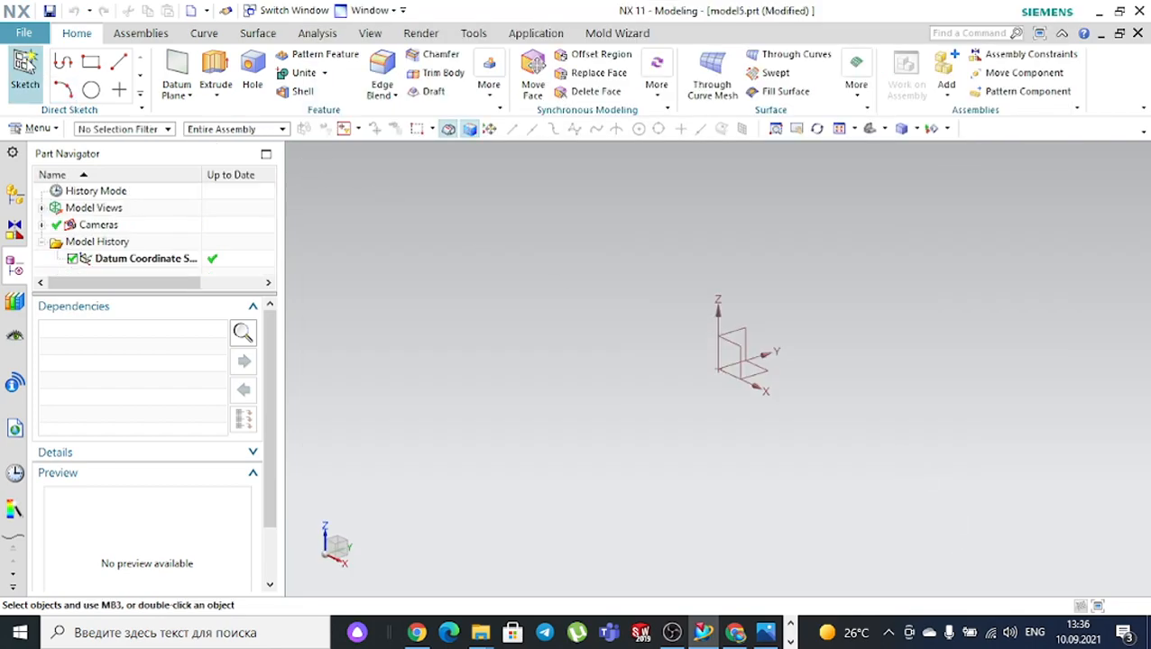
left_click(726, 370)
left_click(236, 364)
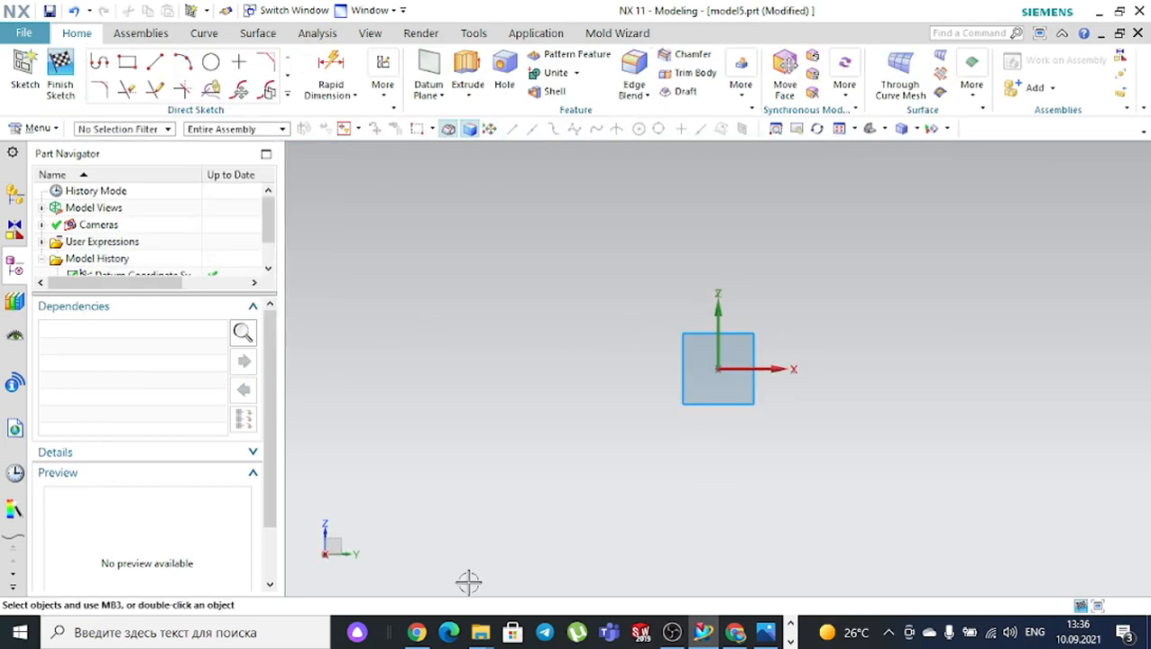
Reopen drawing 10.pdf from the Extrude and revolve folder, study section A-A, and return to the open sketch
left_click(701, 637)
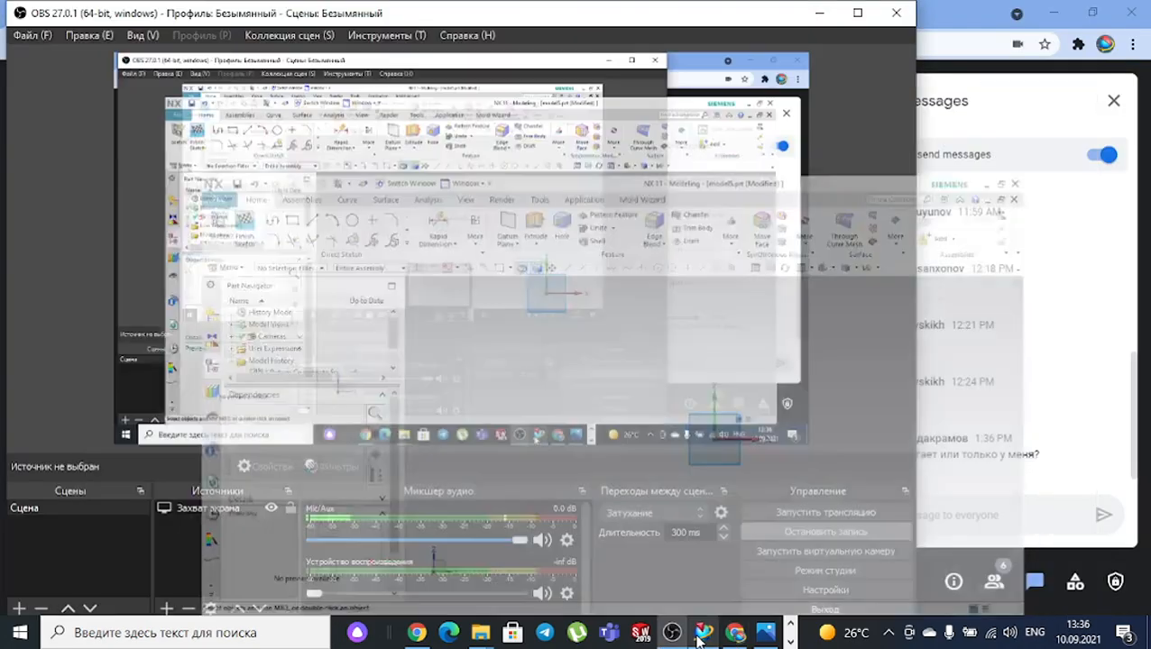
left_click(701, 637)
mouse_move(479, 632)
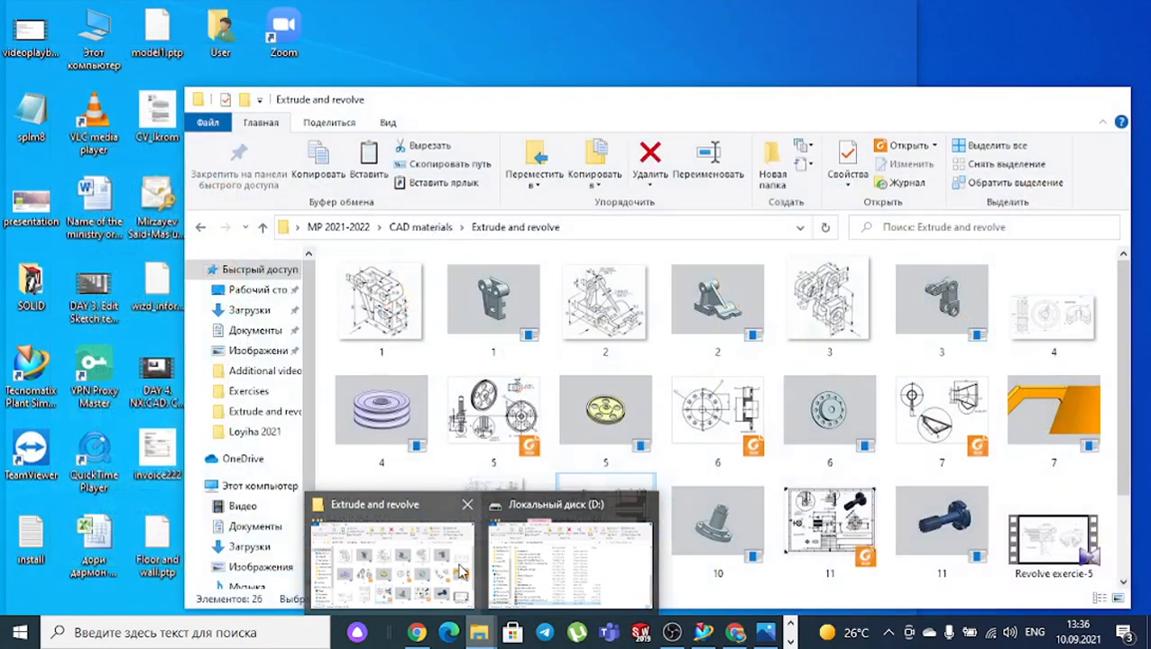
left_click(462, 563)
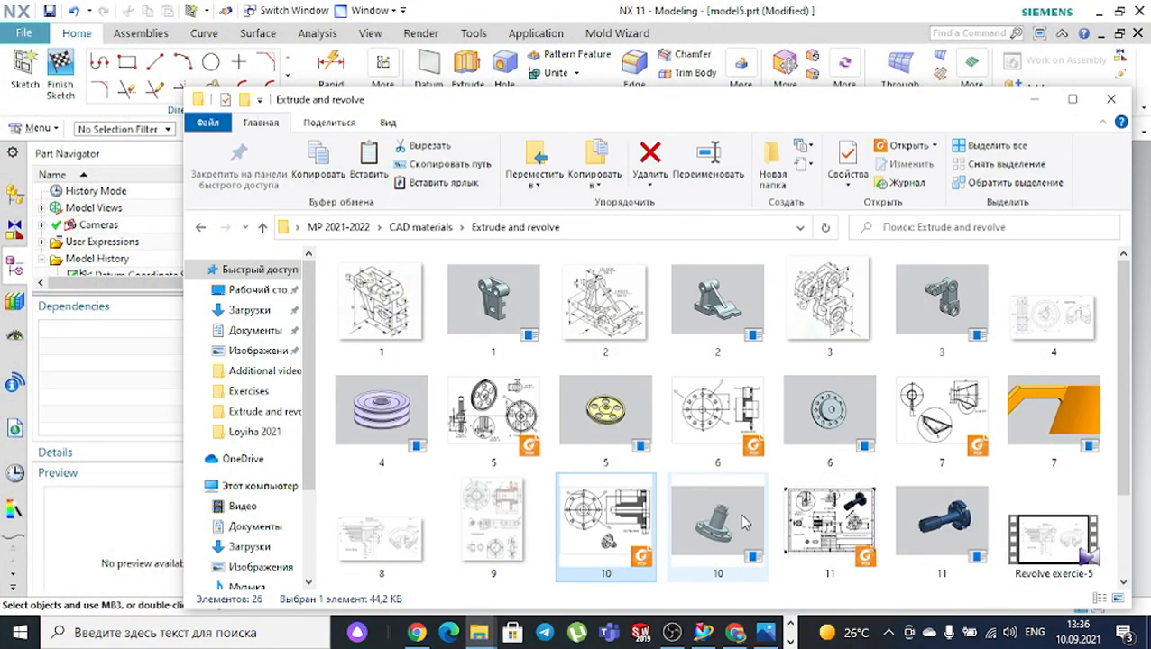
double_click(586, 512)
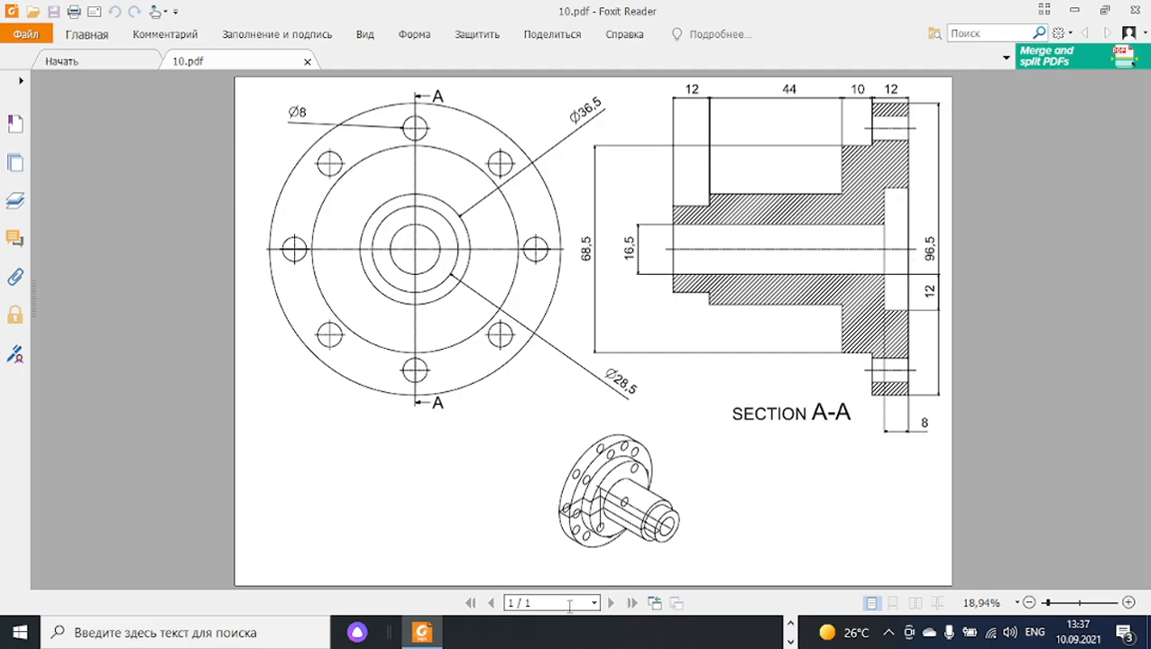
left_click(1073, 11)
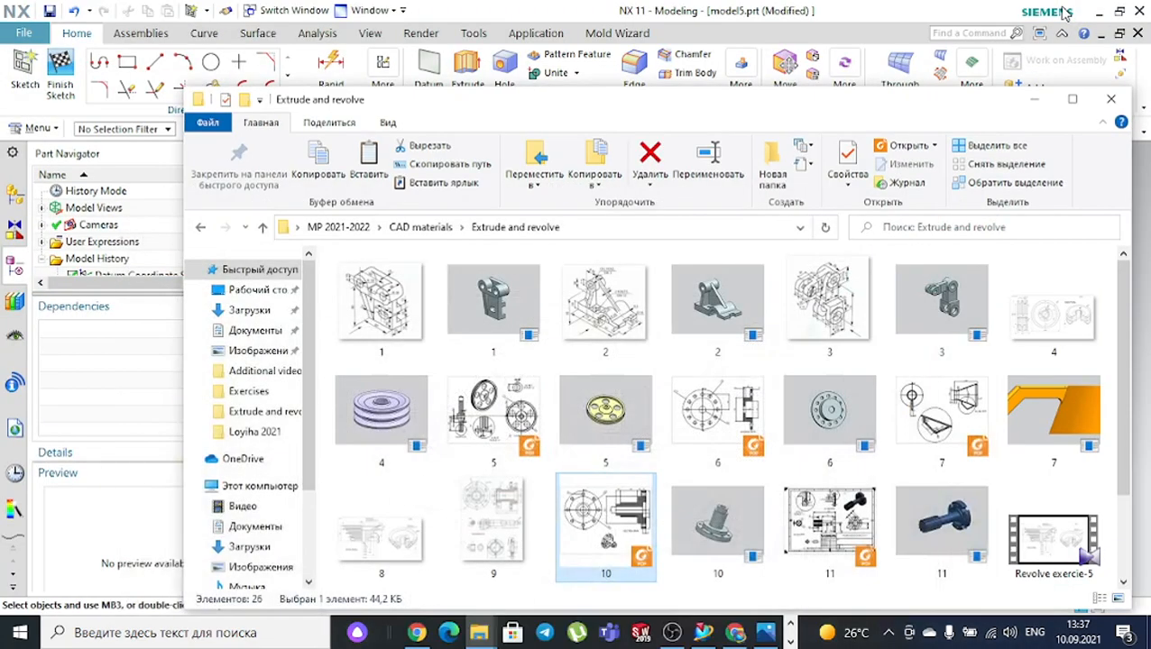
left_click(893, 15)
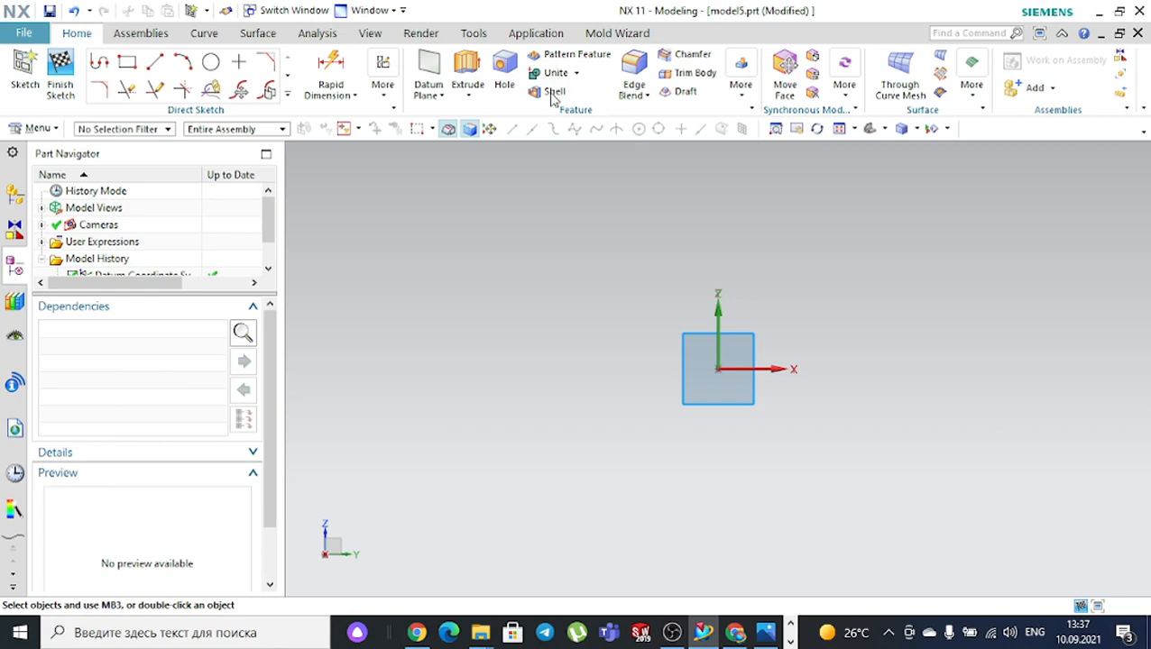
Sketch a vertical line about 74 mm long, about 21 mm from the Z axis, and a 25 mm horizontal line outward from its upper end
left_click(99, 62)
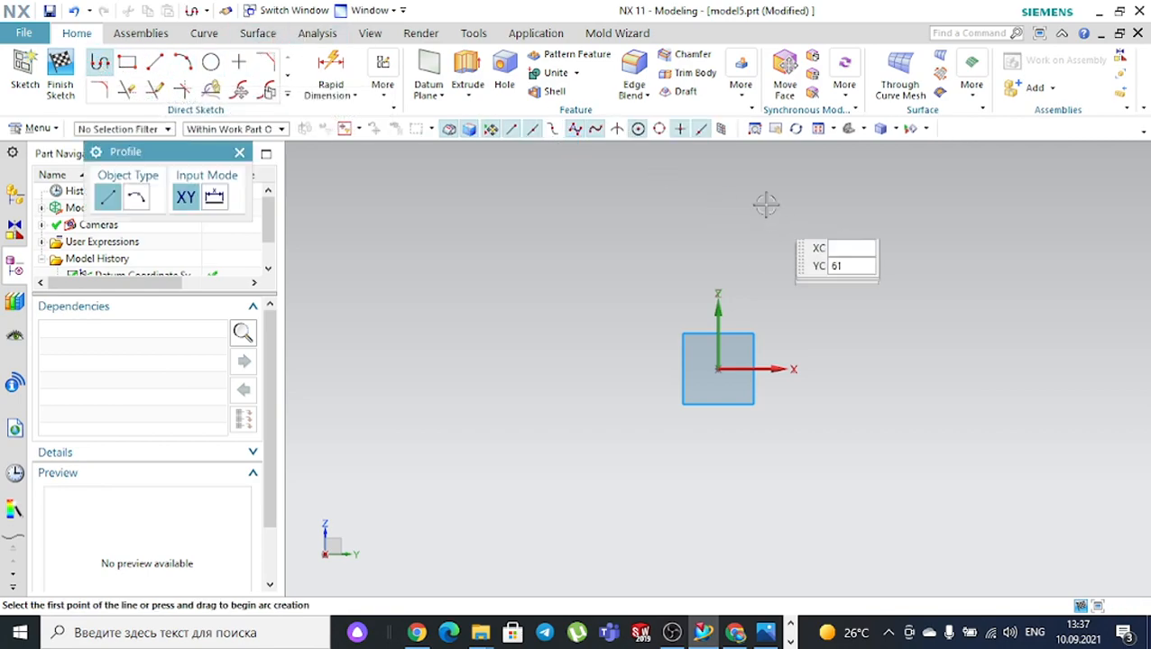
left_click(771, 174)
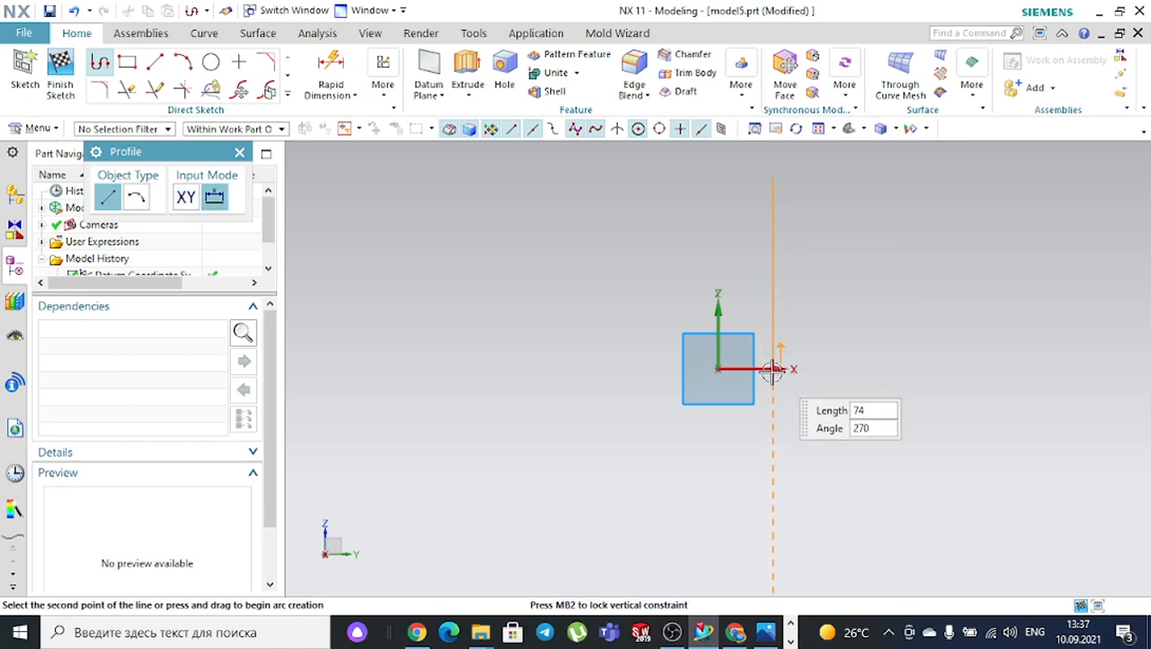
left_click(772, 371)
key("Escape")
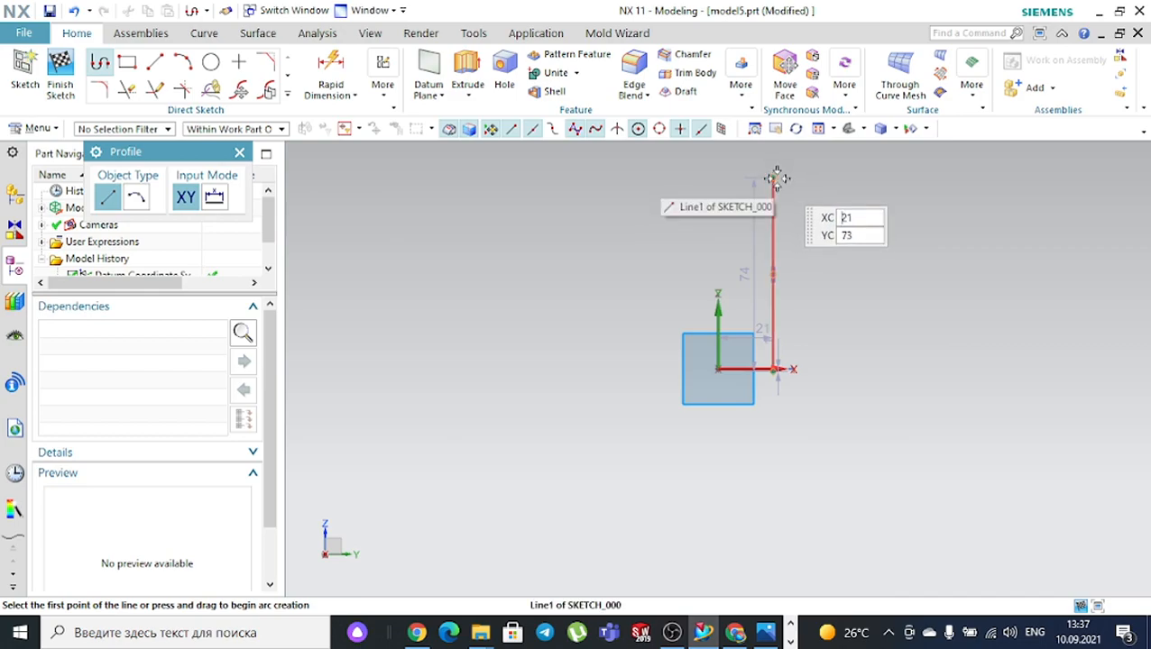
key("Escape")
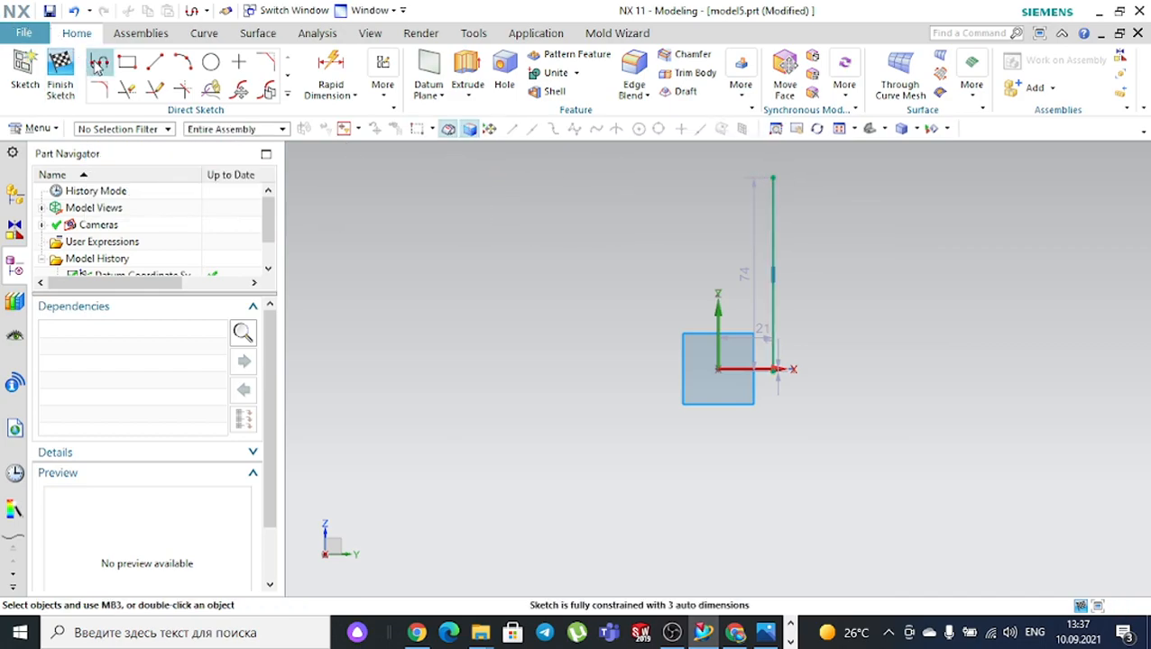
left_click(99, 65)
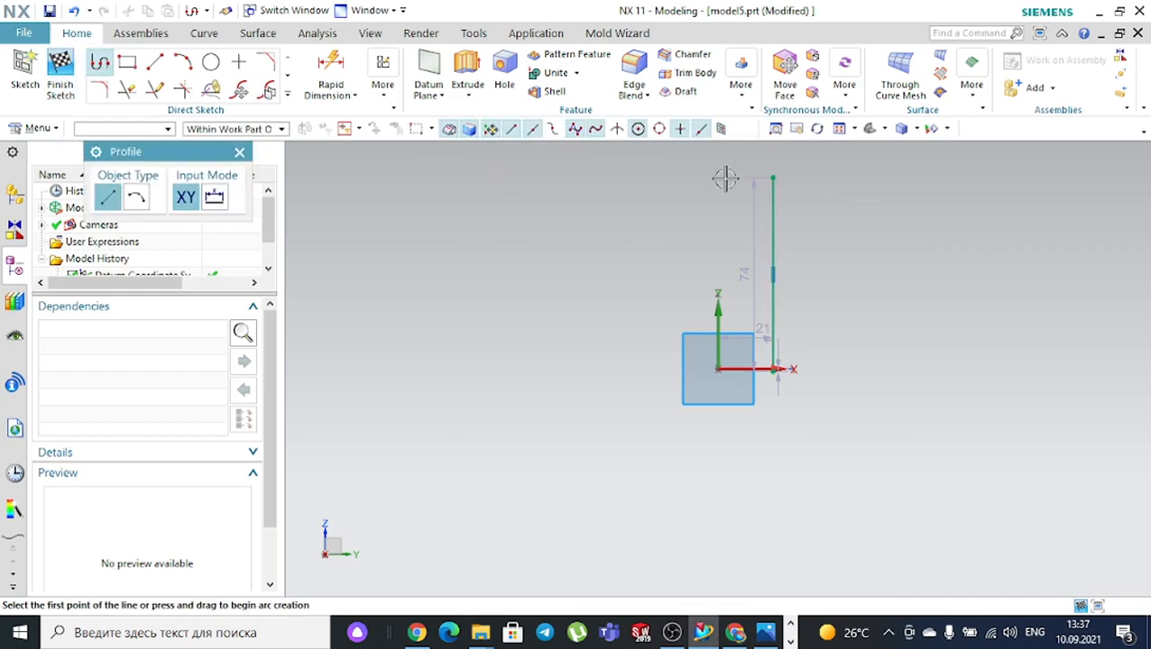
left_click(773, 174)
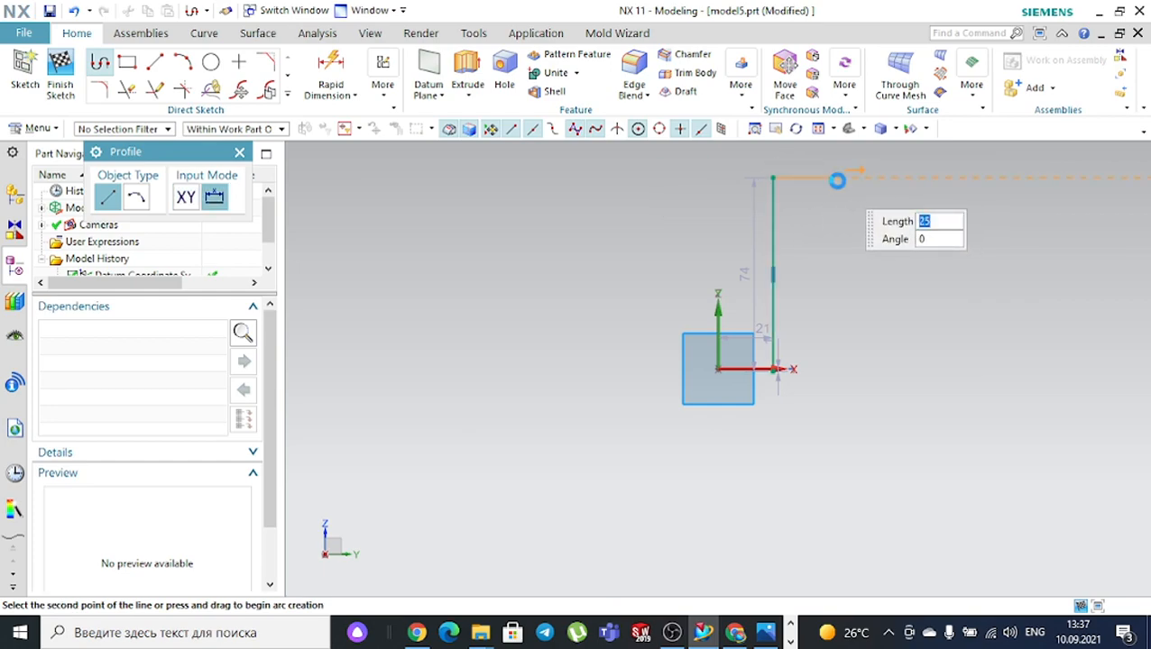
left_click(838, 179)
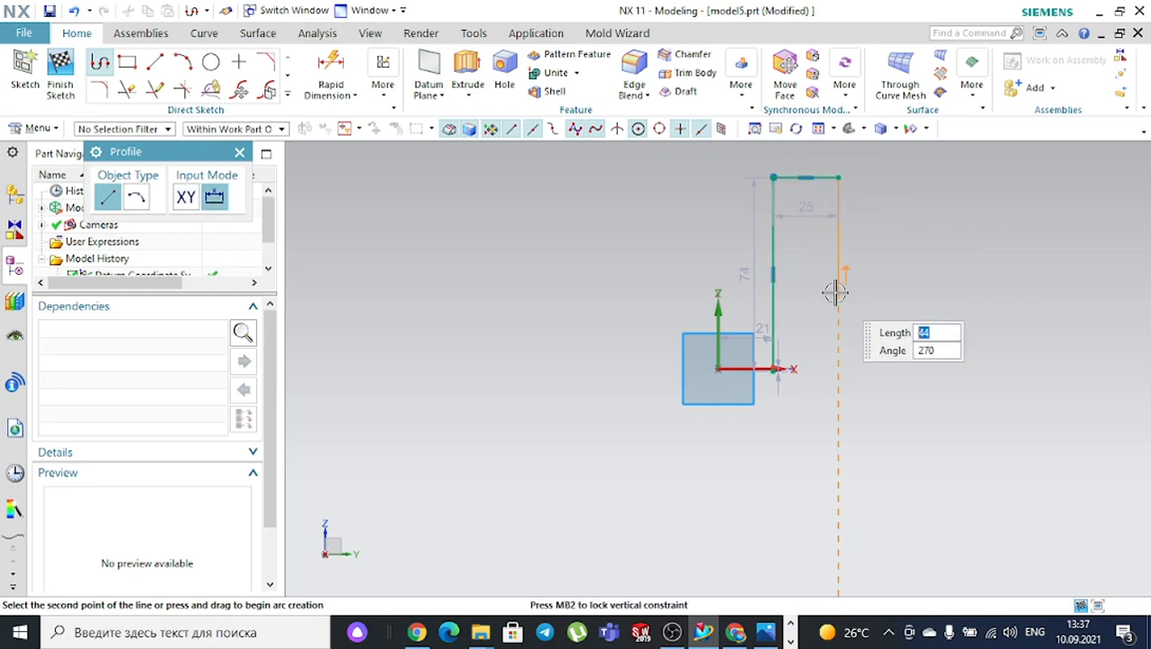
Close the bracket picture and check the stepped outline of section A-A in drawing 10.pdf
mouse_move(491, 638)
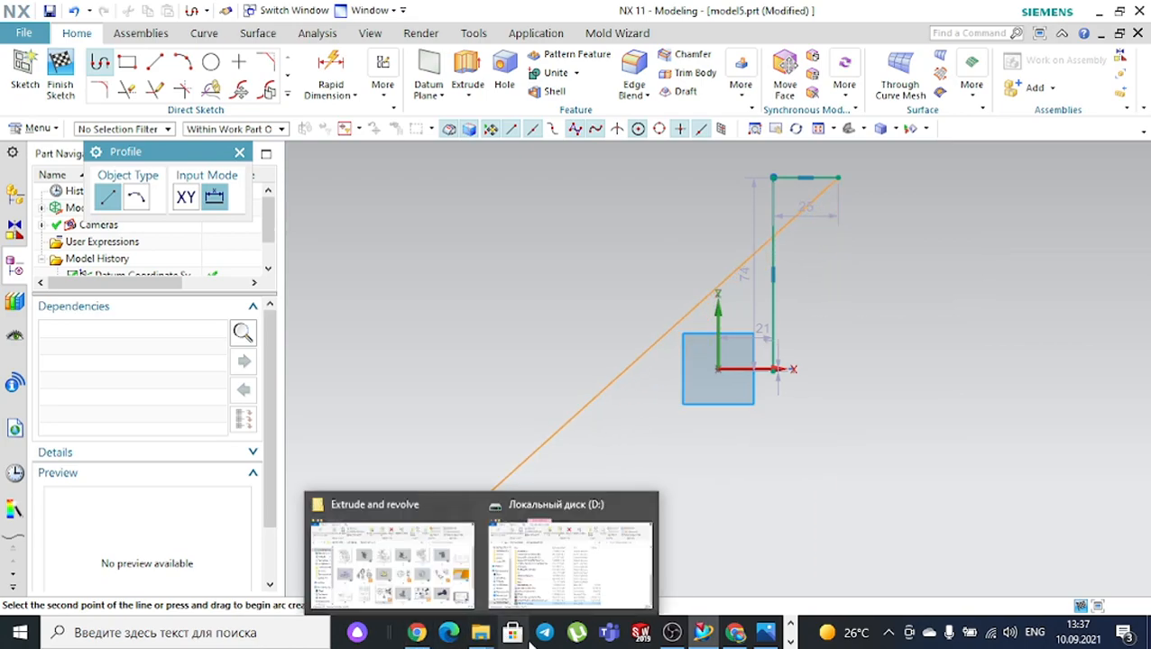
mouse_move(765, 638)
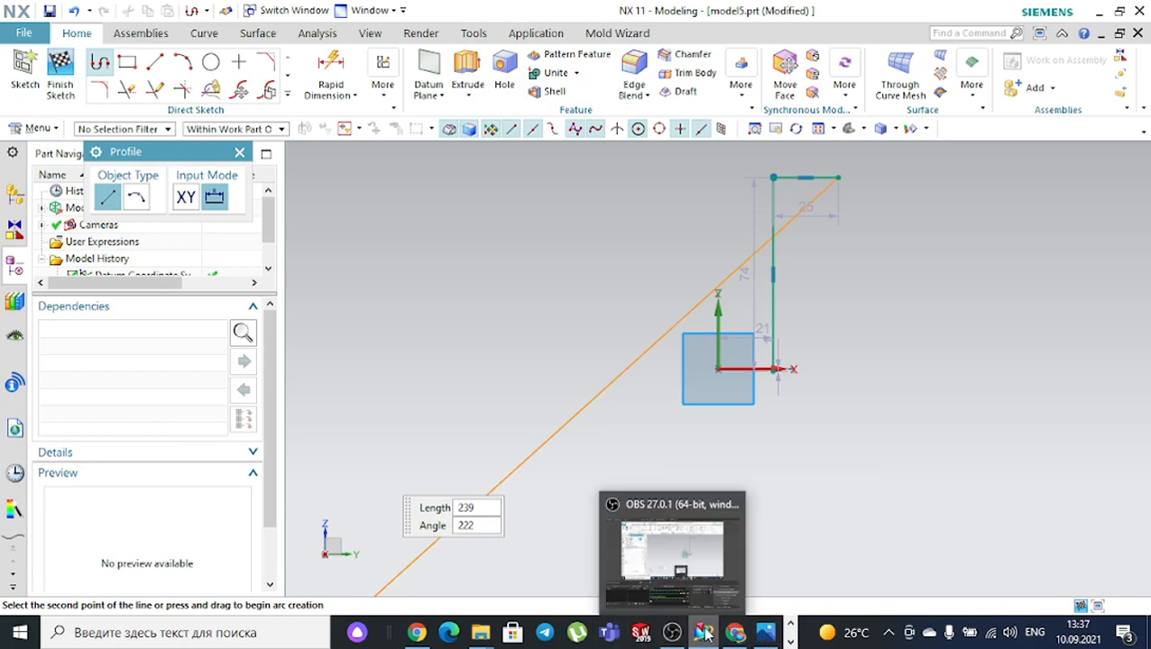
right_click(761, 626)
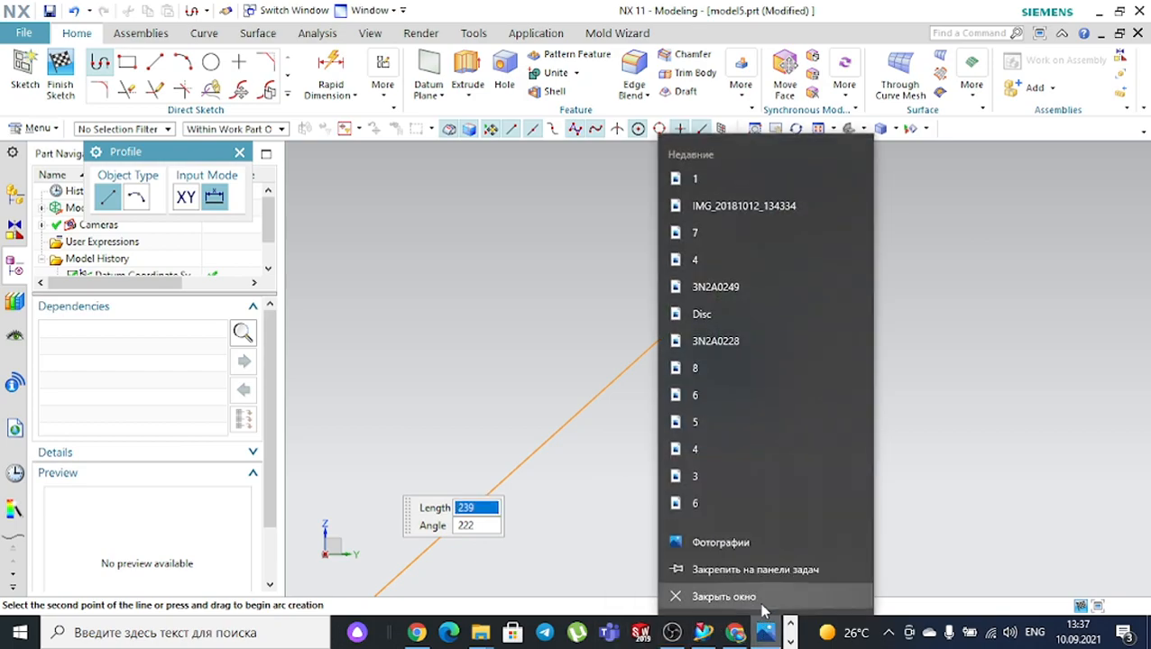
left_click(756, 599)
left_click(779, 632)
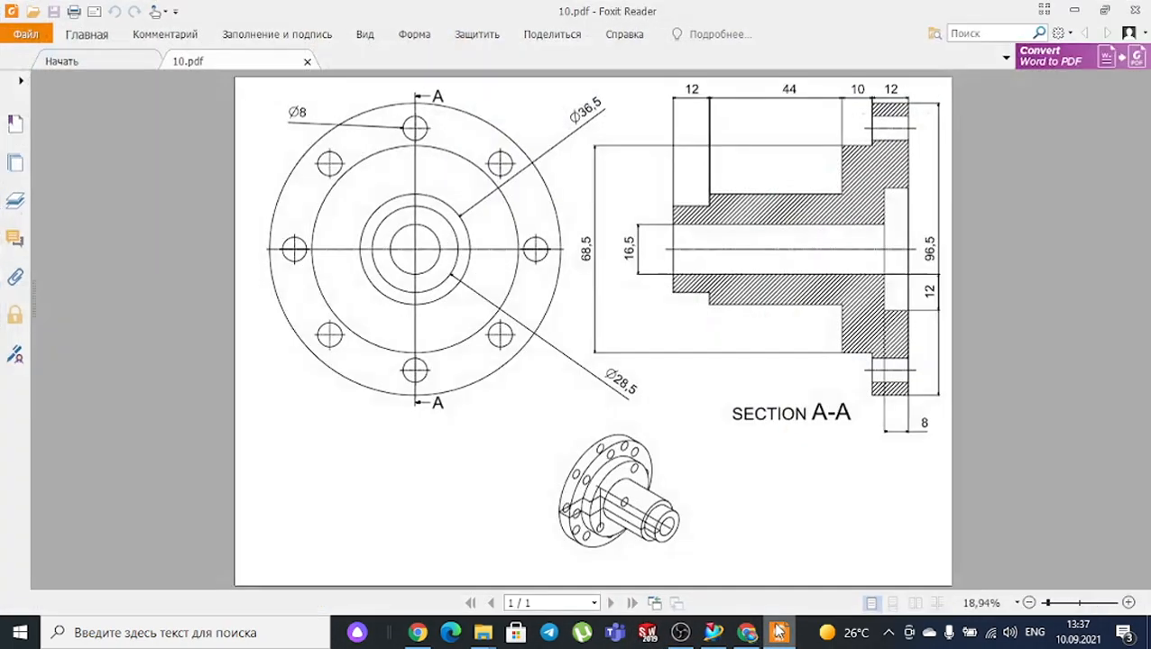
left_click(780, 631)
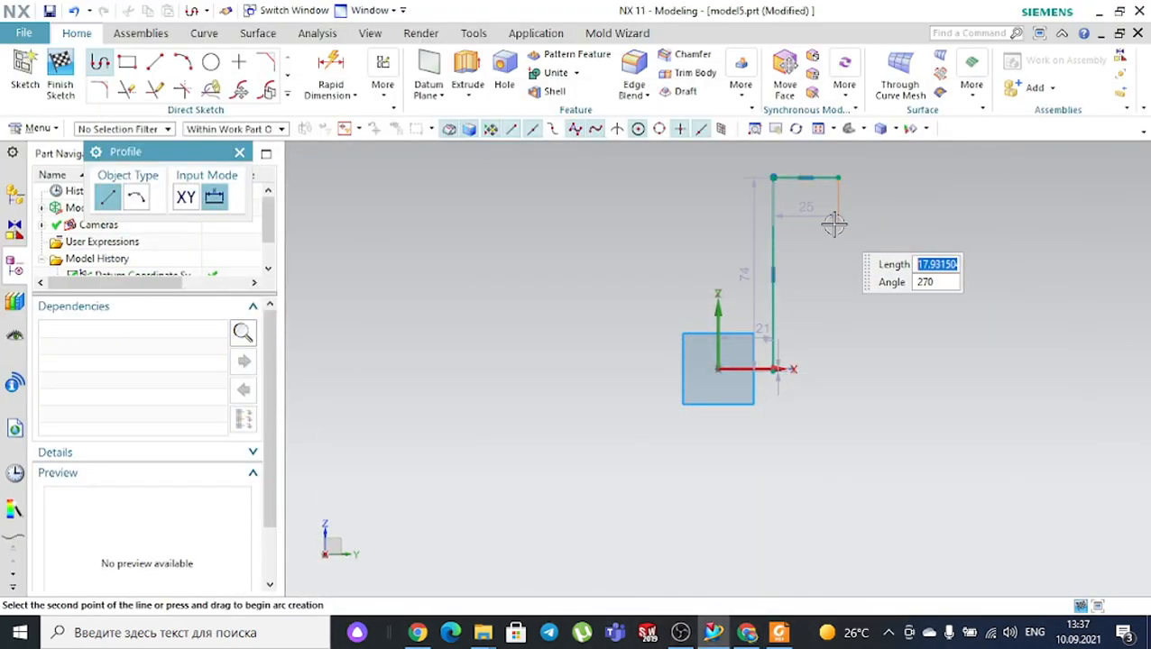
Continue the stepped profile about 18 mm down, 16 mm outward and about 38 mm down, and bring up drawing 10.pdf again
left_click(836, 224)
left_click(881, 224)
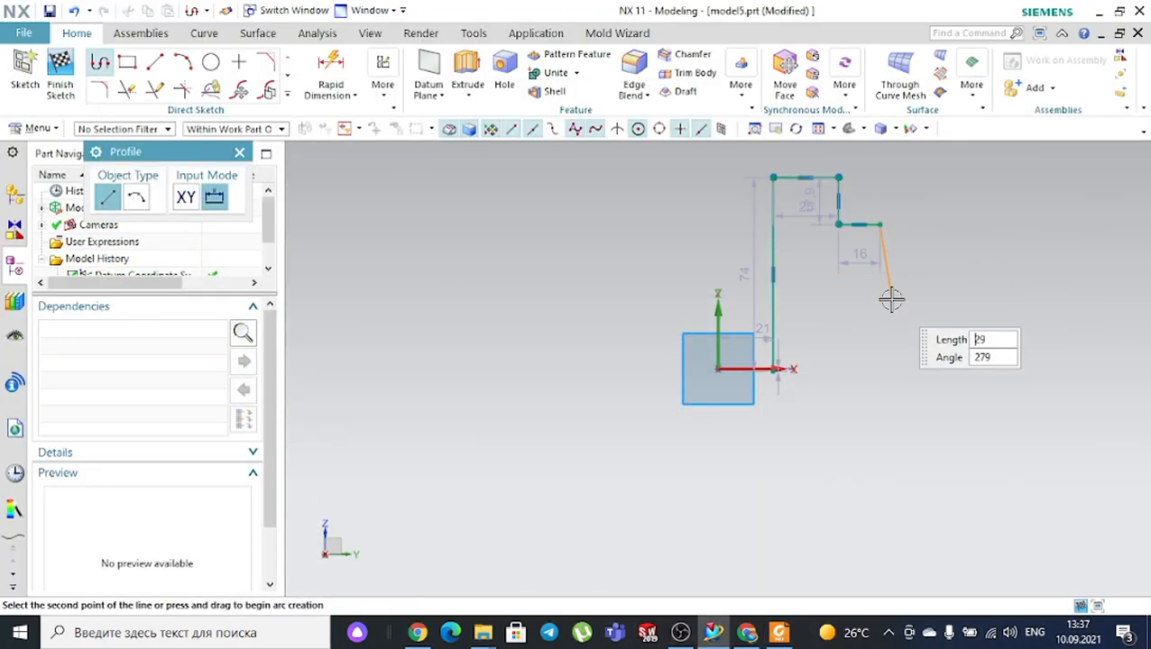
left_click(881, 323)
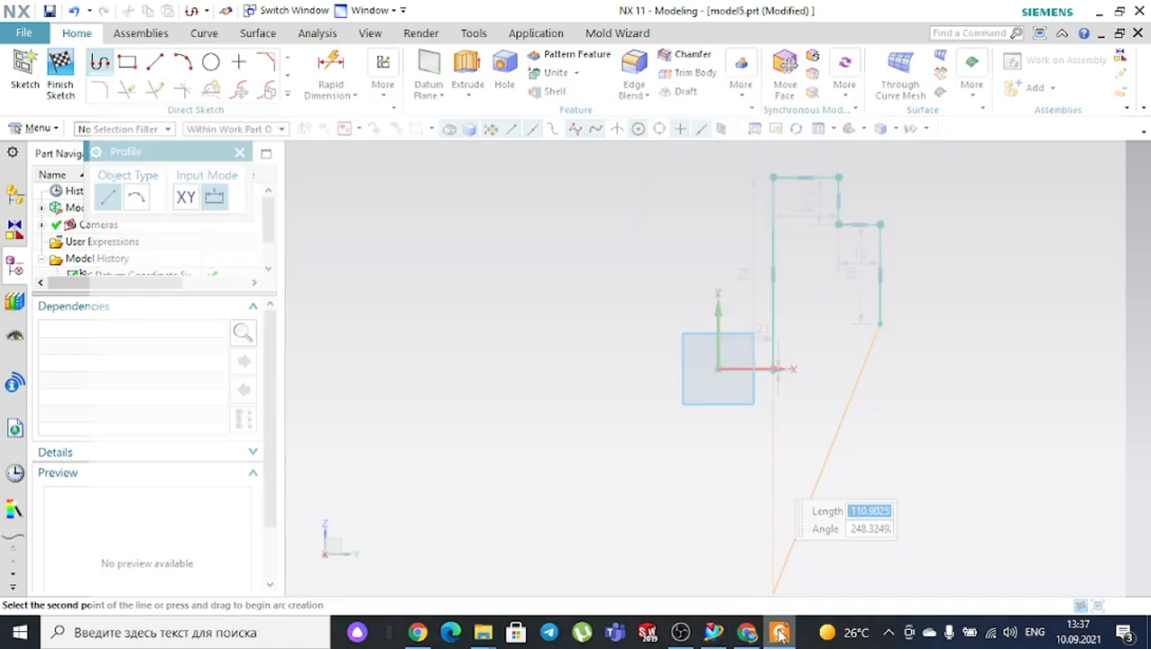
left_click(780, 634)
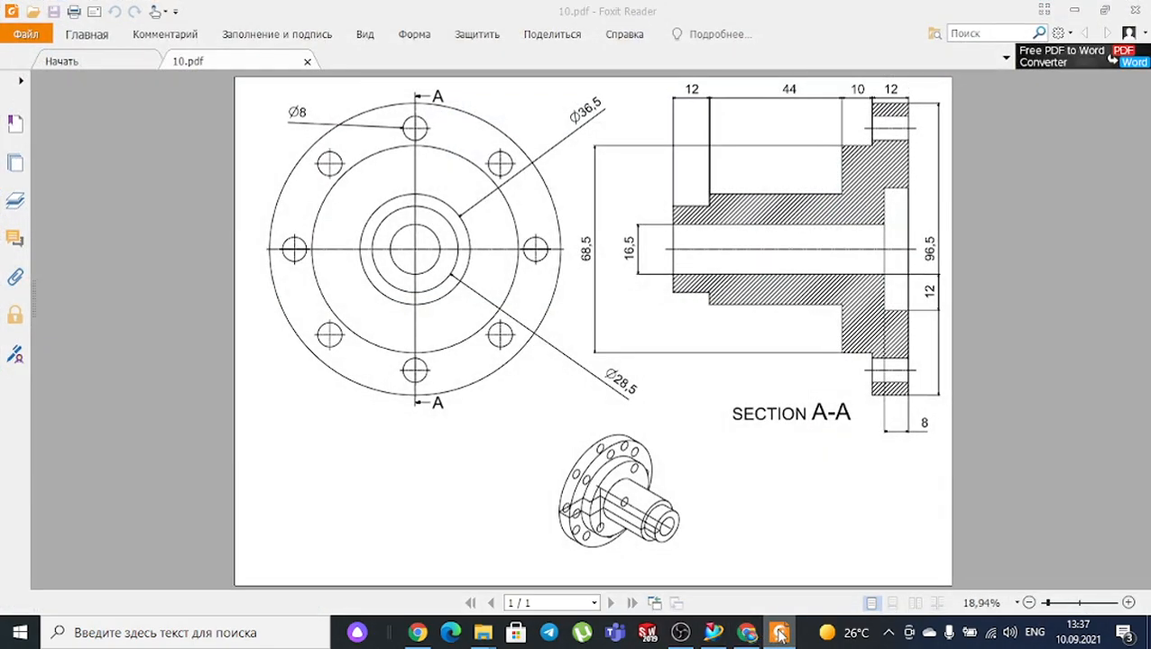
Continue the stepped profile about 30 mm outward, 14 mm down, 30 mm outward and 20 mm down
left_click(779, 634)
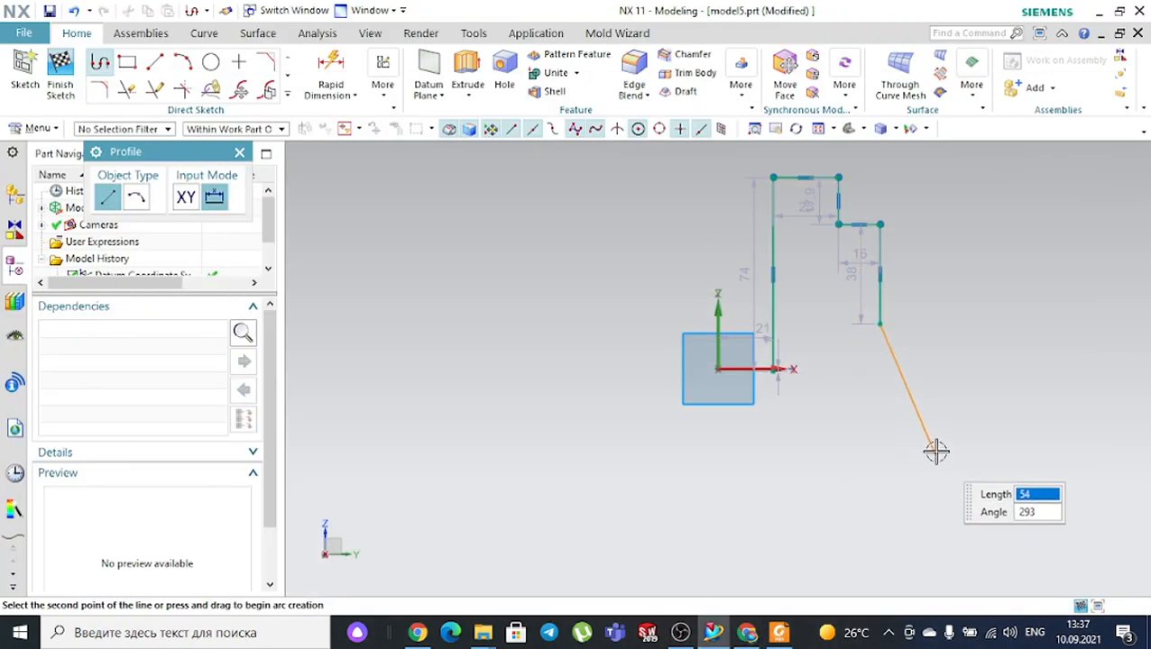
left_click(958, 361)
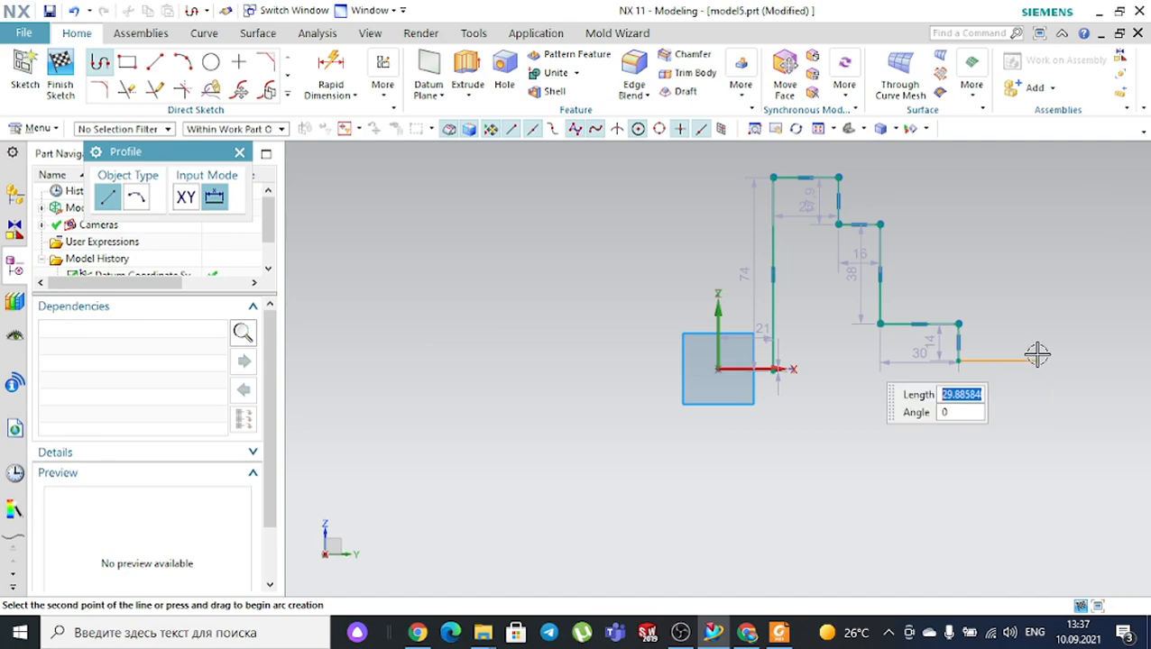
left_click(1038, 357)
left_click(1035, 411)
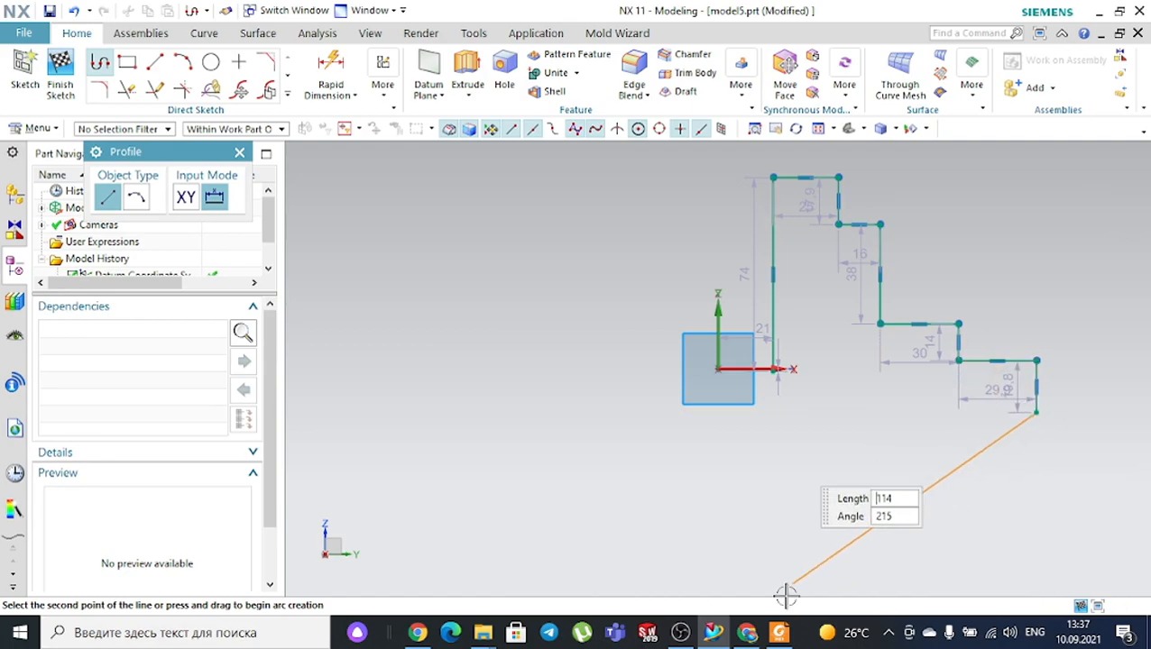
Check the recess in drawing 10.pdf and sketch it about 51 mm inward, 10 mm up and 56 mm inward past the bore line
left_click(779, 634)
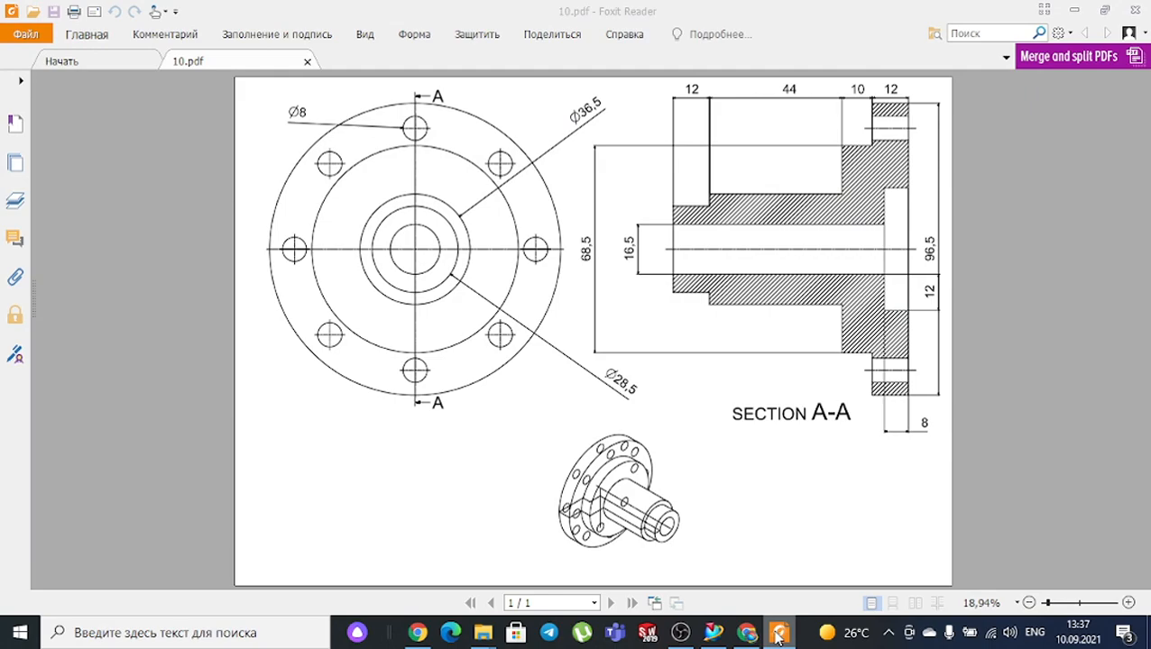
left_click(780, 633)
left_click(902, 413)
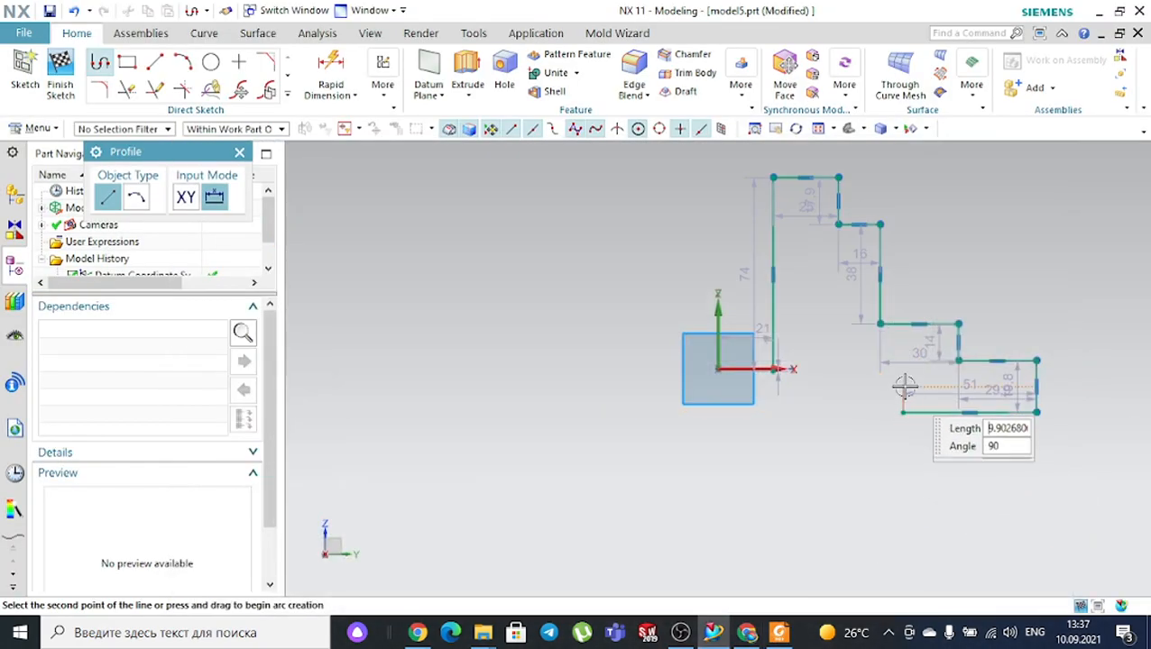
left_click(904, 386)
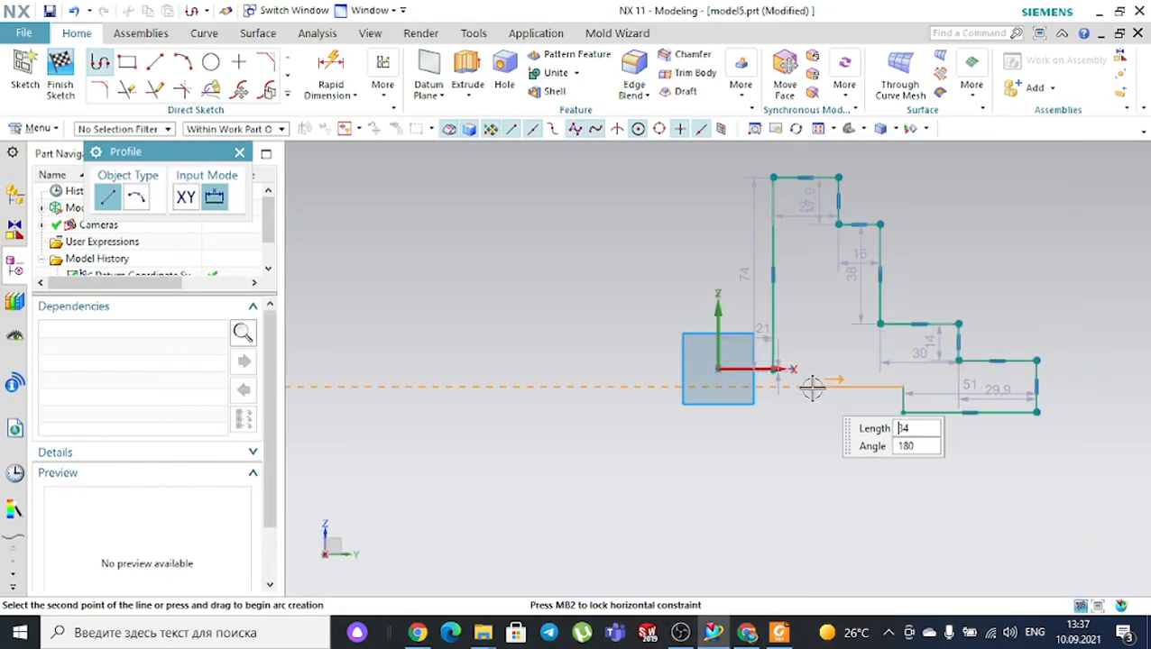
left_click(756, 387)
key("Escape")
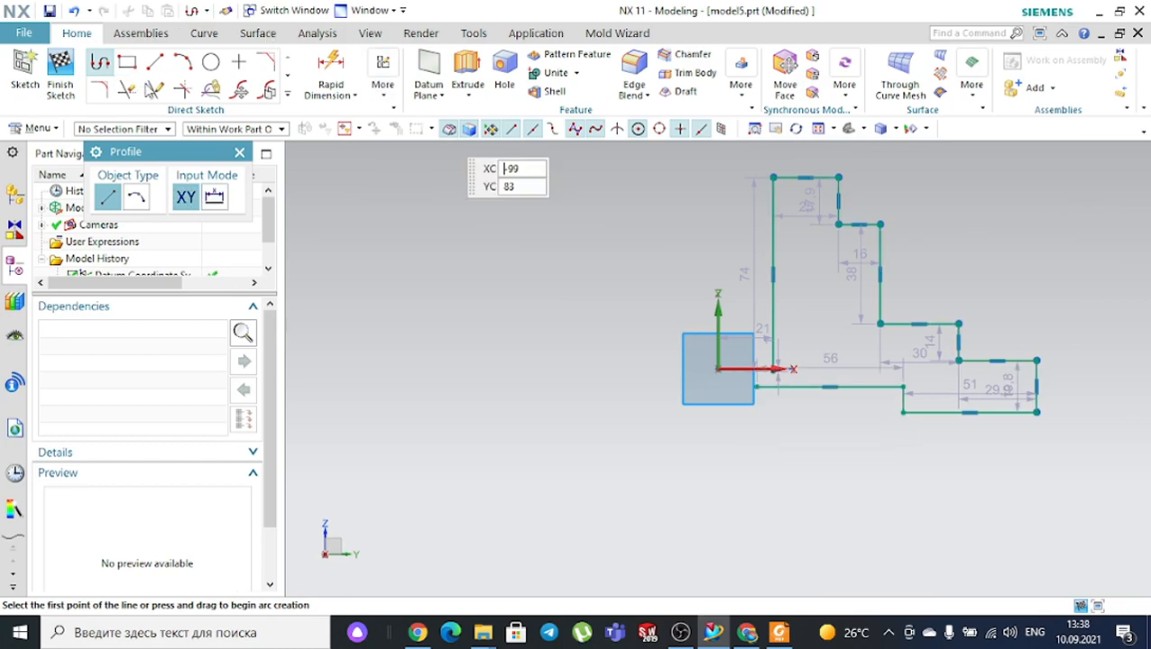
Close the profile by extending the vertical bore line to the lower horizontal line and trimming that line's overhanging end
left_click(155, 89)
scroll(787, 290, "up", 2)
left_click(764, 377)
left_click(298, 306)
left_click(127, 90)
scroll(731, 455, "up", 2)
left_click(762, 409)
scroll(671, 424, "down", 3)
scroll(895, 326, "up", 1)
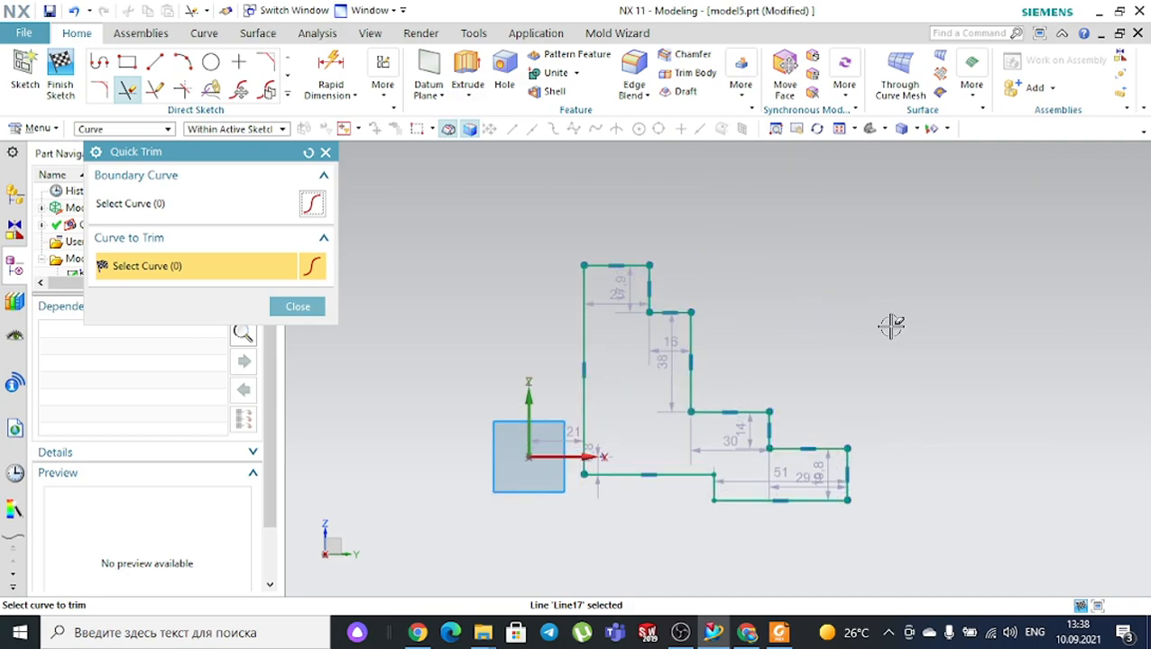
left_click(326, 152)
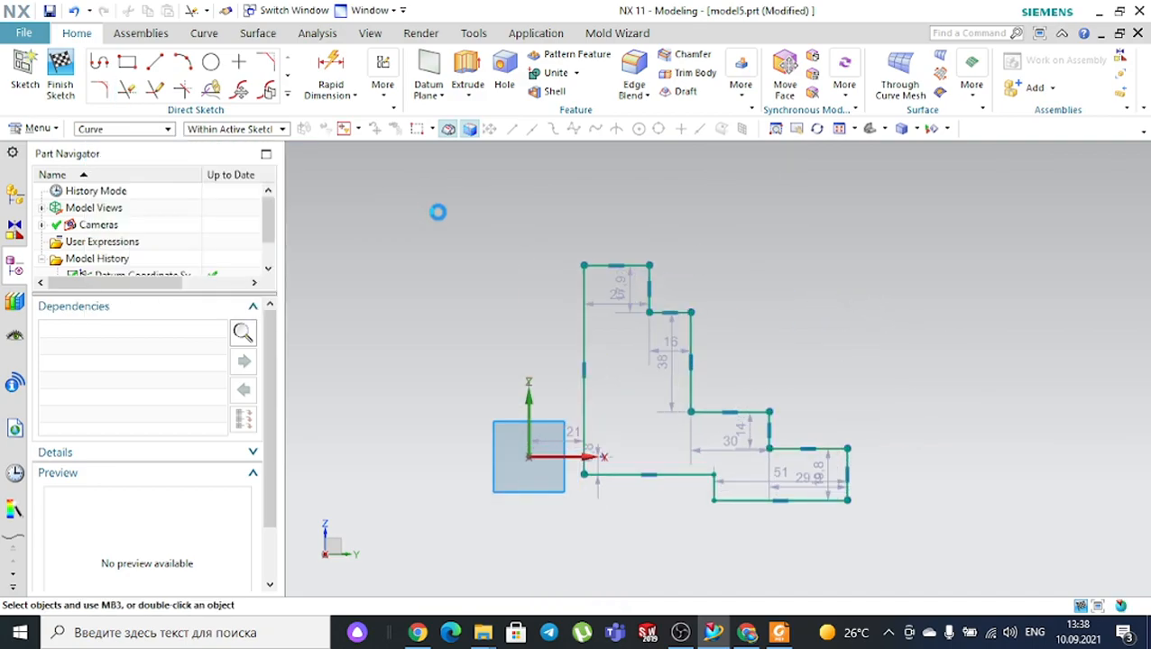
Check the bore diameter in drawing 10.pdf and dimension the vertical bore line from the Z axis as 16.5/2
left_click(781, 632)
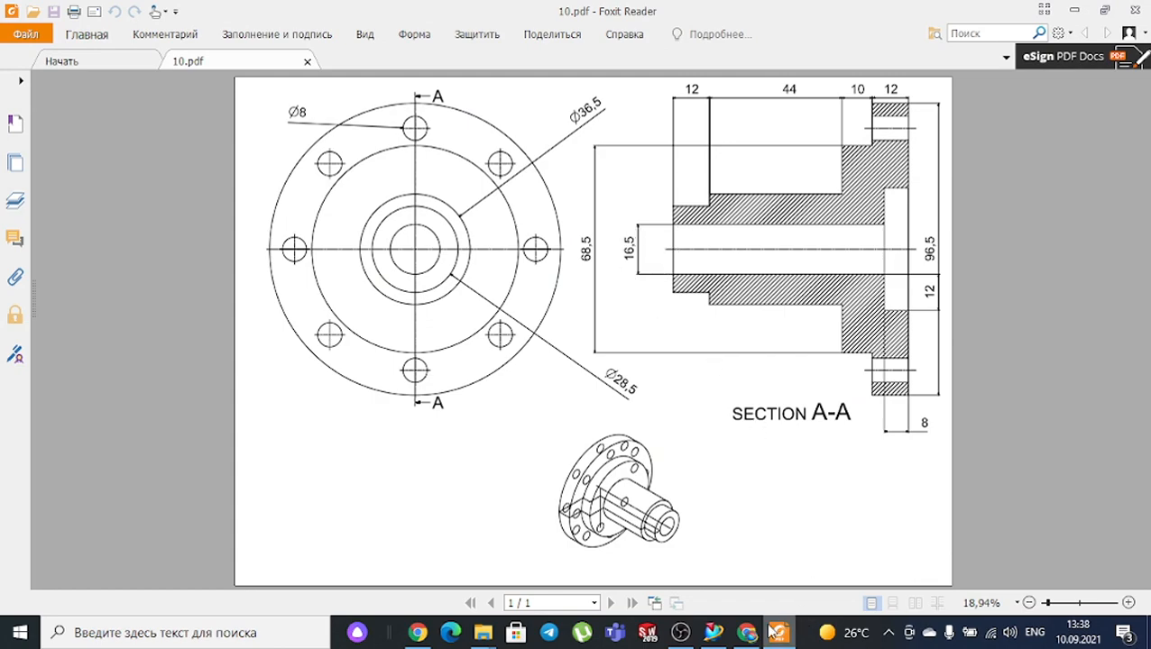
left_click(719, 632)
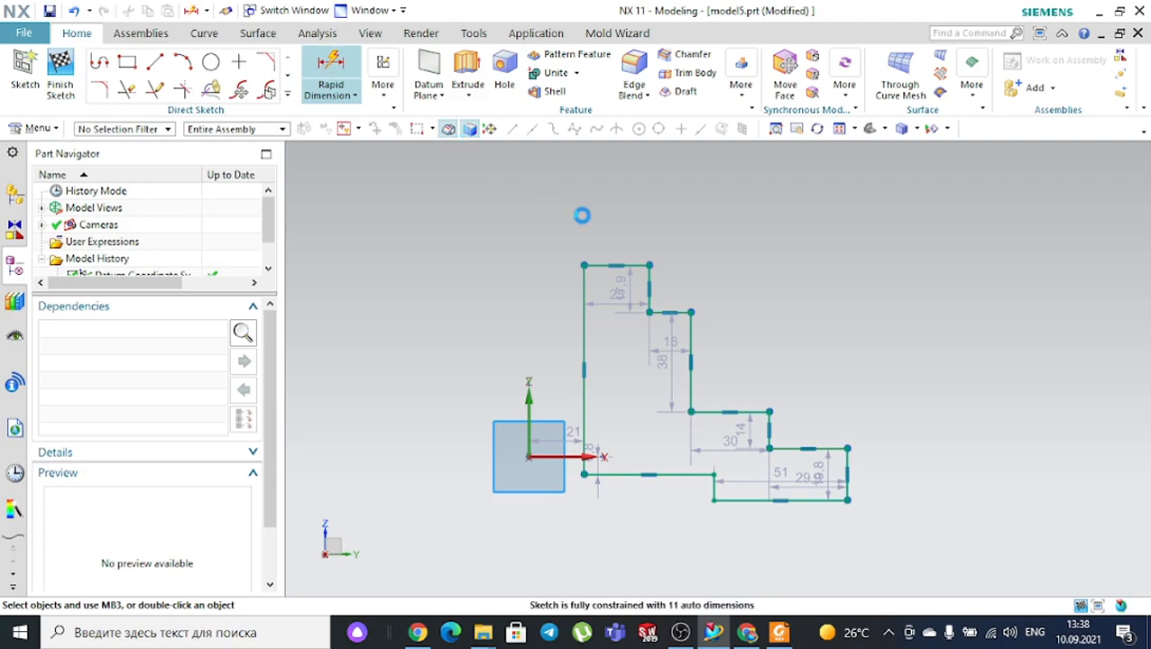
left_click(581, 294)
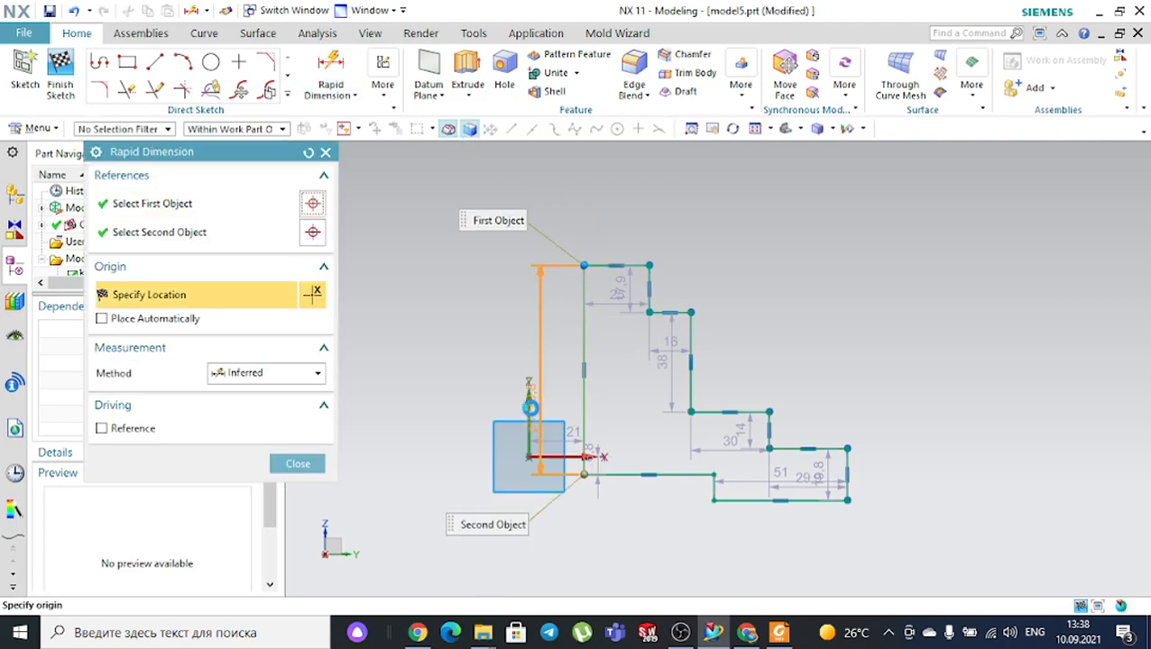
left_click(532, 408)
left_click(551, 180)
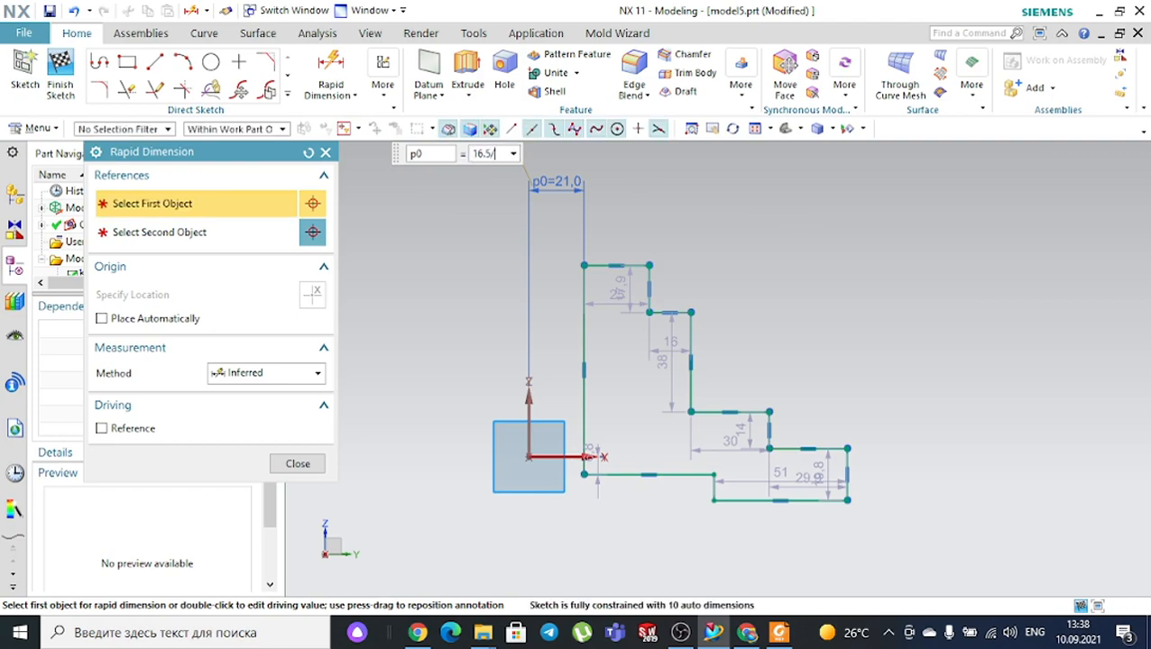
key("Return")
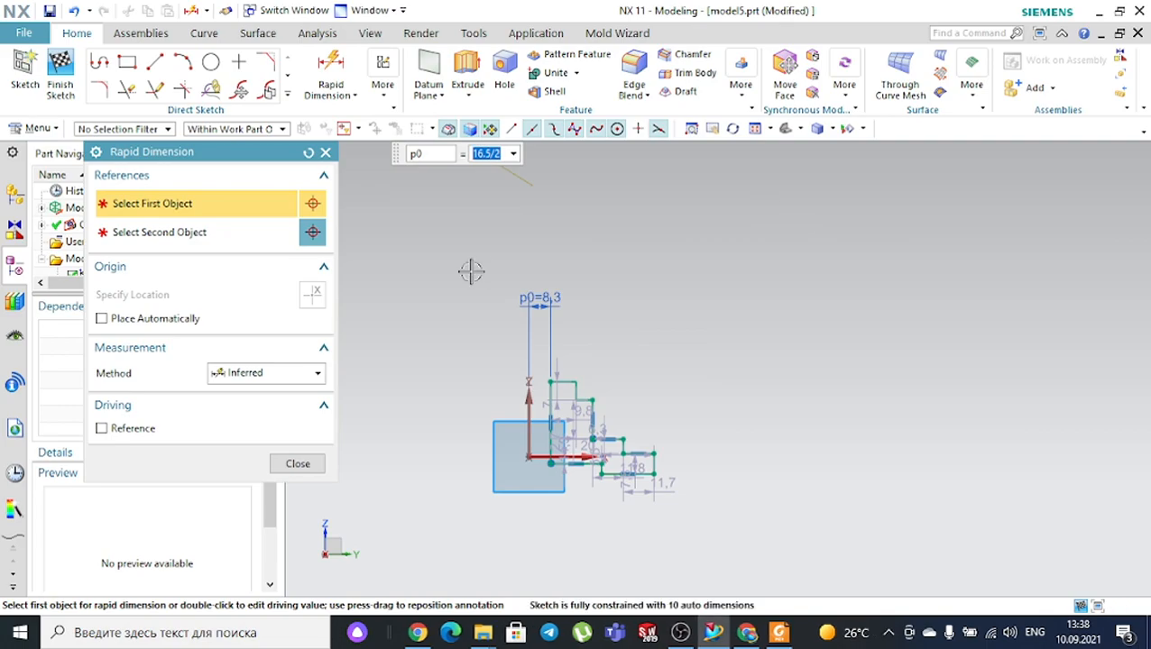
scroll(516, 419, "up", 2)
key("Escape")
scroll(683, 477, "up", 1)
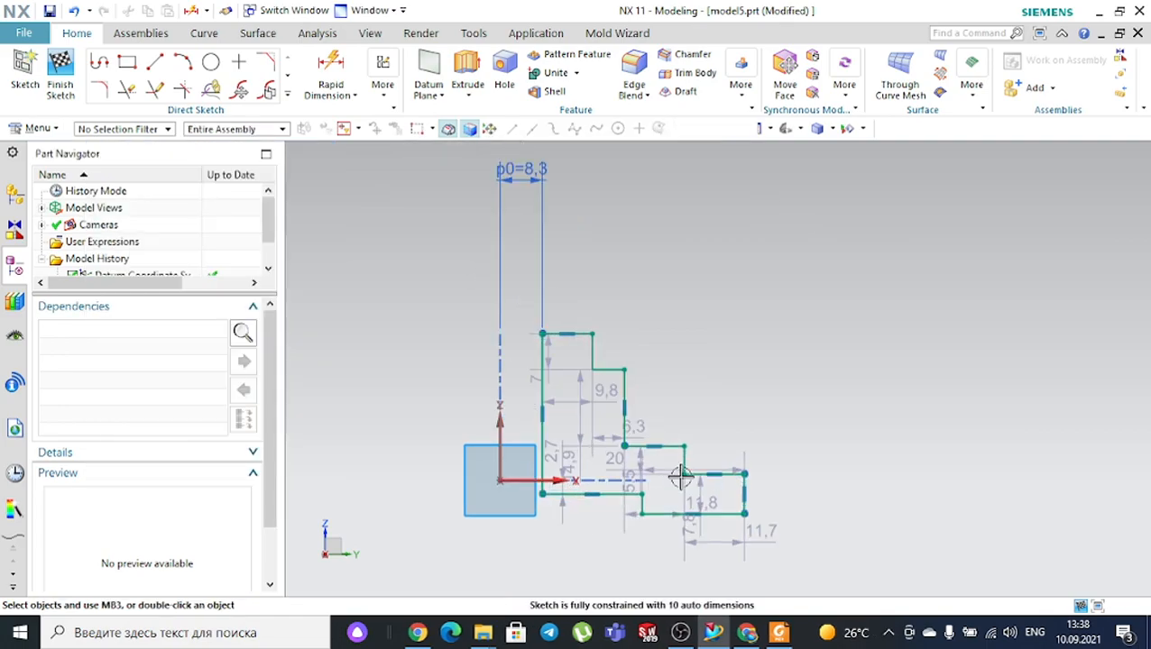
Look at the Google Meet call, check the section diameters in drawing 10.pdf and return to the sketch
left_click(748, 635)
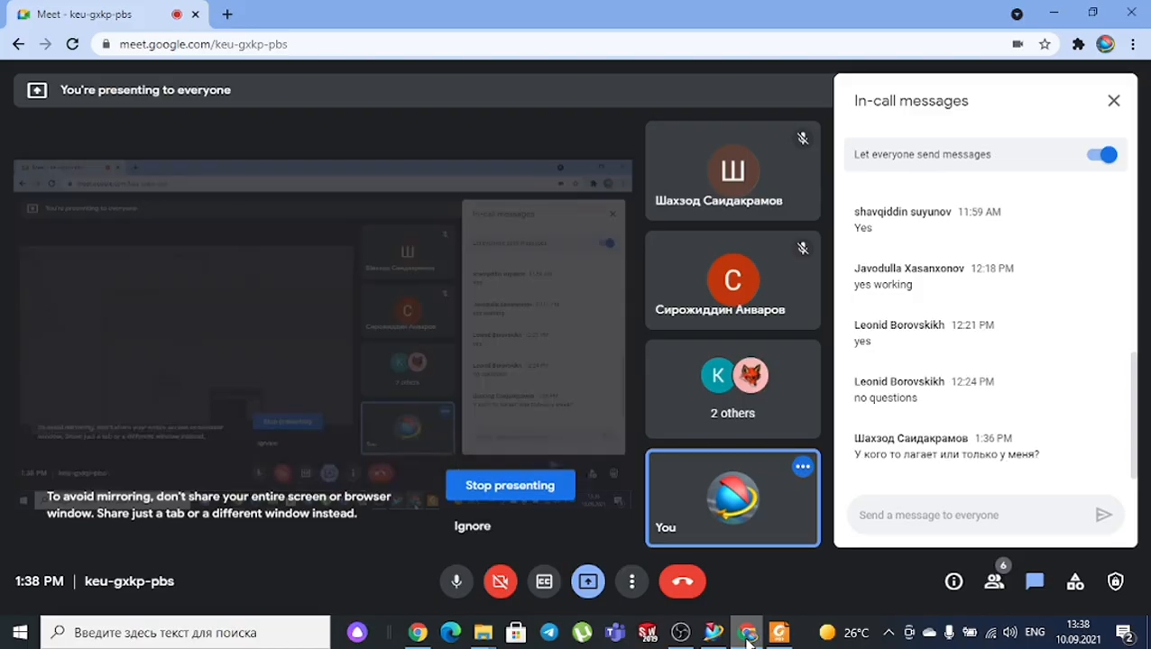
left_click(715, 633)
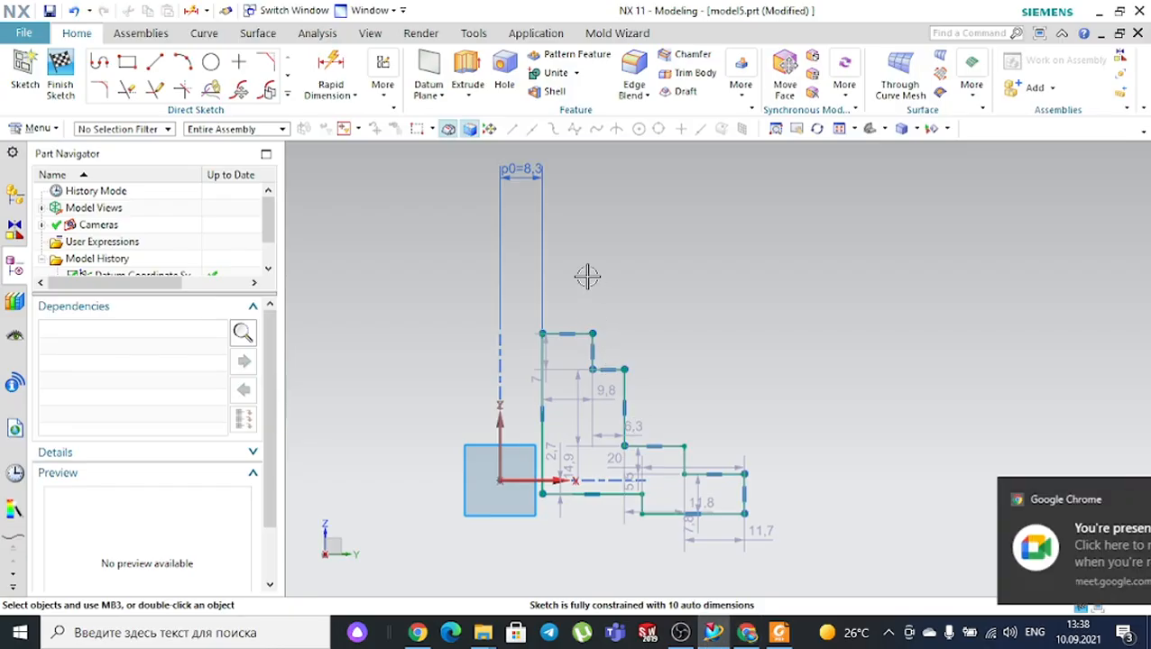
mouse_move(792, 631)
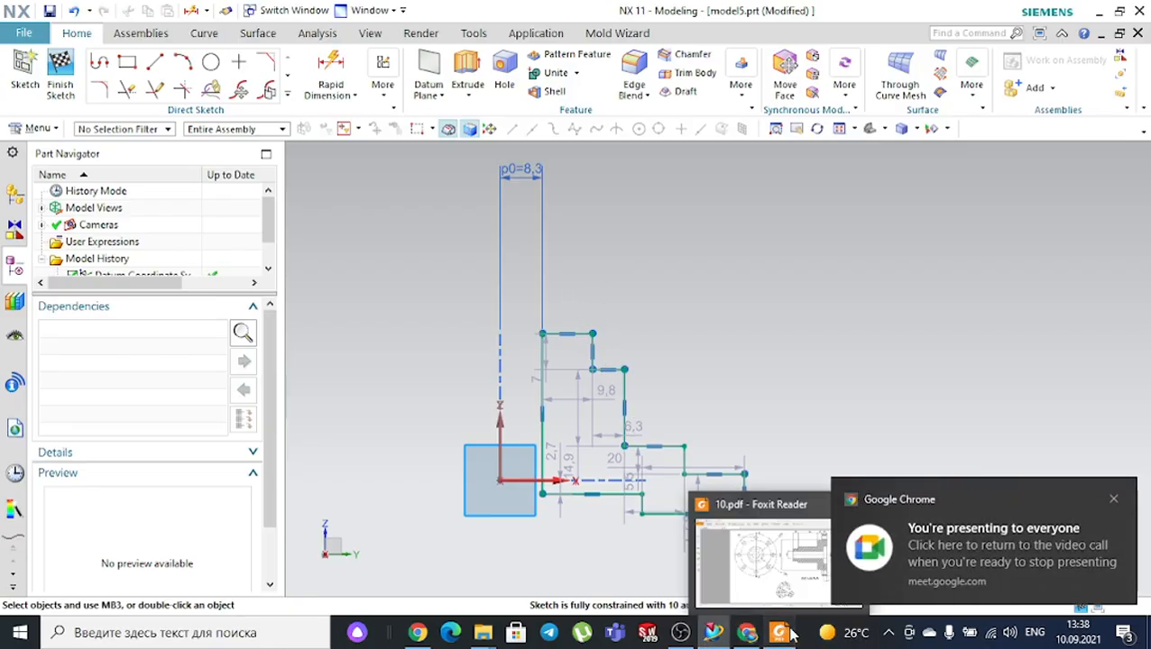
left_click(776, 568)
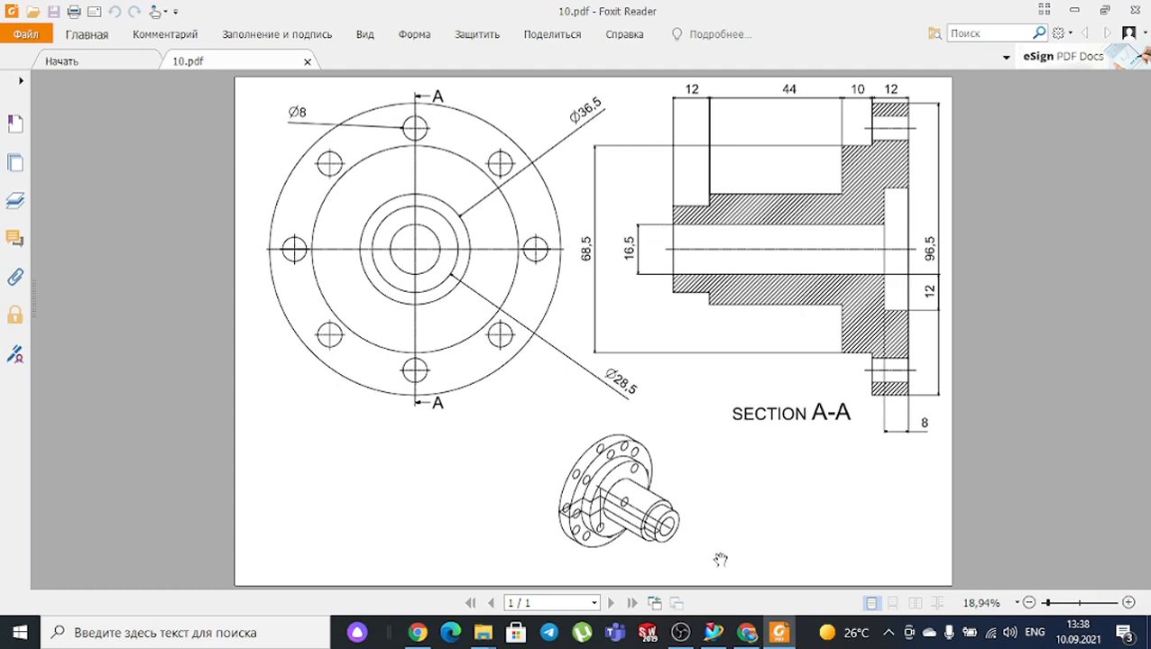
left_click(713, 632)
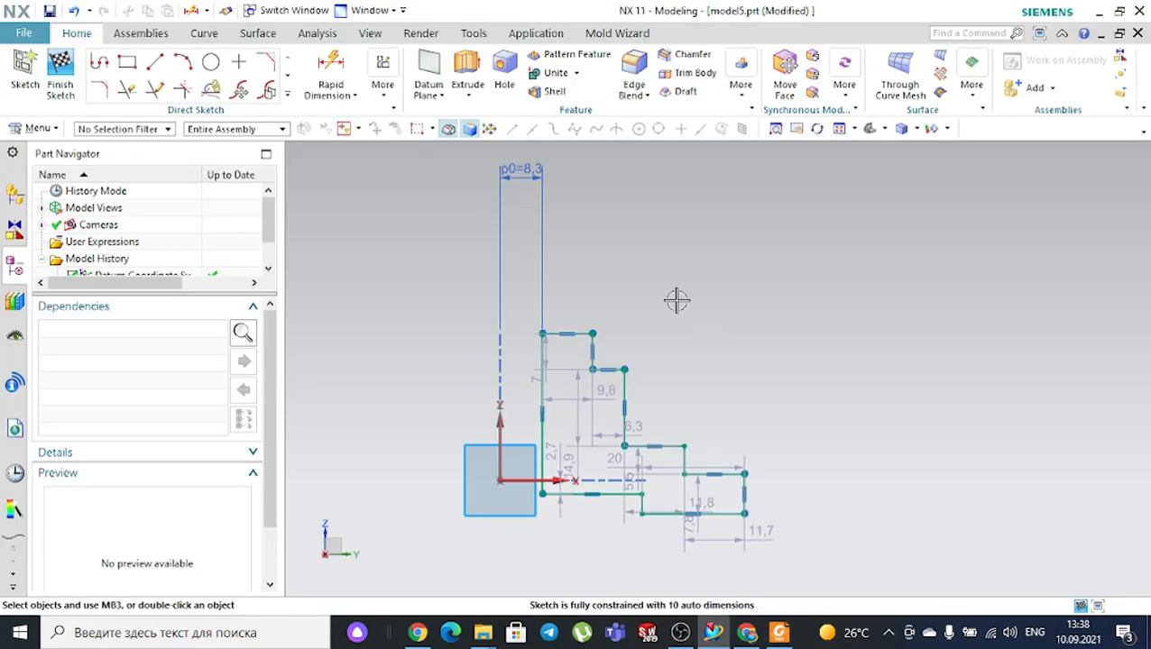
Dimension the corner at the upper end of the long shaft section from the Z axis as 36.5/2
left_click(341, 83)
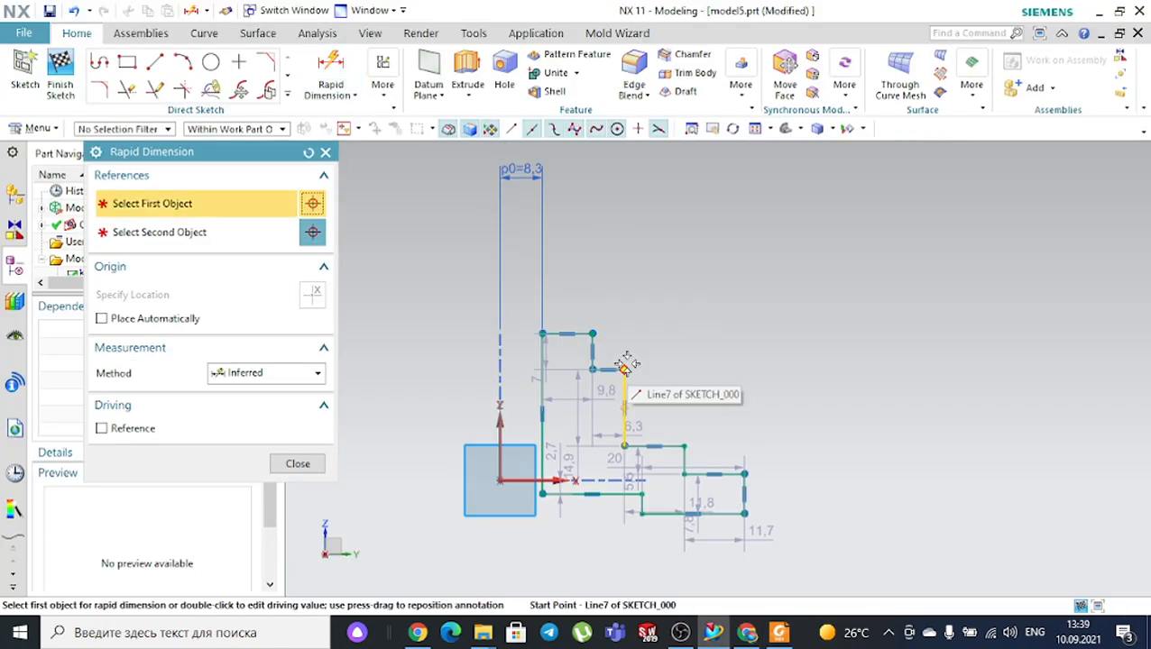
left_click(624, 368)
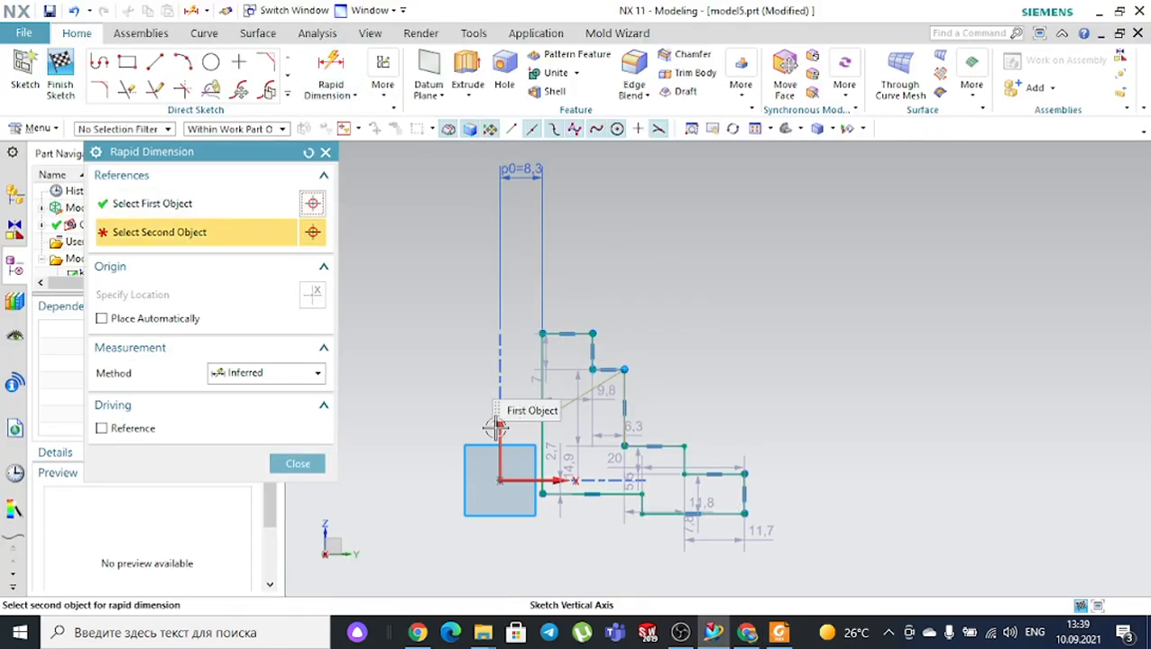
left_click(497, 426)
left_click(729, 219)
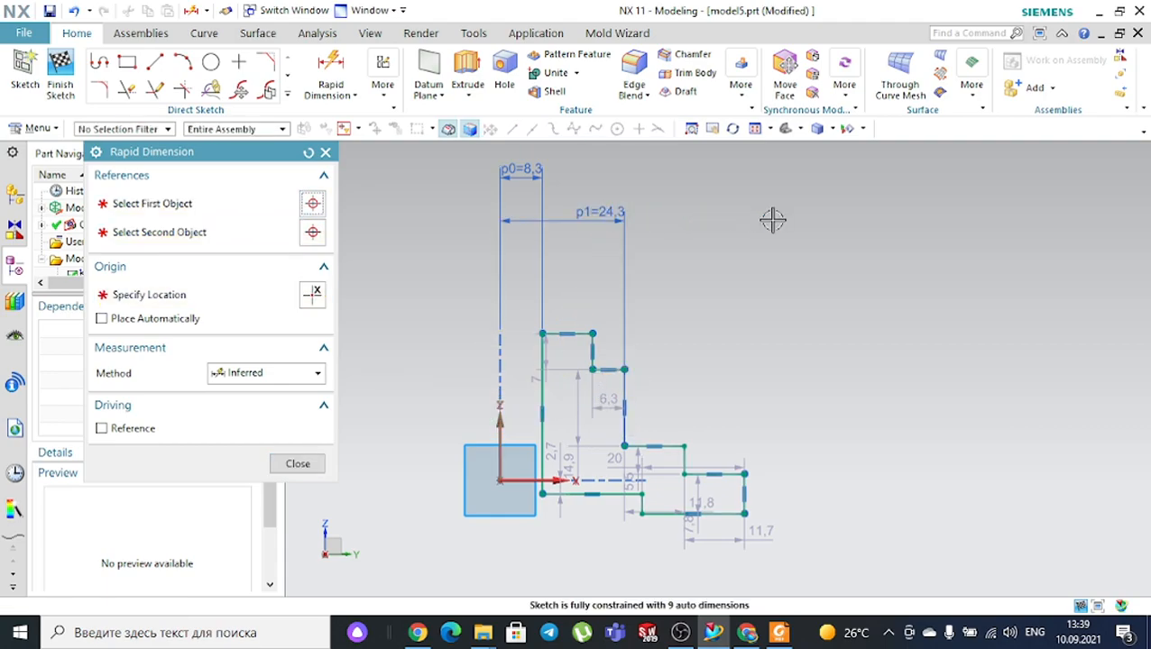
type("36")
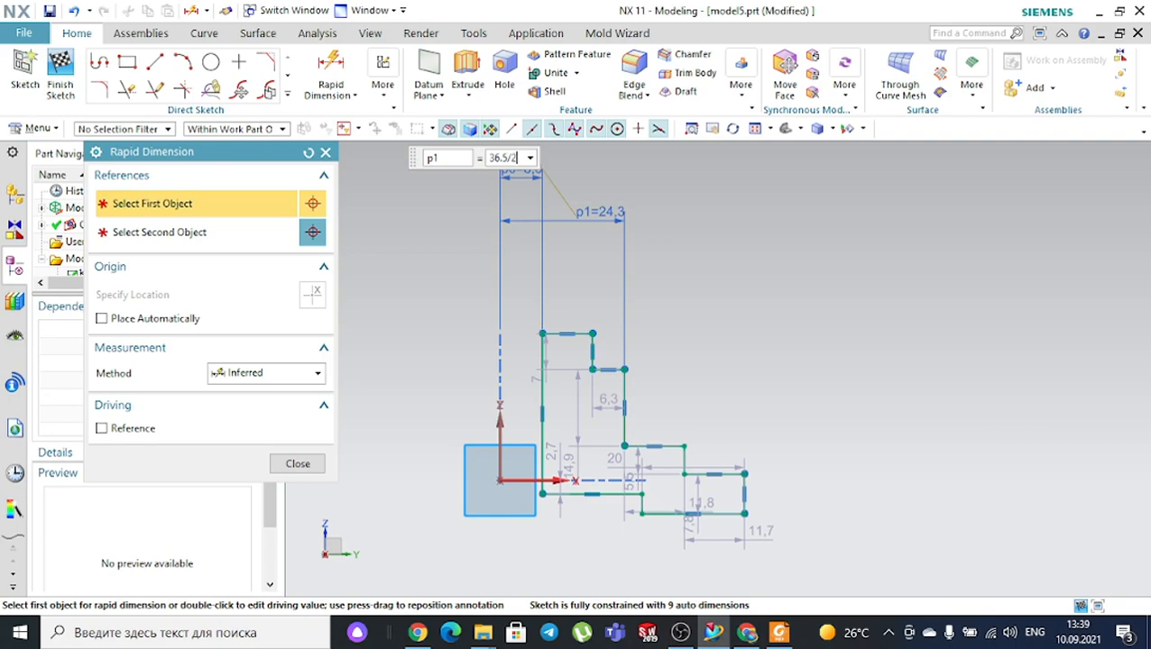
type(".5/2")
key("Return")
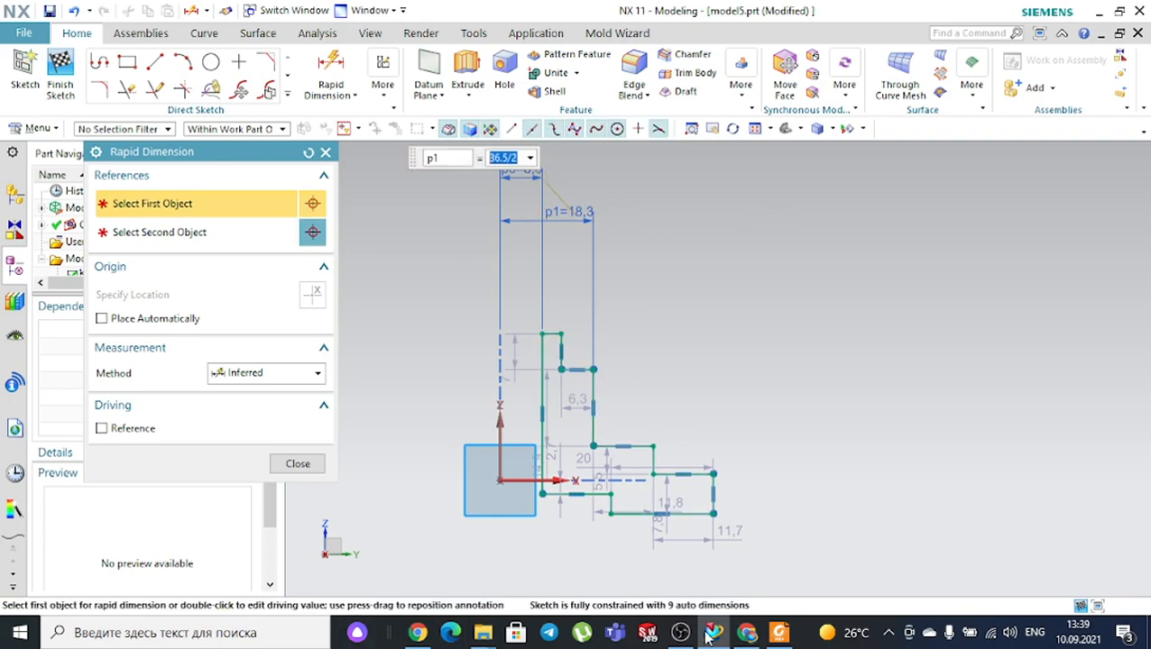
Check the shoulder diameter in drawing 10.pdf and dimension the shoulder's outer corner from the Z axis as 68.5/2
left_click(779, 633)
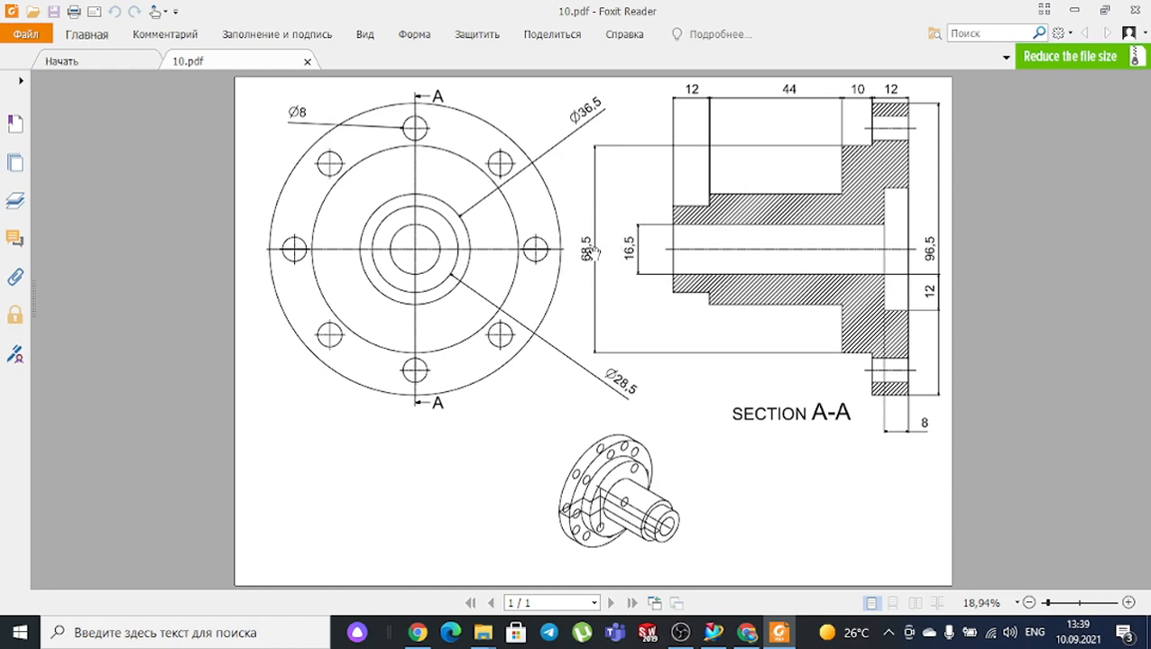
mouse_move(713, 631)
left_click(732, 568)
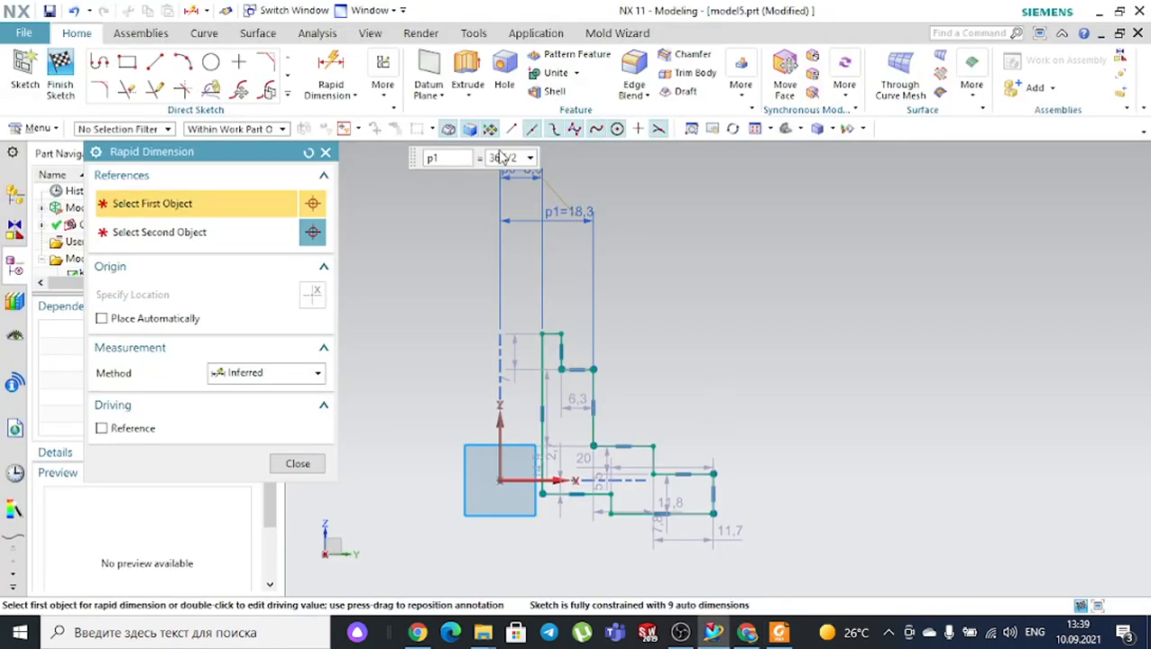
left_click(653, 447)
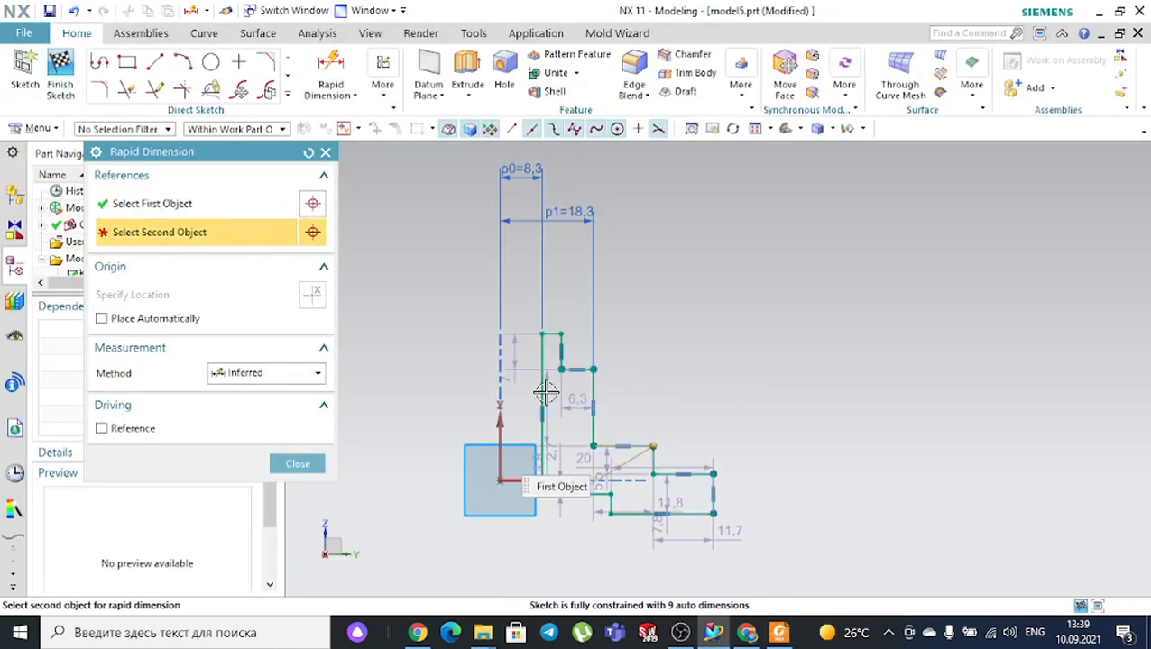
left_click(500, 410)
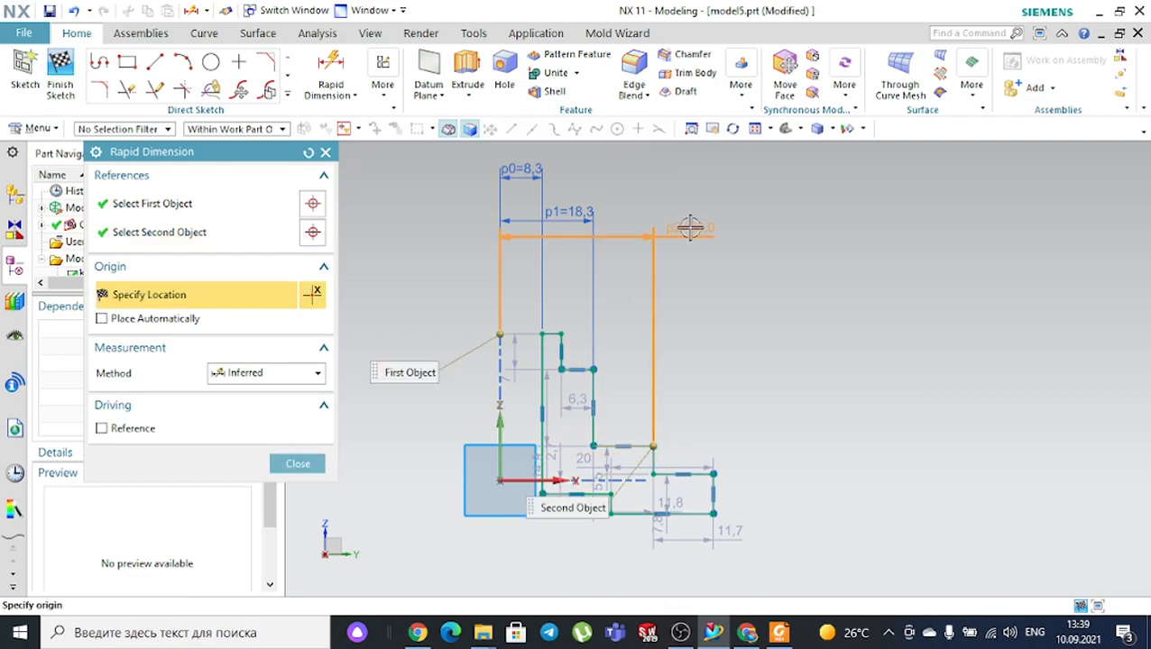
left_click(802, 232)
type("68.5/2")
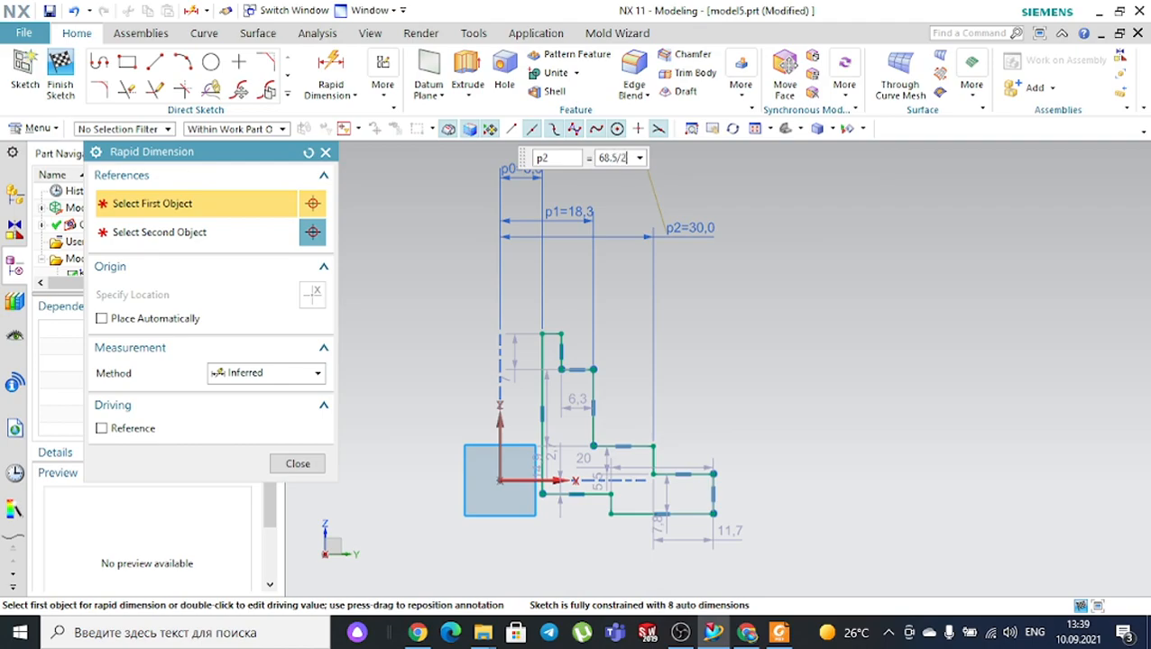
key("Return")
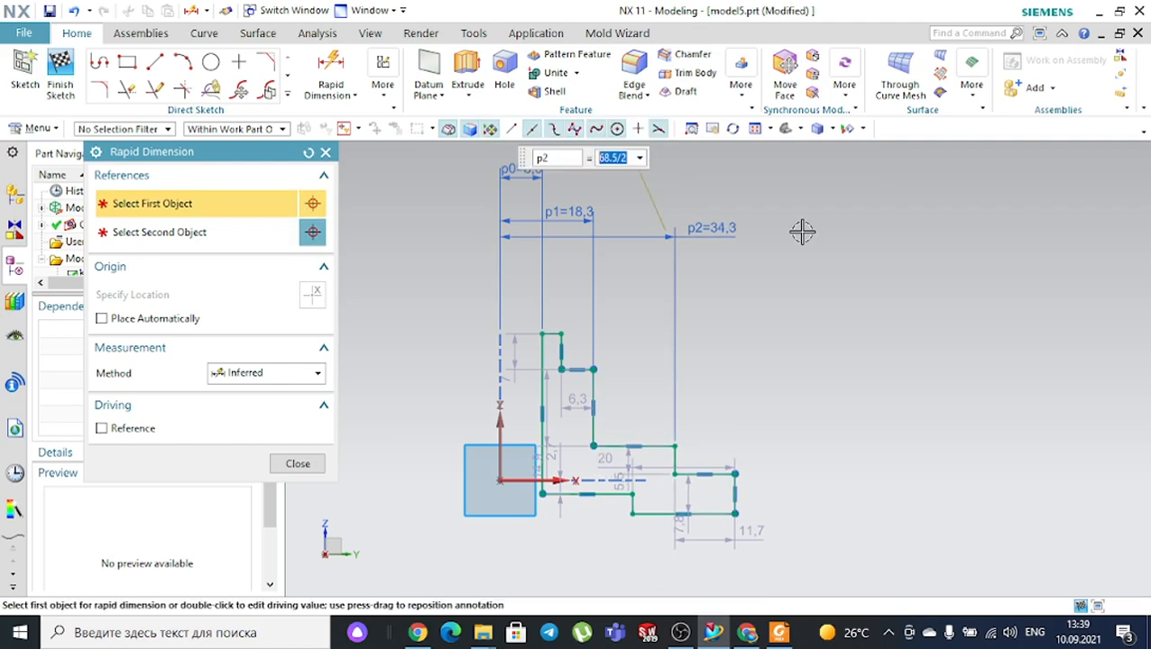
Check the flange's outside diameter in drawing 10.pdf and dimension the flange's outer corner from the Z axis as 96.5/2
left_click(779, 632)
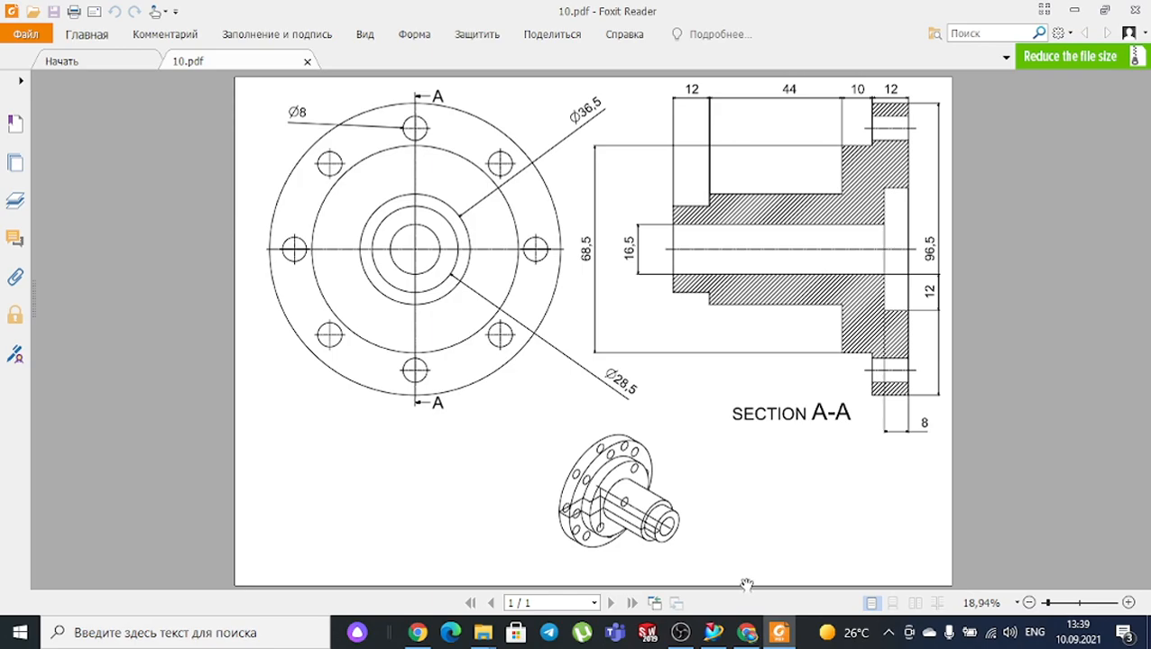
left_click(713, 632)
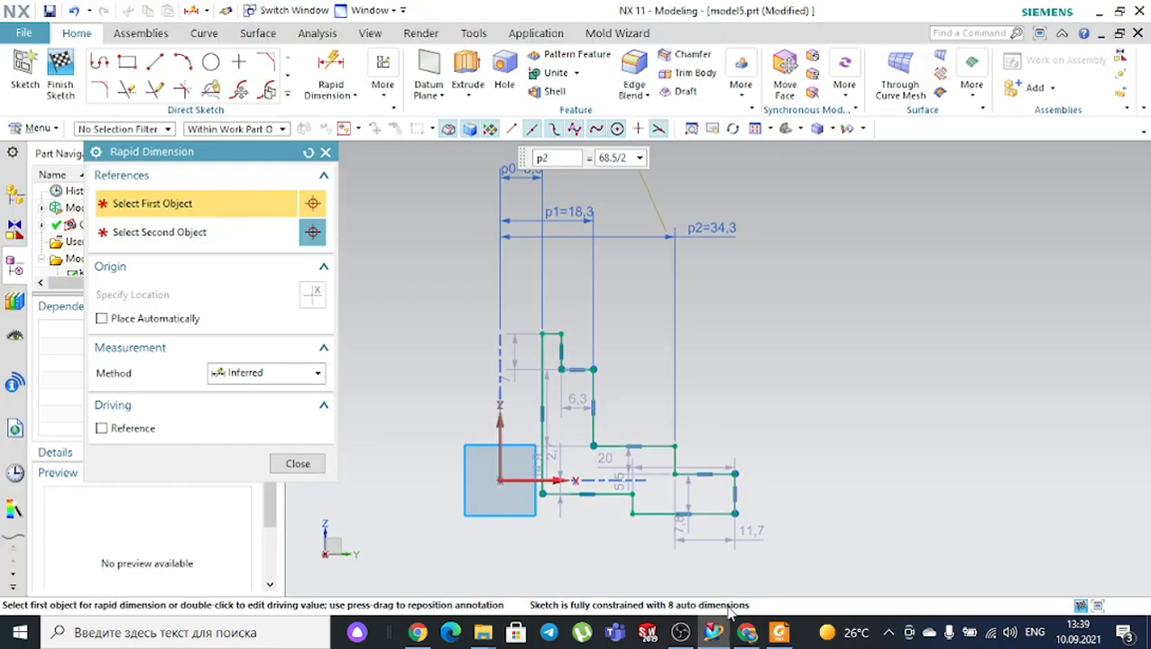
left_click(734, 475)
left_click(498, 418)
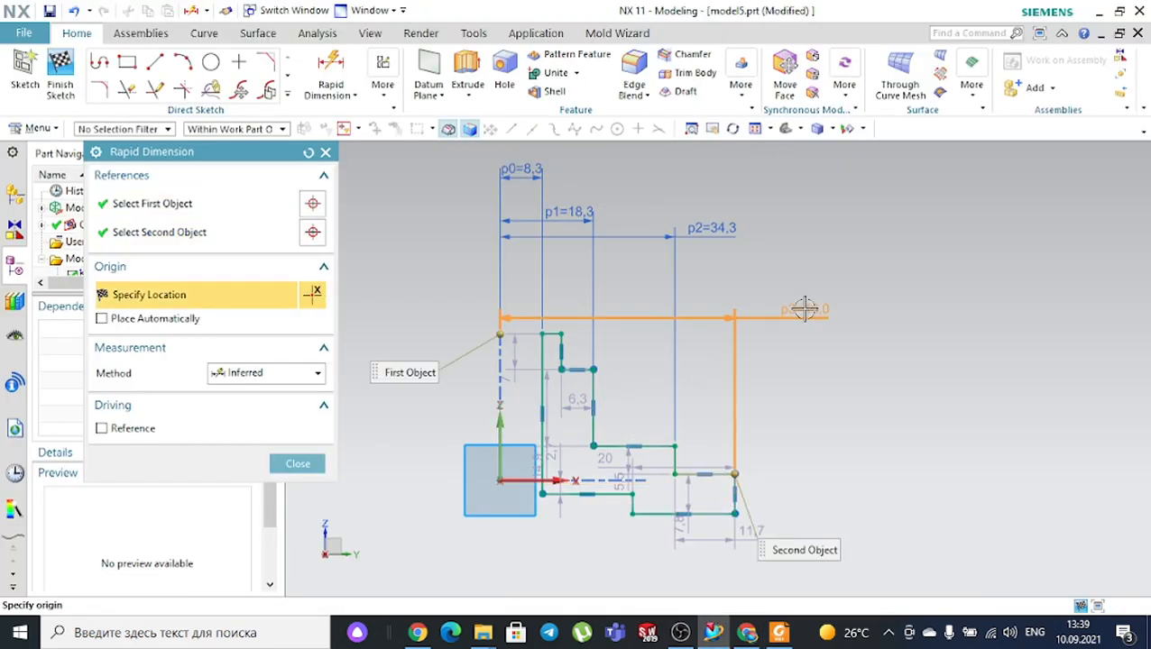
left_click(809, 289)
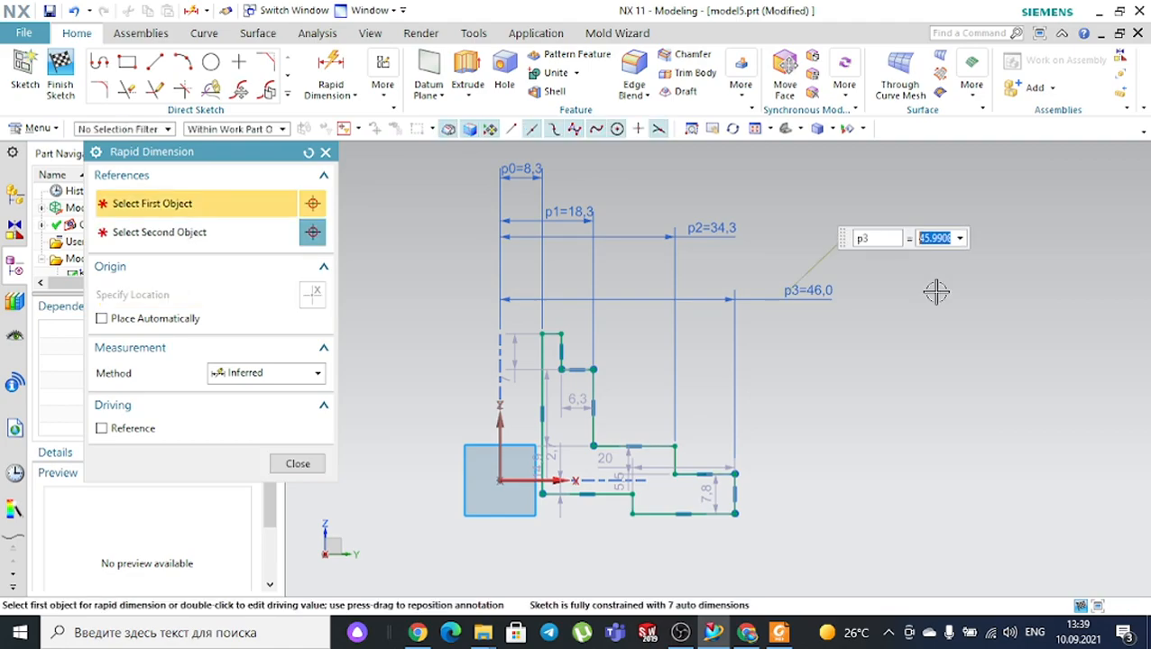
type("96.5/2")
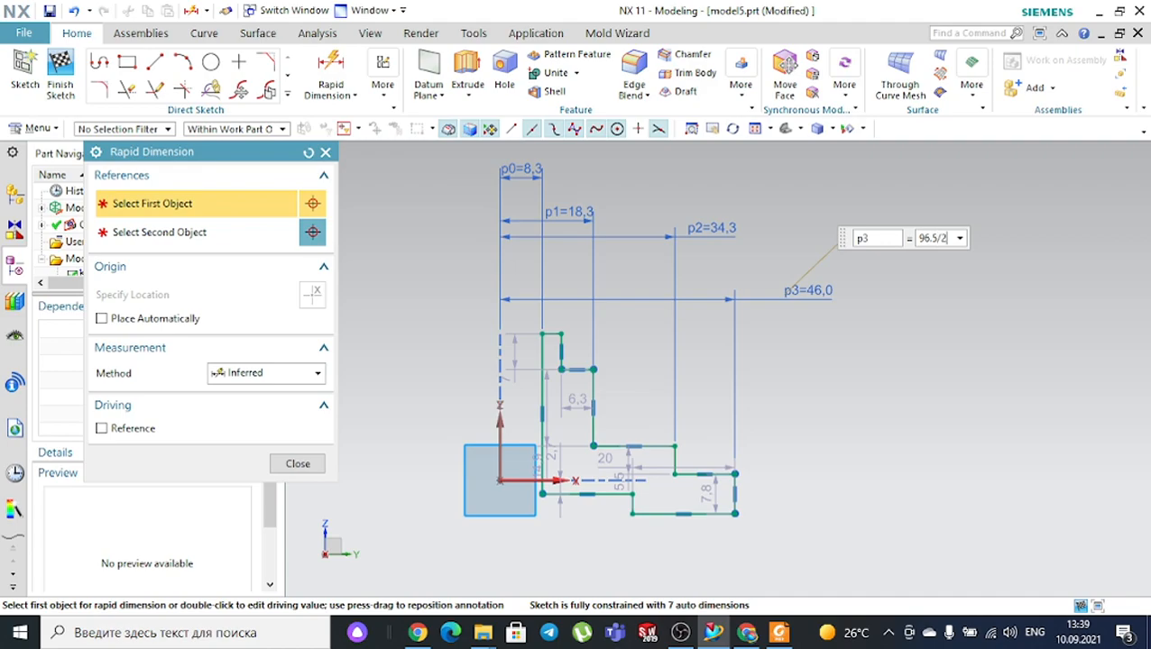
key("Return")
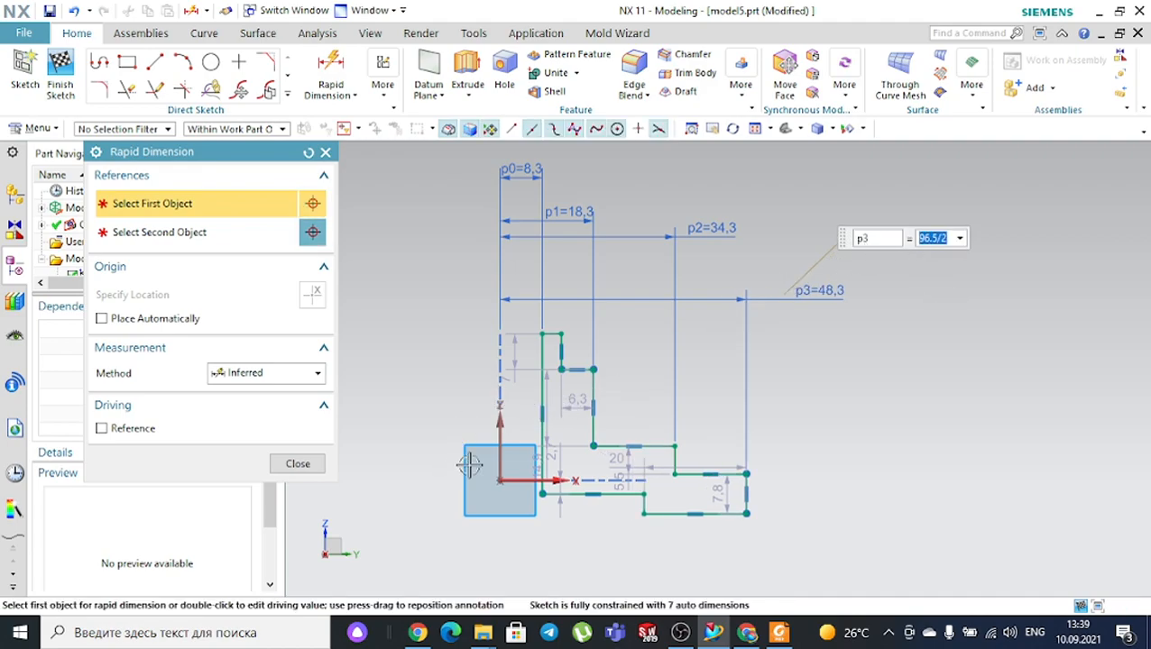
key("Escape")
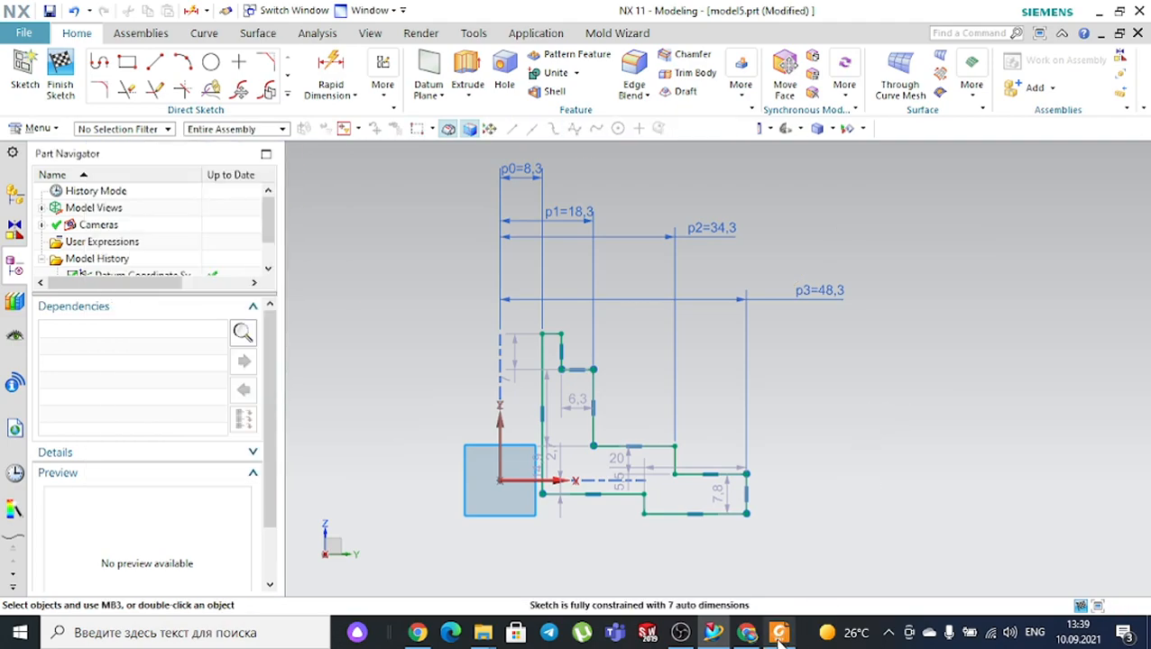
Check the section lengths in drawing 10.pdf and dimension the short end section's vertical line as 12
left_click(795, 574)
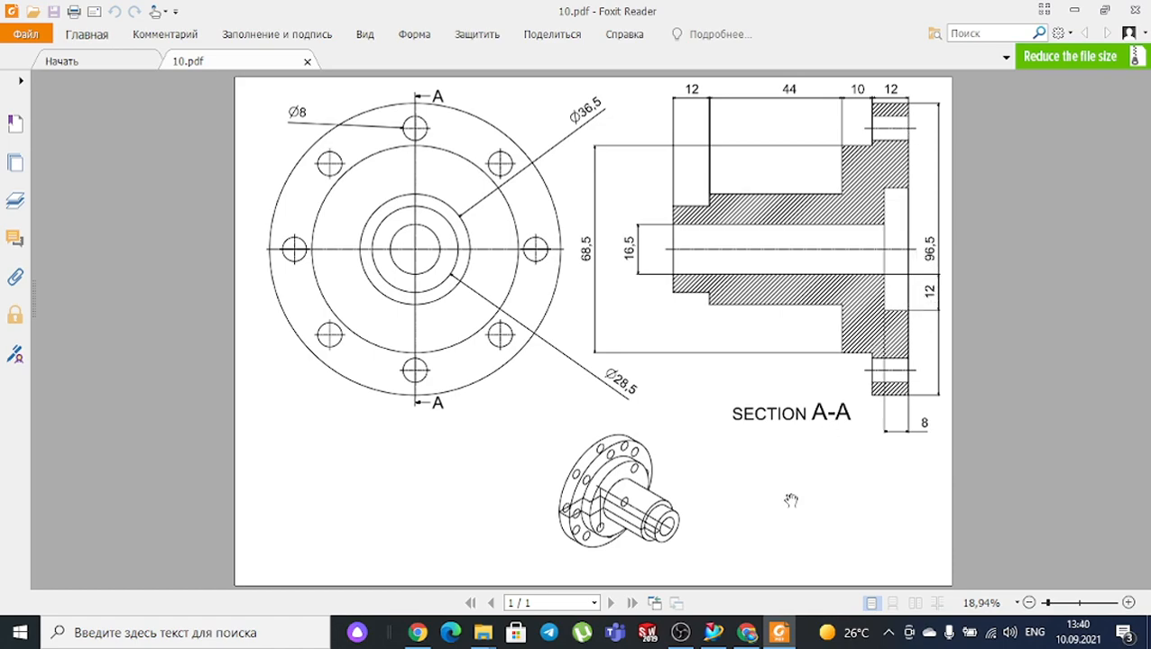
left_click(713, 632)
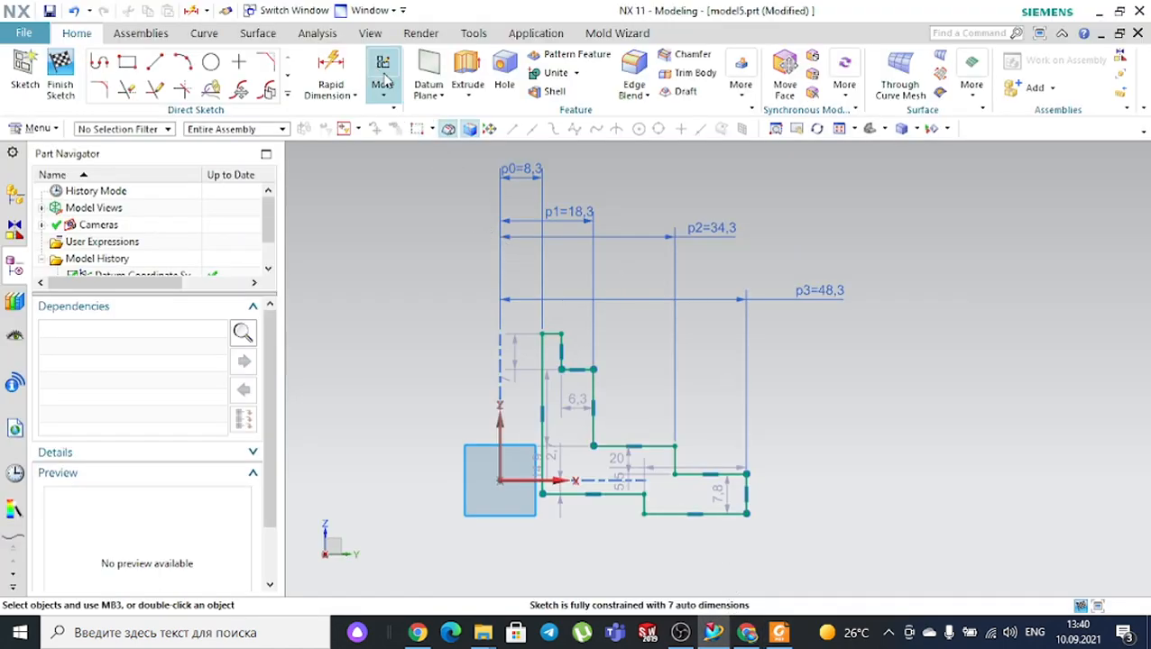
scroll(568, 370, "up", 3)
left_click(558, 324)
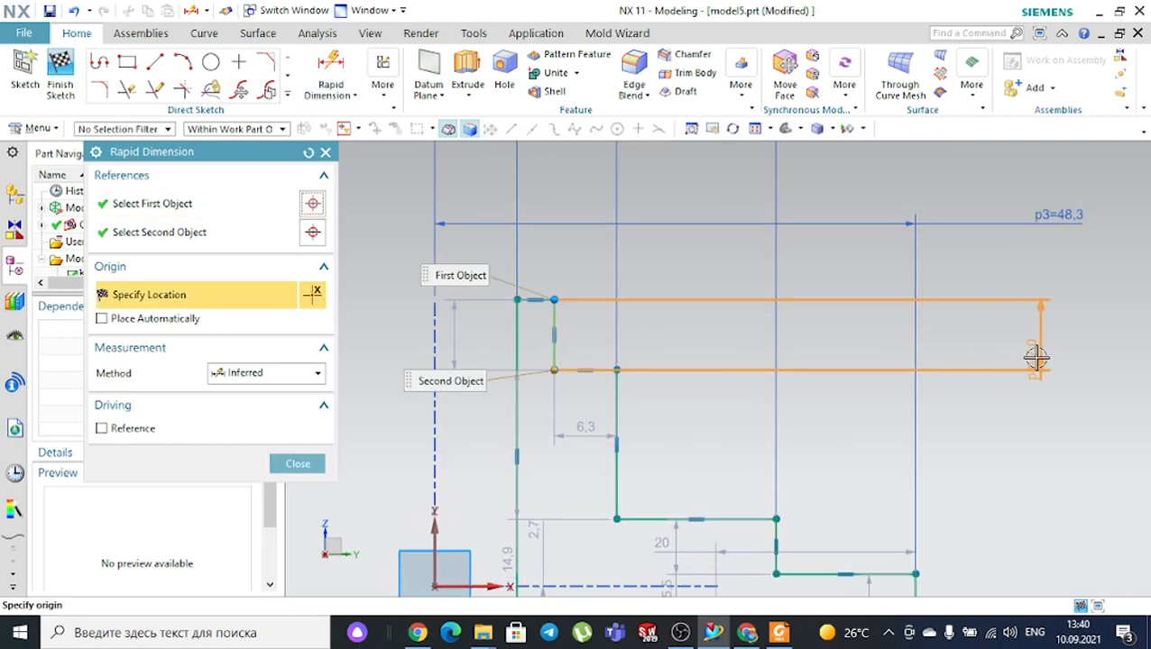
left_click(1045, 334)
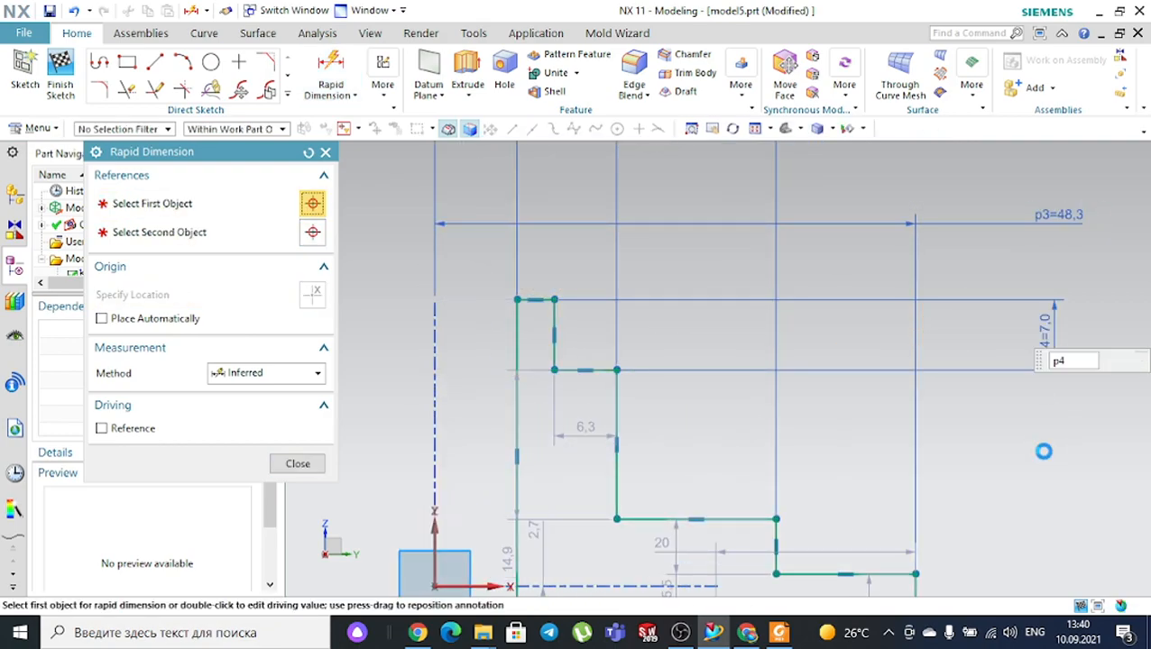
type("12")
key("Return")
Dimension the long shaft section's outer vertical line as 44
left_click(617, 419)
left_click(1047, 432)
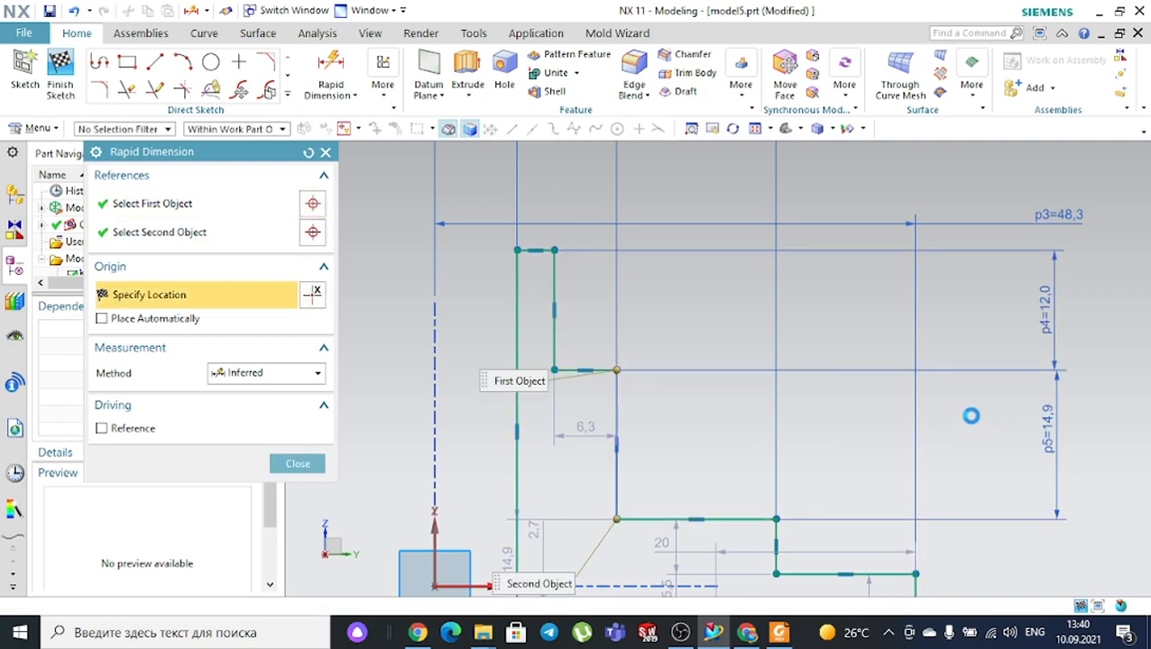
type("44")
key("Return")
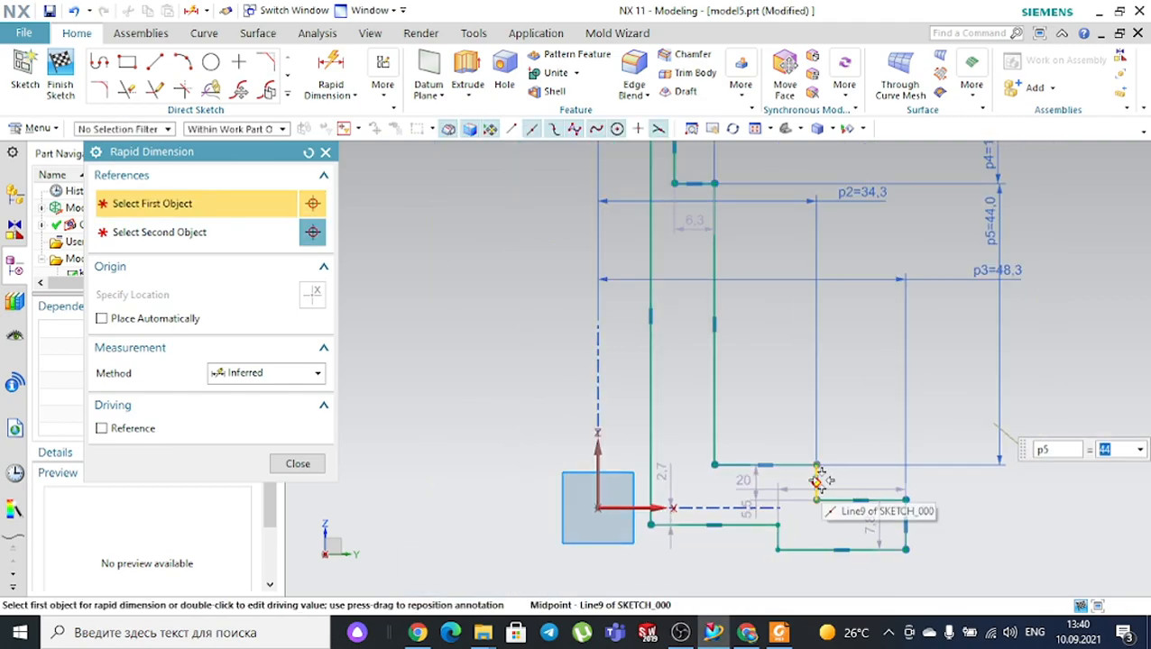
Dimension the shoulder's vertical line between the long shaft section and the flange as 10
scroll(818, 481, "up", 3)
left_click(812, 478)
scroll(903, 482, "down", 3)
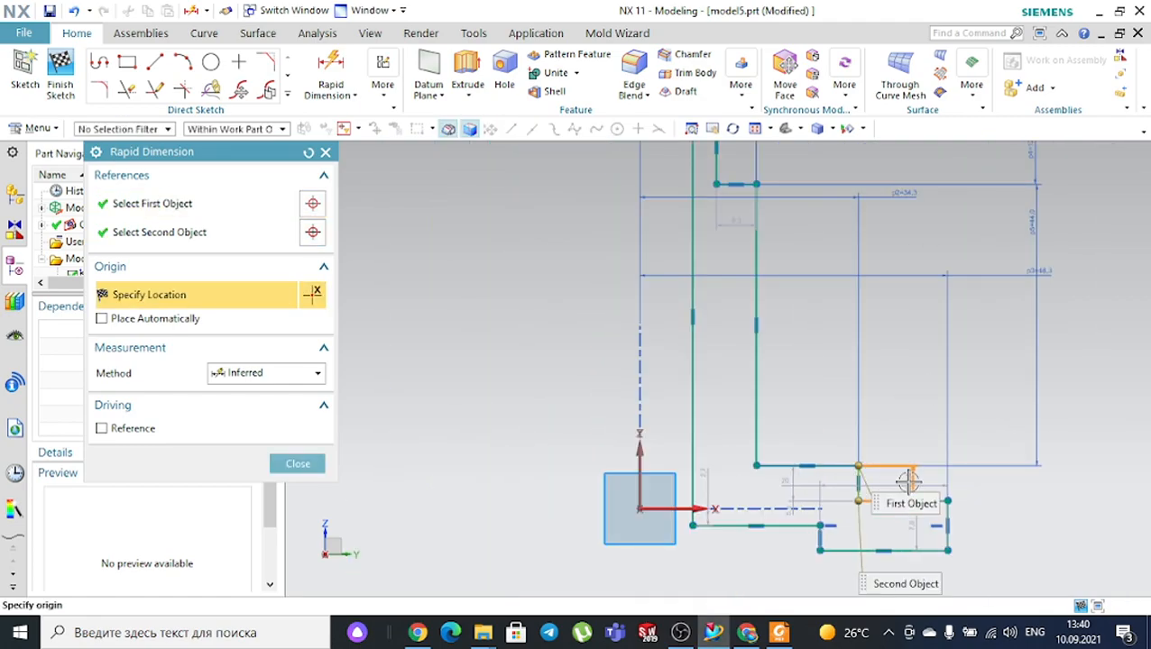
left_click(1032, 492)
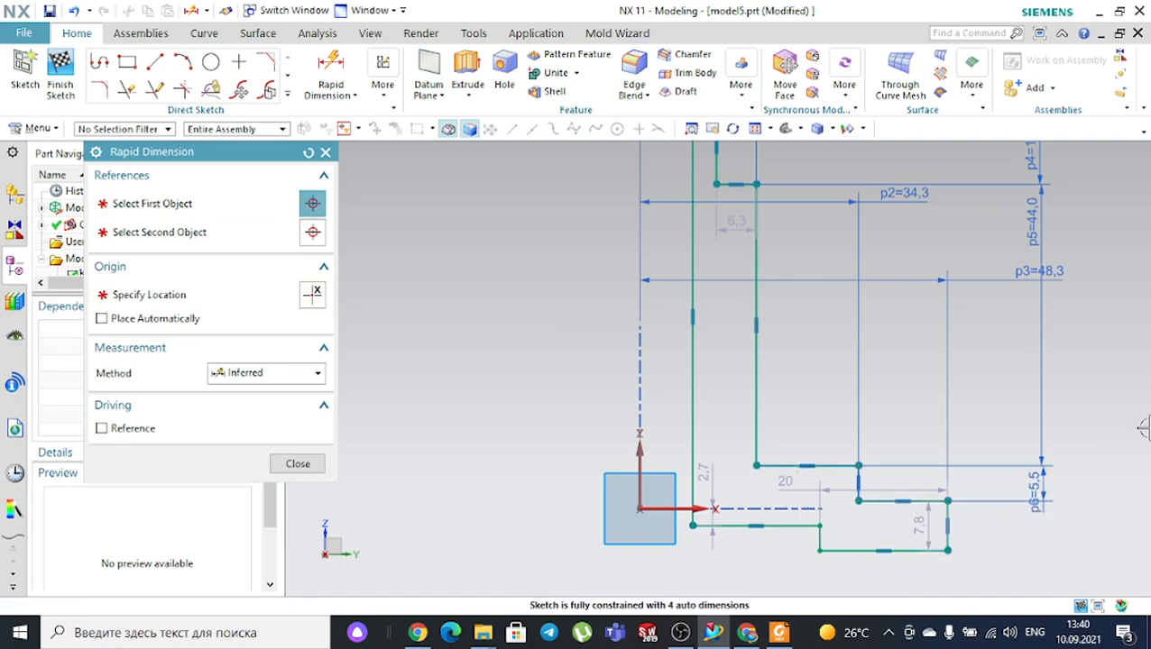
type("10")
key("Return")
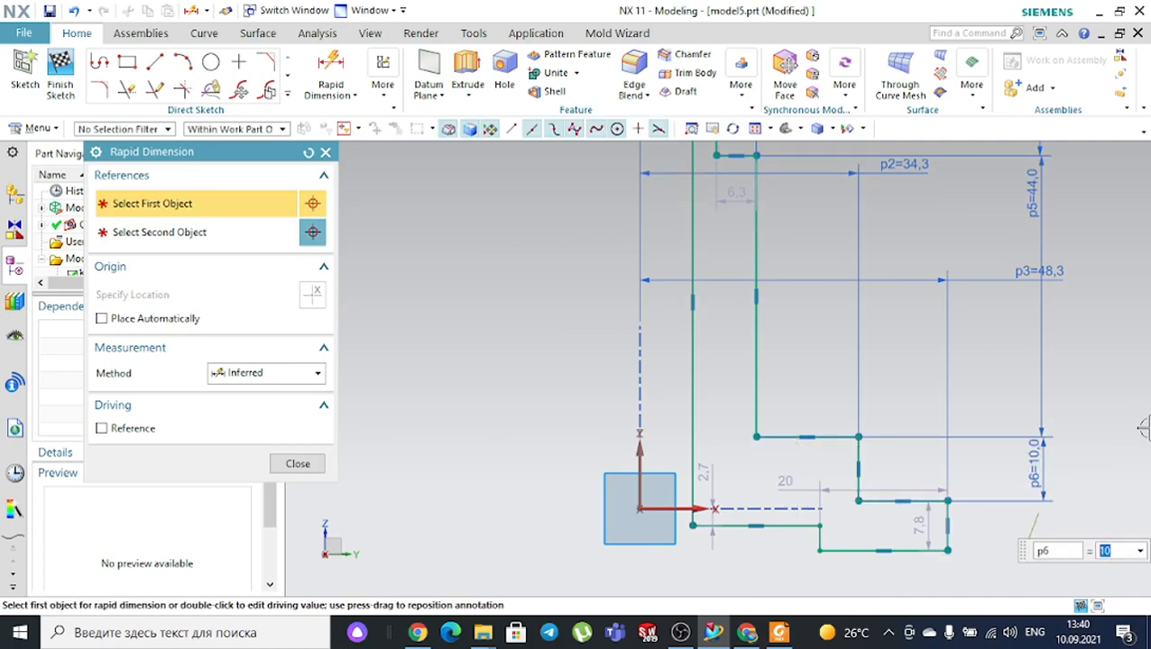
Dimension the flange's outer vertical edge as 12 to set its thickness
left_click(953, 535)
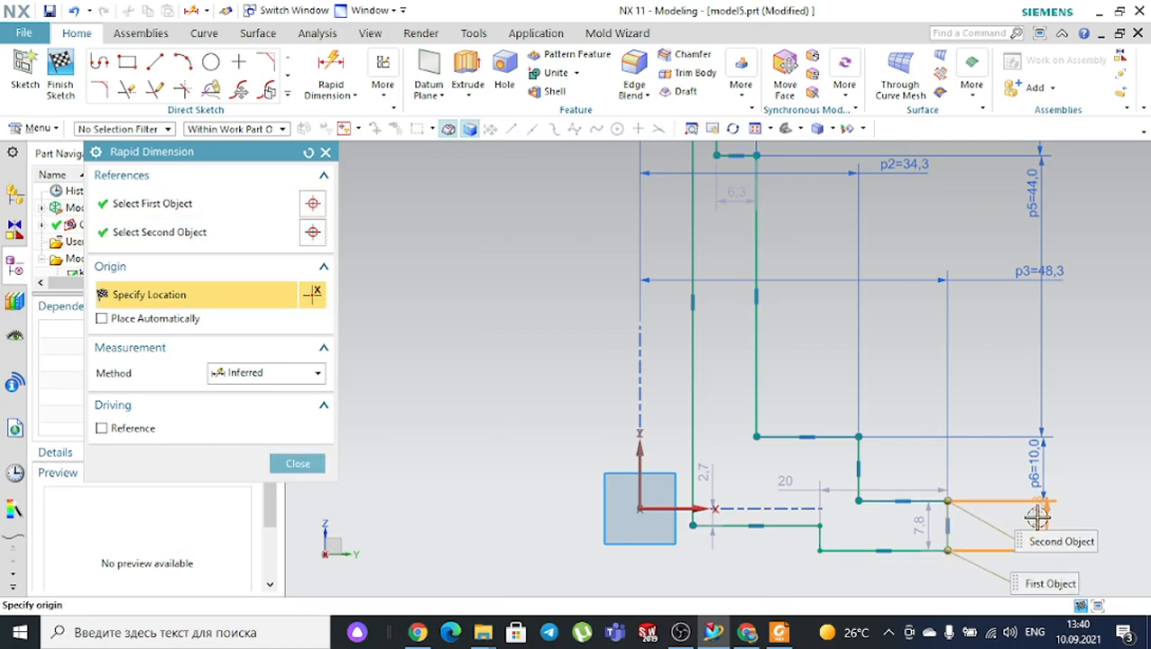
left_click(1091, 462)
type("12")
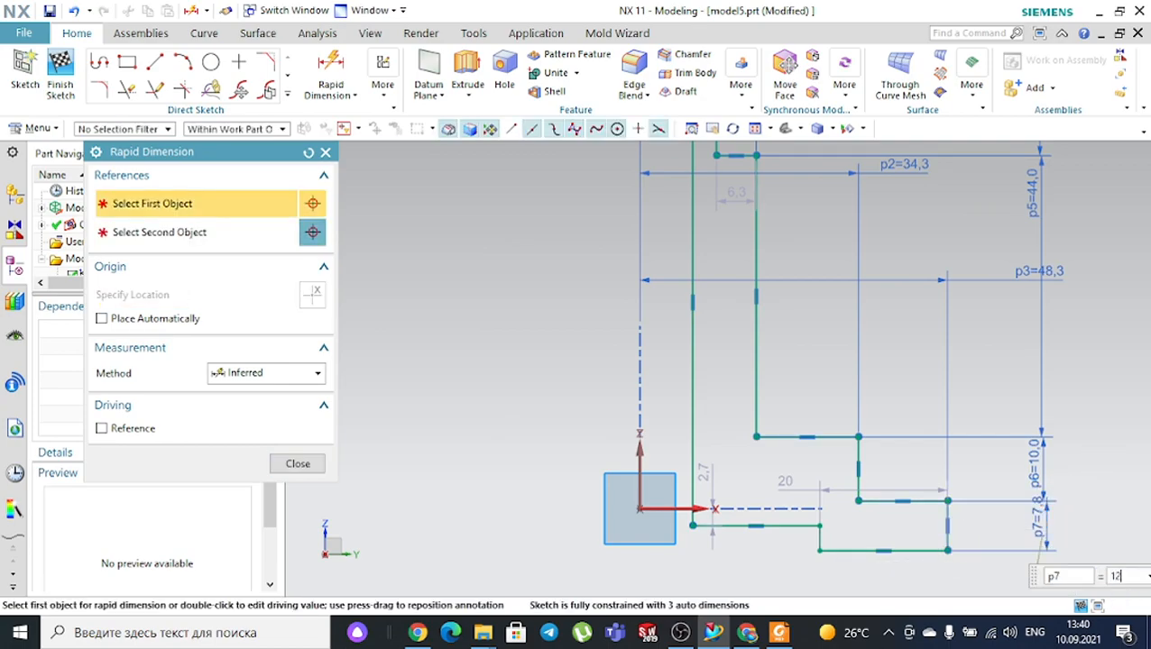
key("Return")
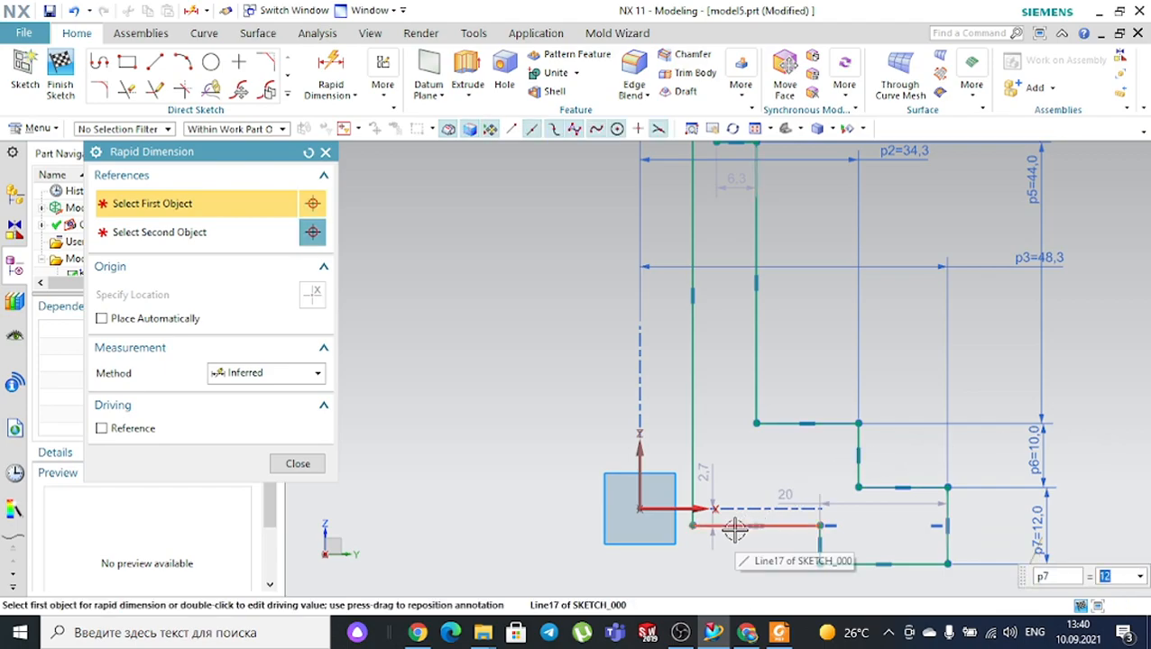
Dimension the horizontal recess line at the flange's base as 12 and leave the dimension command
left_click(735, 532)
scroll(736, 535, "down", 2)
left_click(873, 602)
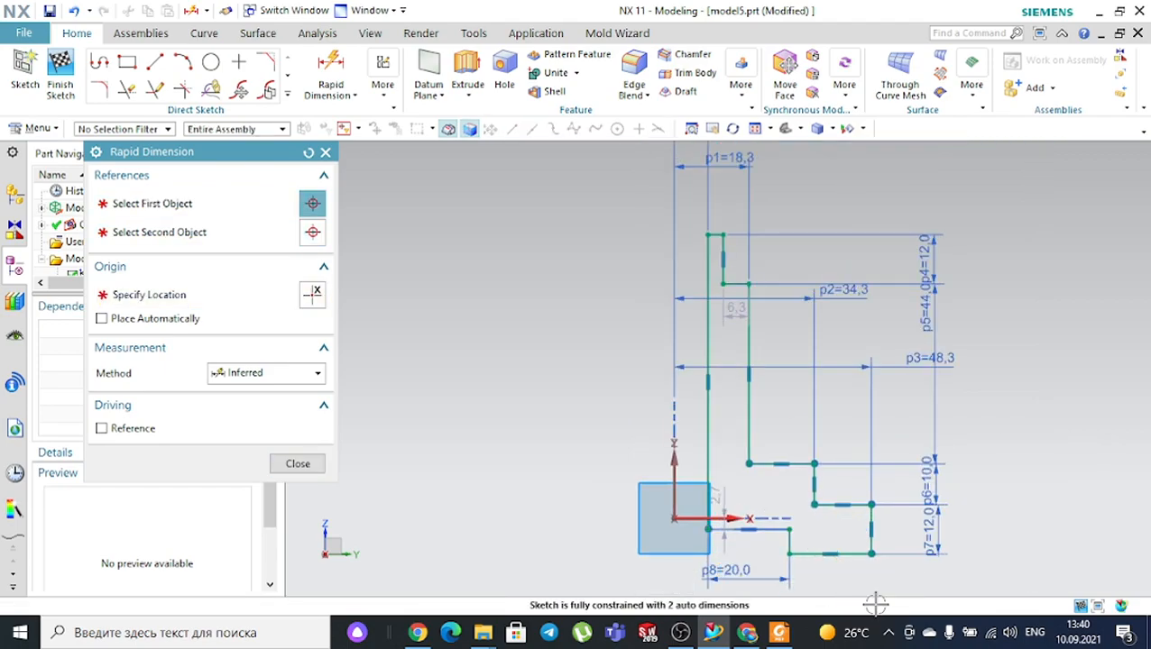
type("12")
key("Return")
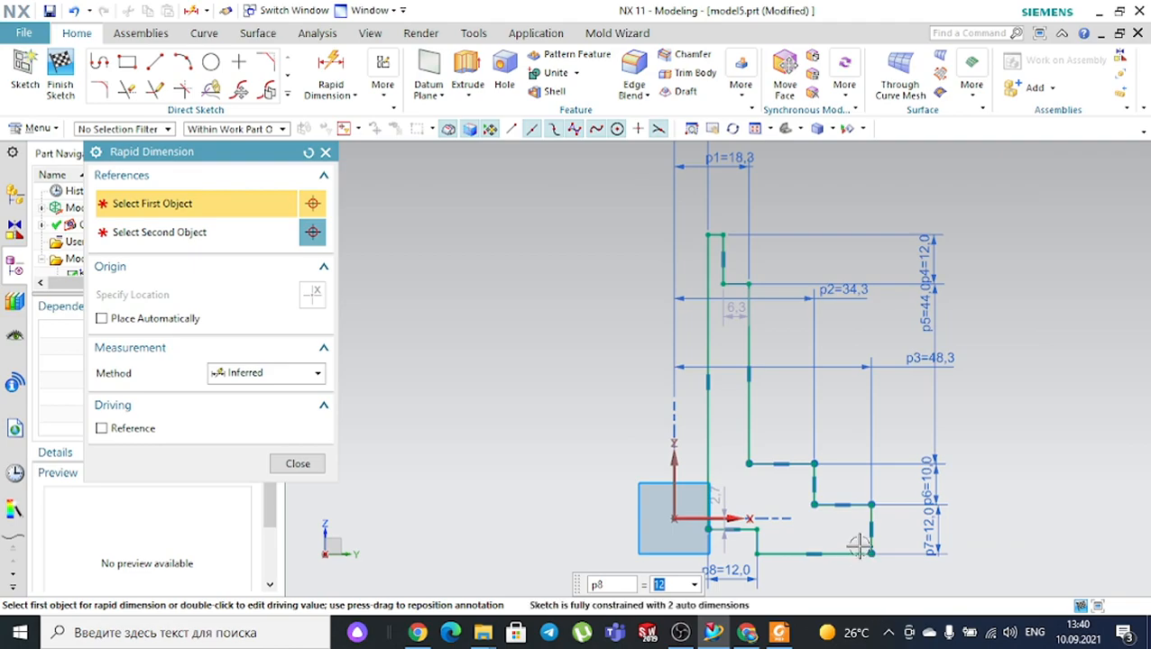
scroll(784, 537, "up", 3)
key("Escape")
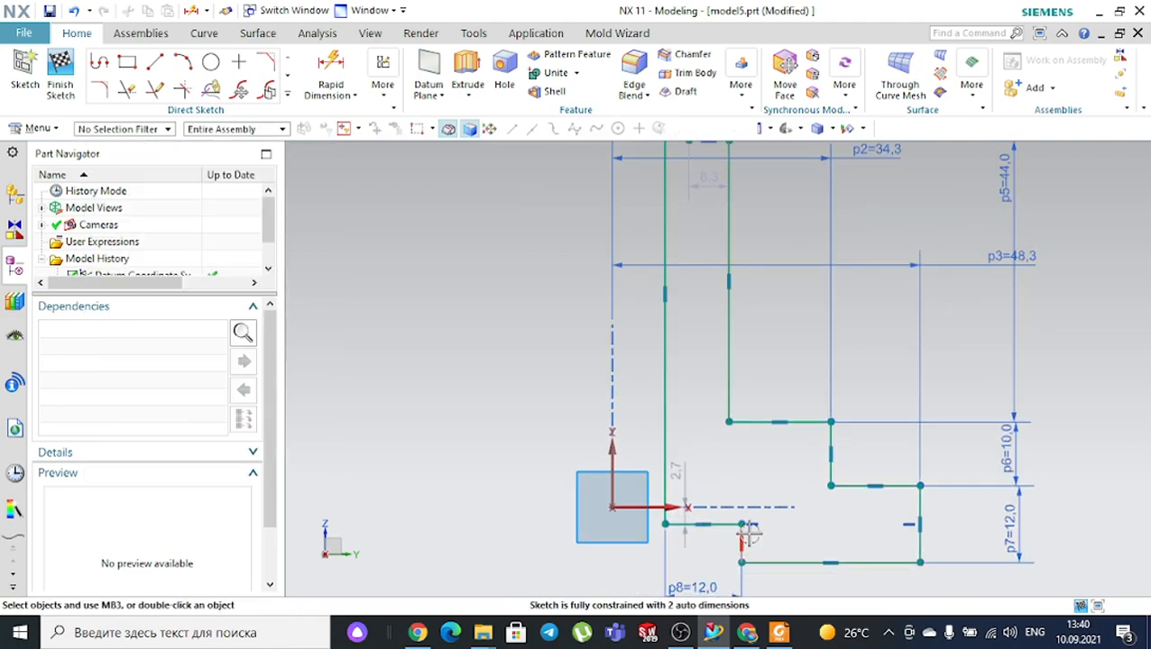
Try to dimension the short vertical line that gives the depth of the flange's recess
left_click(756, 529)
key("Escape")
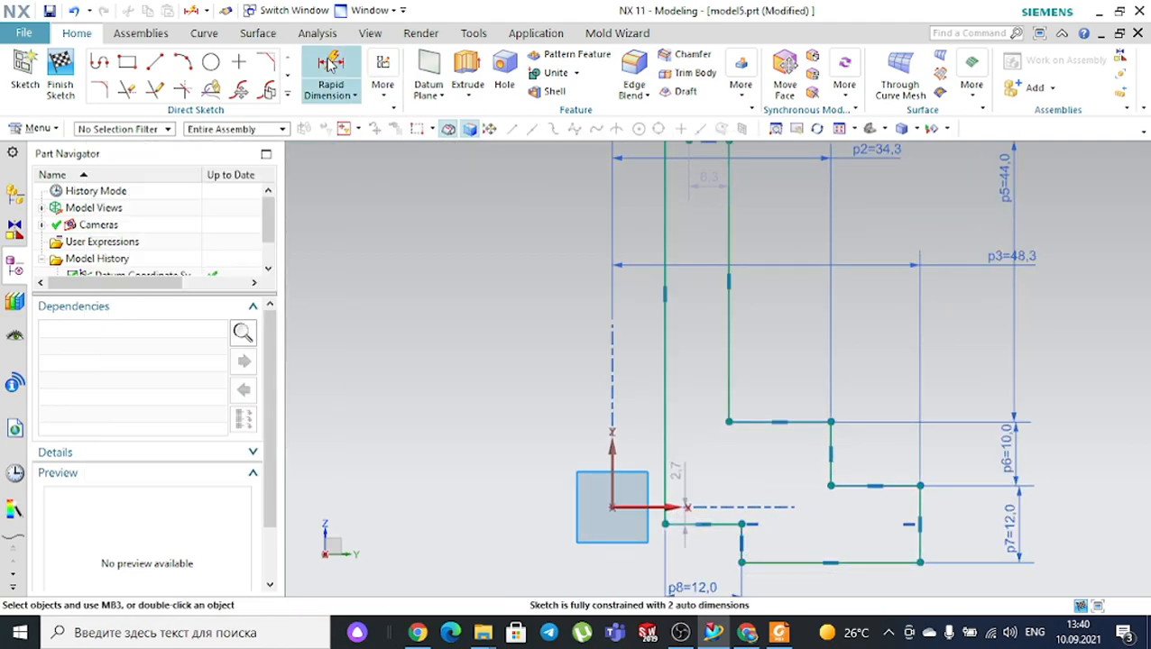
scroll(776, 536, "up", 3)
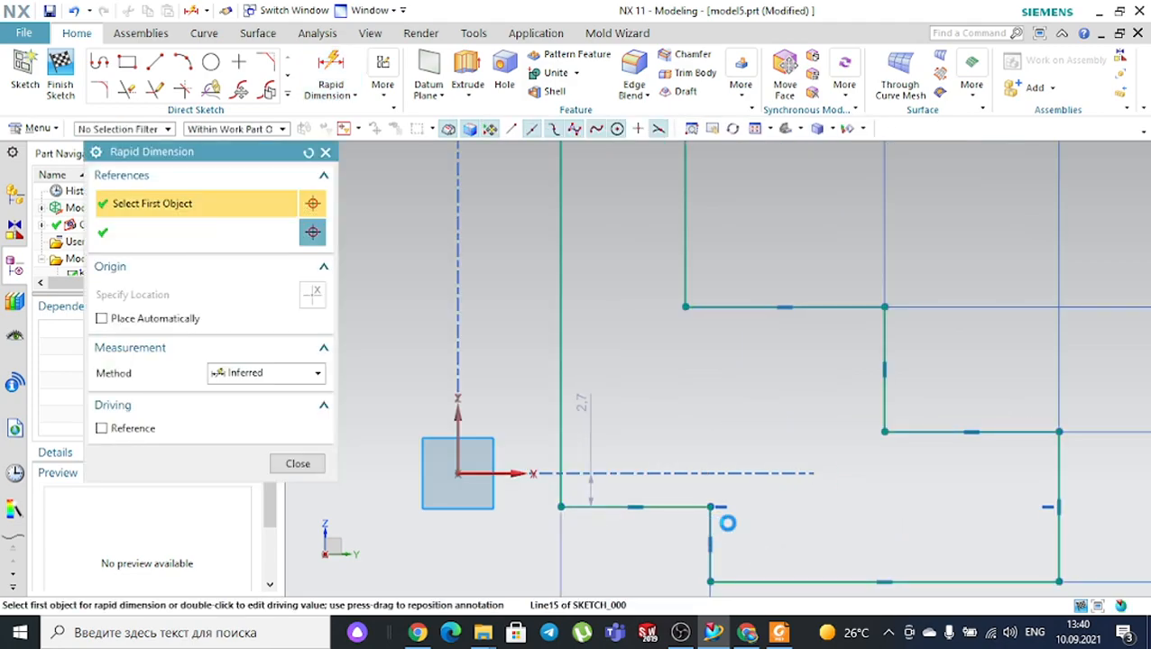
left_click(712, 523)
left_click(874, 512)
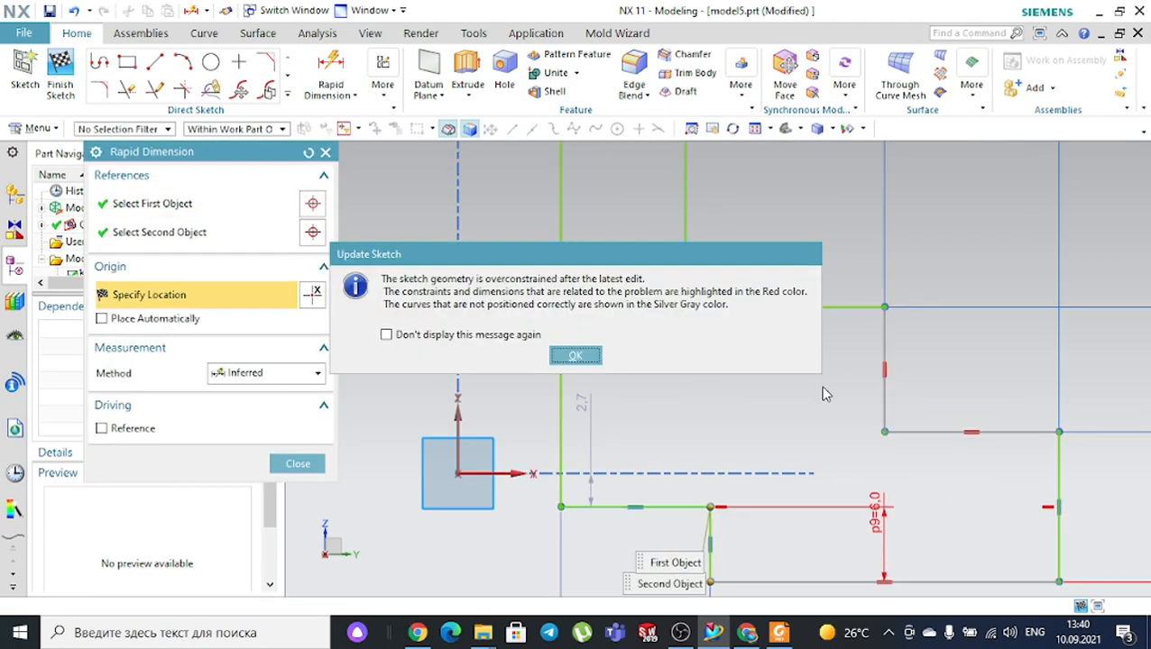
left_click(575, 354)
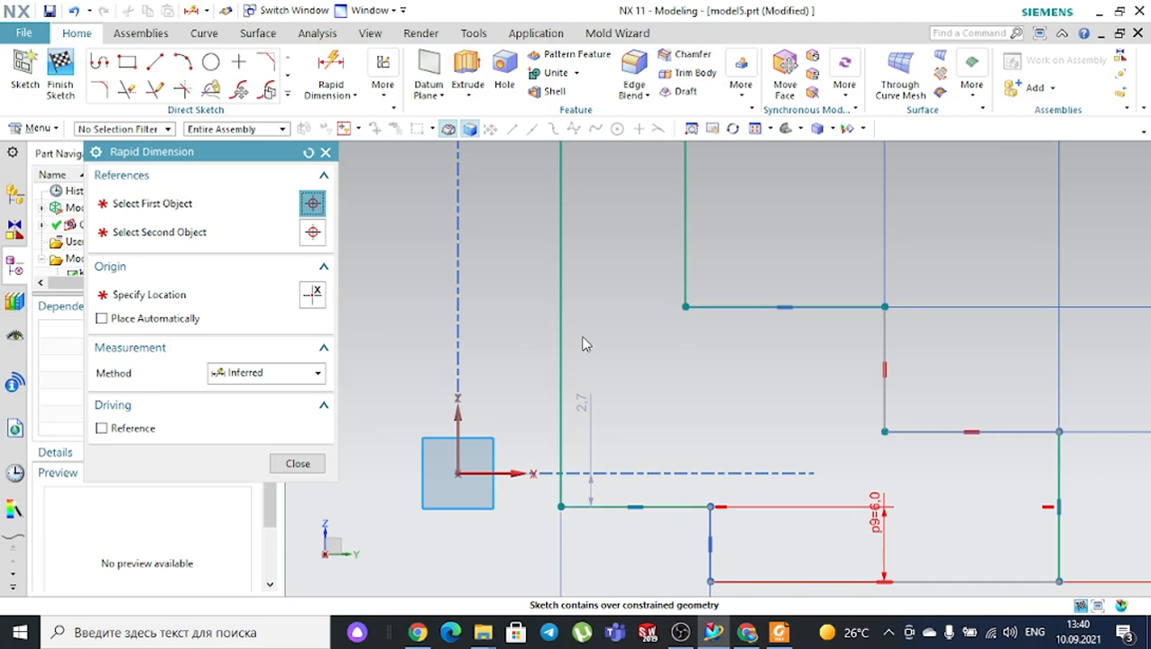
key("Escape")
scroll(711, 345, "down", 6)
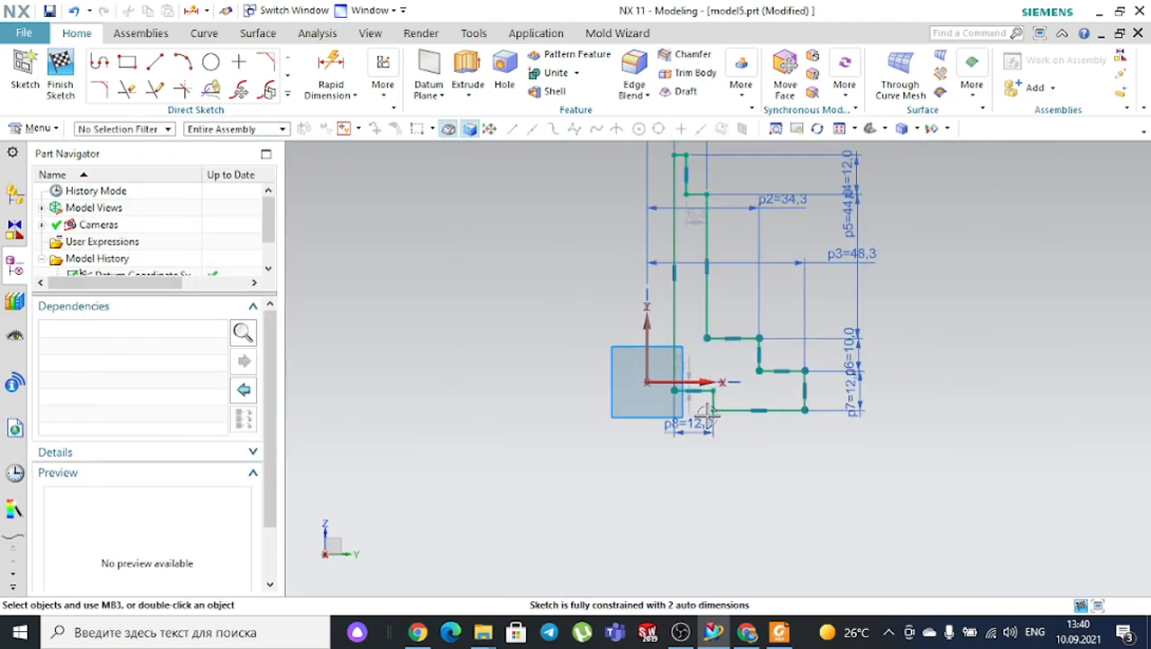
Finish the section sketch and check section A-A in drawing 10.pdf before returning to the model
left_click(61, 70)
scroll(796, 255, "up", 1)
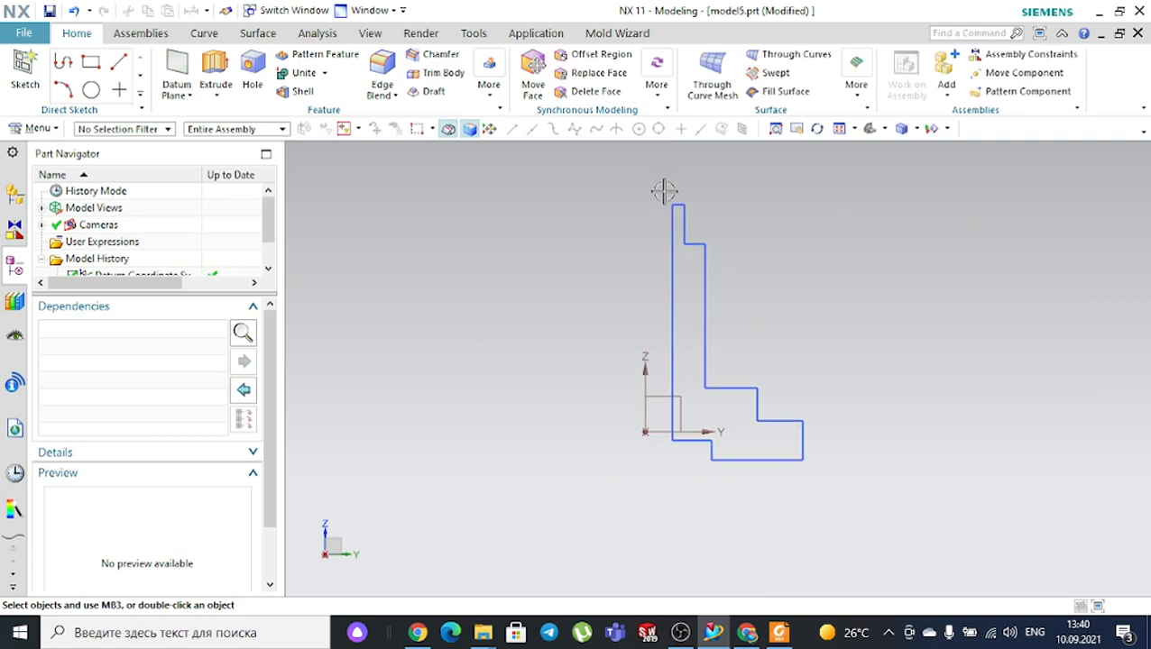
left_click(779, 632)
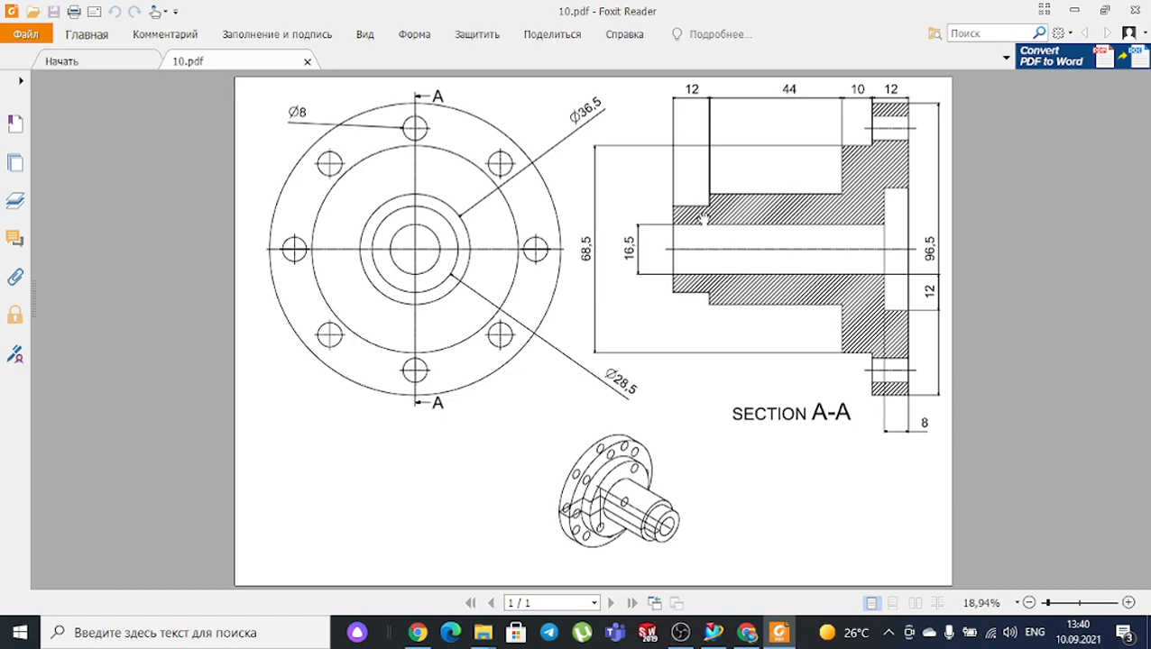
left_click(713, 623)
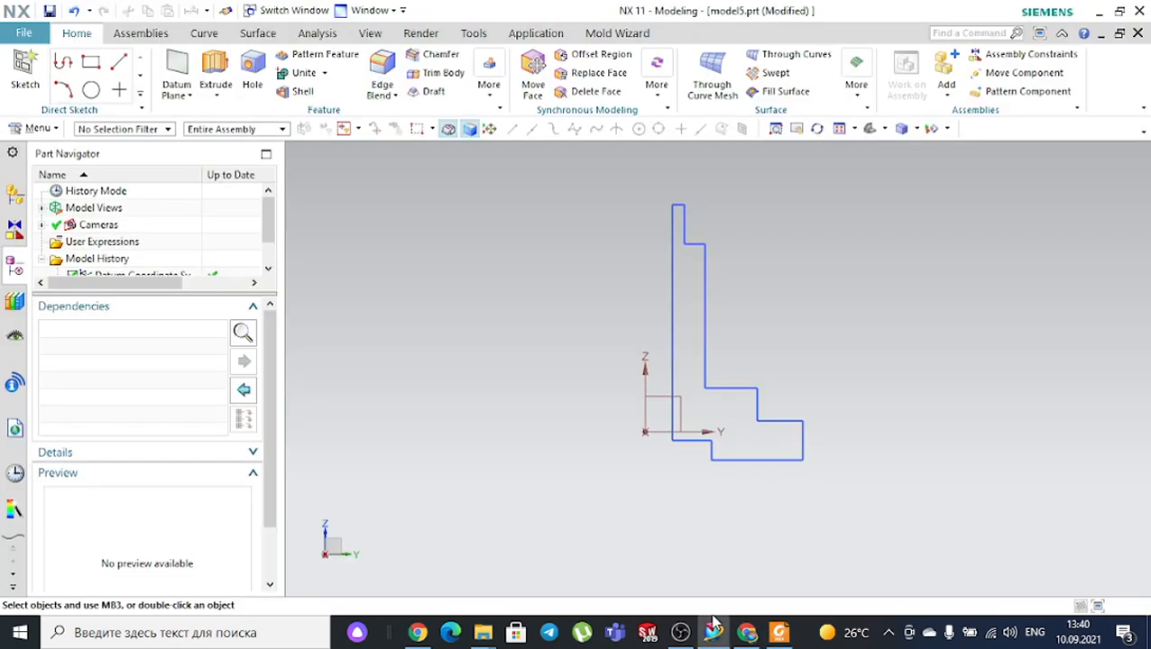
Revolve the closed section profile from 0 to 360 degrees about the Z axis with no Boolean operation
left_click(216, 95)
left_click(220, 138)
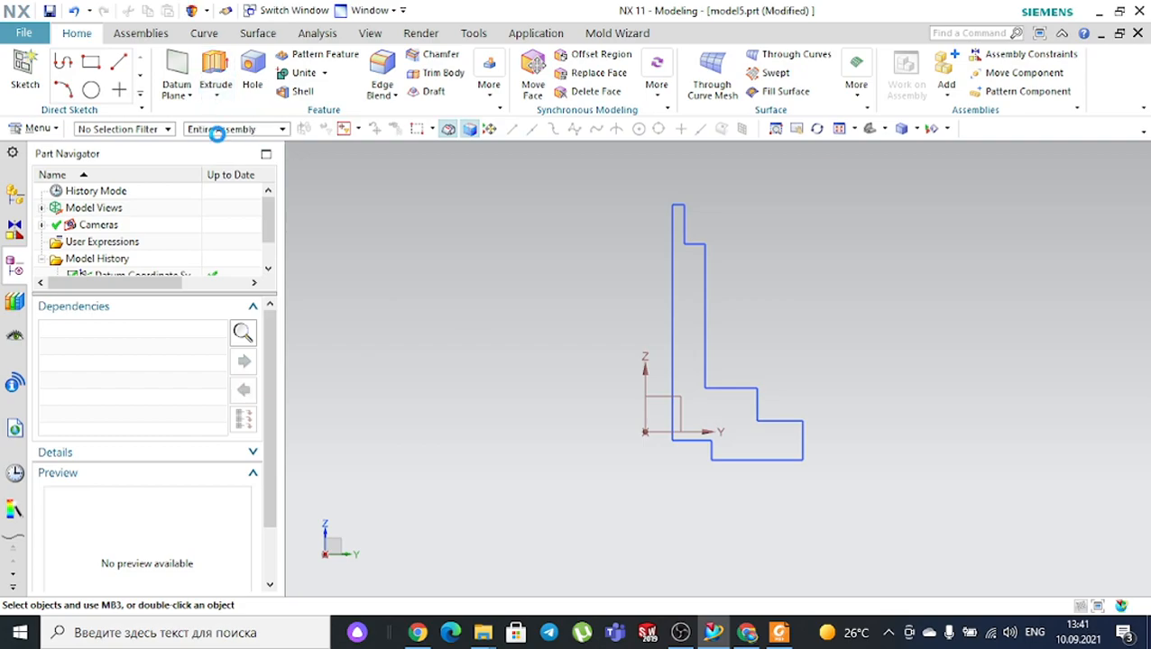
left_click(683, 227)
middle_click(619, 237)
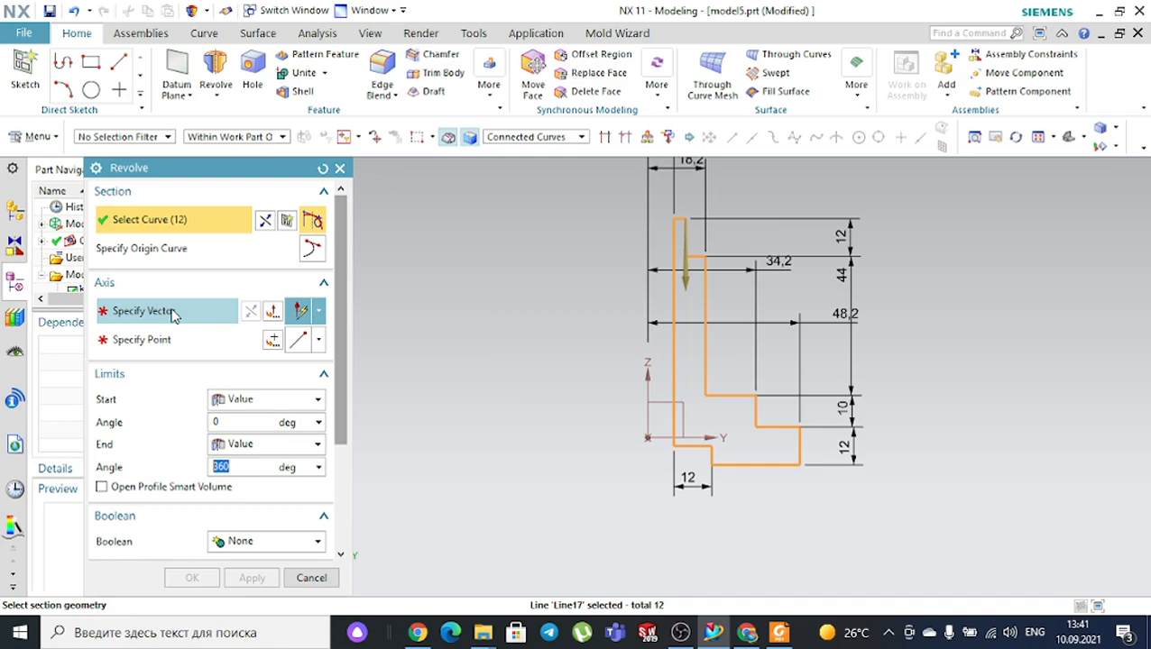
left_click(647, 371)
middle_click_drag(453, 312, 469, 343)
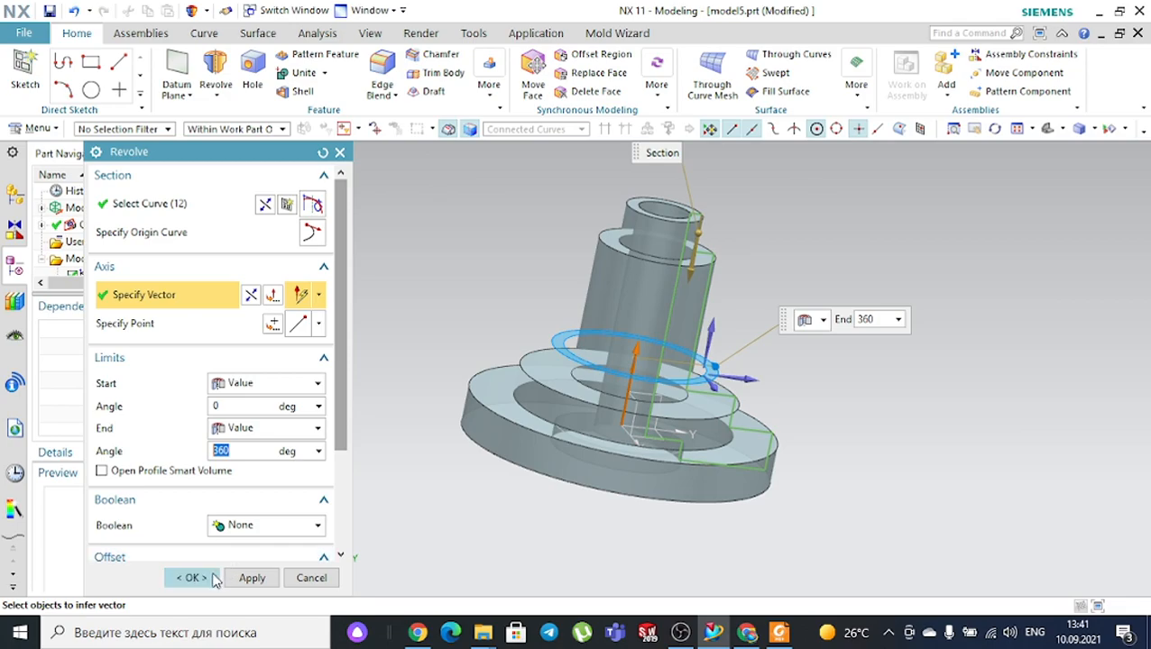
left_click(191, 578)
middle_click_drag(843, 371, 772, 349)
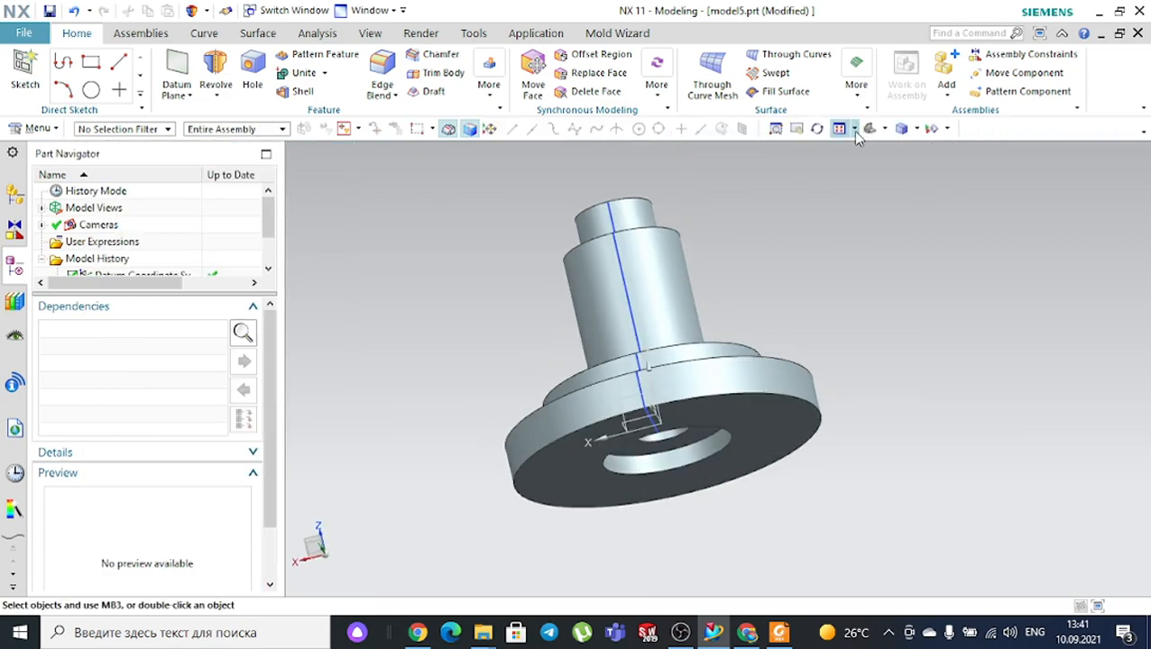
middle_click_drag(893, 172, 922, 276)
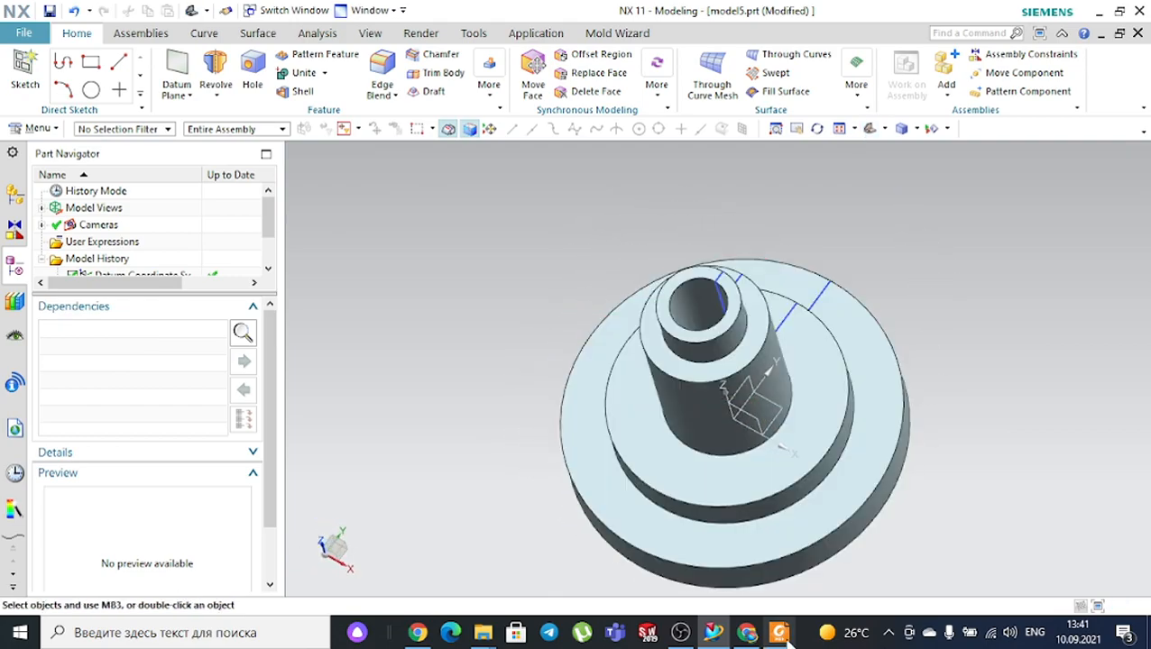
Check the flange holes in drawing 10.pdf, then return to the model and create a sketch on the flange's outer annular face
left_click(781, 635)
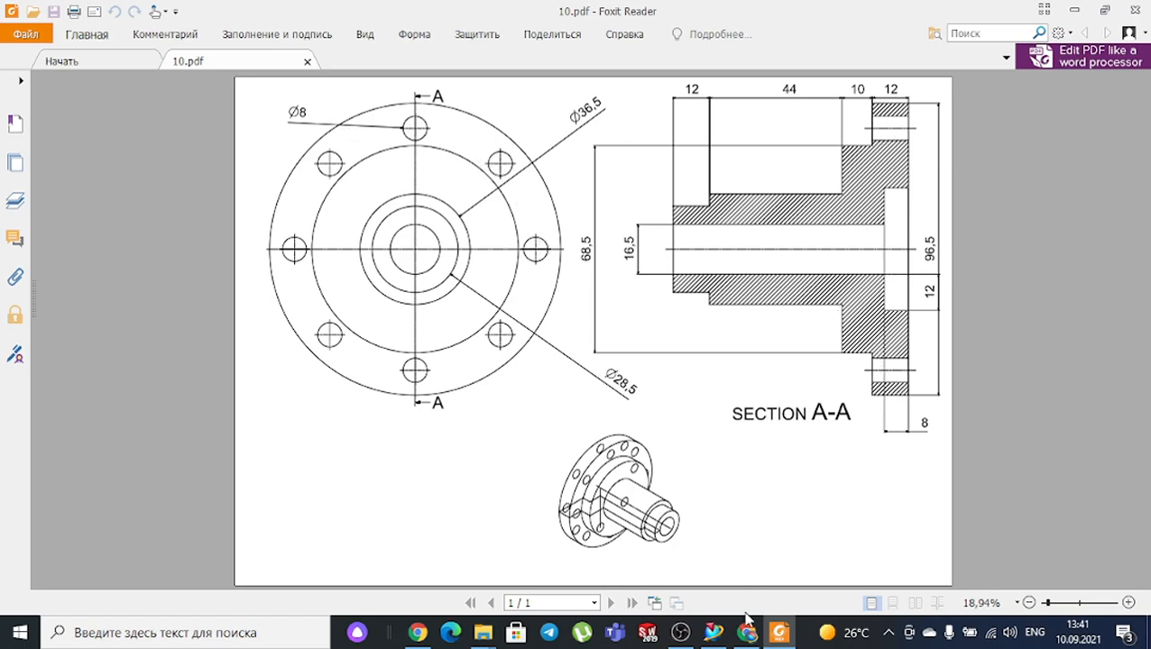
left_click(715, 630)
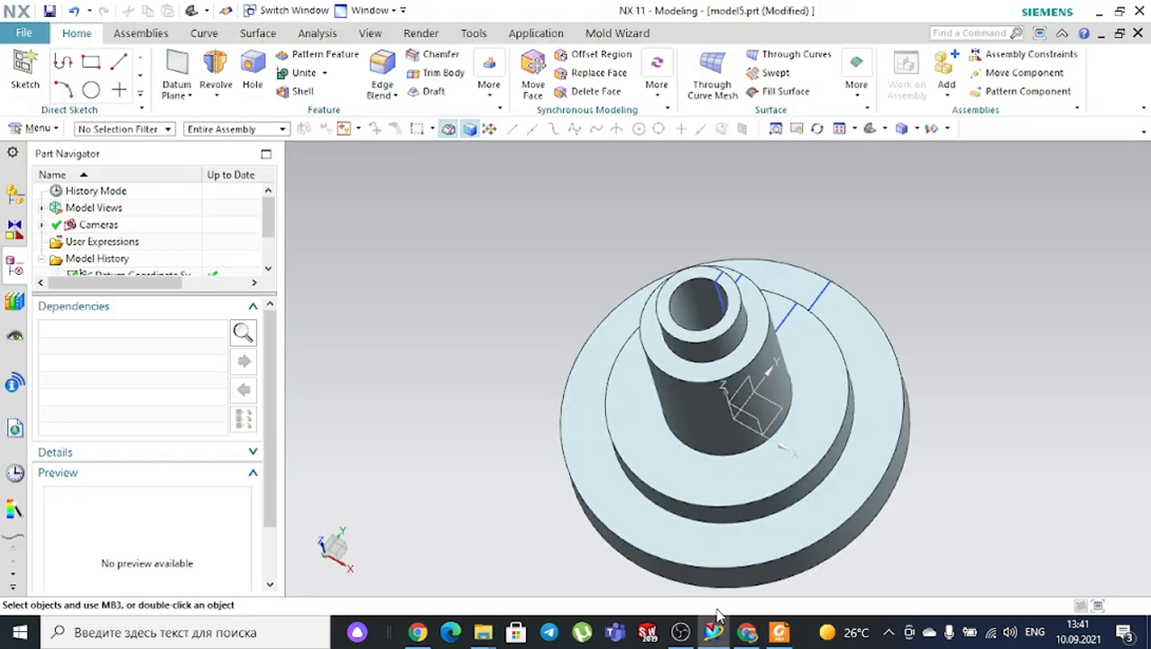
left_click(215, 95)
left_click(25, 68)
left_click(873, 397)
left_click(243, 365)
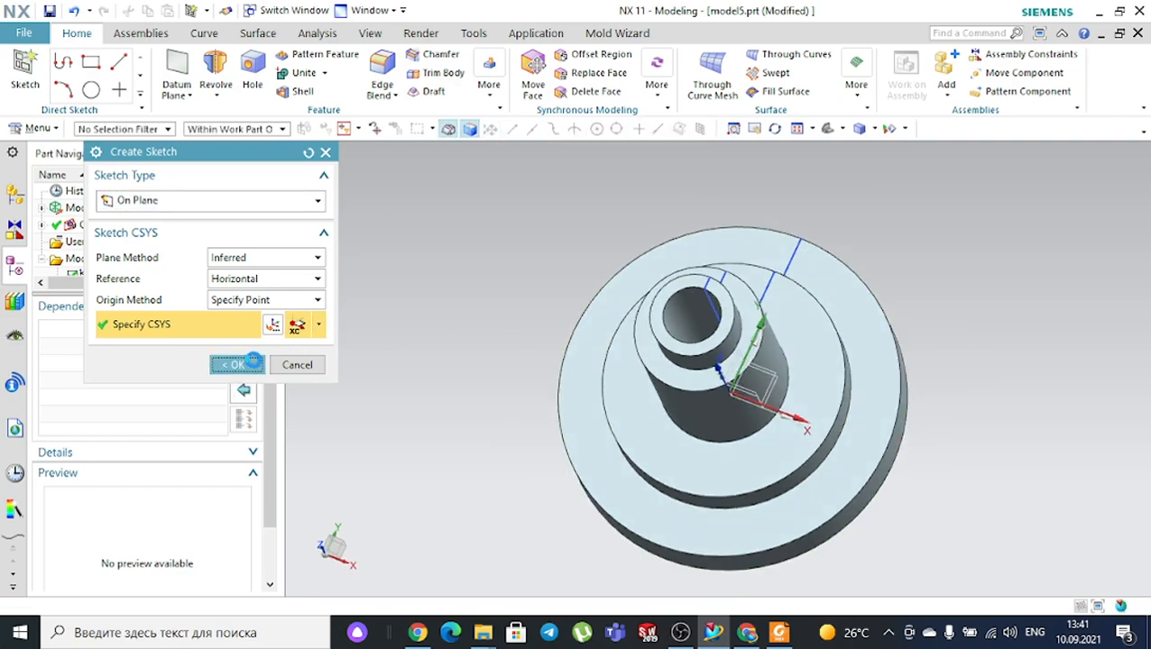
Consult drawing 10.pdf and draw an 80 mm diameter circle centred on the sketch origin for the flange's hole positions
left_click(779, 632)
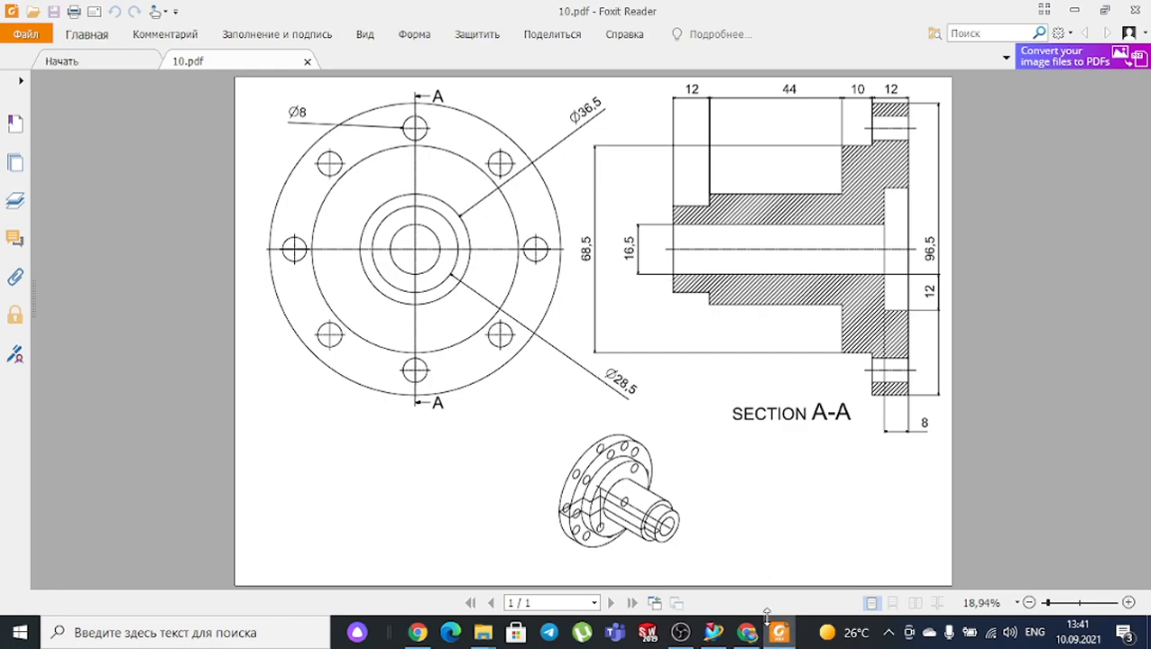
left_click(779, 632)
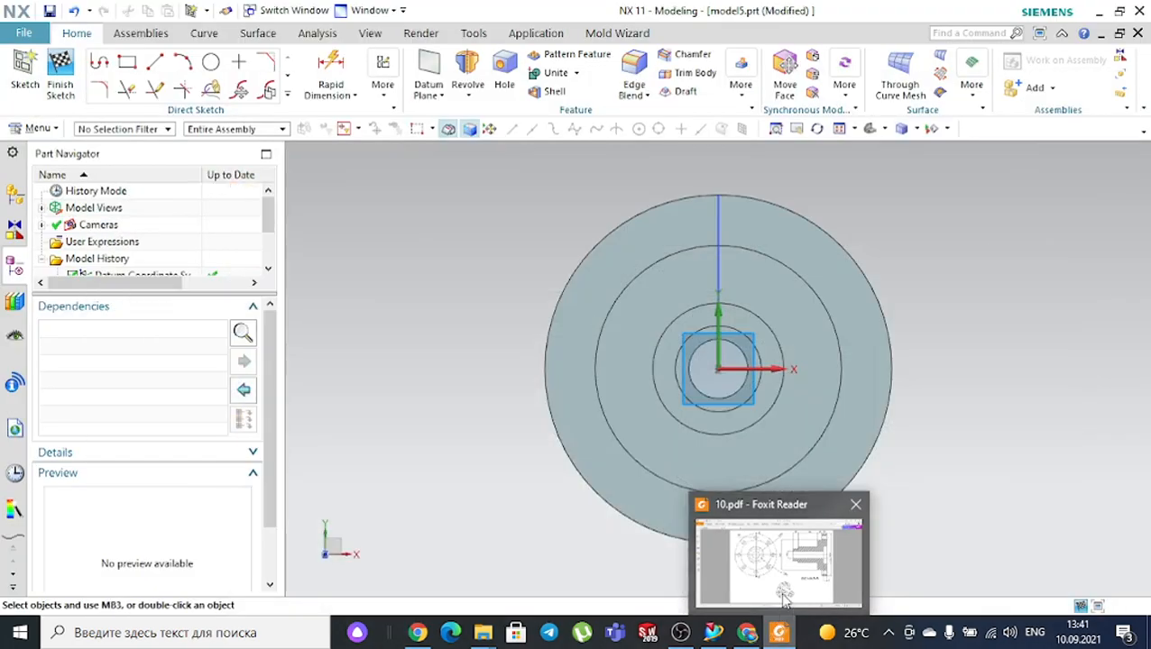
left_click(210, 61)
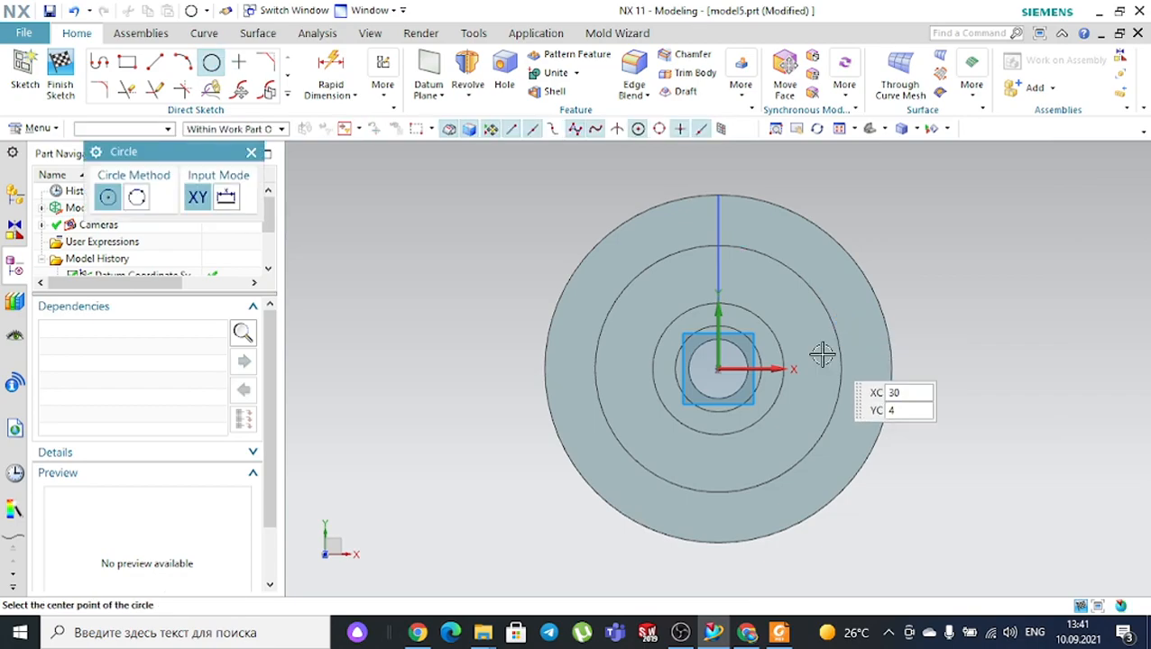
left_click(718, 369)
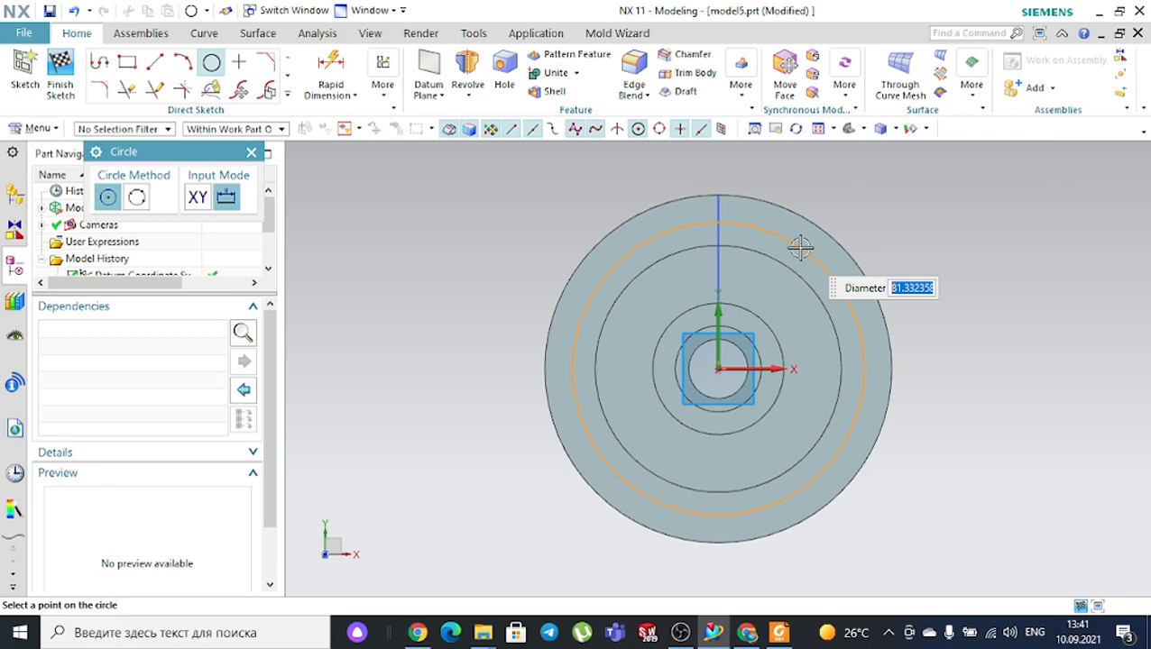
type("80")
key("Return")
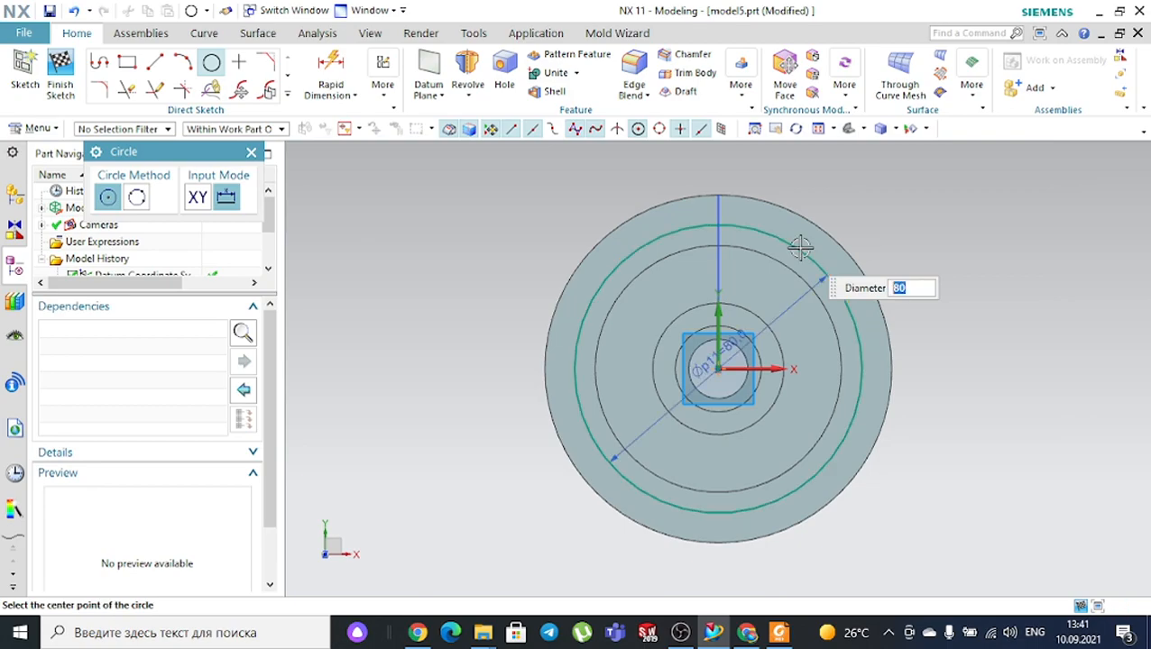
key("Escape")
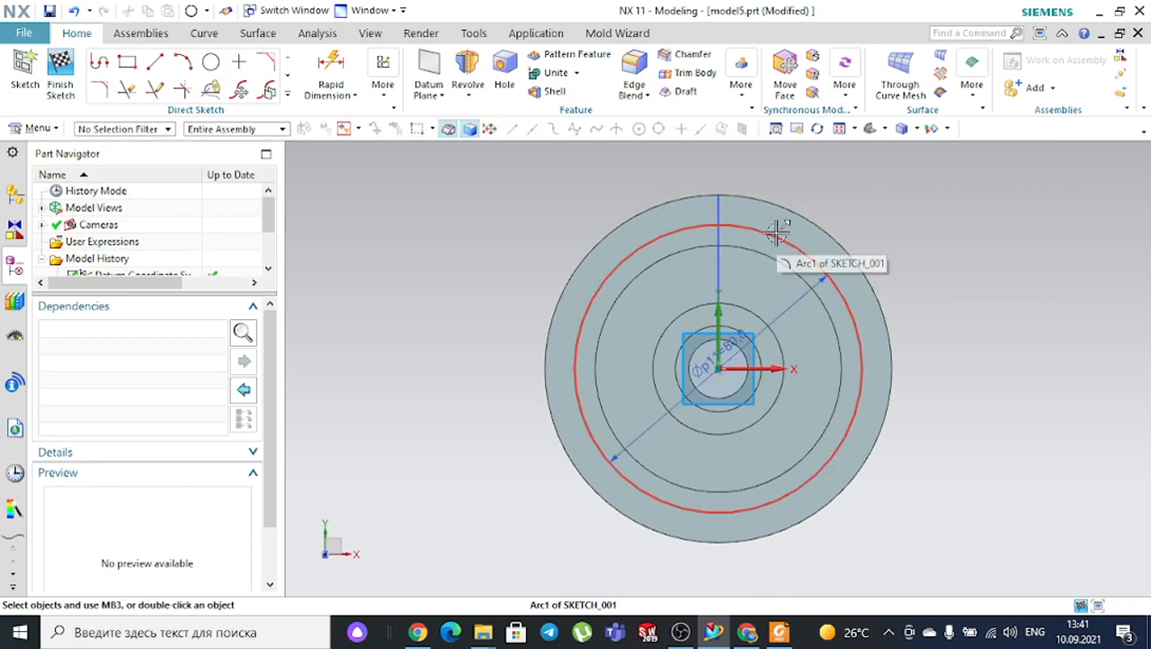
Compare the hole layout with drawing 10.pdf and convert the 80 mm circle to a reference curve
left_click(779, 632)
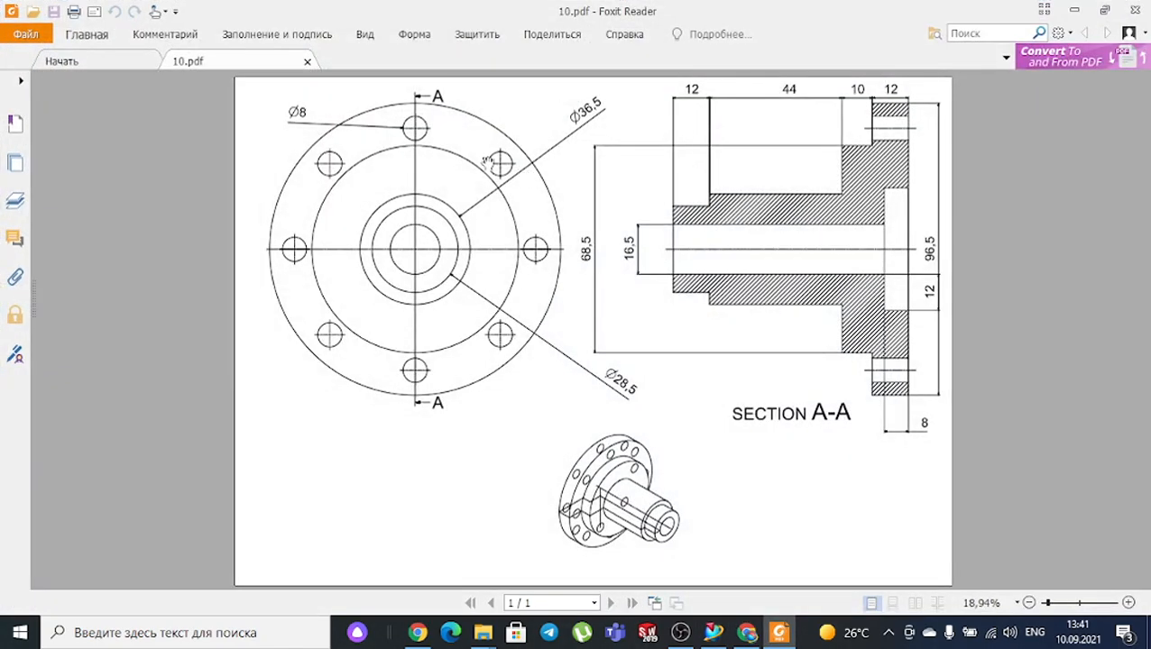
left_click(779, 632)
left_click(821, 263)
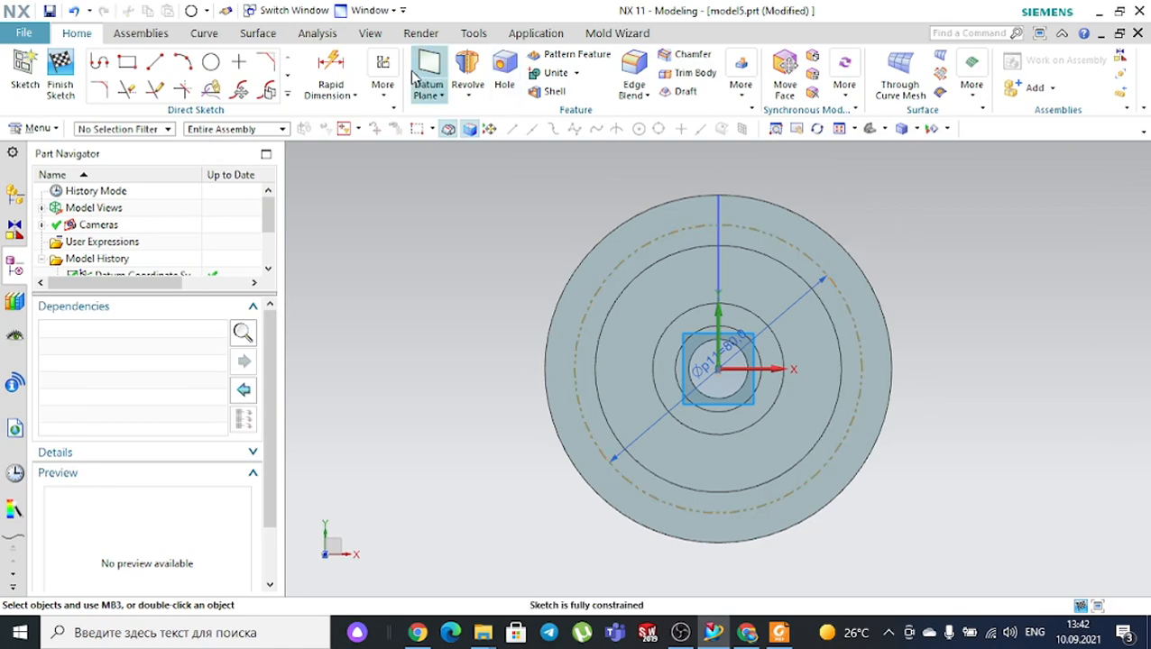
Draw an 8 mm diameter circle outside the flange, near the X axis, and leave the Circle command
left_click(210, 61)
left_click(940, 331)
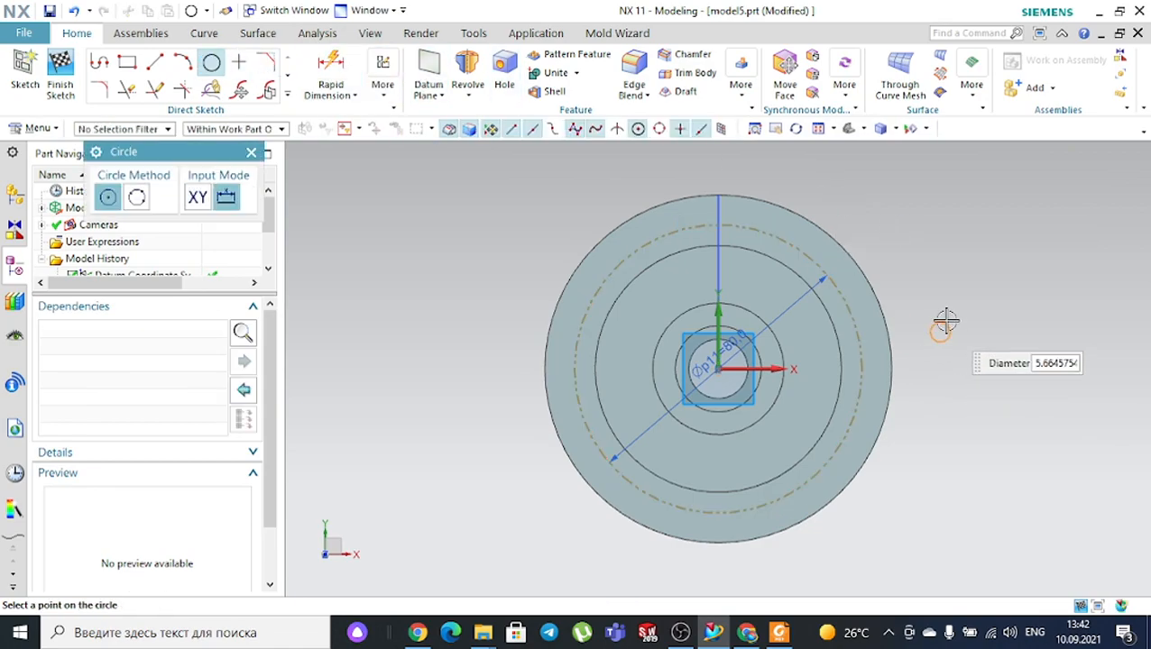
type("8")
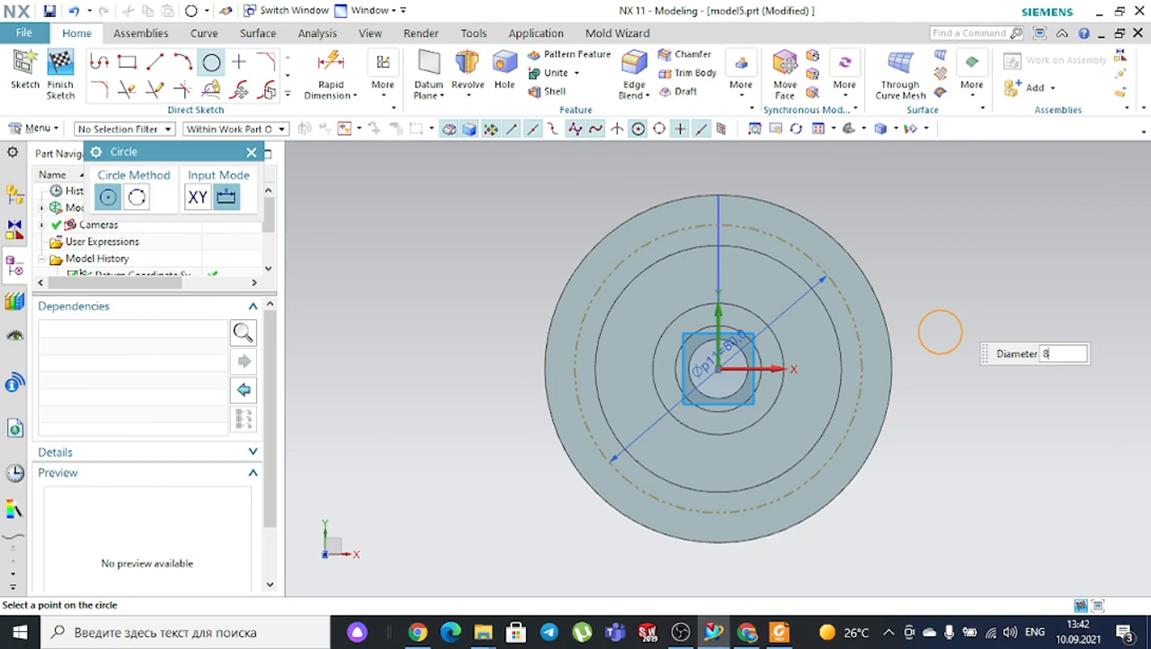
key("Return")
scroll(992, 344, "up", 3)
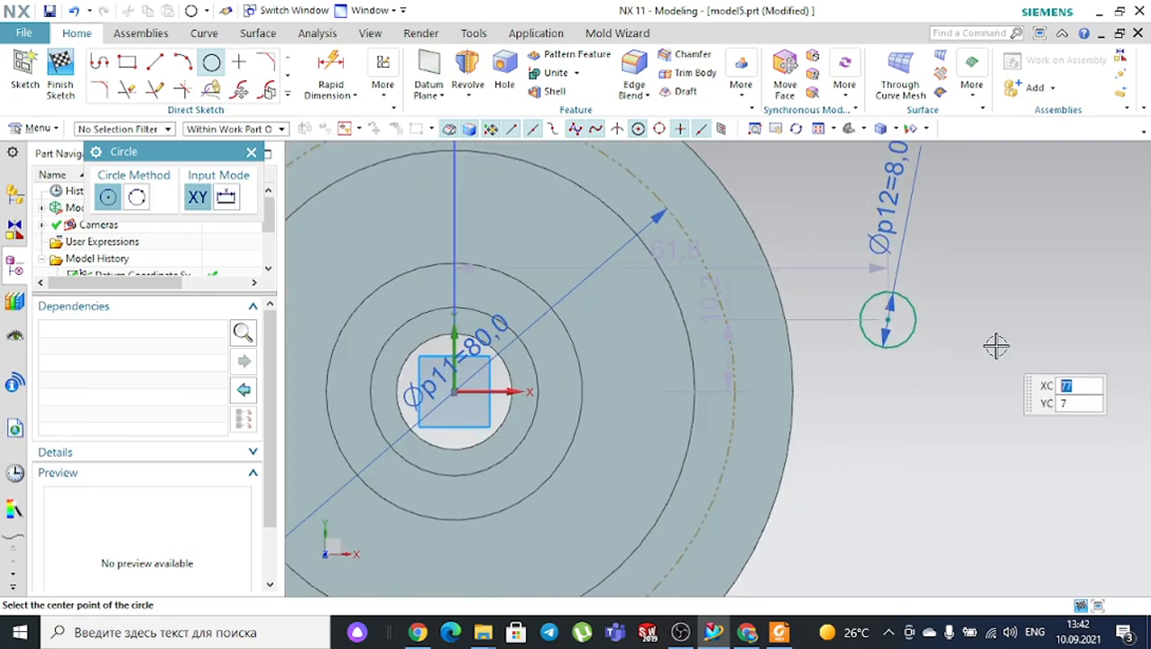
key("Escape")
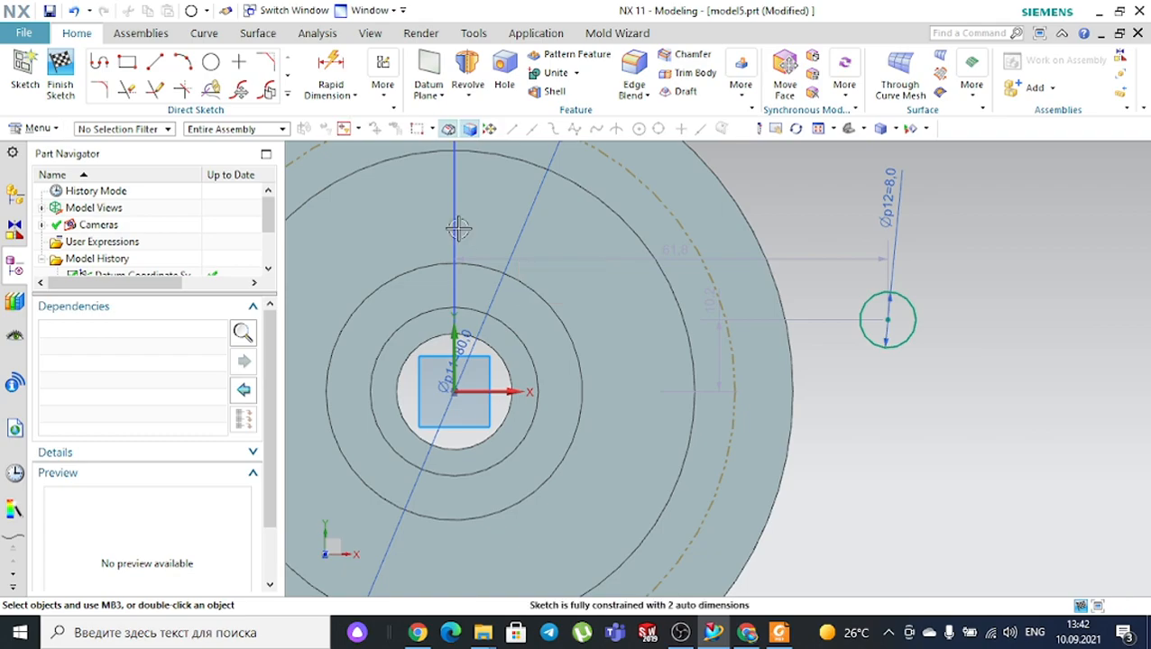
Constrain the 8 mm circle's centre with Point on Curve to the 80 mm reference circle and to the X axis
key("c")
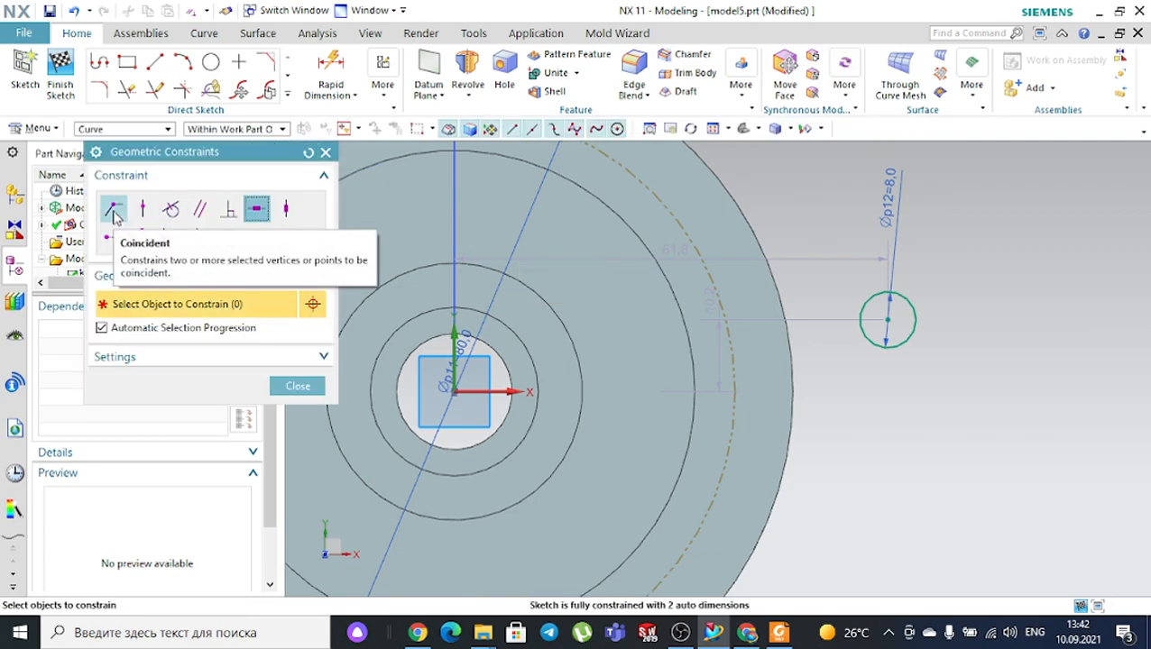
left_click(142, 209)
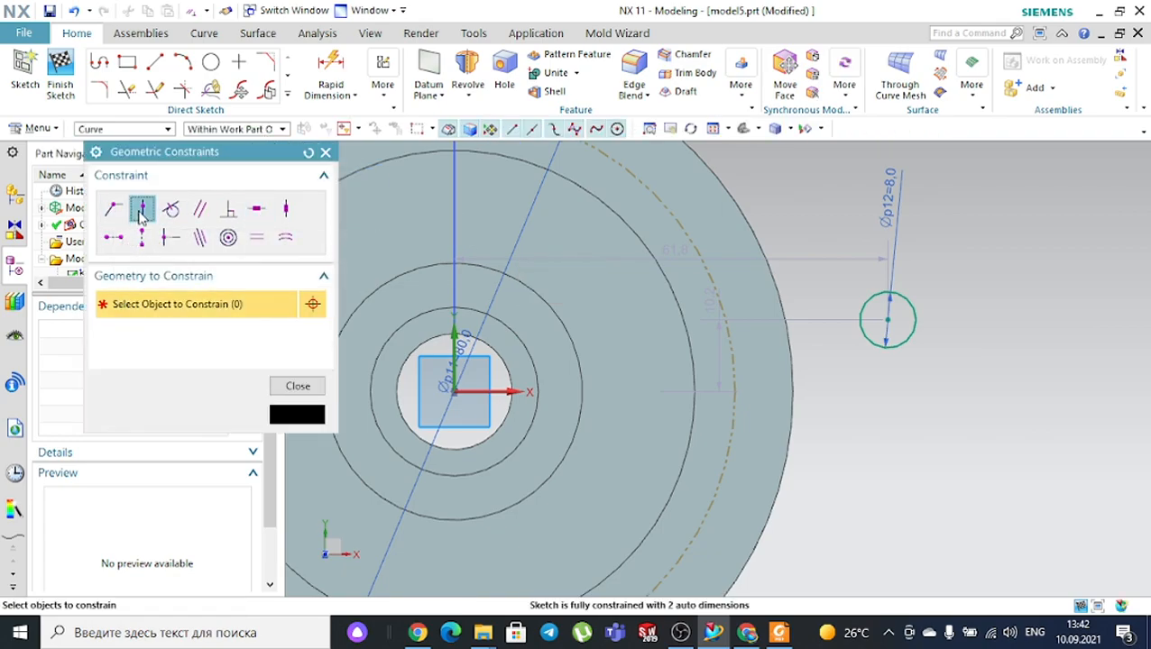
left_click(887, 320)
left_click(723, 323)
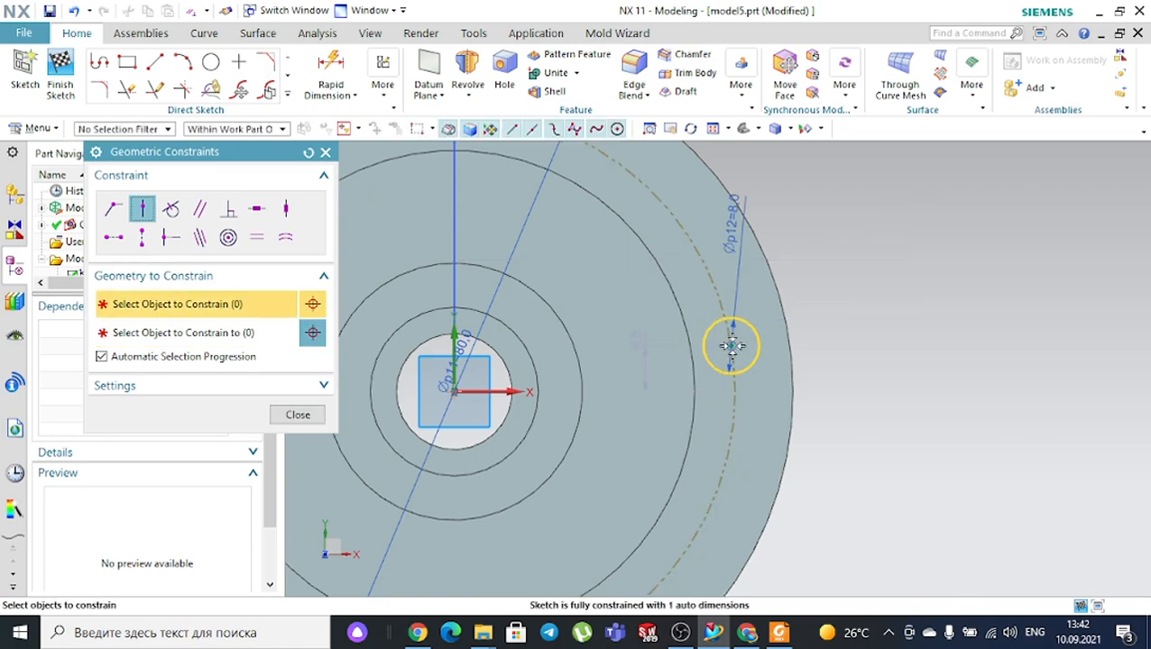
left_click(731, 347)
left_click(507, 393)
key("Escape")
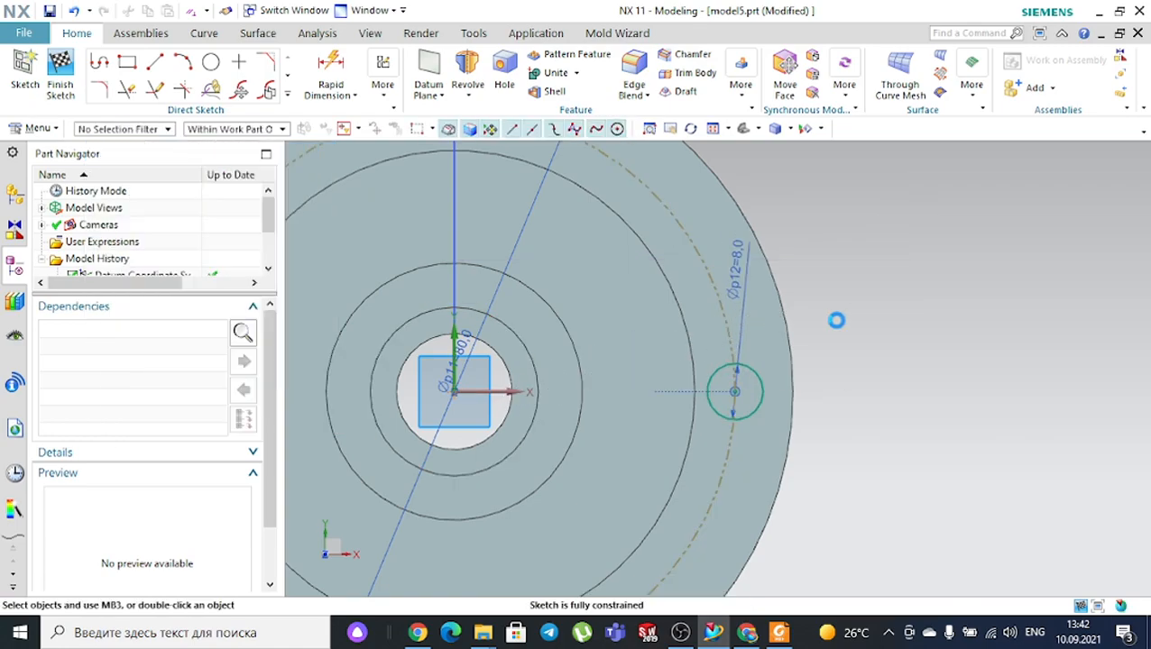
Check the hole count in drawing 10.pdf and pattern the 8 mm circle circularly about the origin with a count of 8 over 360 degrees
left_click(779, 632)
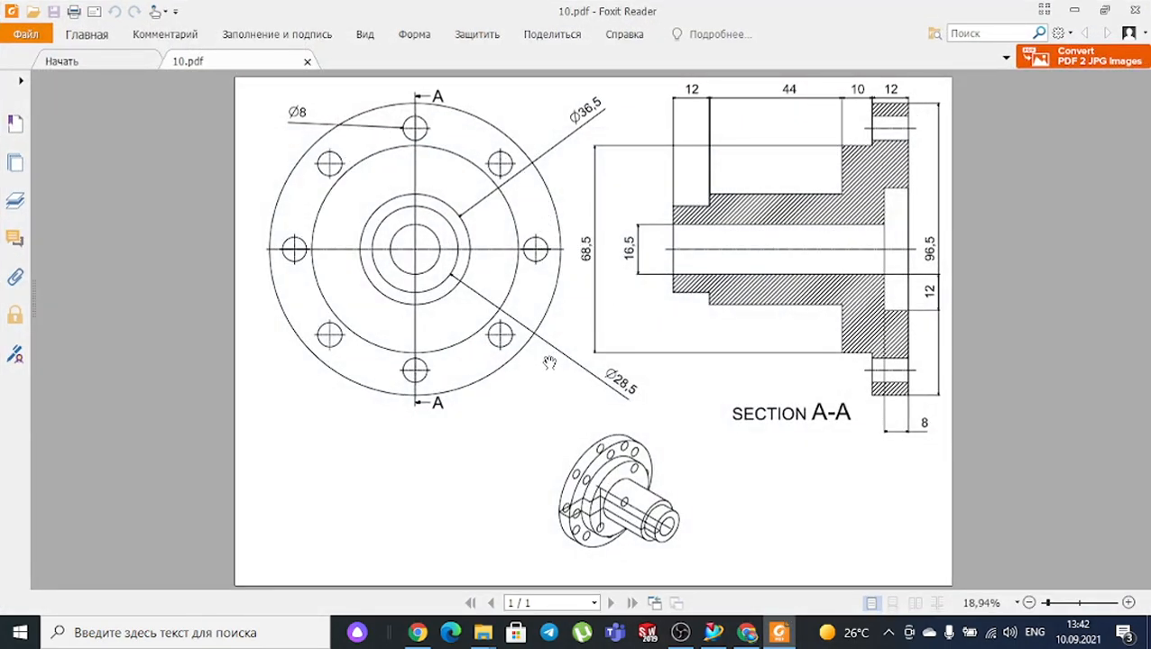
left_click(712, 632)
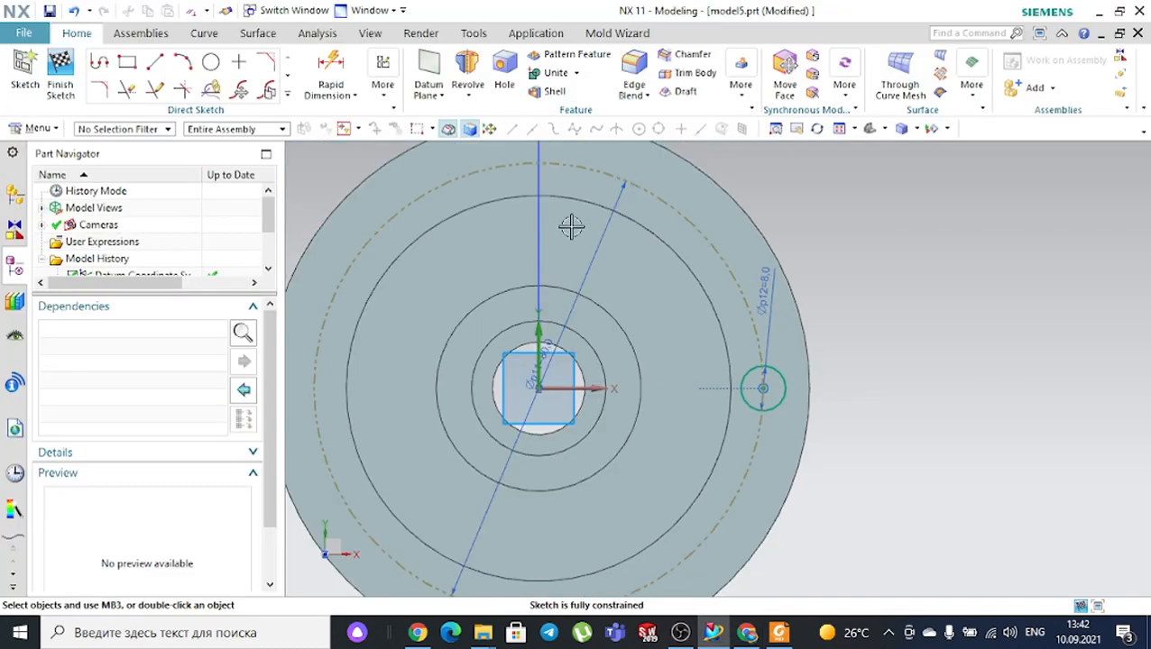
left_click(287, 92)
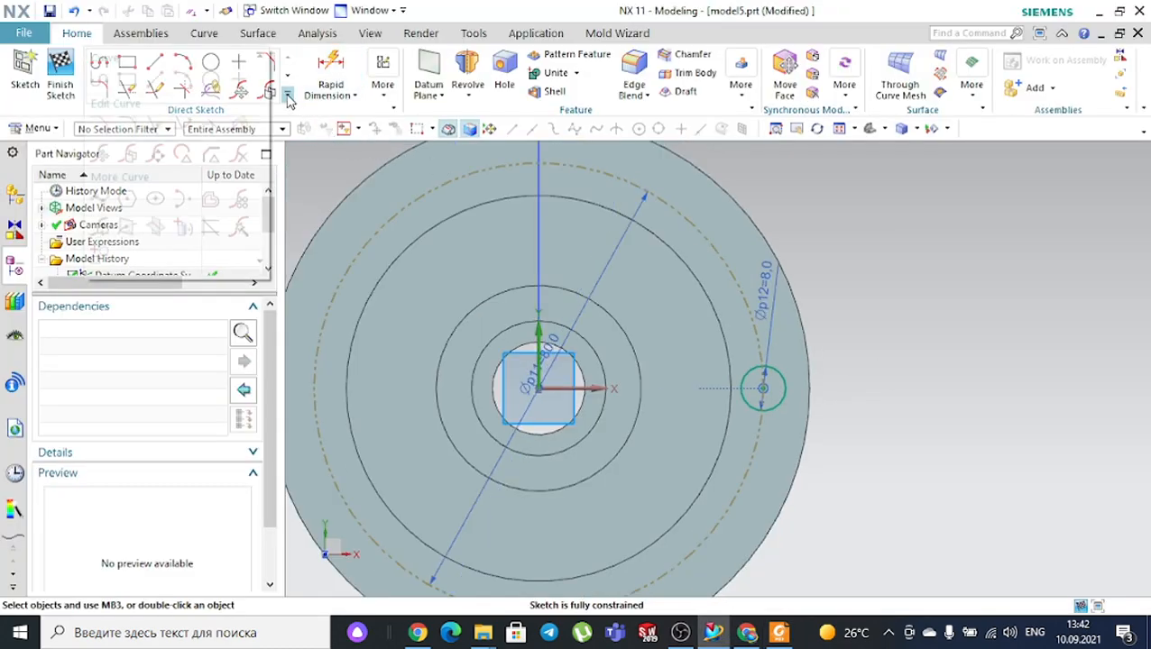
left_click(242, 201)
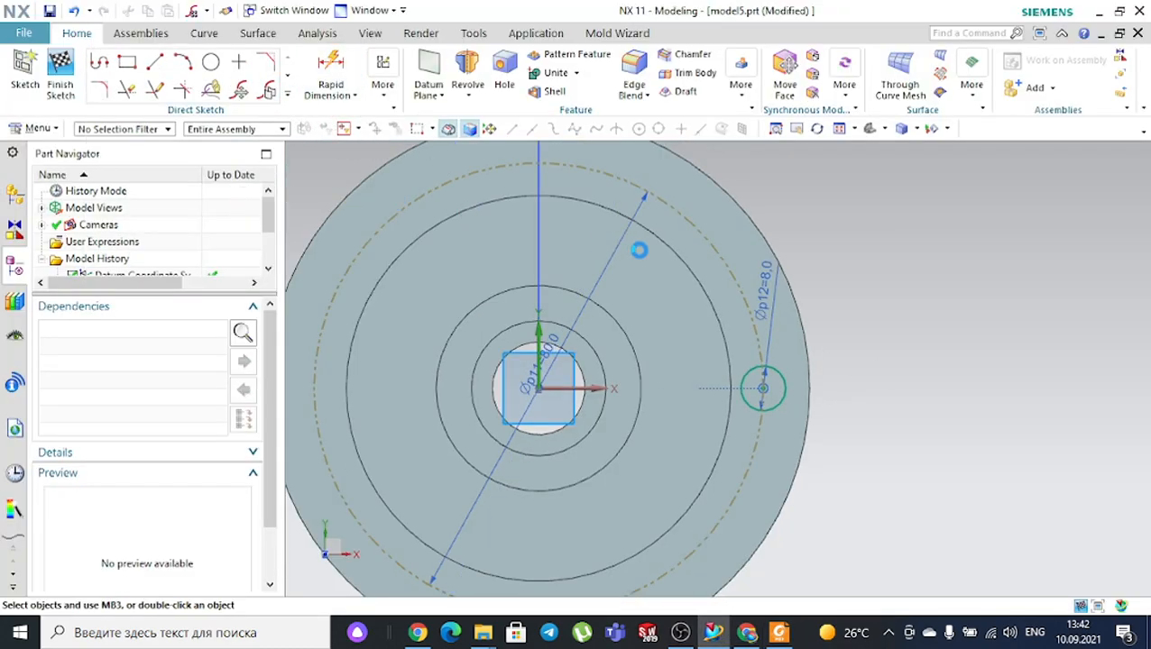
left_click(749, 347)
left_click(268, 263)
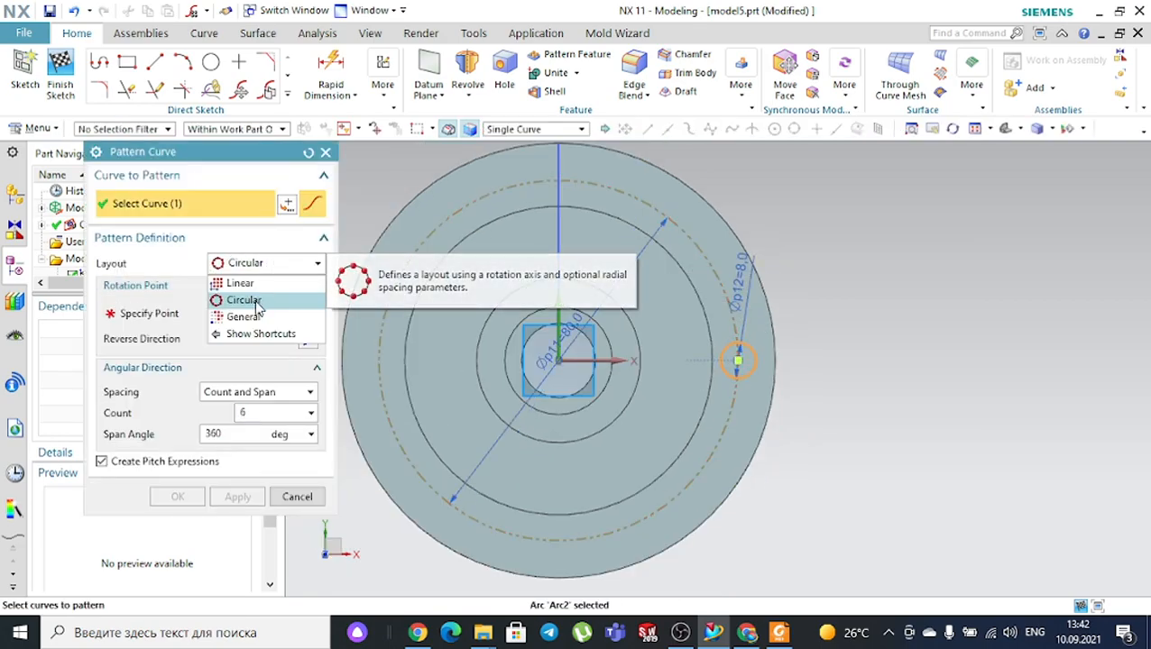
left_click(244, 300)
left_click(168, 312)
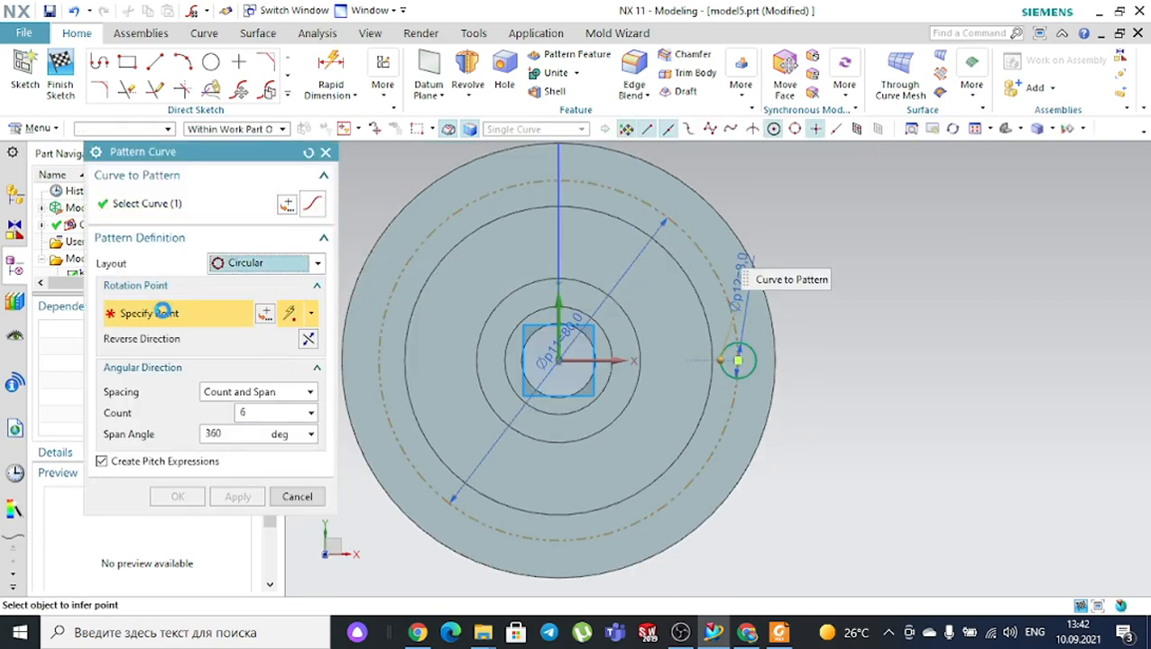
left_click(560, 362)
double_click(271, 411)
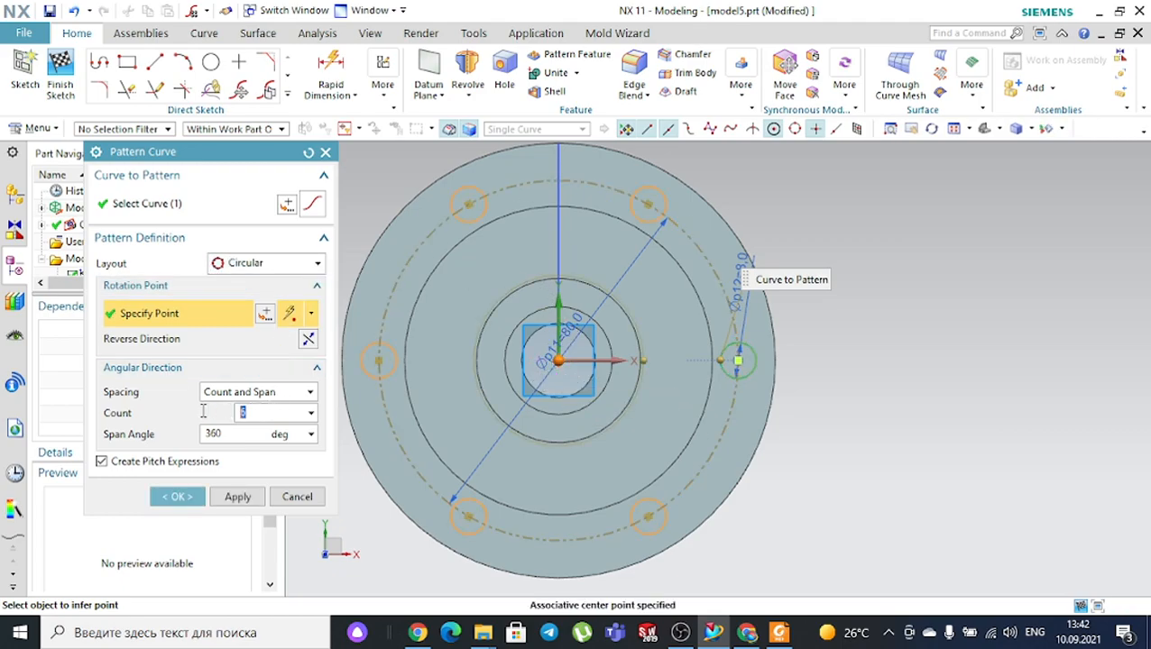
type("8")
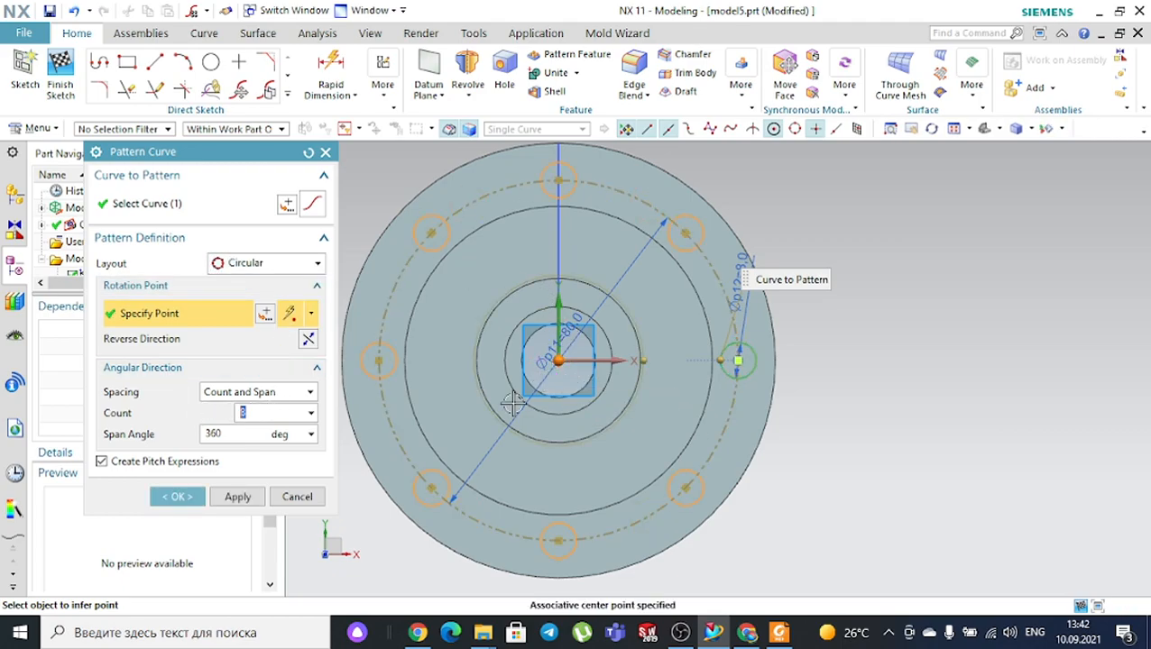
scroll(992, 332, "down", 2)
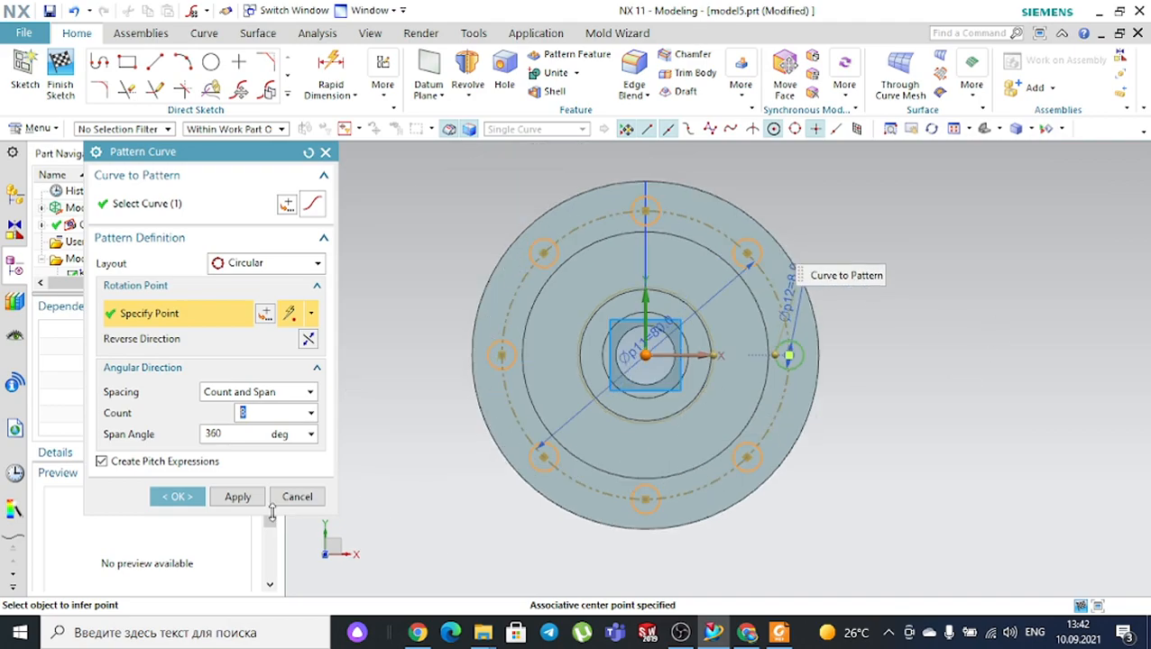
left_click(185, 497)
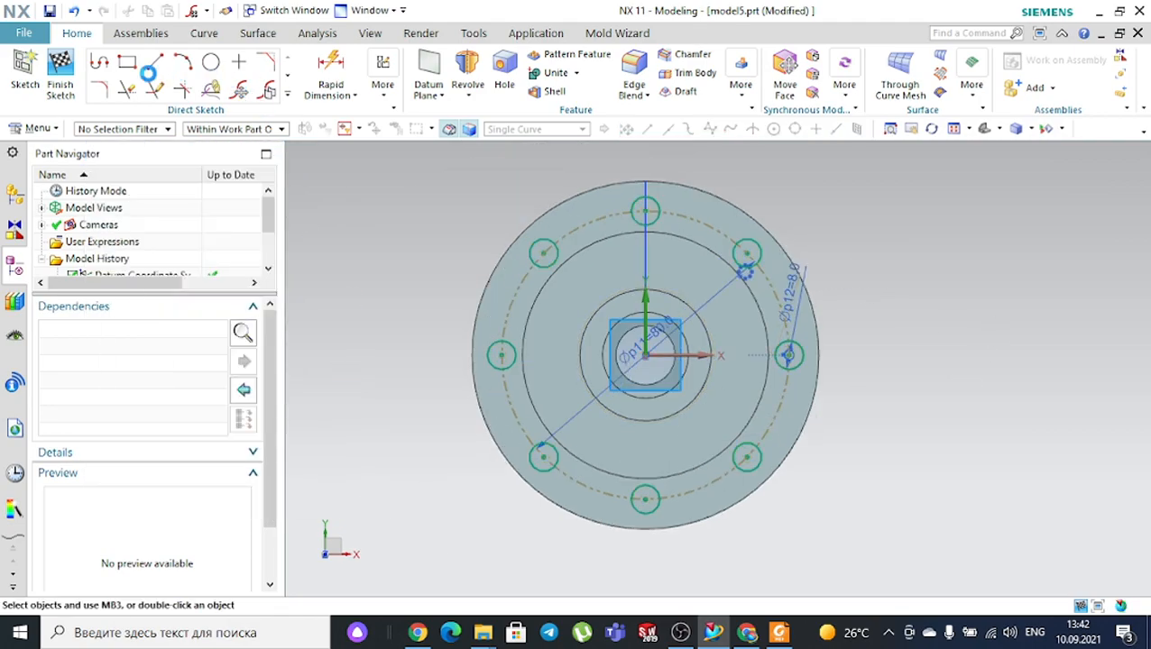
Finish the hole sketch and hide the section profile sketch used for the revolve
left_click(60, 72)
mouse_move(360, 462)
middle_mouse_down()
mouse_move(359, 418)
mouse_move(341, 424)
mouse_move(375, 429)
mouse_move(353, 431)
mouse_move(361, 424)
middle_mouse_up()
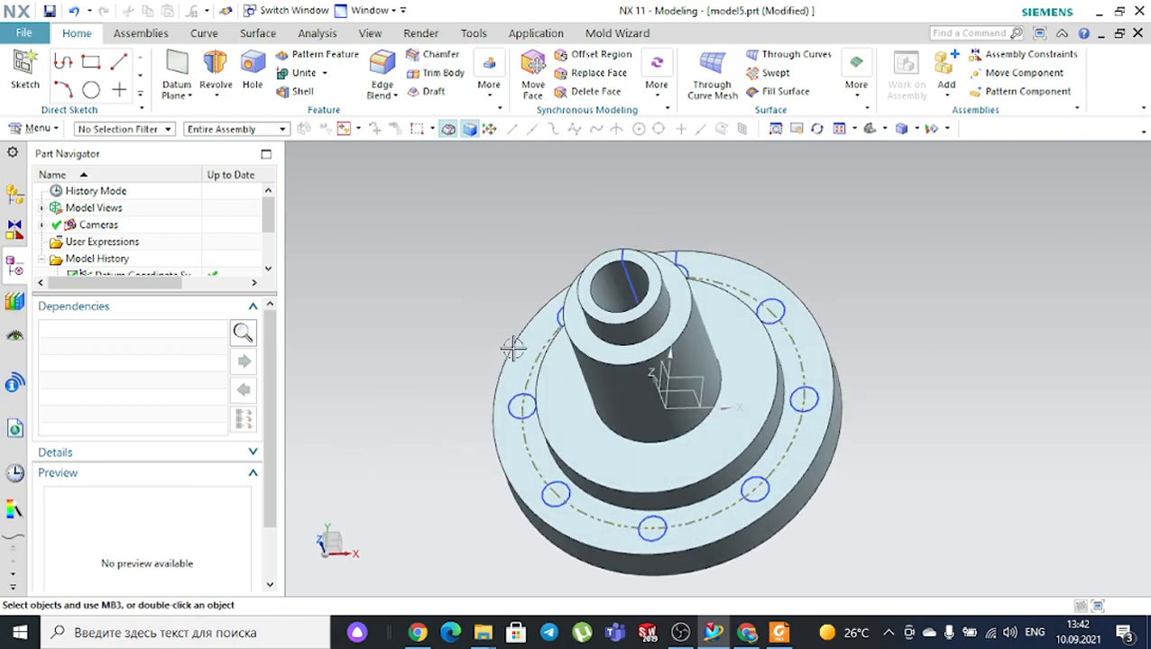
left_click(632, 277)
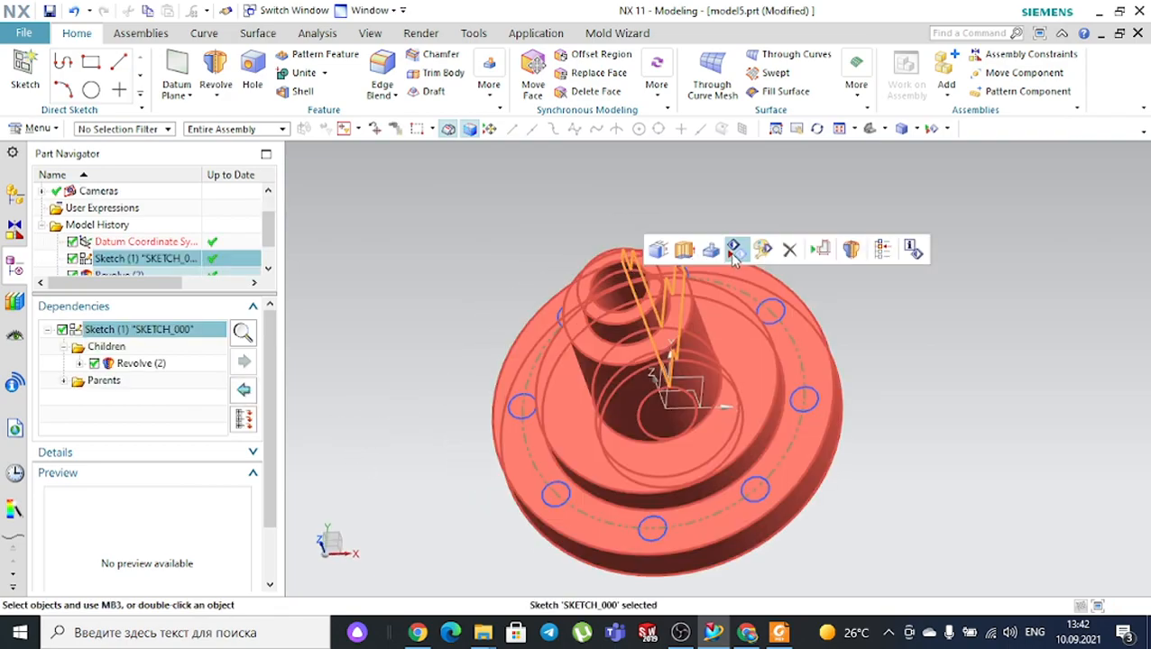
left_click(835, 319)
mouse_move(835, 319)
middle_mouse_down()
mouse_move(869, 323)
mouse_move(564, 284)
middle_mouse_up()
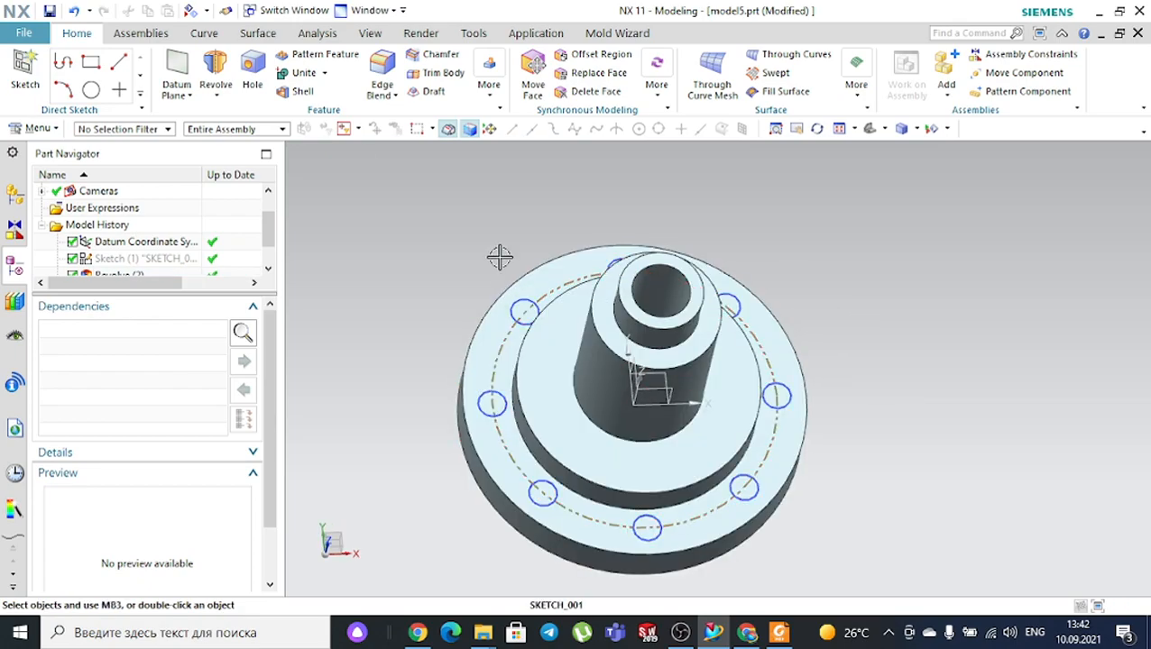
Start an Extrude with the Infer Curves rule, using the sketch of eight 8 mm circles on the flange as its section
left_click(216, 94)
left_click(234, 121)
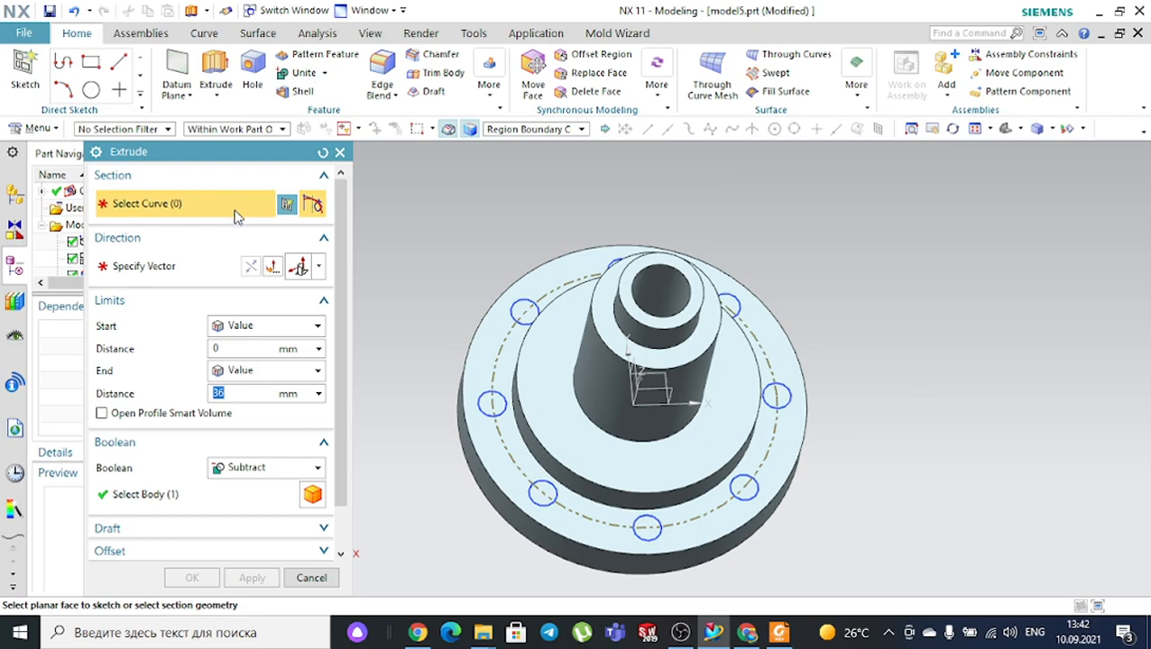
left_click(511, 131)
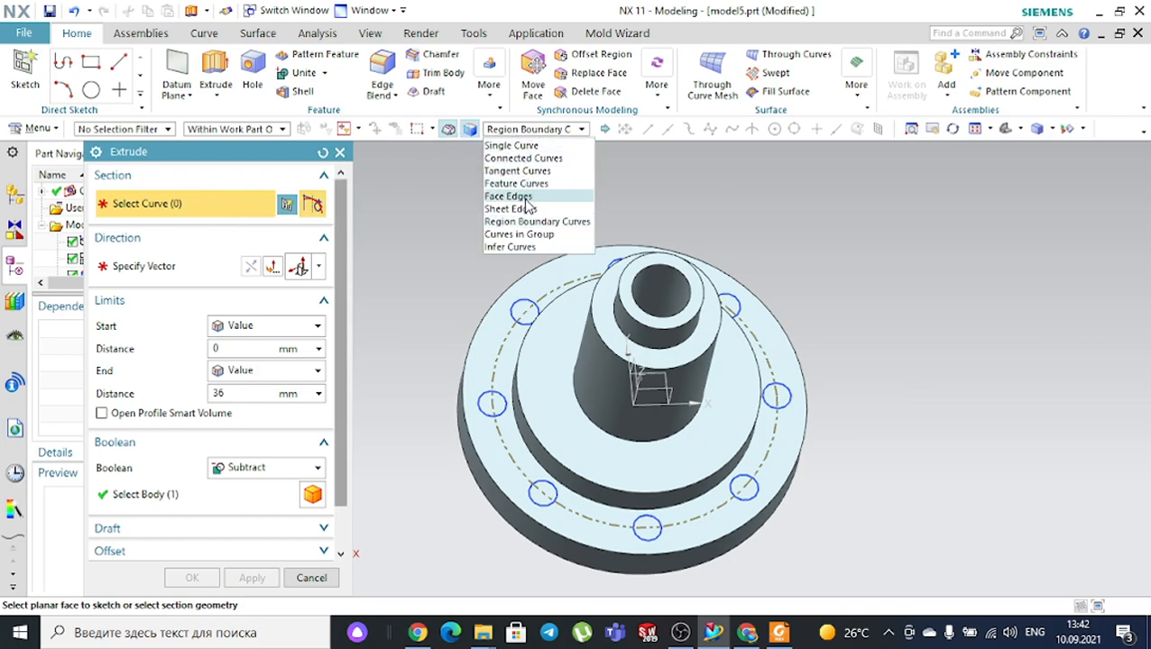
left_click(527, 247)
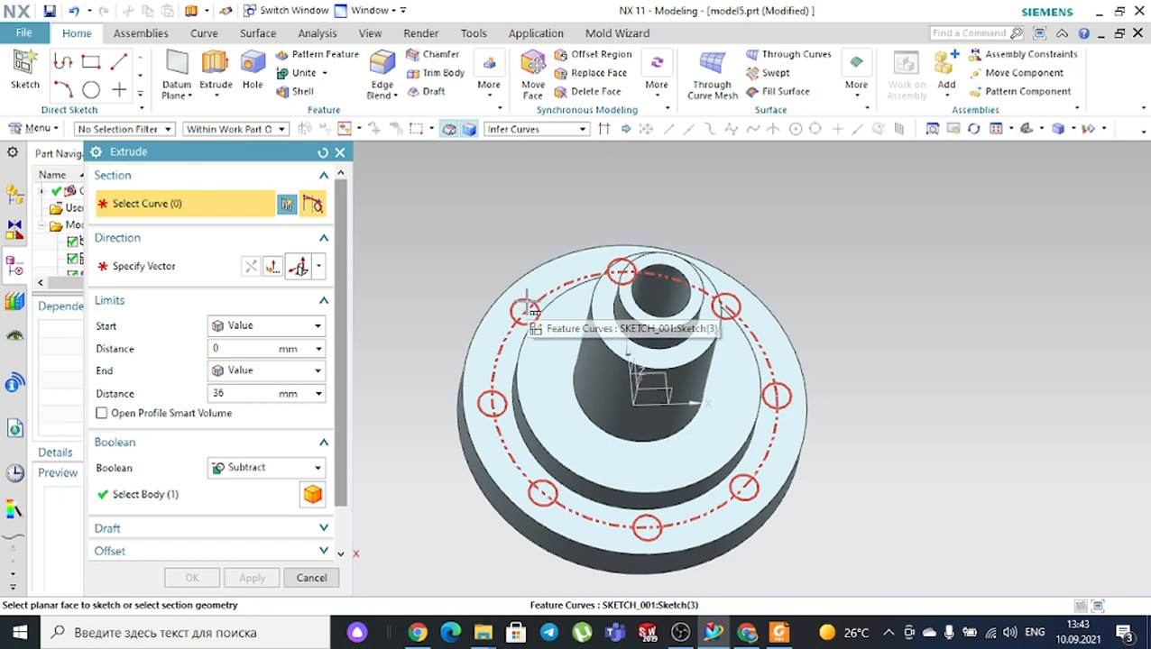
left_click(530, 307)
left_click(586, 311)
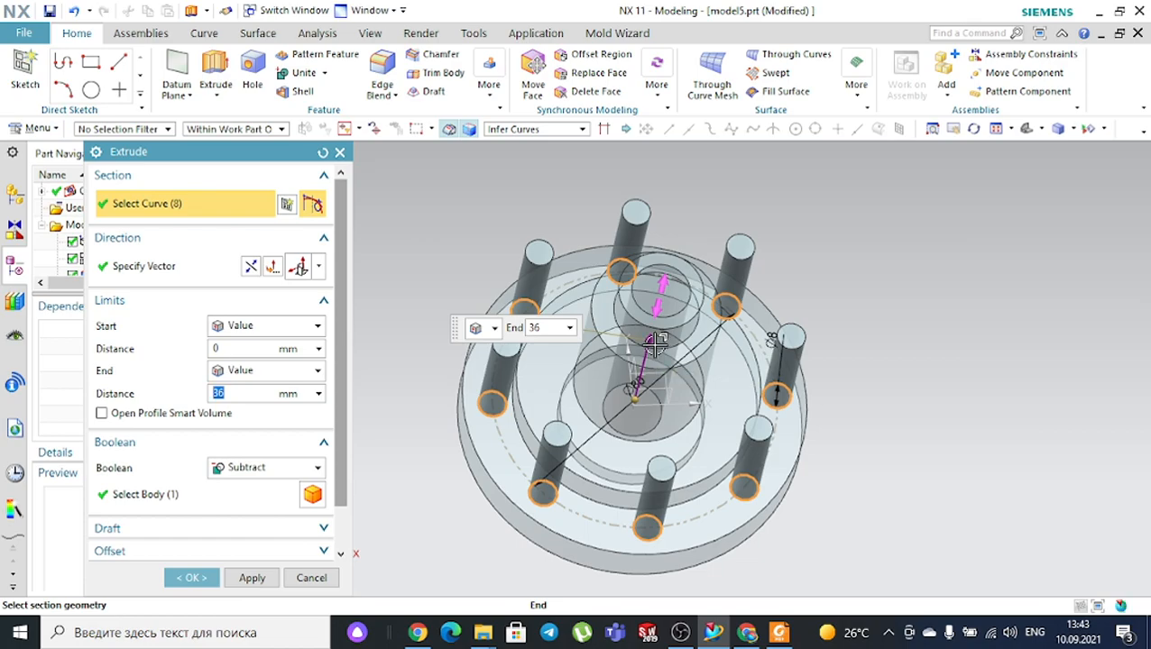
Reverse the extrusion direction into the flange and subtract the eight circles from the body to a distance of 36 mm
double_click(654, 344)
left_click(237, 472)
left_click(238, 473)
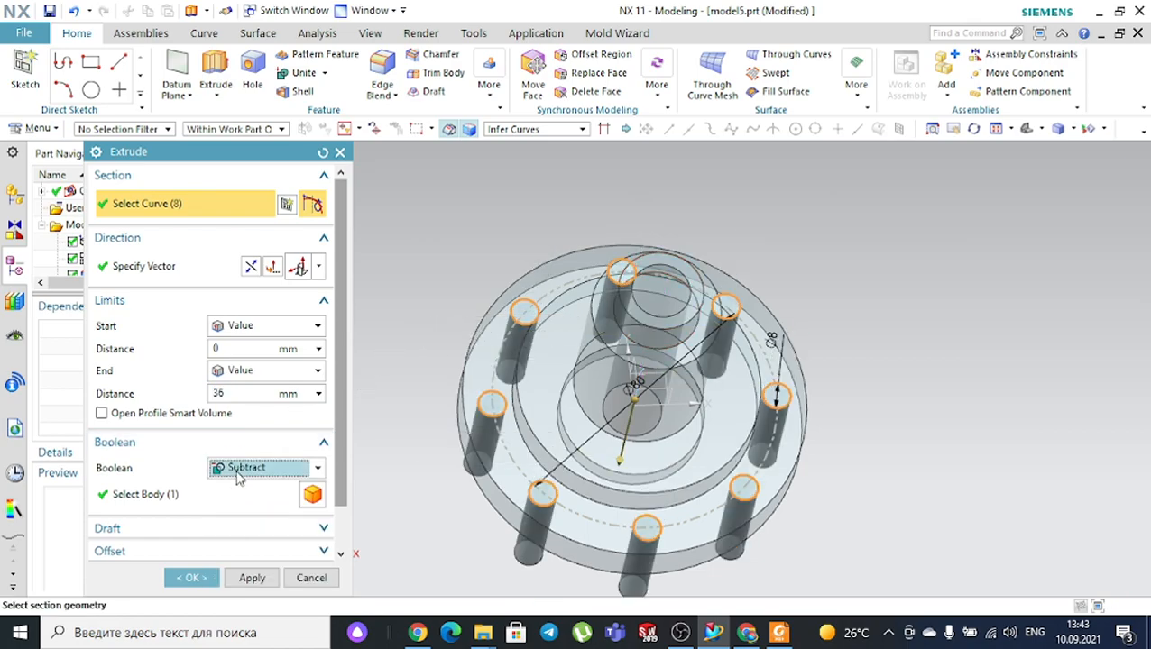
left_click(210, 490)
left_click(203, 580)
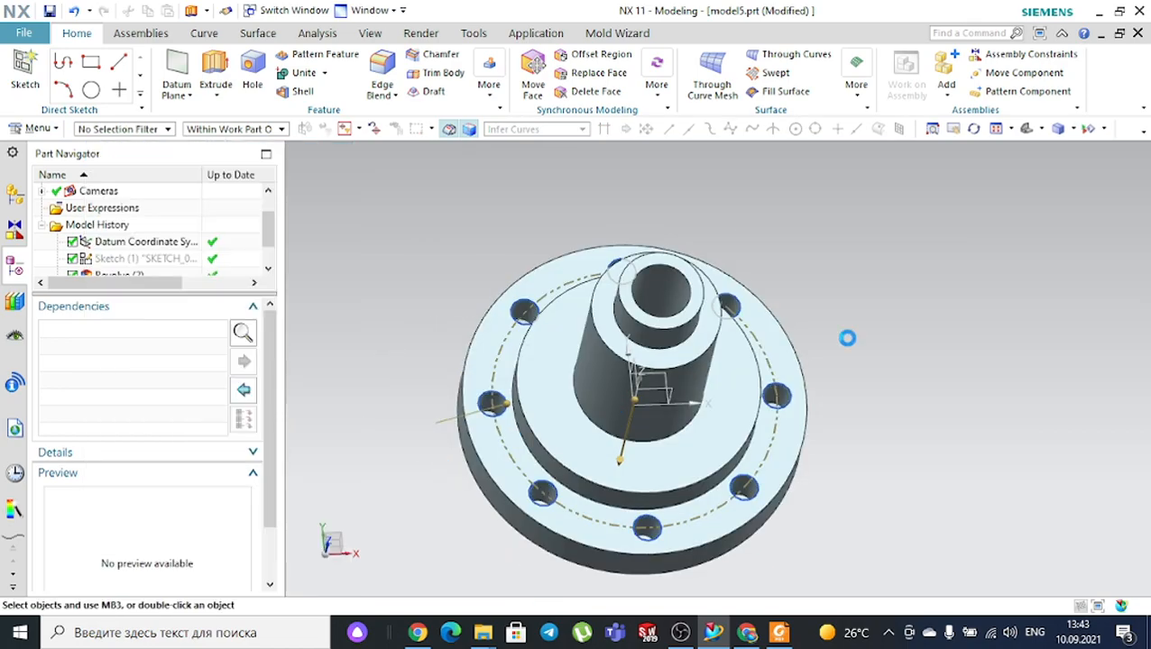
Hide the hole sketch on the flange
middle_click_drag(954, 308, 837, 362)
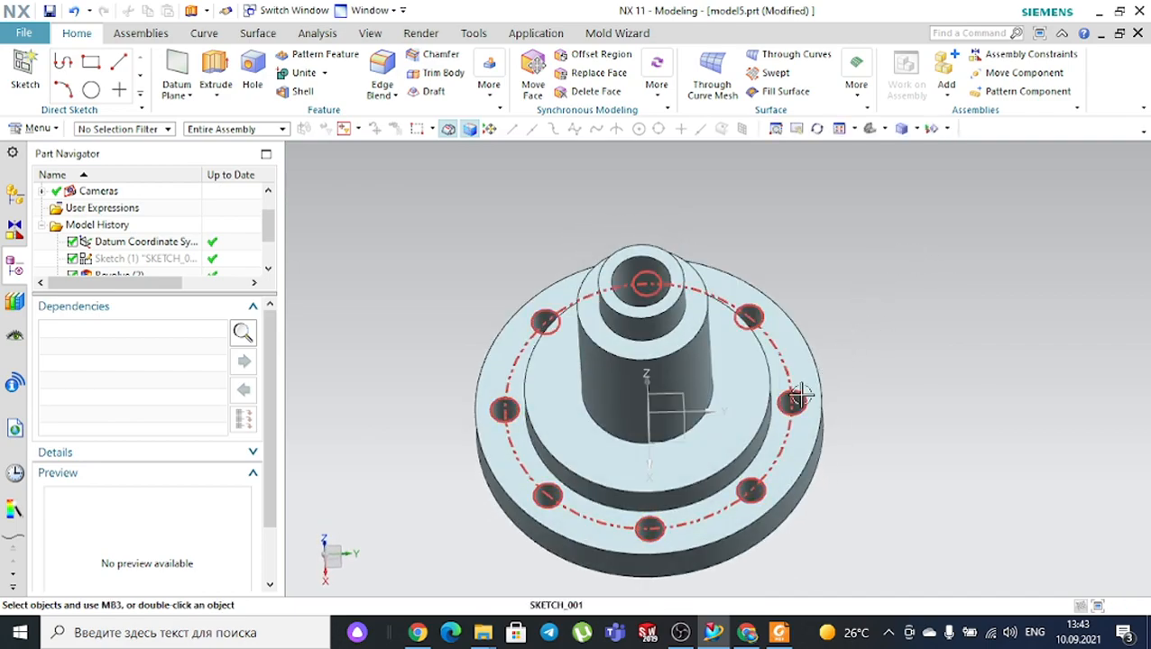
left_click(816, 390)
left_click(893, 370)
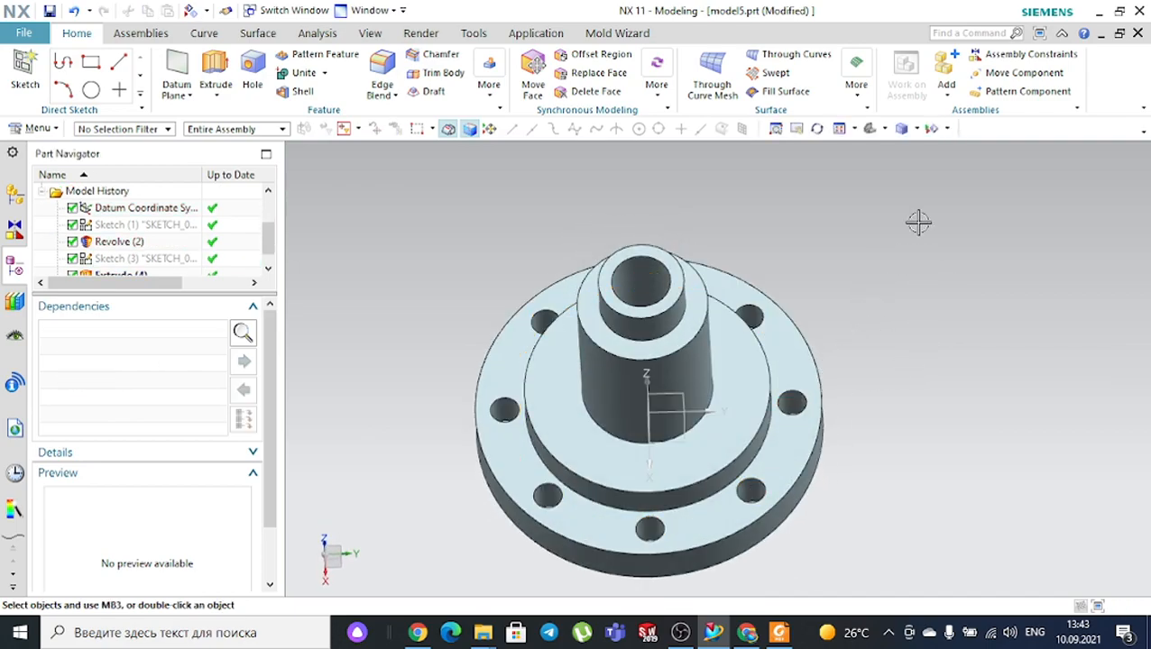
Examine the flanged shaft from a standard pictorial view and from above, and compare it with drawing 10.pdf
left_click(872, 130)
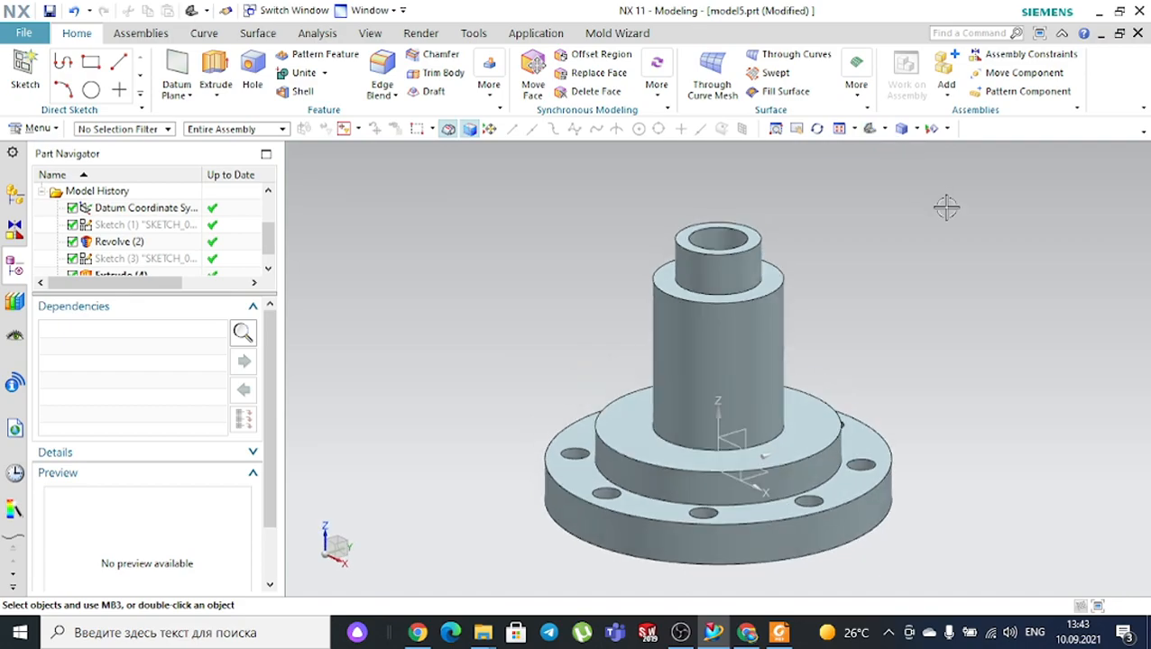
middle_click_drag(919, 221, 935, 260)
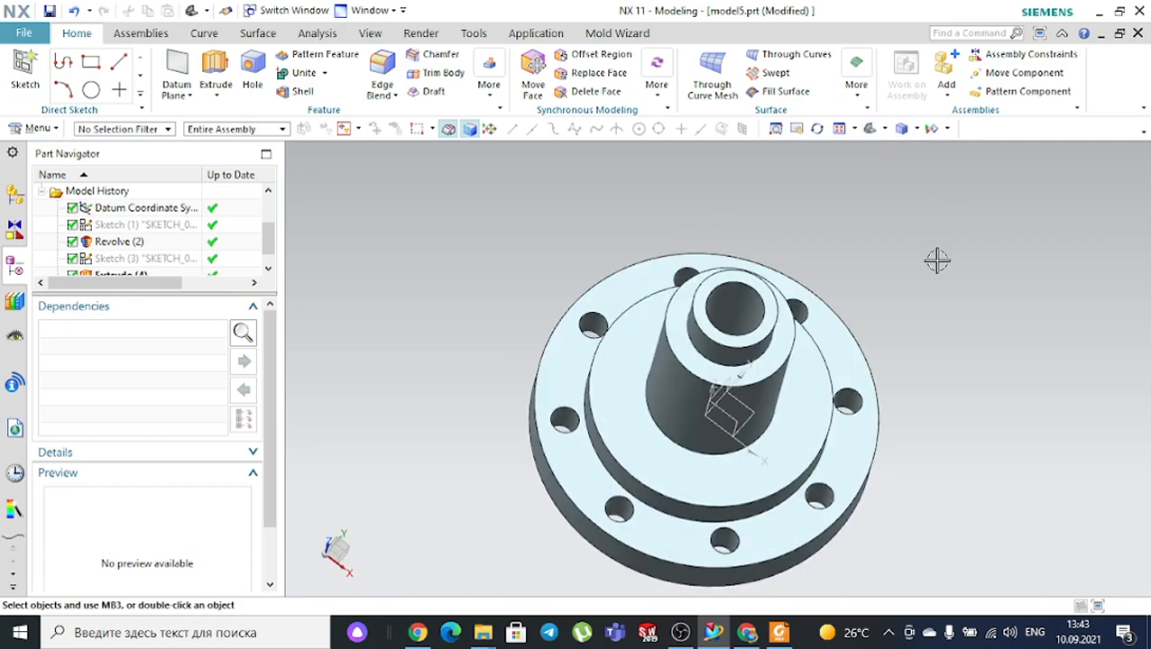
left_click(792, 637)
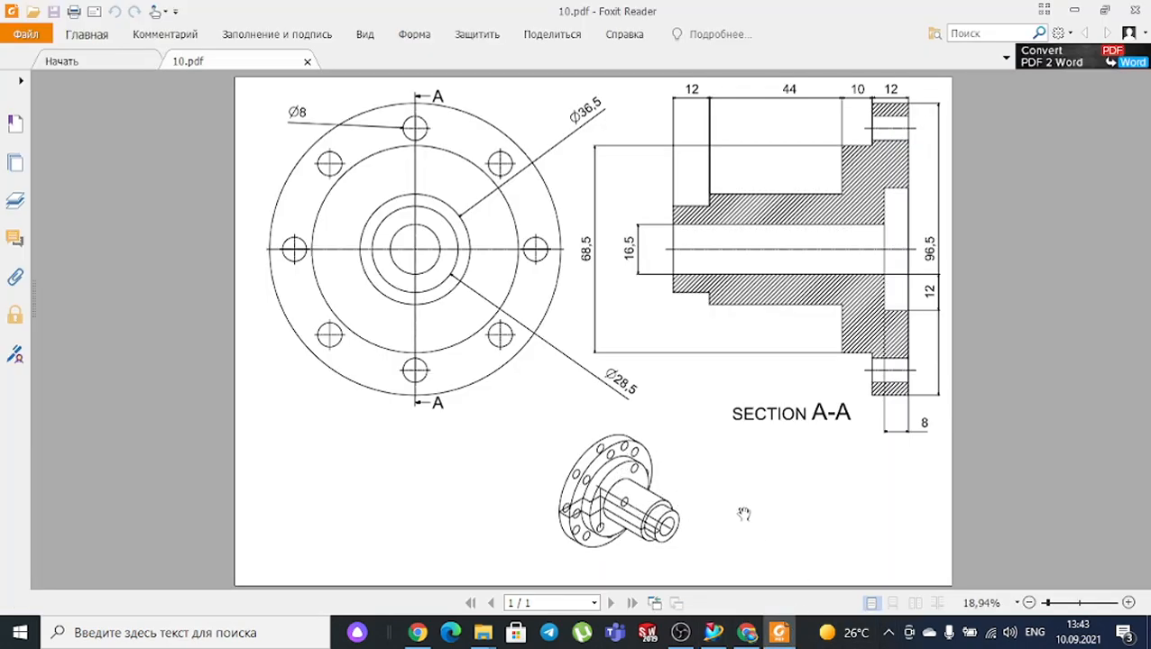
left_click(779, 633)
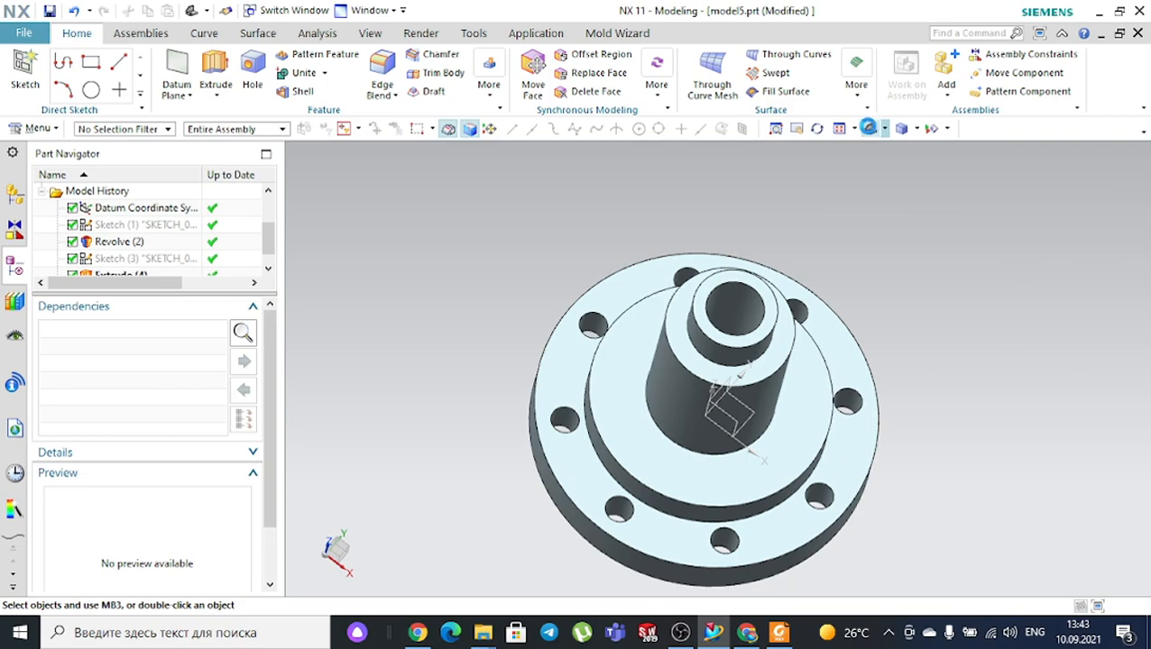
left_click(871, 129)
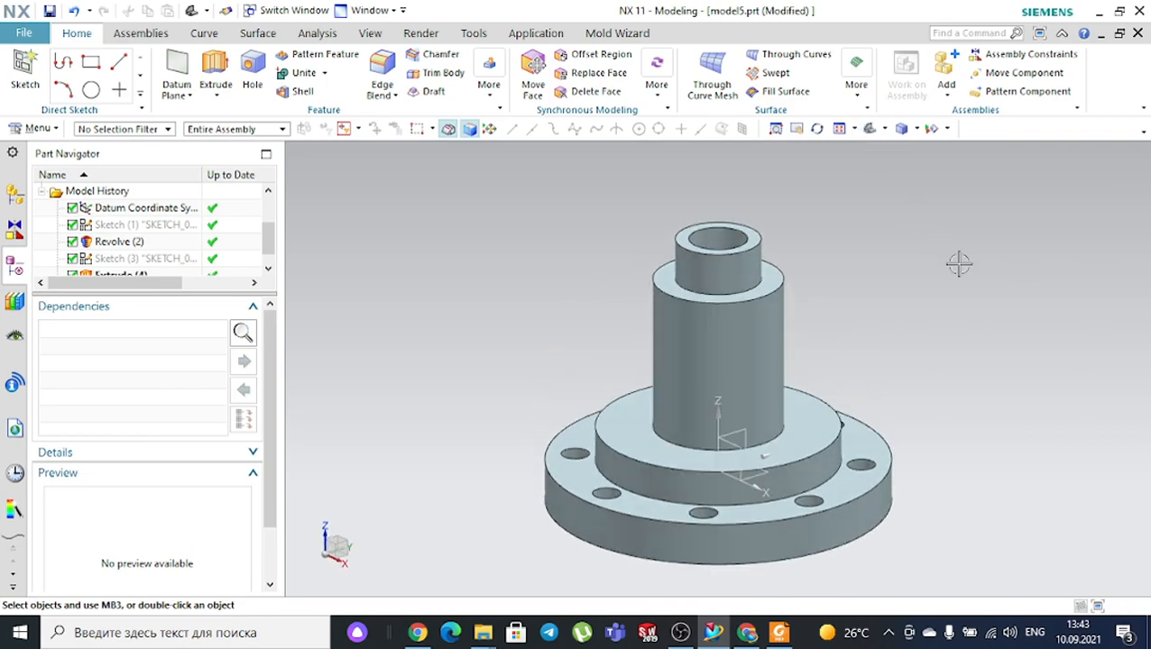
Switch to the Google Meet call in Chrome and stop presenting the screen
mouse_move(744, 635)
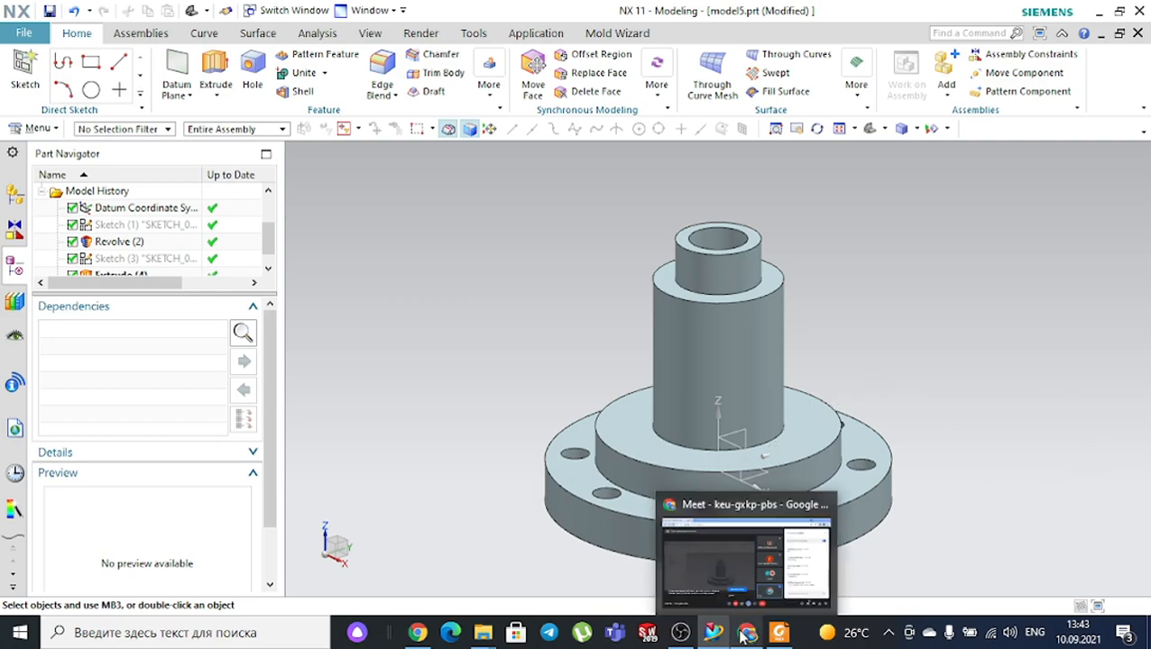
left_click(716, 564)
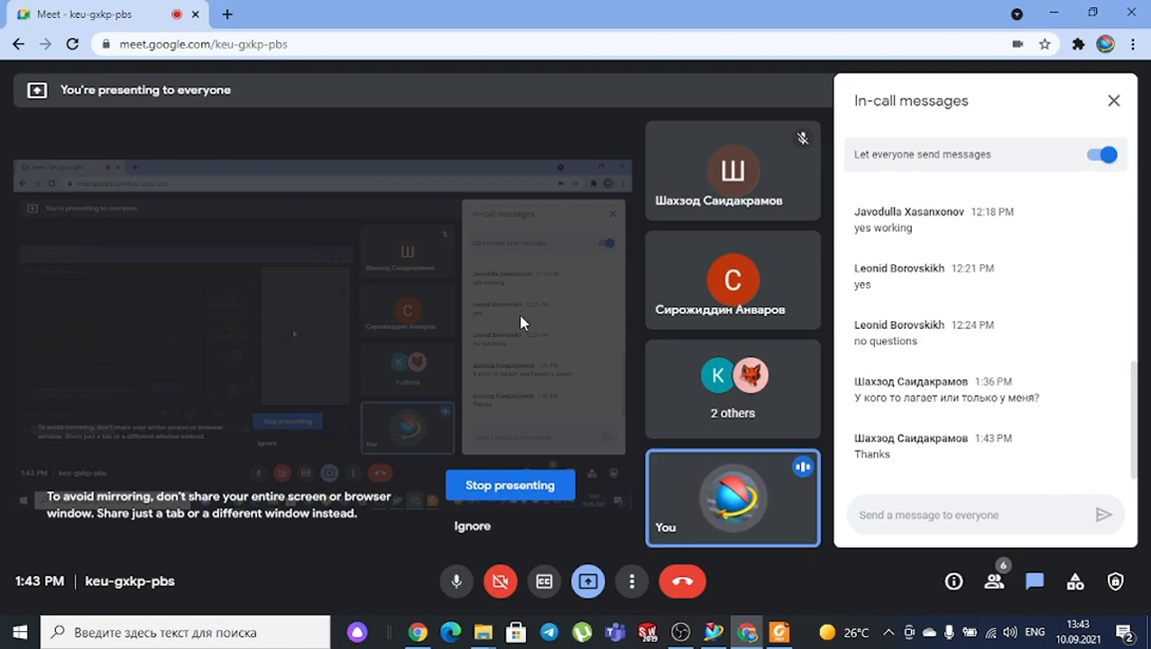
left_click(587, 581)
left_click(620, 530)
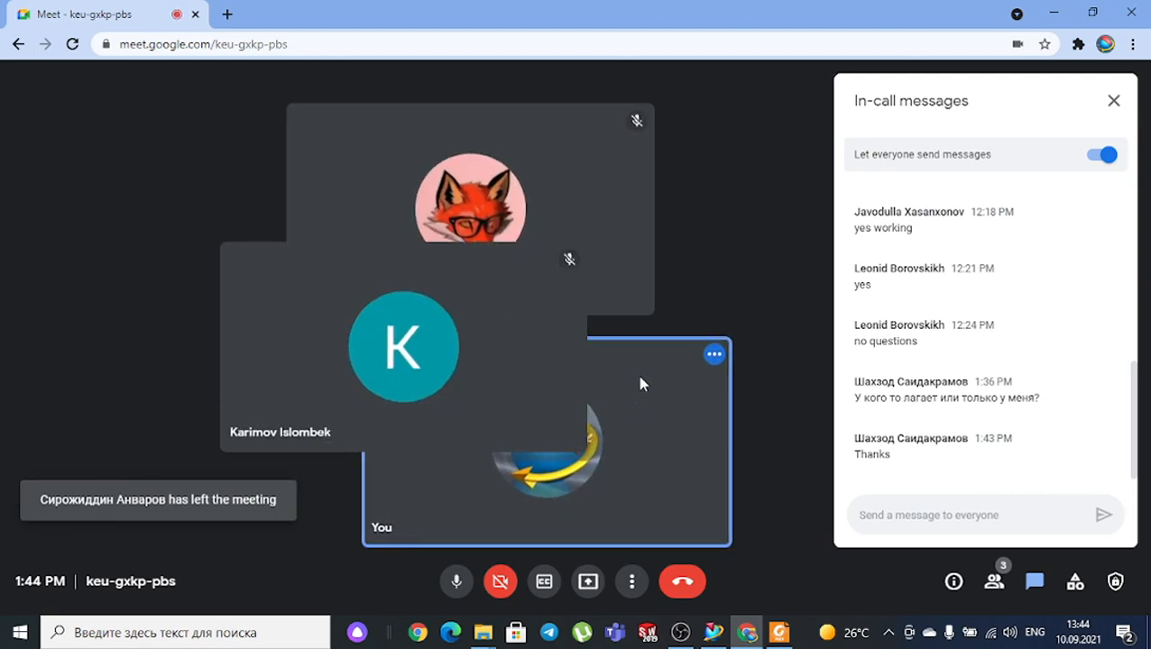